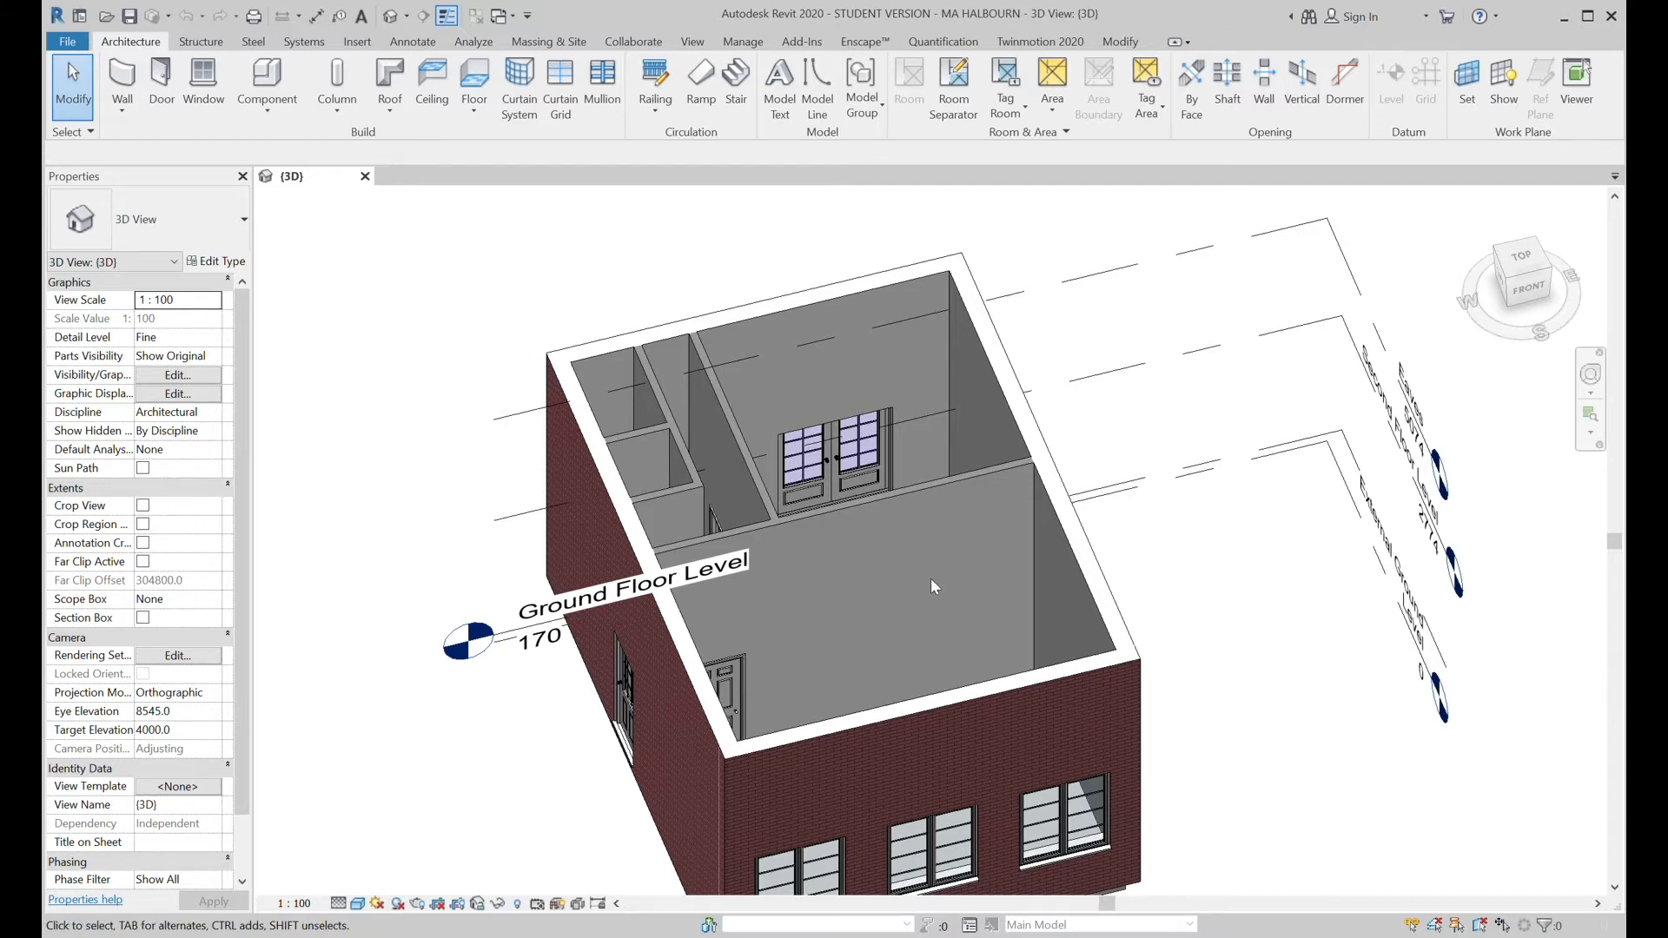
Examine the building in 3D from the front, the side with the entrance door, and directly above the internal partitions.
{"action": "middle_click_drag", "start_coordinate": [879, 723], "coordinate": [994, 574], "text": "shift"}
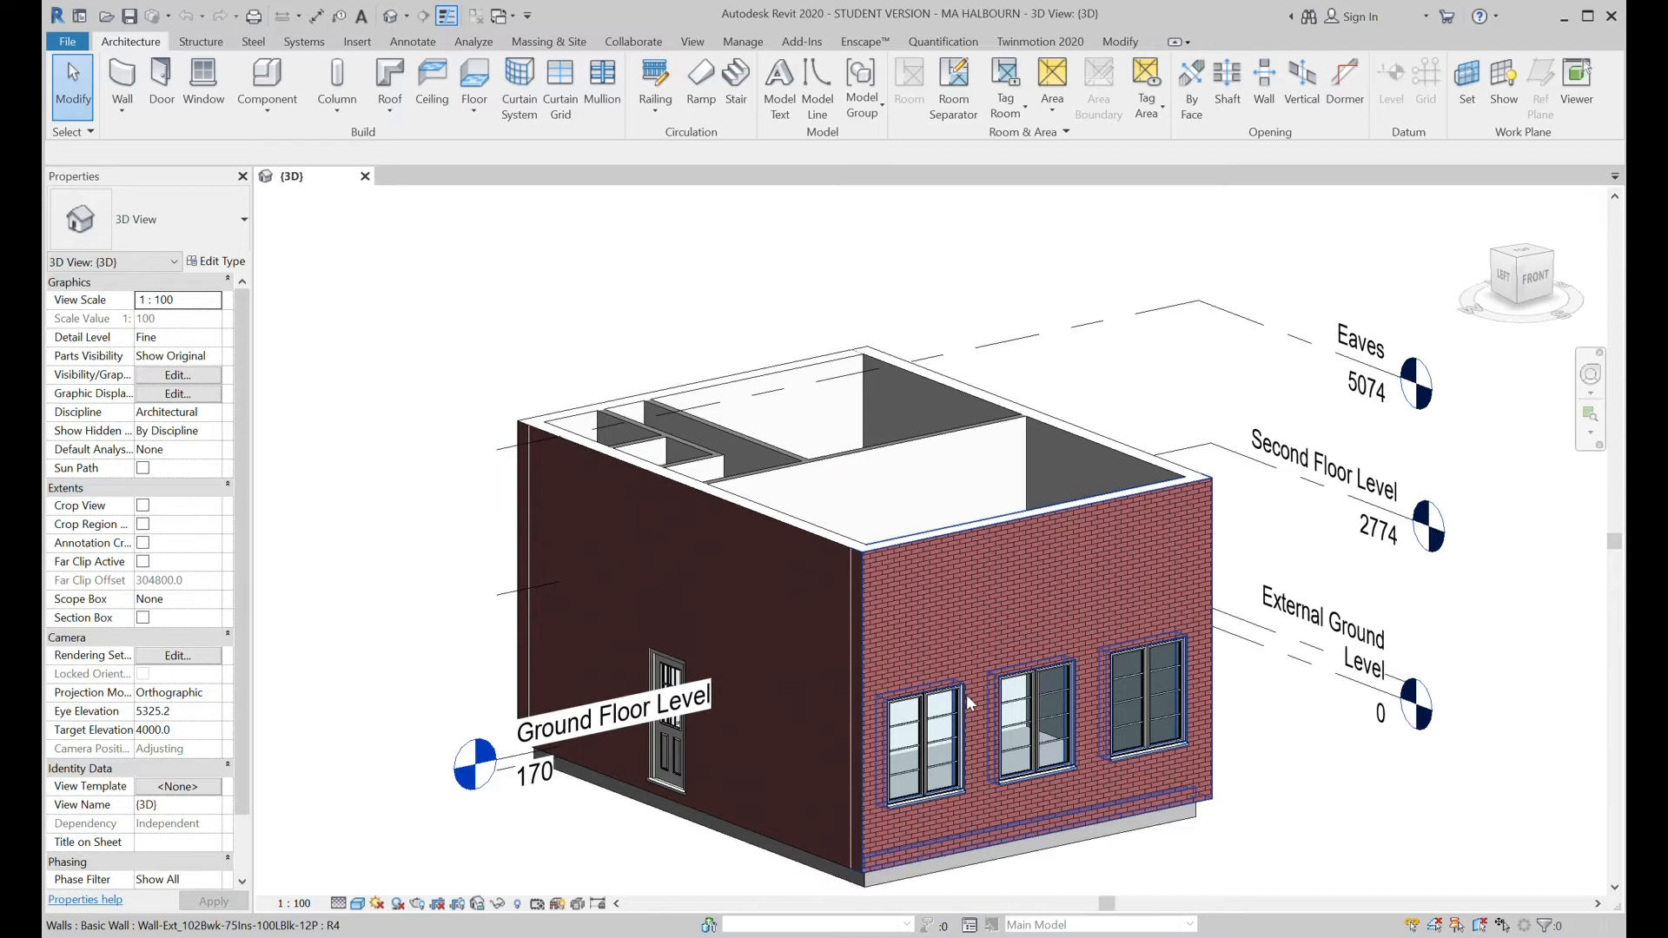
{"action": "middle_click_drag", "start_coordinate": [1130, 695], "coordinate": [844, 697], "text": "shift"}
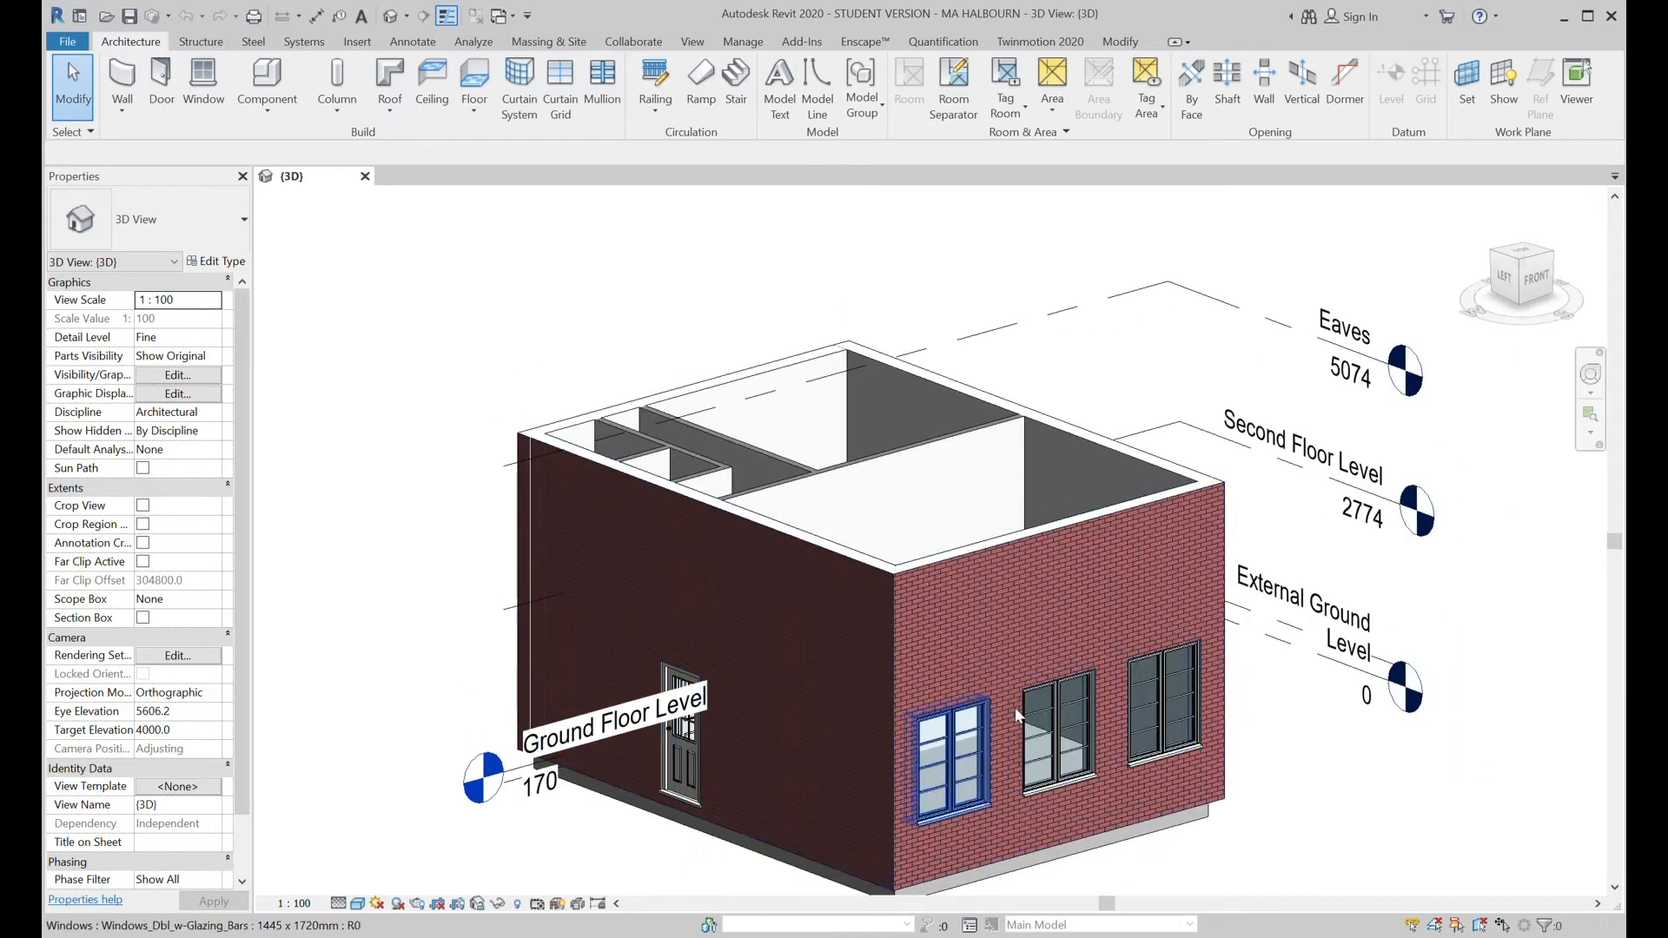
{"action": "scroll", "coordinate": [1020, 711], "scroll_direction": "up", "scroll_amount": 1}
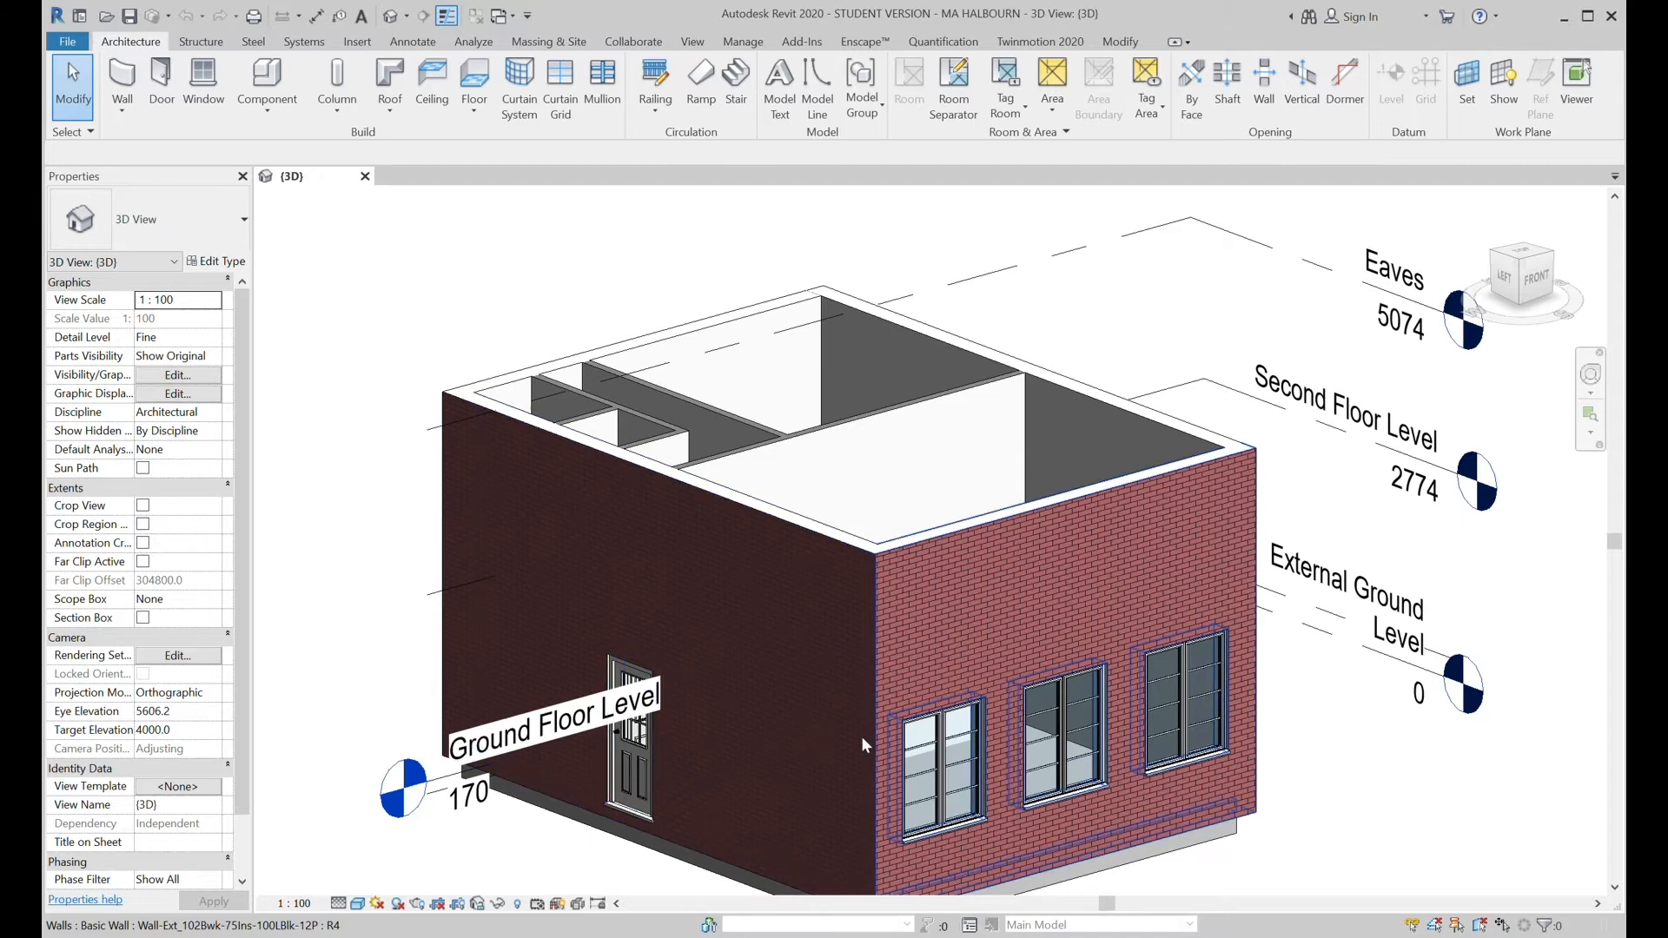
{"action": "middle_click_drag", "start_coordinate": [858, 748], "coordinate": [1024, 707], "text": "shift"}
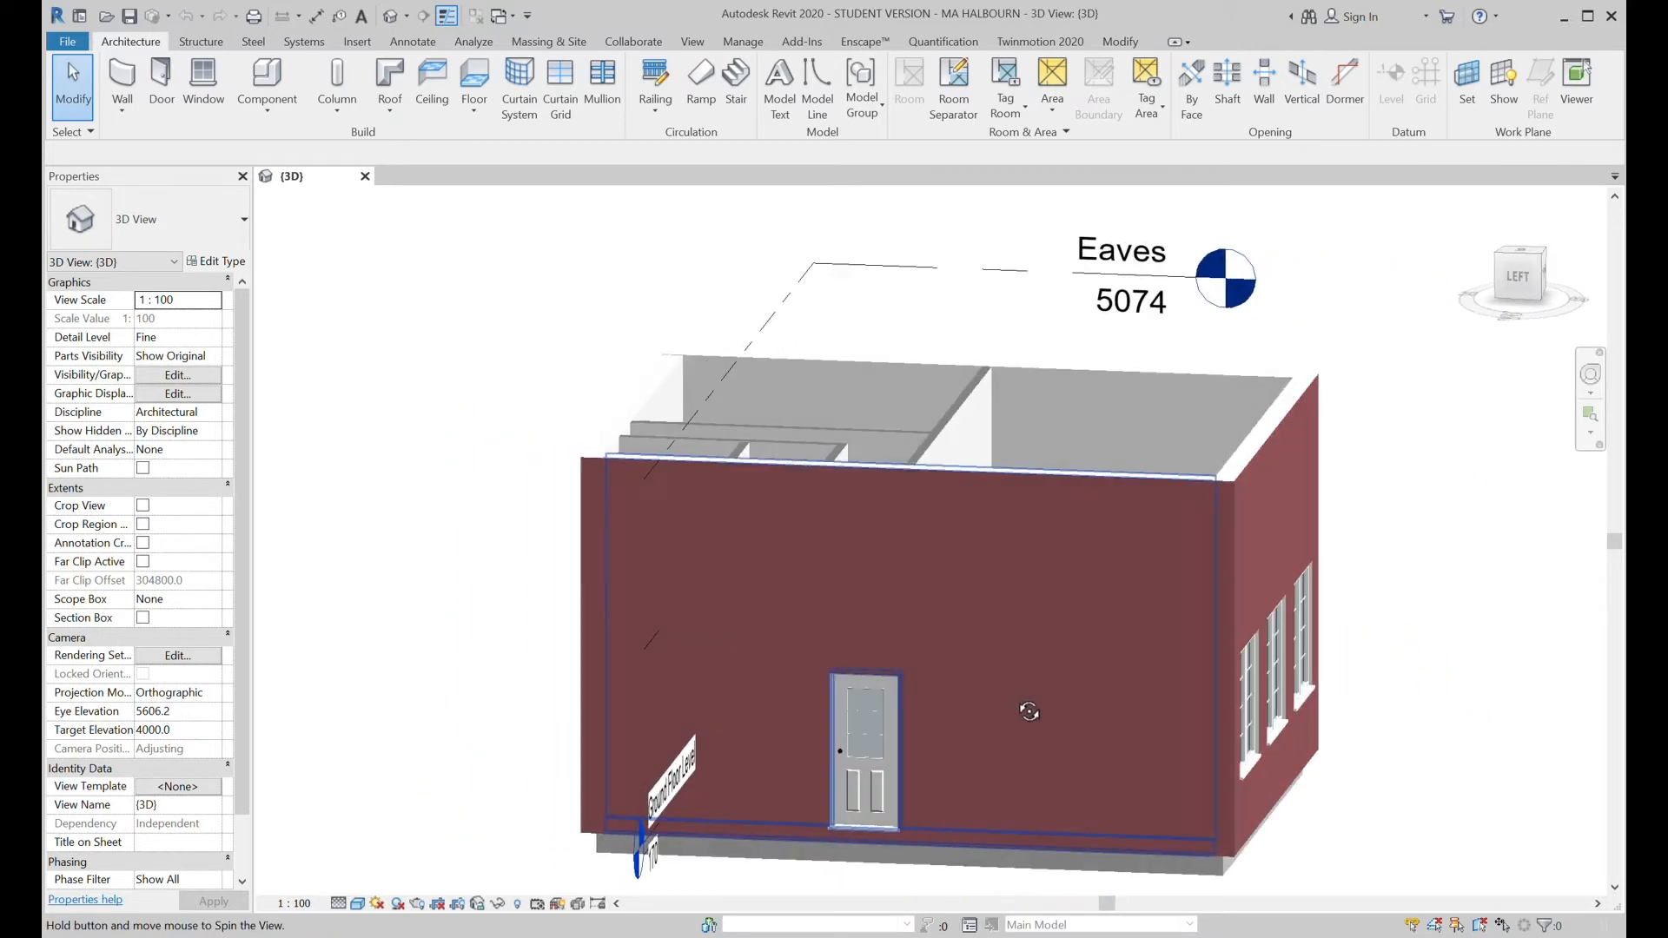
{"action": "middle_click_drag", "start_coordinate": [879, 732], "coordinate": [910, 664], "text": "shift"}
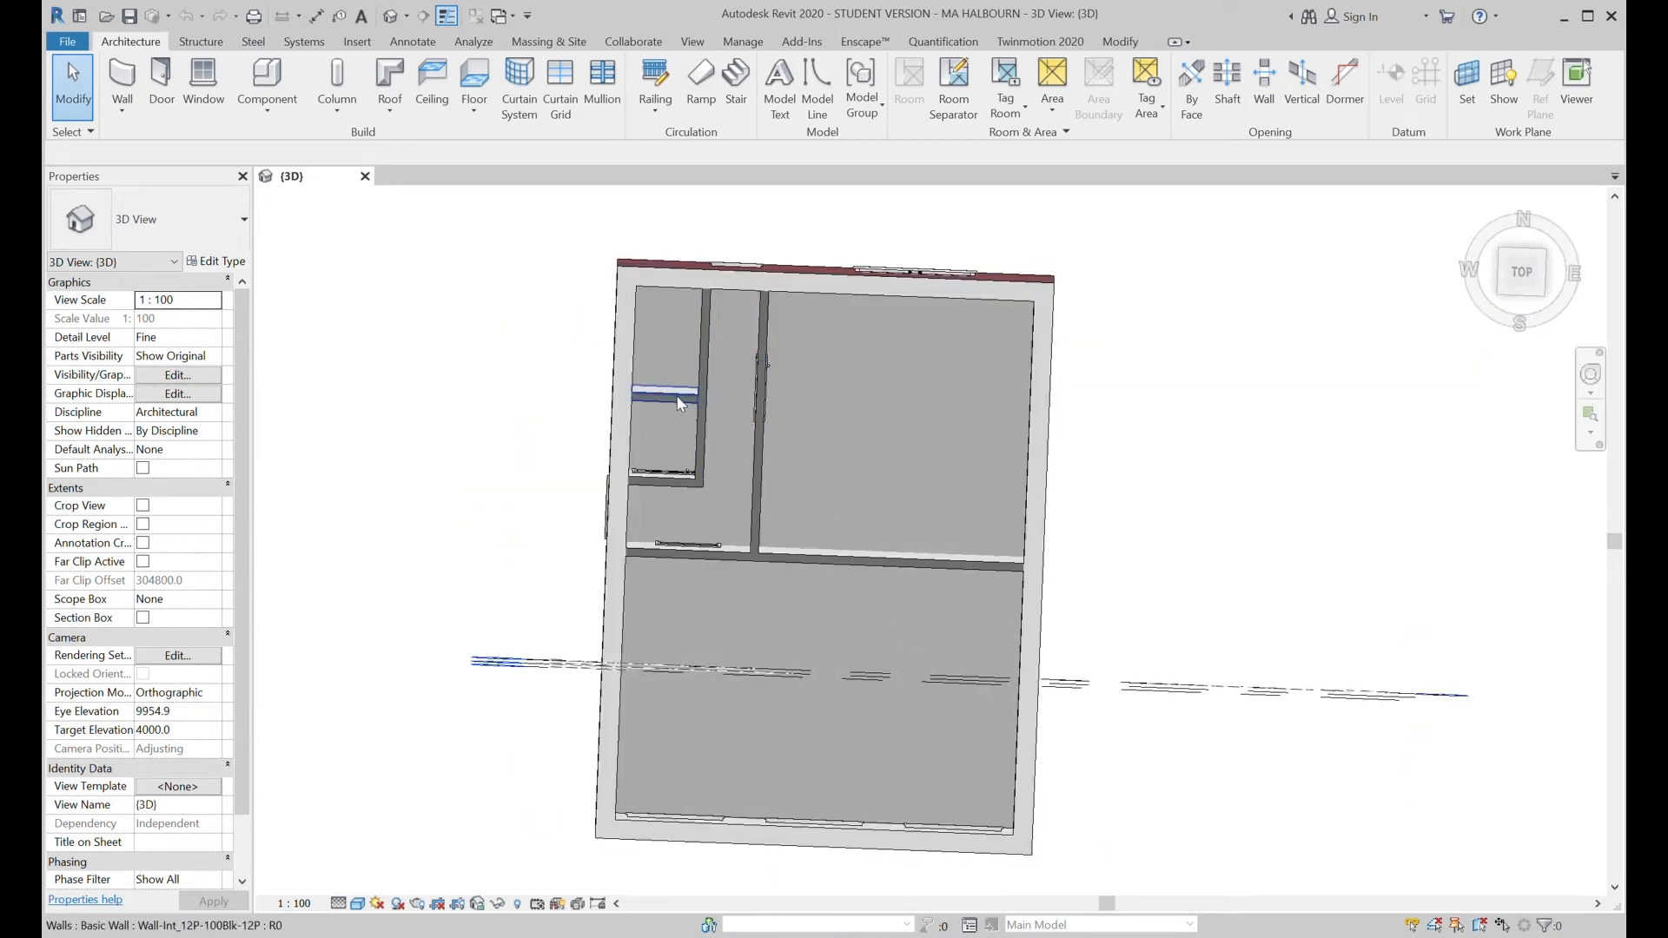
{"action": "scroll", "coordinate": [681, 402], "scroll_direction": "up", "scroll_amount": 3}
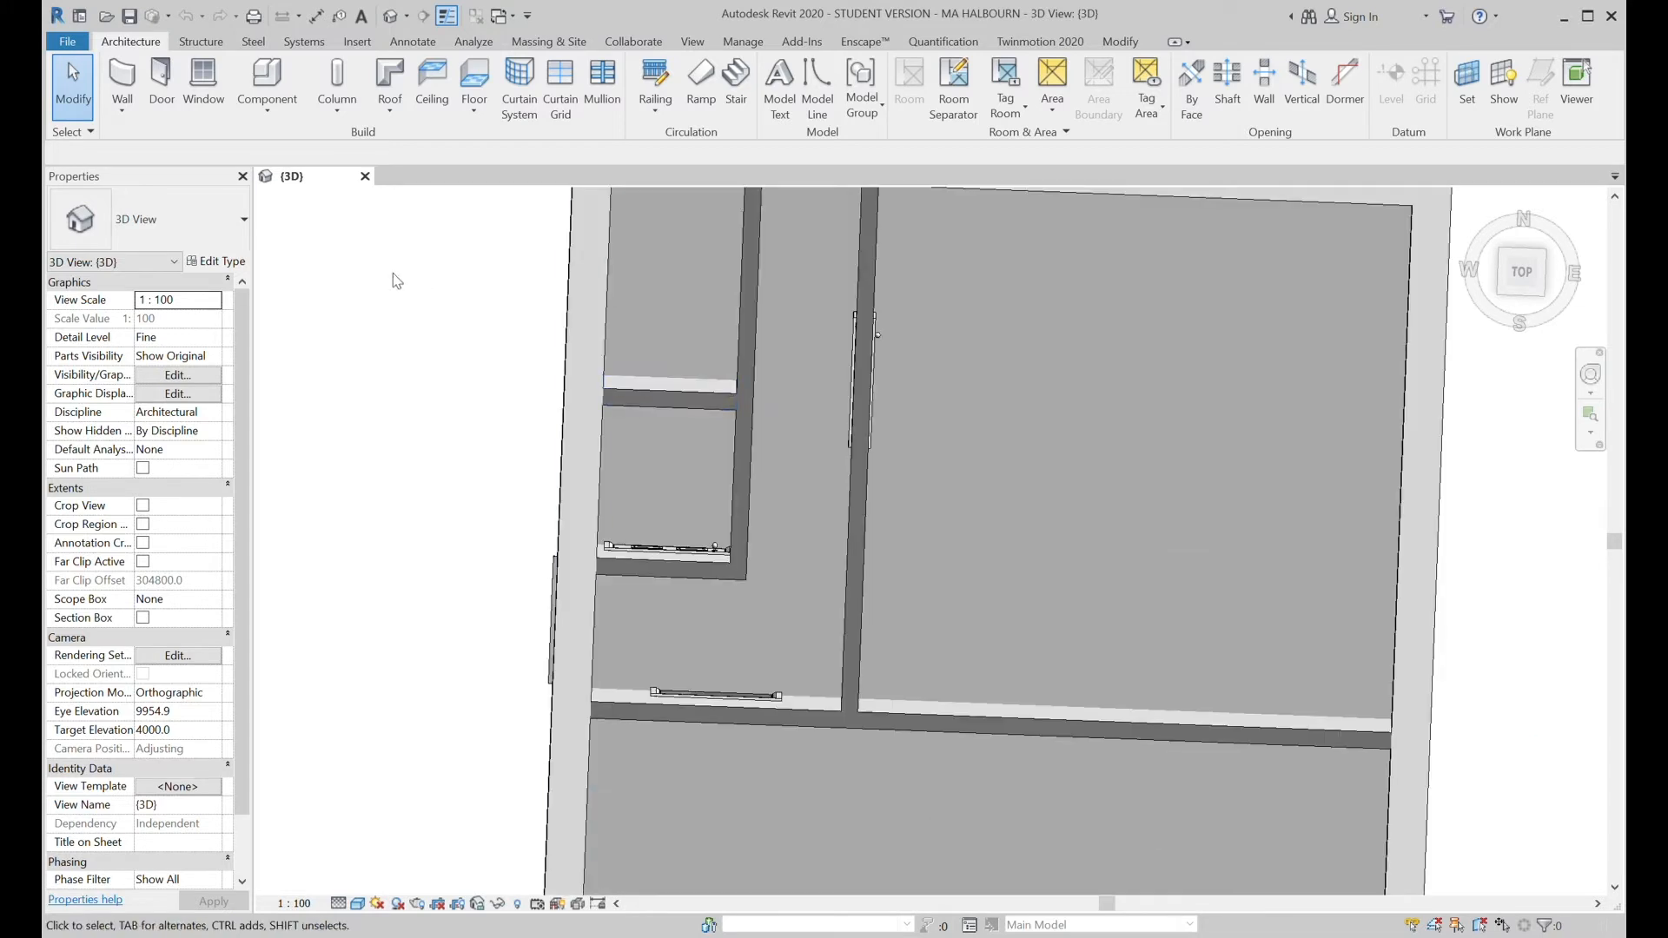
In the Ground Floor Level plan, nudge the short partition towards the small room's door, to 1832.5 mm from the rear wall.
{"action": "double_click", "coordinate": [363, 323]}
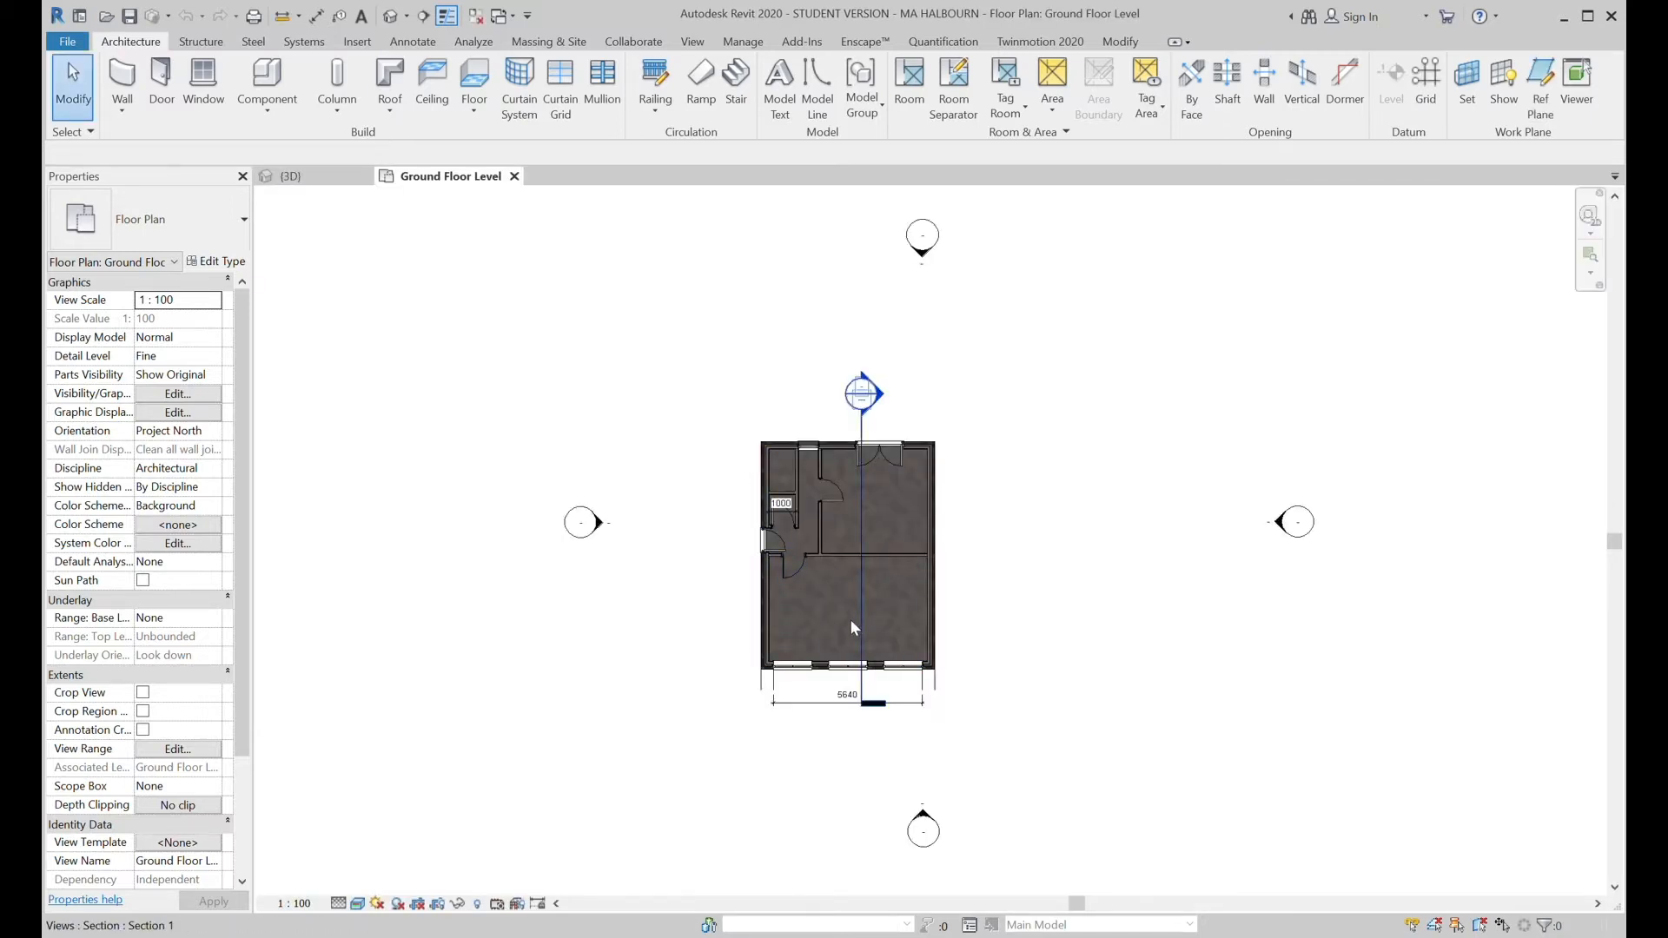
{"action": "scroll", "coordinate": [851, 621], "scroll_direction": "up", "scroll_amount": 5}
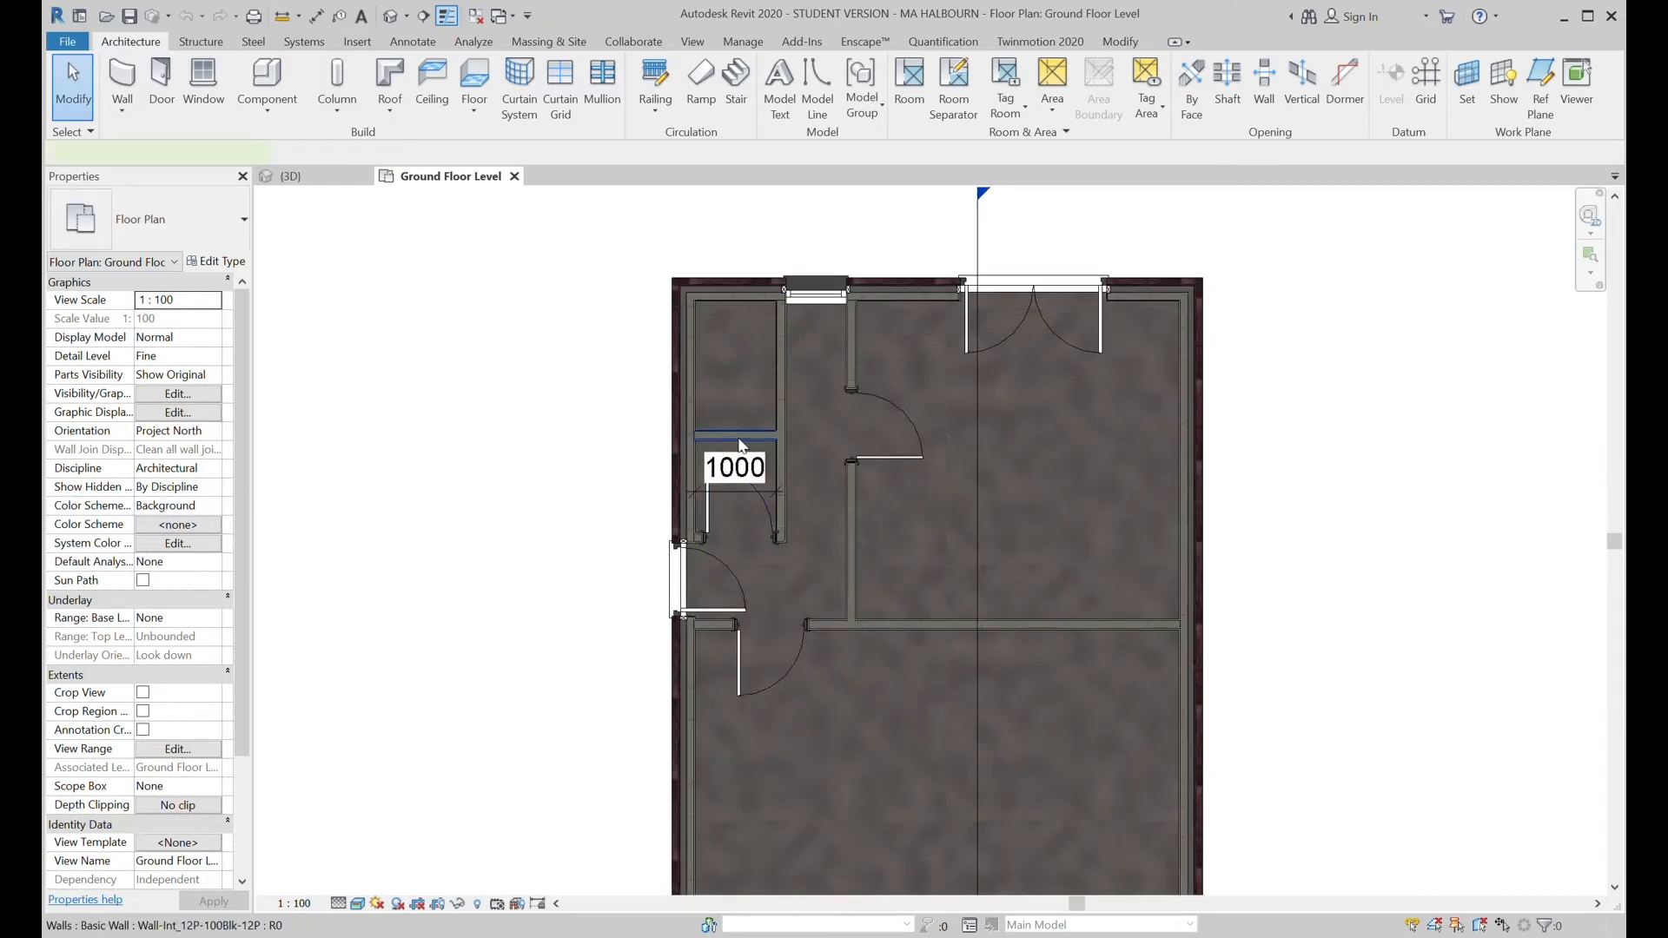
{"action": "left_click", "coordinate": [741, 435]}
{"action": "key", "text": "Down"}
{"action": "key", "text": "Down"}
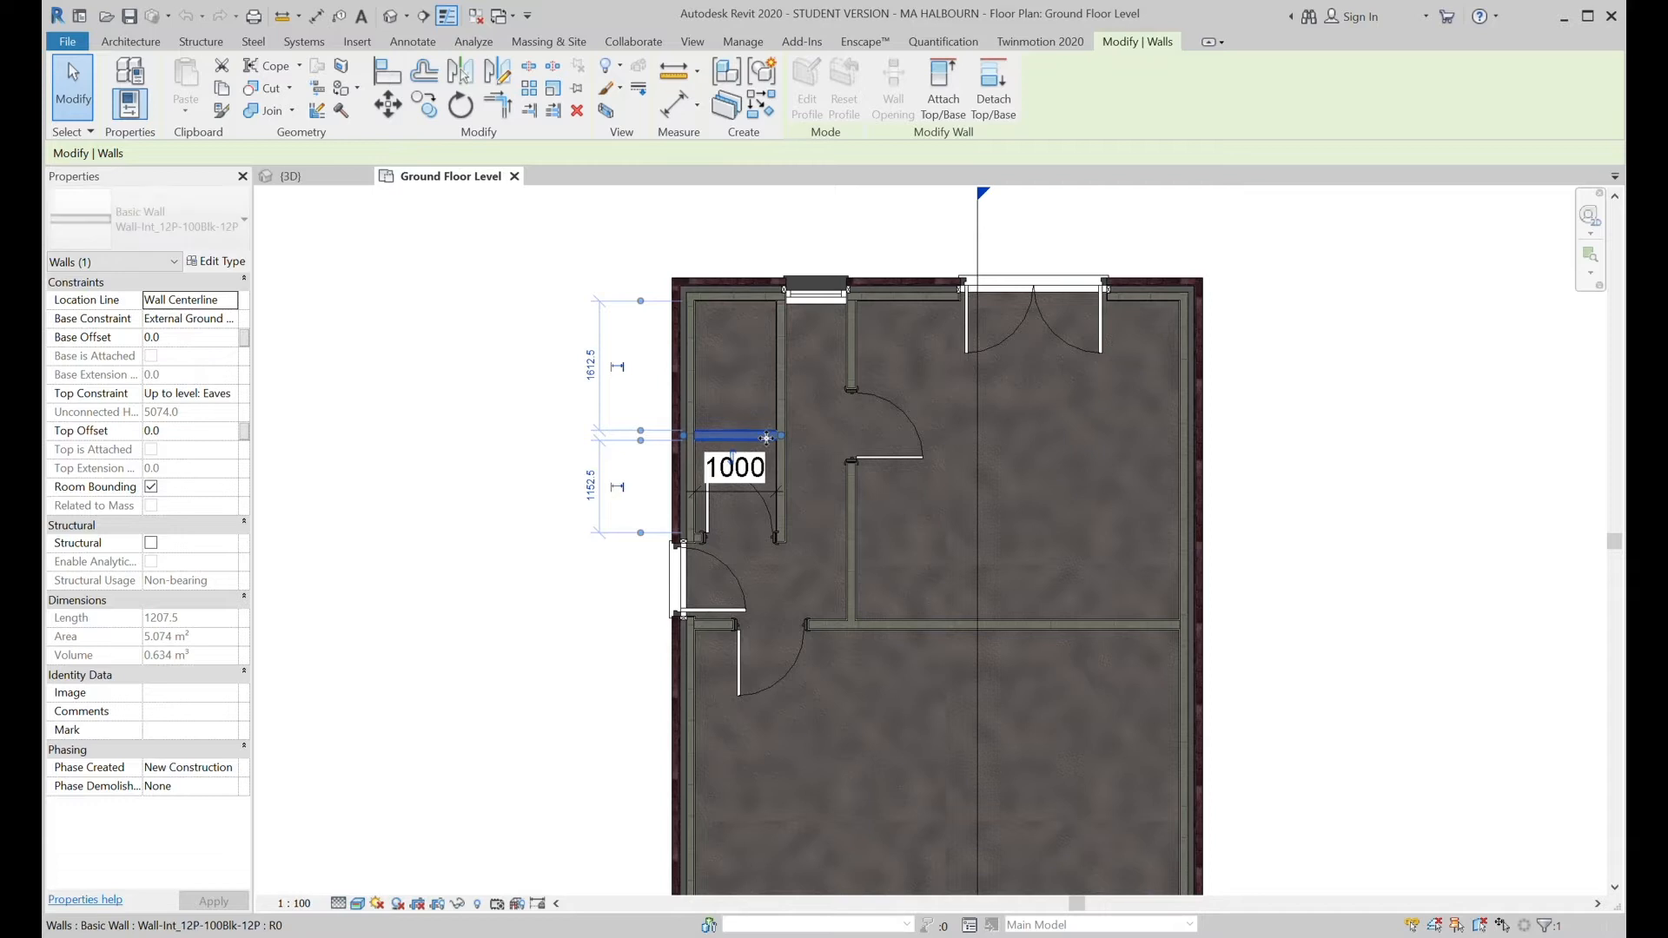
{"action": "key", "text": "Down"}
{"action": "key", "text": "Down"}
{"action": "key", "text": "Down"}
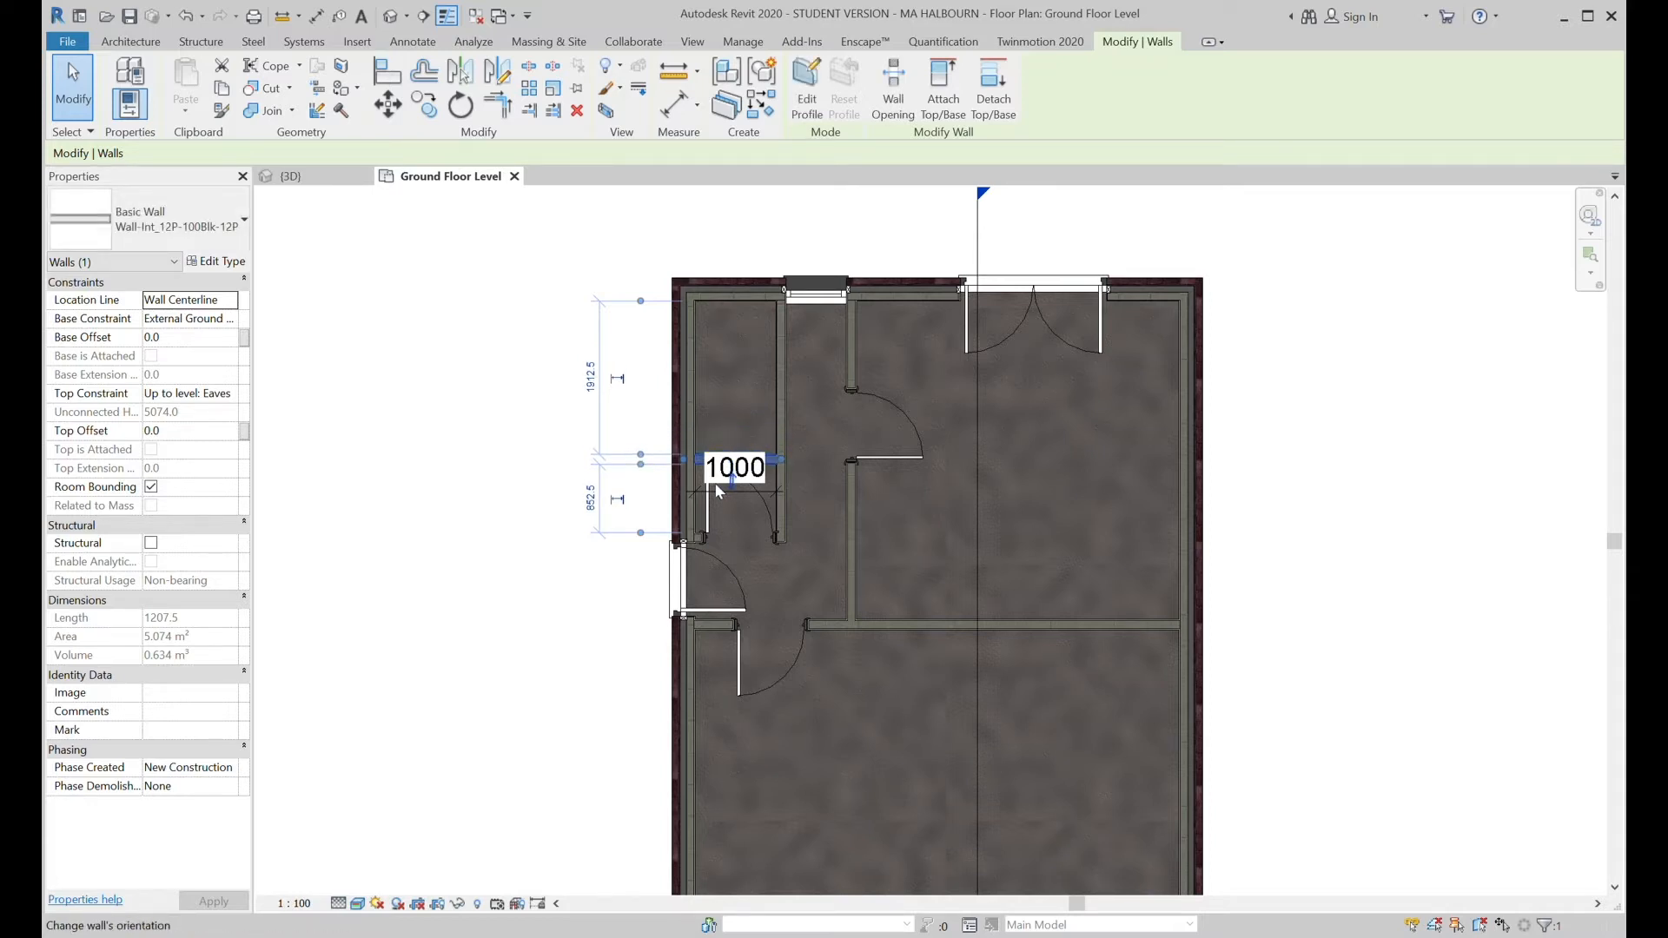
{"action": "scroll", "coordinate": [728, 473], "scroll_direction": "up", "scroll_amount": 2}
{"action": "scroll", "coordinate": [732, 477], "scroll_direction": "up", "scroll_amount": 2}
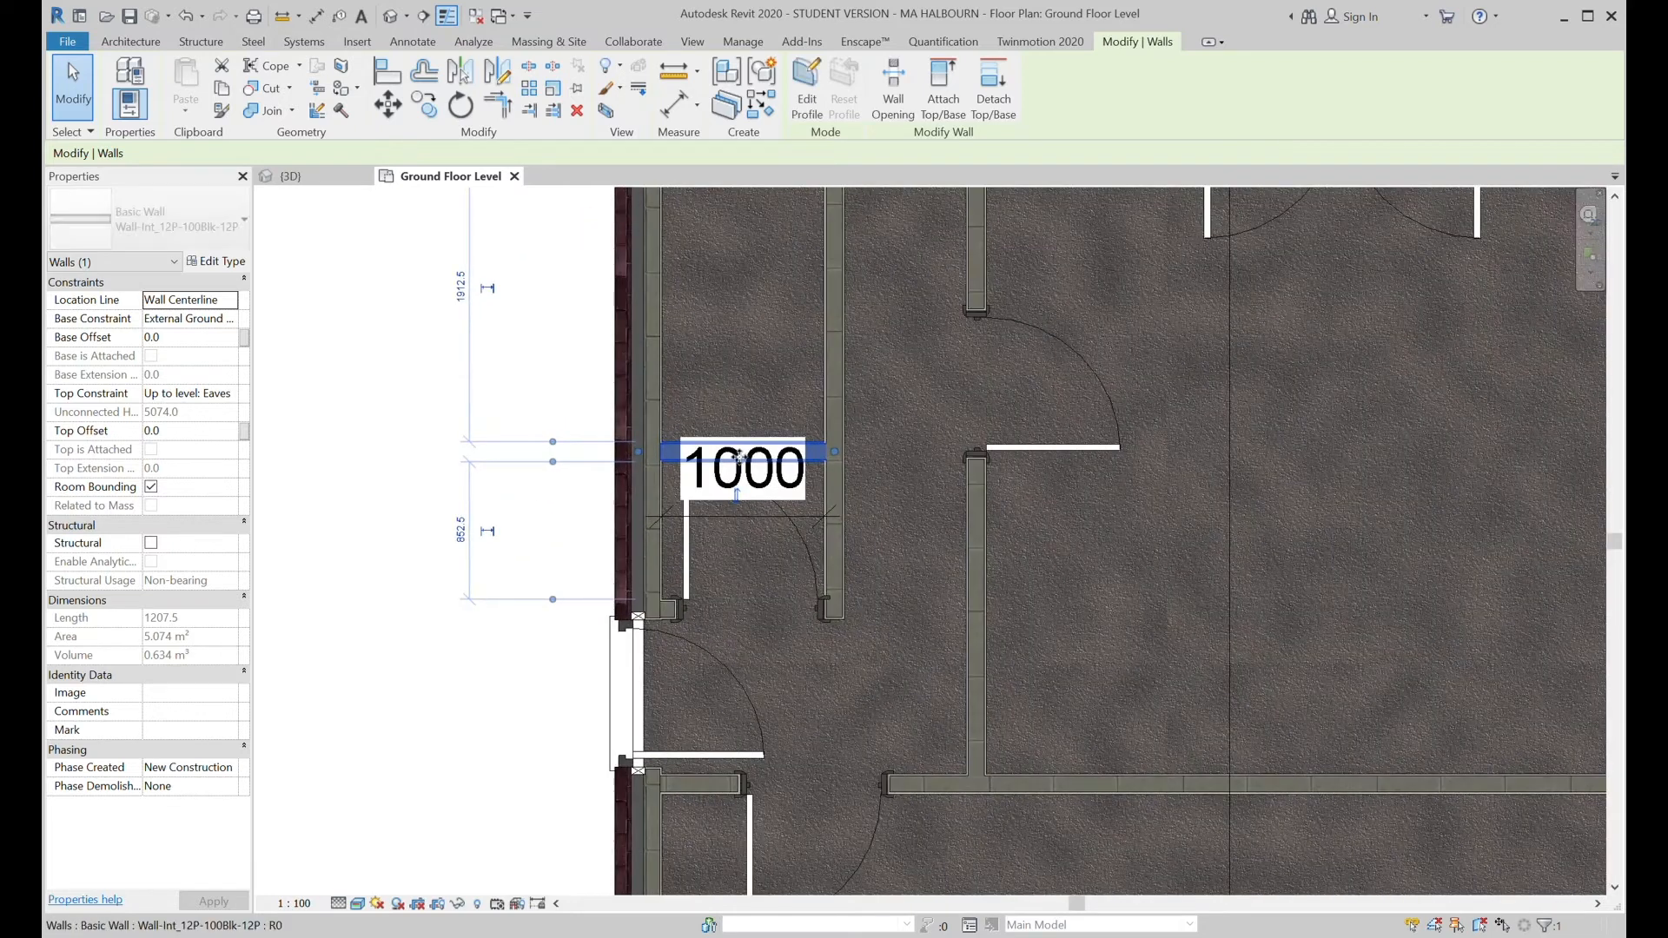
{"action": "key", "text": "Up"}
{"action": "key", "text": "Up"}
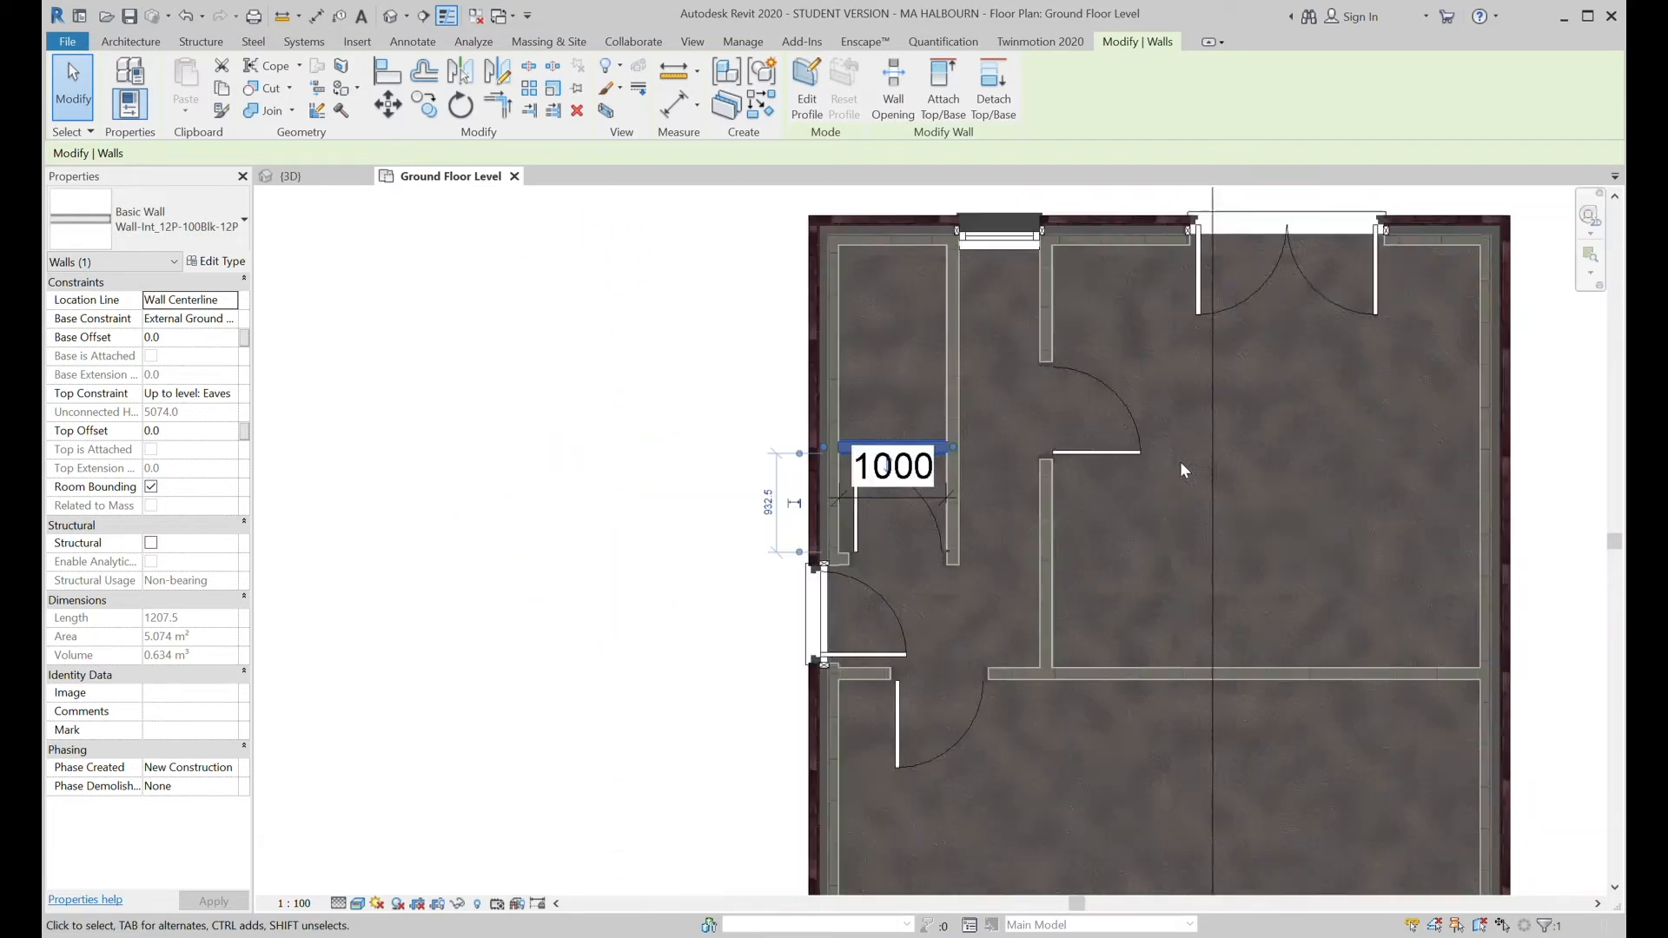
{"action": "scroll", "coordinate": [1180, 462], "scroll_direction": "down", "scroll_amount": 4}
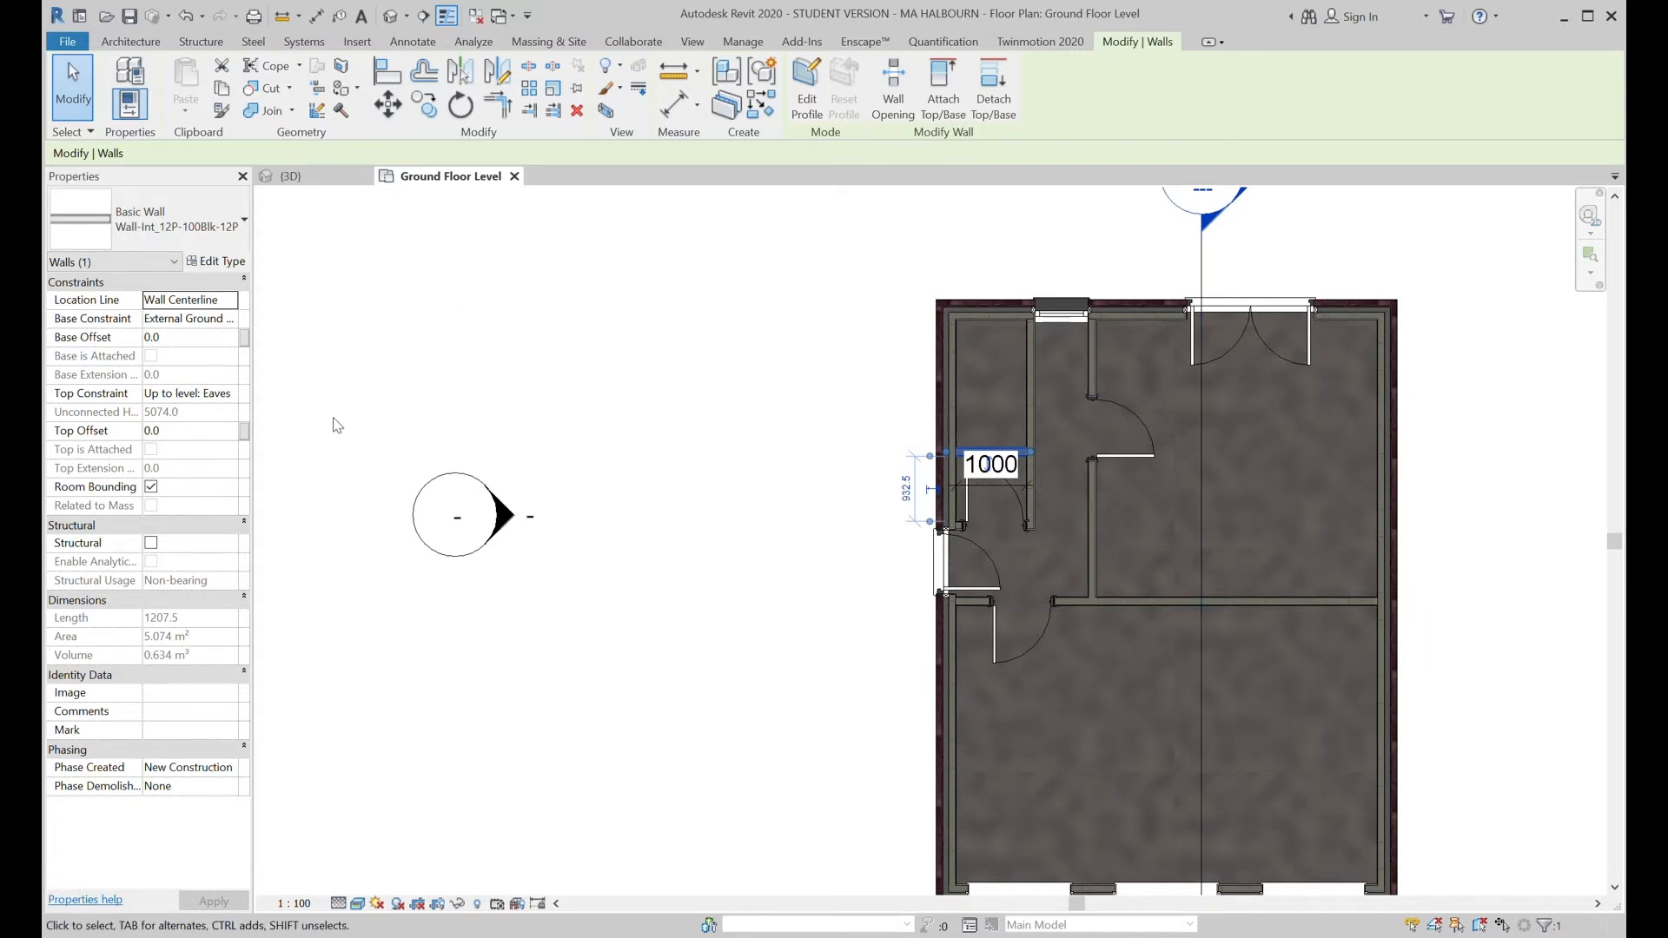
In the External Ground Level plan, set the top constraint of all five internal walls to Second Floor Level.
{"action": "left_click", "coordinate": [318, 174]}
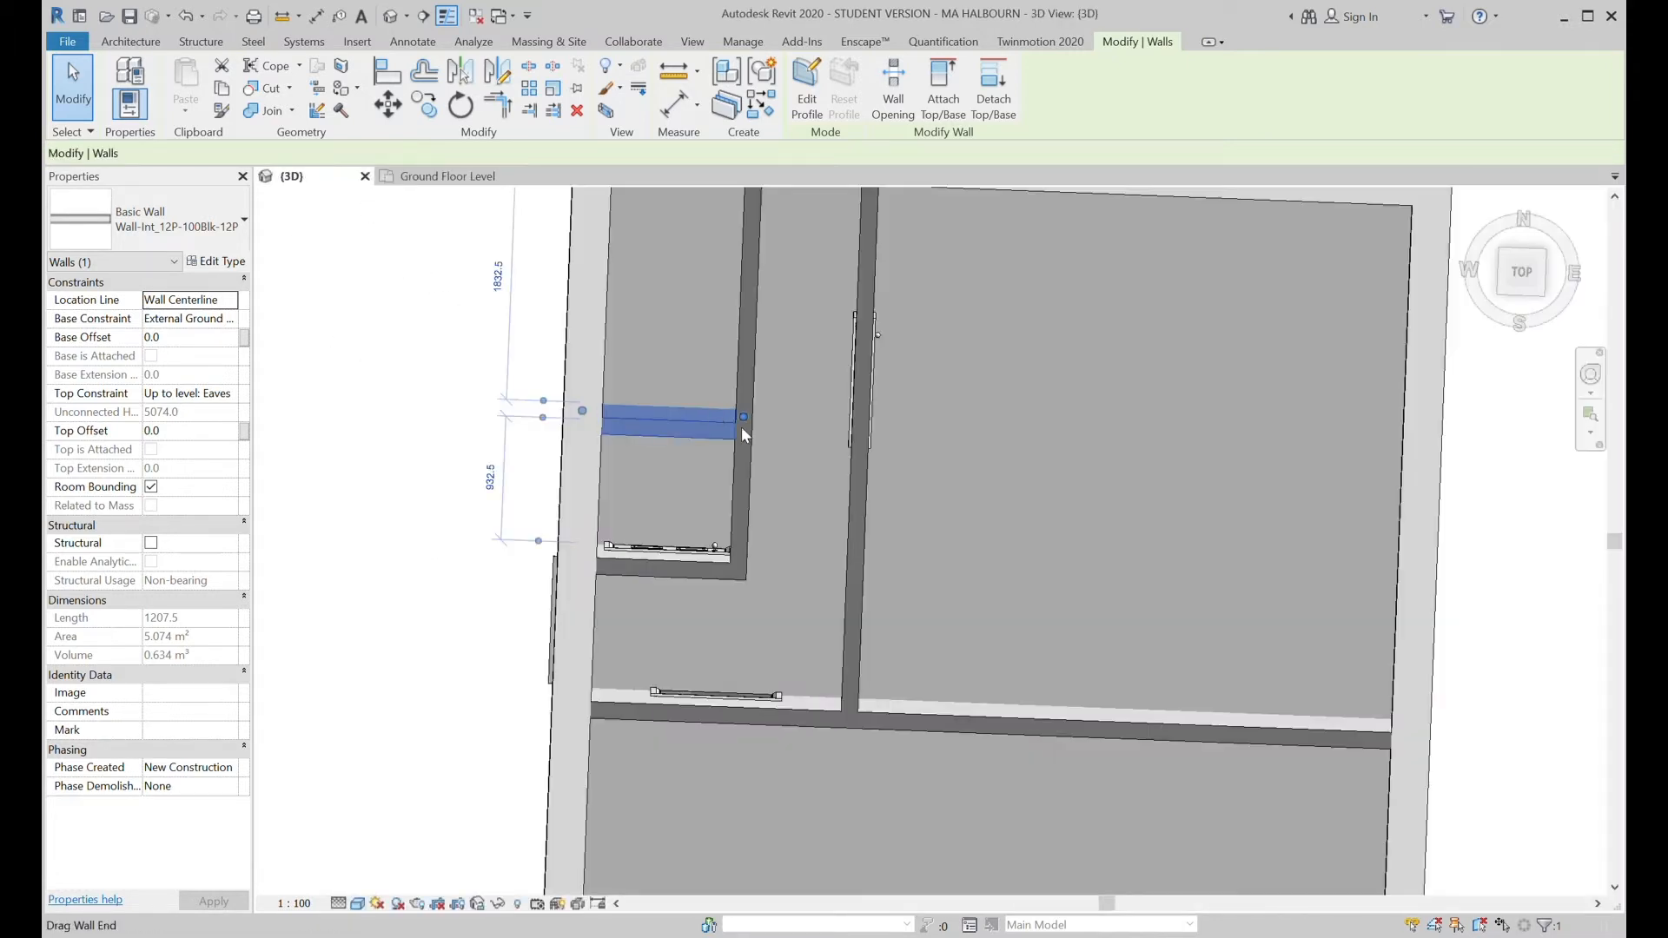
{"action": "middle_click_drag", "start_coordinate": [878, 602], "coordinate": [1028, 300], "text": "shift"}
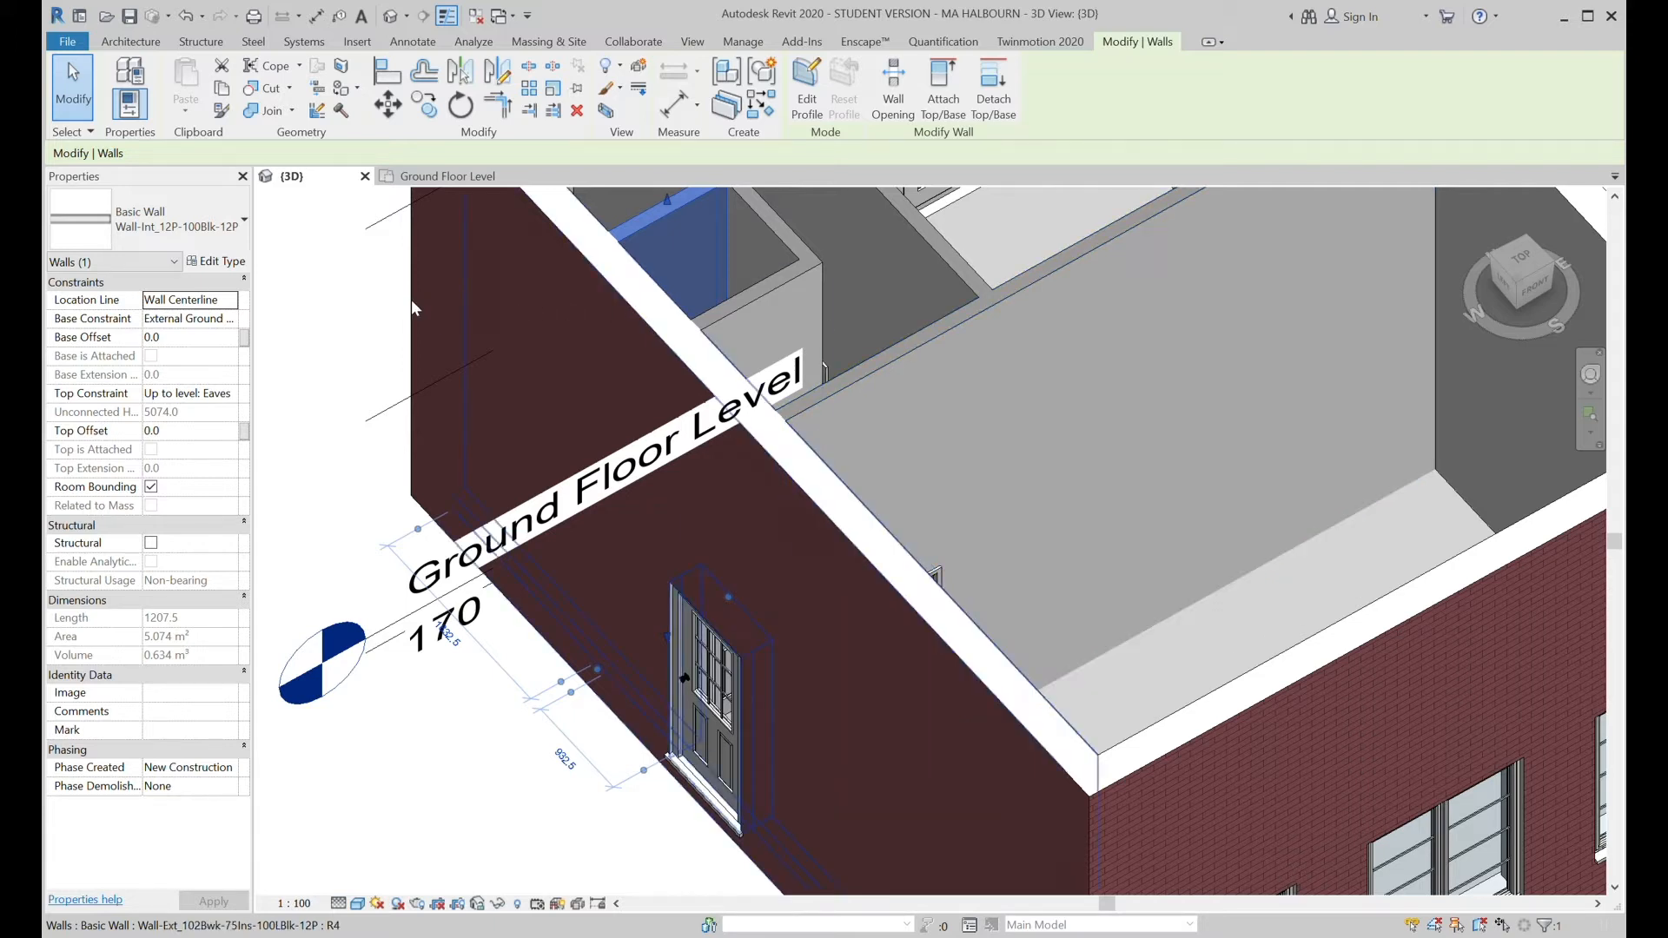
{"action": "key", "text": "Escape"}
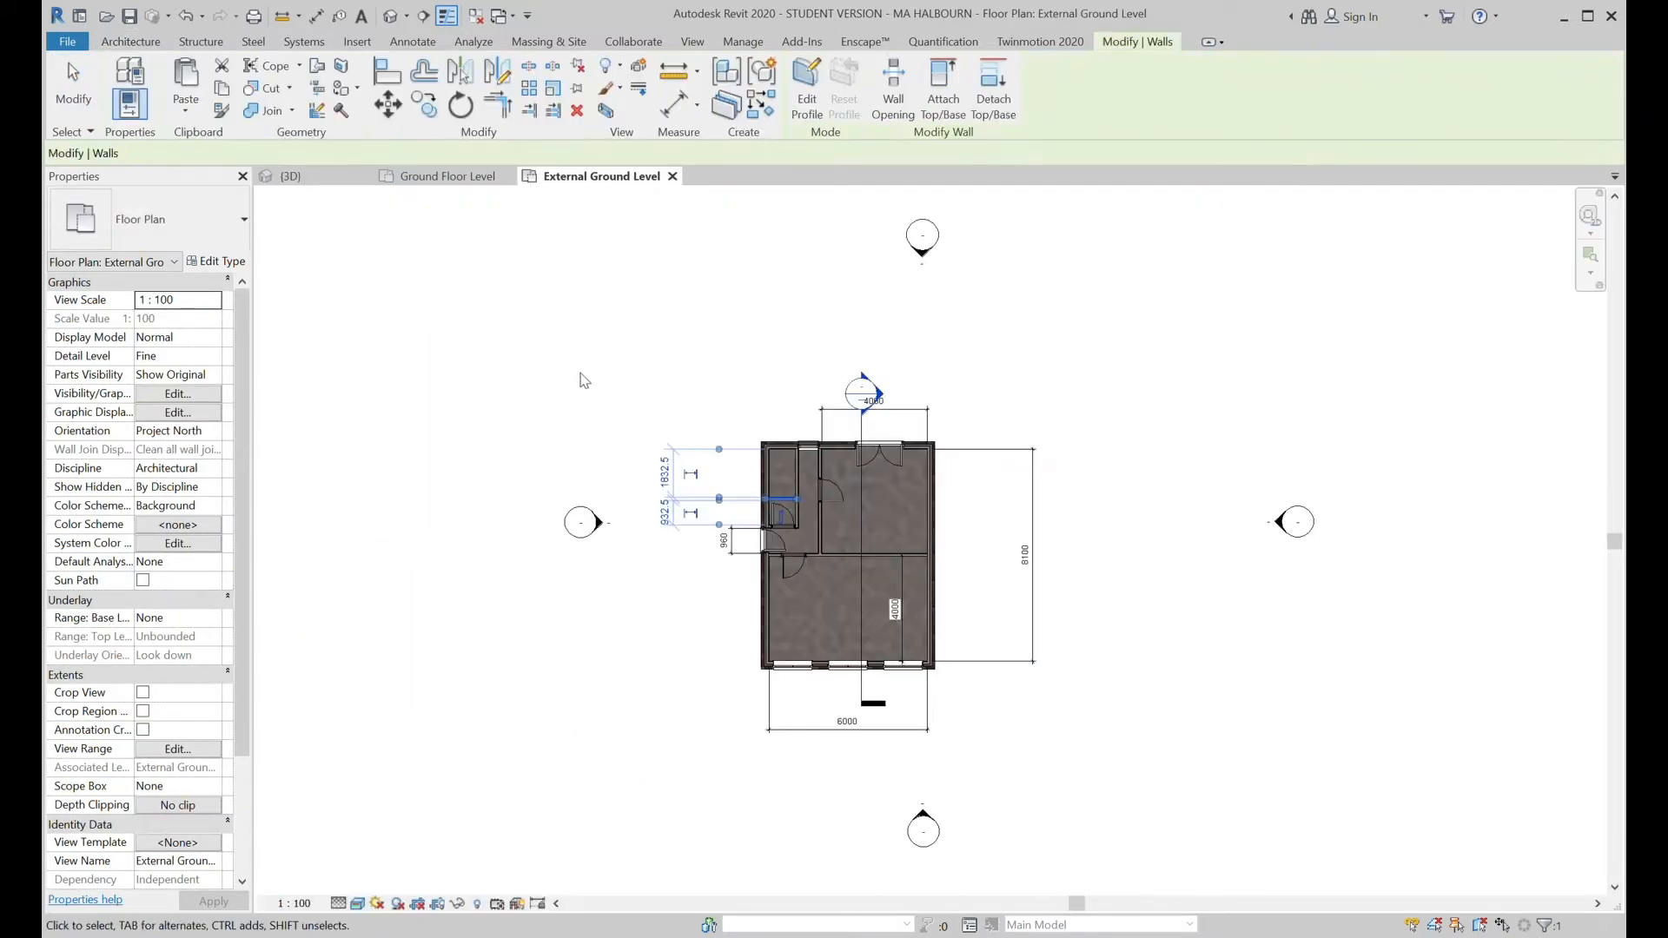
{"action": "scroll", "coordinate": [863, 511], "scroll_direction": "up", "scroll_amount": 3}
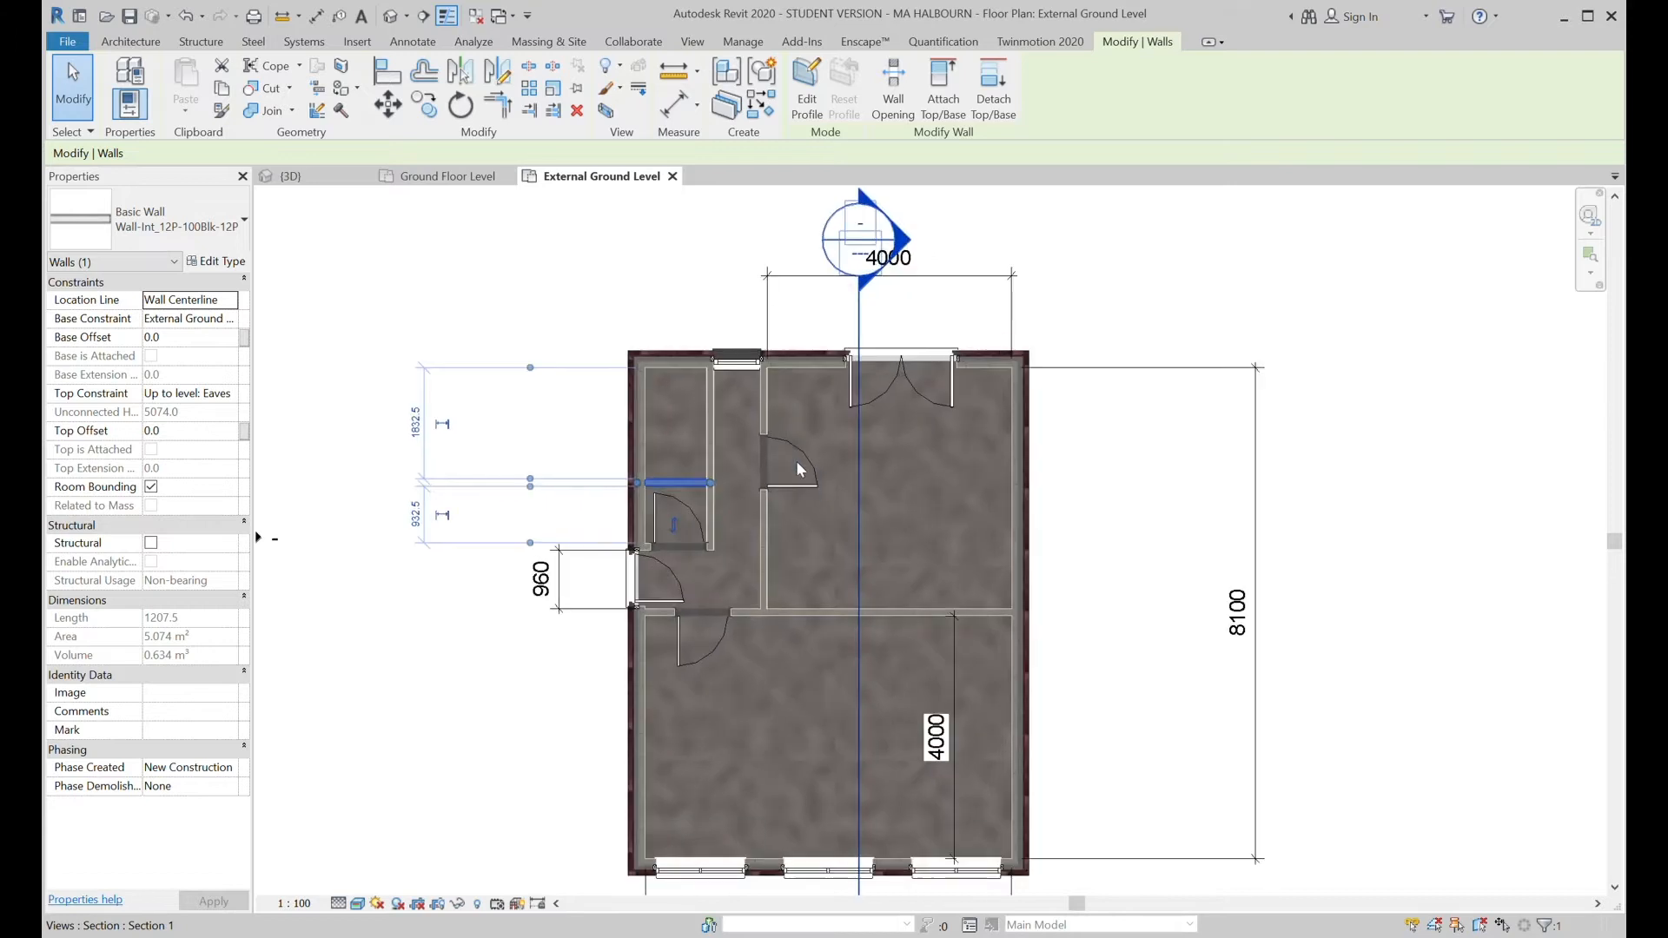
{"action": "left_click", "coordinate": [714, 441]}
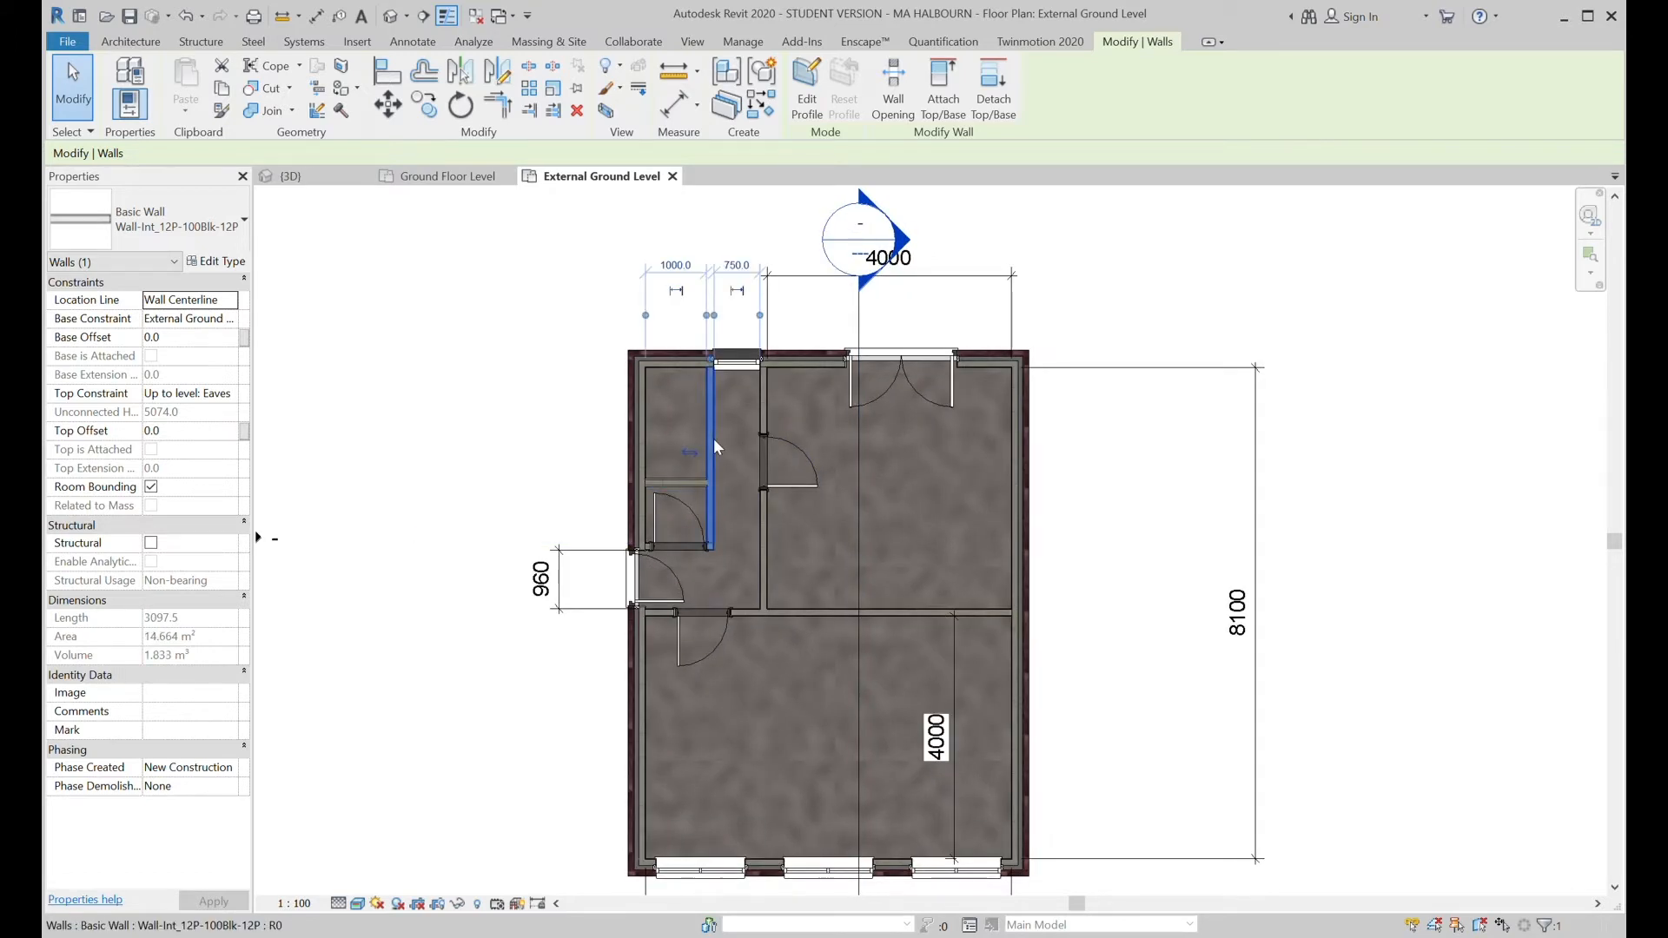
{"action": "left_click", "coordinate": [764, 415], "text": "ctrl"}
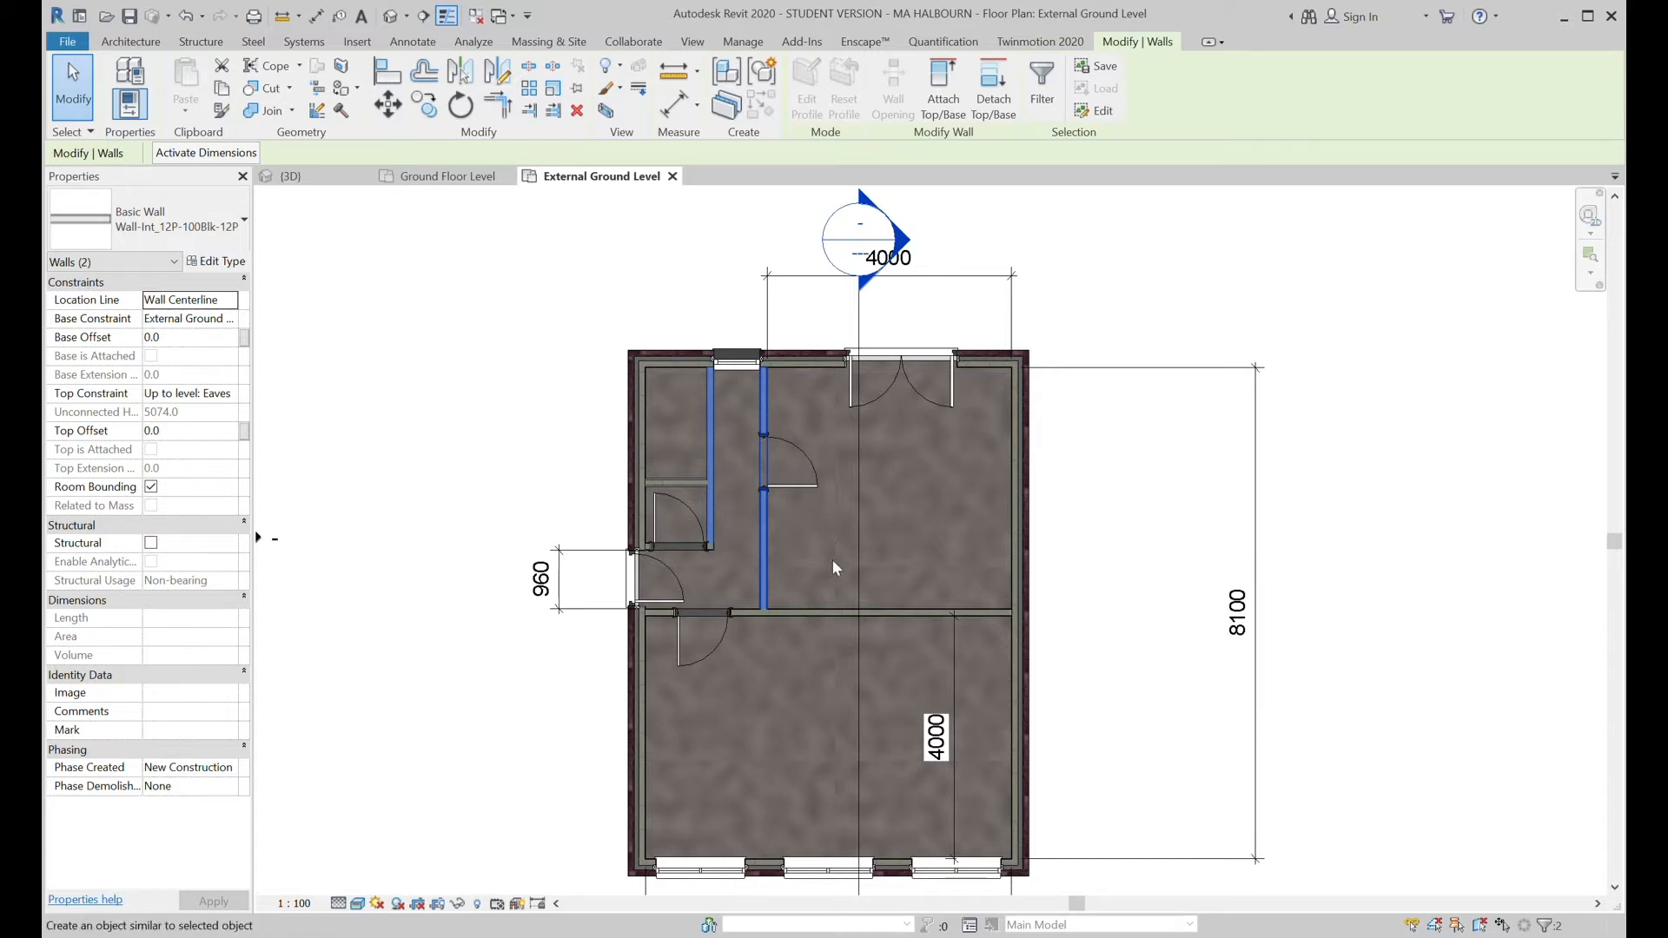
{"action": "key", "text": "Tab"}
{"action": "left_click", "coordinate": [1017, 620], "text": "ctrl"}
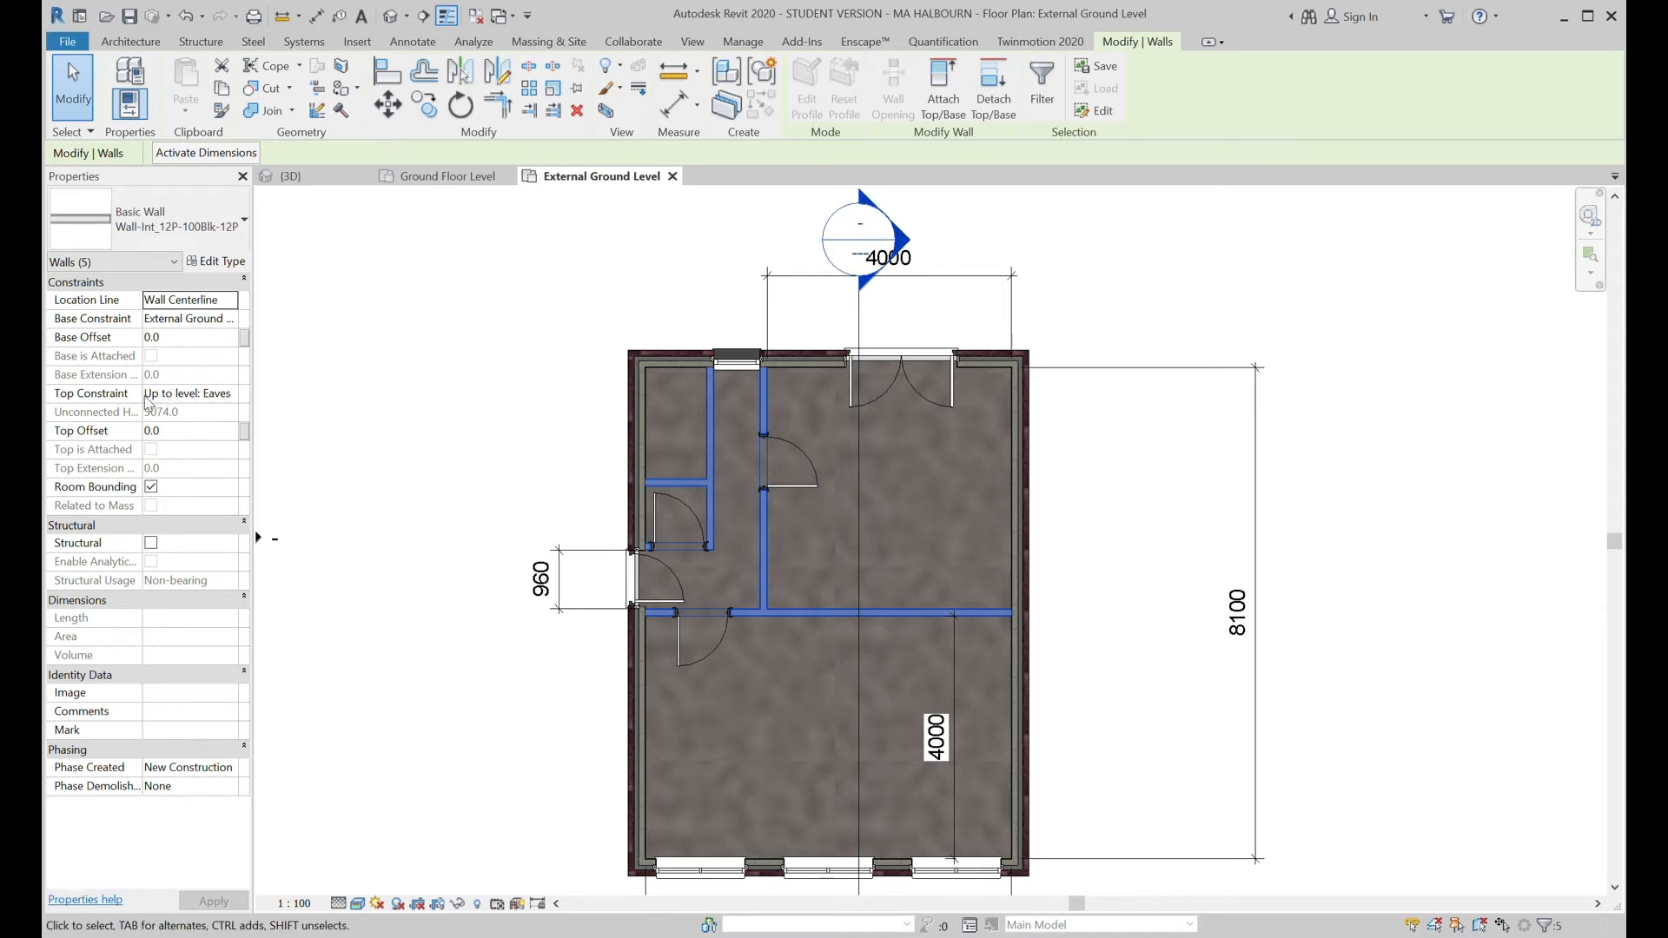
{"action": "left_click", "coordinate": [231, 397]}
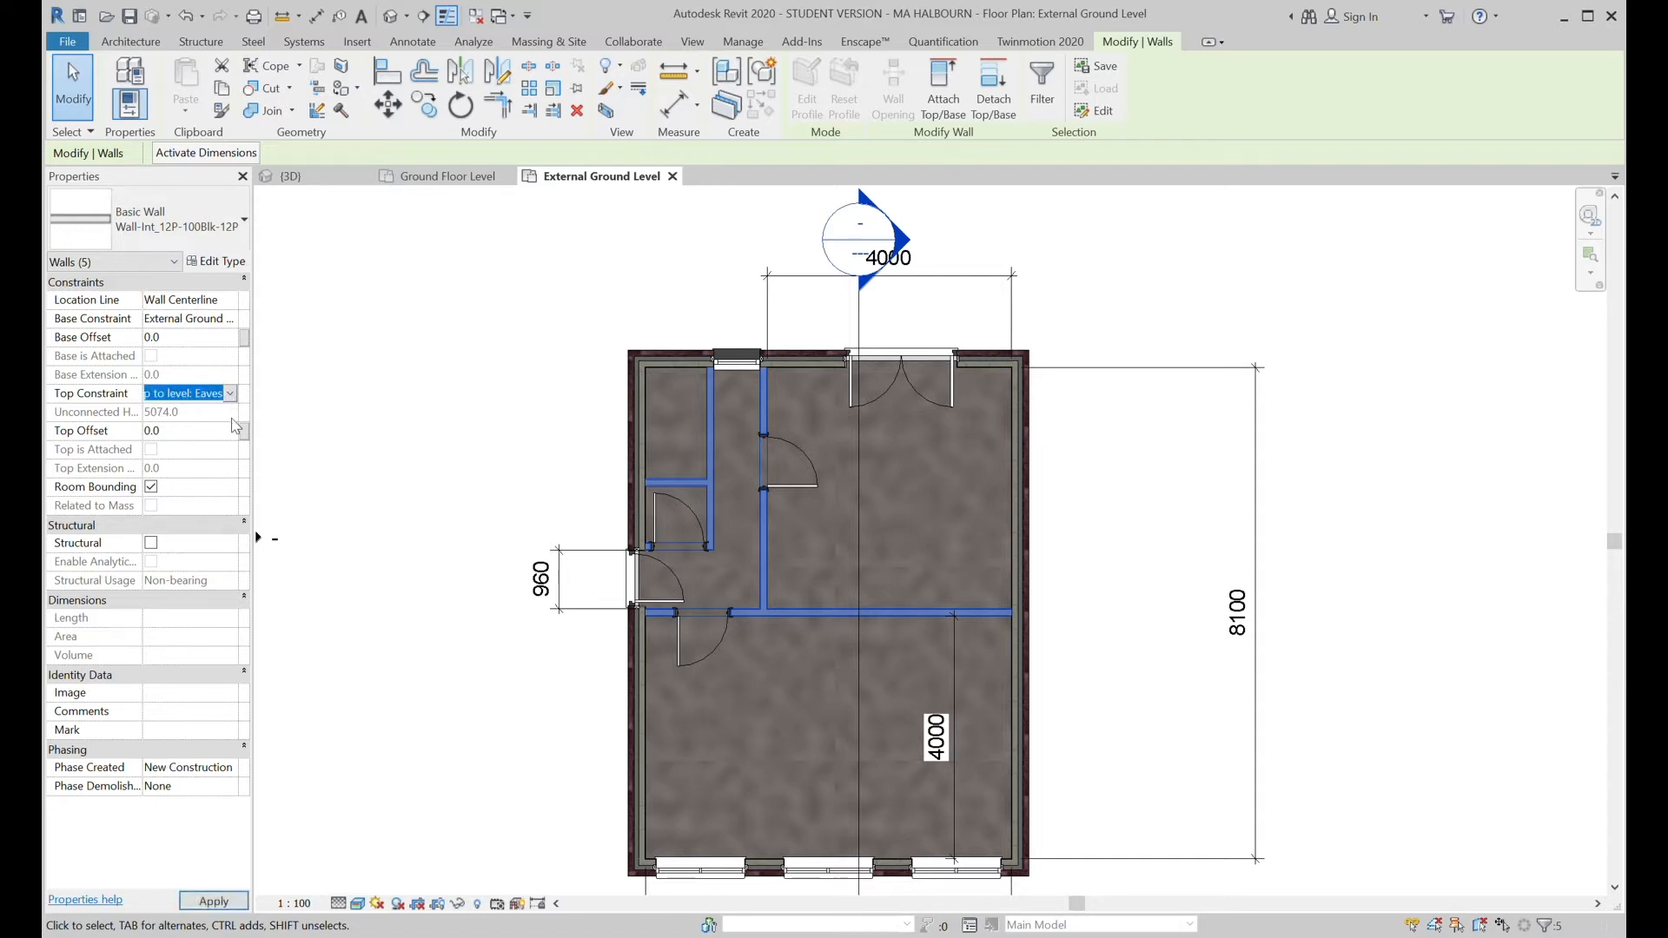
{"action": "left_click", "coordinate": [227, 457]}
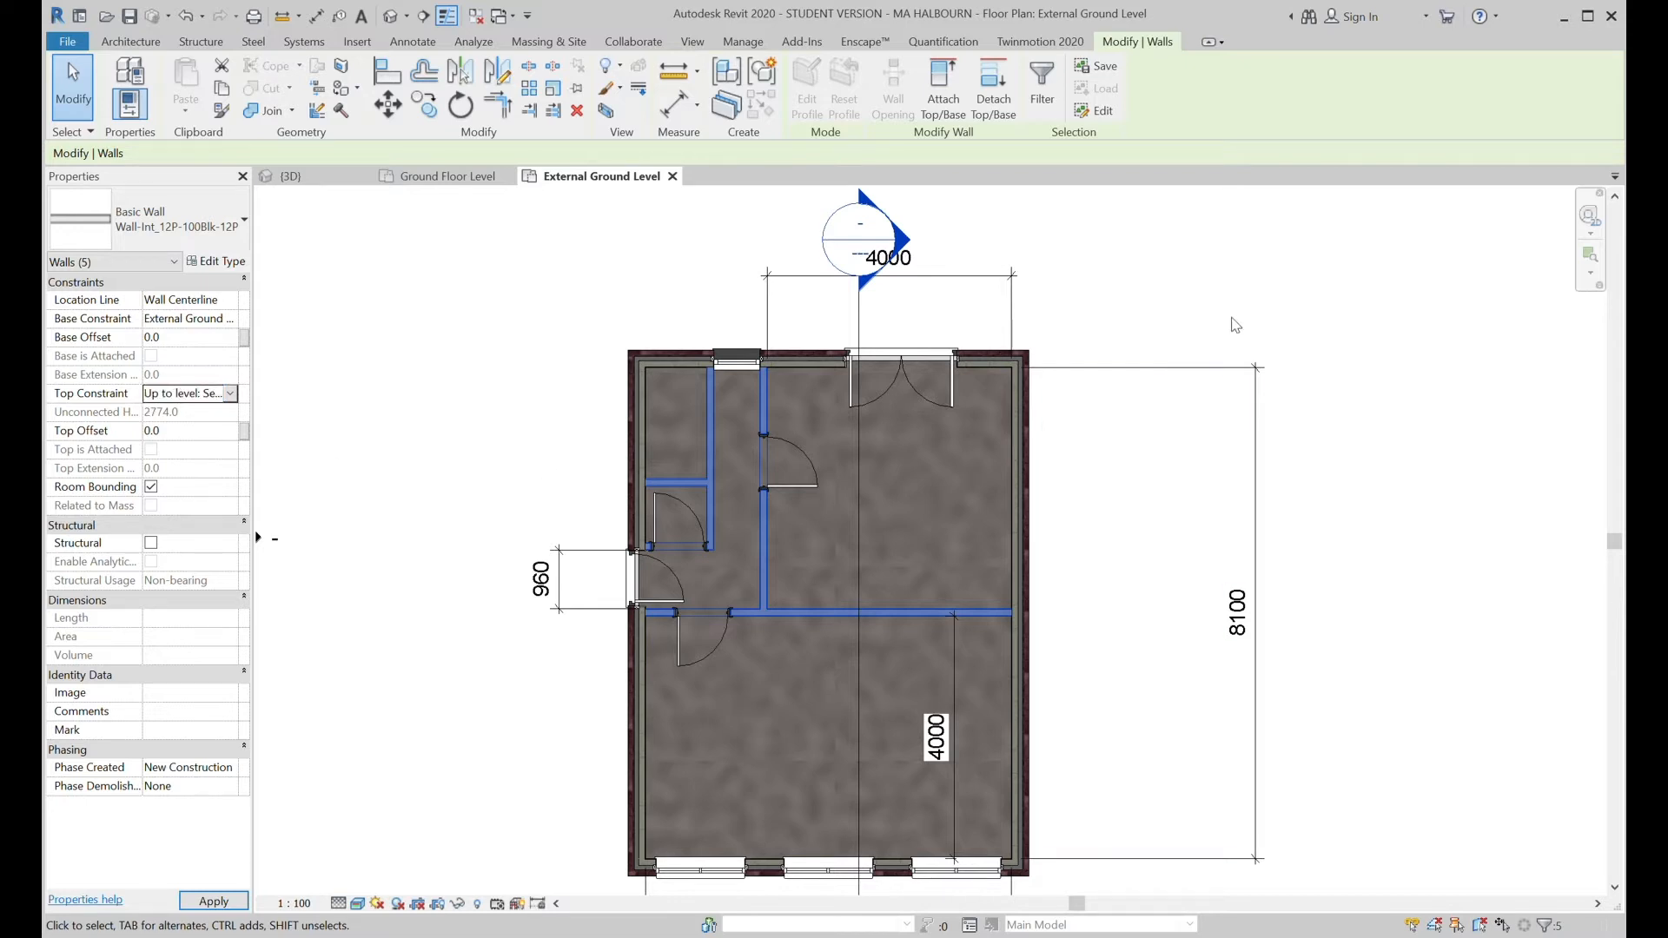
{"action": "left_click", "coordinate": [1242, 314]}
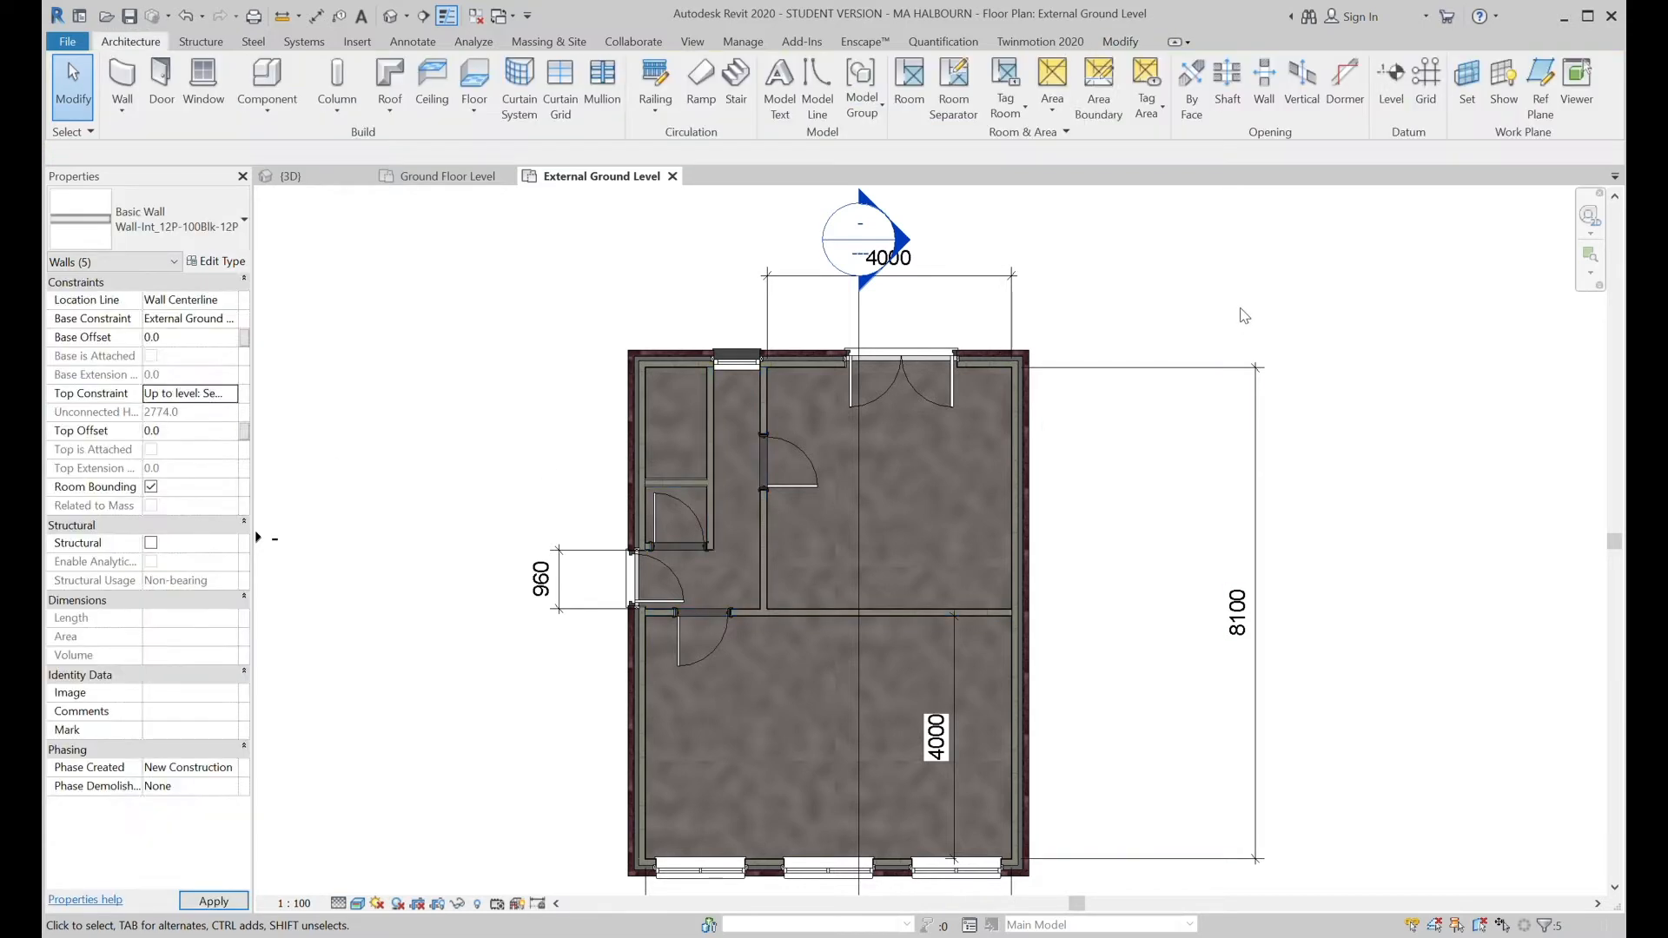
Rename the Second Floor Level to First Floor Level and inspect the lowered internal walls in the 3D view.
{"action": "left_click", "coordinate": [428, 177]}
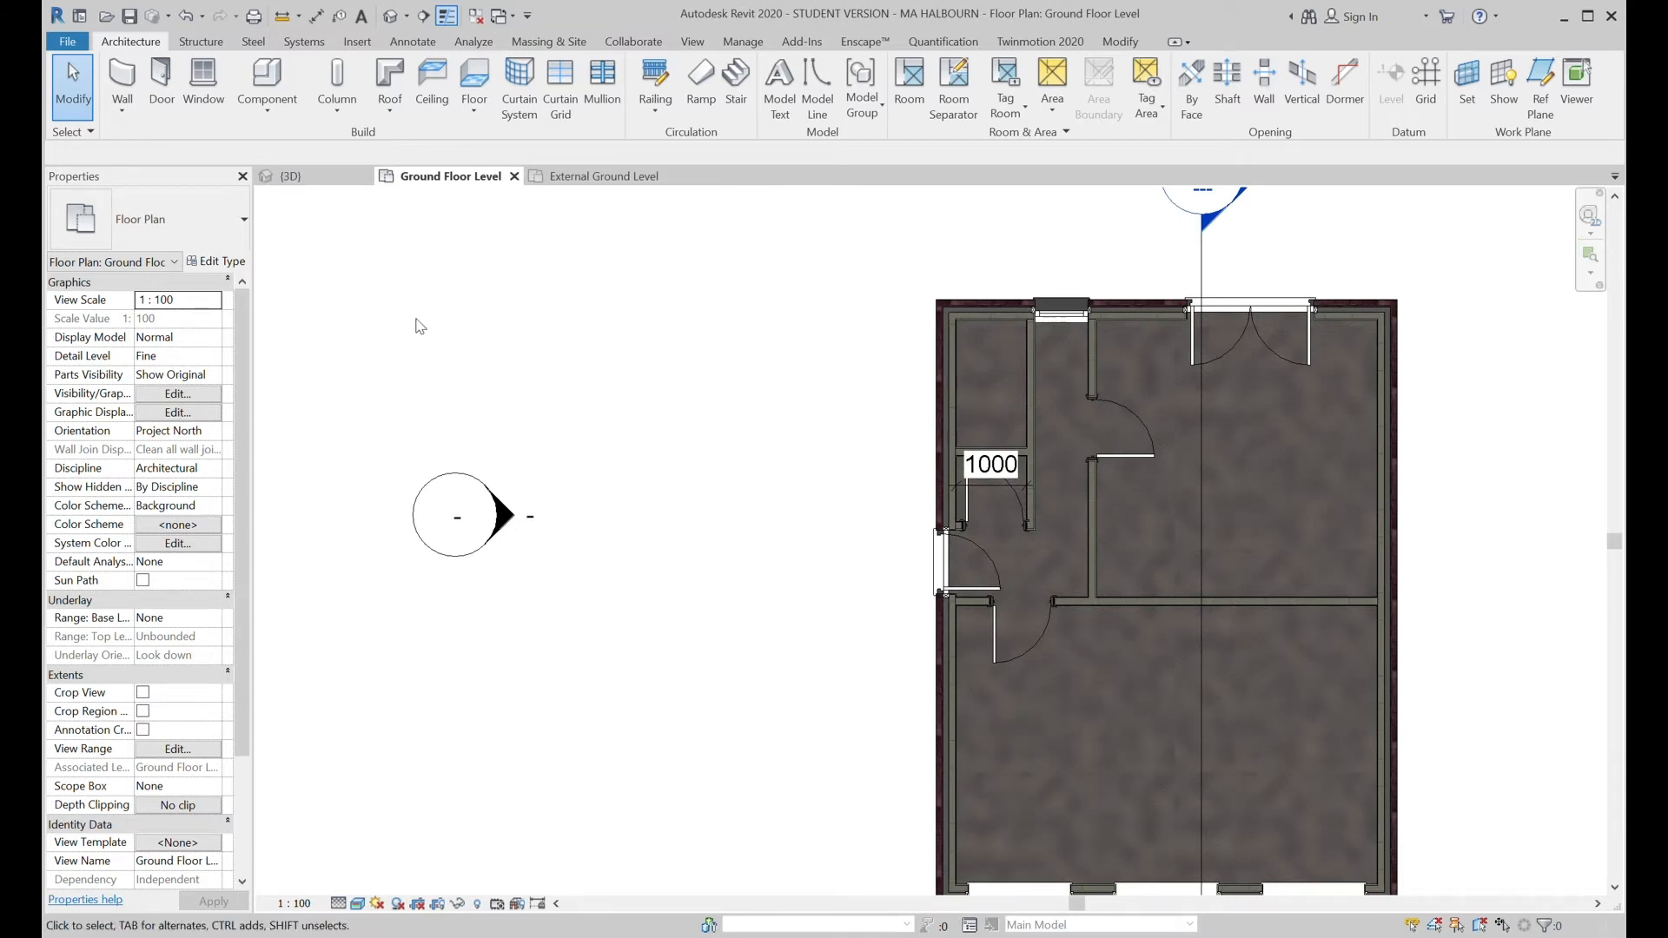
{"action": "double_click", "coordinate": [400, 341]}
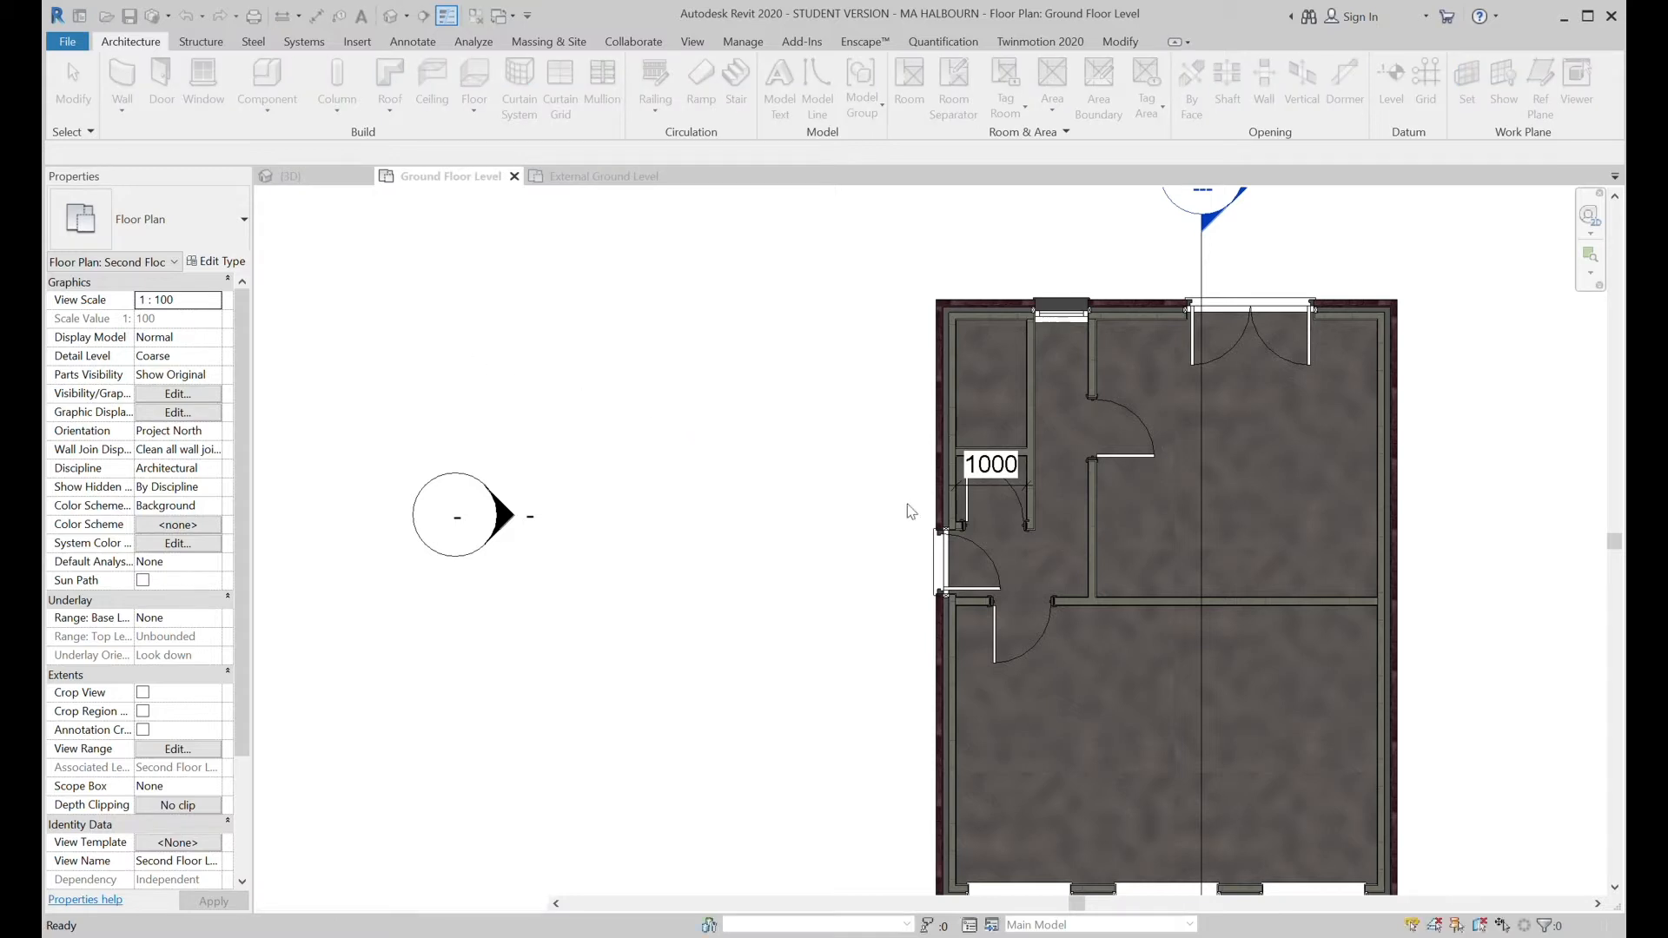
{"action": "left_click", "coordinate": [291, 177]}
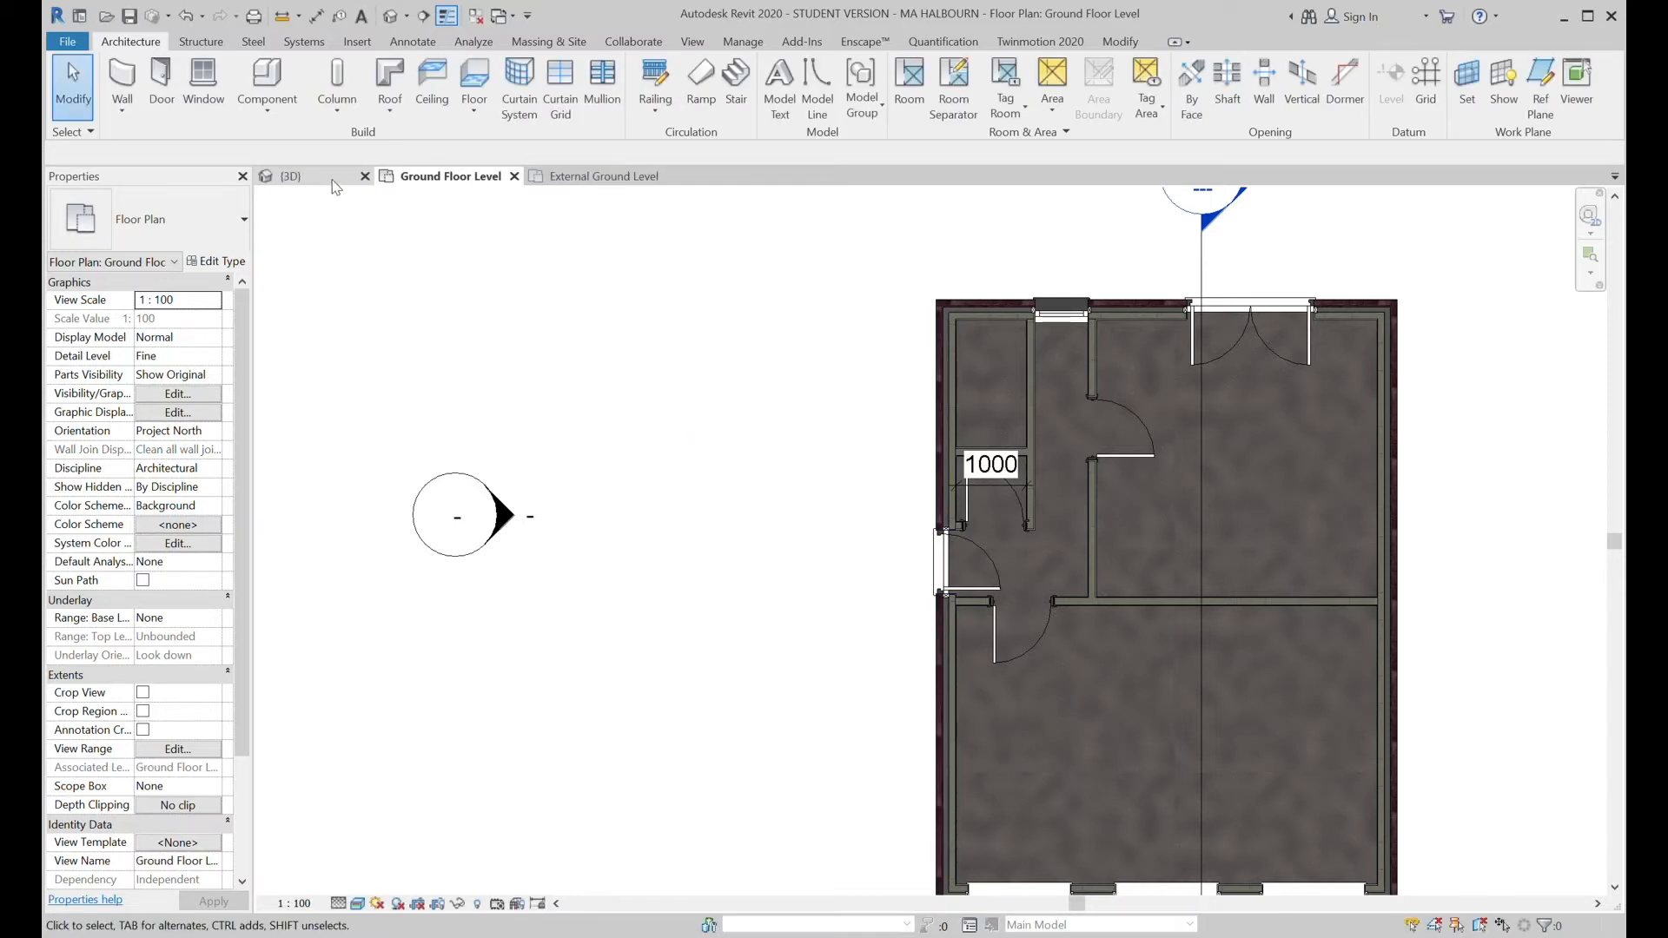
{"action": "scroll", "coordinate": [821, 627], "scroll_direction": "down", "scroll_amount": 5}
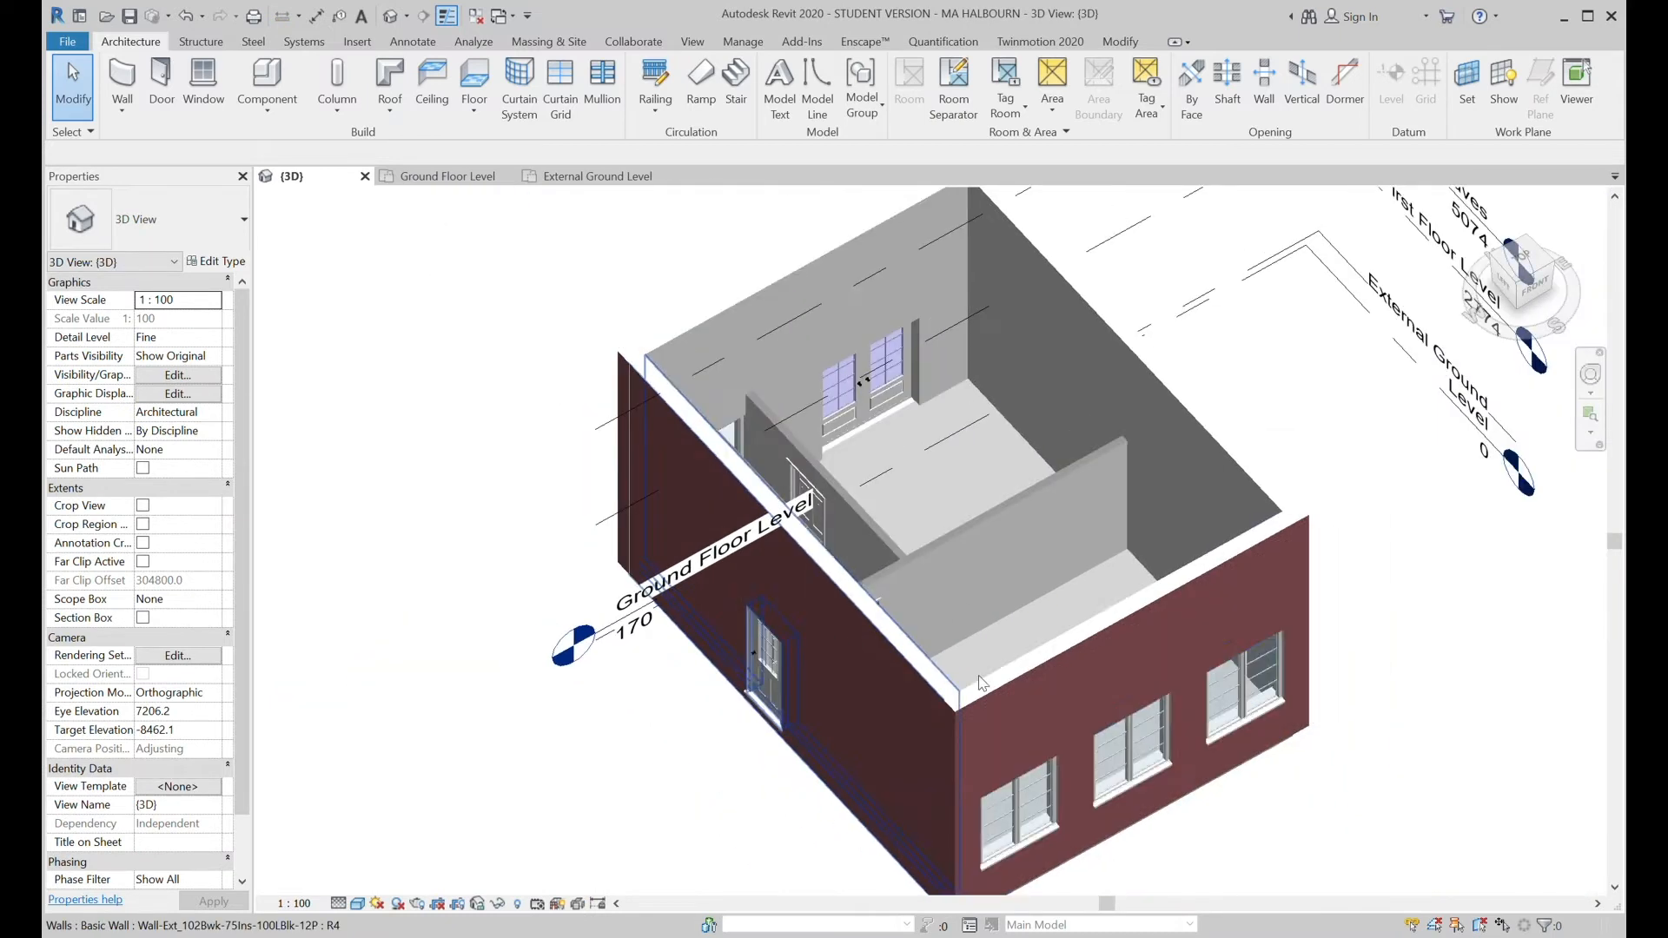
{"action": "mouse_move", "coordinate": [1091, 705]}
{"action": "middle_mouse_down", "text": "shift"}
{"action": "mouse_move", "coordinate": [771, 575]}
{"action": "mouse_move", "coordinate": [1132, 645]}
{"action": "mouse_move", "coordinate": [824, 490]}
{"action": "middle_mouse_up", "text": "shift"}
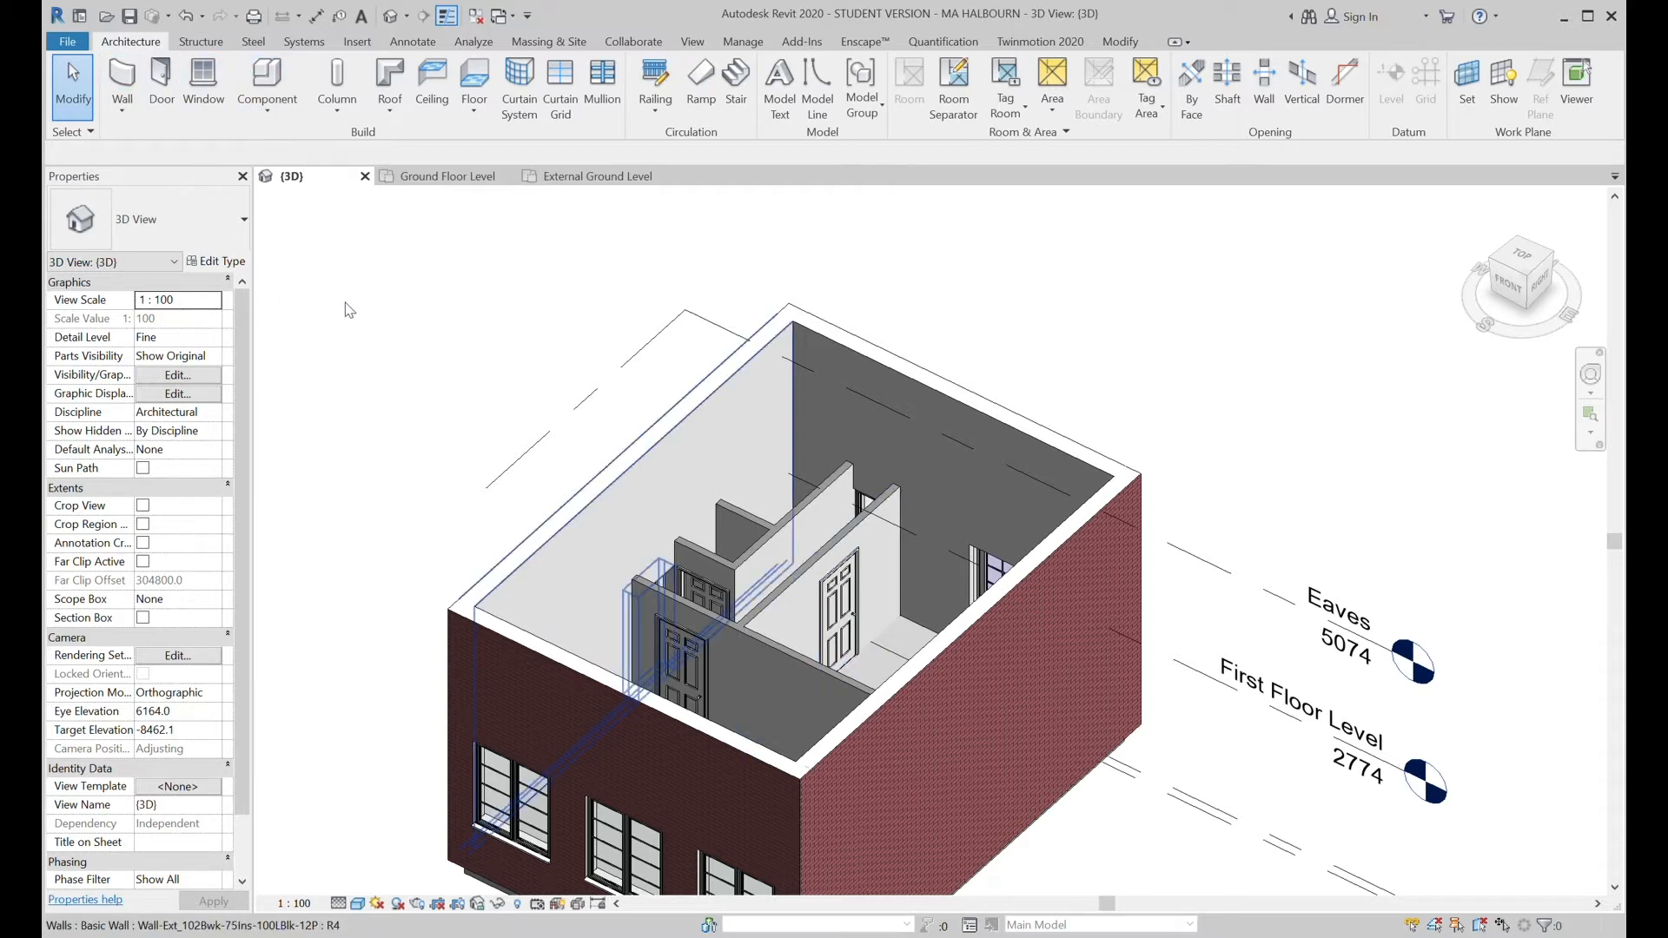
Start a Plain compound ceiling in the Ground Floor Level plan and set its height offset from level to 2870 mm.
{"action": "key", "text": "ctrl+Tab"}
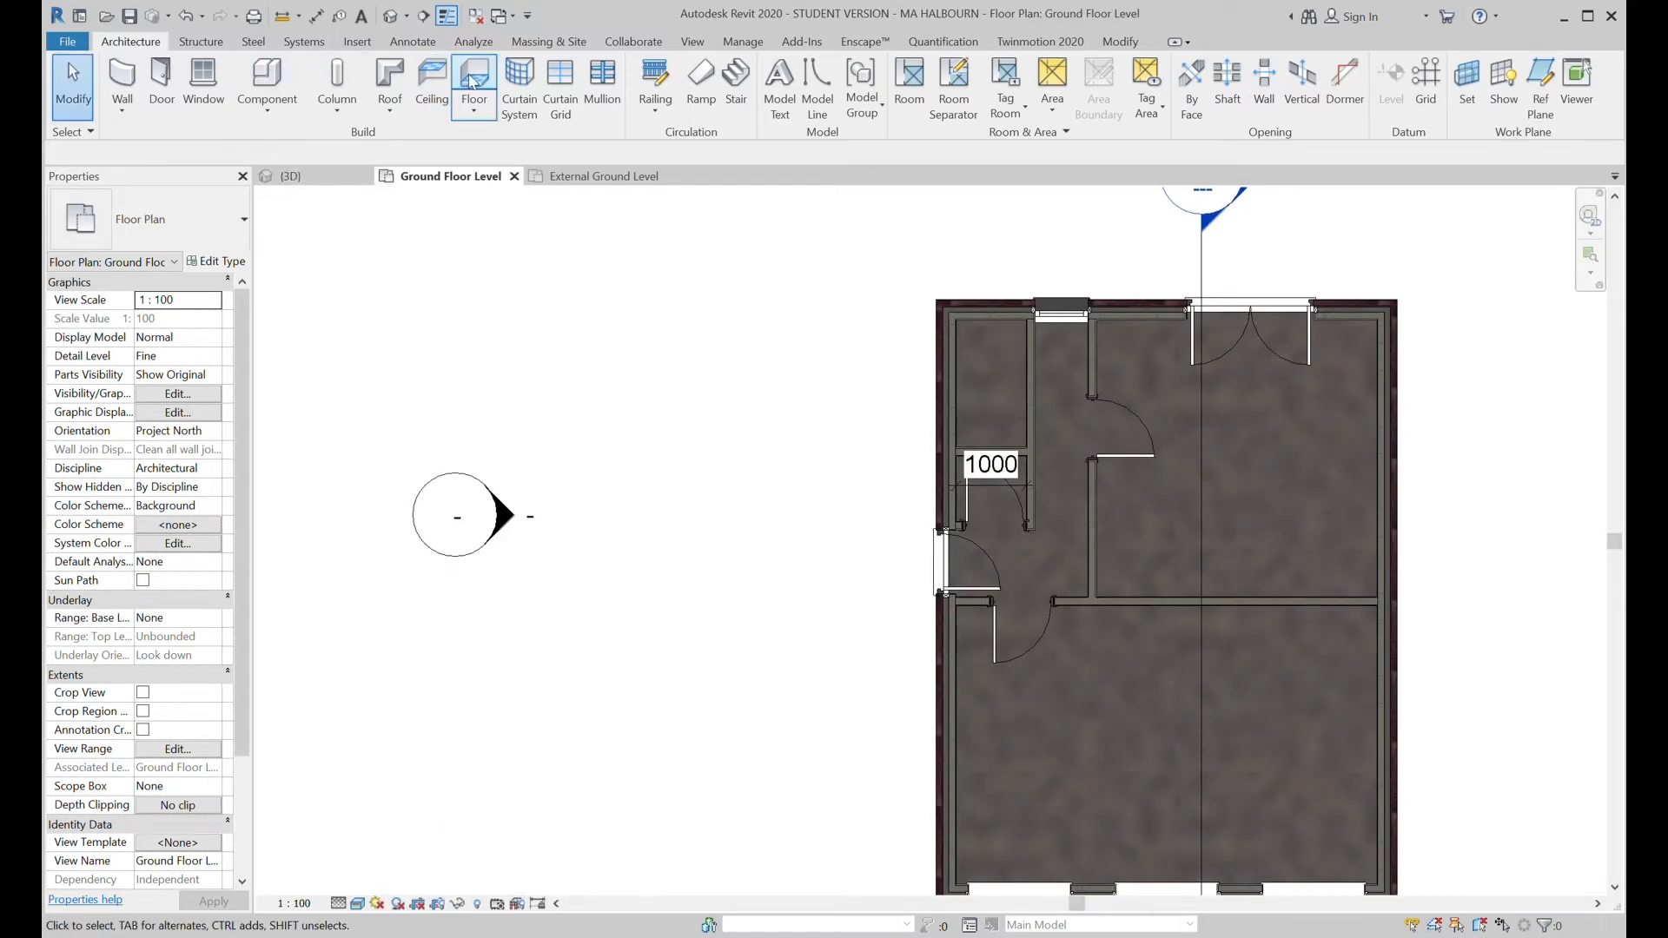
{"action": "left_click", "coordinate": [432, 85]}
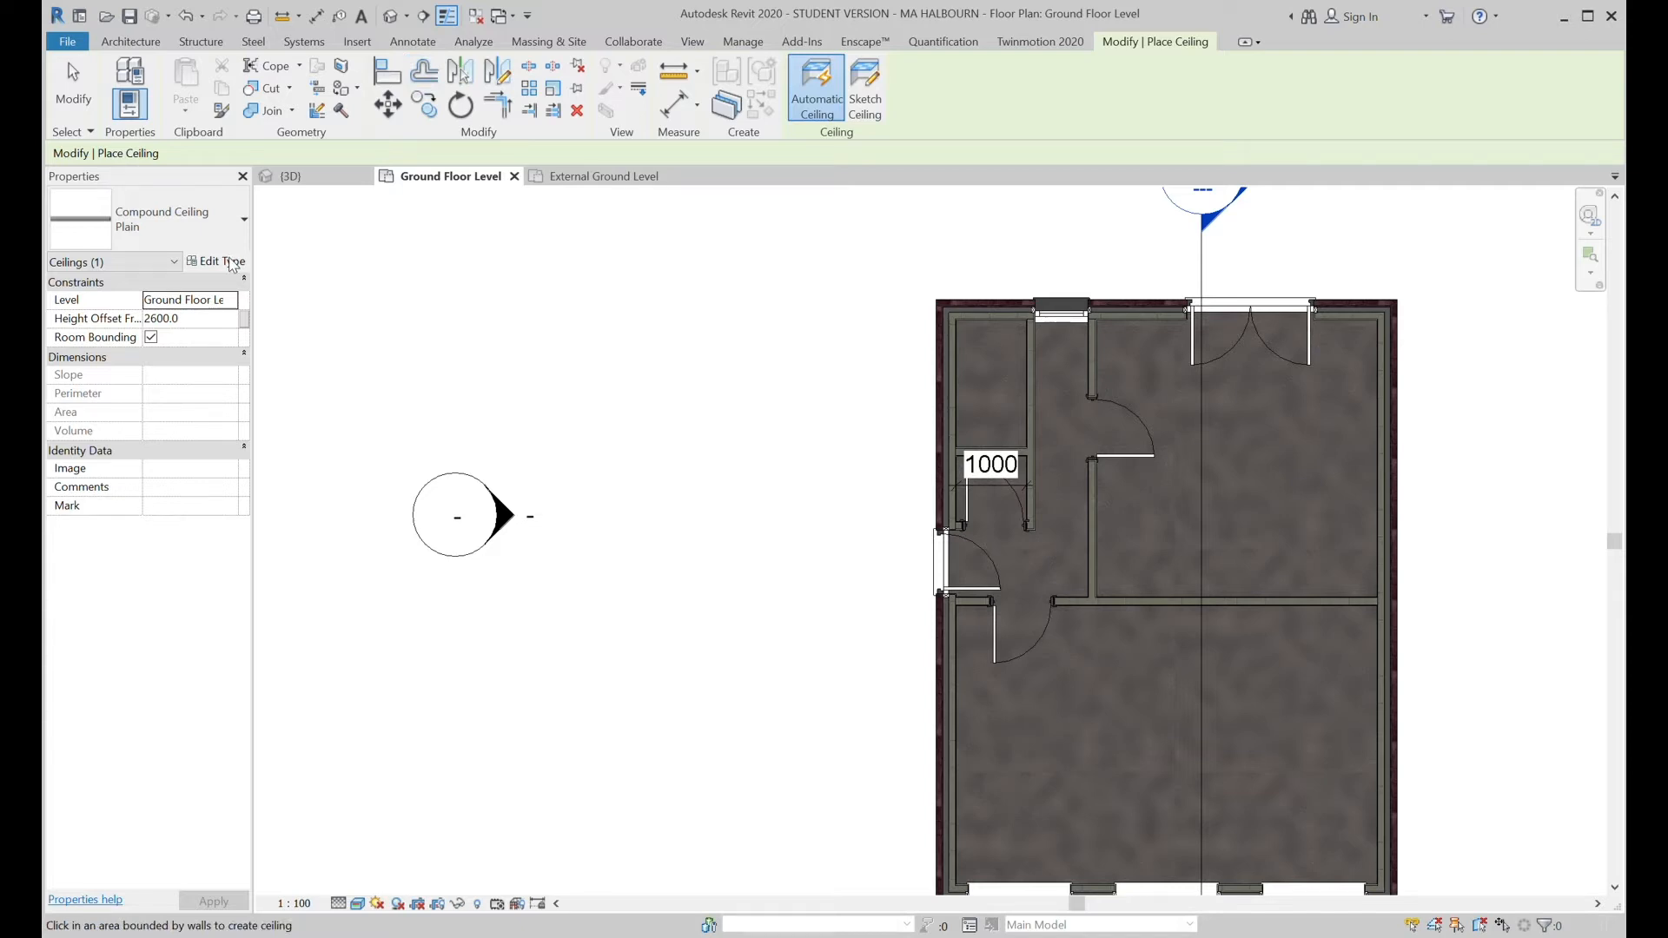
{"action": "left_click", "coordinate": [217, 262]}
{"action": "left_click", "coordinate": [238, 328]}
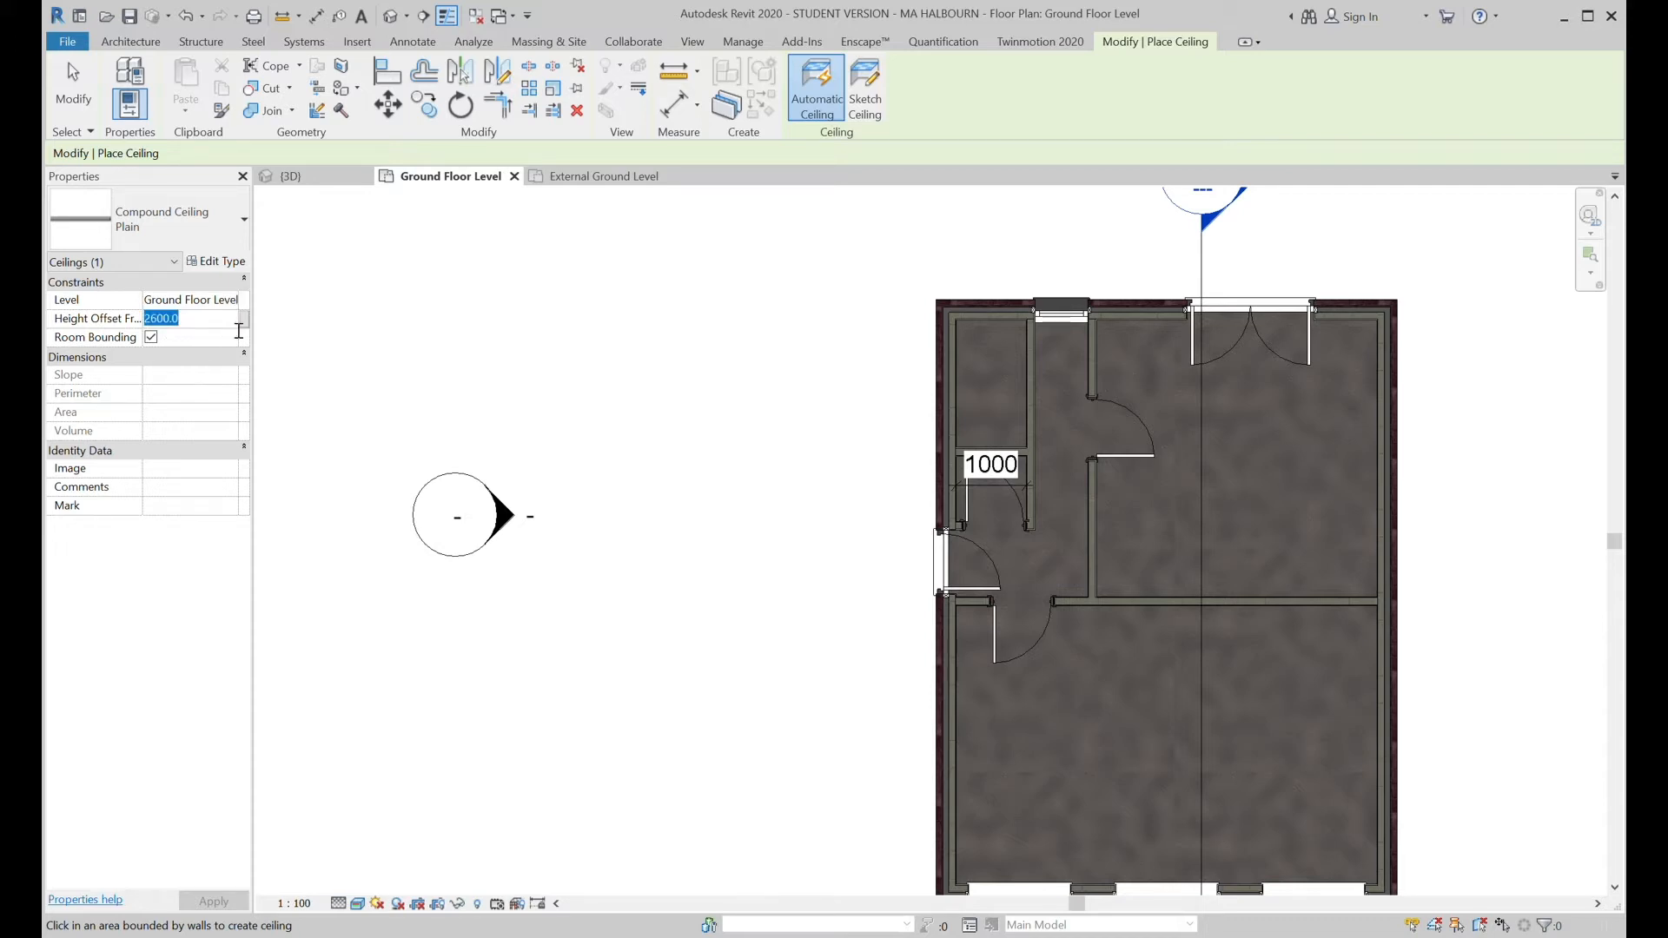
{"action": "type", "text": "287"}
{"action": "middle_click_drag", "start_coordinate": [1510, 458], "coordinate": [1238, 431]}
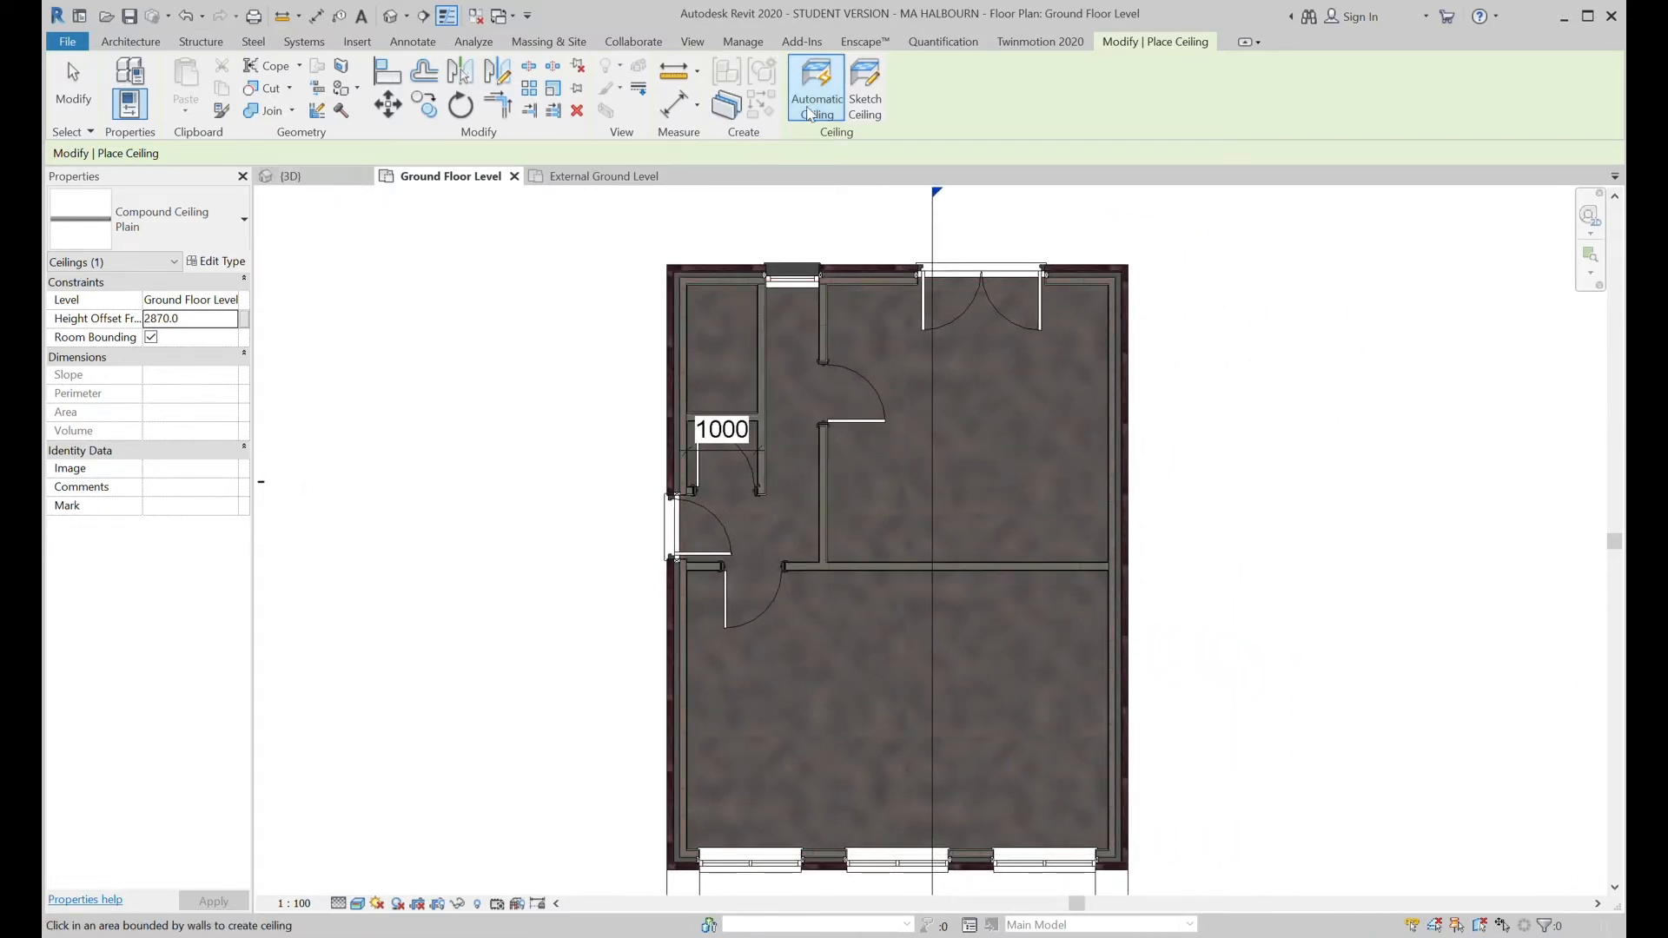
Switch to a sketched ceiling and generate its boundary lines by picking the building's four external walls.
{"action": "left_click", "coordinate": [873, 101]}
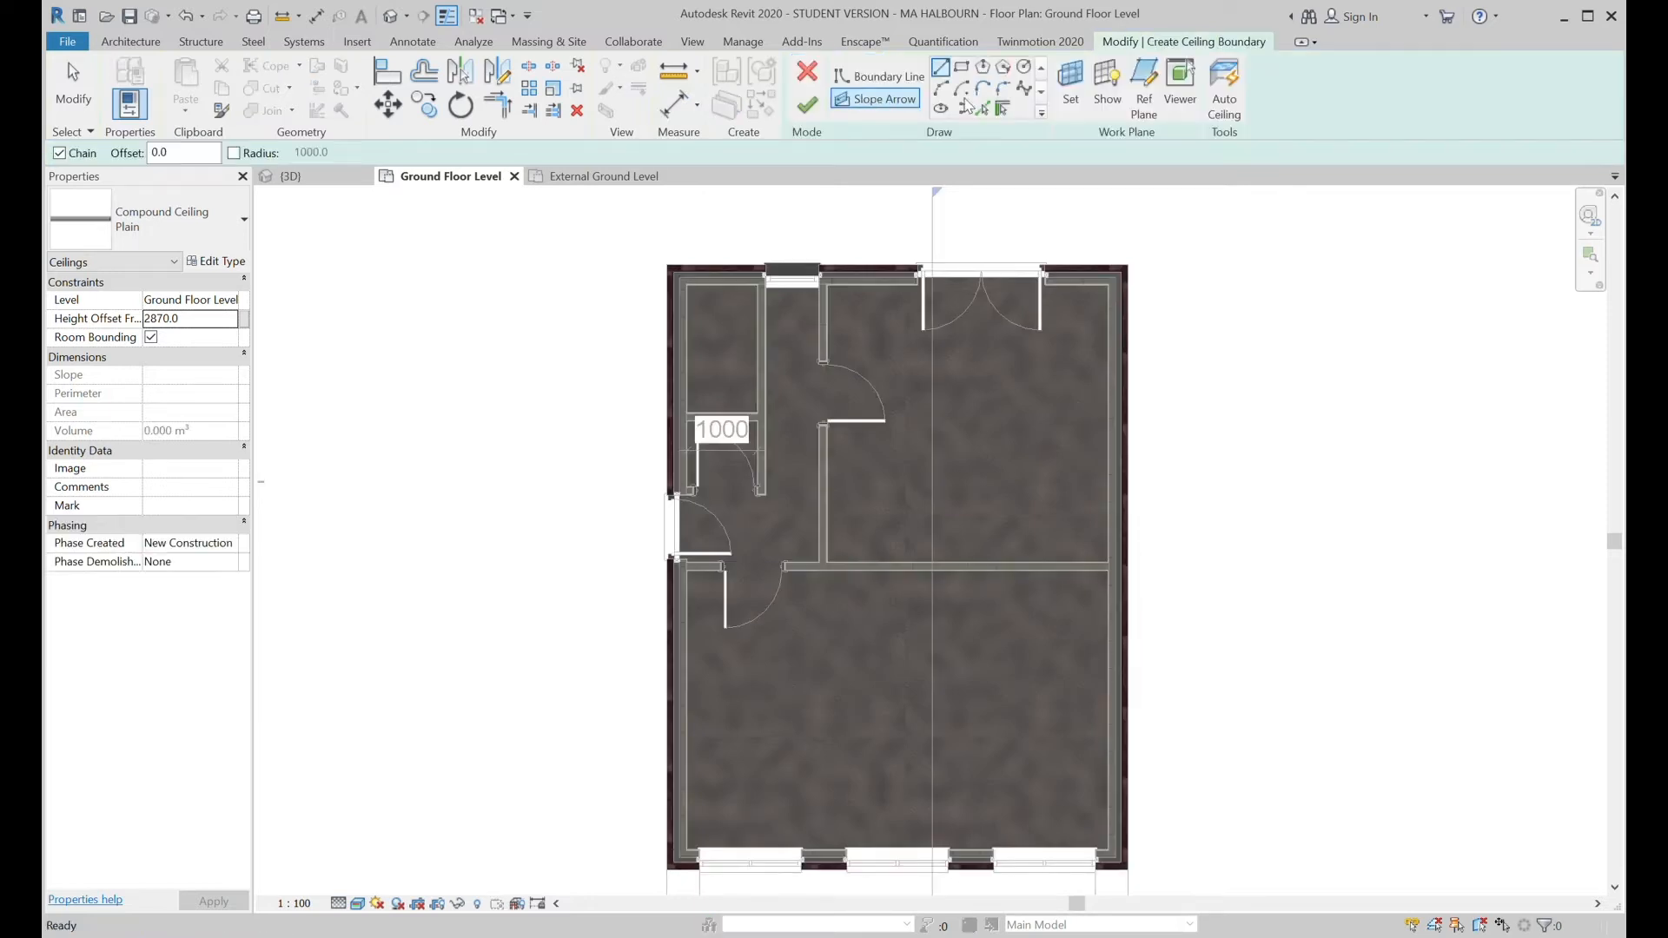
{"action": "left_click", "coordinate": [1002, 107]}
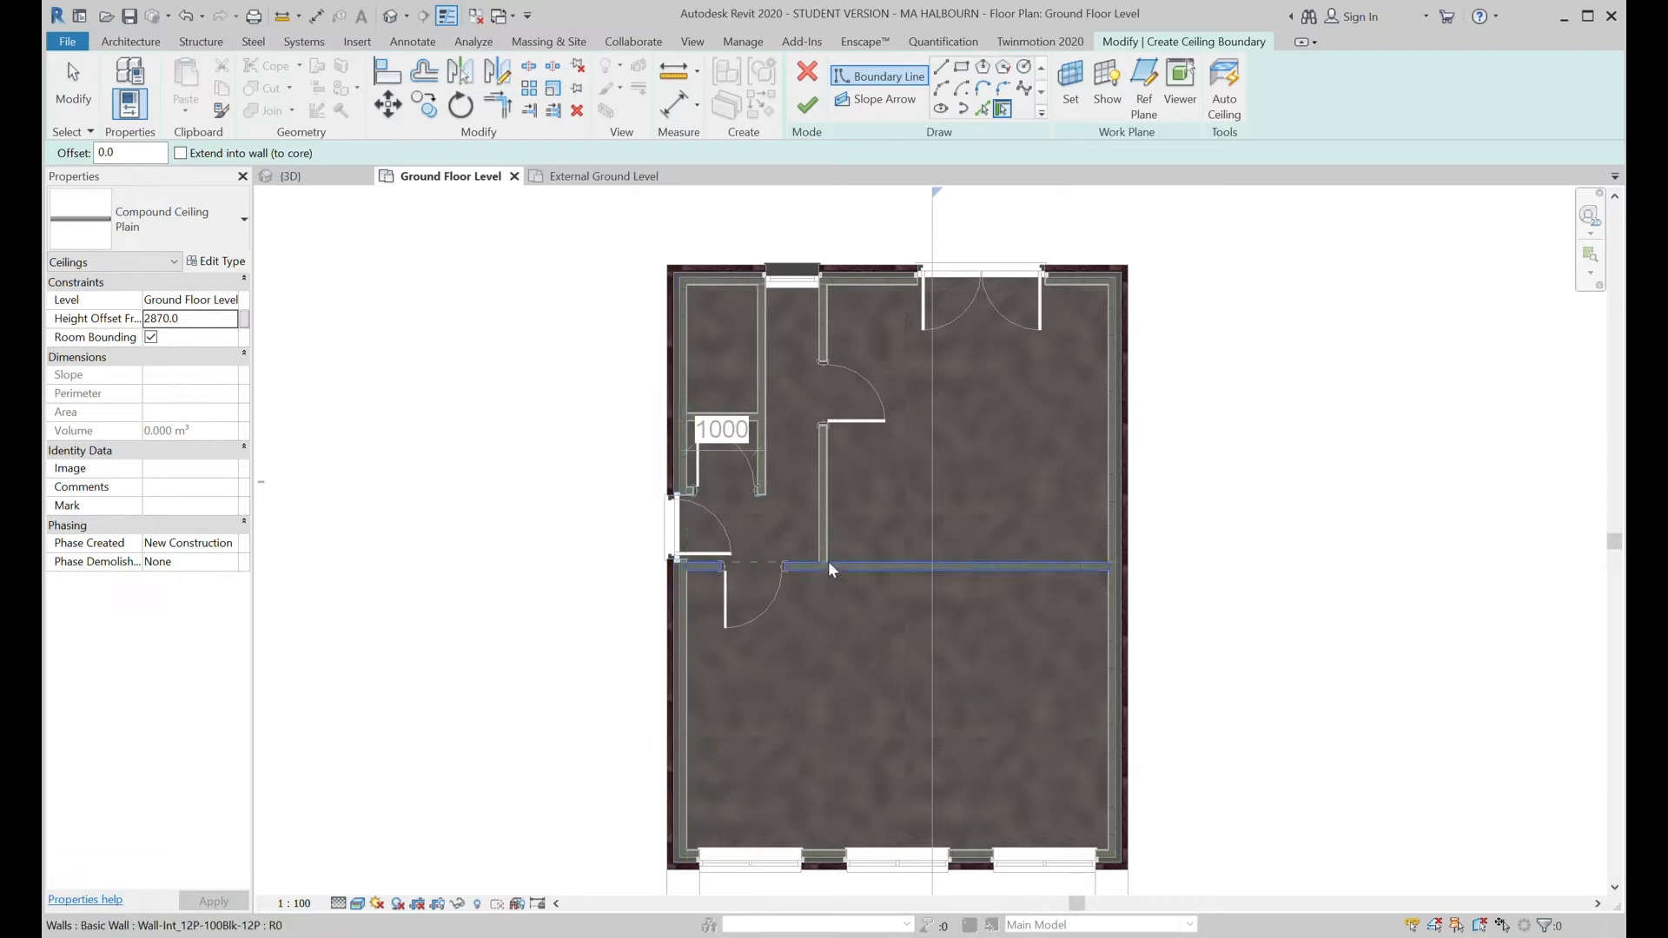
{"action": "left_click", "coordinate": [732, 272]}
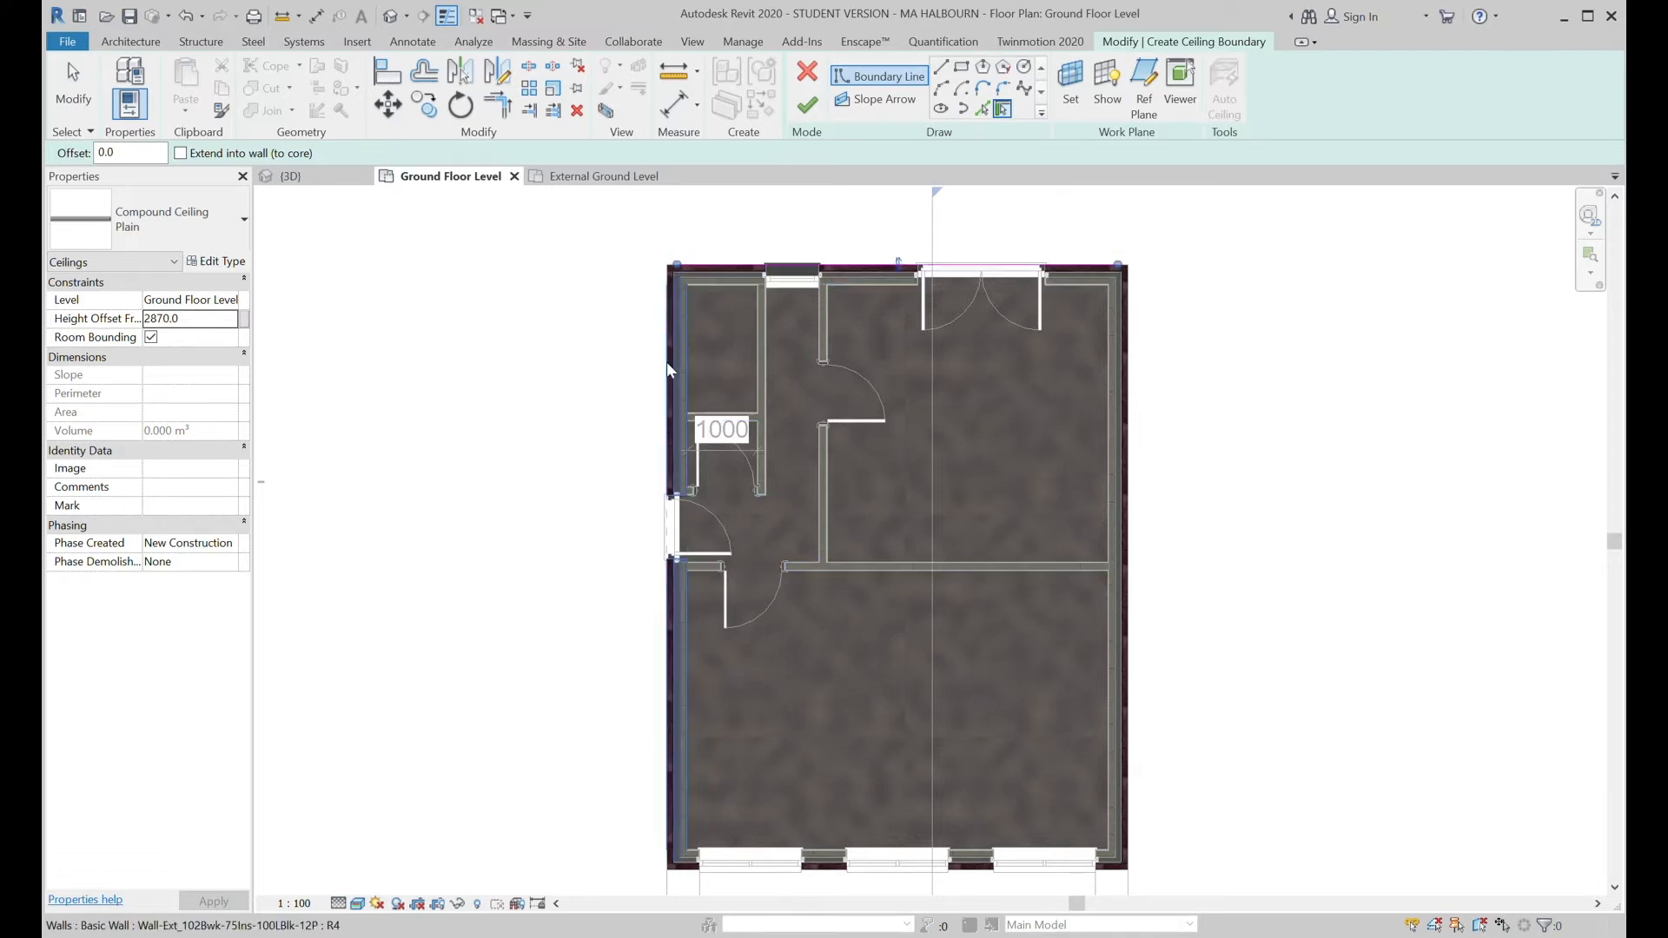
{"action": "left_click", "coordinate": [826, 850]}
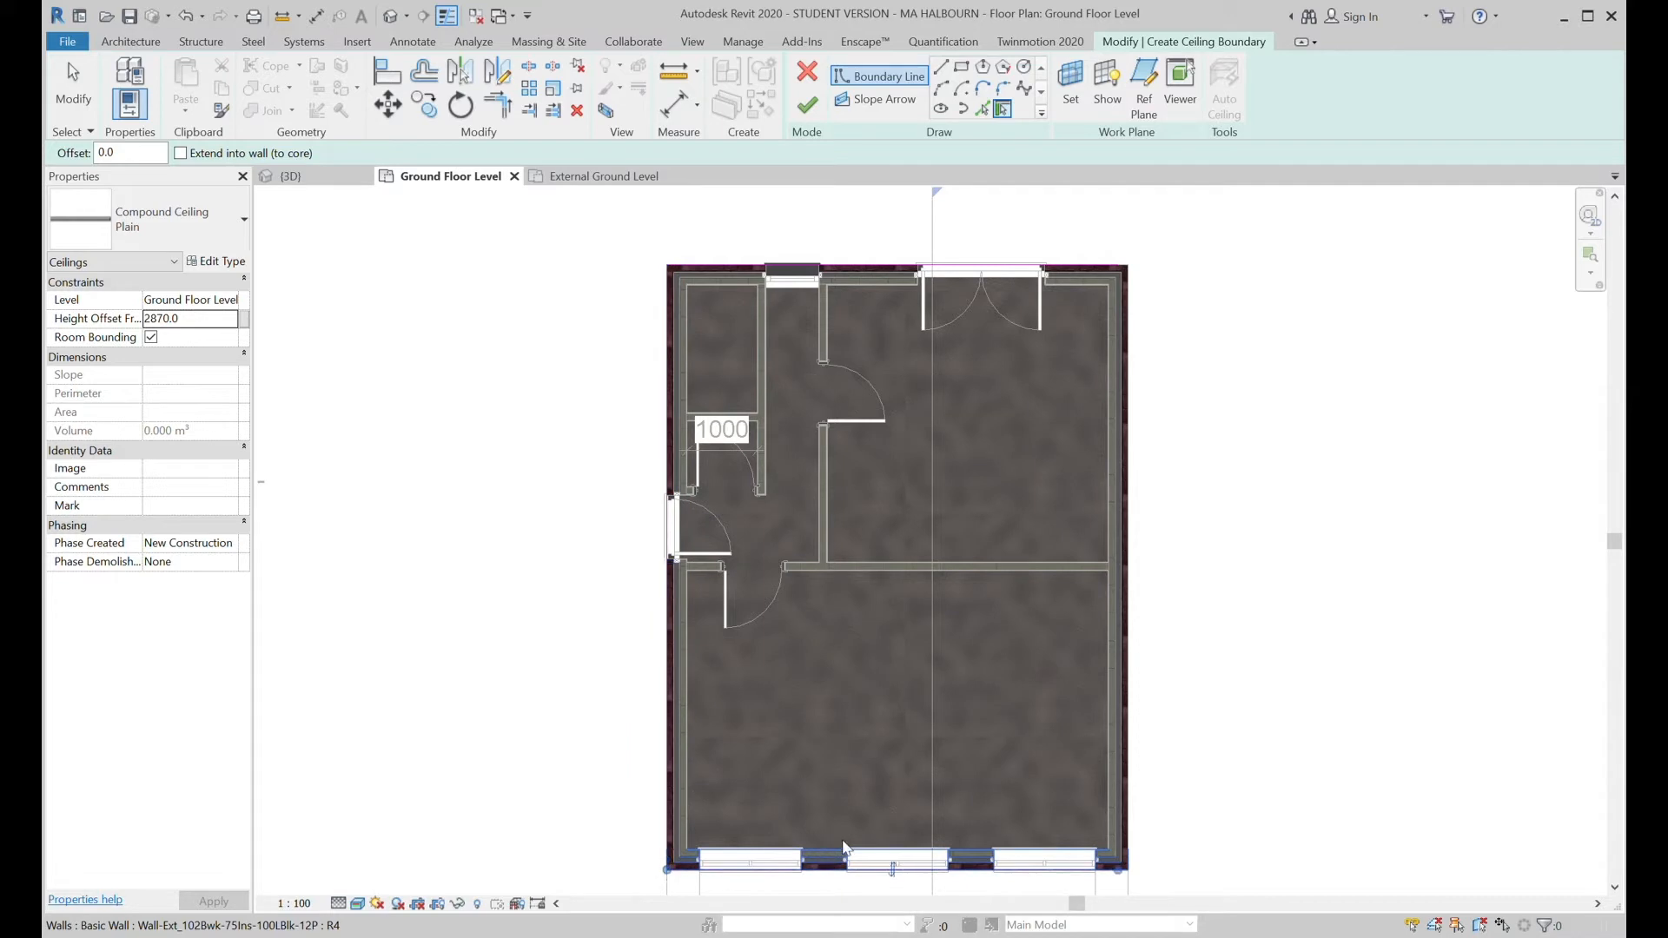
{"action": "left_click", "coordinate": [1110, 676]}
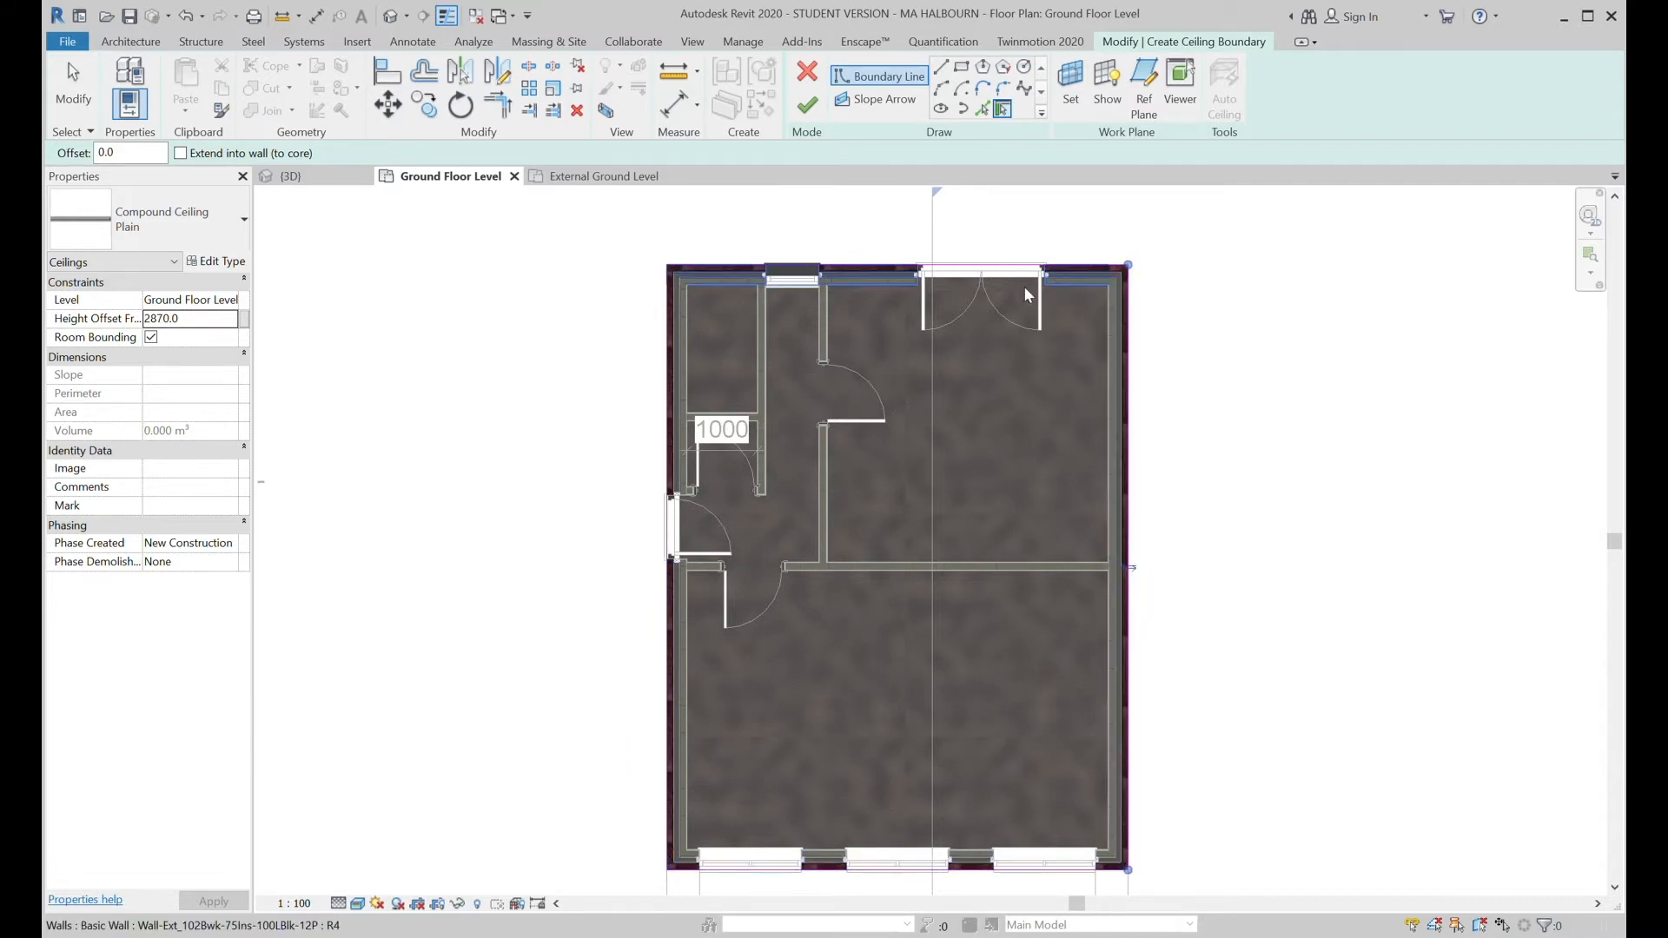
Flip the ceiling boundary from the outer to the inner faces of the external walls and finish the sketch.
{"action": "scroll", "coordinate": [896, 230], "scroll_direction": "up", "scroll_amount": 2}
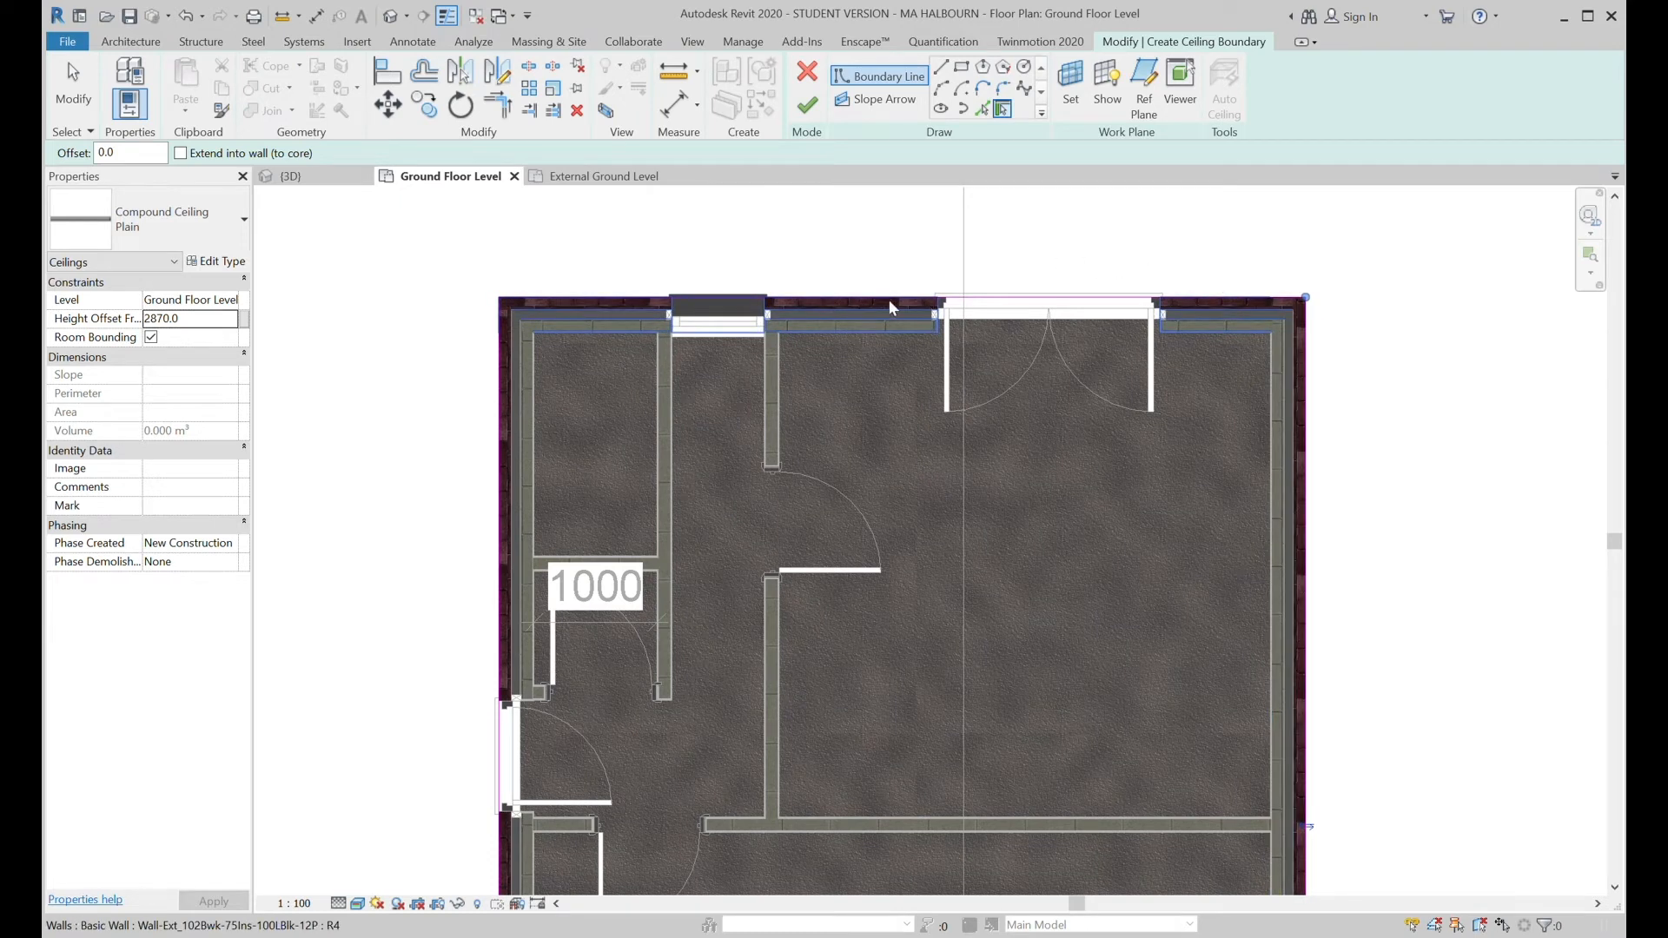
{"action": "scroll", "coordinate": [868, 299], "scroll_direction": "down", "scroll_amount": 2}
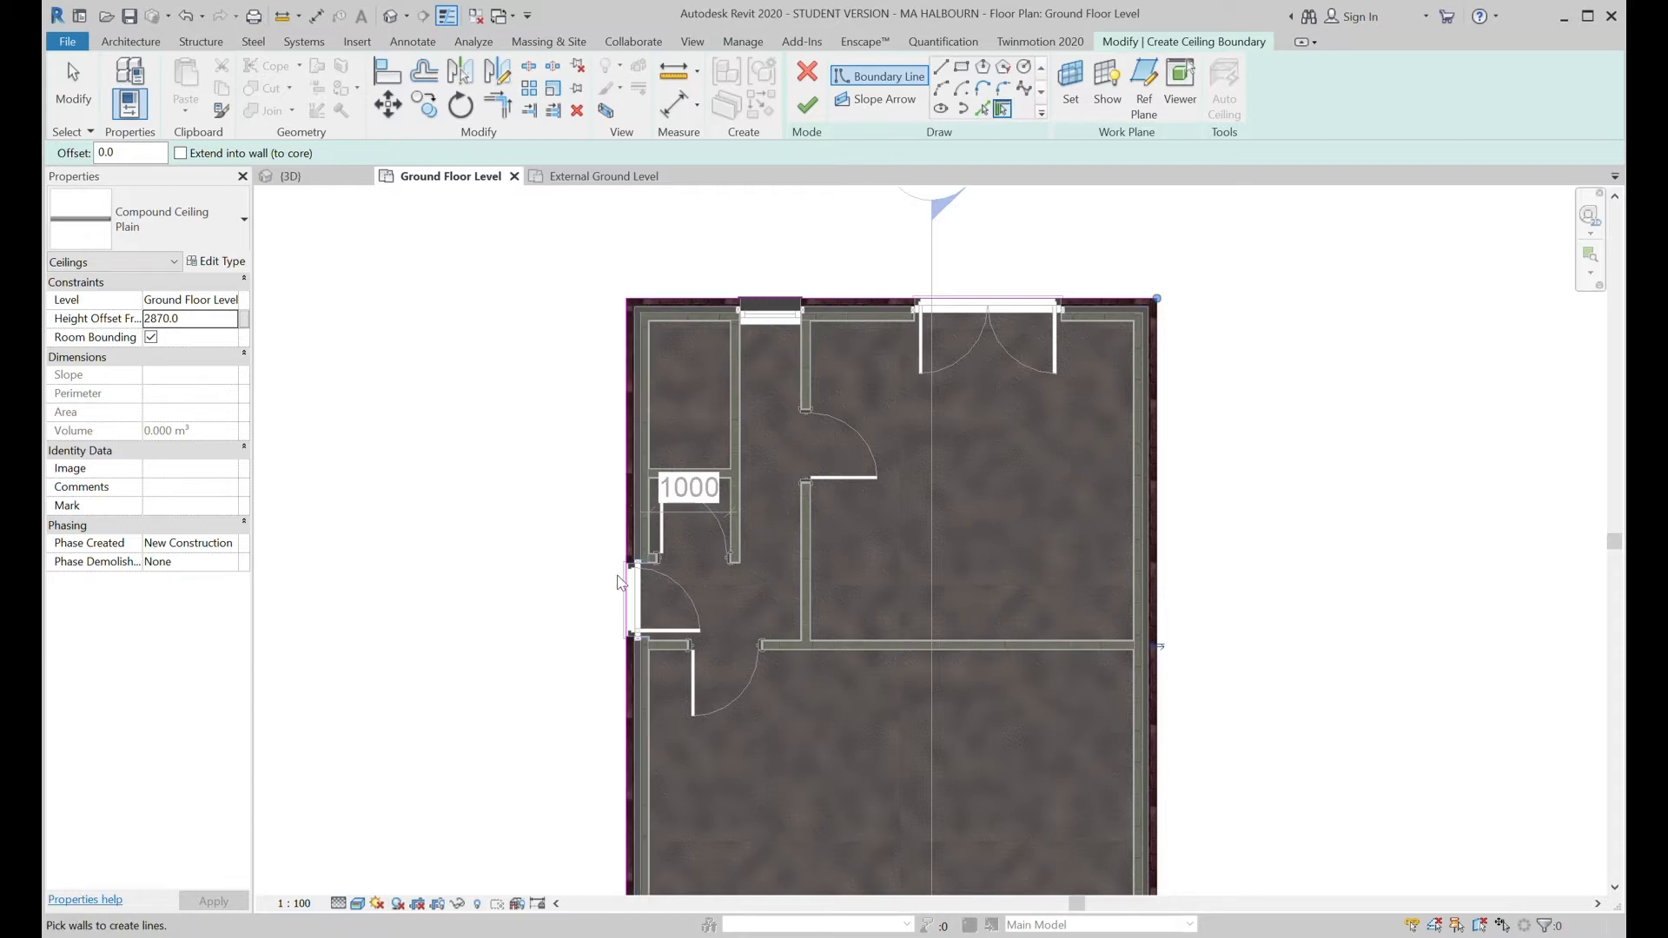
{"action": "scroll", "coordinate": [620, 598], "scroll_direction": "down", "scroll_amount": 2}
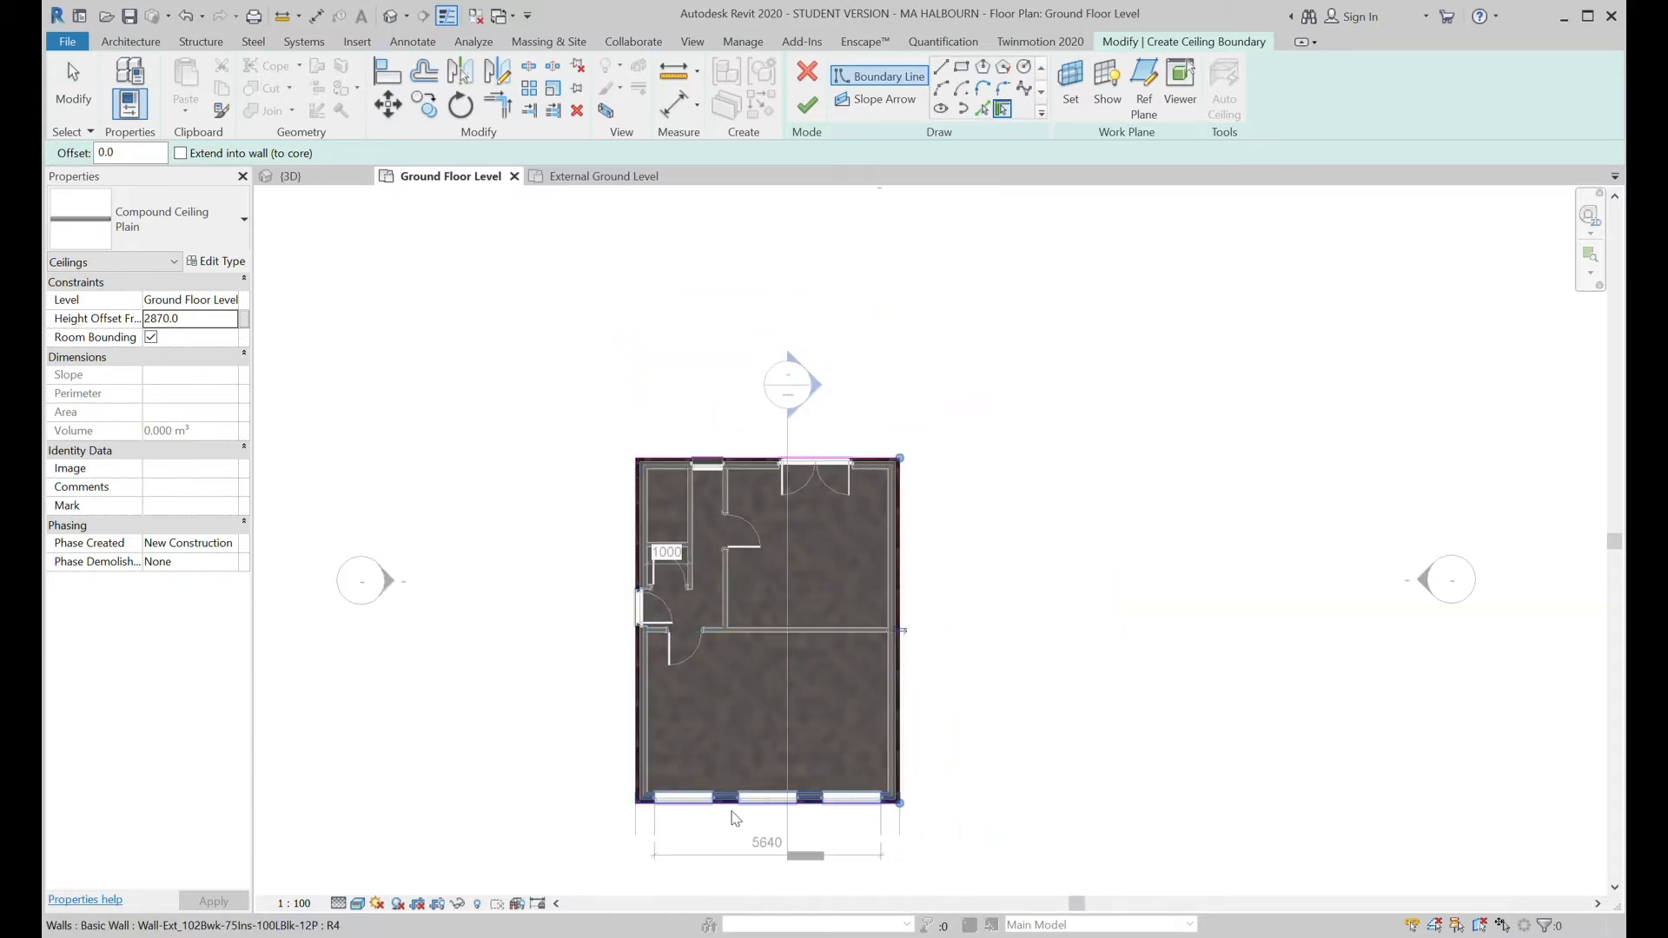
{"action": "scroll", "coordinate": [769, 826], "scroll_direction": "up", "scroll_amount": 2}
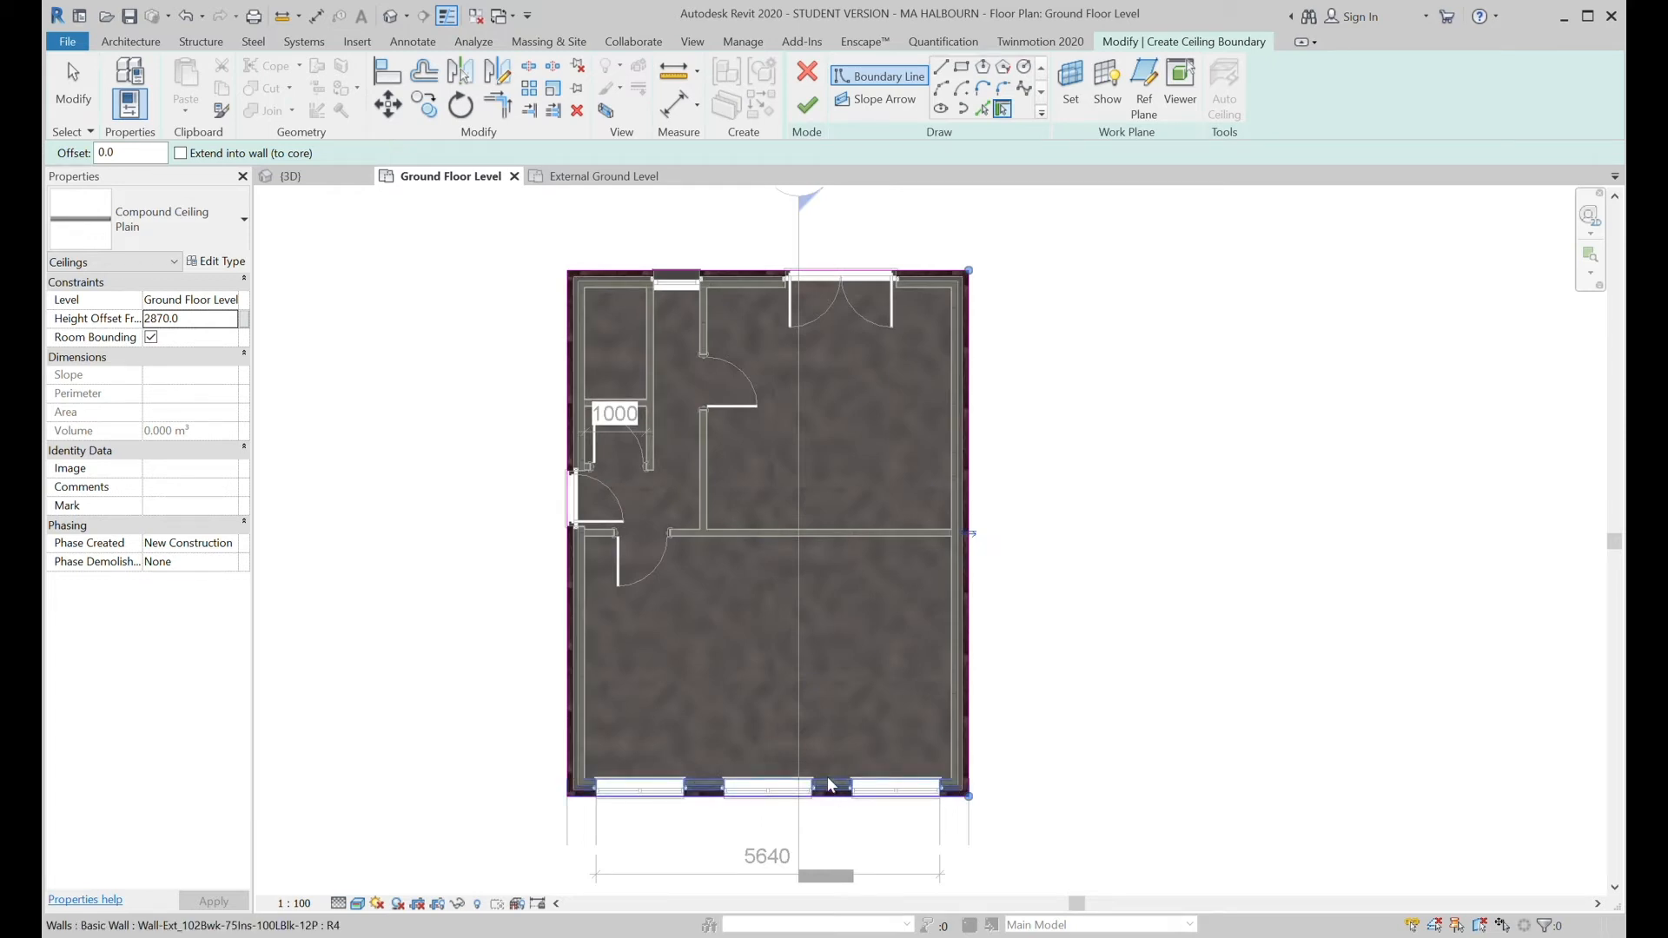
{"action": "scroll", "coordinate": [830, 785], "scroll_direction": "up", "scroll_amount": 1}
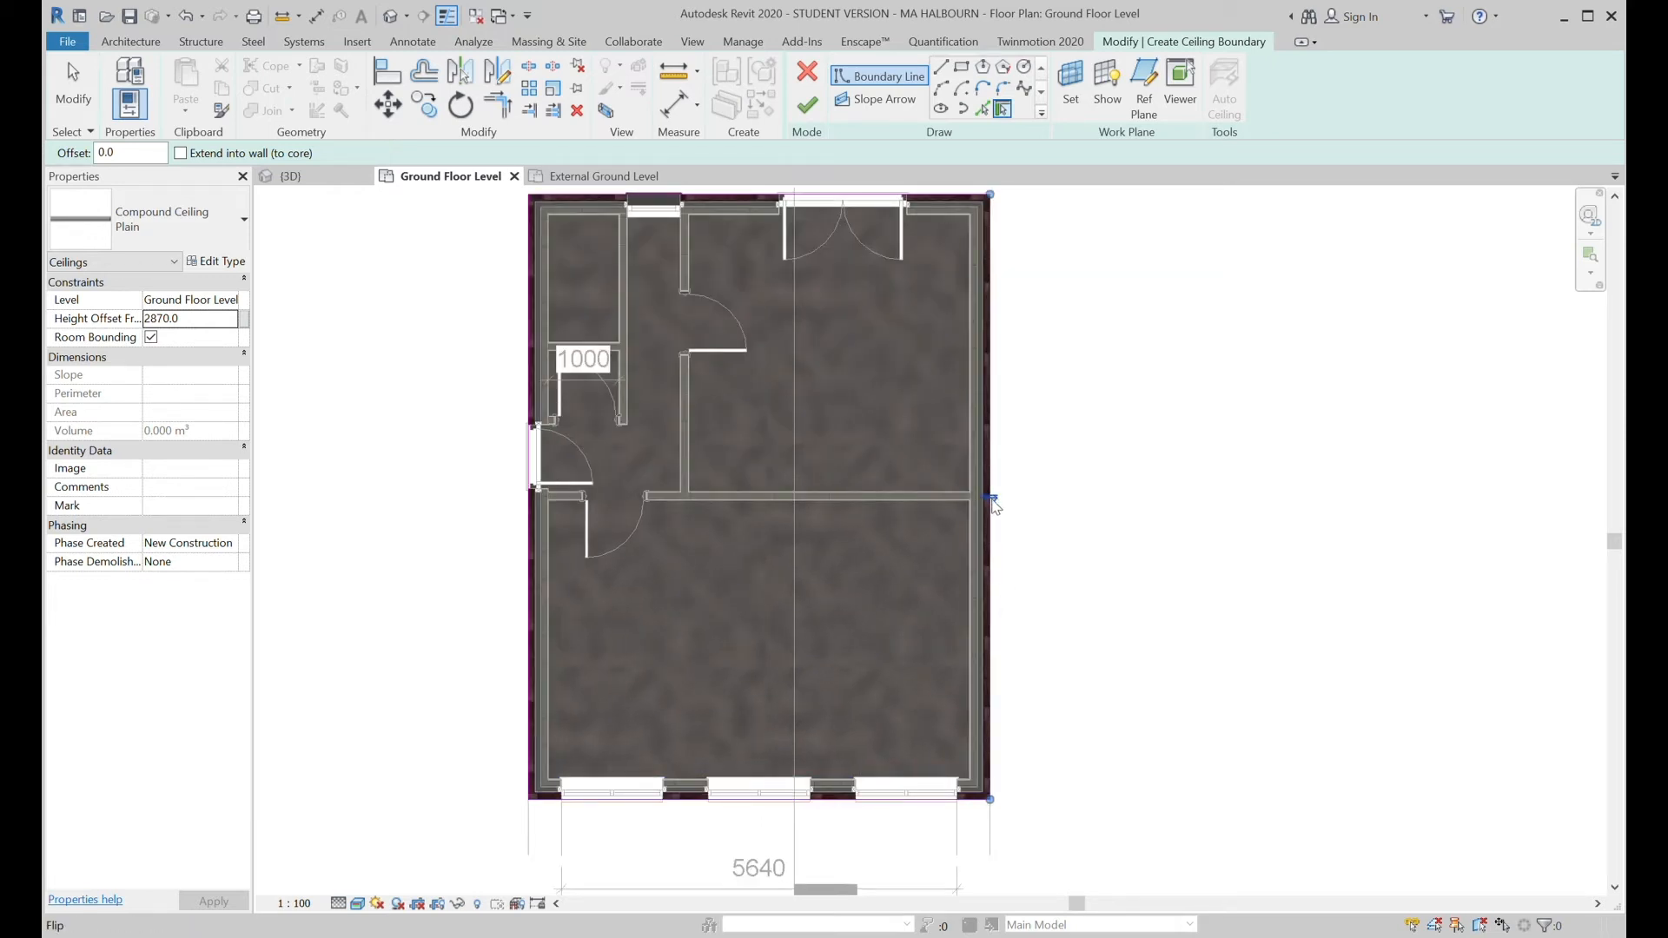
{"action": "scroll", "coordinate": [997, 506], "scroll_direction": "up", "scroll_amount": 4}
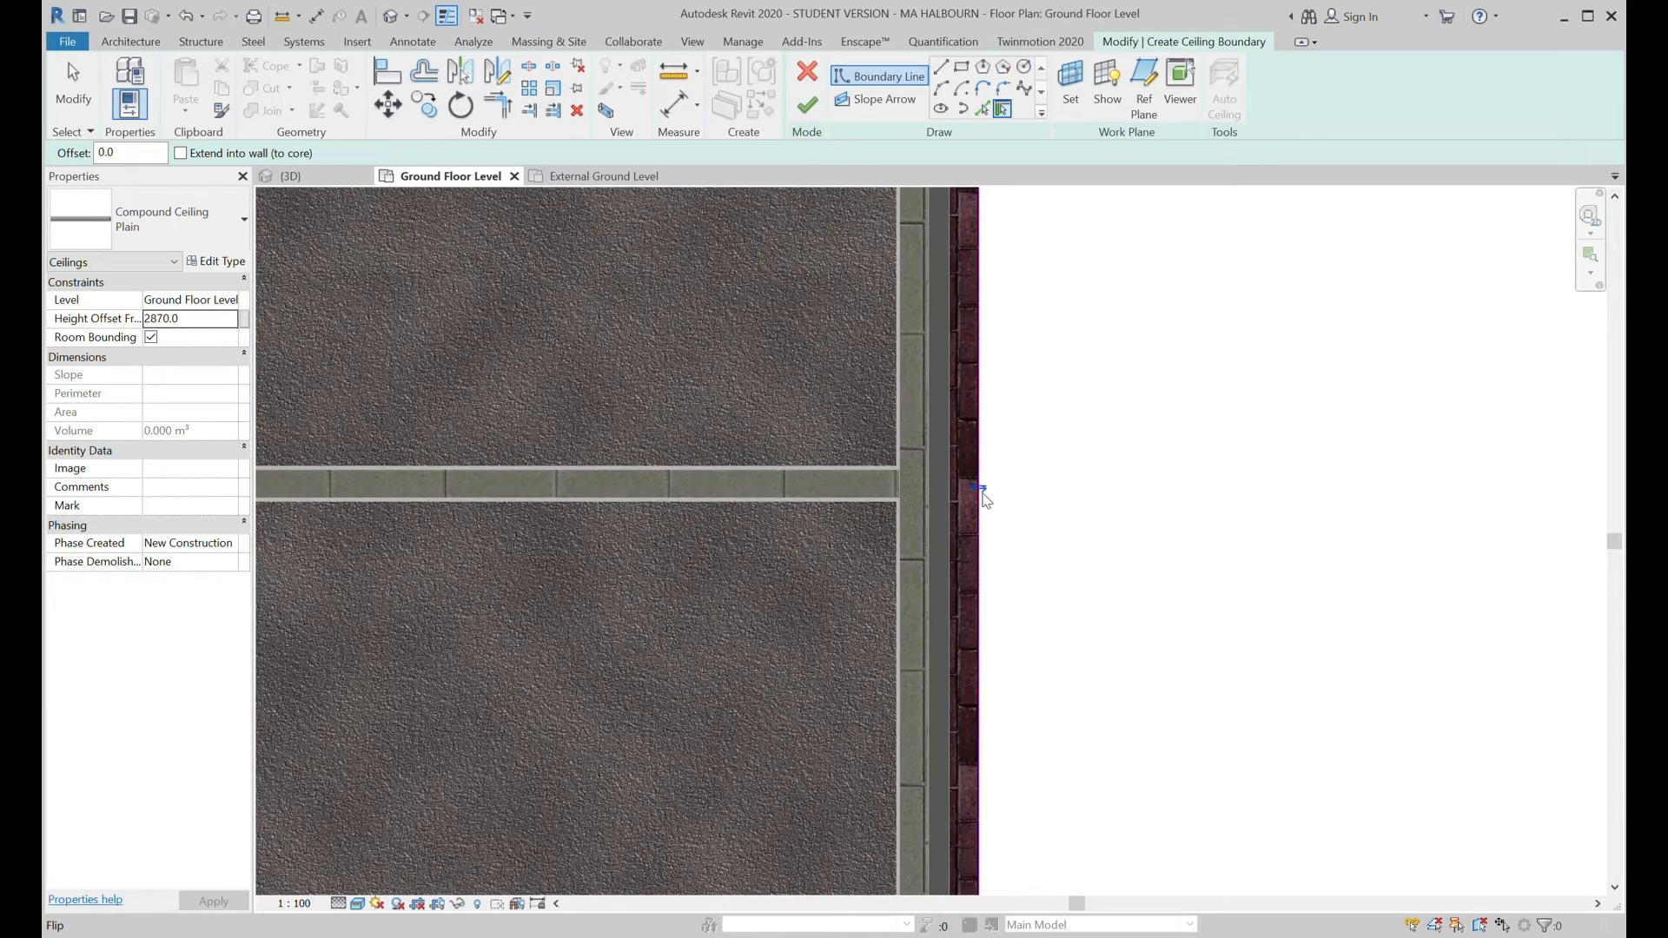
{"action": "left_click", "coordinate": [979, 490]}
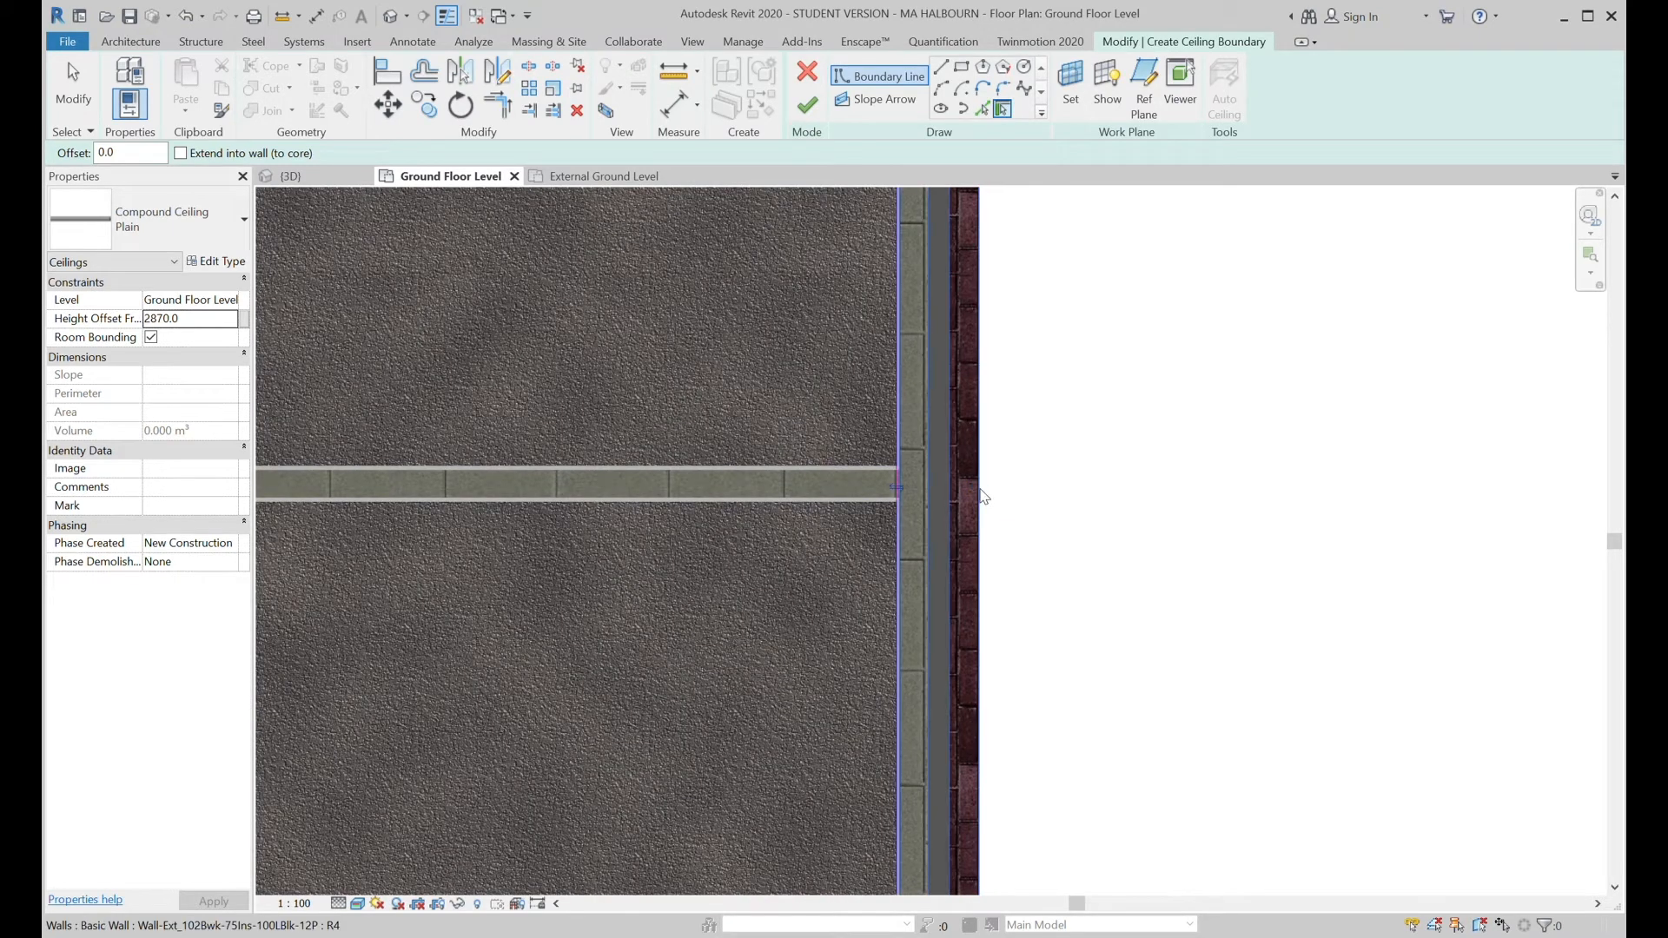
{"action": "scroll", "coordinate": [897, 490], "scroll_direction": "down", "scroll_amount": 4}
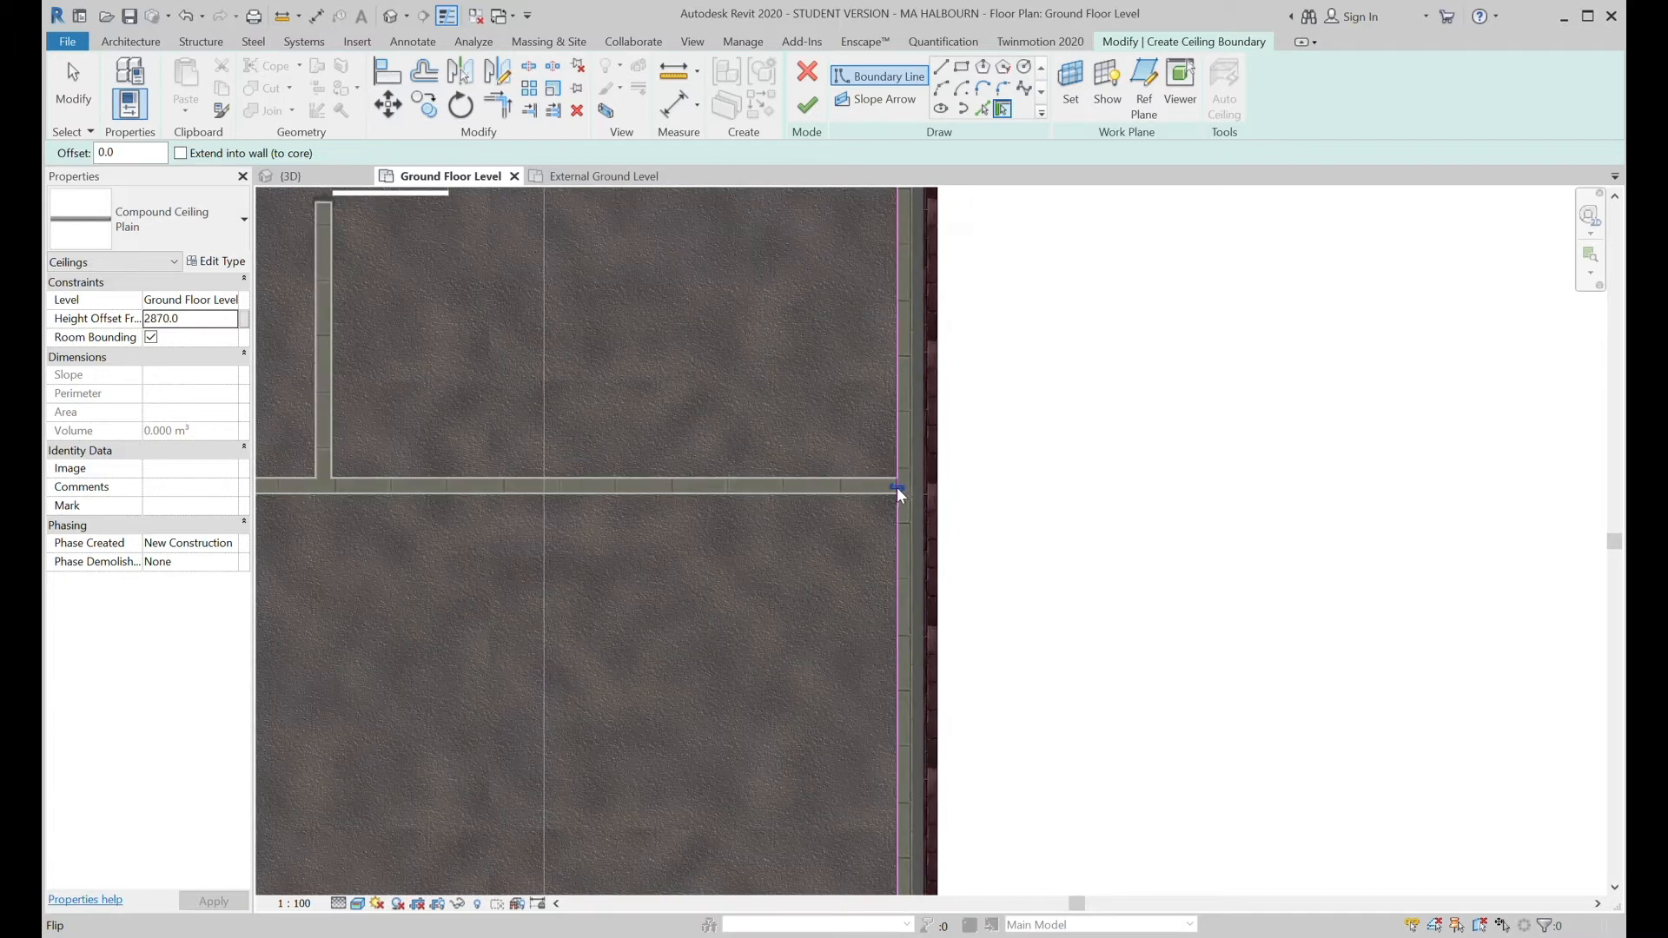
{"action": "scroll", "coordinate": [896, 490], "scroll_direction": "down", "scroll_amount": 2}
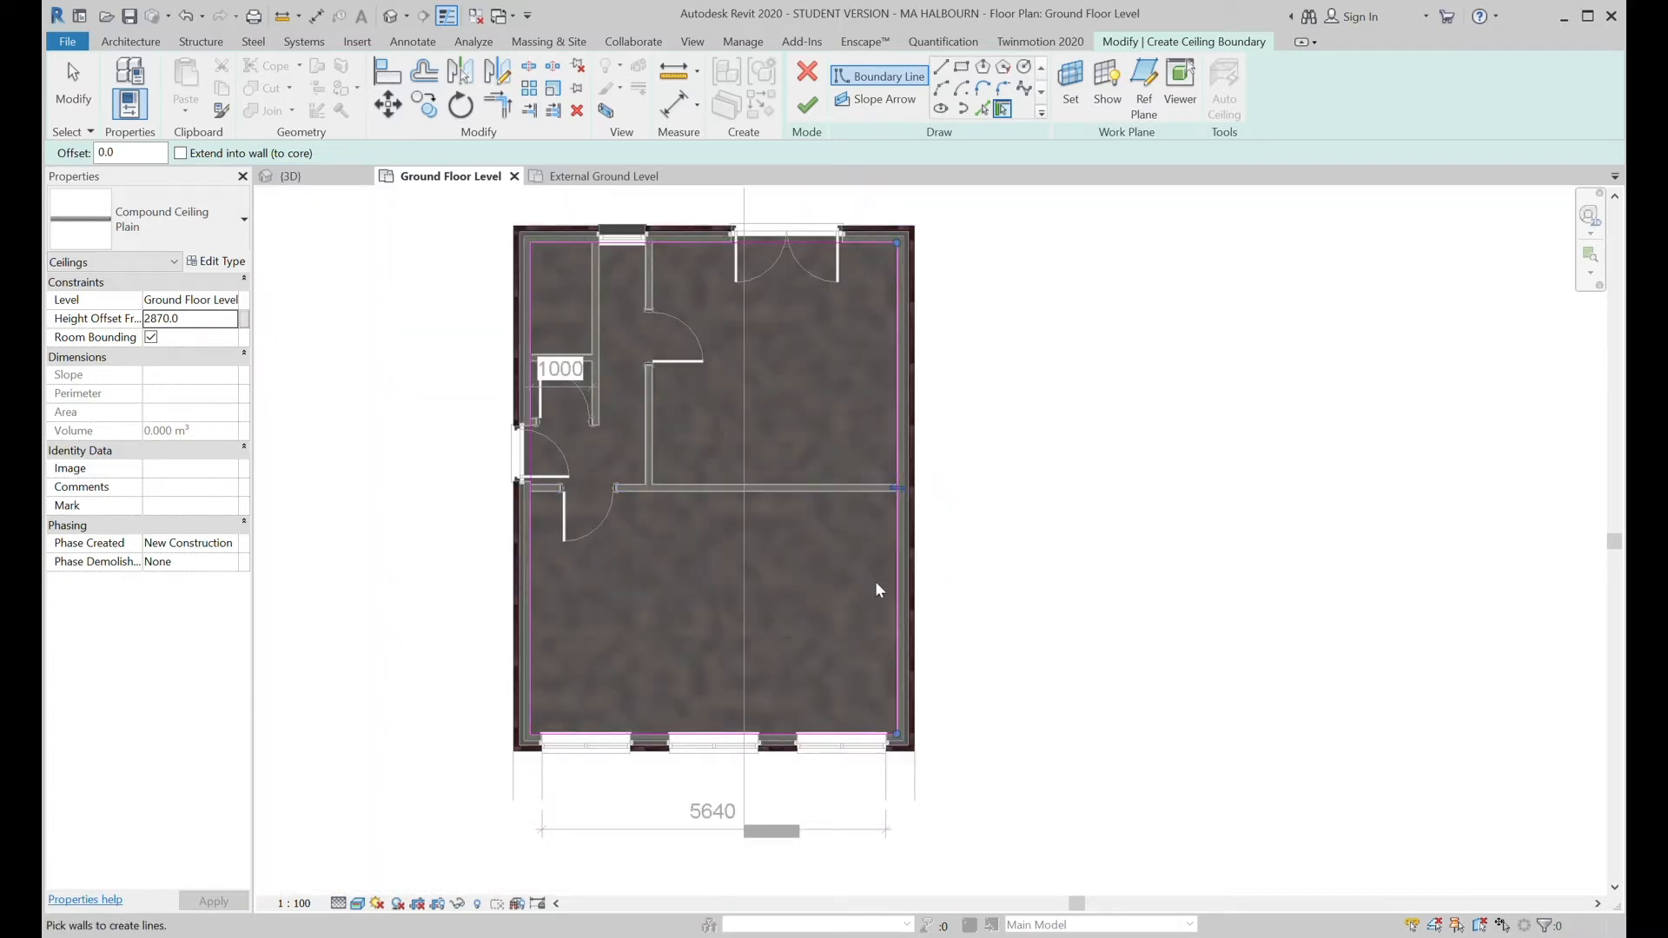
{"action": "middle_click_drag", "start_coordinate": [1068, 492], "coordinate": [1235, 489]}
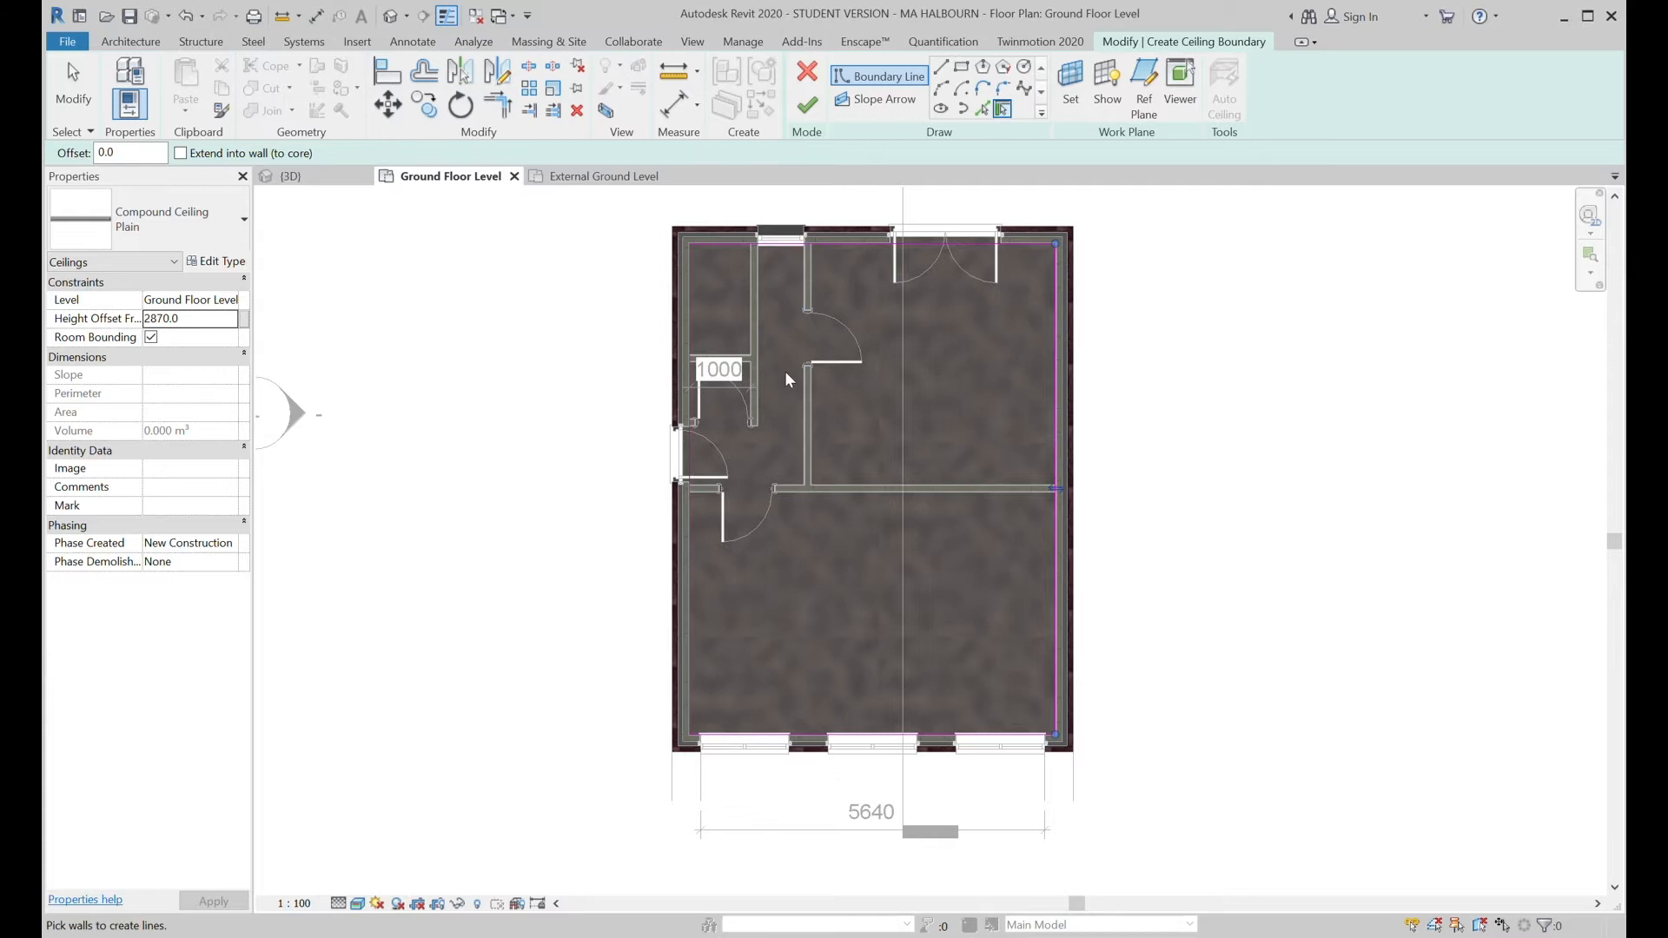
{"action": "left_click", "coordinate": [809, 105]}
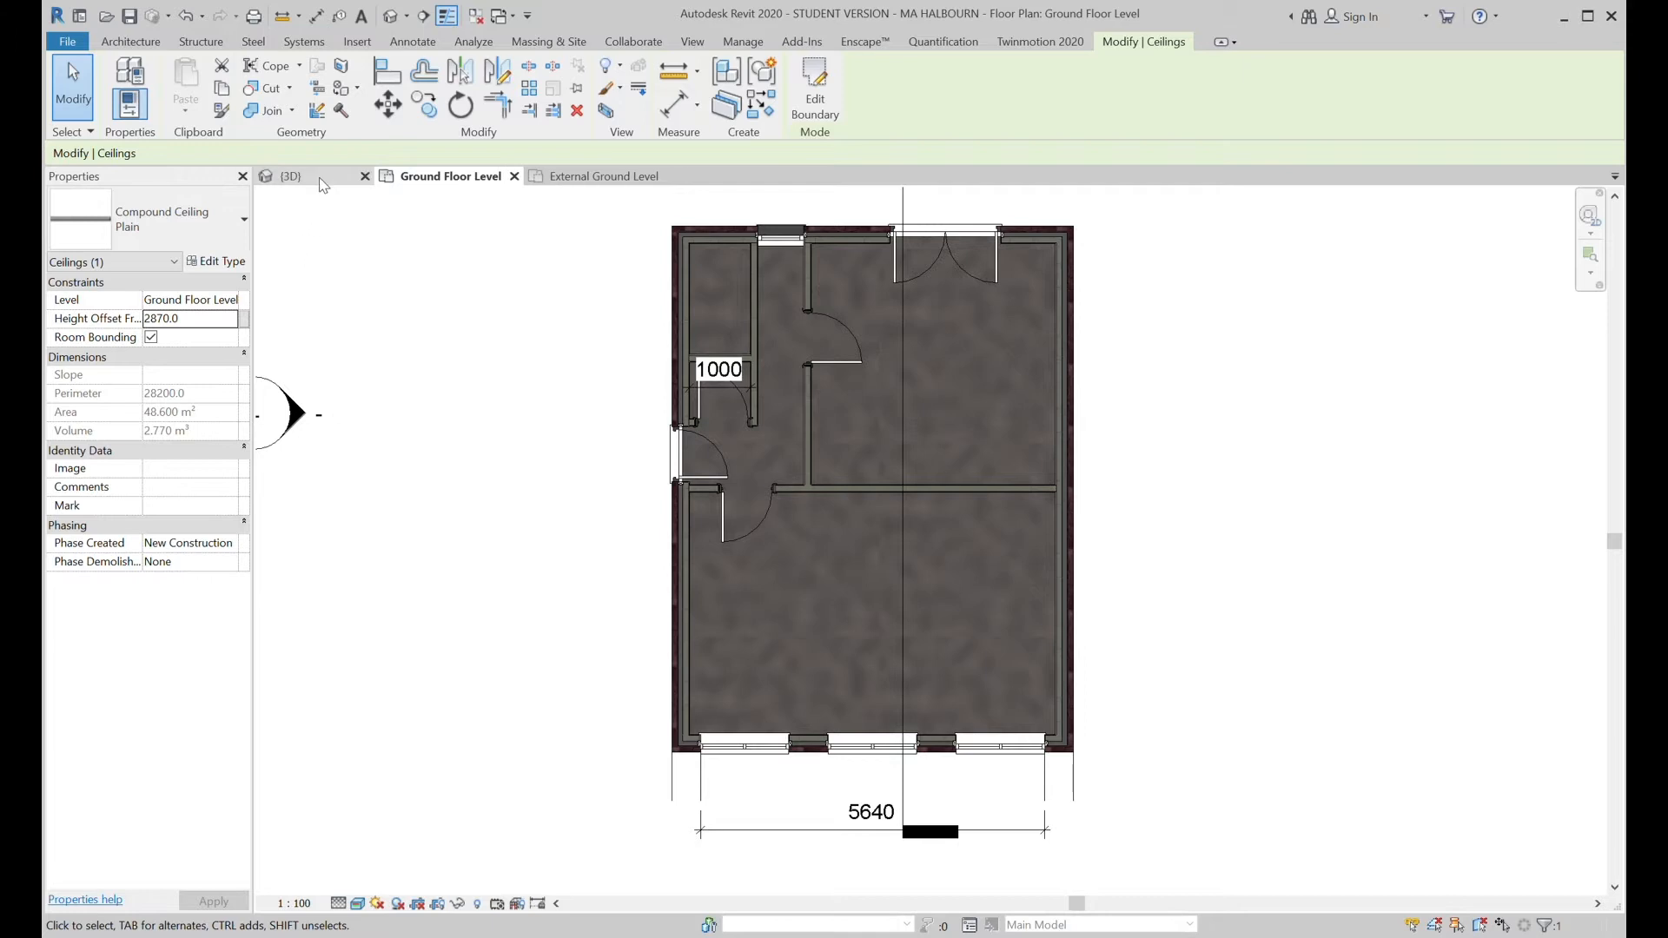
Inspect the new ceiling between the external walls in the 3D view.
{"action": "left_click", "coordinate": [290, 176]}
{"action": "left_click", "coordinate": [1257, 411]}
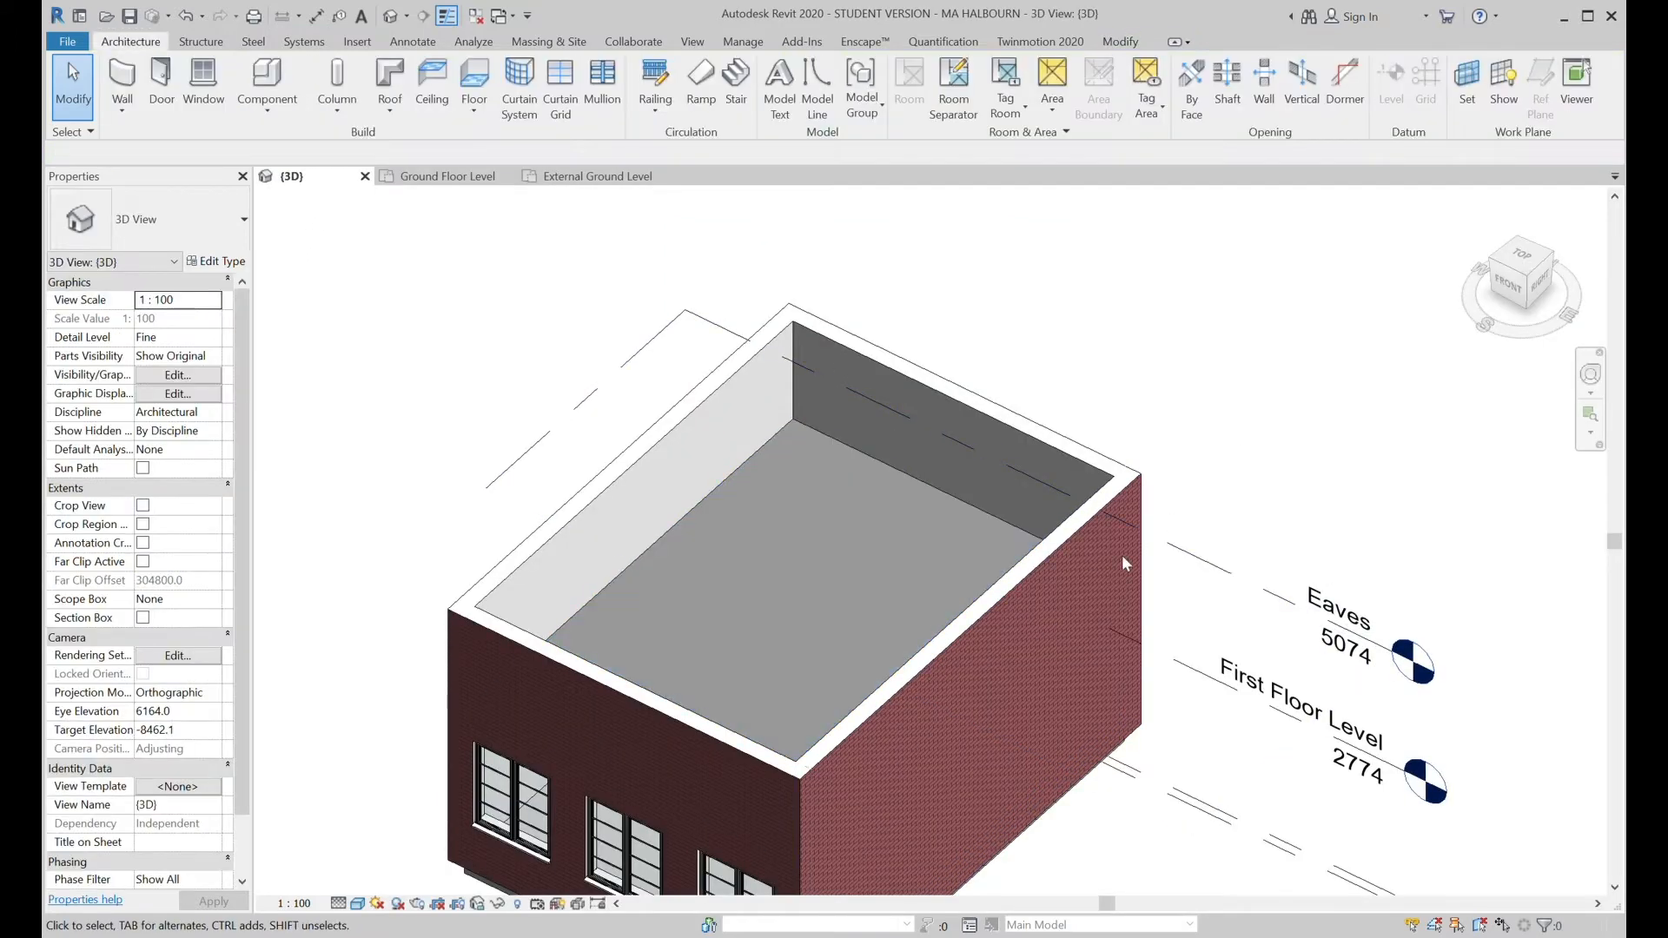
{"action": "scroll", "coordinate": [995, 516], "scroll_direction": "down", "scroll_amount": 1}
{"action": "scroll", "coordinate": [994, 516], "scroll_direction": "down", "scroll_amount": 1}
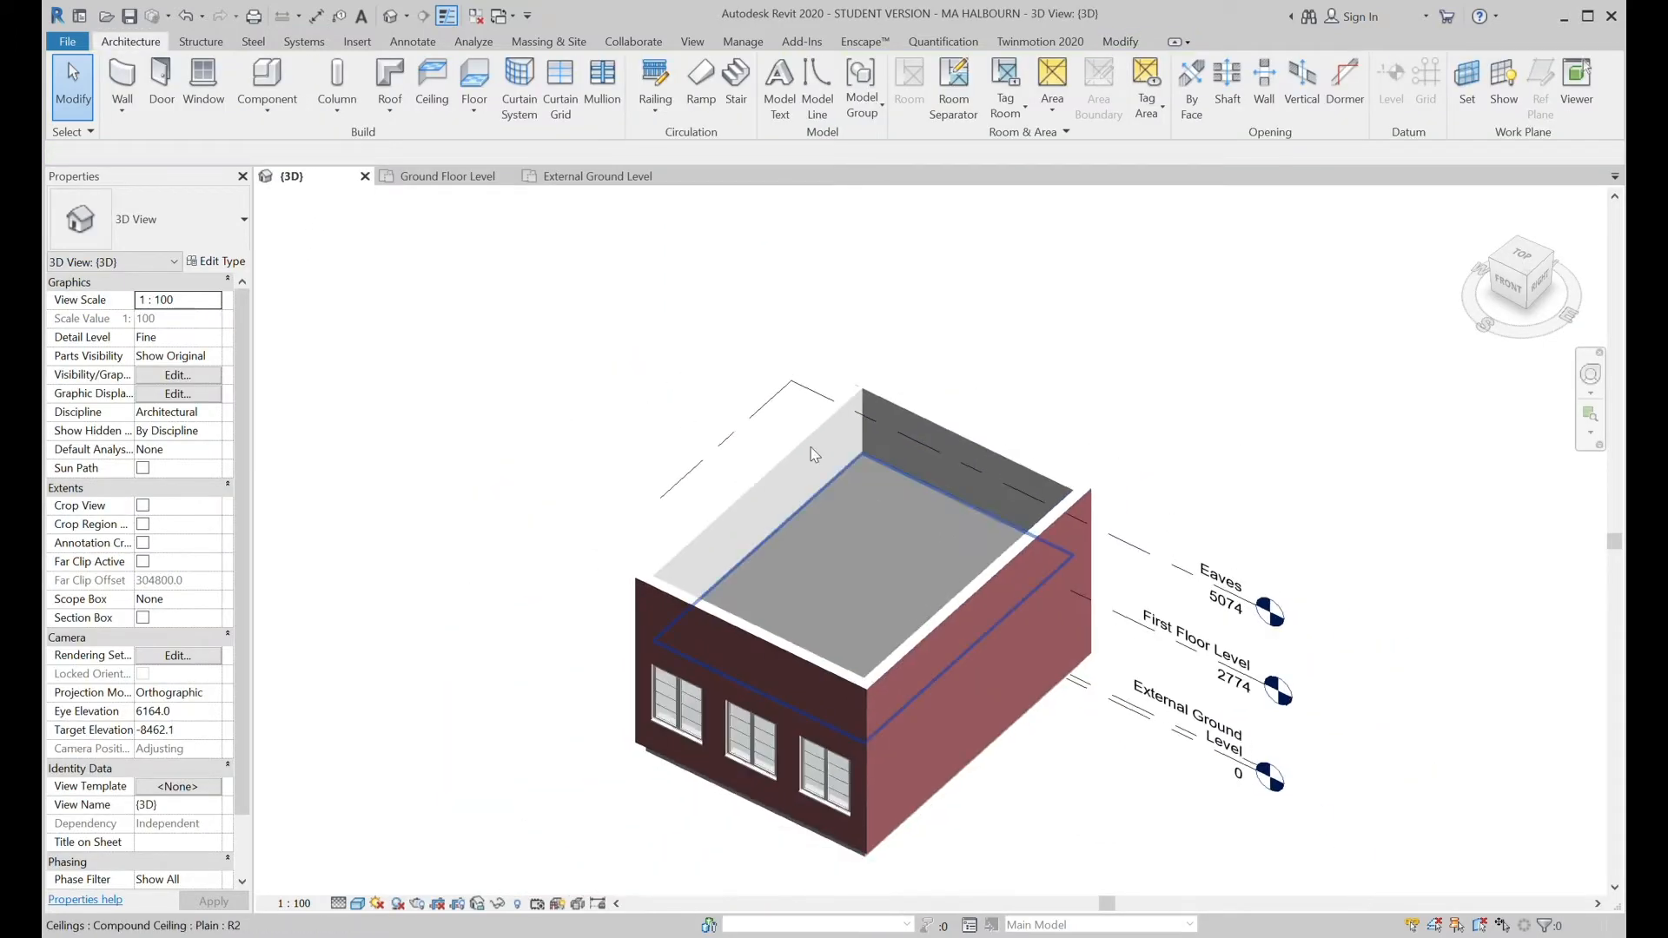
Start a floor in the First Floor Level plan using the Floor_Timber_22Cbd-225Joist type.
{"action": "left_click", "coordinate": [366, 328]}
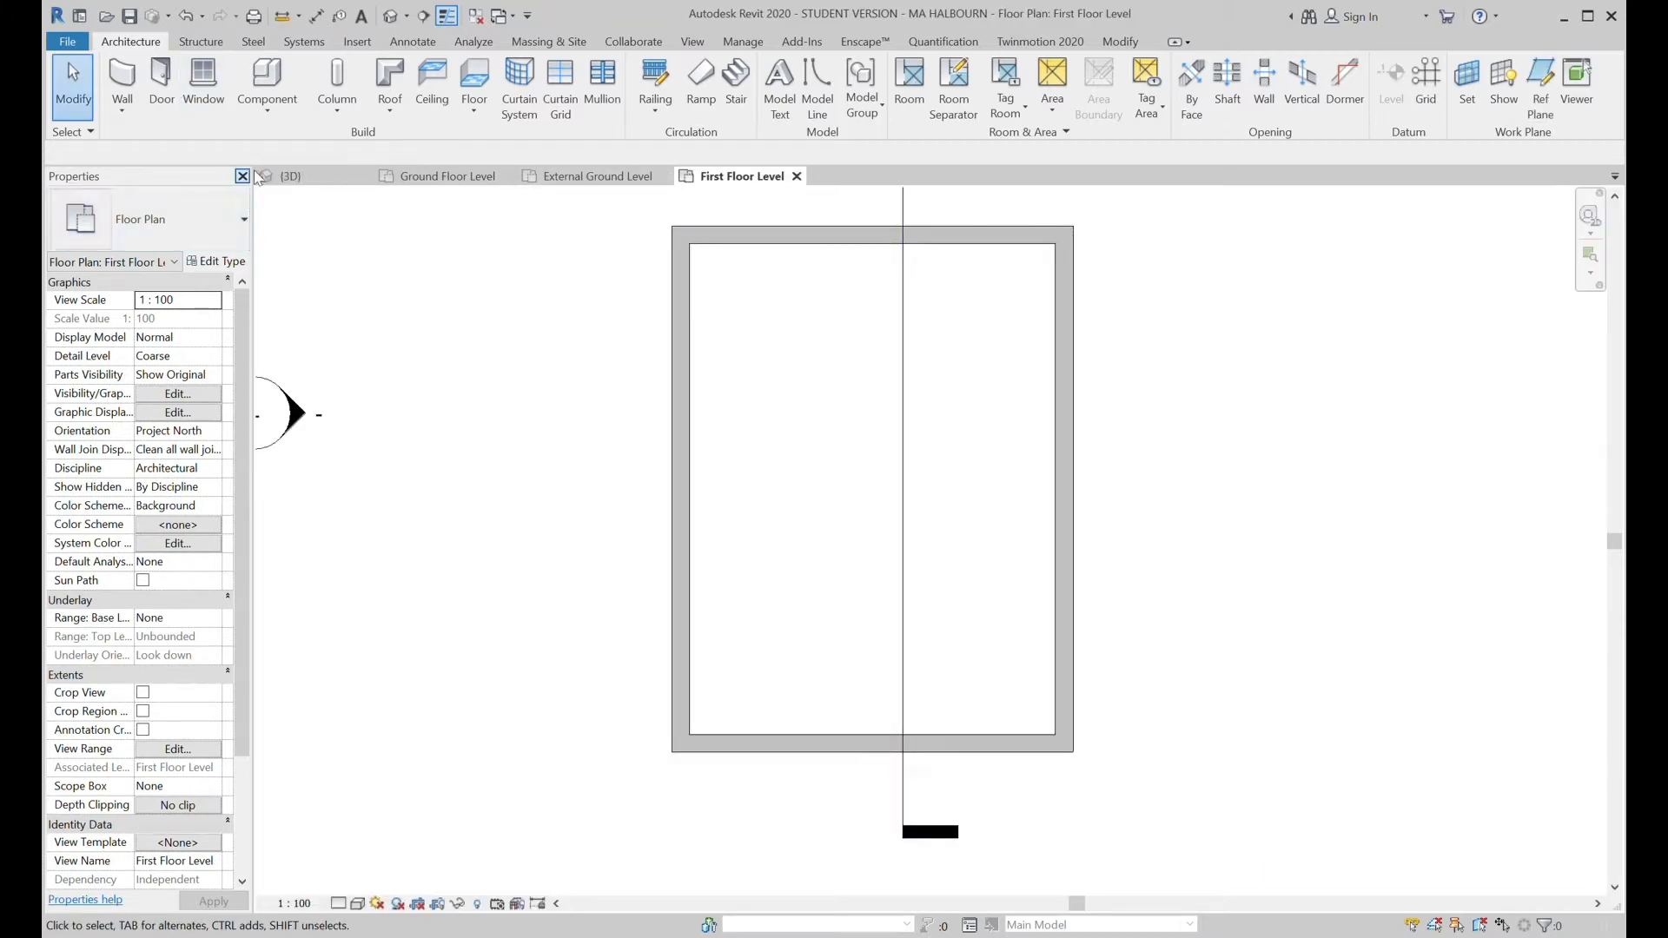
{"action": "left_click", "coordinate": [476, 80]}
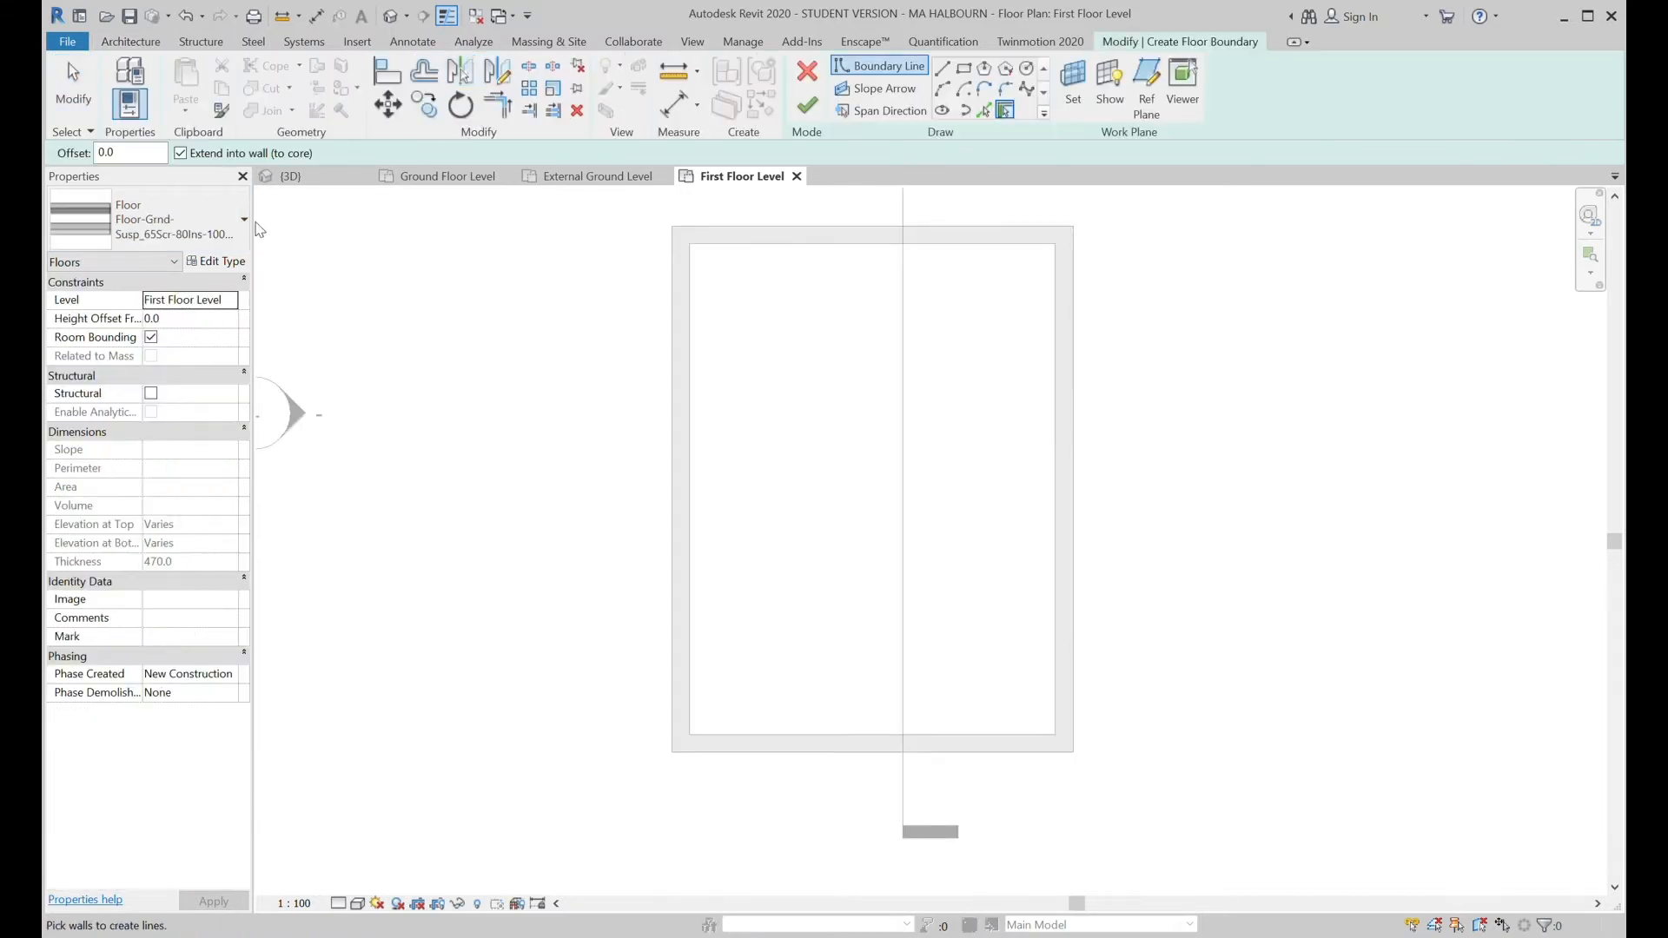
{"action": "left_click", "coordinate": [206, 428]}
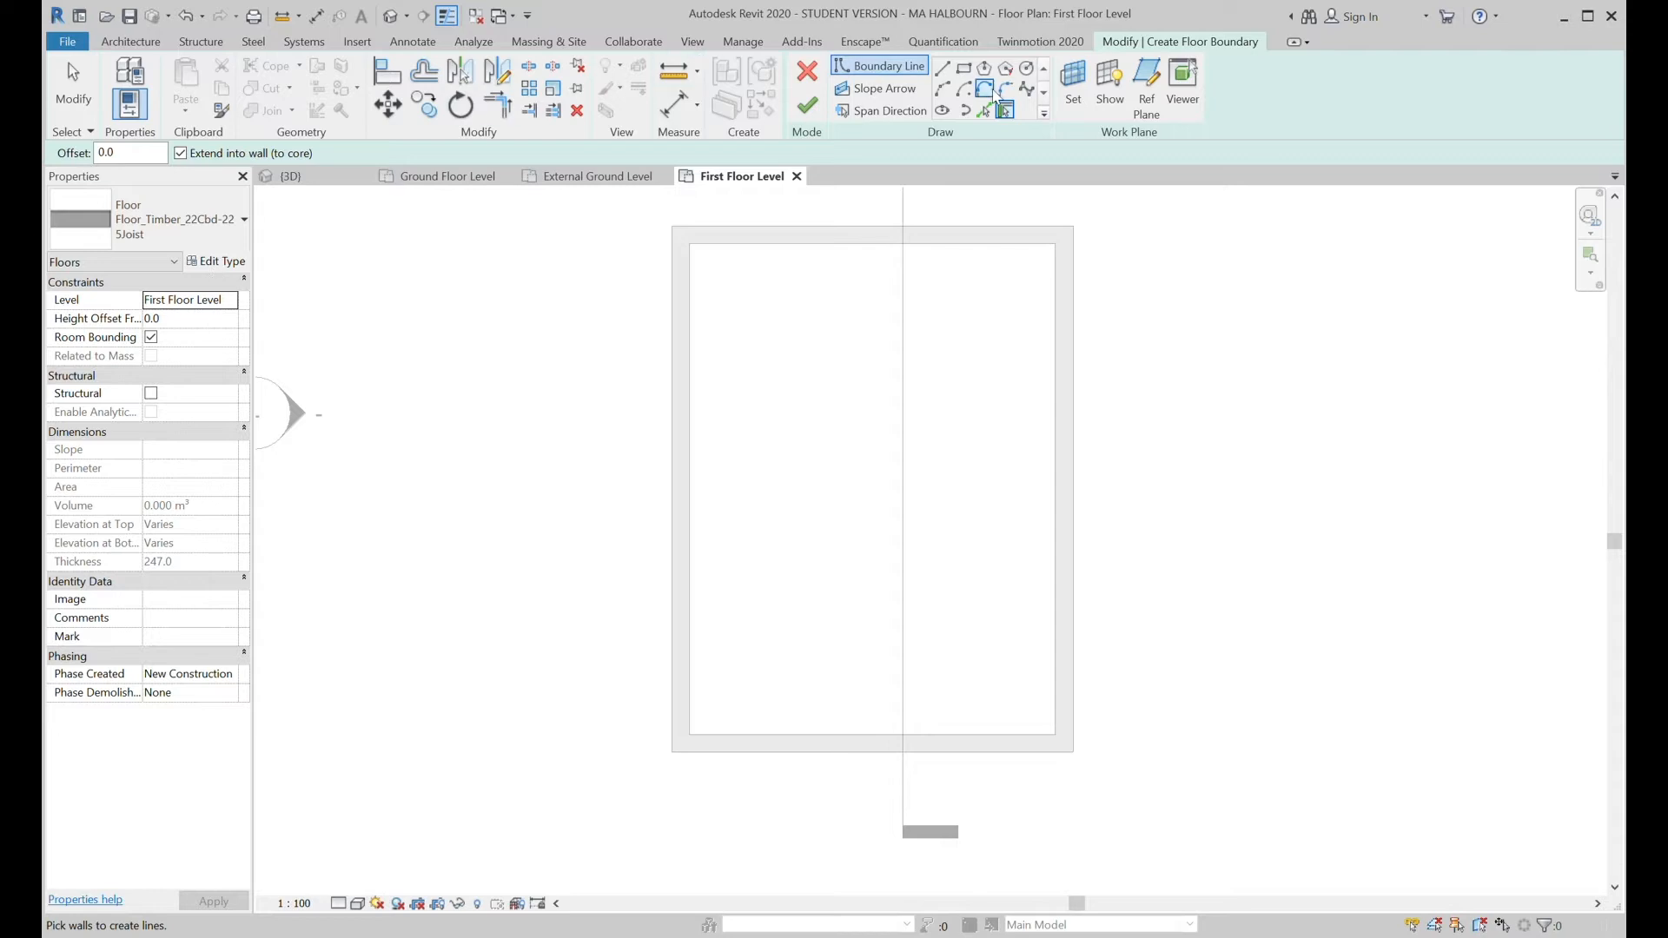
Create the timber floor's boundary from the four external walls, extended into their core, finish the sketch and answer the wall prompts.
{"action": "left_click", "coordinate": [817, 242]}
{"action": "left_click", "coordinate": [682, 400]}
{"action": "left_click", "coordinate": [831, 740]}
{"action": "left_click", "coordinate": [1052, 315]}
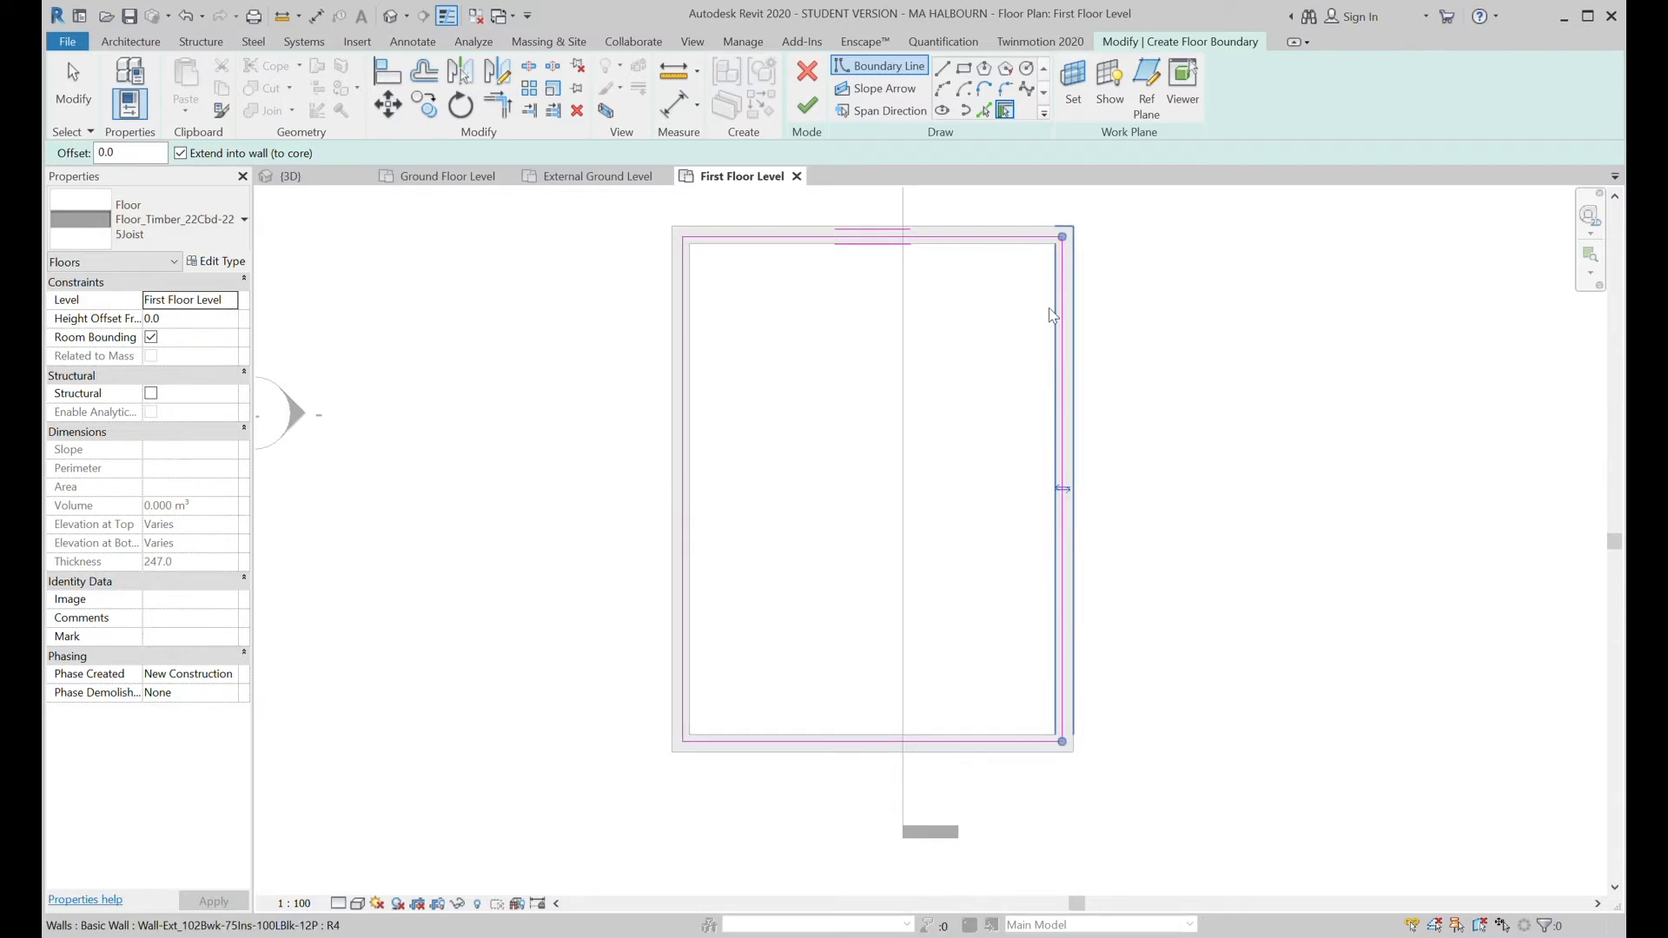
{"action": "left_click", "coordinate": [808, 106]}
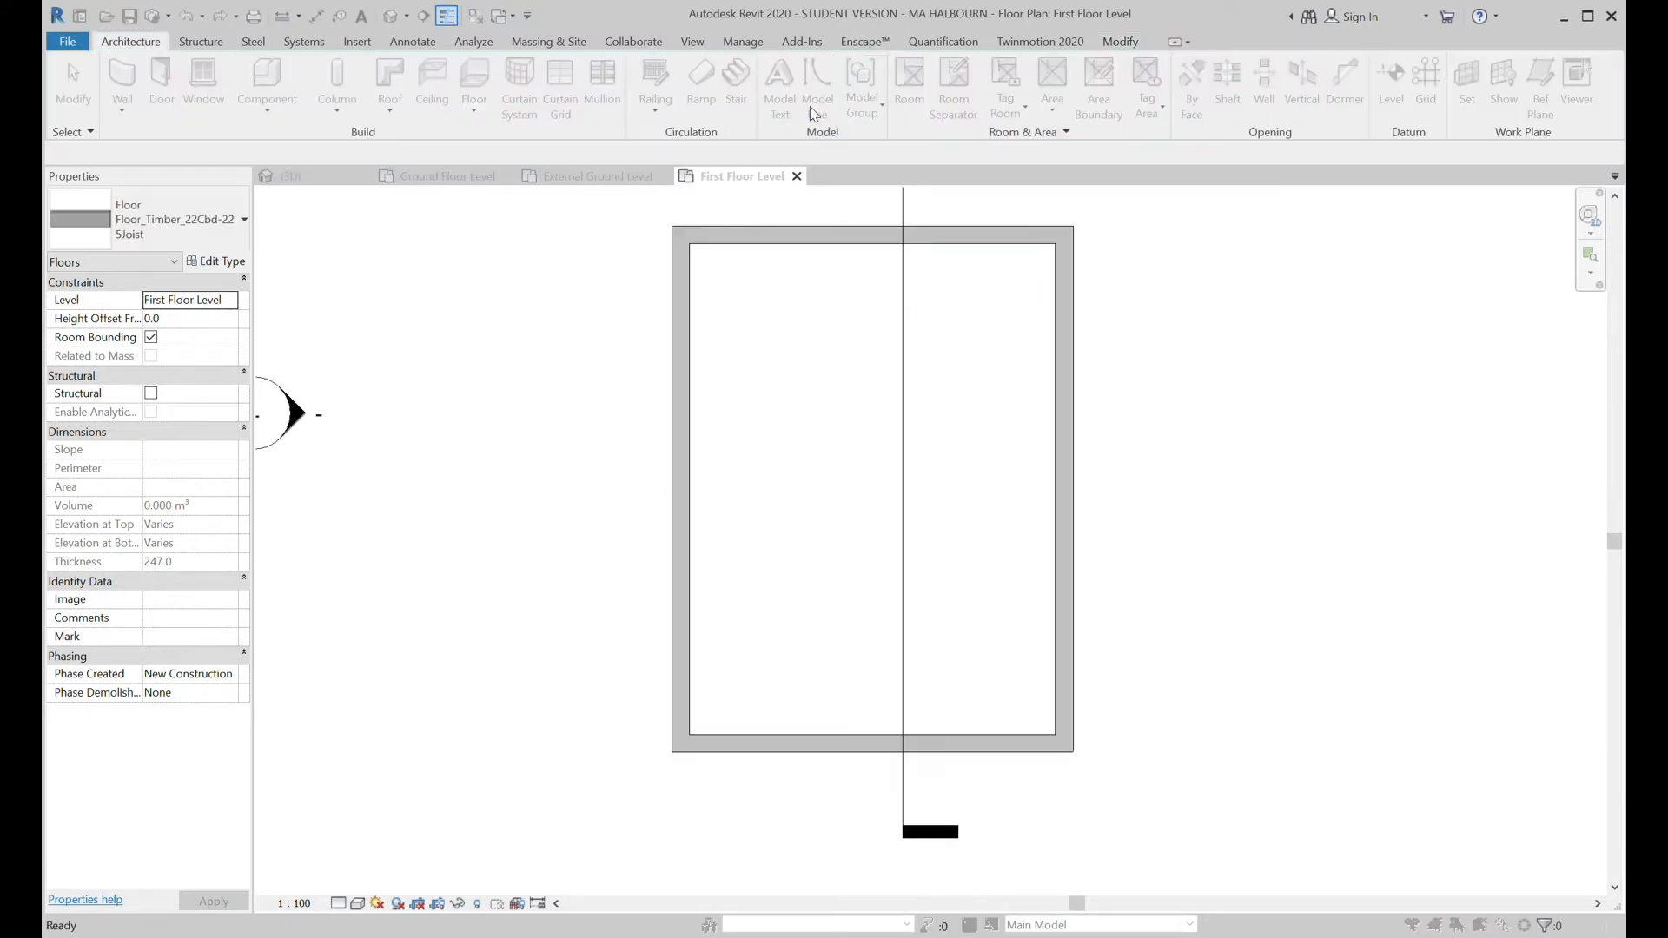
{"action": "left_click", "coordinate": [943, 502]}
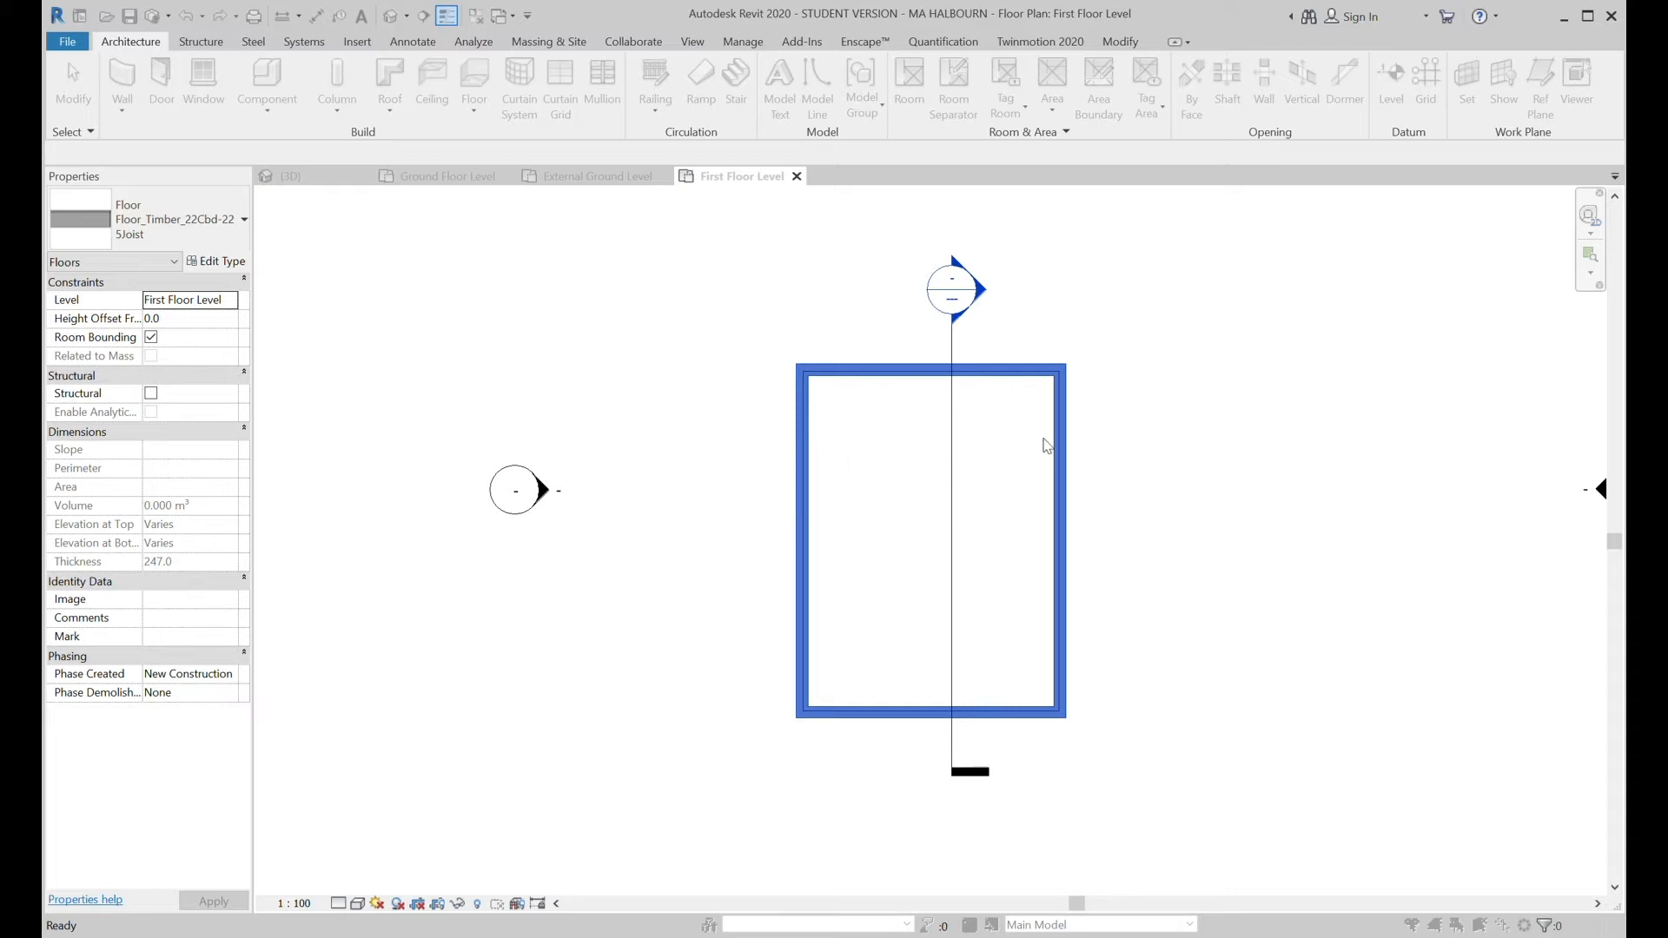
{"action": "left_click", "coordinate": [890, 523]}
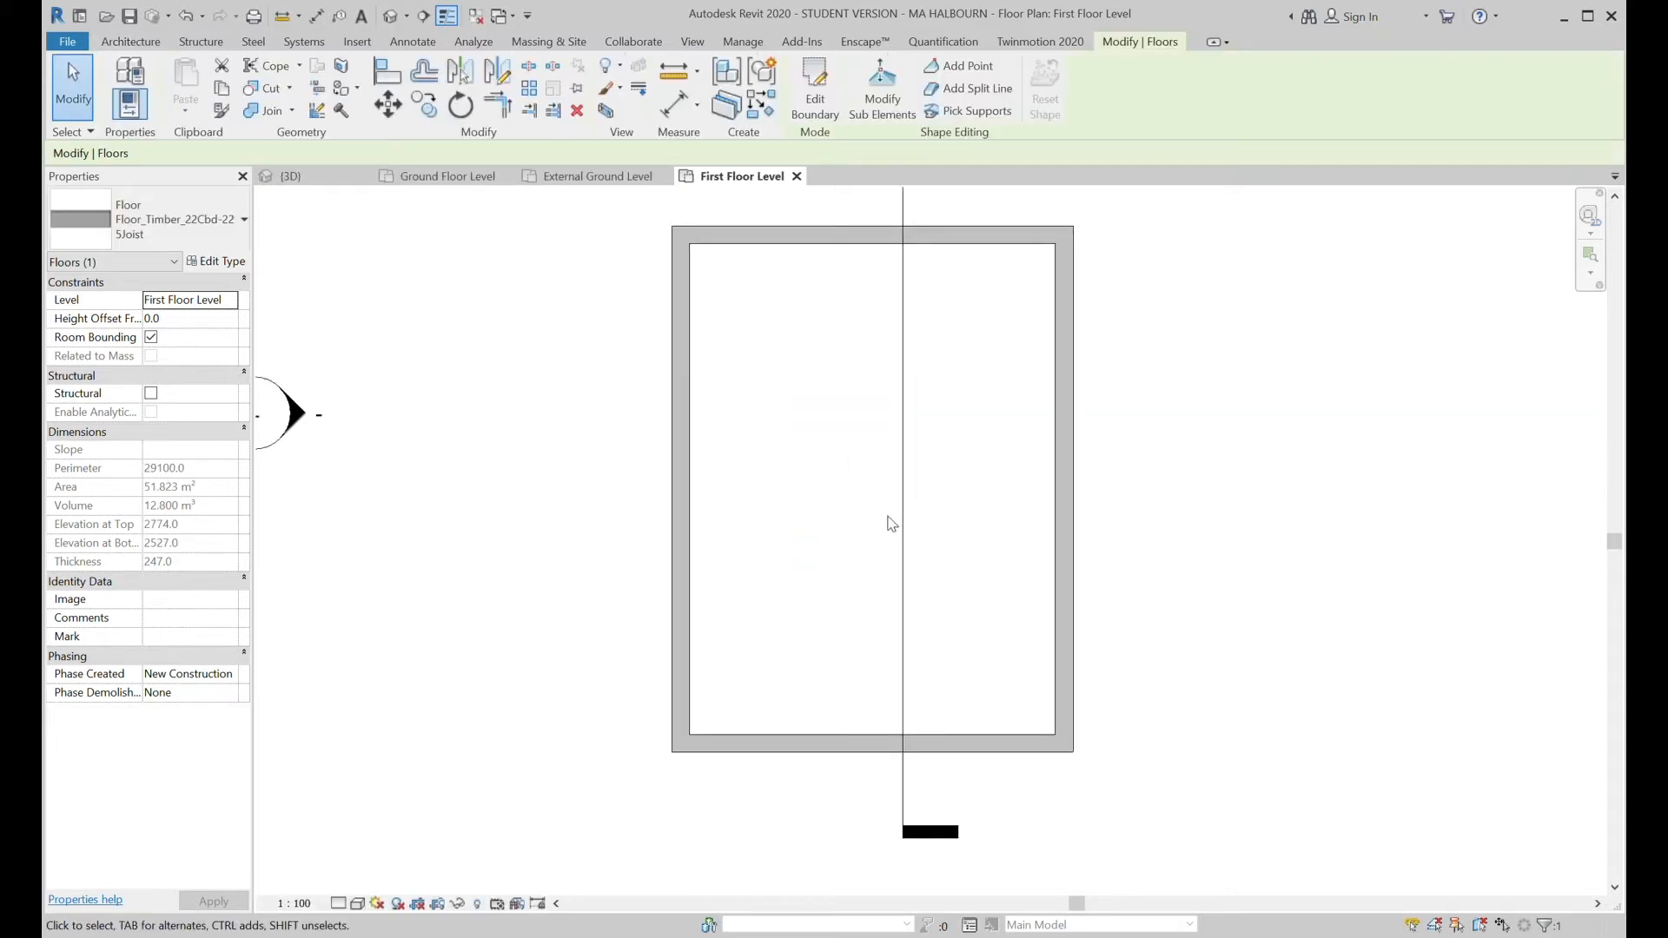
Check the new timber floor in the 3D view, and its height relative to the ceiling in Section 1, reached through the Front Elevation.
{"action": "left_click", "coordinate": [322, 176]}
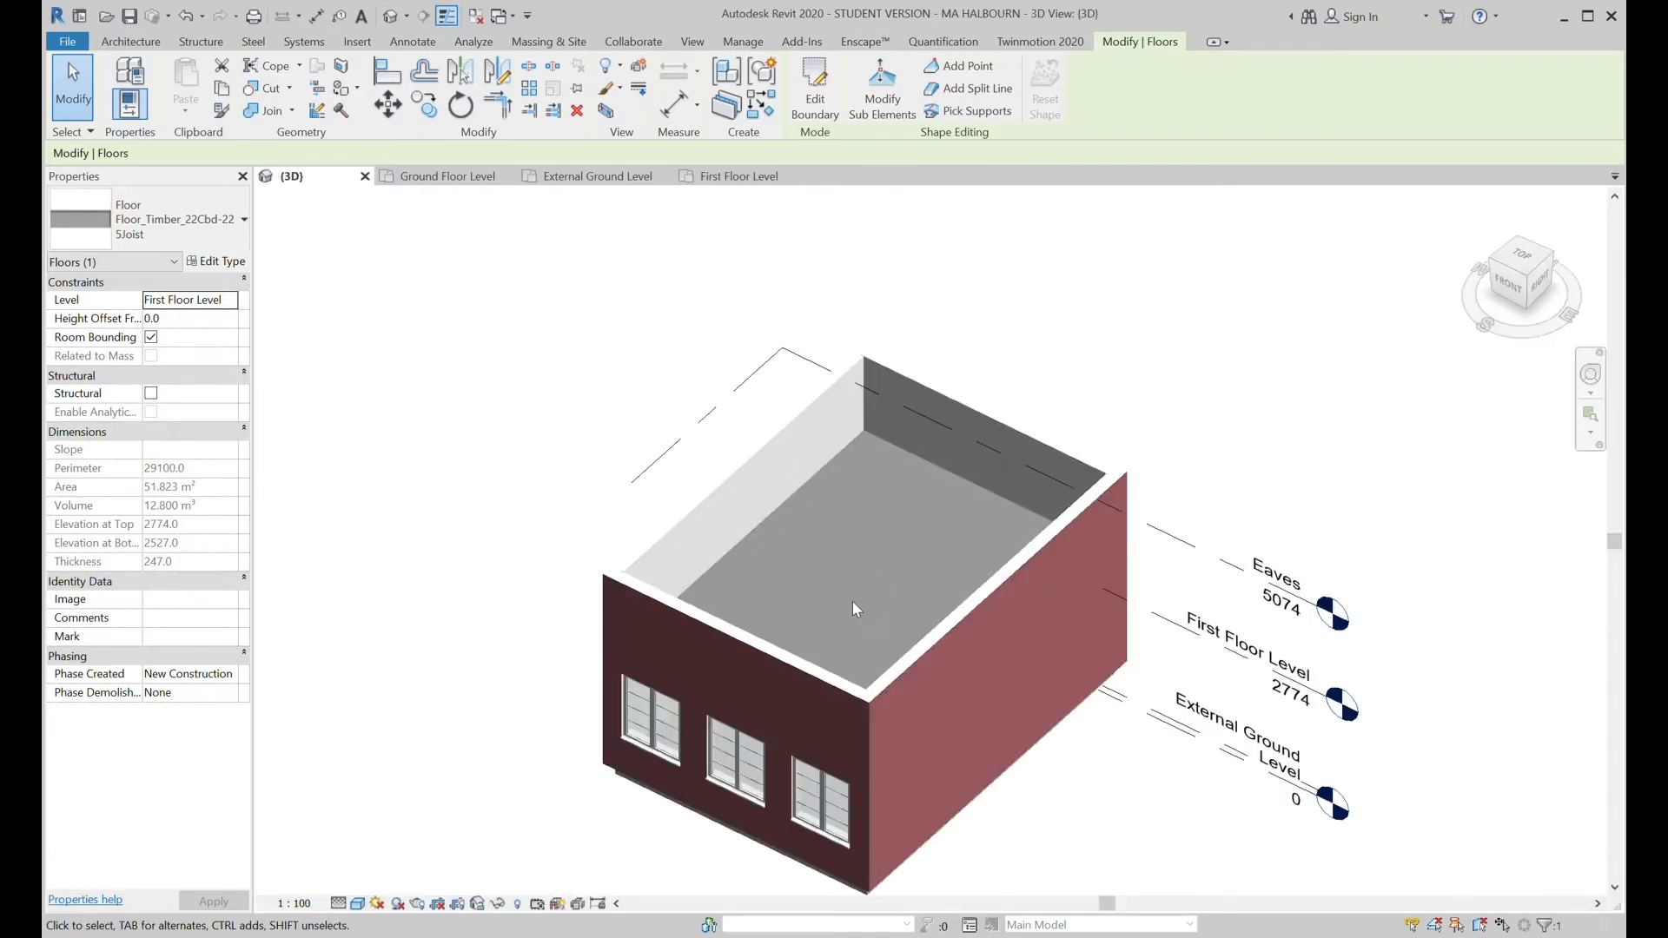
{"action": "scroll", "coordinate": [852, 602], "scroll_direction": "up", "scroll_amount": 1}
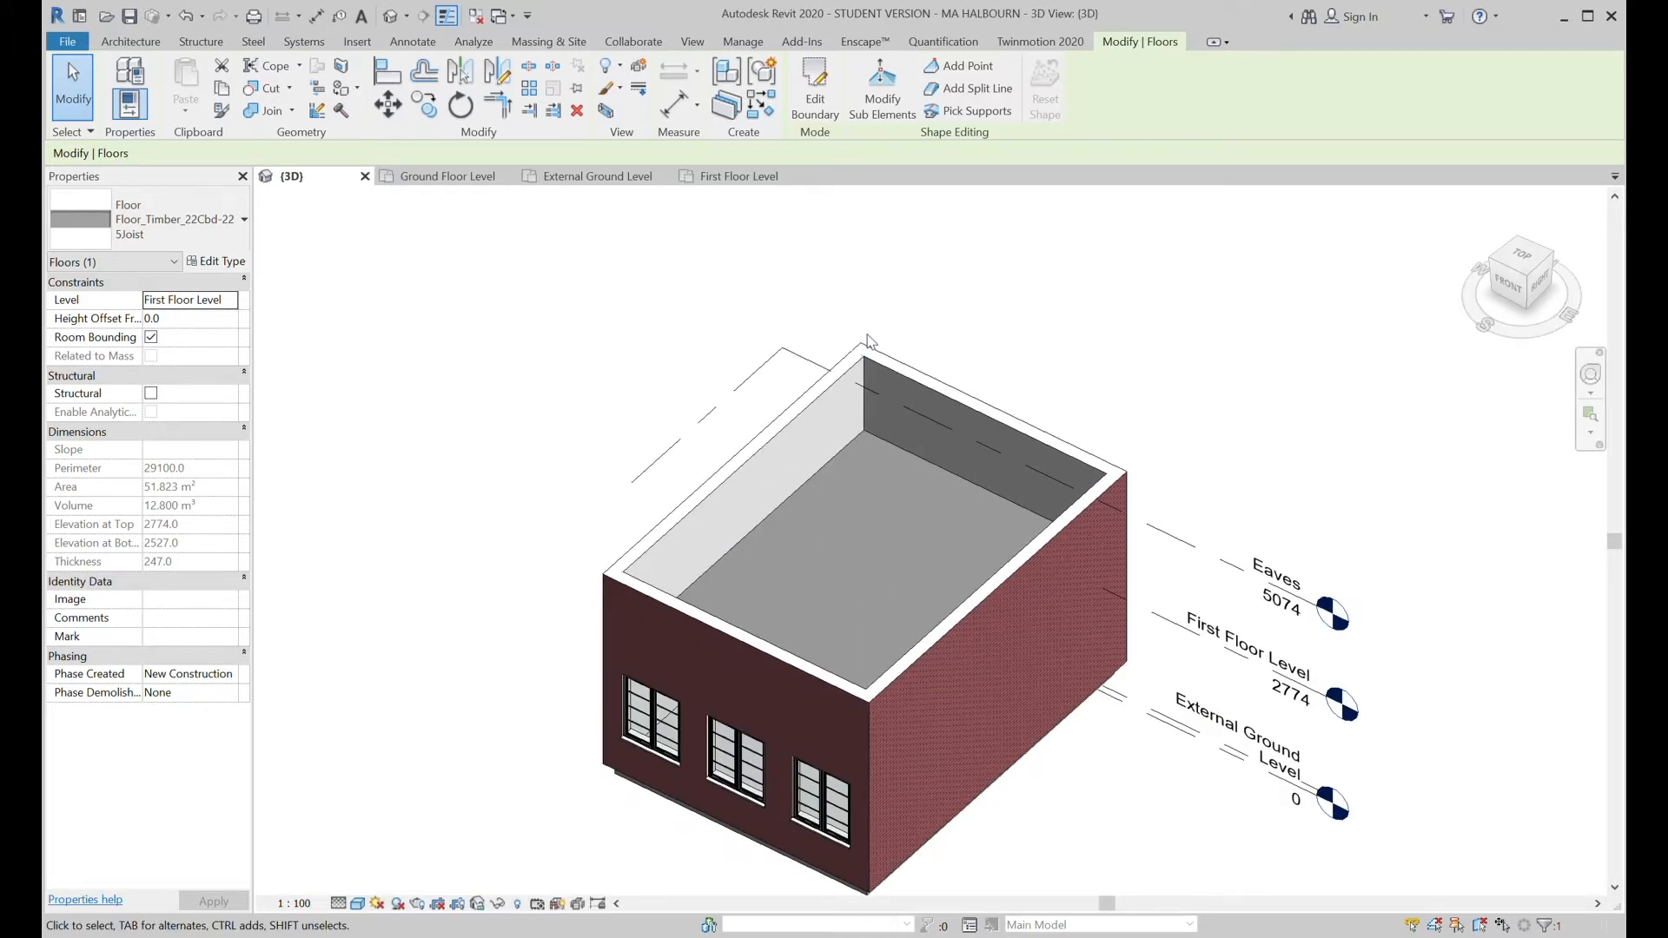
{"action": "double_click", "coordinate": [366, 449]}
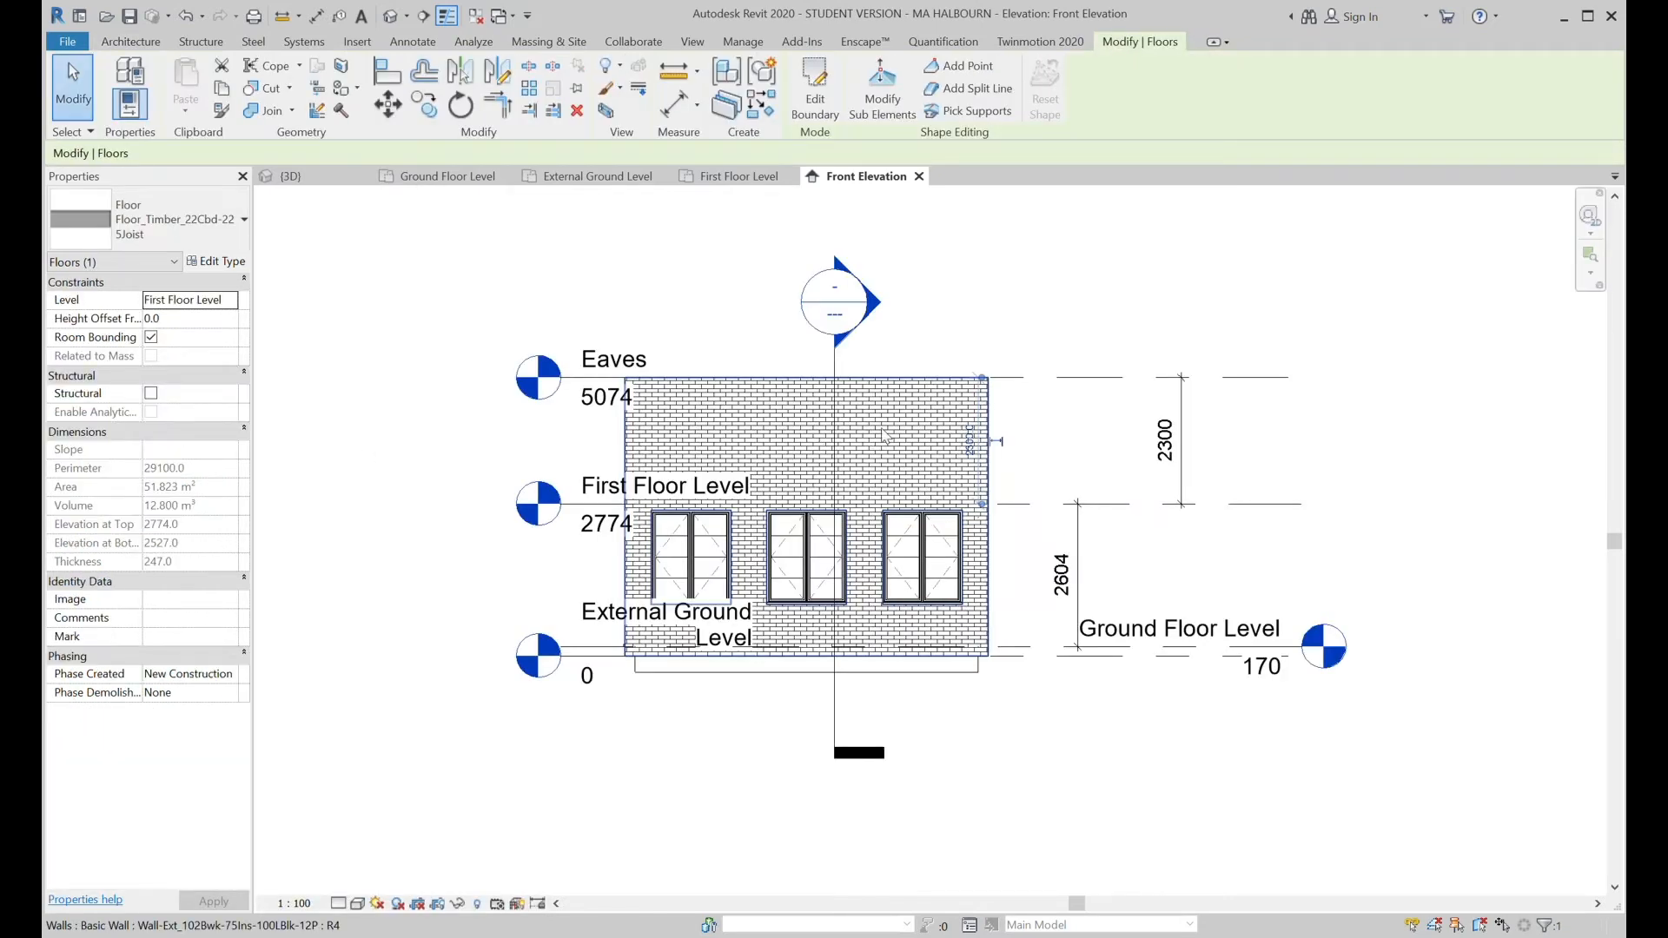
{"action": "double_click", "coordinate": [879, 310]}
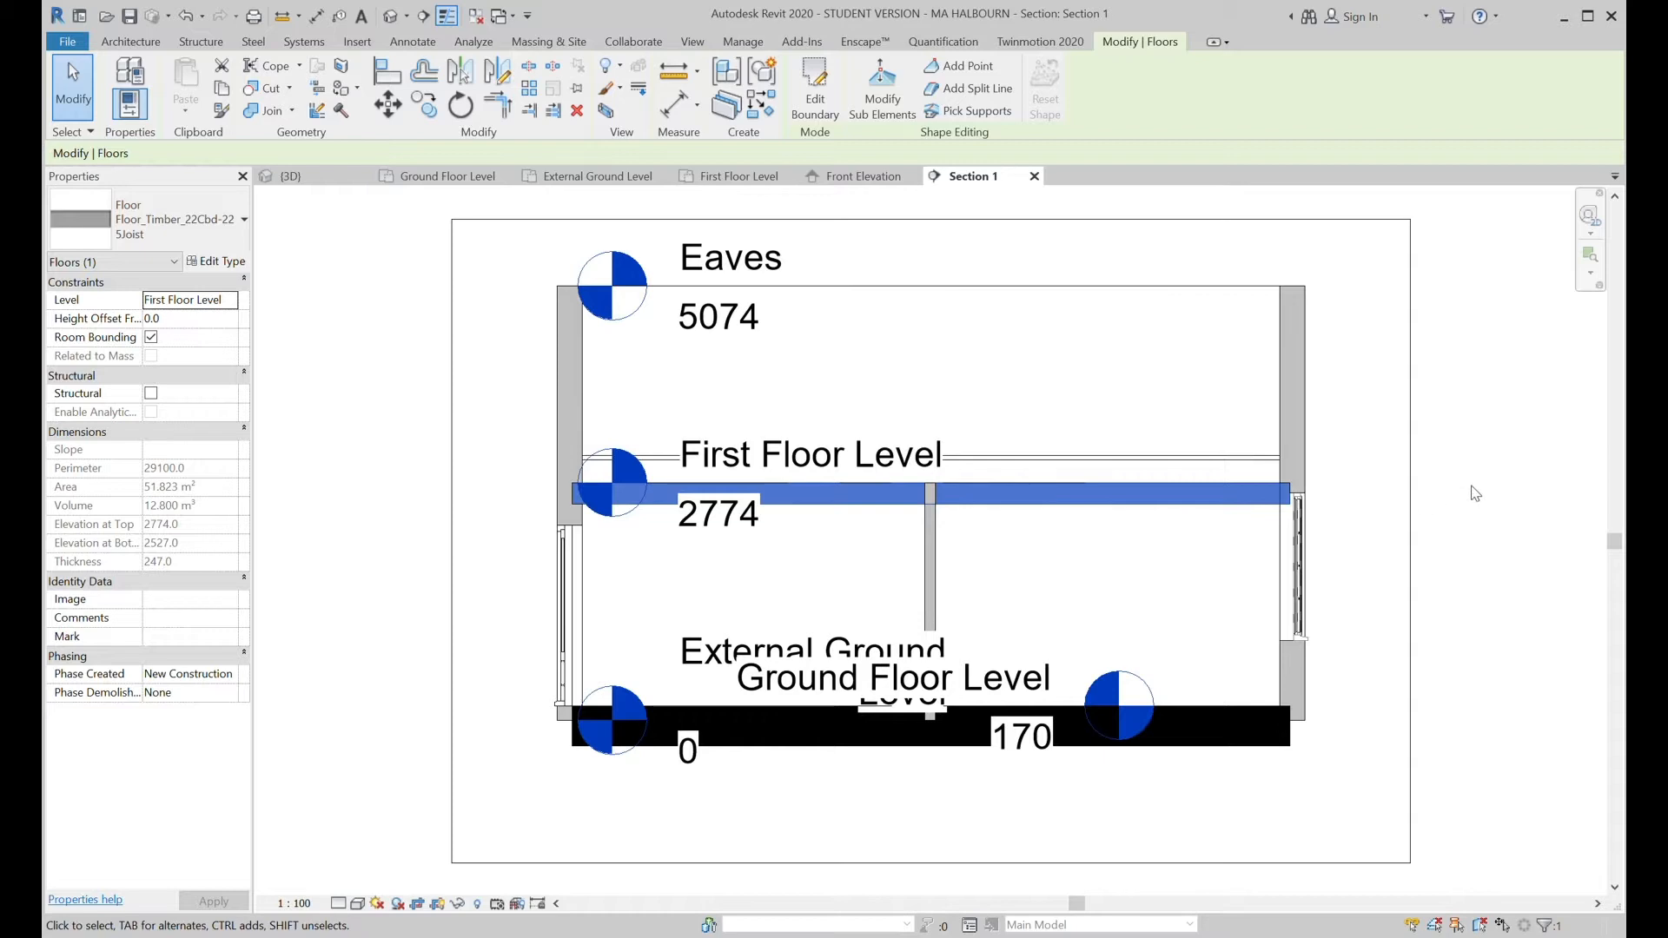
{"action": "left_click", "coordinate": [1395, 484]}
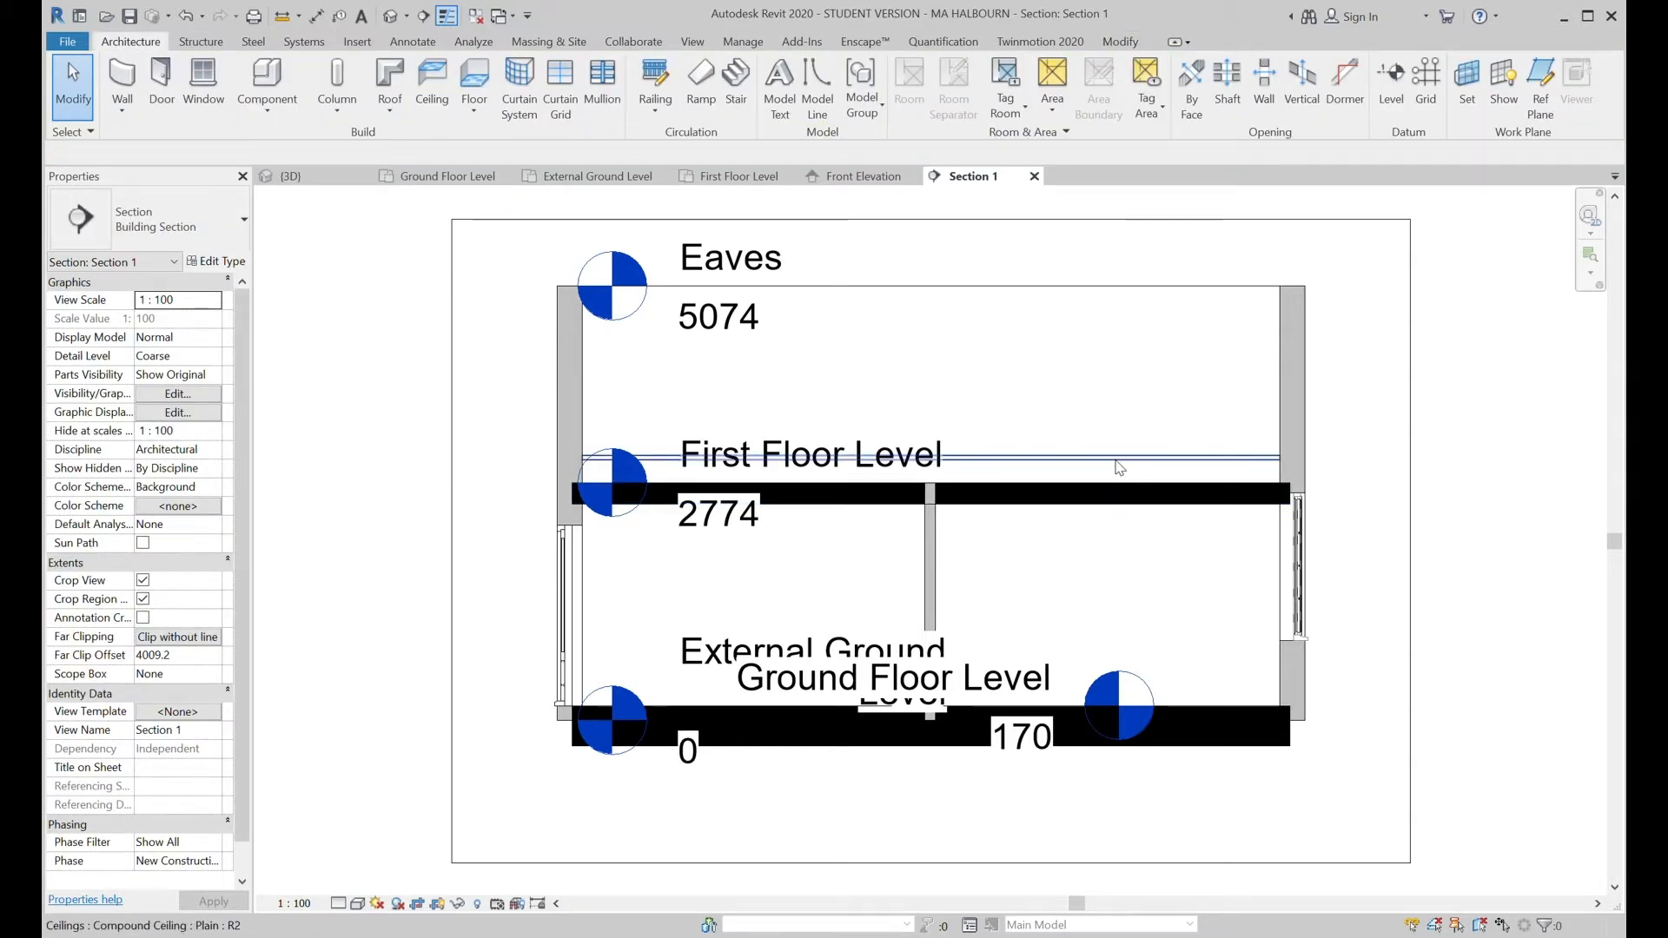
Add an aligned dimension in Section 1 from the ground floor's top to the timber floor's underside, placed outside the external wall.
{"action": "scroll", "coordinate": [1120, 468], "scroll_direction": "up", "scroll_amount": 2}
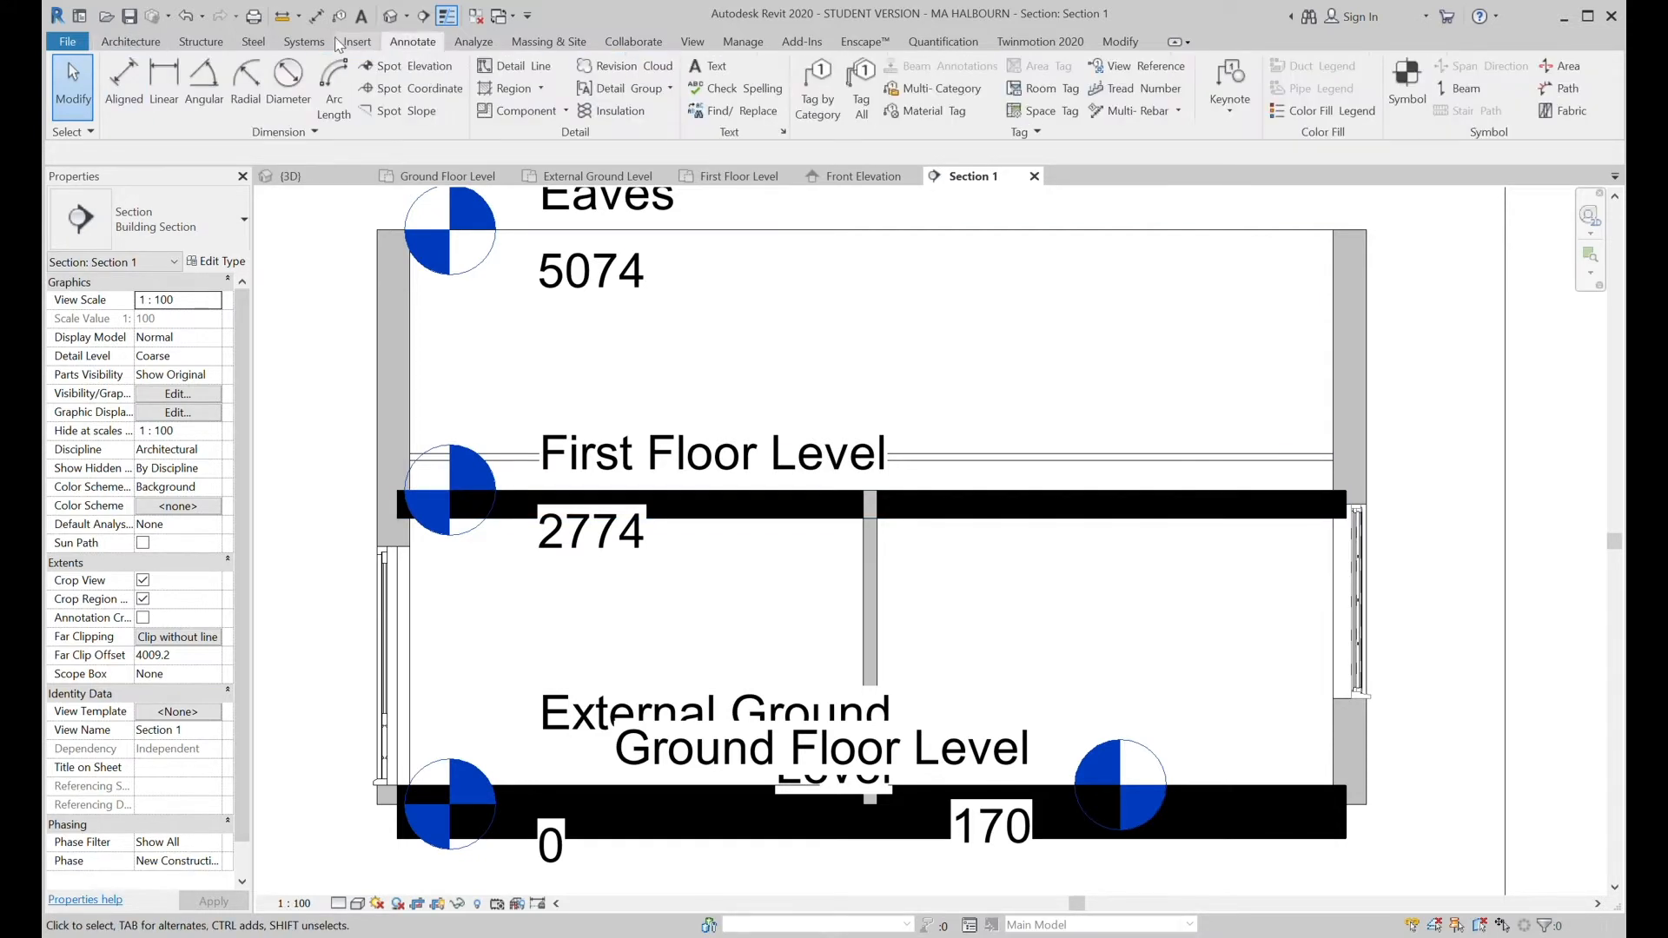
{"action": "left_click", "coordinate": [117, 87]}
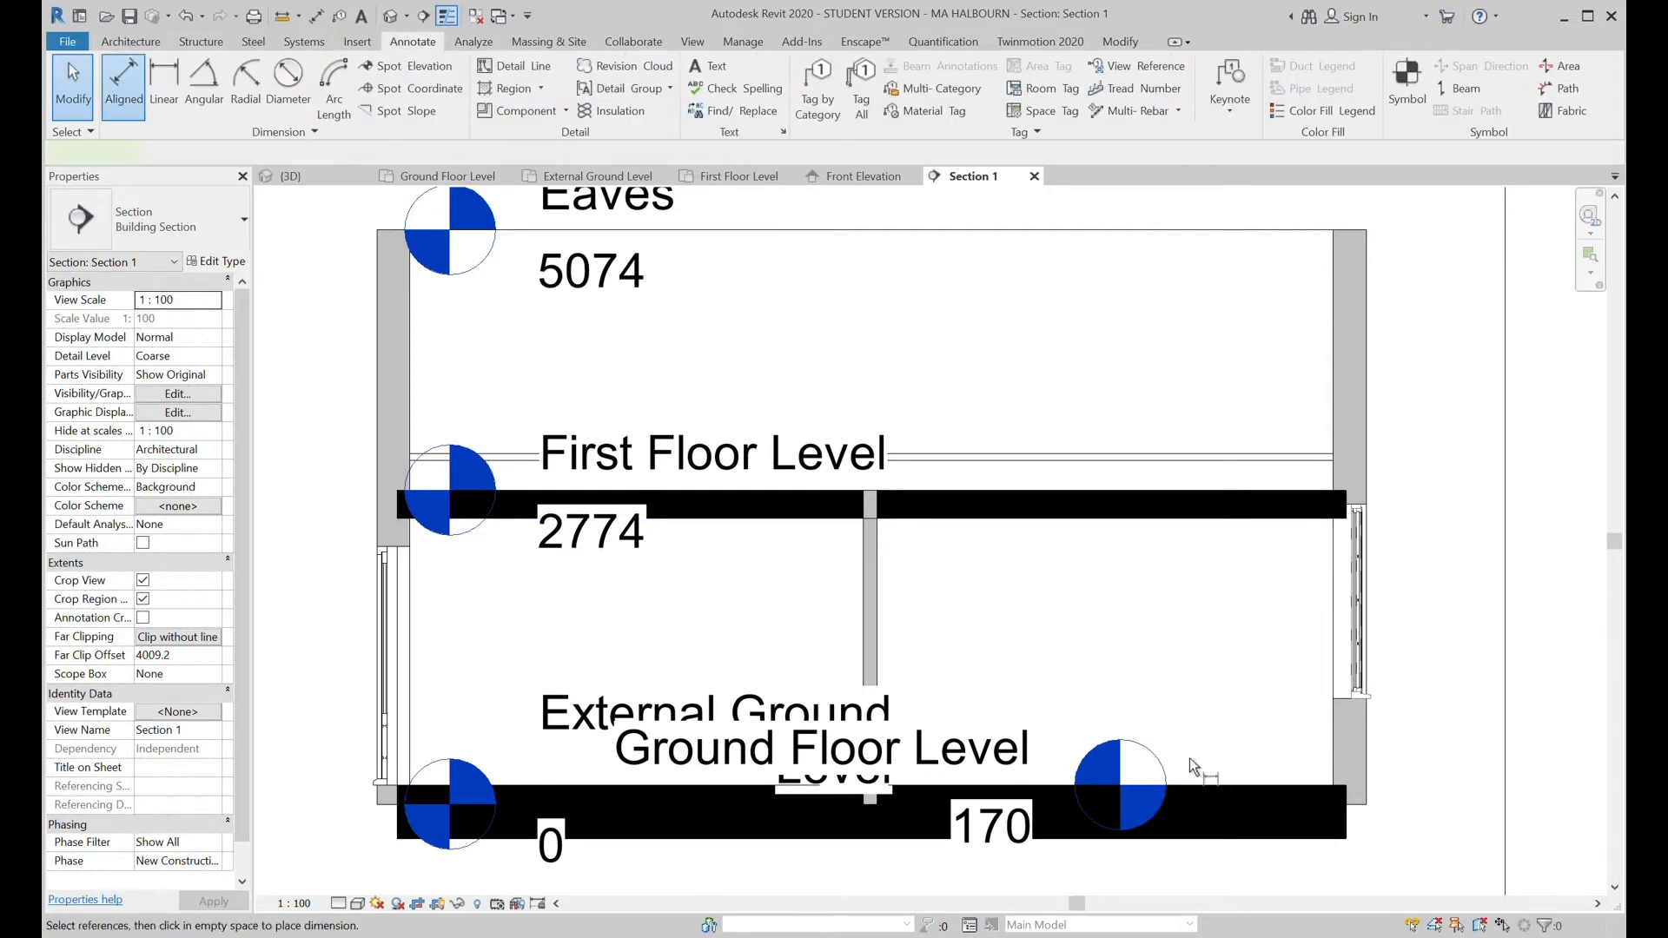
{"action": "left_click", "coordinate": [1248, 787]}
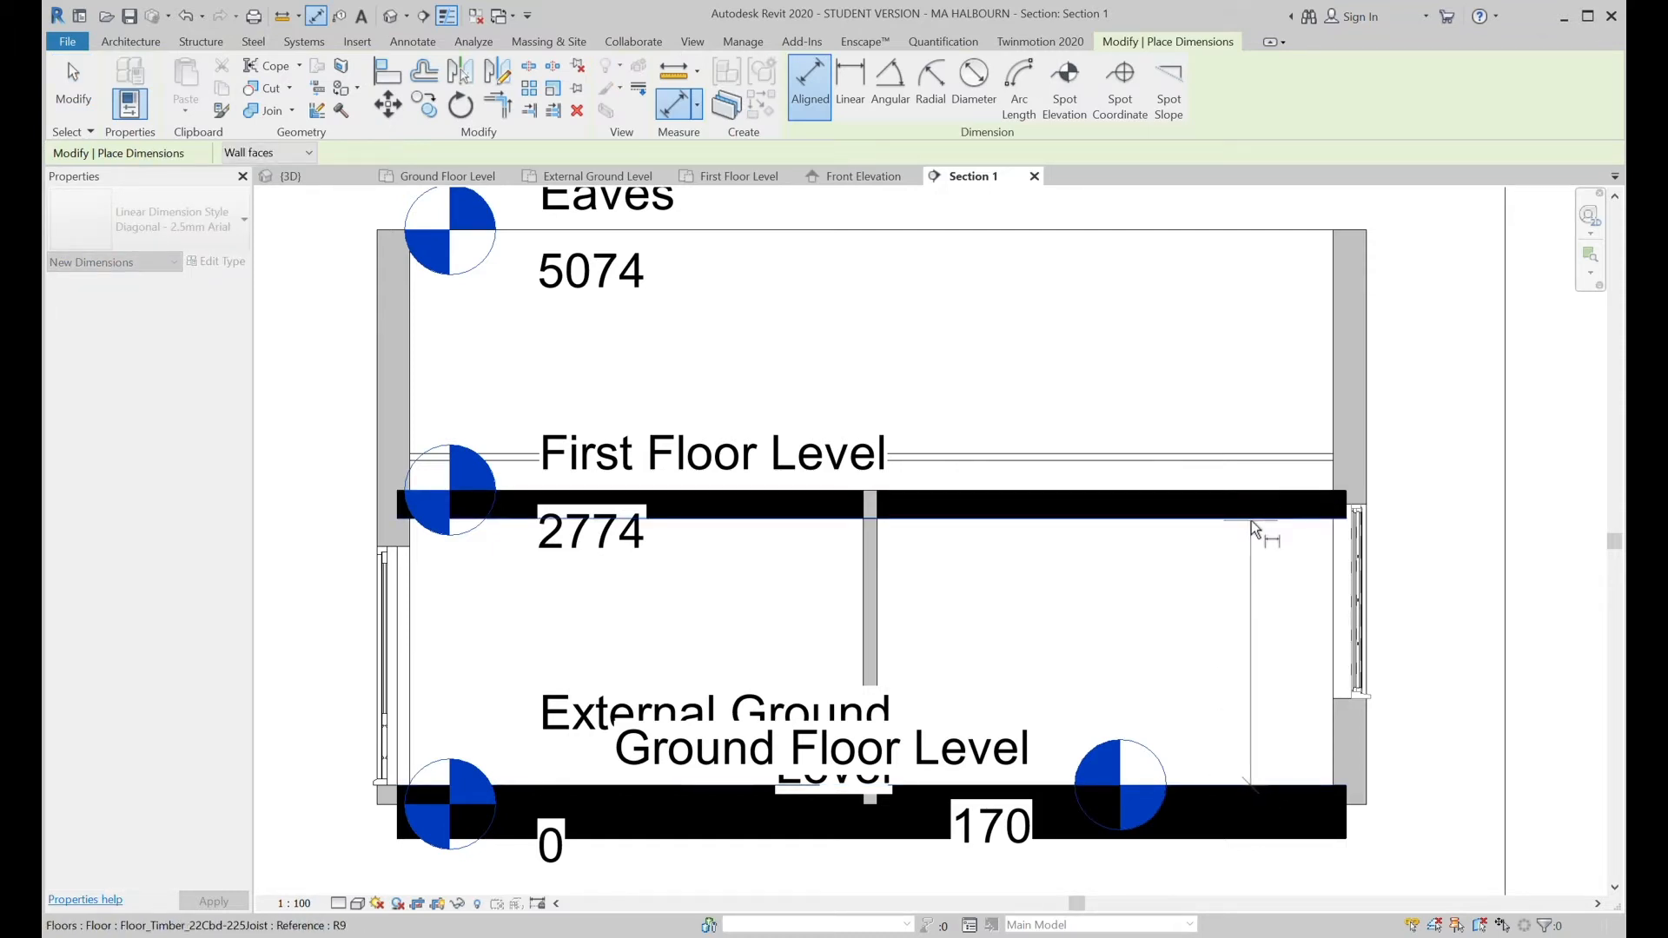
{"action": "left_click", "coordinate": [1252, 519]}
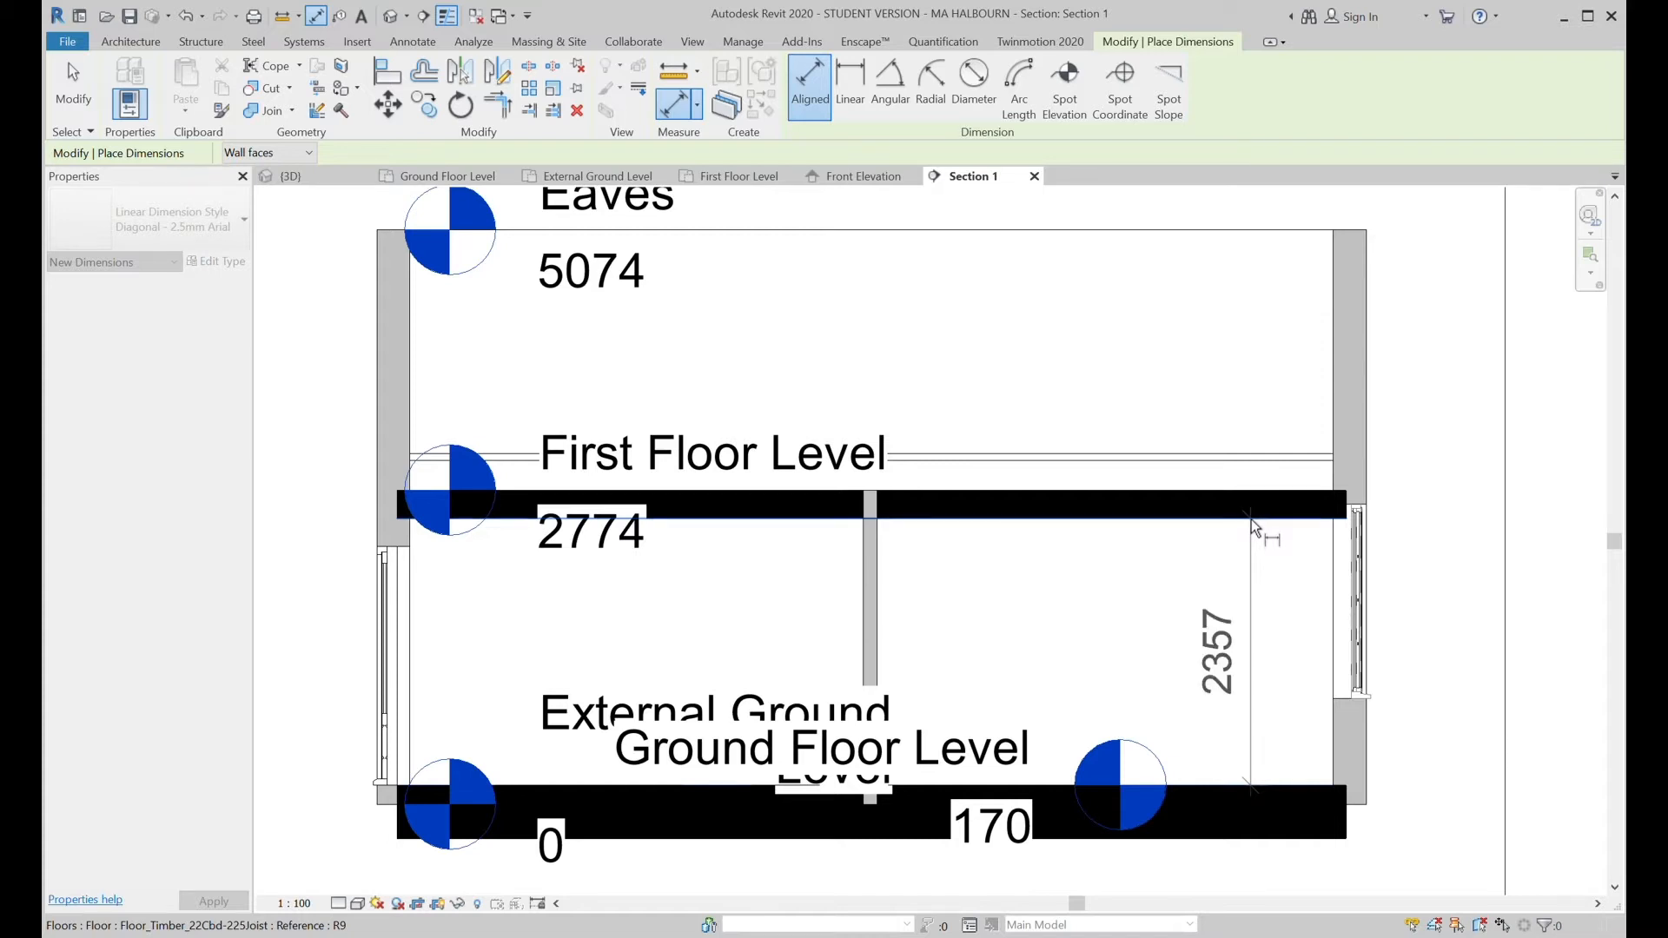
{"action": "left_click", "coordinate": [1467, 522]}
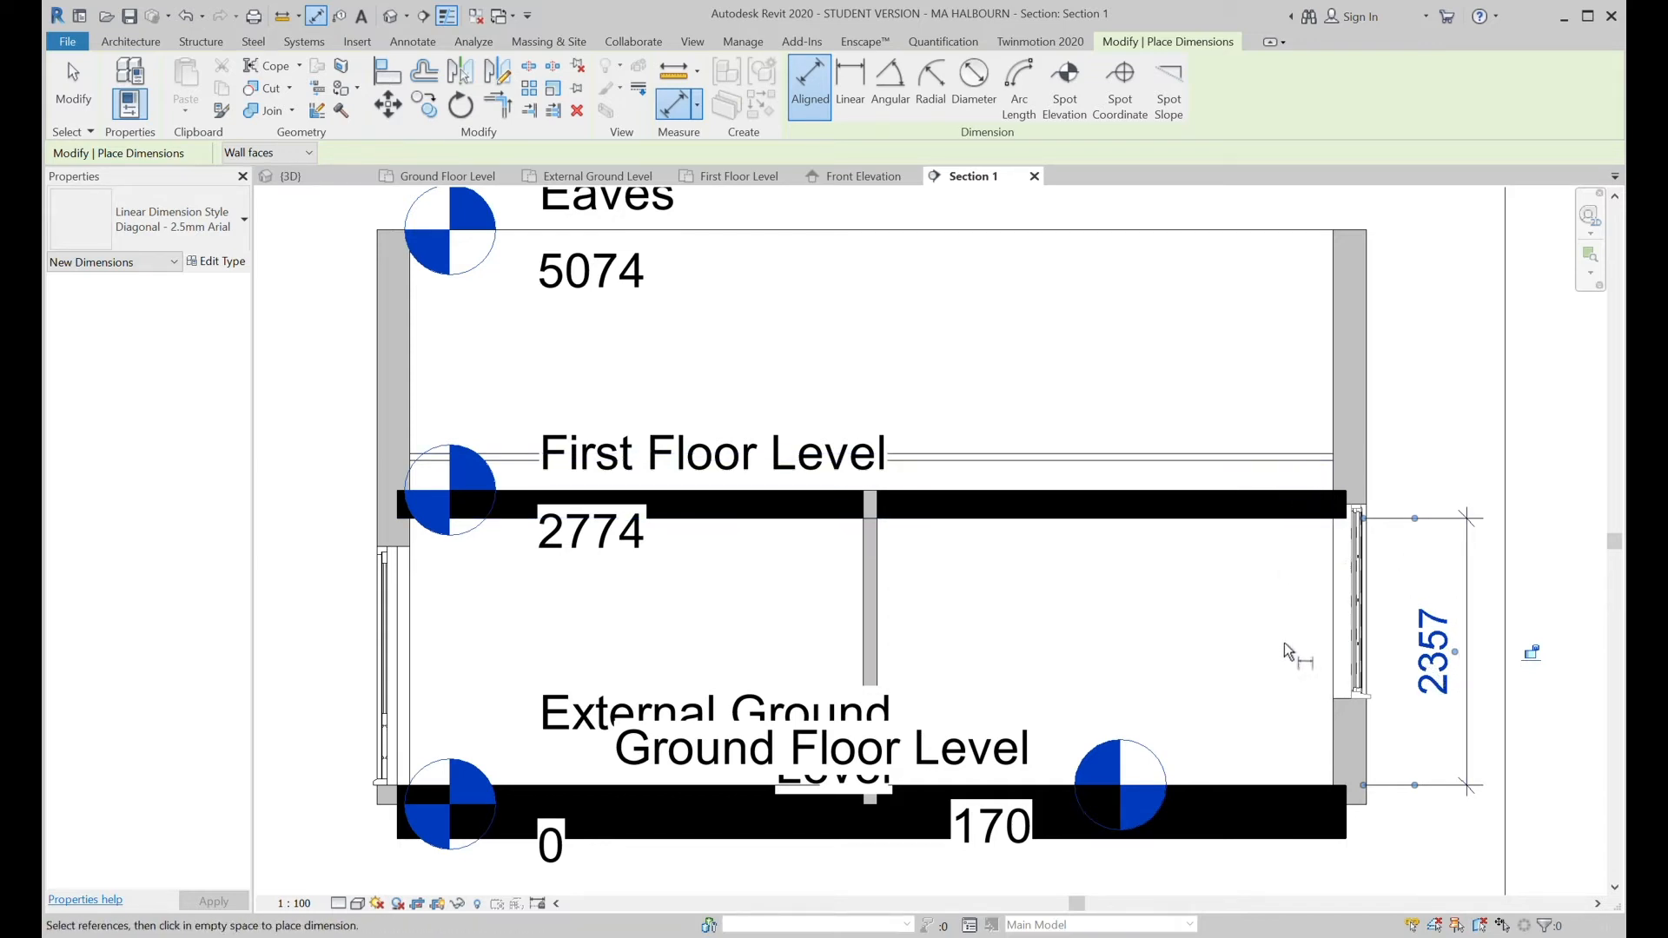
Align the ceiling above the ground floor to the underside of the timber floor in Section 1.
{"action": "left_click", "coordinate": [388, 77]}
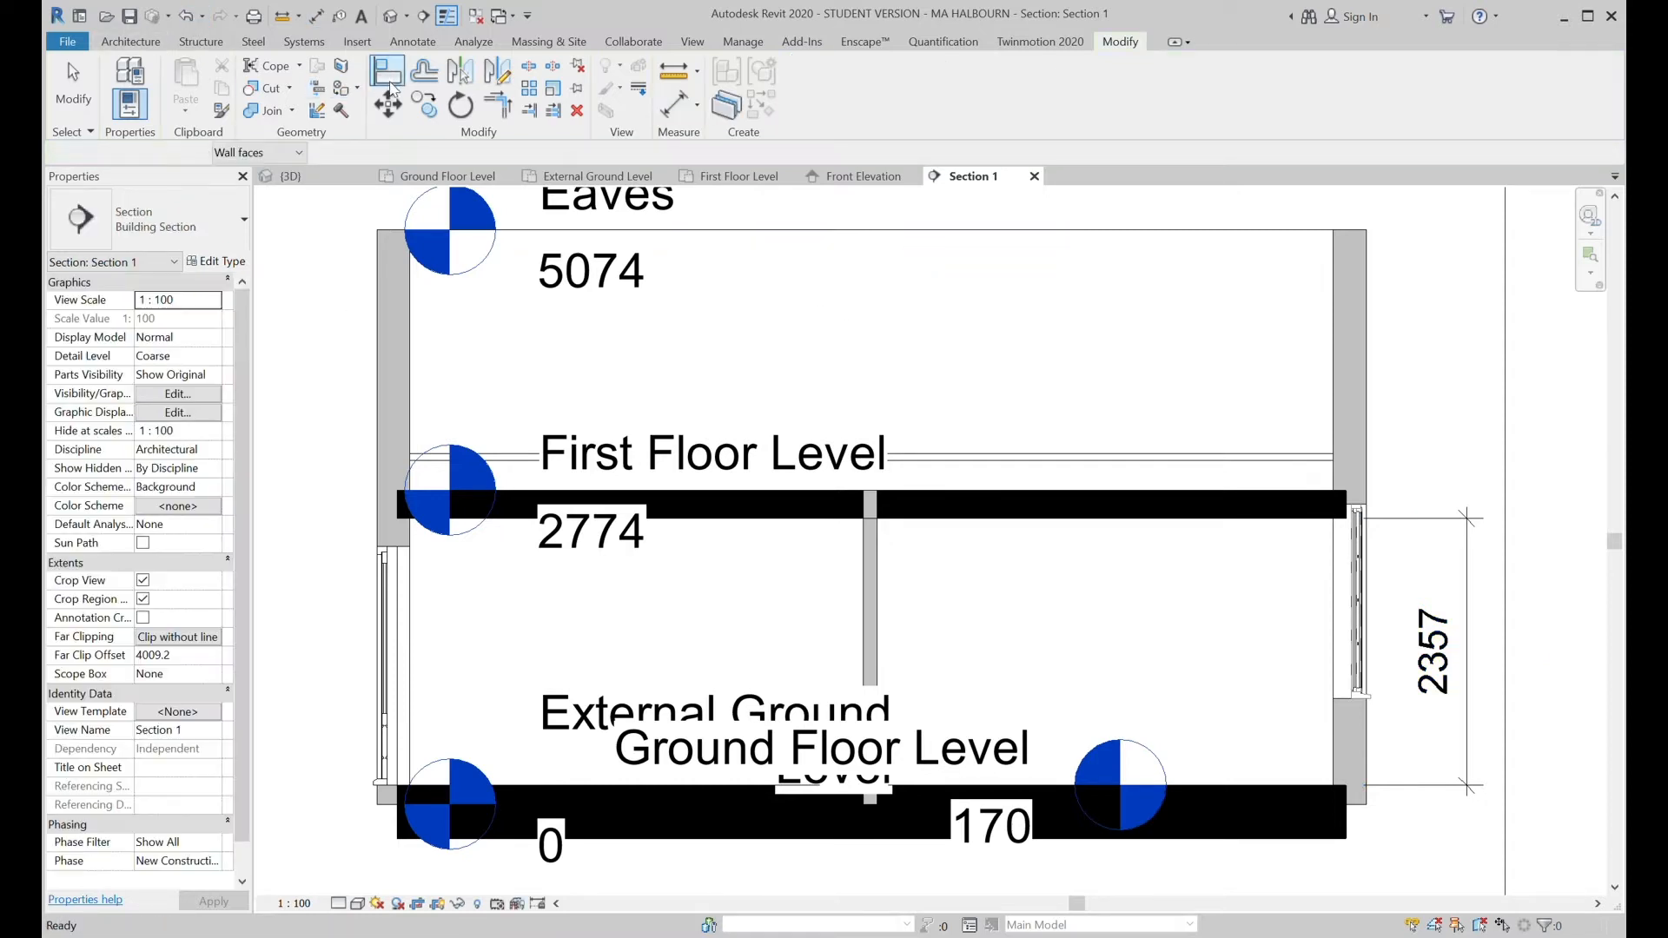
{"action": "left_click", "coordinate": [1162, 521]}
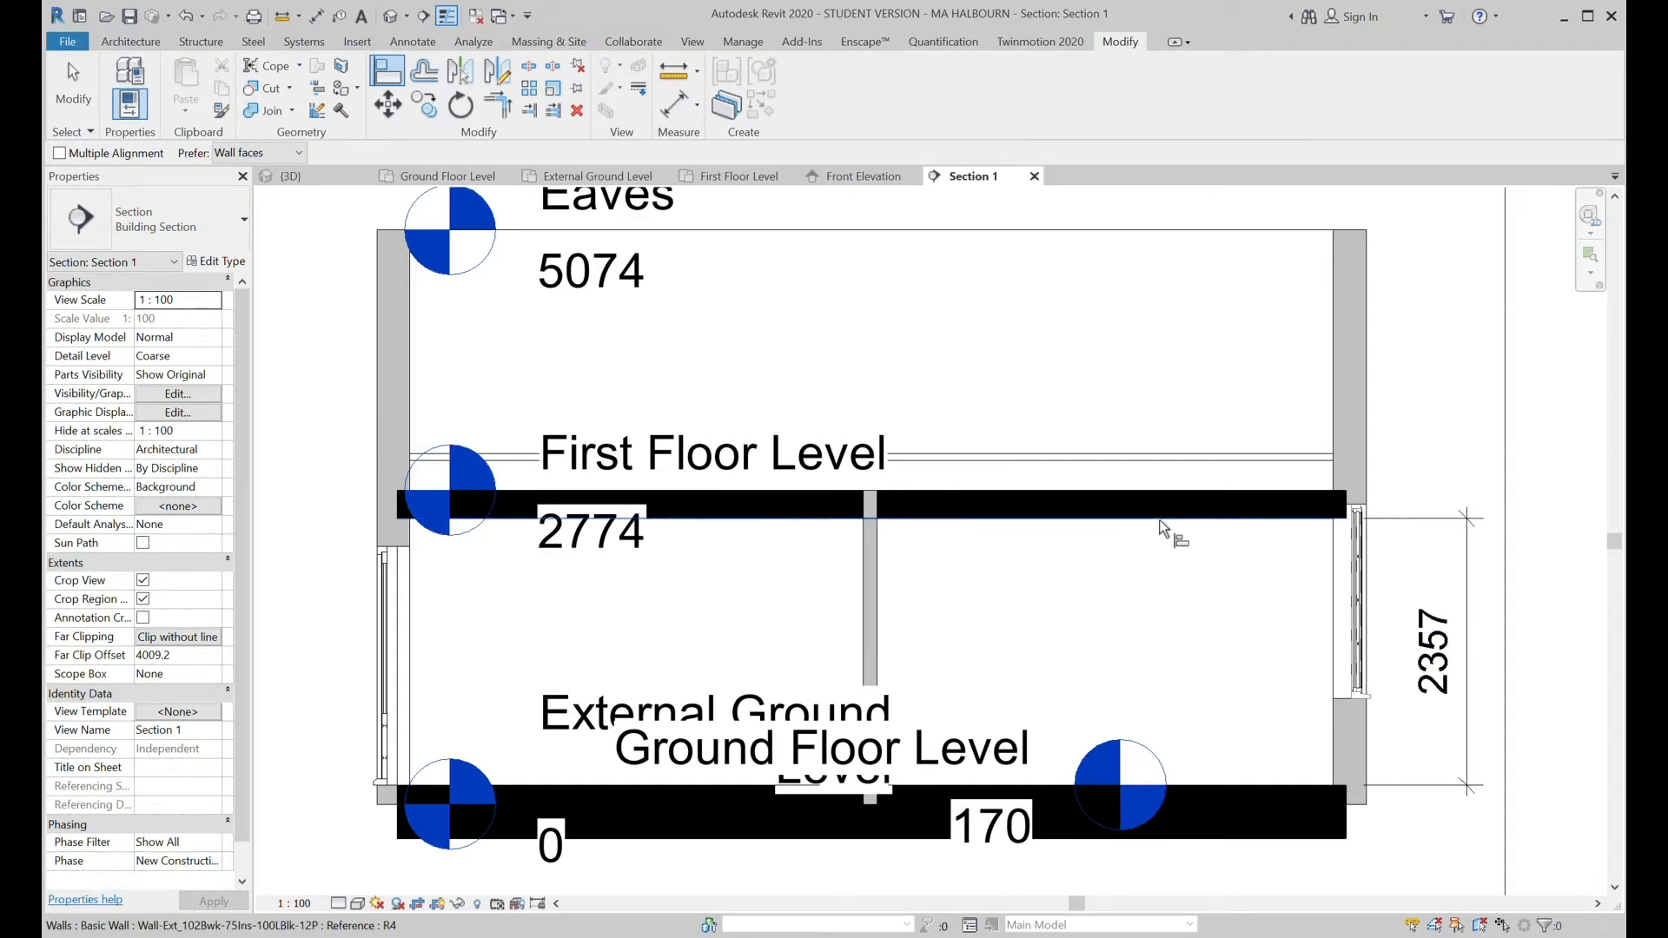
{"action": "left_click", "coordinate": [1170, 460]}
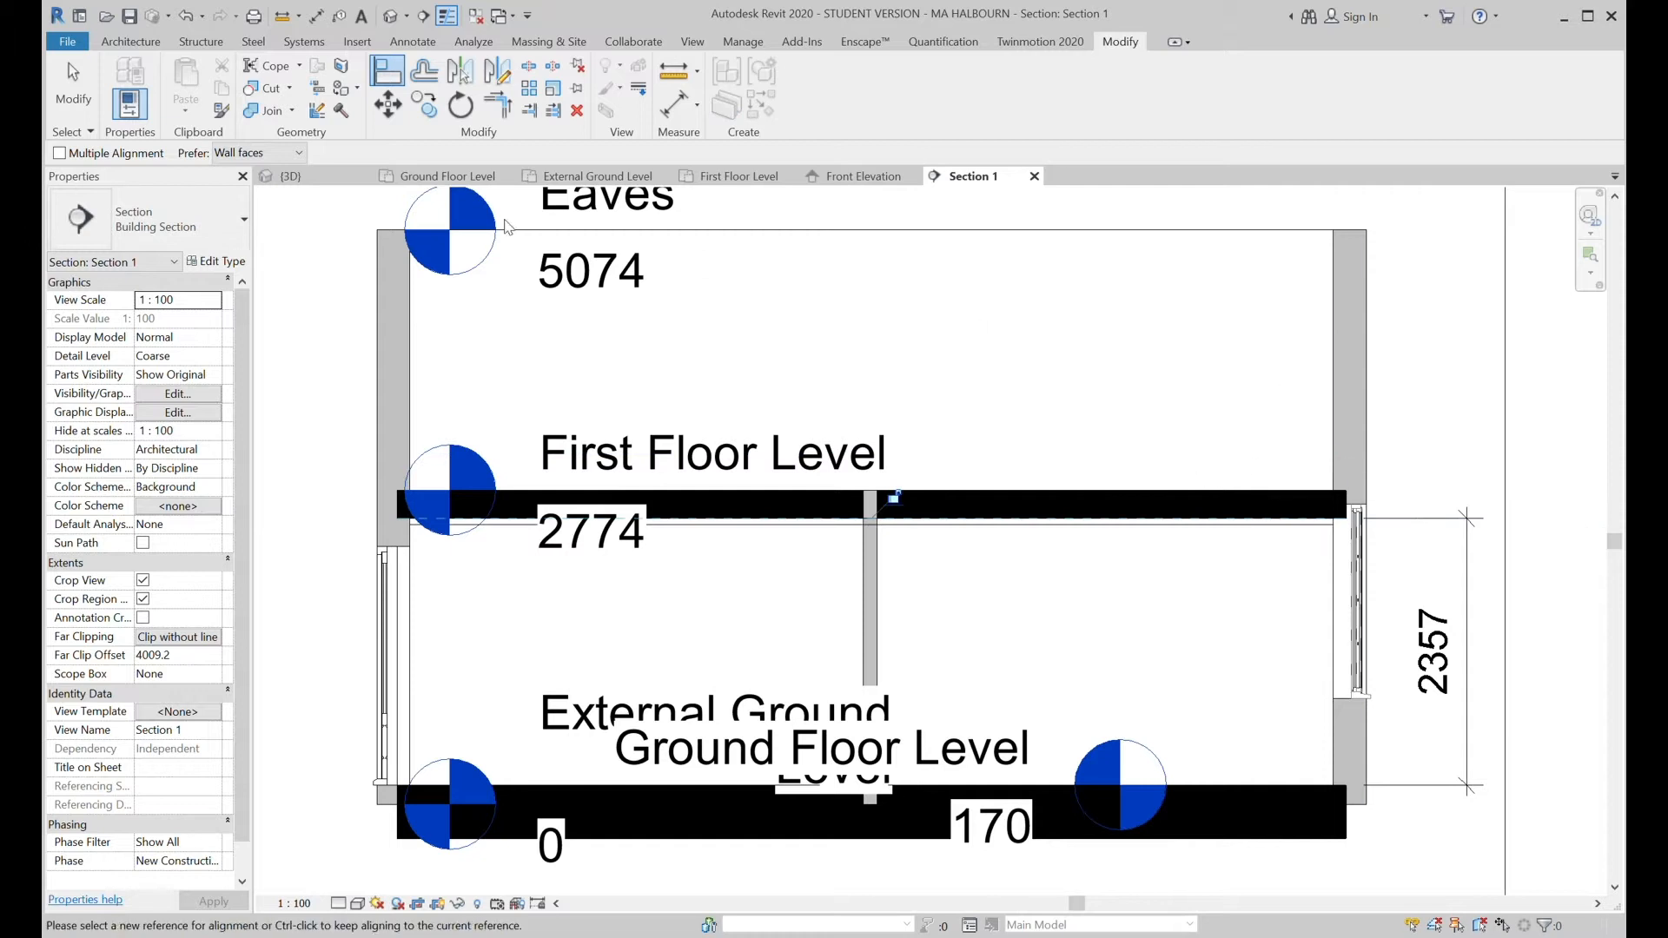
{"action": "left_click", "coordinate": [75, 87]}
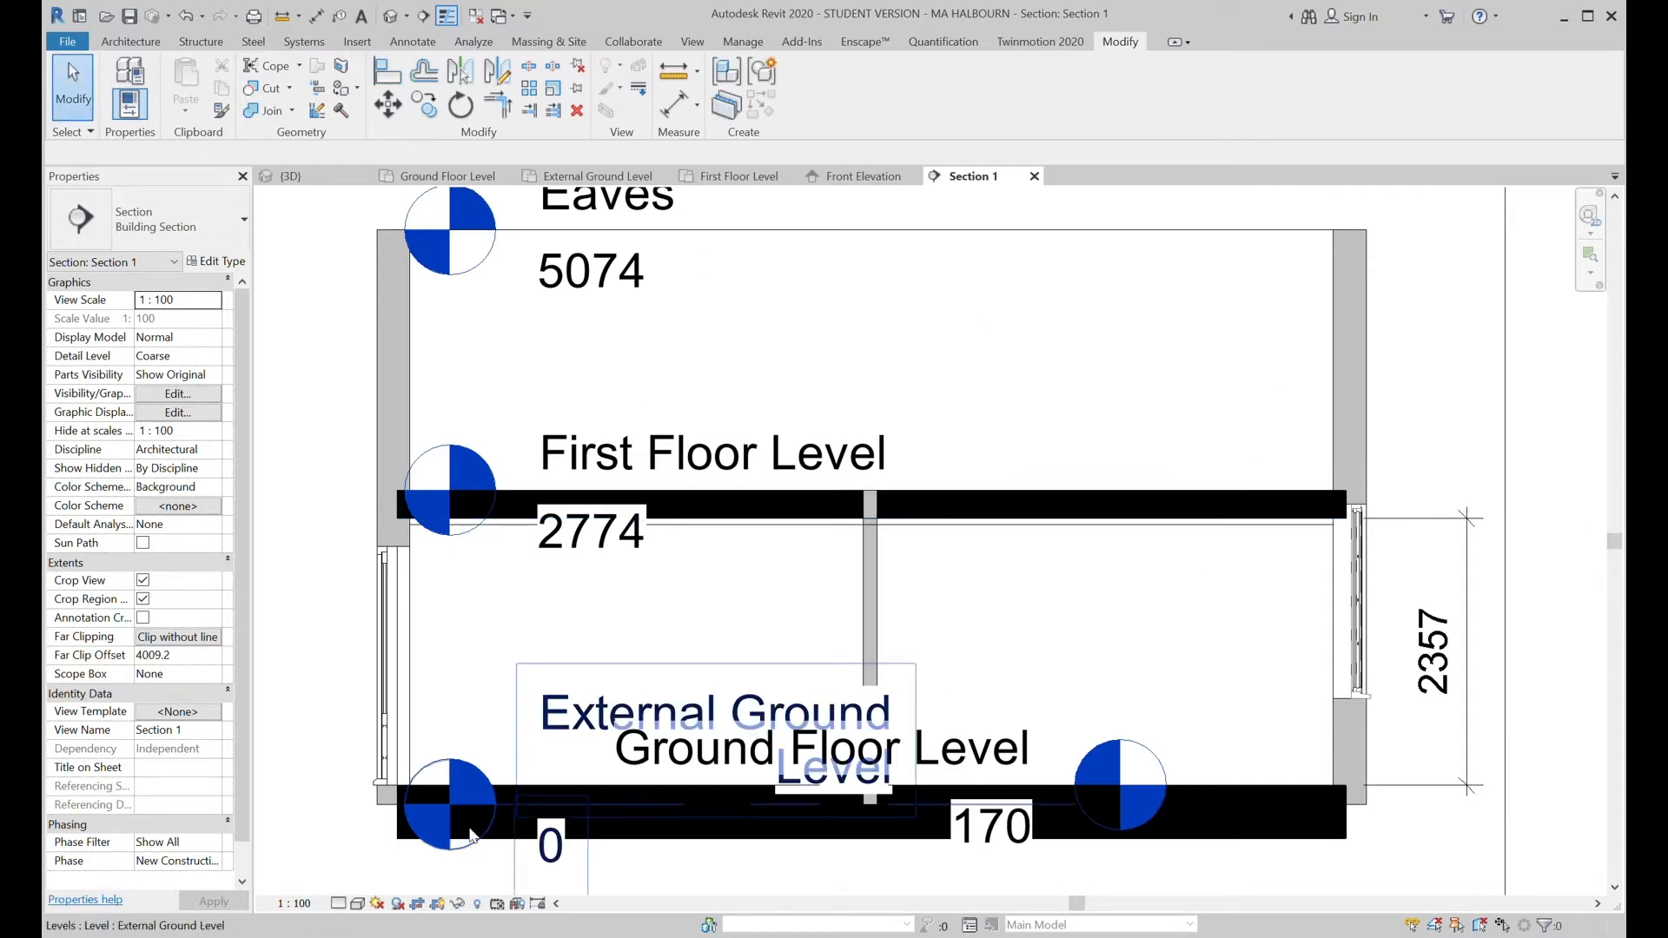
Set Section 1 to the Realistic visual style and Fine detail, and inspect the ceiling and timber floor junction at the external wall.
{"action": "left_click", "coordinate": [387, 862]}
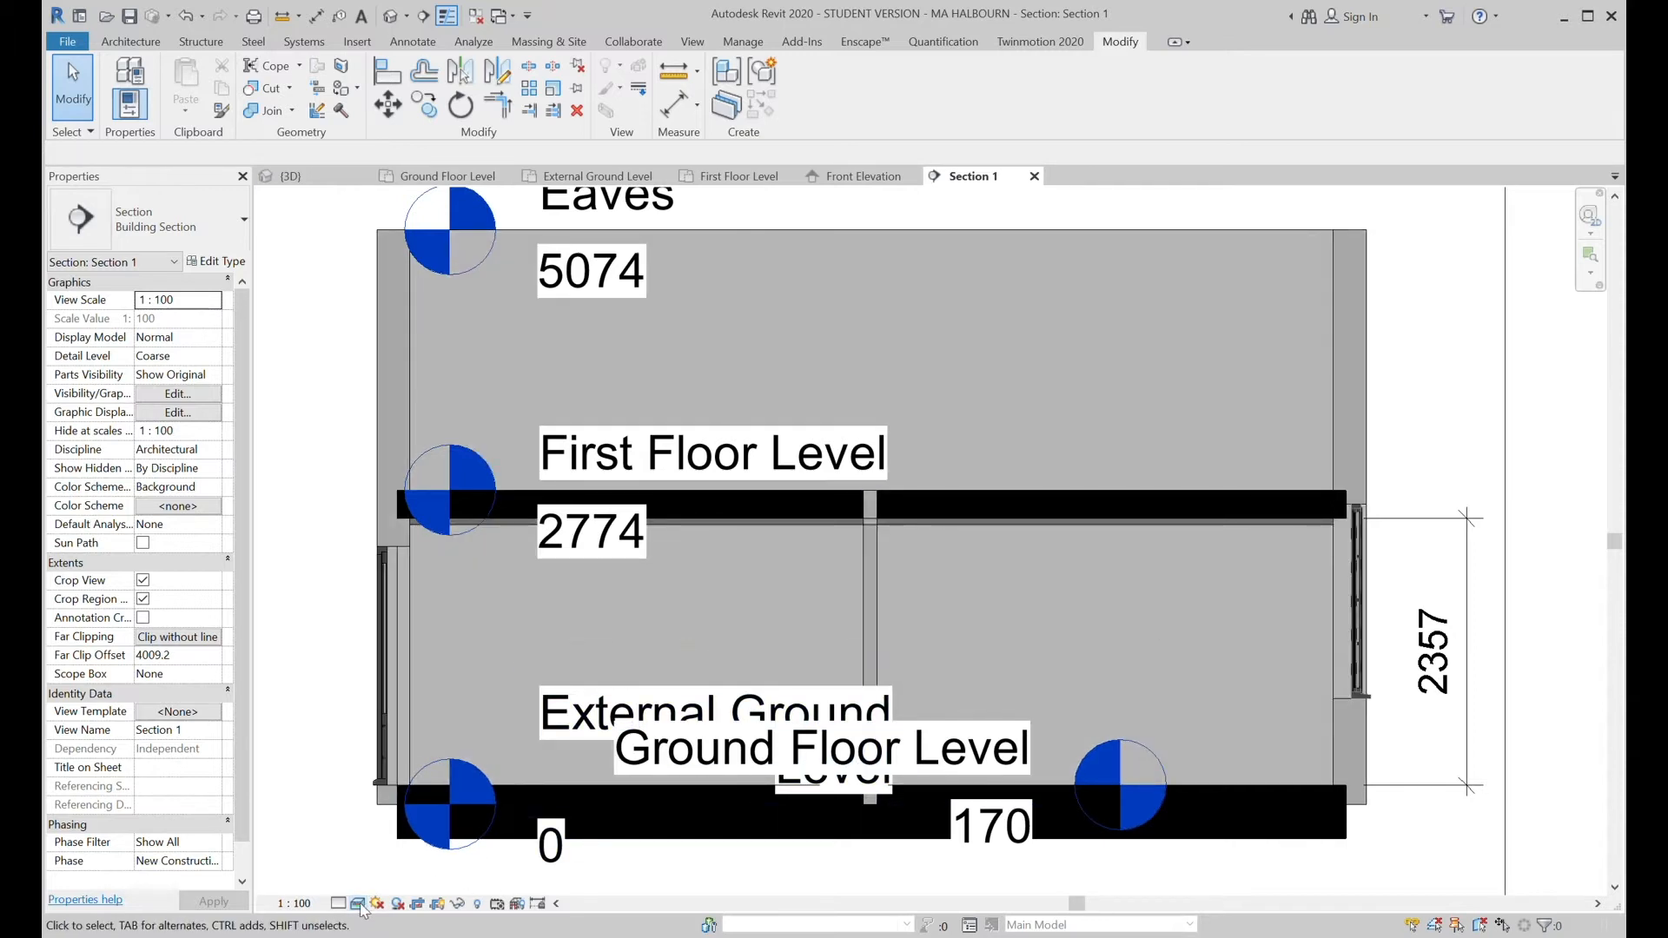
{"action": "left_click", "coordinate": [355, 889]}
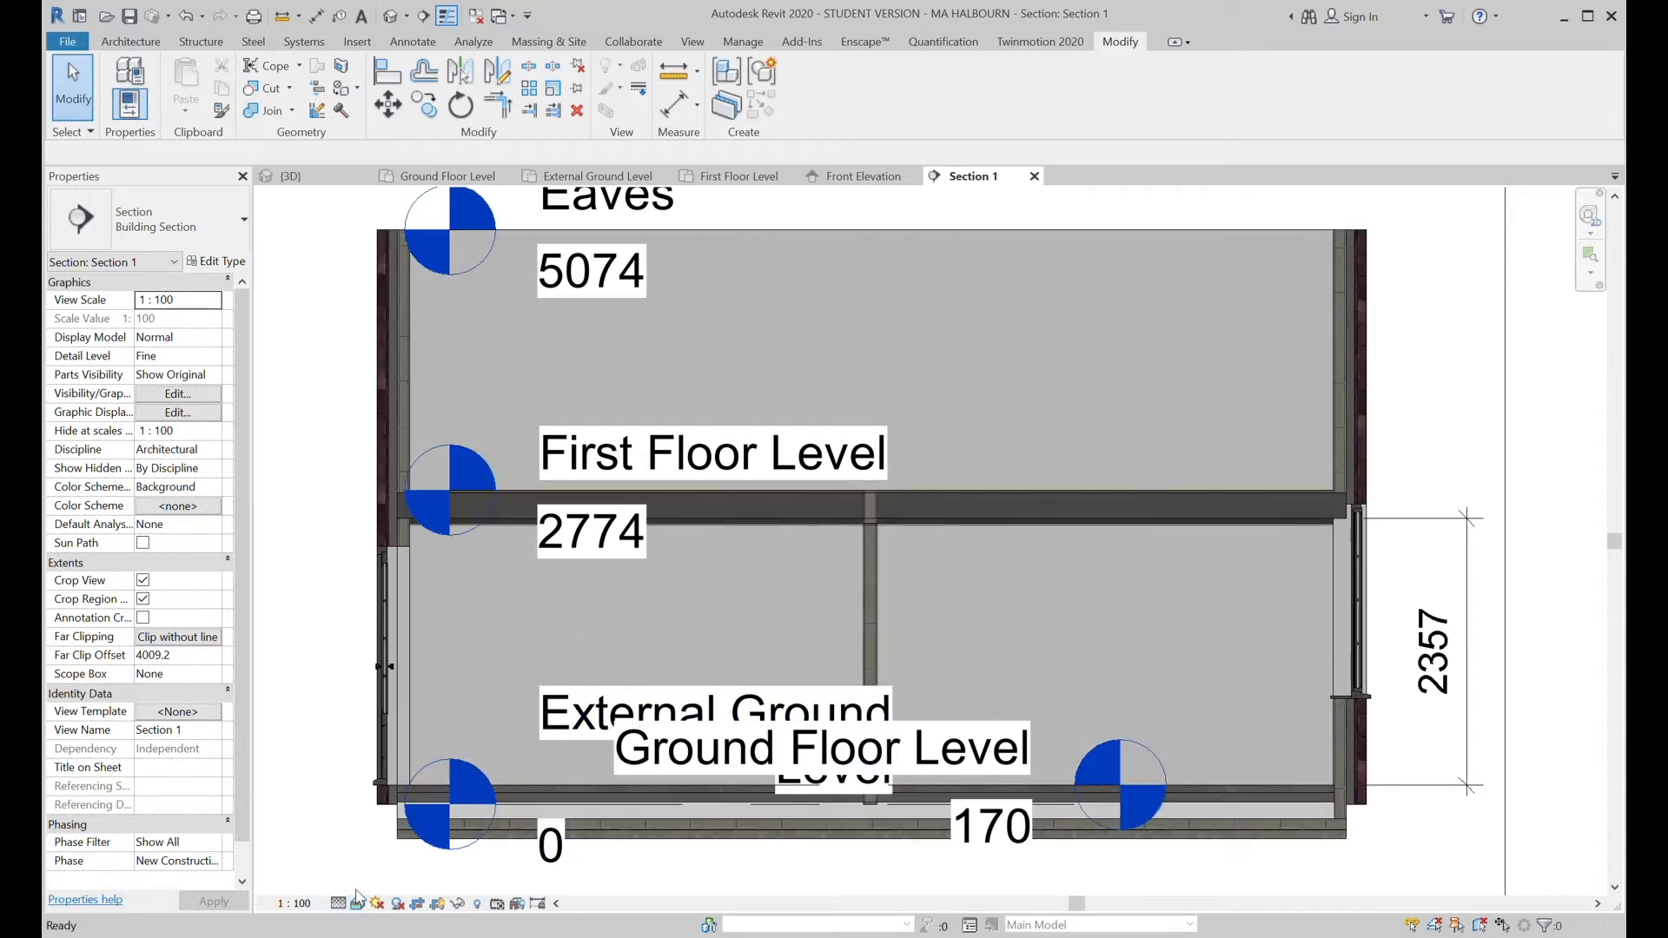
{"action": "scroll", "coordinate": [1347, 550], "scroll_direction": "up", "scroll_amount": 2}
{"action": "scroll", "coordinate": [1347, 550], "scroll_direction": "up", "scroll_amount": 3}
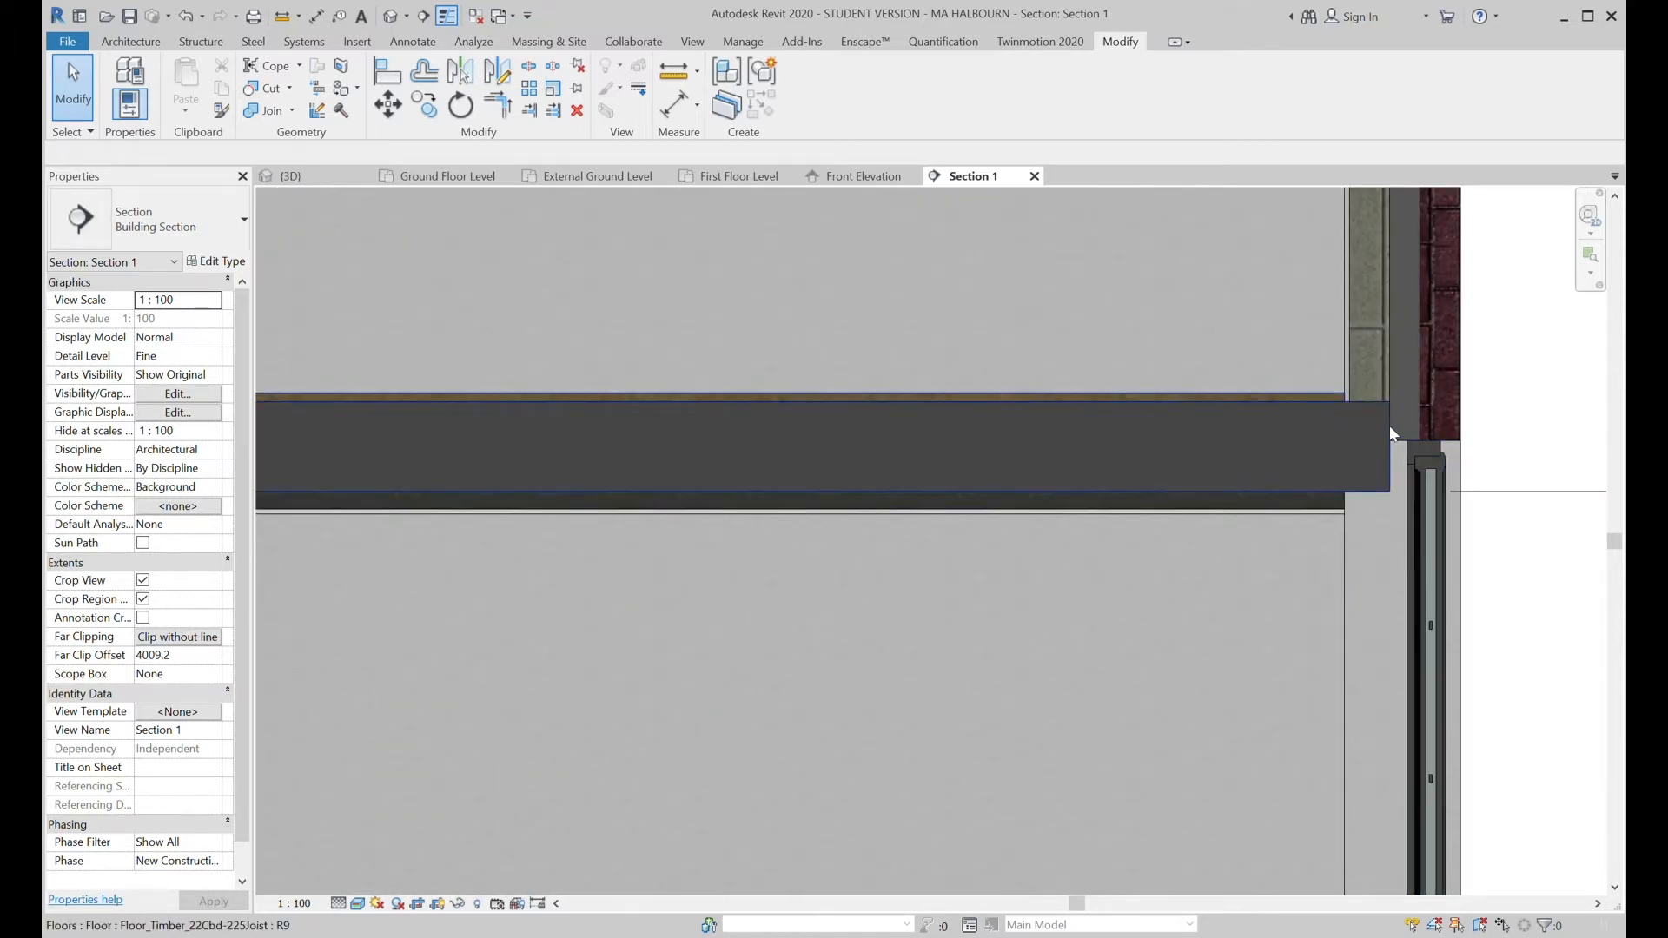
{"action": "scroll", "coordinate": [1143, 510], "scroll_direction": "up", "scroll_amount": 2}
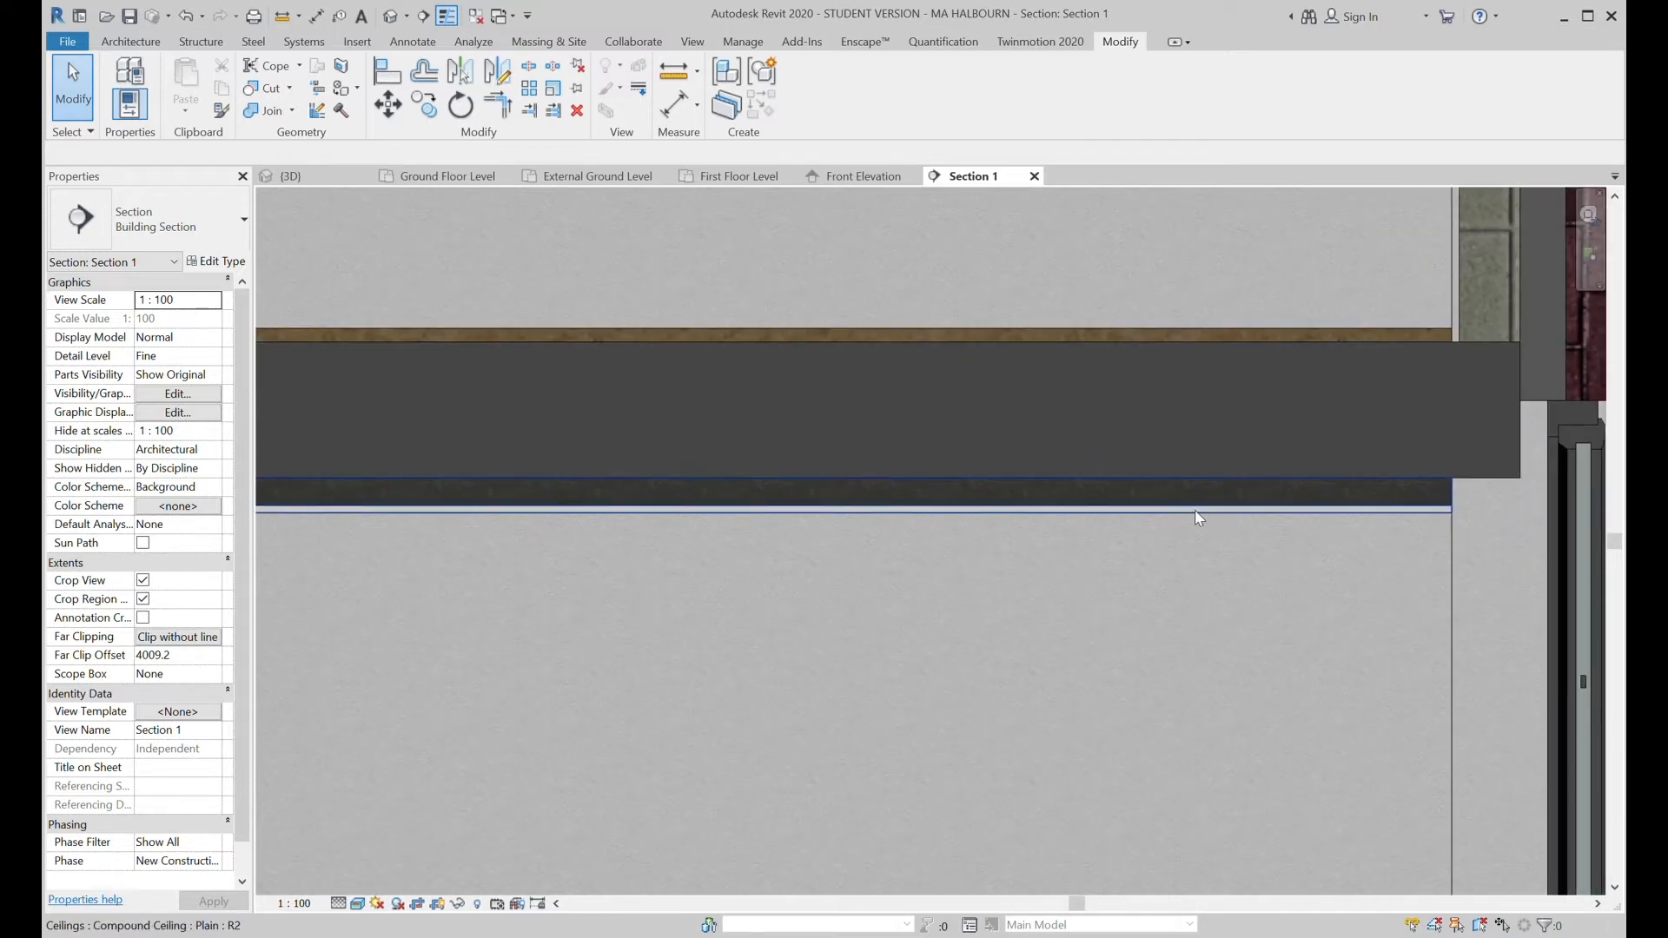
{"action": "scroll", "coordinate": [1118, 511], "scroll_direction": "down", "scroll_amount": 3}
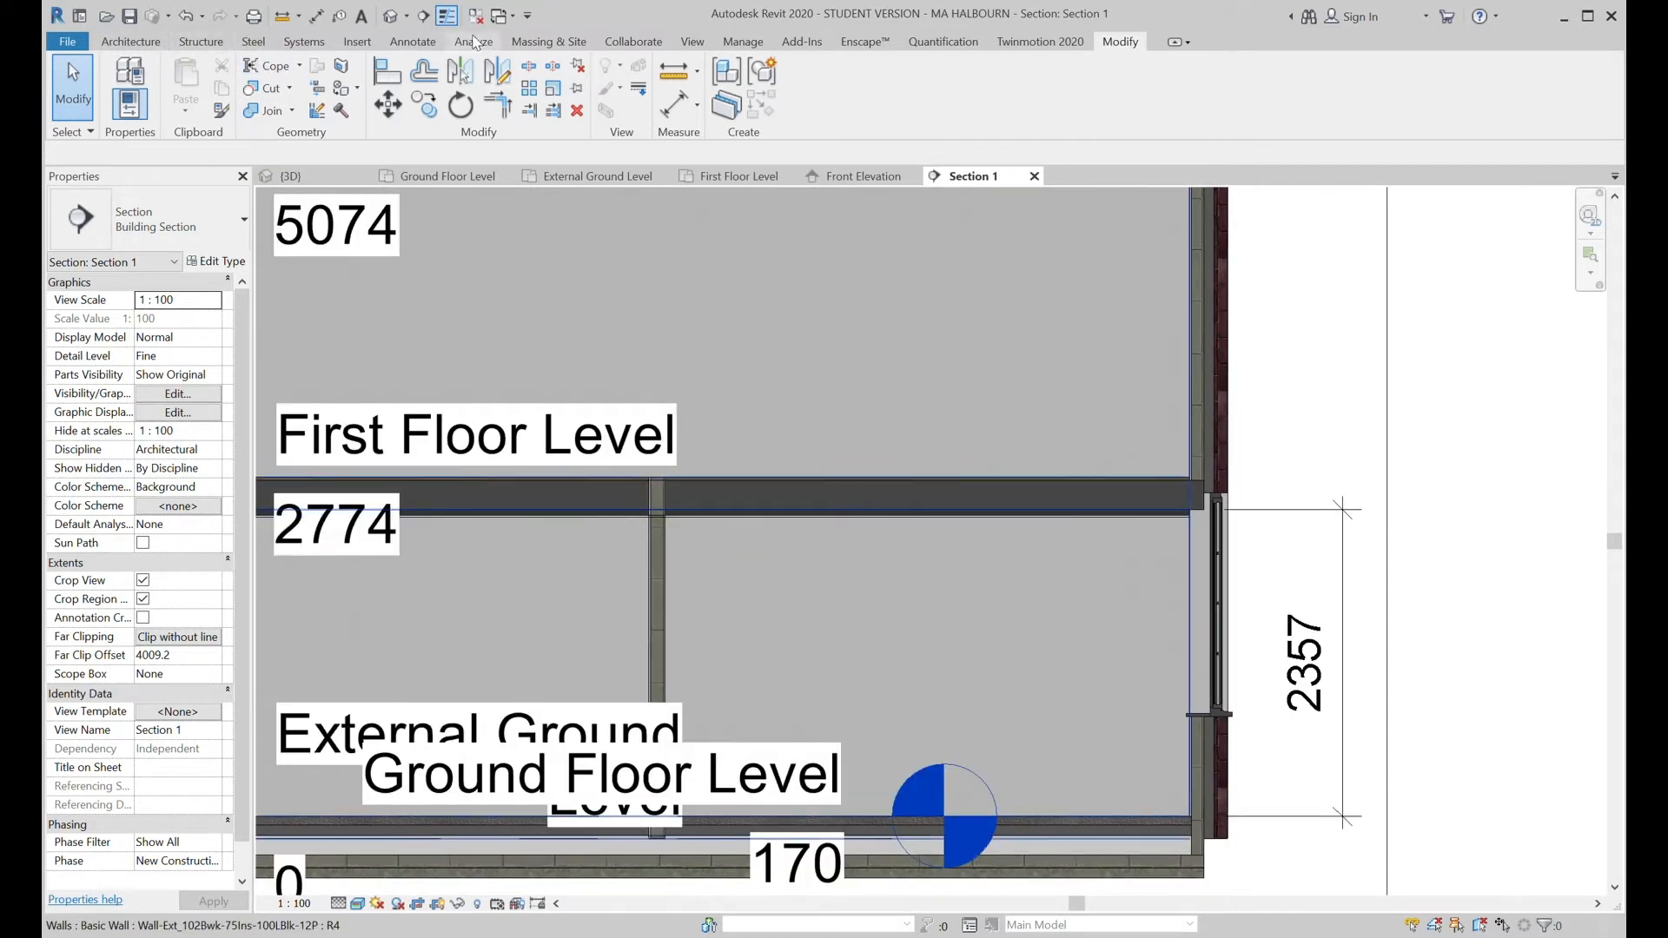
Add an aligned dimension from the ground floor's top to the ceiling's underside, placed outside the existing height dimension.
{"action": "left_click", "coordinate": [412, 43]}
{"action": "left_click", "coordinate": [123, 83]}
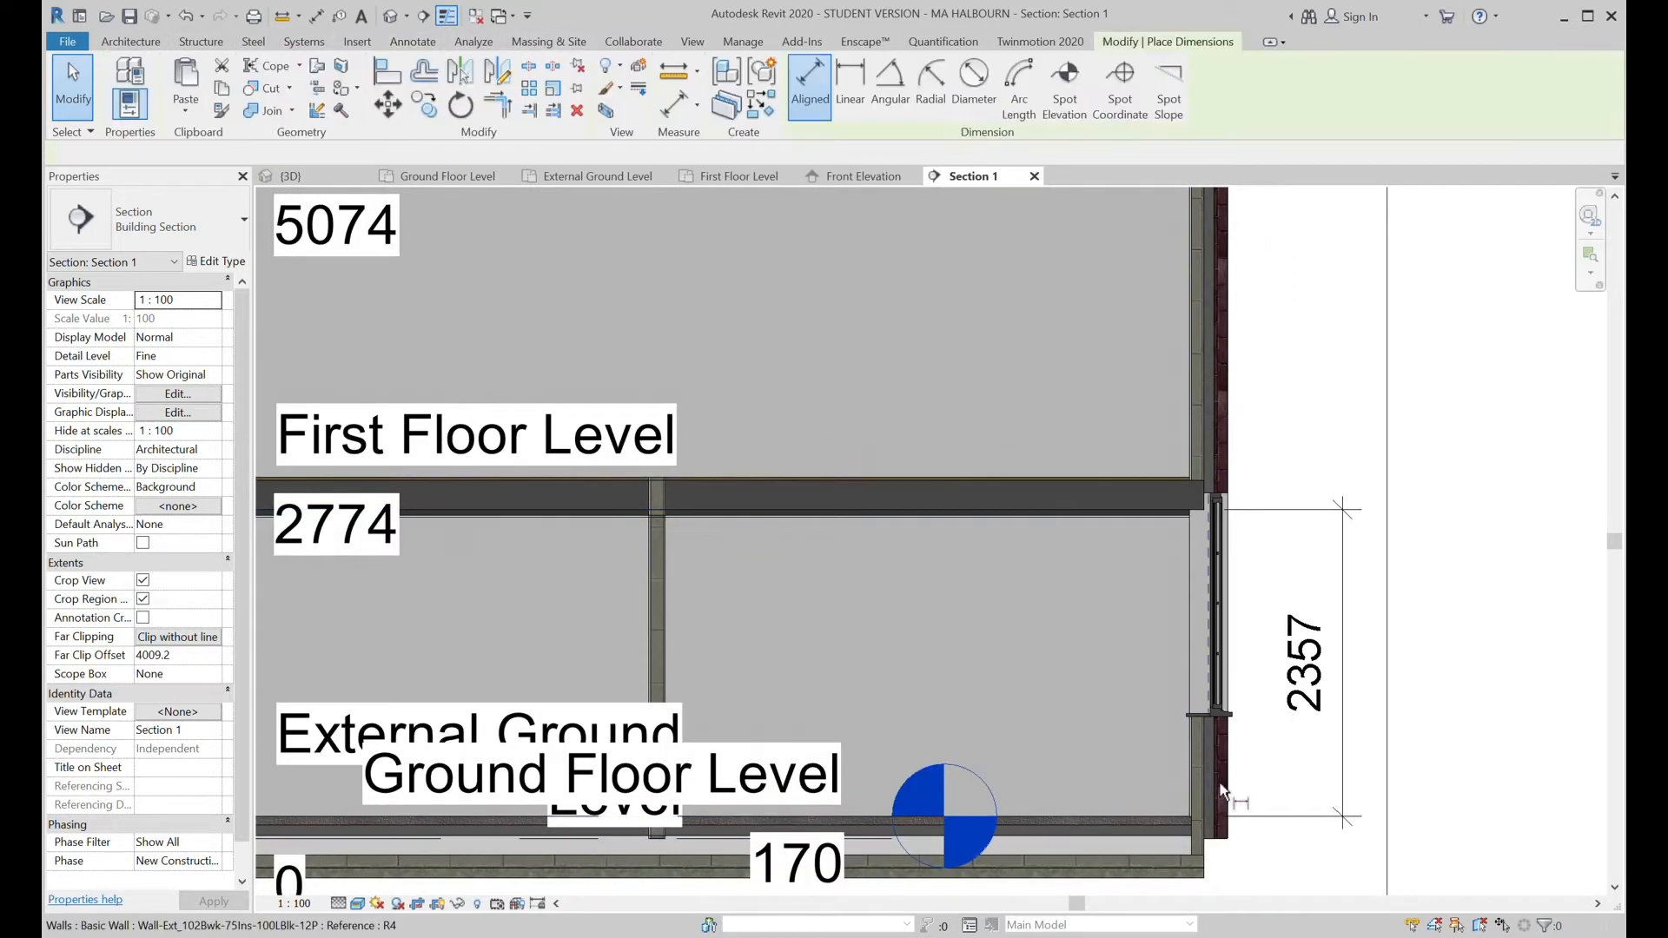
{"action": "left_click", "coordinate": [1097, 808]}
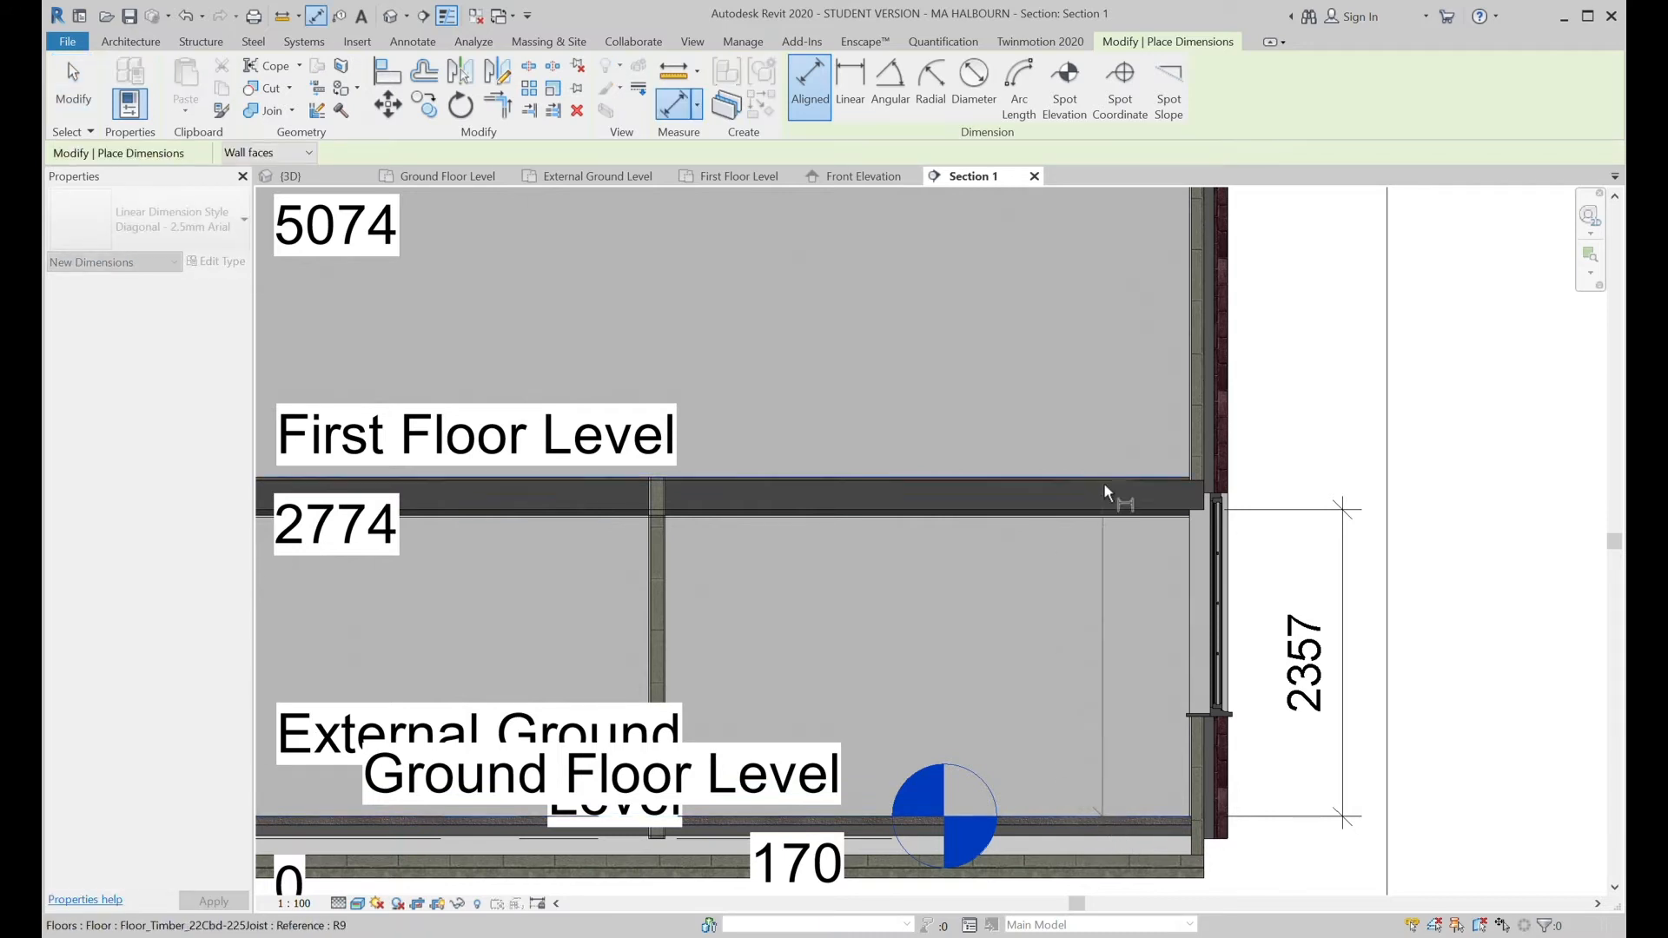
{"action": "left_click", "coordinate": [1107, 520]}
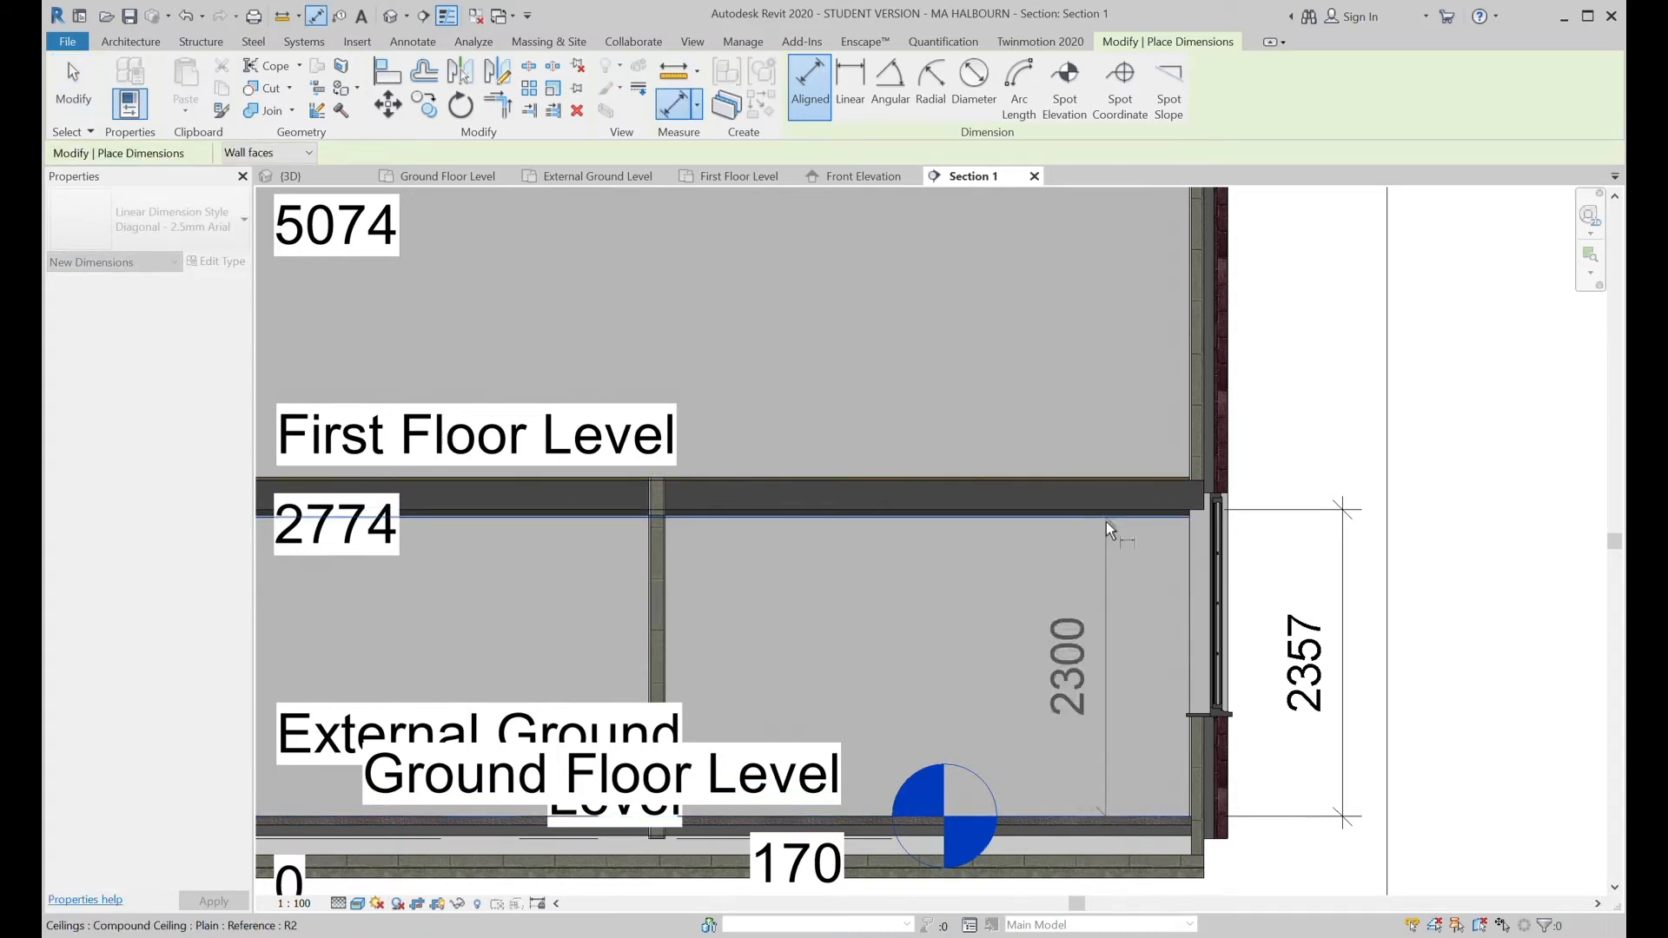
{"action": "left_click", "coordinate": [1447, 528]}
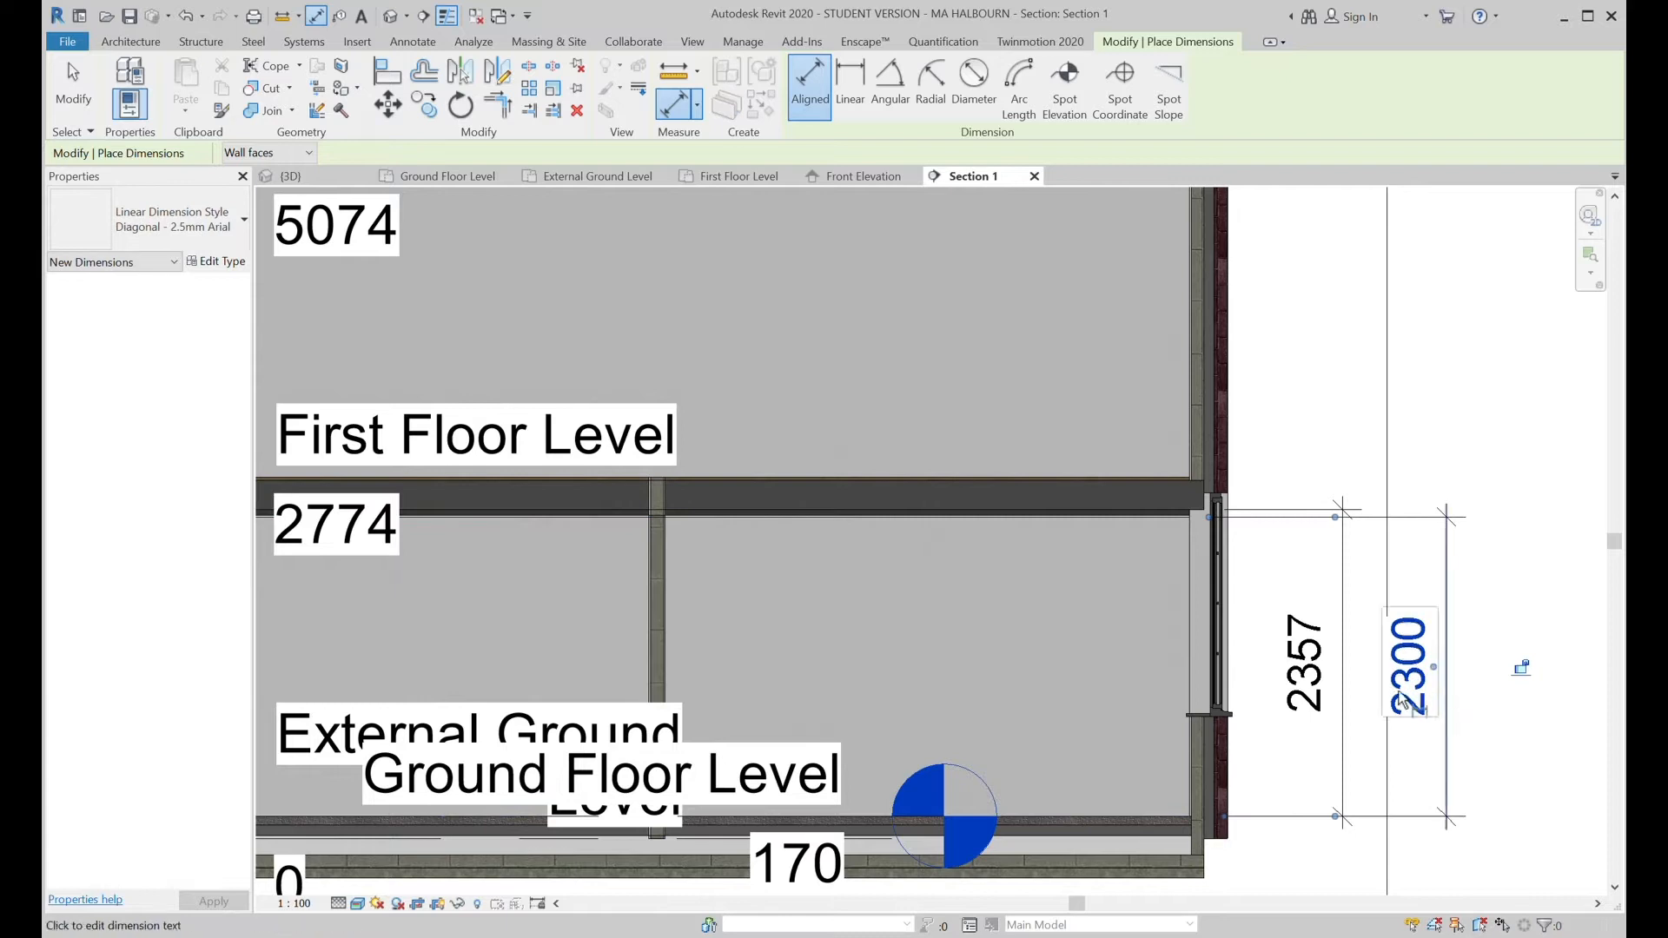
{"action": "key", "text": "Escape"}
{"action": "key", "text": "Escape"}
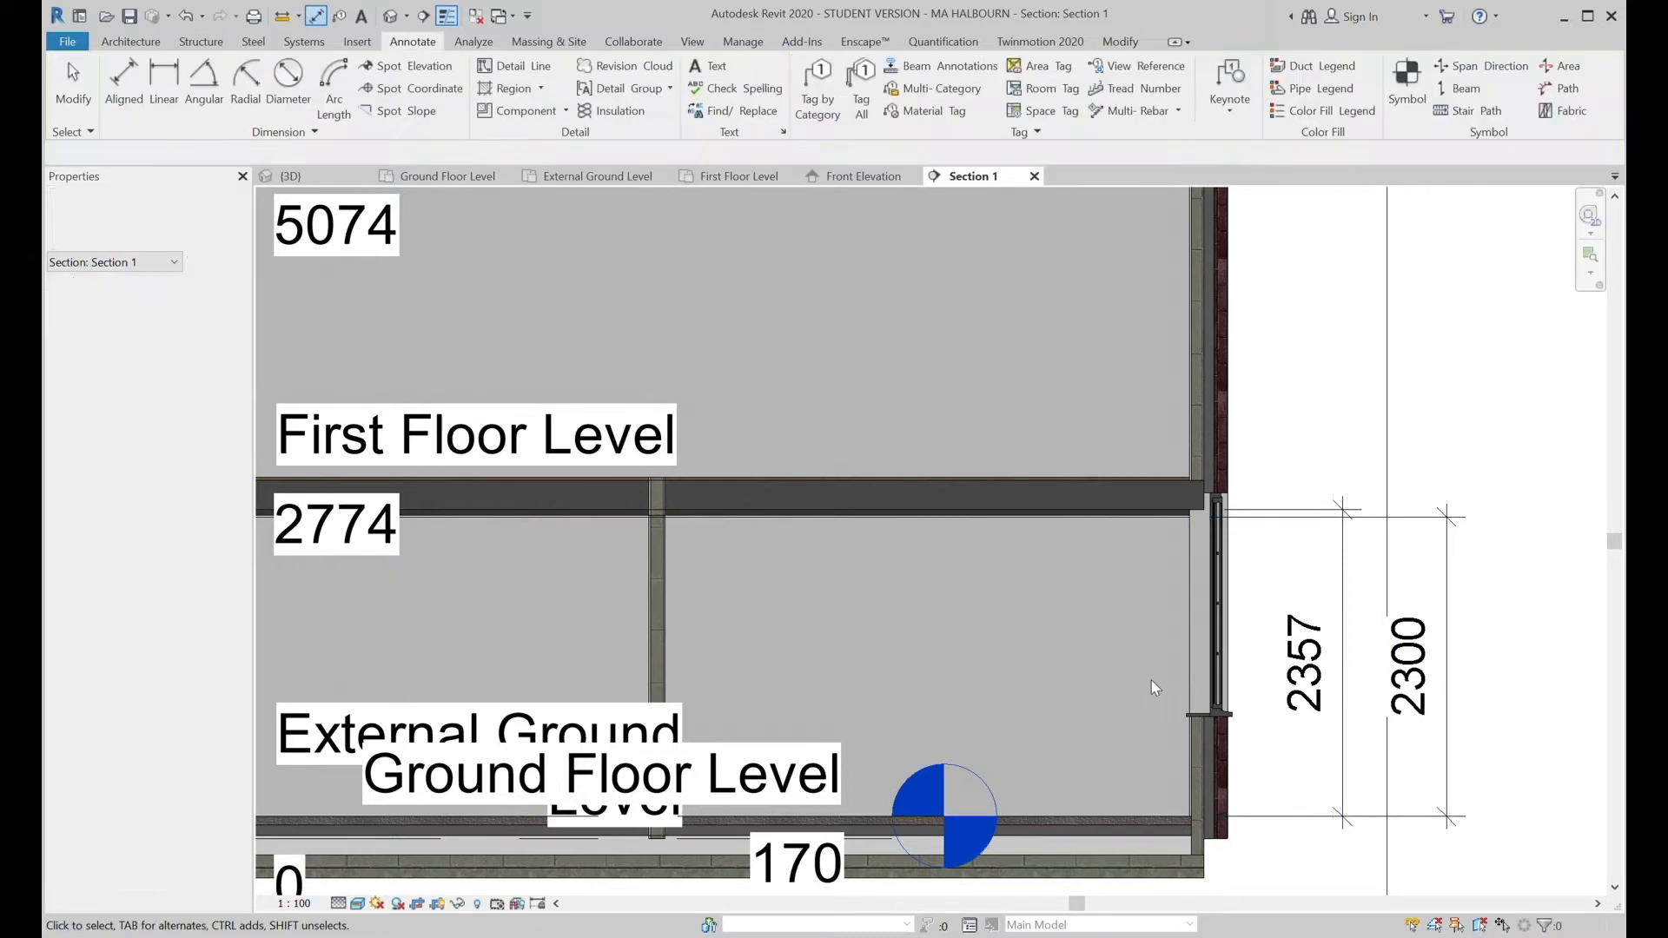
Add an aligned dimension from the wall top at Eaves to the timber floor's top surface, placed outside the external wall.
{"action": "scroll", "coordinate": [1167, 467], "scroll_direction": "down", "scroll_amount": 2}
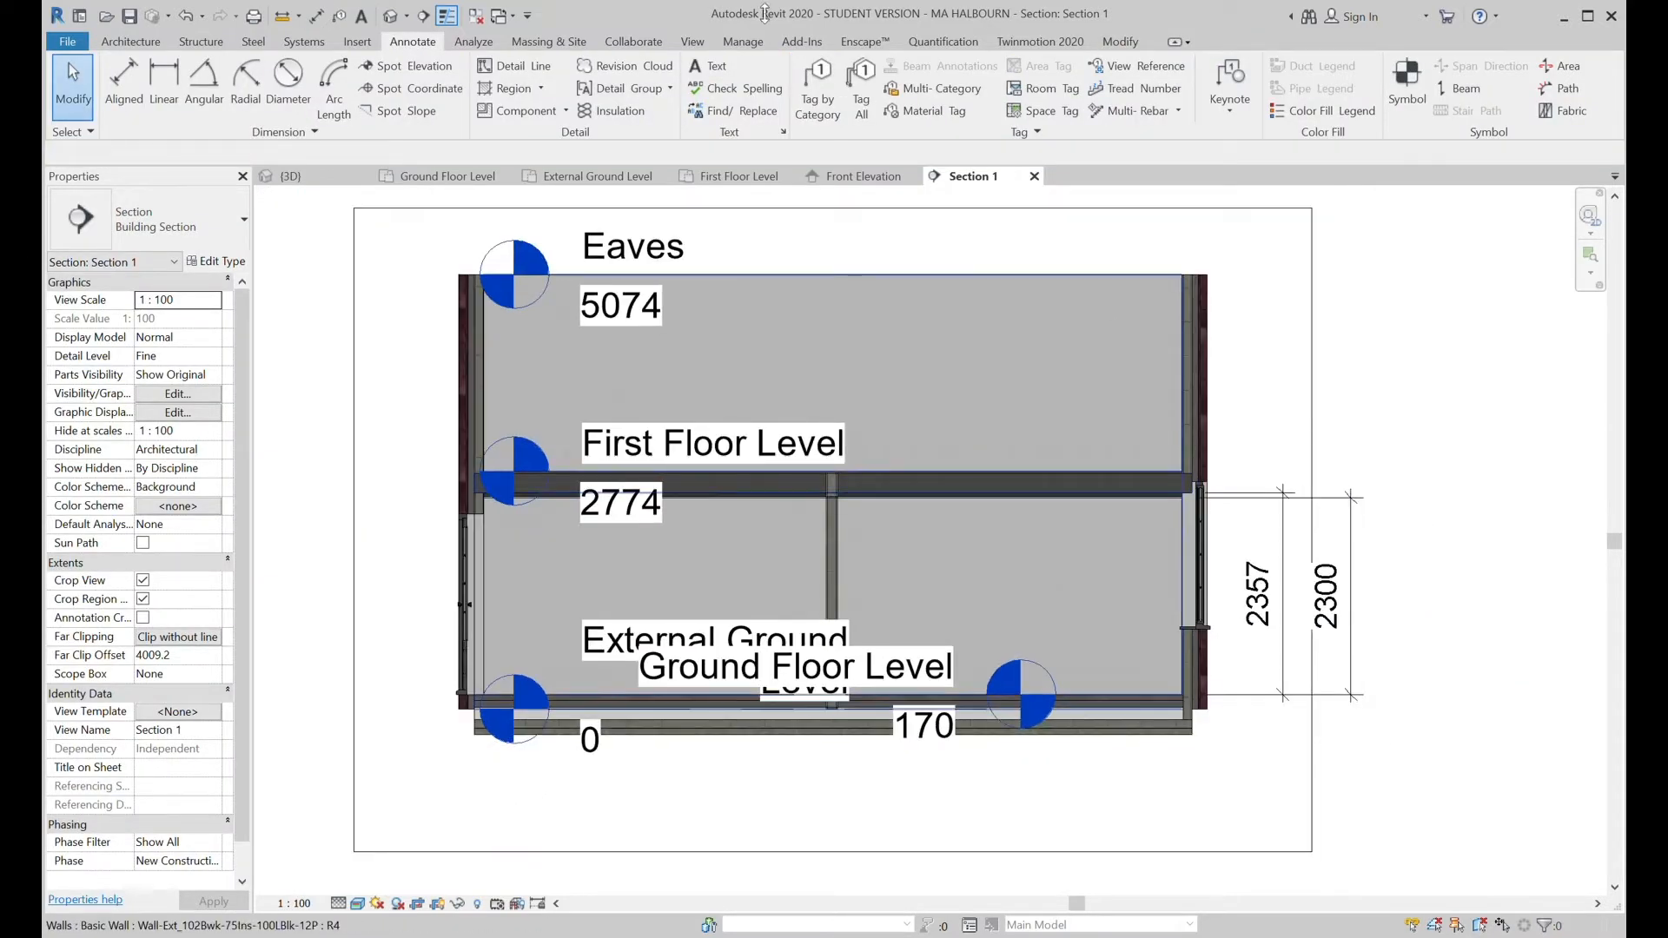
{"action": "left_click", "coordinate": [123, 80]}
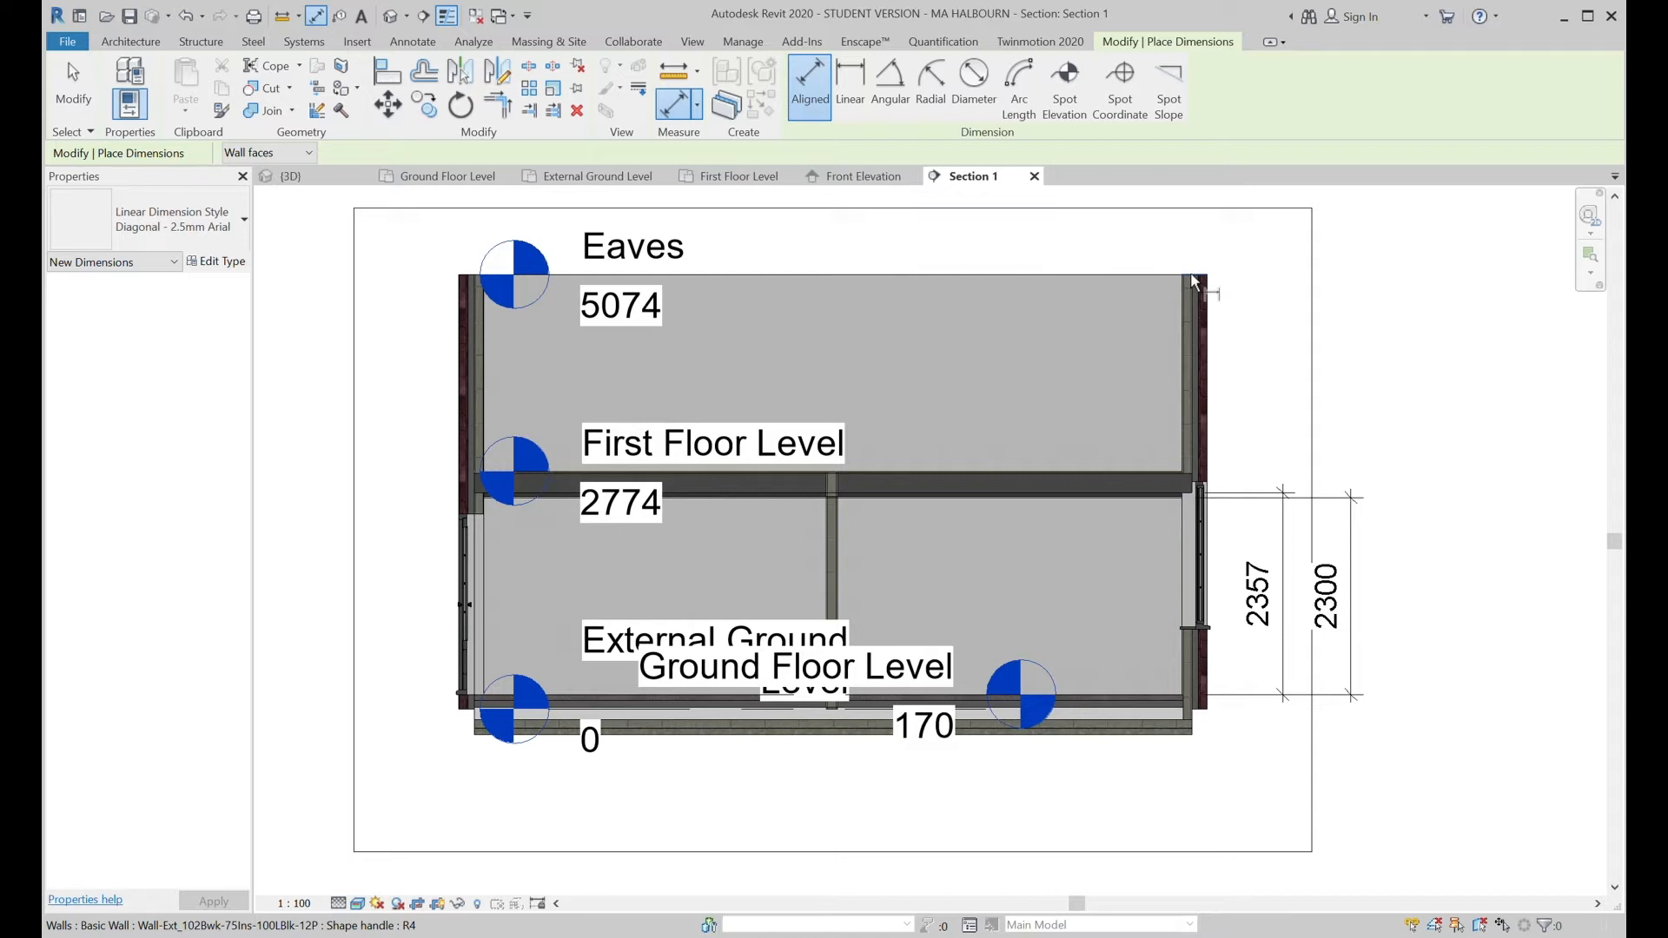
{"action": "left_click", "coordinate": [1138, 277]}
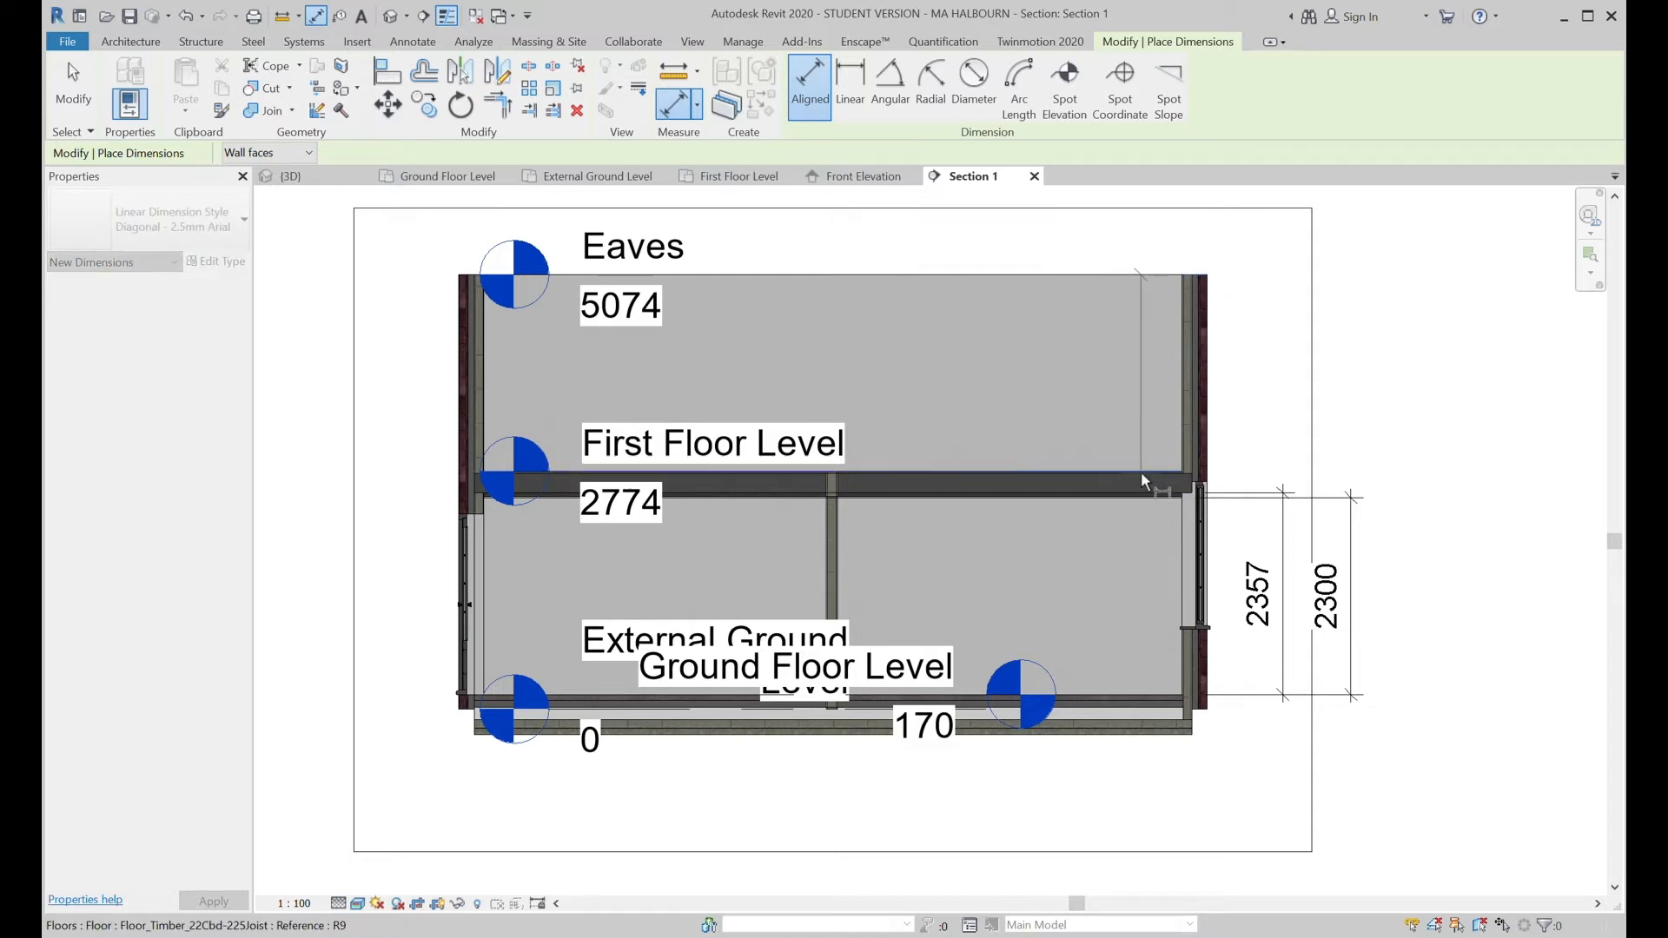
{"action": "scroll", "coordinate": [1140, 471], "scroll_direction": "up", "scroll_amount": 3}
{"action": "left_click", "coordinate": [1151, 467]}
{"action": "scroll", "coordinate": [1381, 443], "scroll_direction": "down", "scroll_amount": 5}
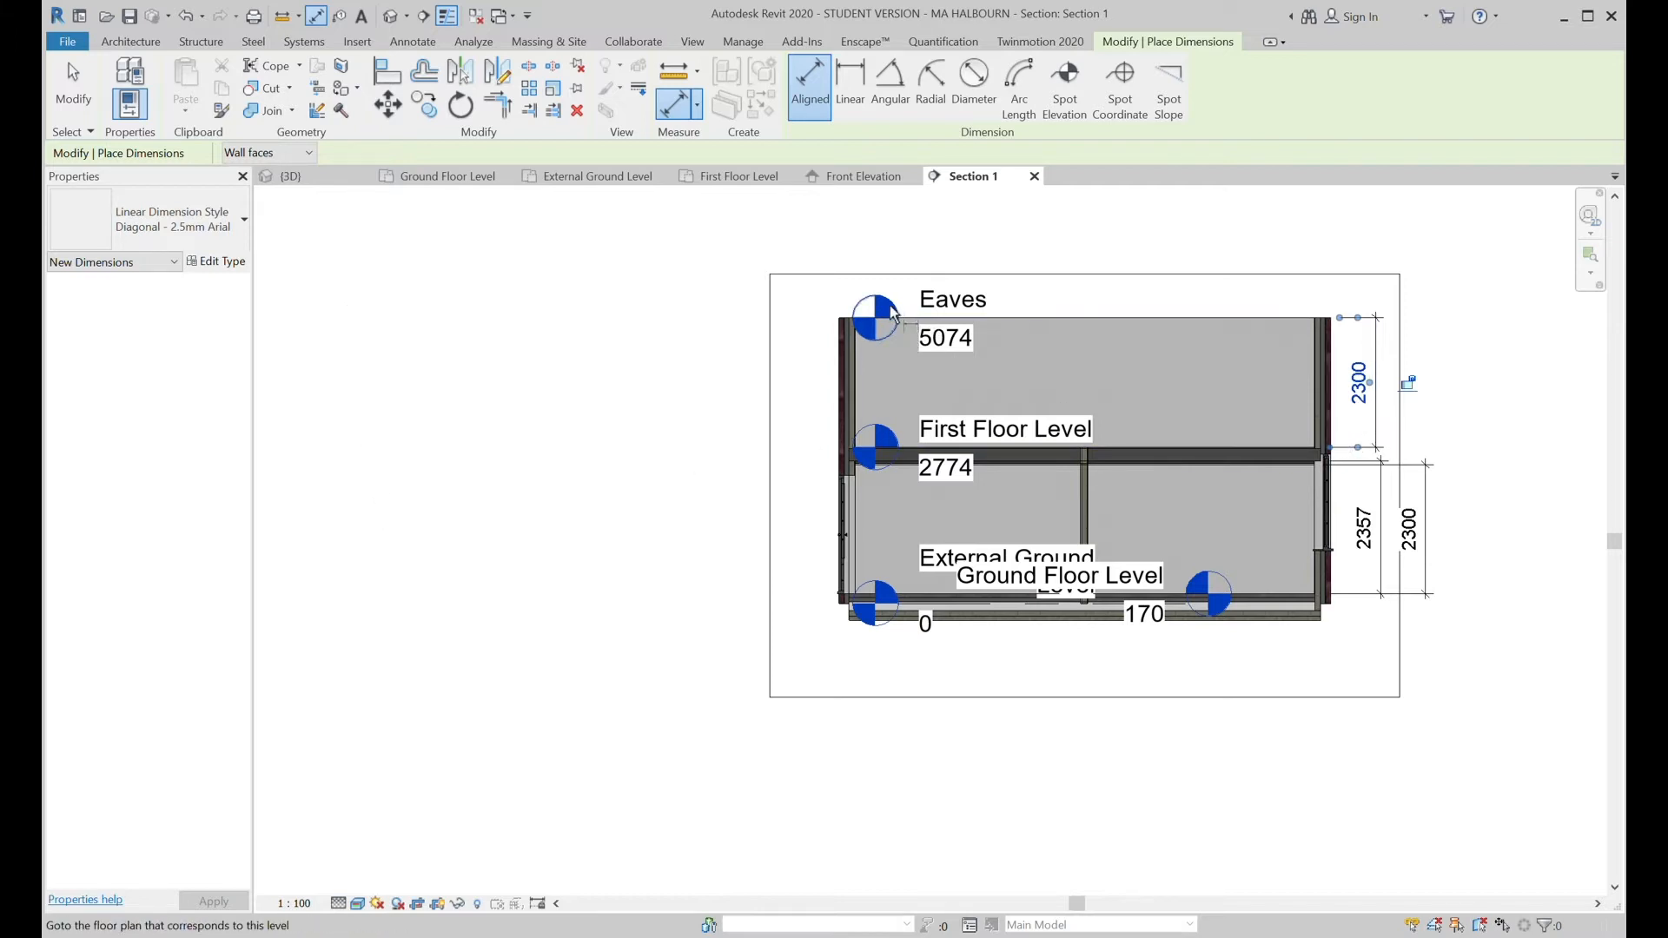
{"action": "key", "text": "Escape"}
{"action": "key", "text": "Escape"}
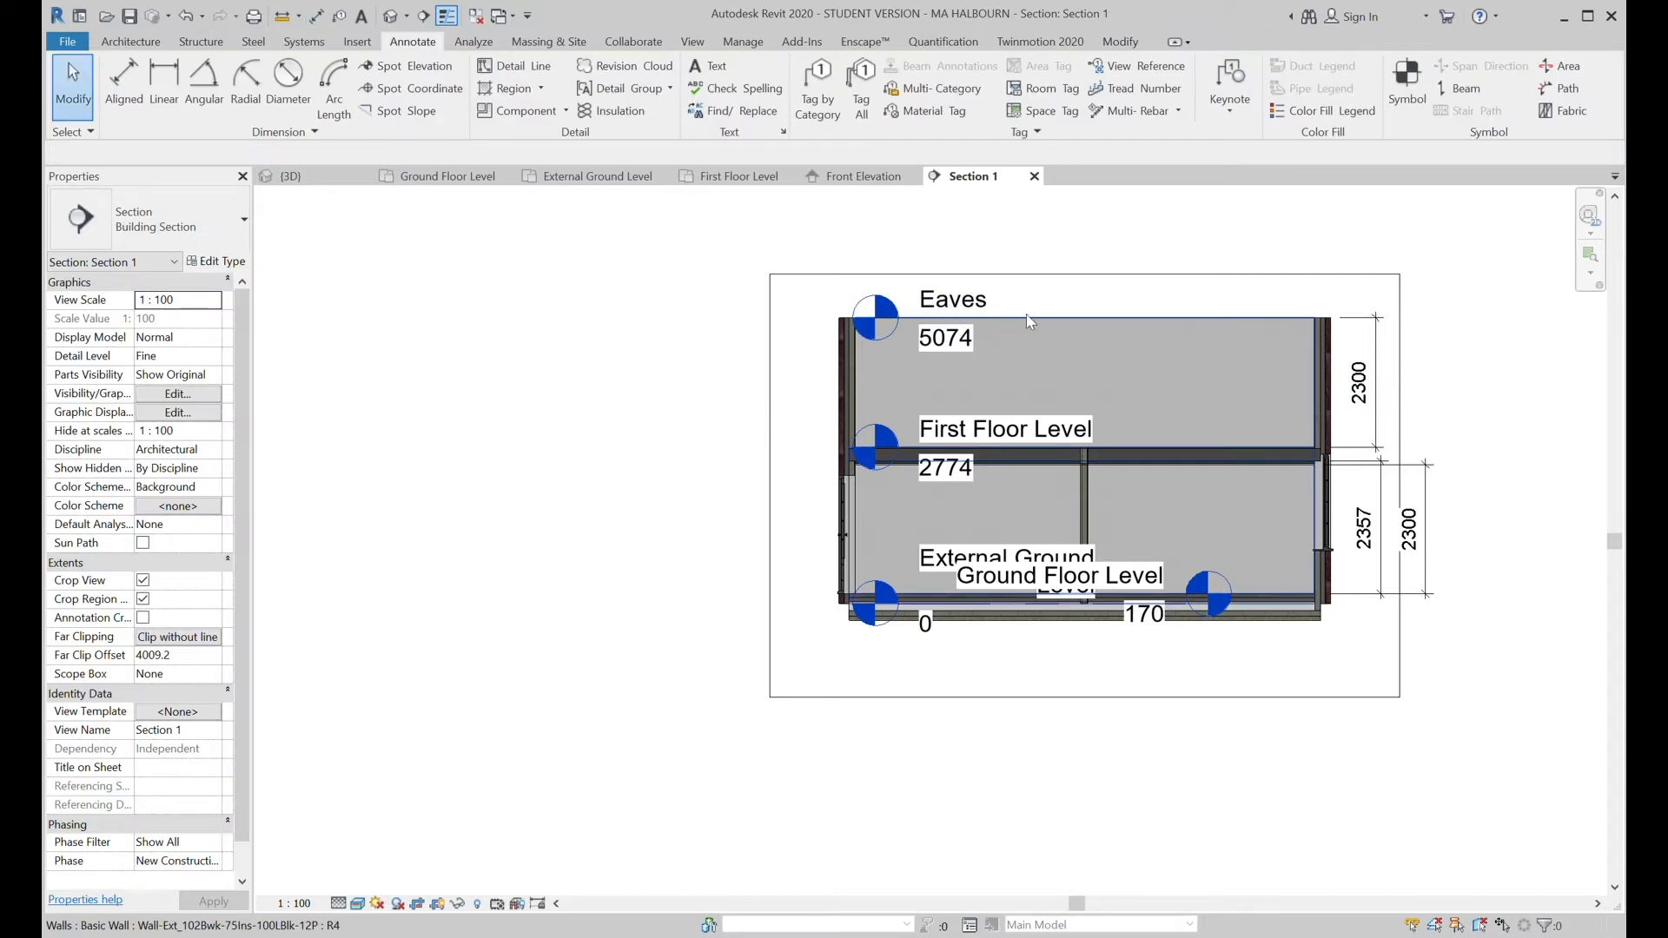
{"action": "left_click", "coordinate": [1028, 321]}
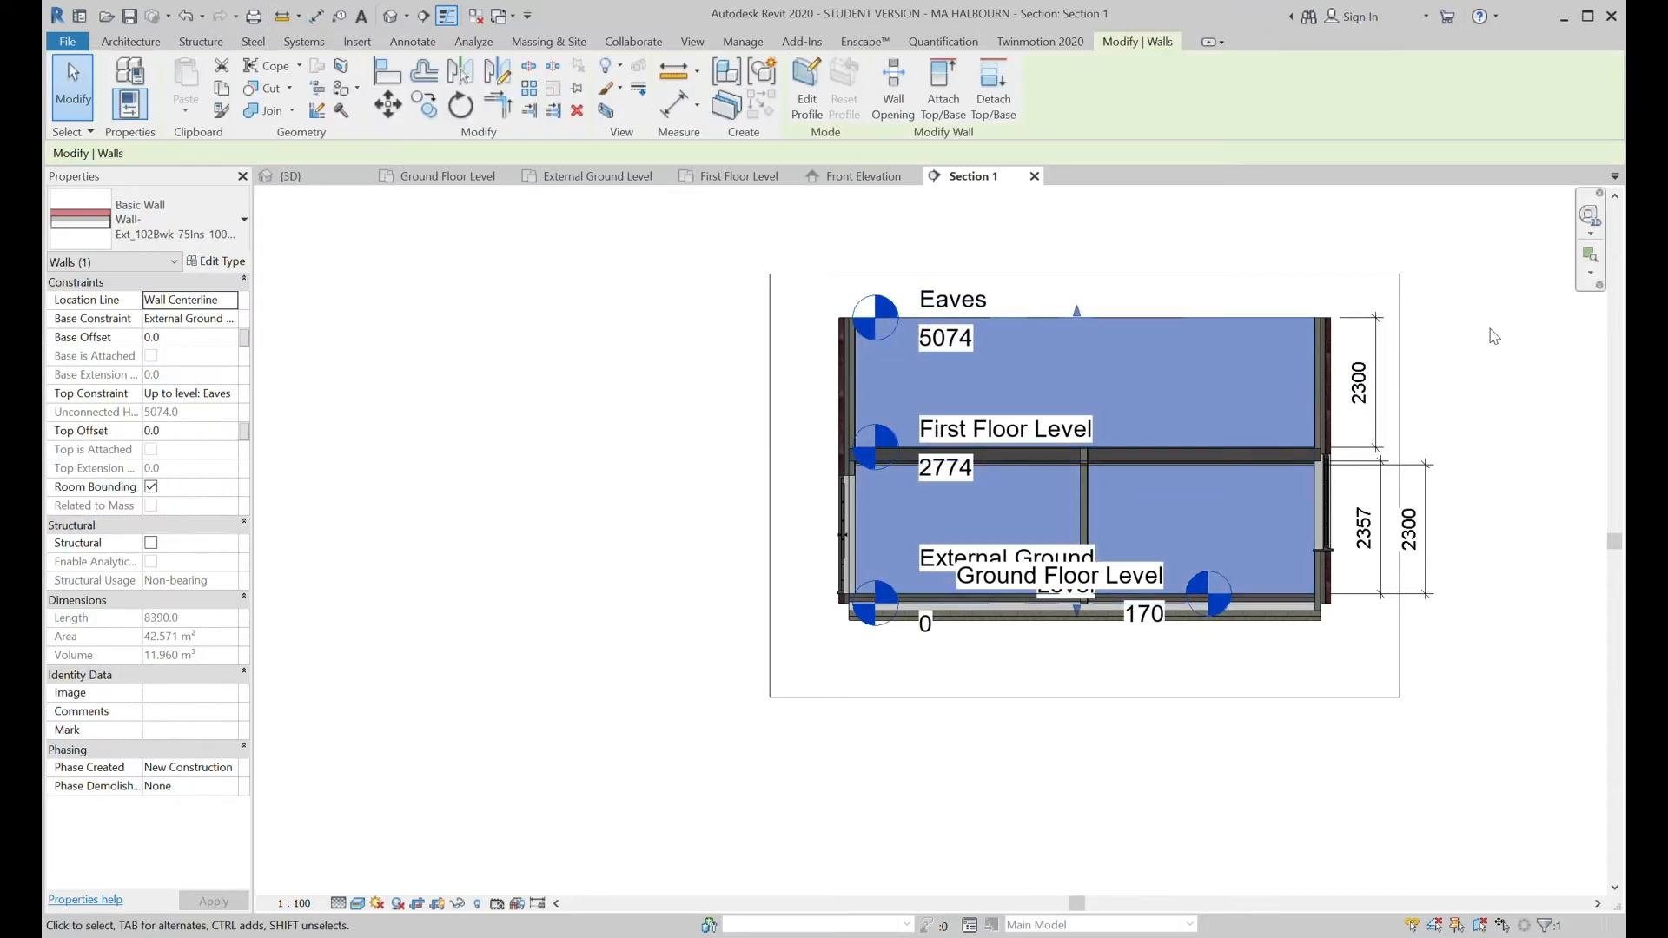
{"action": "left_click", "coordinate": [1434, 331]}
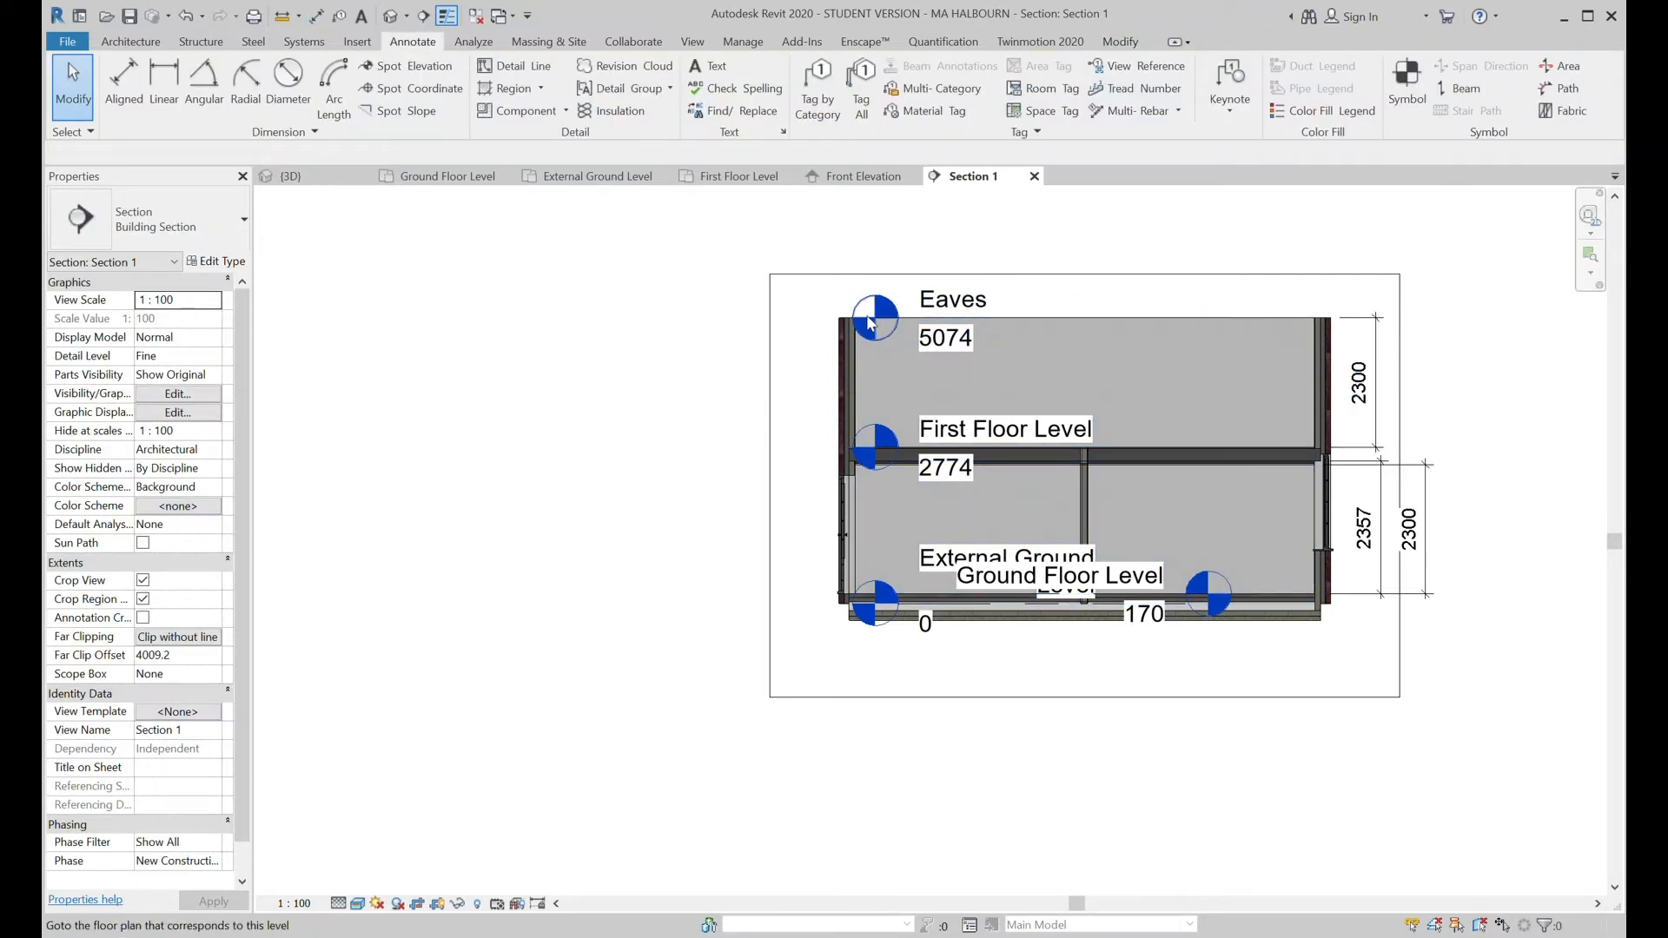
{"action": "scroll", "coordinate": [873, 329], "scroll_direction": "up", "scroll_amount": 5}
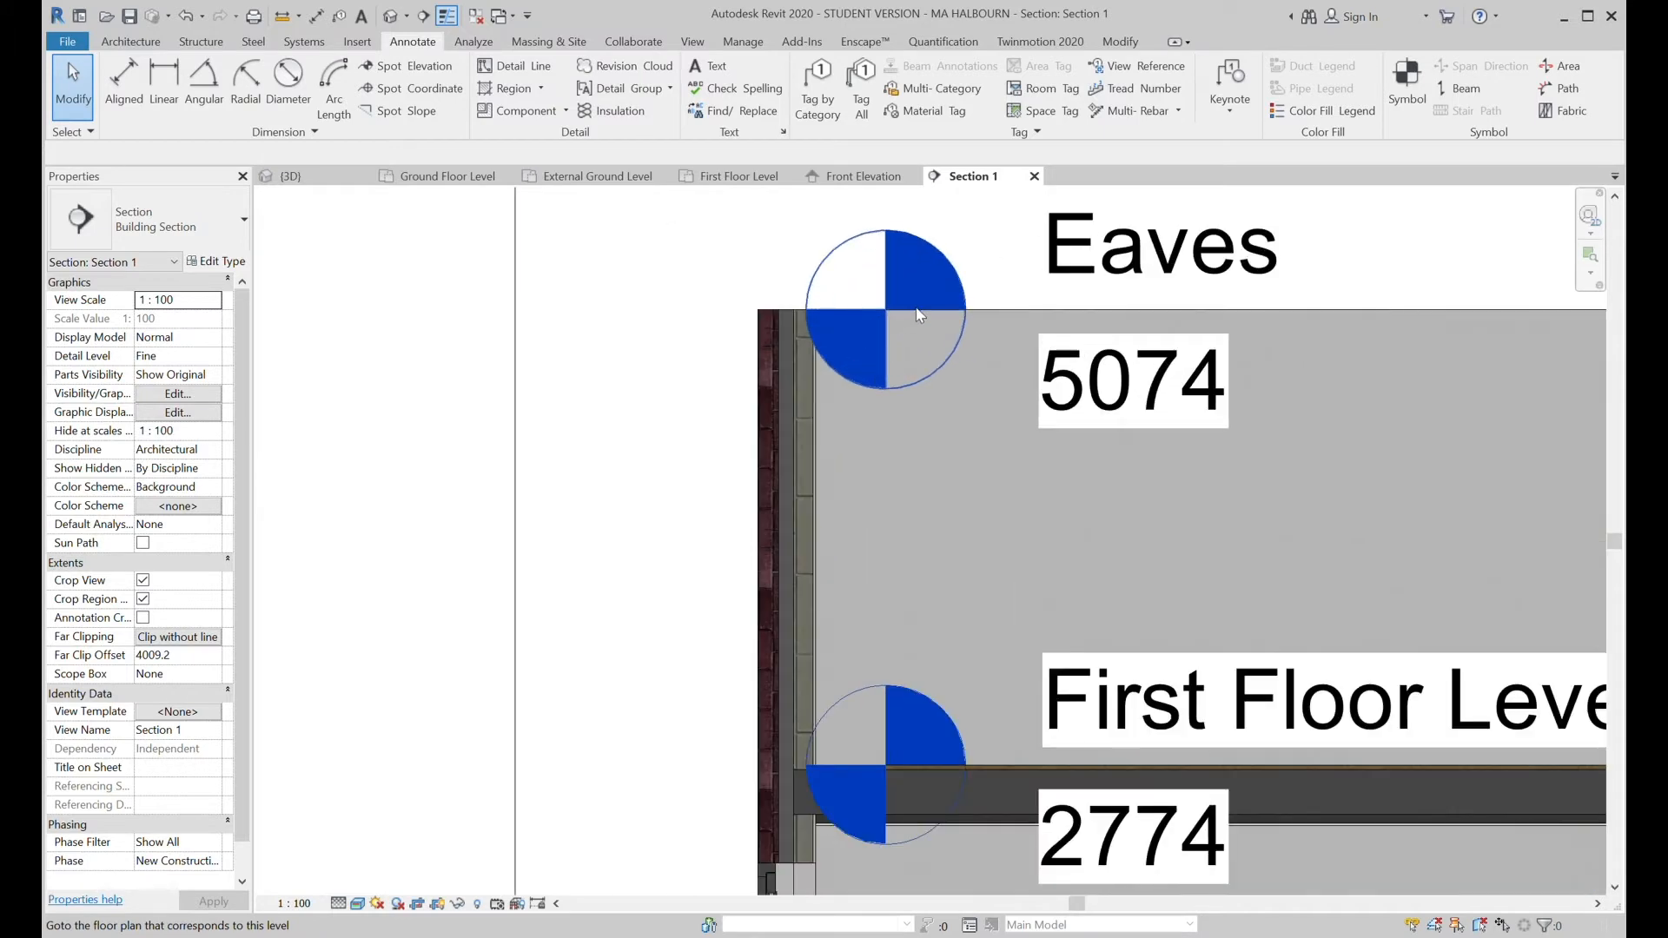
{"action": "left_click", "coordinate": [1023, 314]}
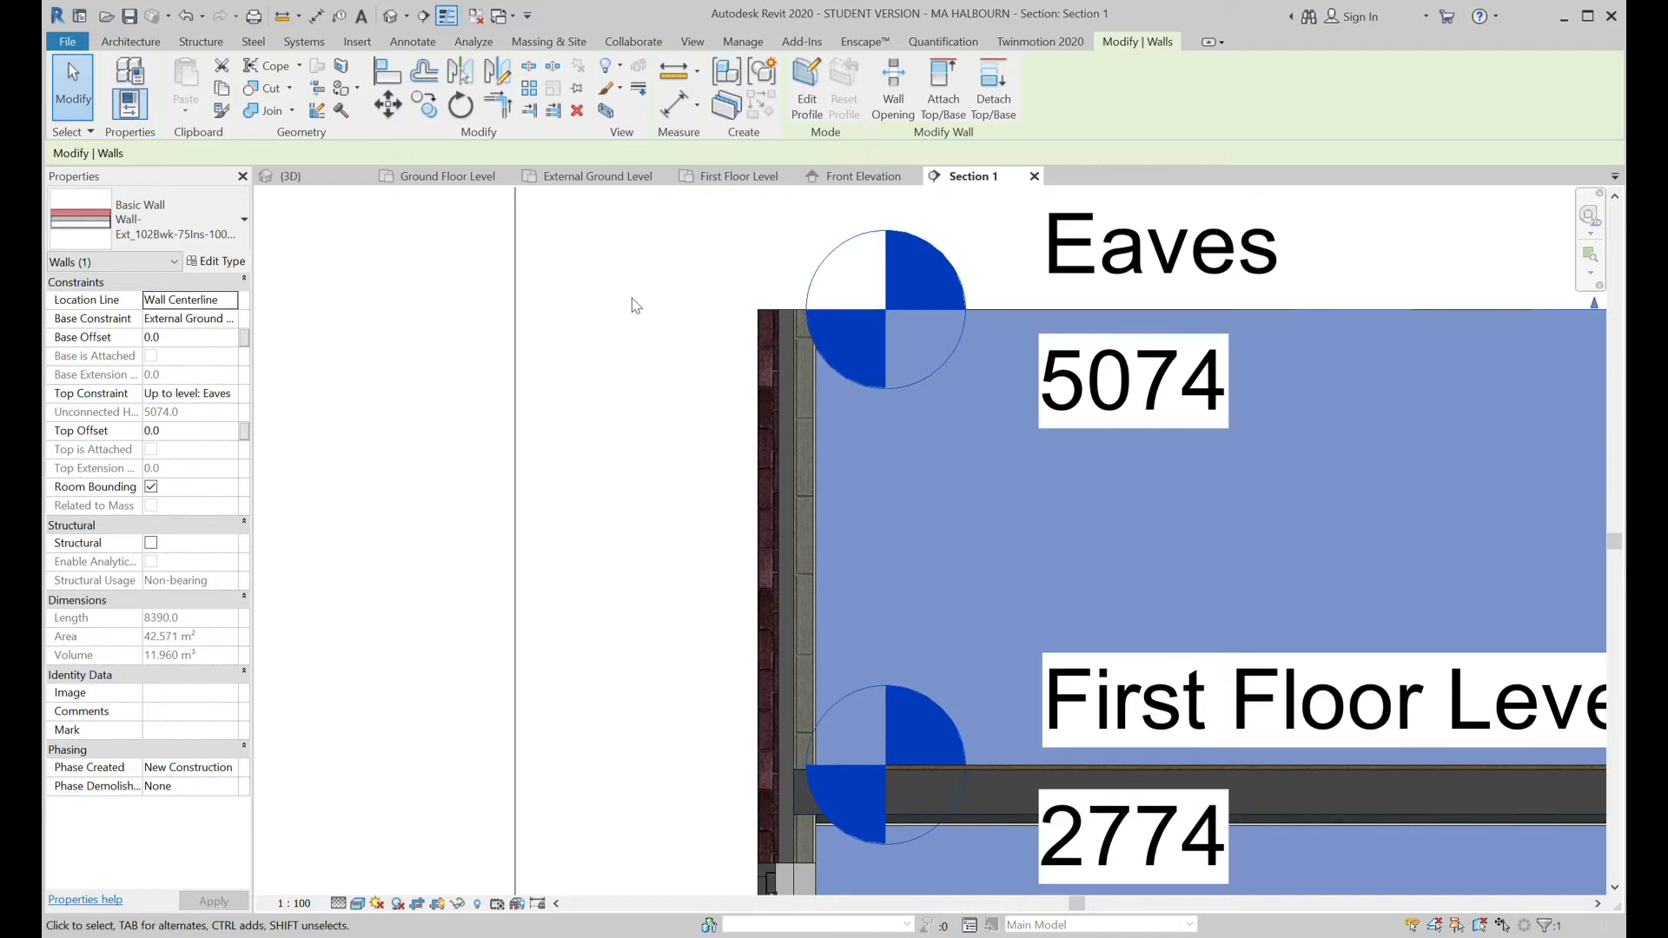
{"action": "key", "text": "Escape"}
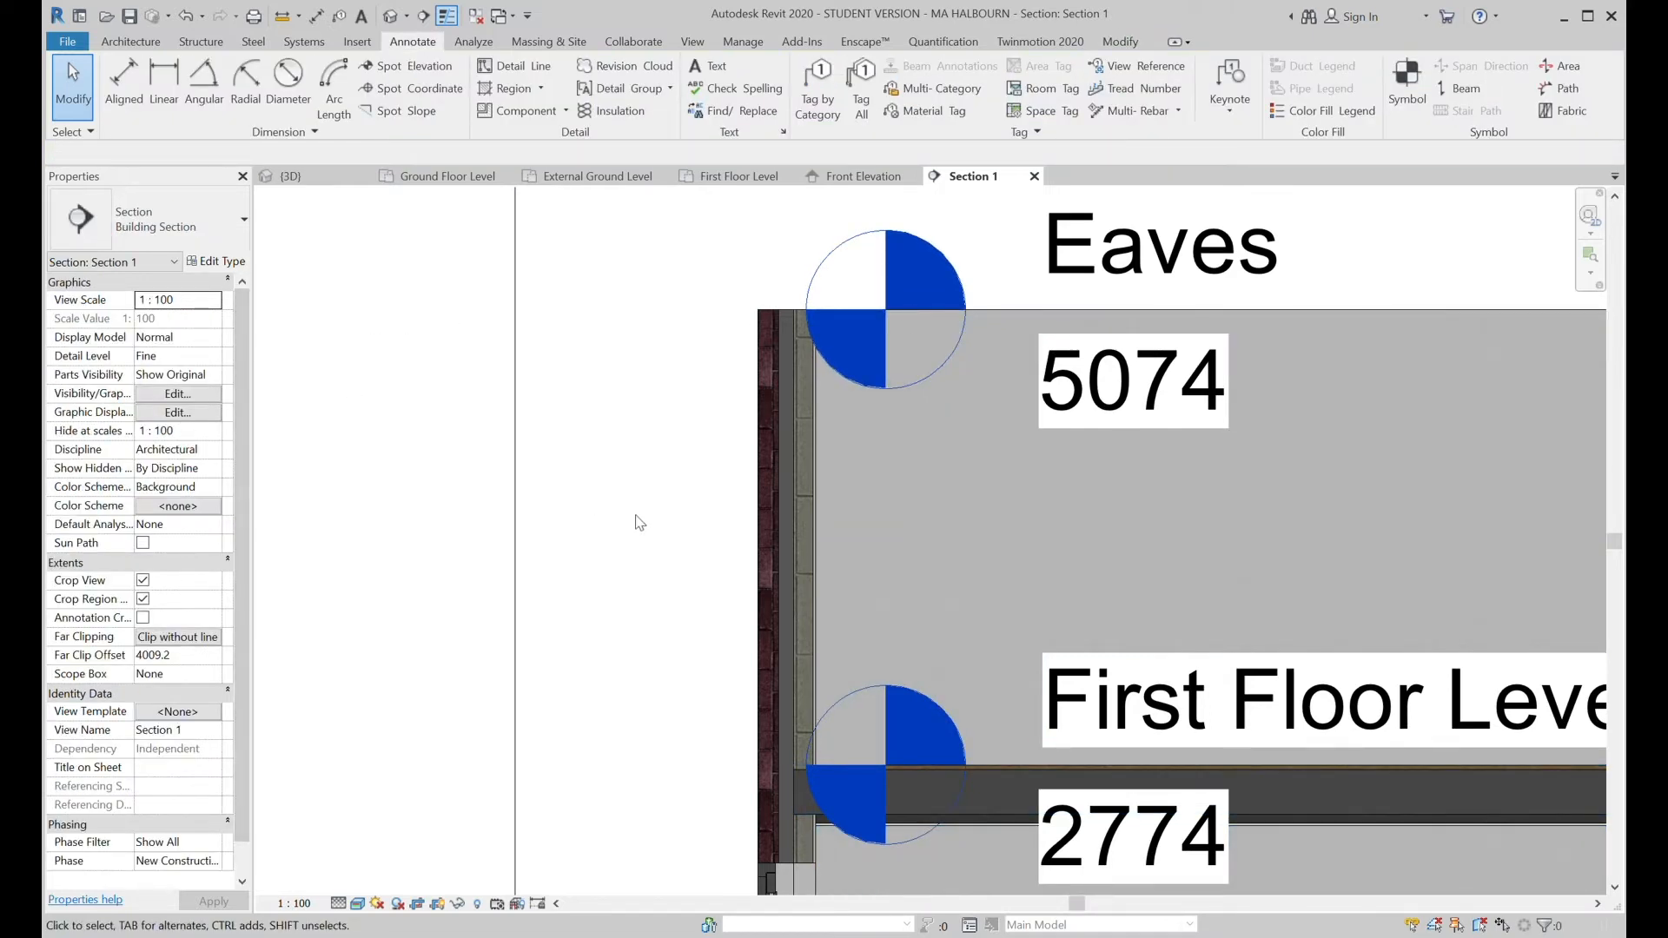
Open the Side Elevation 2 view and examine the Eaves level line along the top of the external wall.
{"action": "scroll", "coordinate": [637, 518], "scroll_direction": "down", "scroll_amount": 4}
{"action": "double_click", "coordinate": [367, 497]}
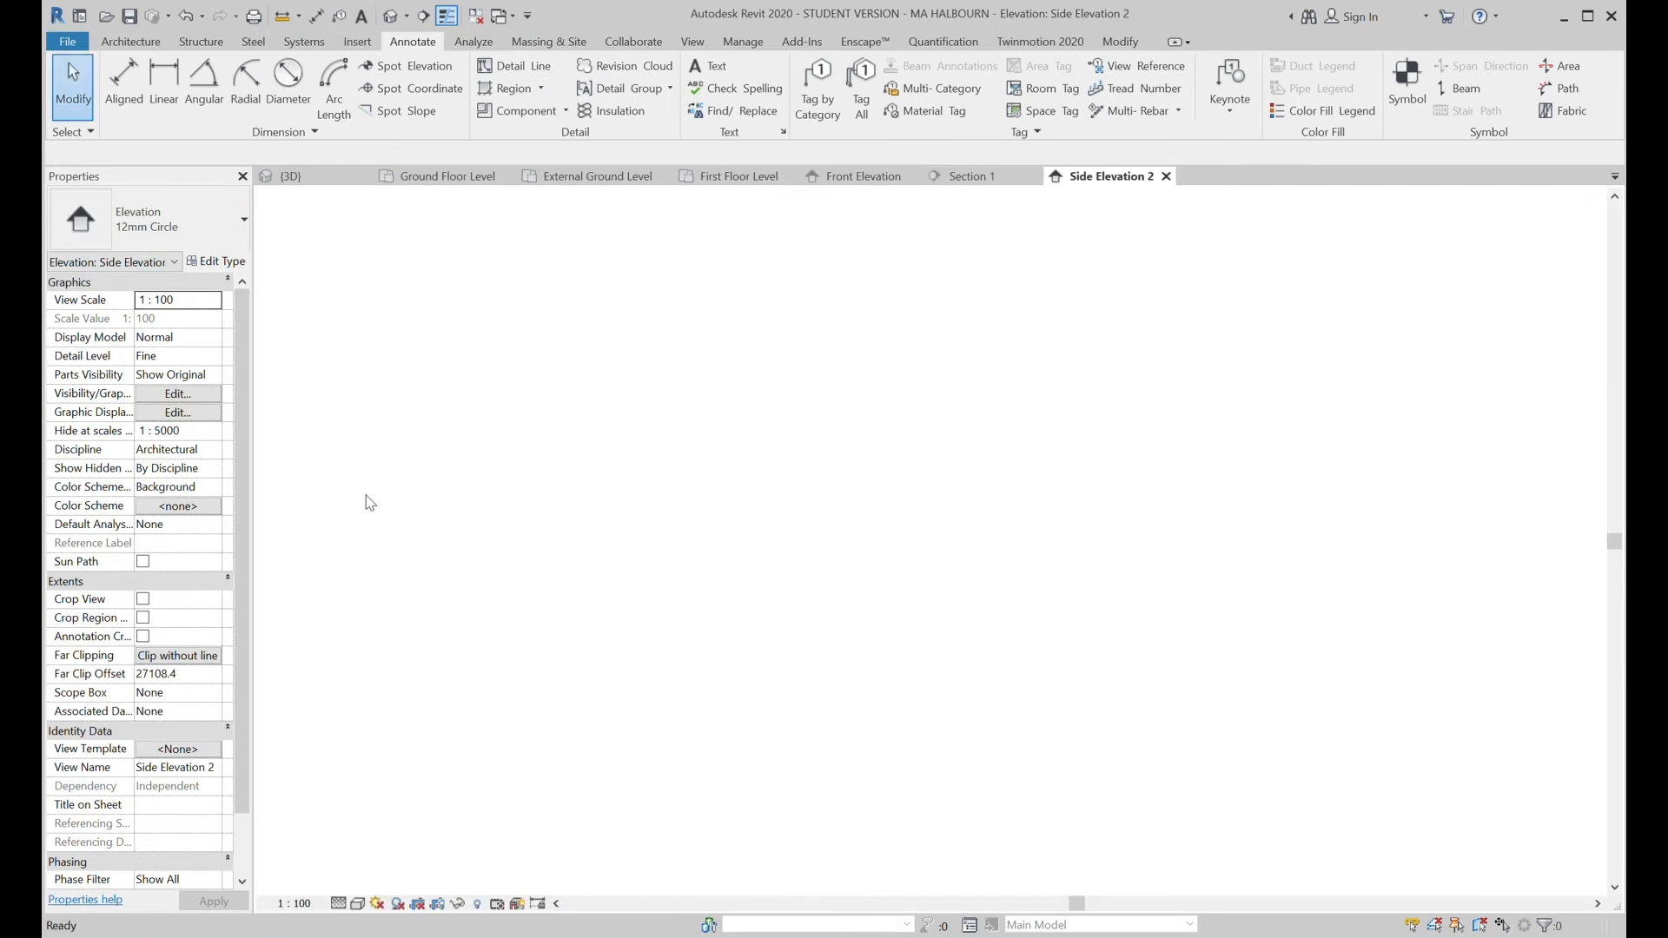
{"action": "scroll", "coordinate": [725, 323], "scroll_direction": "down", "scroll_amount": 2}
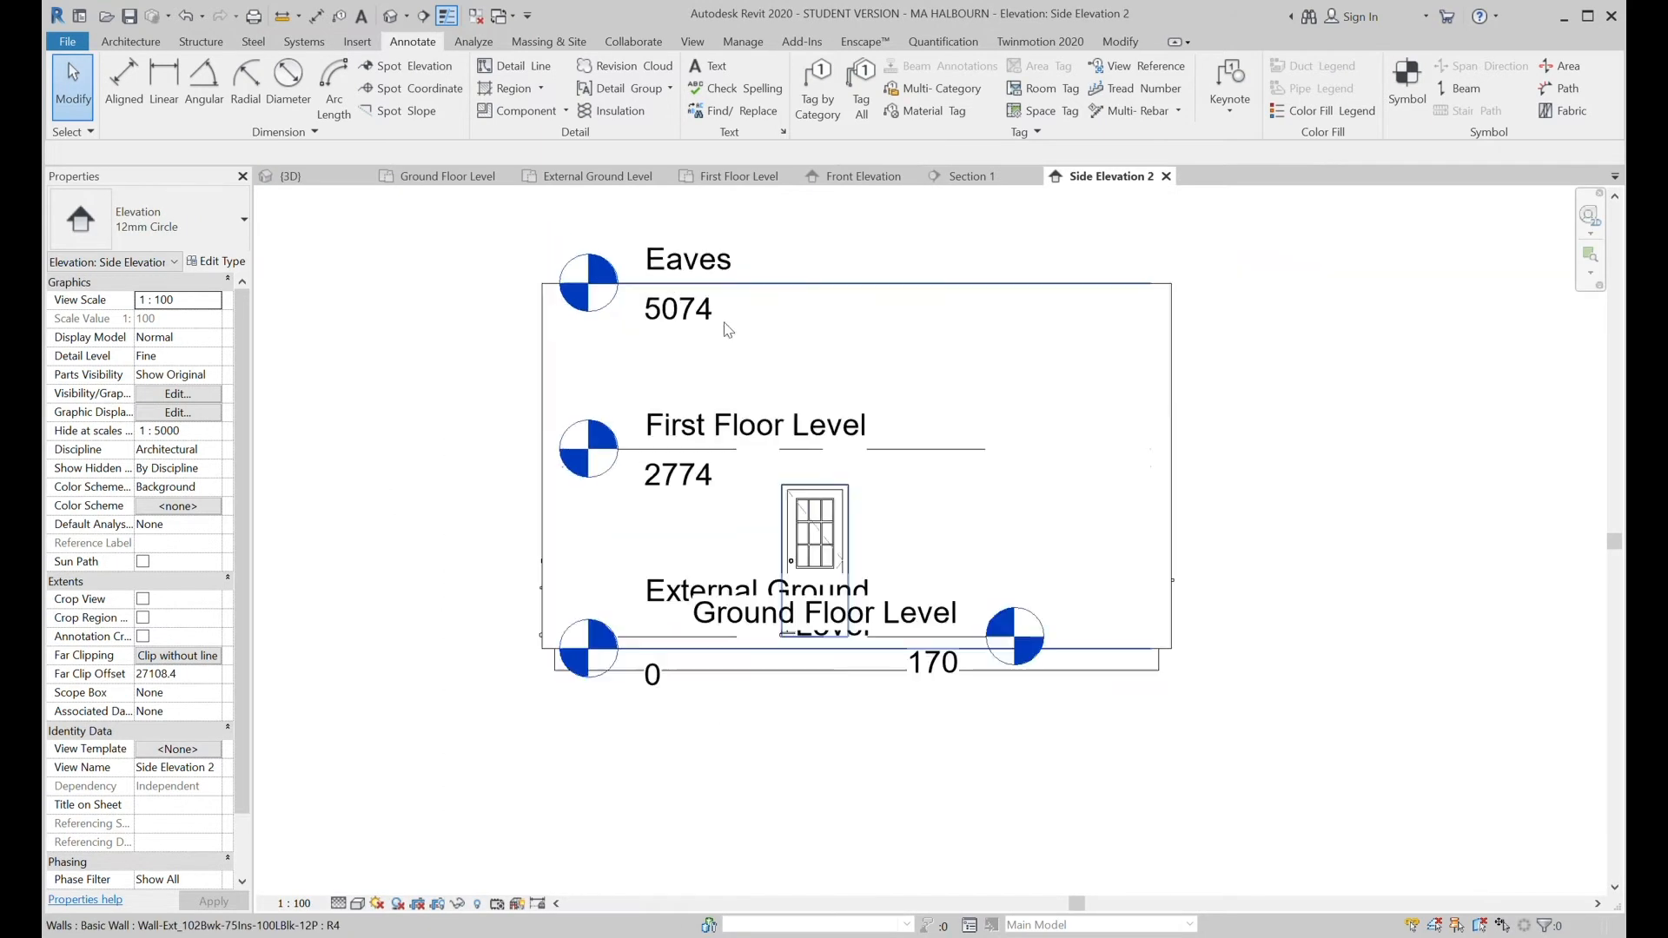
{"action": "left_click", "coordinate": [1143, 287]}
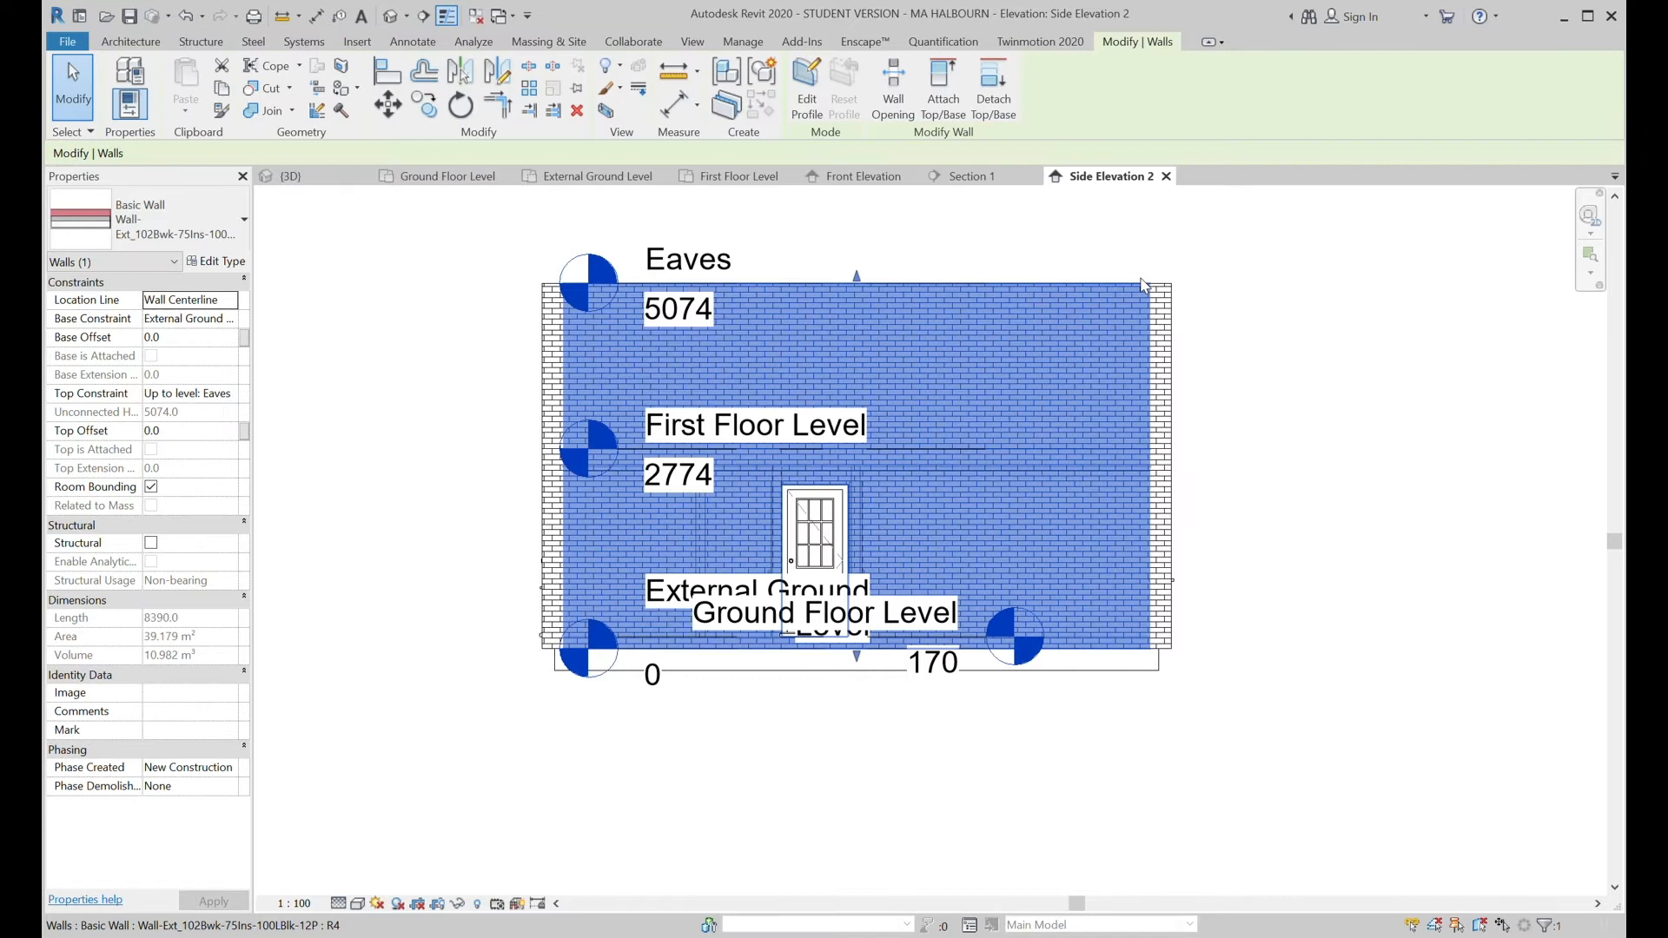
{"action": "left_click", "coordinate": [1180, 287]}
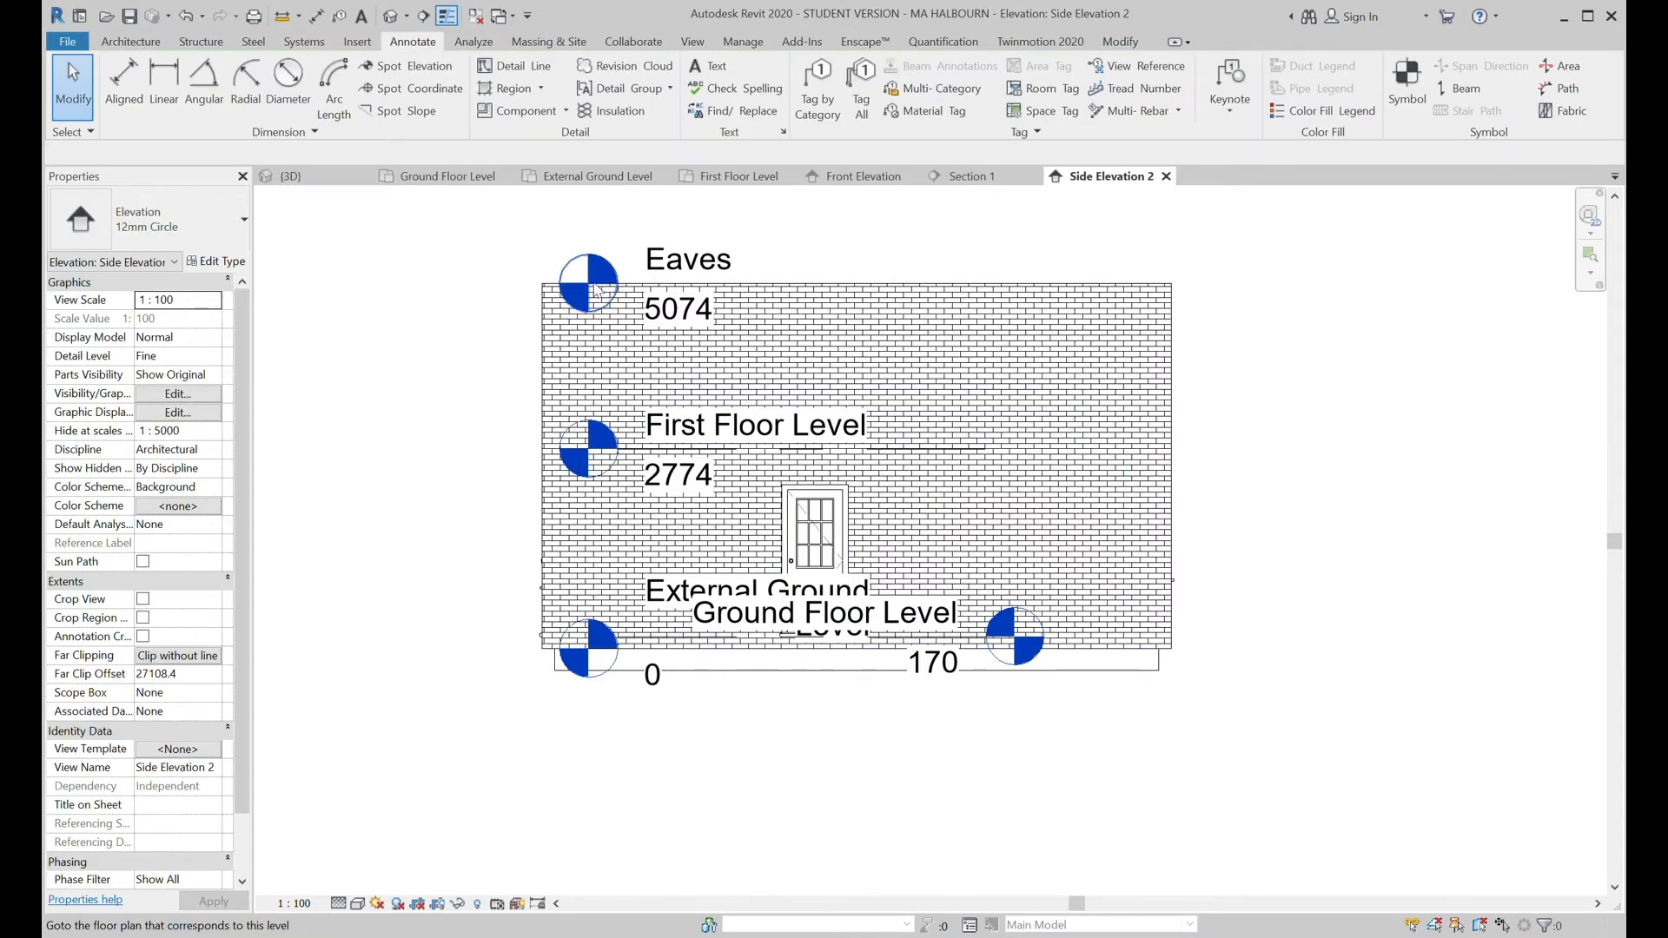
{"action": "scroll", "coordinate": [596, 292], "scroll_direction": "up", "scroll_amount": 8}
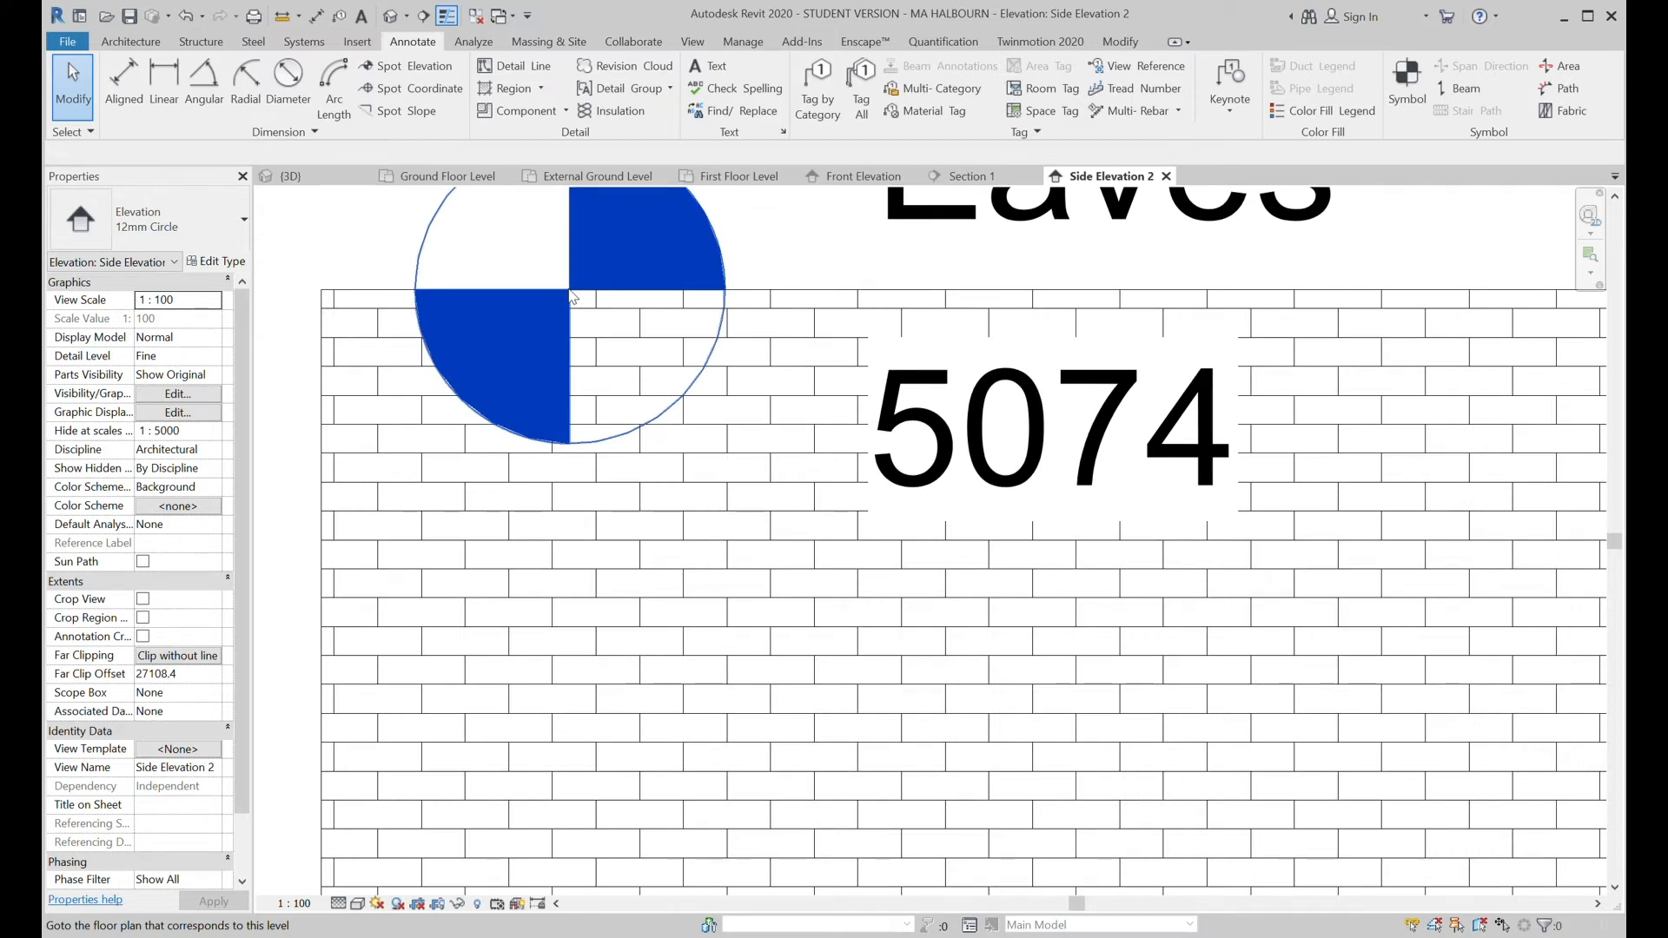
{"action": "scroll", "coordinate": [574, 297], "scroll_direction": "down", "scroll_amount": 8}
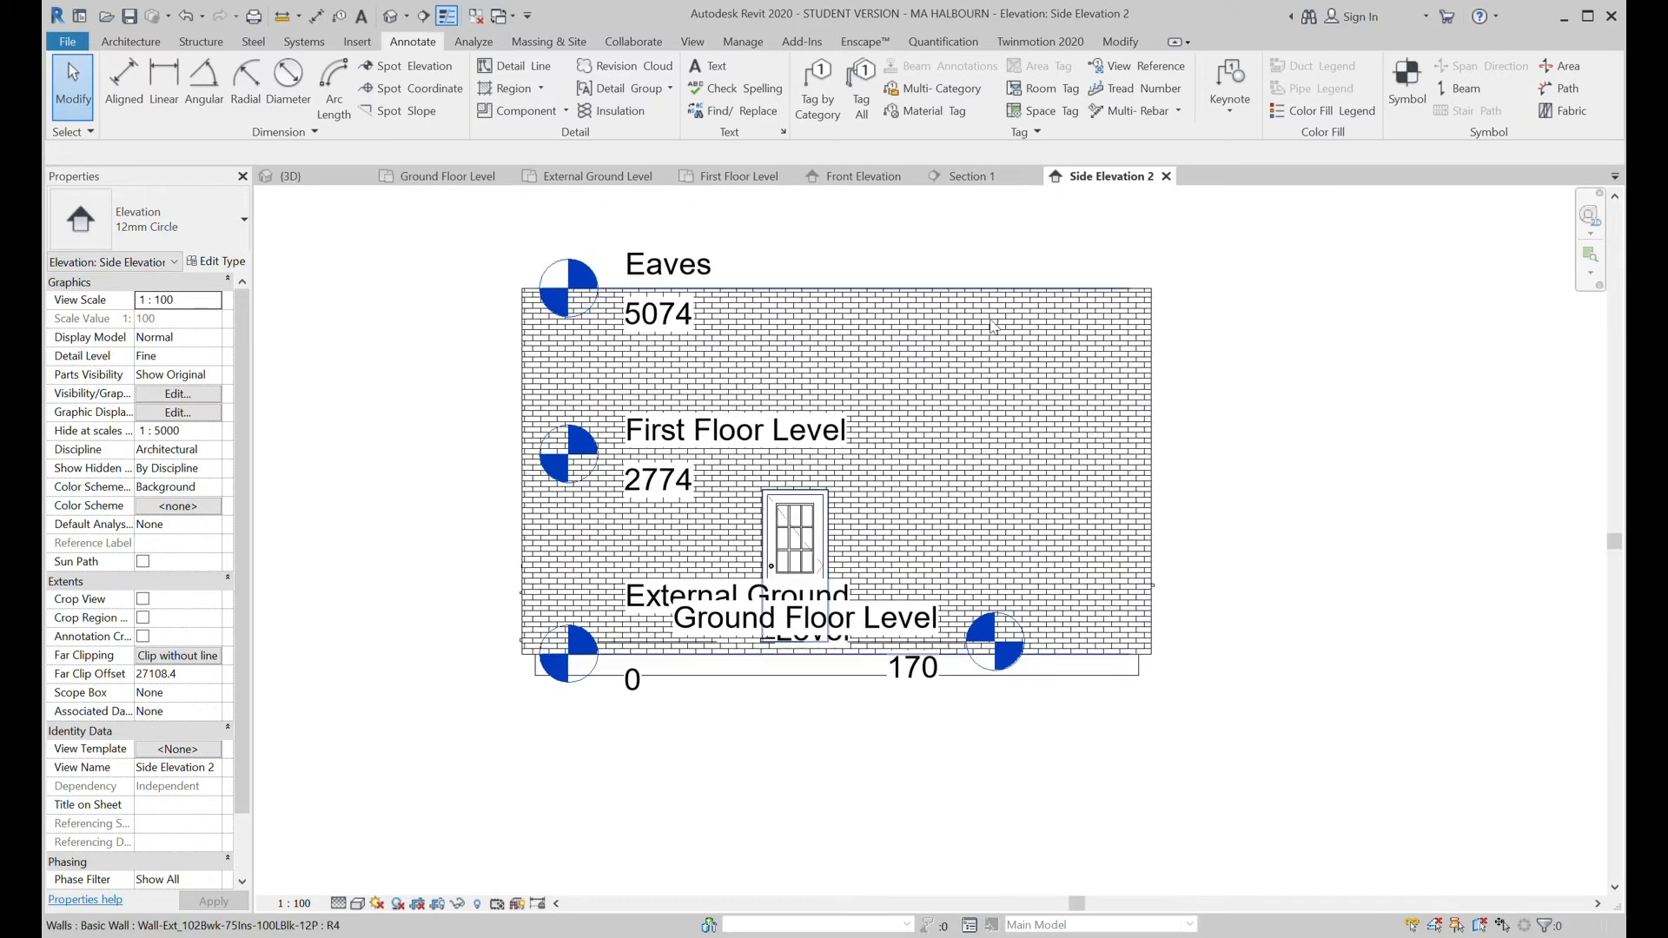
Temporarily hide the near and far external walls that cover the Eaves level line in Side Elevation 2.
{"action": "left_click", "coordinate": [1010, 344]}
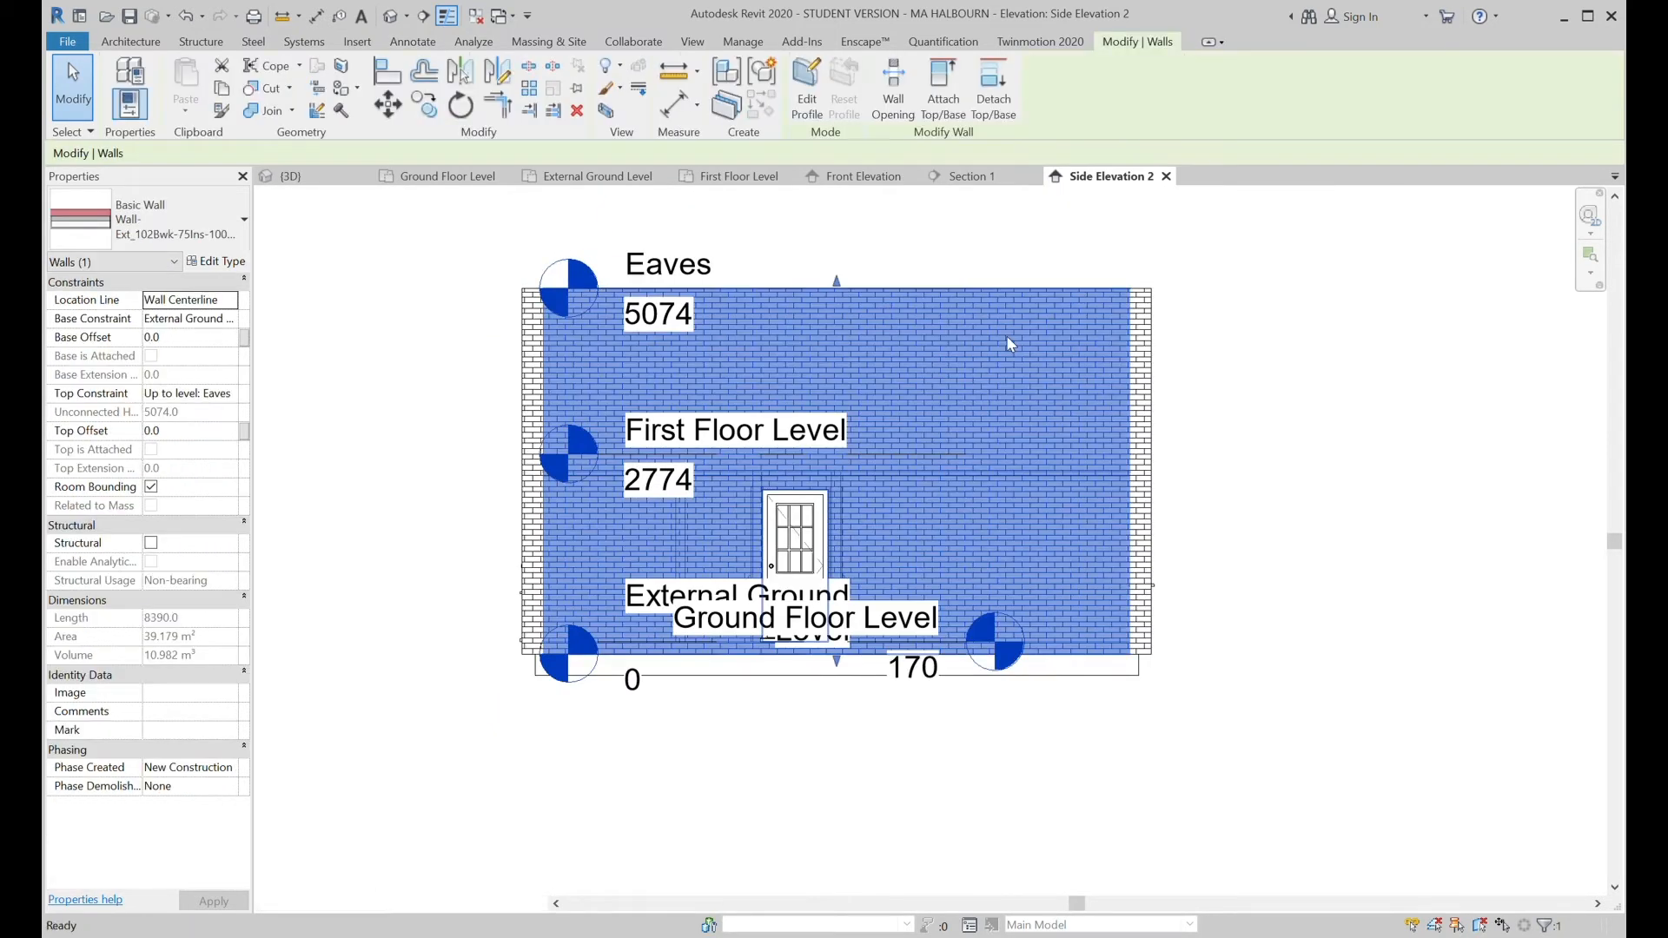
{"action": "key", "text": "h"}
{"action": "key", "text": "h"}
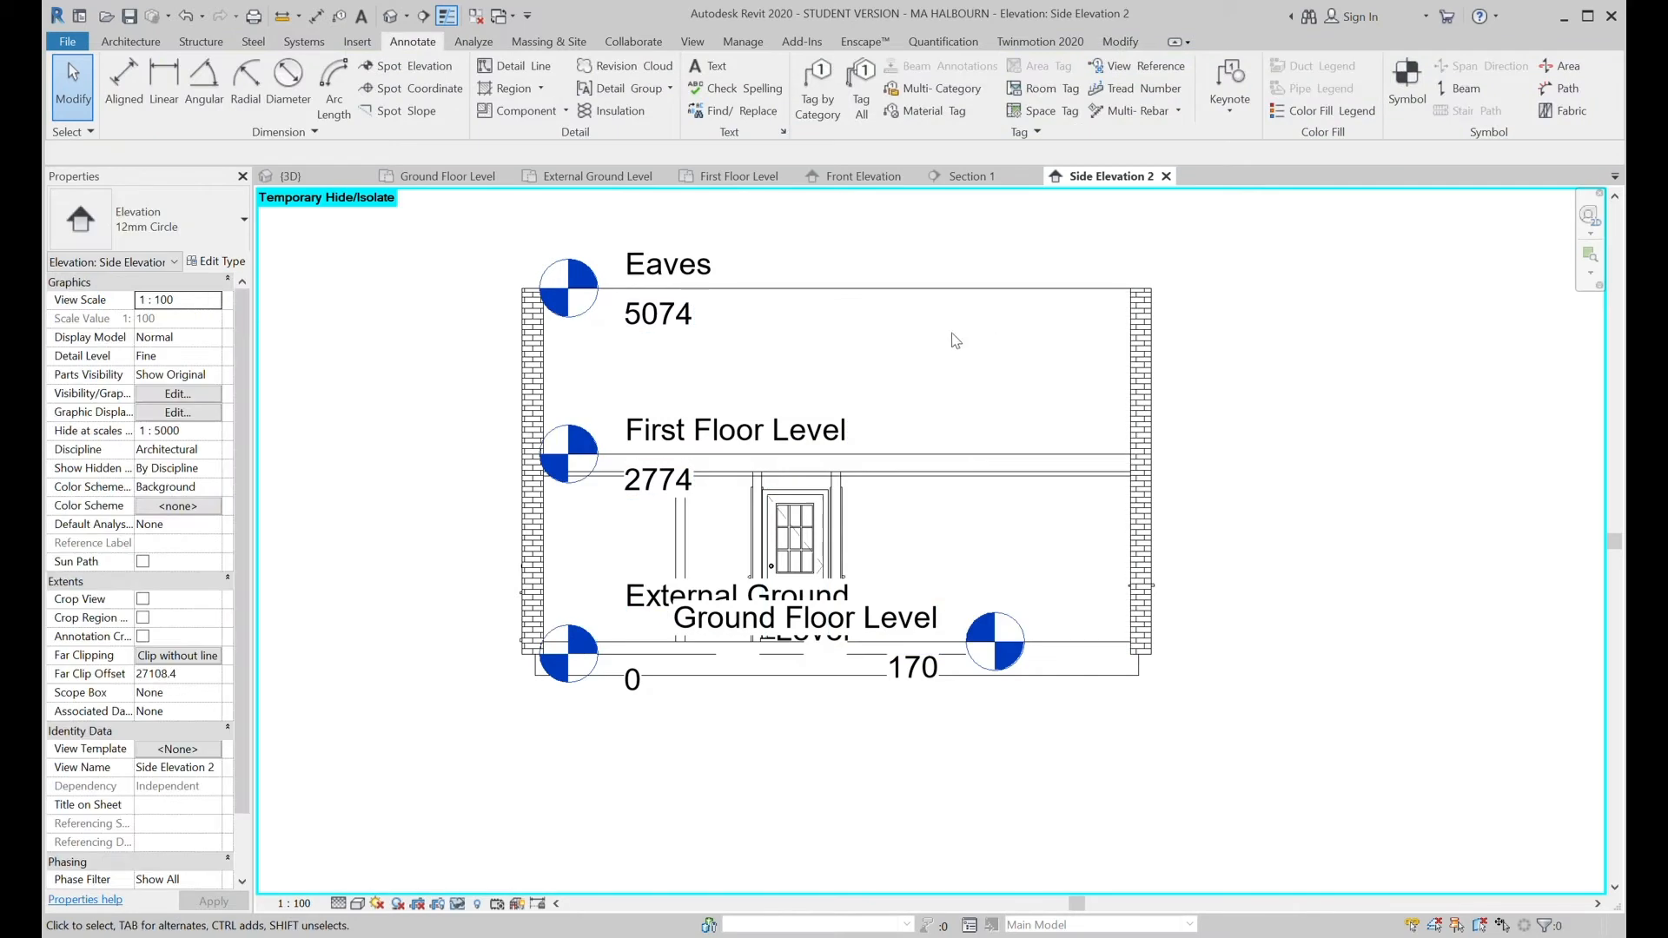
{"action": "left_click", "coordinate": [824, 293]}
{"action": "key", "text": "h"}
{"action": "key", "text": "h"}
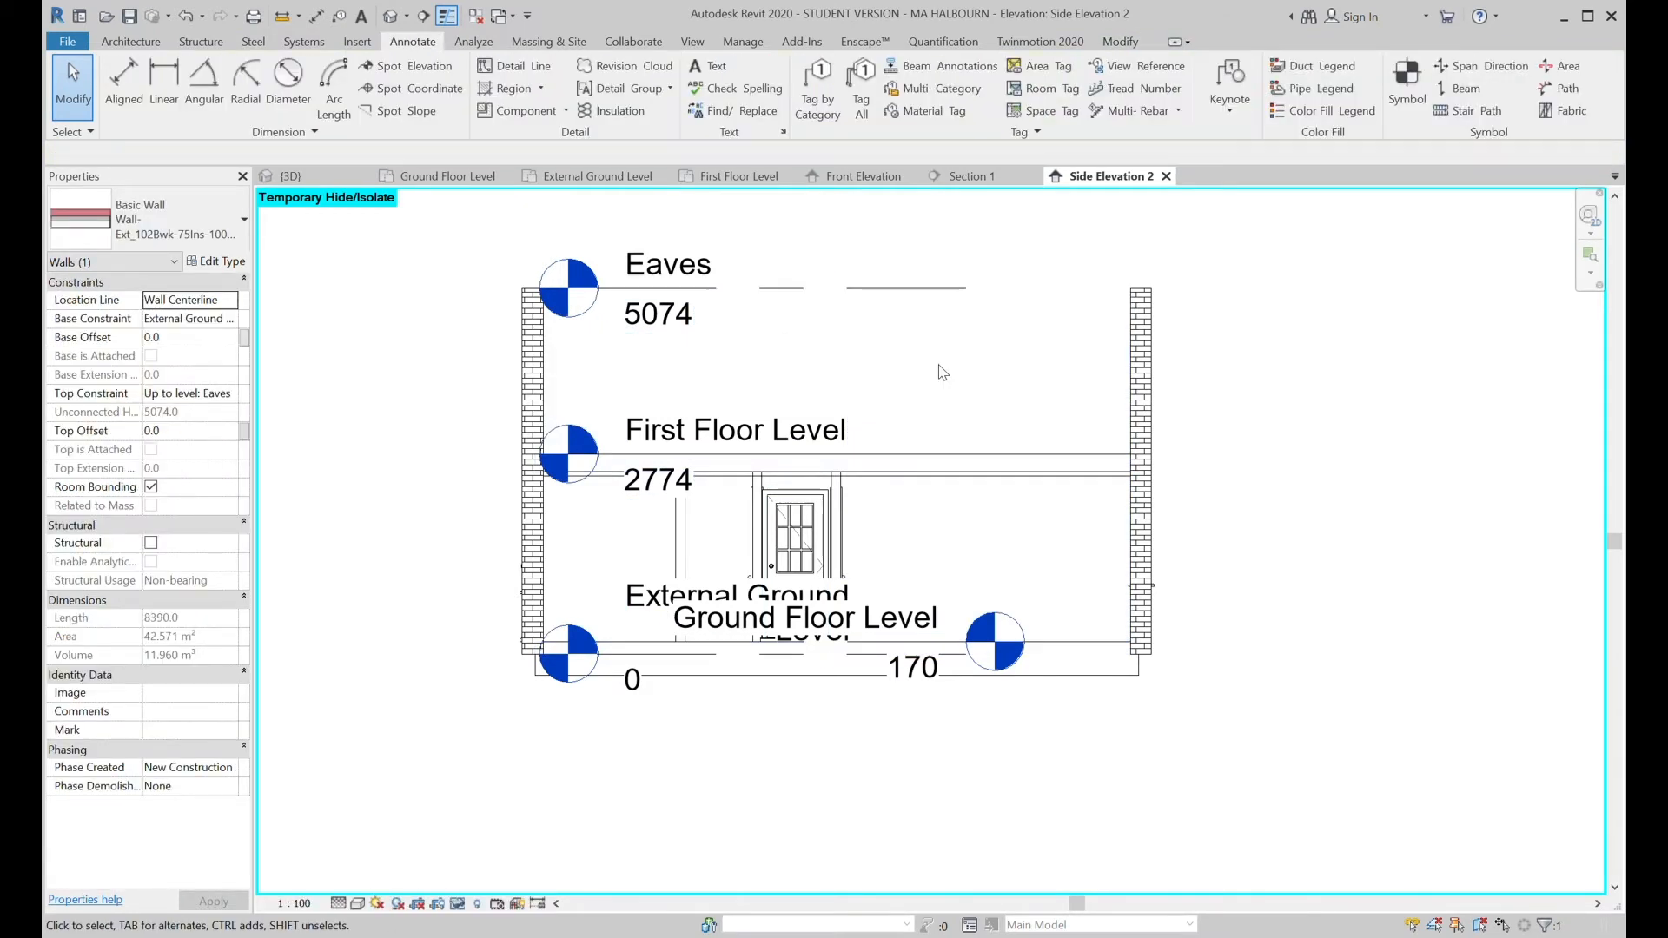
Extend the Eaves level's free end, together with the levels aligned to it, well beyond the external wall opposite the Eaves level head.
{"action": "left_click", "coordinate": [917, 290]}
{"action": "left_click_drag", "start_coordinate": [967, 289], "coordinate": [1454, 304]}
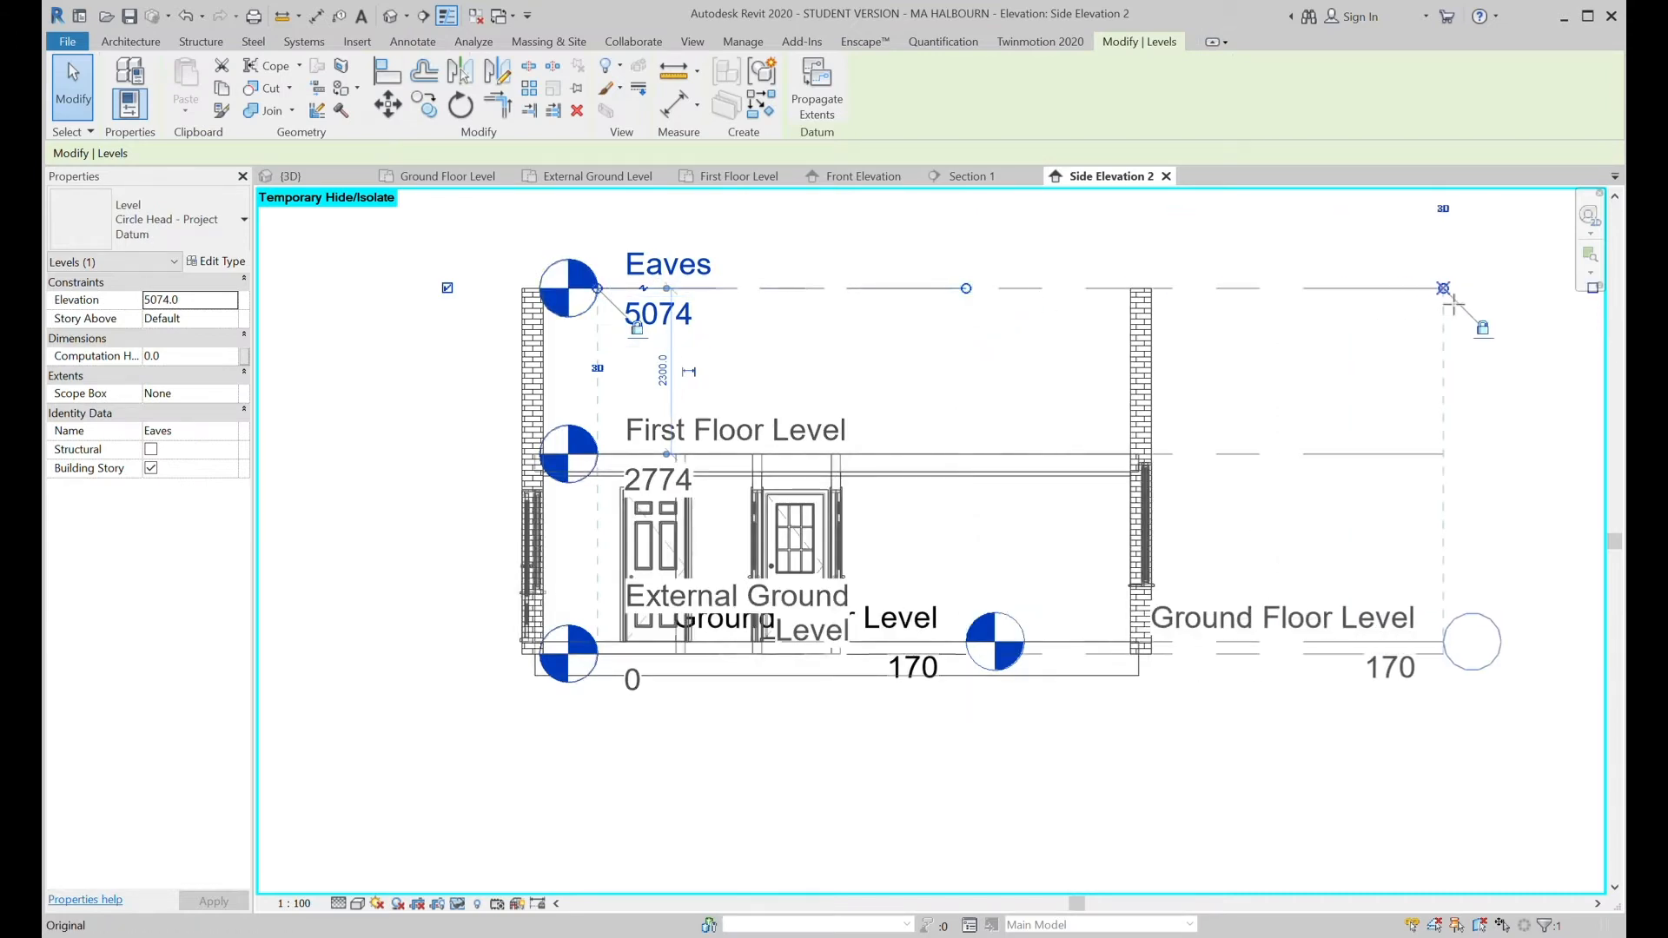
{"action": "left_click", "coordinate": [1337, 747]}
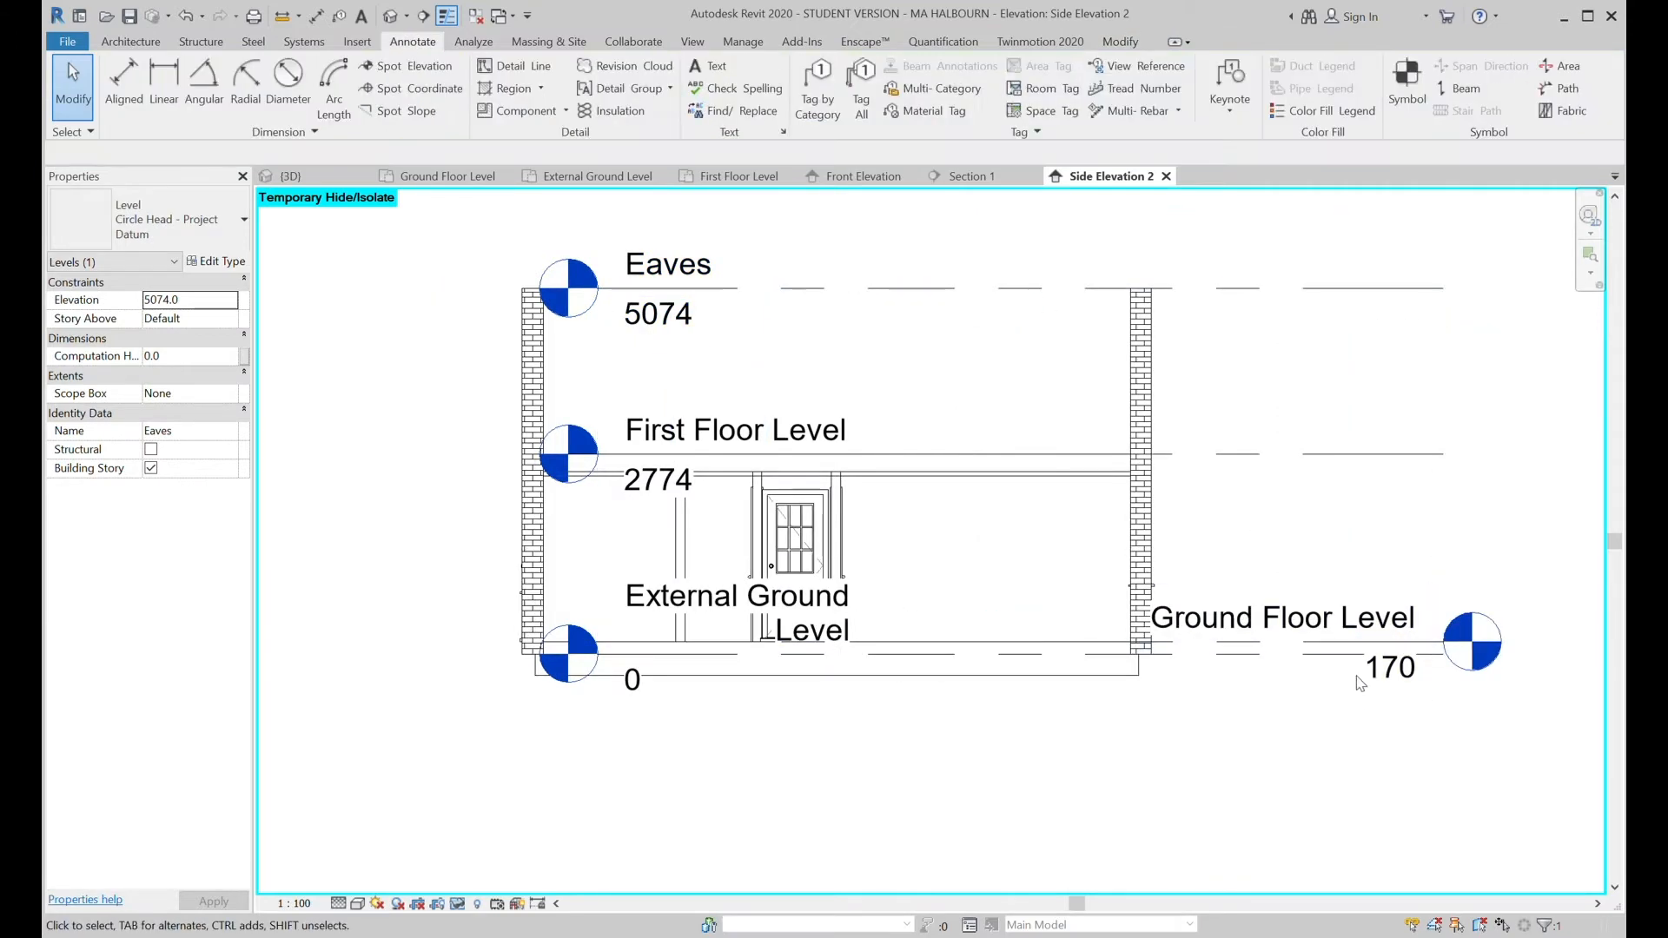
Set the Eaves level's elevation to 5131 in Side Elevation 2.
{"action": "left_click", "coordinate": [1347, 290]}
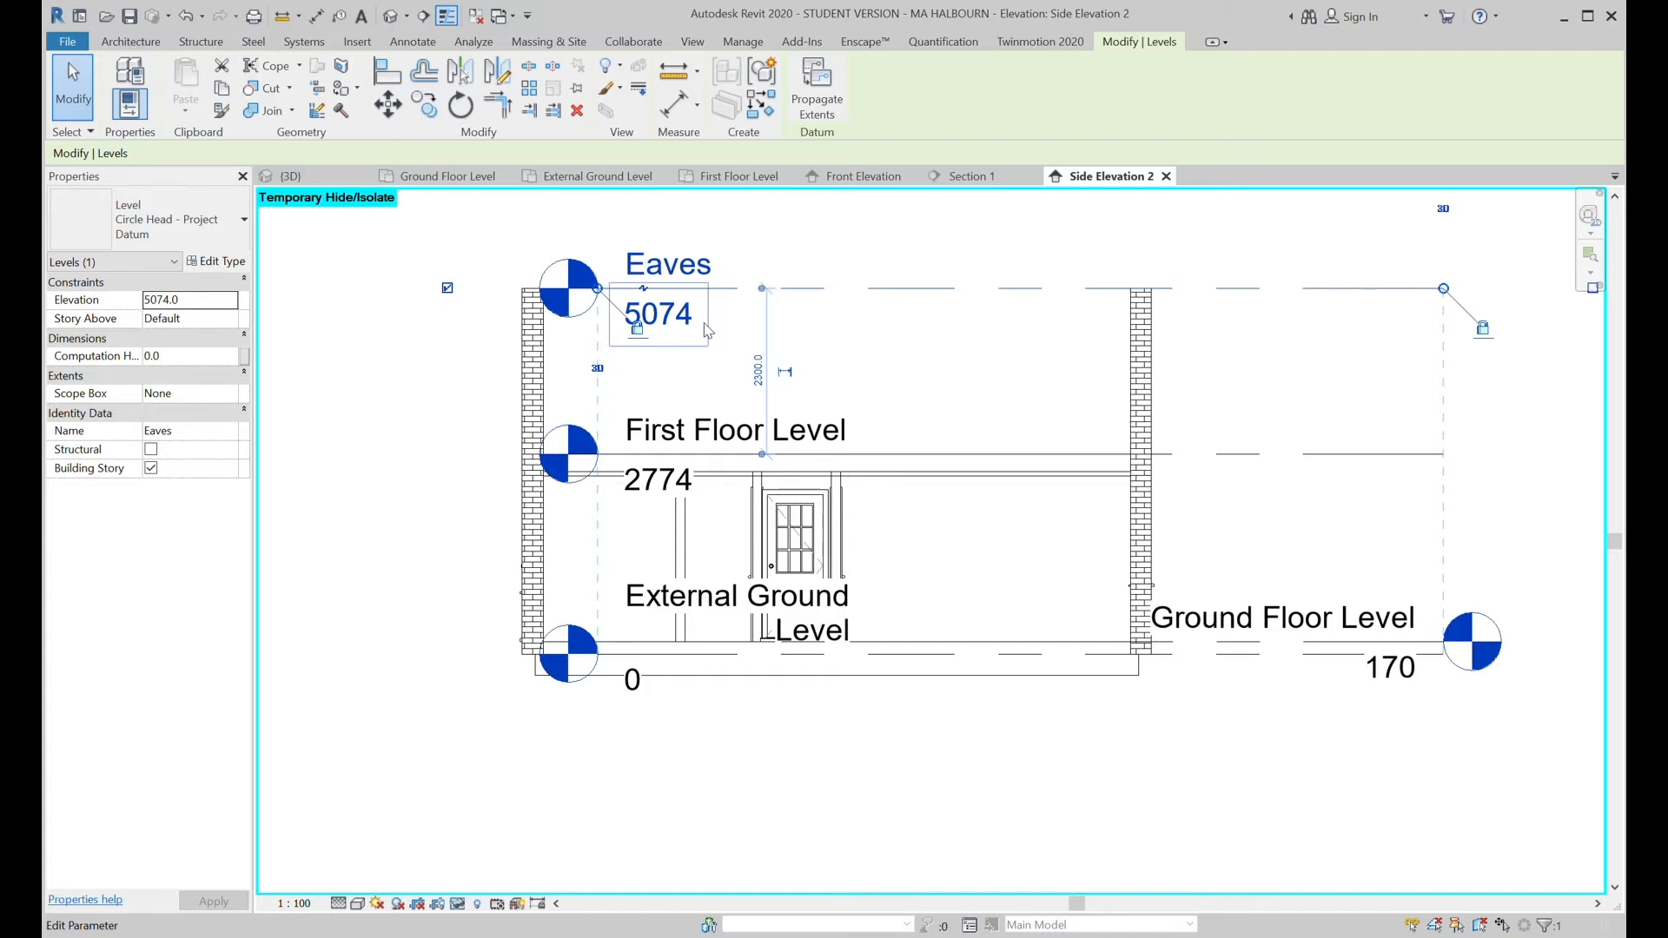
{"action": "left_click", "coordinate": [668, 328]}
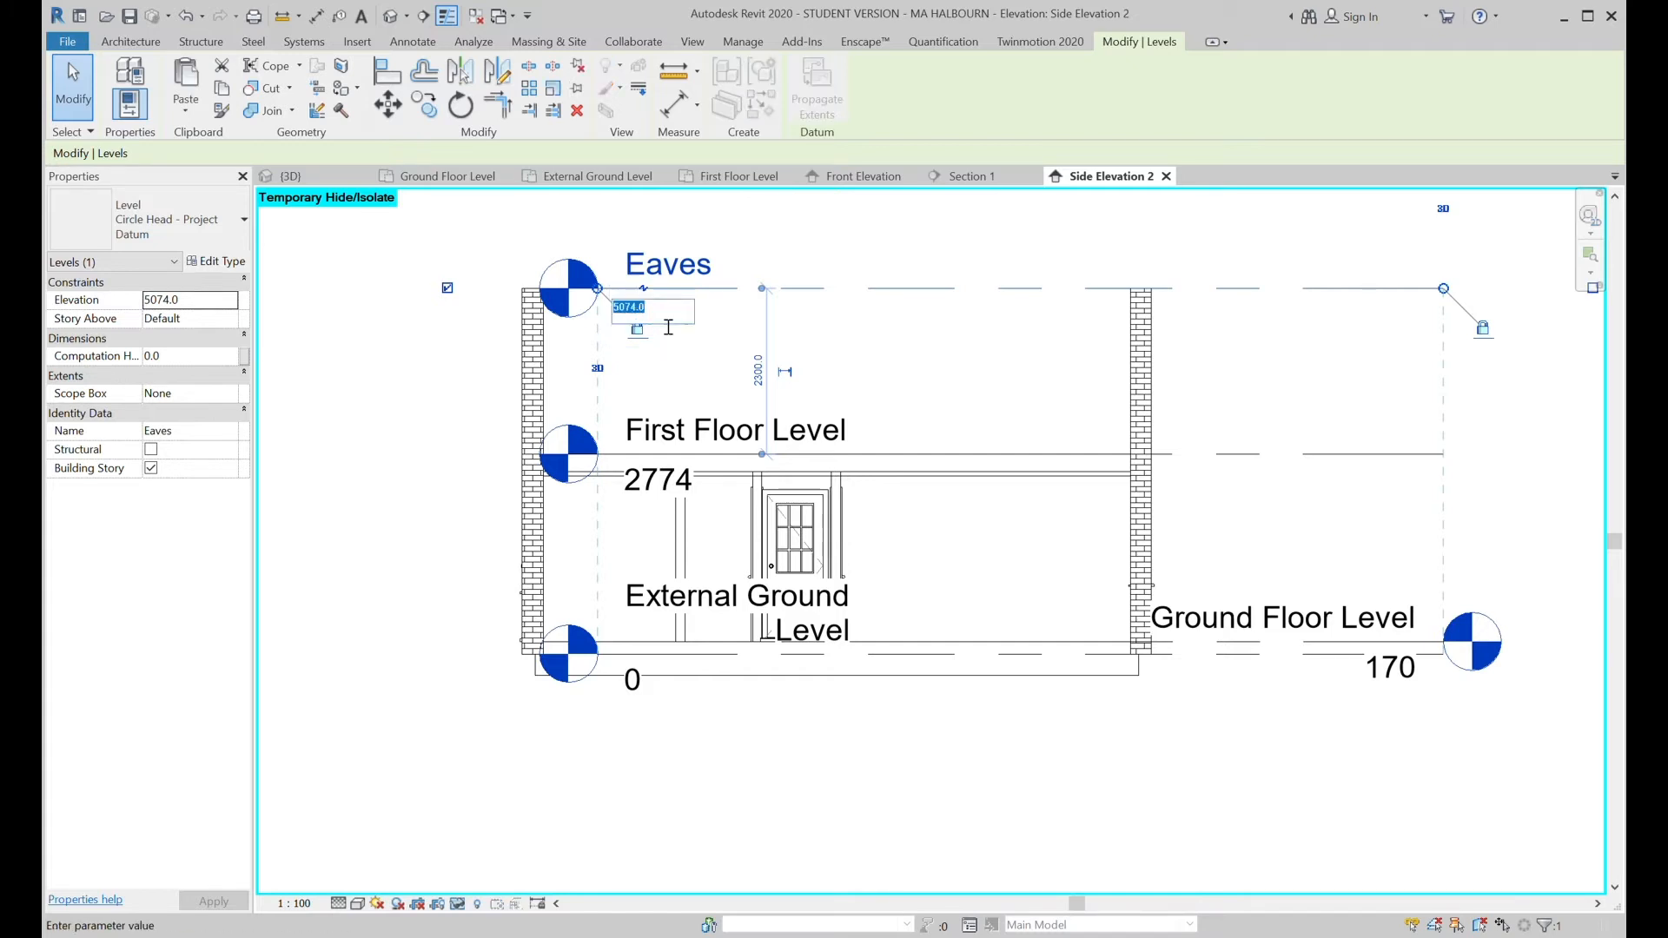
{"action": "type", "text": "5131"}
{"action": "key", "text": "Return"}
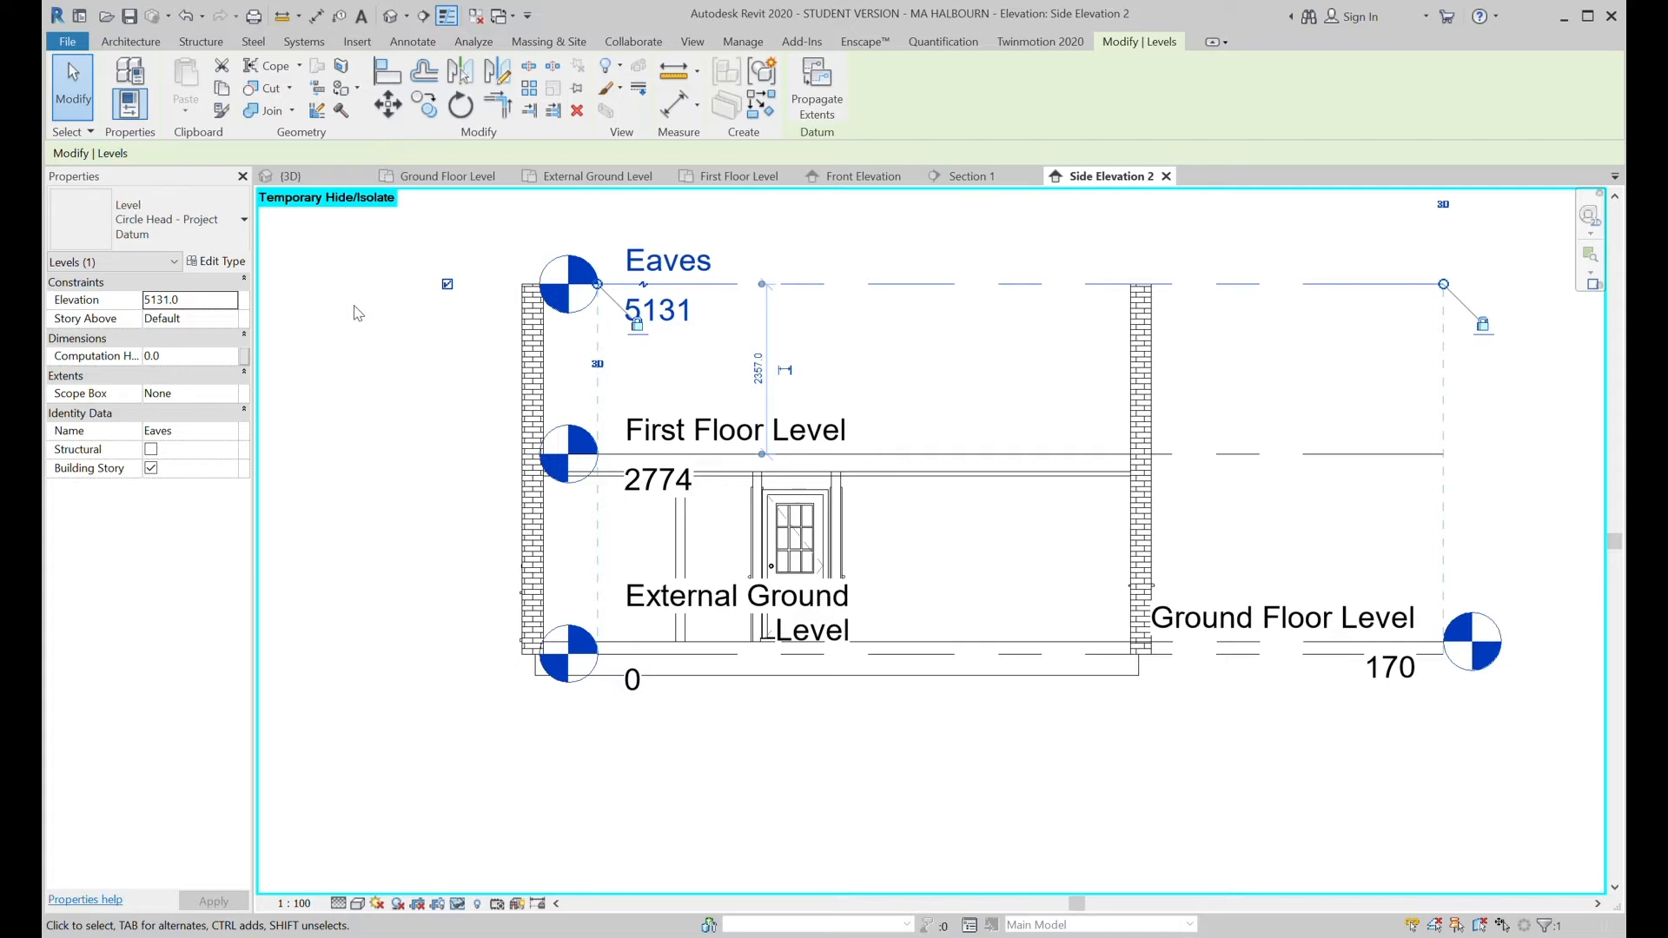
Open the First Floor Level plan and set its detail level to Fine.
{"action": "left_click", "coordinate": [366, 327]}
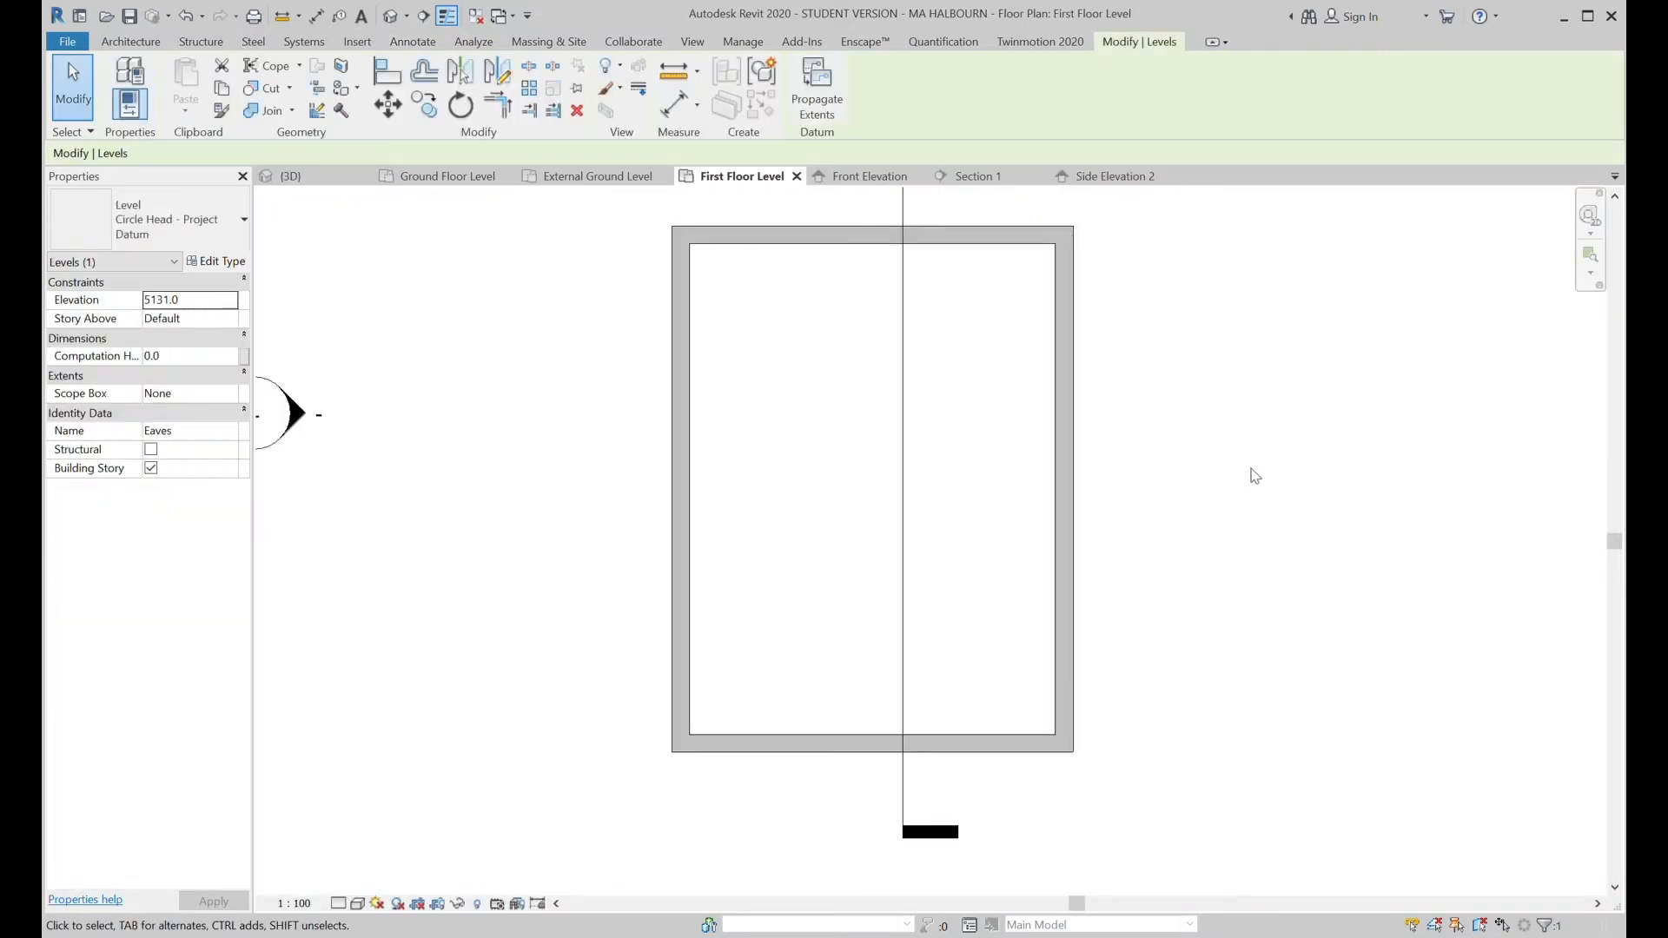
{"action": "scroll", "coordinate": [1255, 476], "scroll_direction": "down", "scroll_amount": 1}
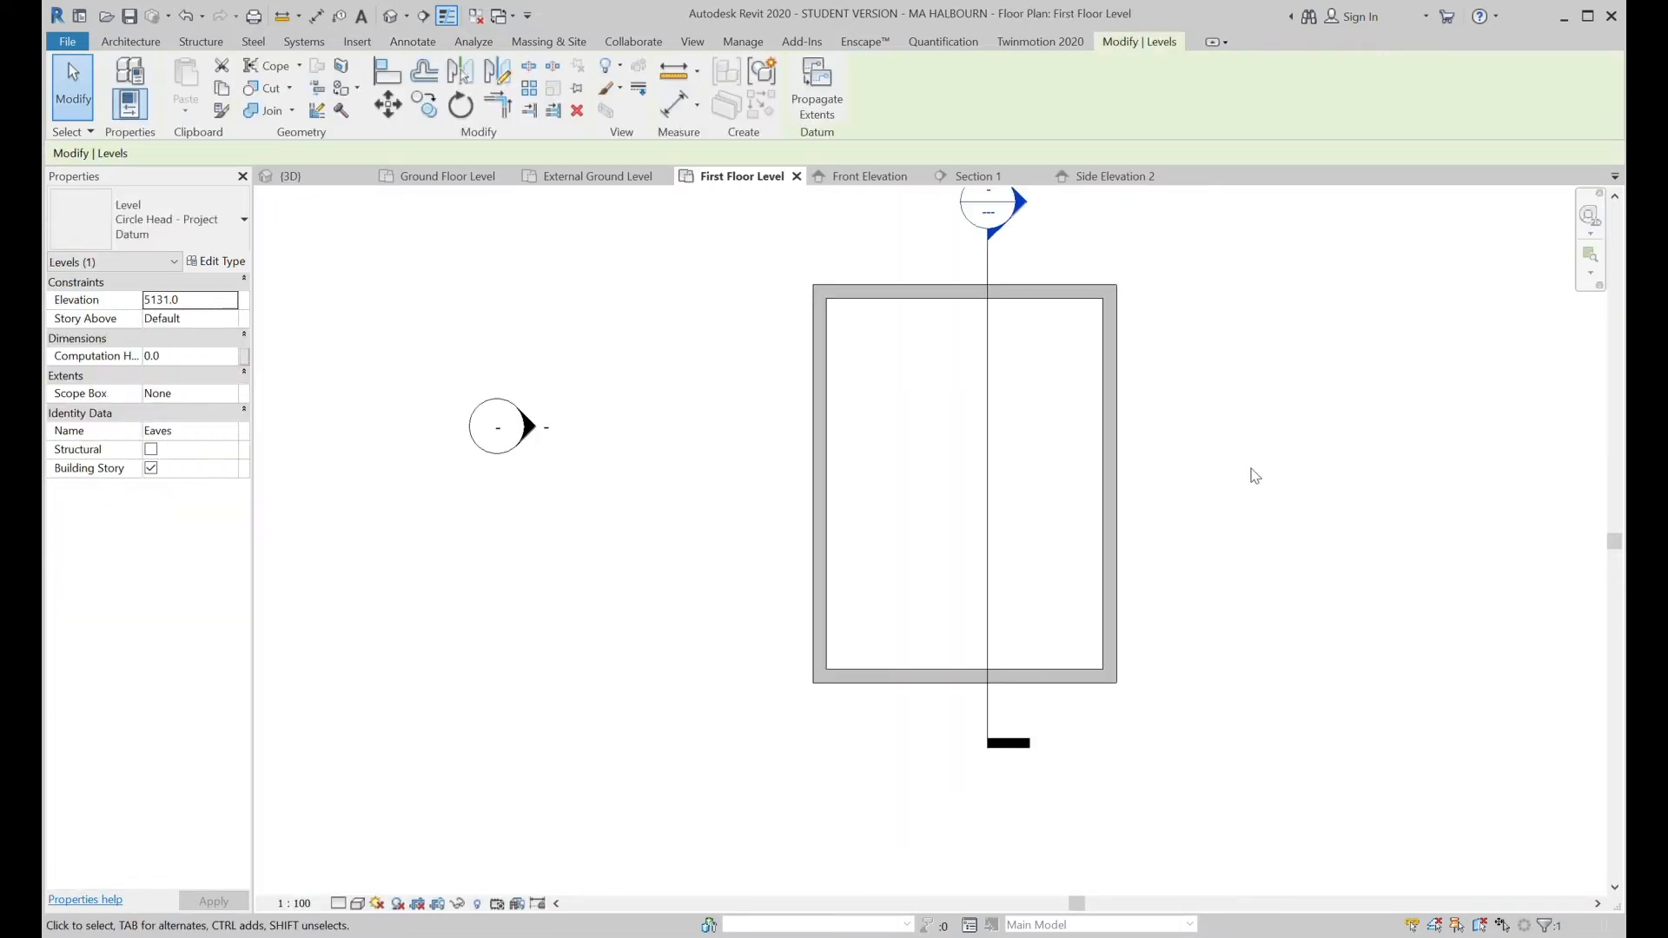
{"action": "left_click", "coordinate": [351, 885]}
{"action": "middle_click_drag", "start_coordinate": [1244, 616], "coordinate": [1107, 711]}
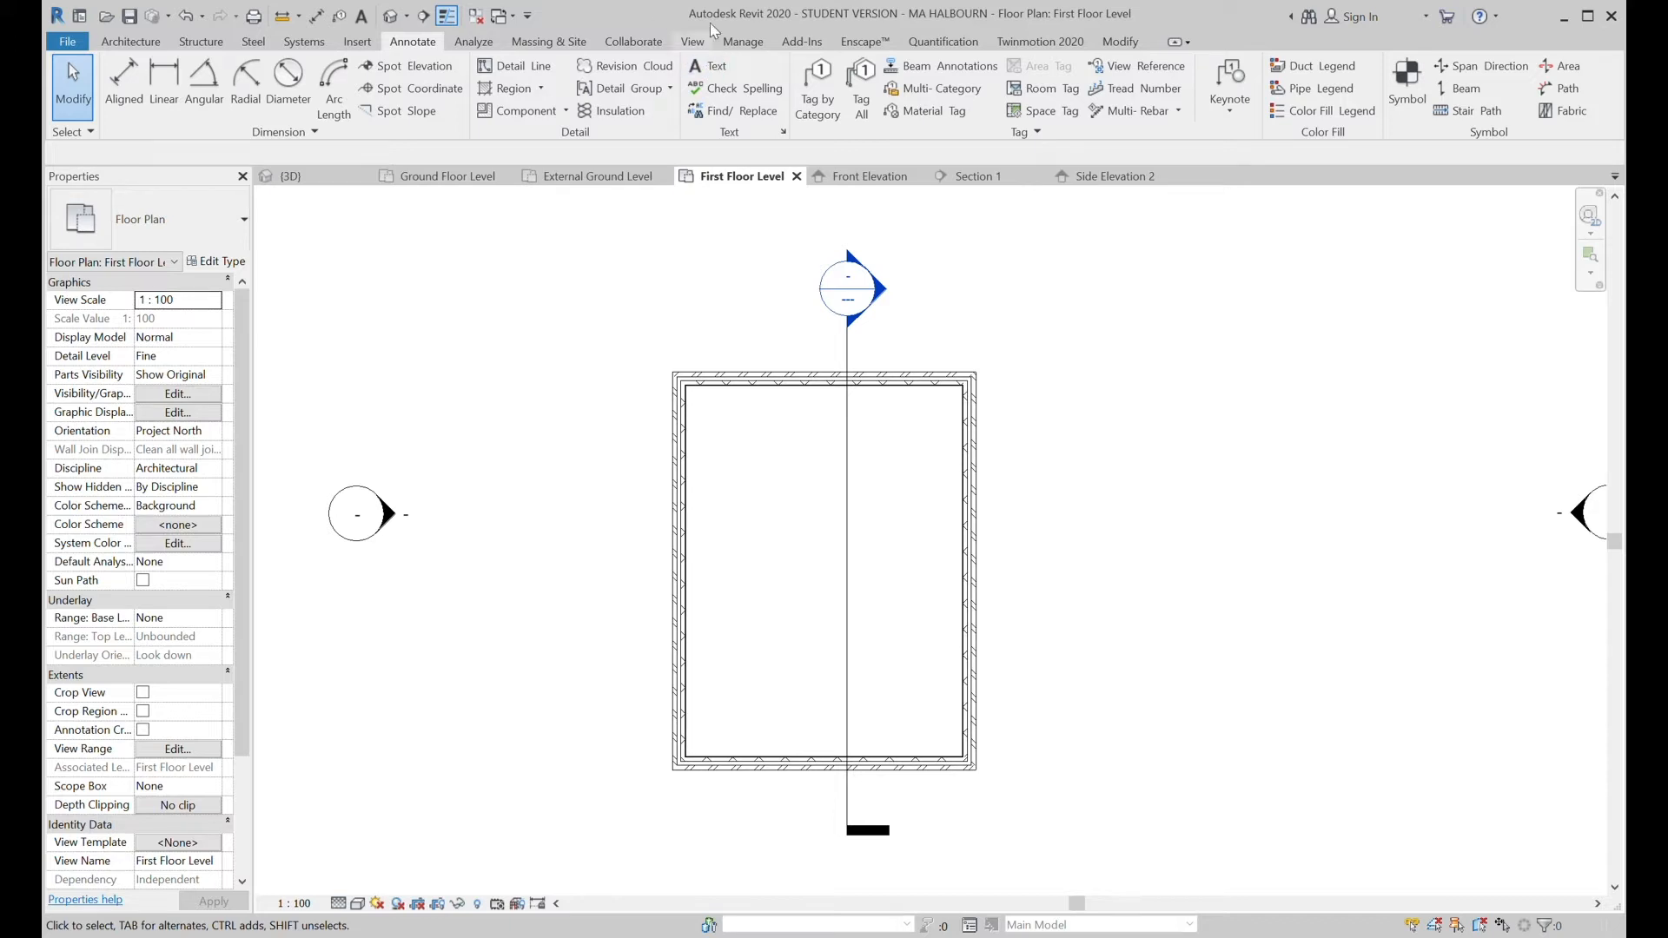
Draw a Wall-Int_12P-100Blk-12P cross wall up to Eaves between the two long external walls, about 3138 mm clear of the lower external wall.
{"action": "left_click", "coordinate": [139, 42]}
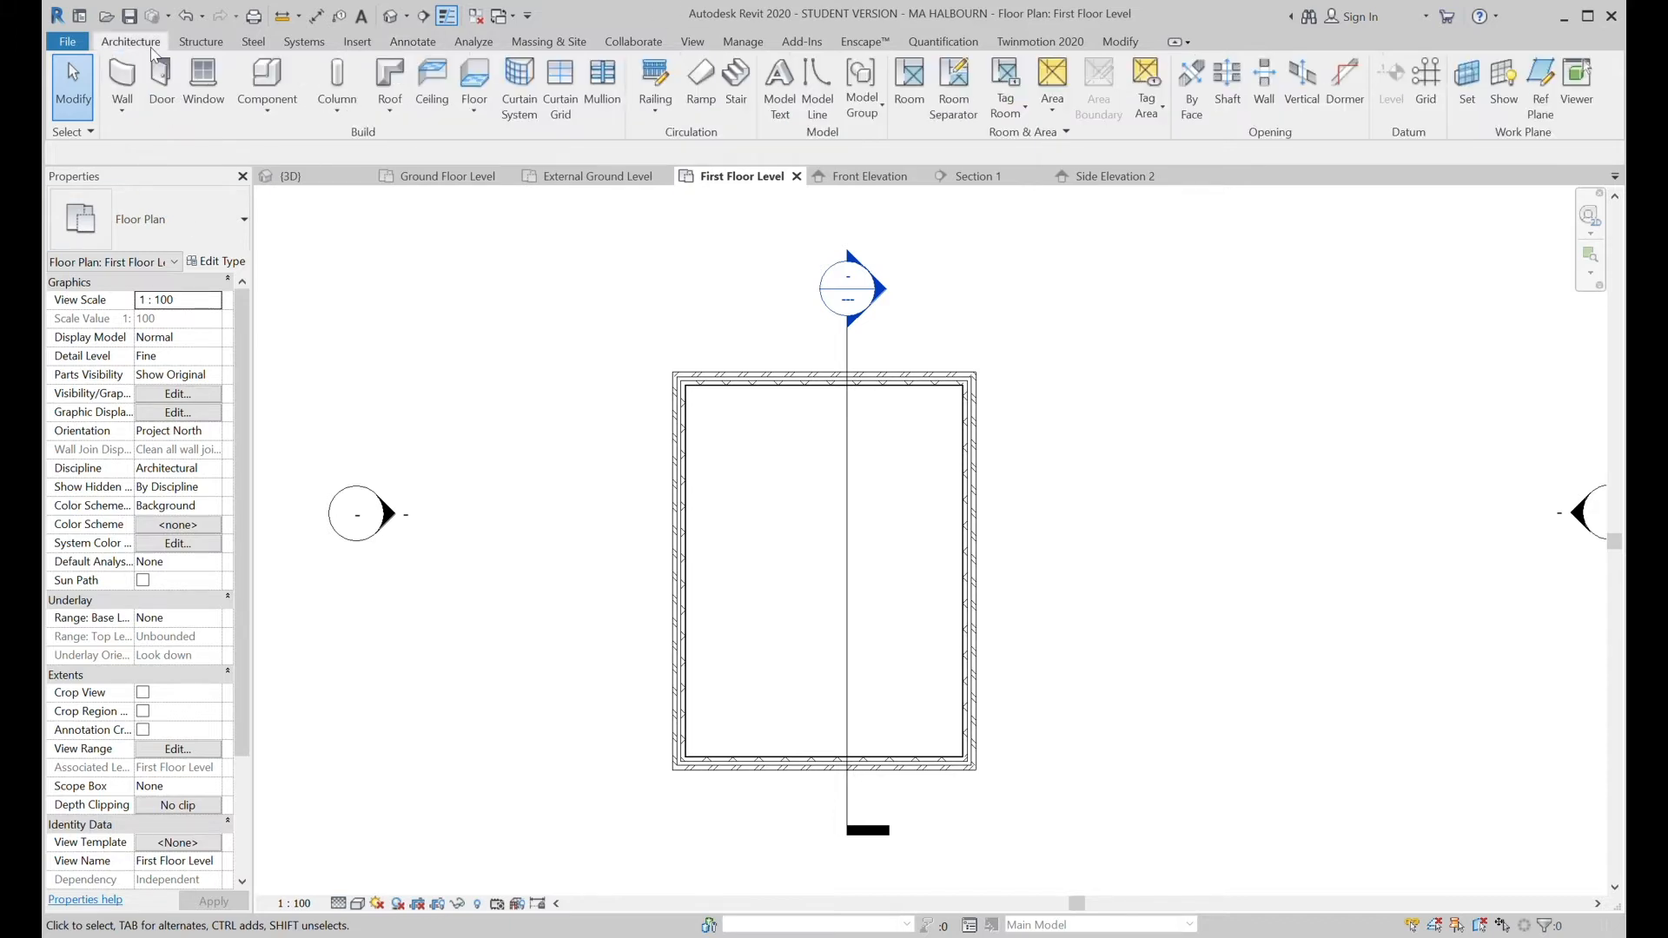
{"action": "left_click", "coordinate": [126, 82]}
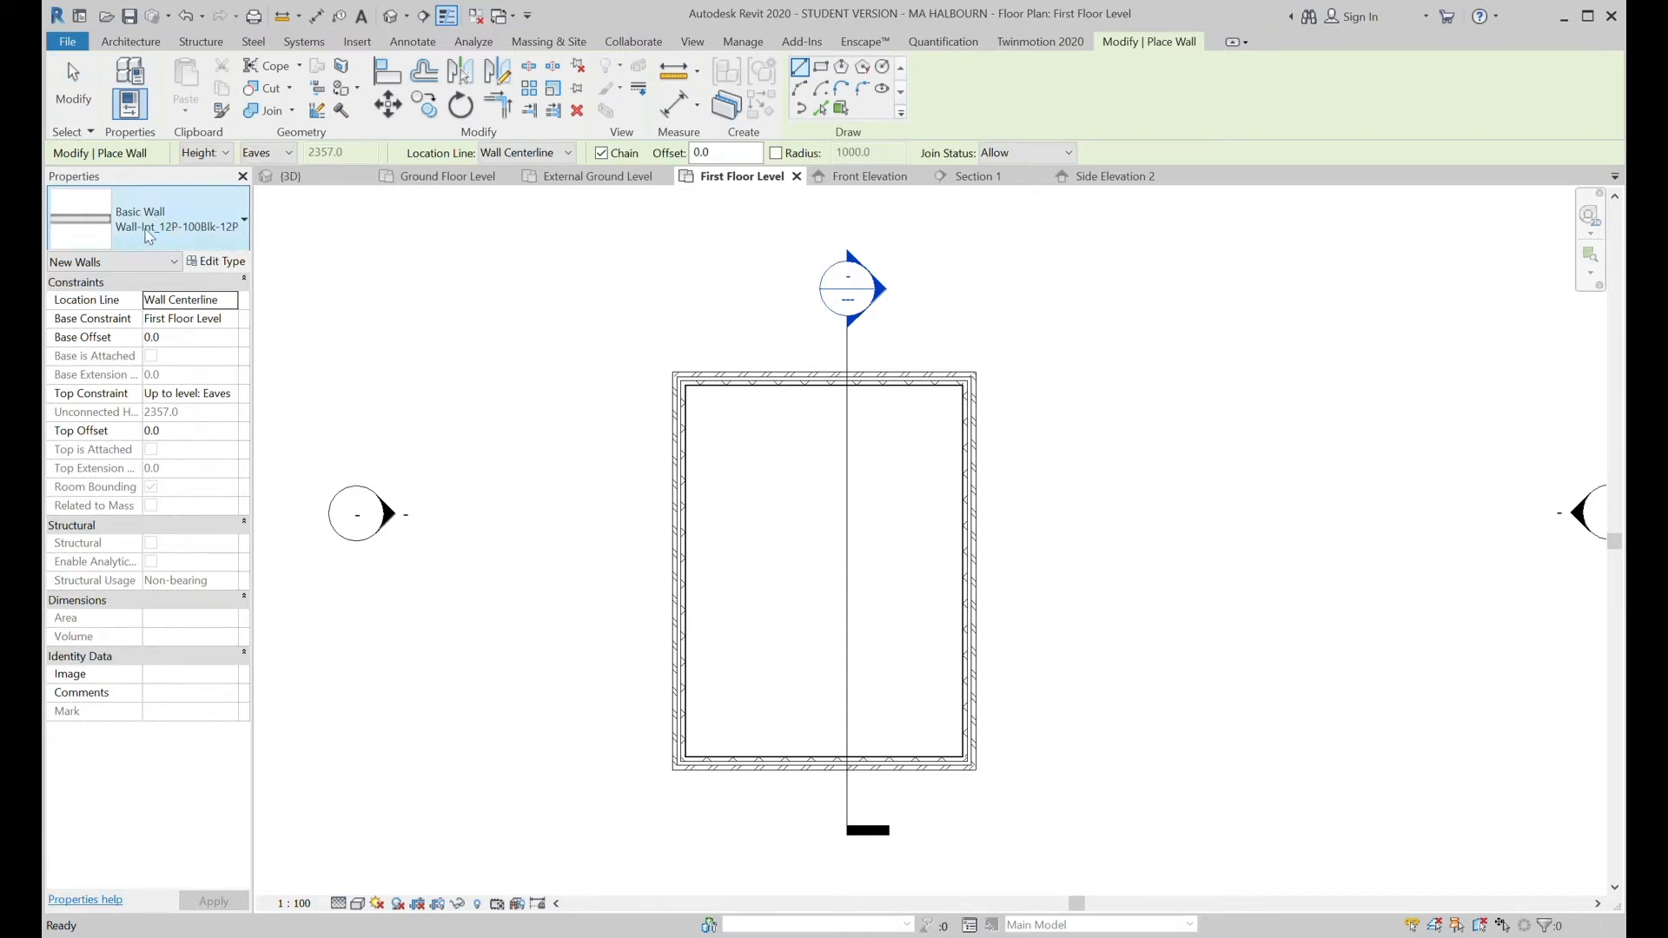
{"action": "left_click", "coordinate": [680, 610]}
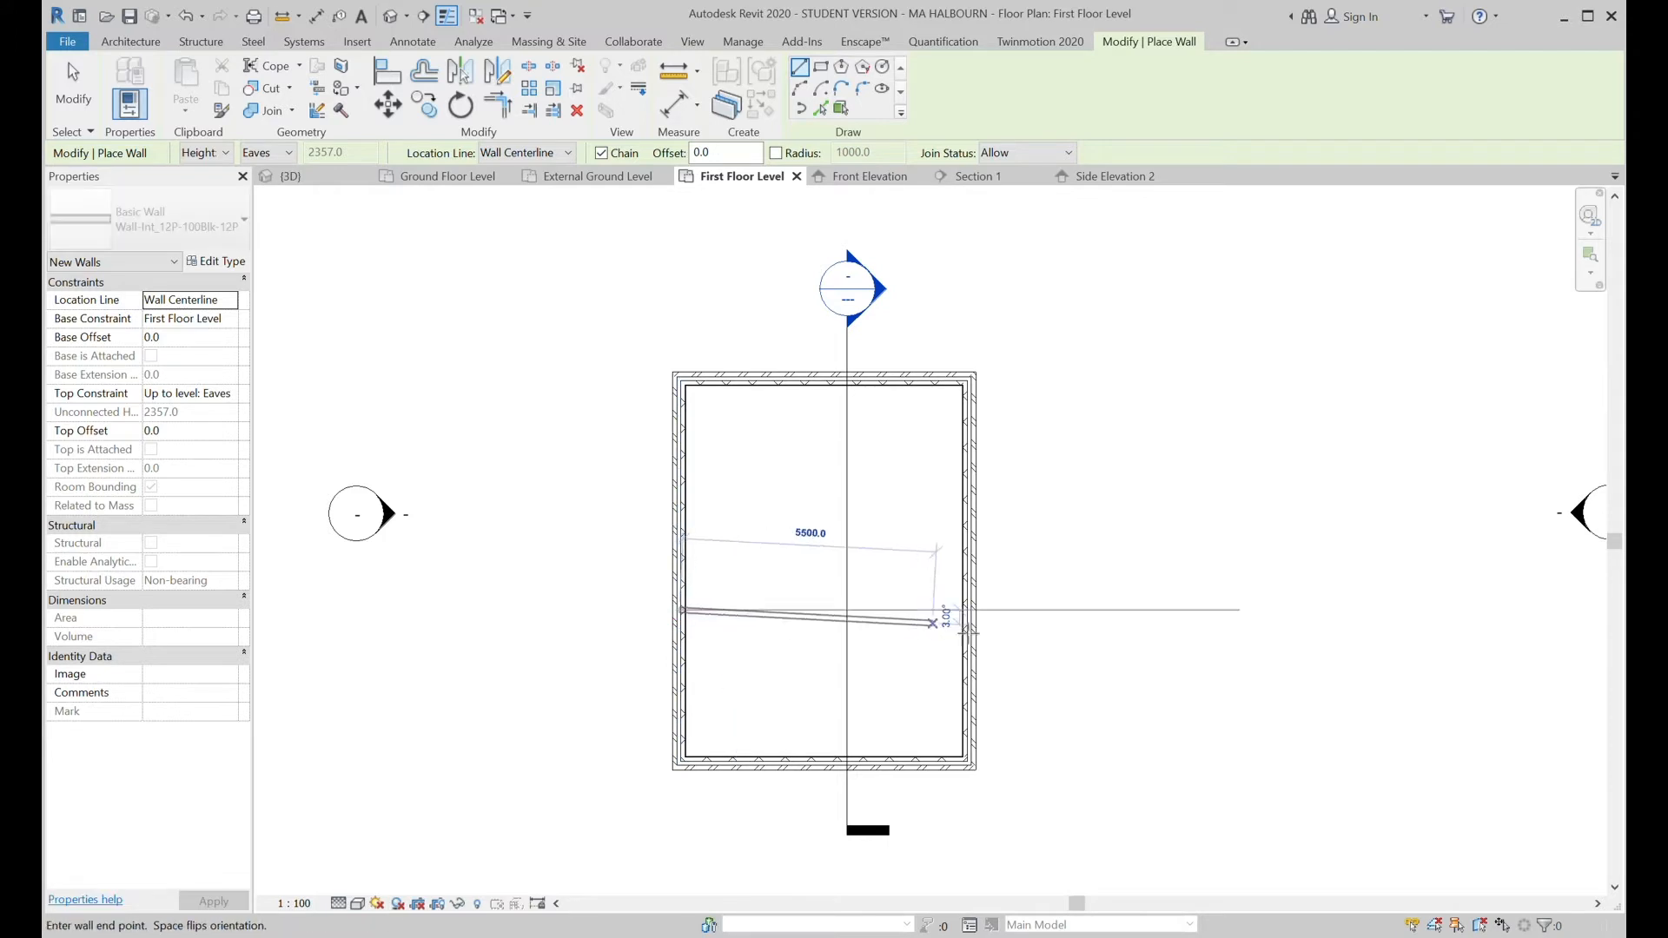
{"action": "left_click", "coordinate": [970, 611]}
{"action": "key", "text": "Escape"}
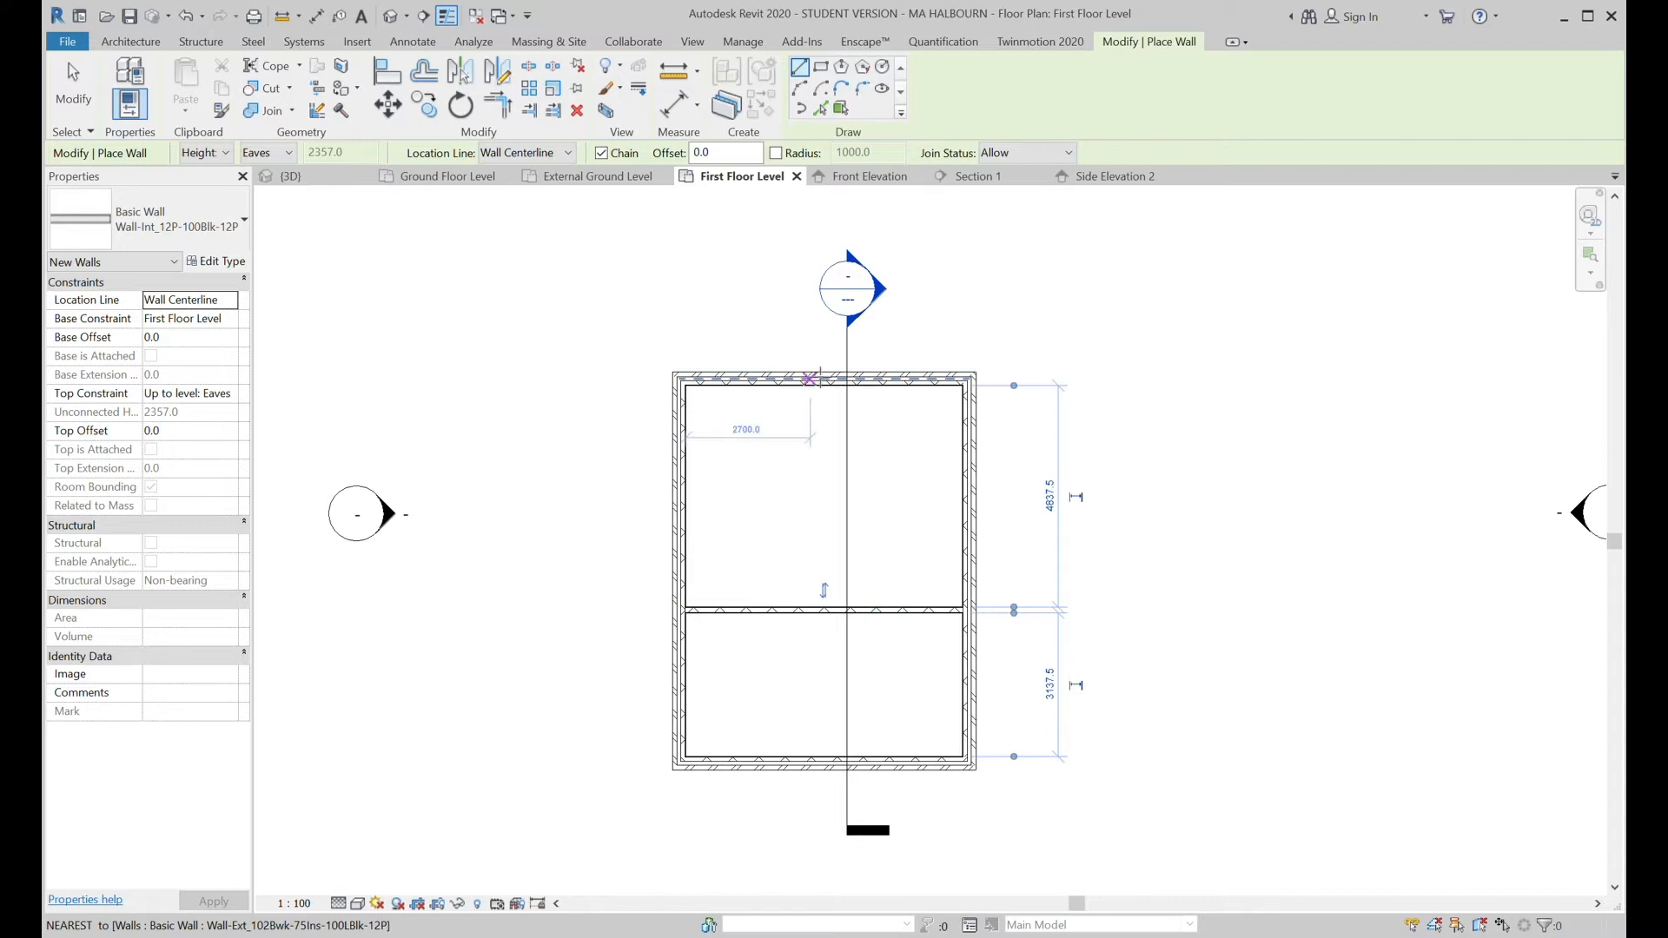
Draw a central partition from the upper external wall to the cross wall, and another below it about 1975 mm from the left external wall.
{"action": "left_click", "coordinate": [824, 379]}
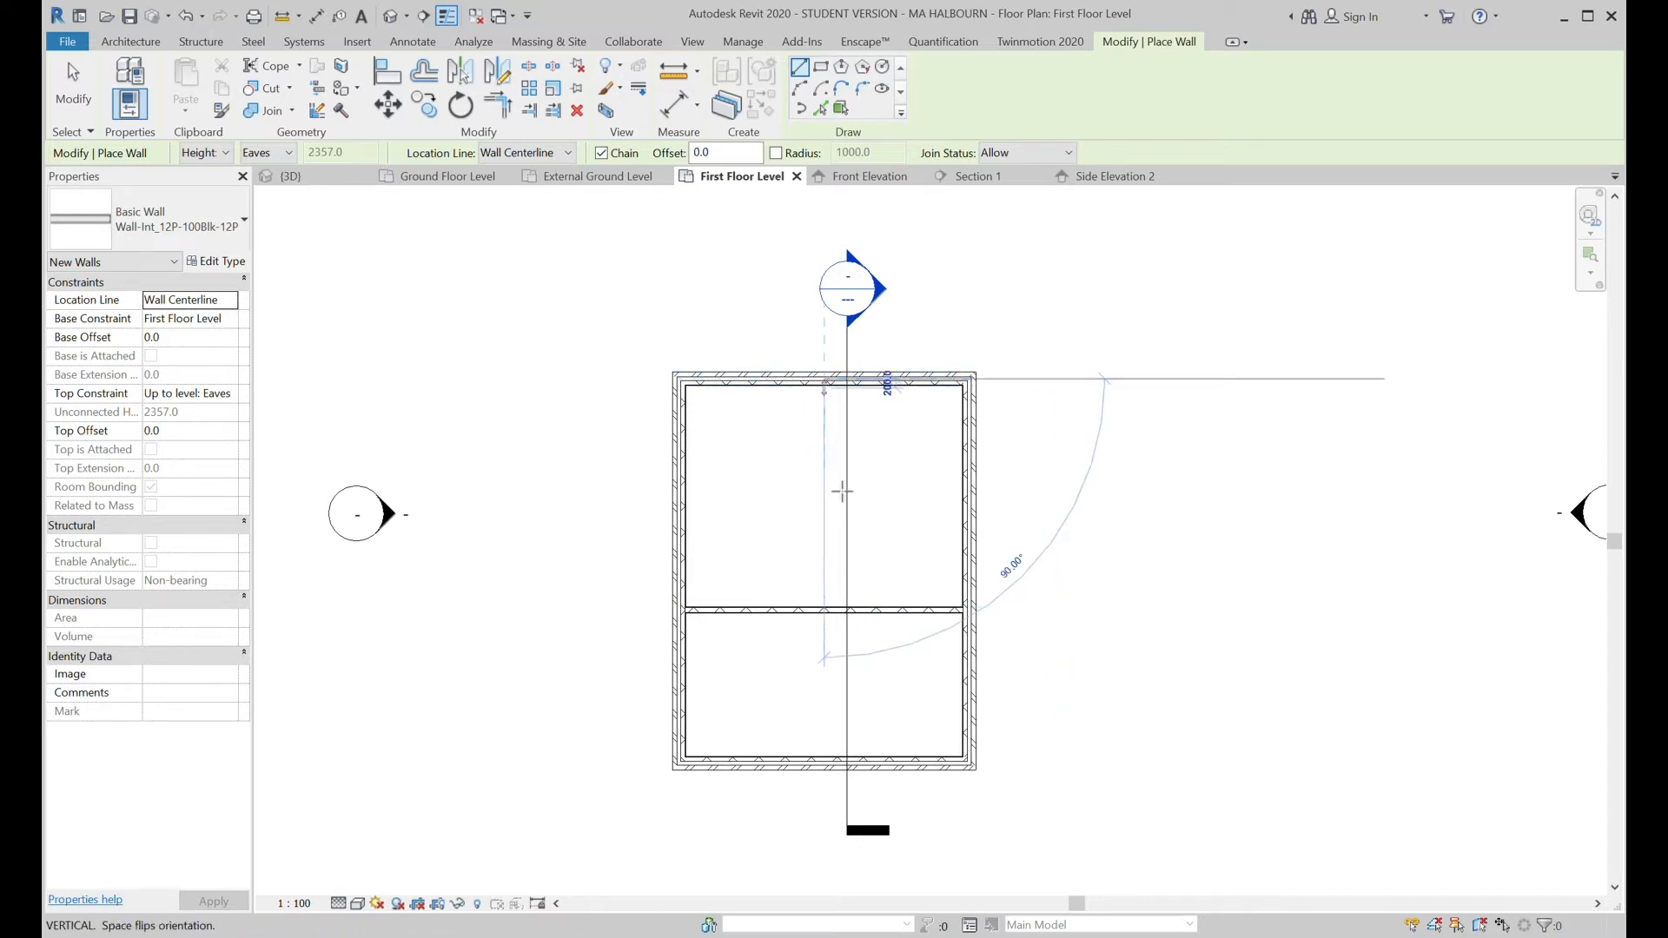
{"action": "left_click", "coordinate": [824, 611]}
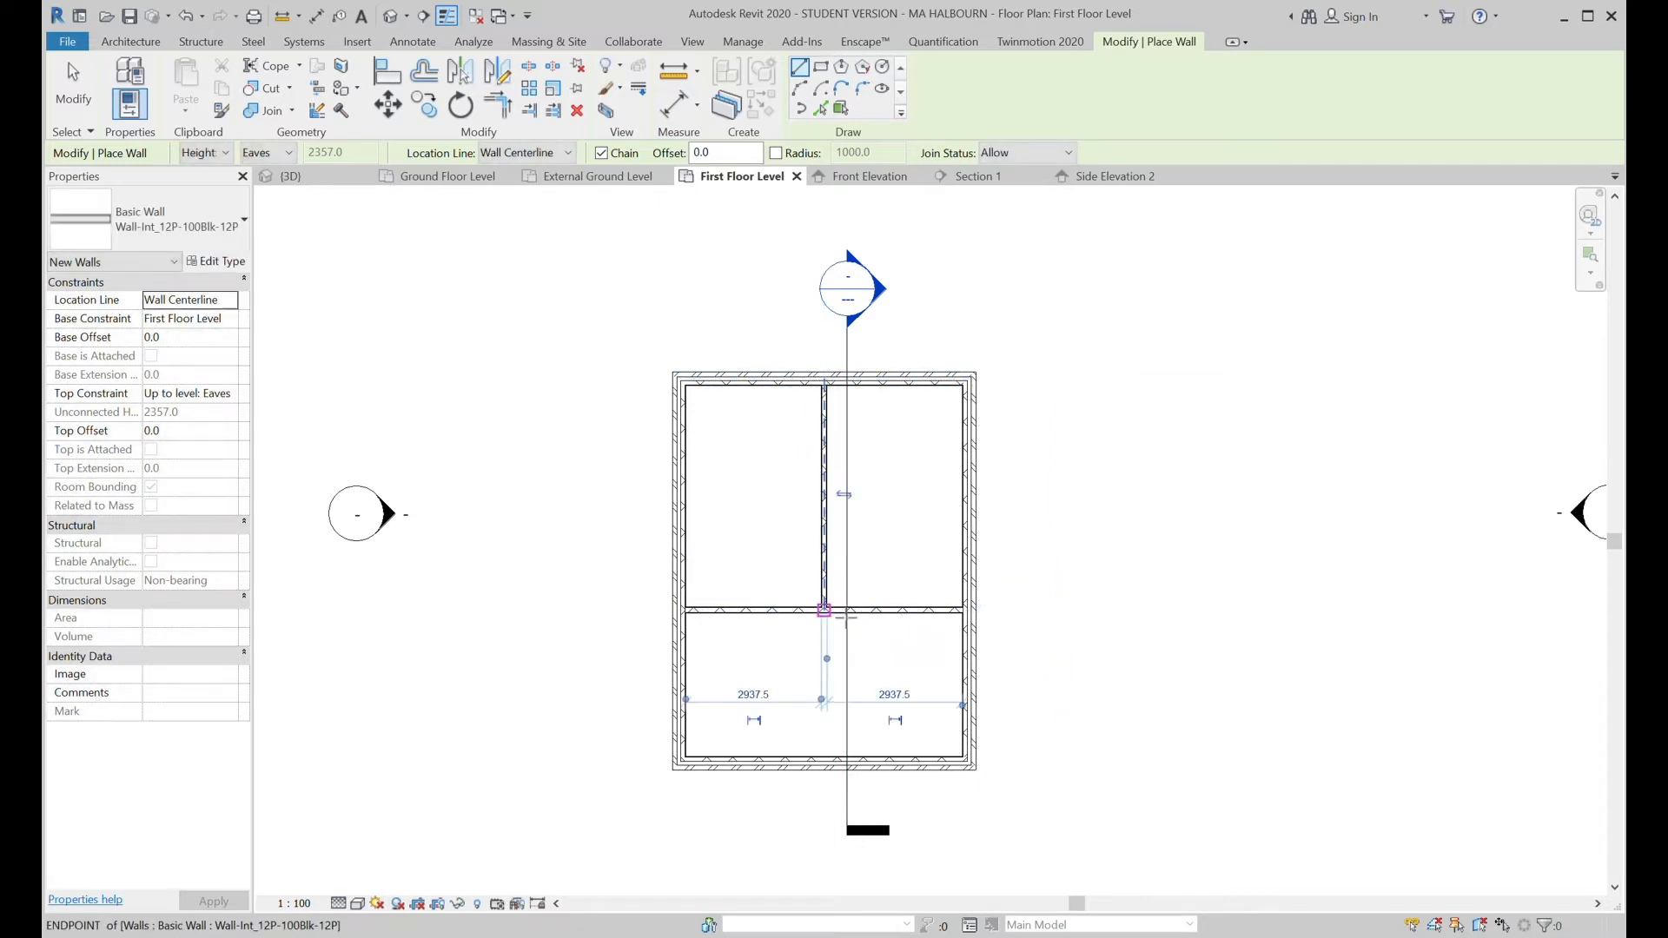
{"action": "key", "text": "Escape"}
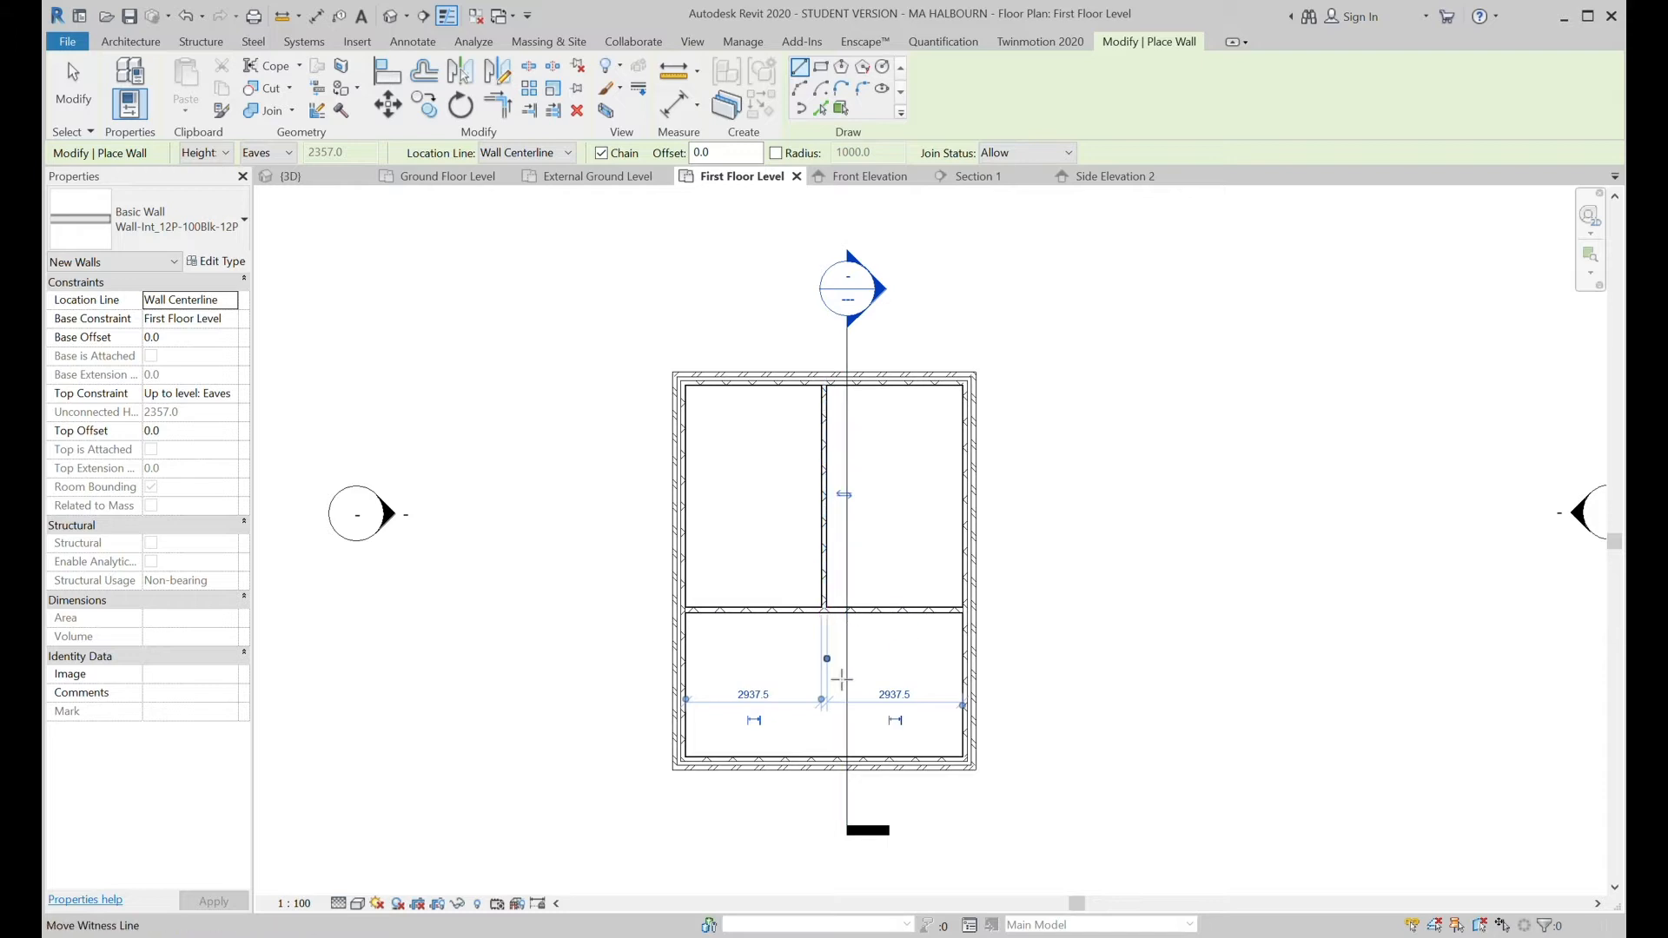
{"action": "left_click", "coordinate": [779, 611]}
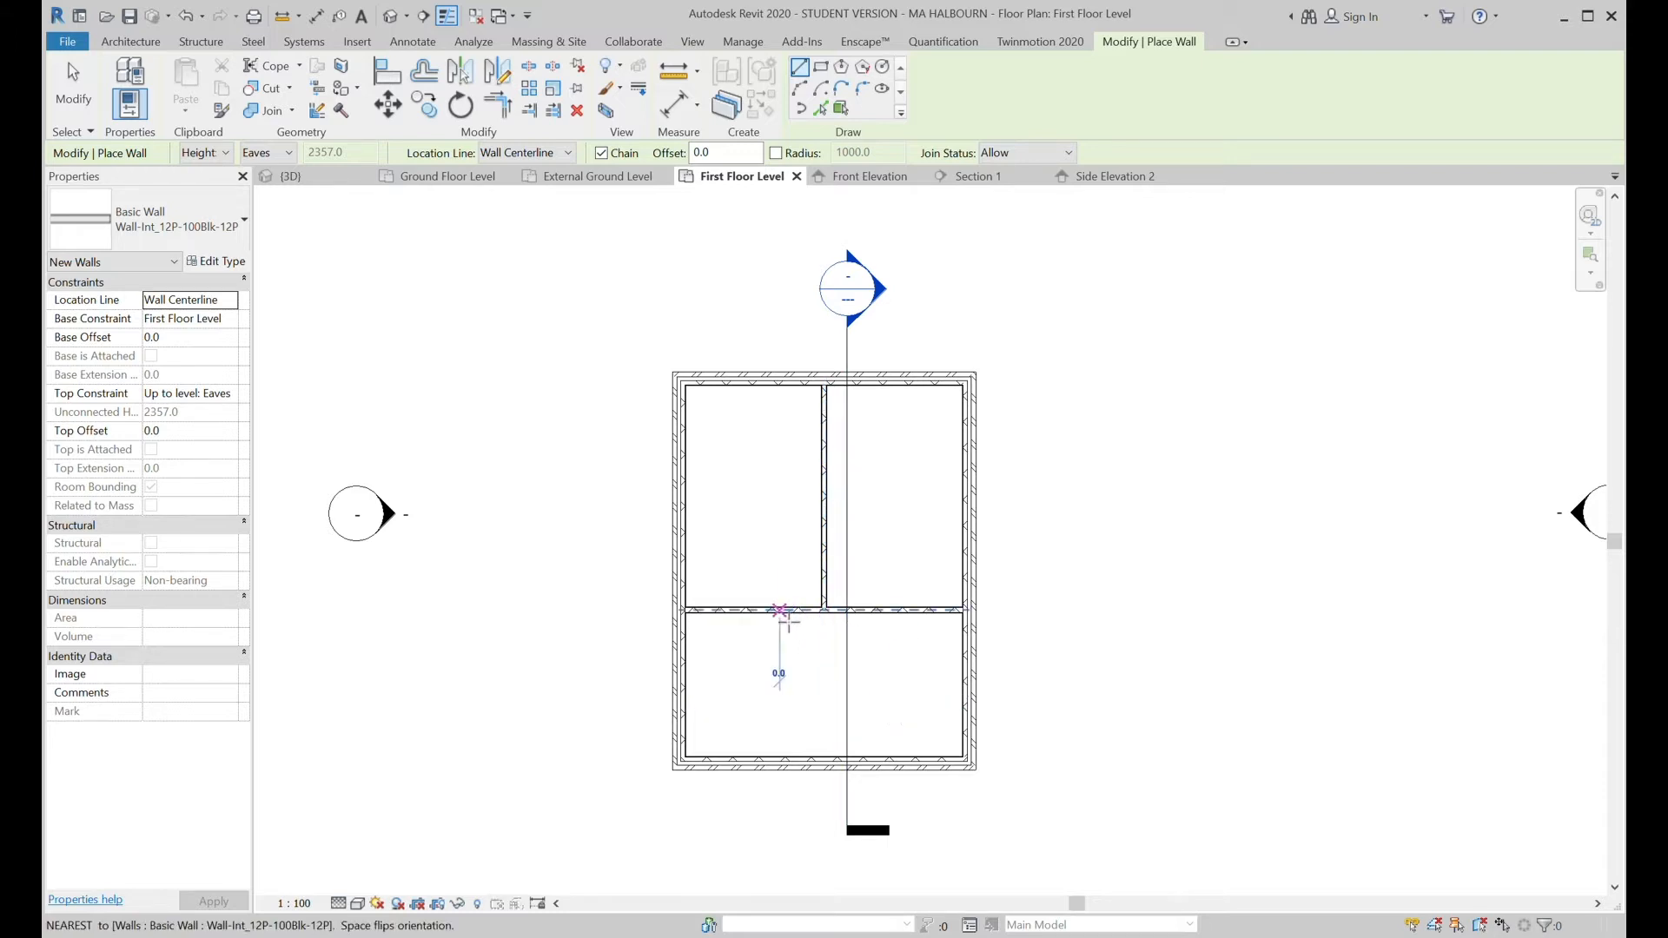
{"action": "left_click", "coordinate": [780, 756]}
{"action": "key", "text": "Escape"}
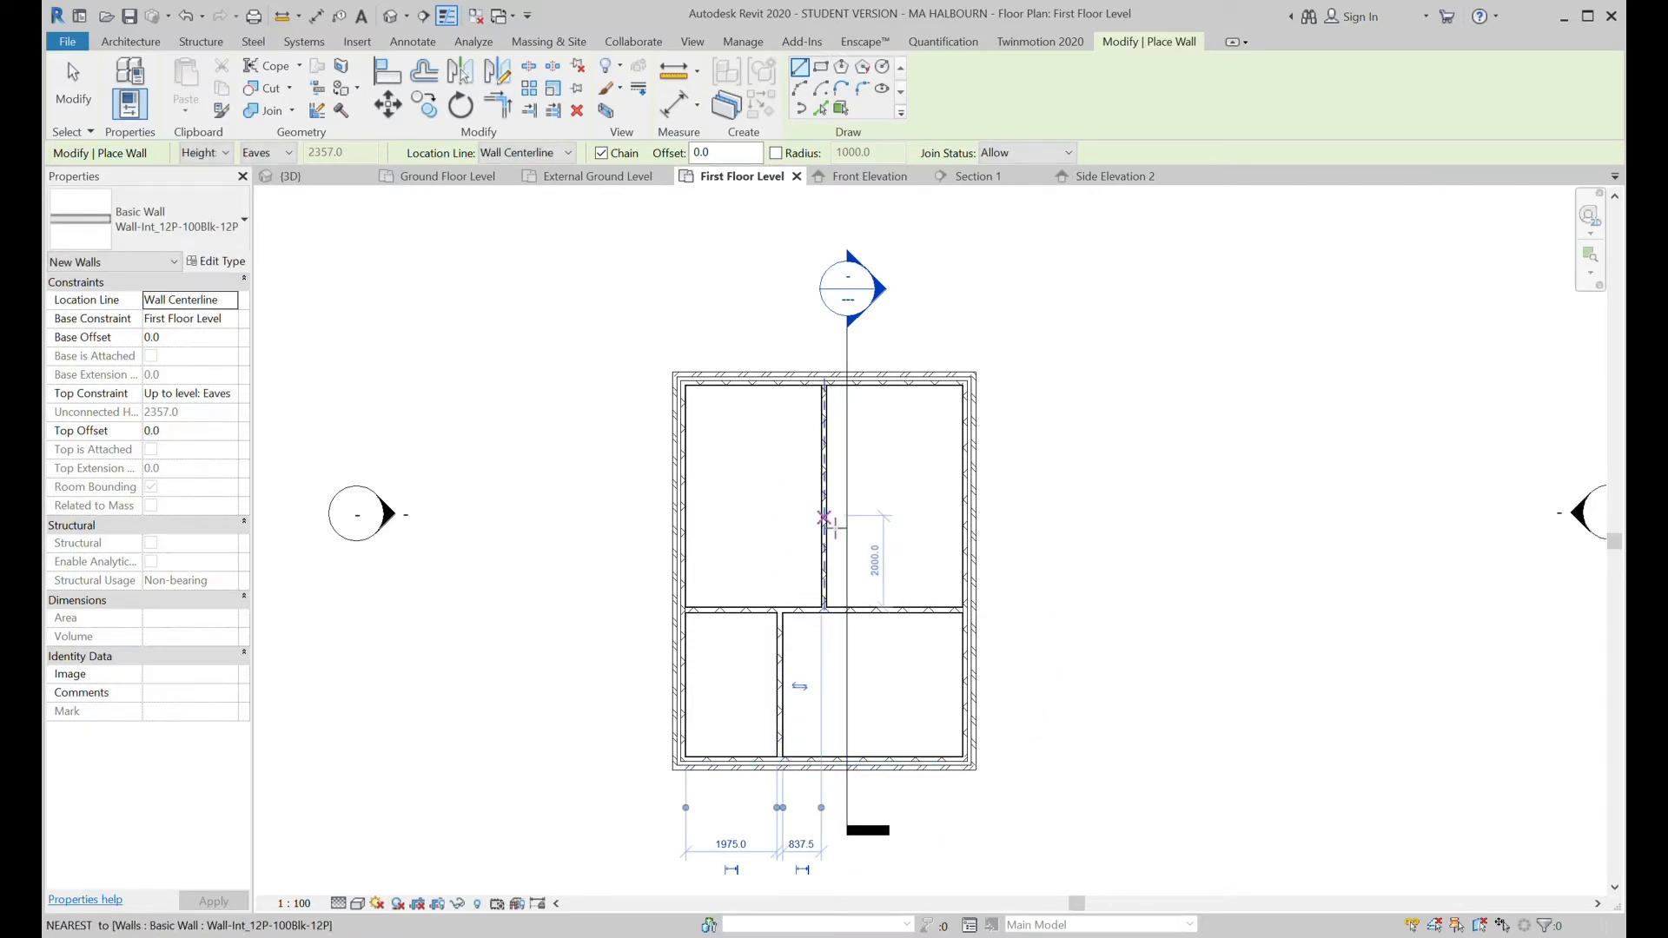
Draw an L-shaped partition about 3700 mm down from the upper external wall and about 2000 mm across to the central partition.
{"action": "left_click", "coordinate": [741, 397]}
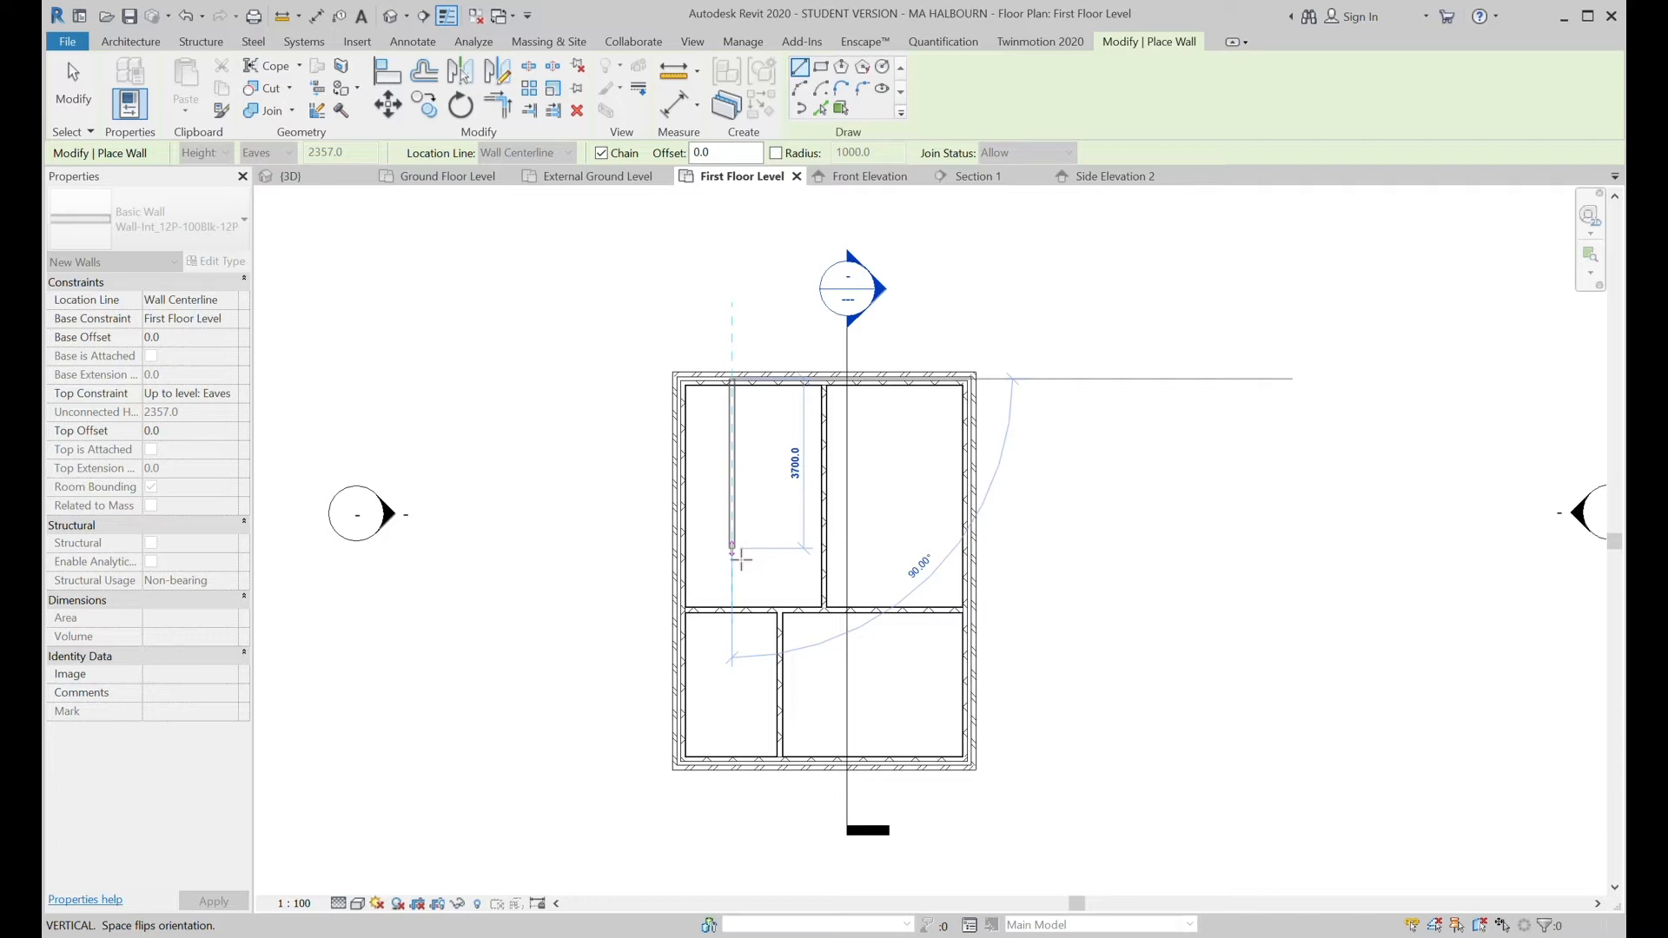
{"action": "left_click", "coordinate": [734, 550]}
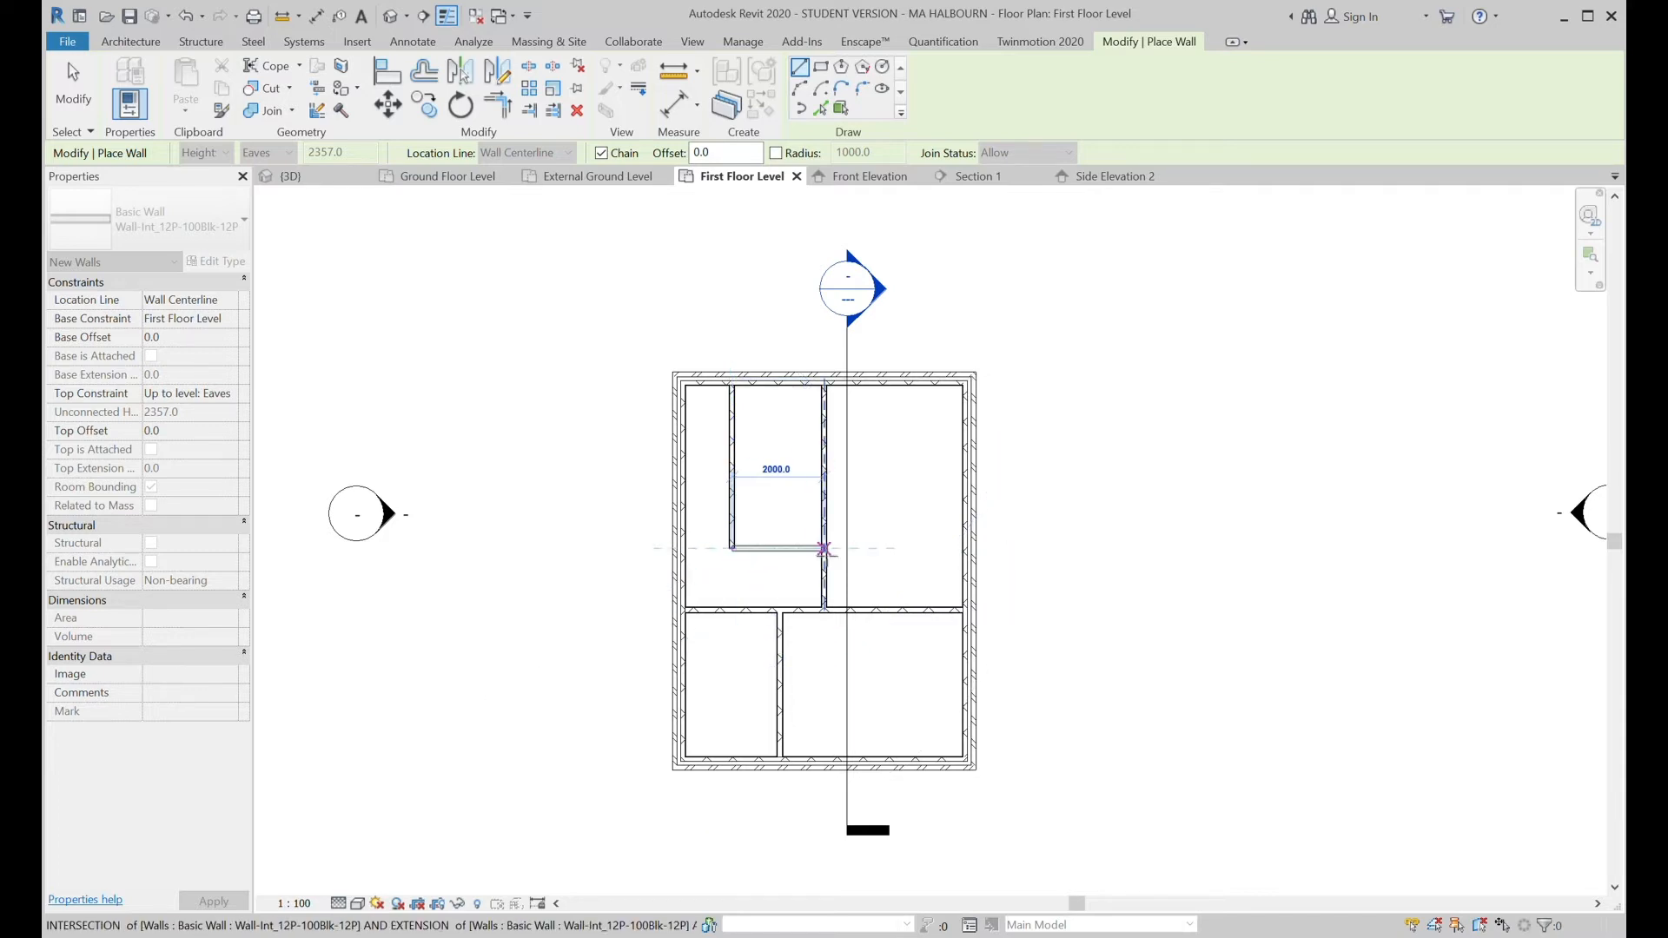
{"action": "left_click", "coordinate": [824, 549]}
{"action": "key", "text": "Escape"}
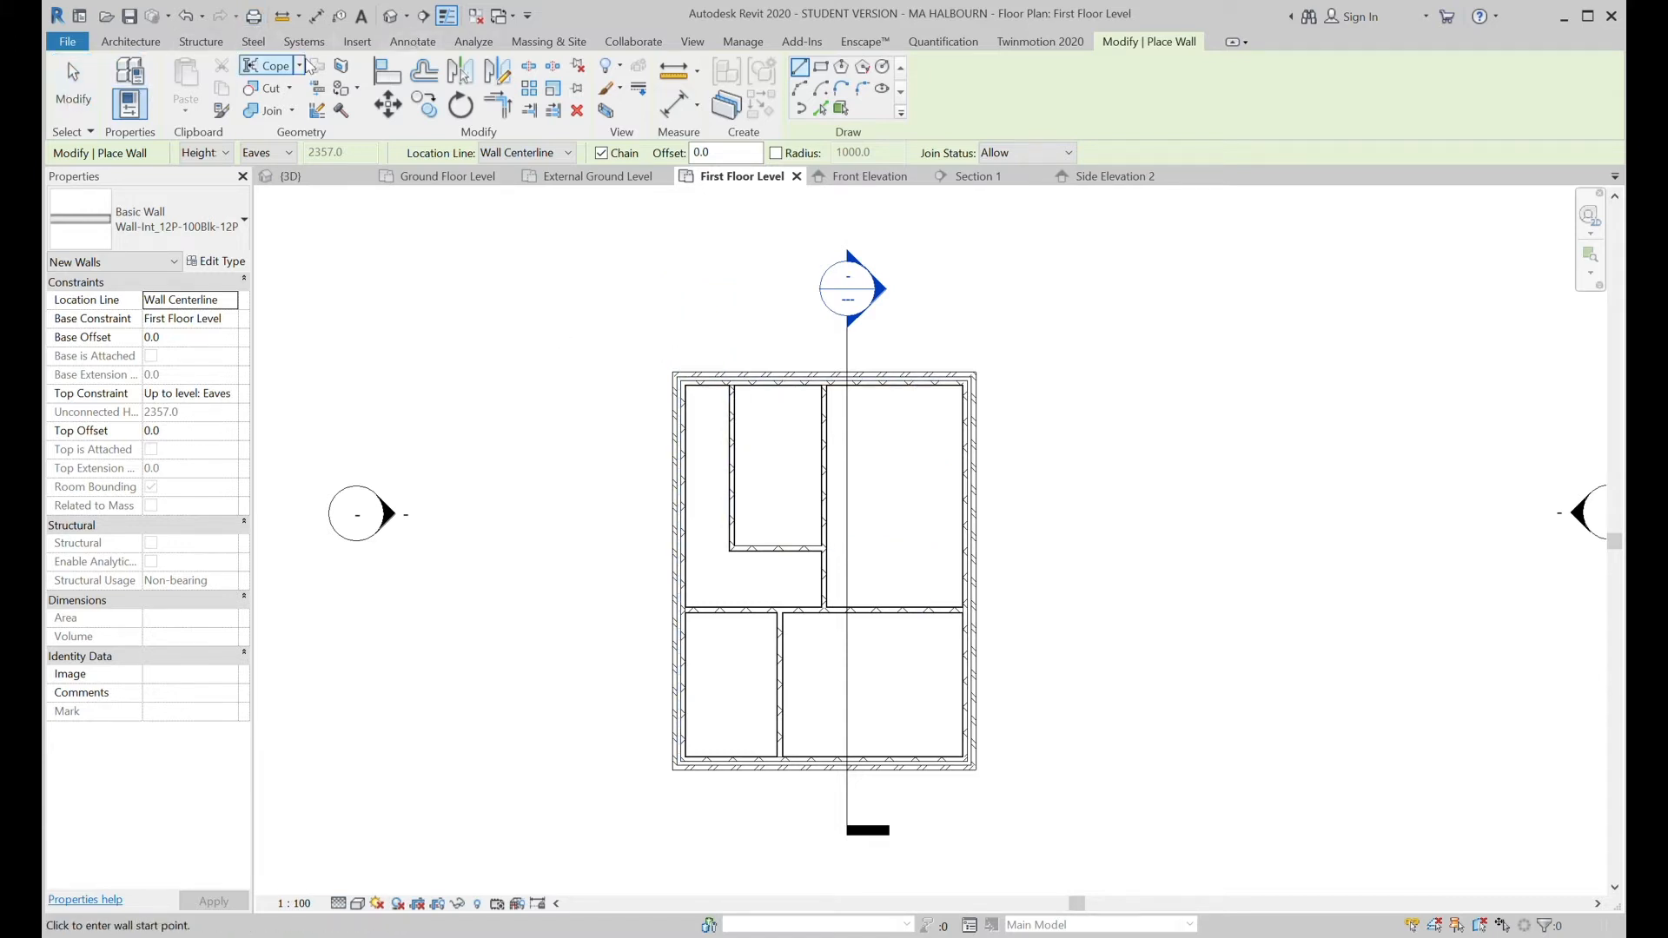
Add aligned dimensions for the clear widths of the two lower rooms, placed outside the lower external wall.
{"action": "left_click", "coordinate": [413, 42]}
{"action": "left_click", "coordinate": [122, 82]}
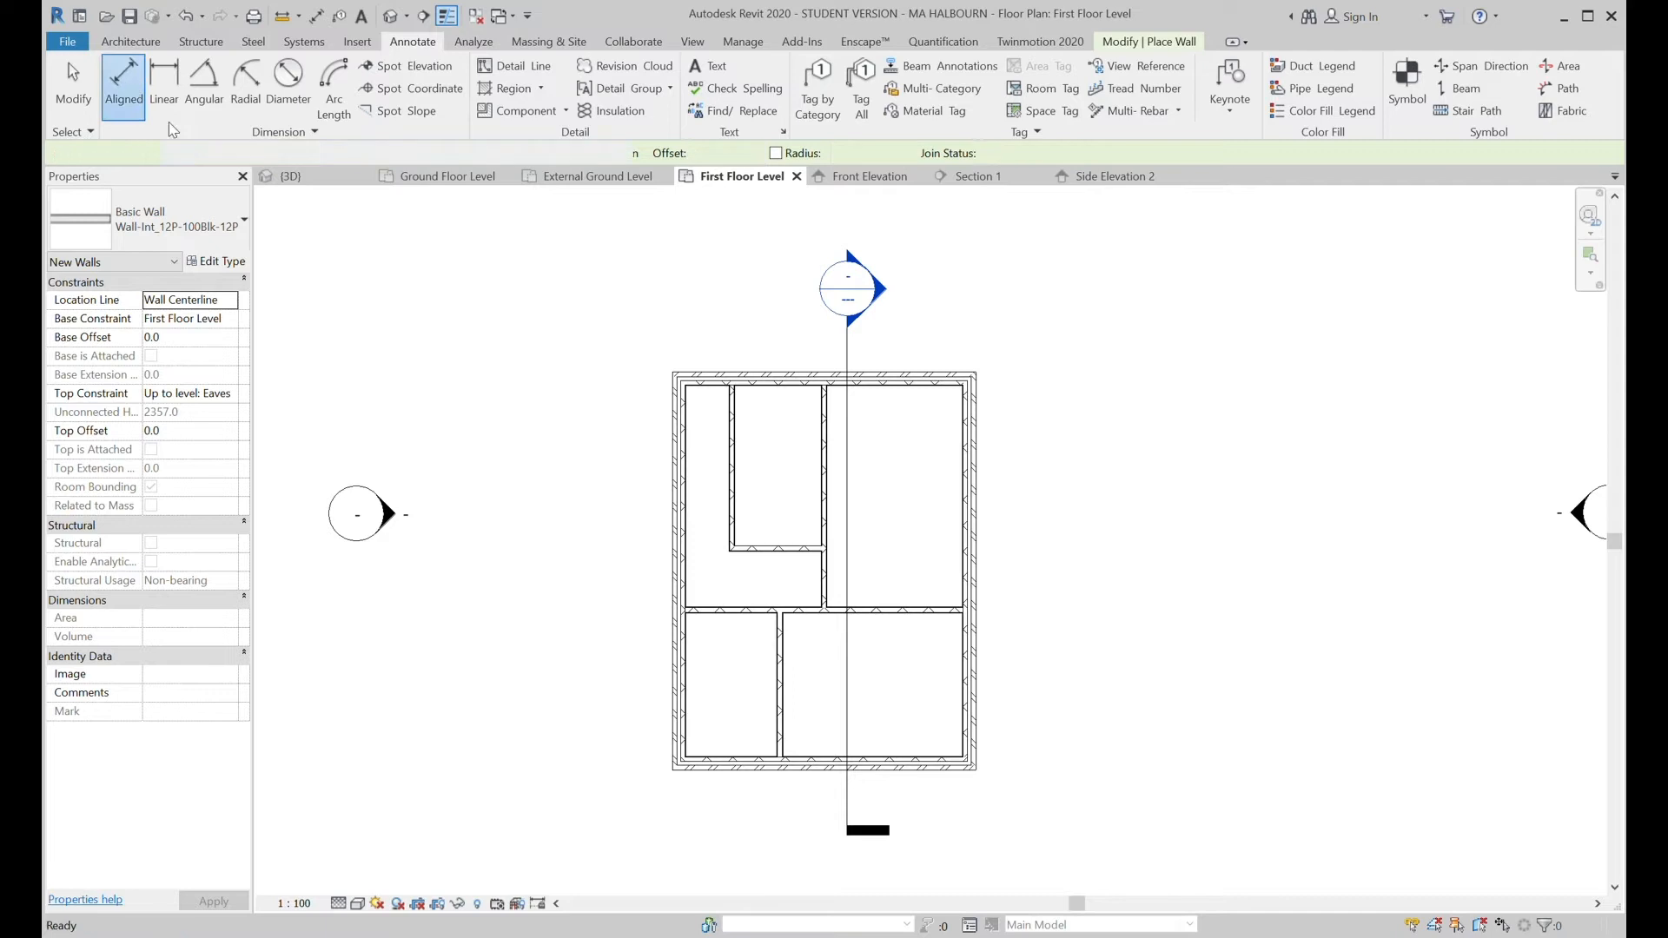
{"action": "left_click", "coordinate": [787, 708]}
{"action": "left_click", "coordinate": [965, 725]}
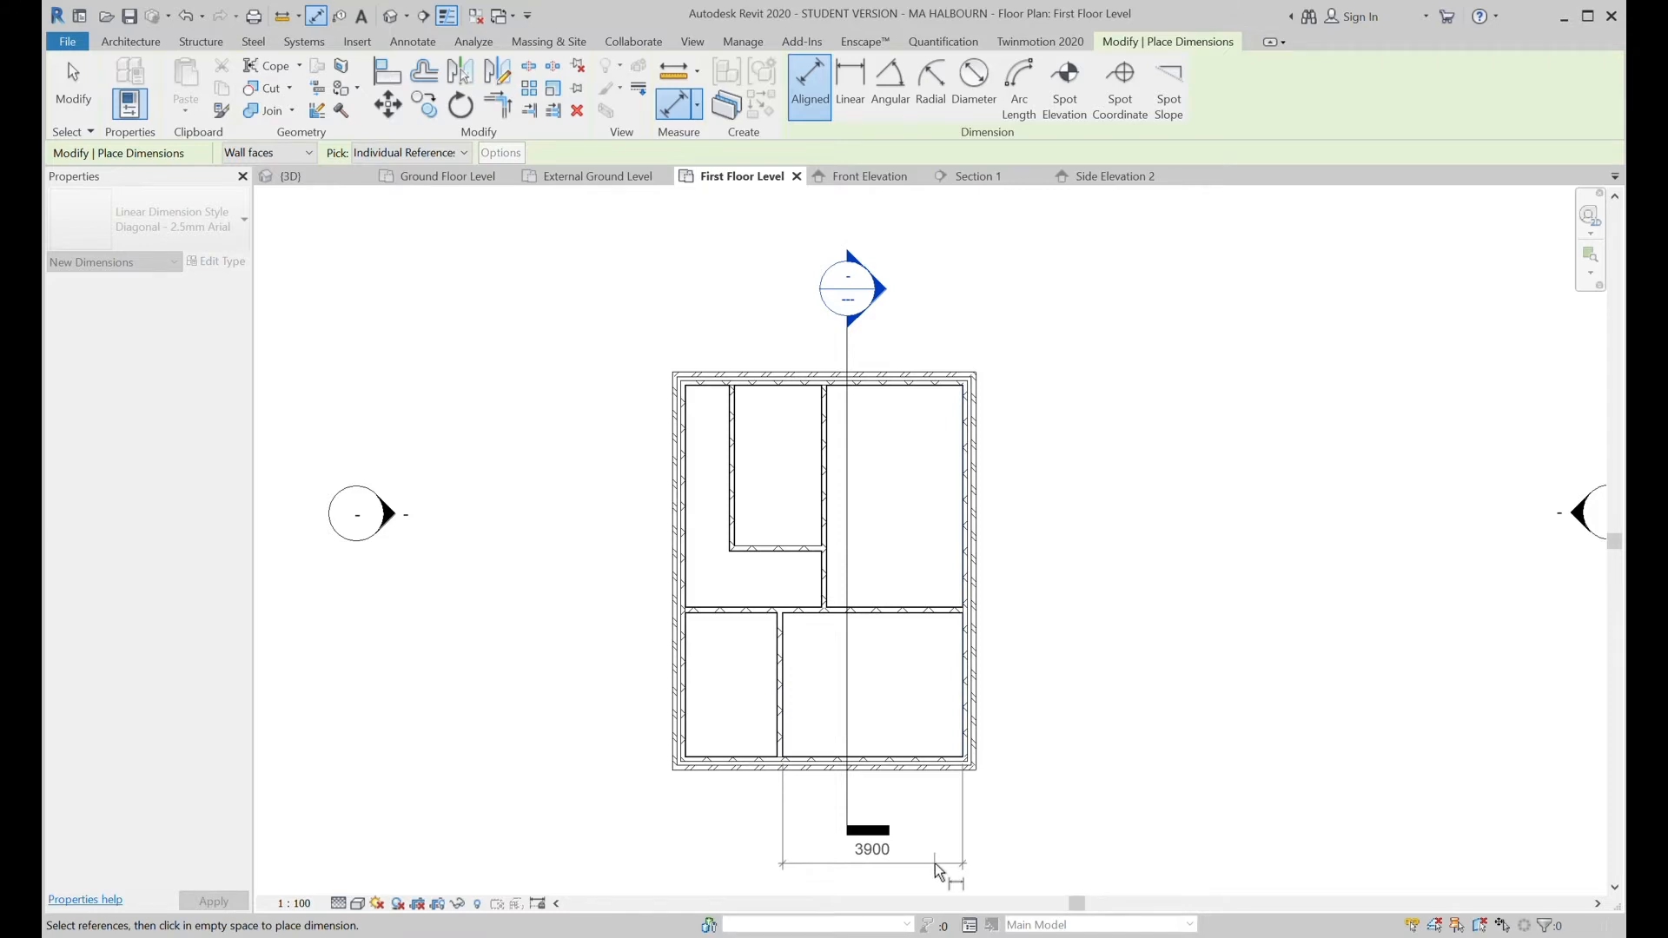
{"action": "left_click", "coordinate": [937, 873]}
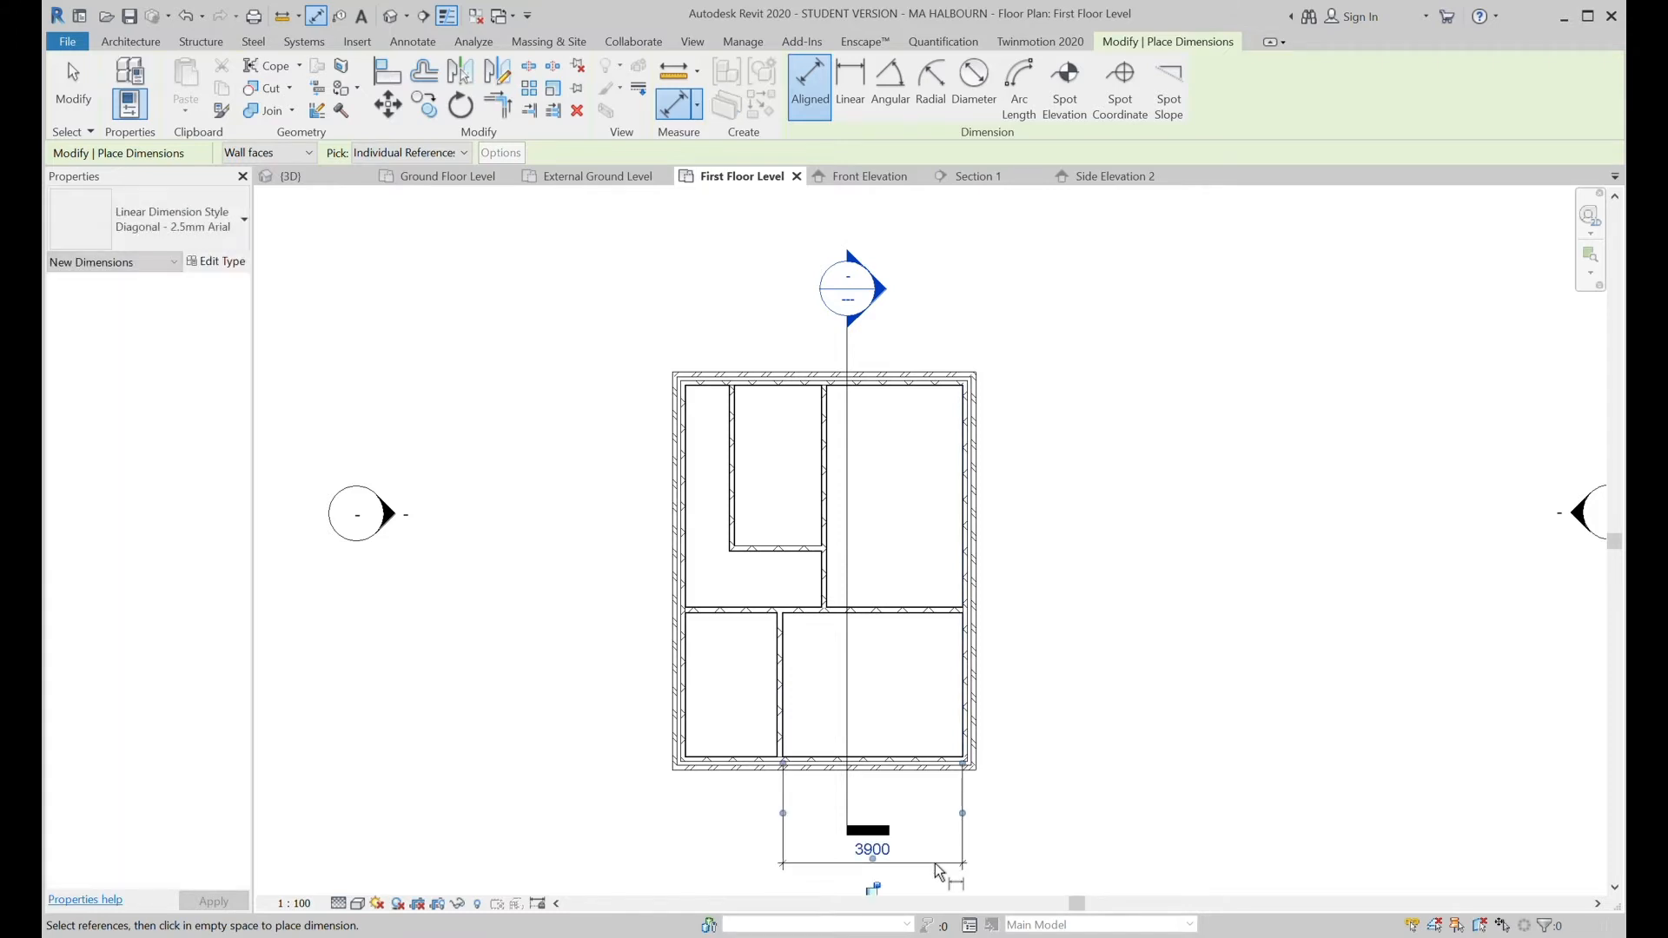
{"action": "left_click", "coordinate": [687, 708]}
{"action": "left_click", "coordinate": [779, 721]}
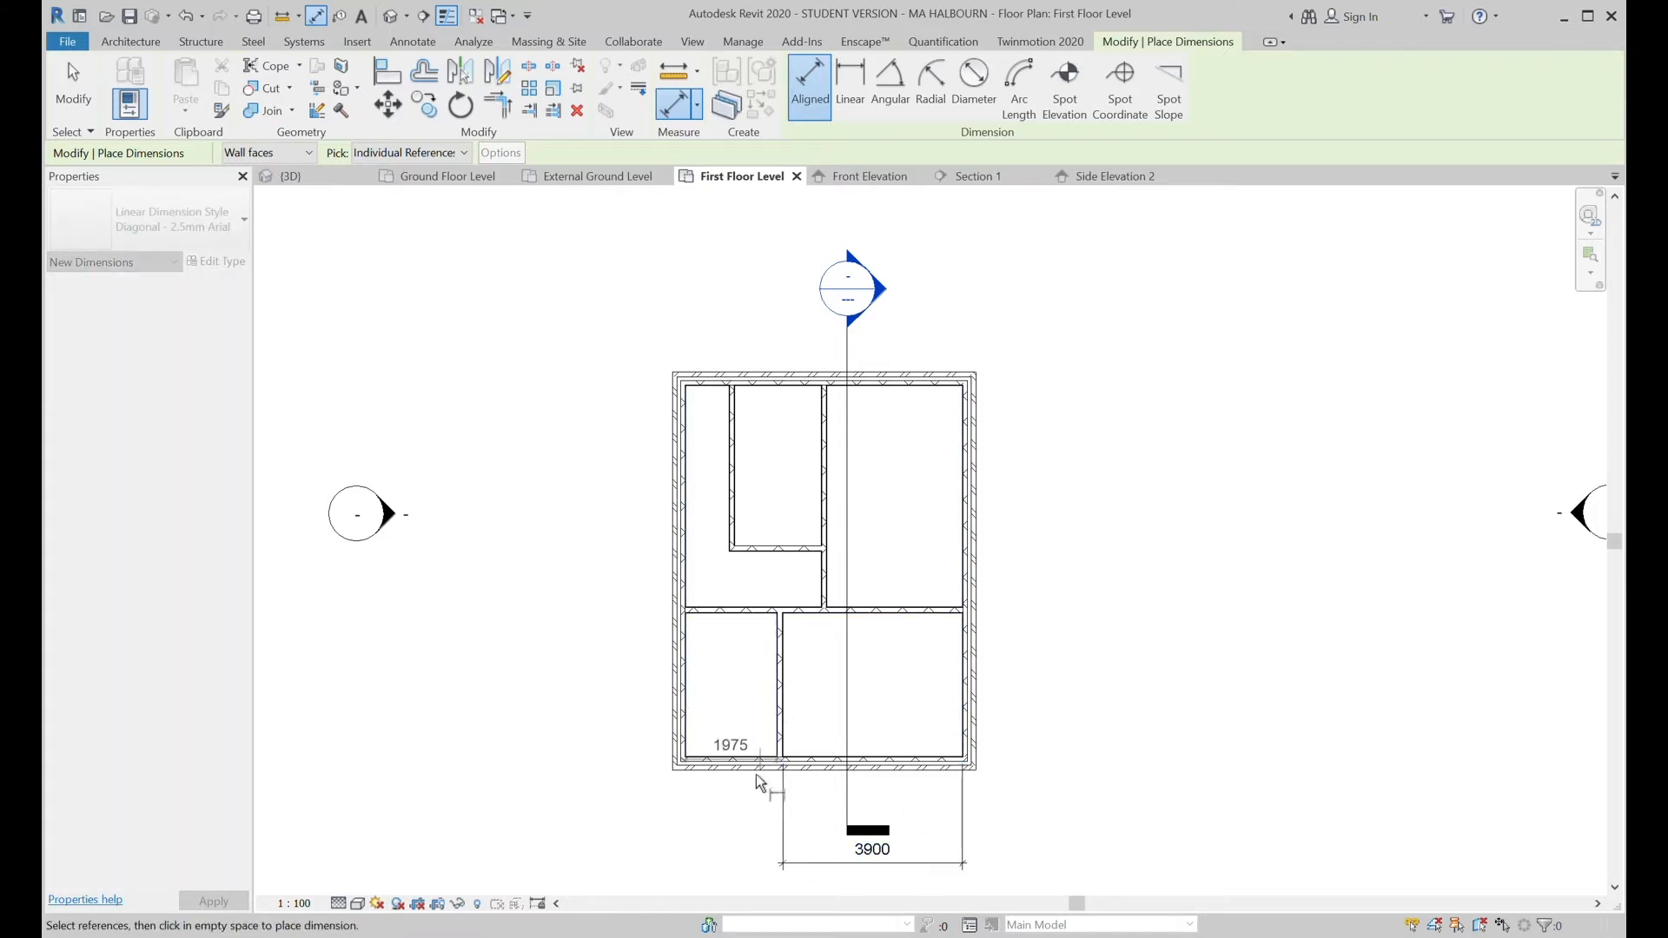
{"action": "left_click", "coordinate": [746, 838]}
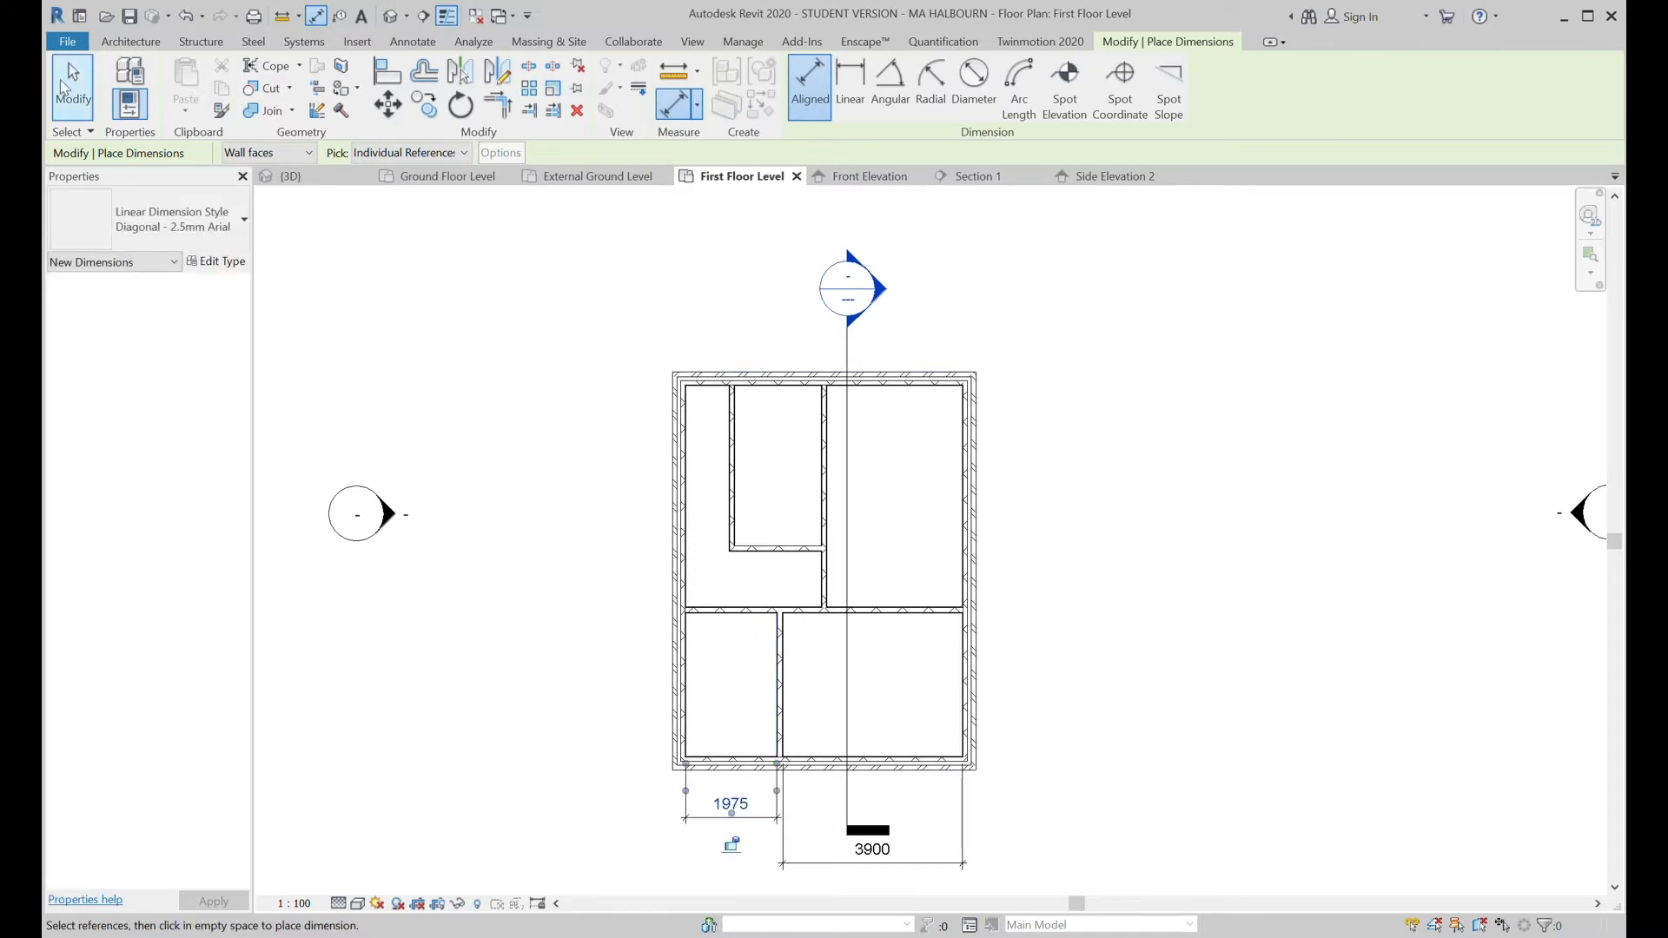
{"action": "left_click", "coordinate": [64, 83]}
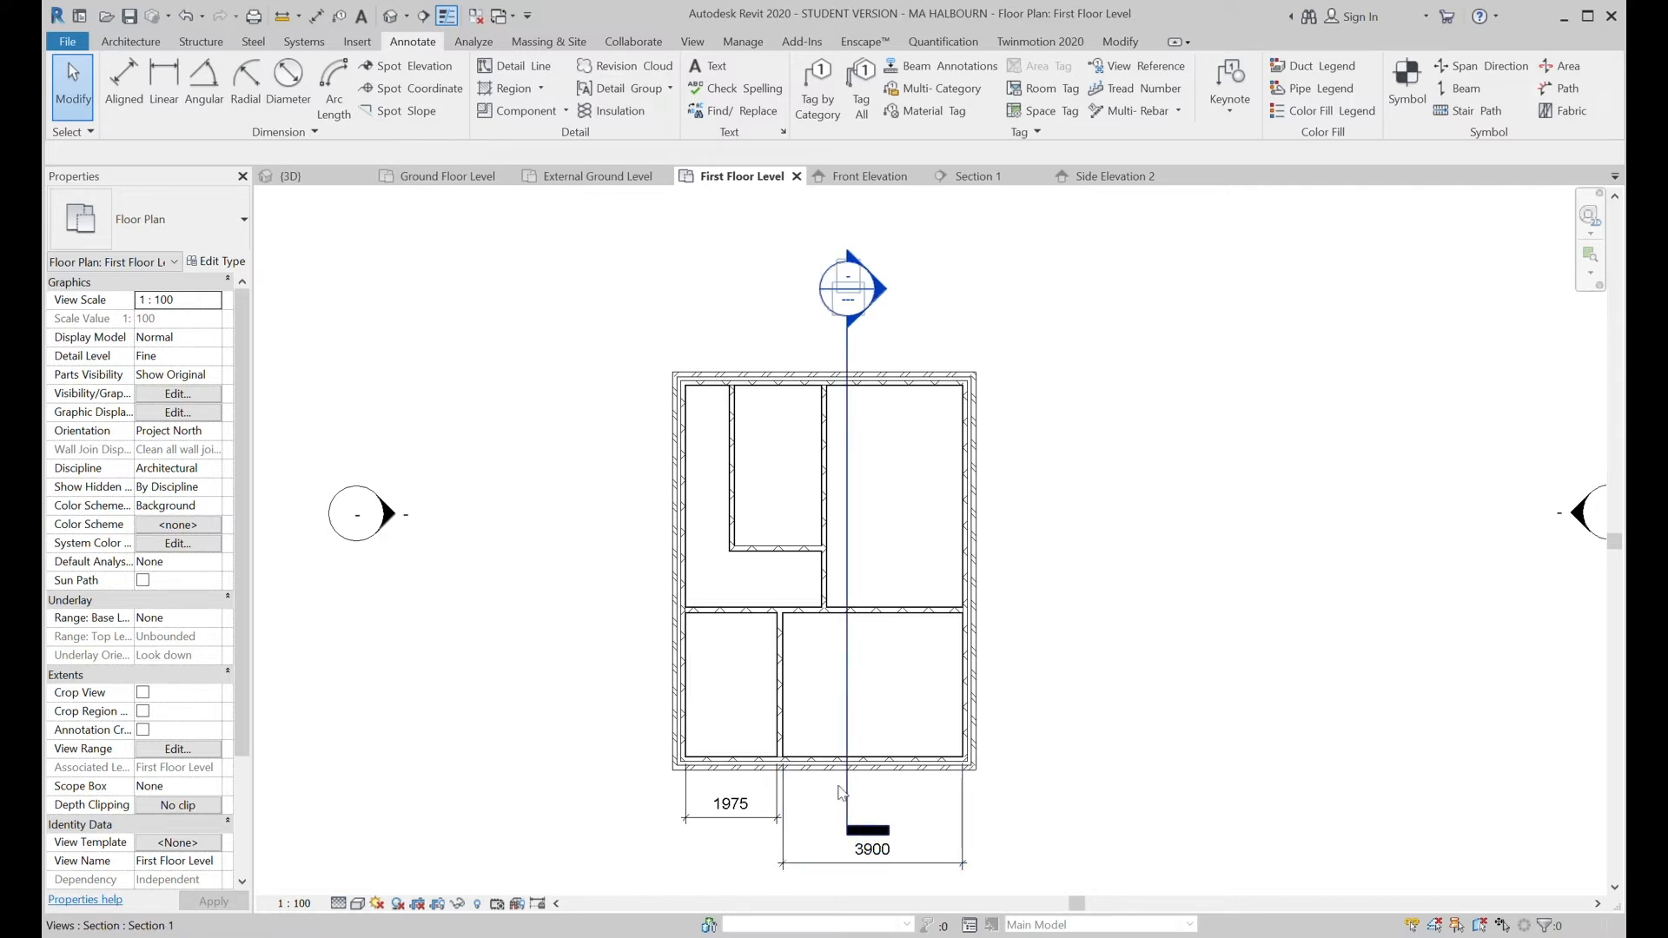
Move the partition between the two lower rooms so that the right-hand room is 4100 mm wide.
{"action": "left_click", "coordinate": [785, 727]}
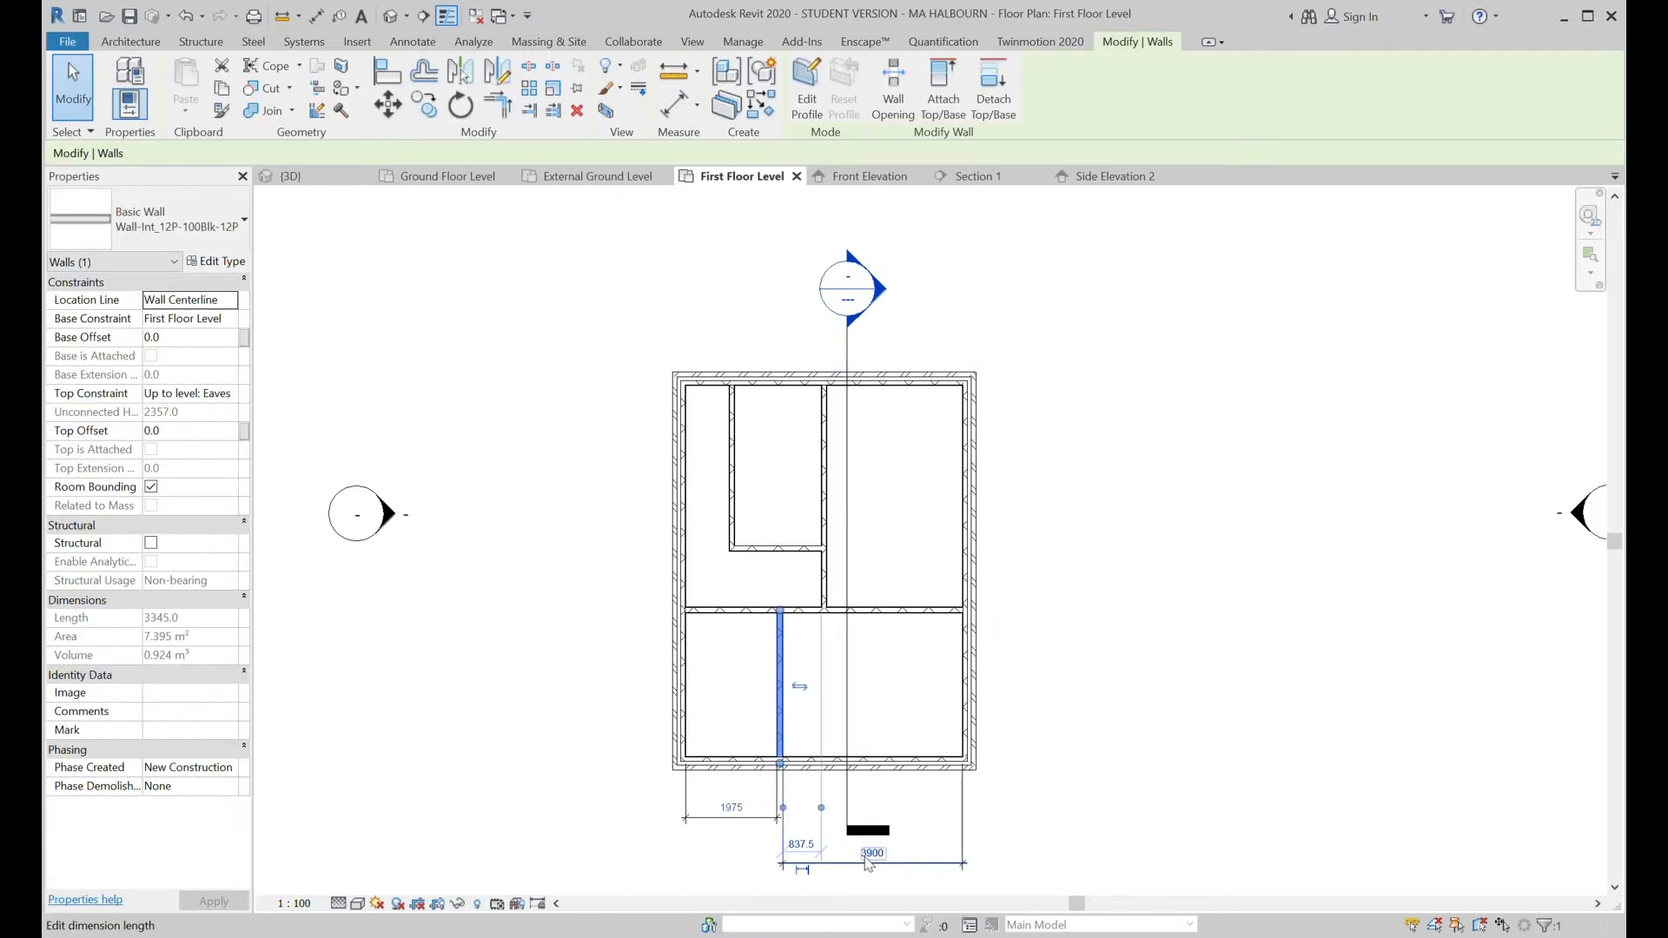
{"action": "left_click", "coordinate": [872, 854]}
{"action": "type", "text": "4100"}
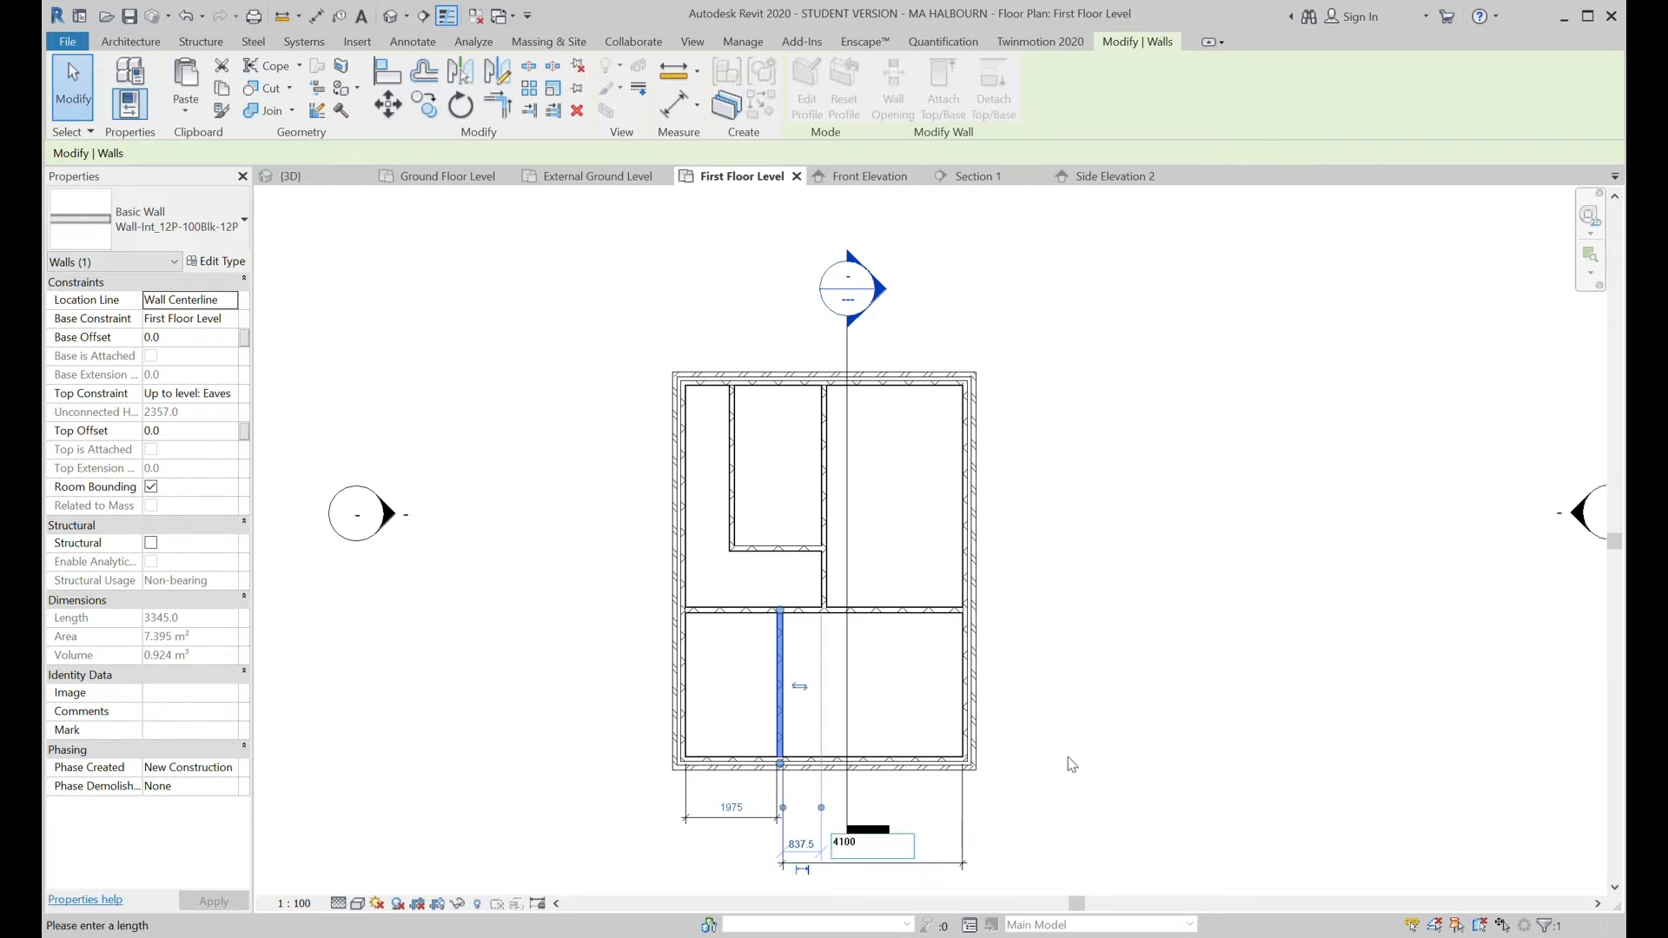
{"action": "key", "text": "Return"}
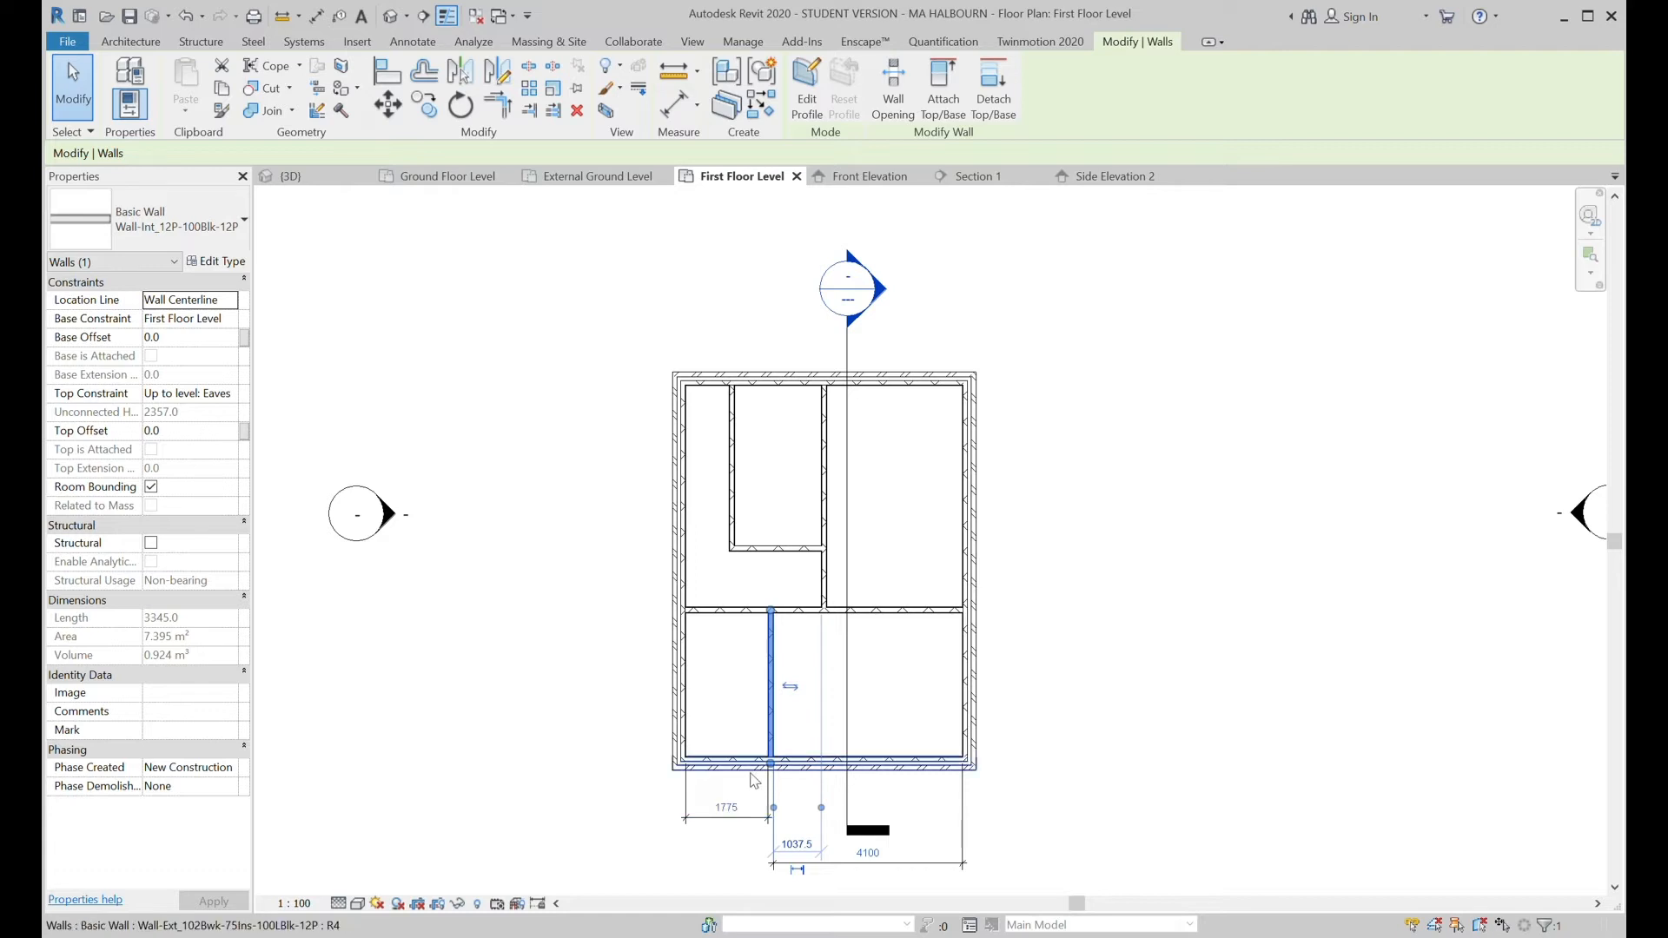
Add an aligned dimension between the cross wall and the lower external wall's inner face, placed outside the right-hand external wall.
{"action": "scroll", "coordinate": [750, 772], "scroll_direction": "up", "scroll_amount": 3}
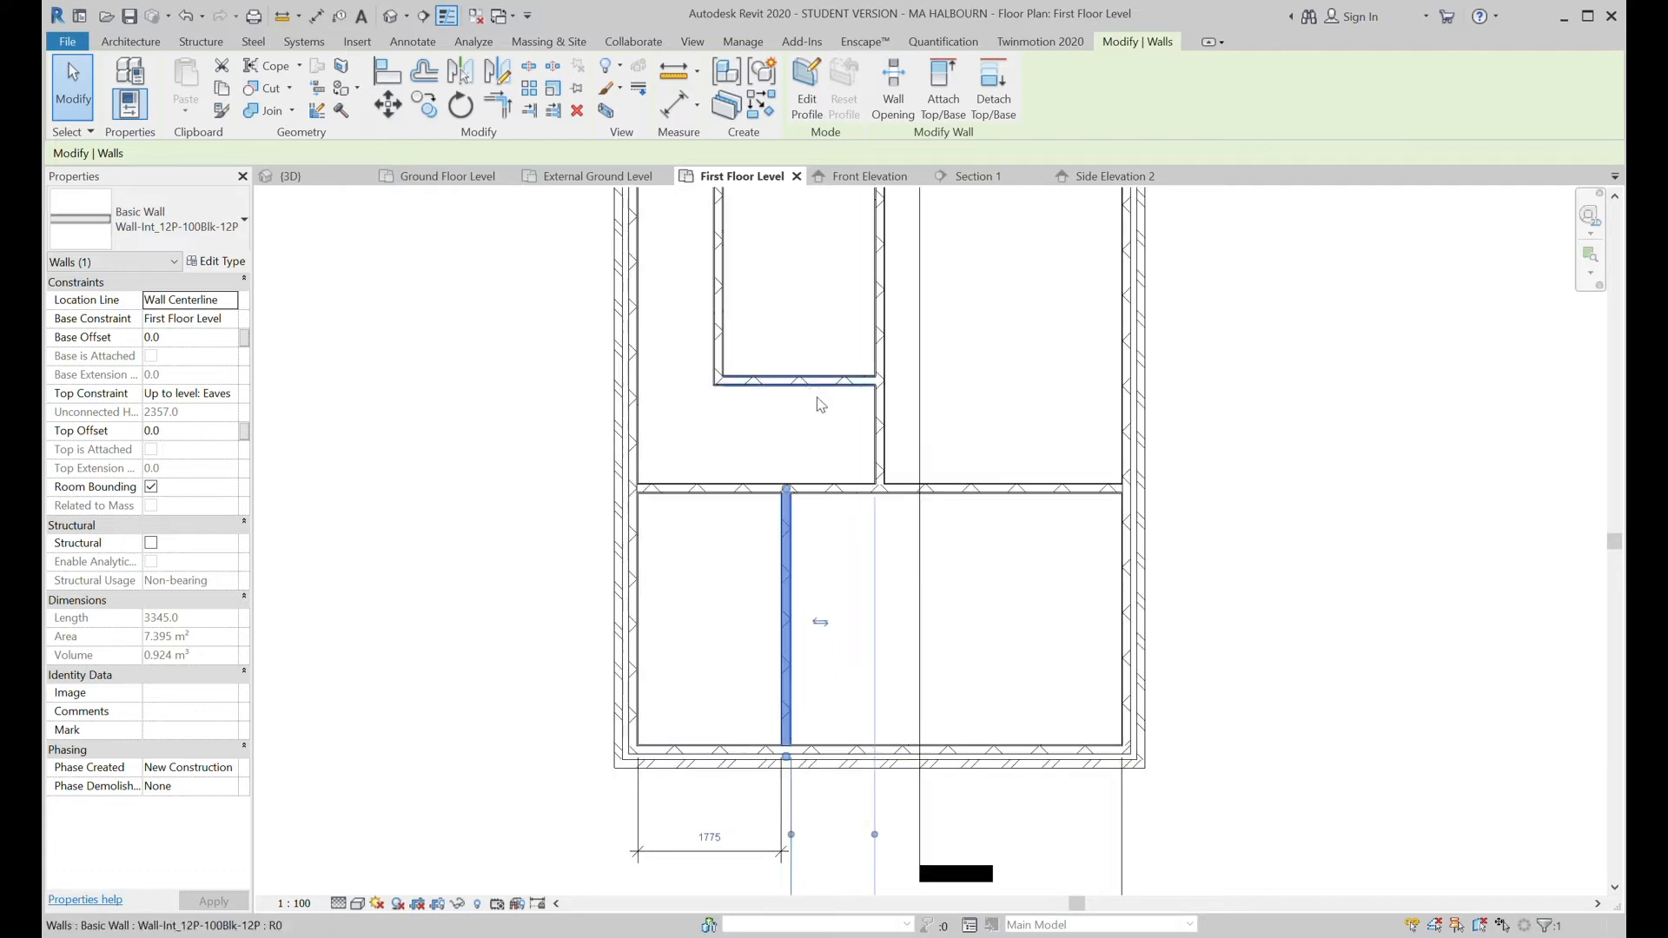
{"action": "scroll", "coordinate": [821, 391], "scroll_direction": "down", "scroll_amount": 2}
{"action": "middle_click_drag", "start_coordinate": [1214, 475], "coordinate": [1160, 546]}
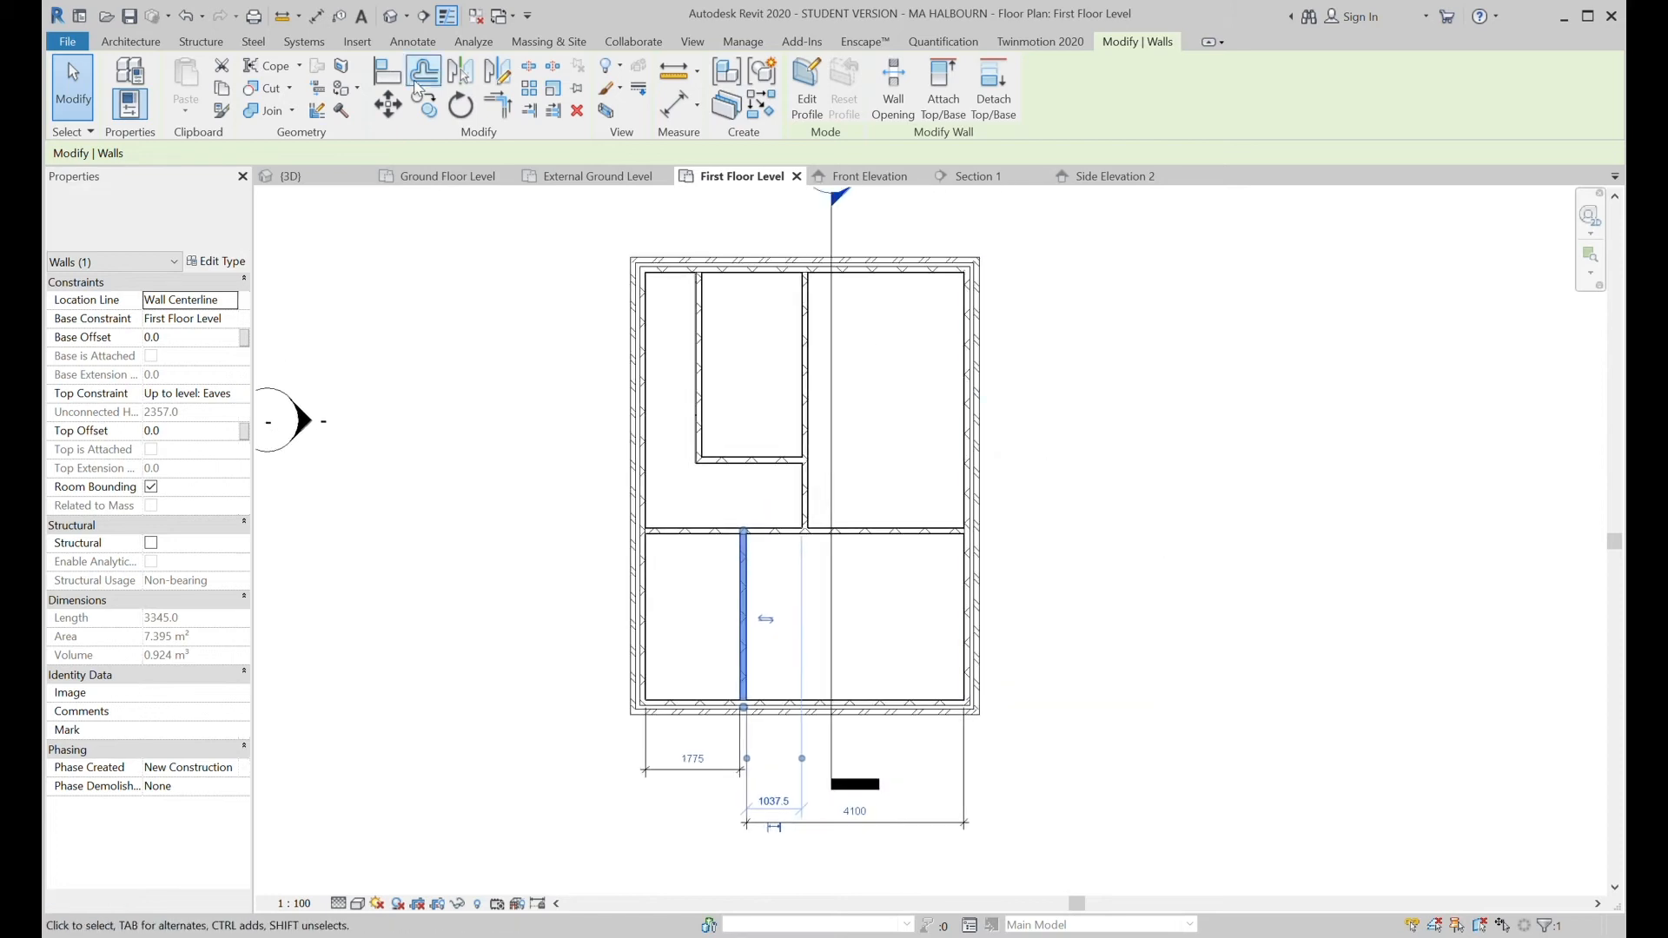
{"action": "left_click", "coordinate": [413, 40]}
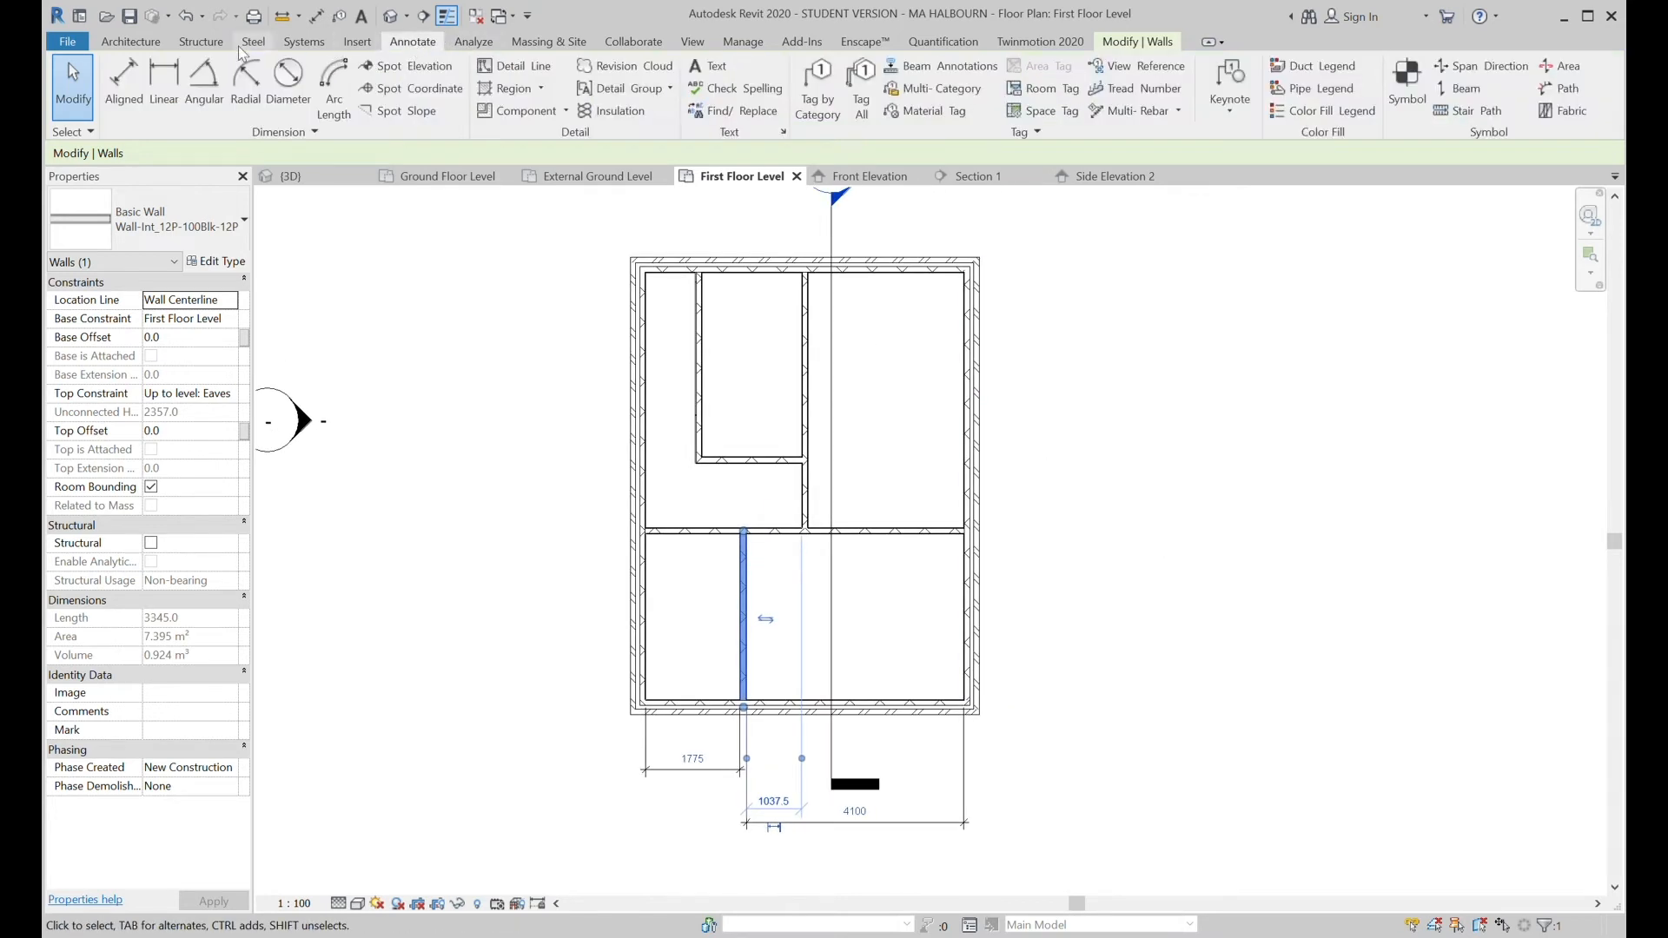
{"action": "left_click", "coordinate": [122, 87]}
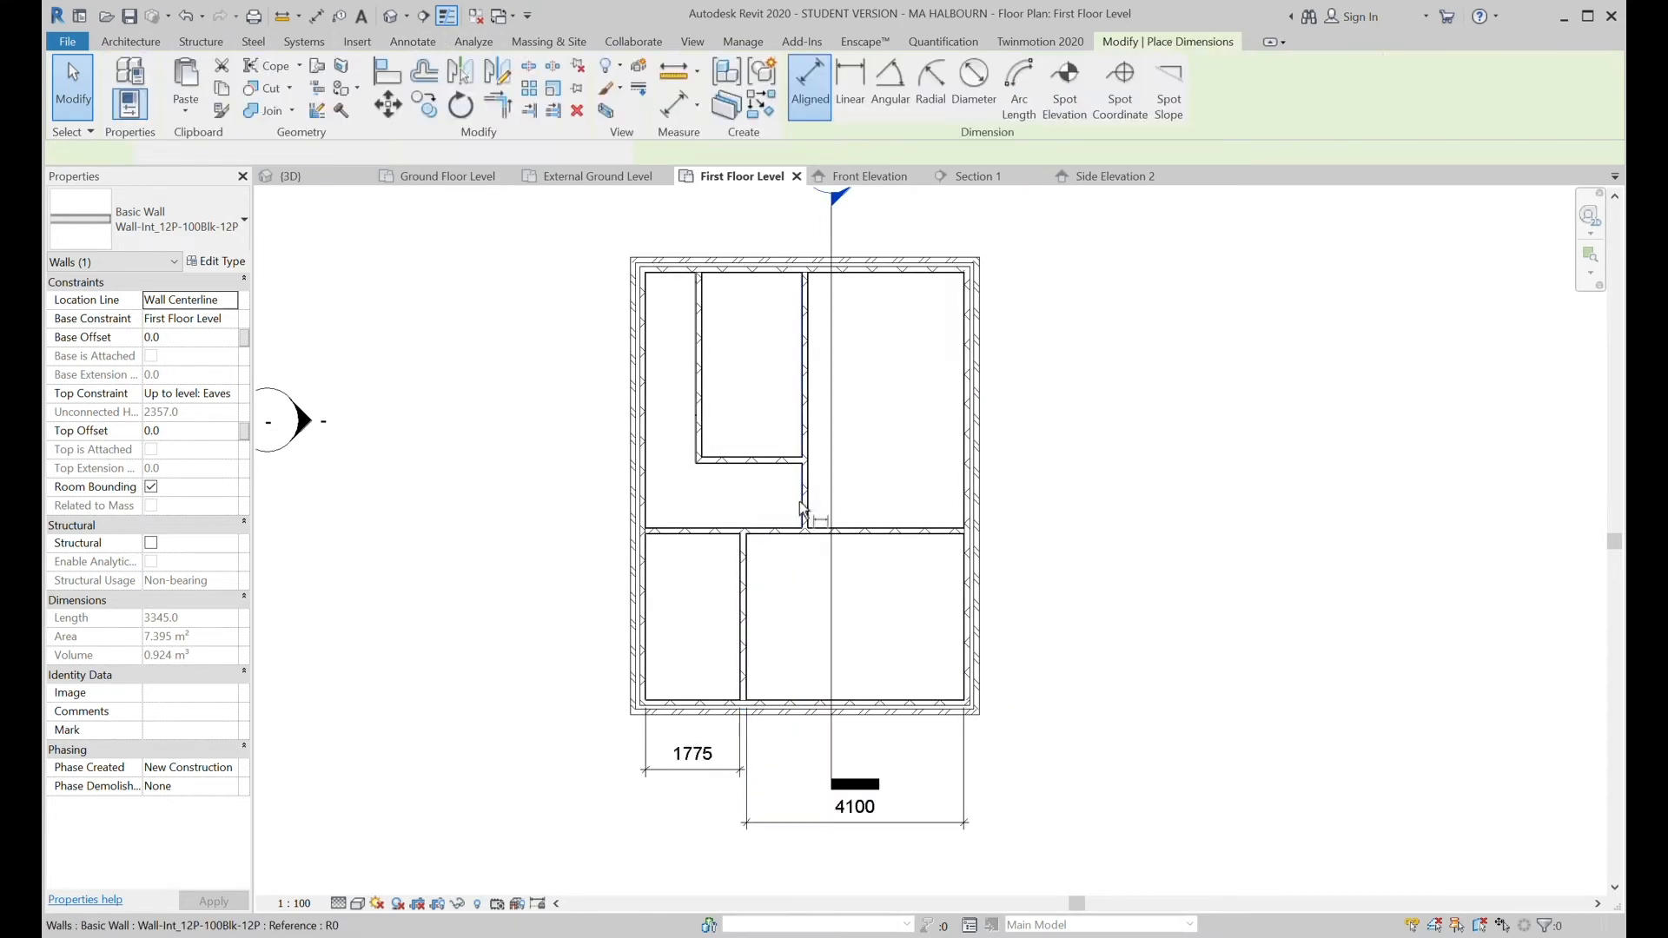
{"action": "left_click", "coordinate": [935, 550]}
{"action": "left_click", "coordinate": [935, 703]}
{"action": "left_click", "coordinate": [1115, 674]}
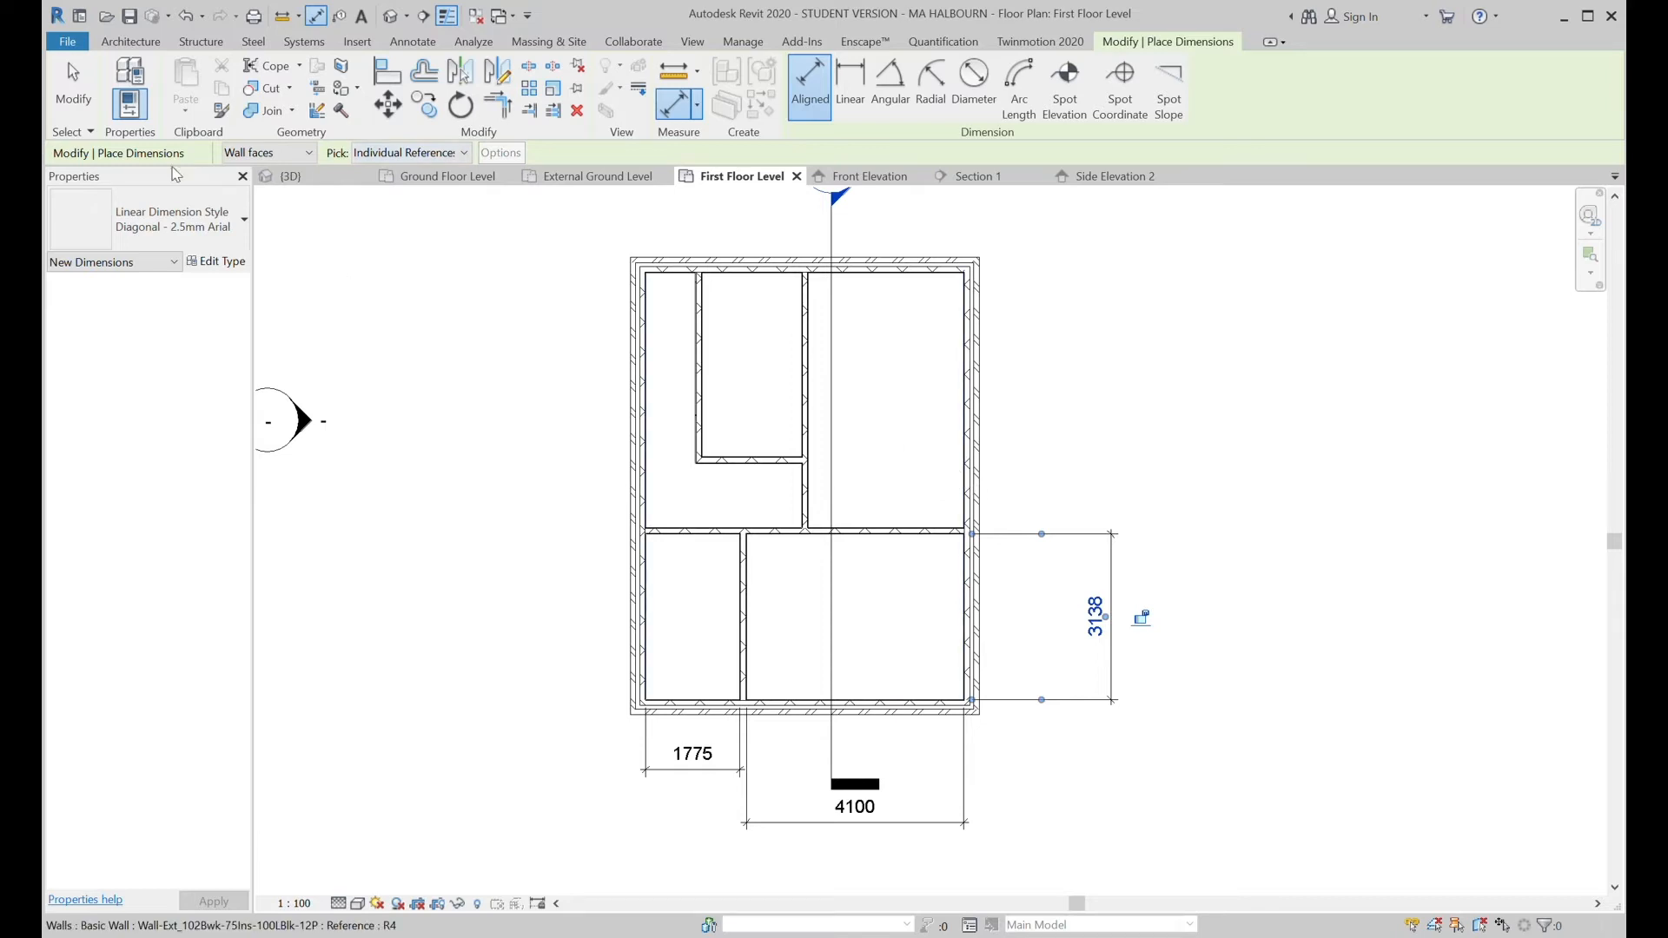
{"action": "left_click", "coordinate": [73, 87]}
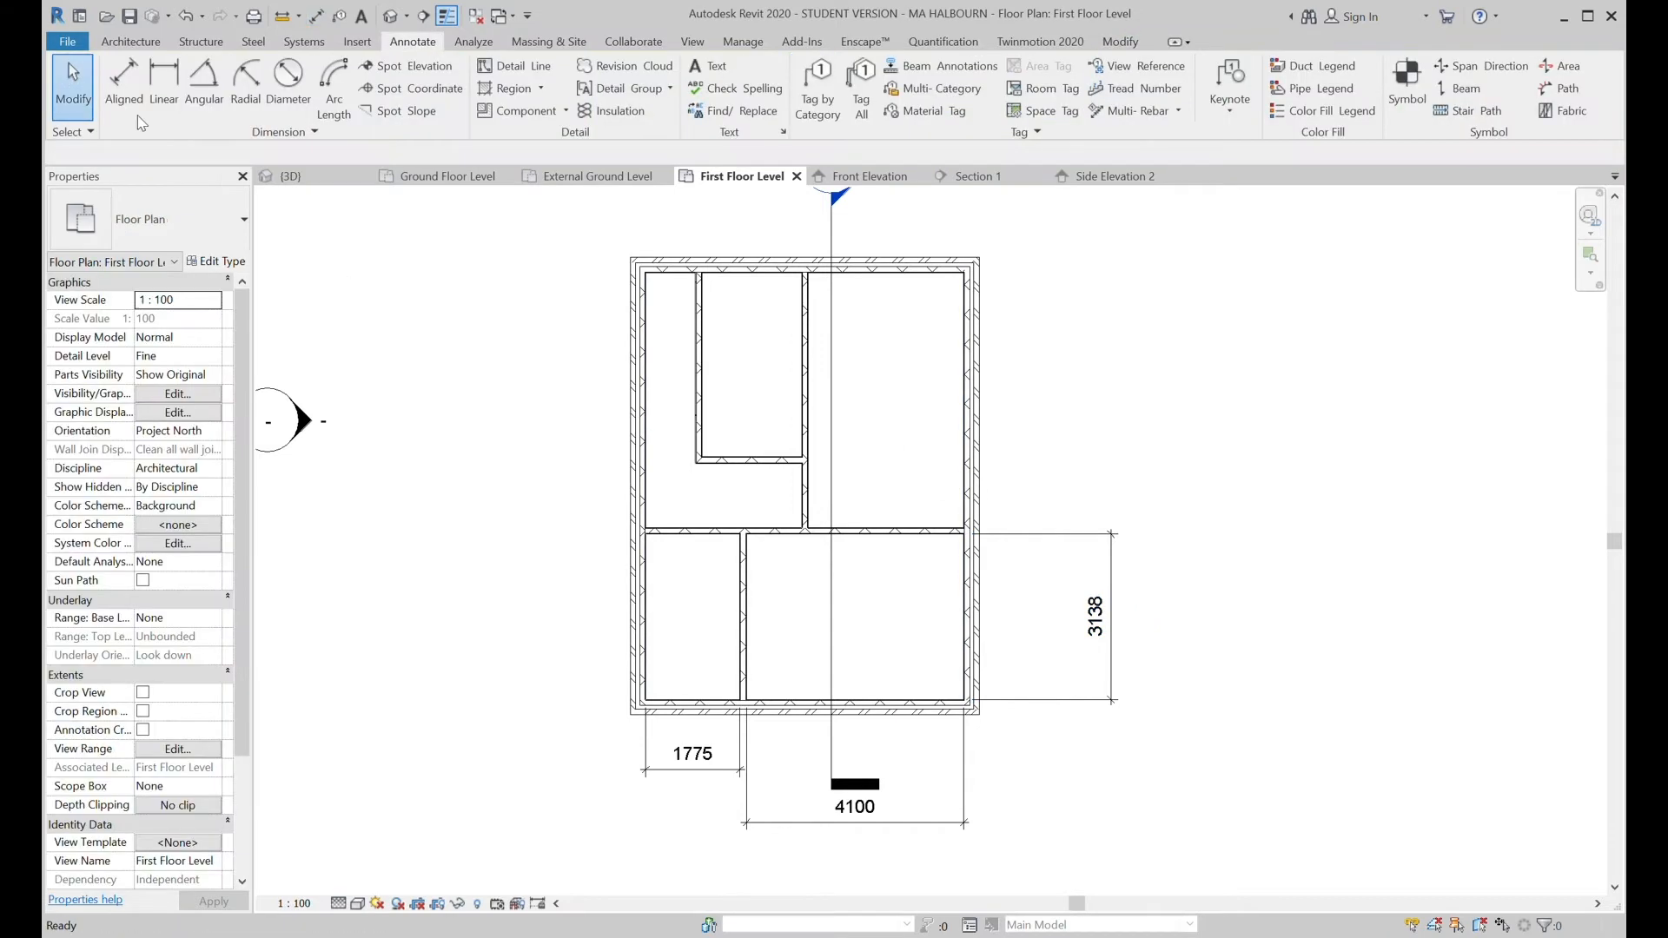
Move the cross wall to make the lower rooms 3700 mm deep.
{"action": "left_click", "coordinate": [928, 540]}
{"action": "left_click", "coordinate": [1107, 632]}
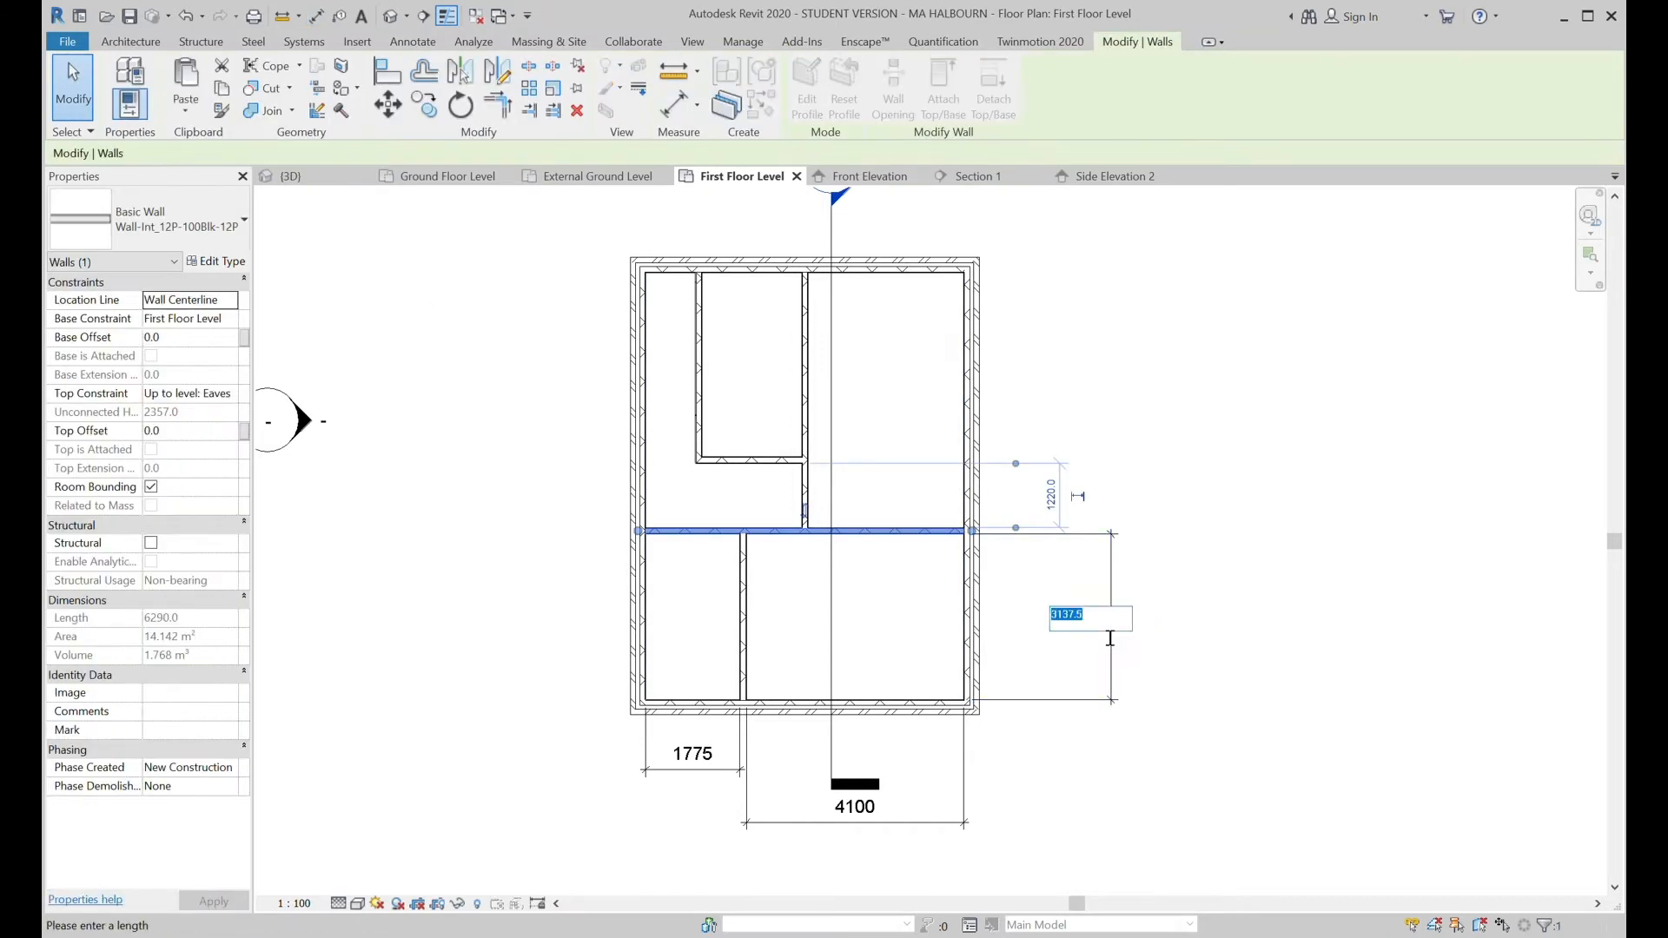
{"action": "type", "text": "3700"}
{"action": "key", "text": "Return"}
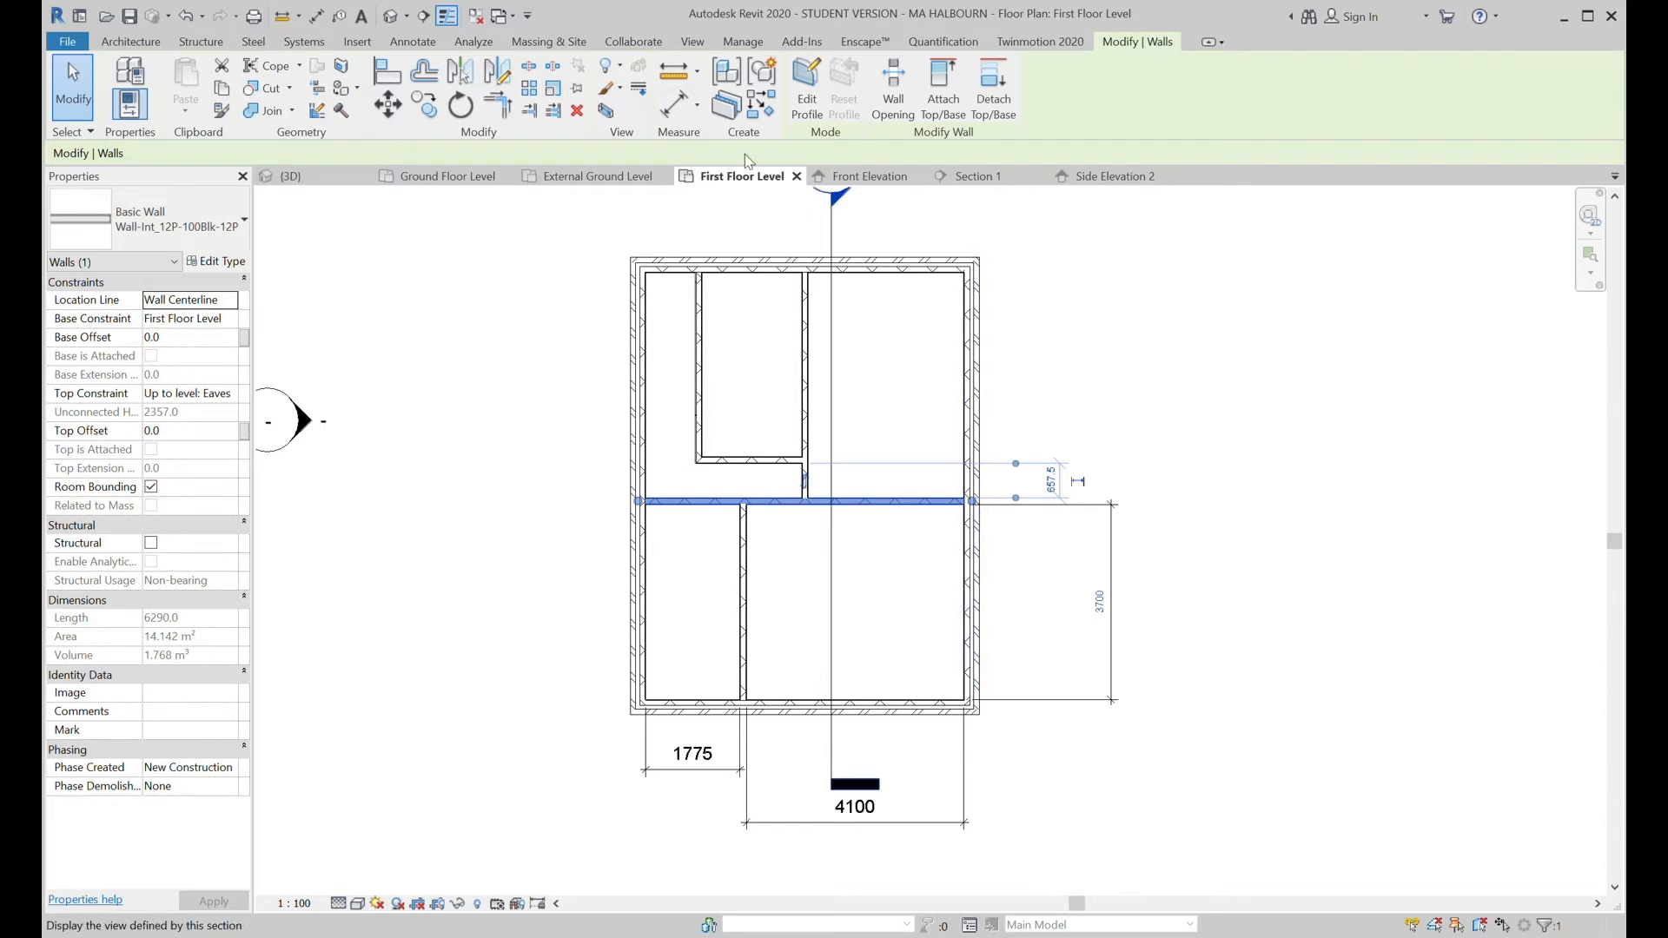
Delete the three clear-size dimensions around the lower rooms and the section line crossing the first floor plan.
{"action": "left_click", "coordinate": [1116, 635]}
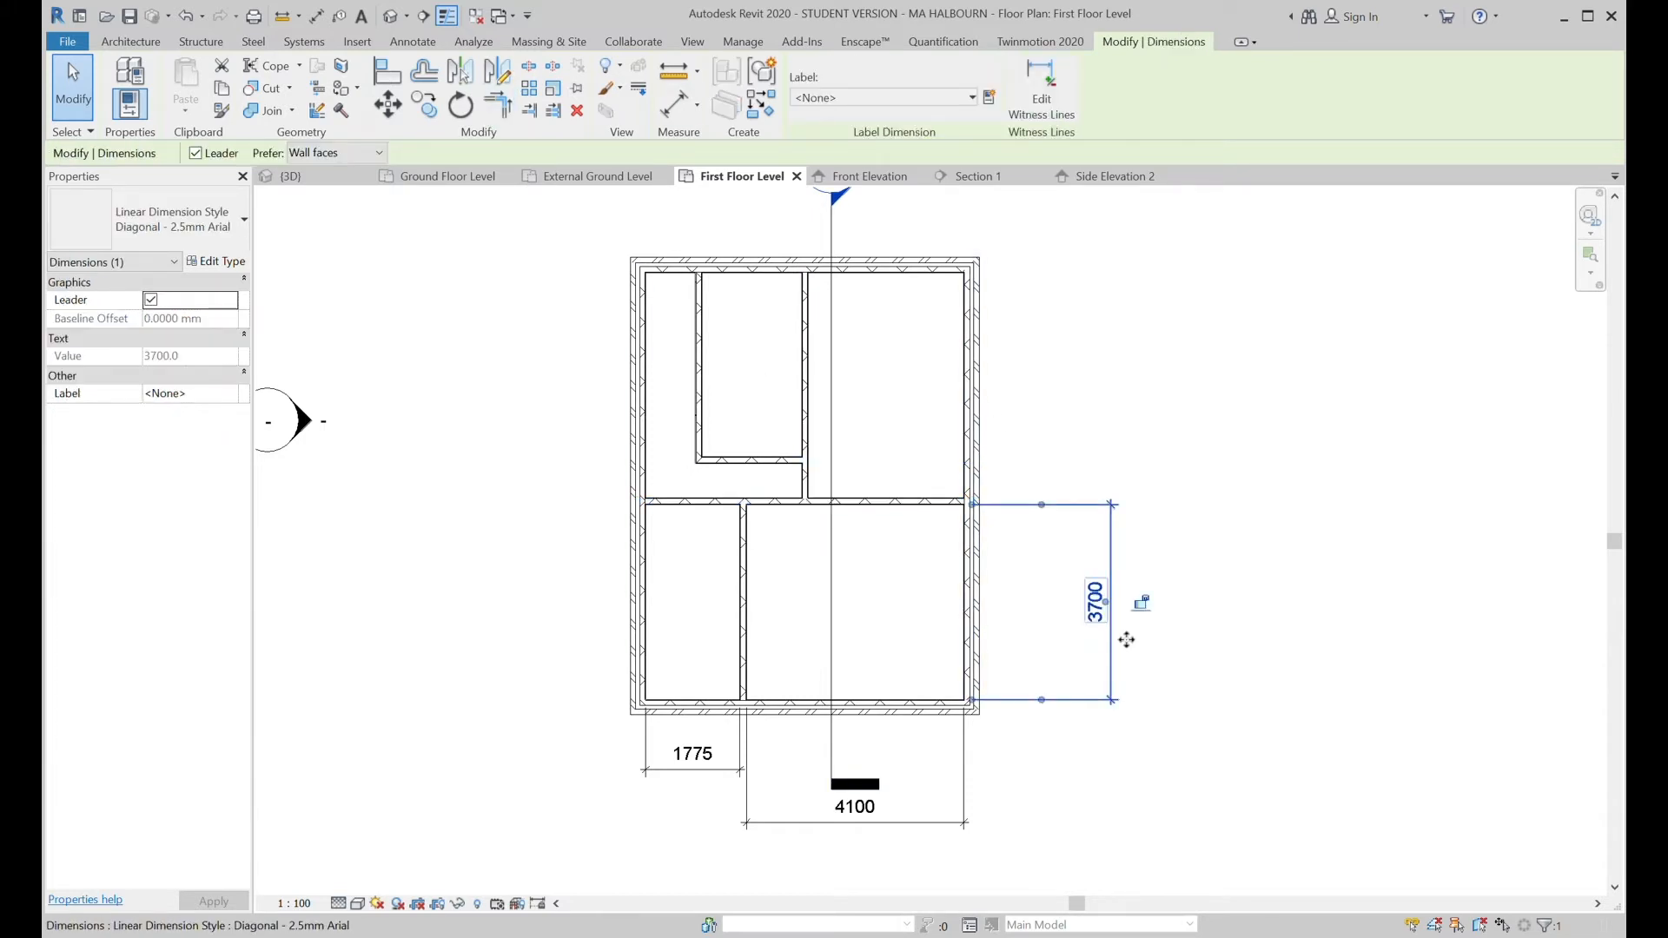
{"action": "key", "text": "Delete"}
{"action": "left_click", "coordinate": [965, 808]}
{"action": "key", "text": "Delete"}
{"action": "left_click", "coordinate": [739, 773]}
{"action": "key", "text": "Delete"}
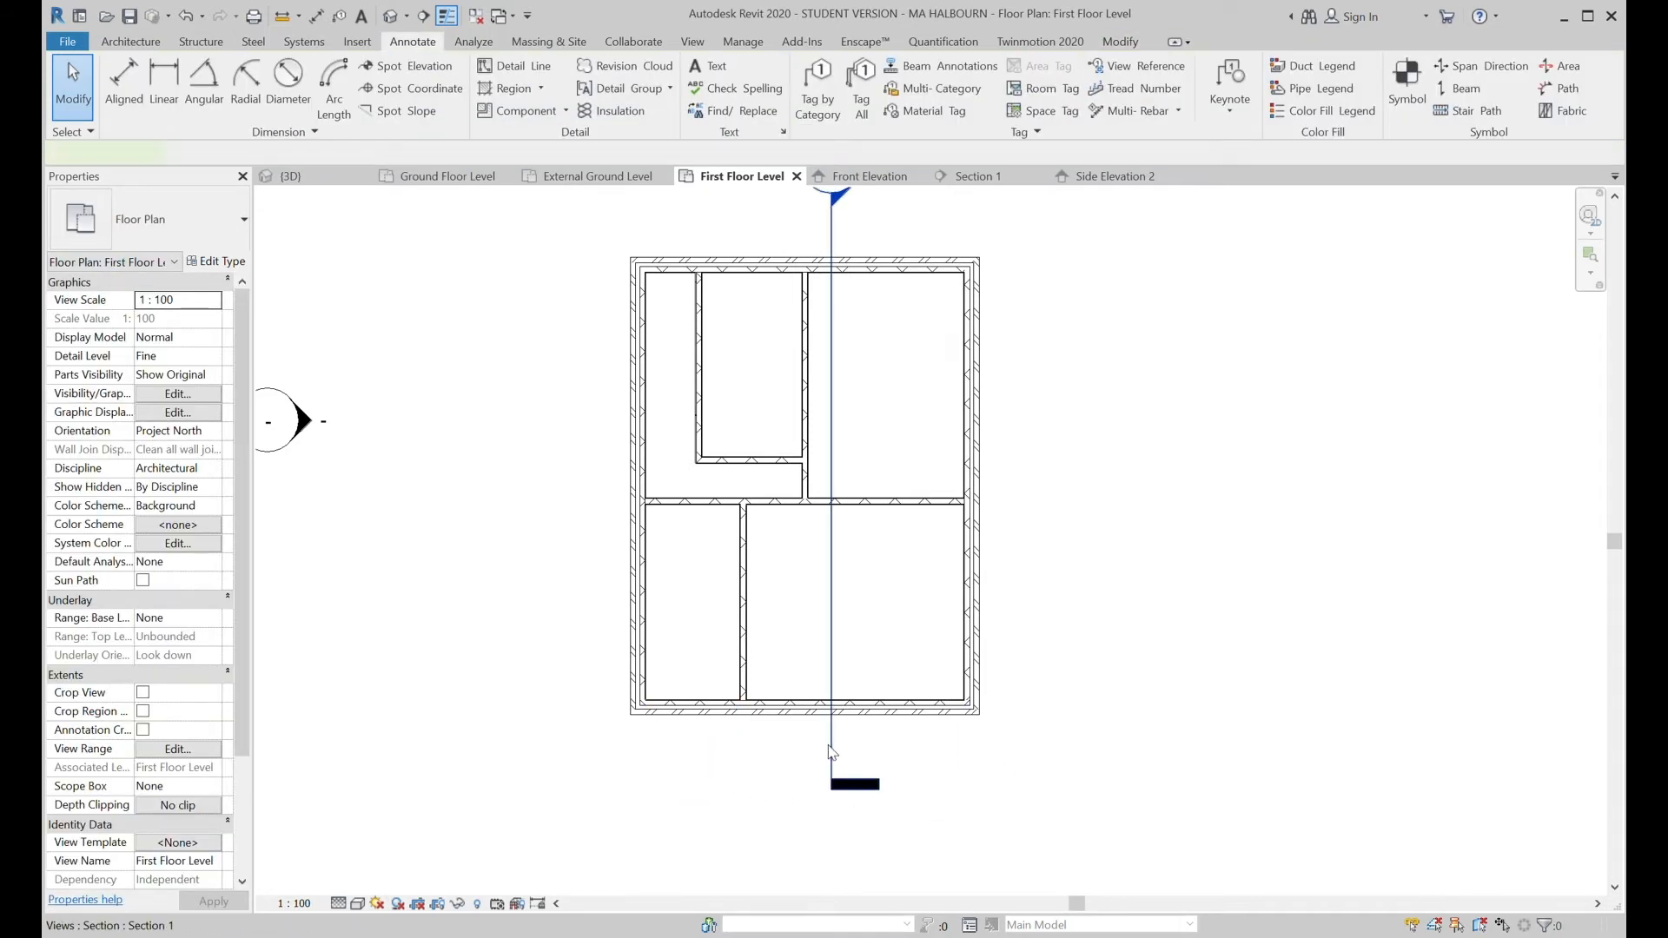
{"action": "left_click", "coordinate": [830, 752]}
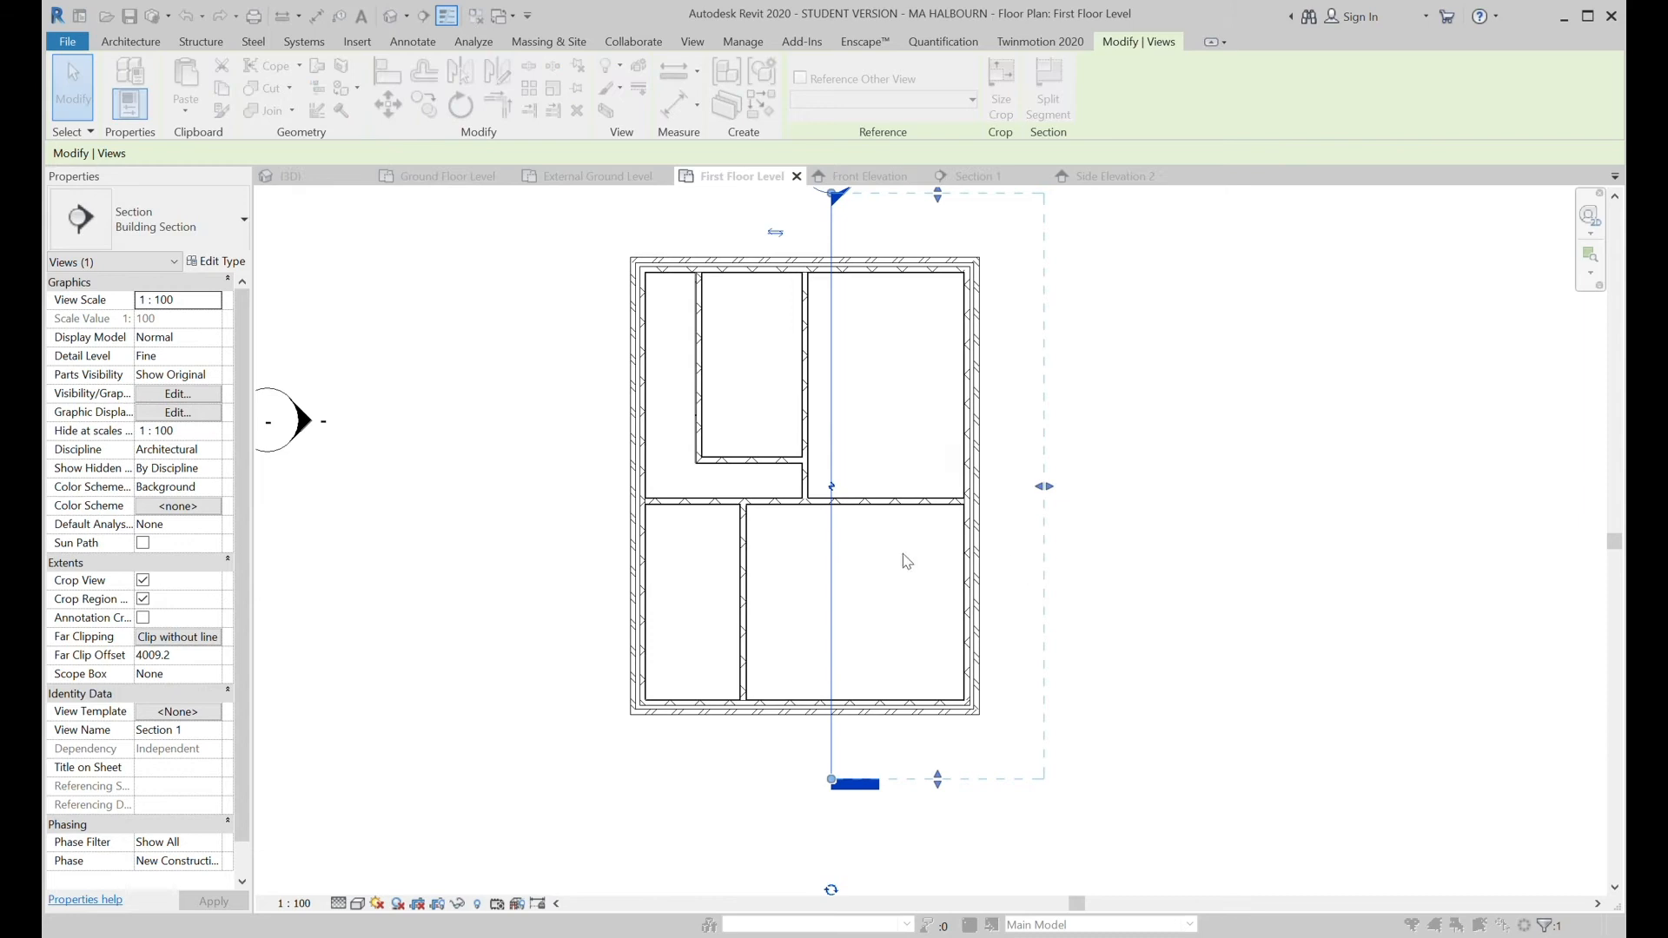
{"action": "key", "text": "Delete"}
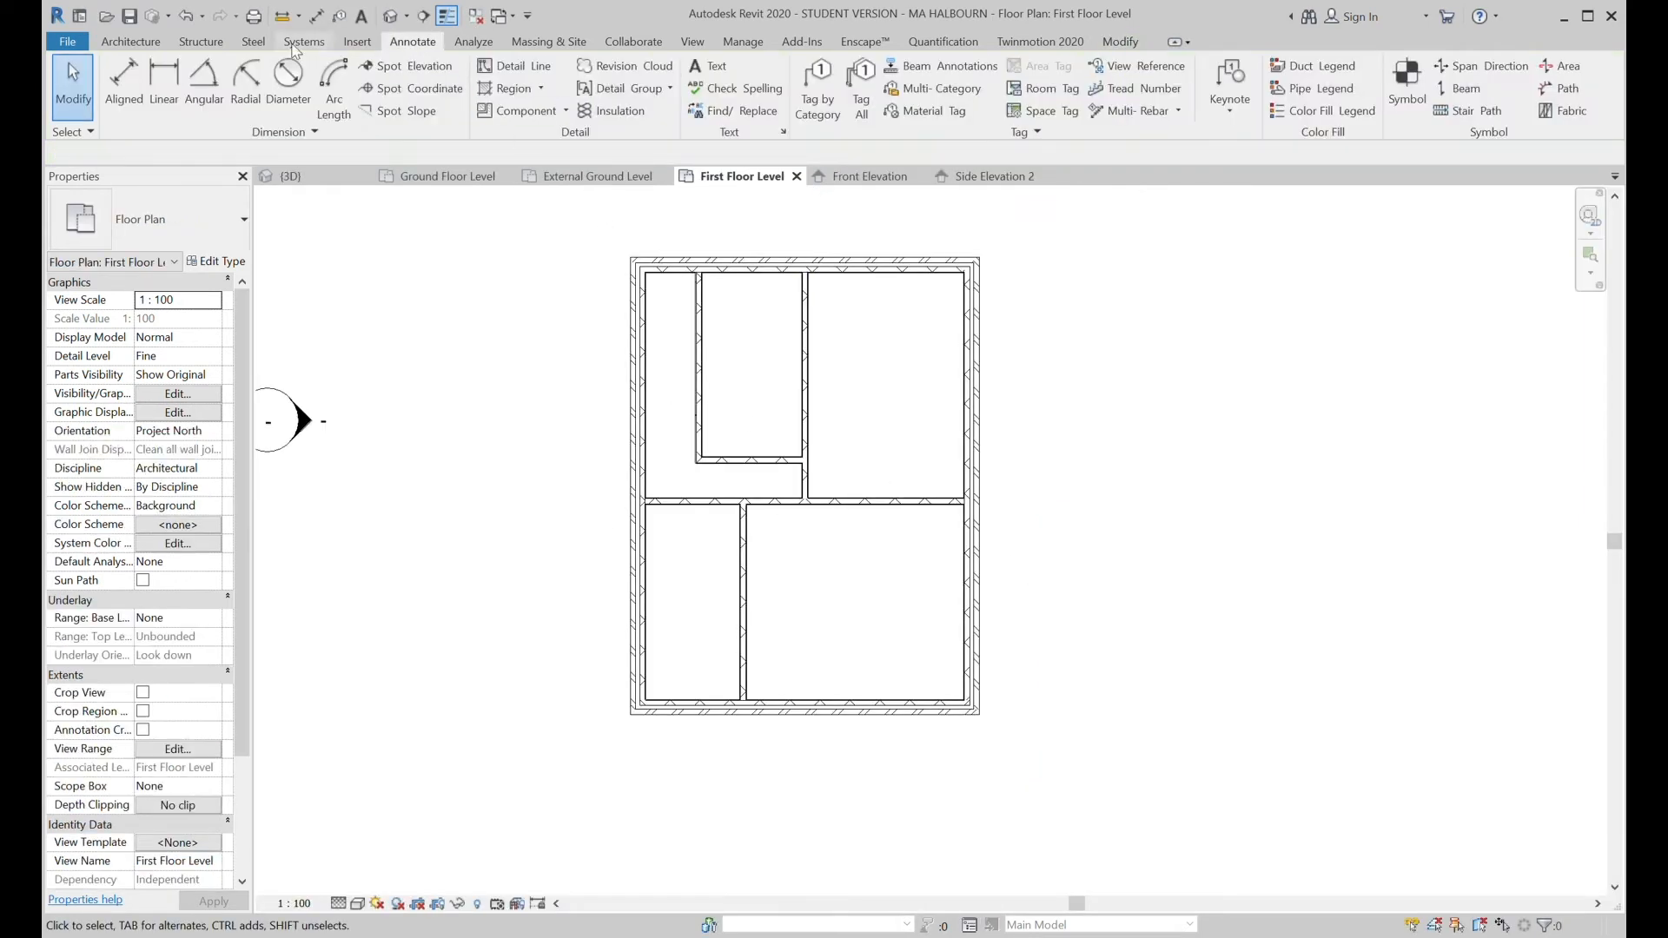
Add aligned dimensions for the upper right-hand room's clear width, inside the room, and its depth, outside the right-hand external wall.
{"action": "left_click", "coordinate": [121, 87]}
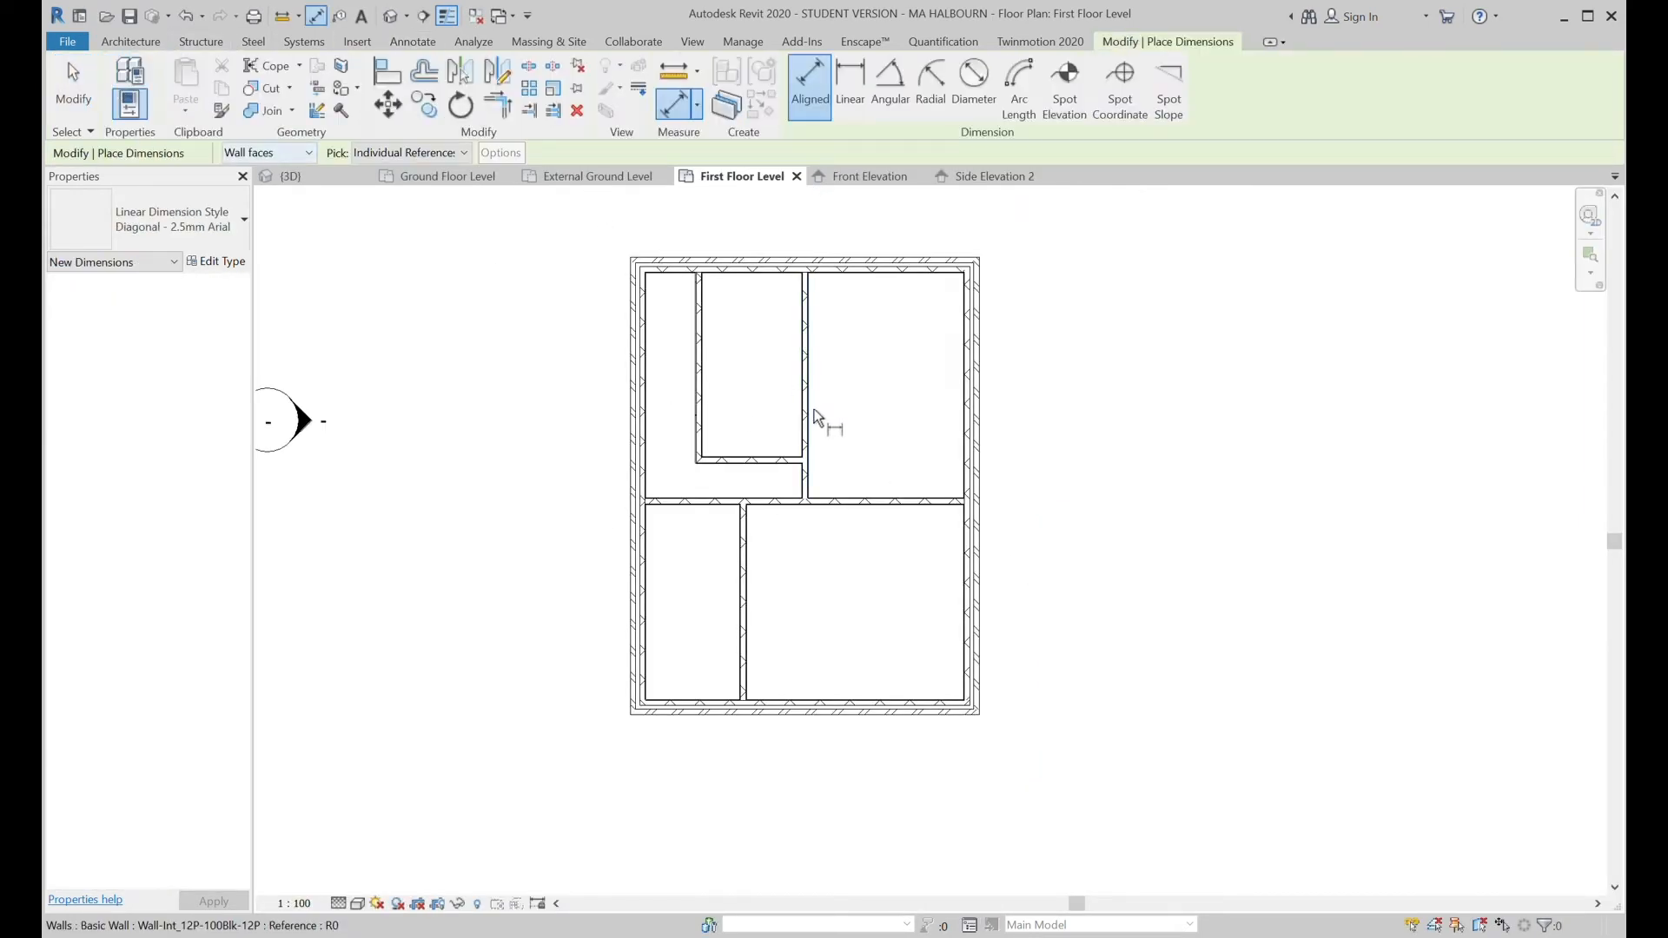
{"action": "left_click", "coordinate": [809, 409]}
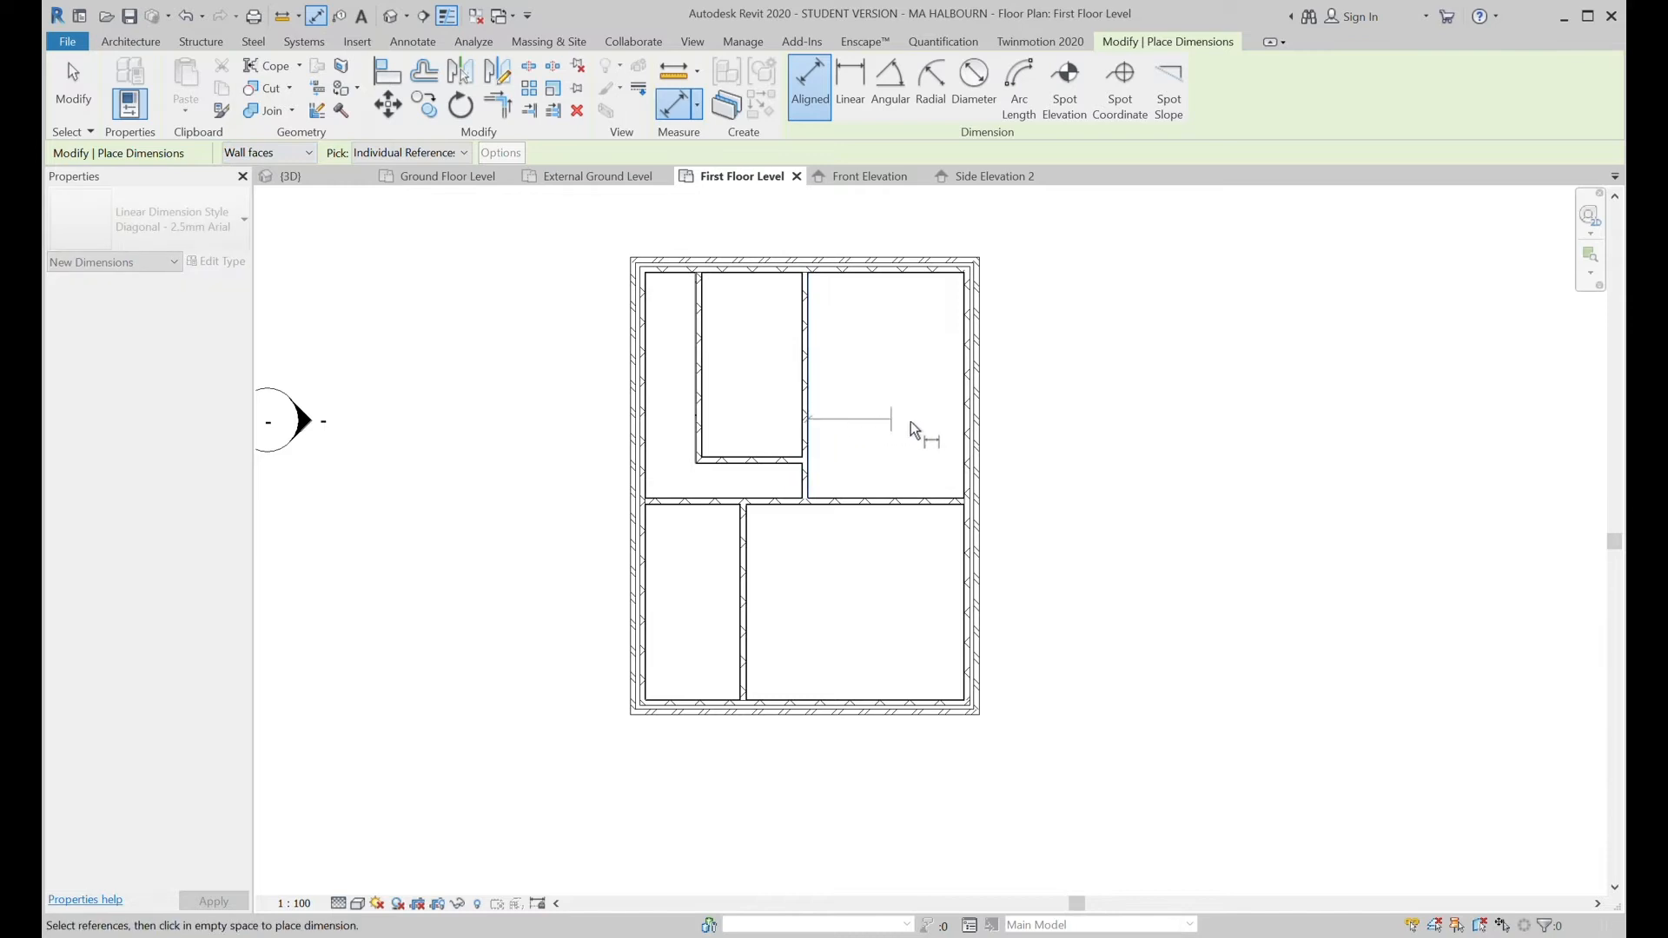
{"action": "left_click", "coordinate": [962, 426]}
{"action": "left_click", "coordinate": [954, 382]}
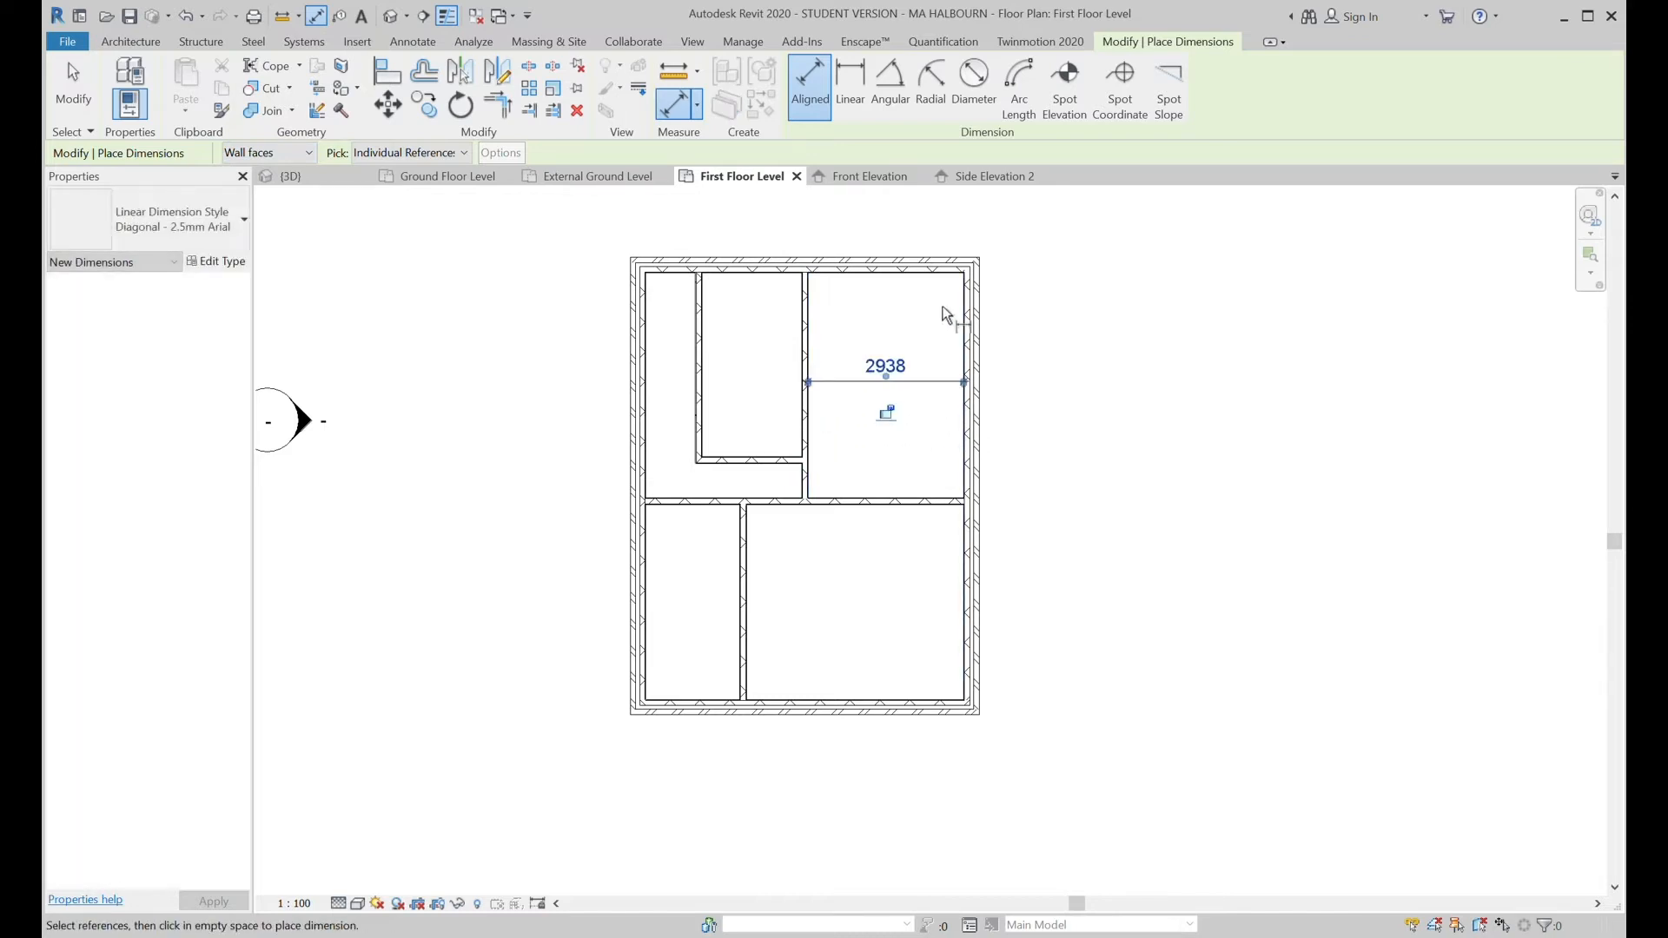
{"action": "left_click", "coordinate": [954, 283]}
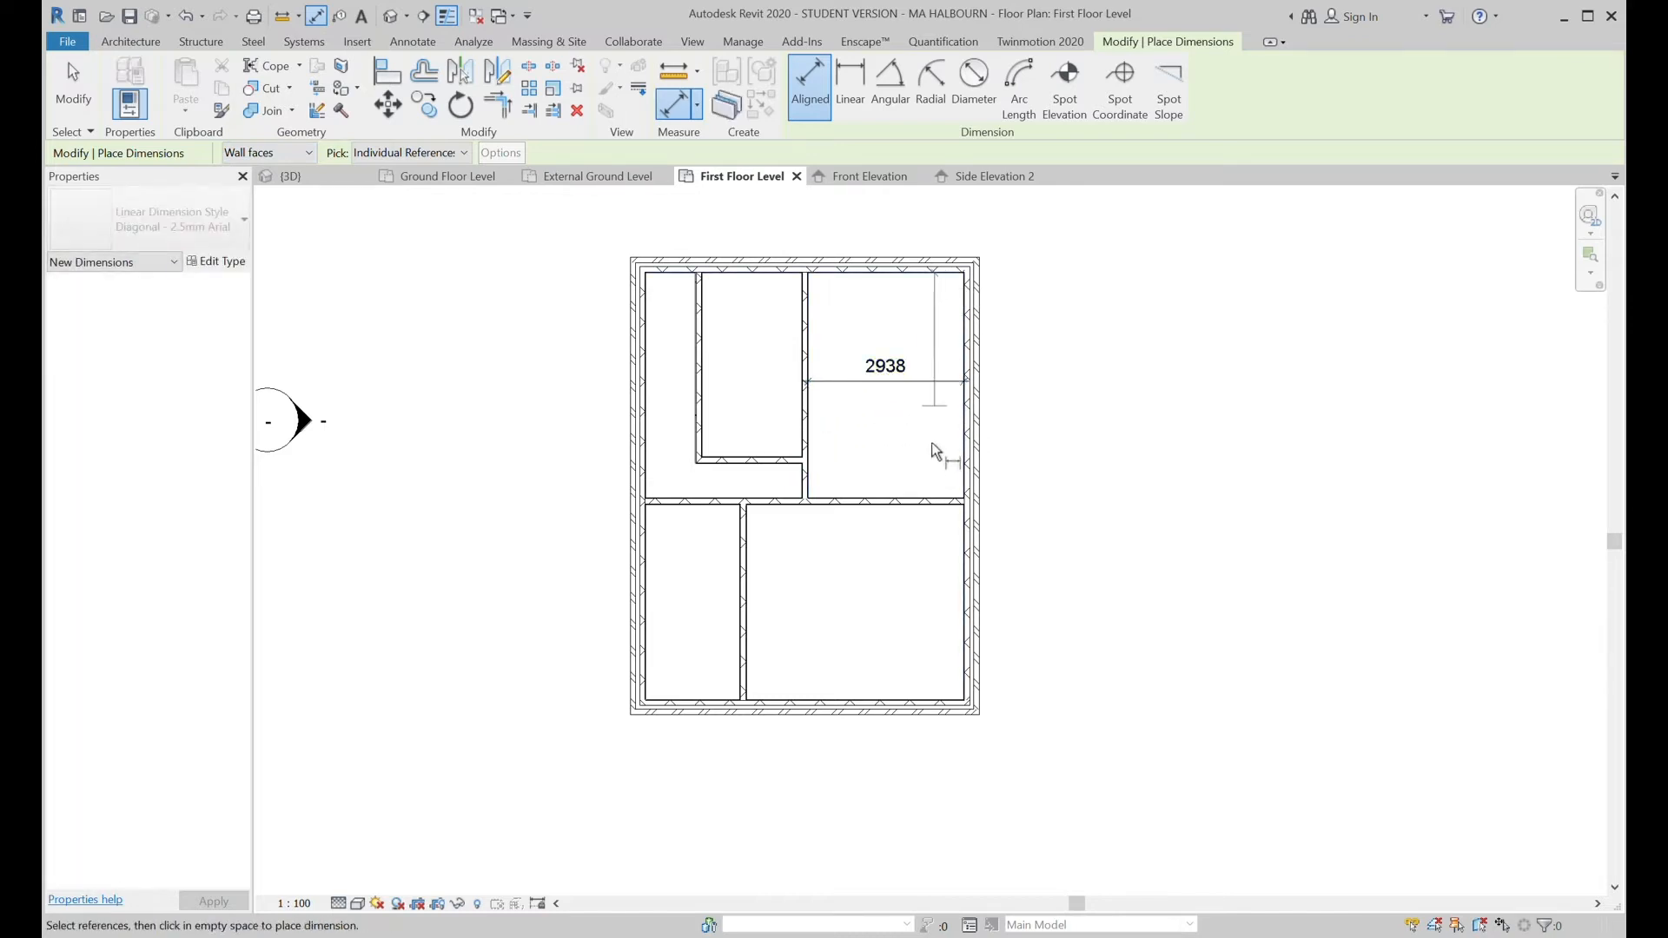
{"action": "left_click", "coordinate": [943, 503]}
{"action": "left_click", "coordinate": [1099, 472]}
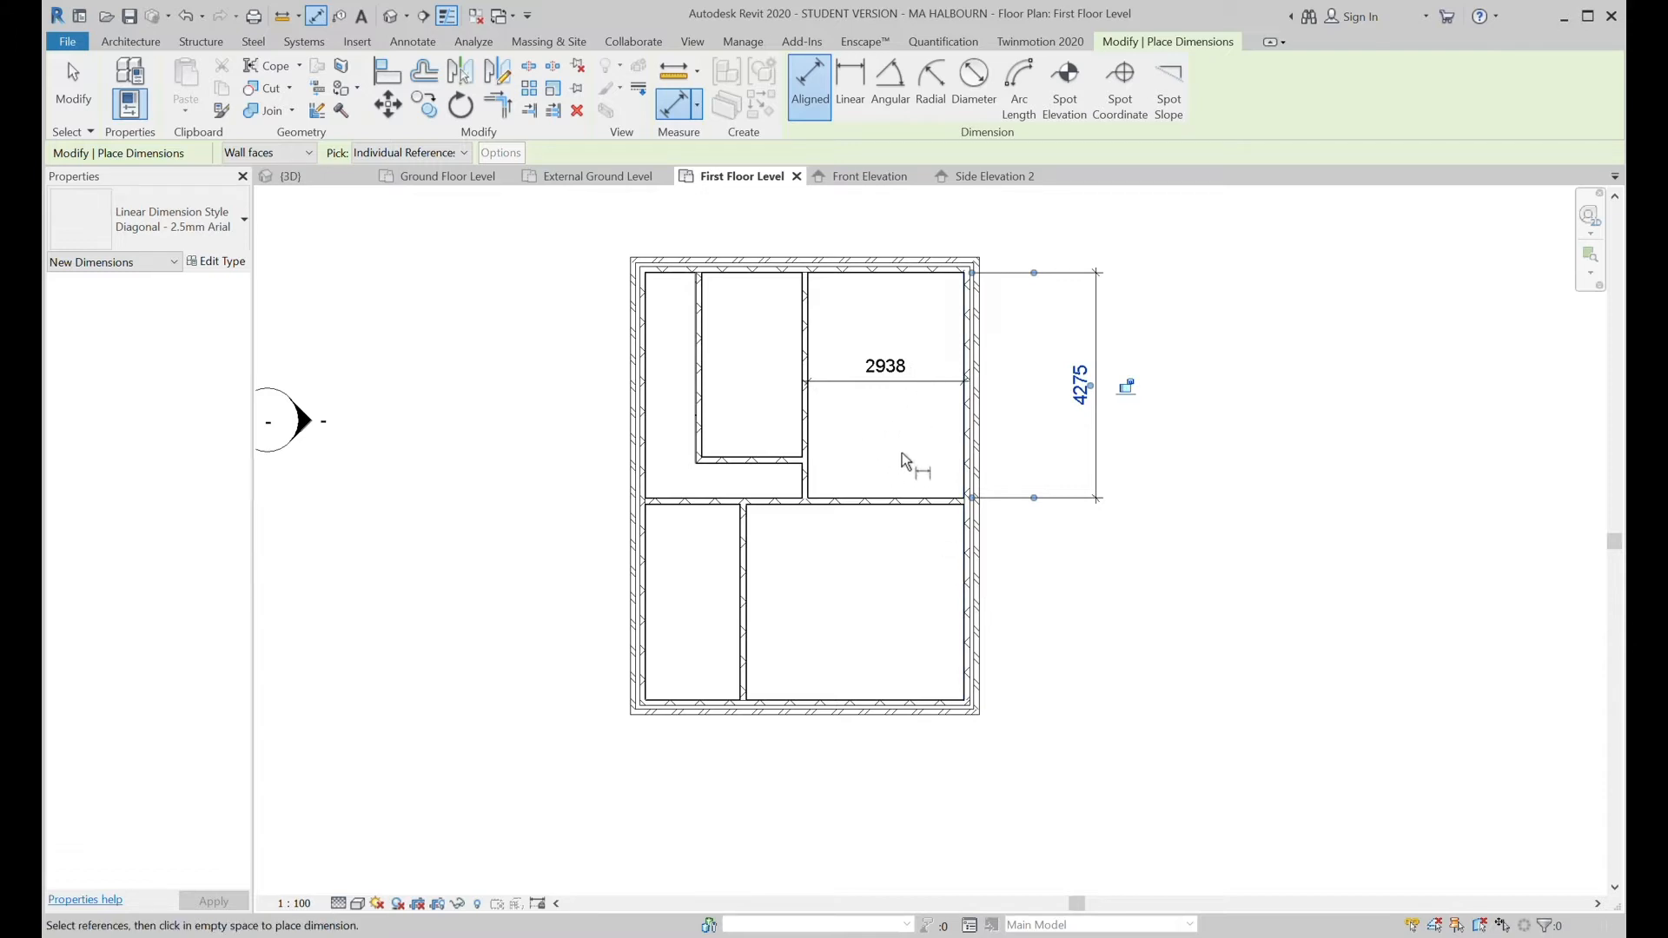
Add an aligned dimension for the lower right-hand room's clear depth, placed outside the right-hand external wall.
{"action": "left_click", "coordinate": [940, 511]}
{"action": "left_click", "coordinate": [940, 708]}
{"action": "left_click", "coordinate": [1127, 674]}
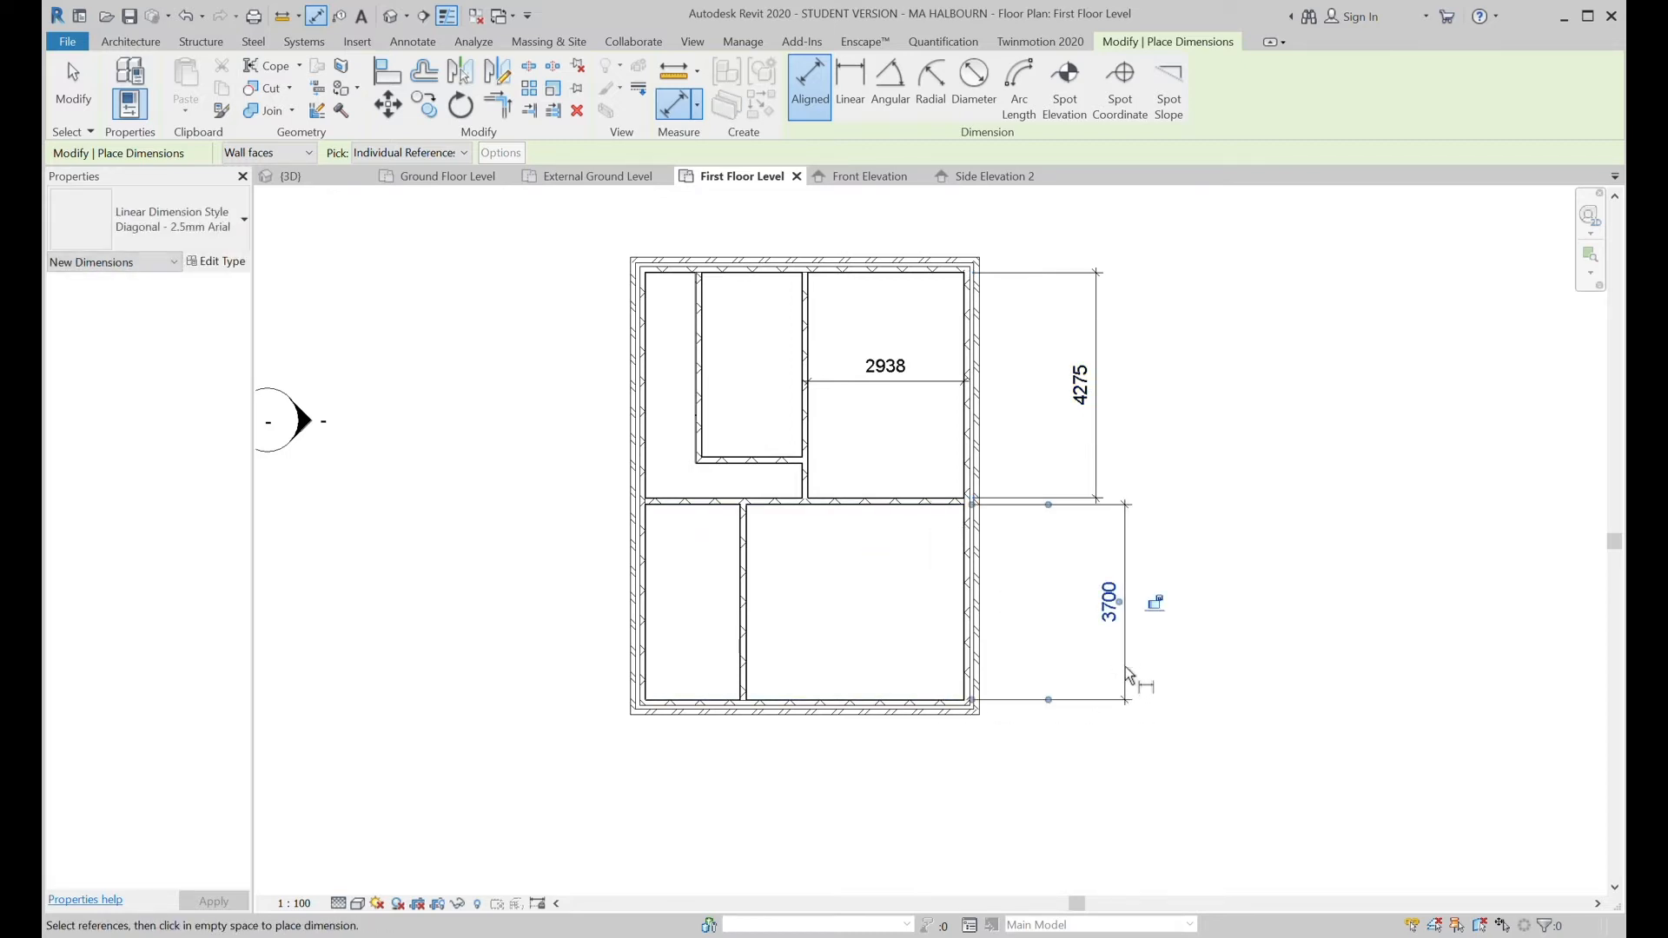
{"action": "left_click", "coordinate": [73, 80]}
Nudge the cross wall upward until the lower rooms are 3800 mm deep and the upper right-hand room is 4175 mm deep.
{"action": "left_click", "coordinate": [812, 507]}
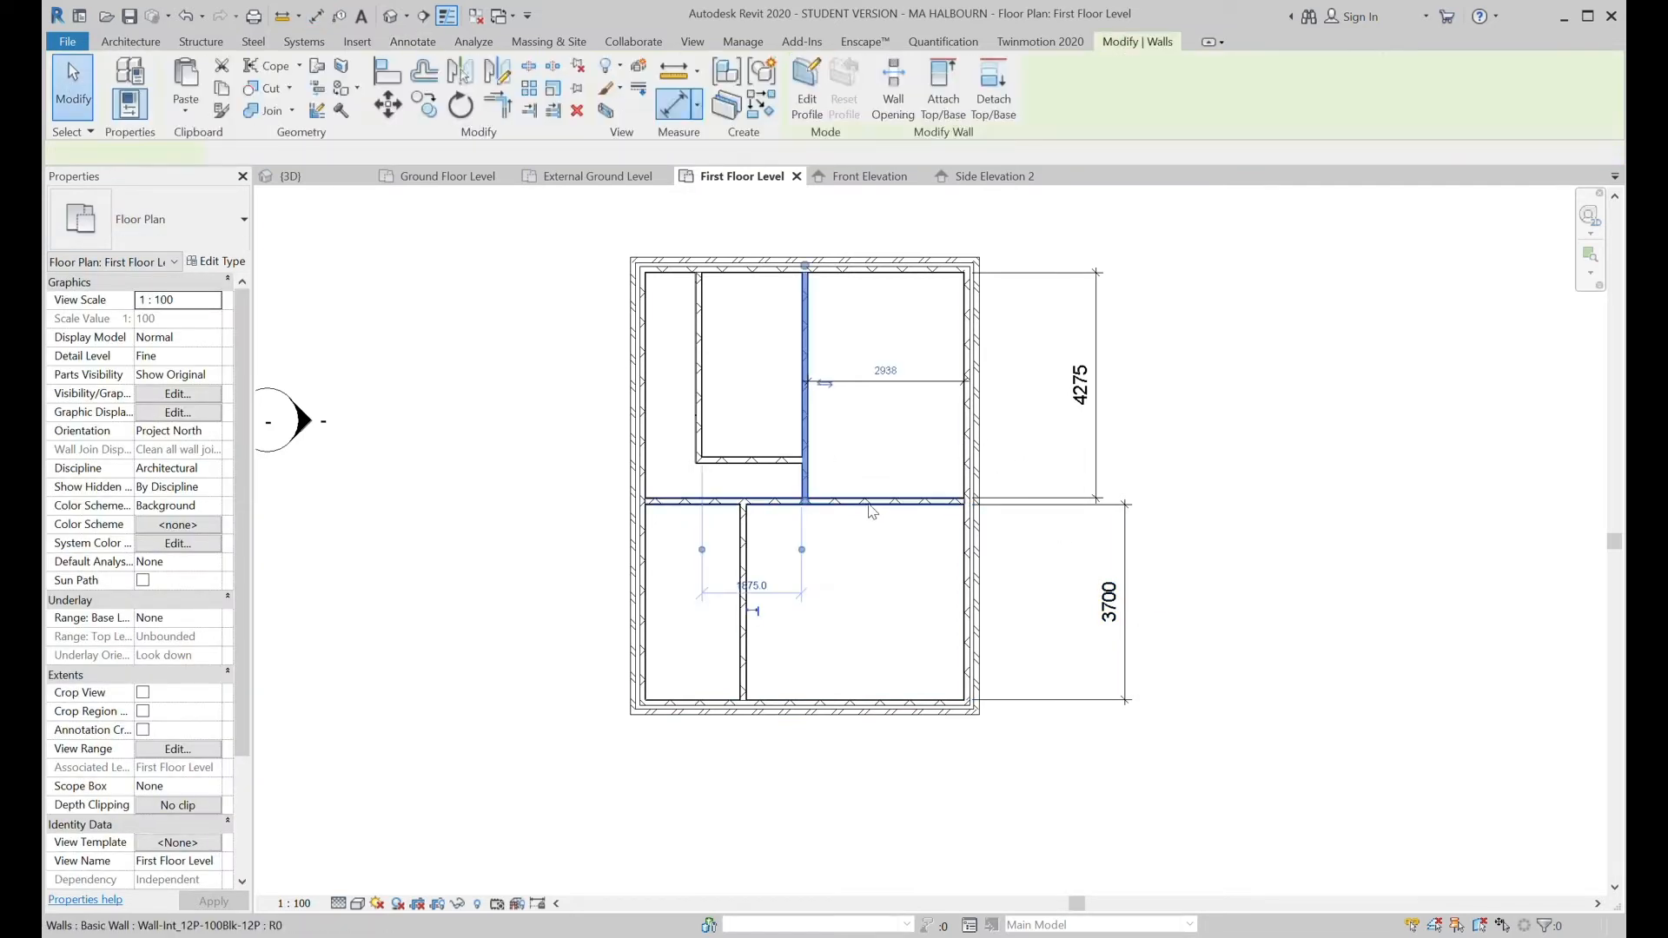
{"action": "key", "text": "Up"}
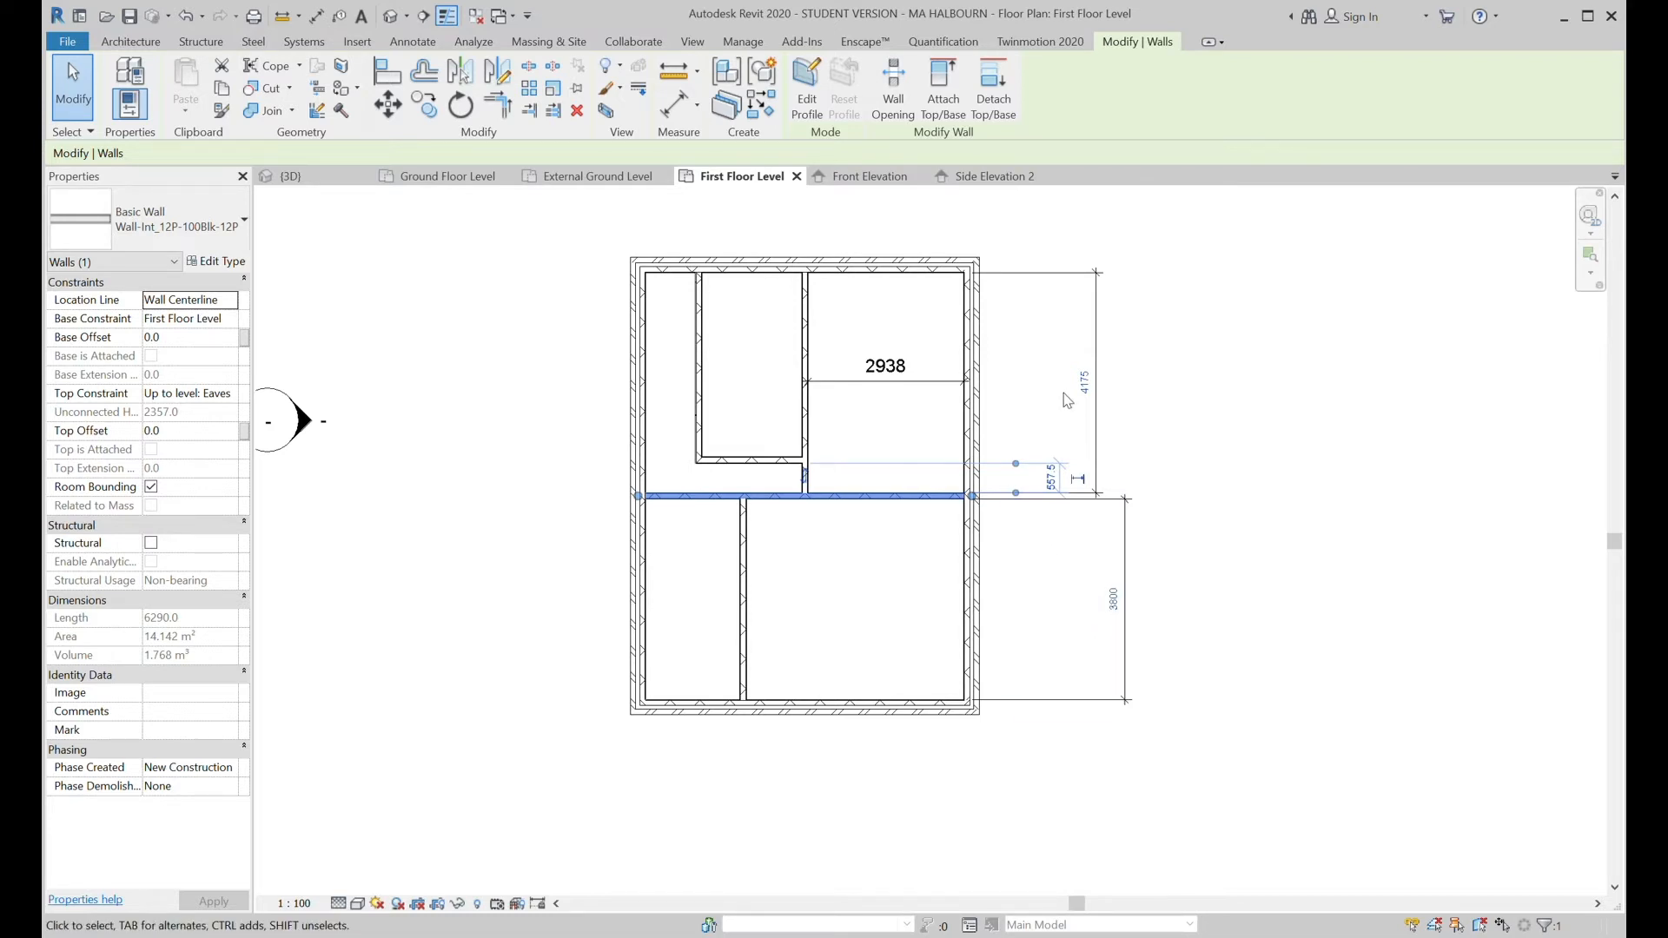
{"action": "key", "text": "Up"}
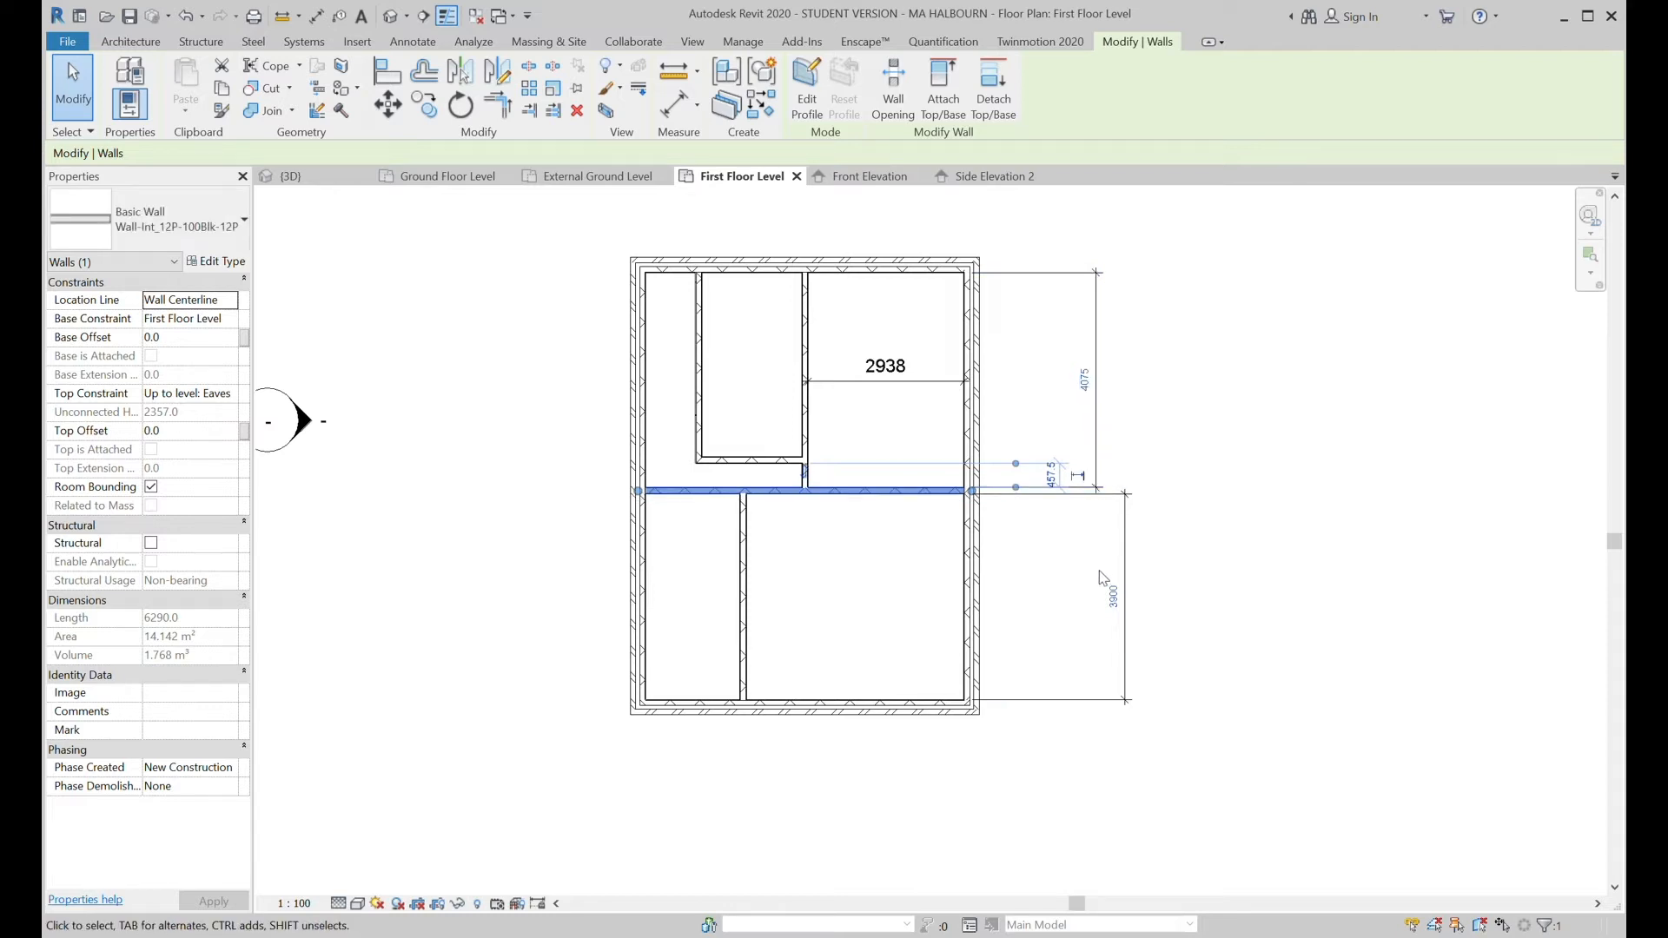
{"action": "key", "text": "Down"}
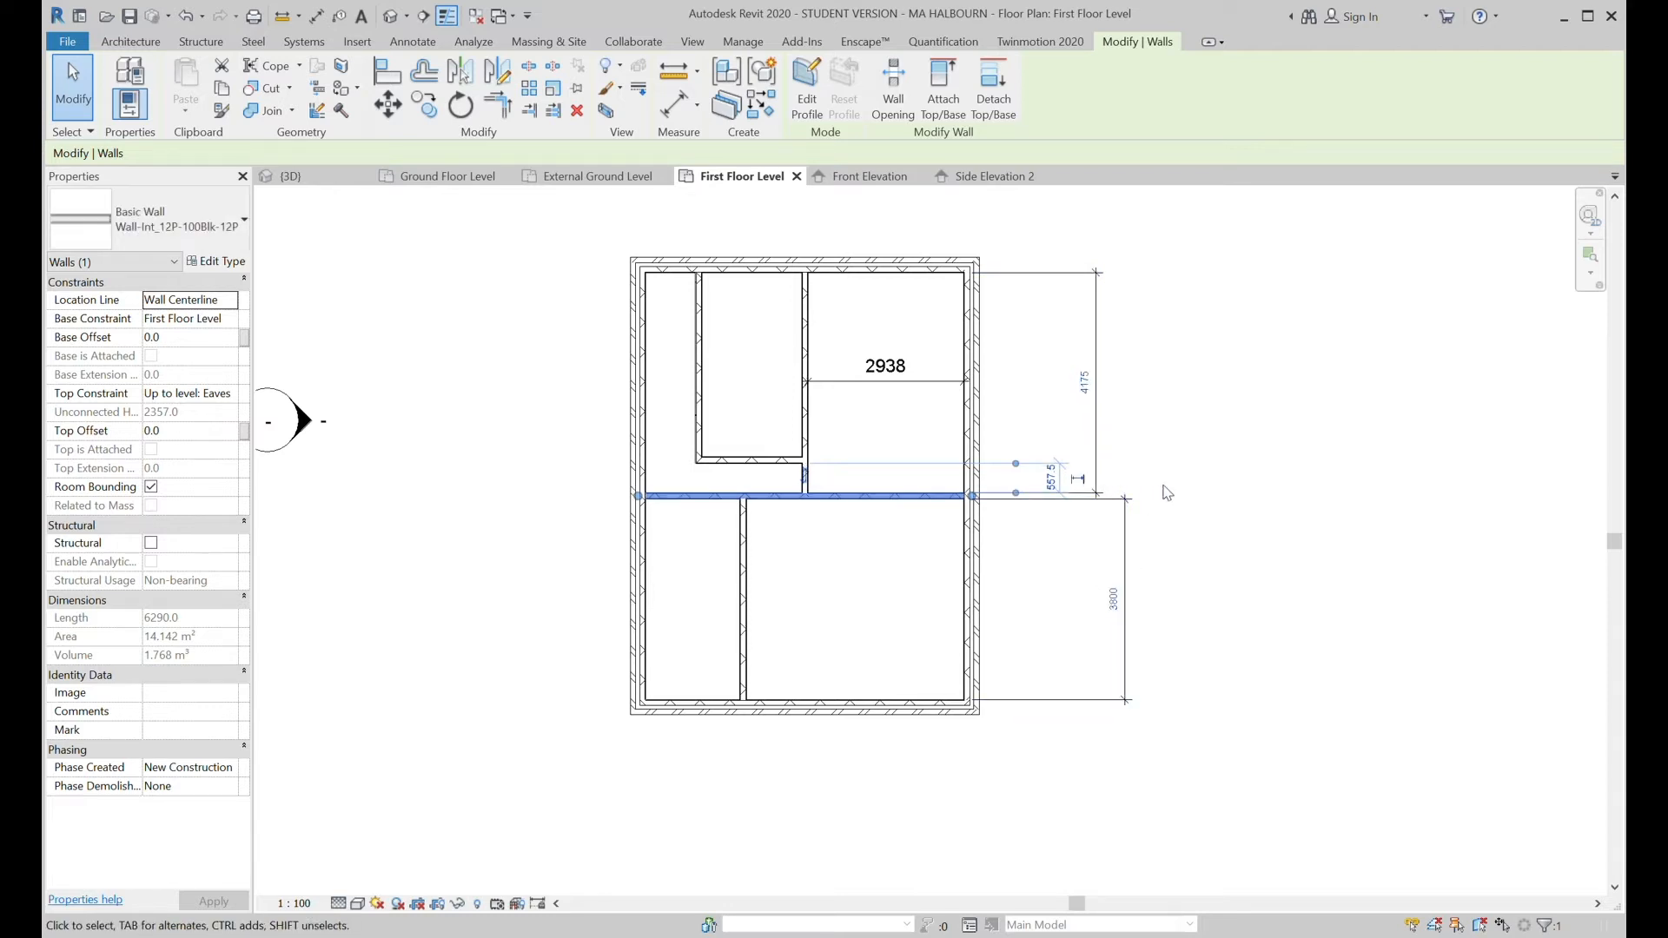
{"action": "key", "text": "Escape"}
Delete the two room-depth dimensions outside the right-hand external wall.
{"action": "left_click", "coordinate": [1099, 455]}
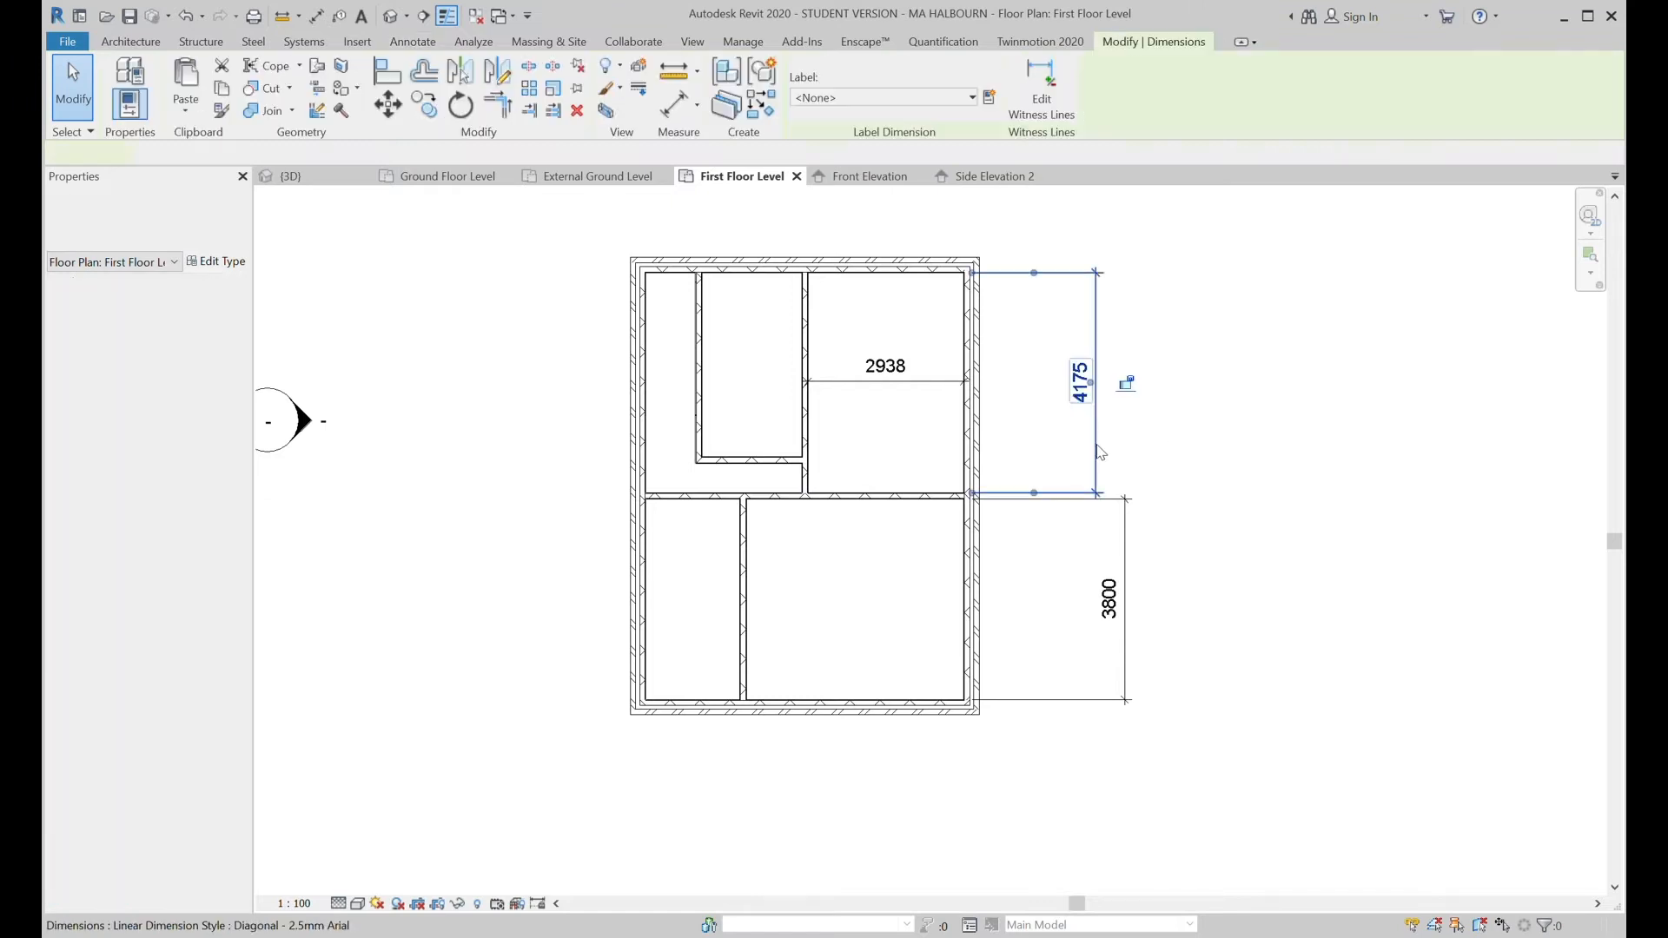
{"action": "key", "text": "Escape"}
{"action": "left_click", "coordinate": [1128, 567]}
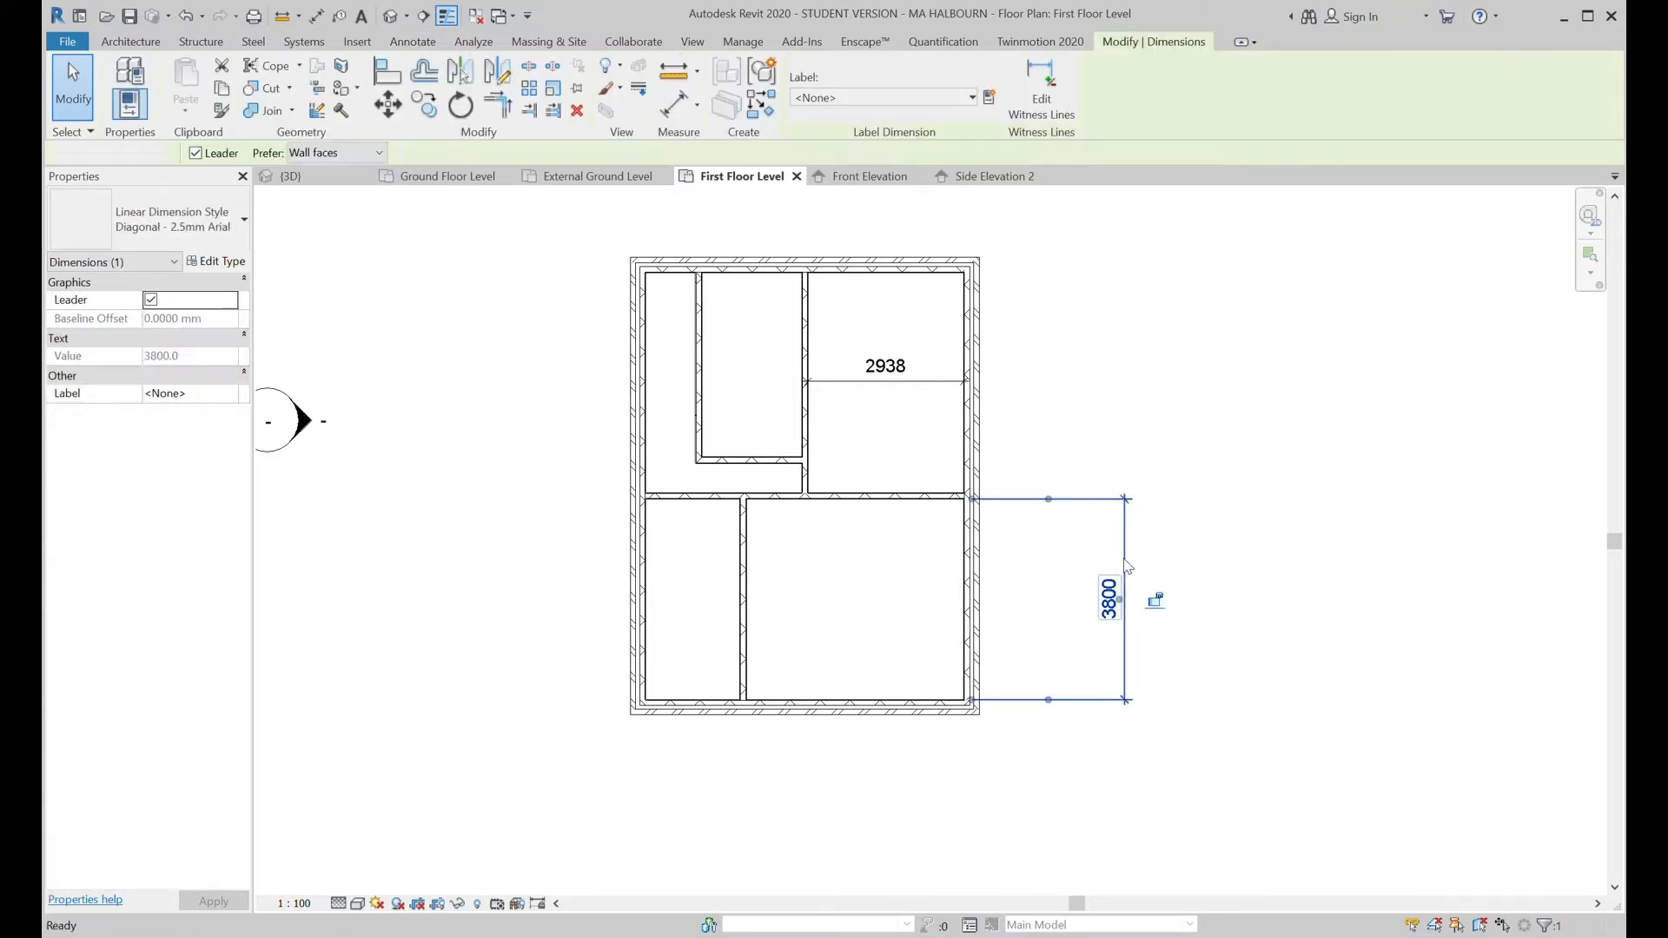
{"action": "key", "text": "Delete"}
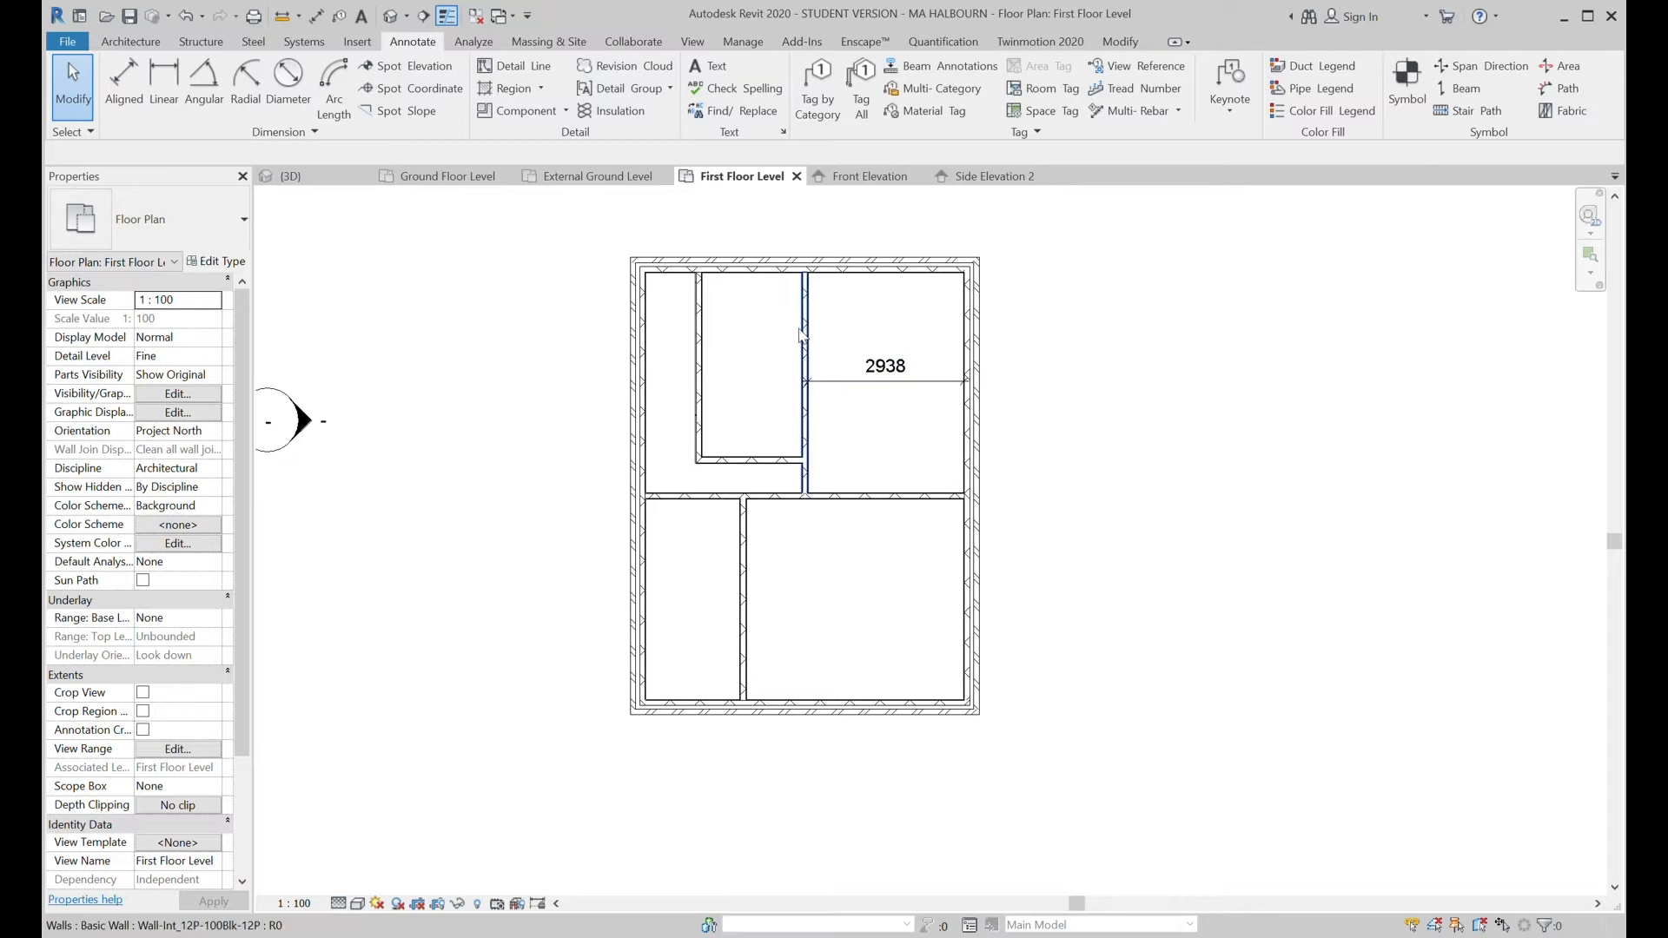
Move the partition beside the upper right-hand room to make that room 2900 mm wide.
{"action": "left_click", "coordinate": [807, 358]}
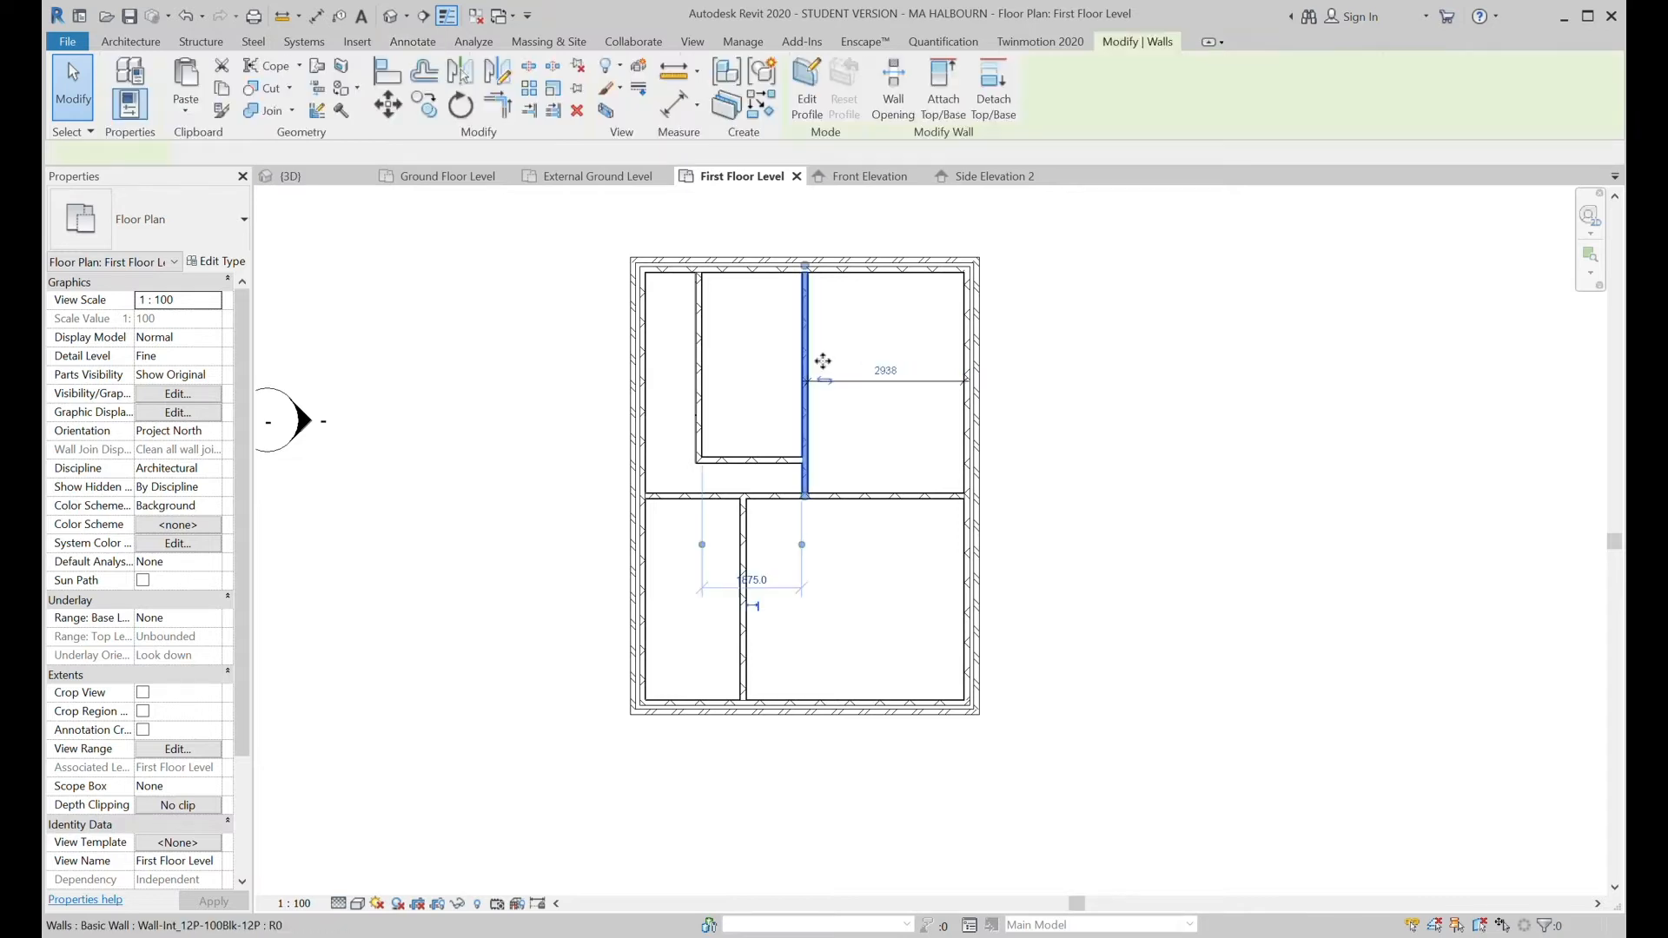
{"action": "left_click", "coordinate": [885, 372]}
{"action": "type", "text": "2900"}
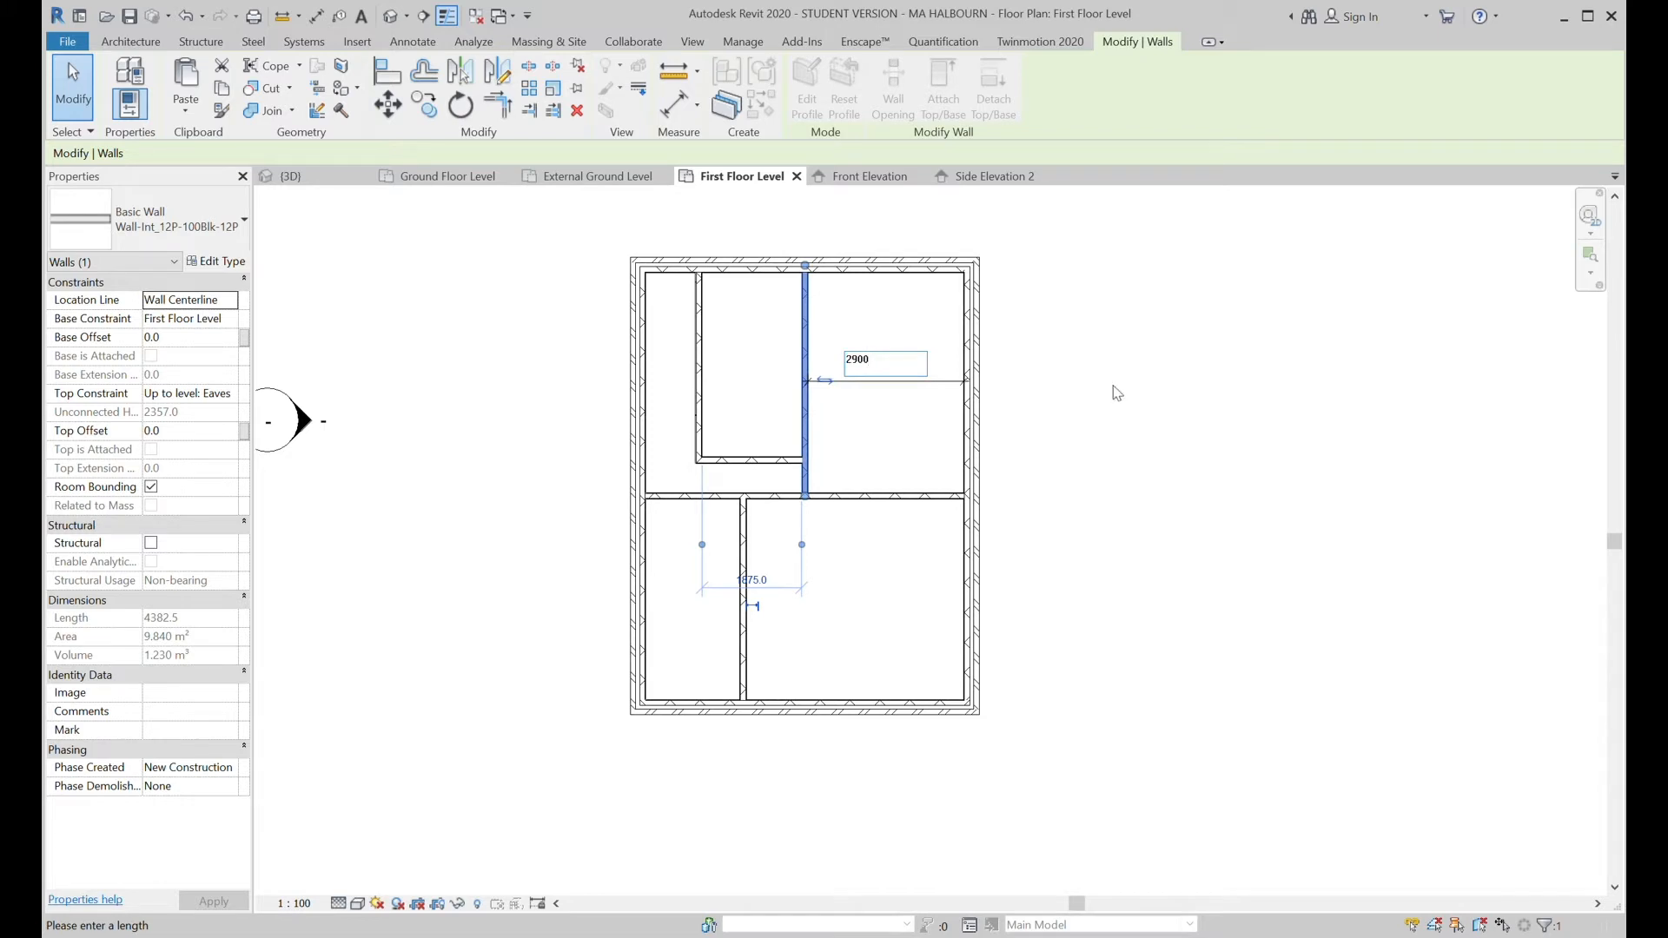
{"action": "key", "text": "Return"}
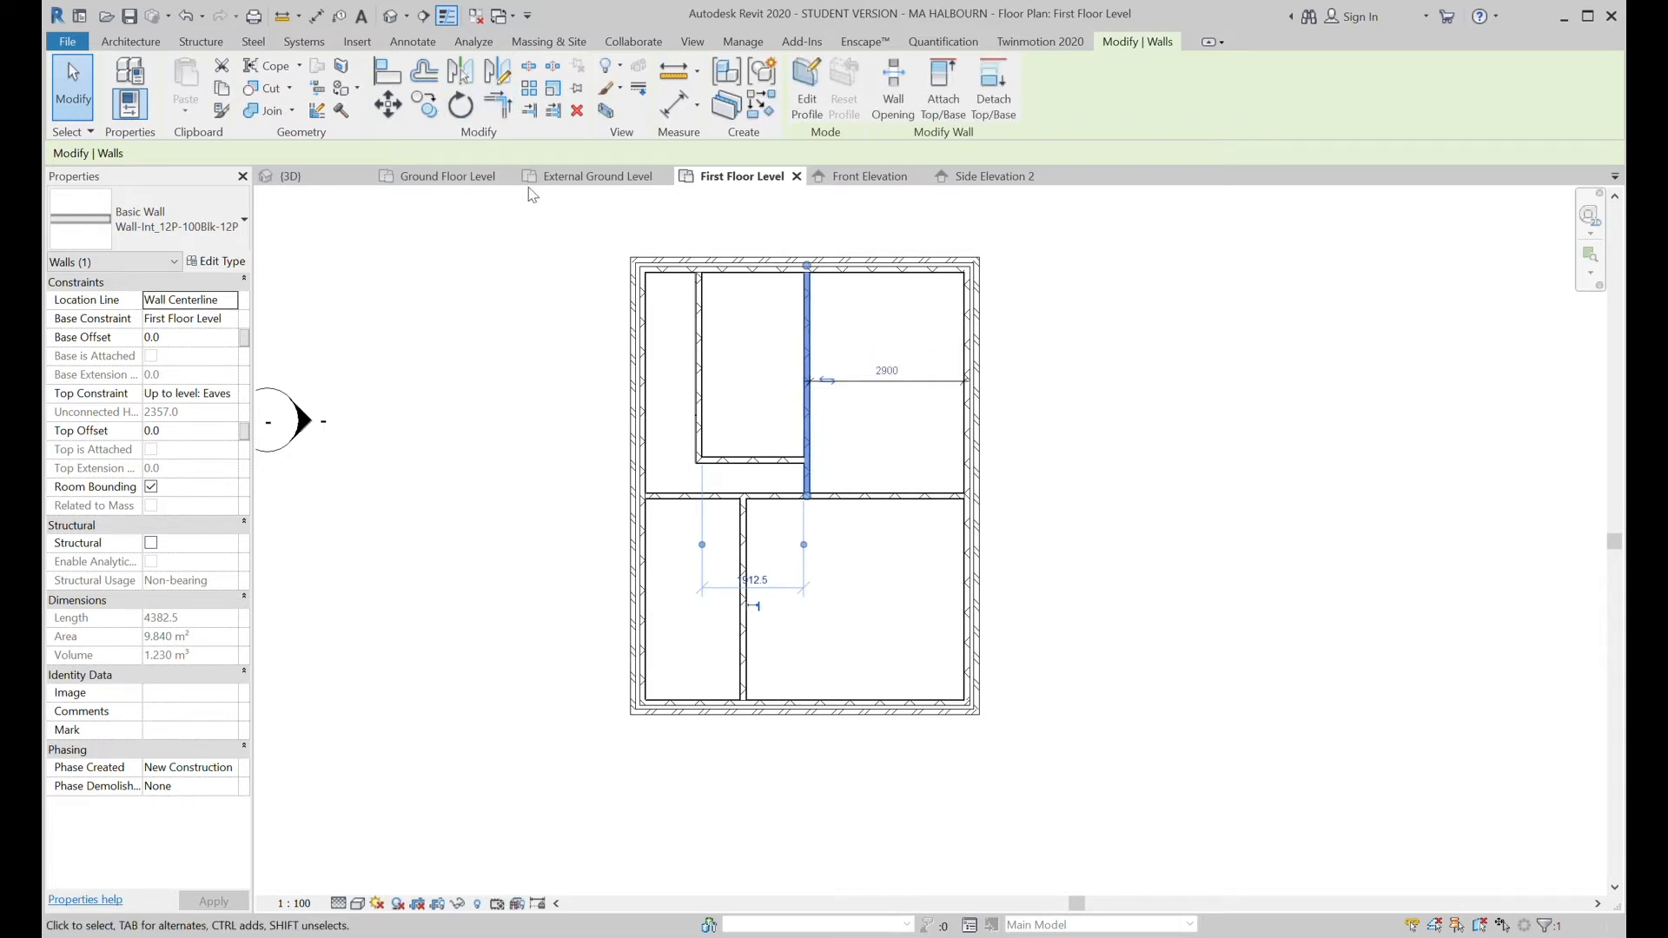
Add aligned dimensions for the clear width and depth of the upper middle room, placed inside the room.
{"action": "left_click", "coordinate": [414, 45]}
{"action": "key", "text": "d"}
{"action": "key", "text": "i"}
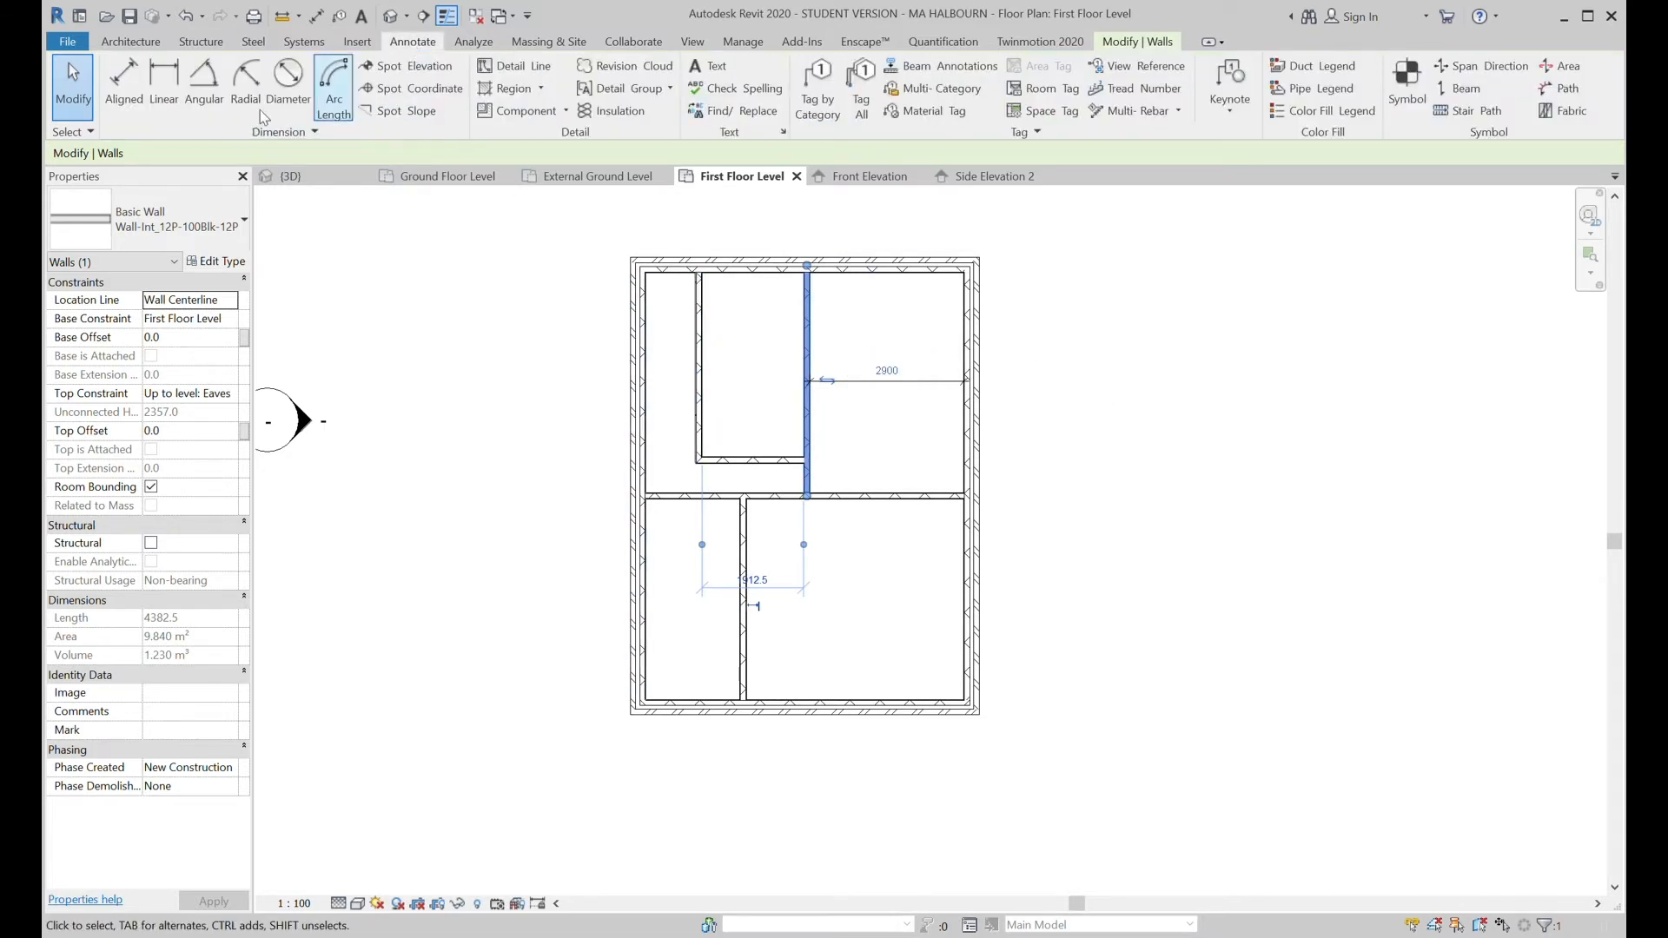
{"action": "left_click", "coordinate": [706, 346]}
{"action": "left_click", "coordinate": [807, 361]}
{"action": "left_click", "coordinate": [775, 330]}
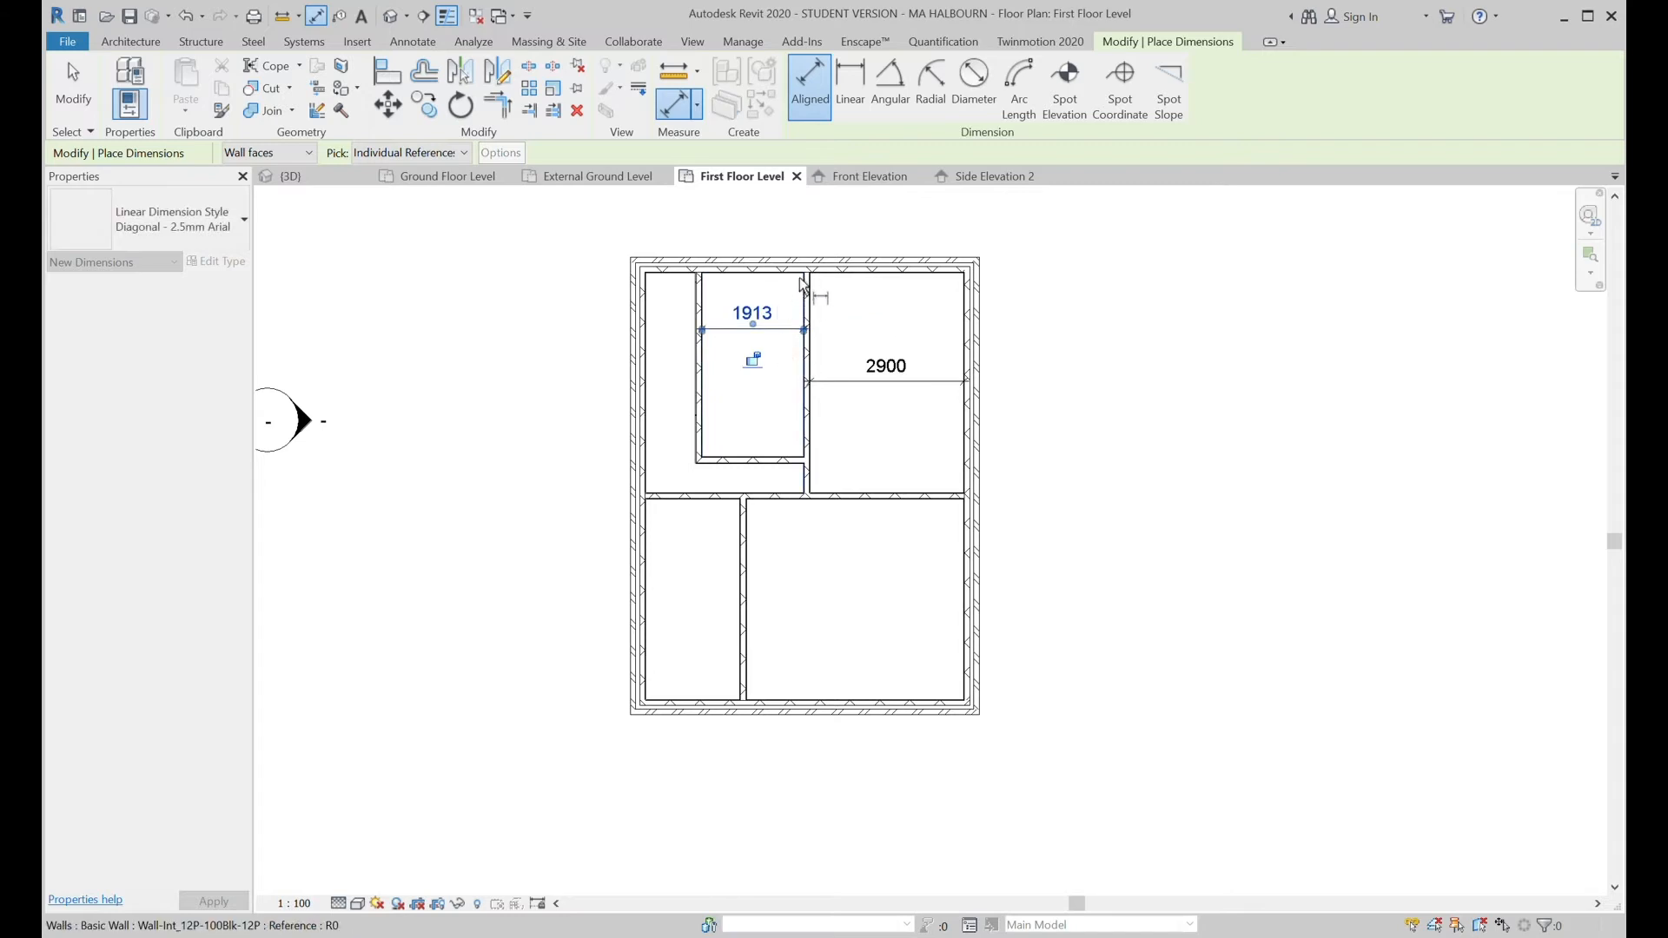
{"action": "left_click", "coordinate": [783, 458]}
{"action": "left_click", "coordinate": [768, 424]}
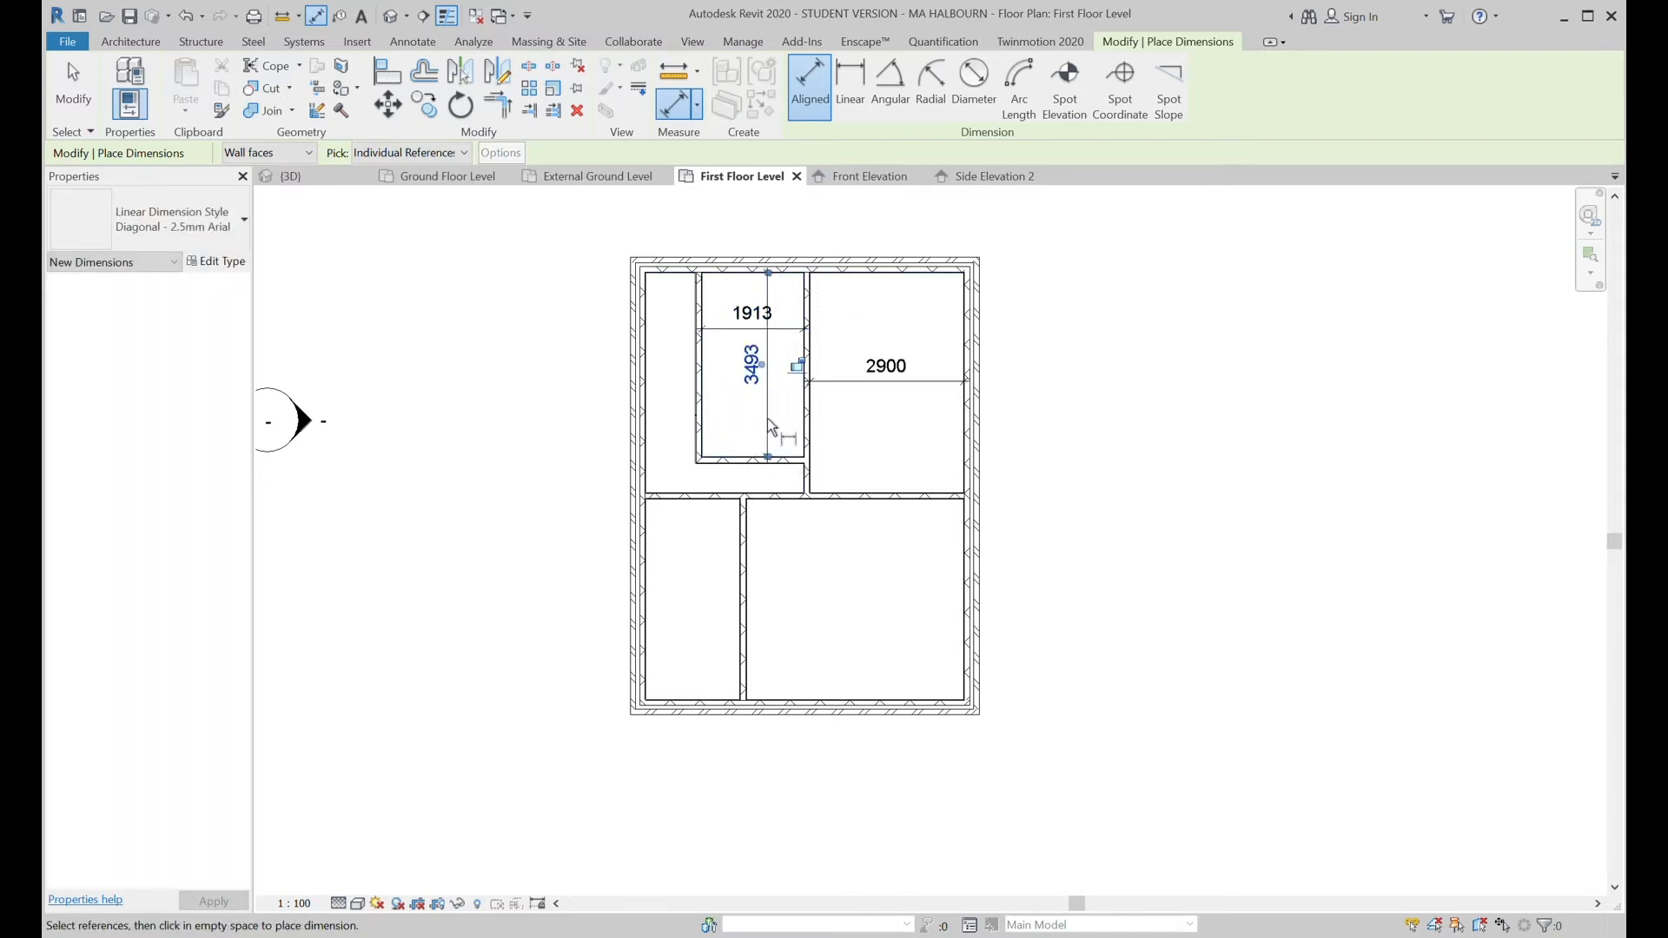
{"action": "left_click", "coordinate": [71, 77]}
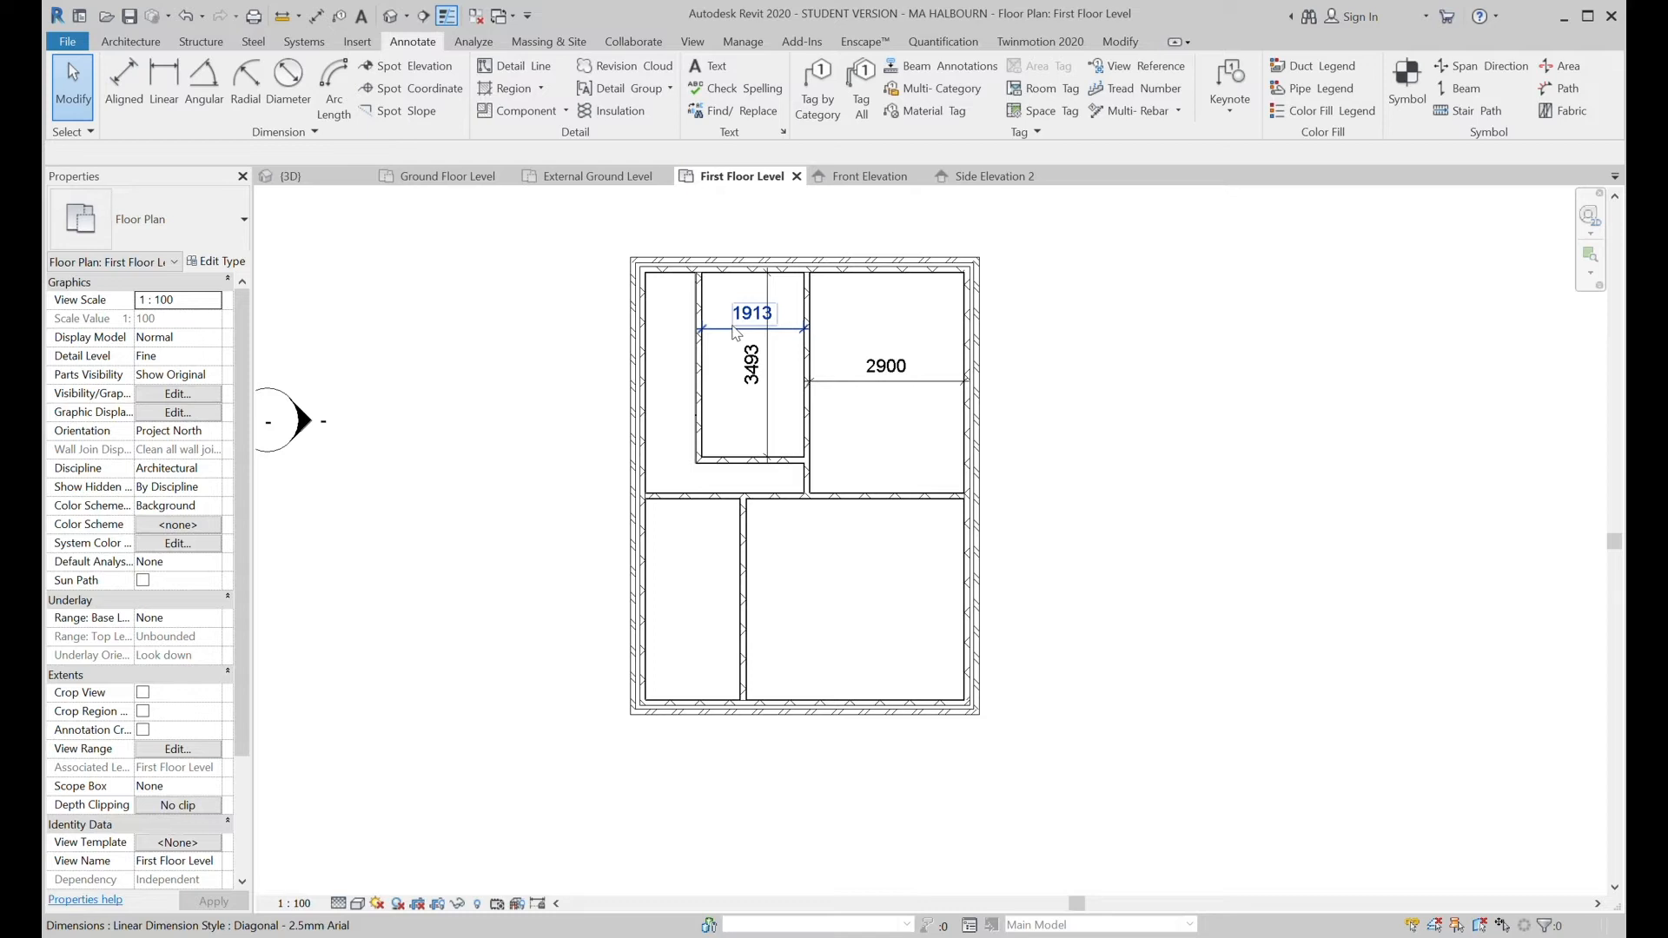
Nudge the partition between the upper middle and right-hand rooms so that the right-hand room is 2800 mm wide.
{"action": "left_click", "coordinate": [806, 350]}
{"action": "key", "text": "Right"}
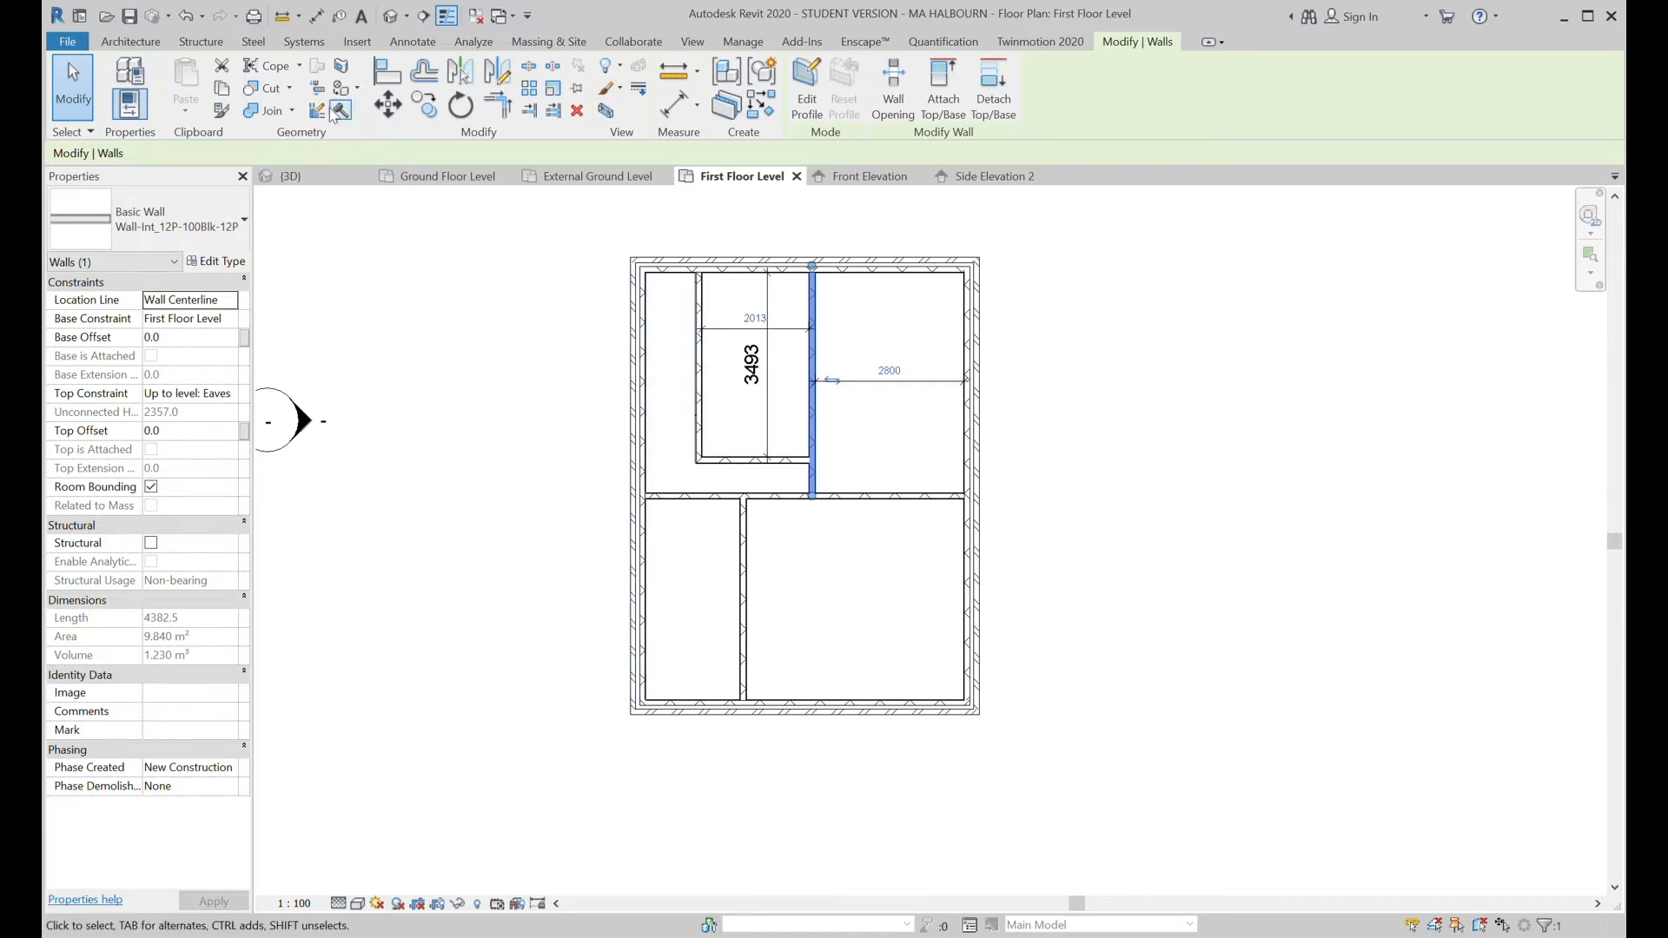
Dimension the clear width of the narrow space beside the left-hand external wall, placing the dimension above the upper external wall.
{"action": "left_click", "coordinate": [413, 42]}
{"action": "left_click", "coordinate": [124, 87]}
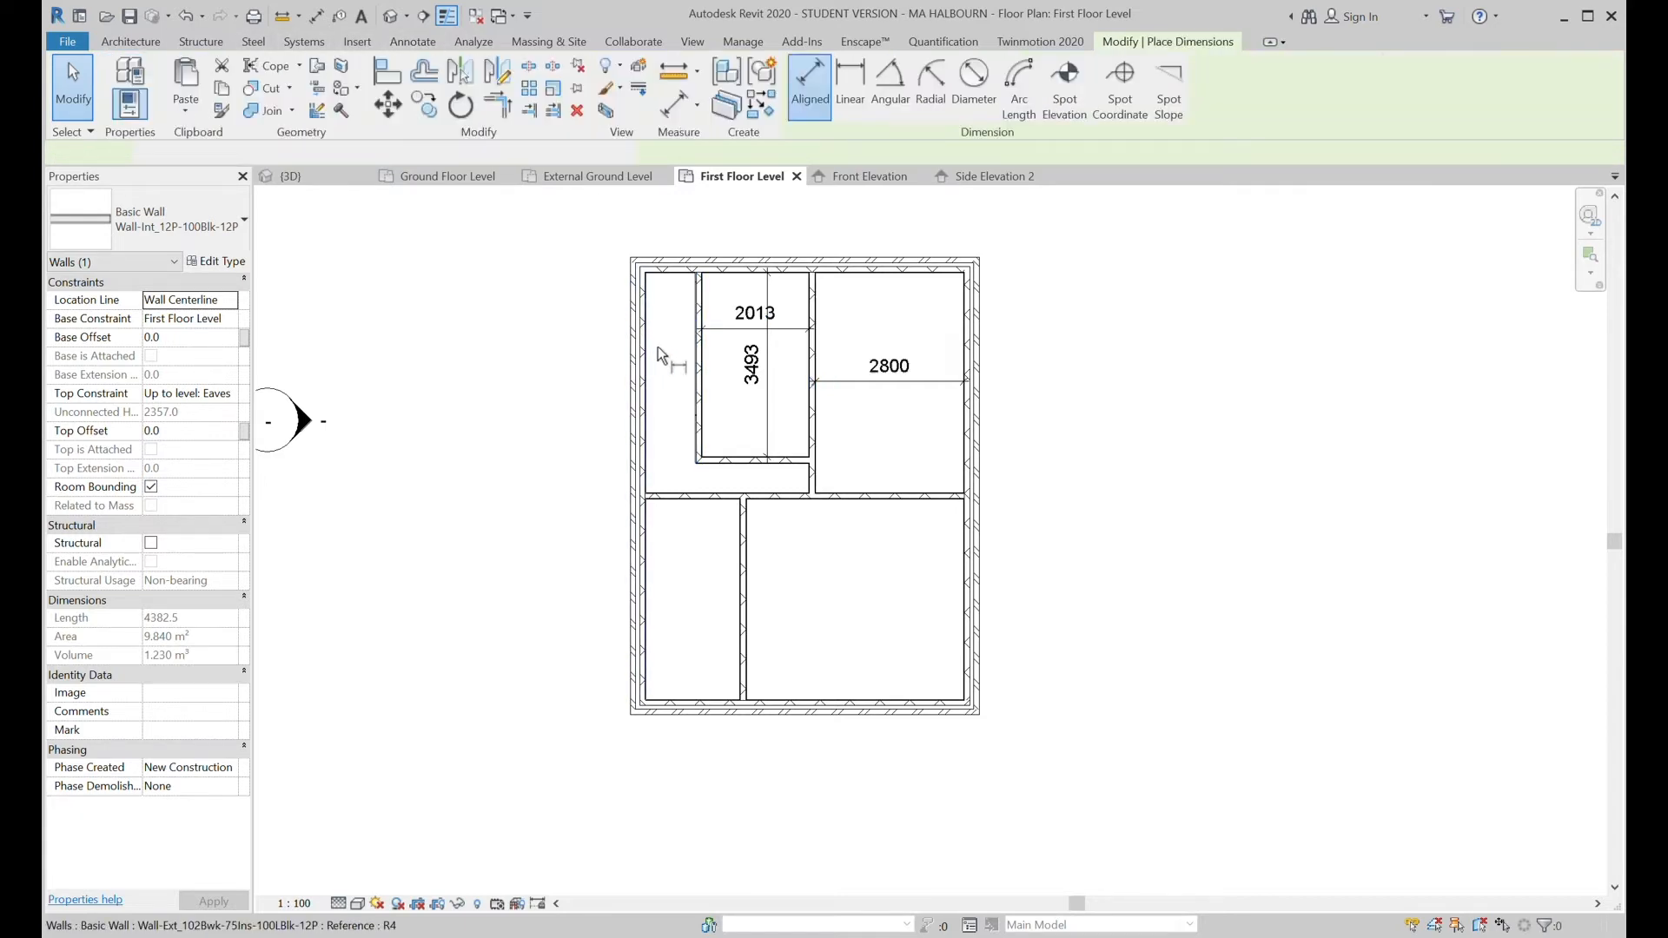
{"action": "left_click", "coordinate": [697, 361]}
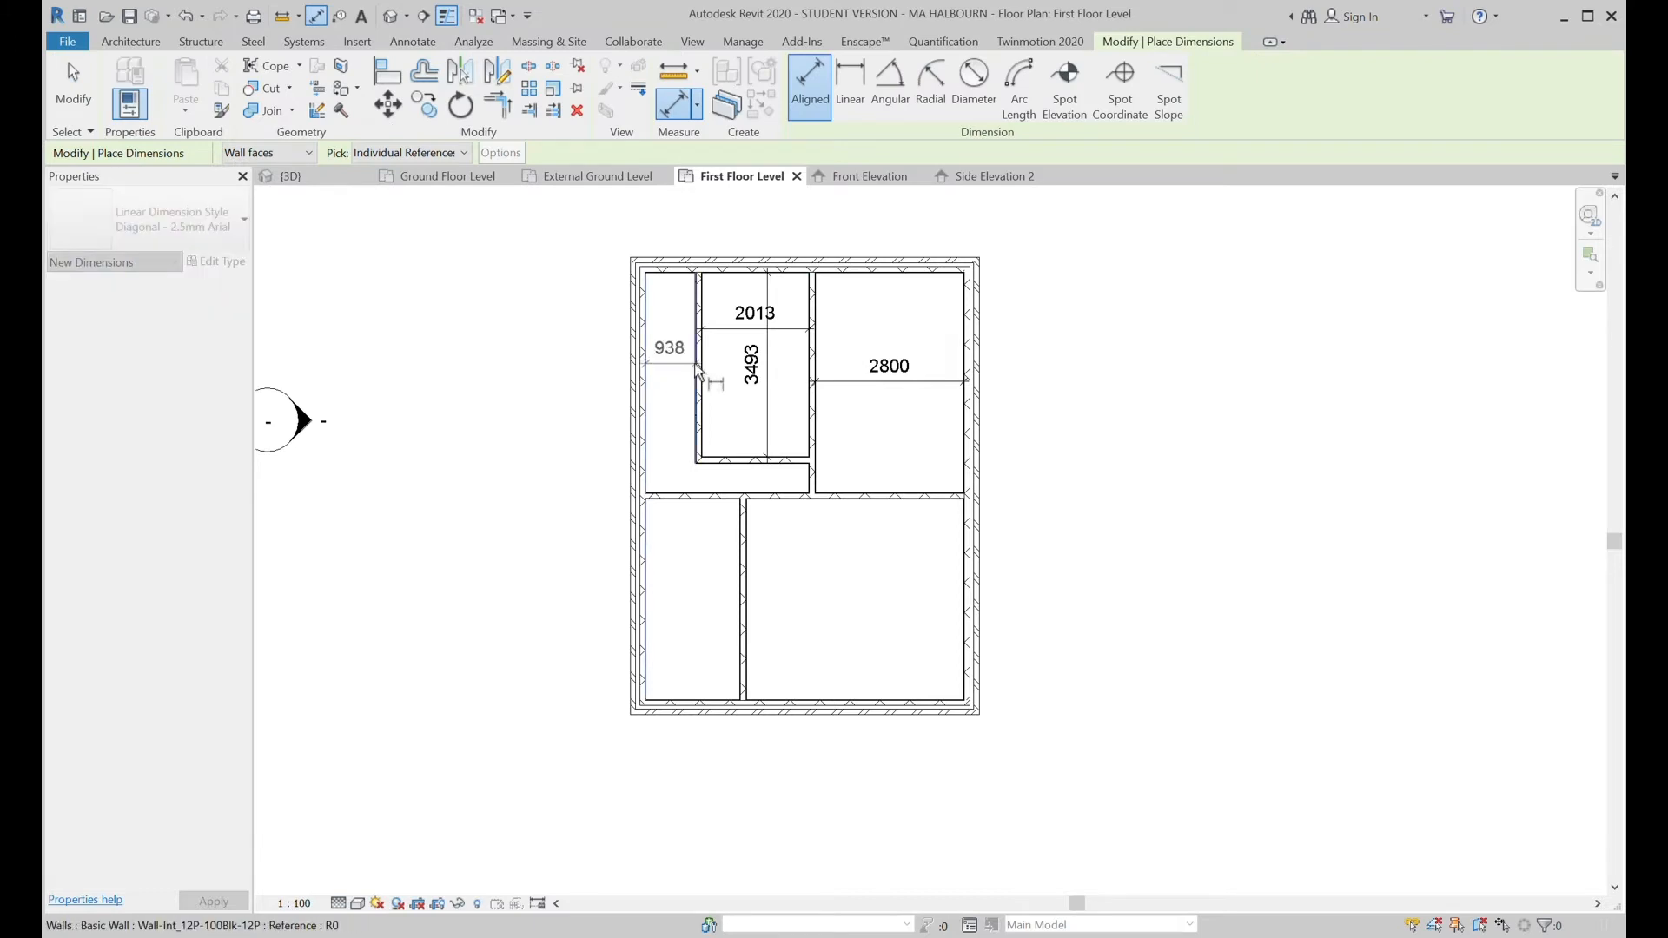
{"action": "left_click", "coordinate": [686, 243]}
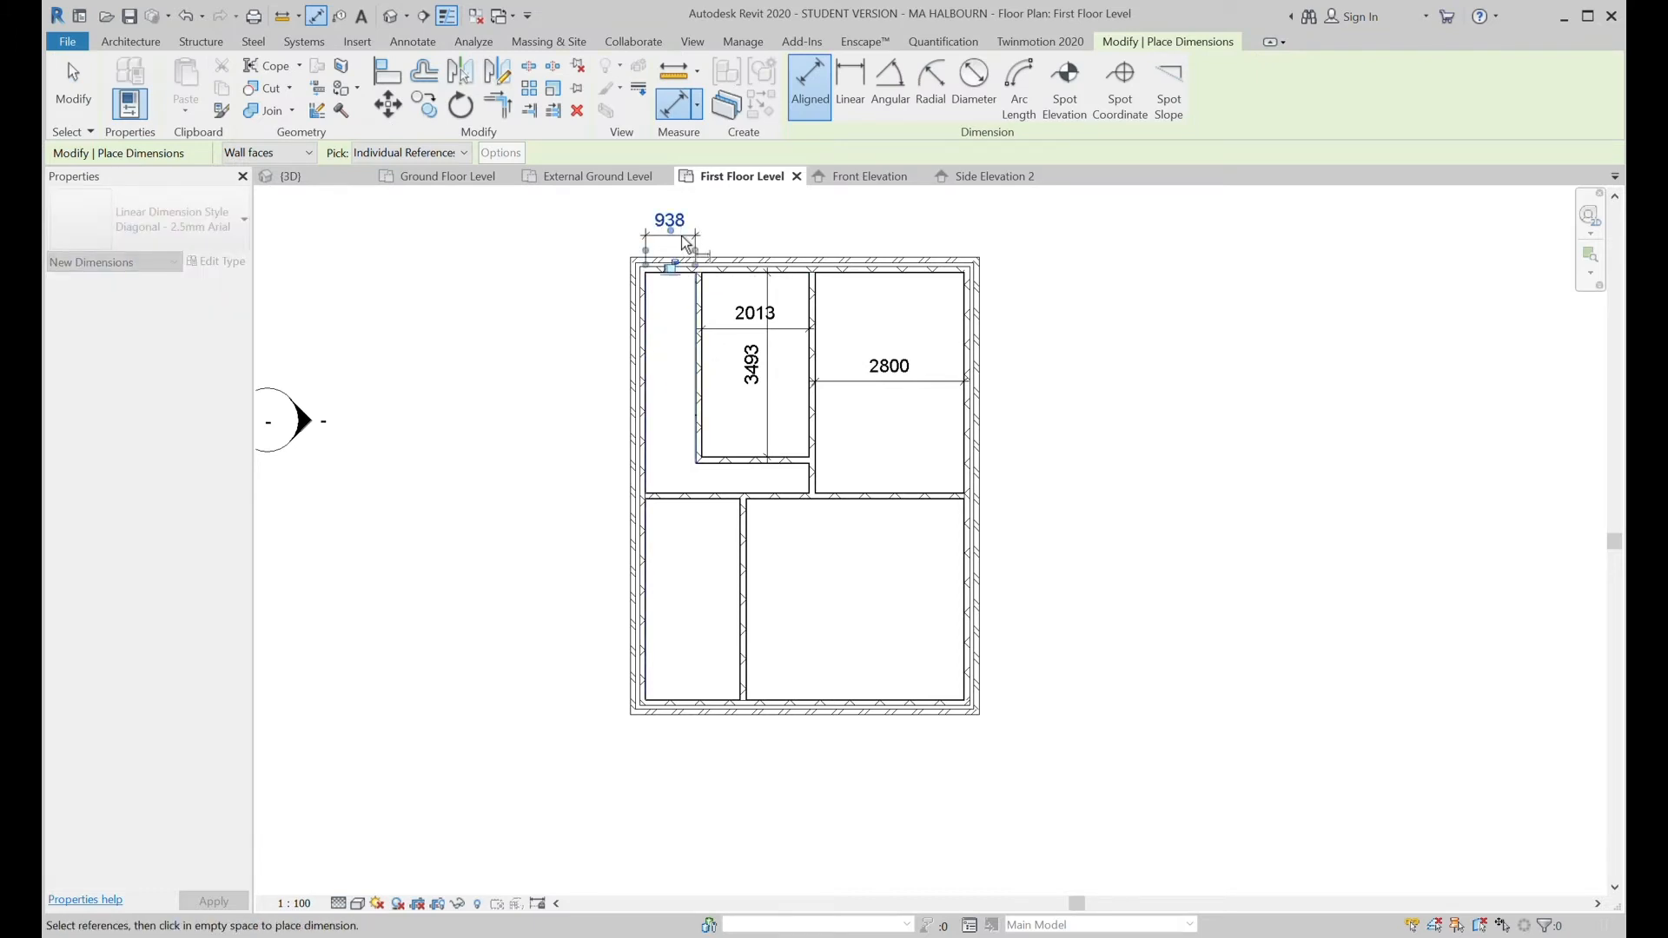
{"action": "key", "text": "Escape"}
{"action": "key", "text": "Escape"}
Move the upper middle room's left-hand partition to make the narrow space beside it 1000 mm wide.
{"action": "left_click", "coordinate": [698, 358]}
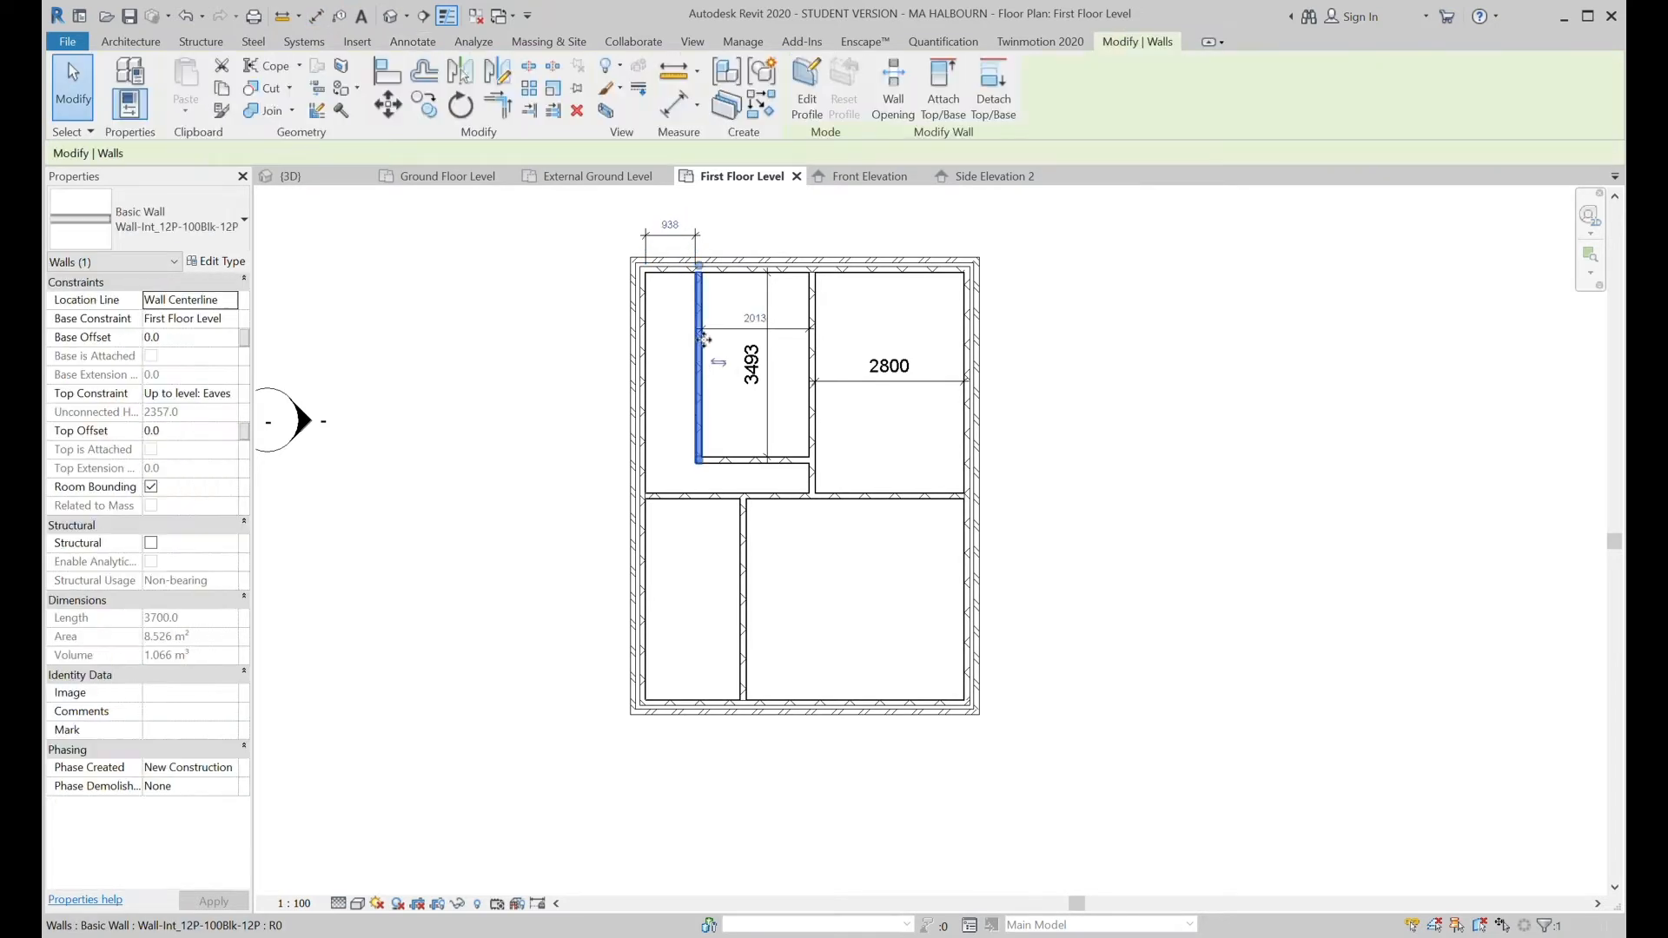
{"action": "left_click", "coordinate": [675, 236]}
{"action": "type", "text": "1000"}
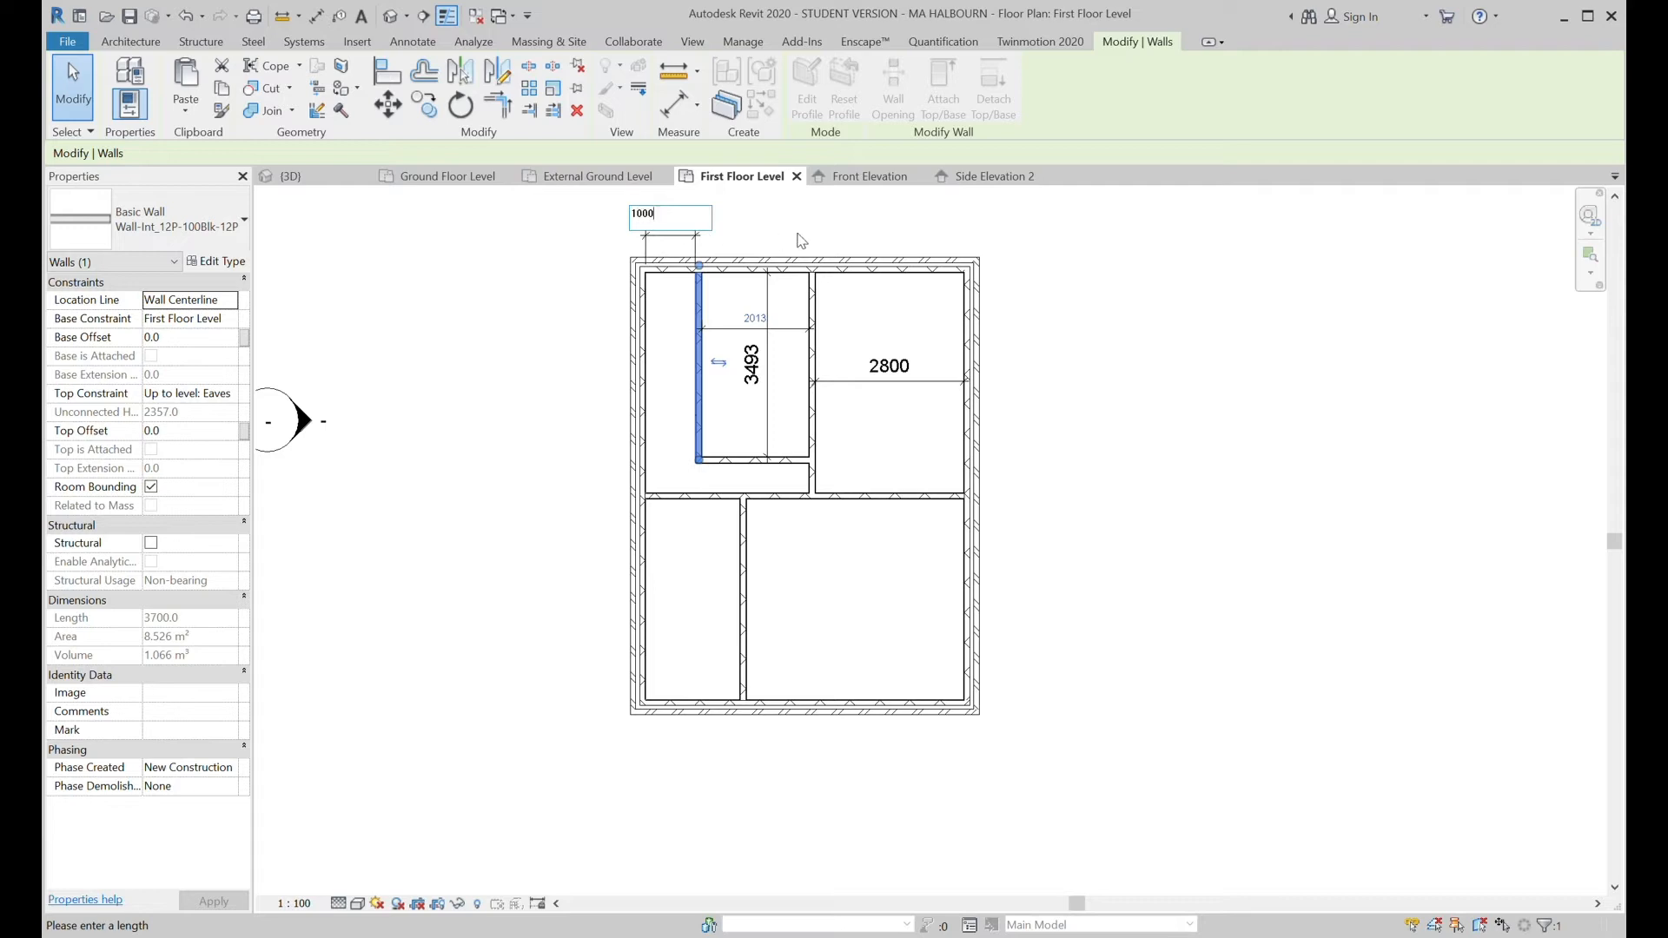
{"action": "key", "text": "Return"}
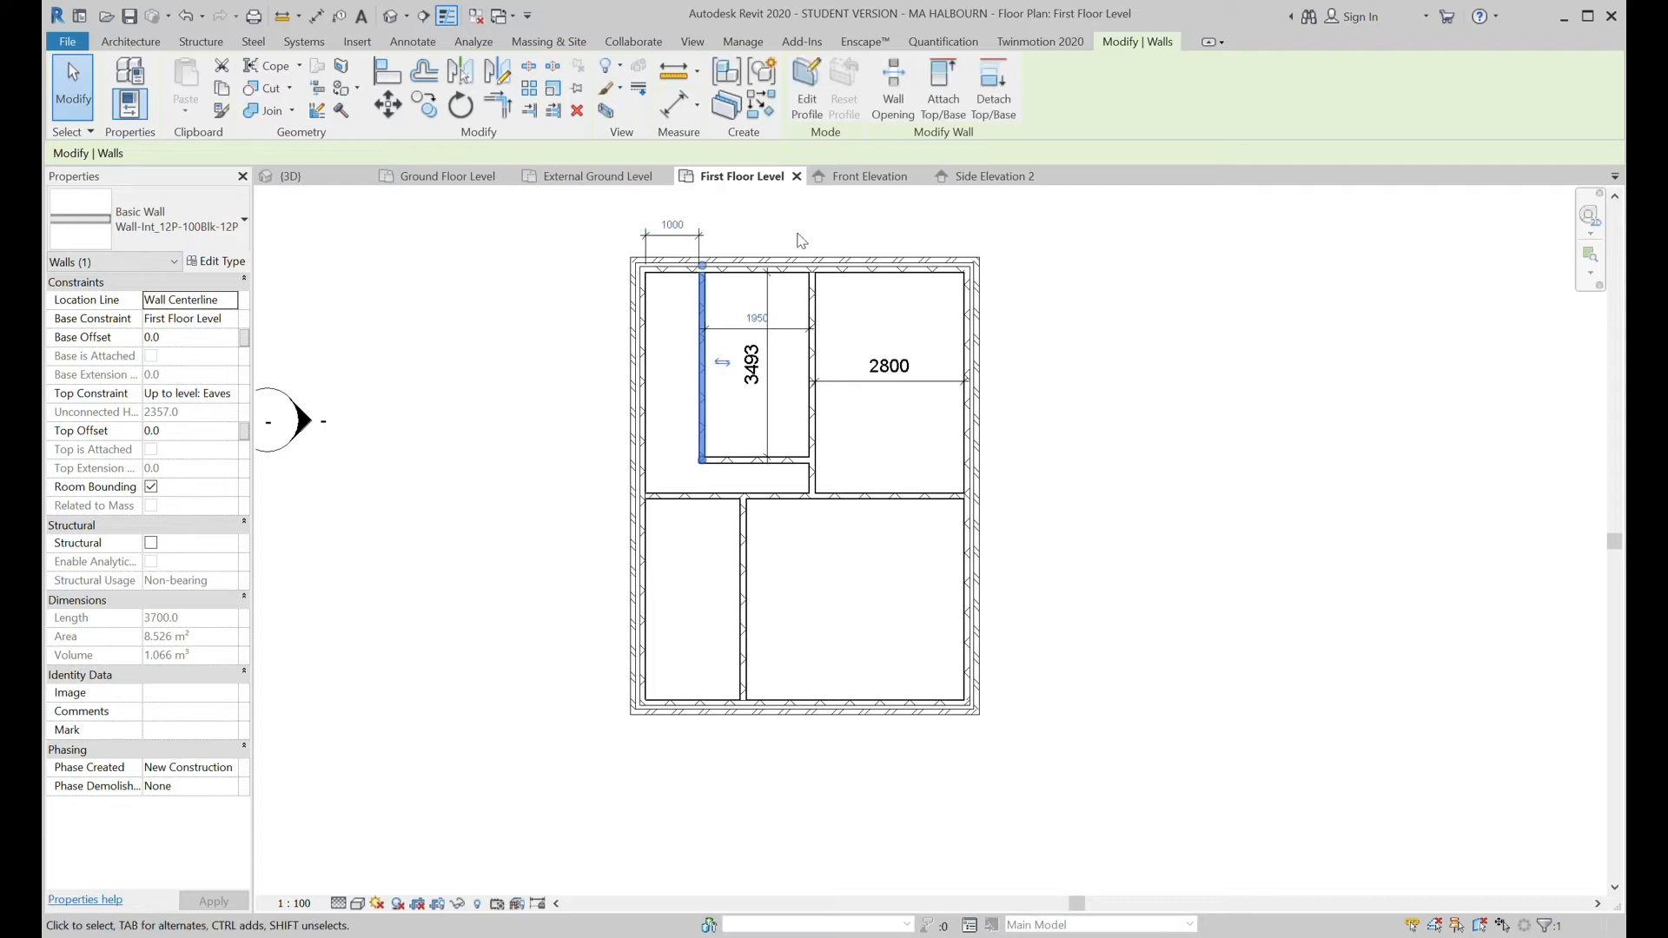
{"action": "left_click", "coordinate": [1078, 393]}
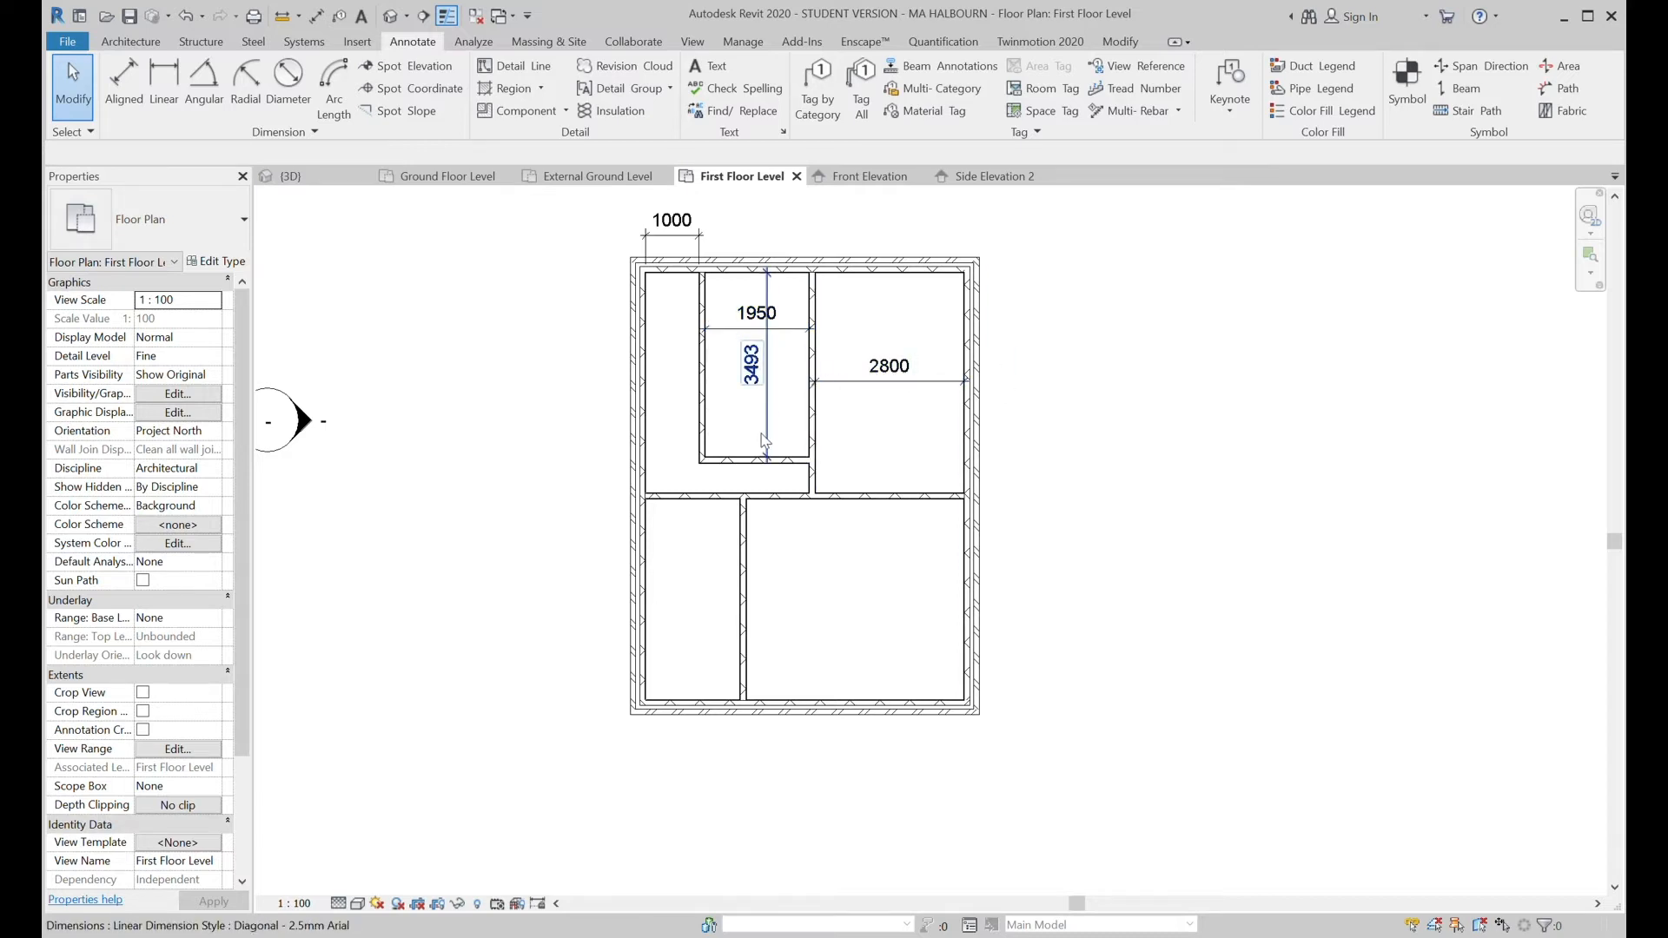
Move the upper middle room's lower wall to make the room 2600 mm deep.
{"action": "left_click", "coordinate": [748, 466]}
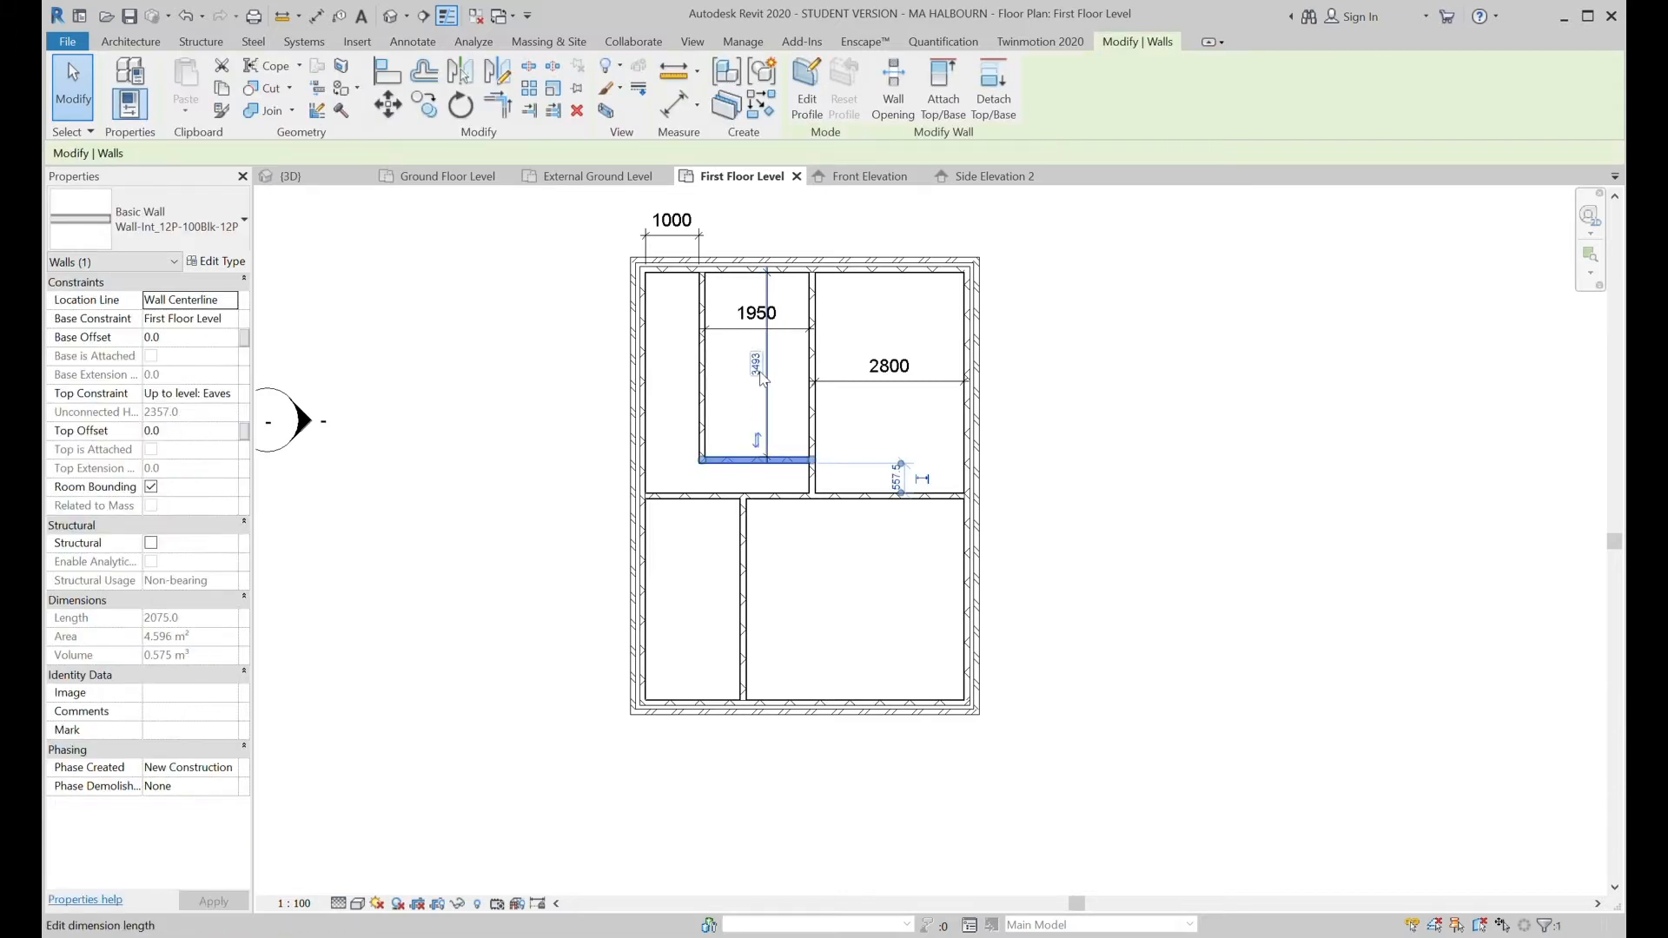
{"action": "left_click", "coordinate": [760, 365]}
{"action": "type", "text": "2600"}
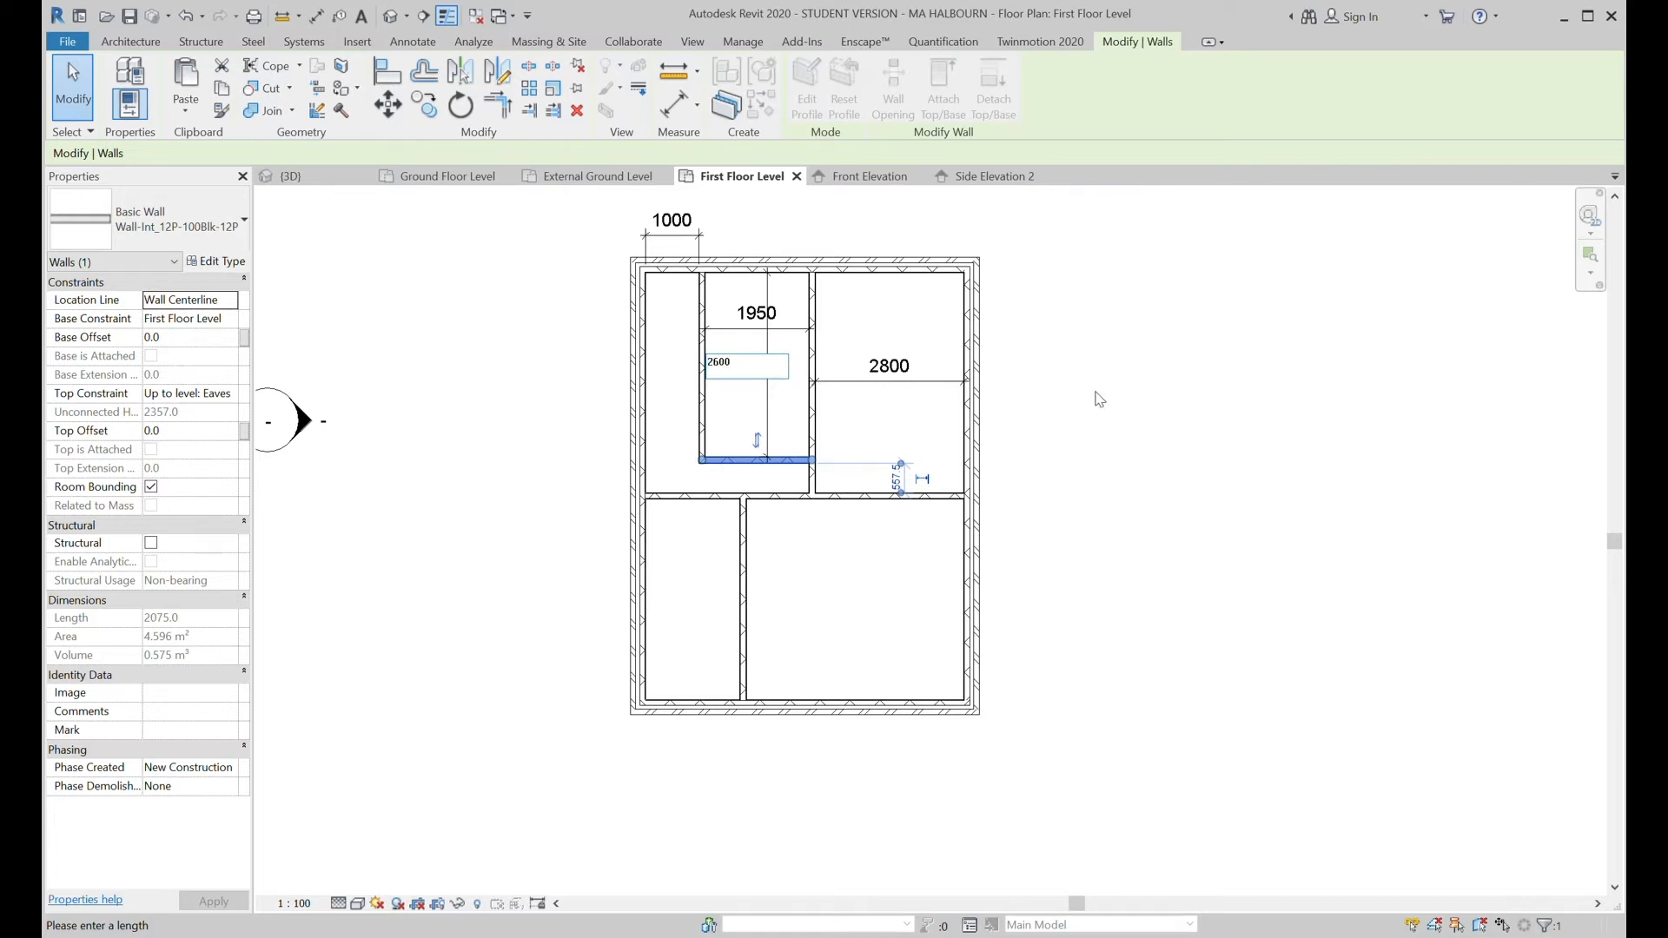
{"action": "key", "text": "Return"}
{"action": "left_click", "coordinate": [1150, 558]}
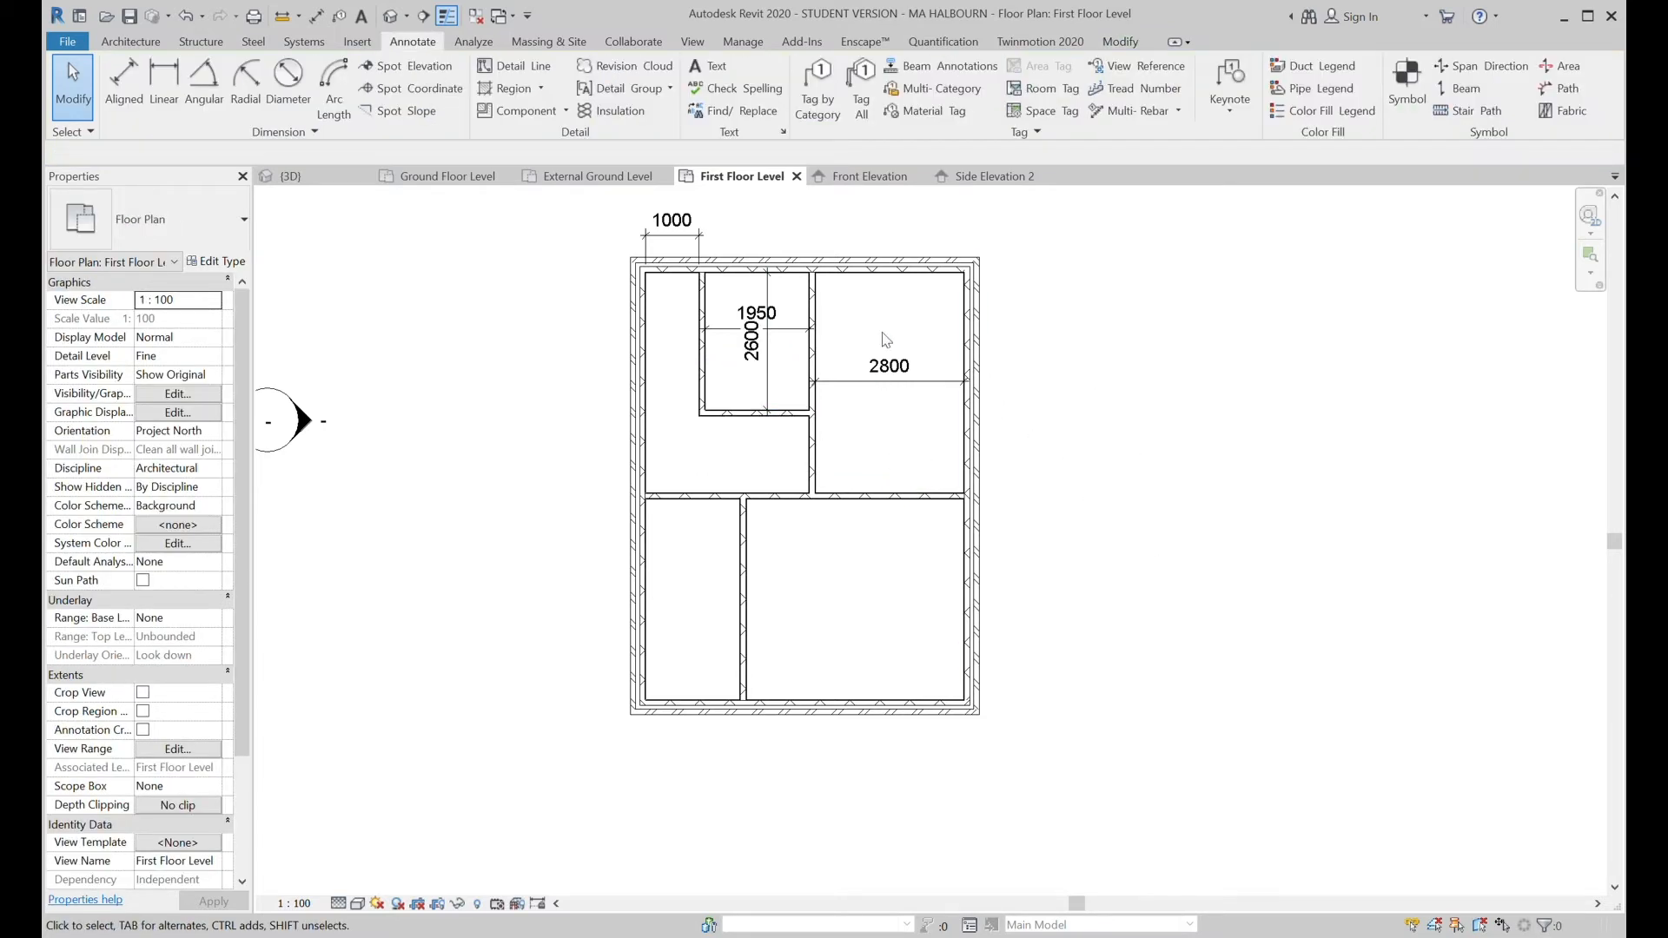
Delete the four temporary dimensions around the upper middle room, right-hand room and narrow space on the First Floor Level plan.
{"action": "left_click", "coordinate": [769, 372]}
{"action": "key", "text": "Delete"}
{"action": "left_click", "coordinate": [771, 339]}
{"action": "key", "text": "Delete"}
{"action": "left_click", "coordinate": [891, 386]}
{"action": "key", "text": "Delete"}
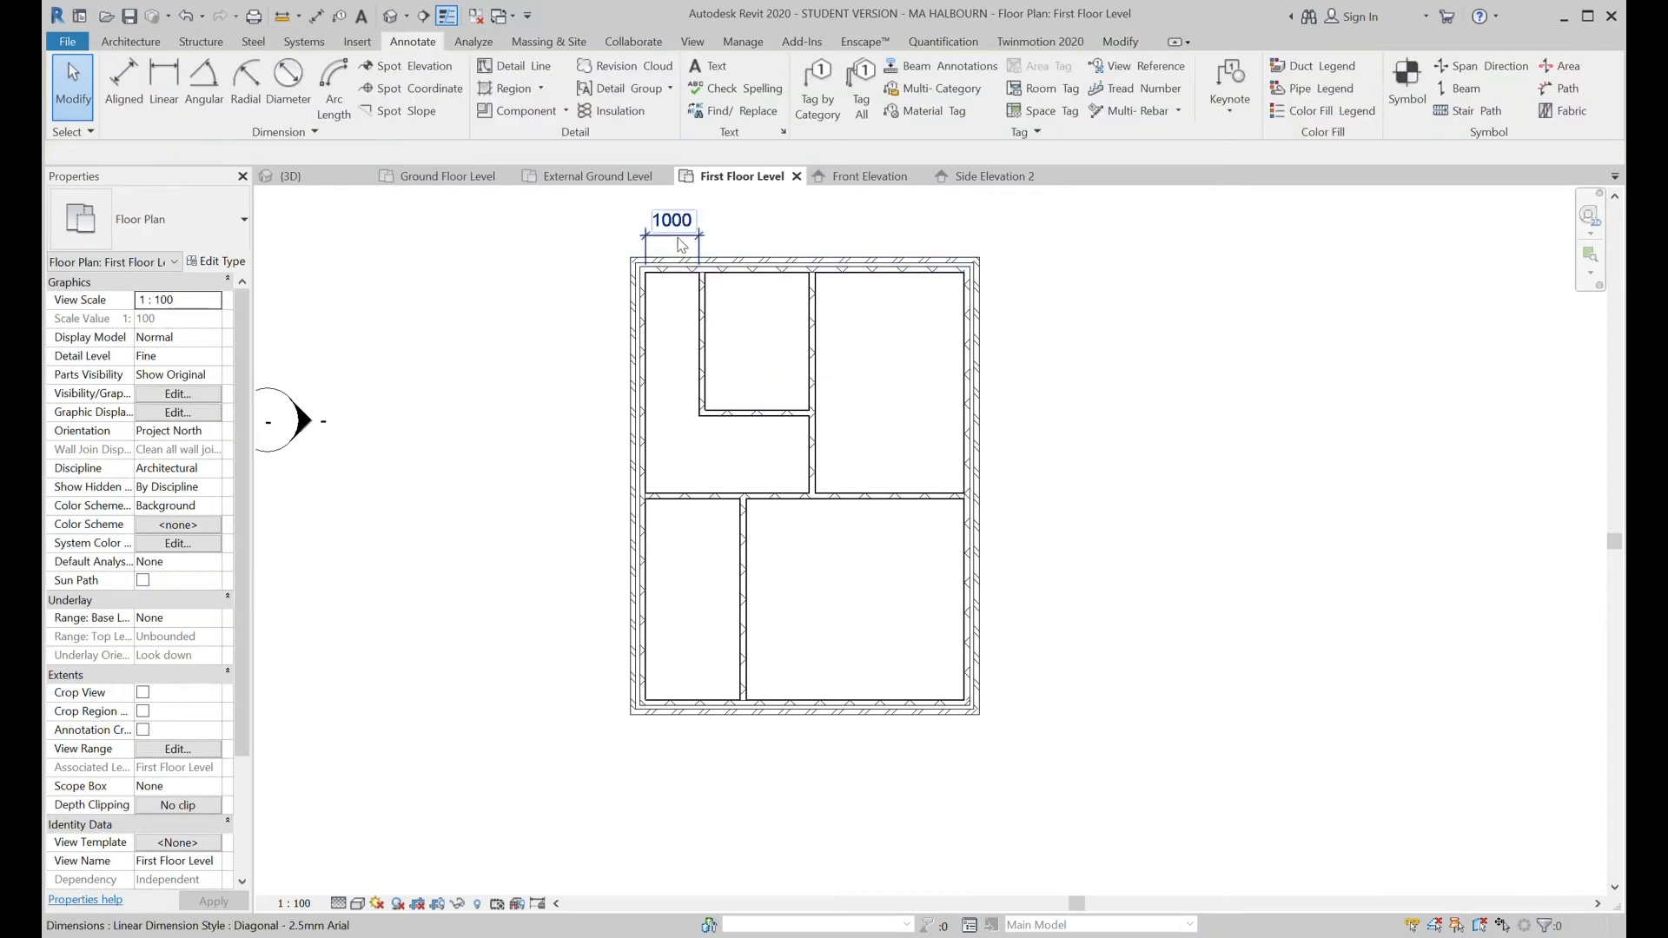
{"action": "left_click", "coordinate": [680, 241]}
{"action": "key", "text": "Delete"}
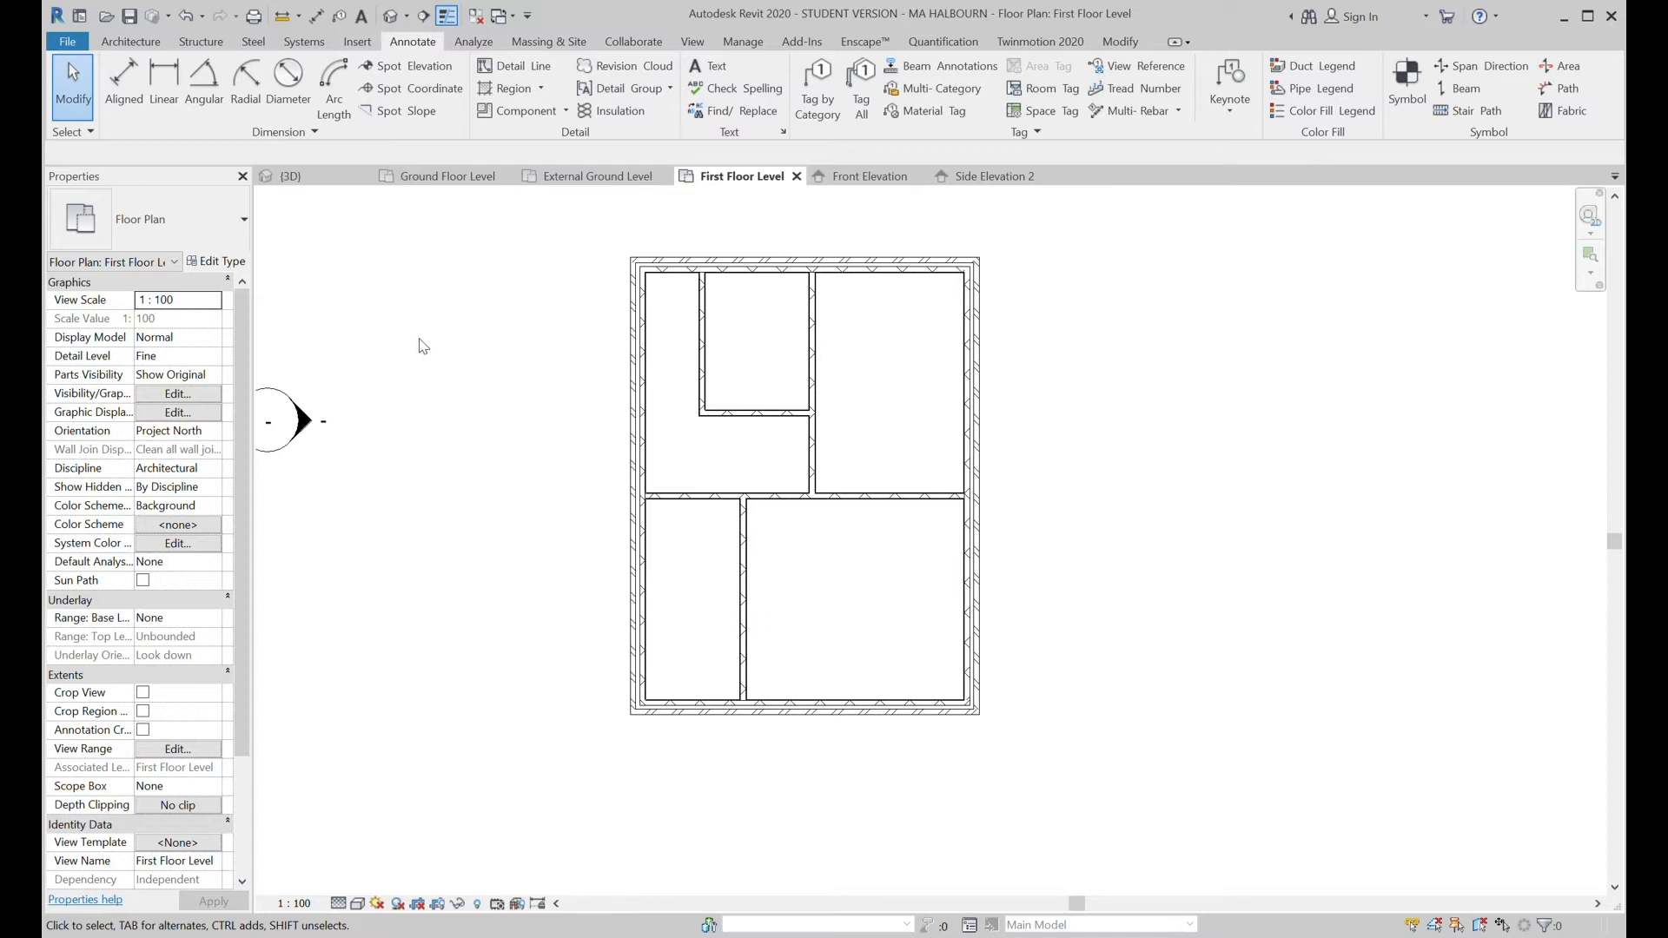
Check the wall tops in the 3D view and set the top offset of the ground floor's main cross wall to -304.
{"action": "left_click", "coordinate": [317, 176]}
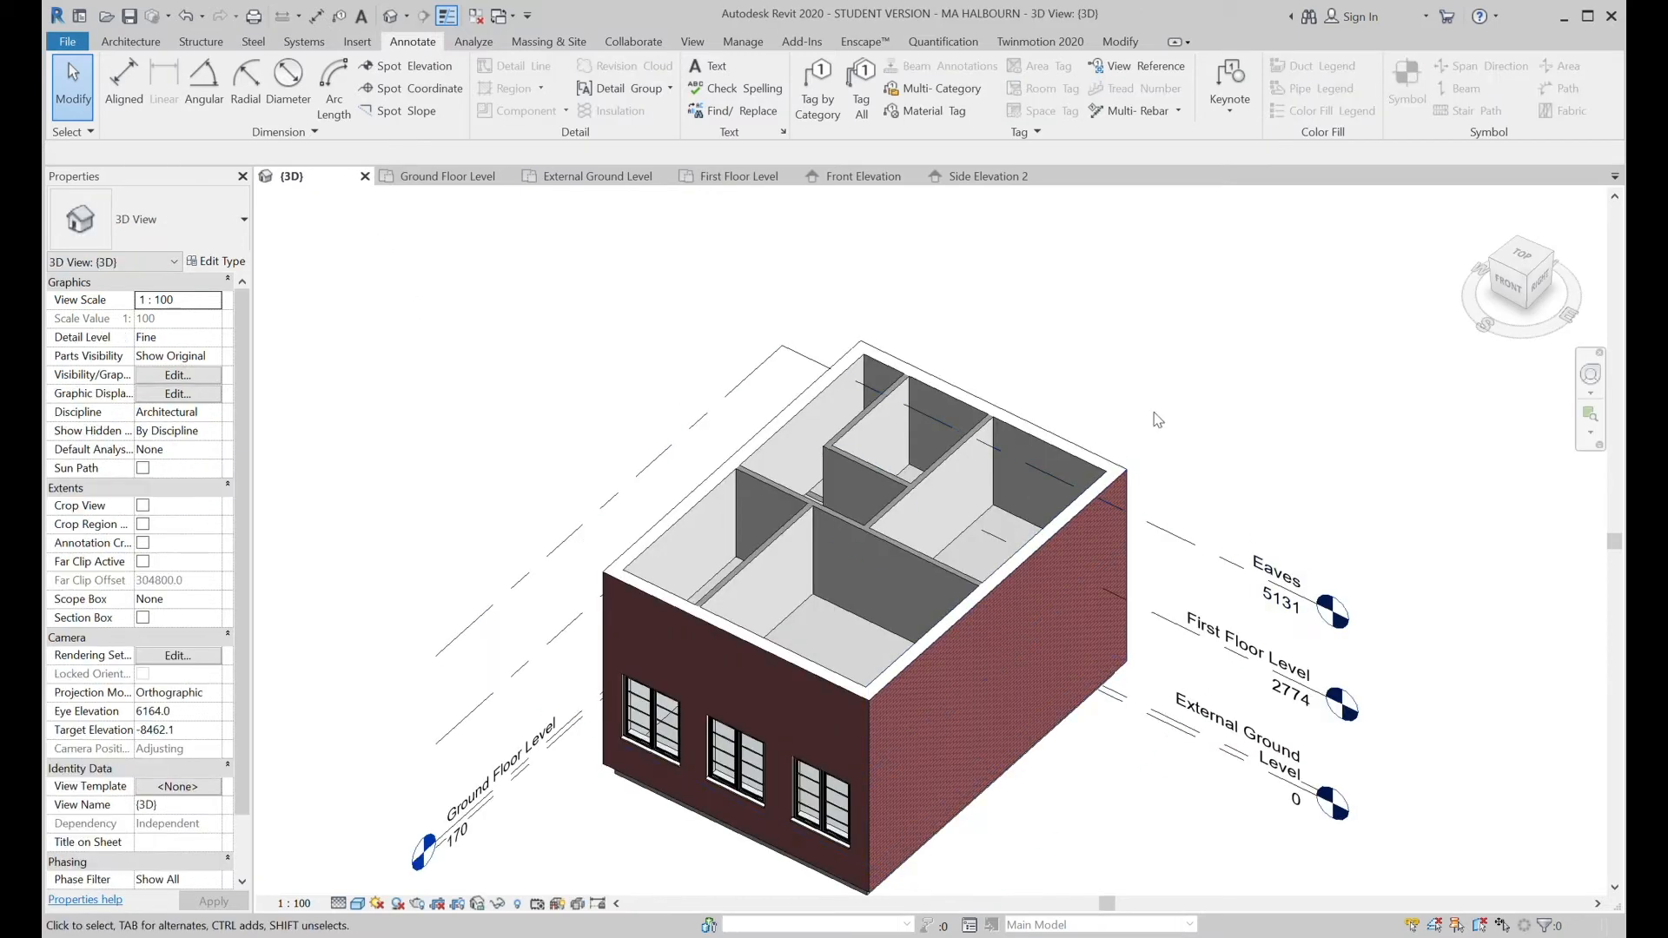
{"action": "middle_click_drag", "start_coordinate": [1286, 466], "coordinate": [1020, 562], "text": "shift"}
{"action": "middle_click_drag", "start_coordinate": [1050, 564], "coordinate": [1040, 554], "text": "shift"}
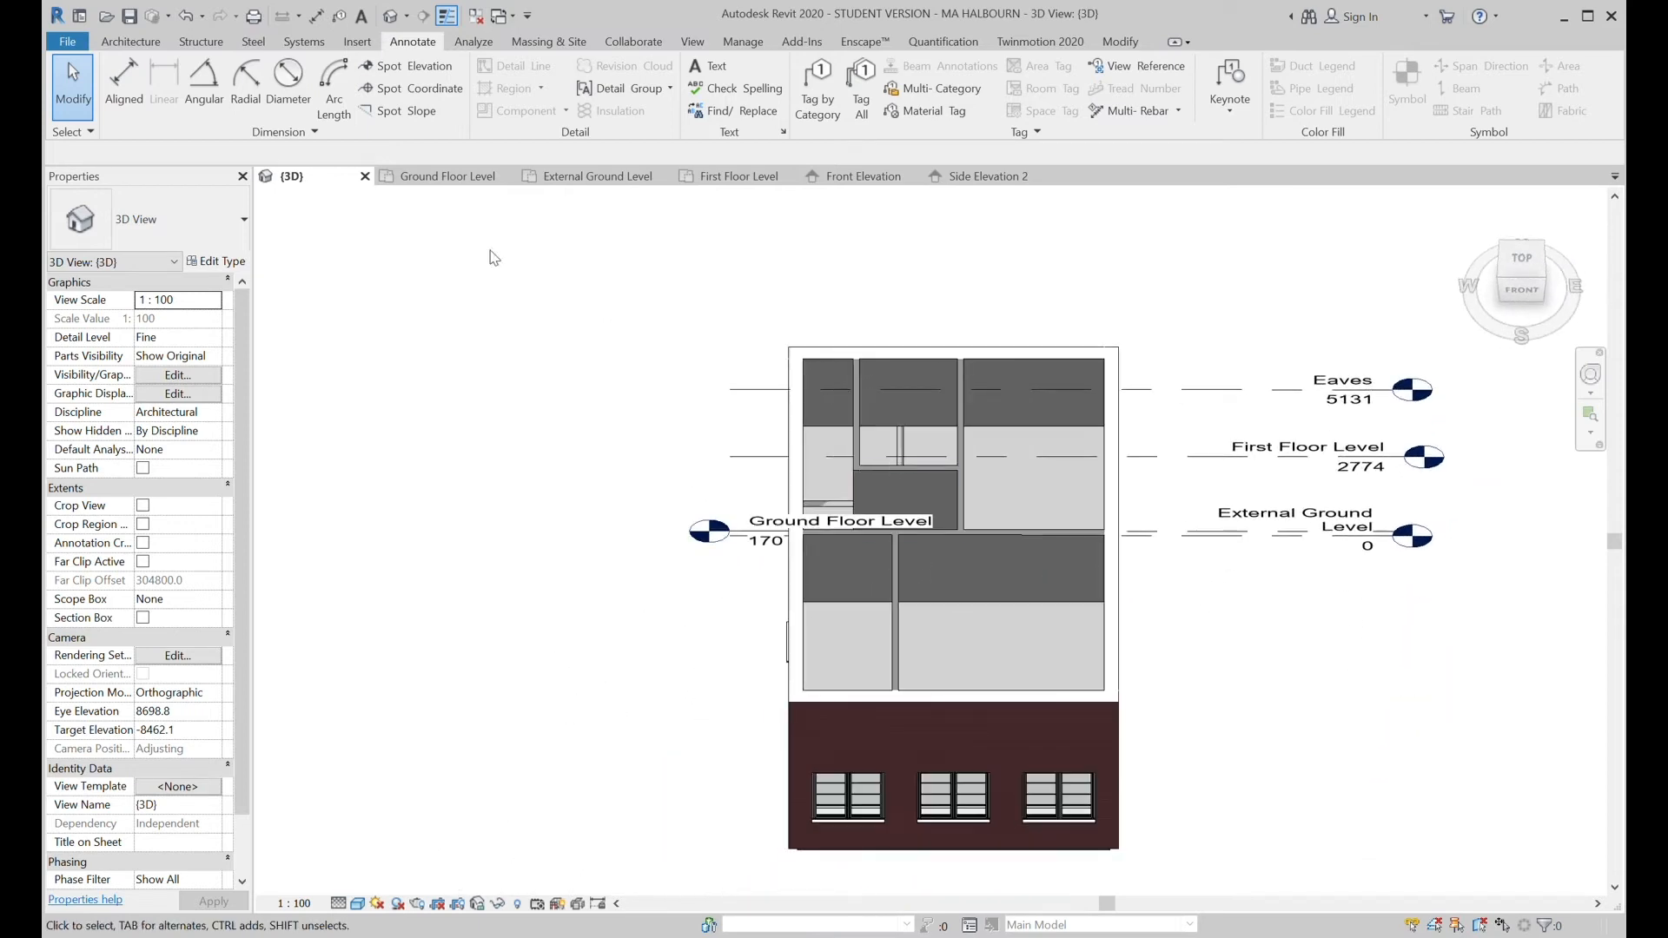
{"action": "mouse_move", "coordinate": [973, 651]}
{"action": "middle_mouse_down", "text": "shift"}
{"action": "mouse_move", "coordinate": [942, 551]}
{"action": "mouse_move", "coordinate": [912, 608]}
{"action": "mouse_move", "coordinate": [961, 693]}
{"action": "mouse_move", "coordinate": [965, 678]}
{"action": "middle_mouse_up", "text": "shift"}
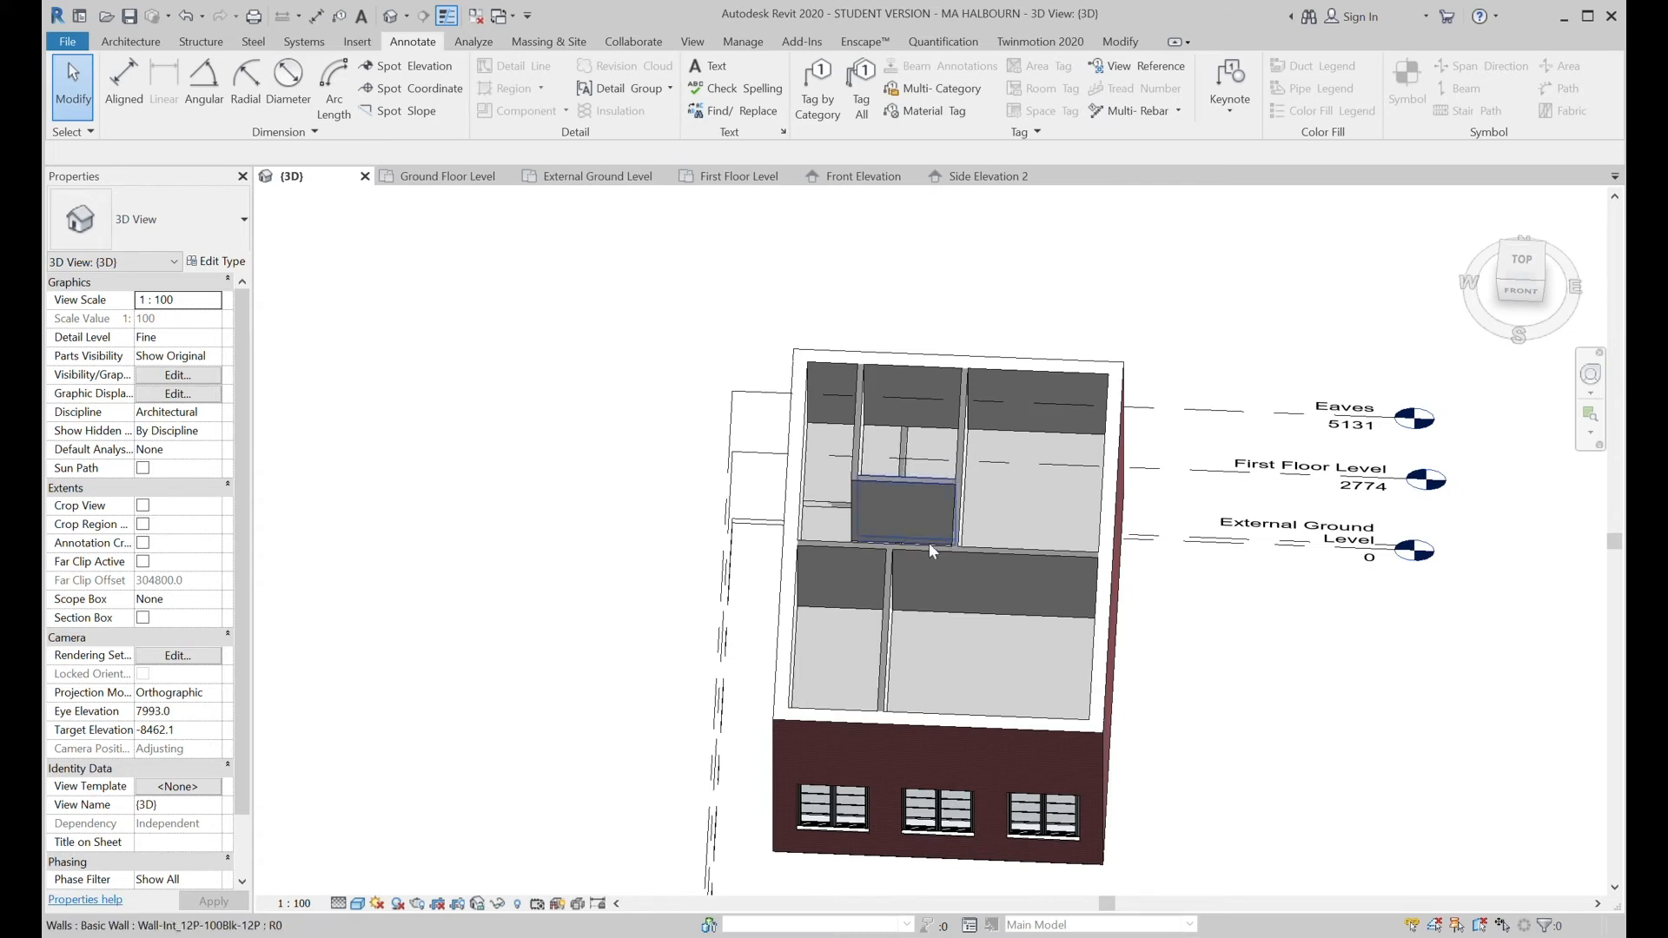
{"action": "scroll", "coordinate": [871, 488], "scroll_direction": "up", "scroll_amount": 6}
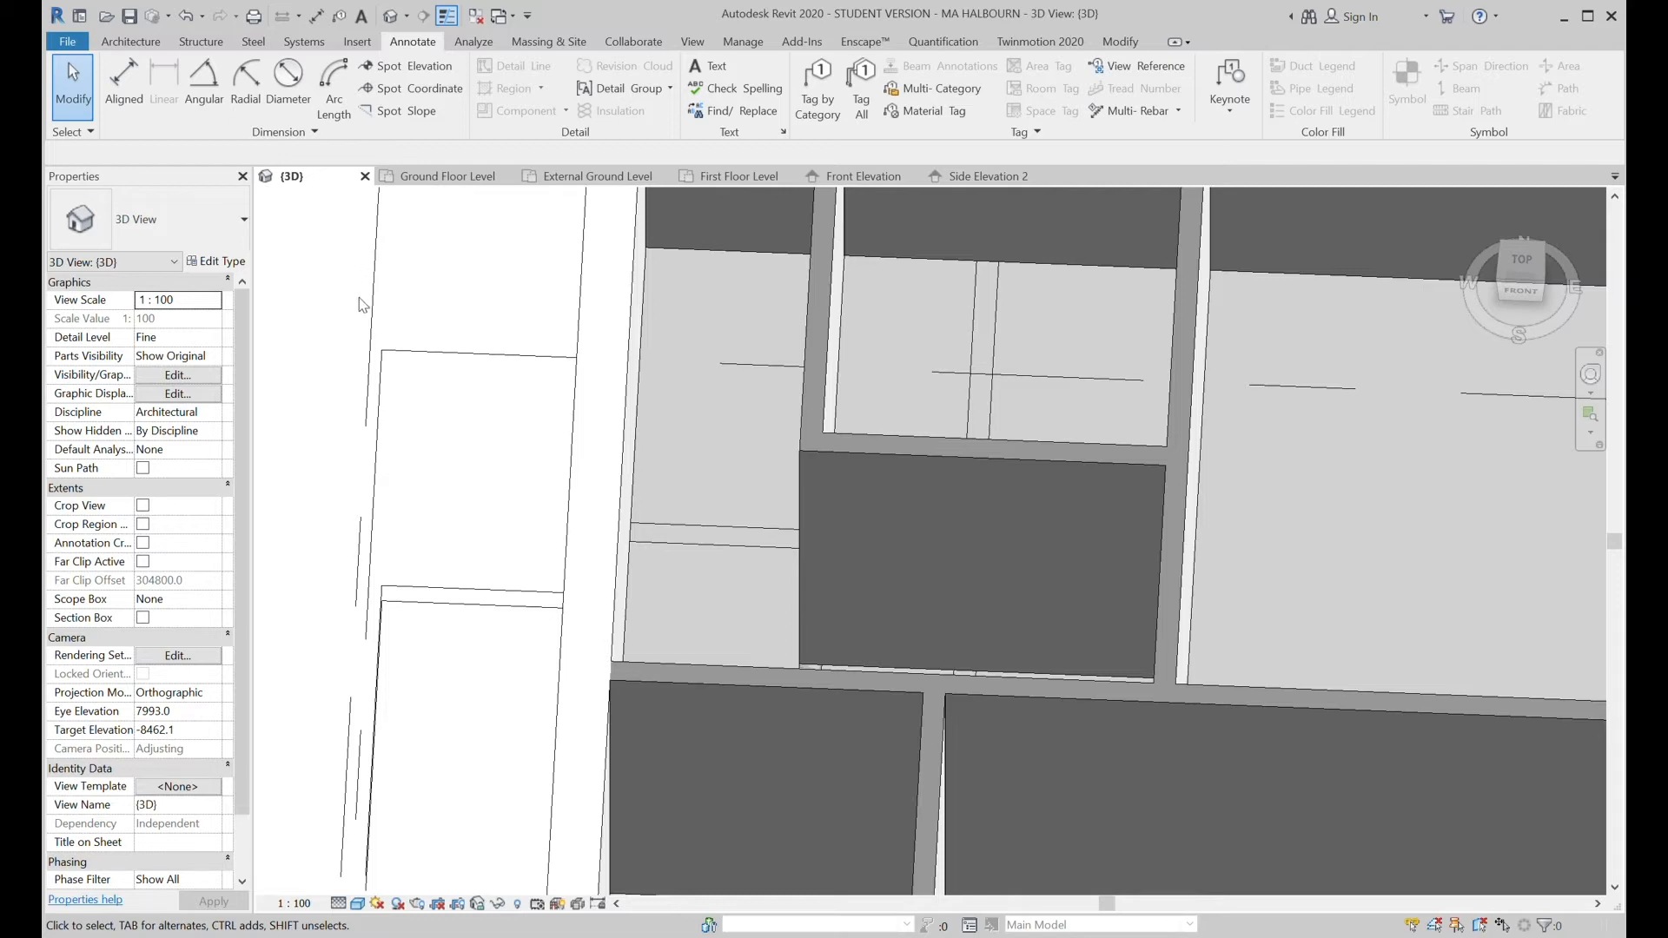
{"action": "key", "text": "ctrl+Tab"}
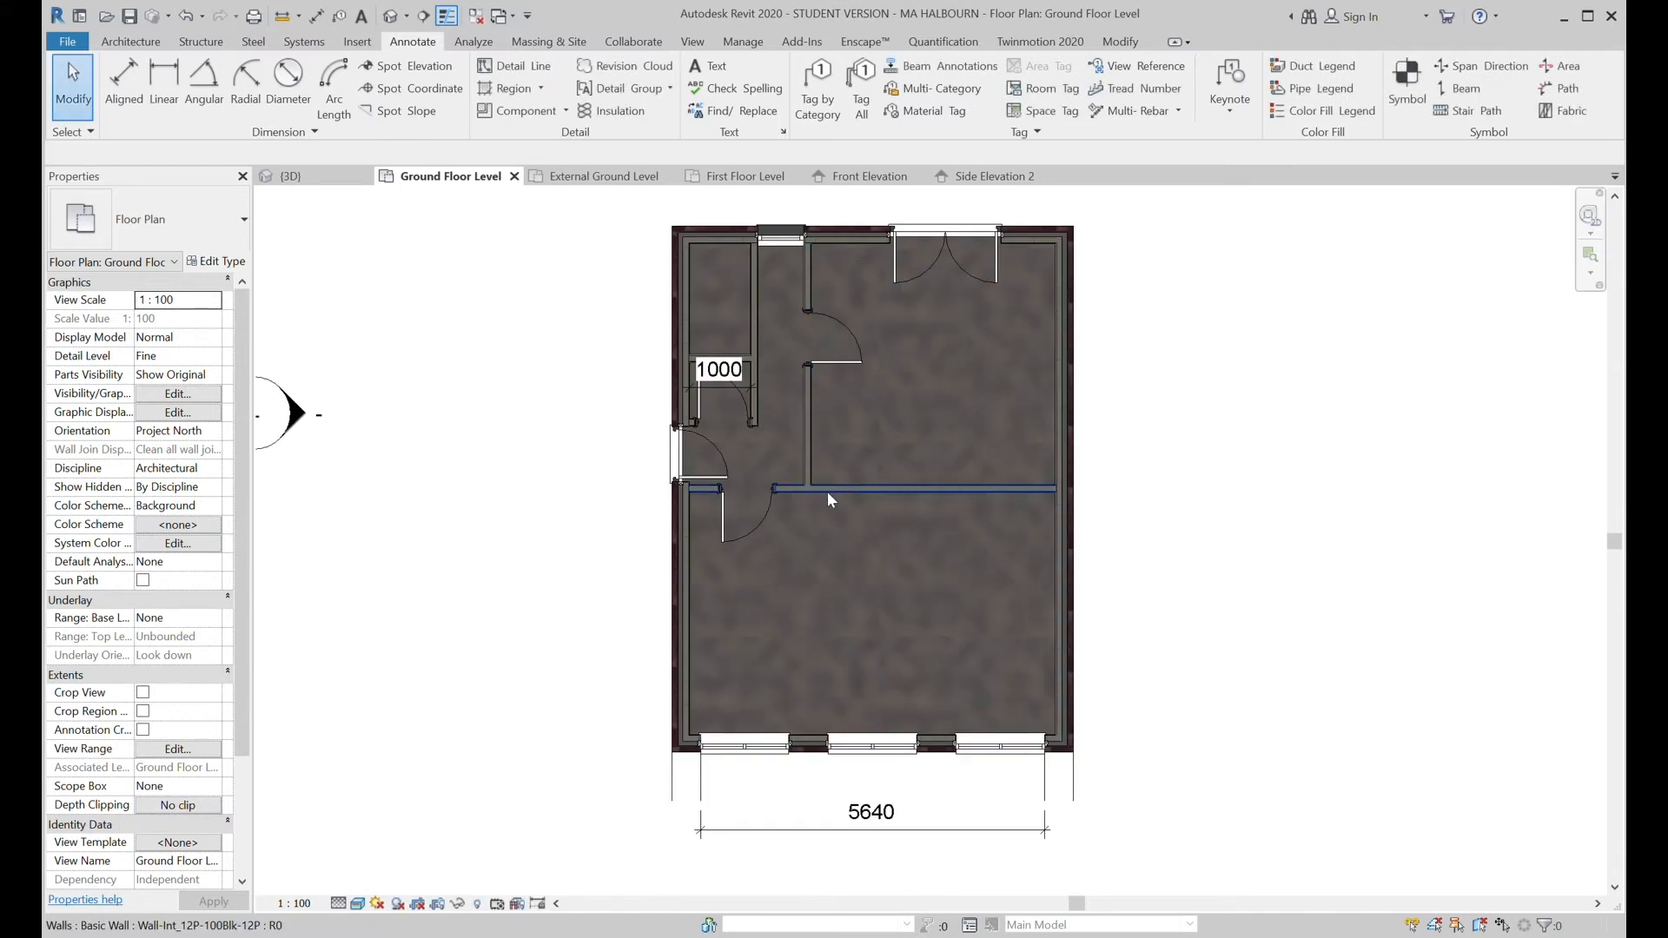
{"action": "left_click", "coordinate": [827, 487]}
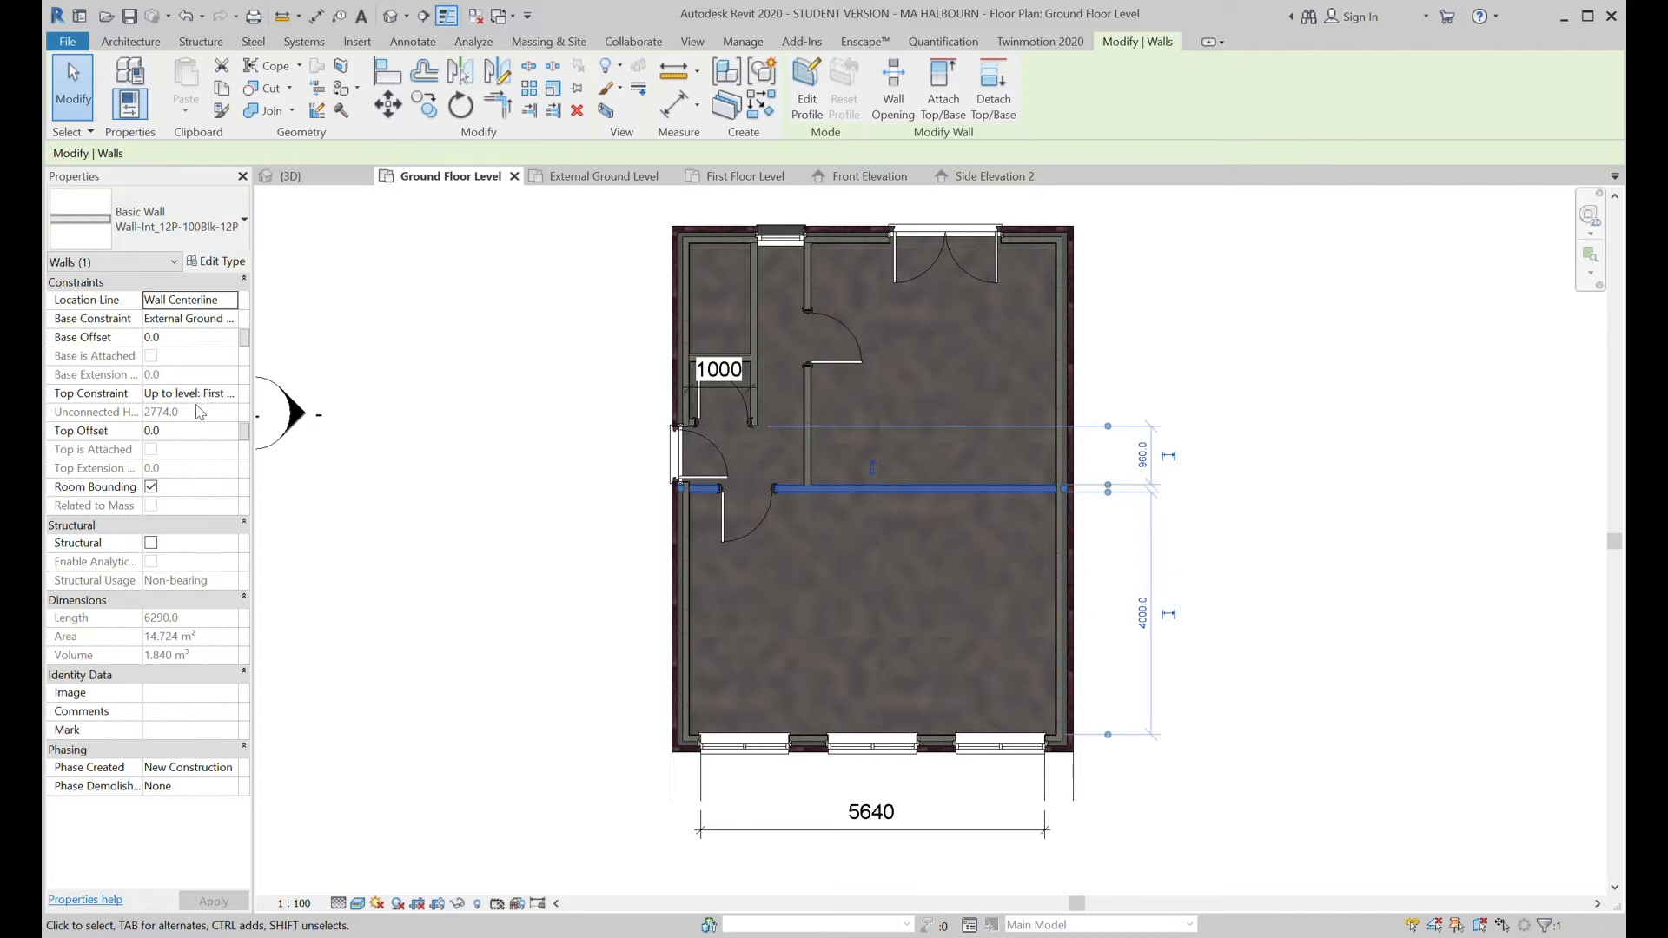
{"action": "left_click", "coordinate": [178, 431]}
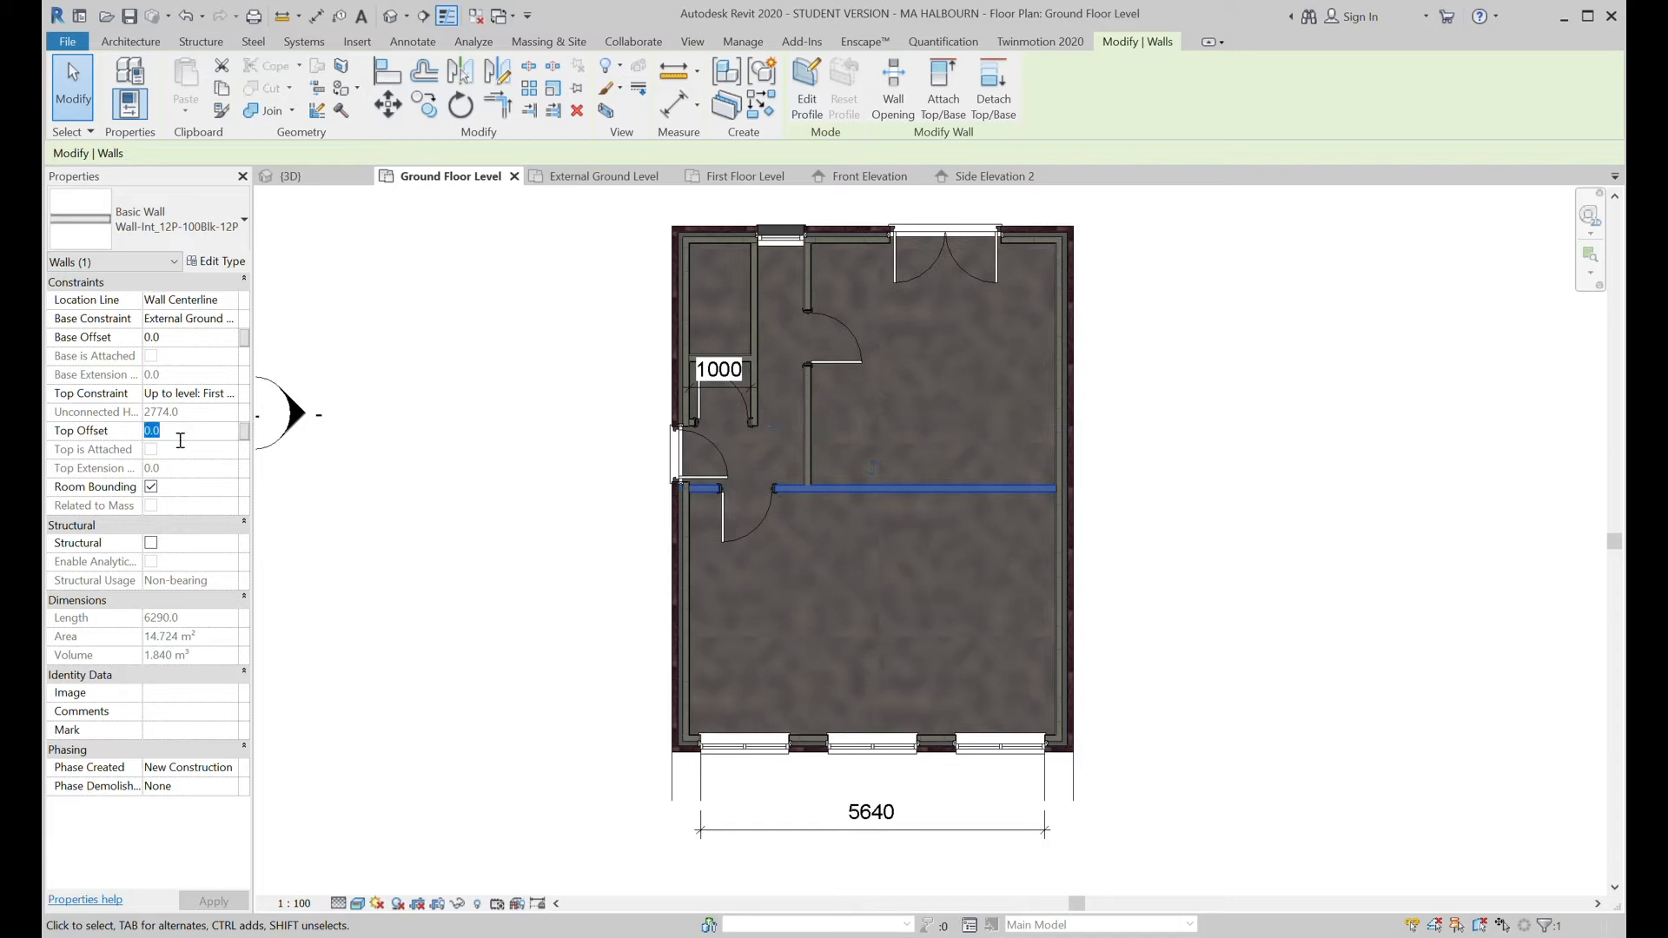
{"action": "type", "text": "-304"}
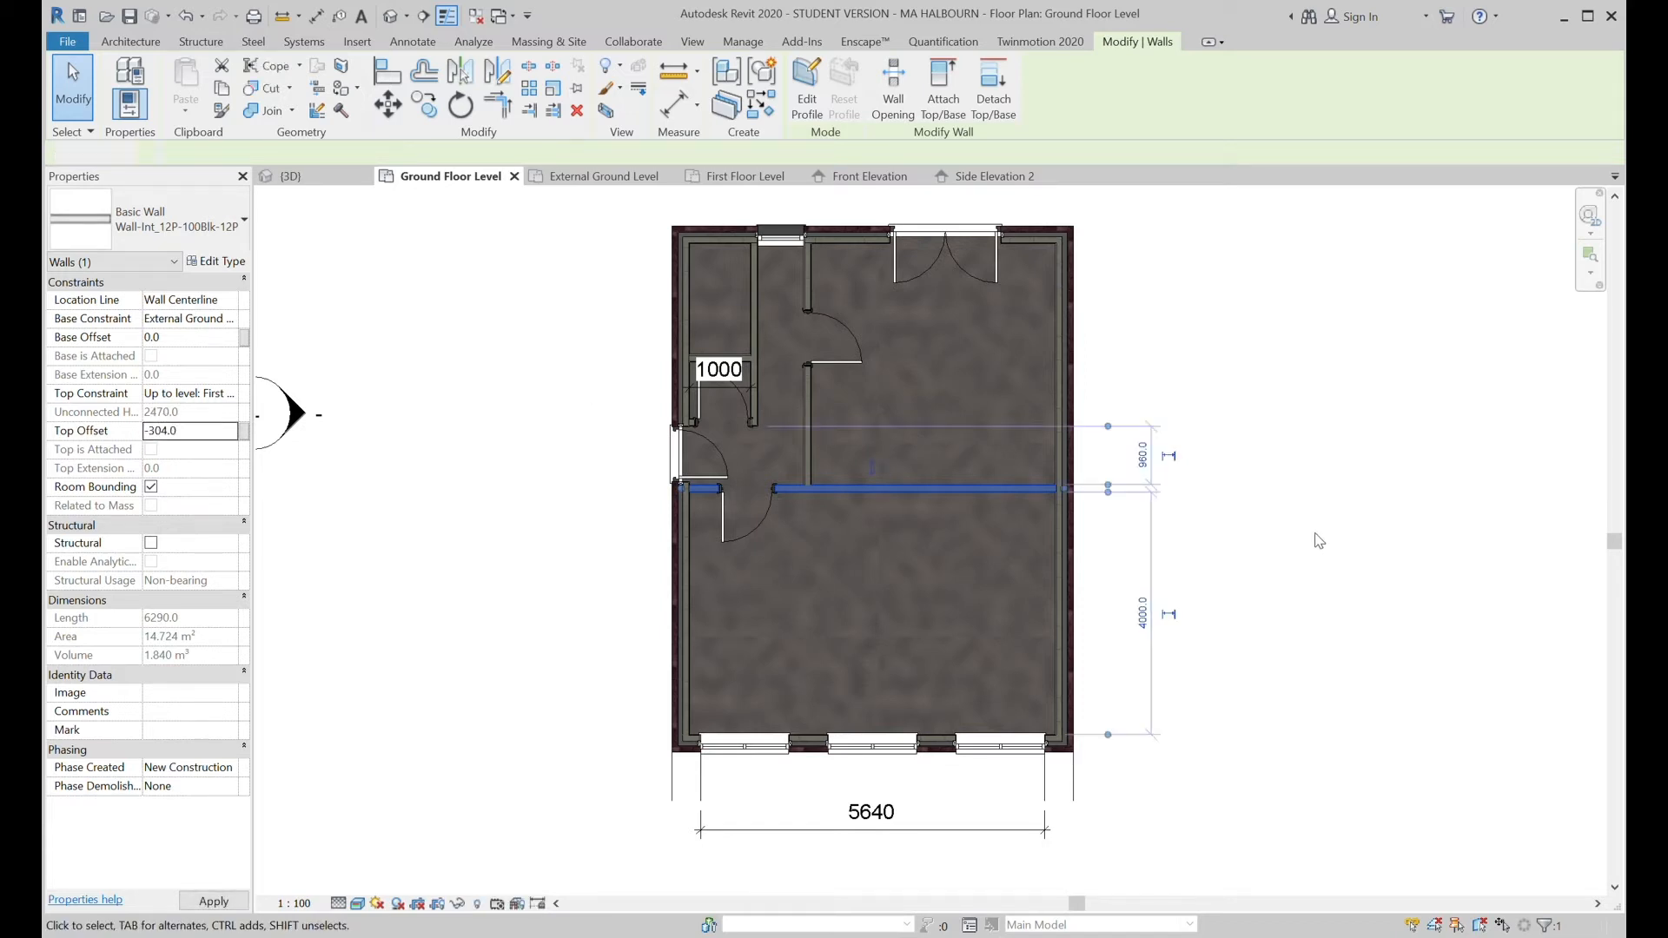
{"action": "left_click", "coordinate": [1315, 536]}
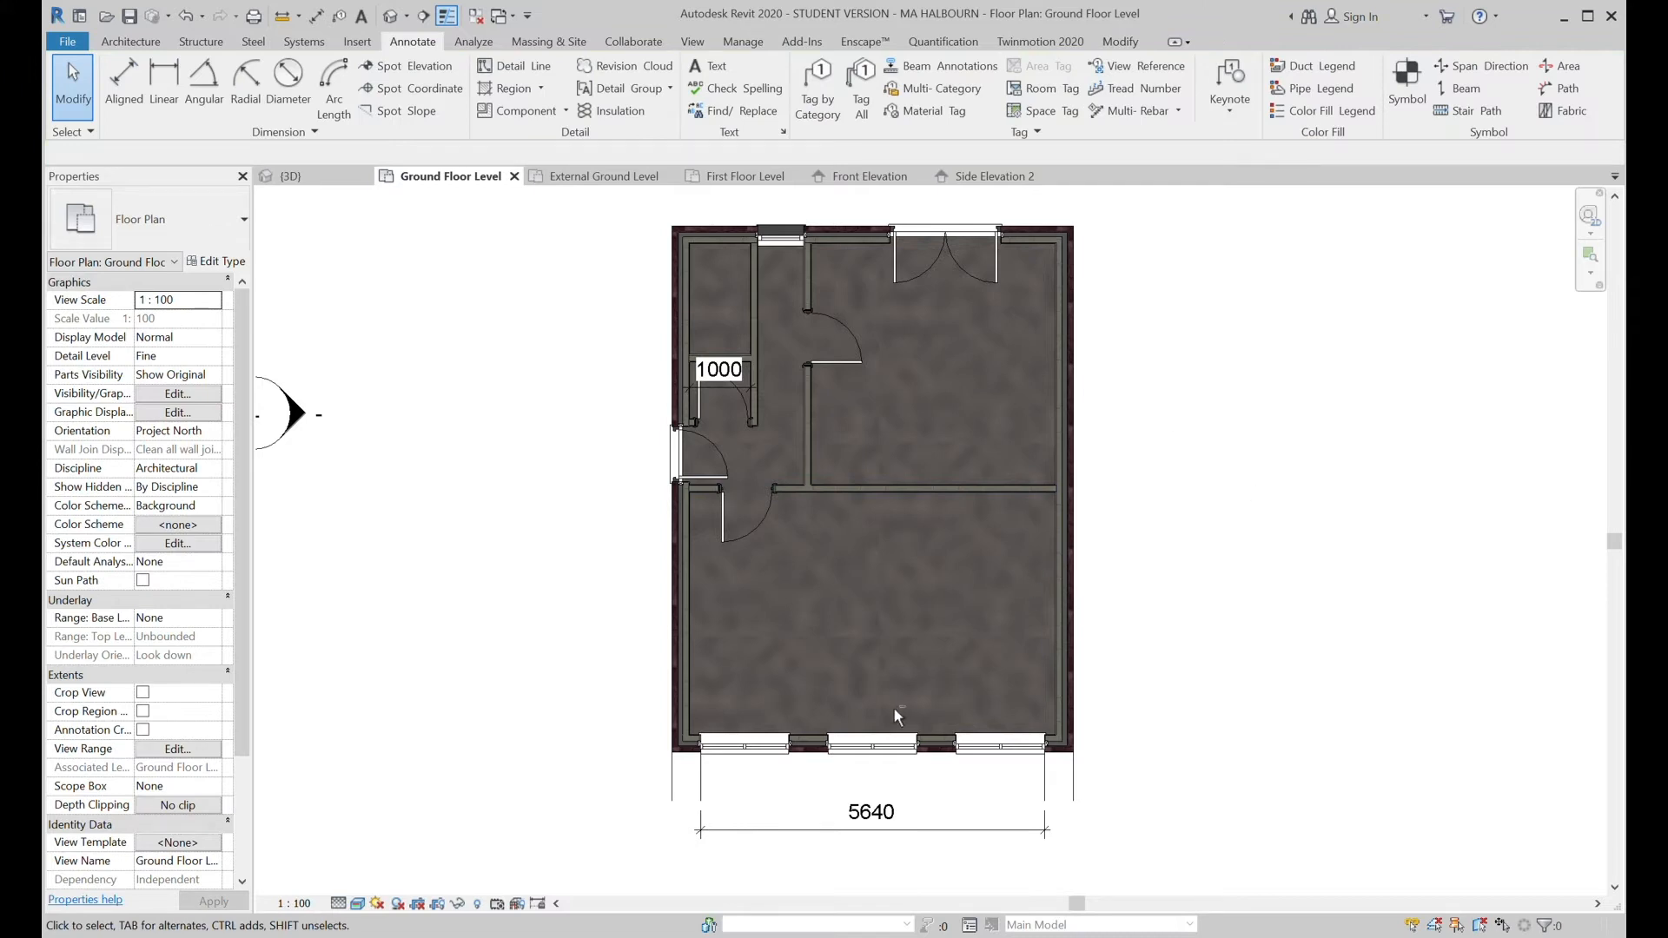
Set the top offset to -304 for all five internal walls on the ground floor plan.
{"action": "middle_click_drag", "start_coordinate": [905, 714], "coordinate": [907, 765]}
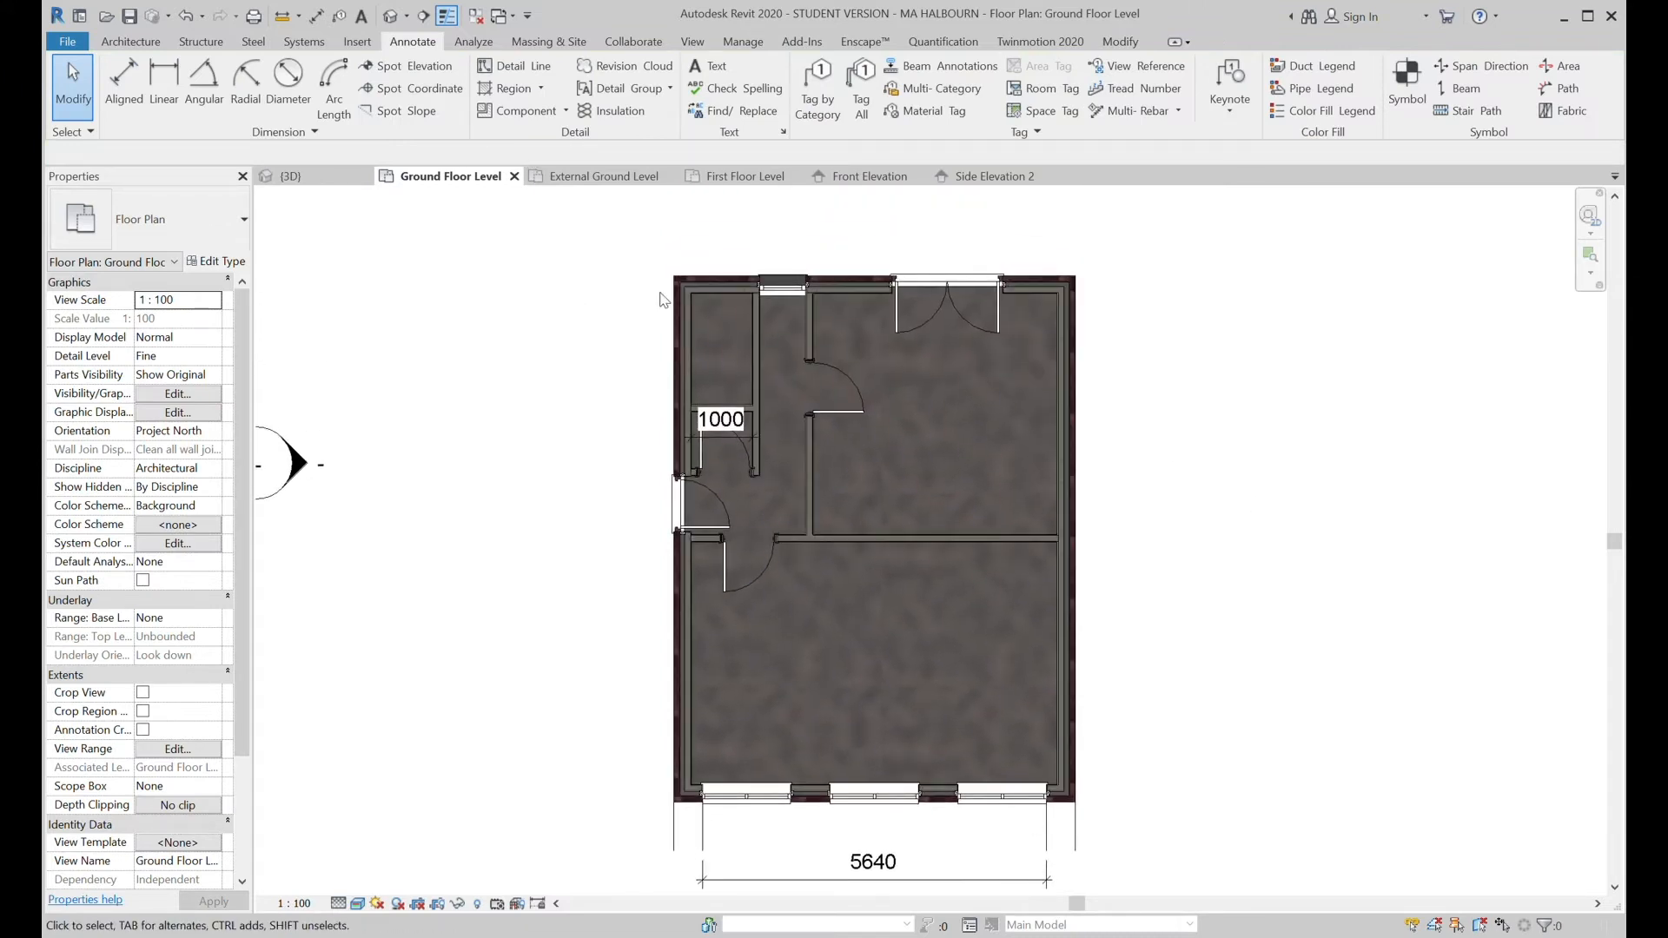
{"action": "left_click", "coordinate": [807, 477]}
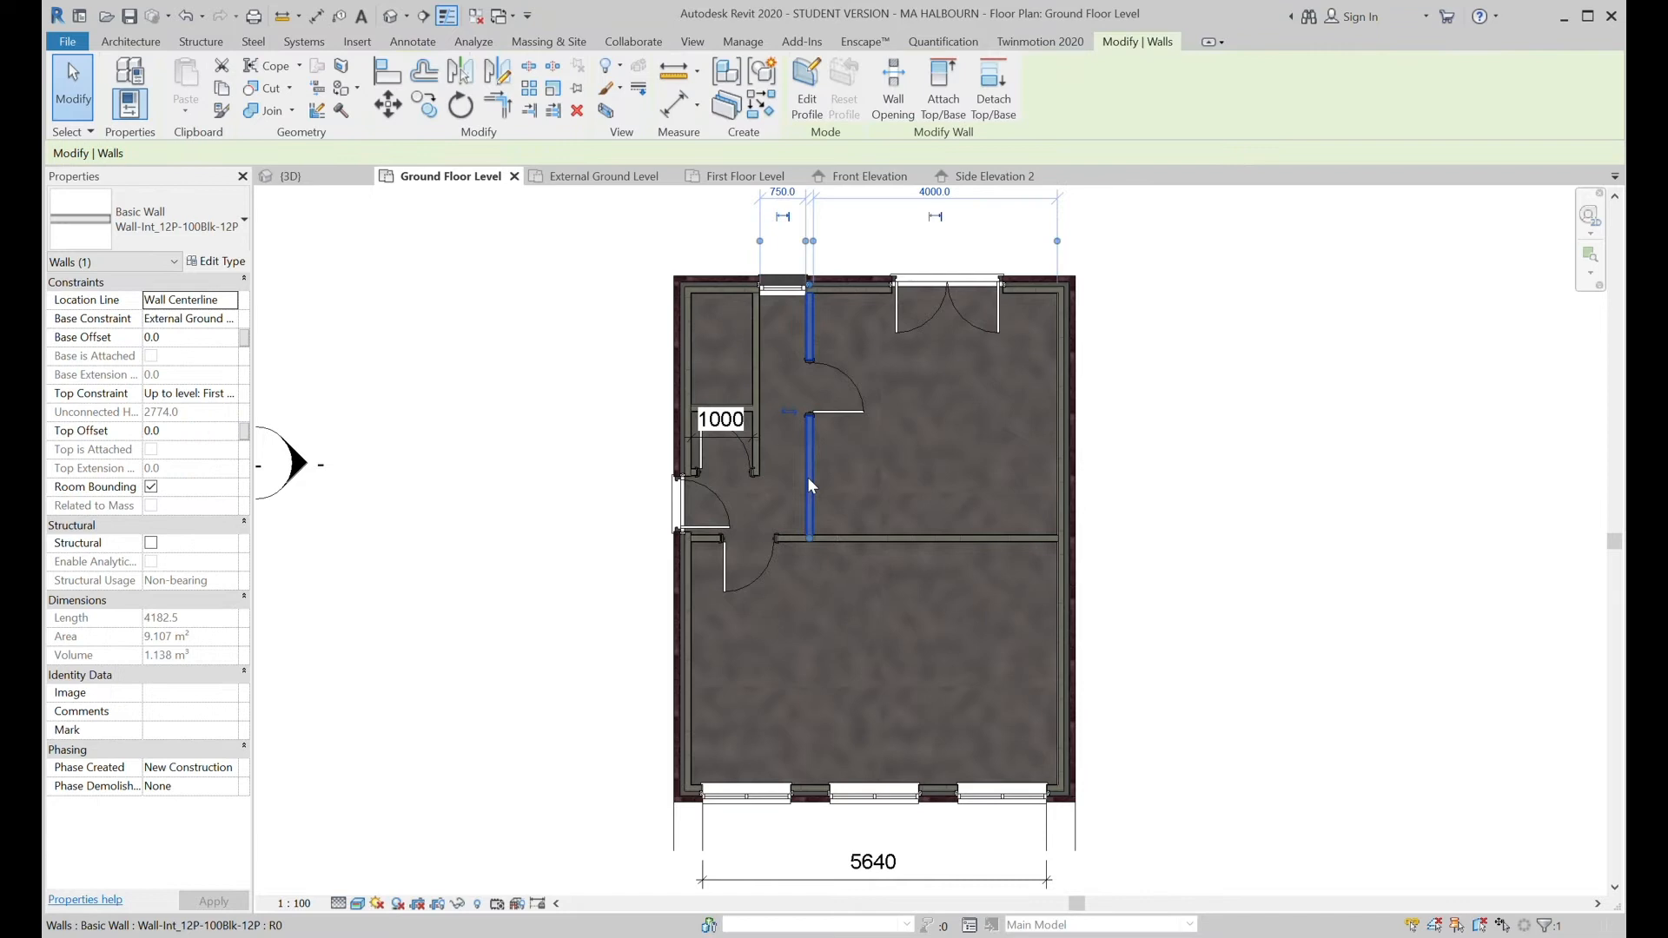
{"action": "left_click", "coordinate": [1089, 717]}
{"action": "left_click", "coordinate": [182, 436]}
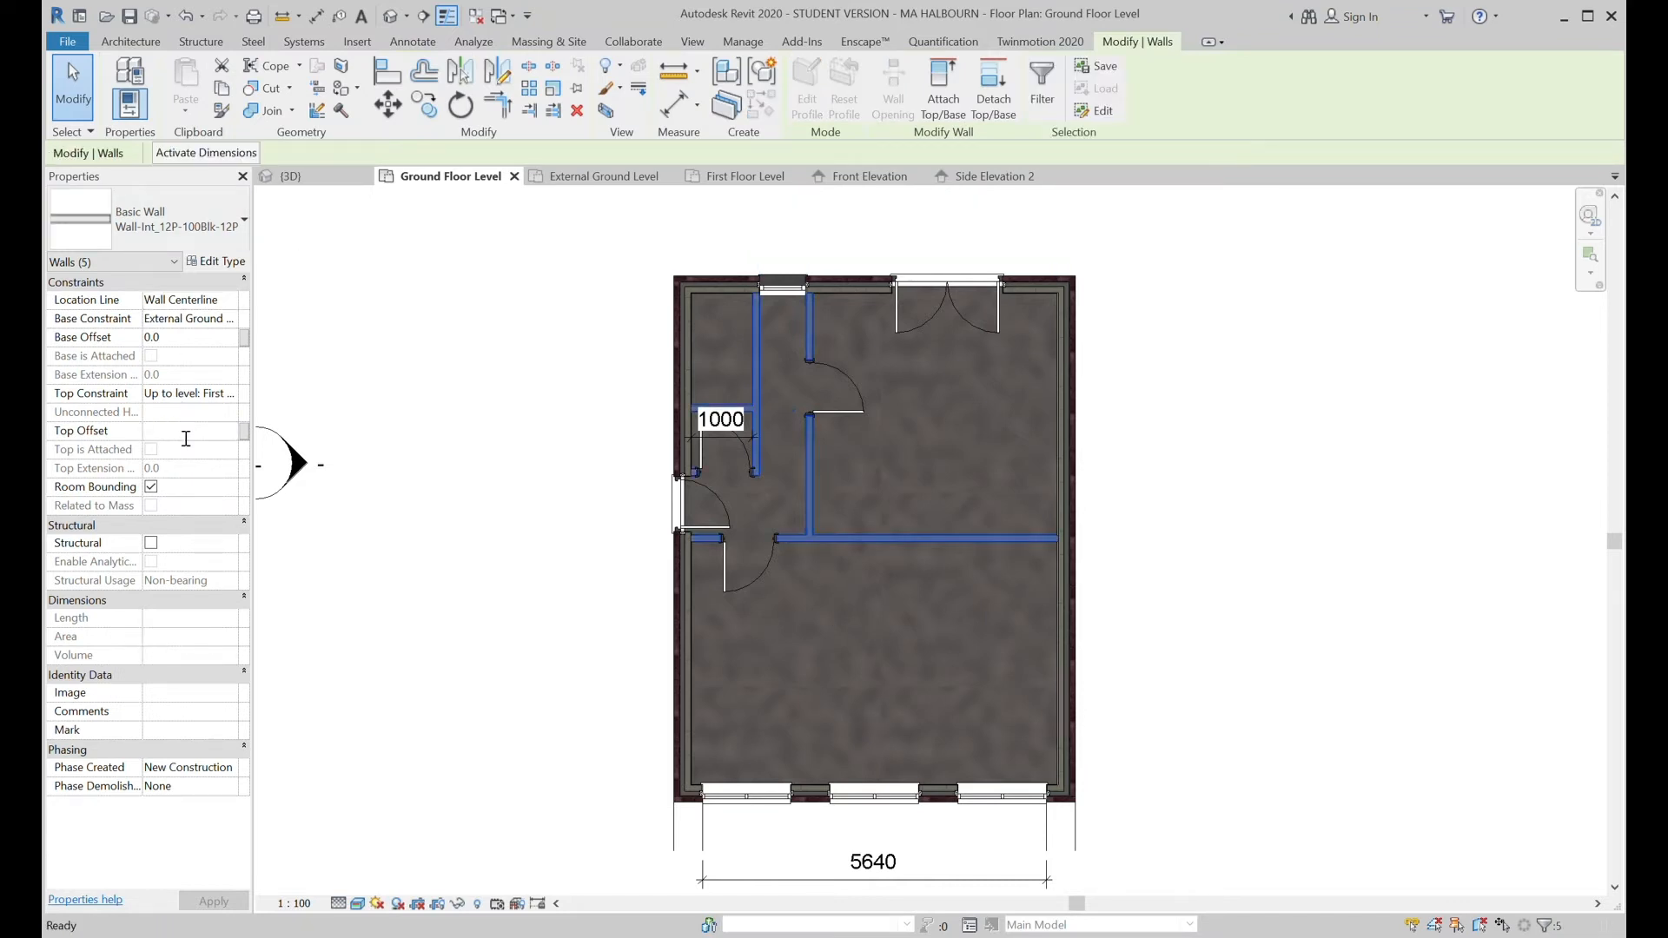
{"action": "type", "text": "-304.0"}
{"action": "left_click", "coordinate": [1335, 461]}
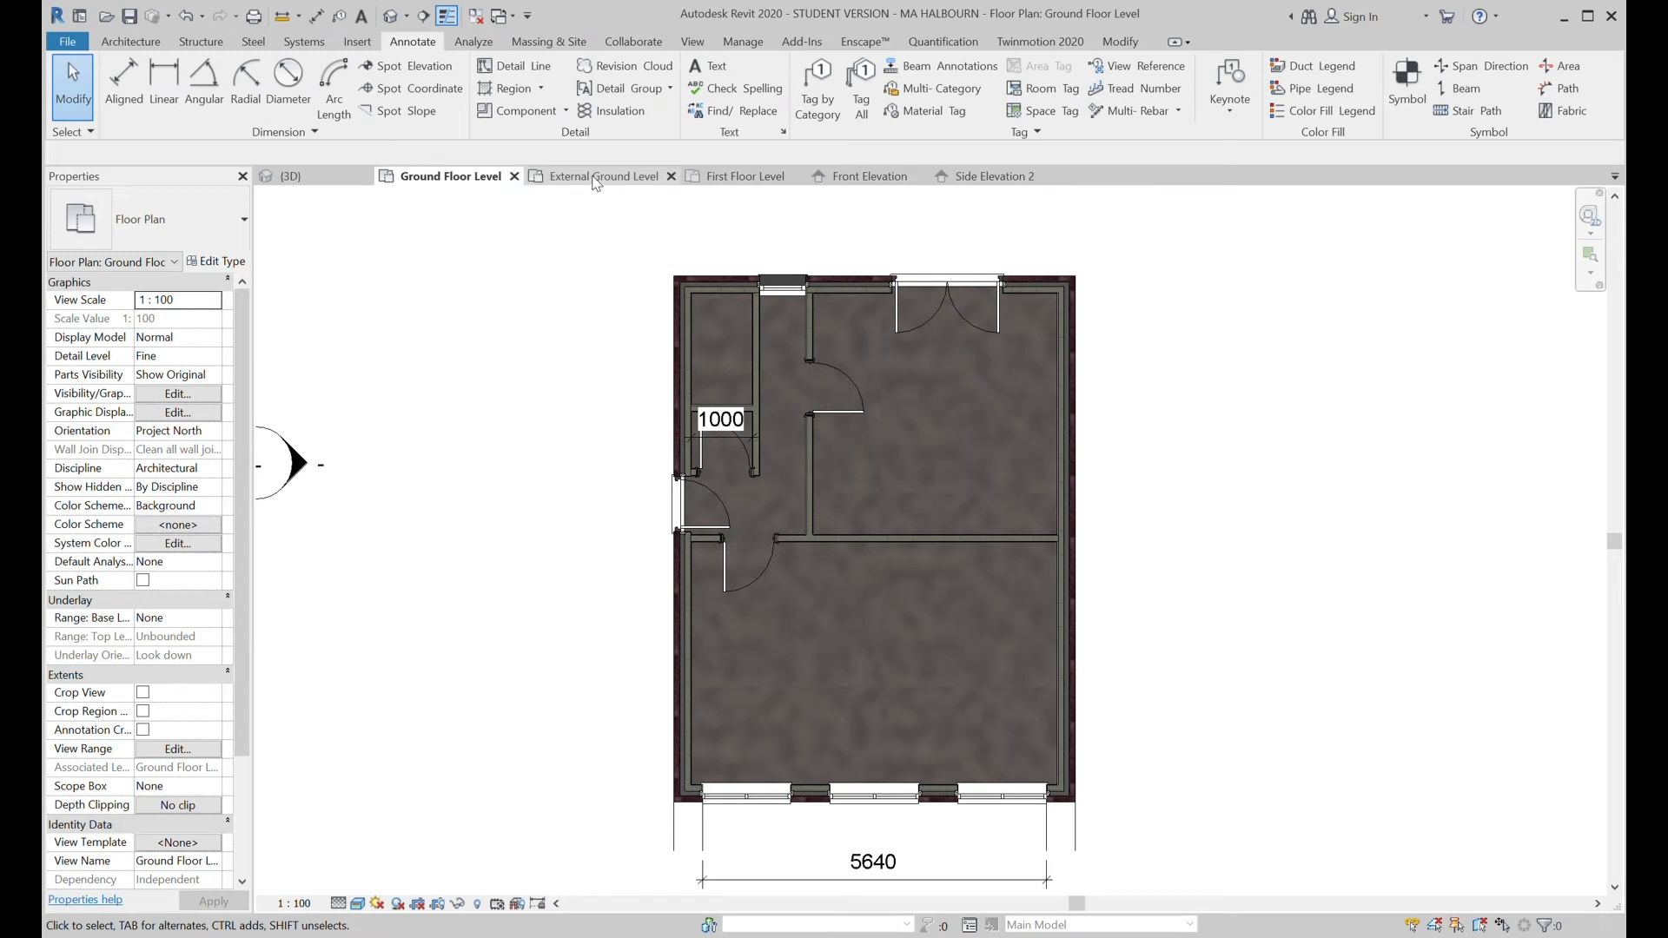
Duplicate the 3D view and rename the copy 3D Section.
{"action": "left_click", "coordinate": [313, 178]}
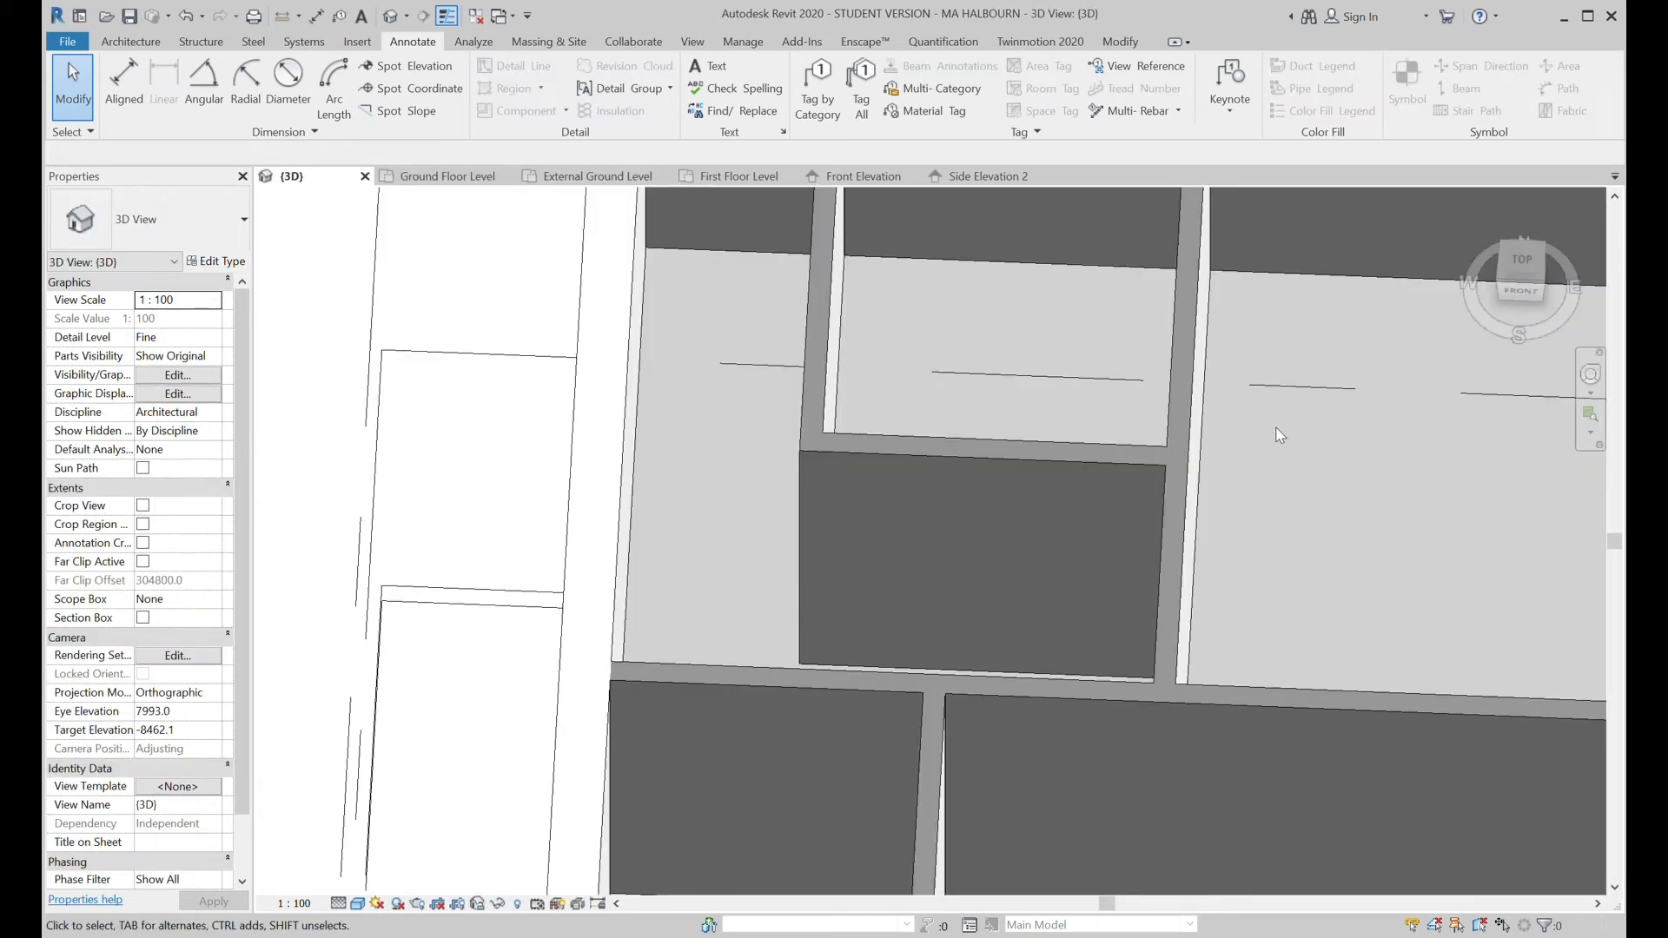
{"action": "scroll", "coordinate": [1273, 447], "scroll_direction": "down", "scroll_amount": 3}
{"action": "middle_click_drag", "start_coordinate": [1352, 628], "coordinate": [1460, 465], "text": "shift"}
{"action": "middle_click_drag", "start_coordinate": [1256, 528], "coordinate": [1132, 513], "text": "shift"}
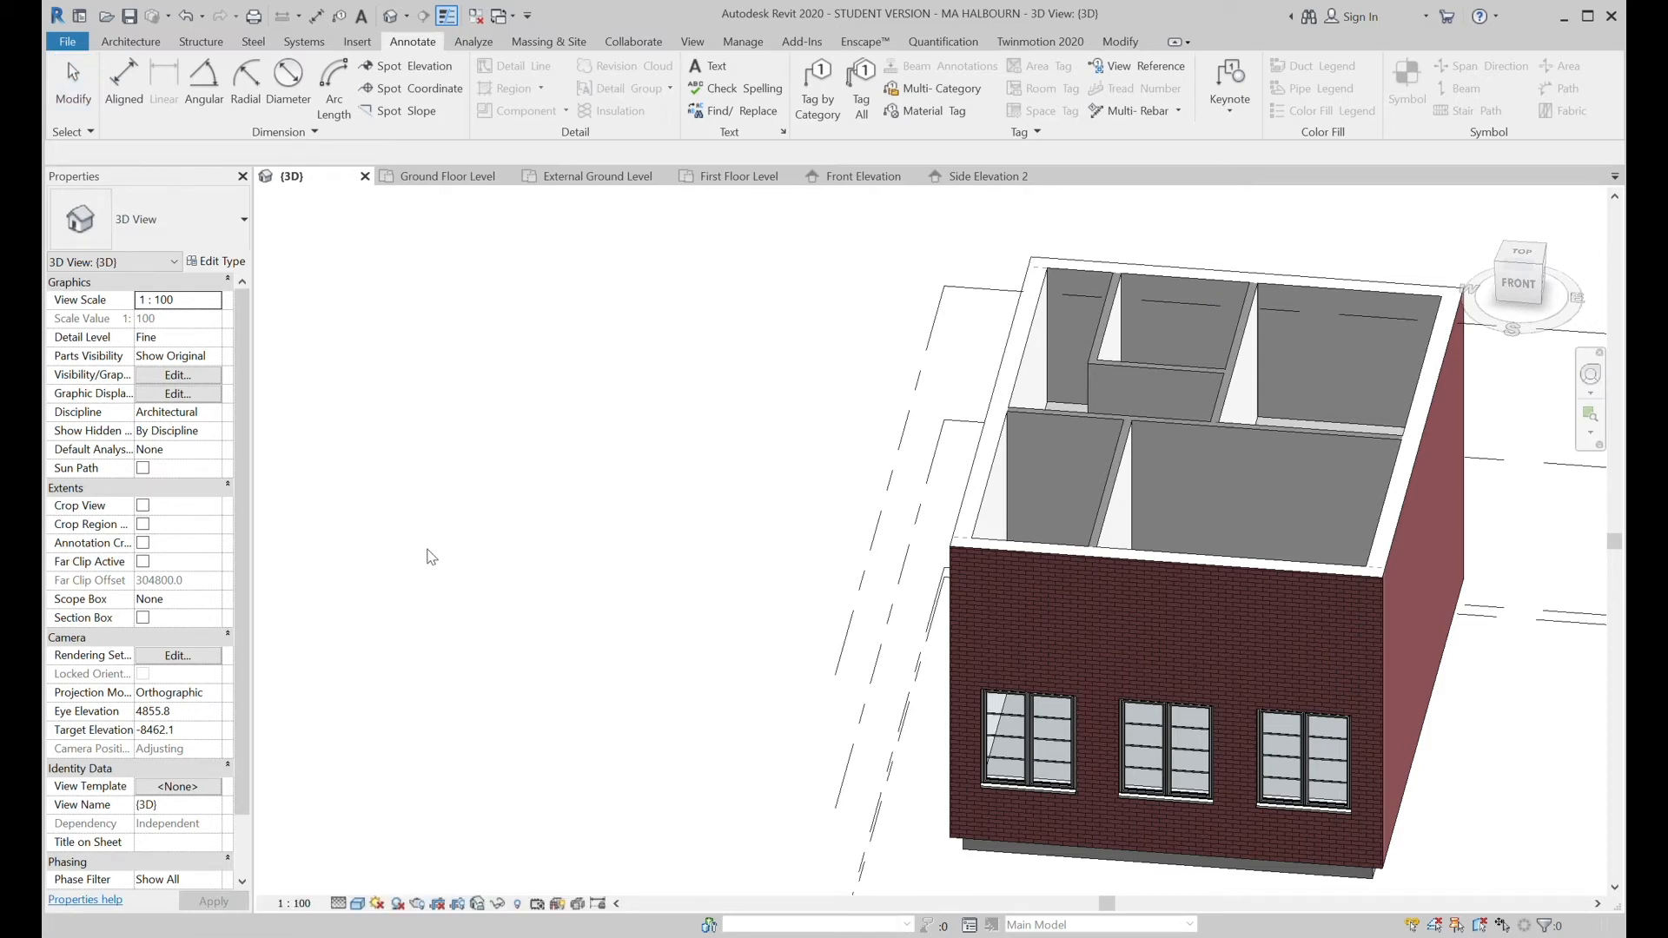
{"action": "left_click", "coordinate": [619, 566]}
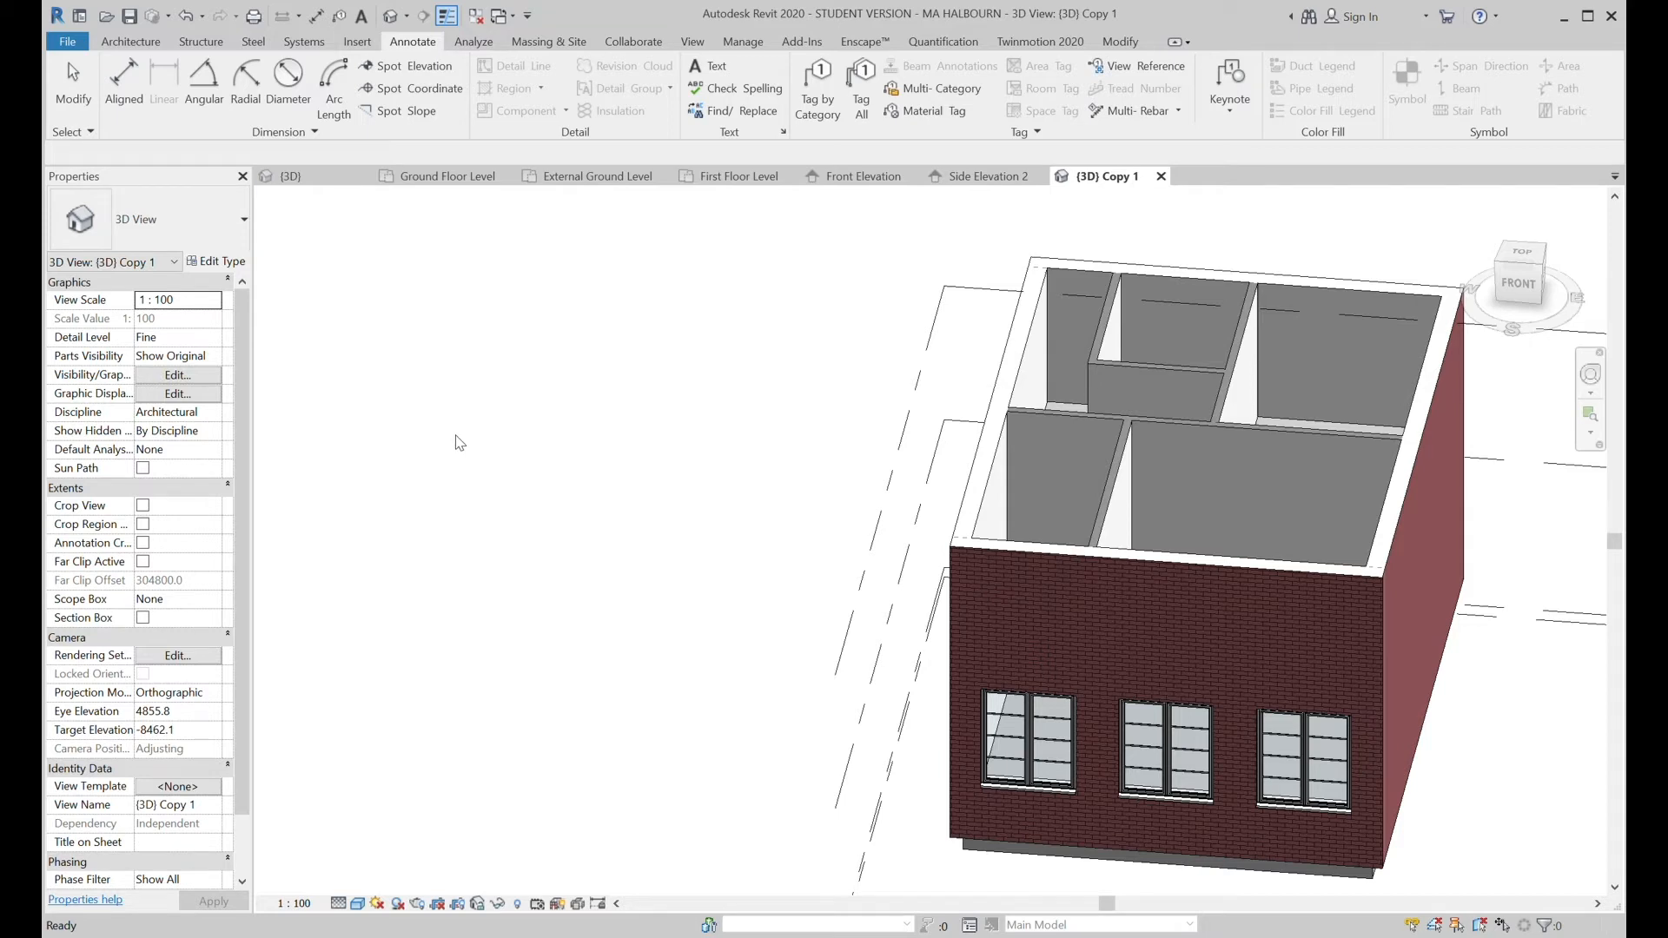
{"action": "key", "text": "Return"}
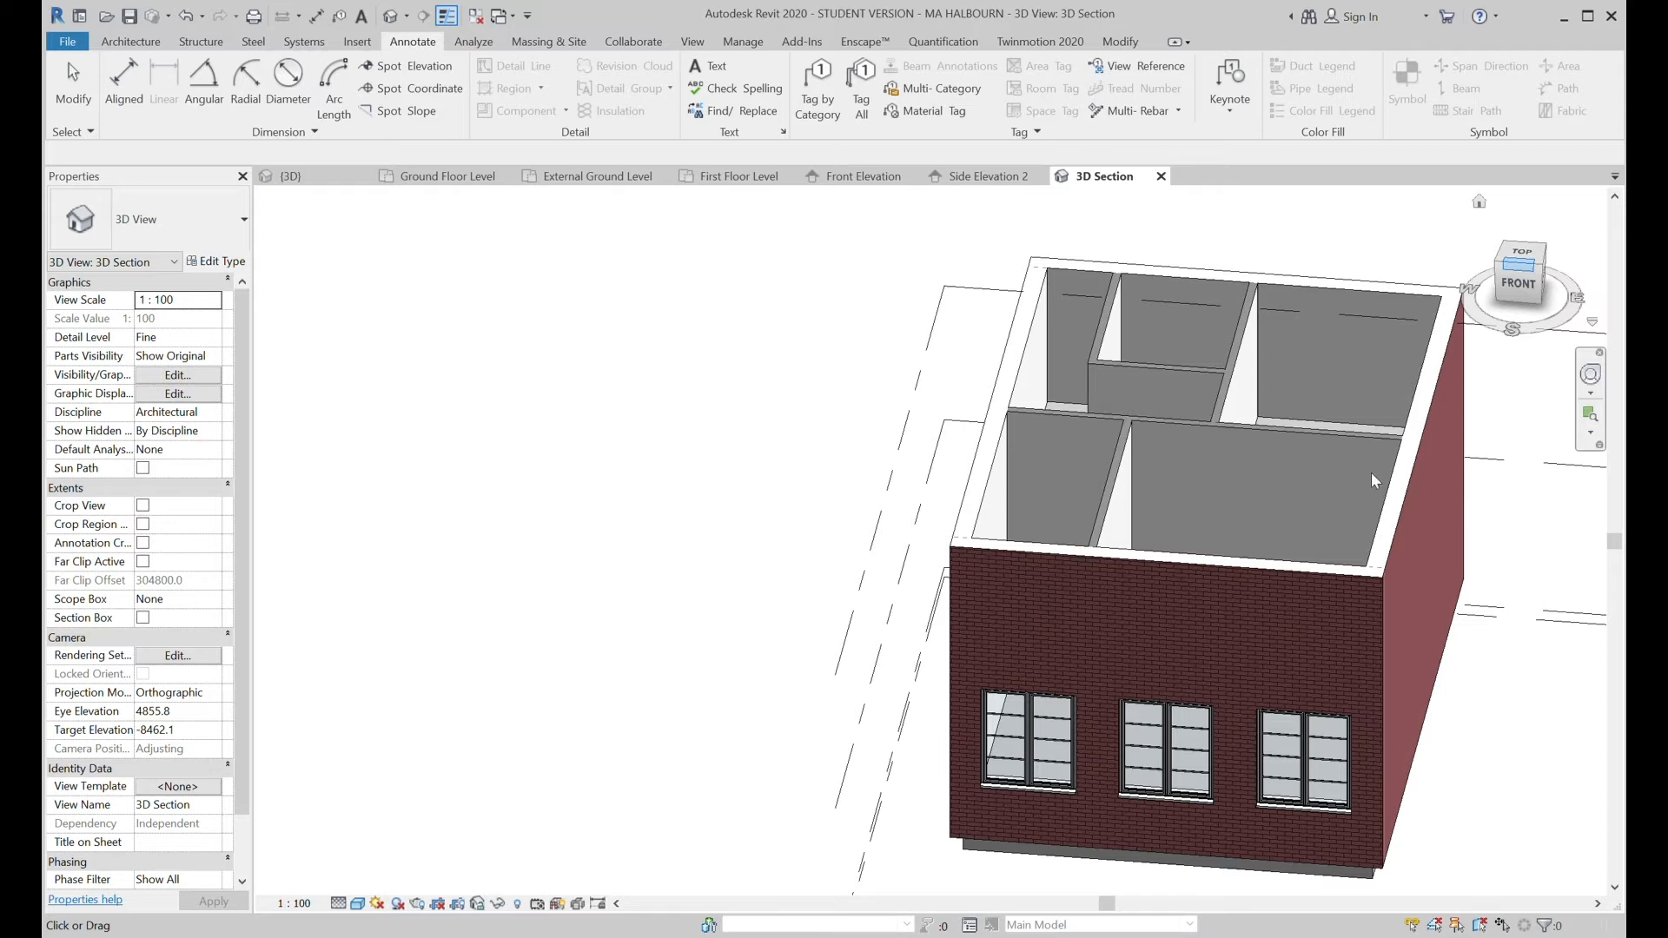
Turn on the section box in the 3D Section view and orbit to see the whole box around the building.
{"action": "left_click", "coordinate": [1460, 484]}
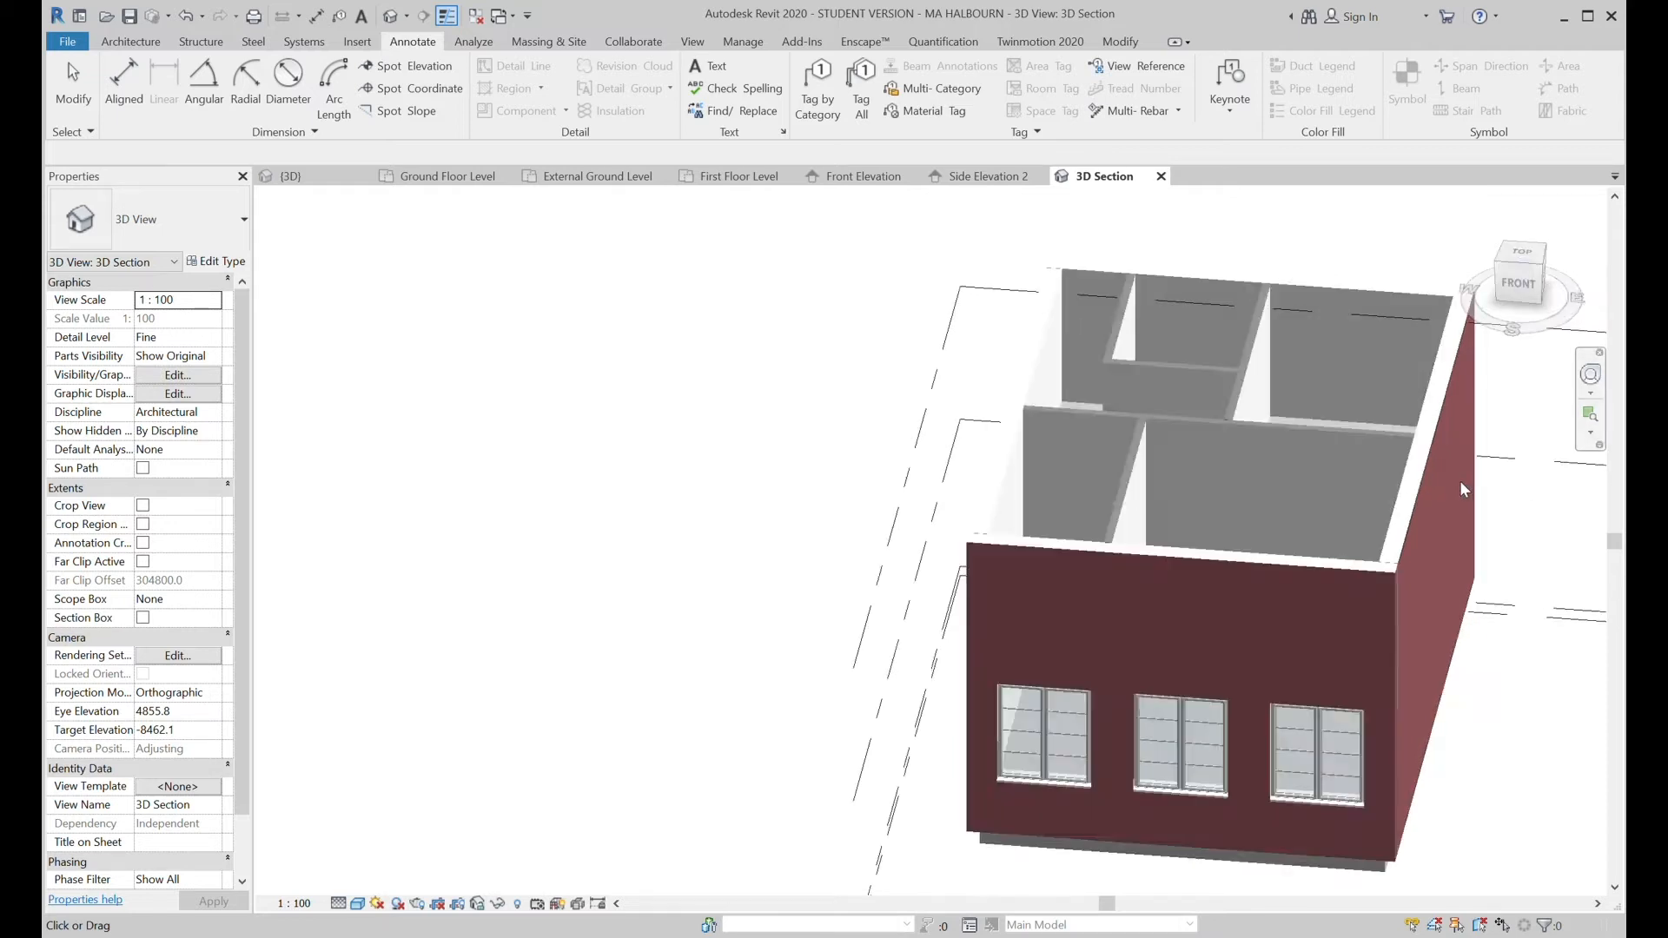
{"action": "scroll", "coordinate": [1112, 439], "scroll_direction": "down", "scroll_amount": 4}
{"action": "middle_click_drag", "start_coordinate": [1112, 440], "coordinate": [521, 413]}
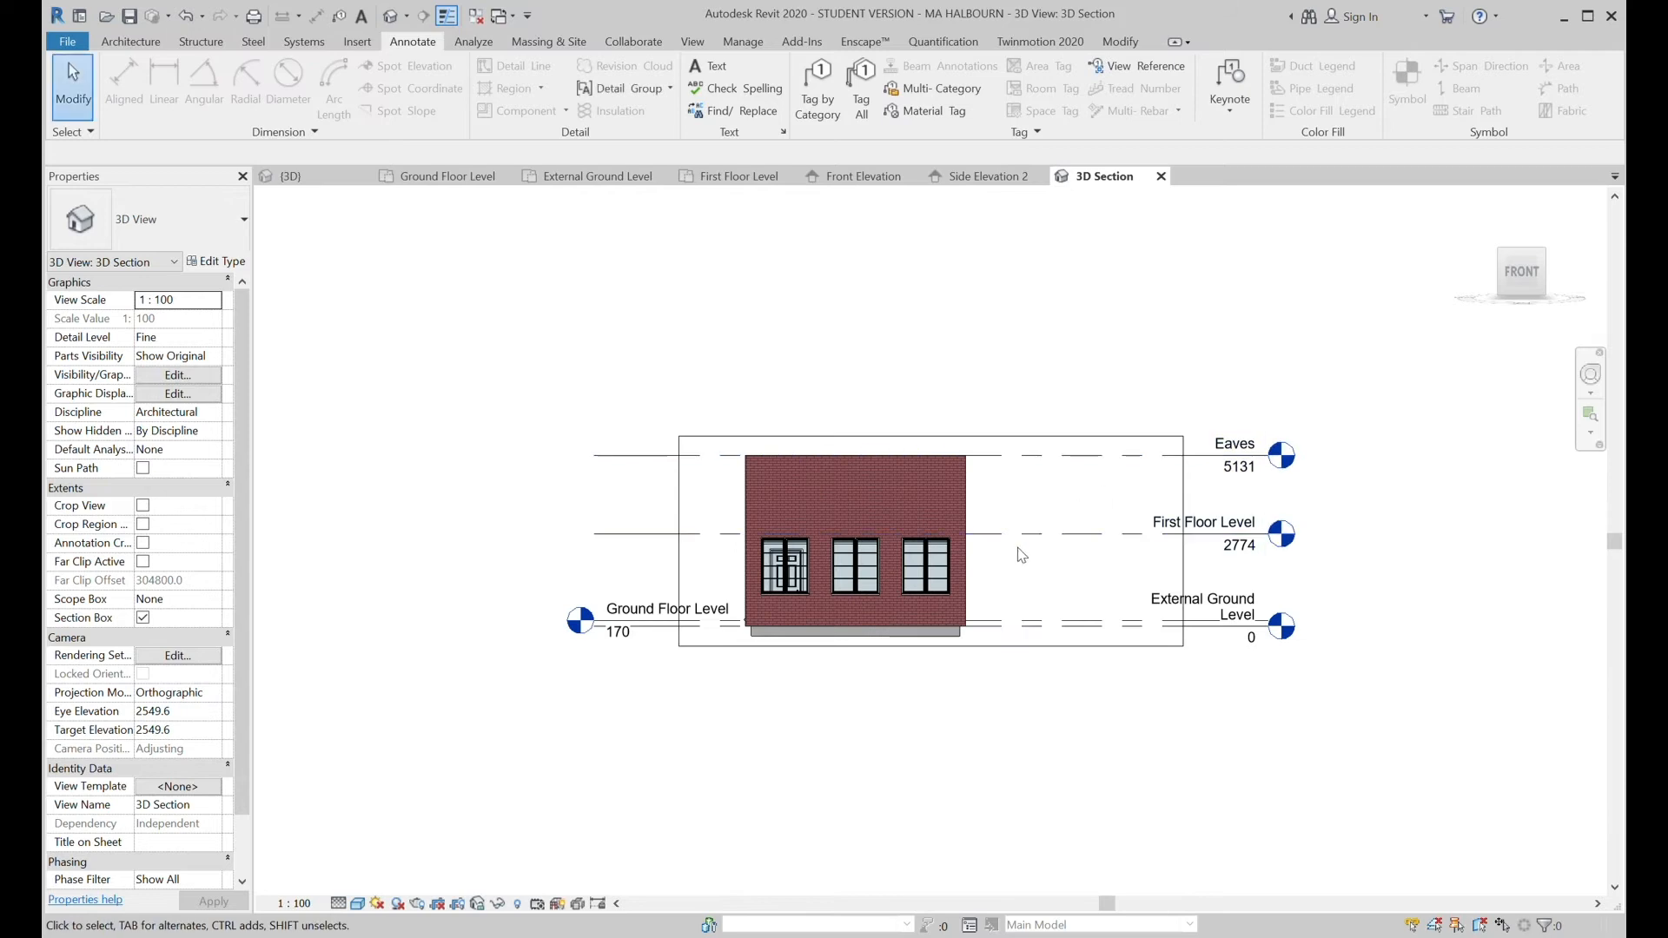
{"action": "scroll", "coordinate": [970, 399], "scroll_direction": "down", "scroll_amount": 1}
{"action": "middle_click_drag", "start_coordinate": [863, 485], "coordinate": [936, 550], "text": "shift"}
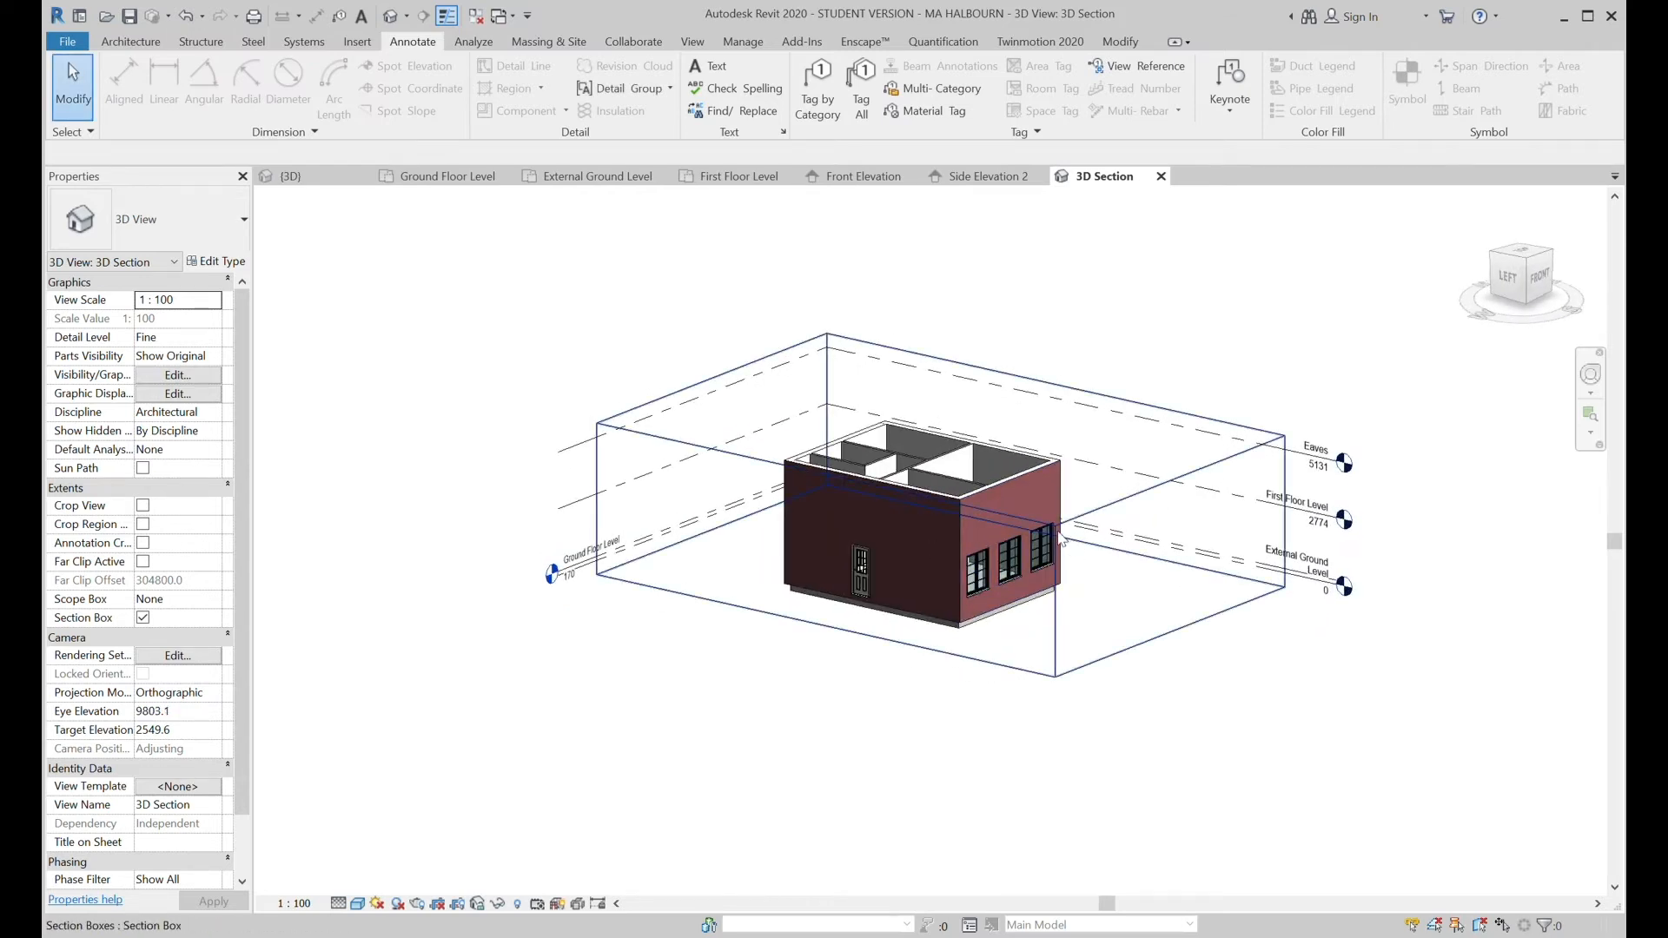
Pull the section box's left face into the building and examine where the ground floor partition meets the first floor.
{"action": "middle_click_drag", "start_coordinate": [1086, 541], "coordinate": [826, 523], "text": "shift"}
{"action": "left_click", "coordinate": [831, 530]}
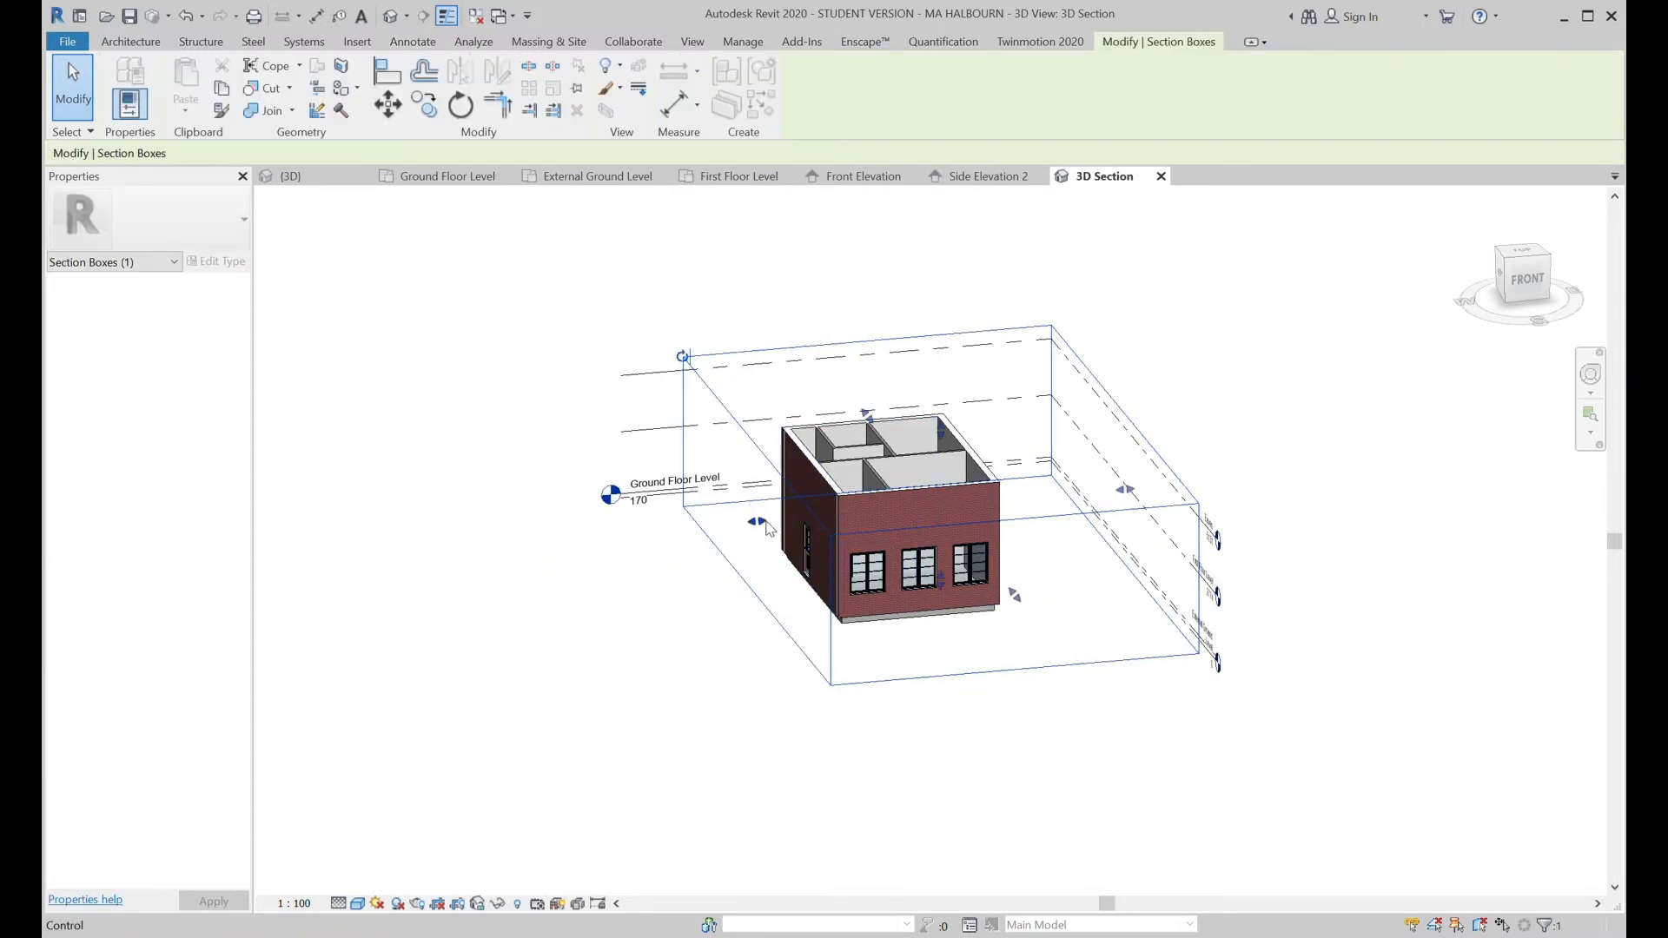
{"action": "left_click_drag", "start_coordinate": [760, 521], "coordinate": [856, 515]}
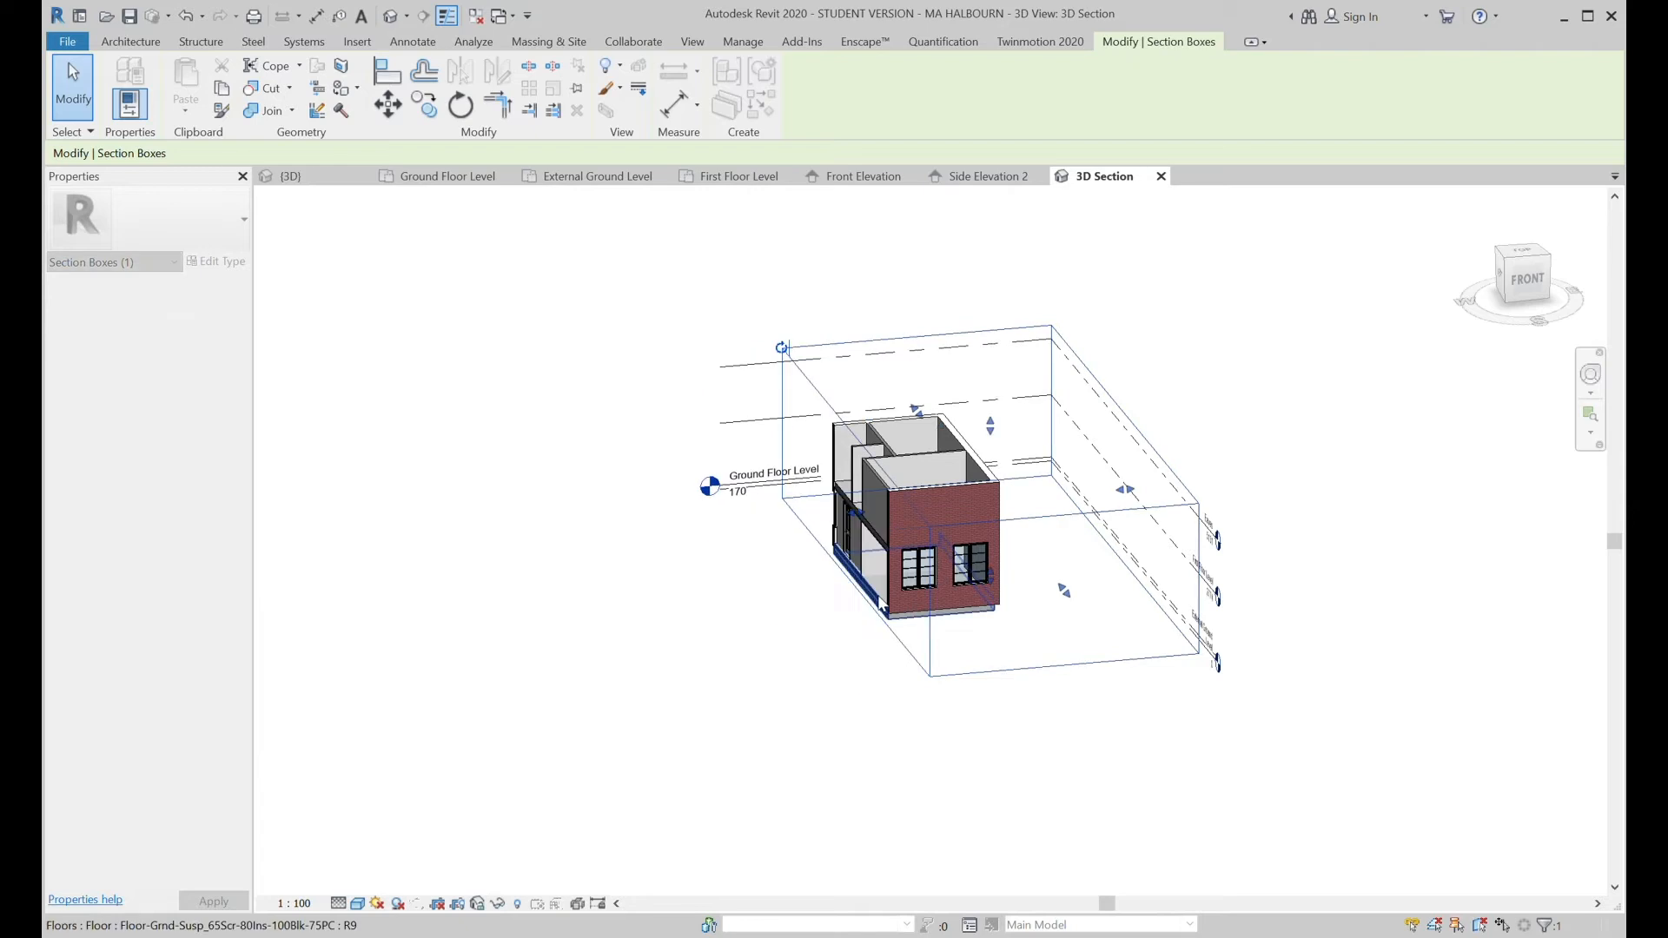
{"action": "middle_click_drag", "start_coordinate": [864, 656], "coordinate": [1068, 650], "text": "shift"}
{"action": "scroll", "coordinate": [1068, 650], "scroll_direction": "up", "scroll_amount": 5}
{"action": "mouse_move", "coordinate": [1069, 585]}
{"action": "middle_mouse_down", "text": "shift"}
{"action": "mouse_move", "coordinate": [1035, 454]}
{"action": "mouse_move", "coordinate": [1013, 708]}
{"action": "mouse_move", "coordinate": [961, 681]}
{"action": "mouse_move", "coordinate": [953, 477]}
{"action": "middle_mouse_up", "text": "shift"}
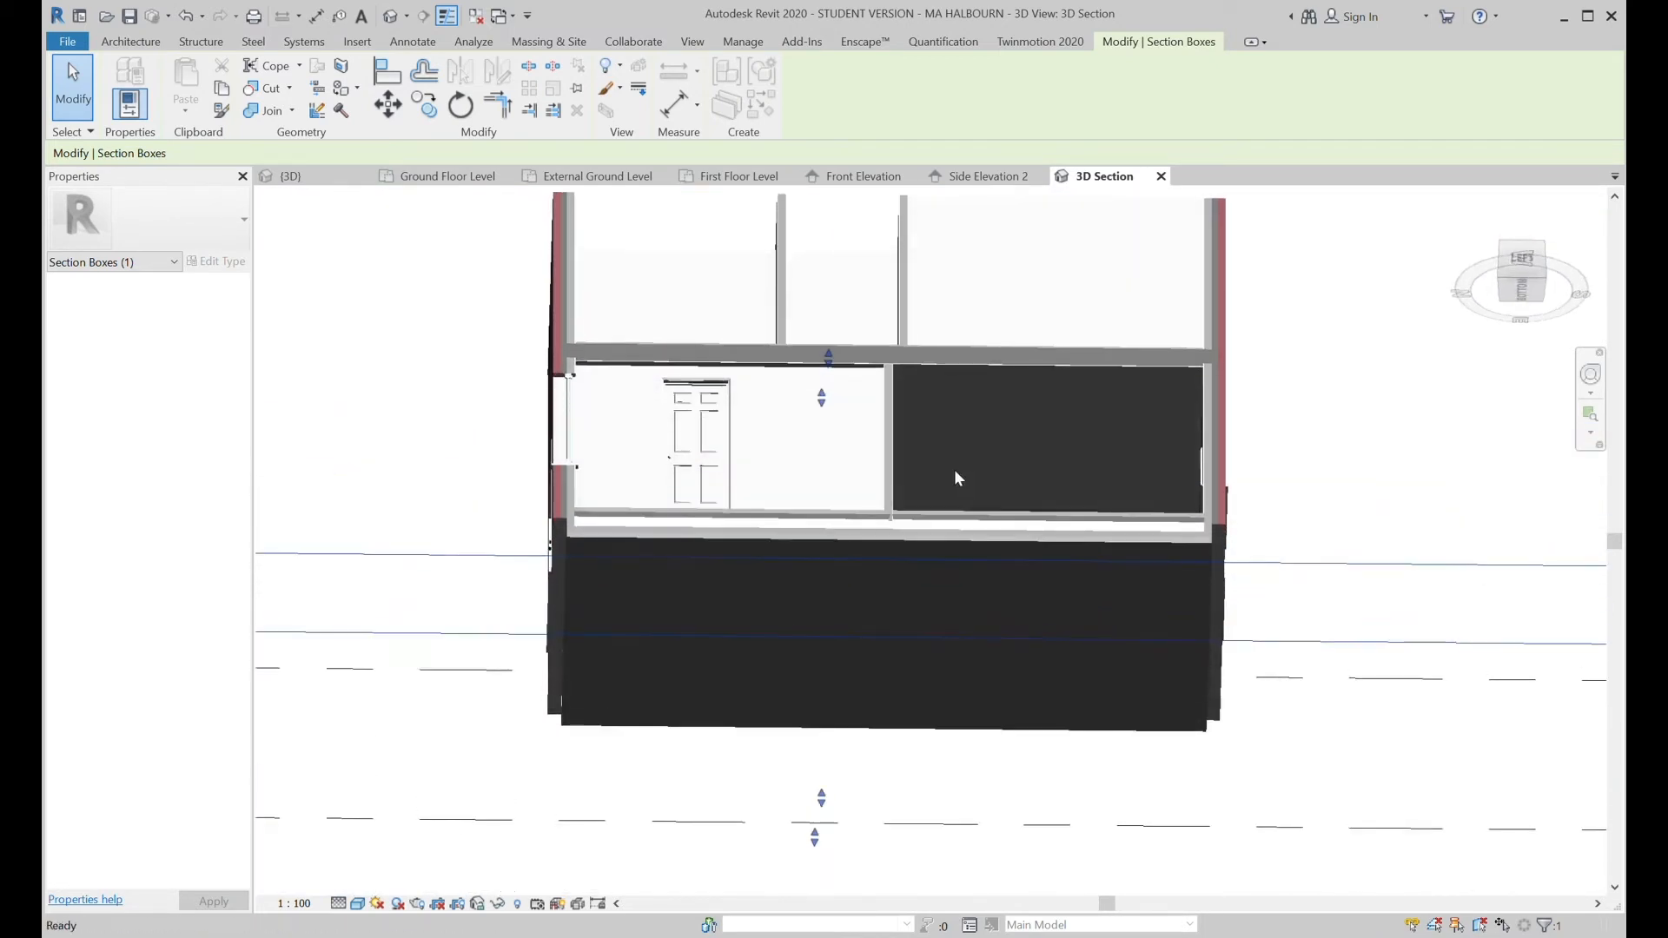
{"action": "scroll", "coordinate": [883, 335], "scroll_direction": "up", "scroll_amount": 4}
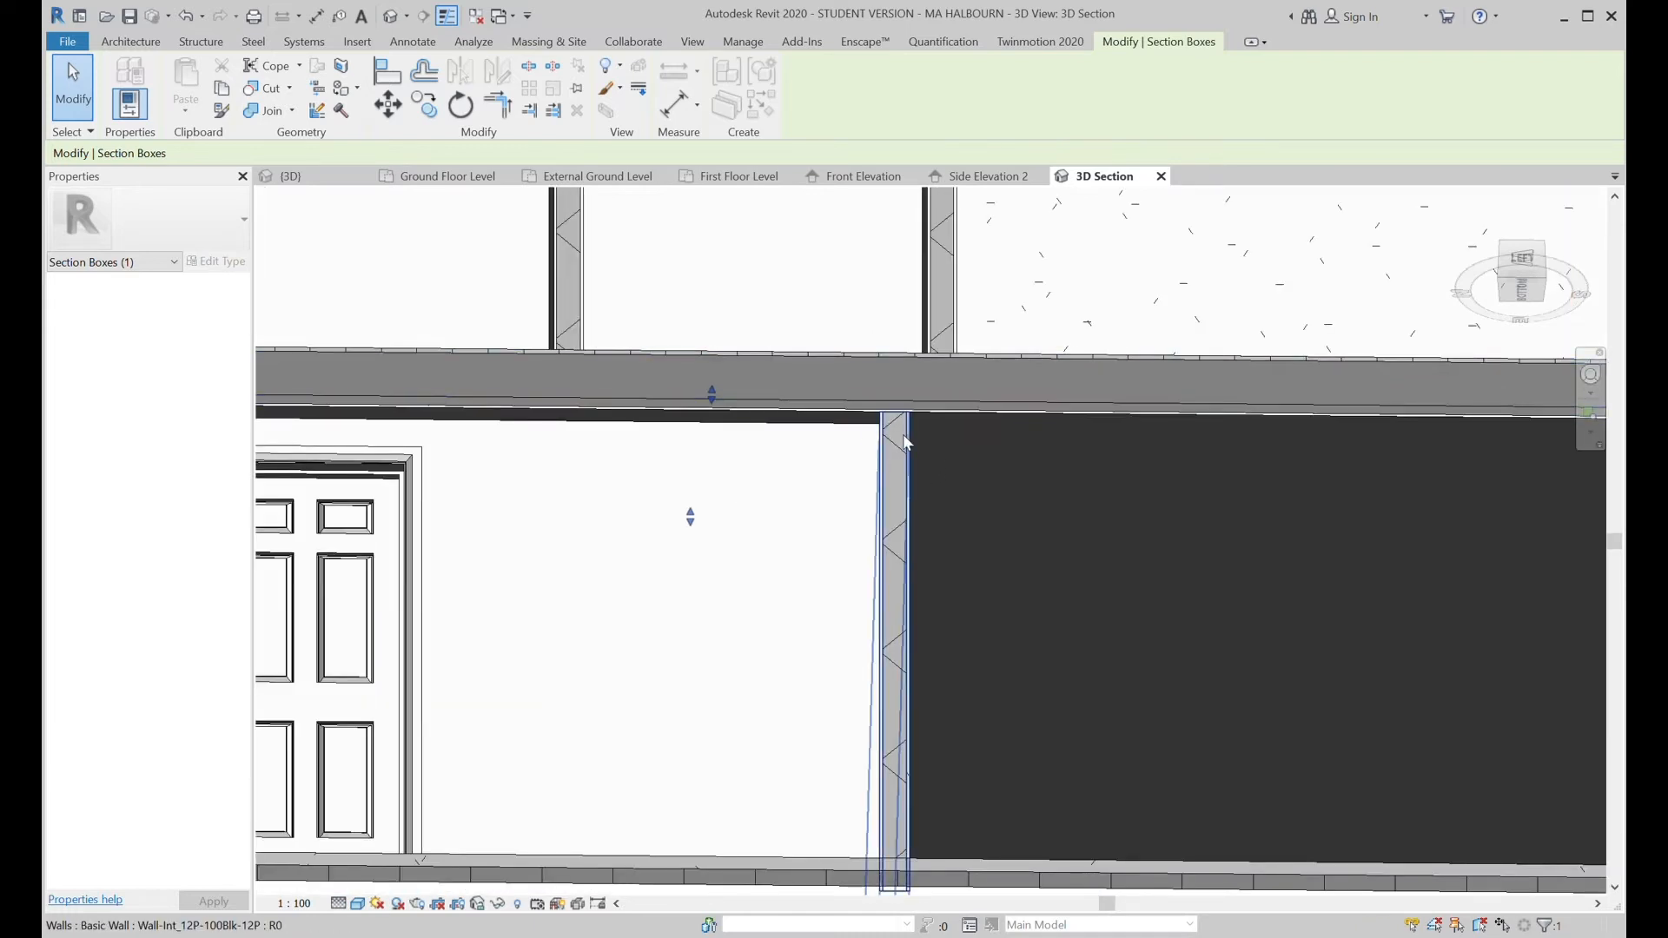
{"action": "middle_click_drag", "start_coordinate": [925, 405], "coordinate": [1027, 745], "text": "shift"}
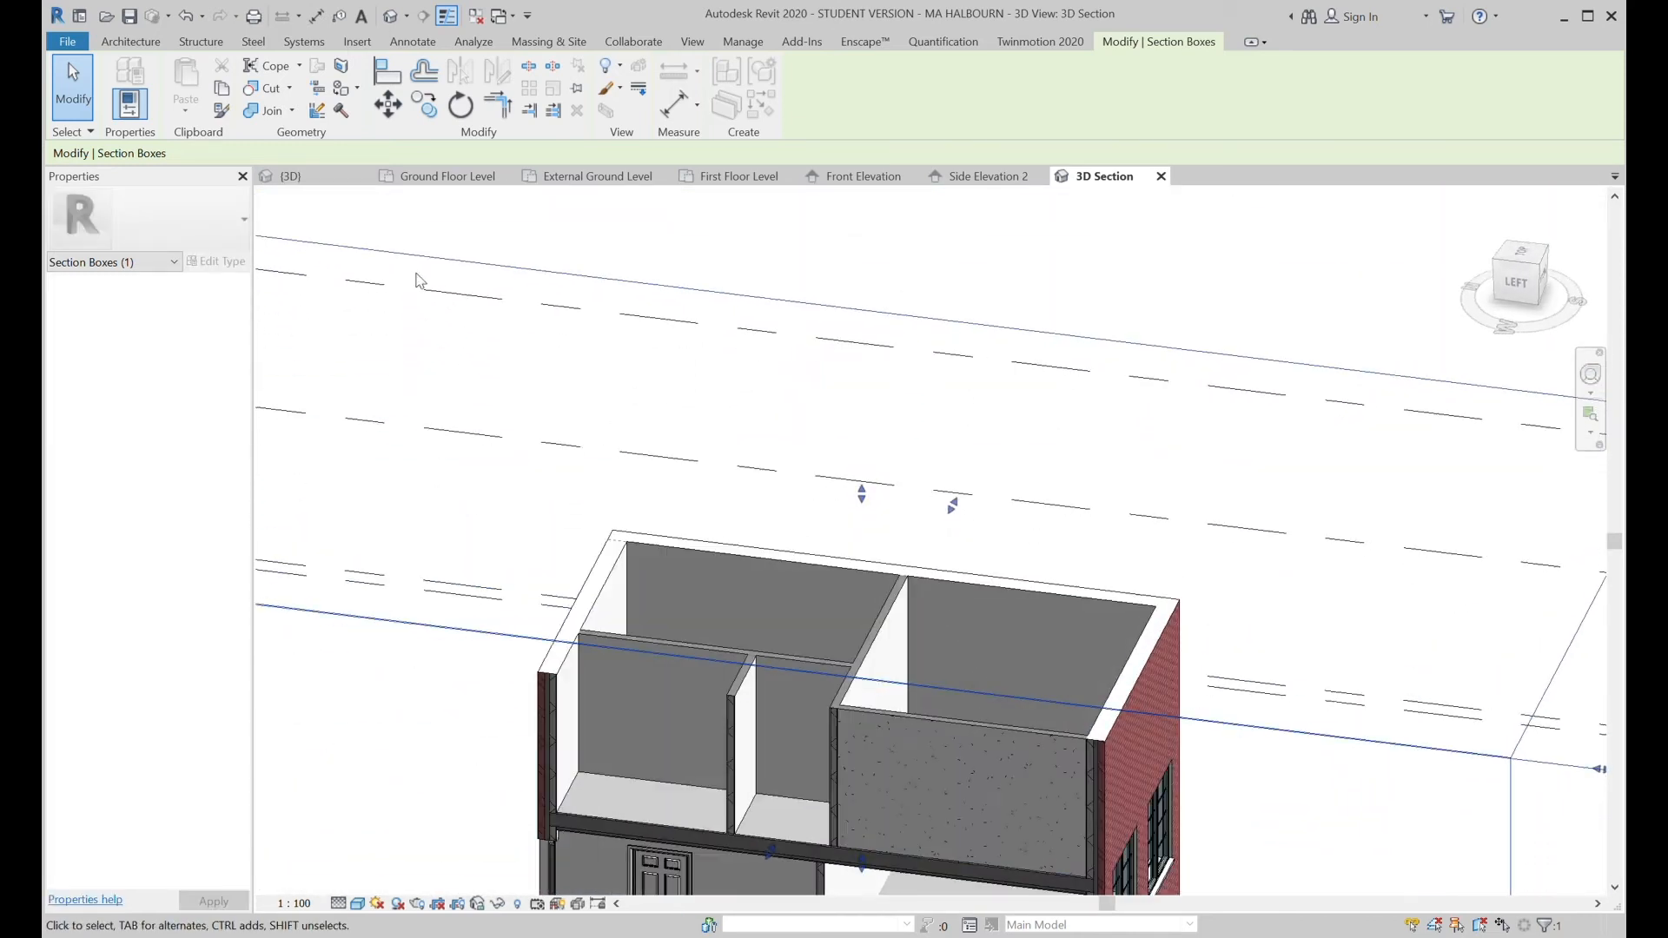
On the First Floor Level plan, place 910x2110mm 2White internal doors in the upper middle room's lower wall and the upper right-hand room's partition.
{"action": "double_click", "coordinate": [357, 324]}
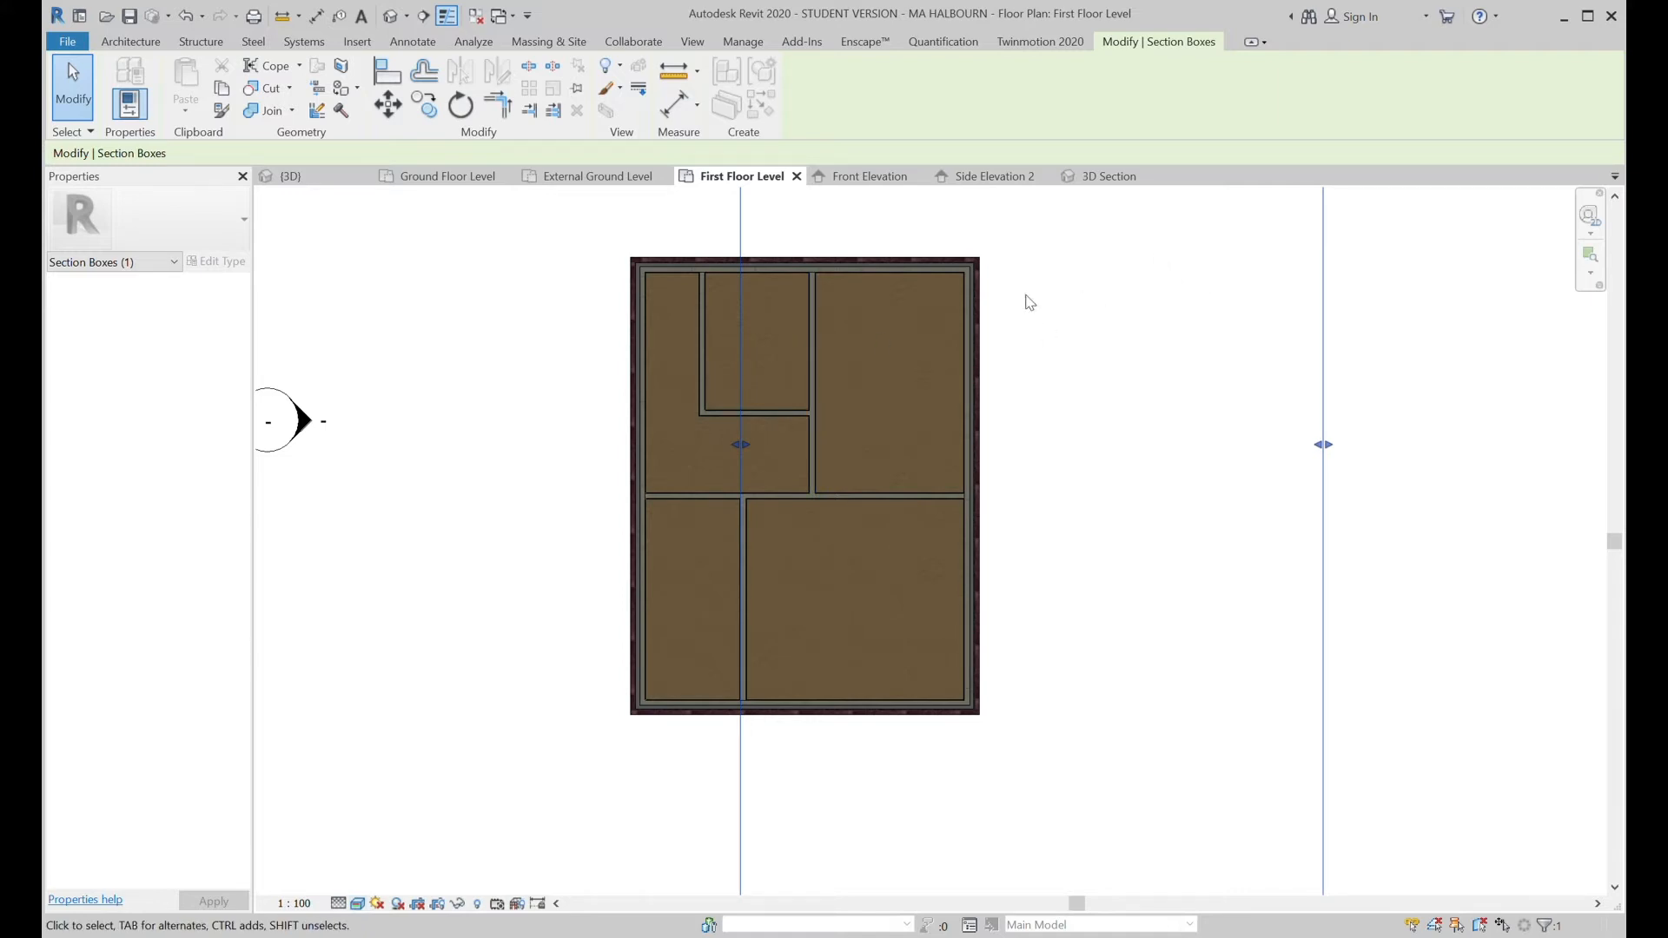
{"action": "left_click", "coordinate": [139, 41]}
{"action": "left_click", "coordinate": [162, 73]}
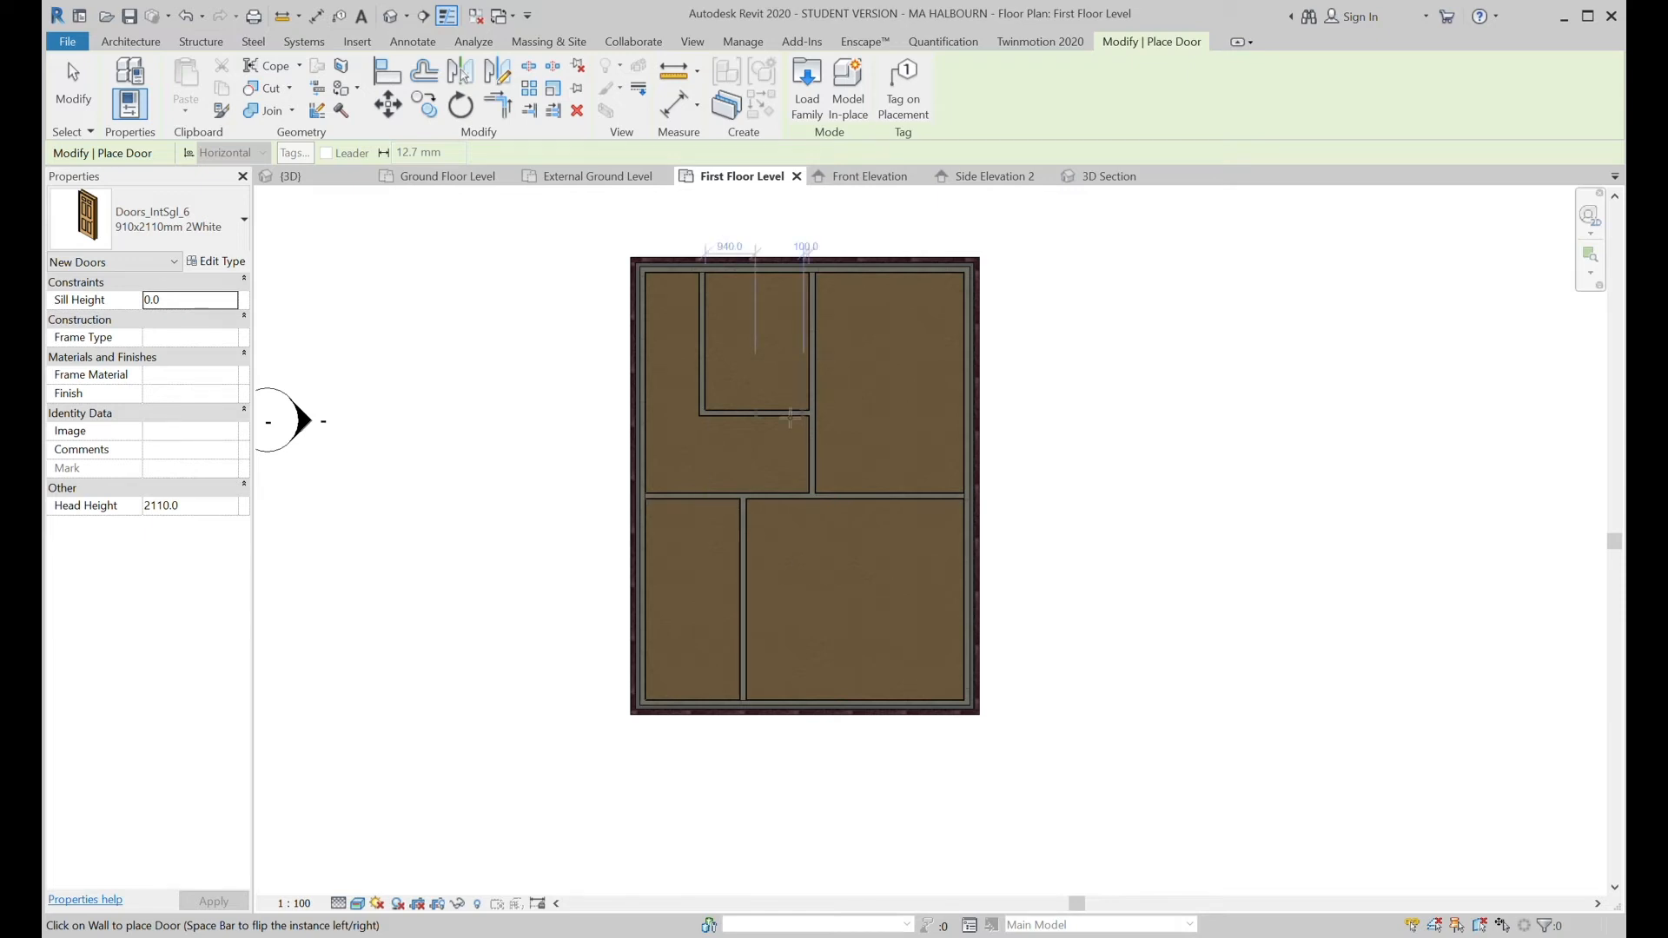
{"action": "scroll", "coordinate": [791, 420], "scroll_direction": "up", "scroll_amount": 3}
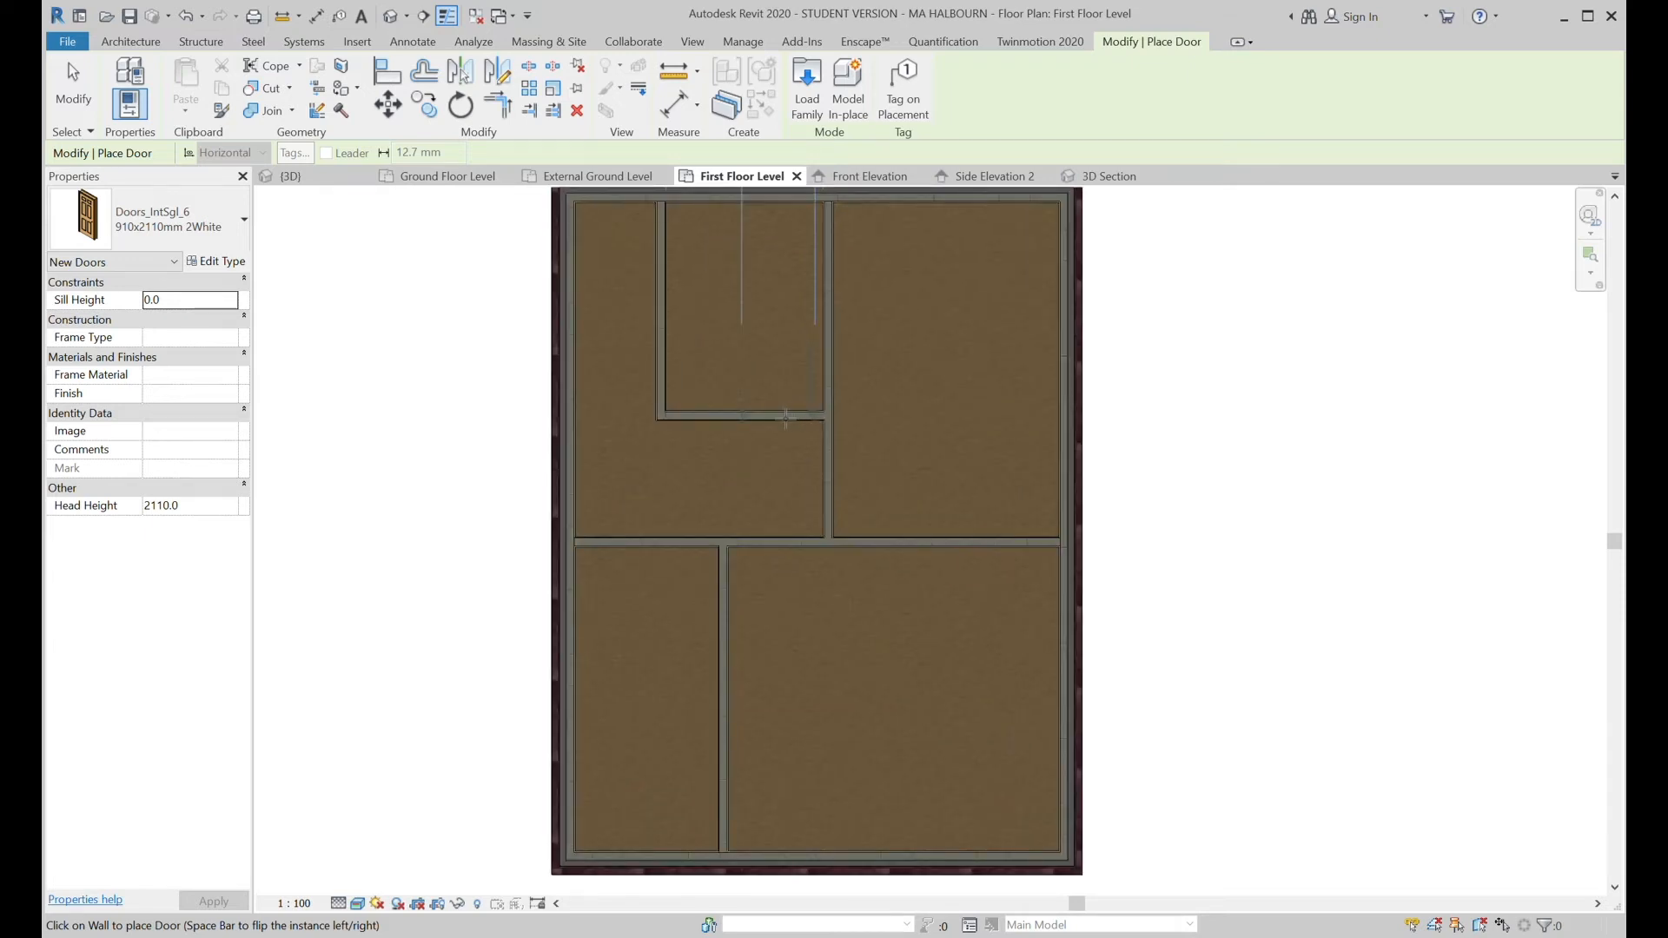
{"action": "left_click", "coordinate": [786, 420]}
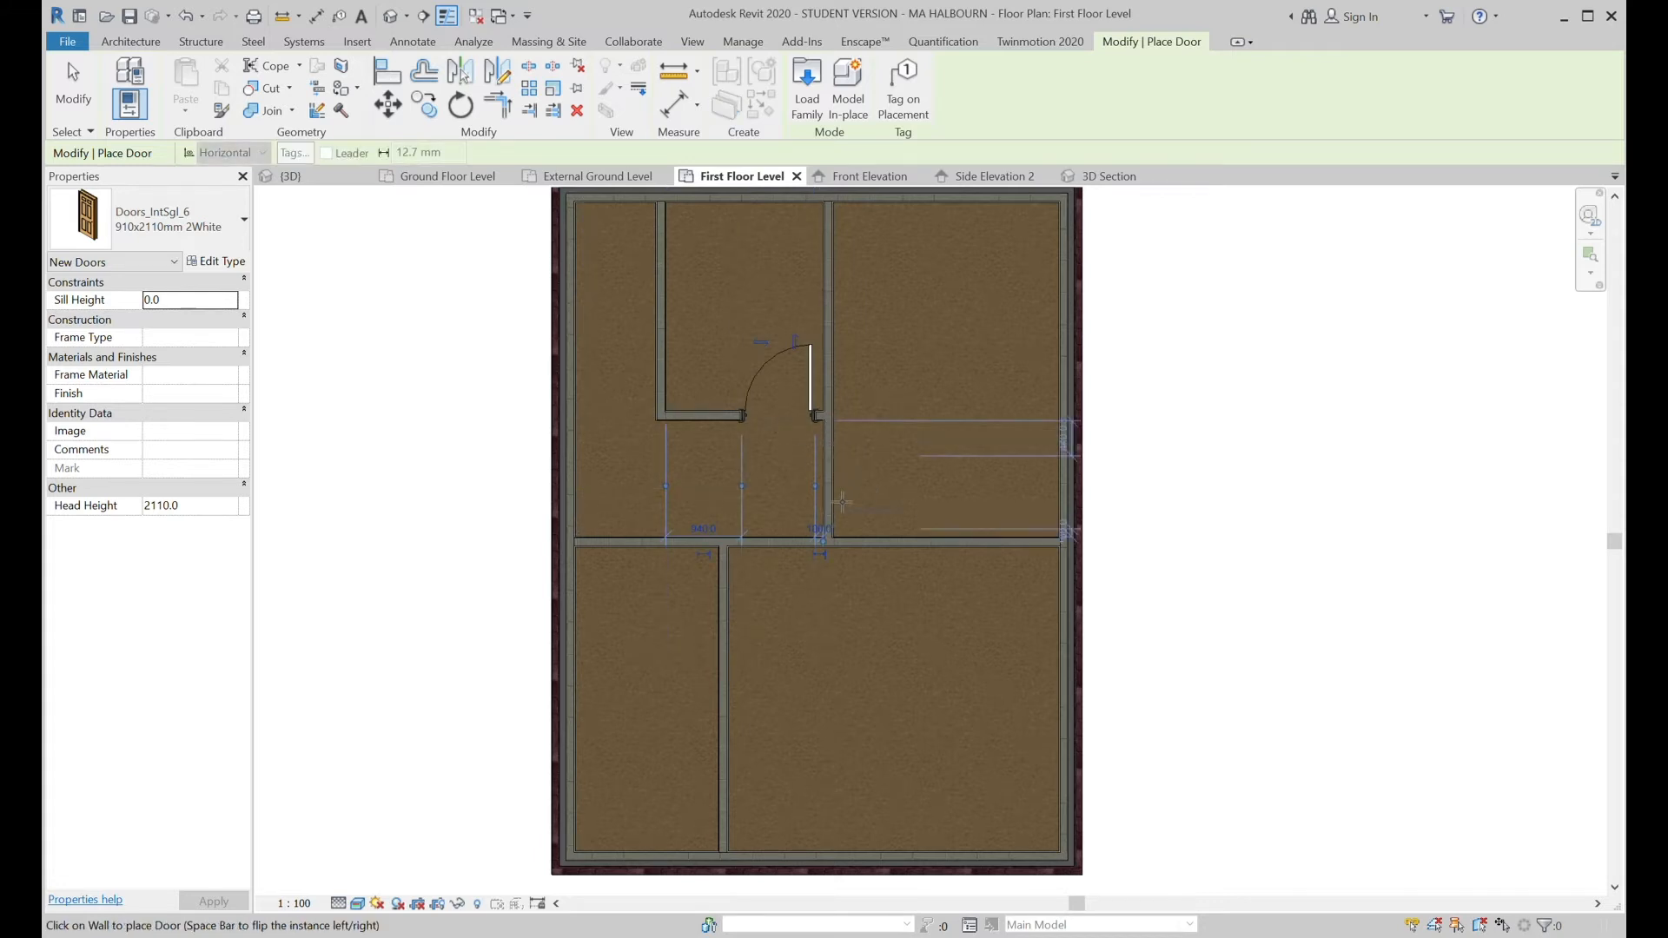
{"action": "left_click", "coordinate": [842, 502]}
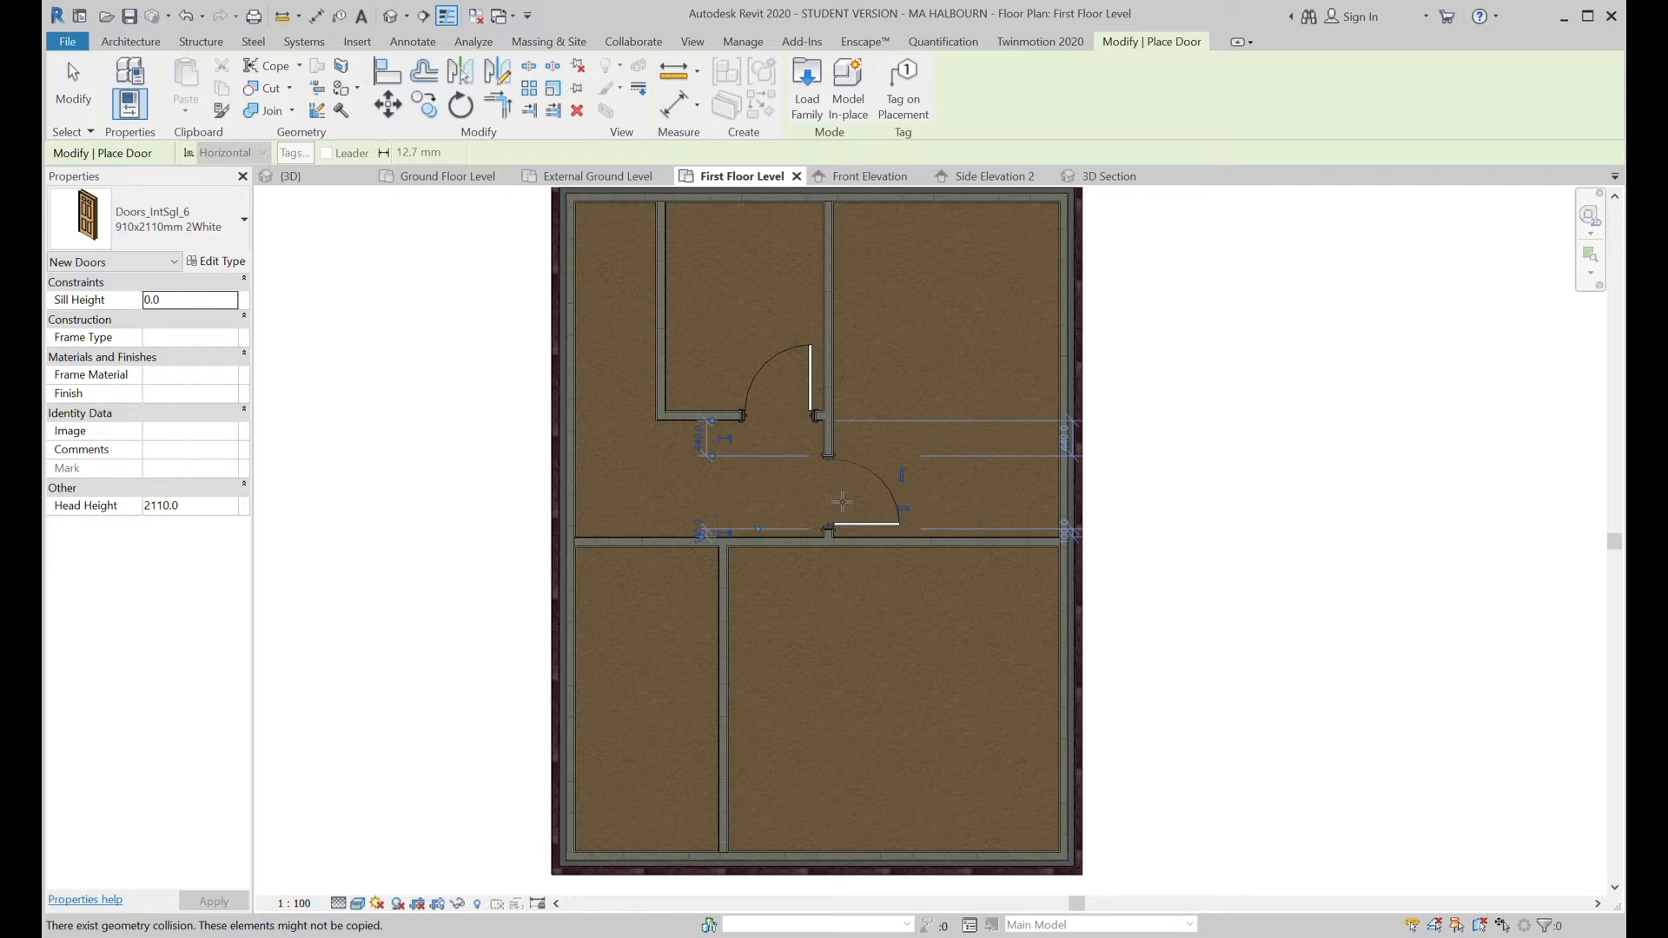
Place a 910x2110mm 2White door into each of the two lower first floor rooms through the cross wall, and view them in 3D.
{"action": "left_click", "coordinate": [792, 558]}
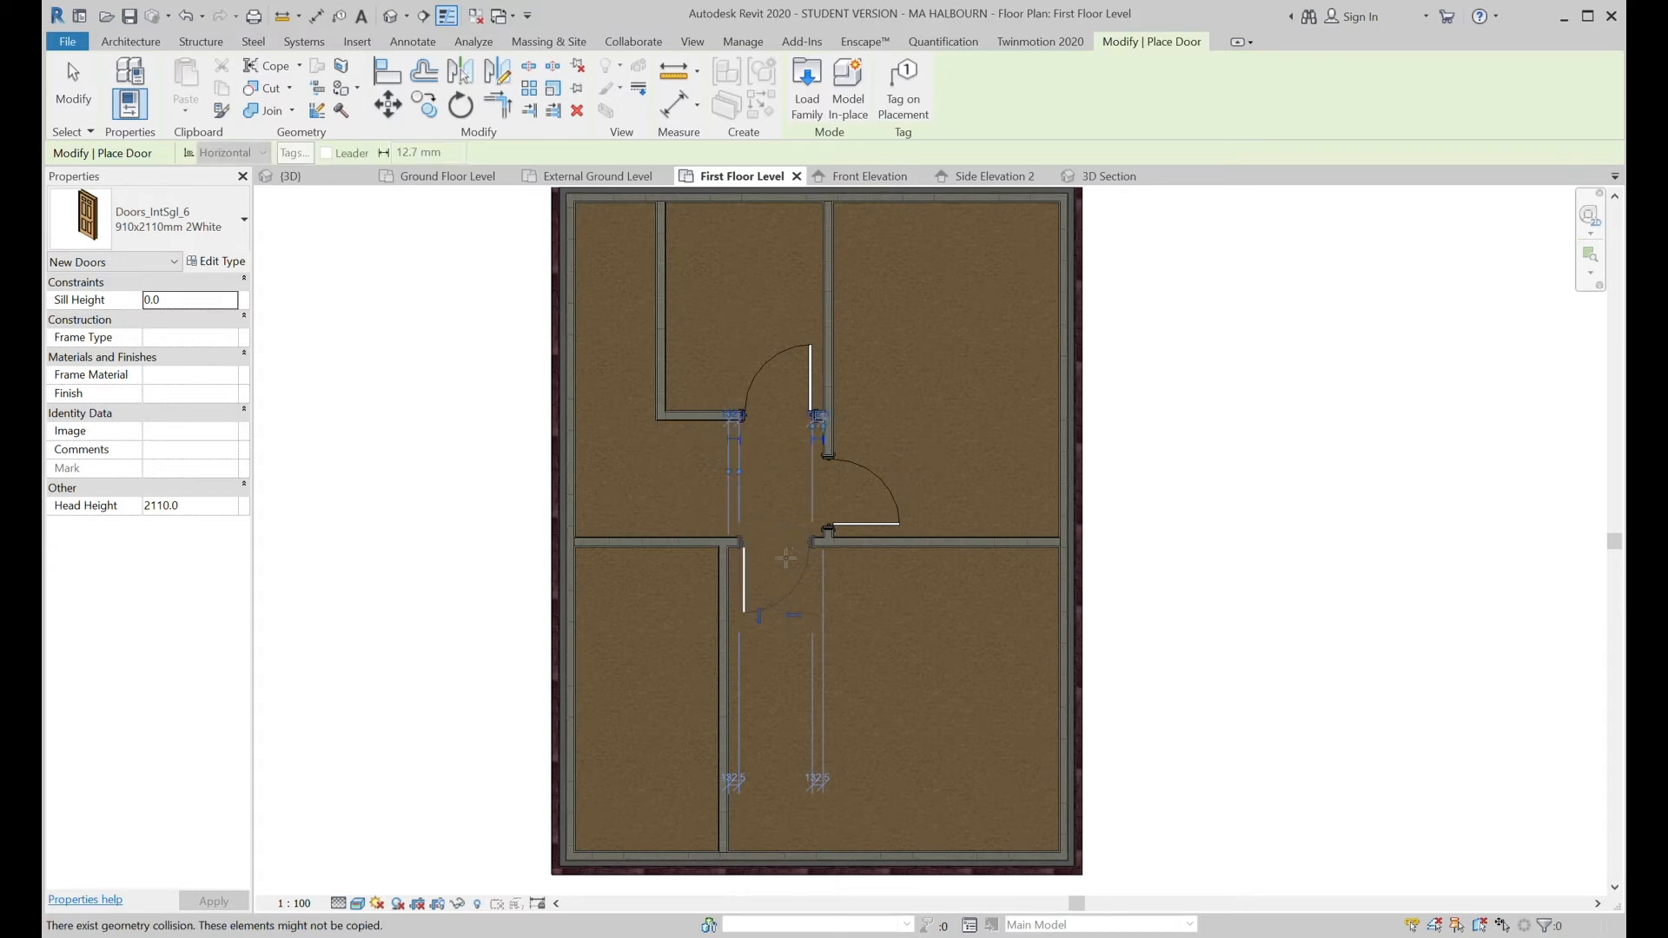
{"action": "left_click", "coordinate": [682, 559]}
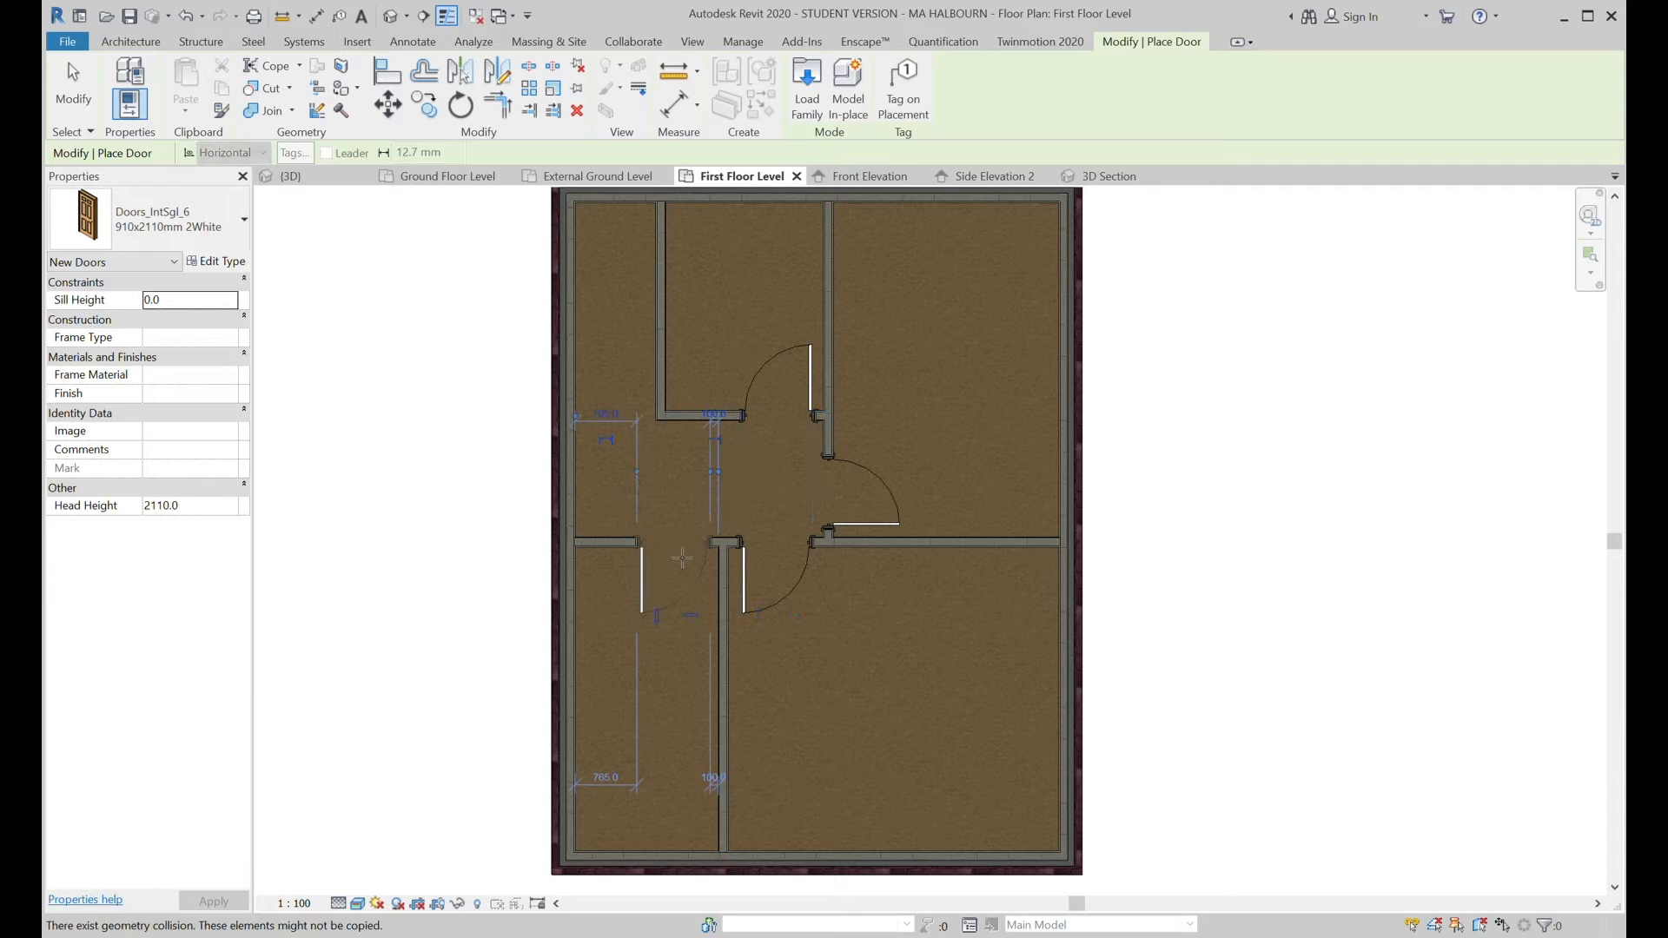
{"action": "left_click", "coordinate": [334, 179]}
{"action": "scroll", "coordinate": [1040, 537], "scroll_direction": "down", "scroll_amount": 1}
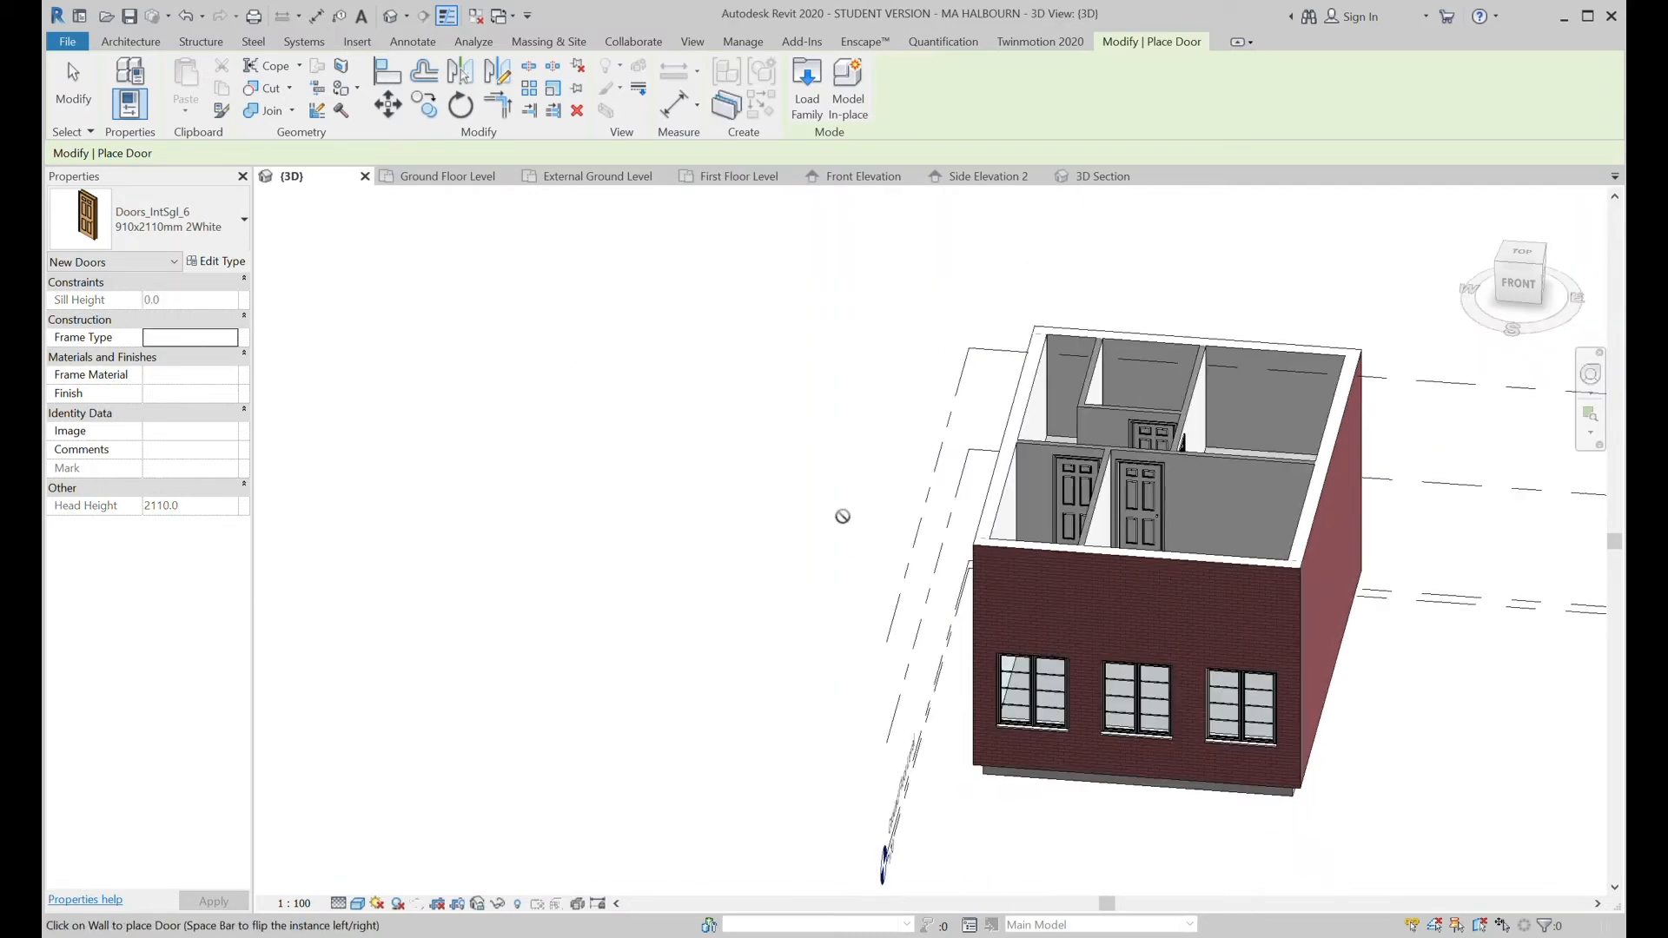
Examine the first floor rooms and their internal doors from above in the 3D view.
{"action": "key", "text": "Escape"}
{"action": "mouse_move", "coordinate": [1270, 547]}
{"action": "middle_mouse_down", "text": "shift"}
{"action": "mouse_move", "coordinate": [904, 782]}
{"action": "mouse_move", "coordinate": [1086, 589]}
{"action": "mouse_move", "coordinate": [968, 596]}
{"action": "mouse_move", "coordinate": [1032, 704]}
{"action": "mouse_move", "coordinate": [898, 692]}
{"action": "mouse_move", "coordinate": [1207, 671]}
{"action": "mouse_move", "coordinate": [1251, 534]}
{"action": "middle_mouse_up", "text": "shift"}
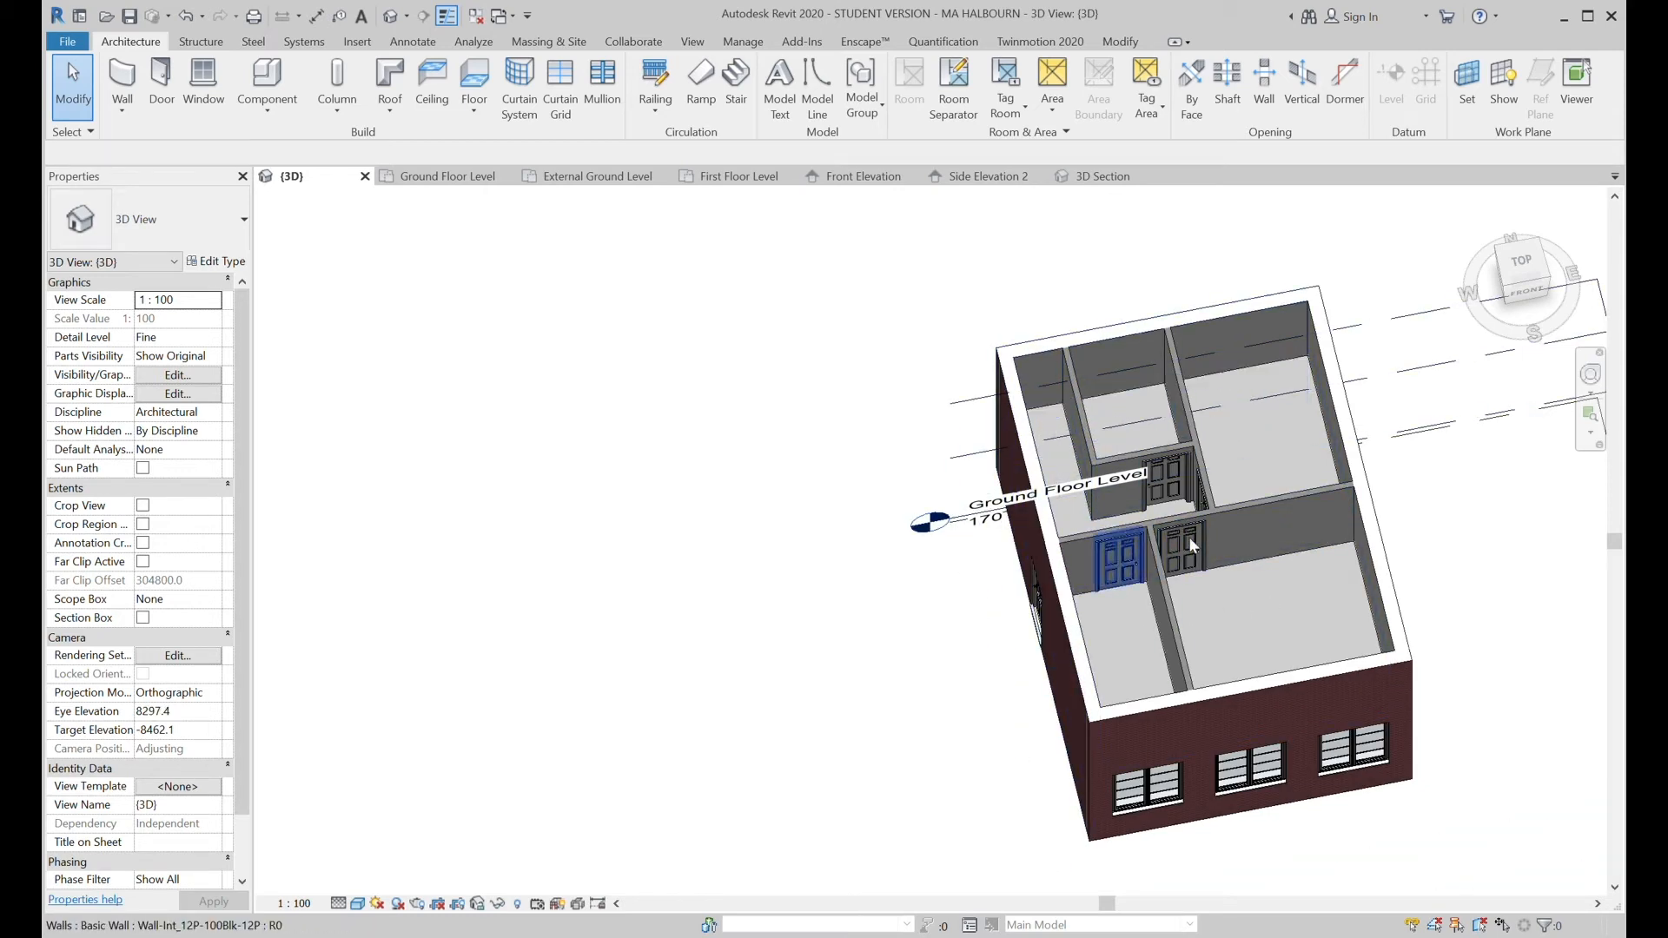
{"action": "middle_click_drag", "start_coordinate": [1286, 627], "coordinate": [1163, 582], "text": "shift"}
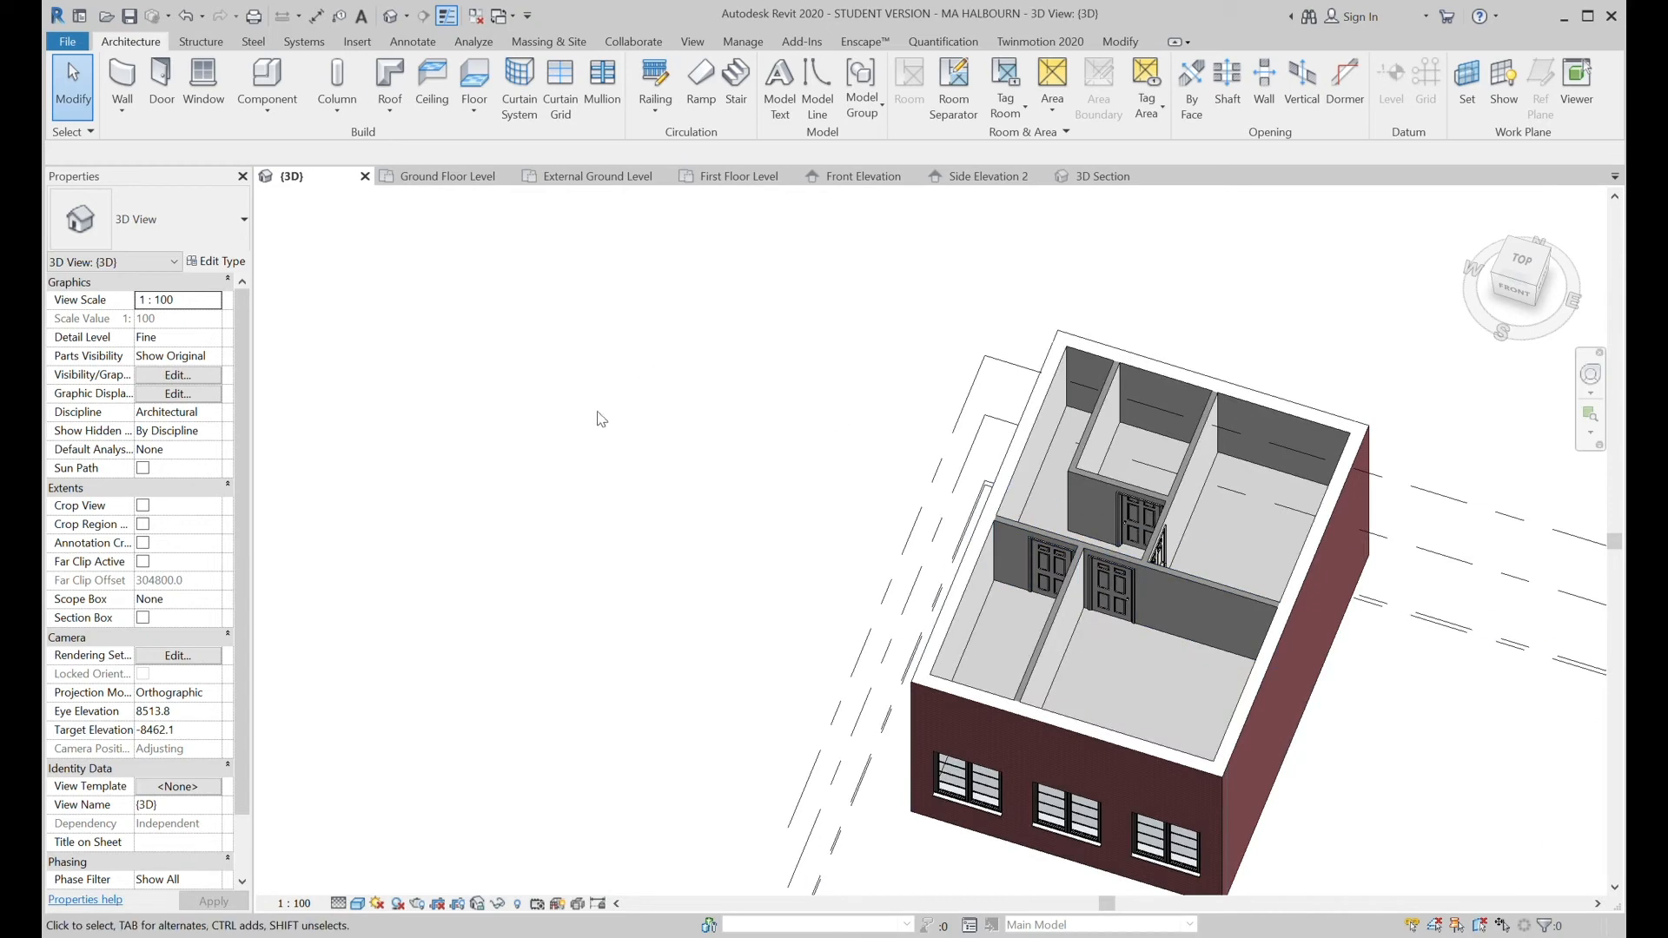
On the Ground Floor Level plan, nudge the upper right-hand room's internal door slightly down along its partition.
{"action": "double_click", "coordinate": [359, 302]}
{"action": "double_click", "coordinate": [360, 336]}
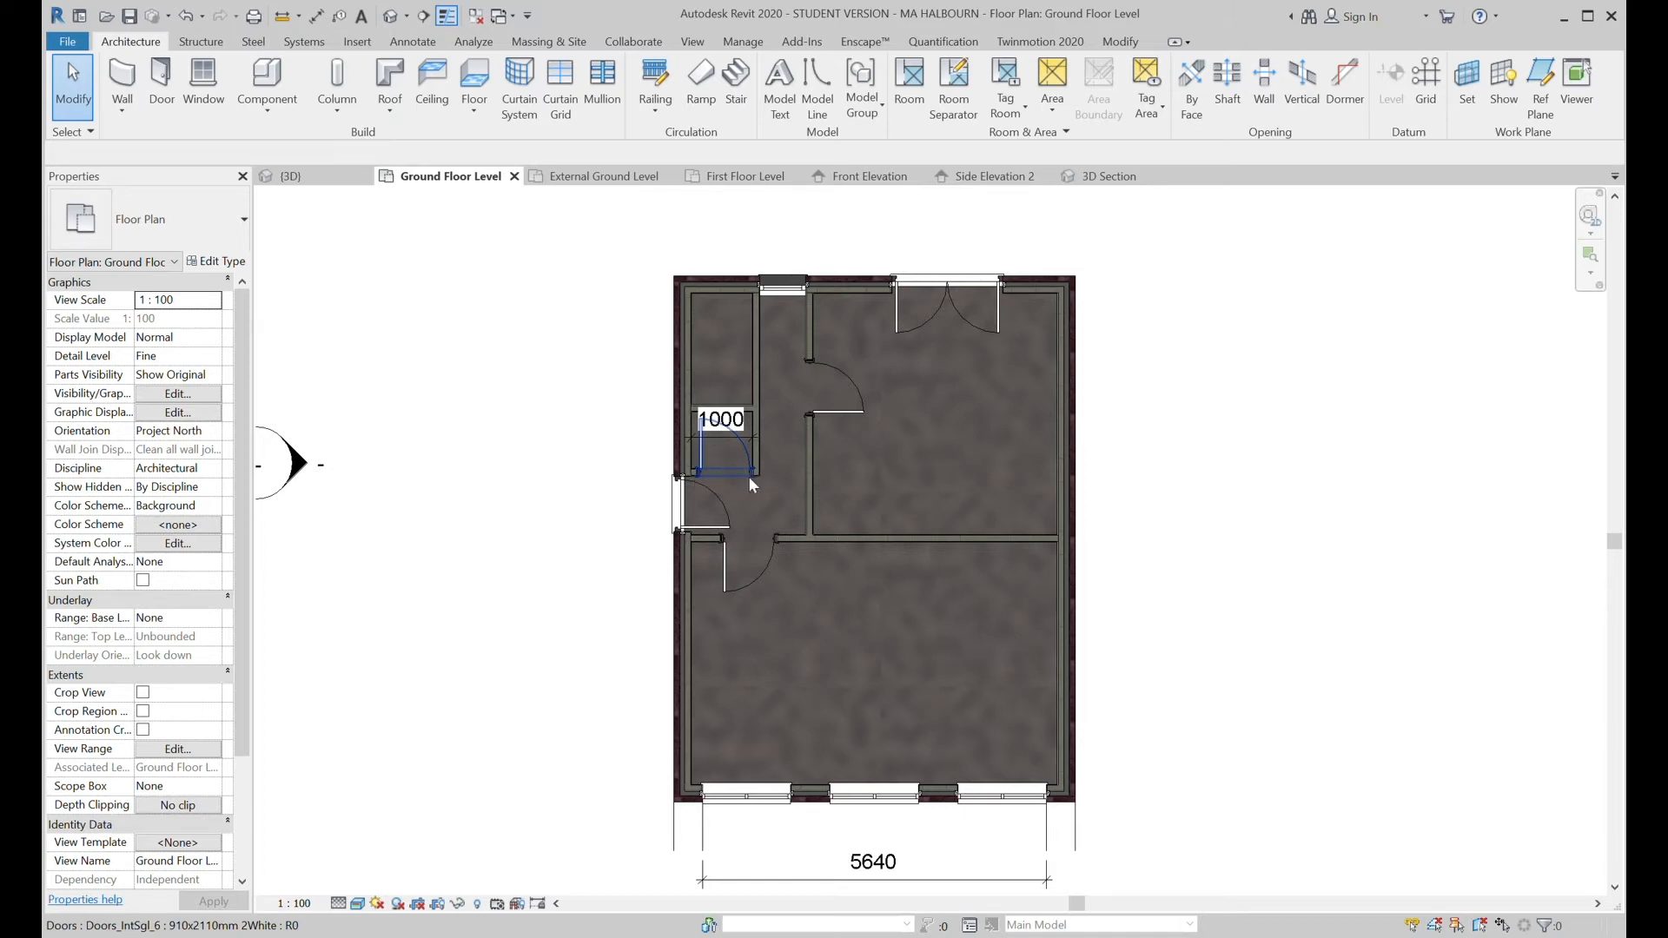
{"action": "scroll", "coordinate": [716, 476], "scroll_direction": "up", "scroll_amount": 3}
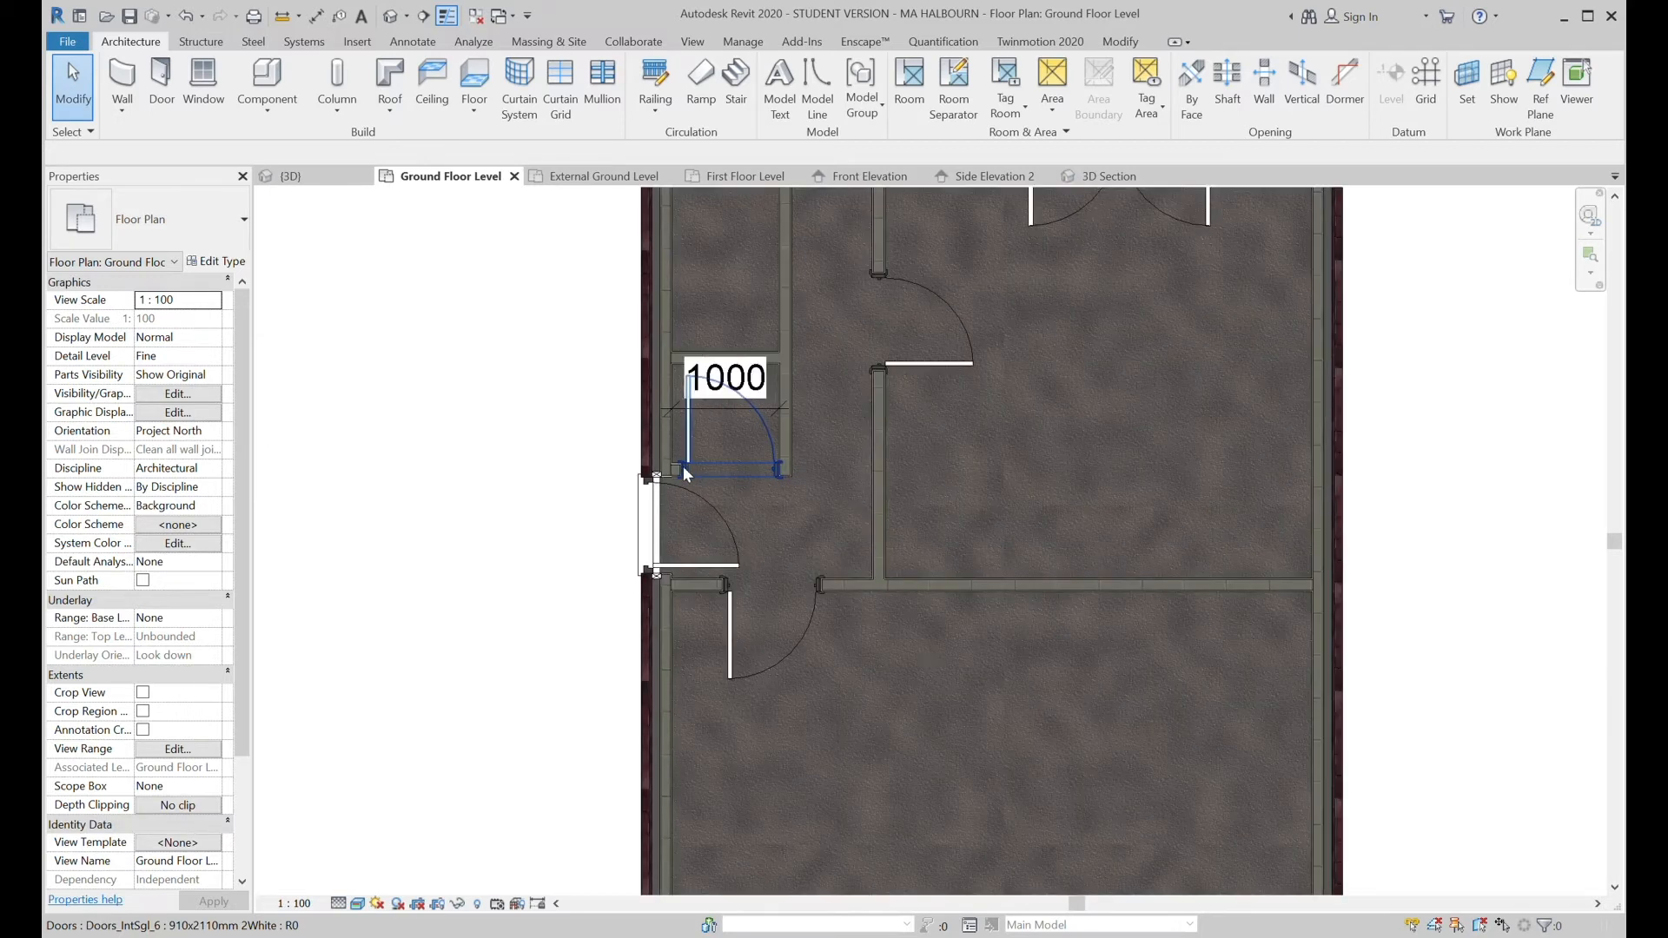
{"action": "scroll", "coordinate": [754, 438], "scroll_direction": "down", "scroll_amount": 3}
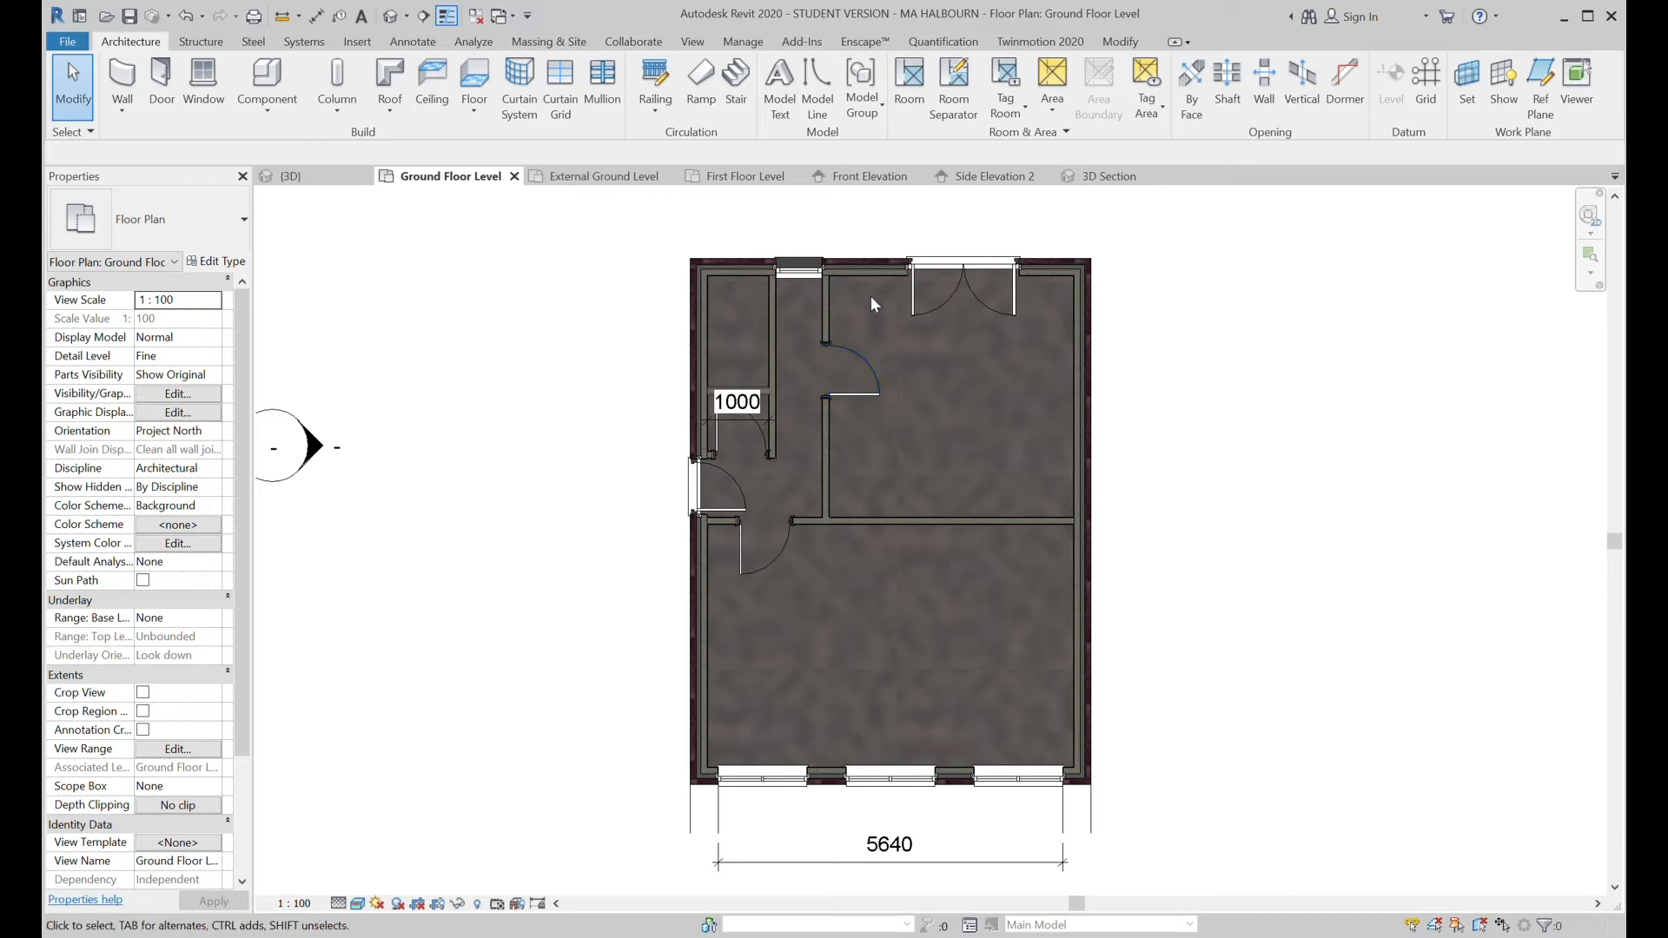
{"action": "left_click", "coordinate": [827, 366]}
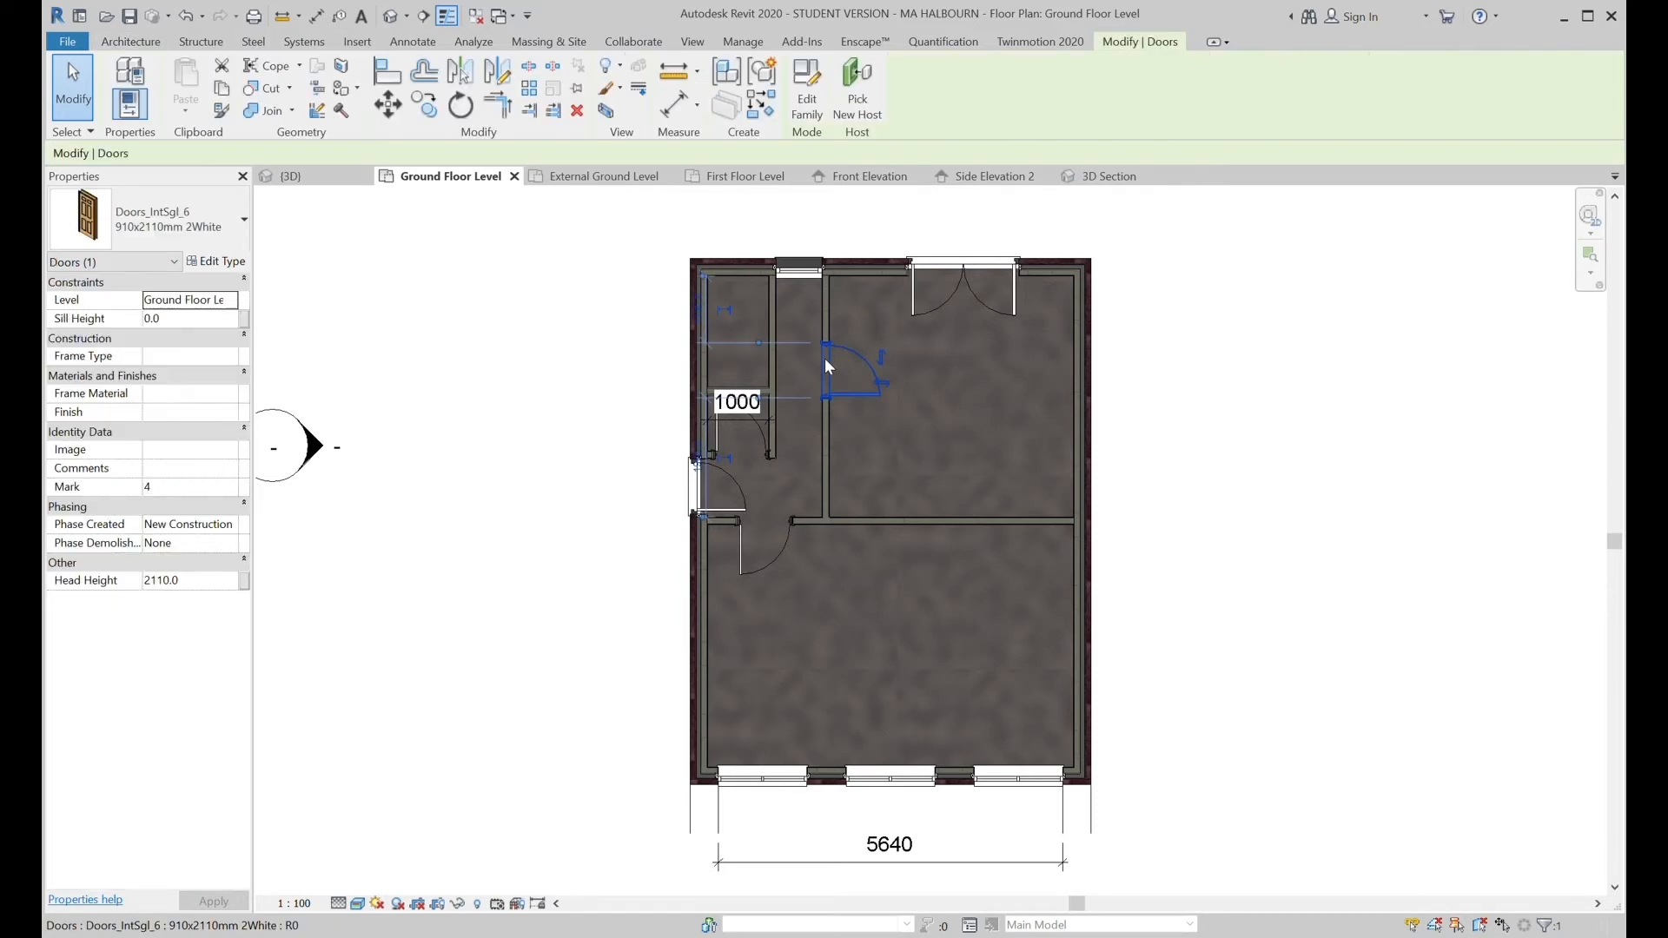
{"action": "key", "text": "Up"}
{"action": "key", "text": "Up"}
{"action": "key", "text": "Up"}
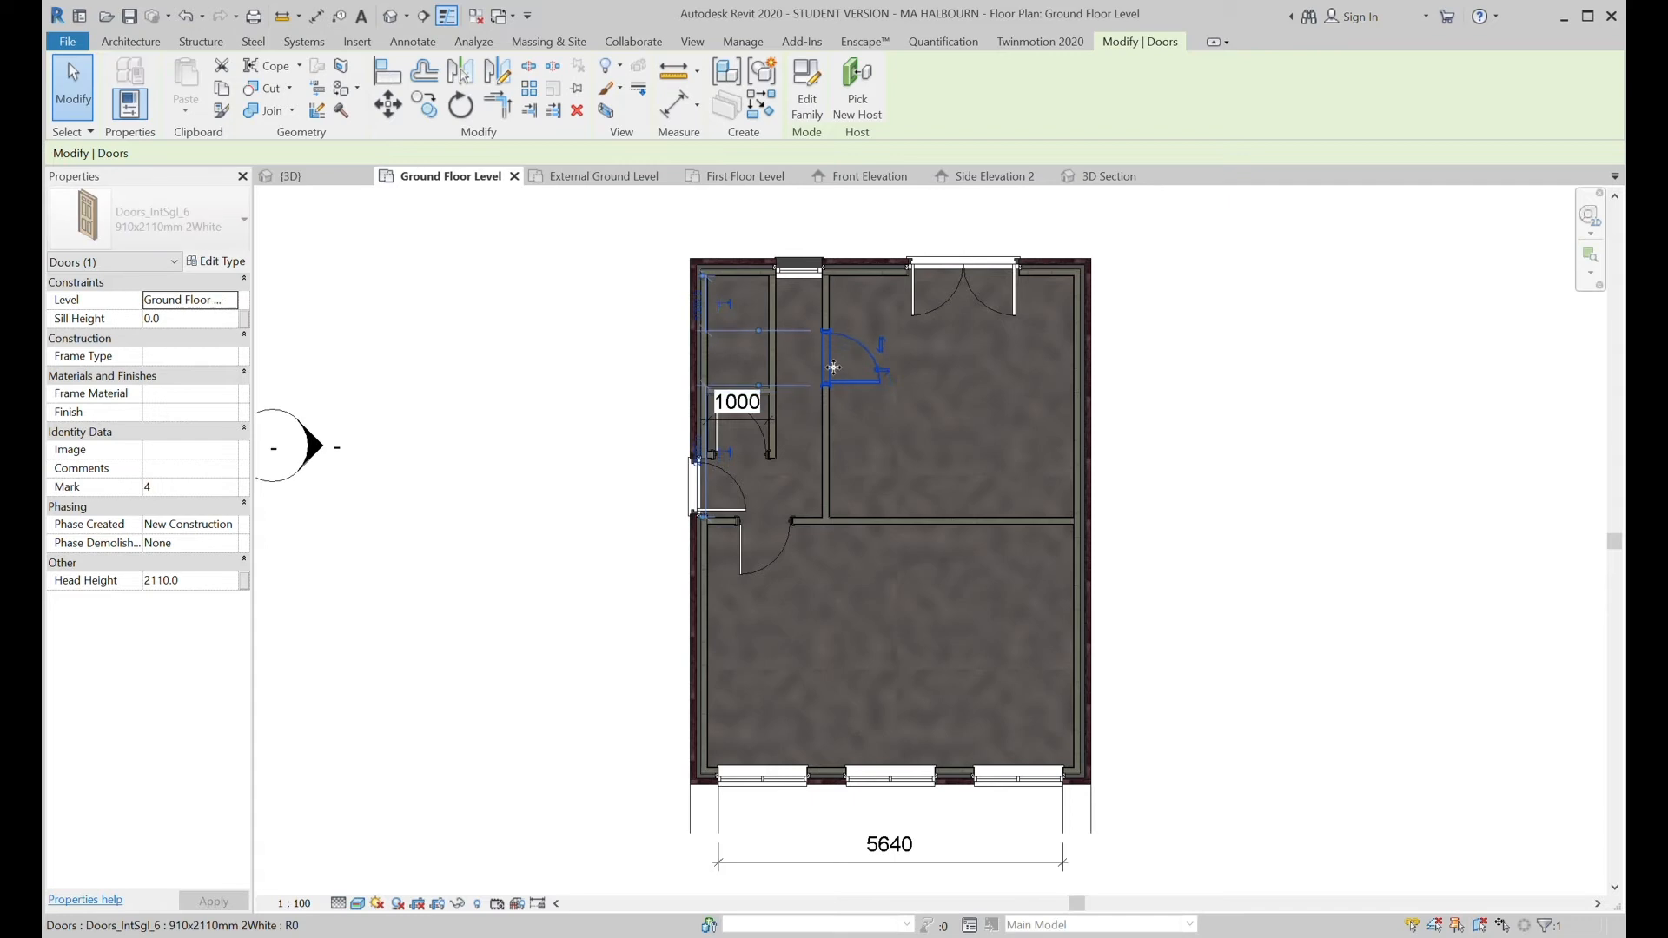
{"action": "key", "text": "Down"}
{"action": "key", "text": "Down"}
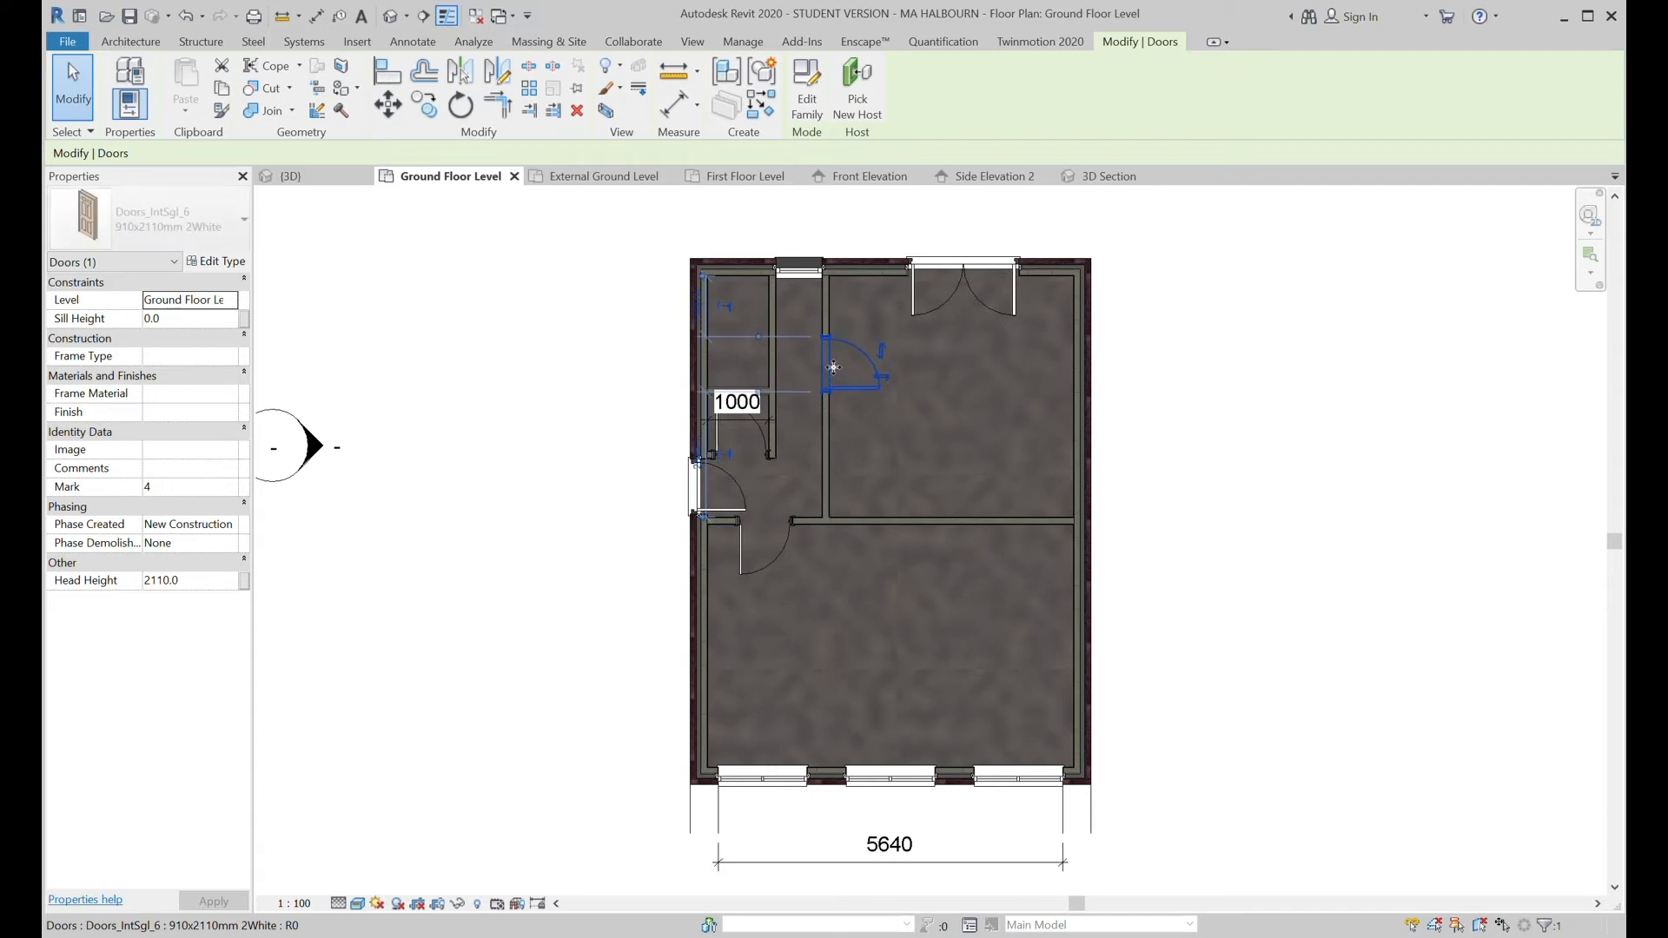
{"action": "key", "text": "Down"}
{"action": "key", "text": "Down"}
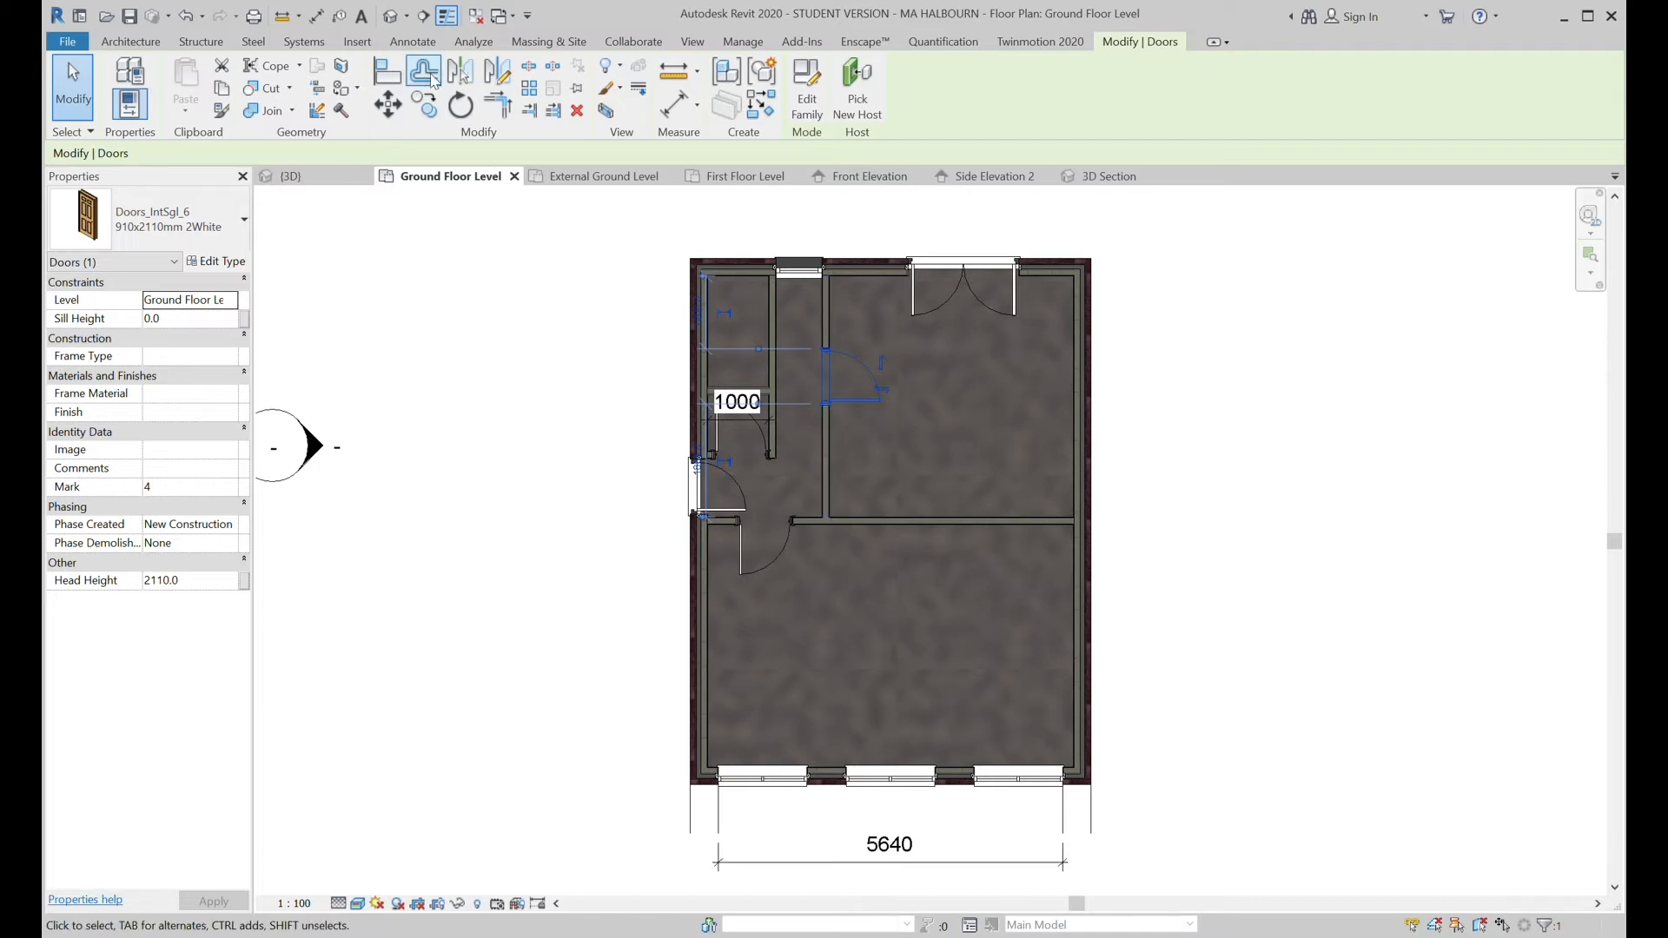
Add an aligned dimension above the plan for the upper right-hand room's width, from its partition to the external wall's inner face.
{"action": "left_click", "coordinate": [412, 42]}
{"action": "left_click", "coordinate": [124, 78]}
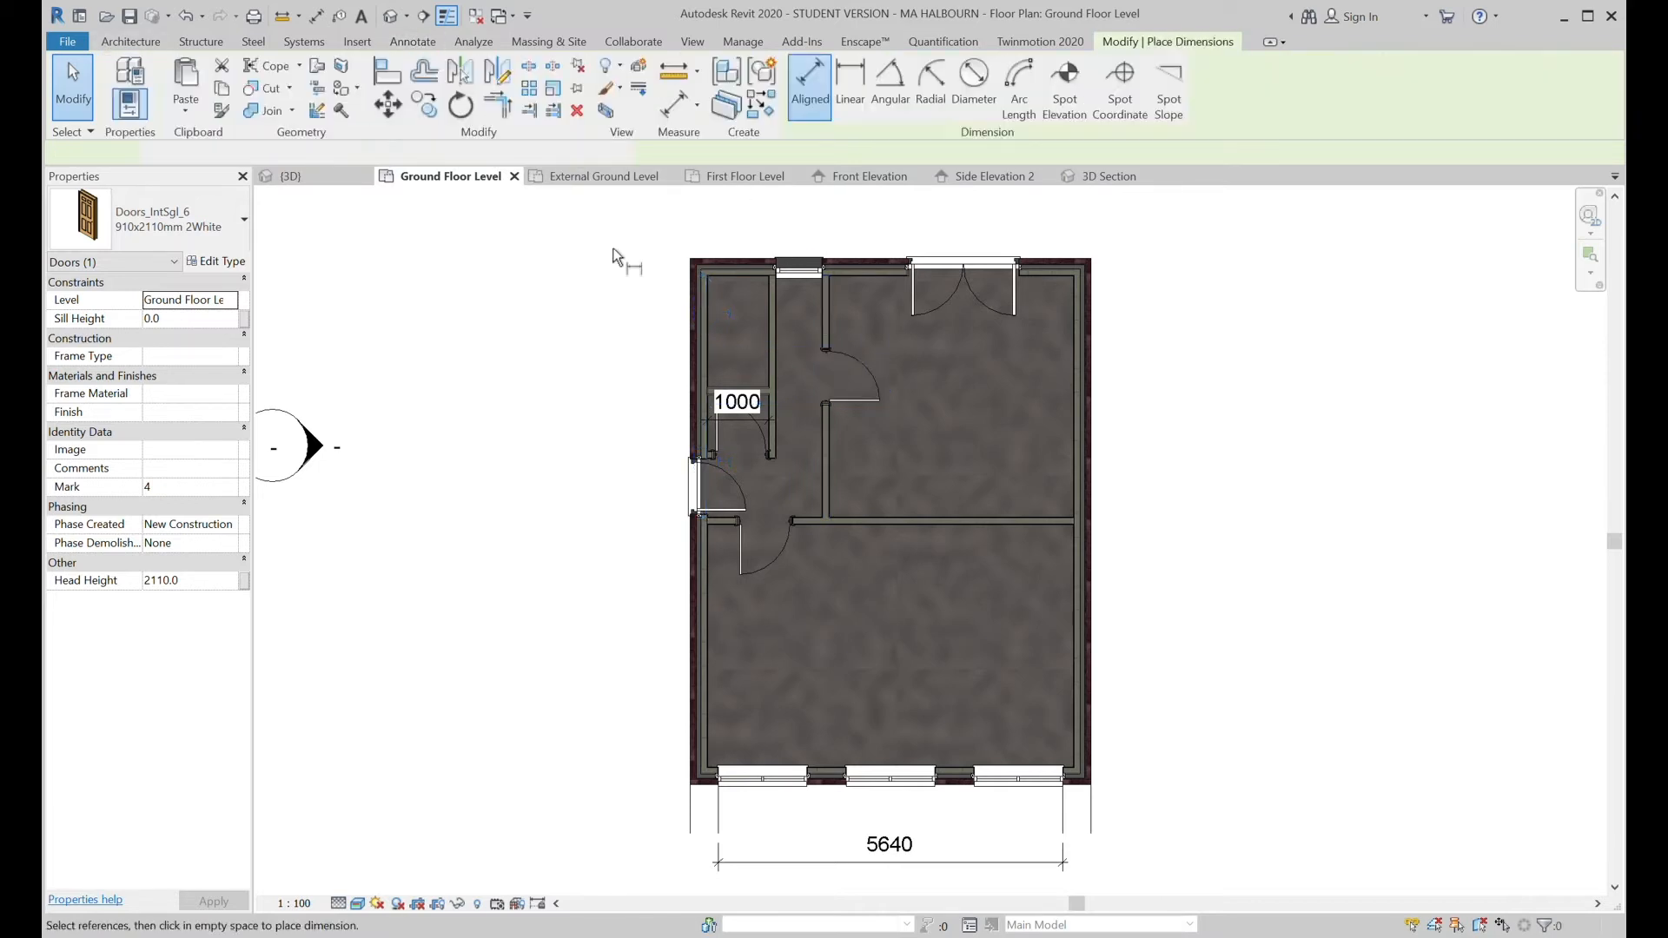
{"action": "left_click", "coordinate": [833, 322]}
{"action": "left_click", "coordinate": [1071, 332]}
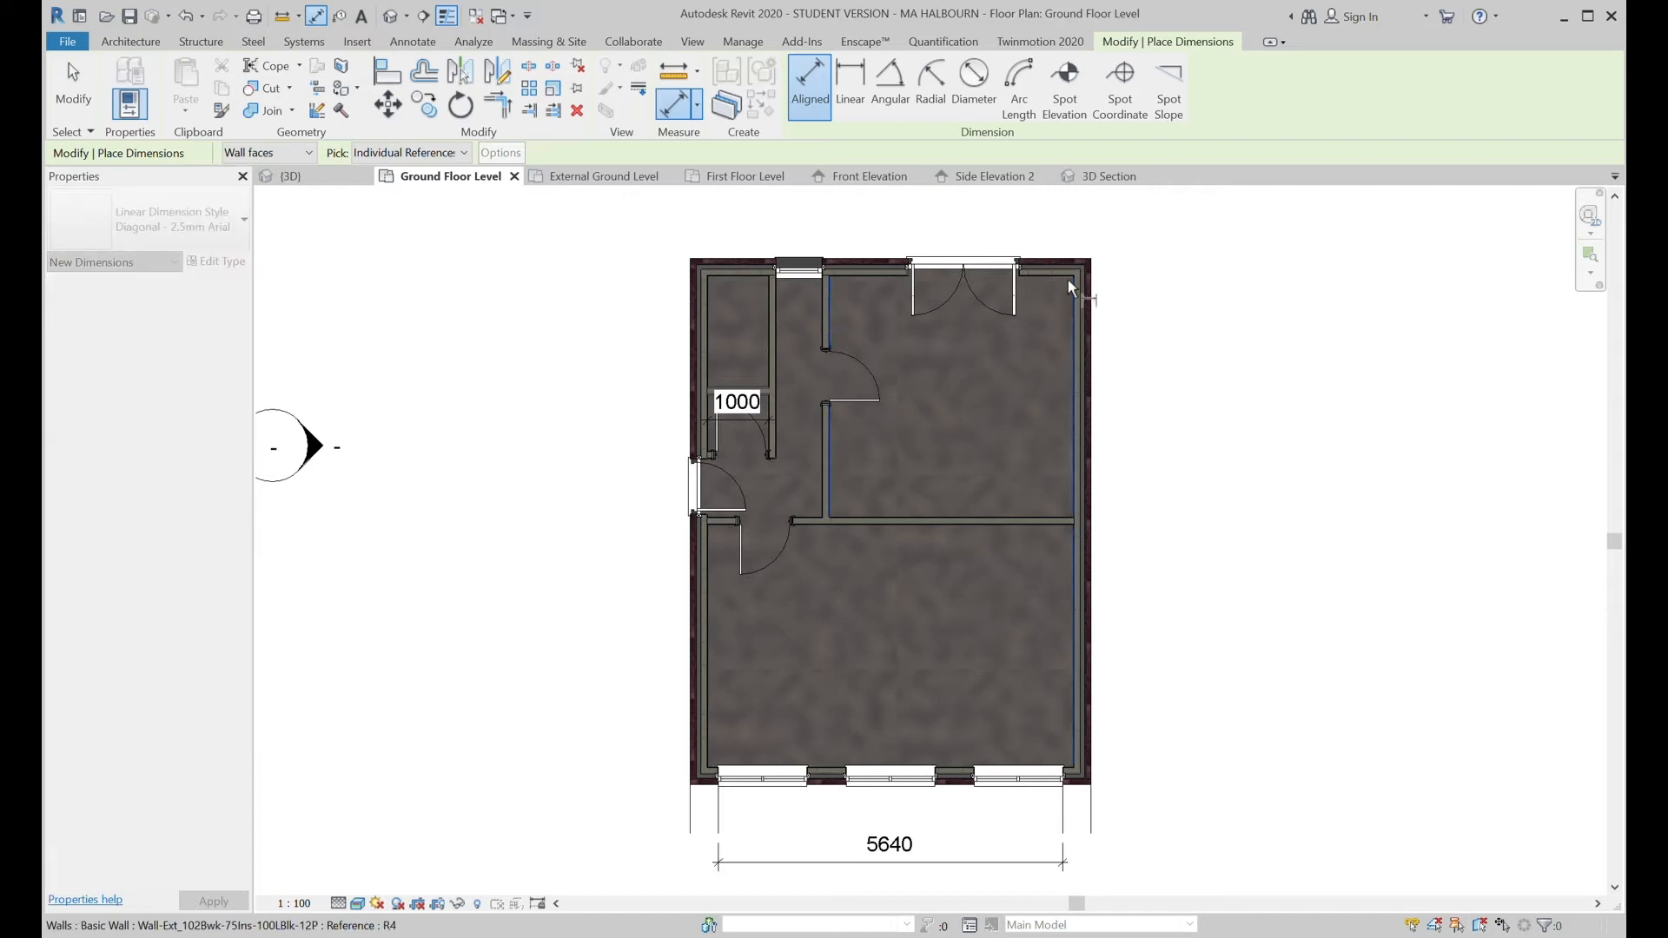
{"action": "left_click", "coordinate": [1082, 224]}
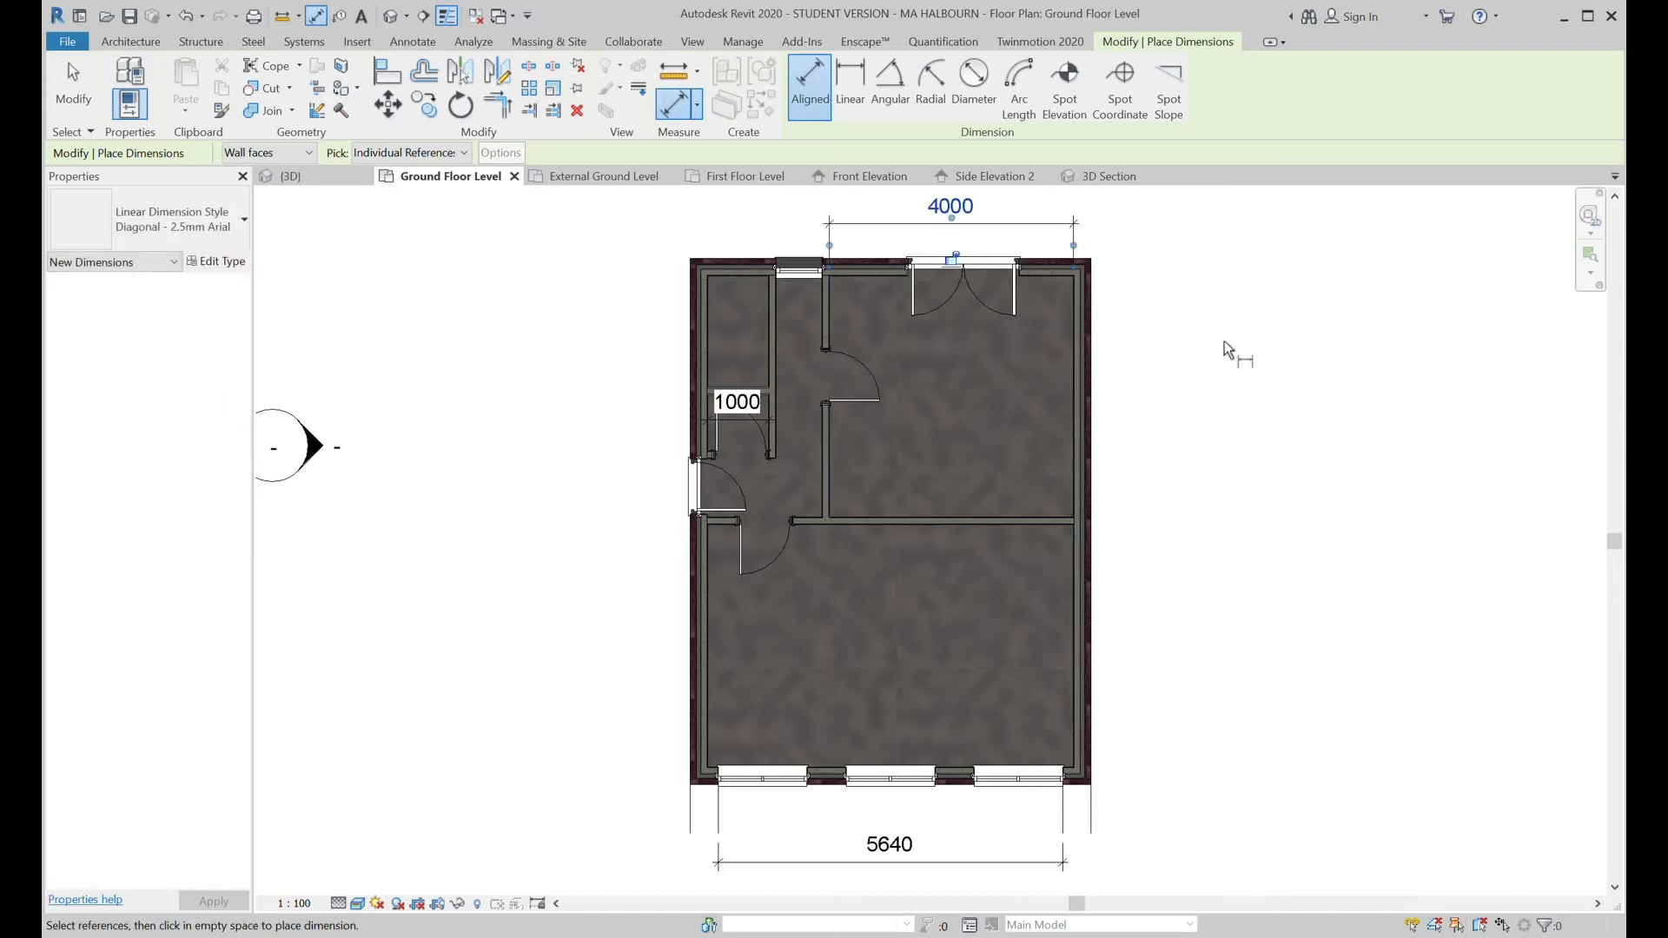
{"action": "left_click", "coordinate": [709, 316]}
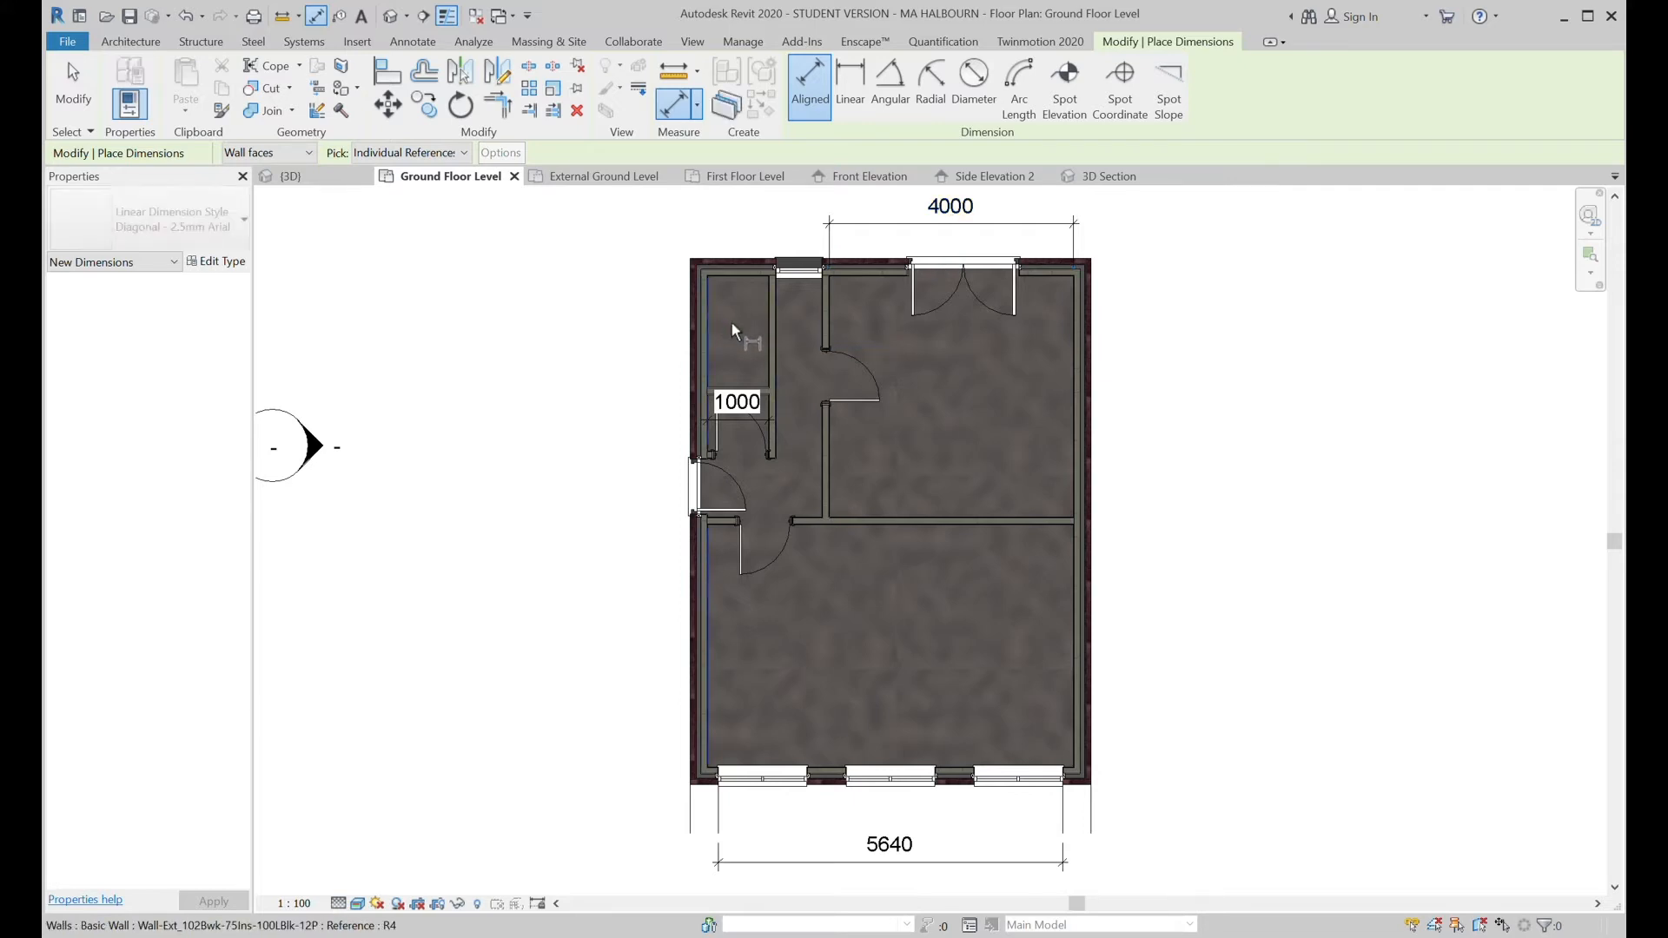
{"action": "left_click", "coordinate": [821, 321]}
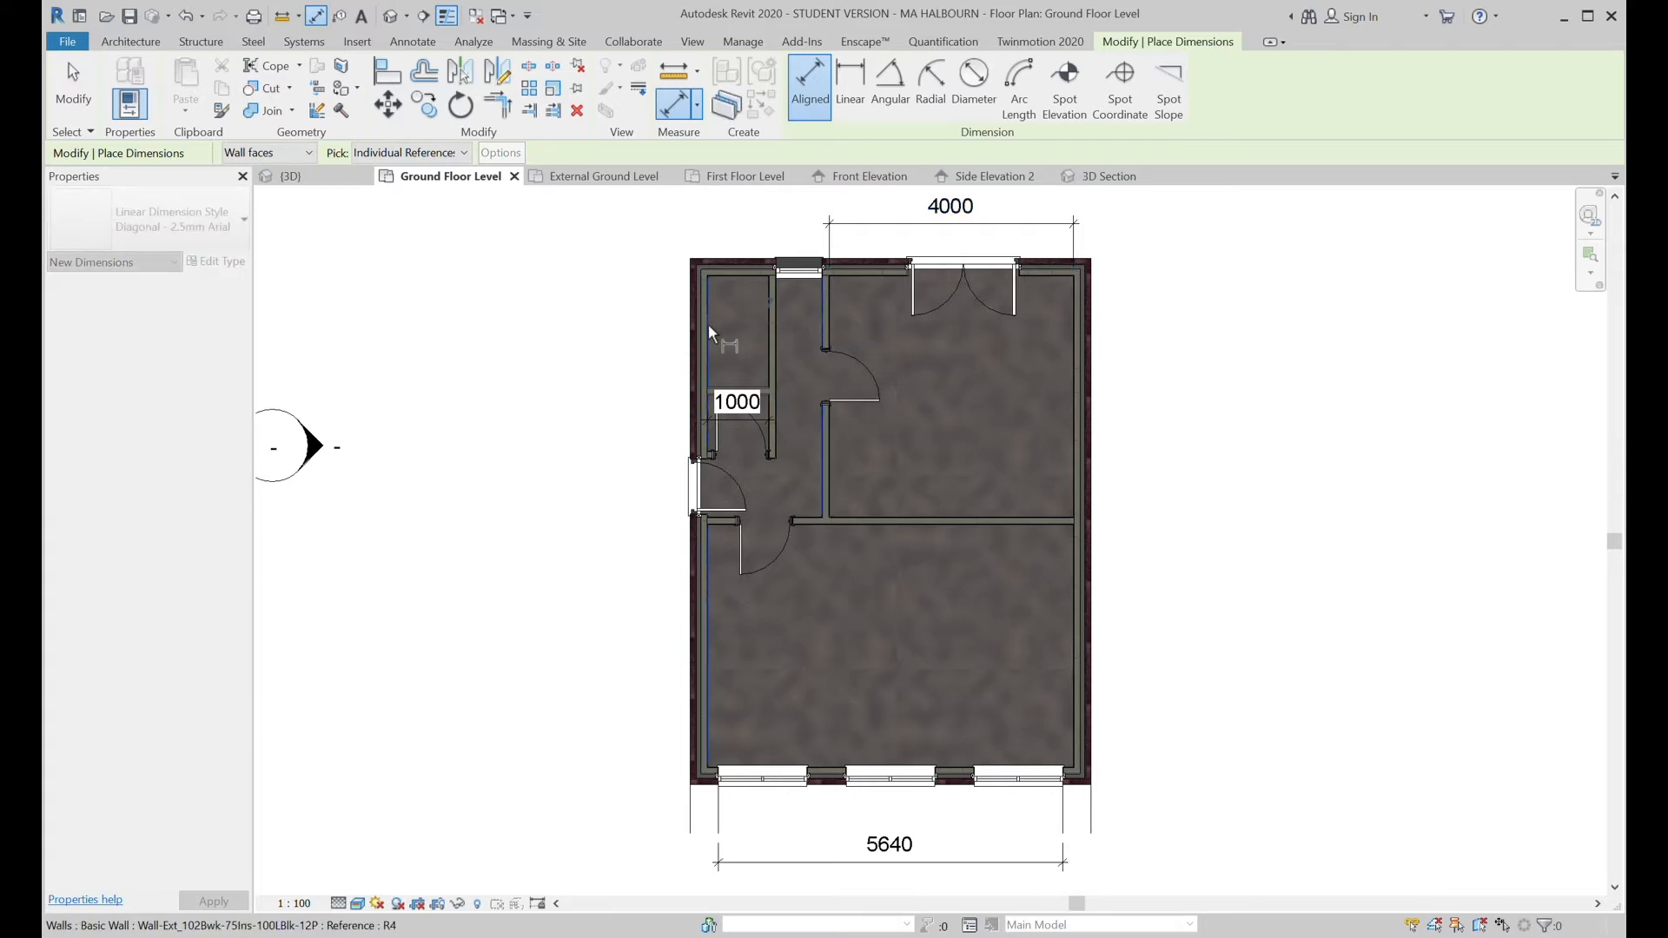
{"action": "key", "text": "Escape"}
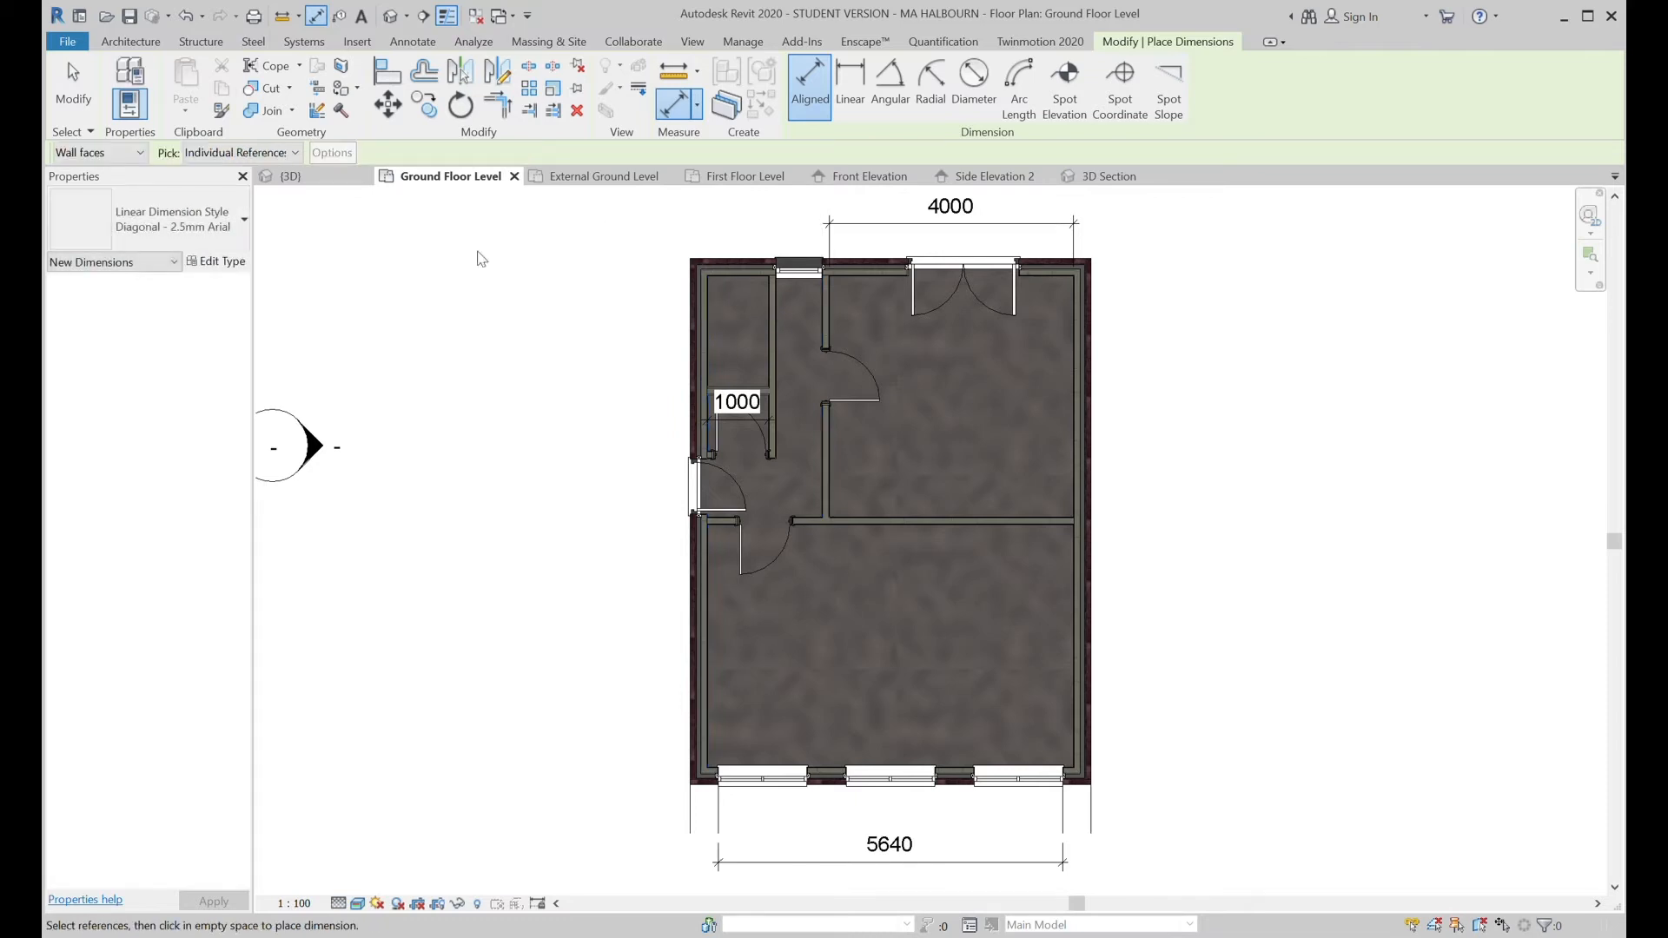
Add an aligned dimension above the plan between the left external wall's inner face and the upper right-hand room's partition.
{"action": "left_click", "coordinate": [820, 323]}
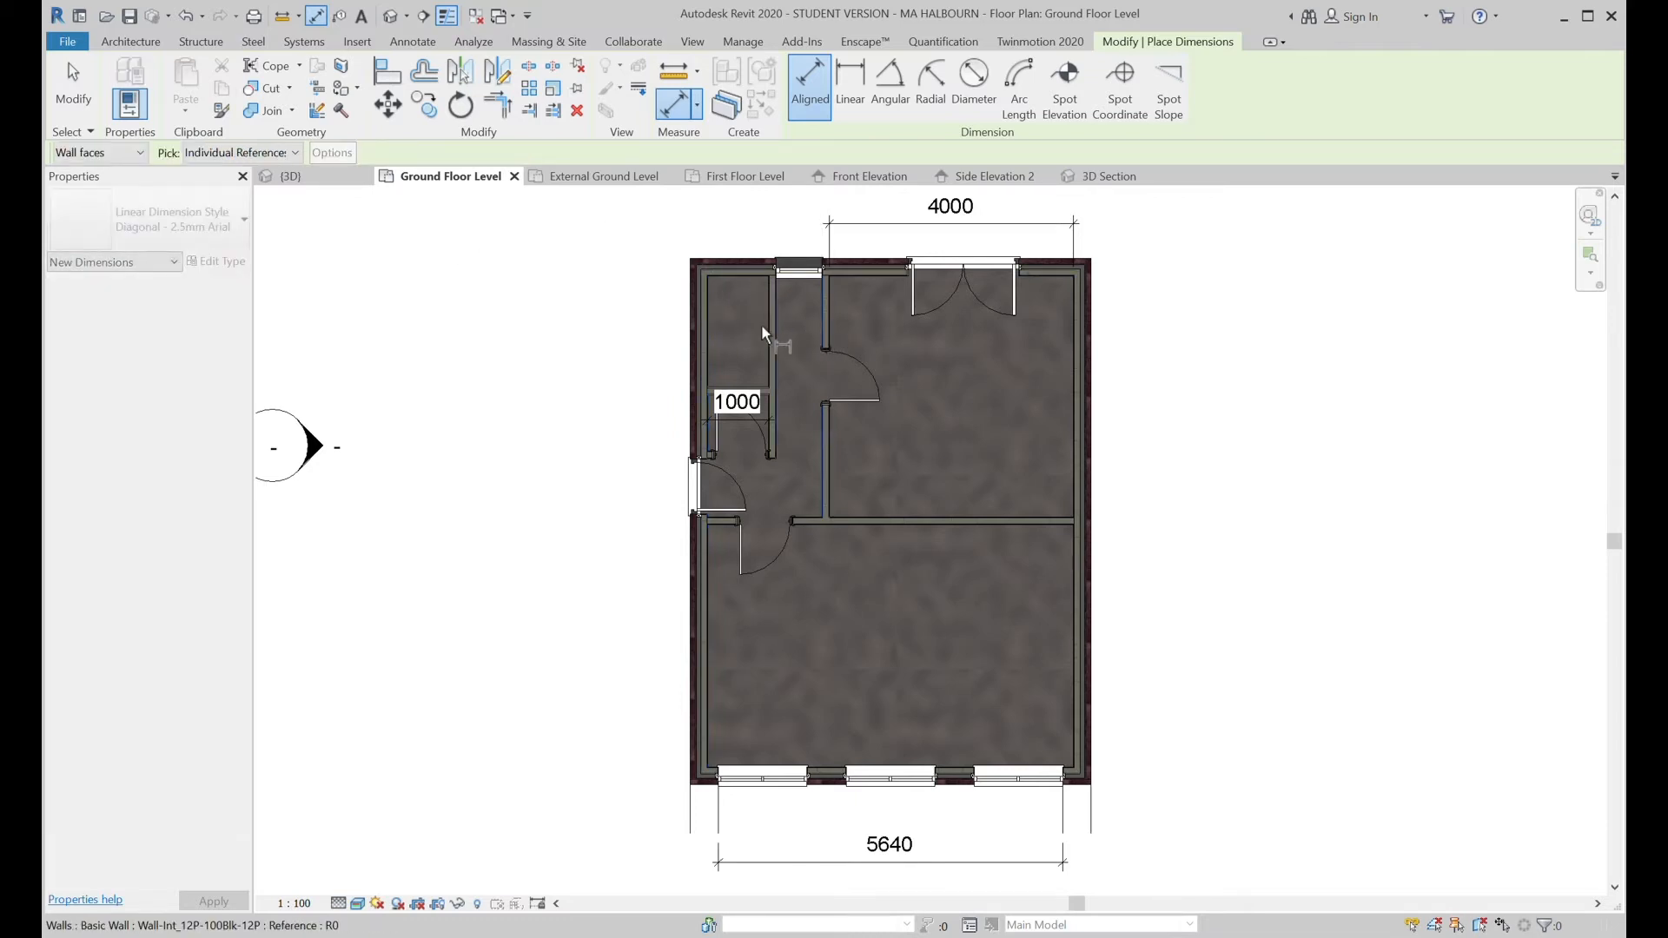
{"action": "left_click", "coordinate": [708, 325]}
{"action": "left_click", "coordinate": [703, 229]}
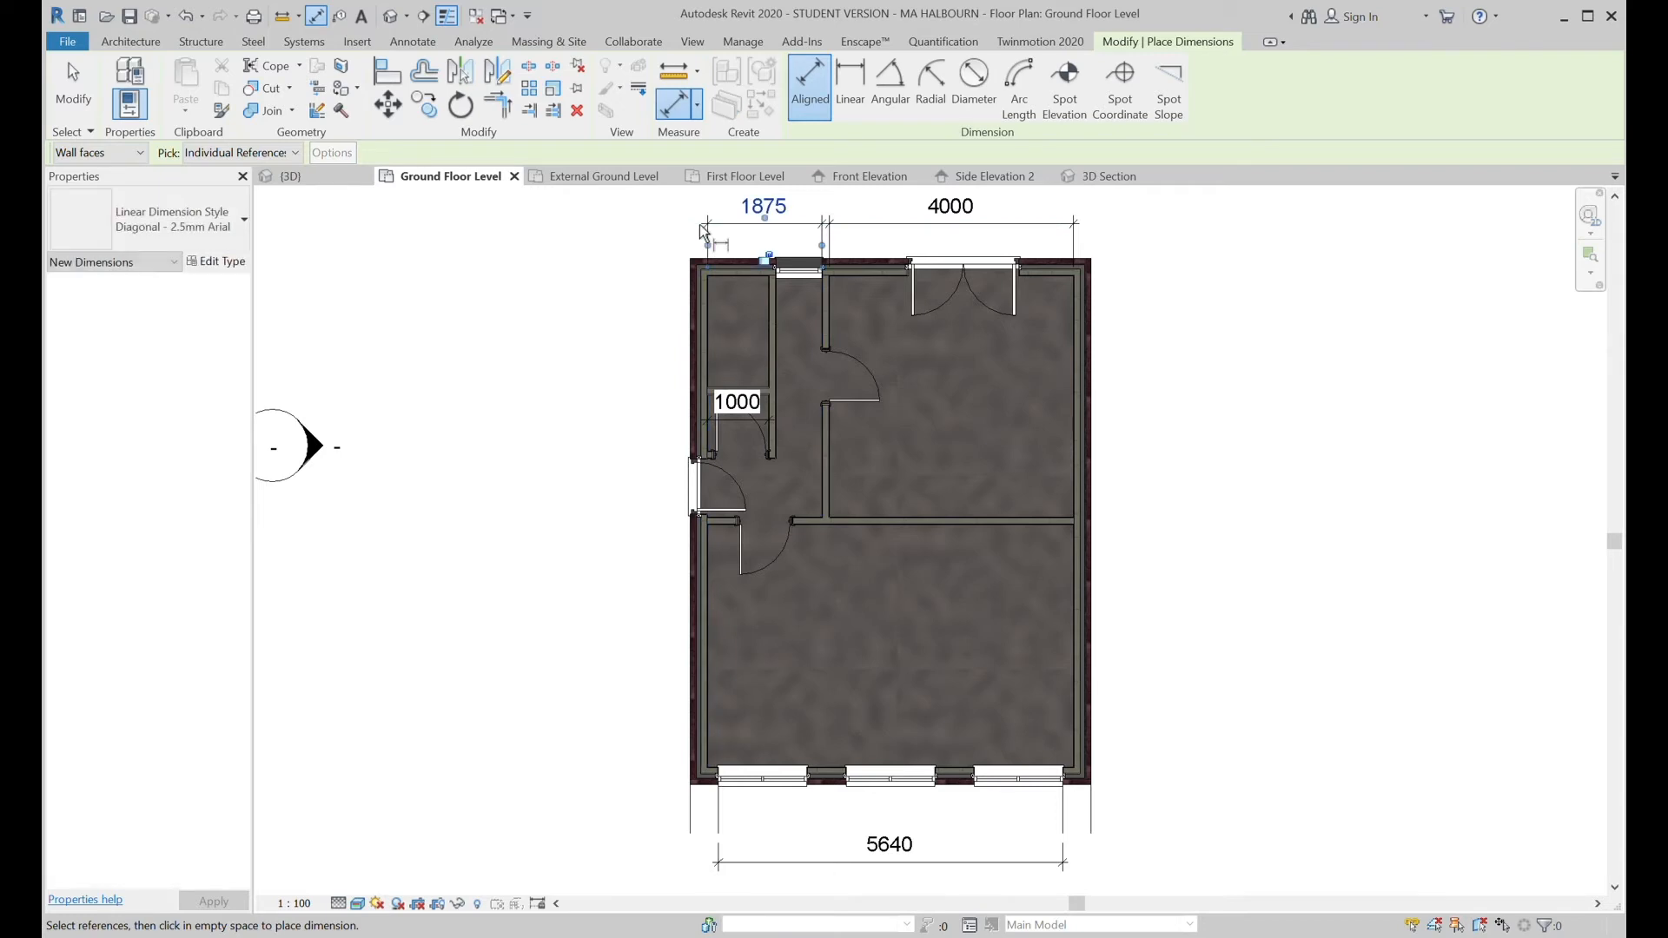
{"action": "key", "text": "Escape"}
{"action": "key", "text": "Escape"}
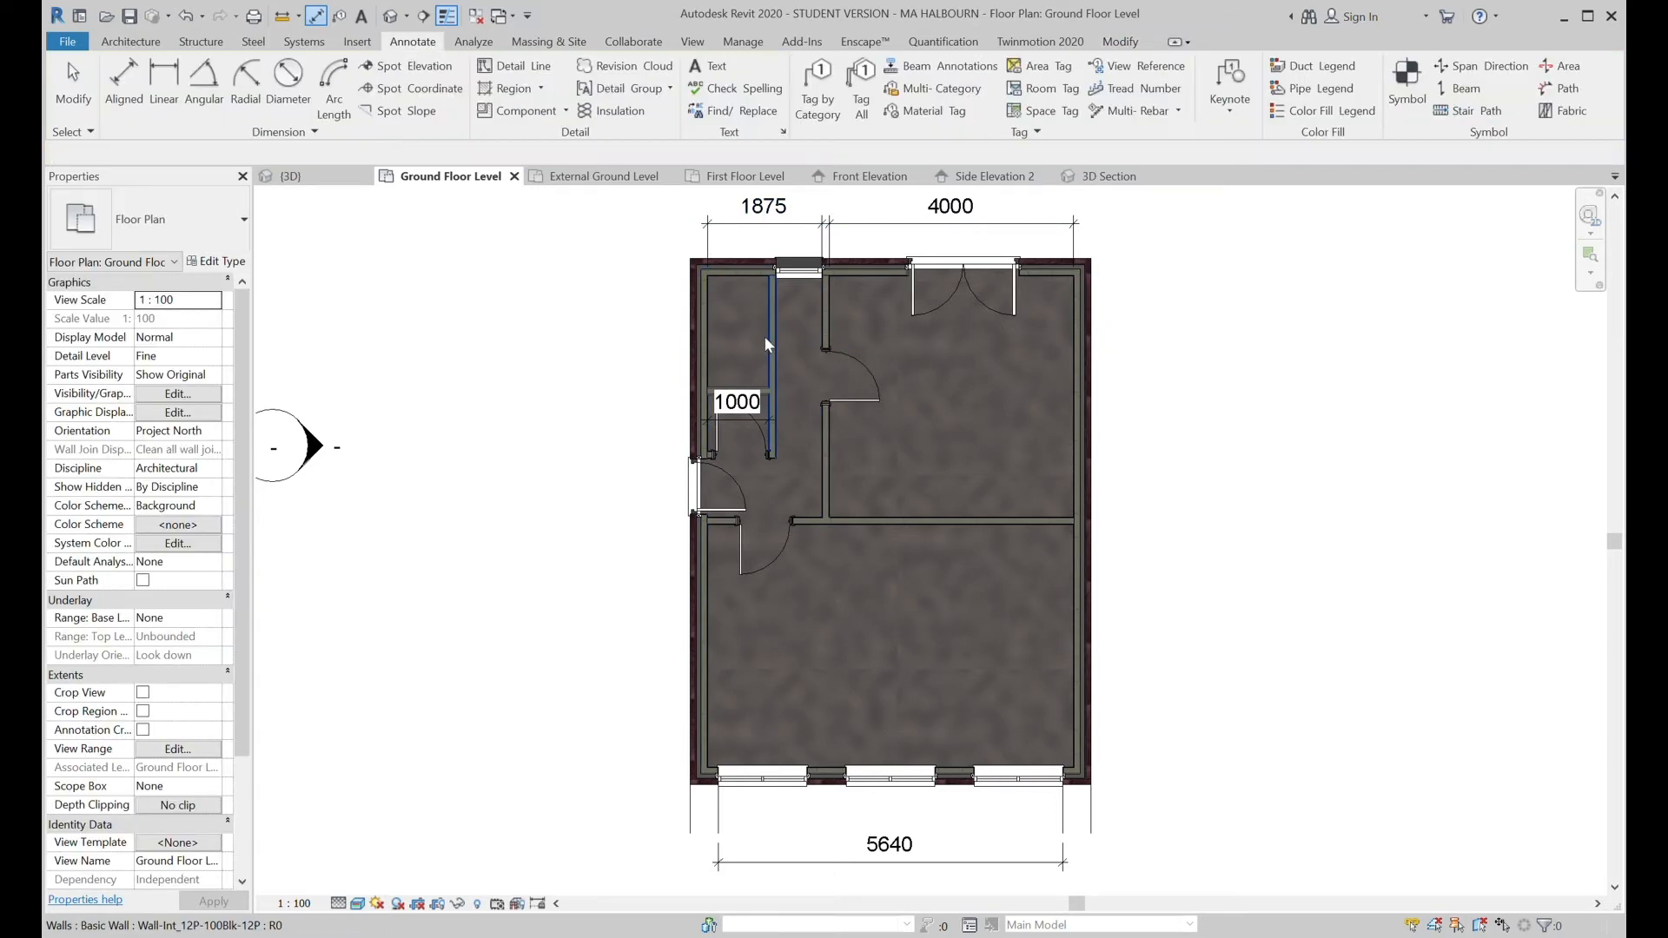
Move the ground floor cupboard partition by setting its distance from the left external wall to 900 mm.
{"action": "left_click", "coordinate": [770, 340]}
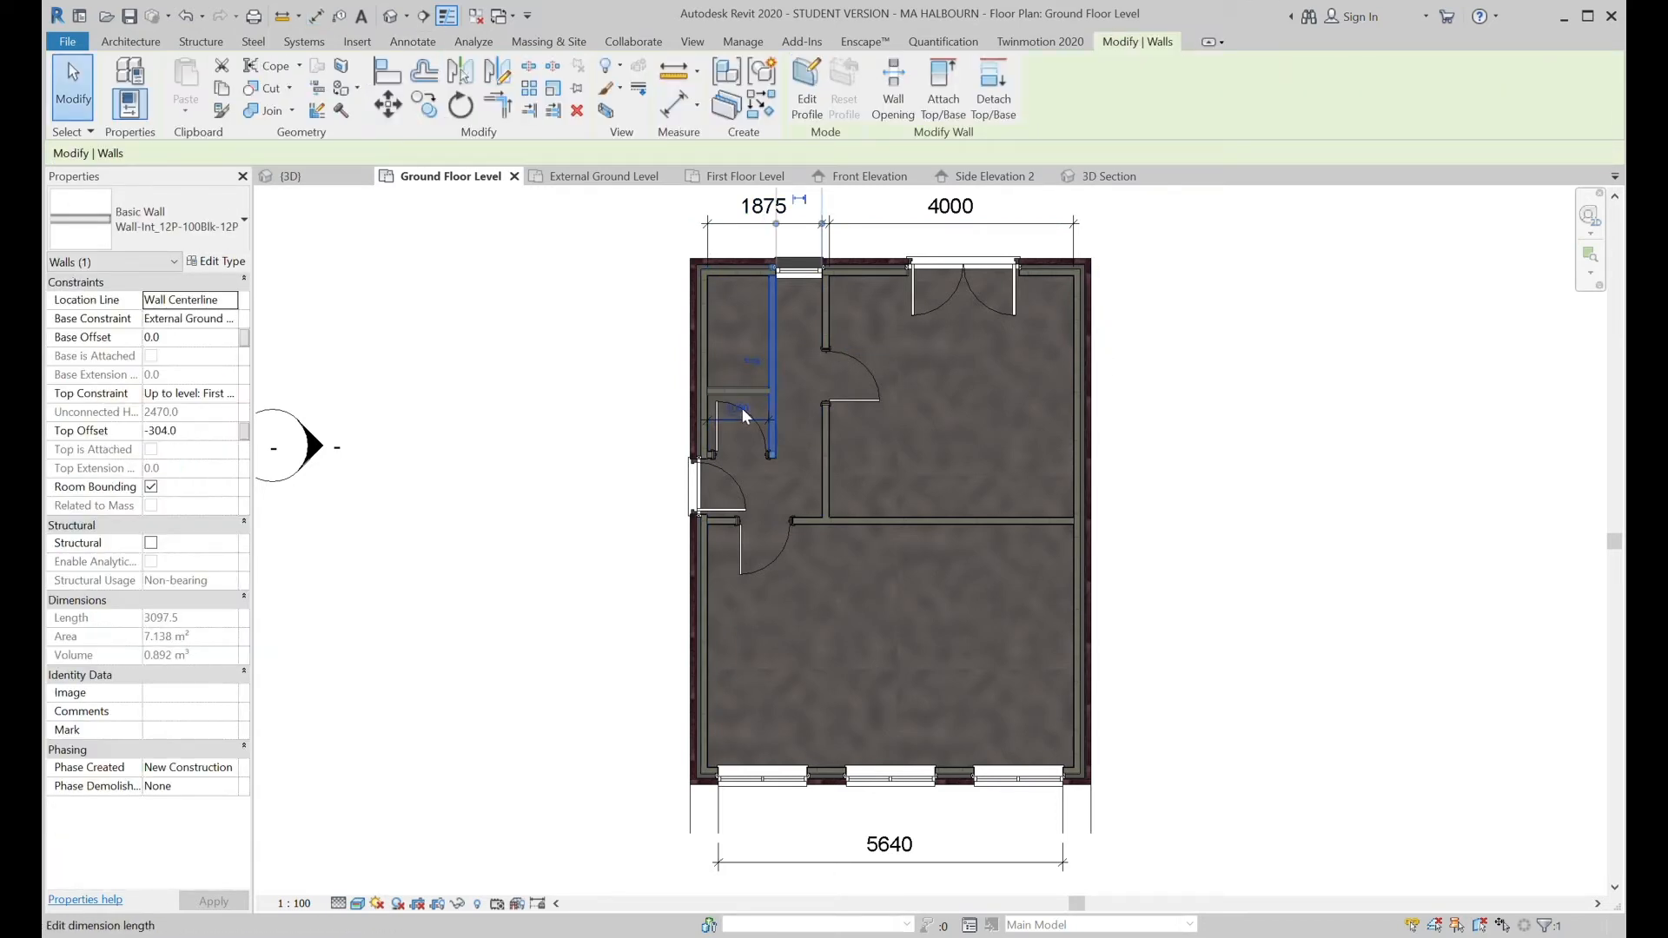
{"action": "scroll", "coordinate": [738, 407], "scroll_direction": "up", "scroll_amount": 4}
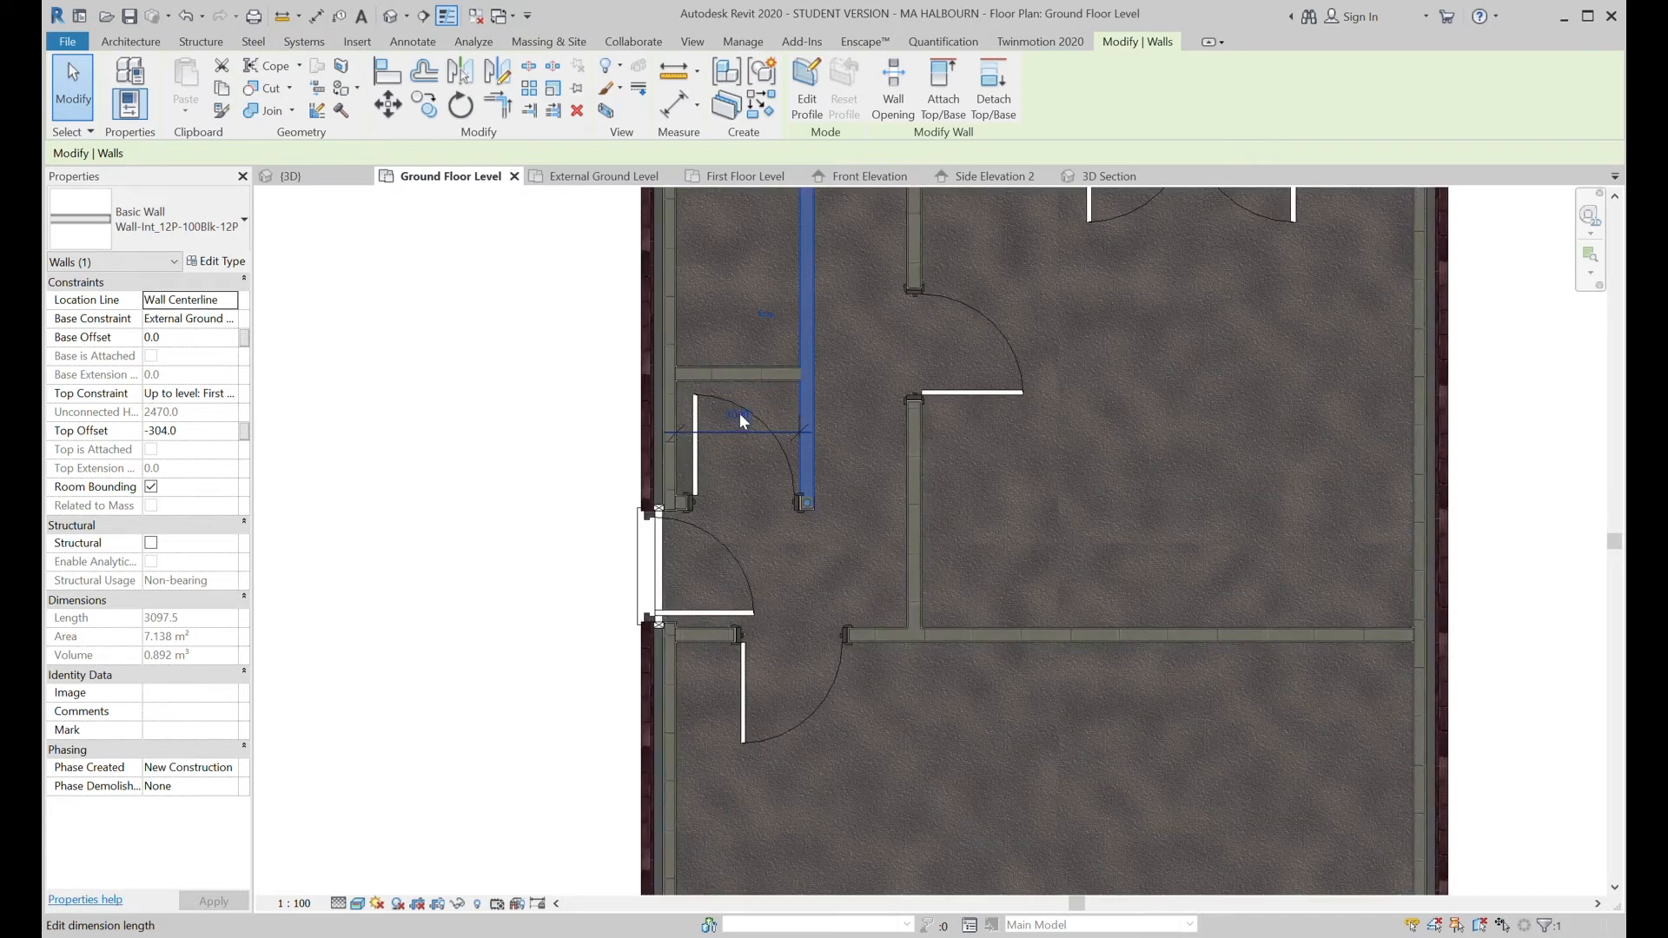
{"action": "left_click", "coordinate": [741, 415]}
{"action": "type", "text": "900"}
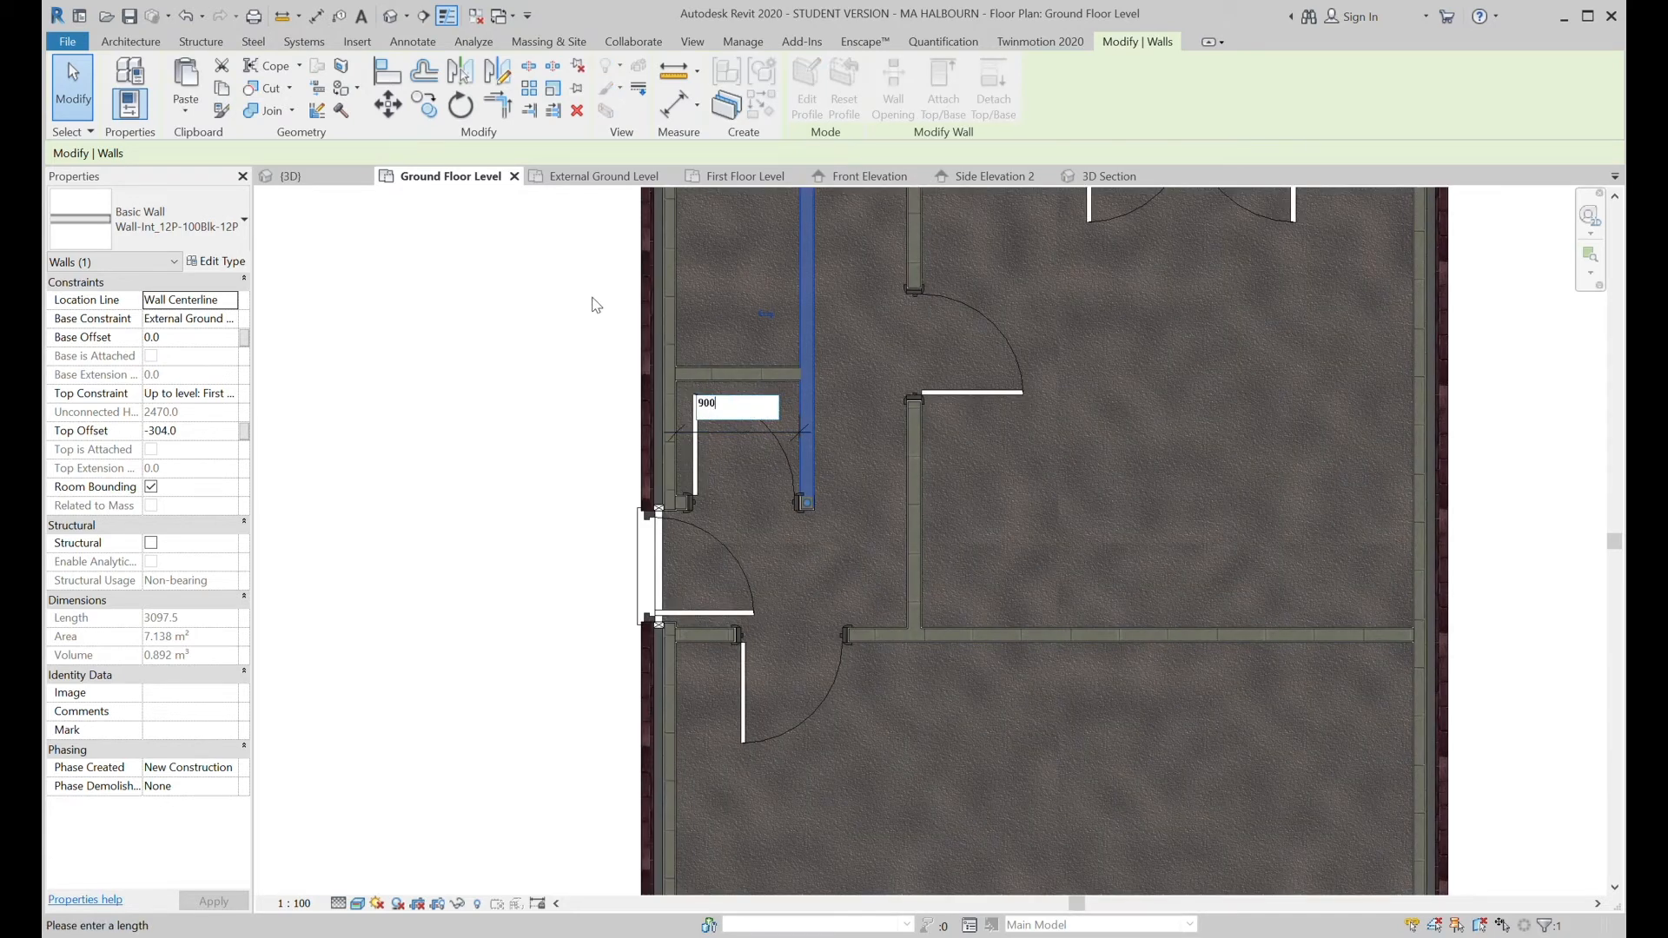
{"action": "key", "text": "Return"}
{"action": "scroll", "coordinate": [596, 305], "scroll_direction": "down", "scroll_amount": 2}
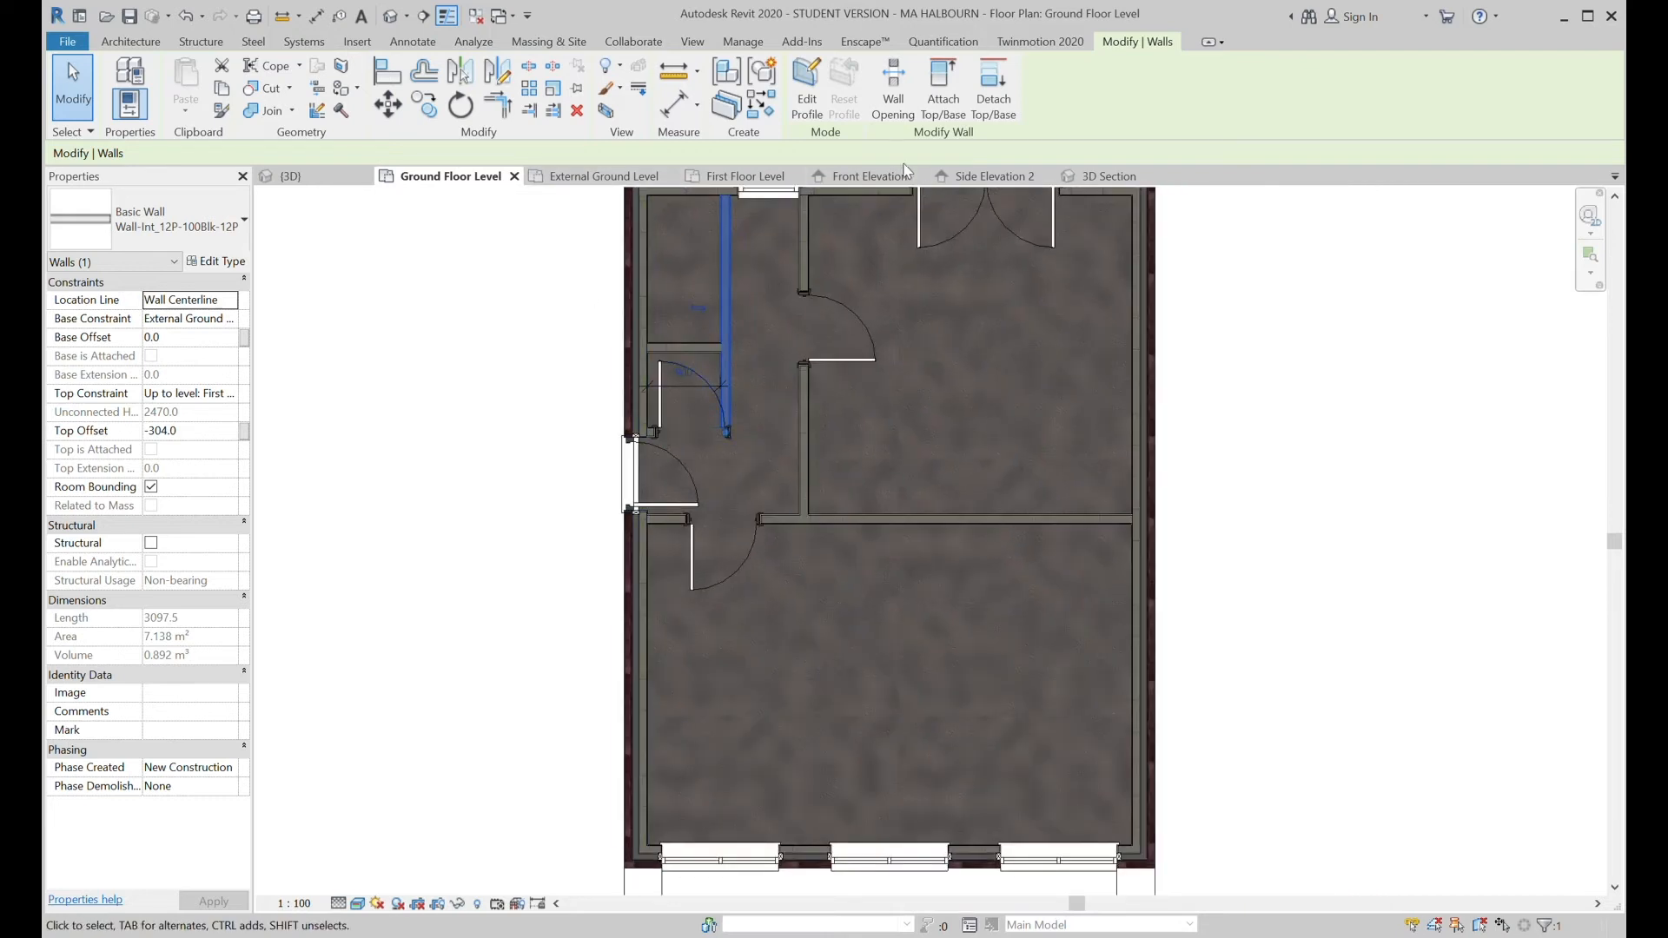
On the First Floor Level plan, set the upper left partition's distance from the left external wall to 900 mm.
{"action": "left_click", "coordinate": [749, 175]}
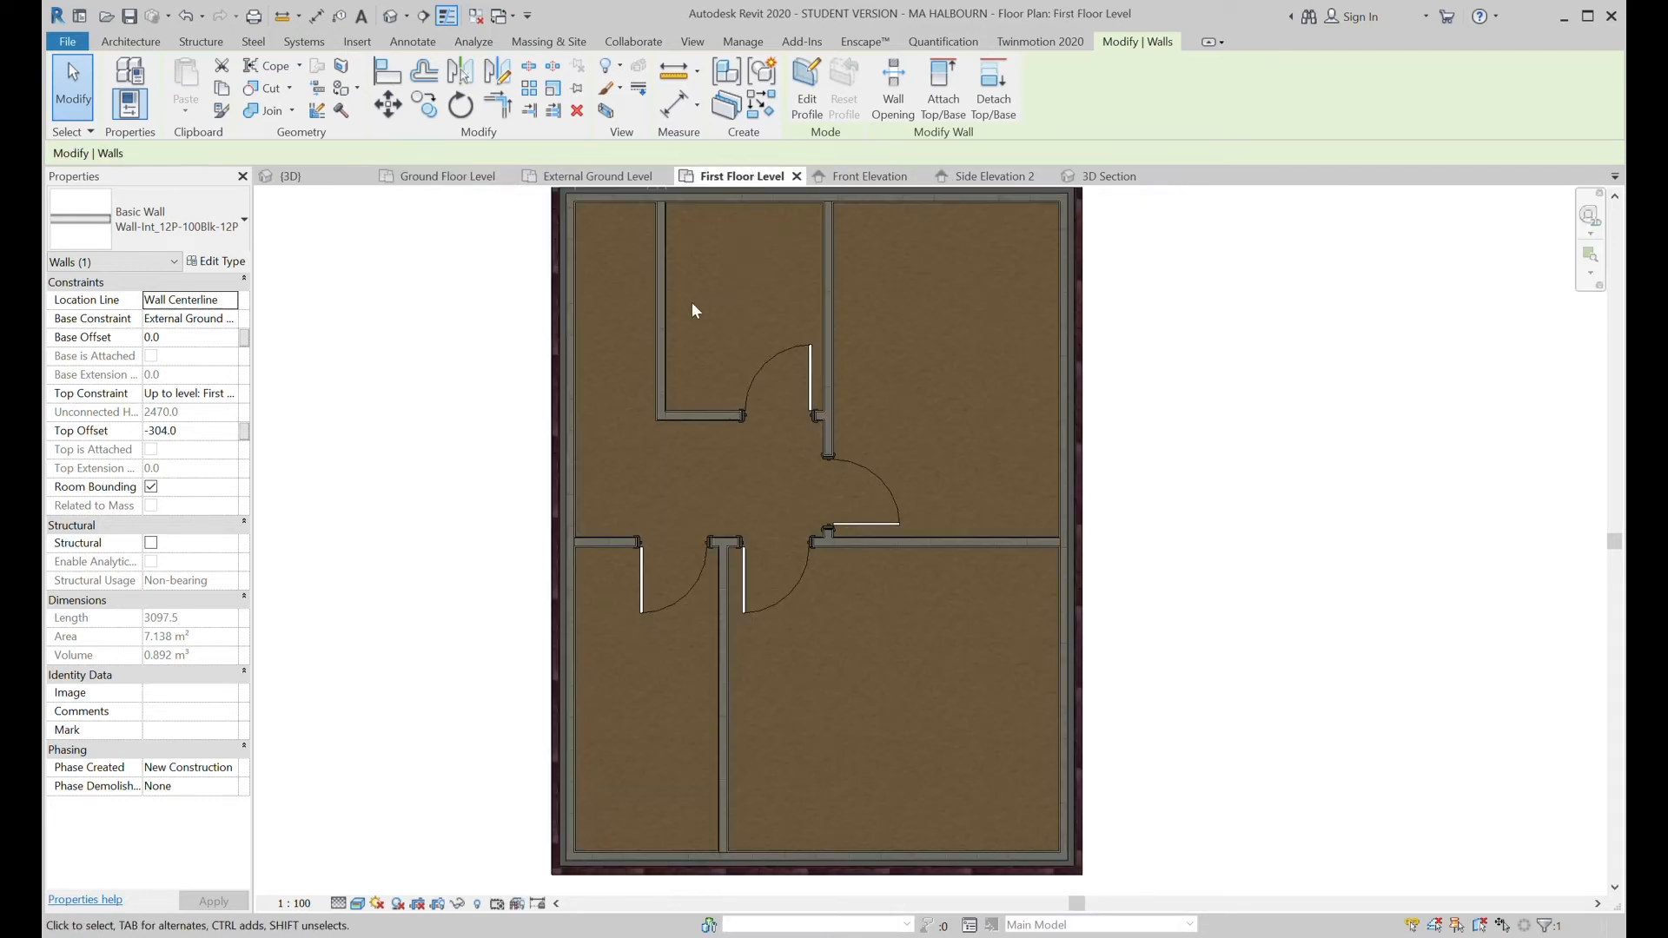
{"action": "left_click", "coordinate": [666, 320]}
{"action": "left_click", "coordinate": [615, 508]}
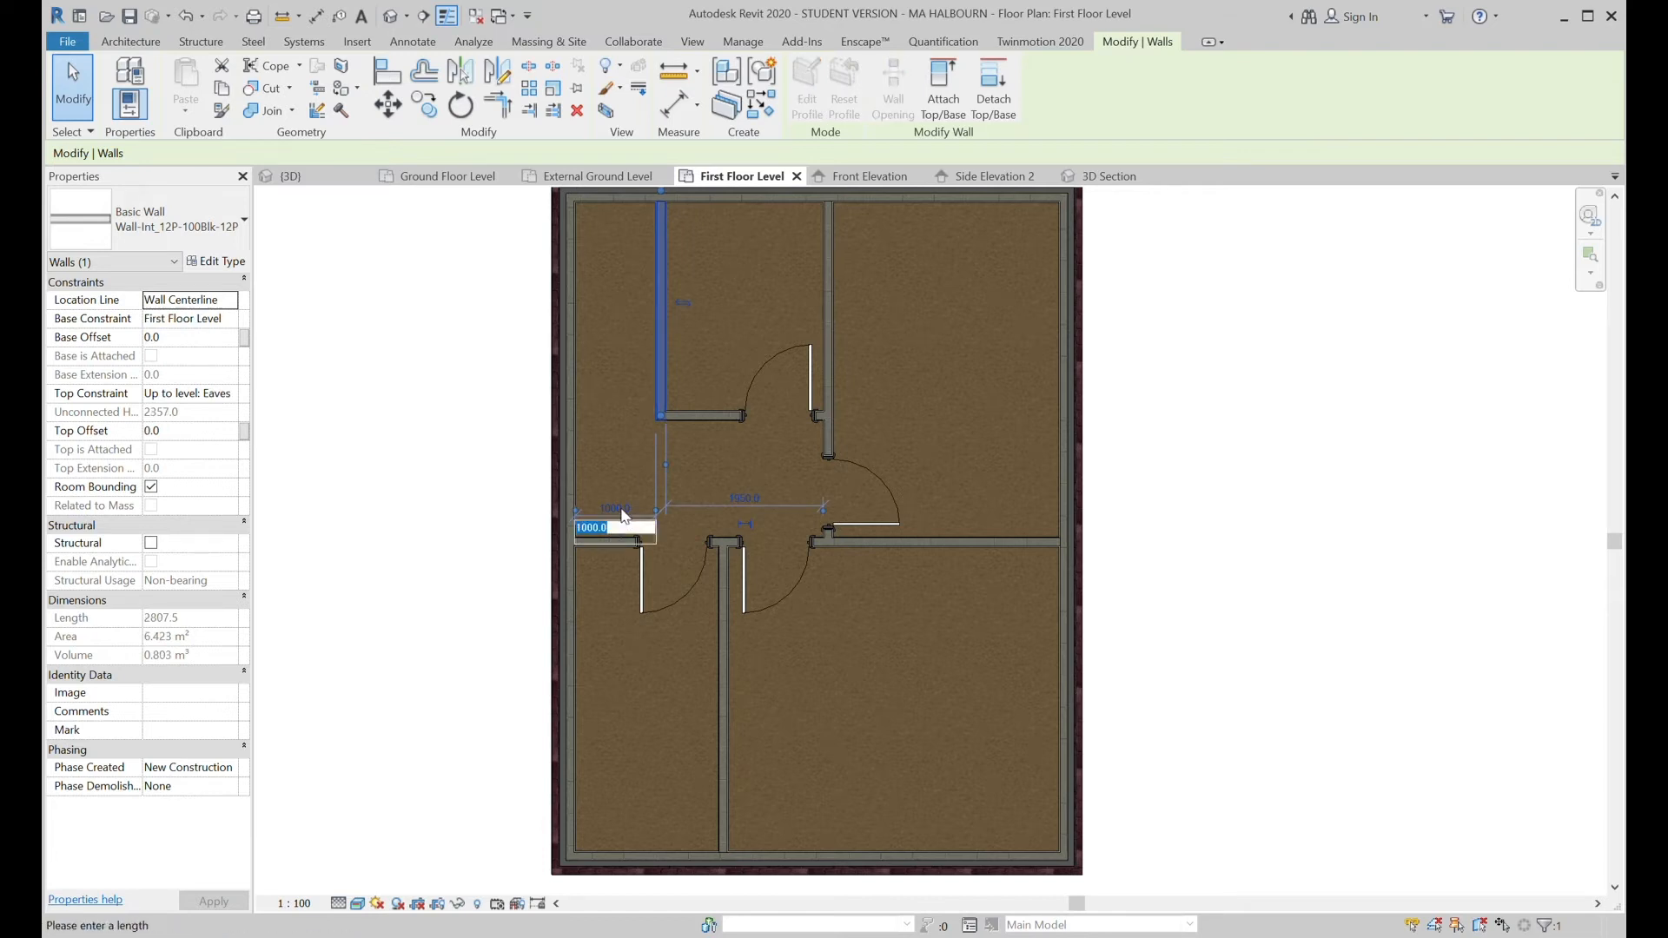
{"action": "type", "text": "900"}
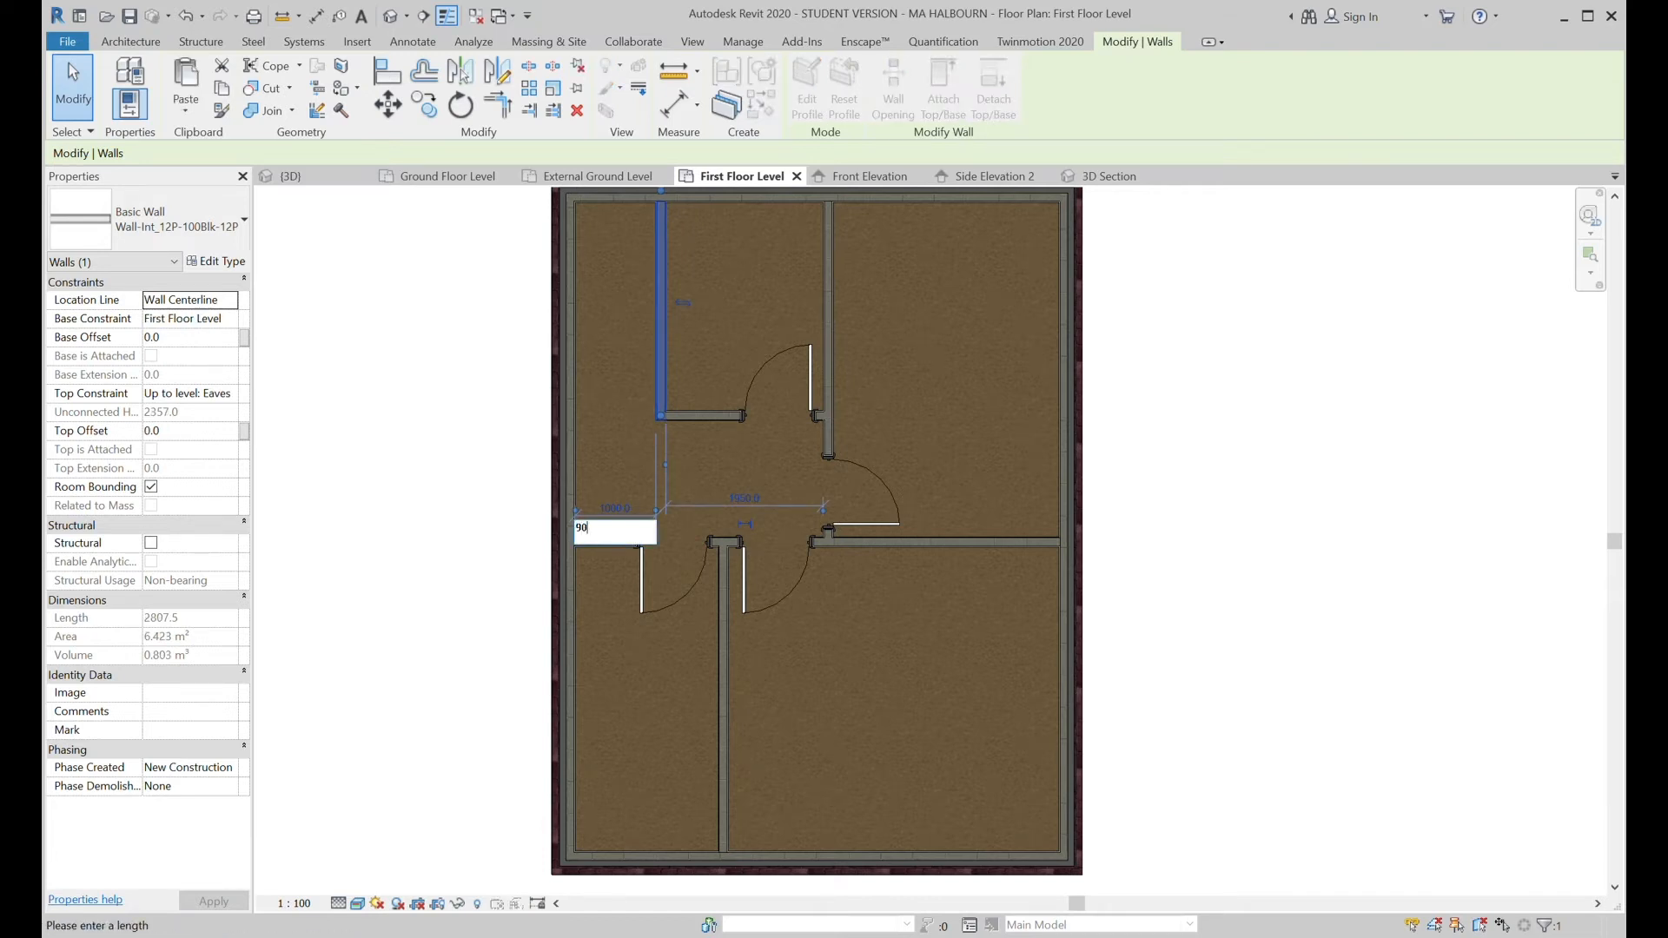
{"action": "key", "text": "Return"}
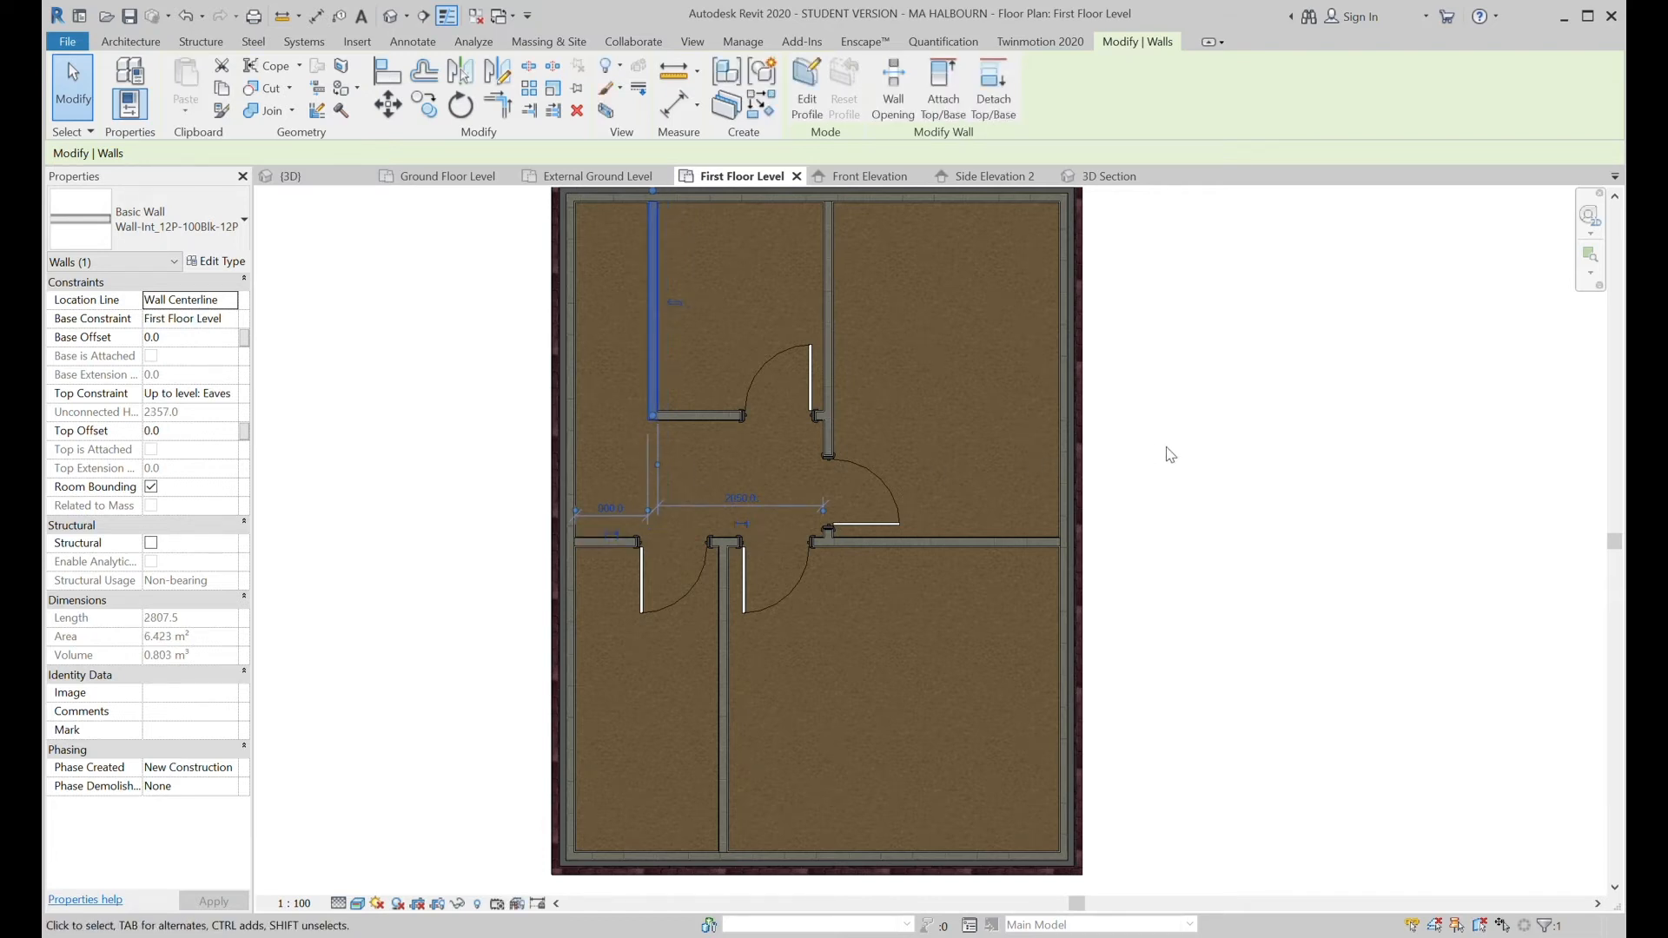
Nudge the upper right-hand room's partition and the door in the upper middle room's lower wall slightly to the left.
{"action": "scroll", "coordinate": [838, 304], "scroll_direction": "down", "scroll_amount": 2}
{"action": "left_click", "coordinate": [832, 312]}
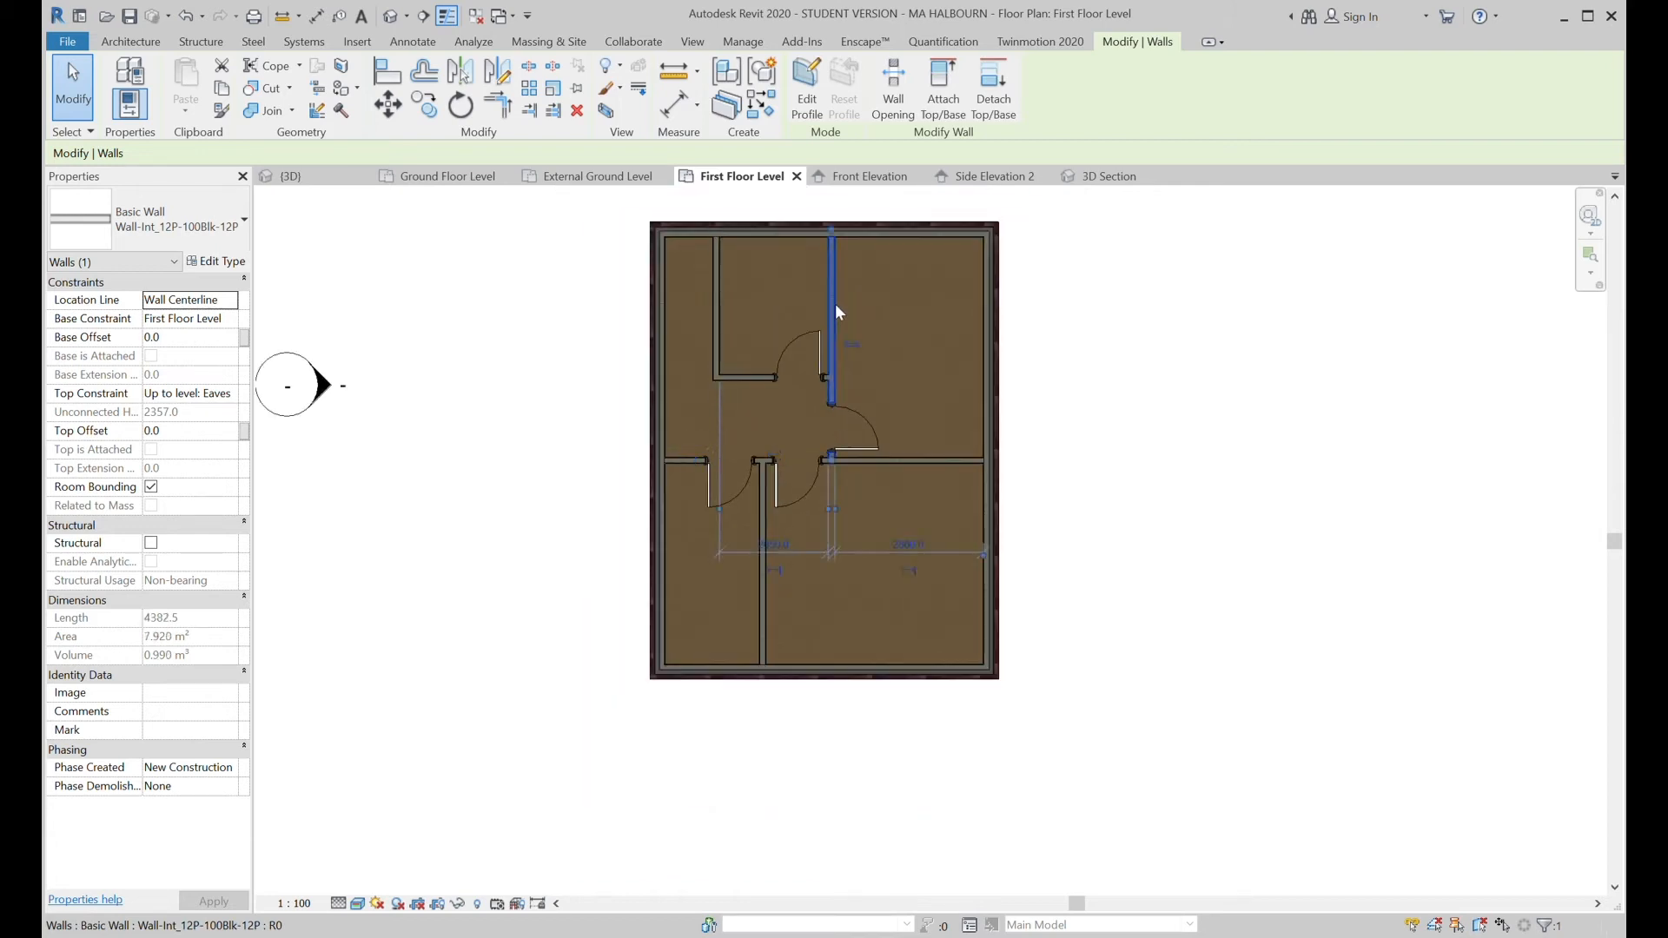
{"action": "key", "text": "Left"}
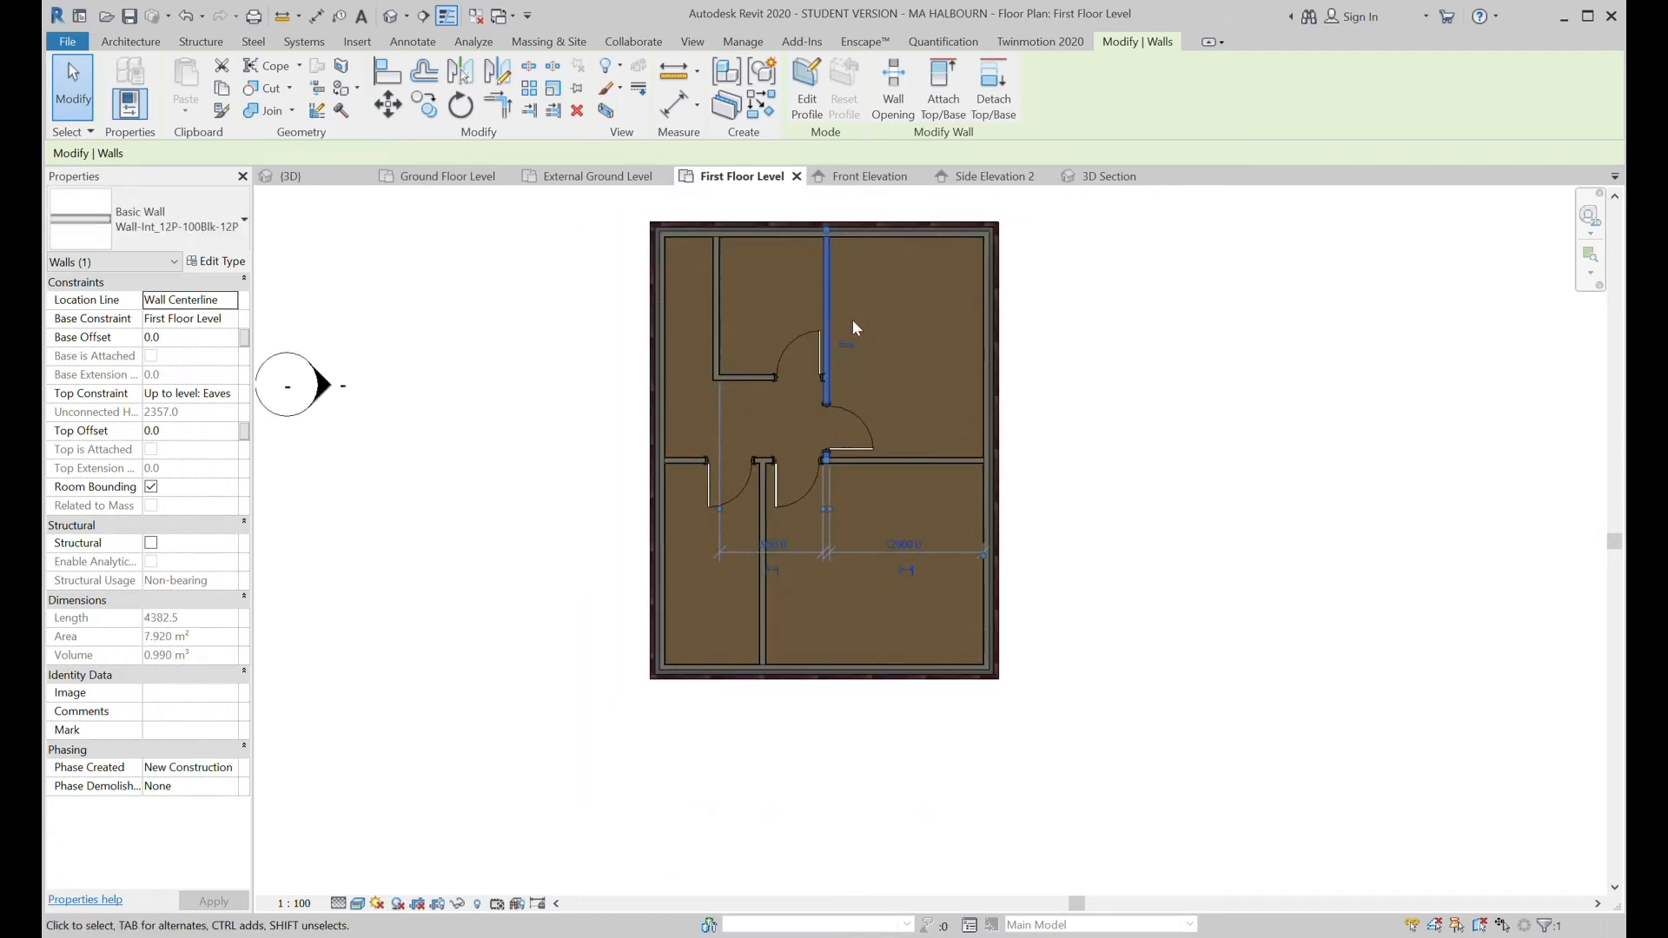
{"action": "left_click", "coordinate": [798, 383]}
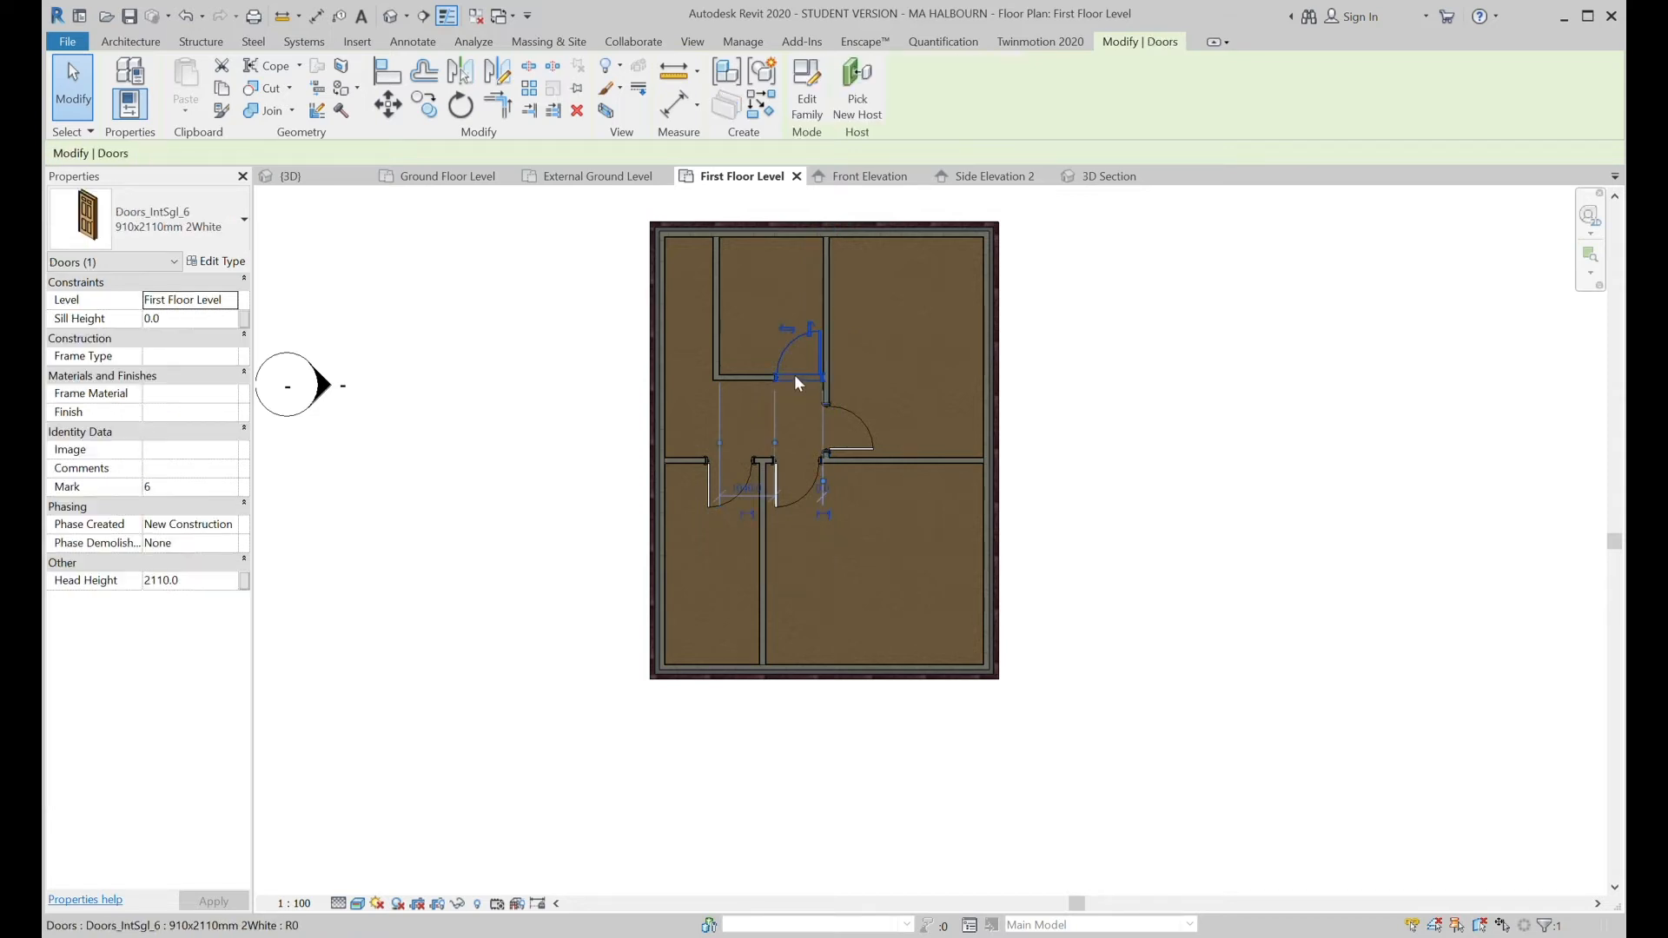
{"action": "left_click", "coordinate": [1043, 380]}
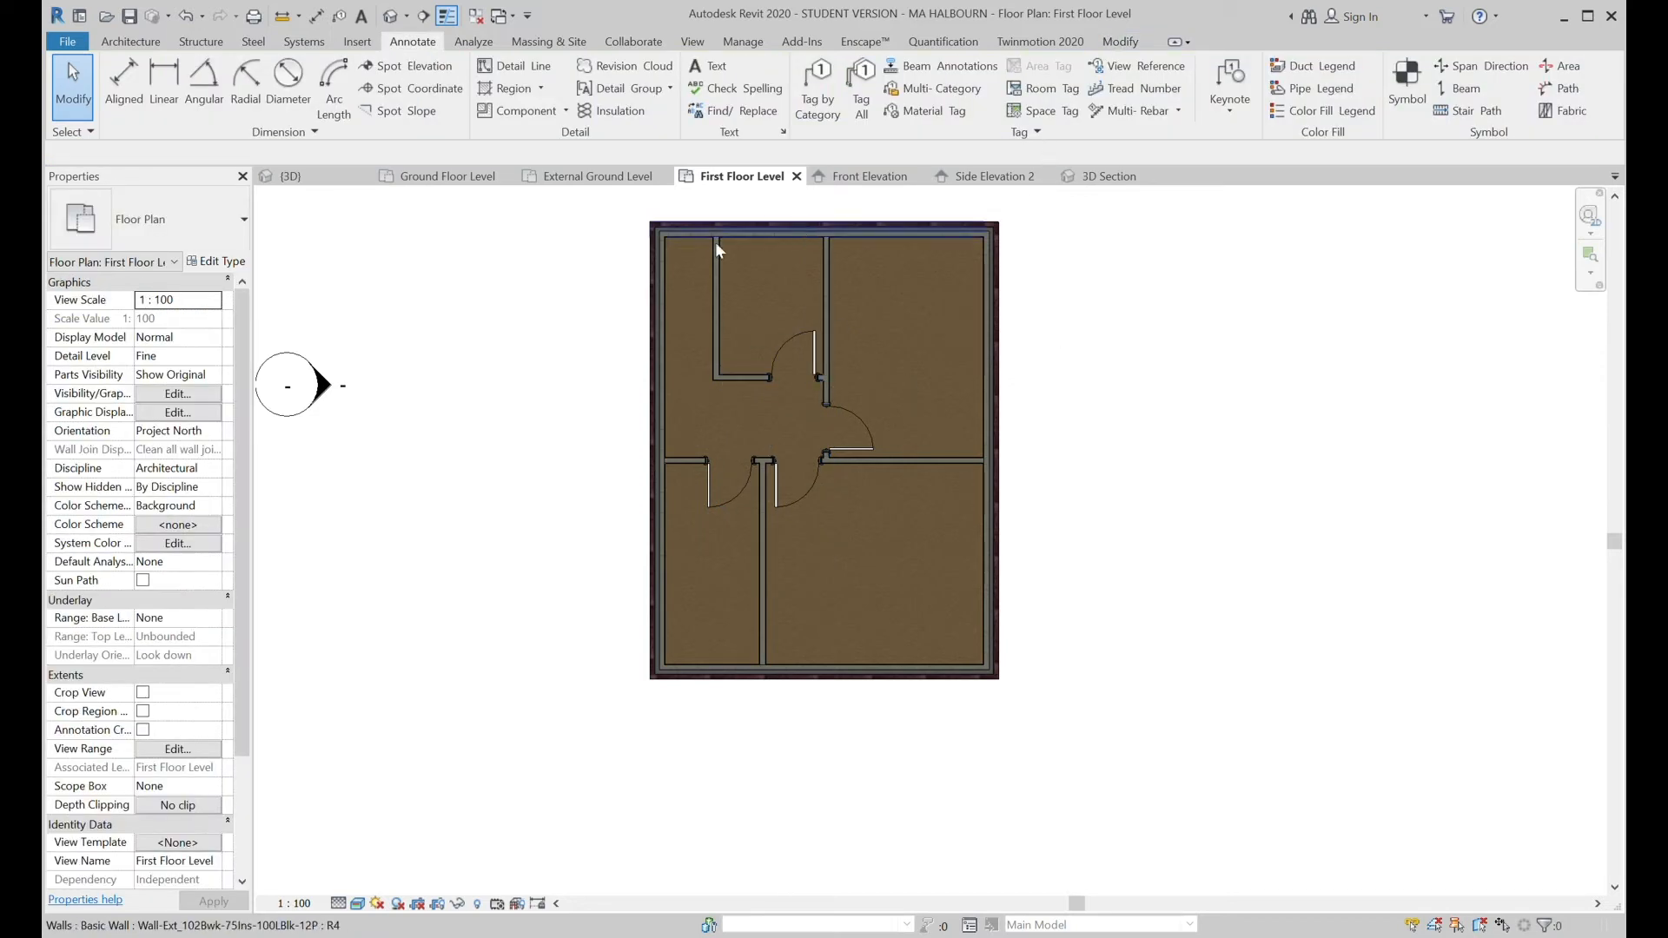
On the Ground Floor Level plan, start a sketched stair run and draw its outer boundary along the left external wall and rear wall to the hall partition.
{"action": "left_click", "coordinate": [433, 176]}
{"action": "scroll", "coordinate": [794, 361], "scroll_direction": "down", "scroll_amount": 3}
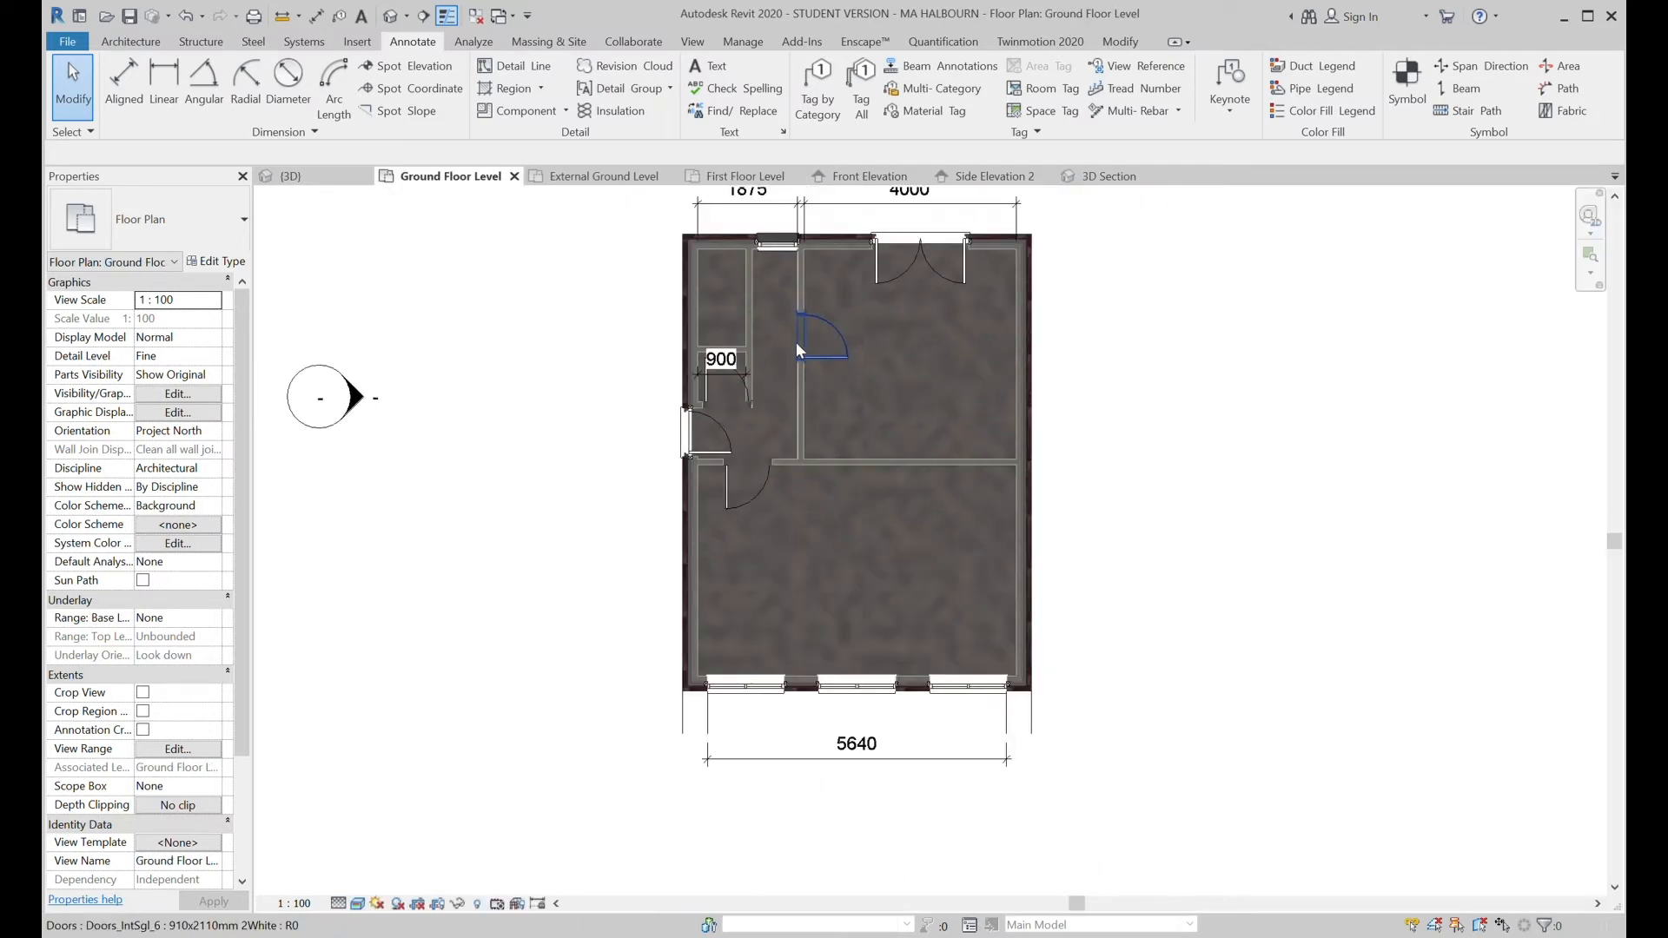
{"action": "middle_click_drag", "start_coordinate": [855, 332], "coordinate": [845, 444]}
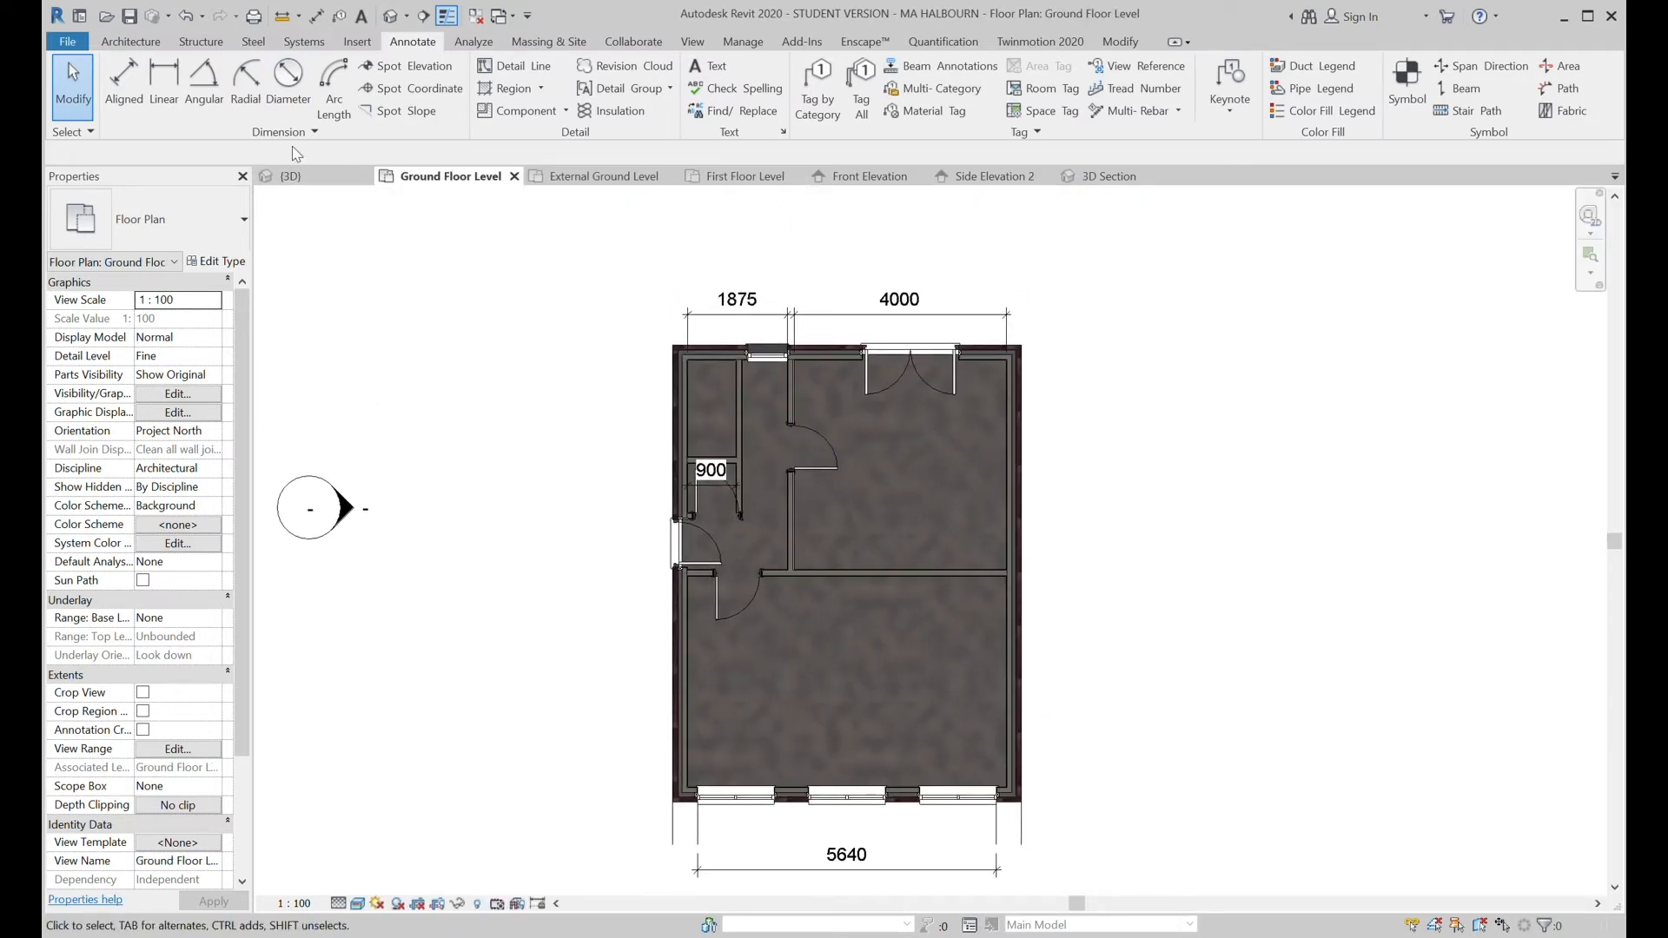
{"action": "left_click", "coordinate": [119, 76]}
{"action": "left_click", "coordinate": [123, 44]}
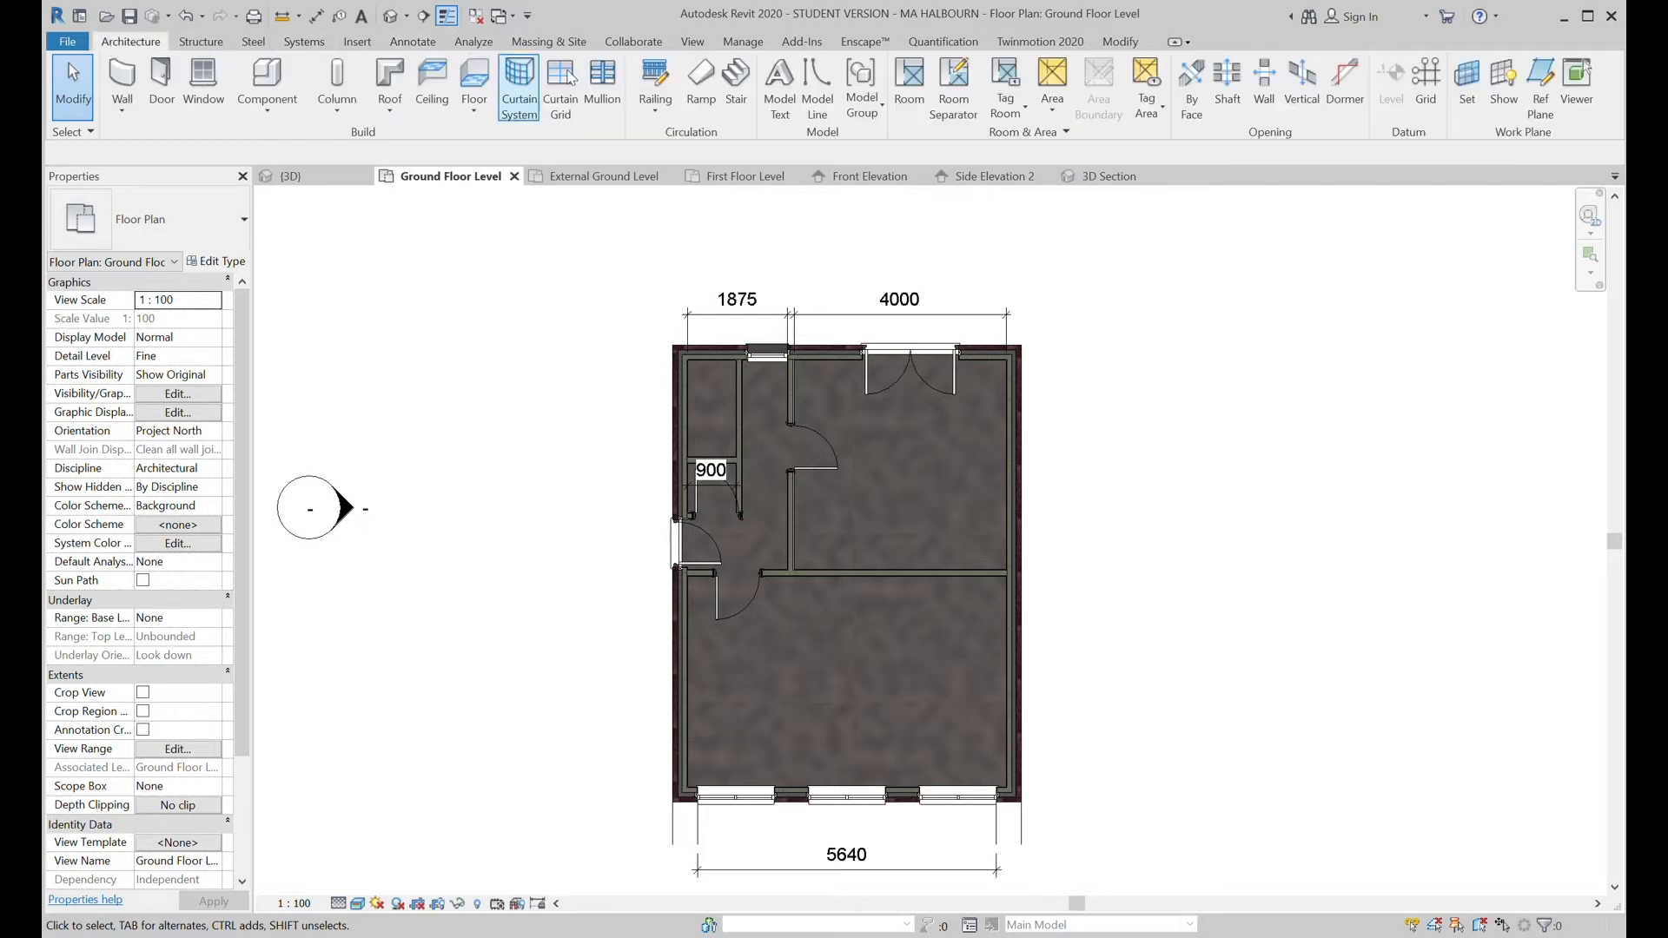
{"action": "left_click", "coordinate": [739, 78]}
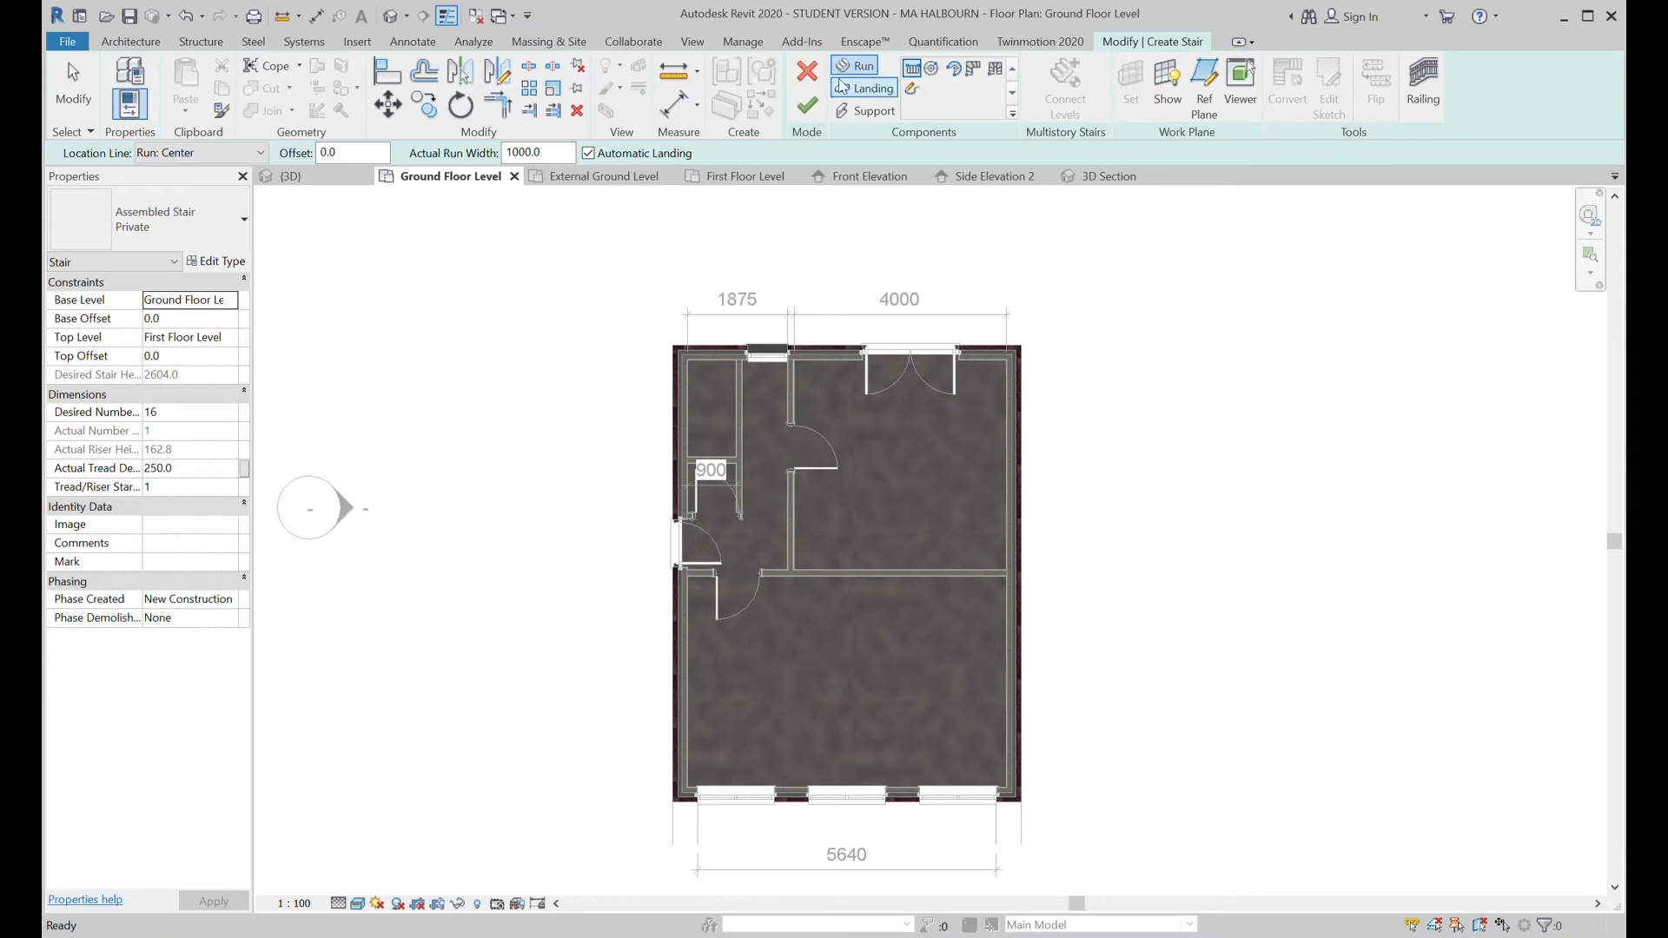
{"action": "left_click", "coordinate": [911, 89]}
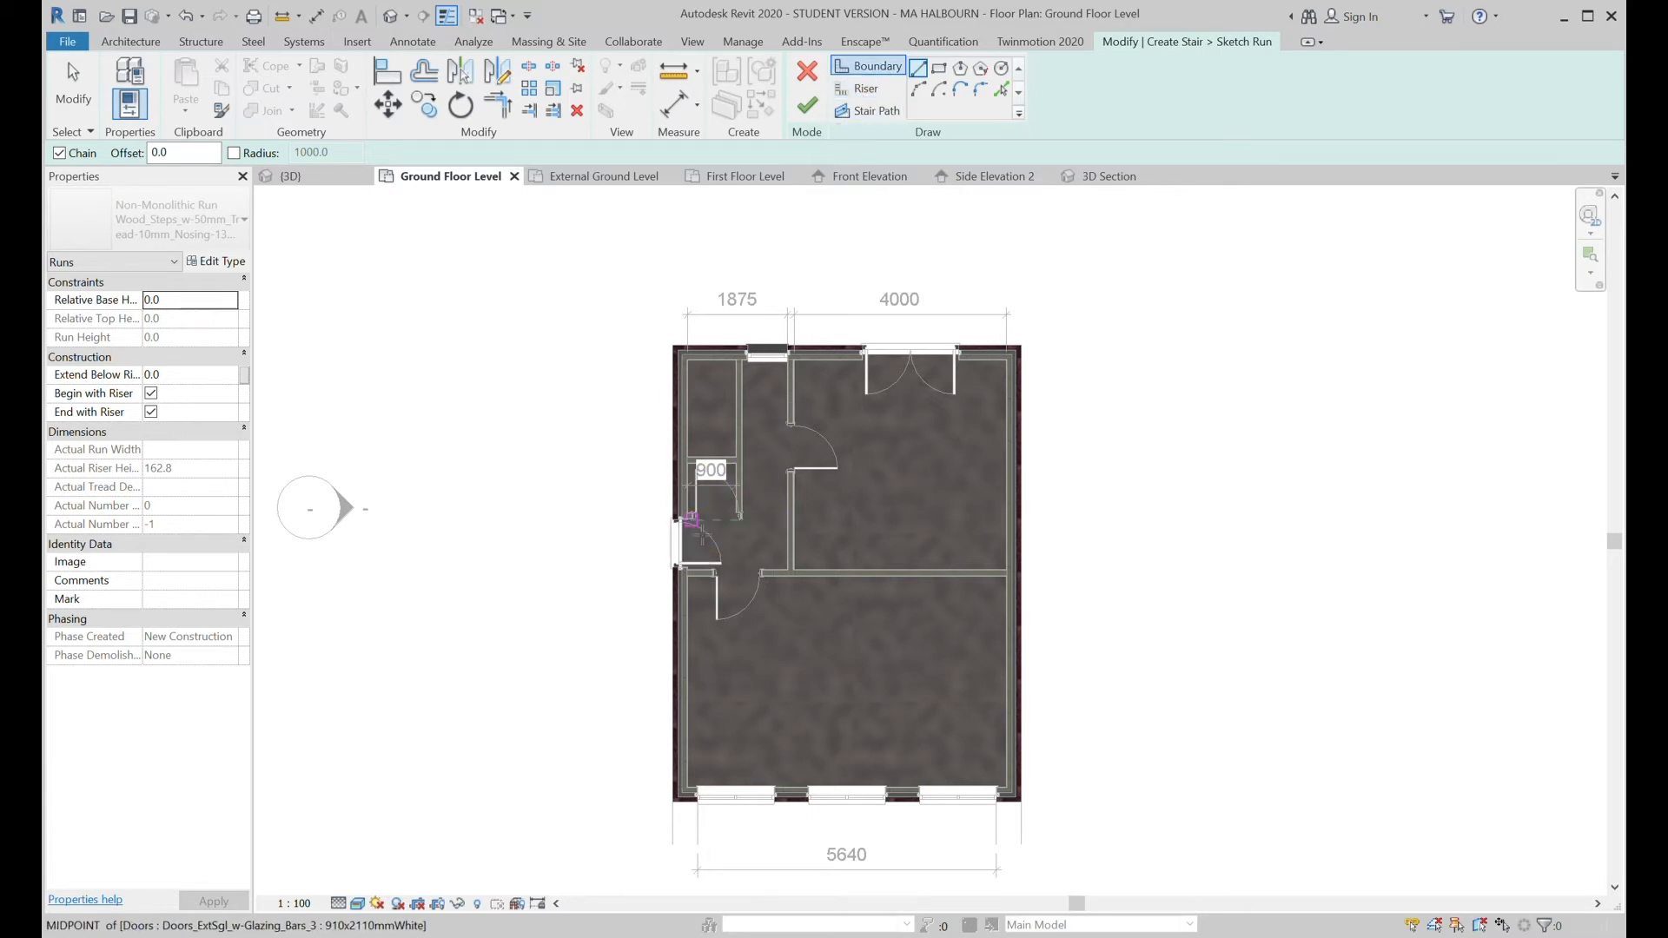
{"action": "scroll", "coordinate": [695, 512], "scroll_direction": "up", "scroll_amount": 3}
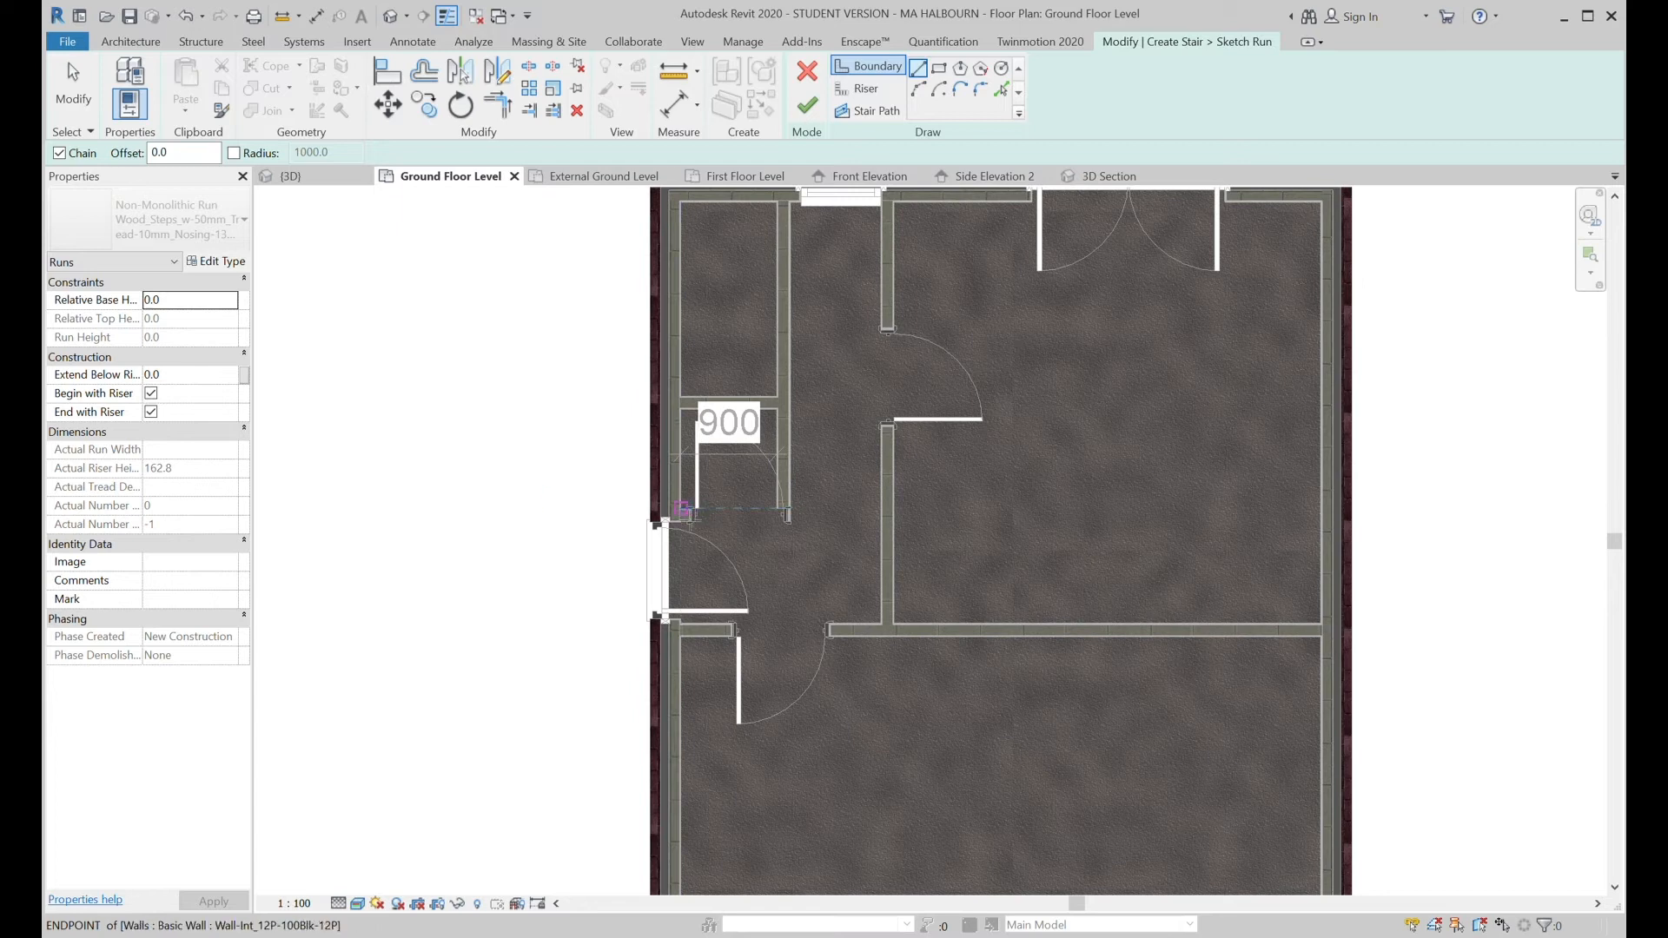
{"action": "left_click", "coordinate": [682, 509]}
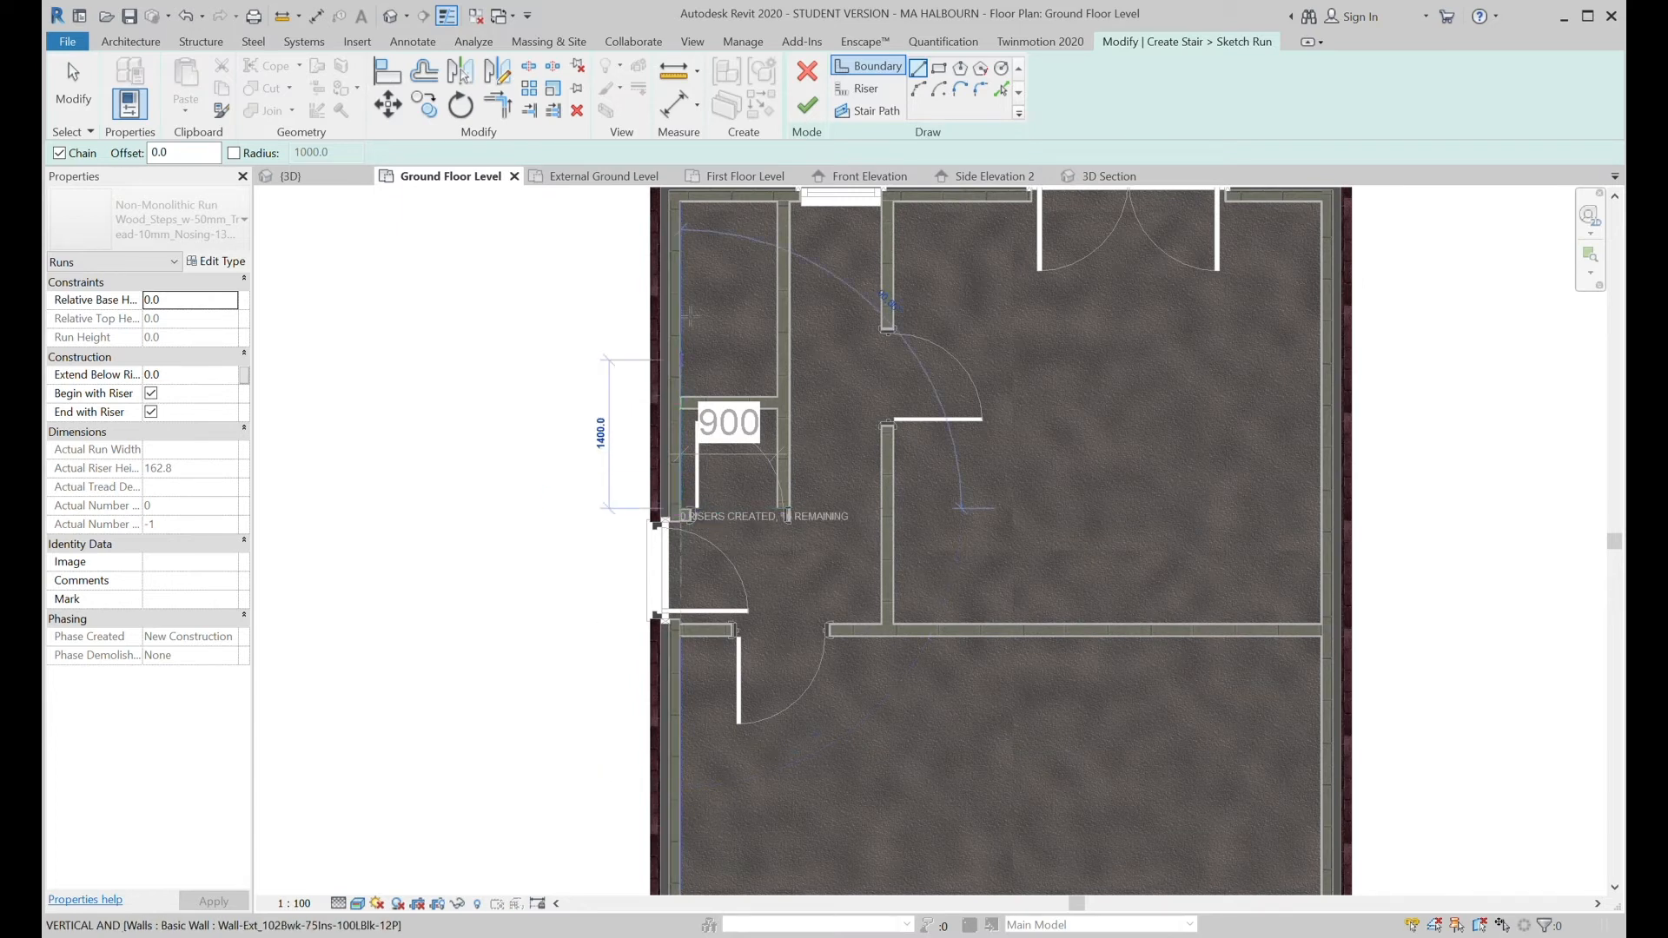
{"action": "left_click", "coordinate": [682, 201]}
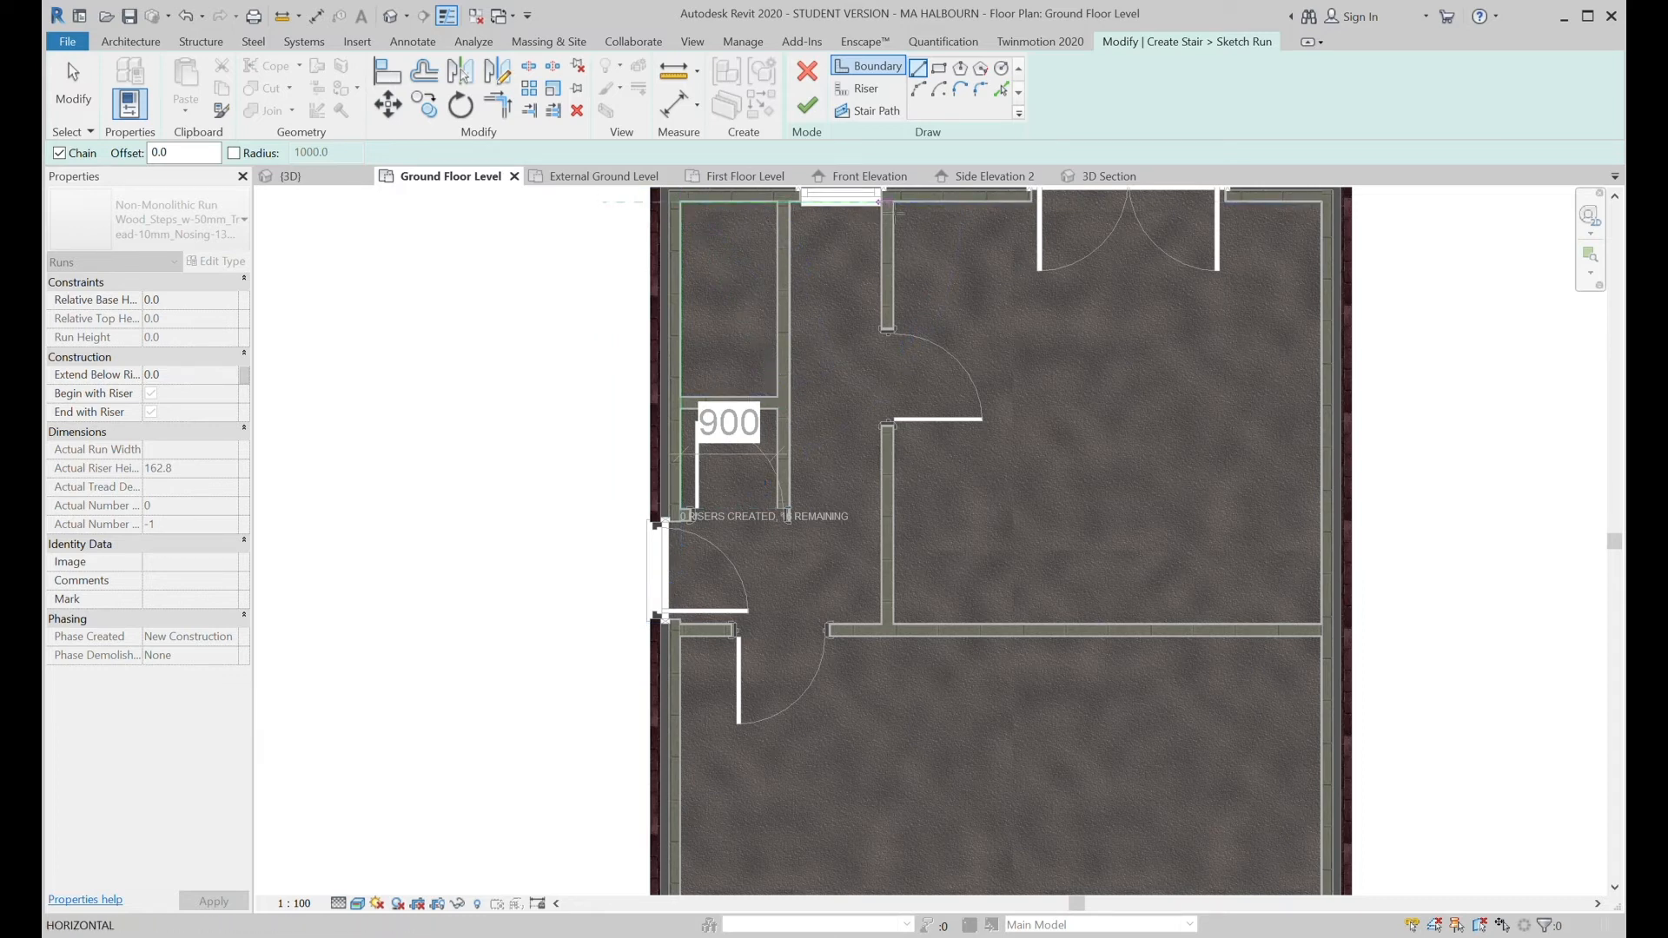
{"action": "left_click", "coordinate": [886, 202]}
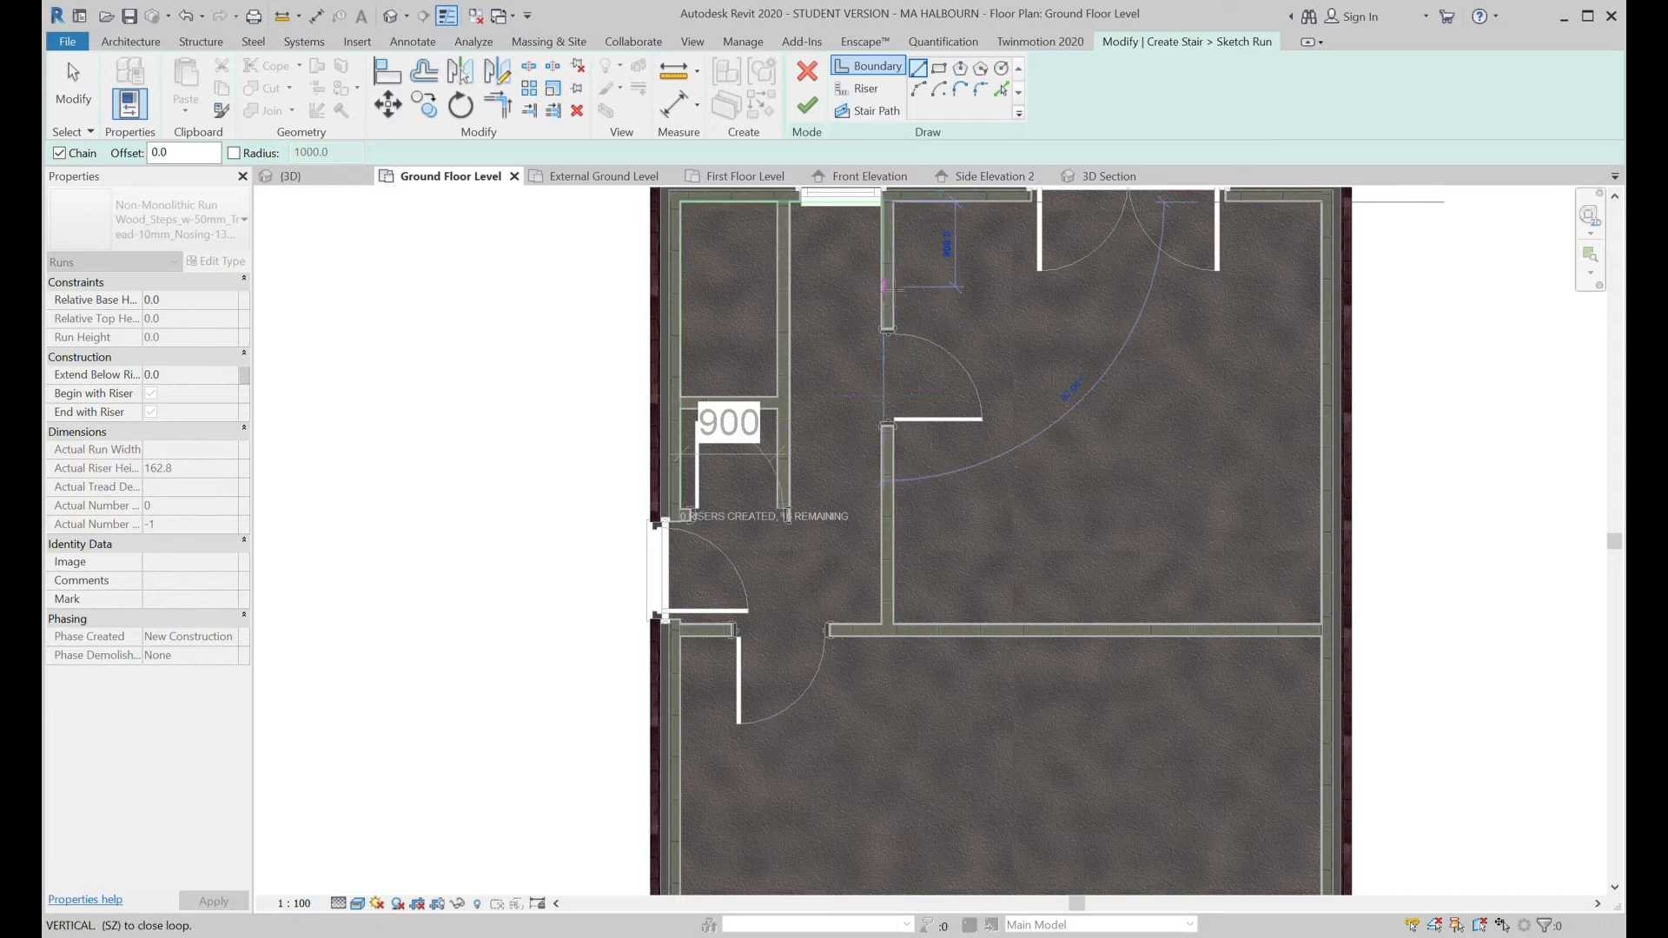
{"action": "key", "text": "Escape"}
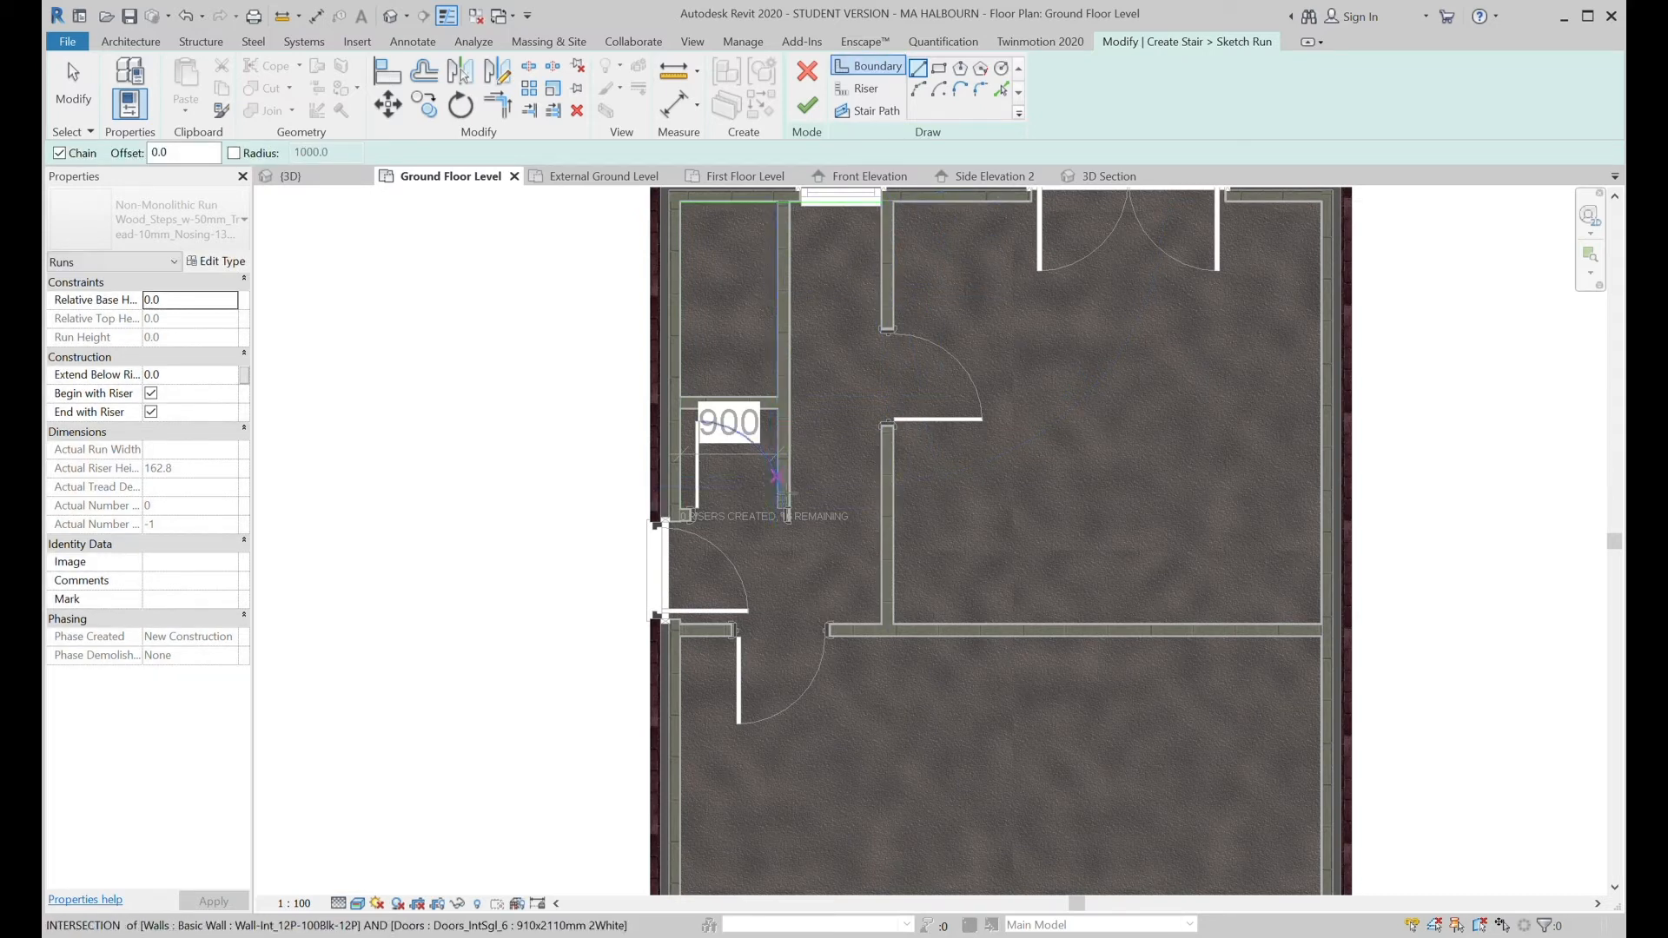
Draw the inner stair boundary along the cupboard partition and a short boundary down the hall partition, with their upper and lower ends level.
{"action": "left_click", "coordinate": [778, 509]}
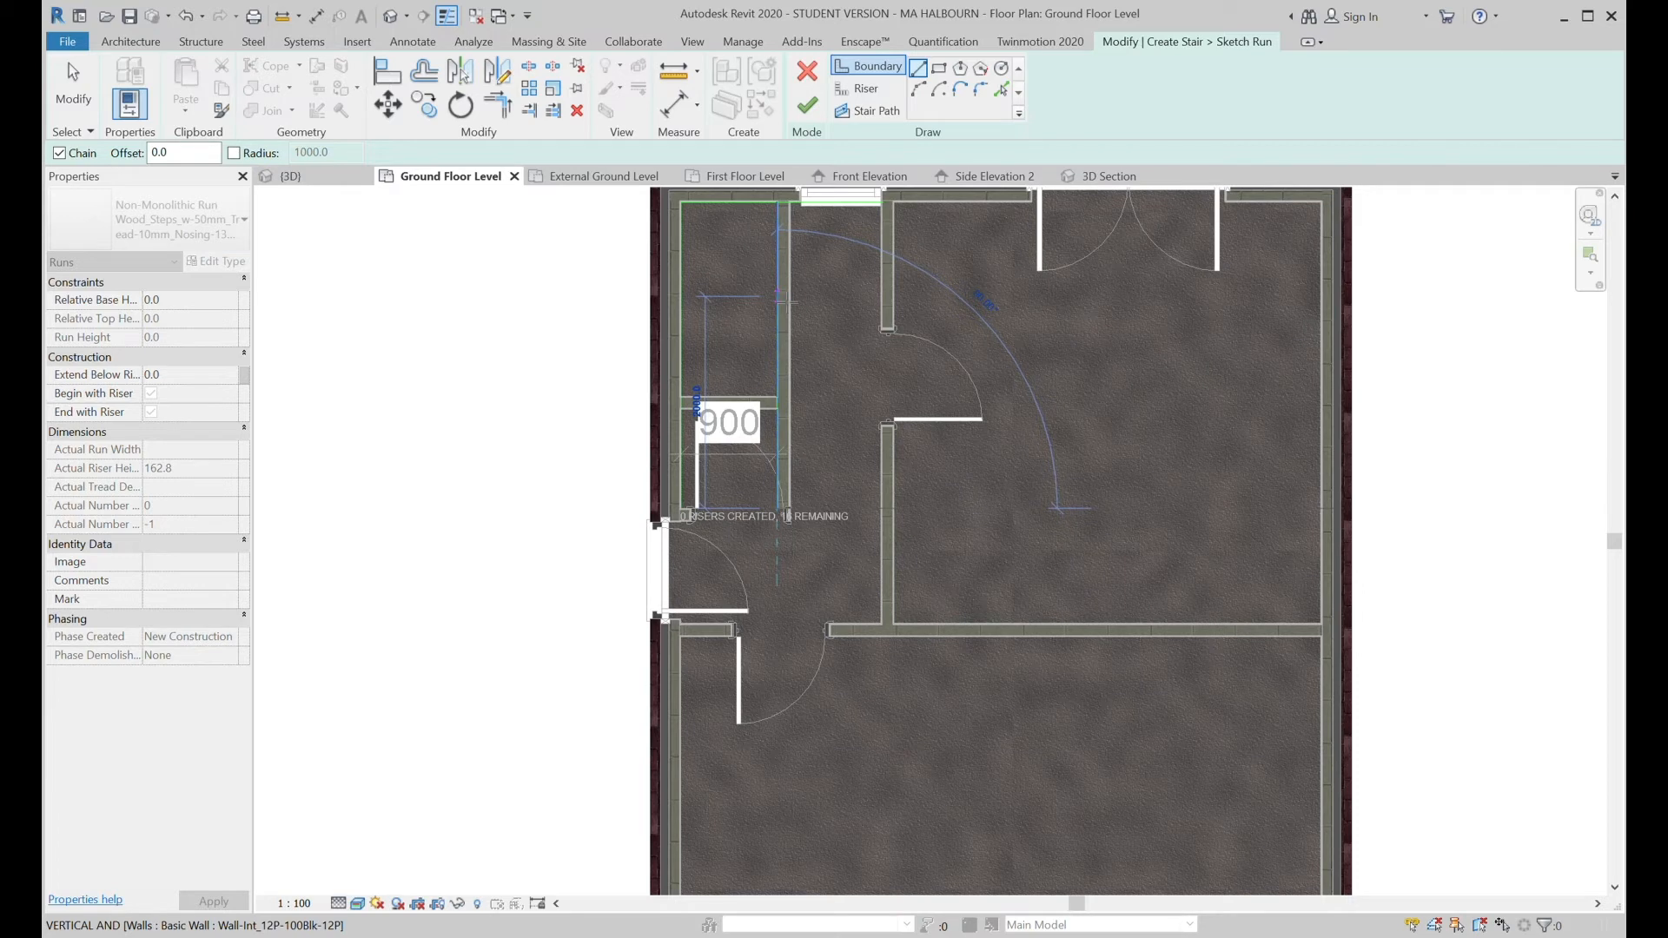
{"action": "left_click", "coordinate": [781, 297]}
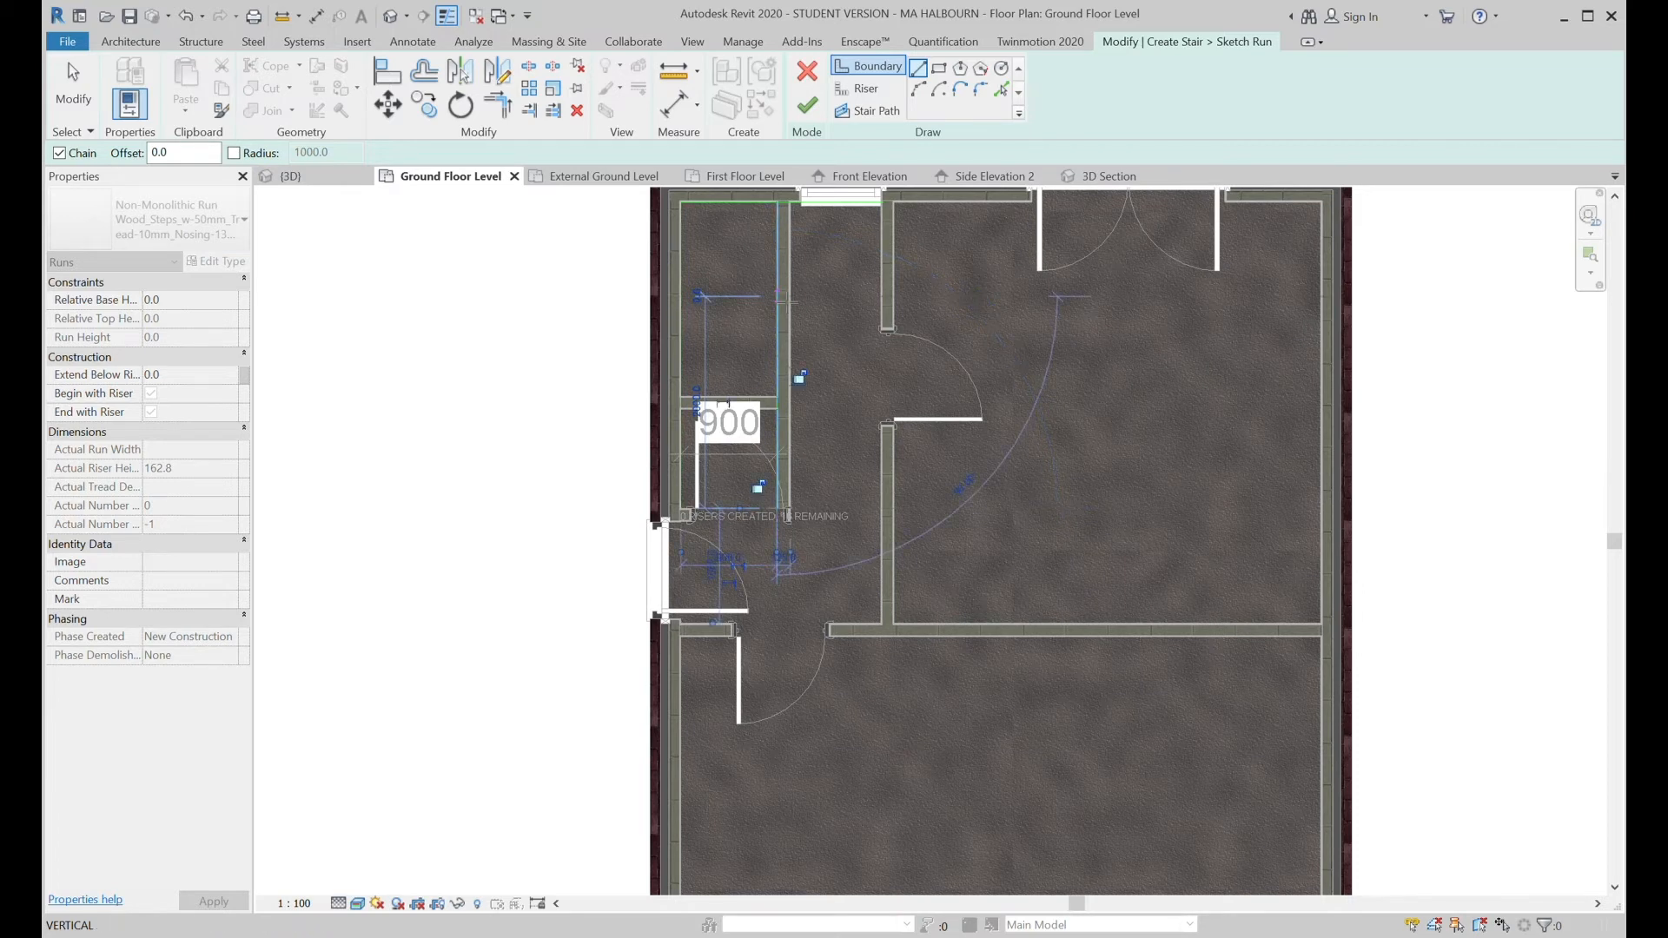
{"action": "key", "text": "Escape"}
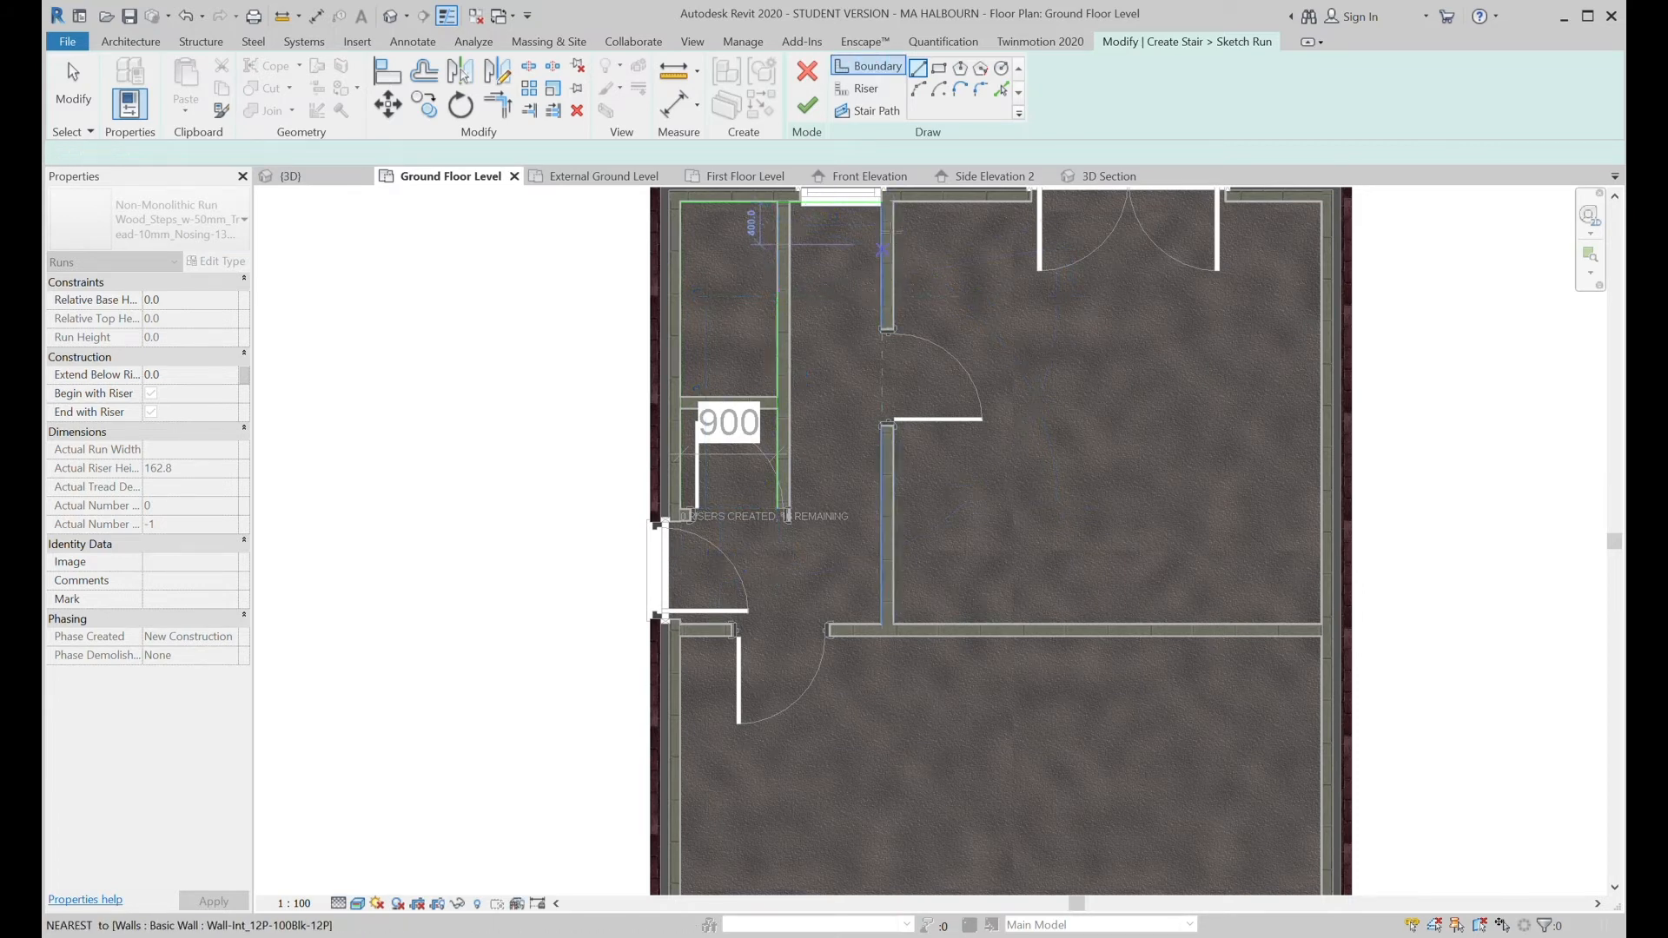
{"action": "left_click", "coordinate": [884, 203]}
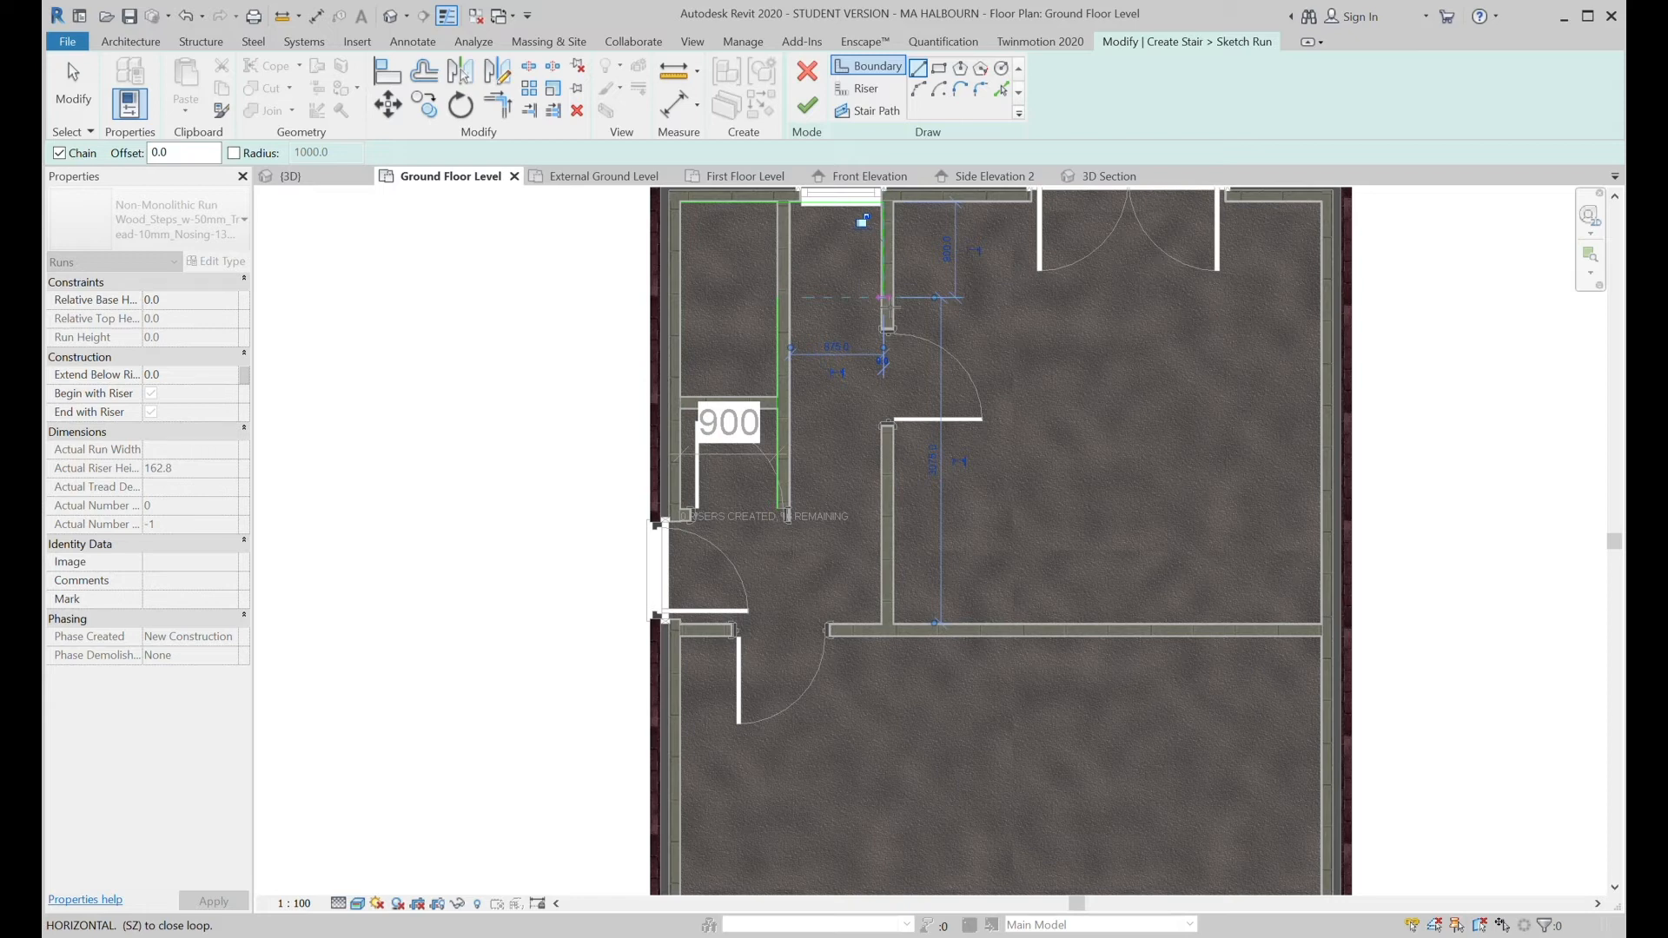
{"action": "key", "text": "Escape"}
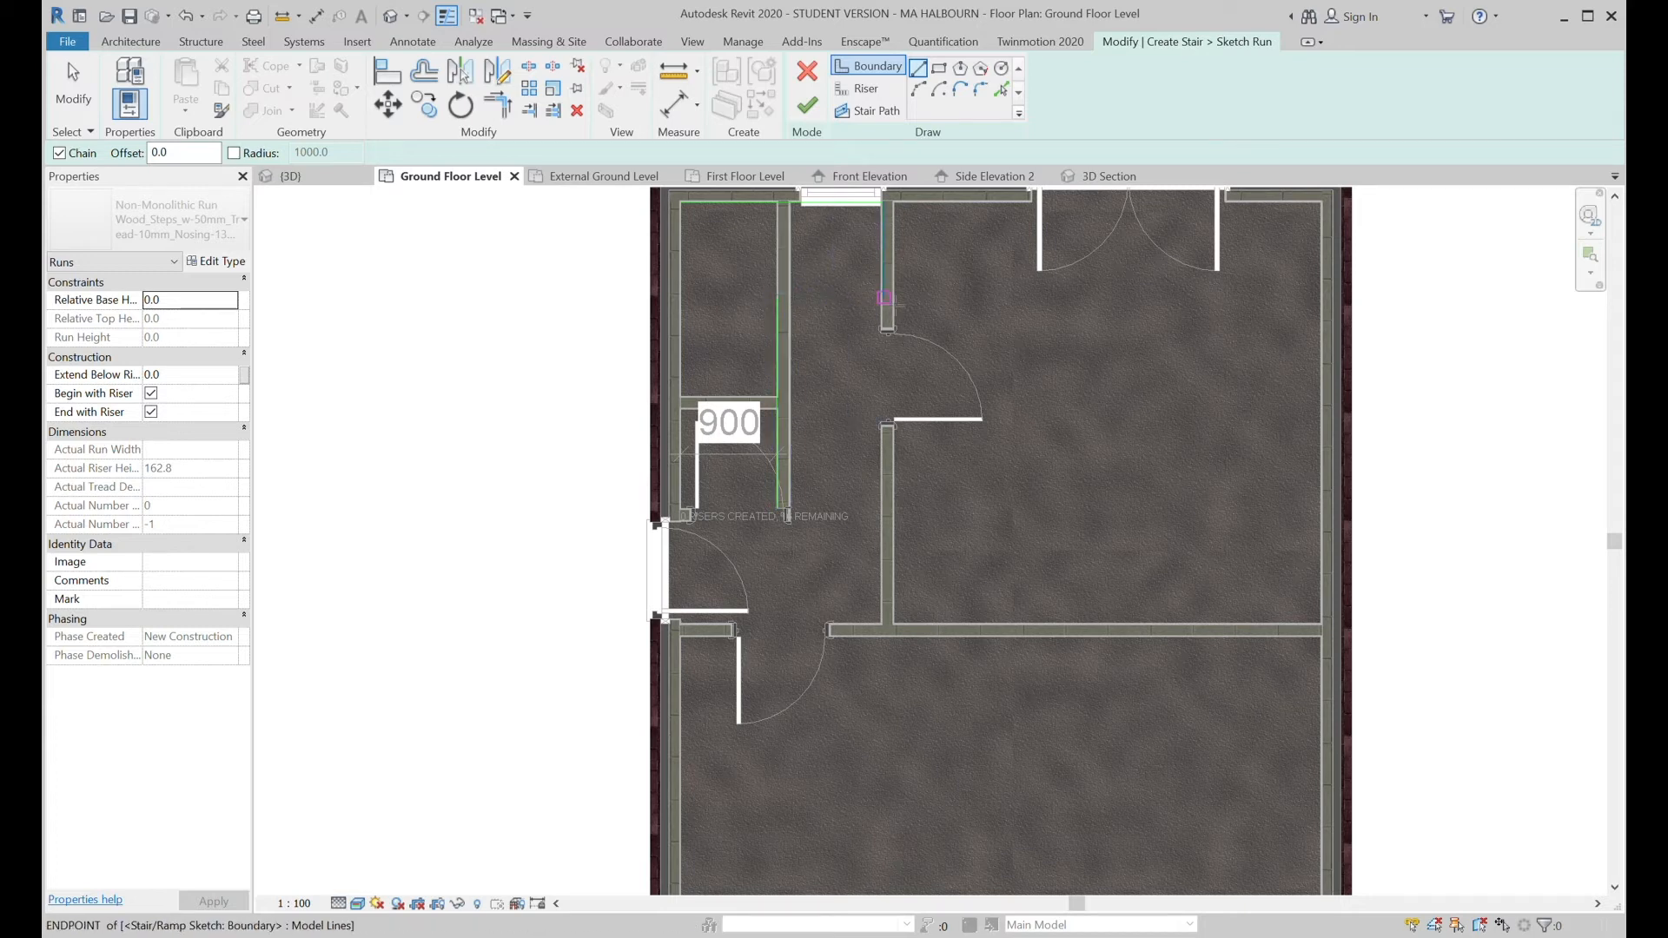
Draw a horizontal riser from the hall partition boundary's lower end to the inner boundary's upper end.
{"action": "left_click", "coordinate": [869, 90]}
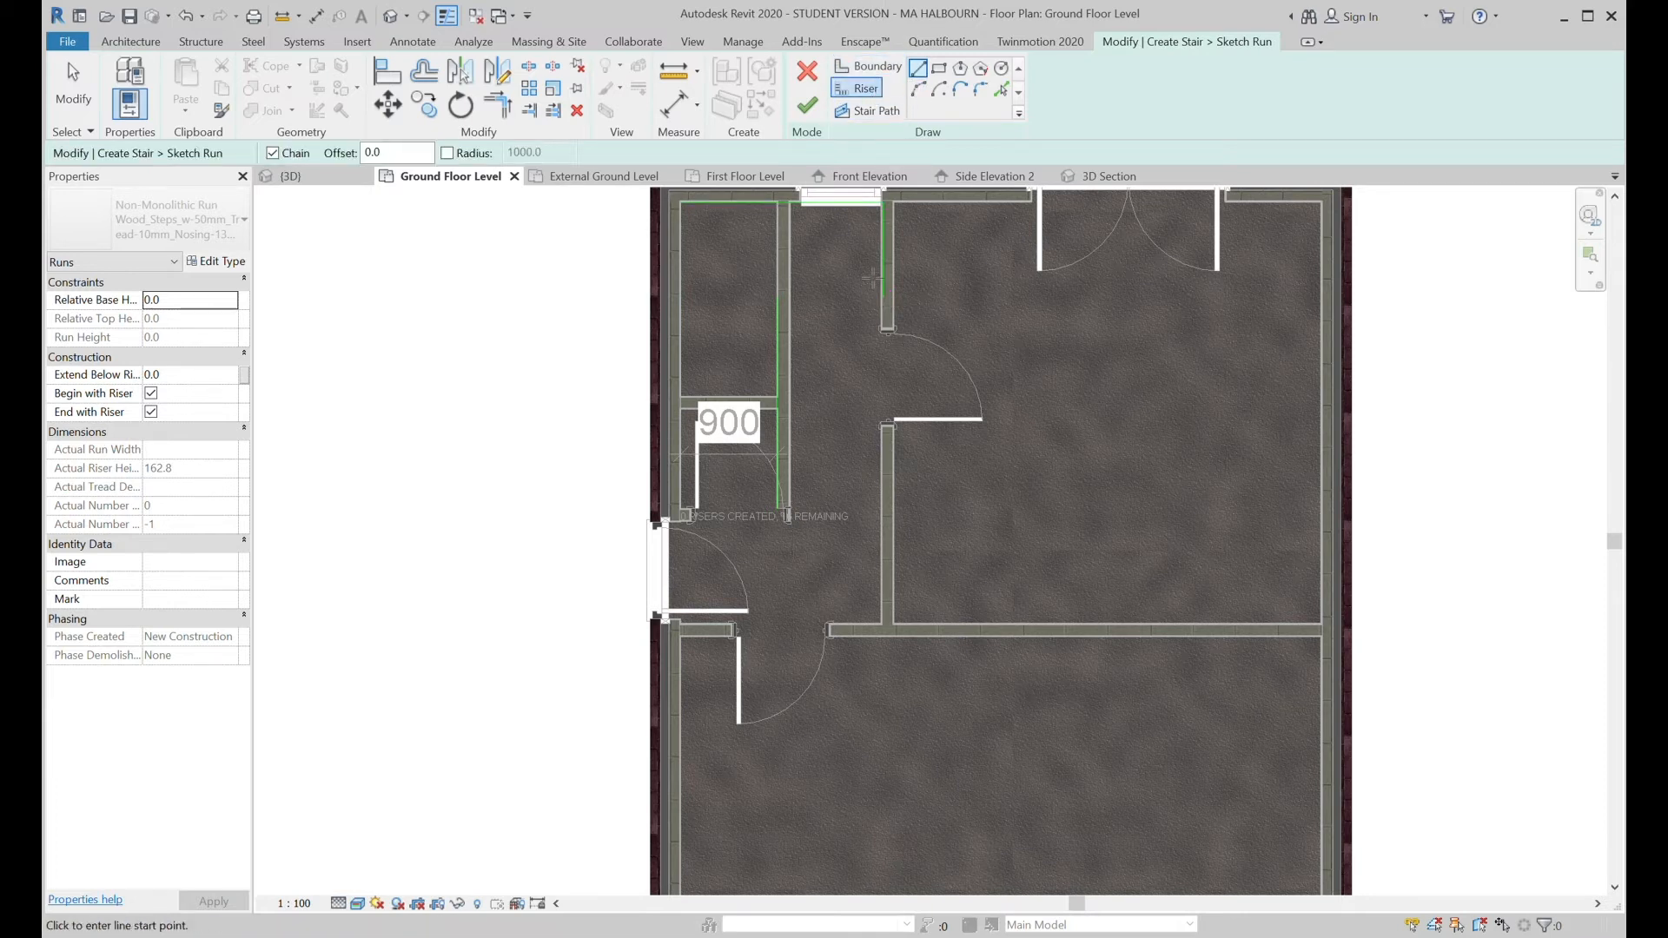
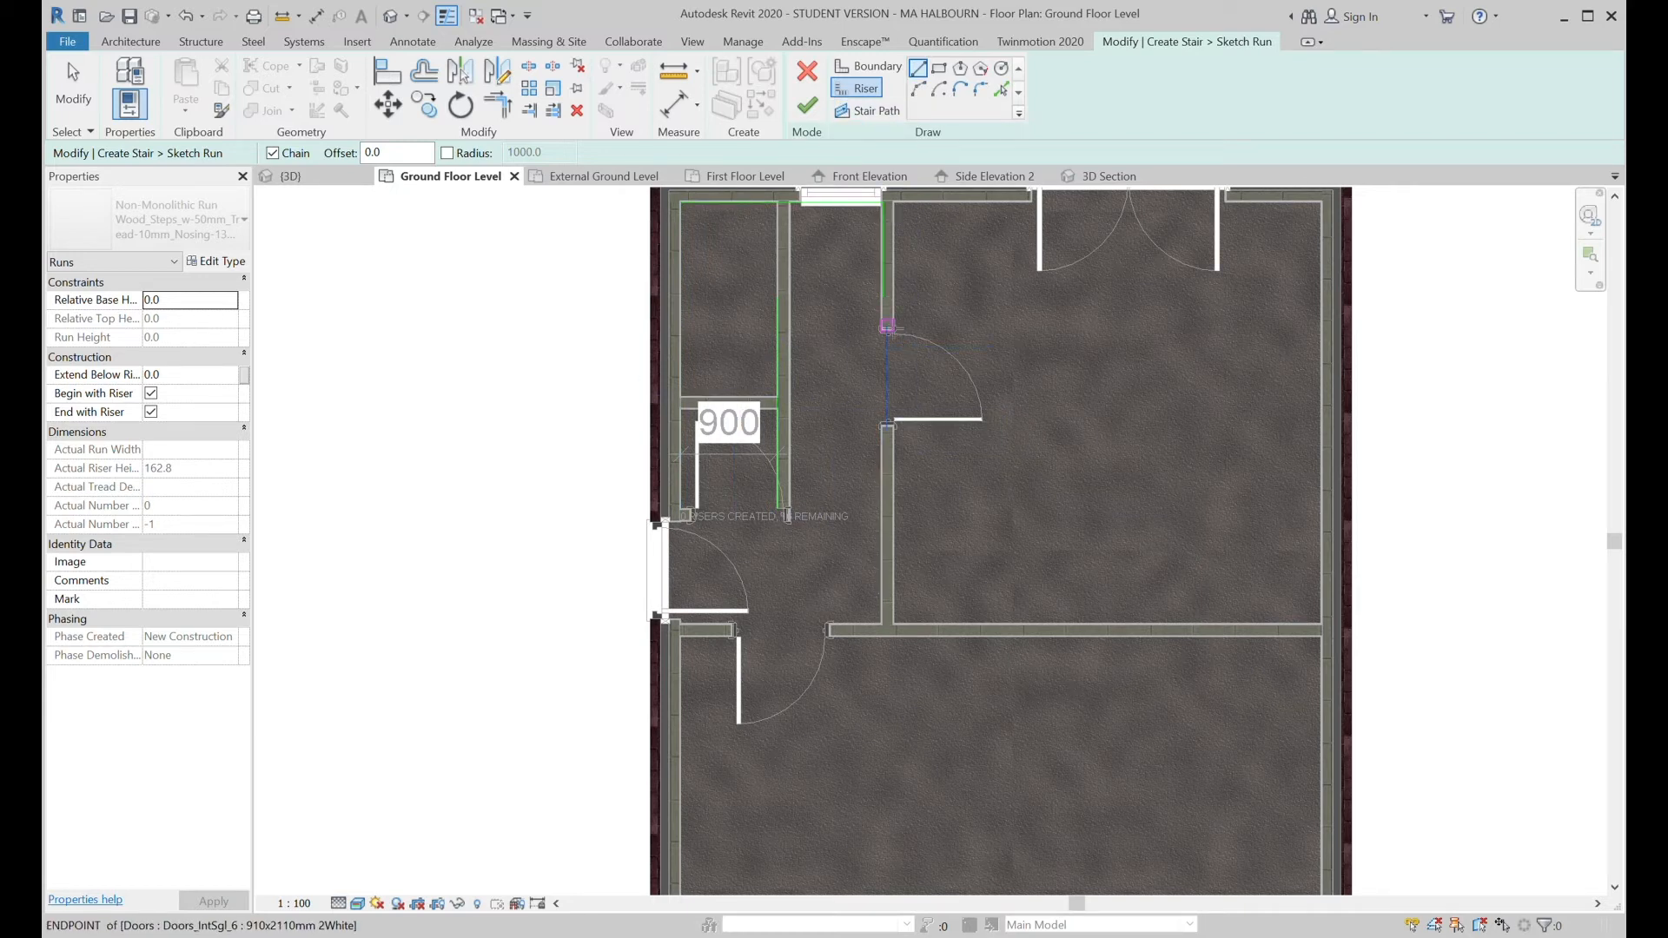
{"action": "left_click", "coordinate": [884, 297]}
{"action": "left_click", "coordinate": [779, 297]}
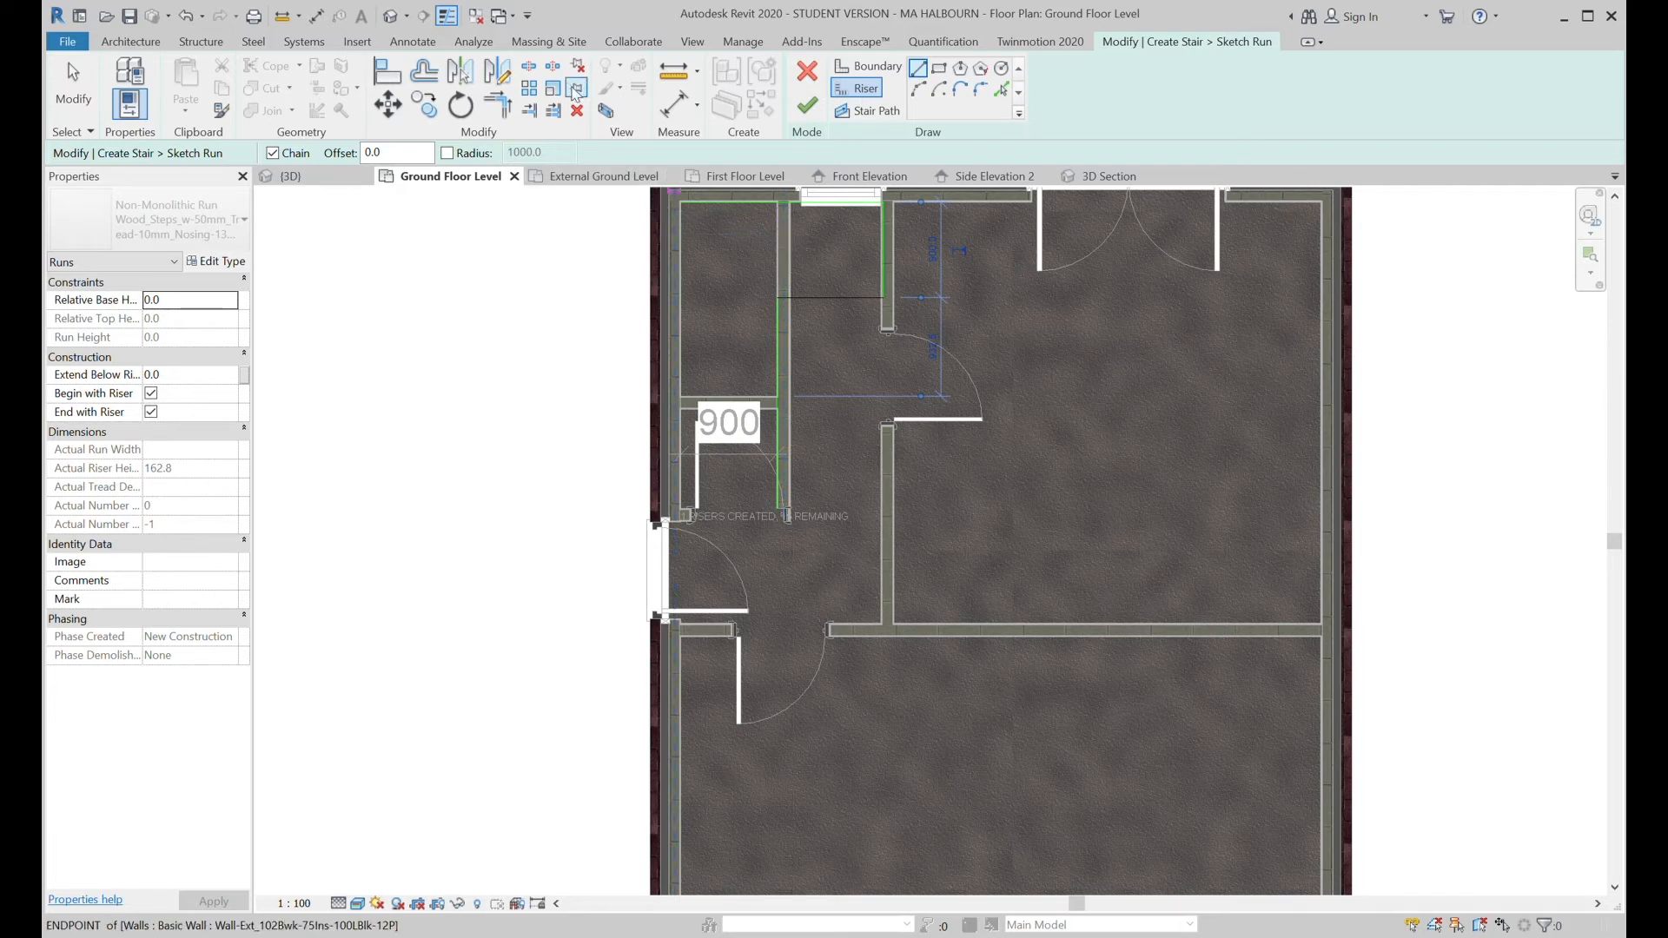
Try vertical riser lines between the first riser's level and the rear wall, and undo the misplaced one.
{"action": "left_click", "coordinate": [789, 299]}
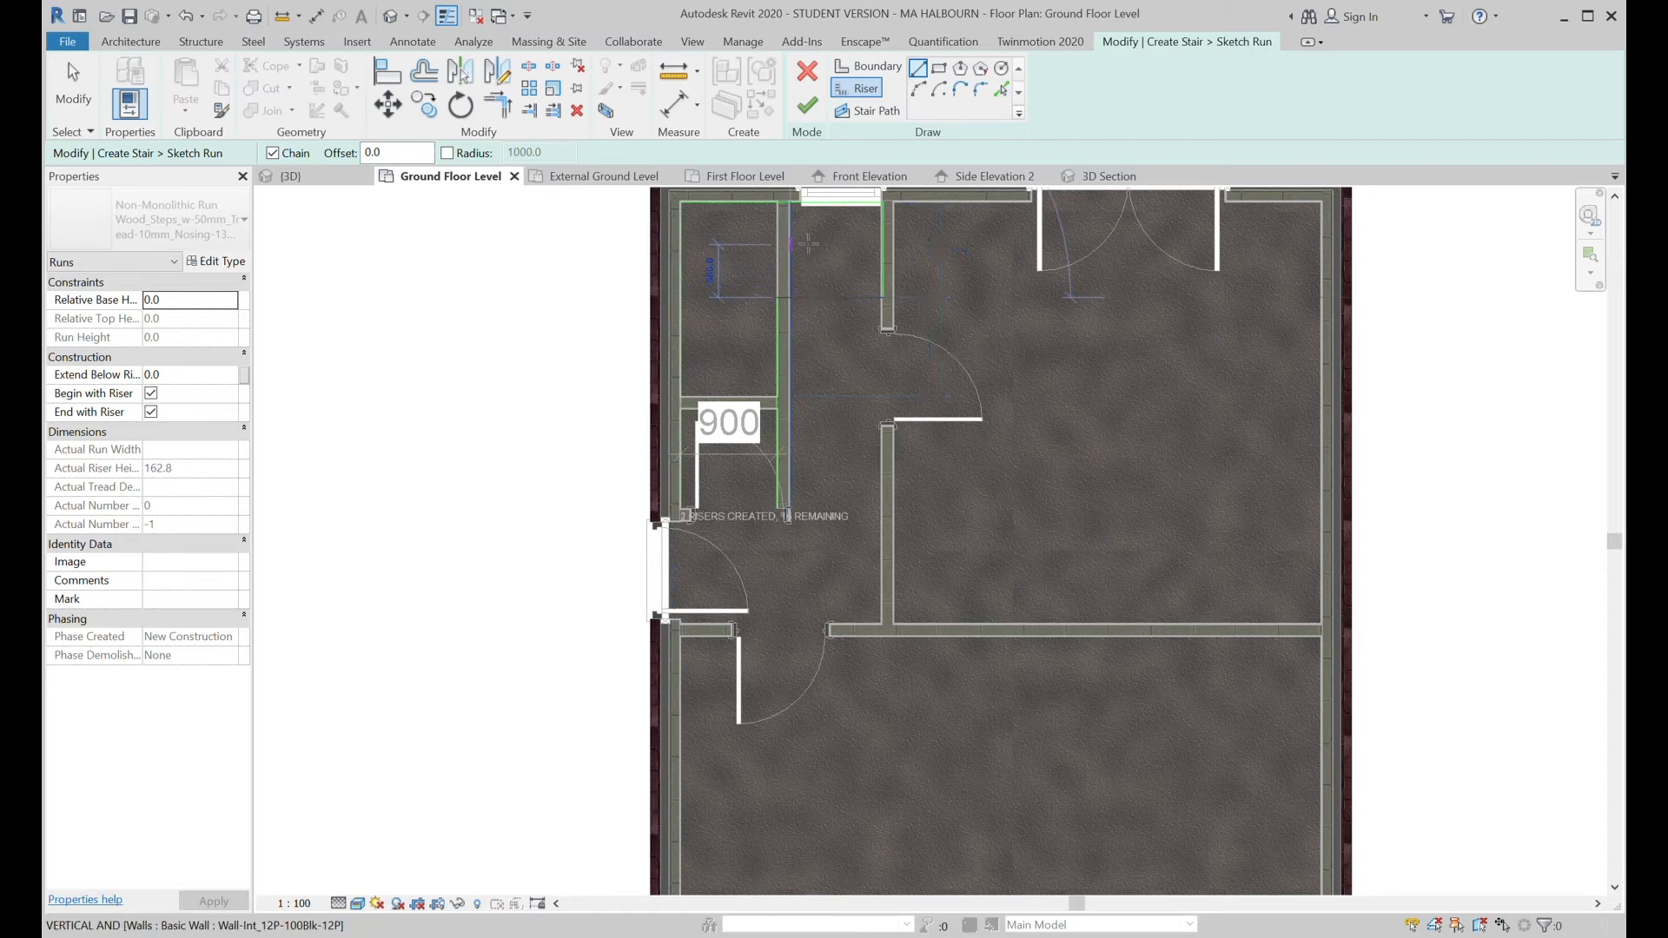
{"action": "left_click", "coordinate": [806, 213]}
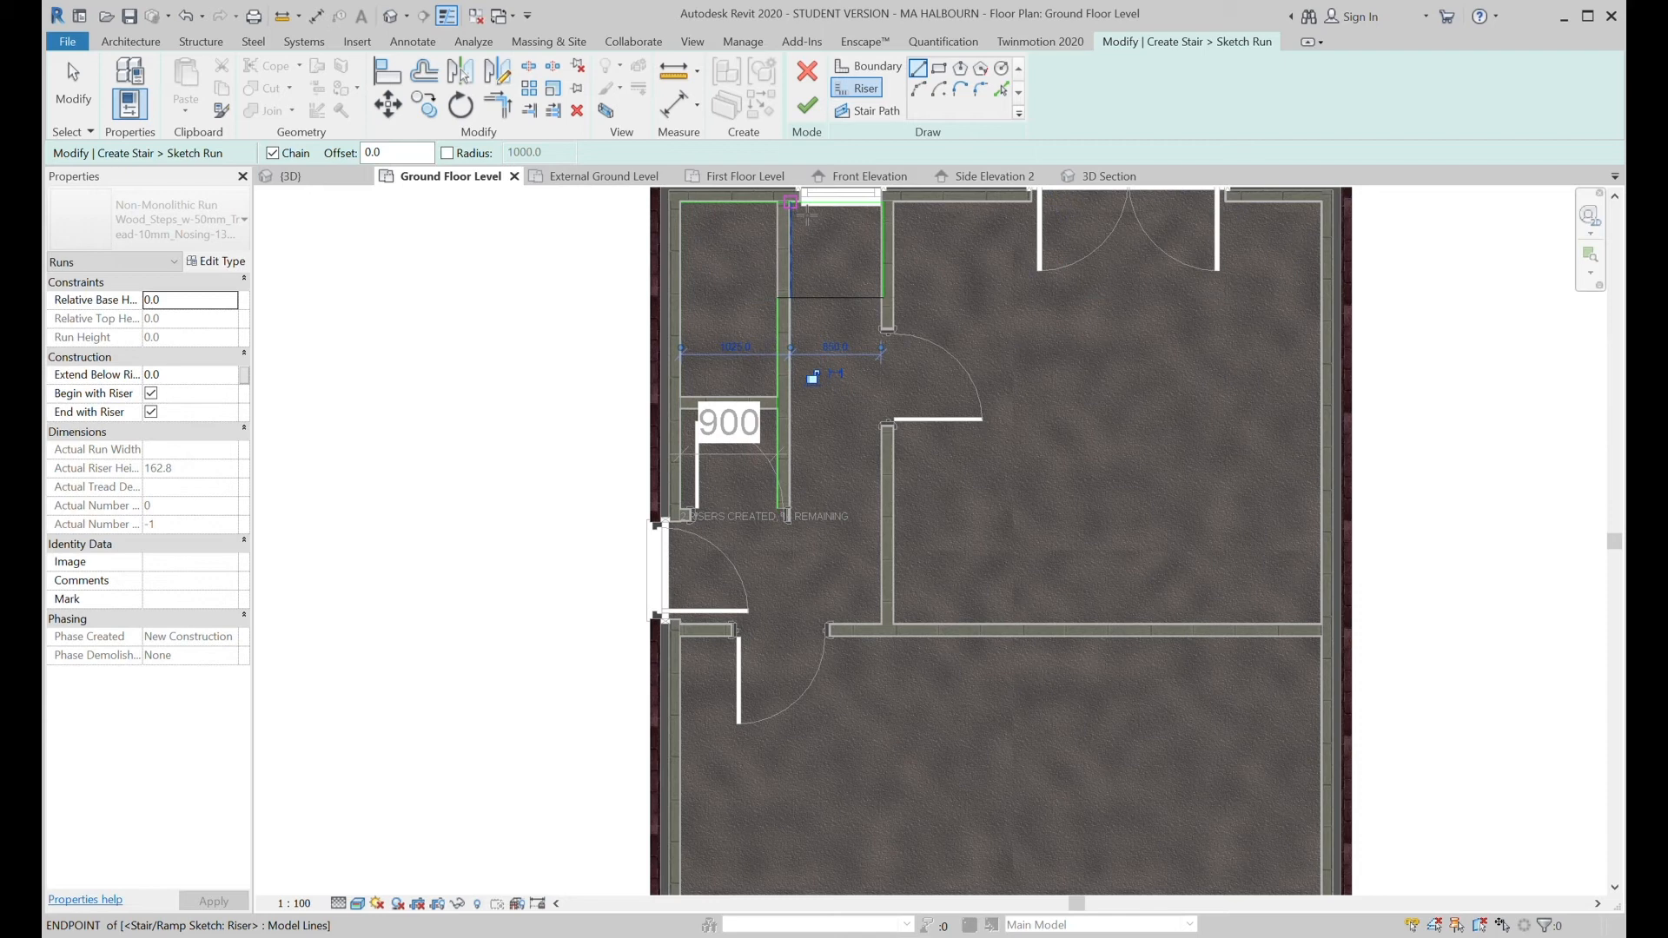
{"action": "left_click", "coordinate": [762, 298]}
{"action": "left_click", "coordinate": [756, 203]}
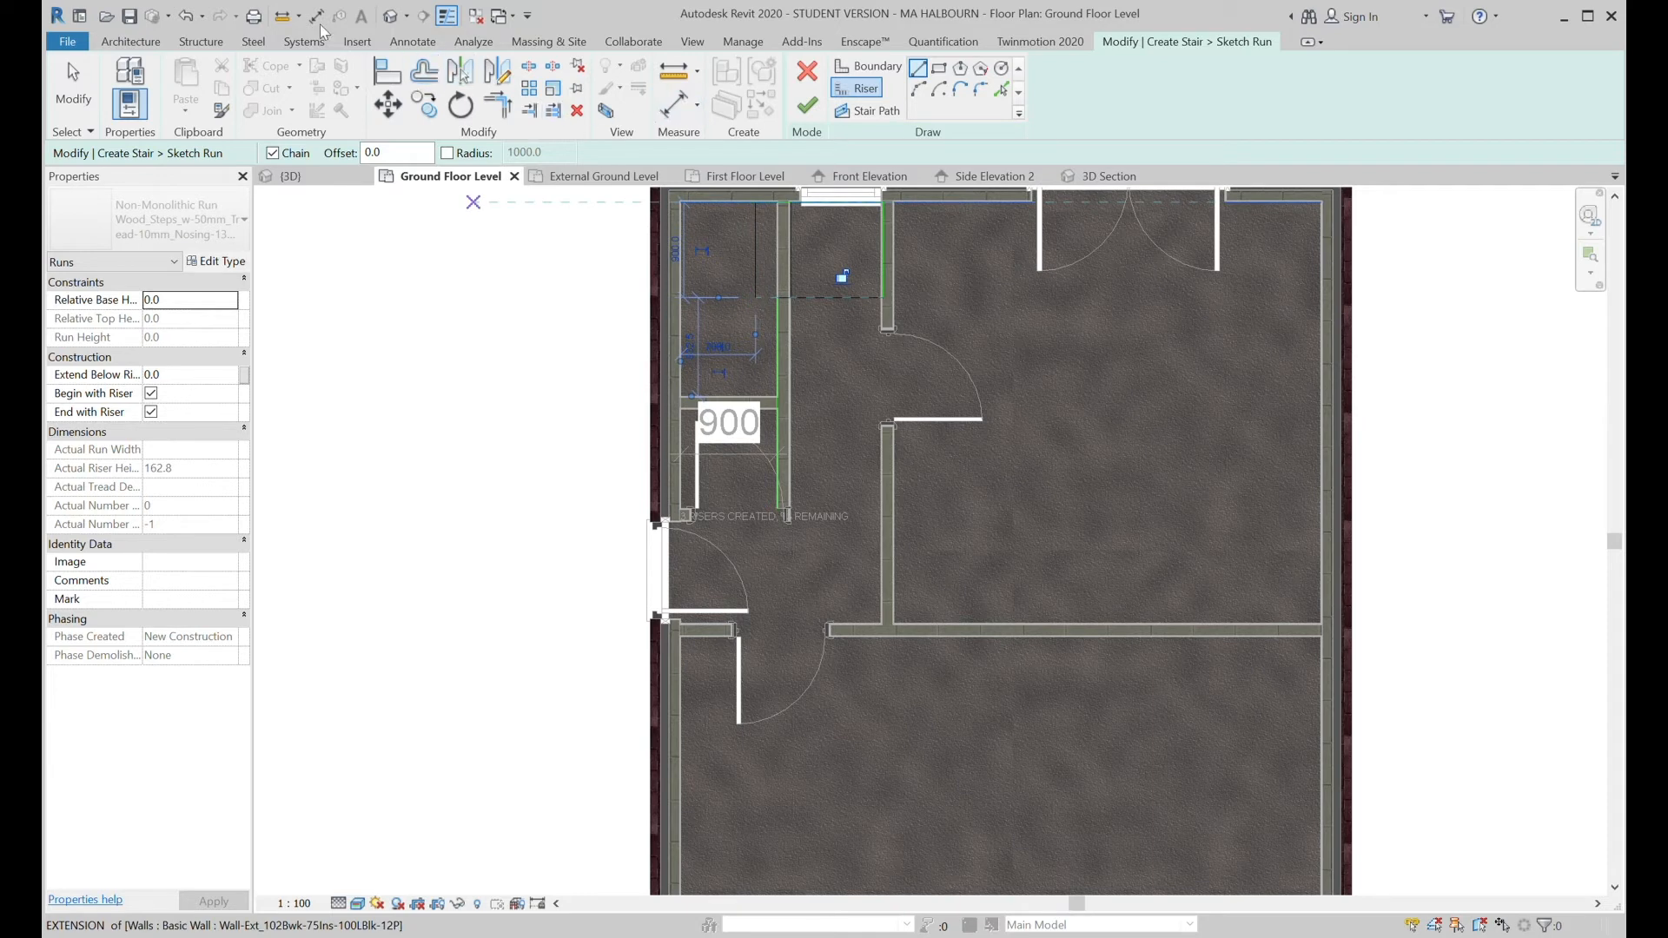
{"action": "left_click", "coordinate": [184, 15]}
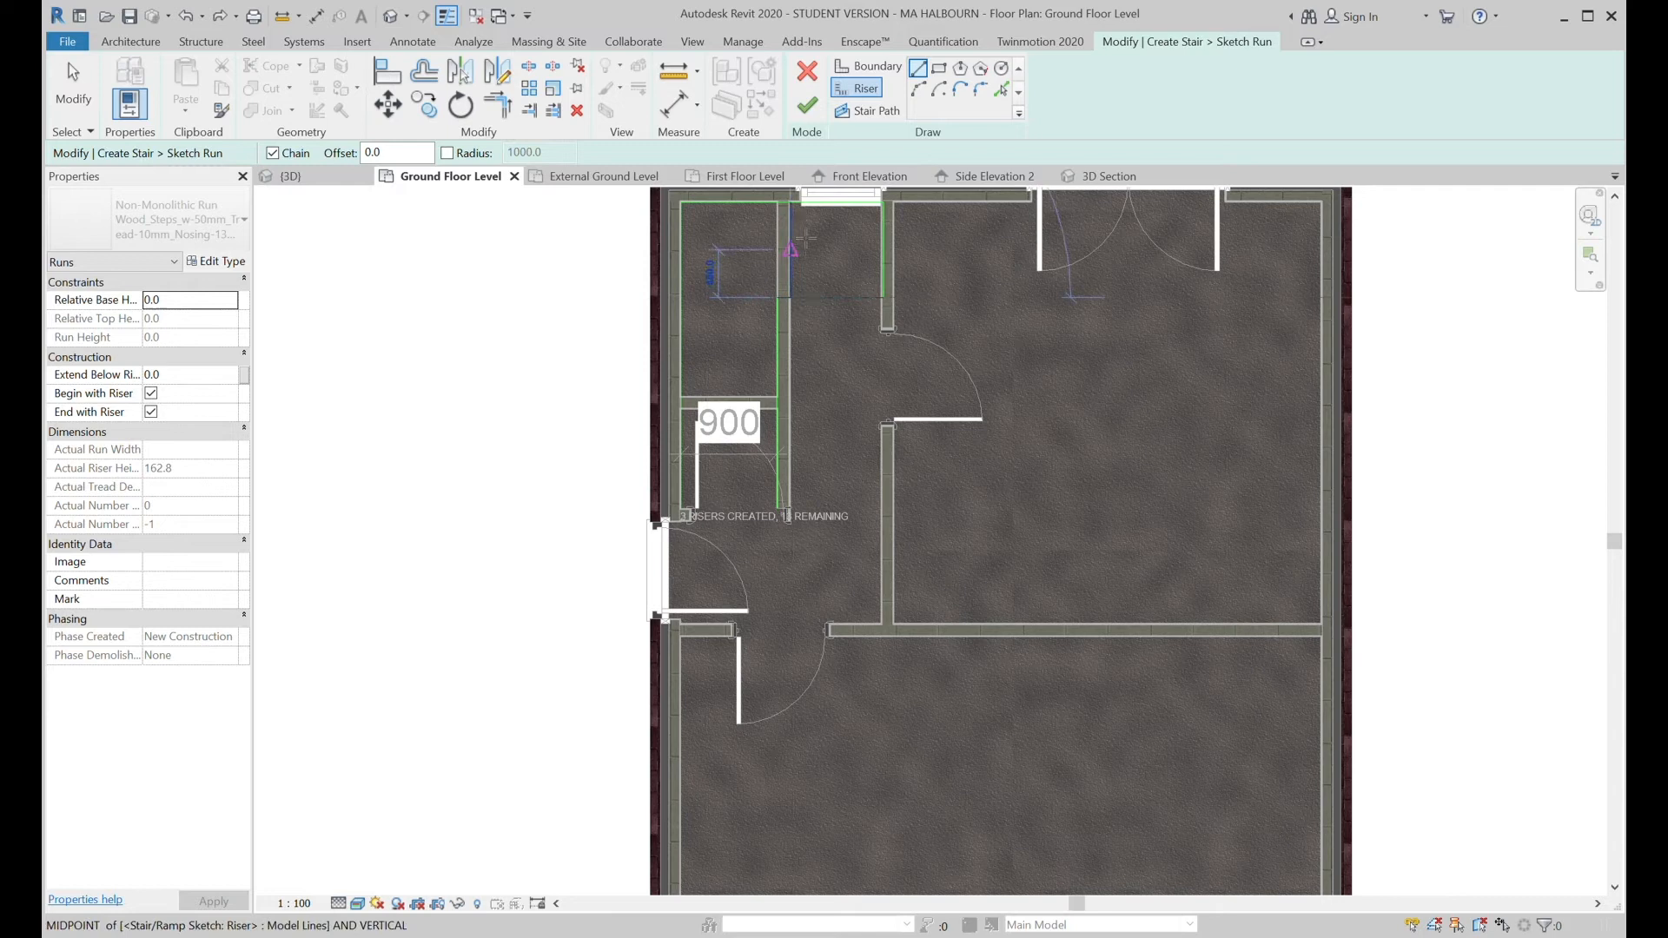
{"action": "left_click", "coordinate": [808, 309]}
{"action": "key", "text": "Escape"}
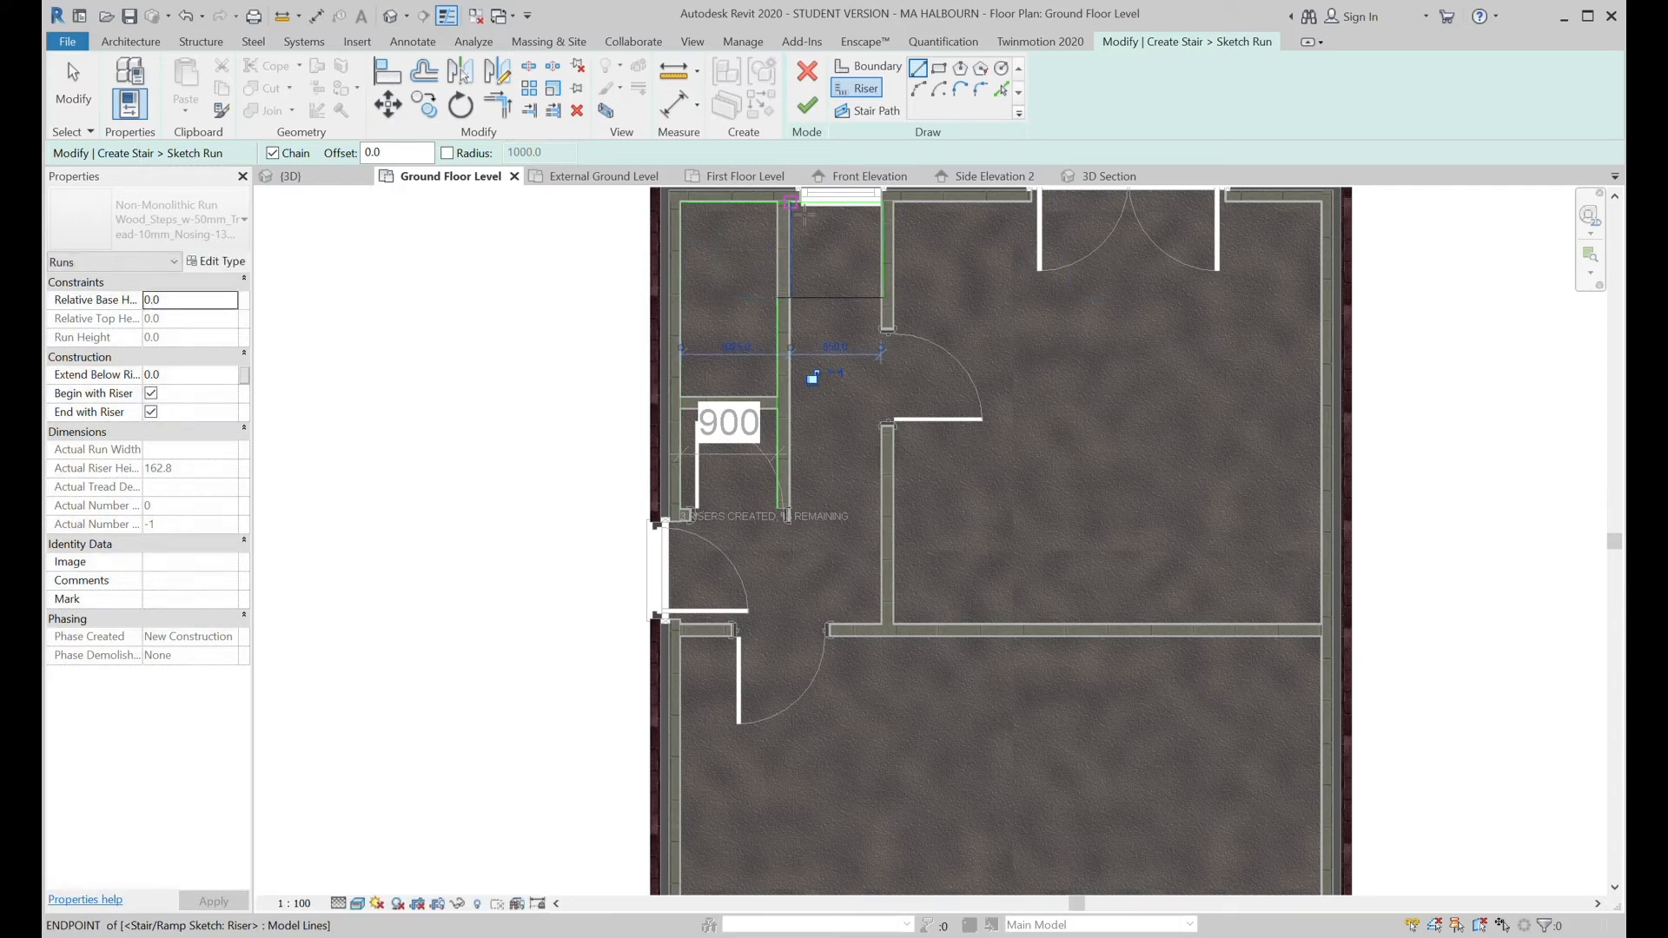
Draw two horizontal risers between the inner boundary and left external wall, the first level with the hall riser and the second 200 mm below.
{"action": "left_click", "coordinate": [806, 310]}
{"action": "left_click", "coordinate": [700, 310]}
{"action": "key", "text": "Escape"}
{"action": "left_click", "coordinate": [681, 319]}
{"action": "left_click", "coordinate": [777, 319]}
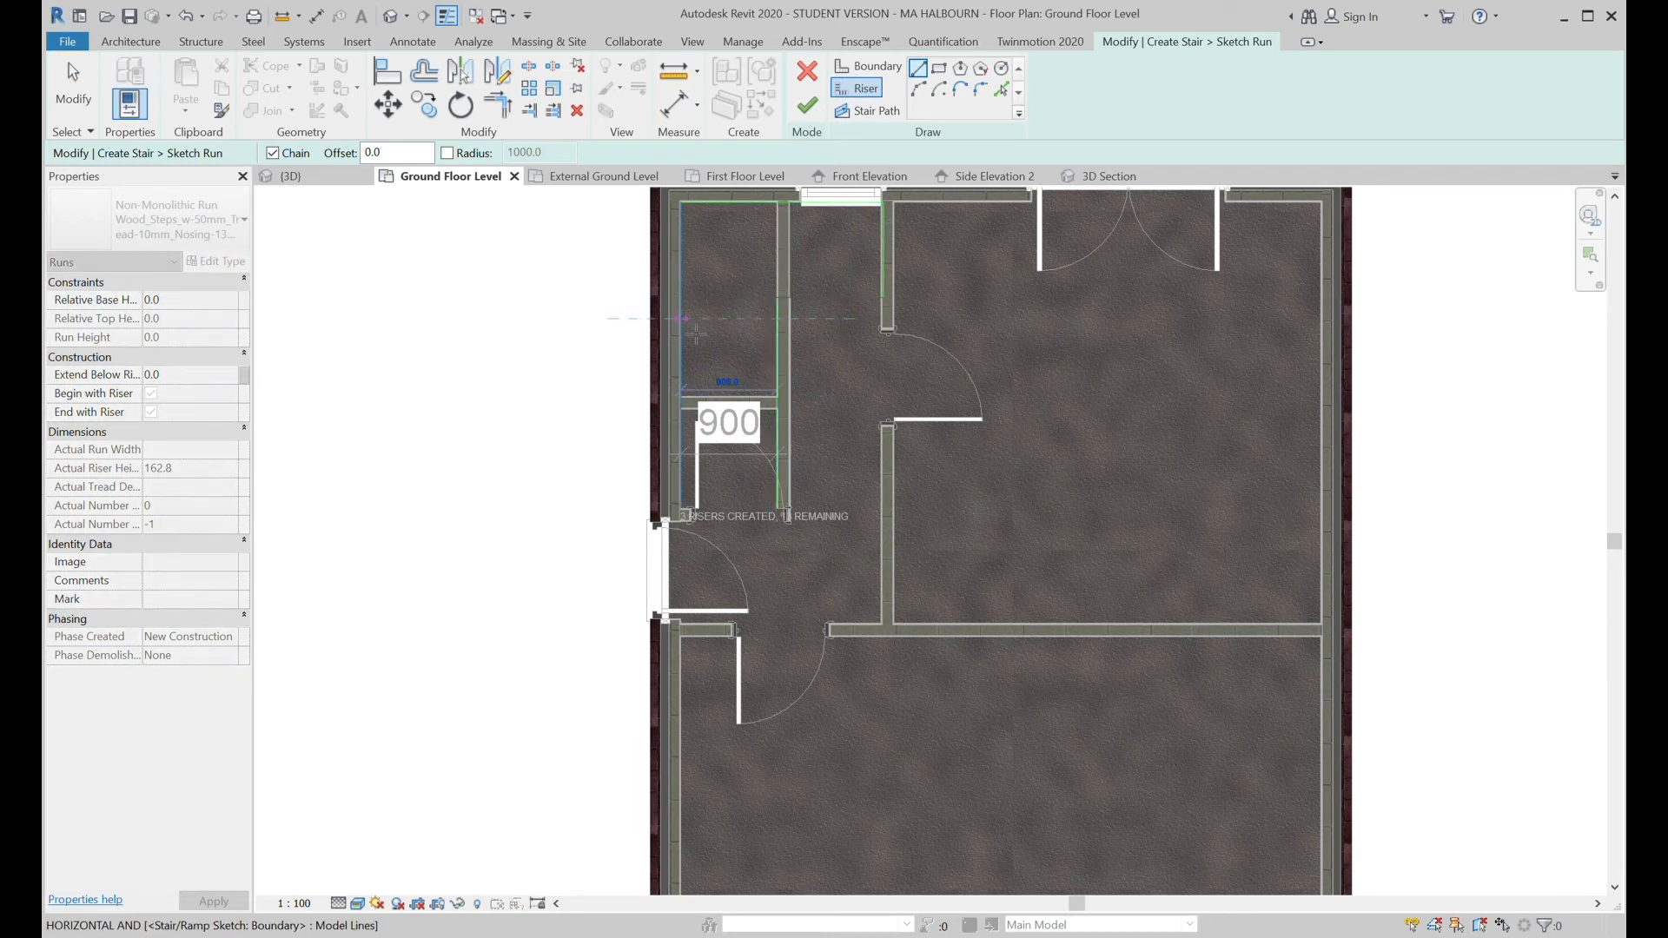
{"action": "key", "text": "Escape"}
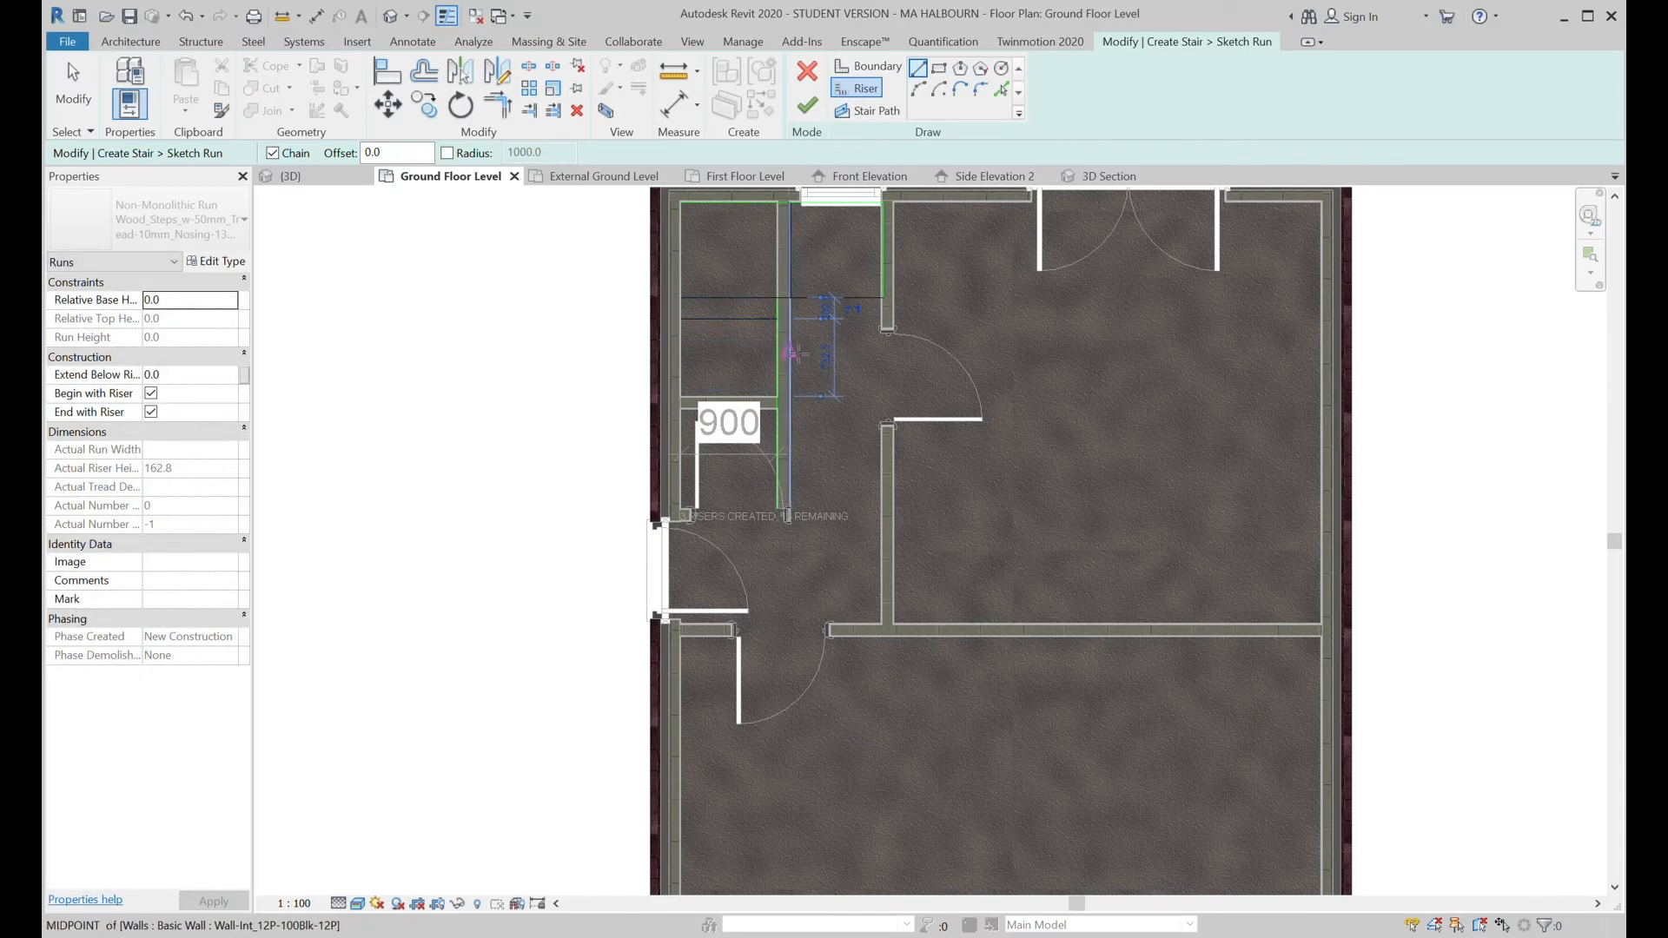
Add two more full-width risers down the left-hand flight at 200 mm spacing.
{"action": "left_click", "coordinate": [778, 340]}
{"action": "left_click", "coordinate": [681, 340]}
{"action": "key", "text": "Escape"}
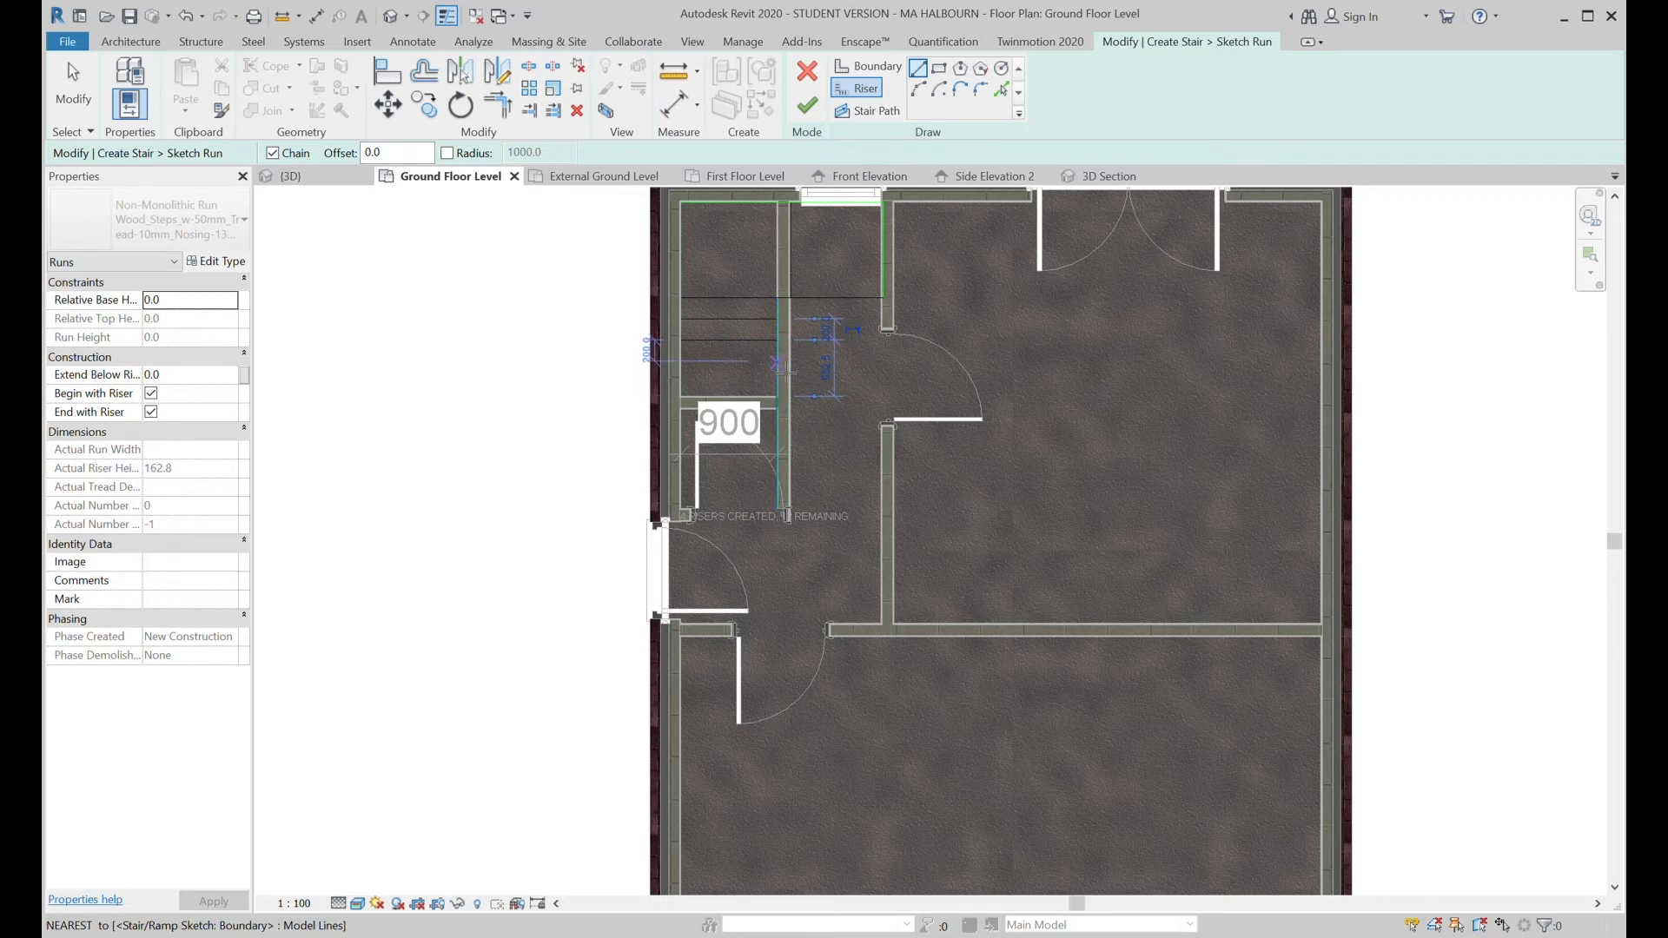
{"action": "left_click", "coordinate": [778, 362]}
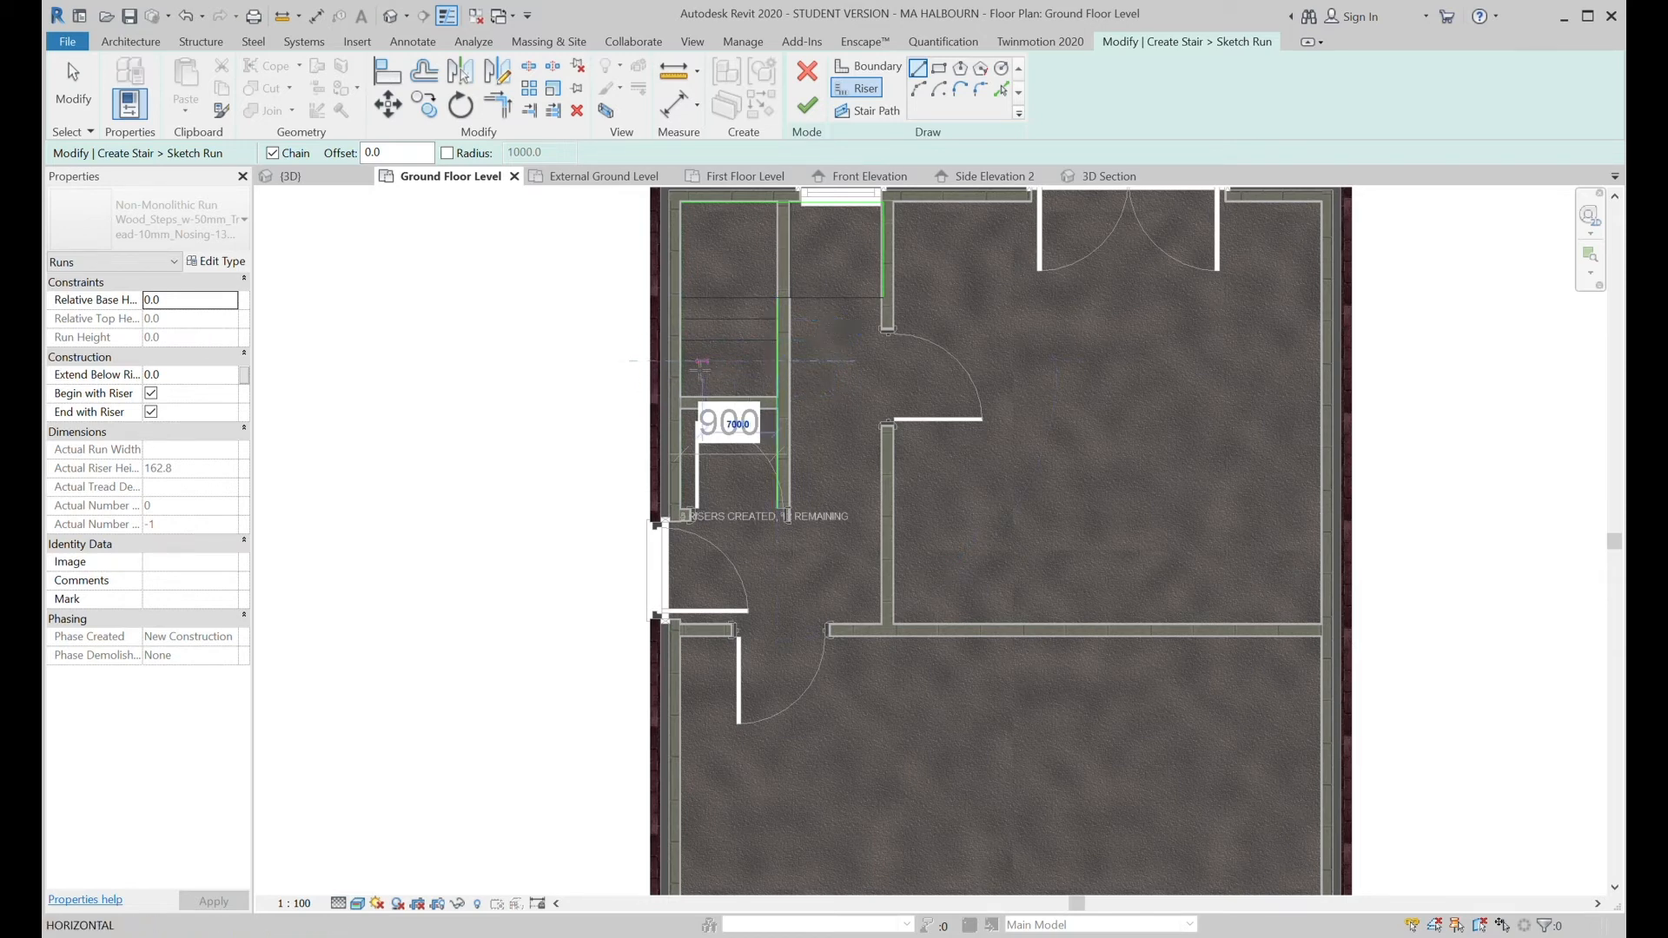
{"action": "left_click", "coordinate": [681, 362]}
{"action": "key", "text": "Escape"}
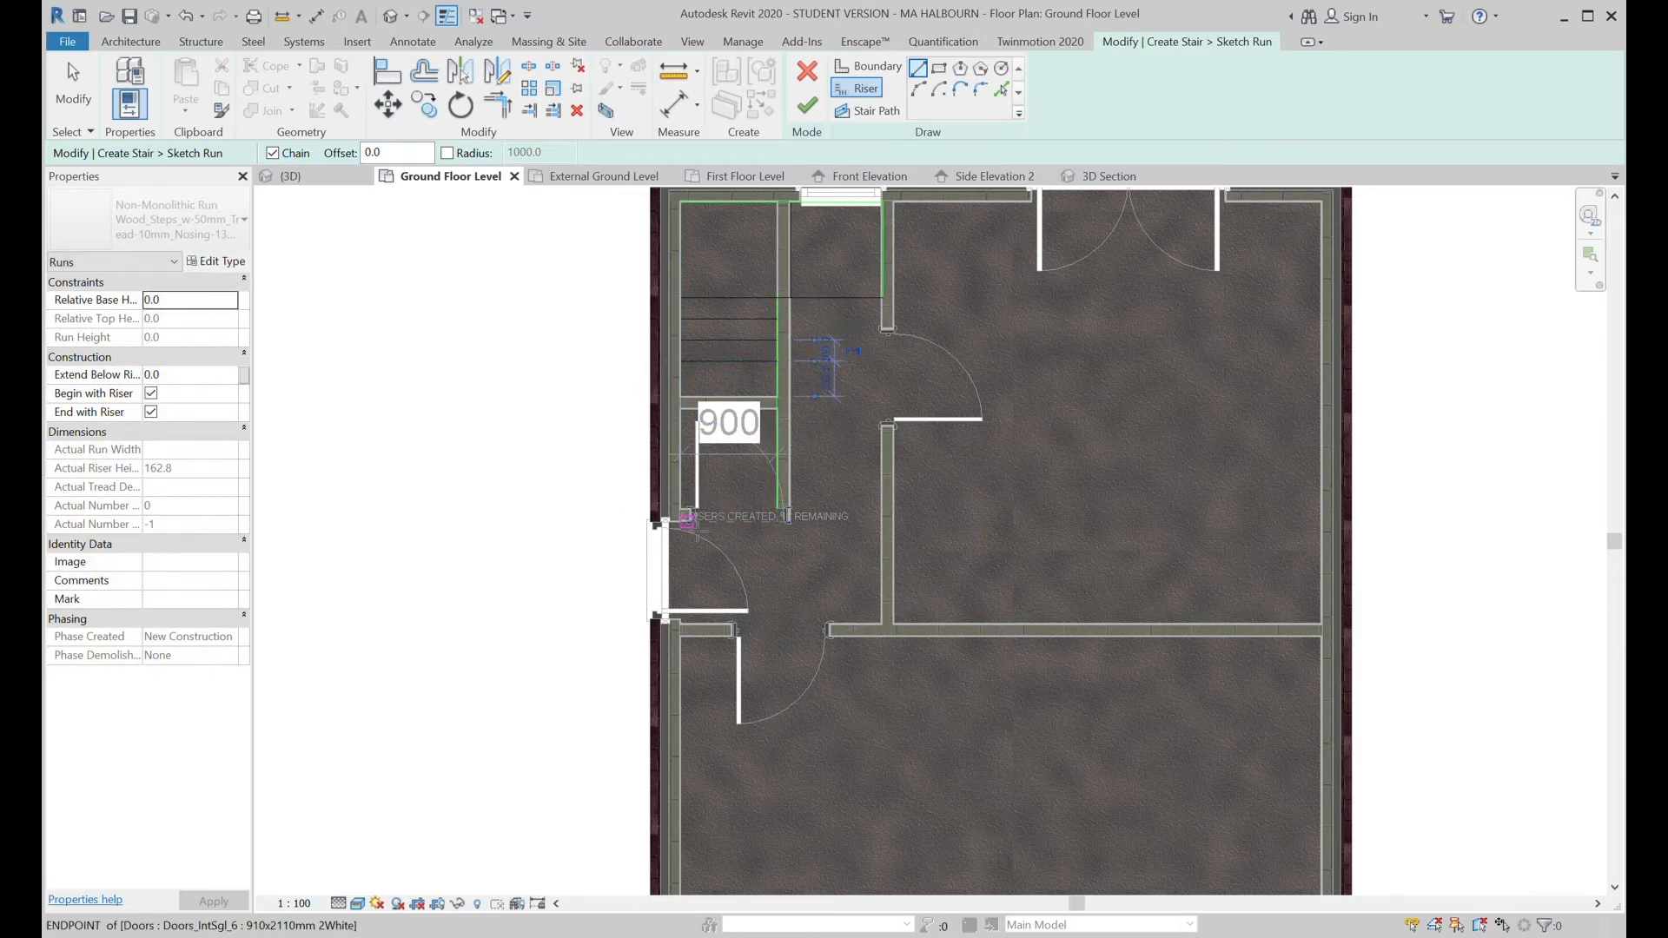
Try another riser just above the cupboard's cross wall, and undo it.
{"action": "scroll", "coordinate": [715, 535], "scroll_direction": "up", "scroll_amount": 2}
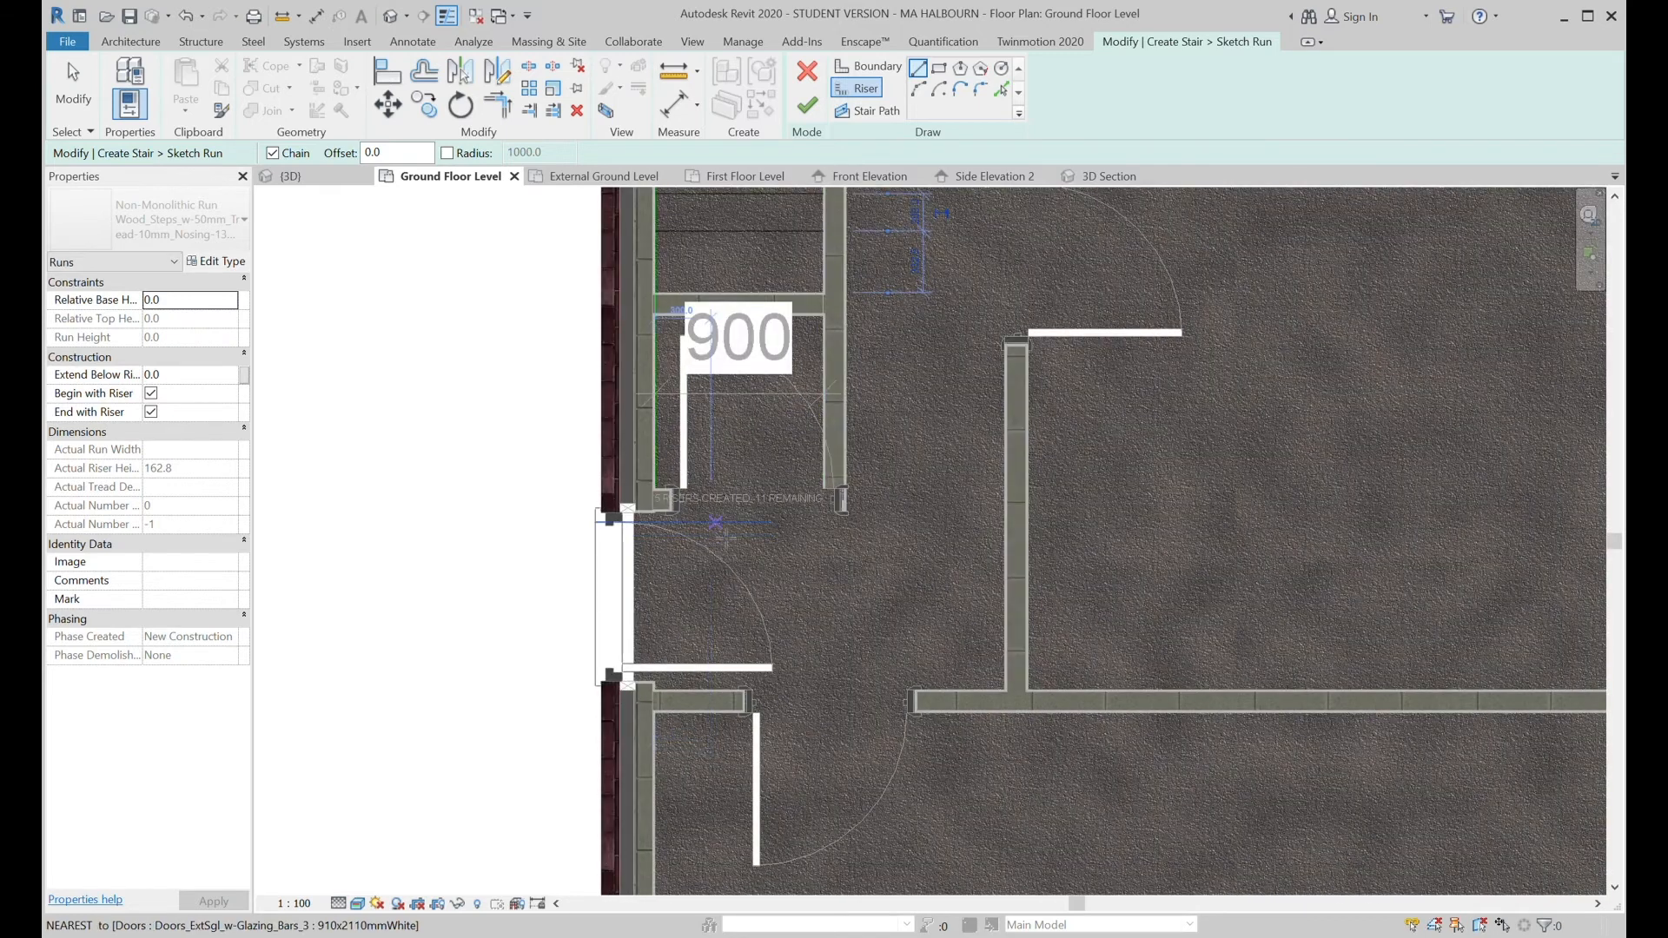
{"action": "scroll", "coordinate": [715, 522], "scroll_direction": "down", "scroll_amount": 1}
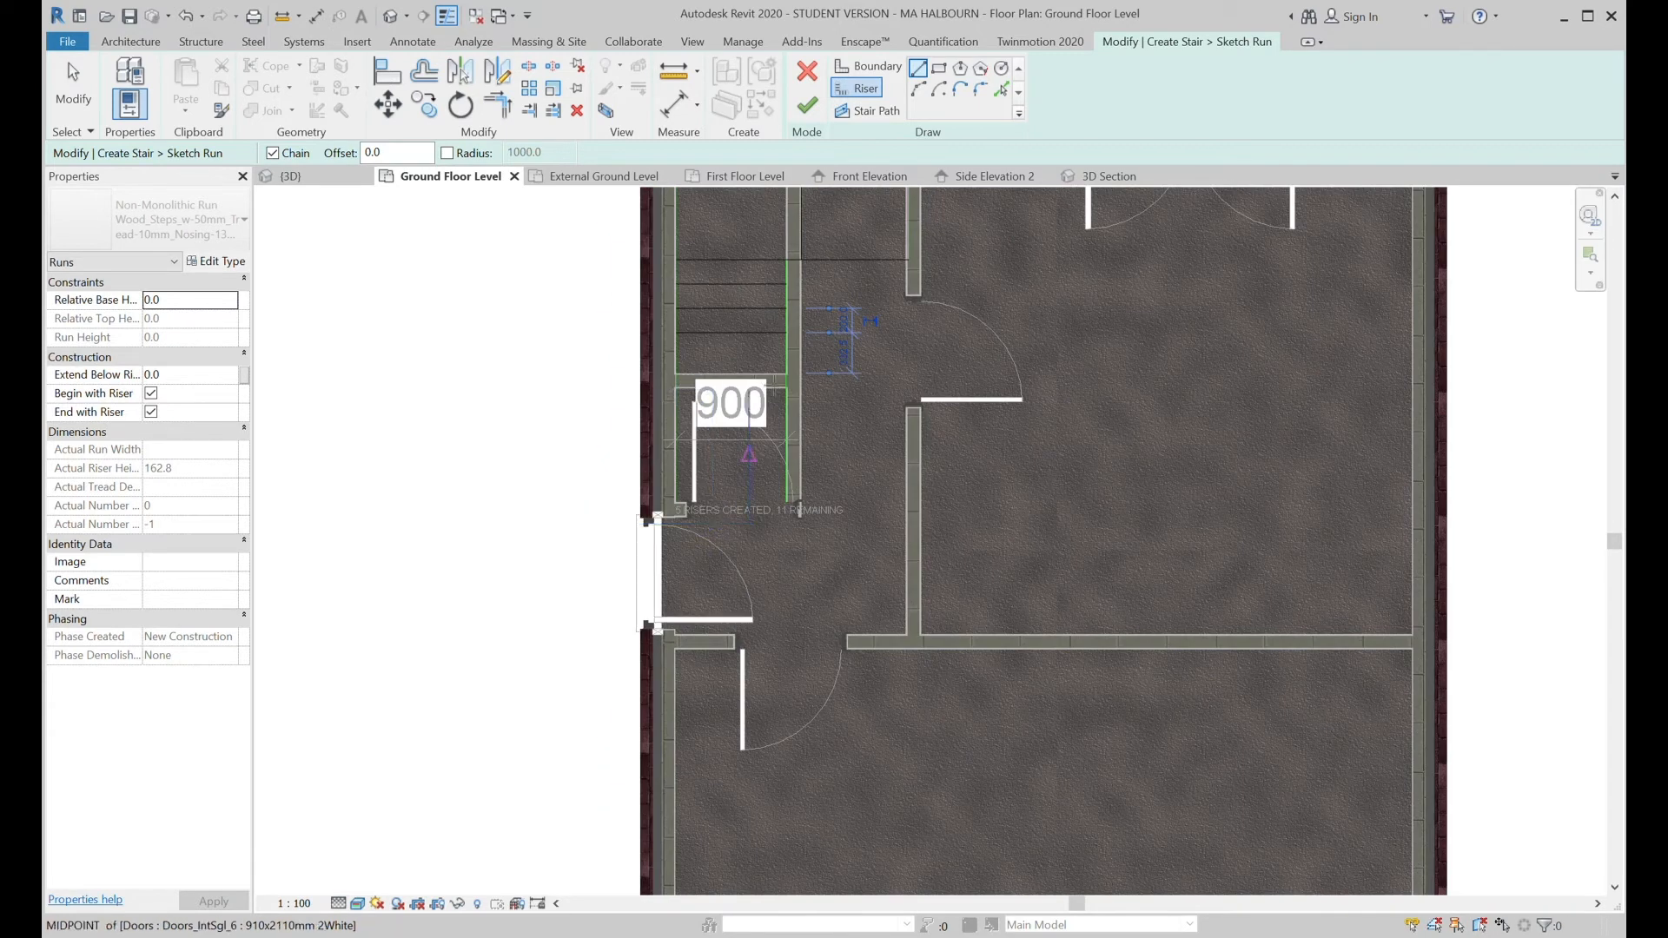
{"action": "left_click", "coordinate": [789, 351]}
{"action": "left_click", "coordinate": [679, 351]}
{"action": "key", "text": "Escape"}
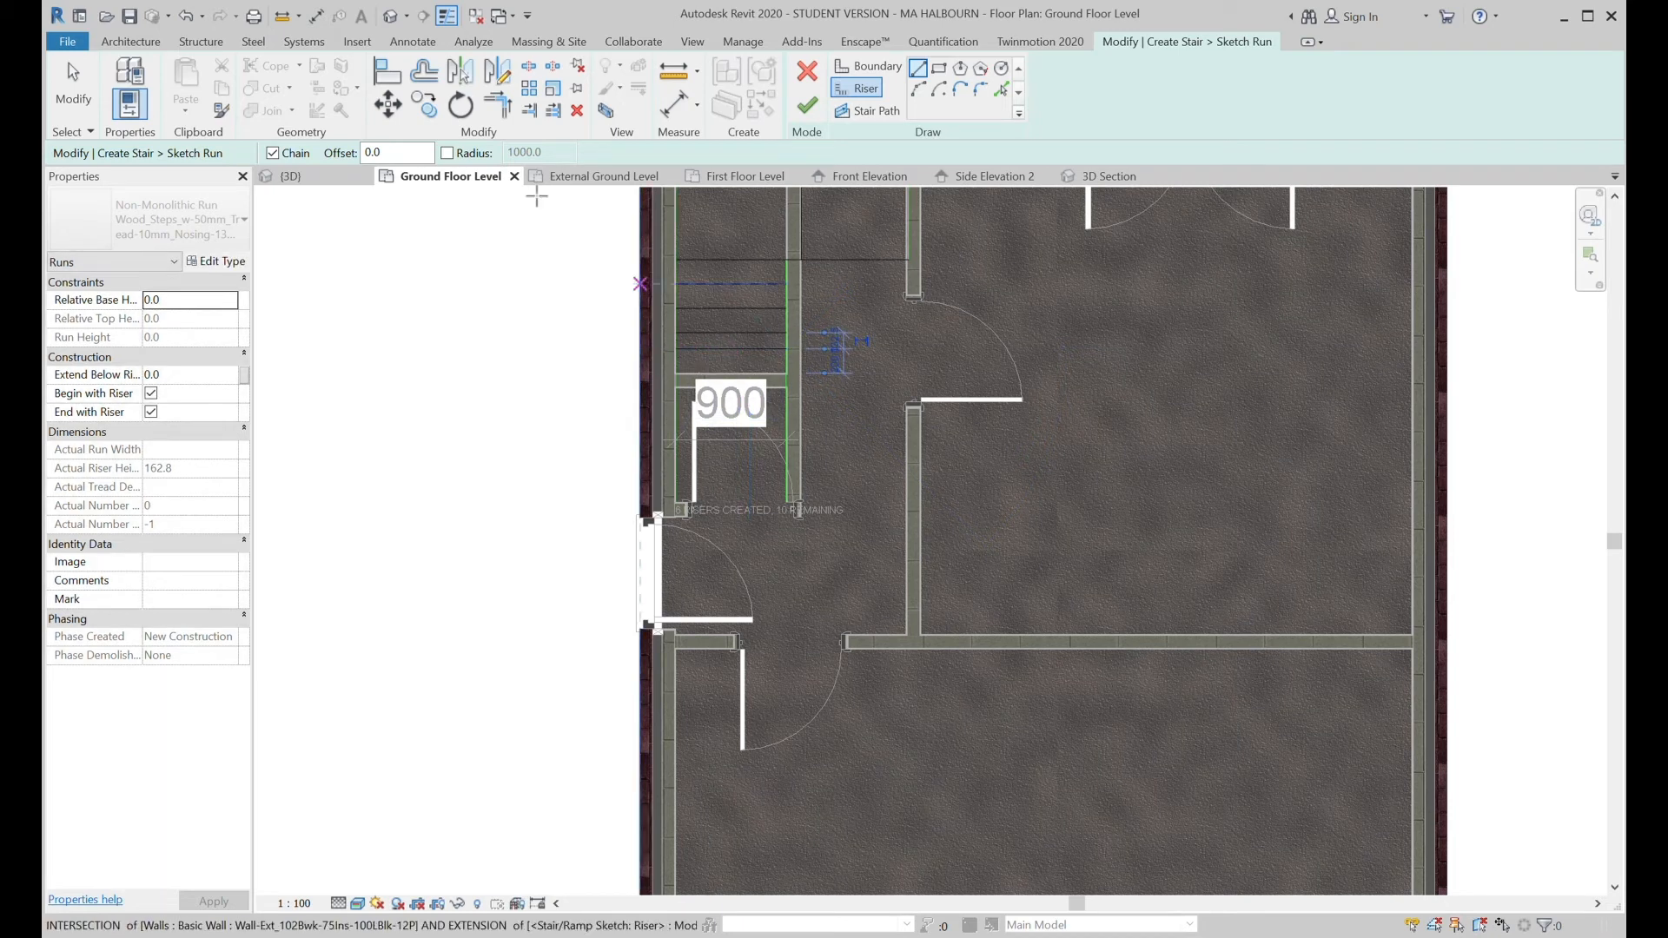
{"action": "left_click", "coordinate": [189, 15]}
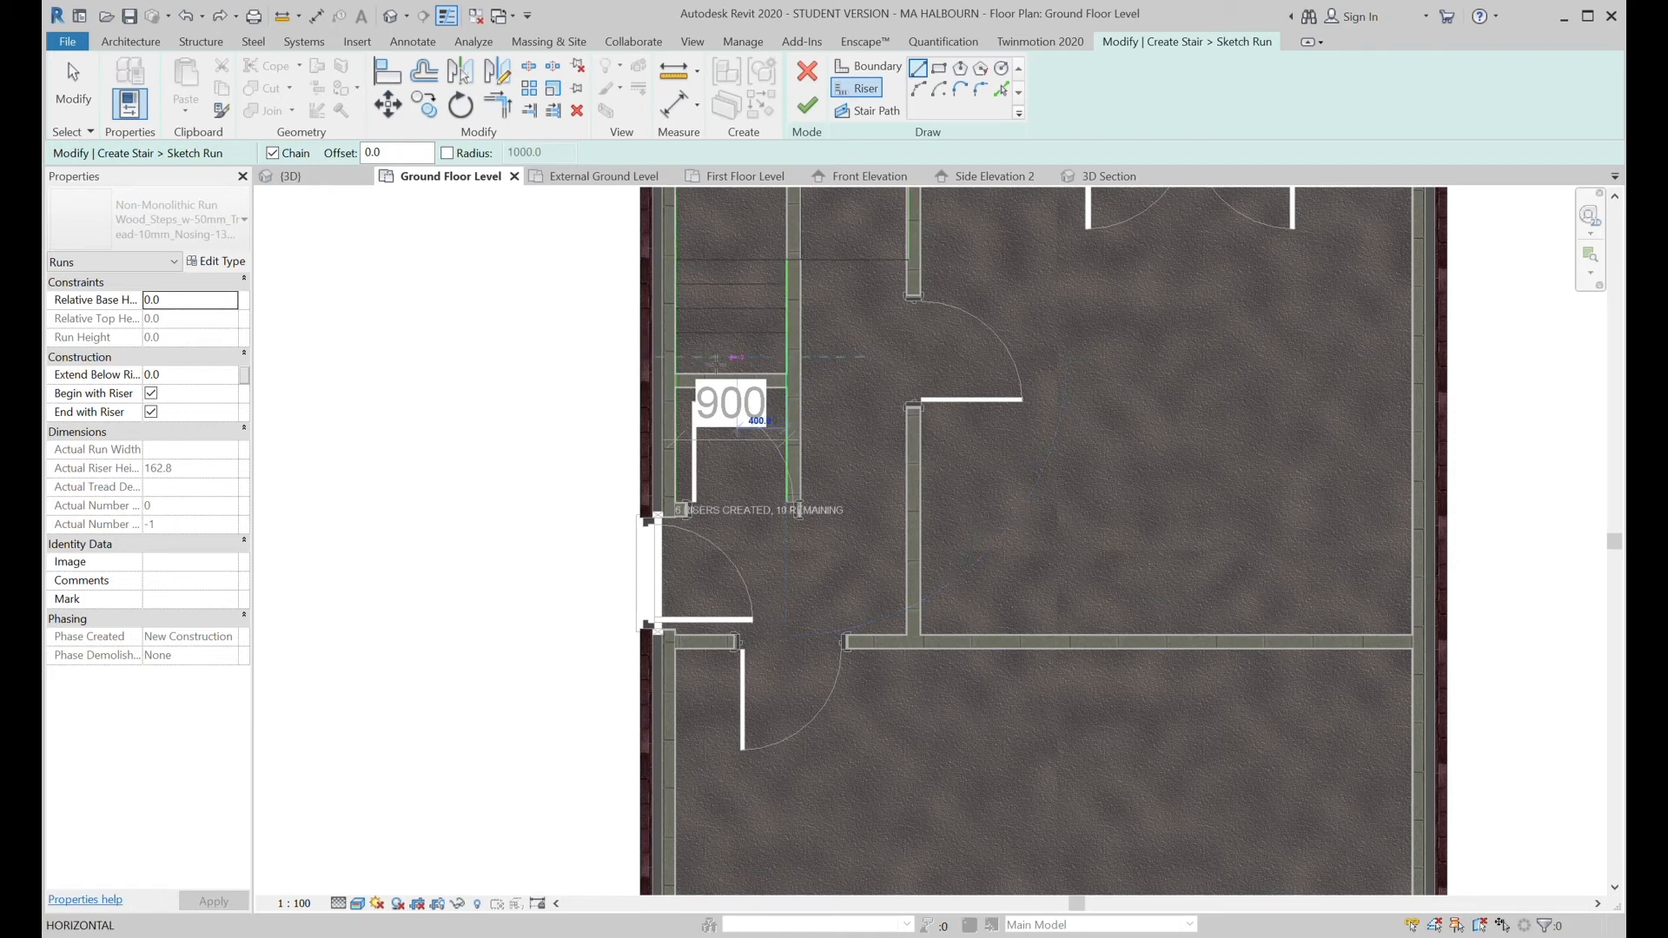
Draw two more full-width risers down the left-hand flight, the second across the cupboard's cross wall.
{"action": "left_click", "coordinate": [786, 354]}
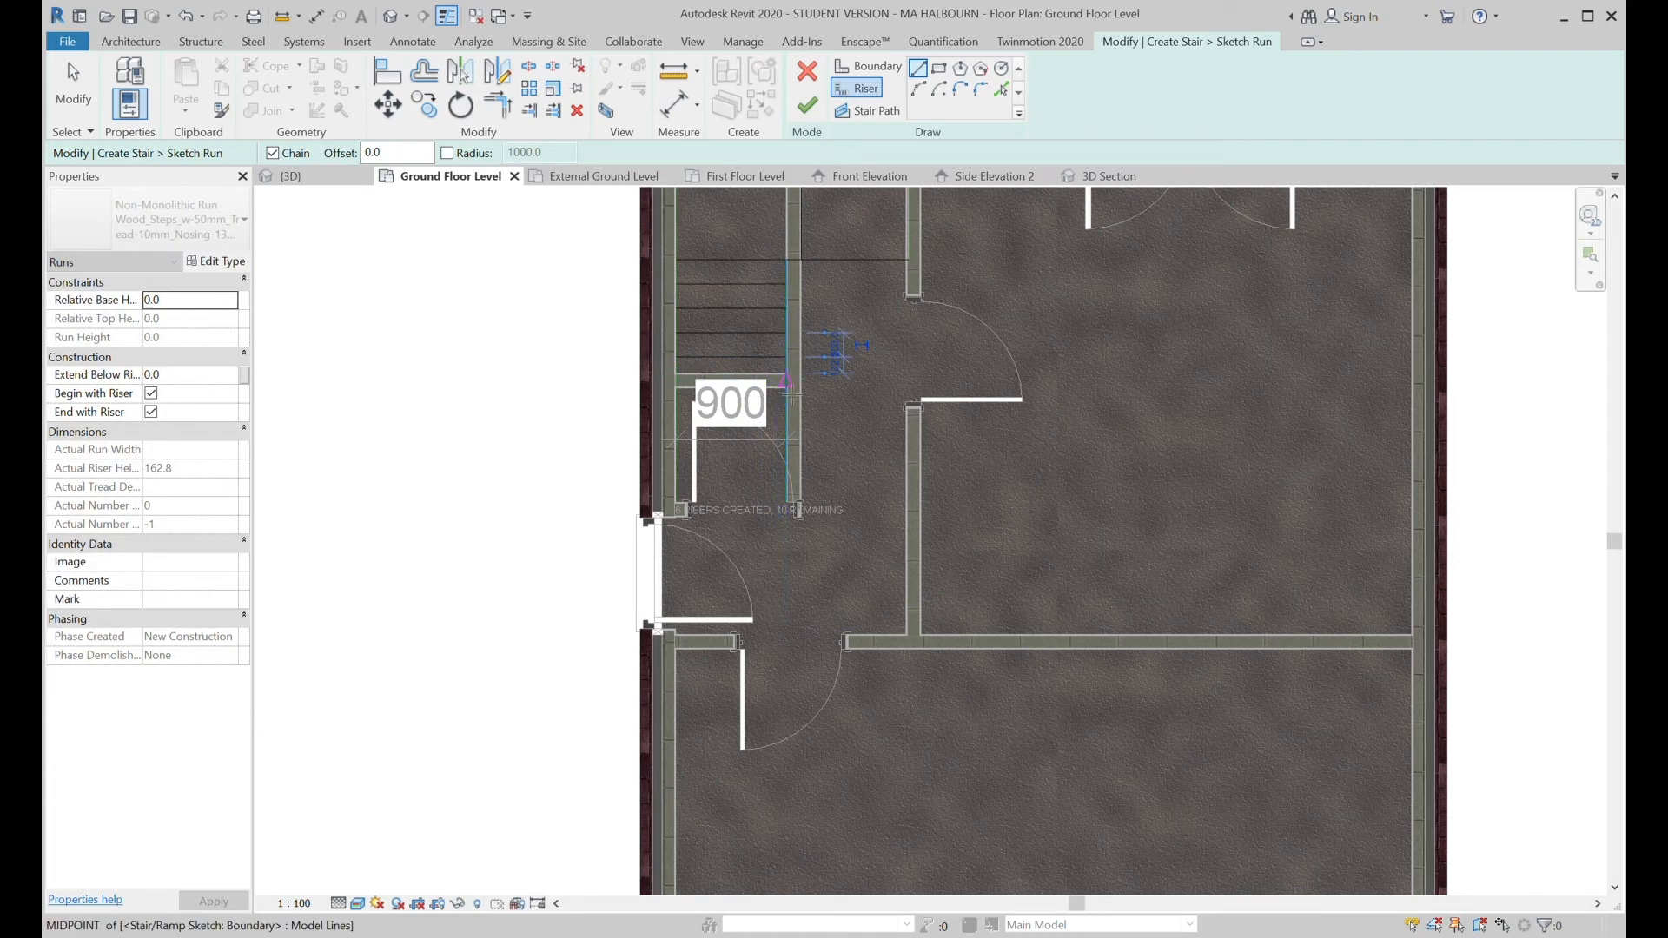
{"action": "scroll", "coordinate": [790, 392], "scroll_direction": "up", "scroll_amount": 5}
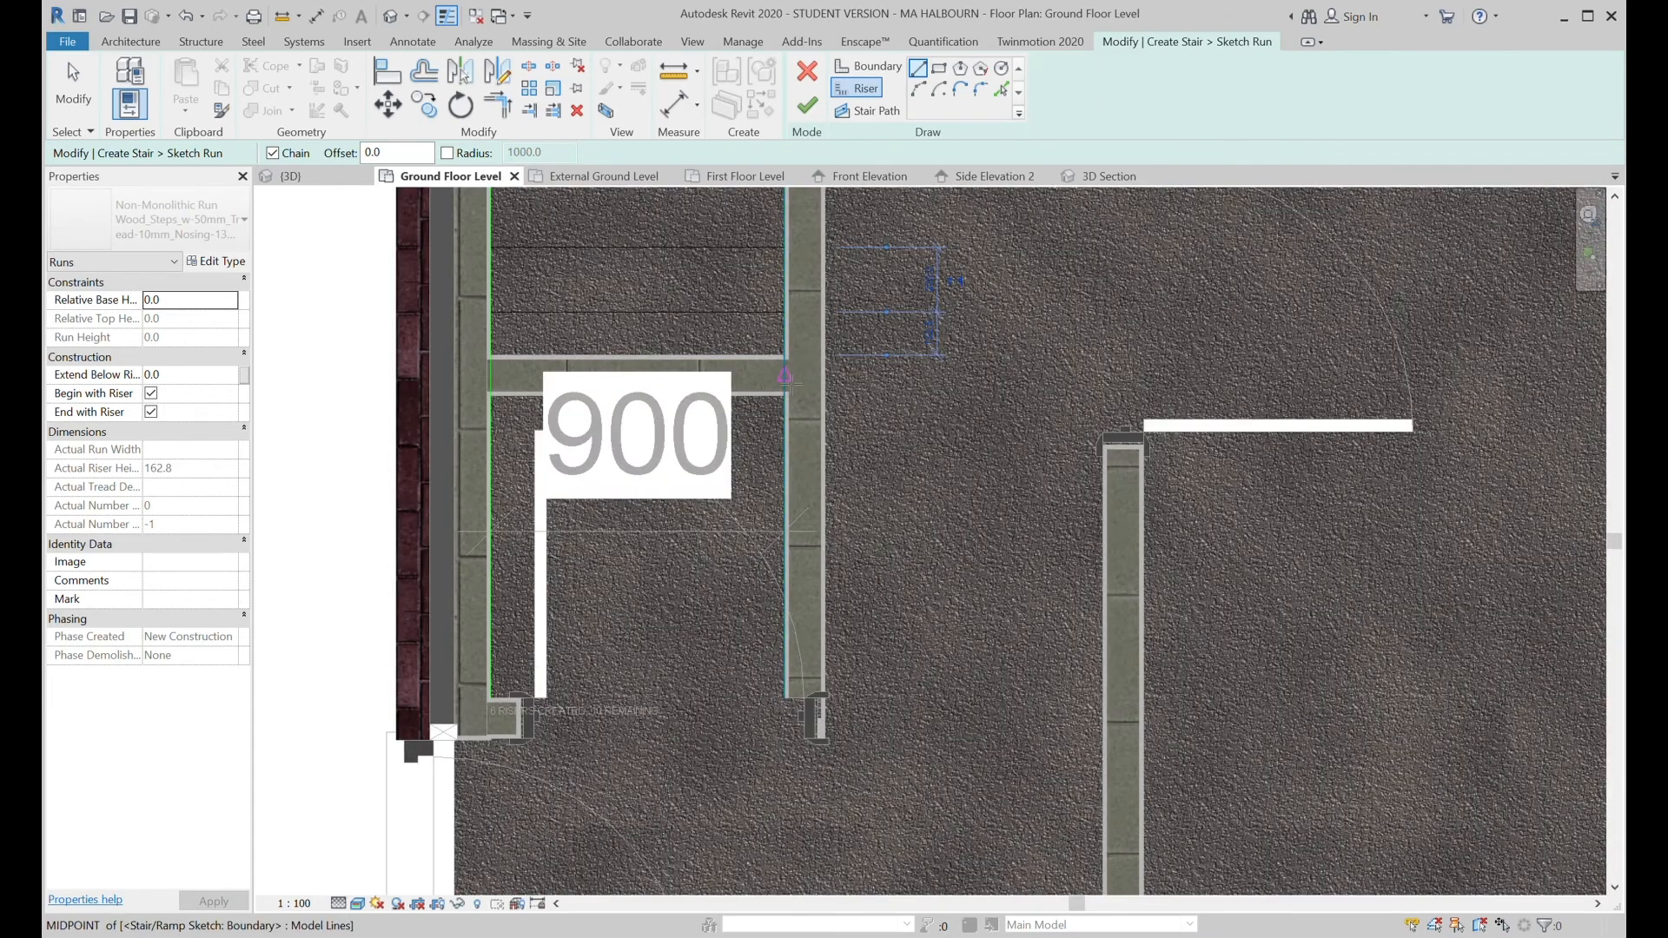
{"action": "scroll", "coordinate": [787, 379], "scroll_direction": "down", "scroll_amount": 4}
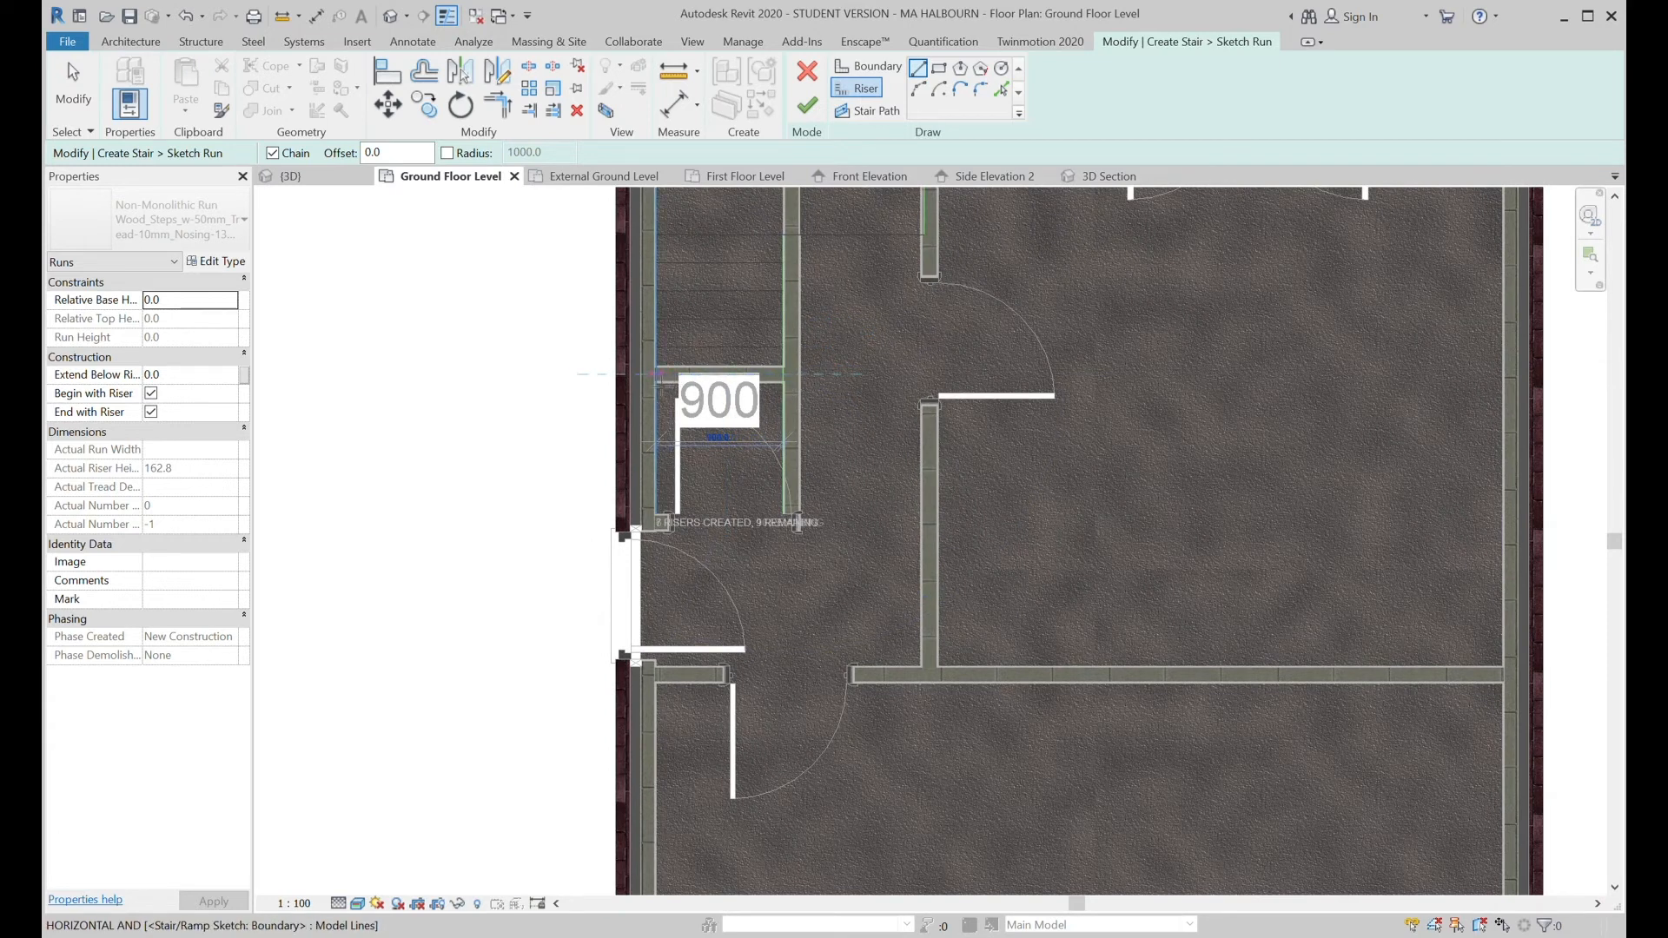
{"action": "left_click", "coordinate": [658, 374]}
{"action": "left_click", "coordinate": [783, 374]}
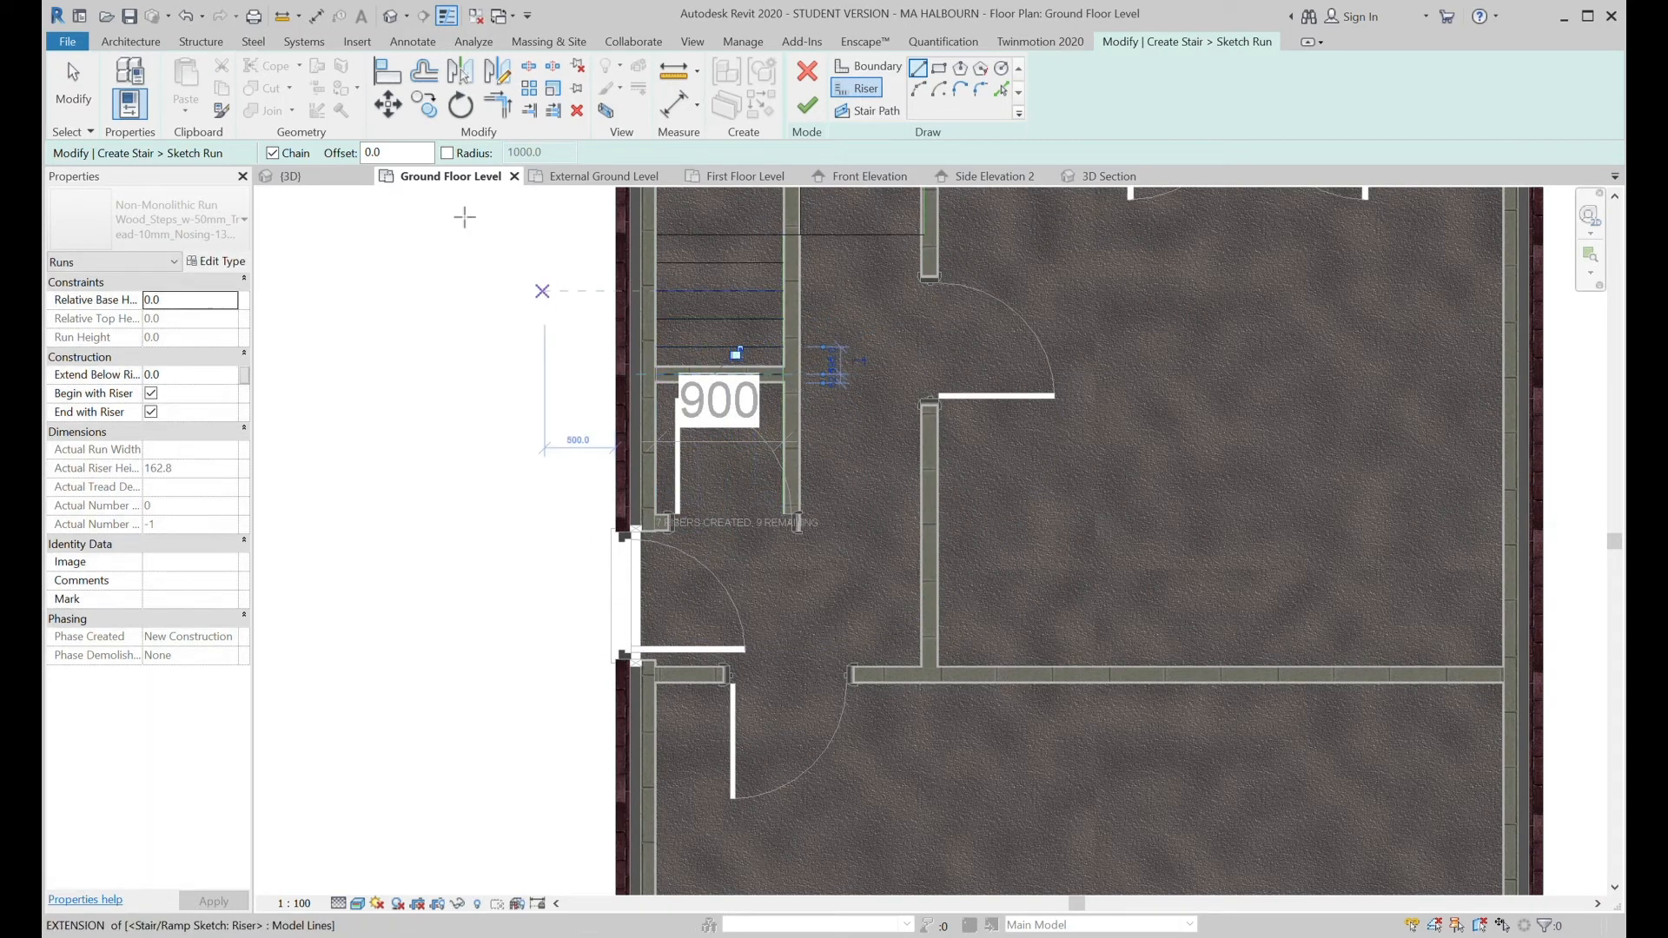
Set the riser on the cupboard's cross wall to 200 mm below the riser above it.
{"action": "left_click", "coordinate": [70, 82]}
{"action": "left_click", "coordinate": [769, 376]}
{"action": "scroll", "coordinate": [909, 389], "scroll_direction": "up", "scroll_amount": 5}
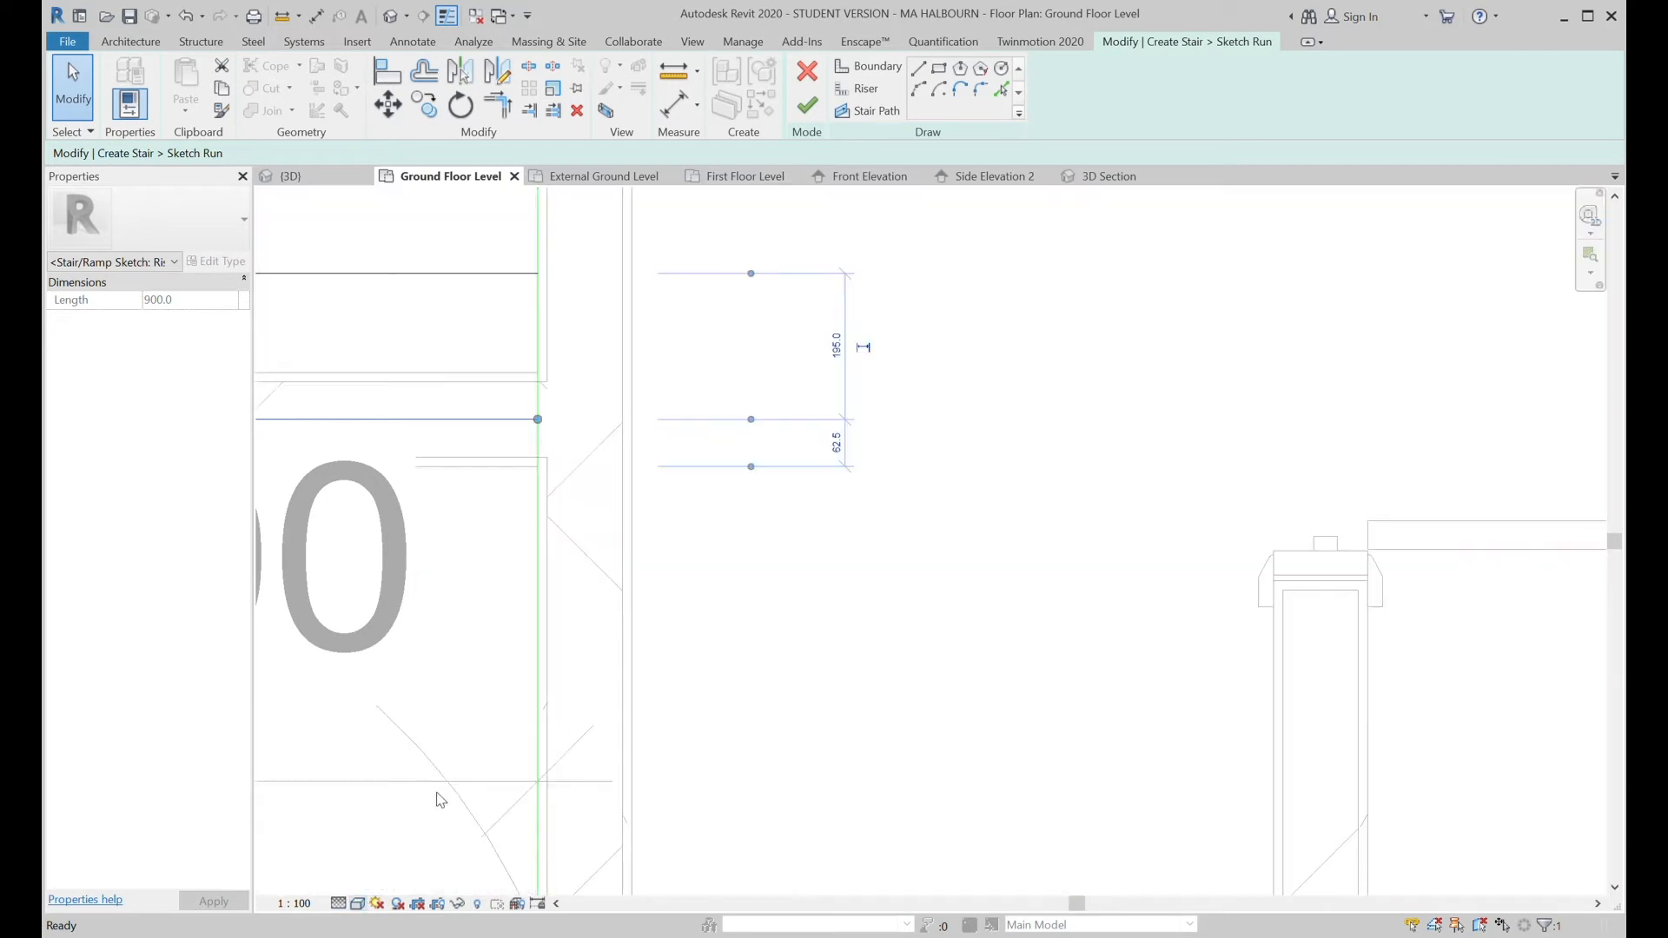
{"action": "left_click", "coordinate": [838, 350]}
{"action": "type", "text": "200"}
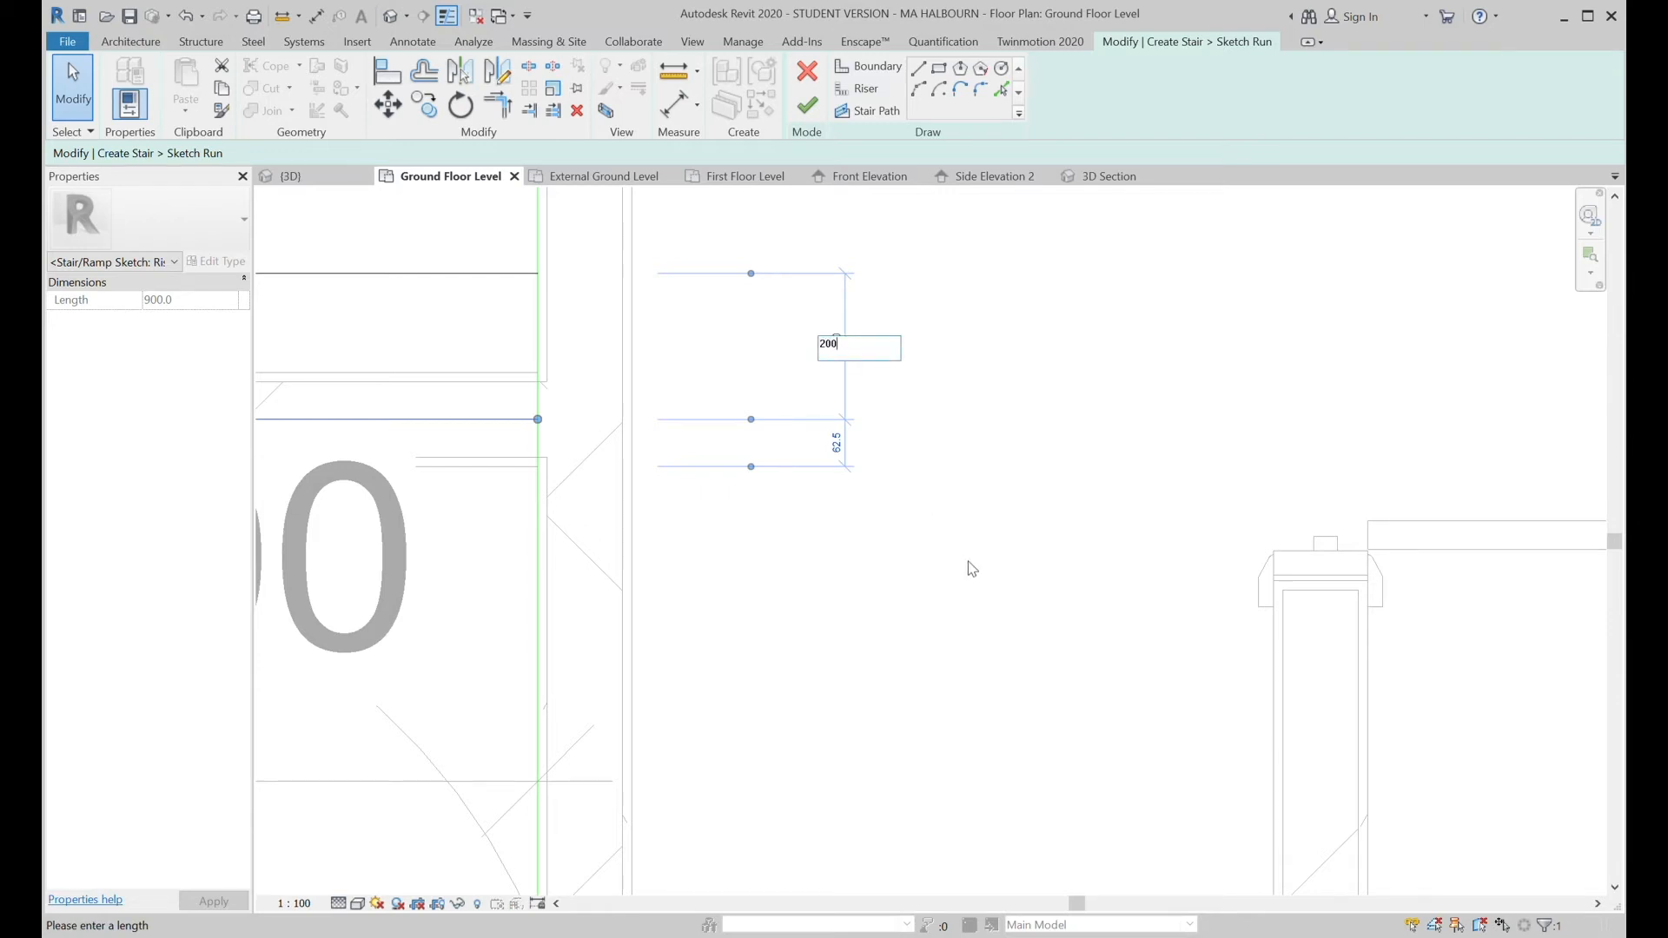
{"action": "key", "text": "Return"}
{"action": "scroll", "coordinate": [853, 517], "scroll_direction": "down", "scroll_amount": 3}
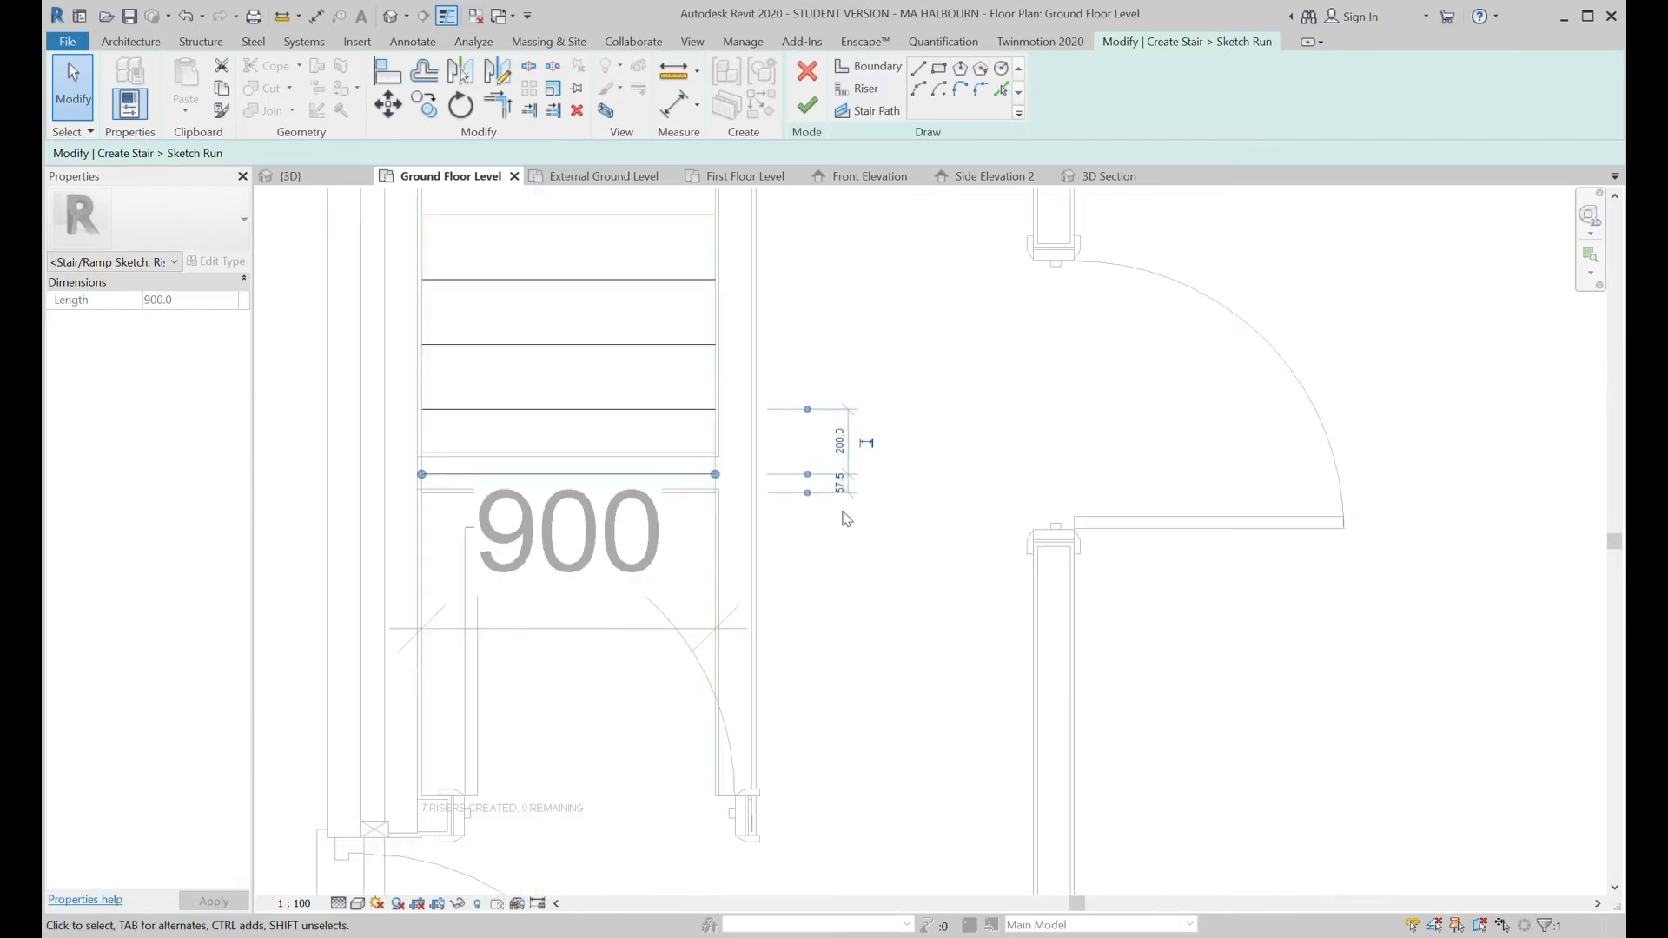
Draw two risers below the cupboard's cross wall, the first about 258 mm below the previous riser and the second 200 mm further down.
{"action": "middle_click_drag", "start_coordinate": [702, 580], "coordinate": [1013, 603]}
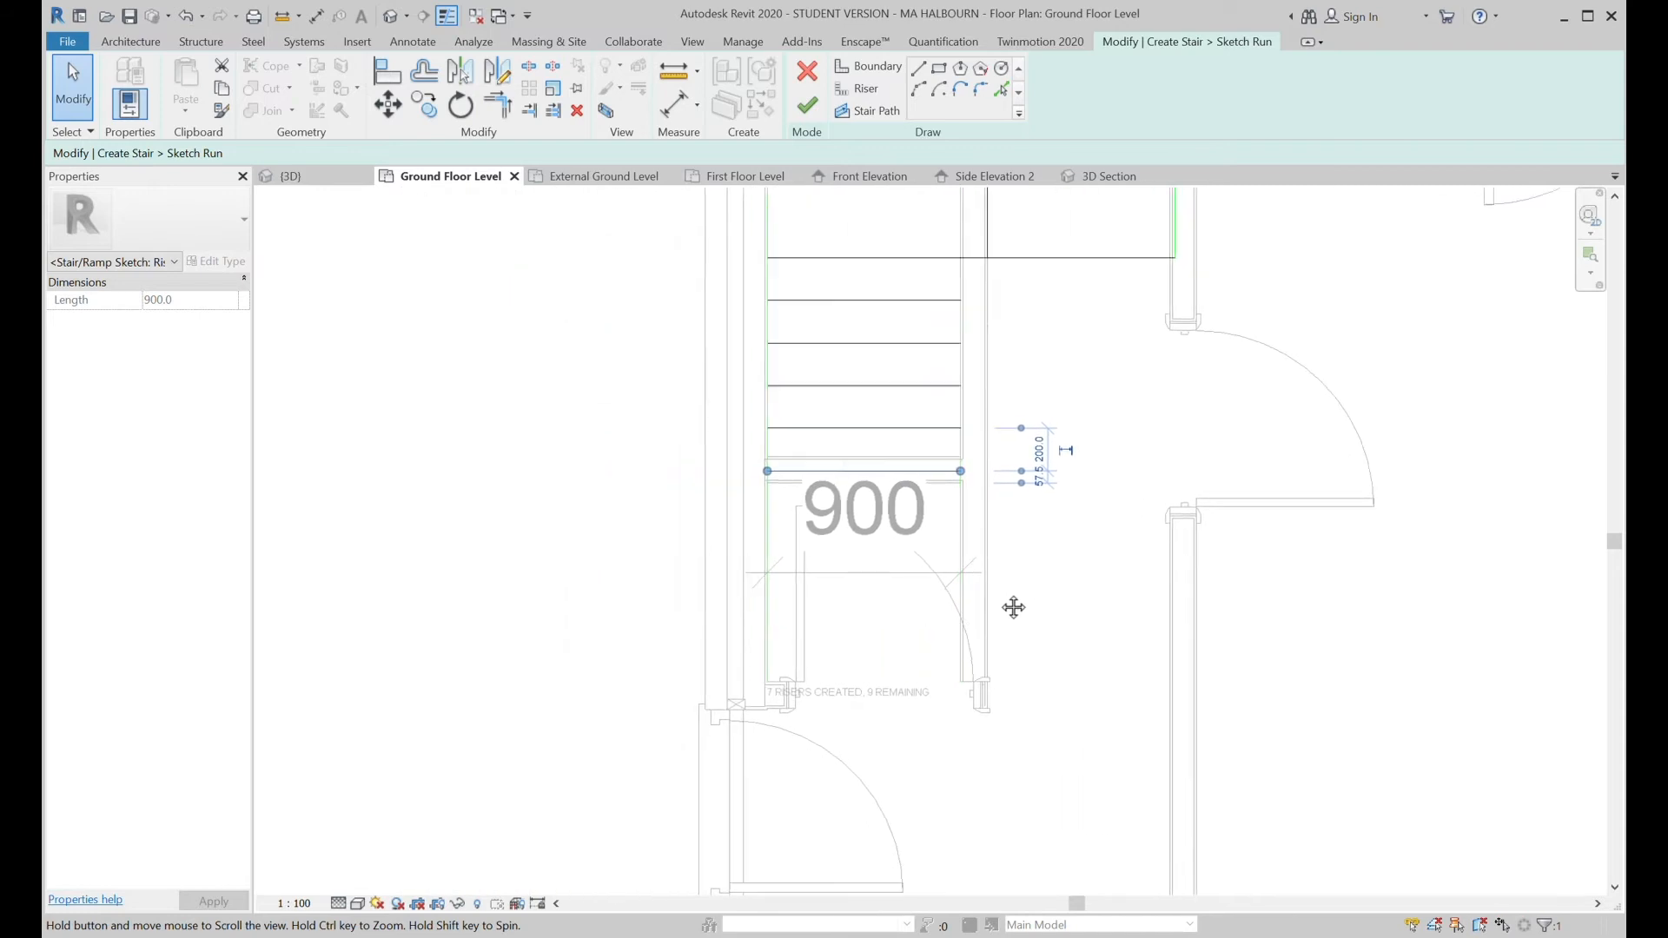
{"action": "left_click", "coordinate": [860, 88]}
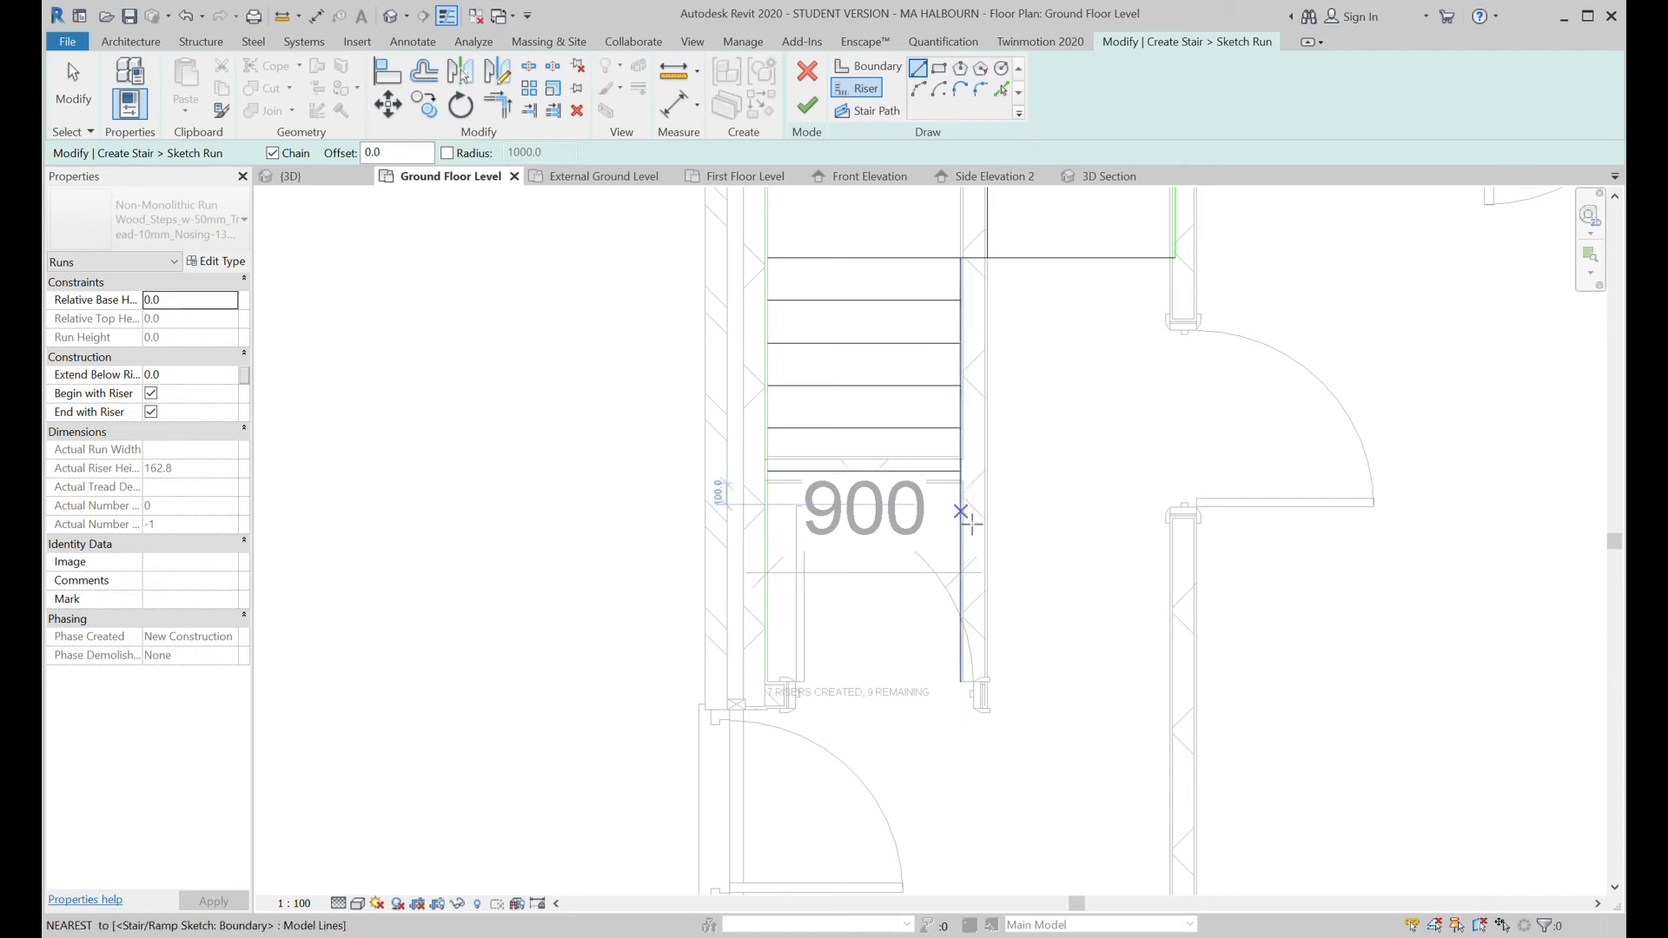
{"action": "left_click", "coordinate": [972, 530]}
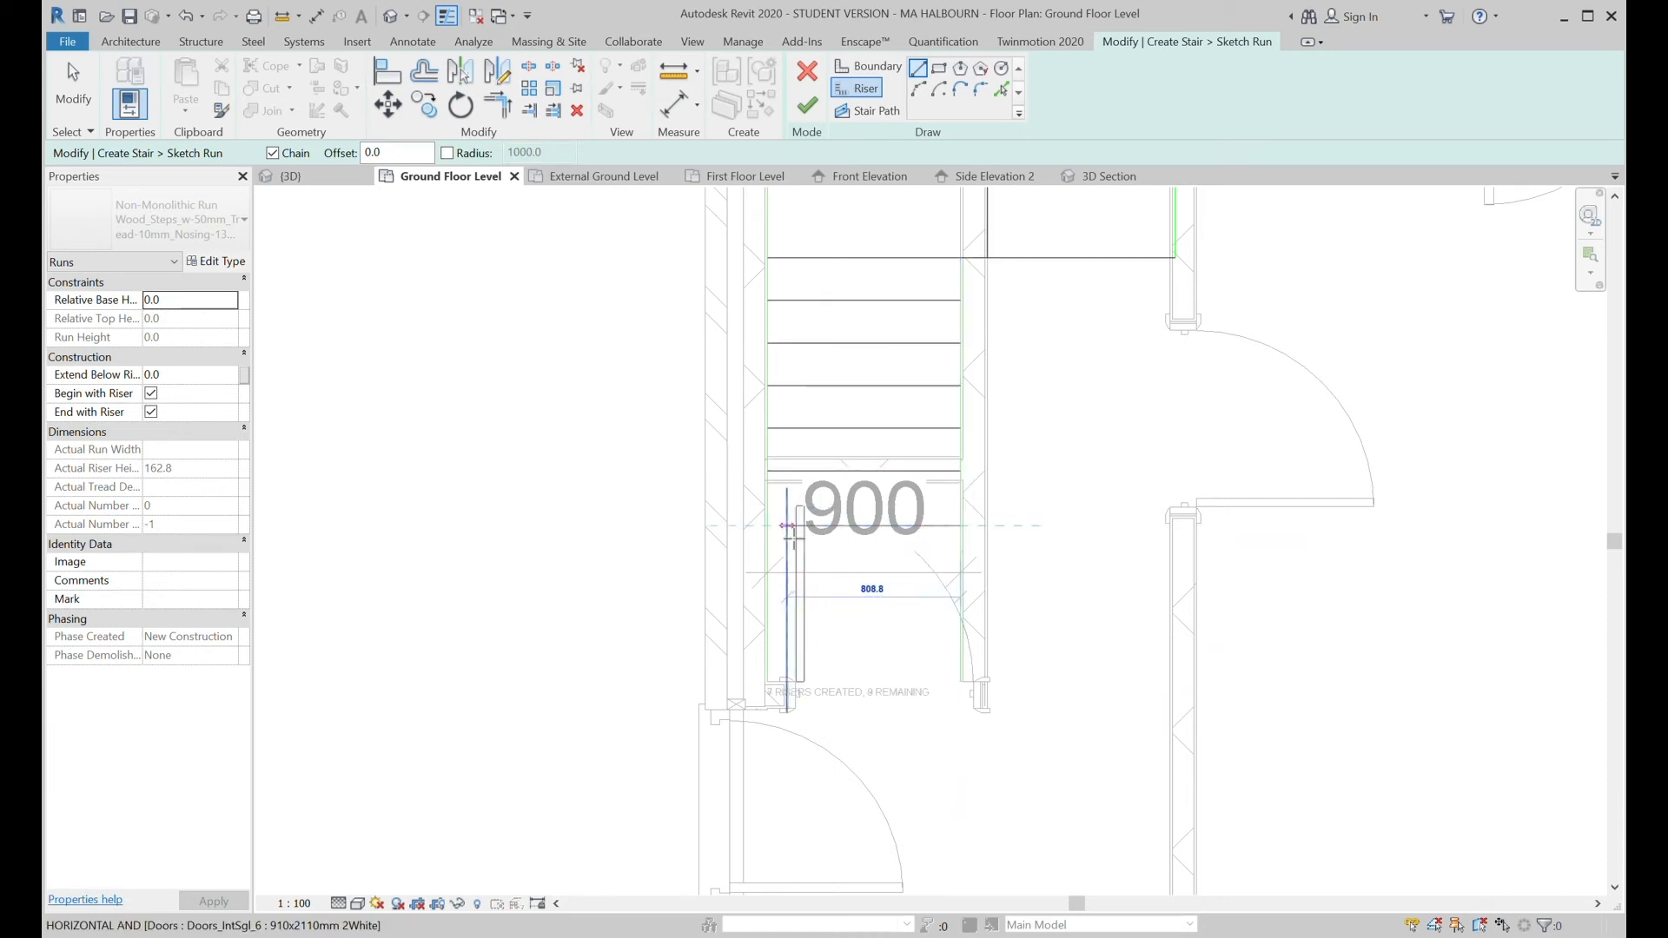
{"action": "left_click", "coordinate": [775, 536]}
{"action": "left_click", "coordinate": [966, 576]}
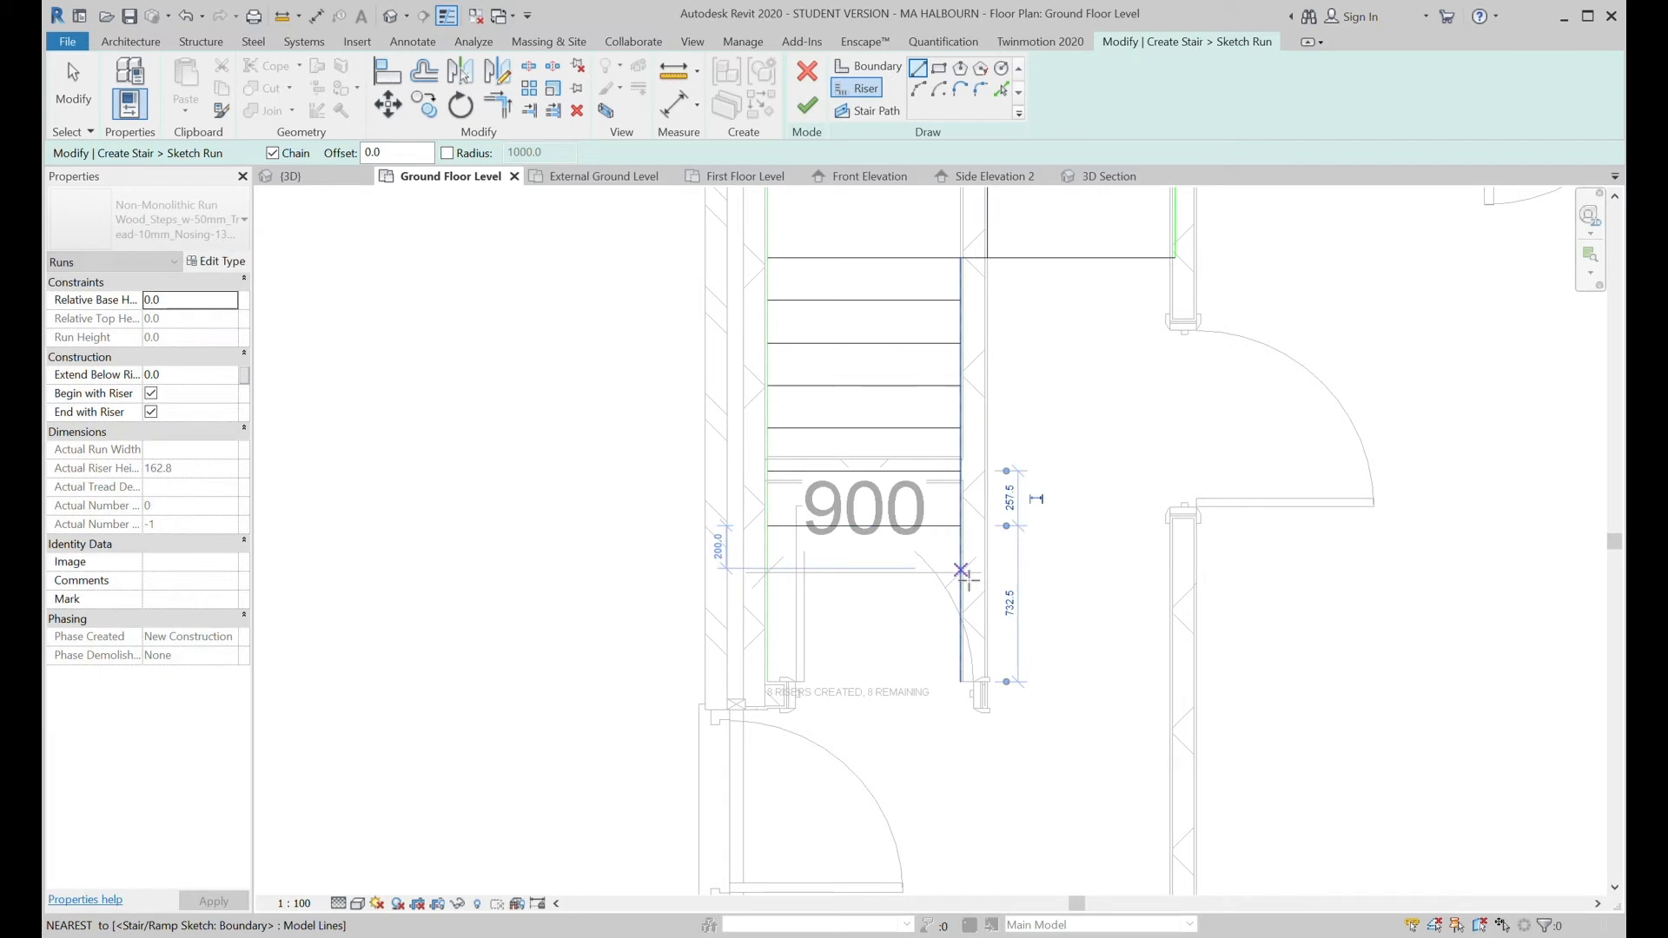
{"action": "left_click", "coordinate": [751, 582]}
{"action": "left_click", "coordinate": [778, 582]}
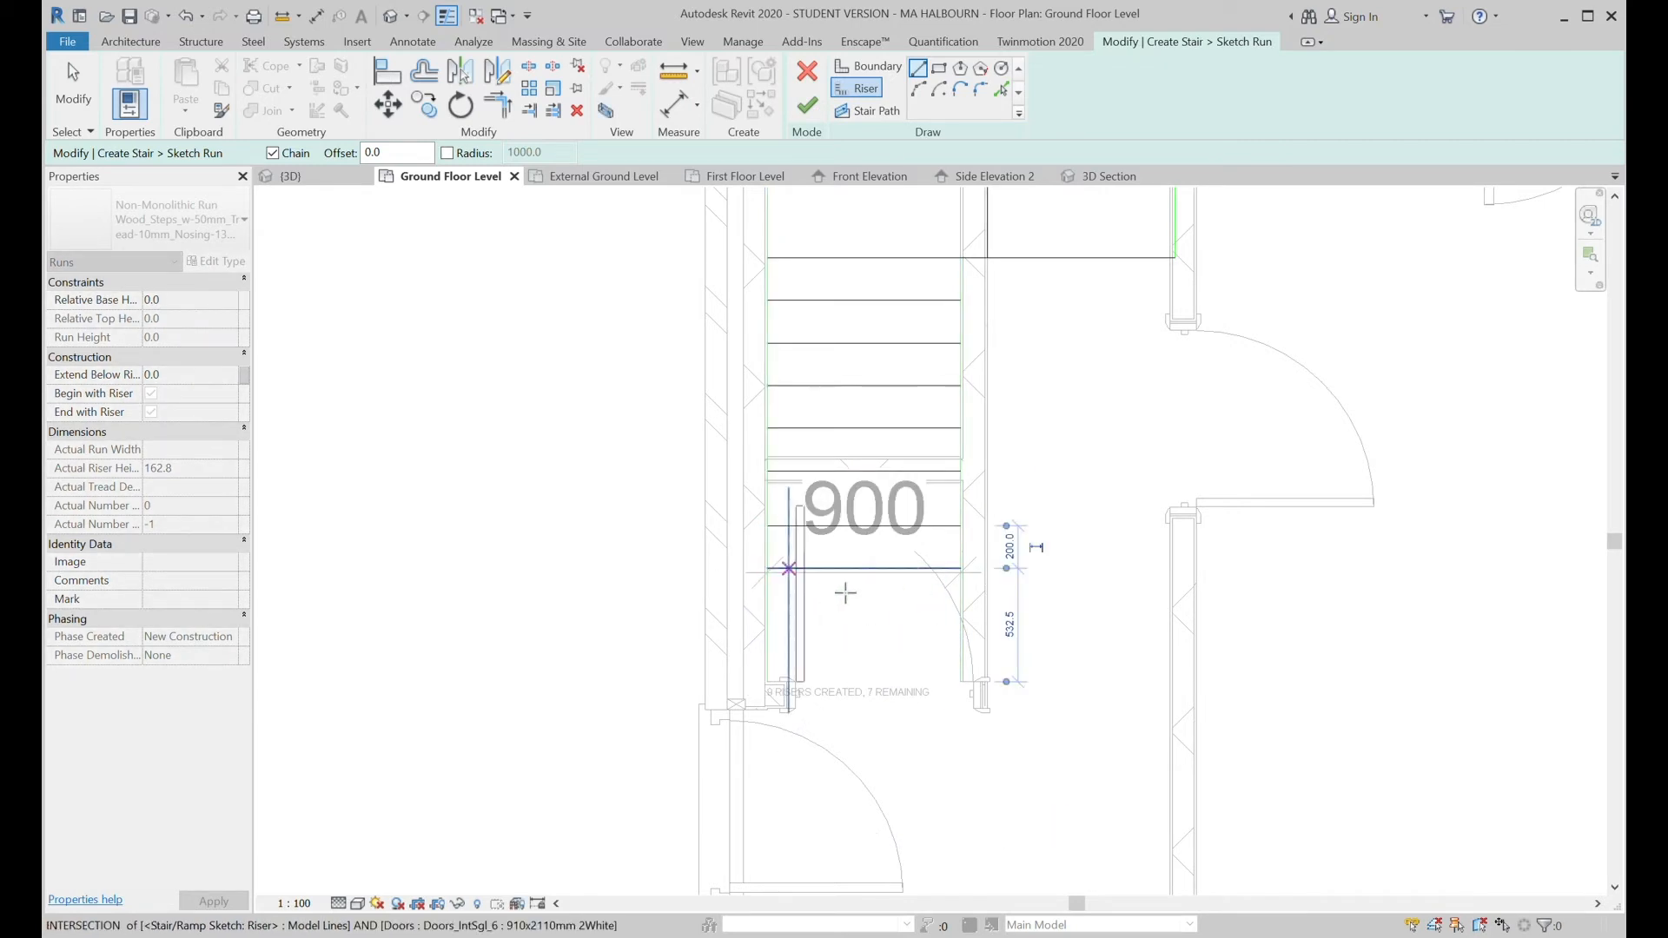
Add two more full-width risers toward the cupboard door opening at 200 mm spacing.
{"action": "left_click", "coordinate": [961, 612]}
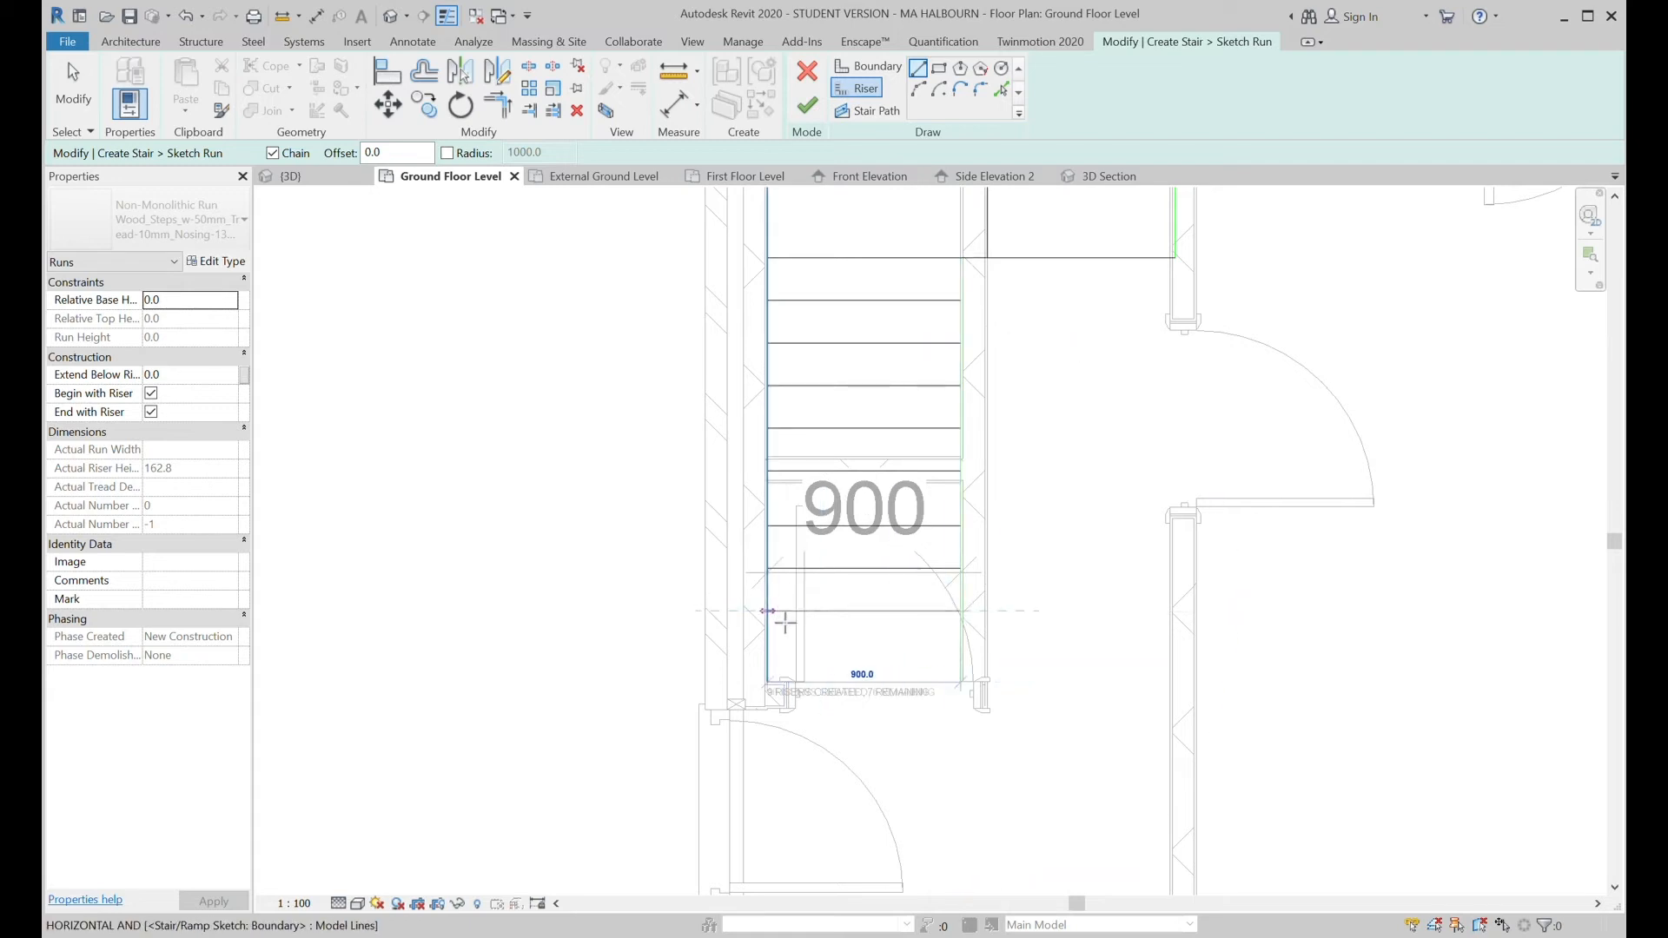
{"action": "left_click", "coordinate": [768, 612]}
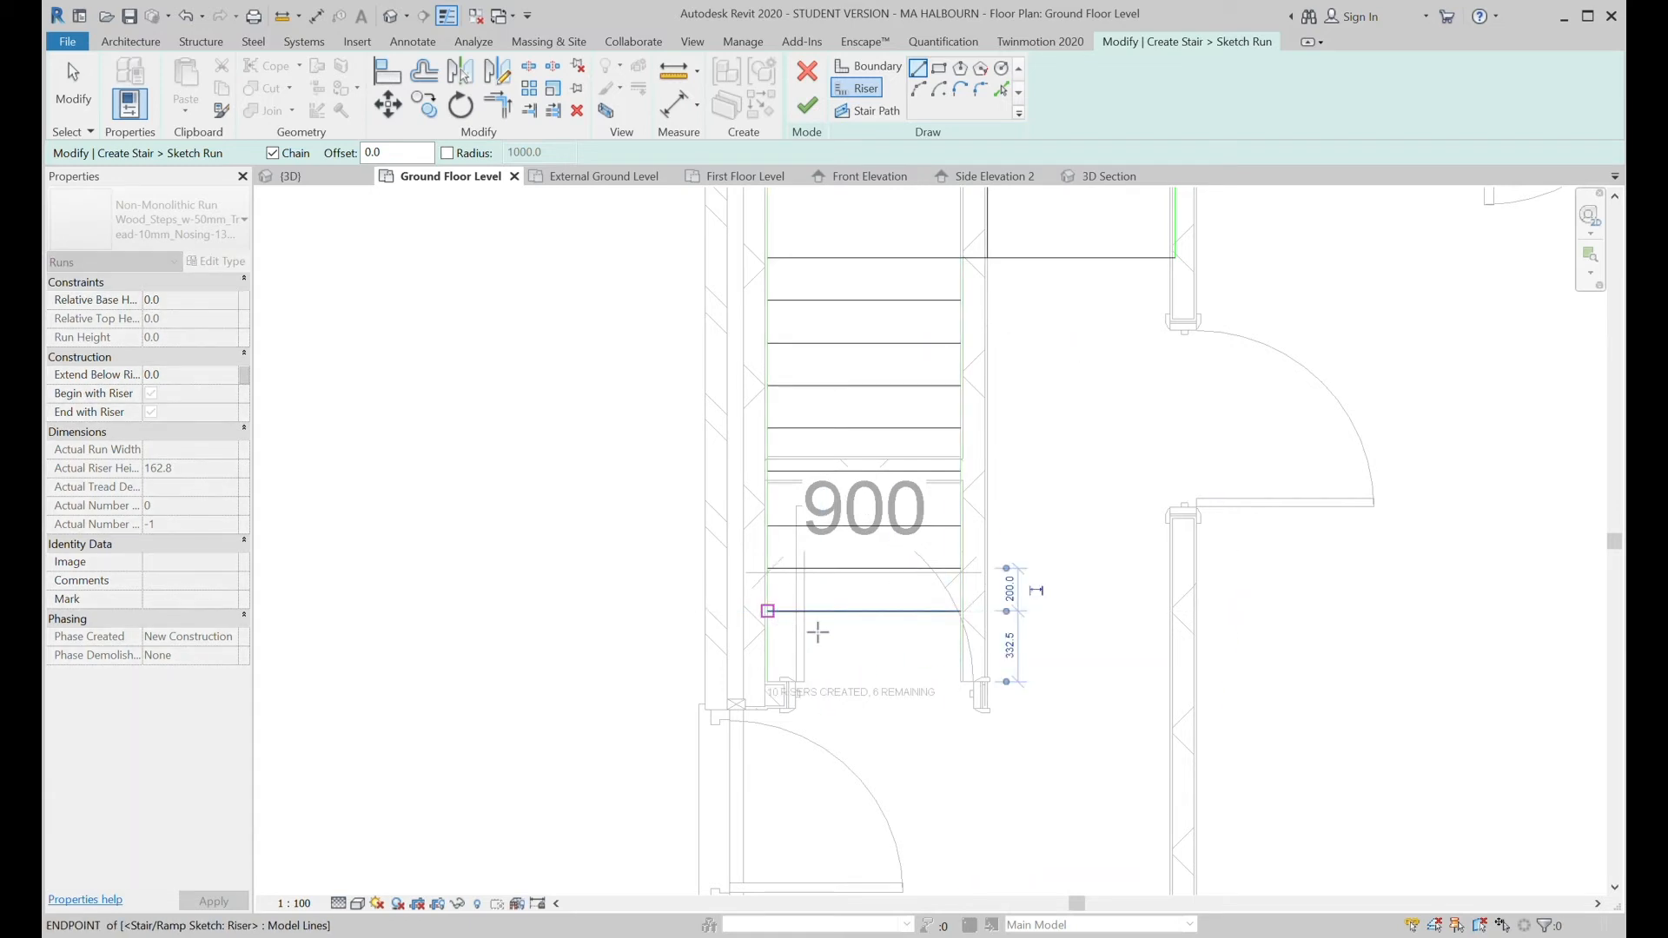
{"action": "left_click", "coordinate": [961, 641]}
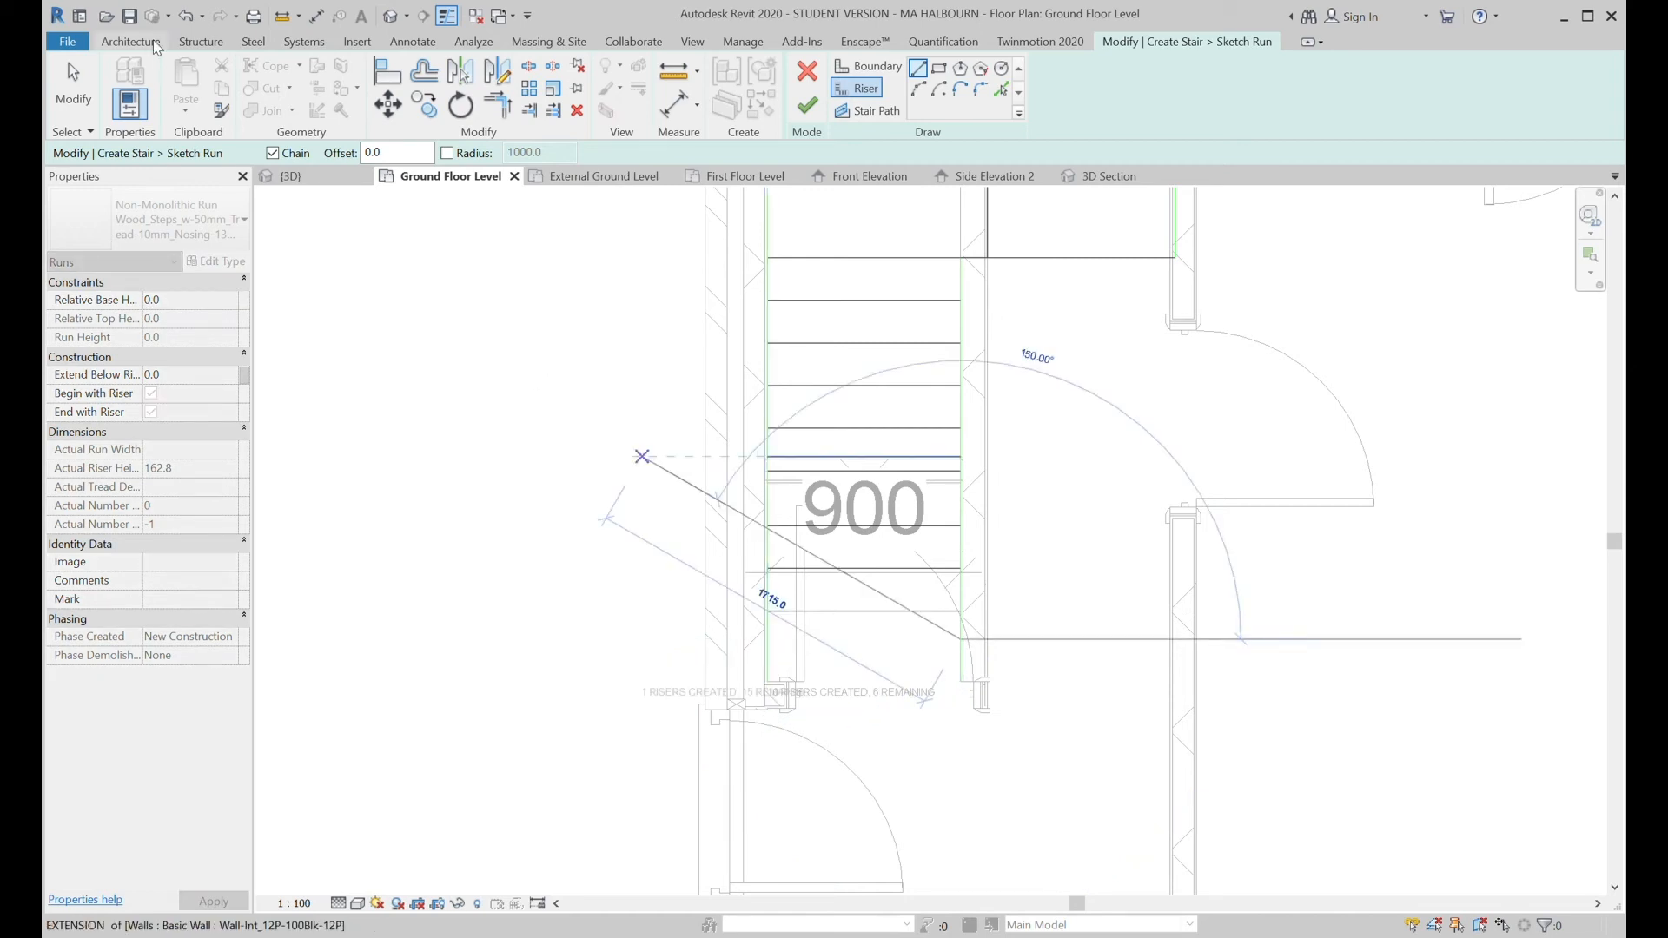
{"action": "key", "text": "Escape"}
{"action": "left_click", "coordinate": [961, 652]}
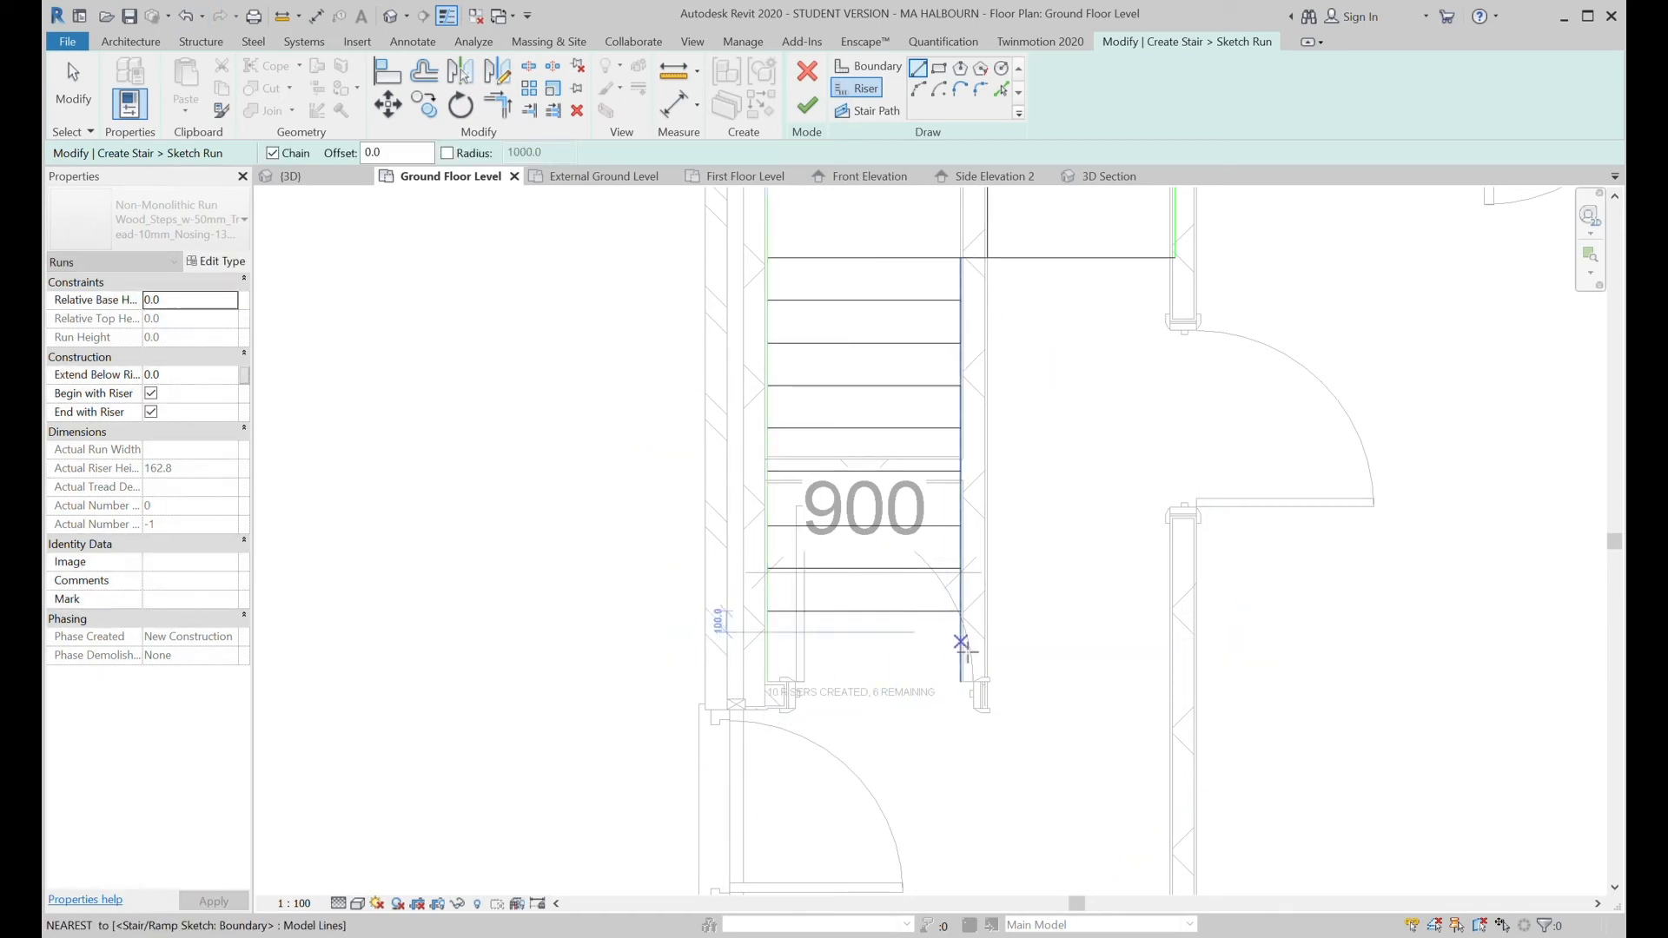
{"action": "left_click", "coordinate": [782, 653]}
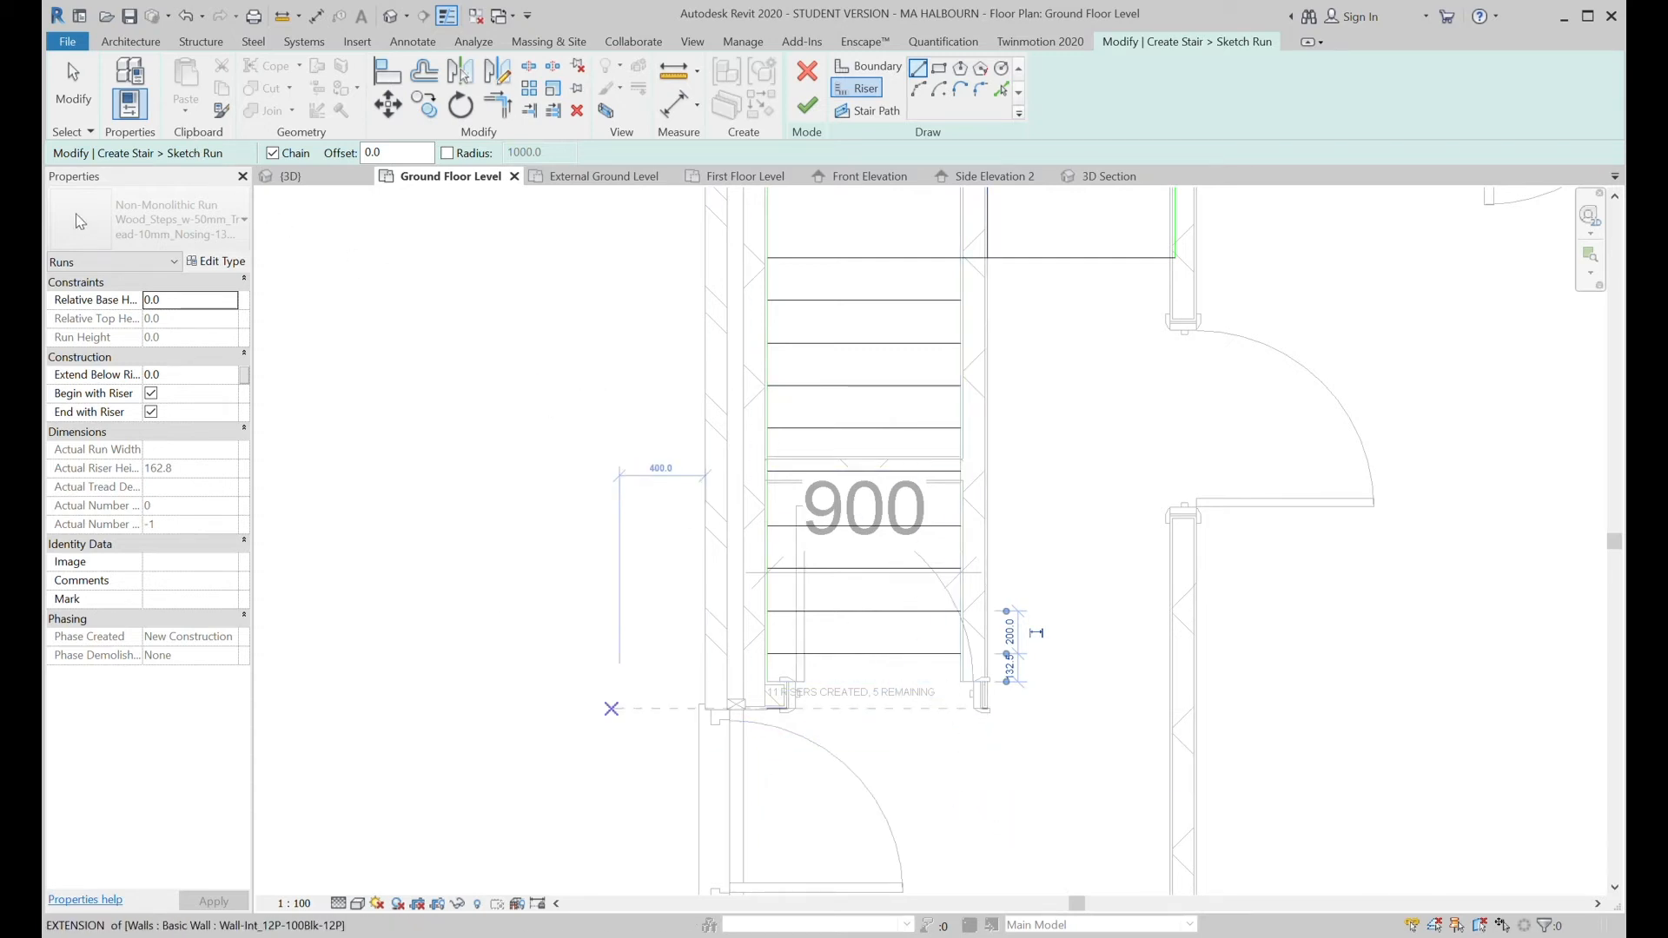
{"action": "key", "text": "Escape"}
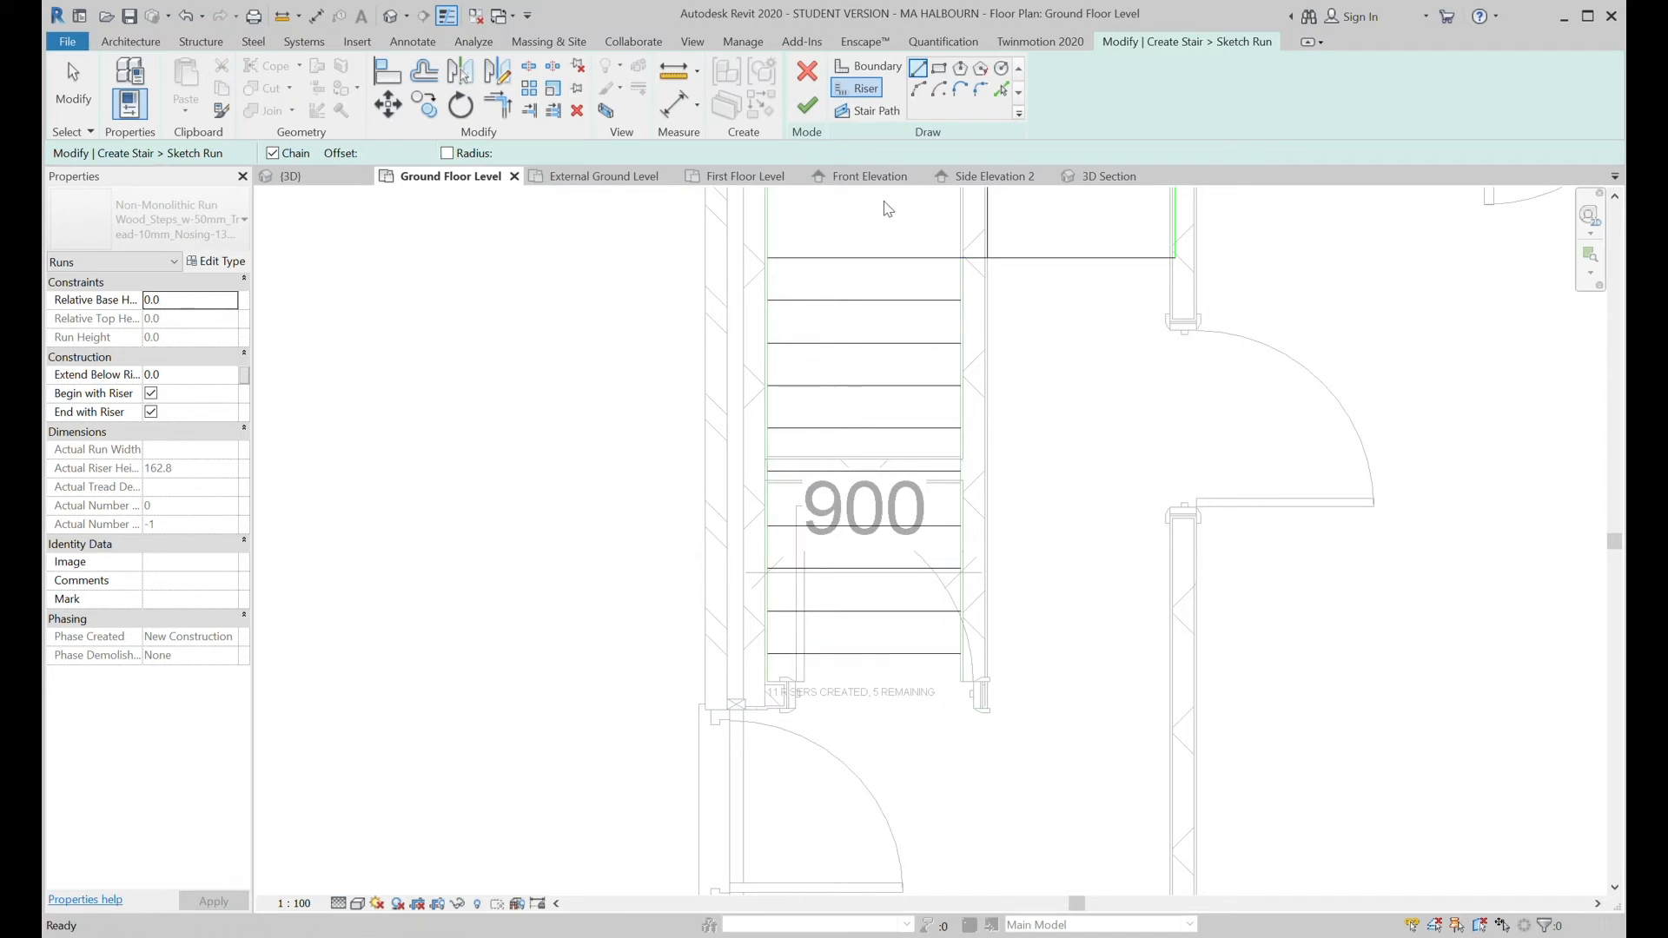
{"action": "key", "text": "Escape"}
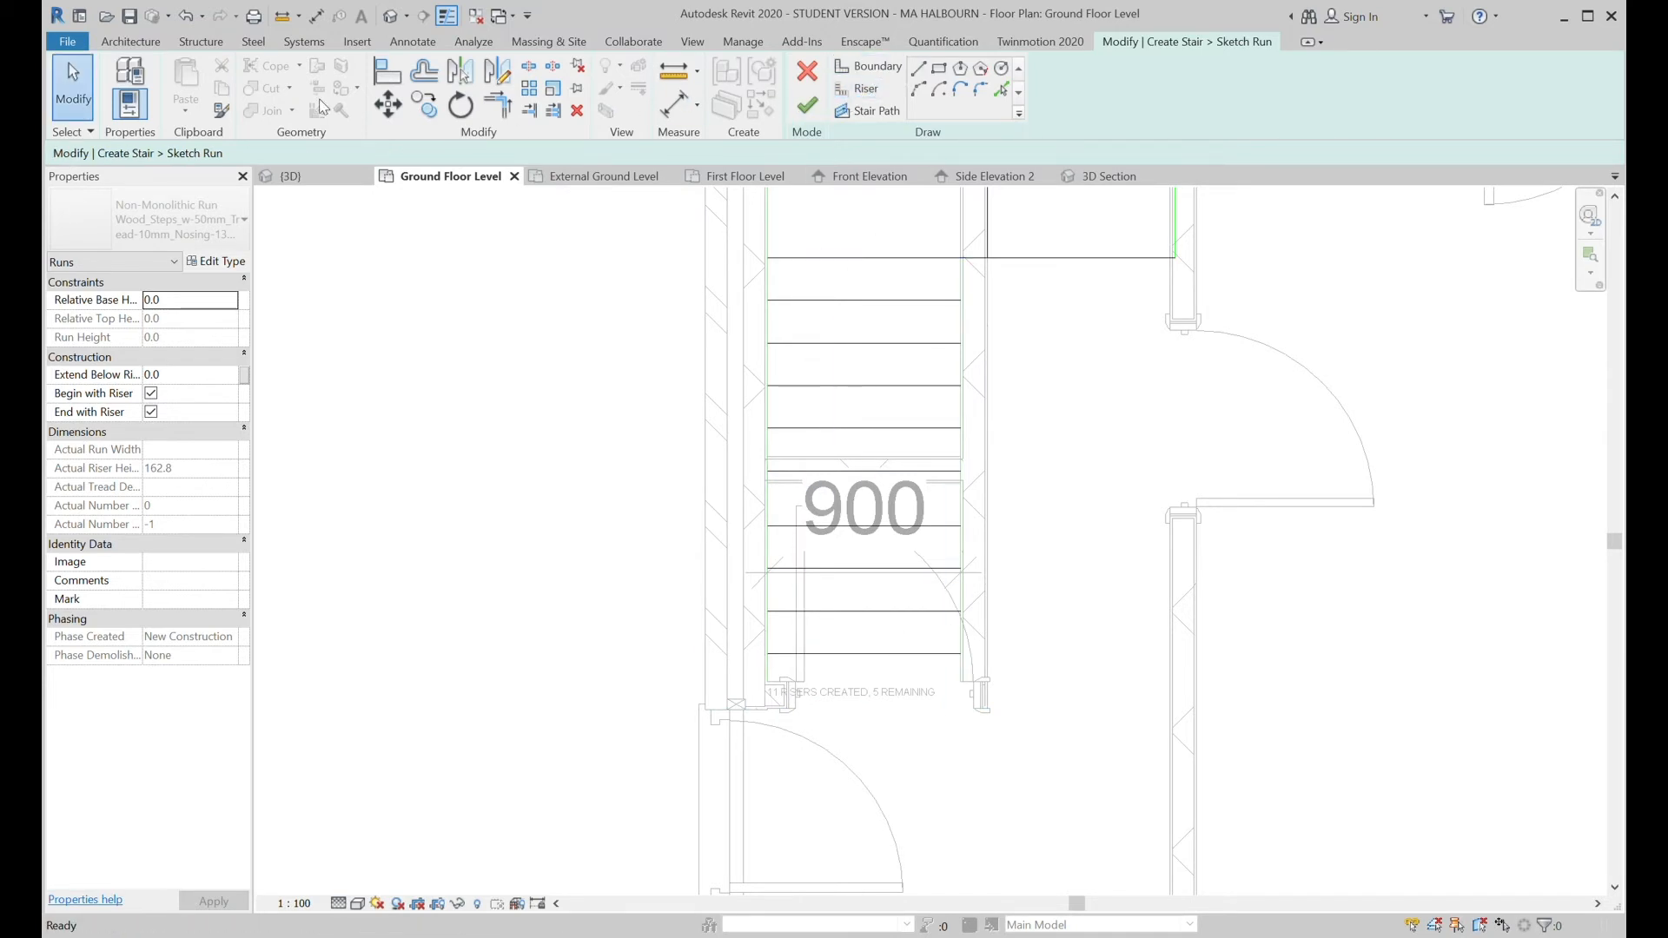
Extend both side boundaries of the left-hand flight down past the cupboard door opening.
{"action": "left_click", "coordinate": [961, 680]}
{"action": "left_click_drag", "start_coordinate": [961, 684], "coordinate": [961, 747]}
{"action": "left_click", "coordinate": [766, 675]}
{"action": "left_click_drag", "start_coordinate": [767, 683], "coordinate": [767, 753]}
{"action": "left_click", "coordinate": [1005, 350]}
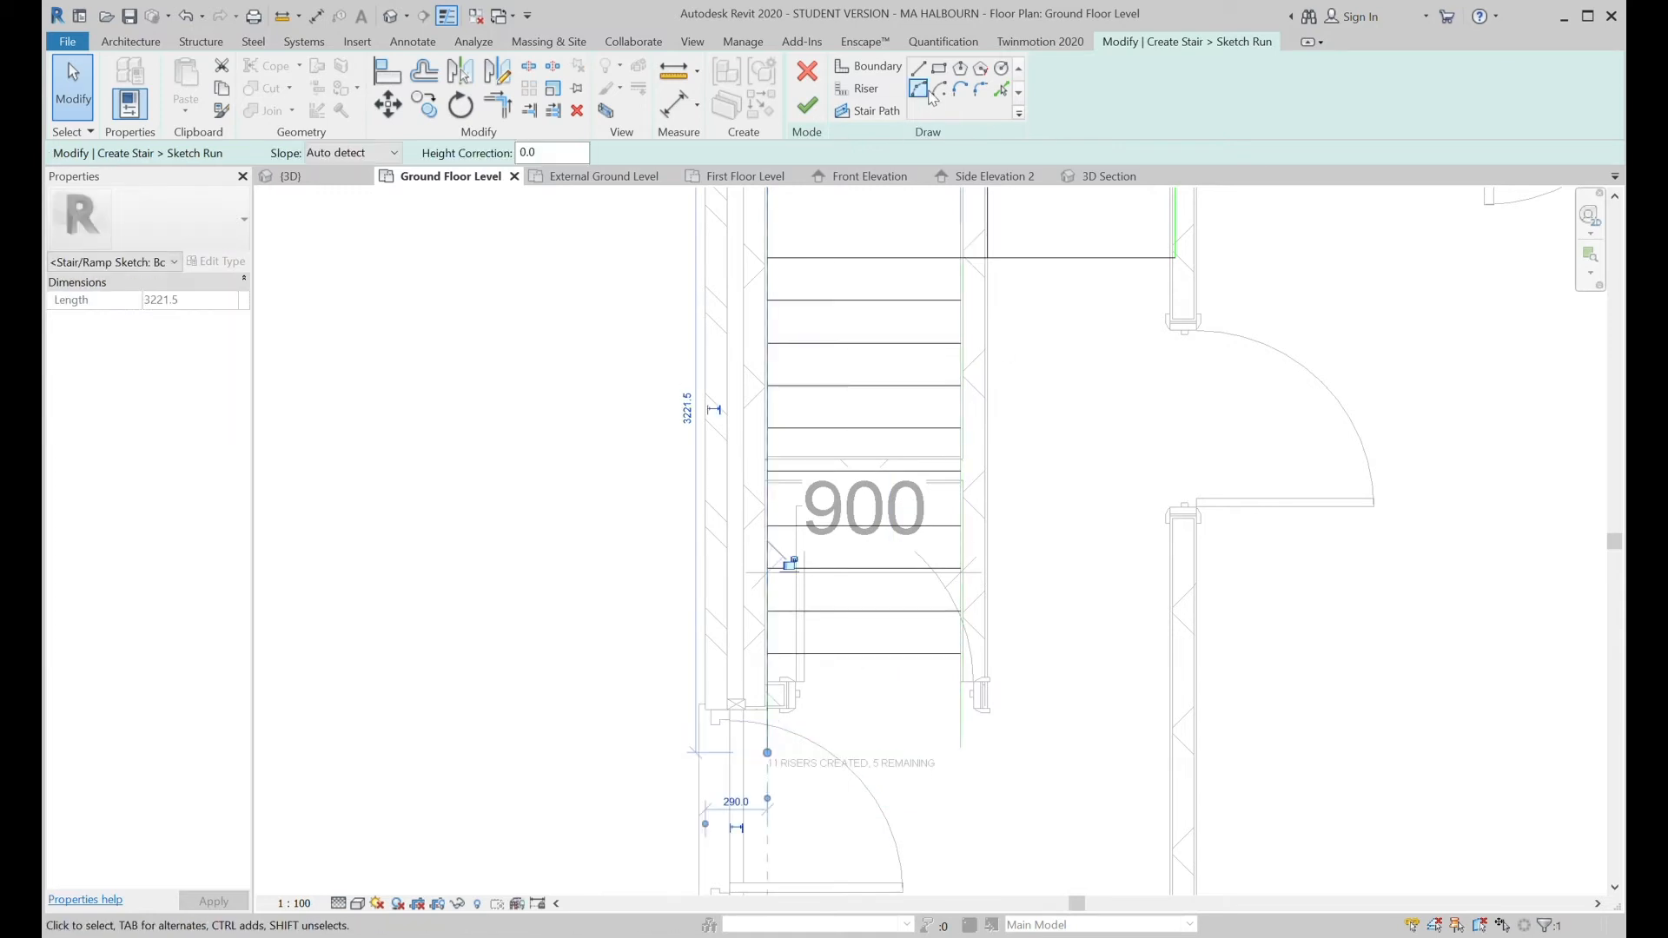
Try a horizontal boundary line across the cupboard door opening, and undo it.
{"action": "left_click", "coordinate": [920, 69]}
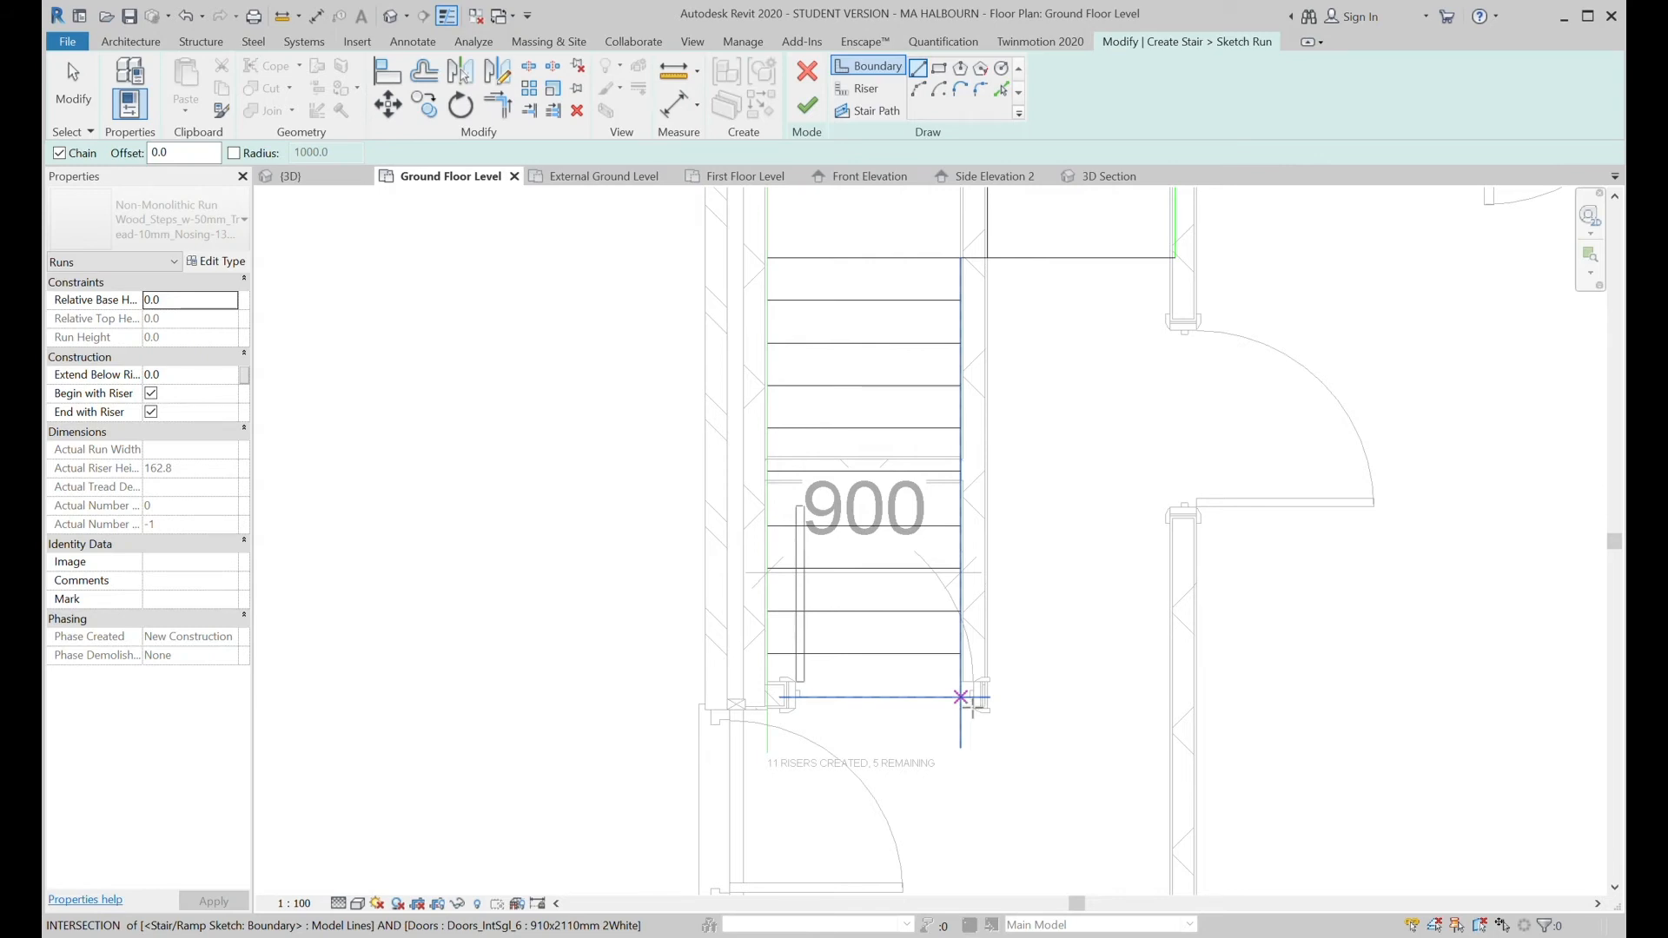
{"action": "left_click", "coordinate": [960, 697]}
{"action": "left_click", "coordinate": [796, 697]}
{"action": "key", "text": "Escape"}
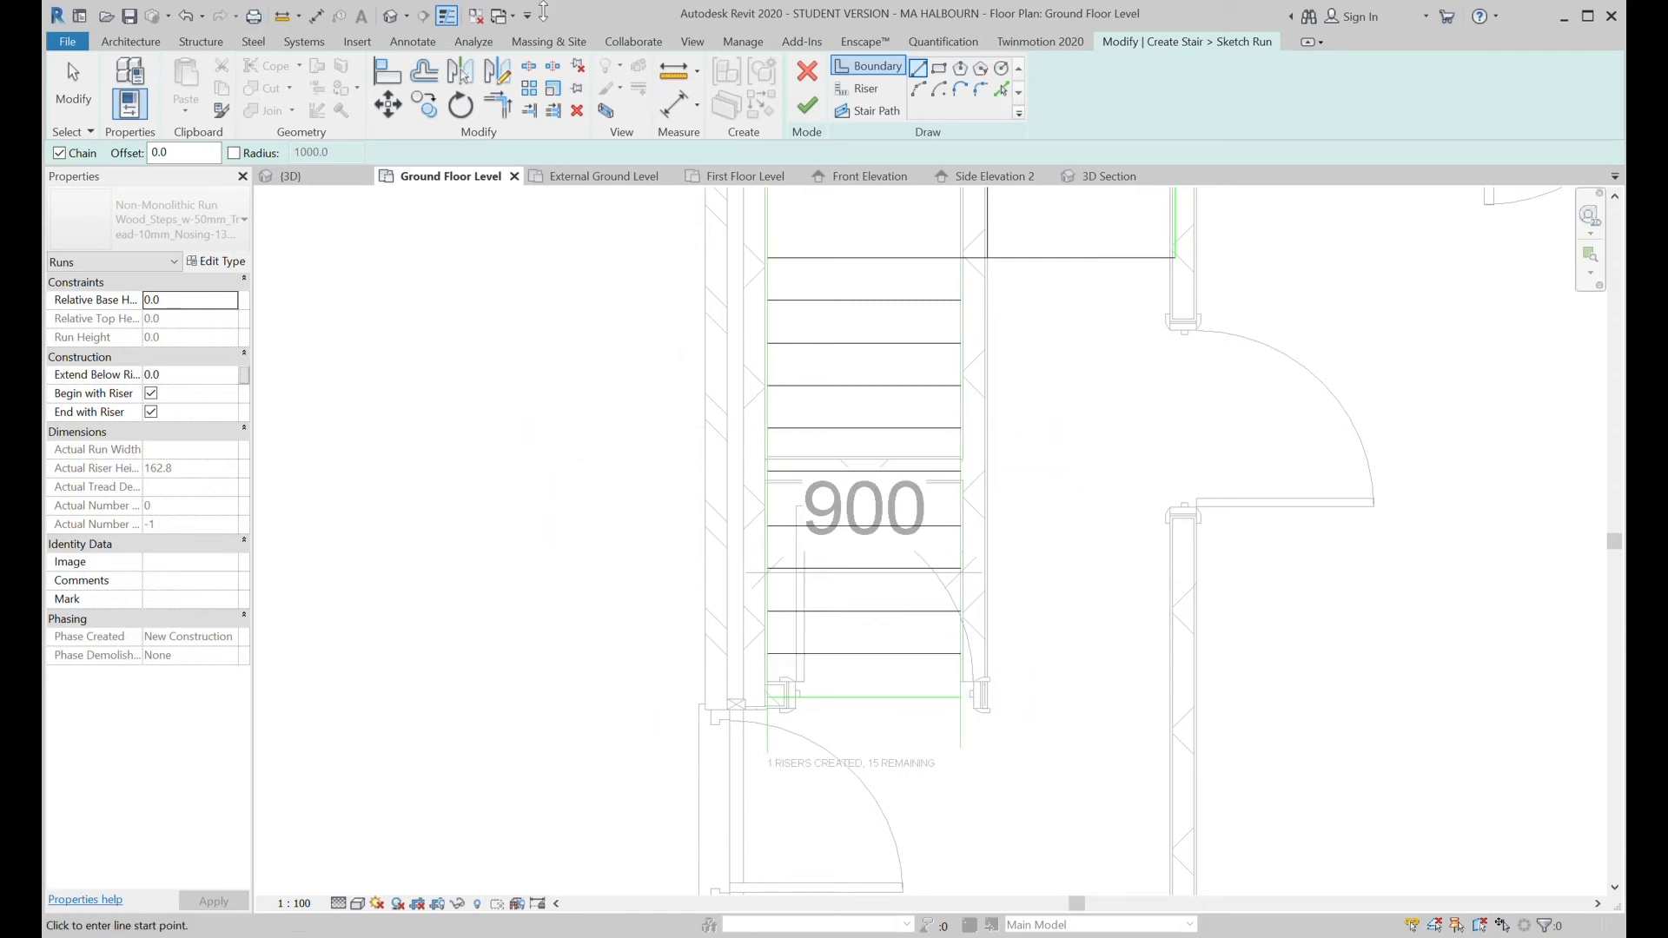
{"action": "left_click", "coordinate": [183, 17]}
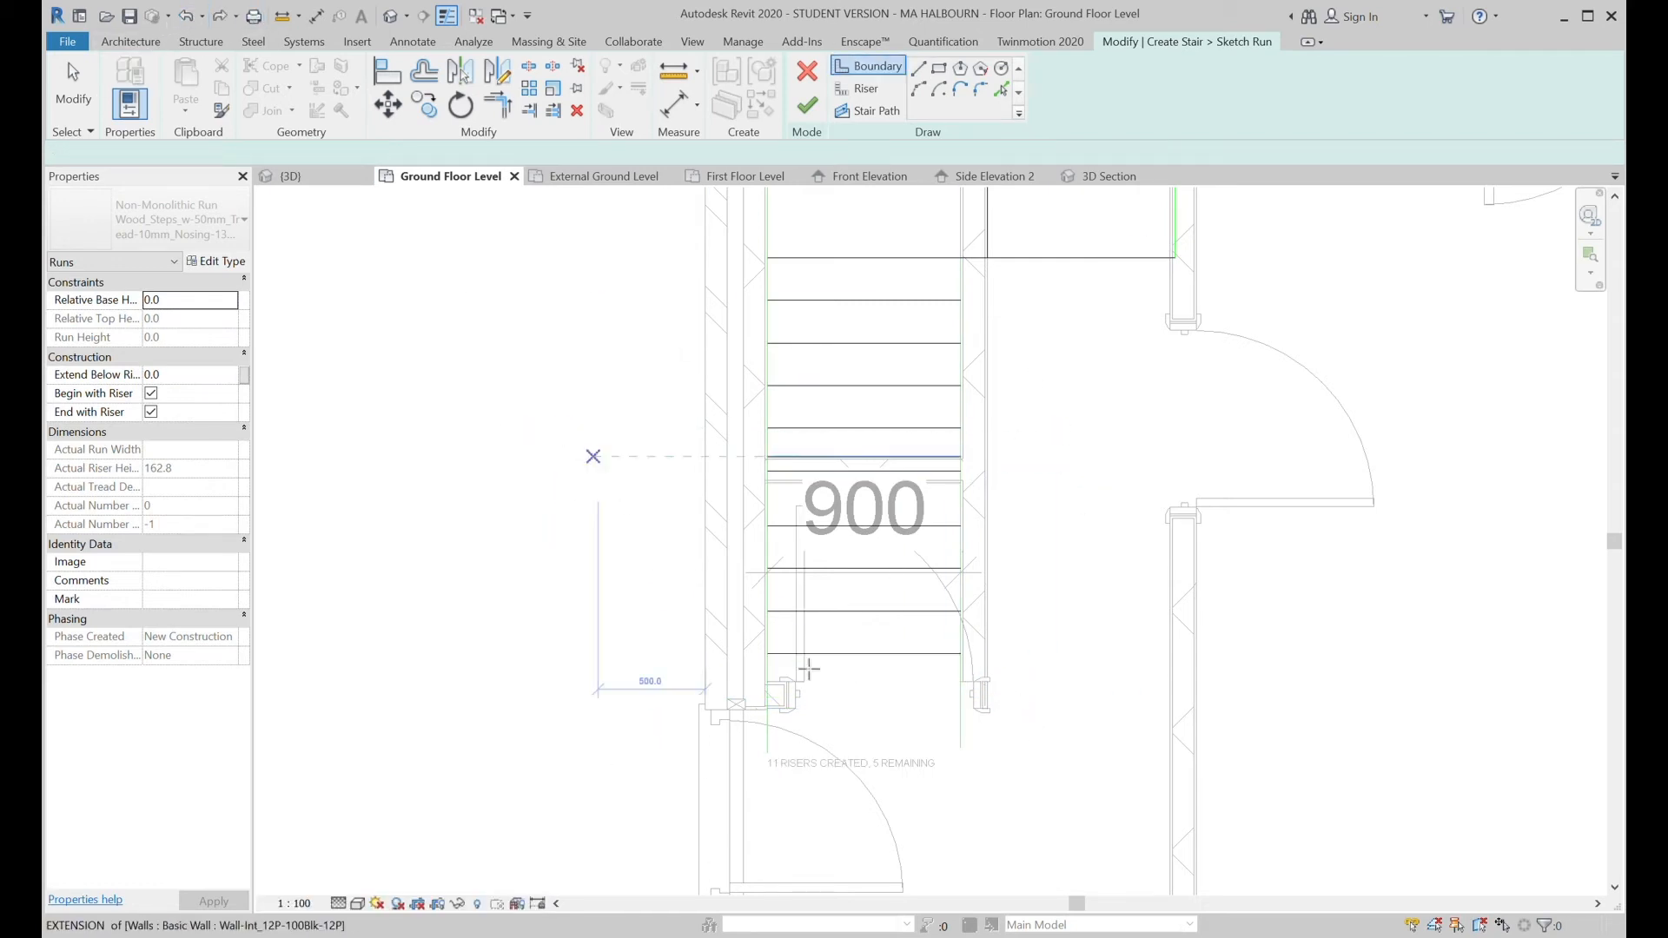
Draw a riser across the cupboard door opening and set it 200 mm below the riser above.
{"action": "left_click", "coordinate": [859, 90]}
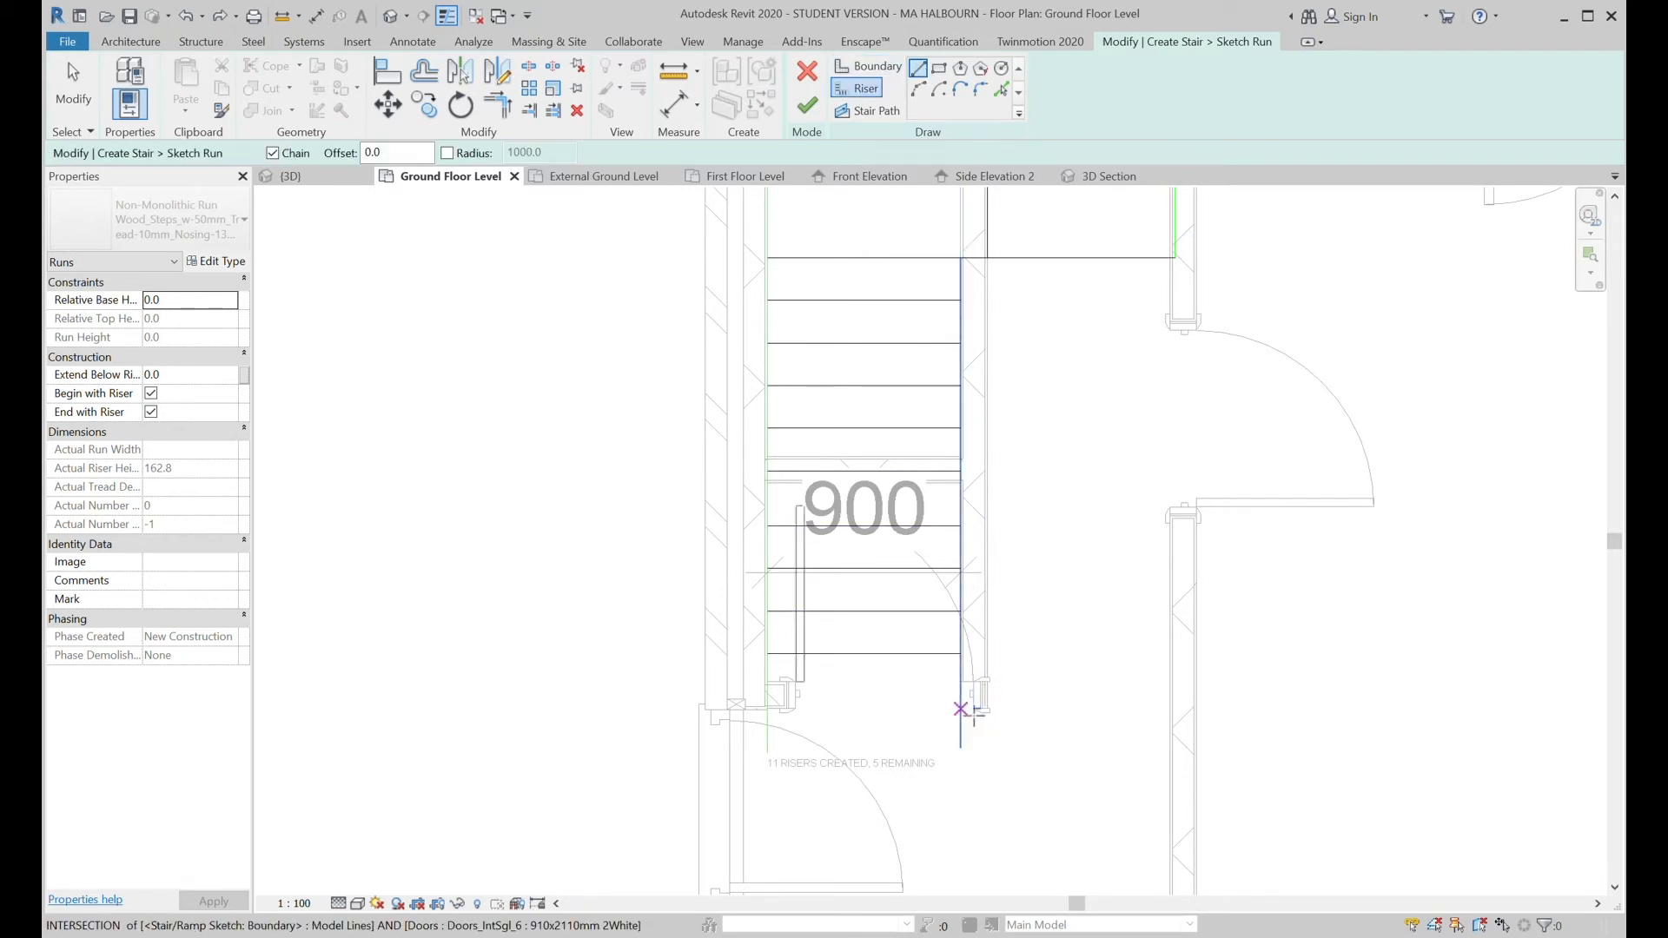
{"action": "left_click", "coordinate": [961, 695]}
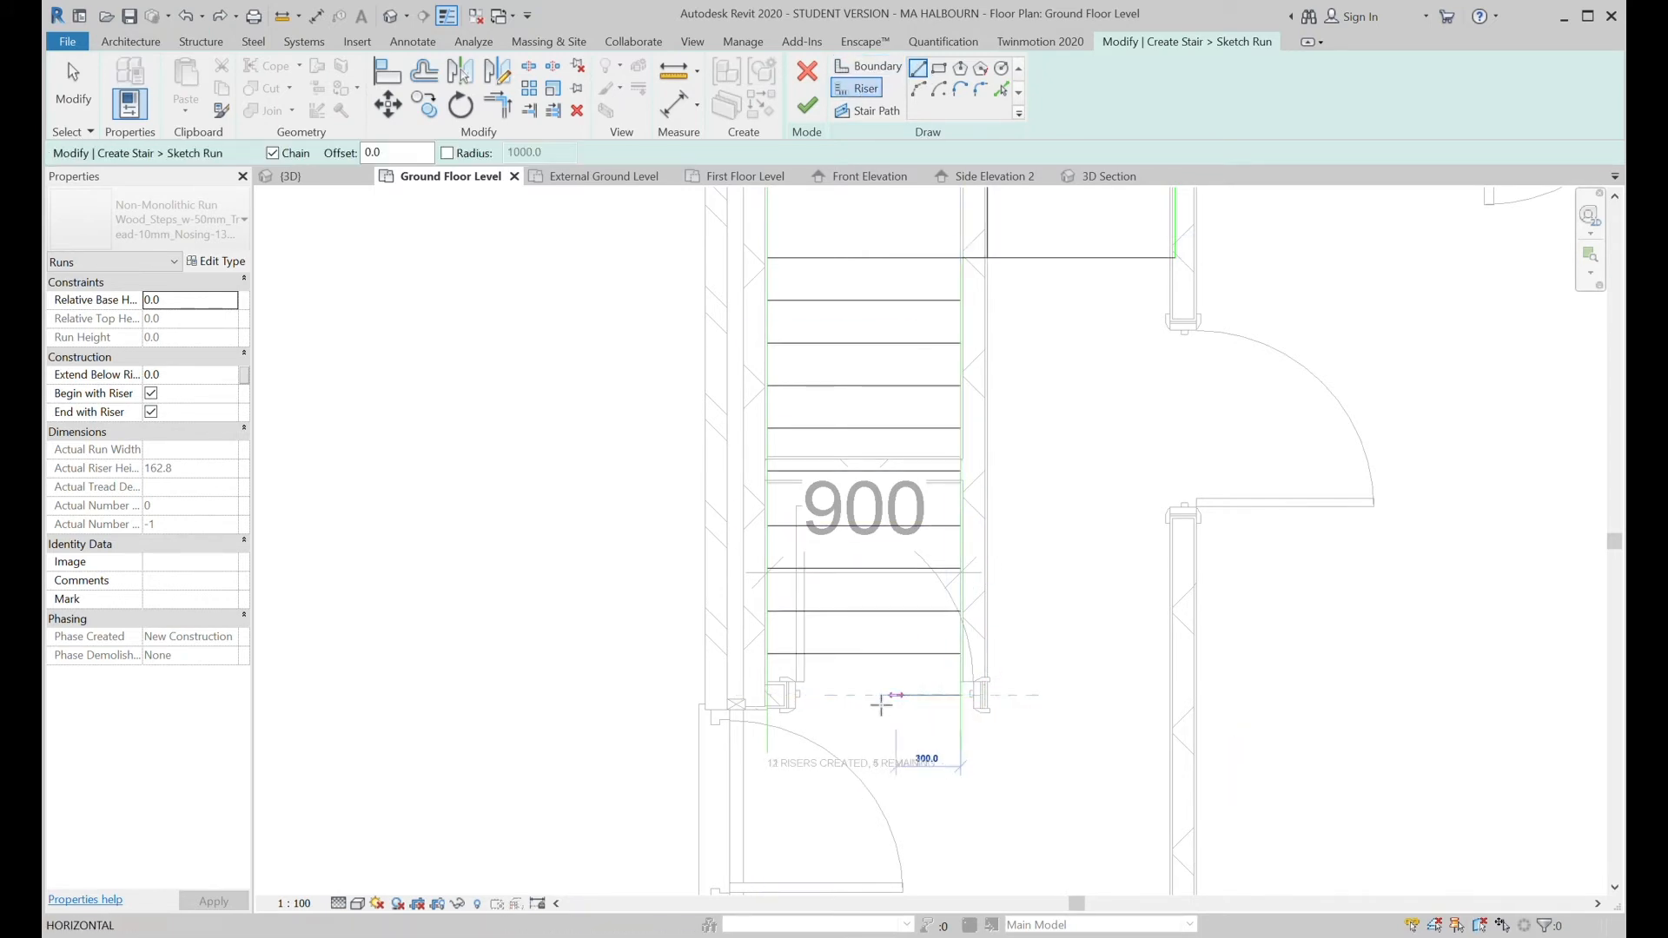
{"action": "left_click", "coordinate": [769, 695]}
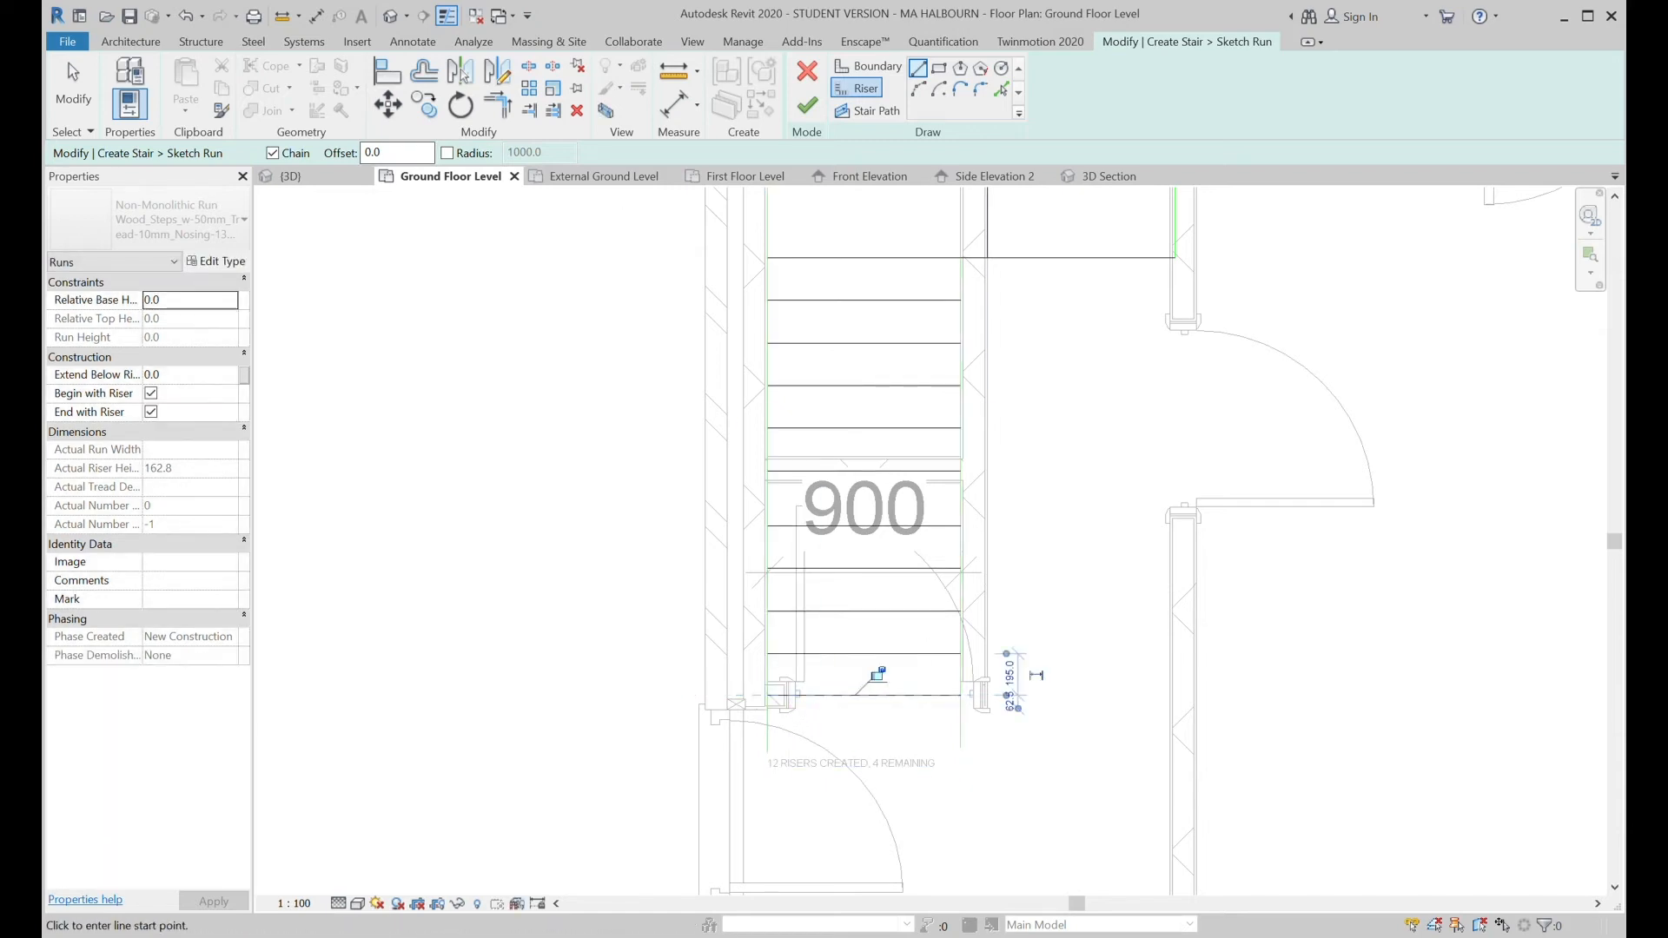
{"action": "left_click", "coordinate": [73, 86]}
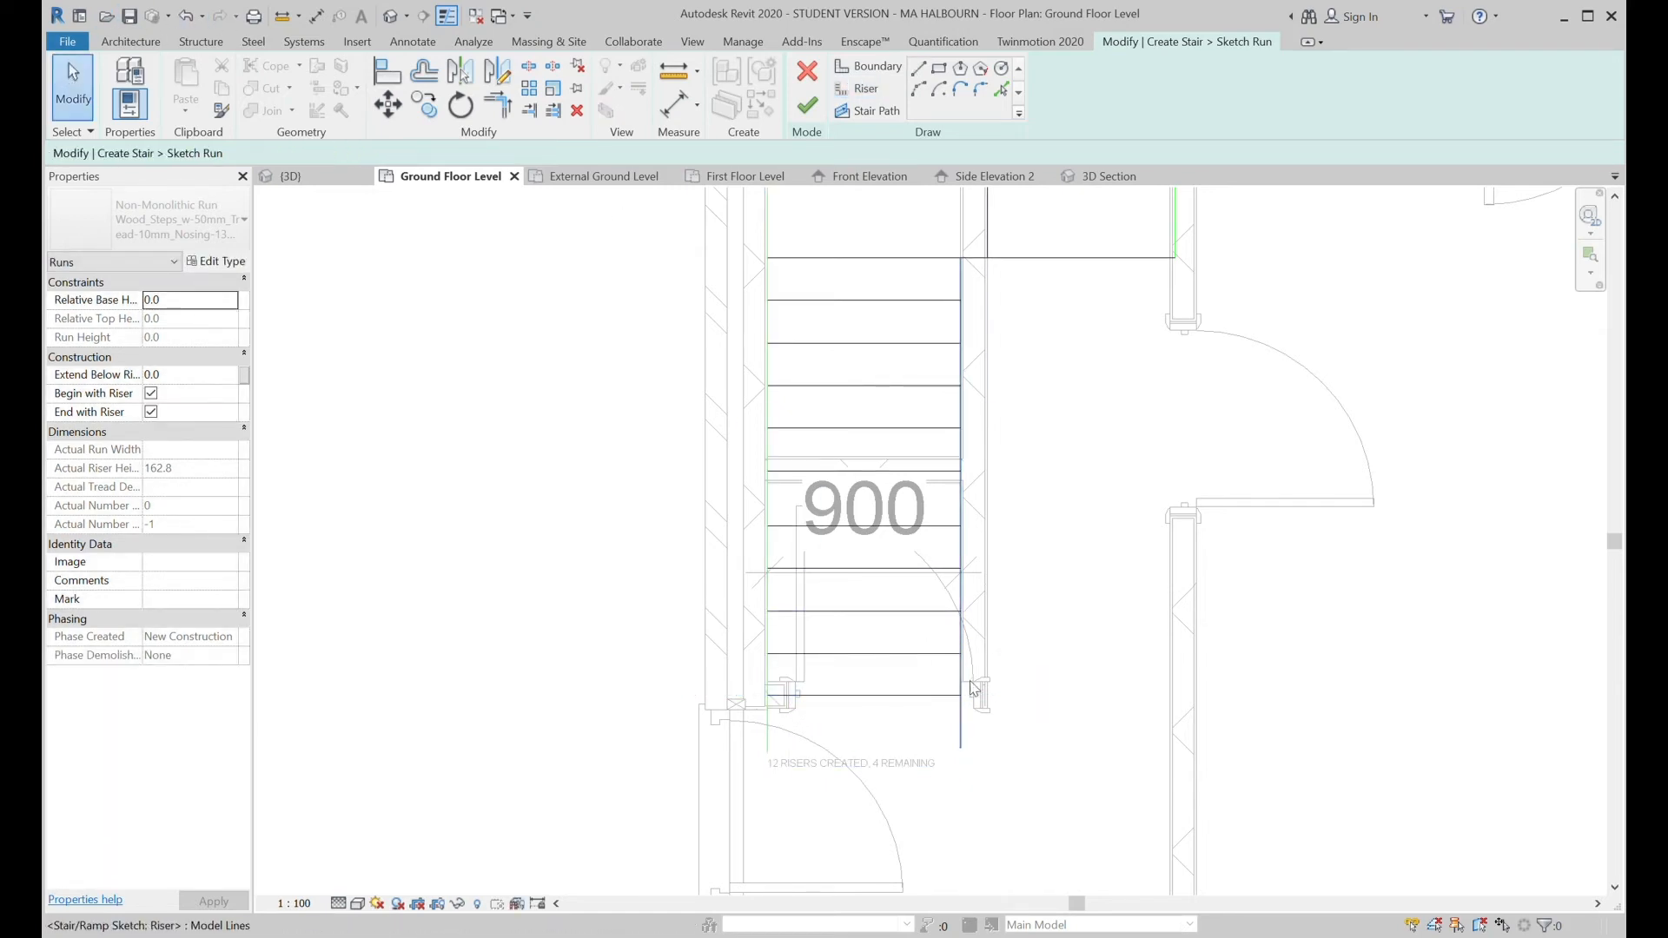
{"action": "left_click", "coordinate": [936, 696]}
{"action": "left_click", "coordinate": [1015, 683]}
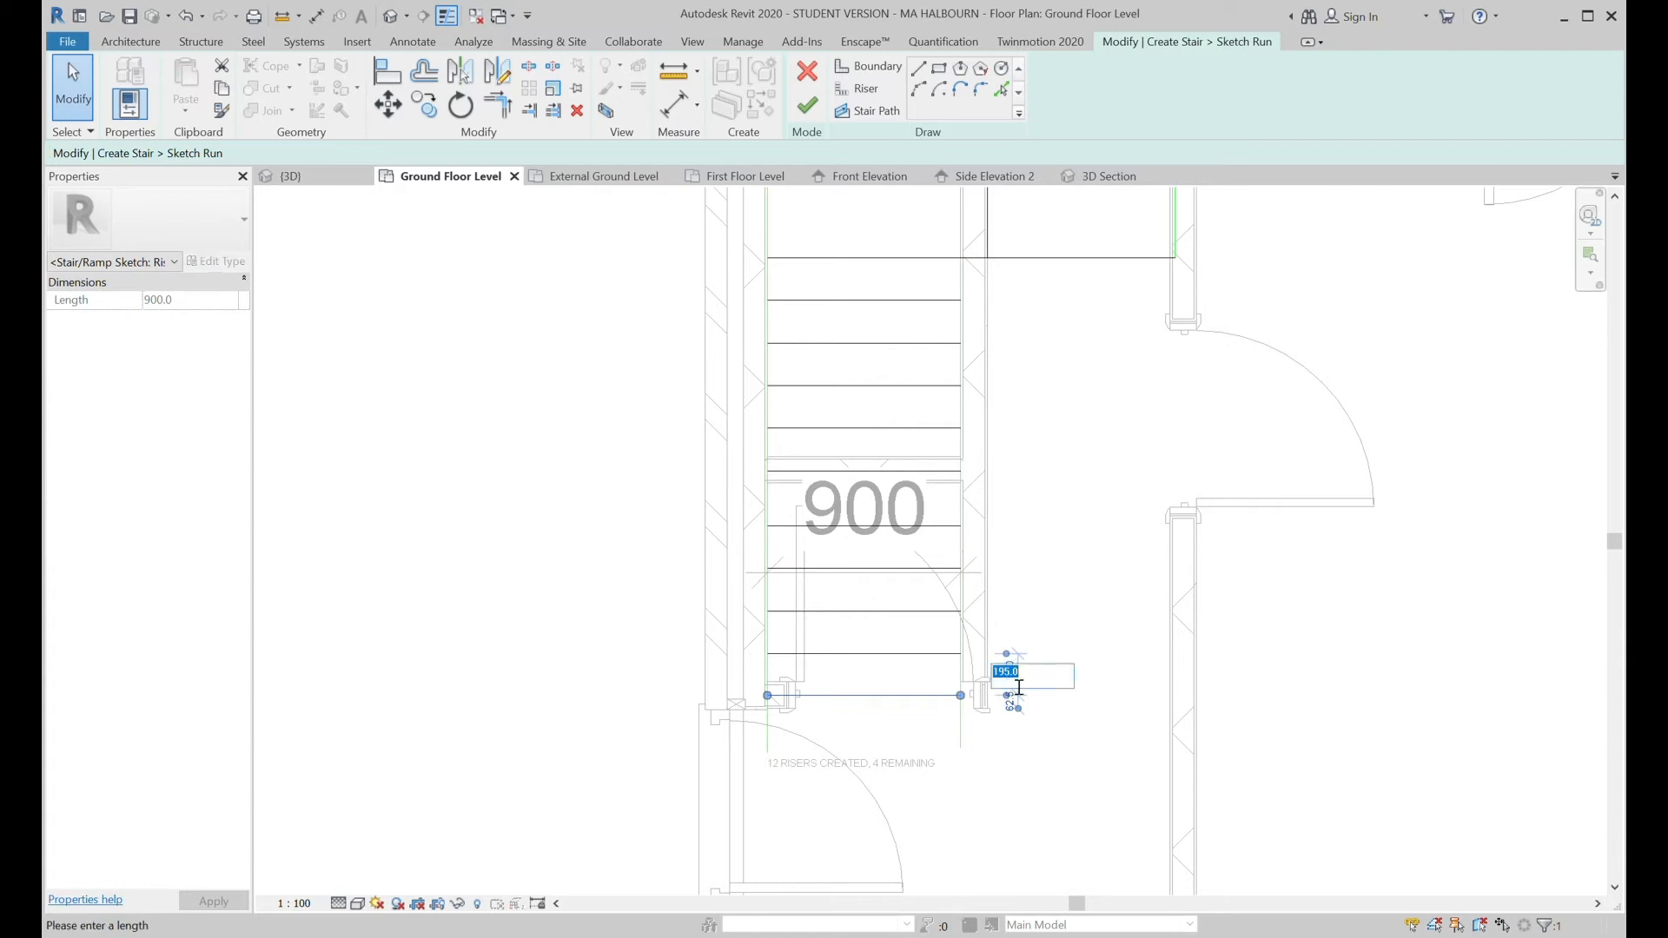
{"action": "key", "text": "Return"}
{"action": "scroll", "coordinate": [891, 558], "scroll_direction": "down", "scroll_amount": 2}
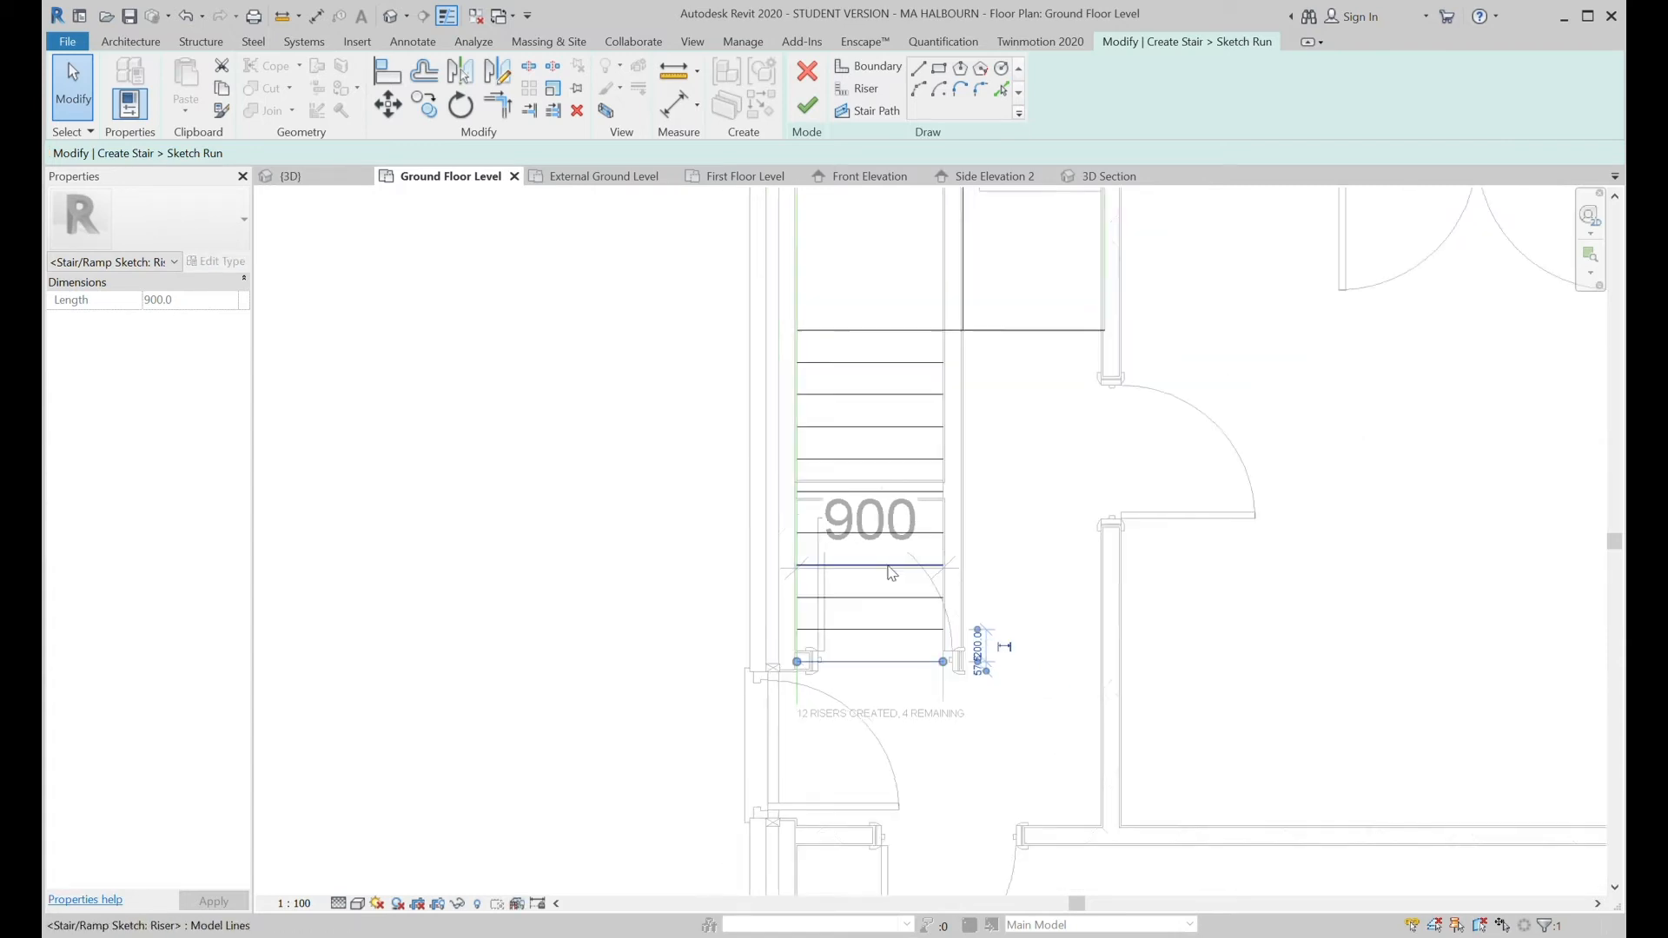
Draw a vertical riser from the rear boundary to the hall riser, 100 mm to the right of the existing vertical riser.
{"action": "scroll", "coordinate": [893, 573], "scroll_direction": "down", "scroll_amount": 1}
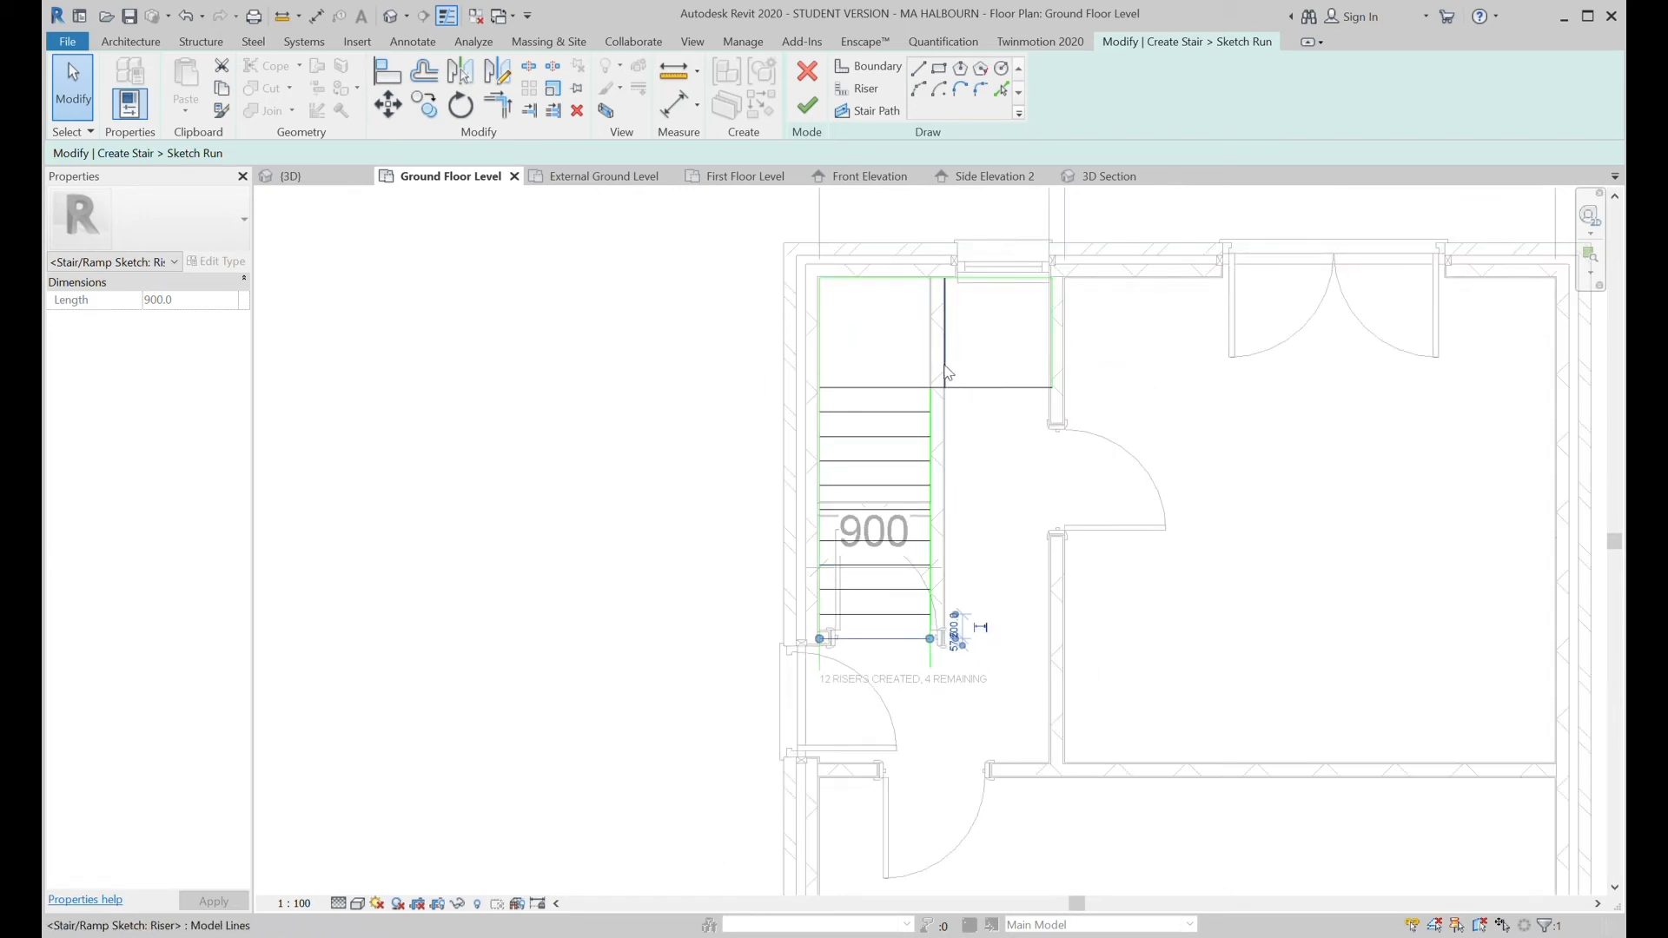
{"action": "left_click", "coordinate": [918, 68]}
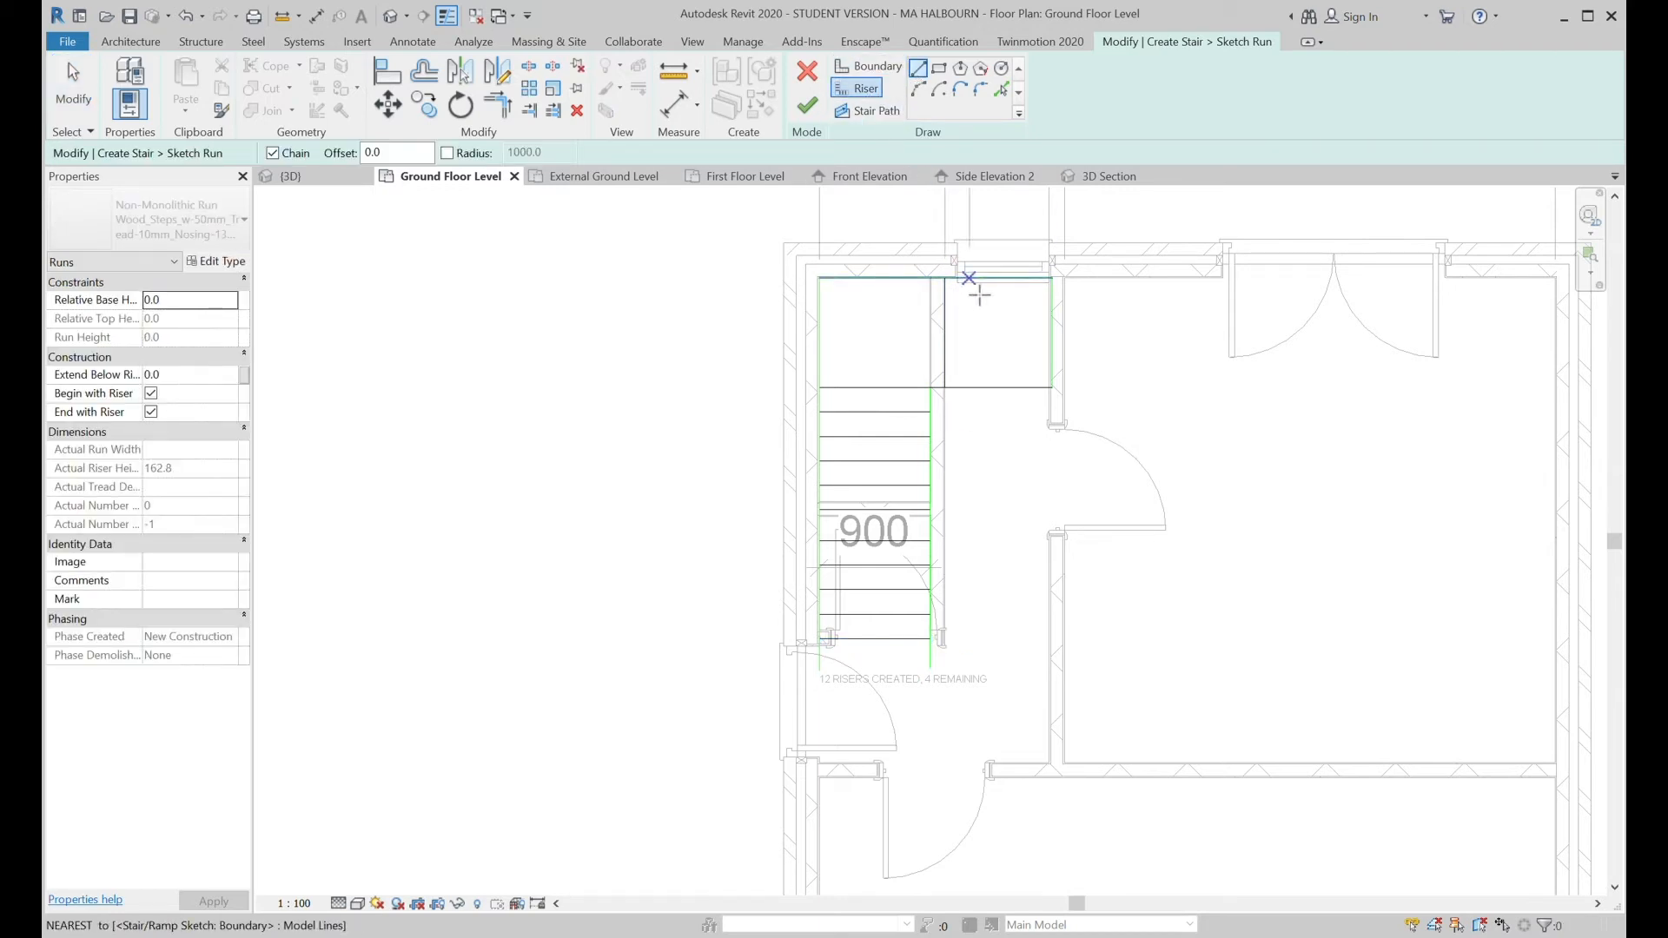
{"action": "left_click", "coordinate": [957, 278]}
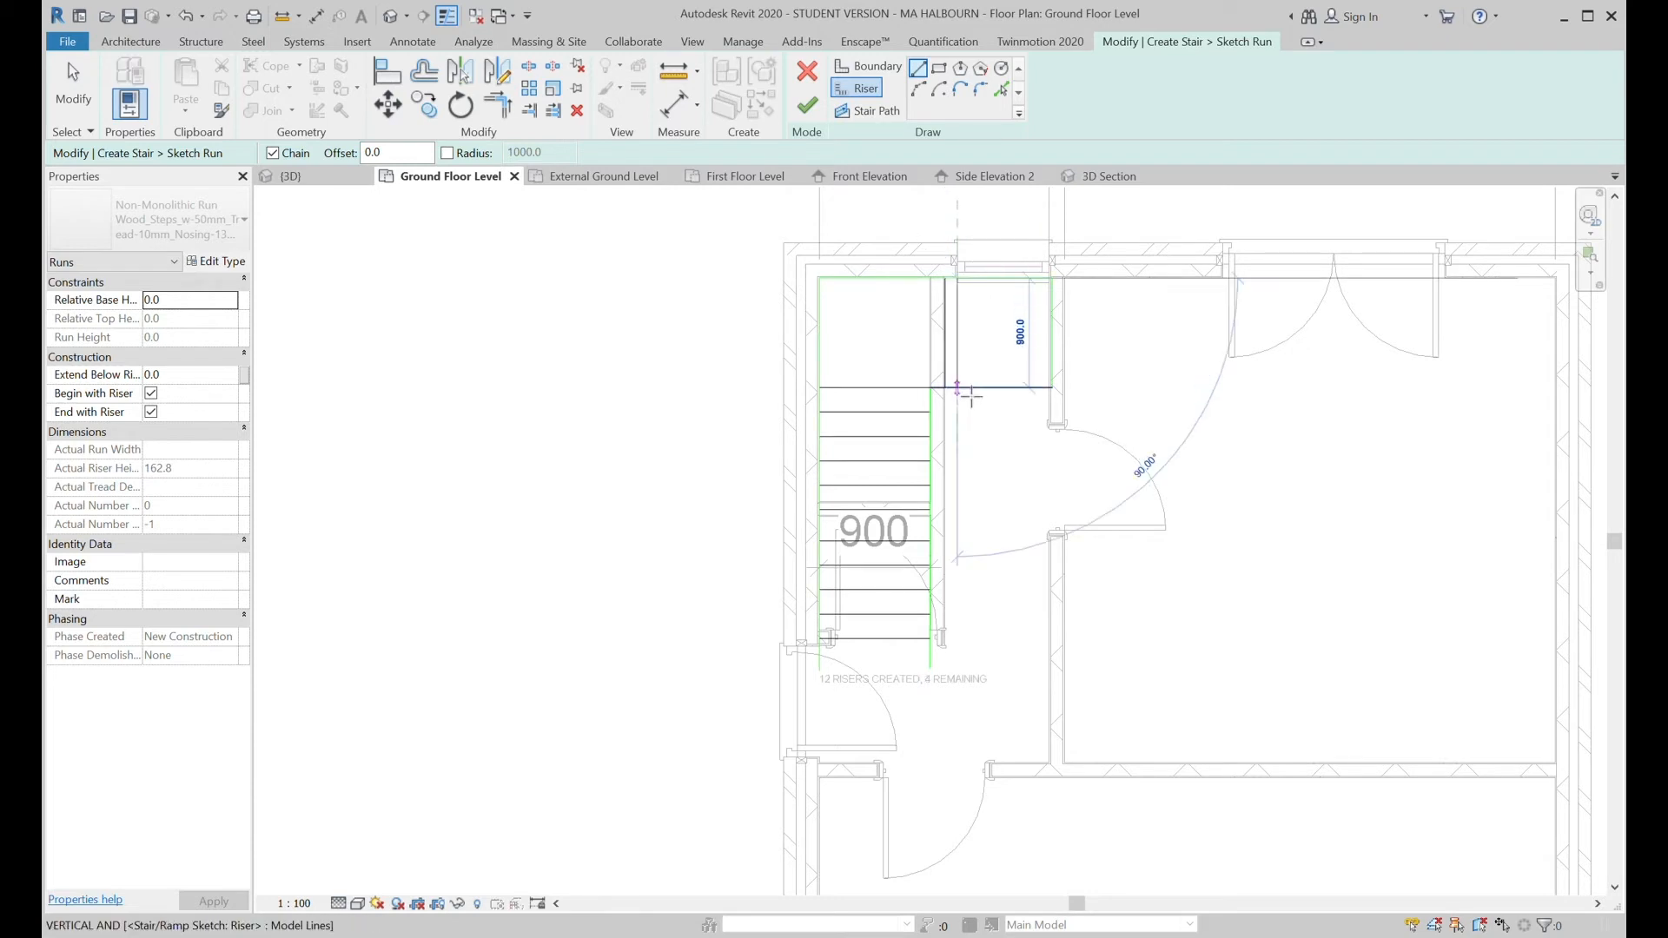
{"action": "left_click", "coordinate": [957, 388]}
{"action": "key", "text": "Escape"}
{"action": "key", "text": "Escape"}
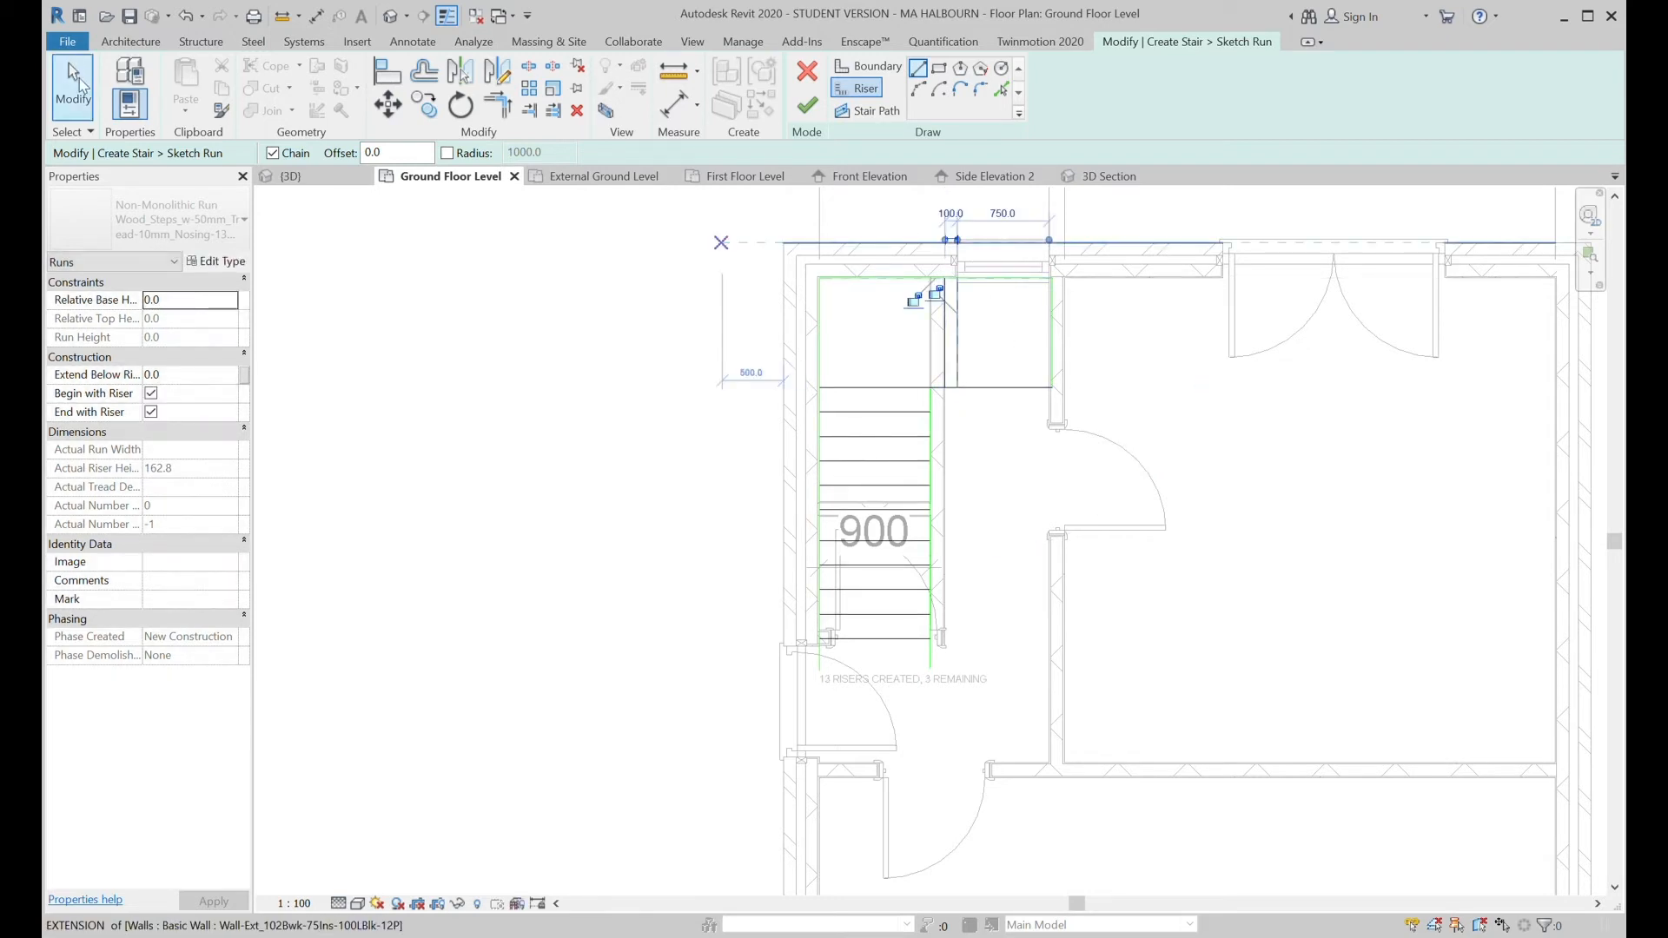
Try an aligned dimension between the two vertical risers at the rear of the hall, and cancel it.
{"action": "left_click", "coordinate": [948, 356]}
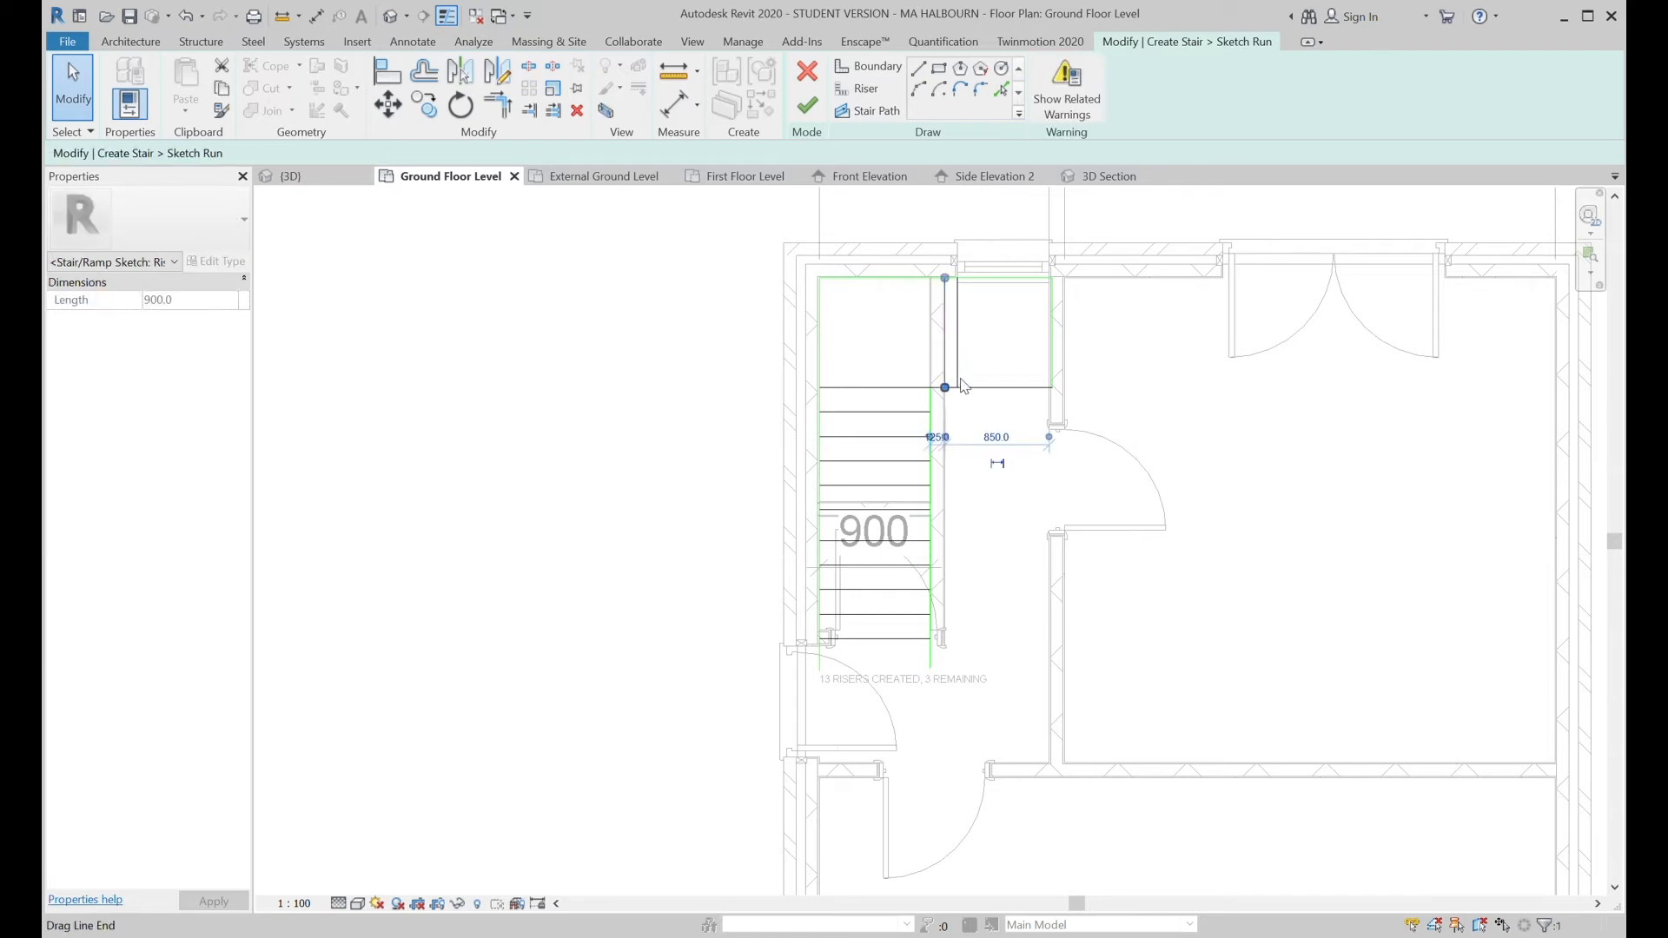
{"action": "scroll", "coordinate": [965, 373], "scroll_direction": "up", "scroll_amount": 3}
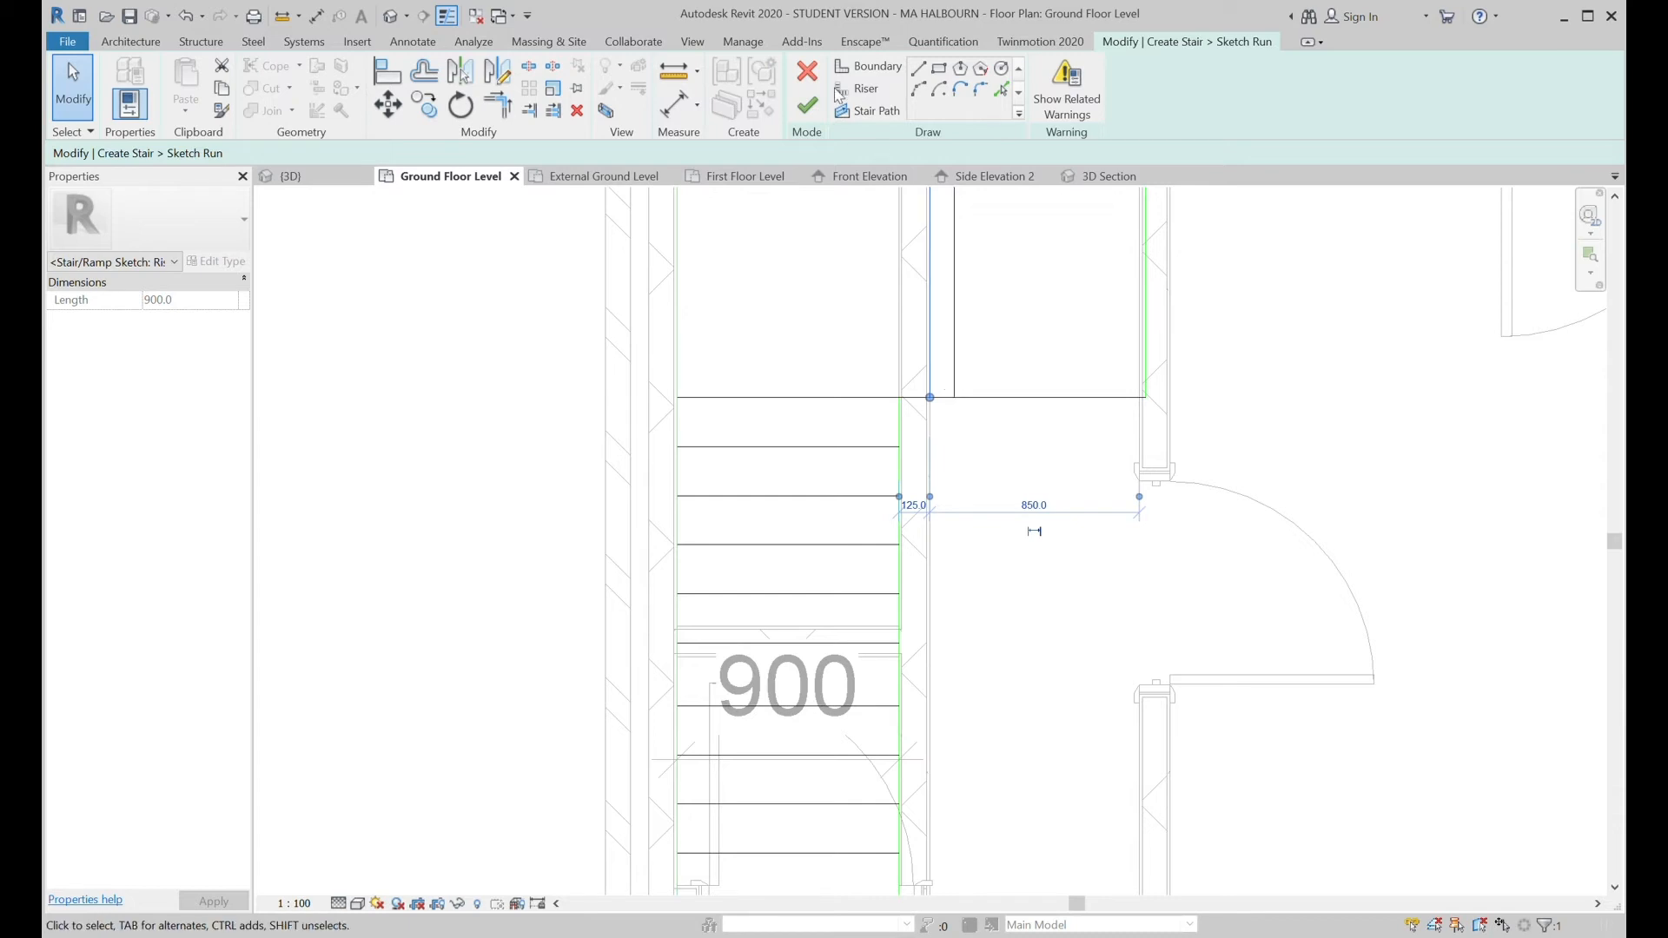
{"action": "left_click", "coordinate": [413, 43]}
{"action": "key", "text": "d"}
{"action": "key", "text": "i"}
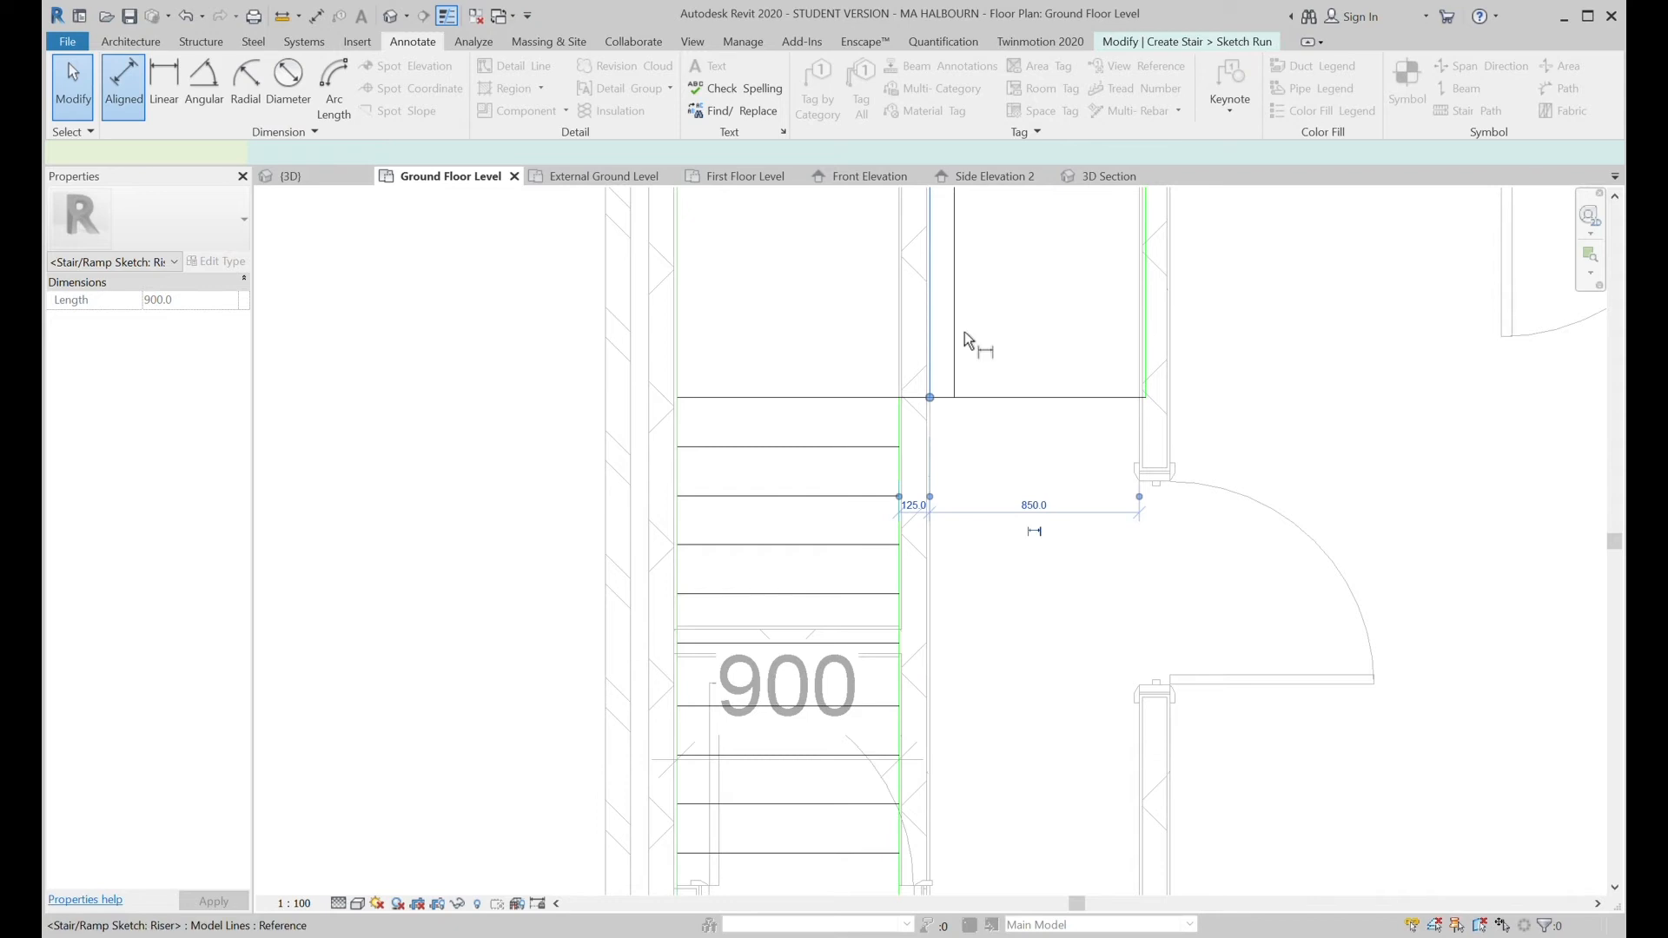
{"action": "left_click", "coordinate": [930, 351]}
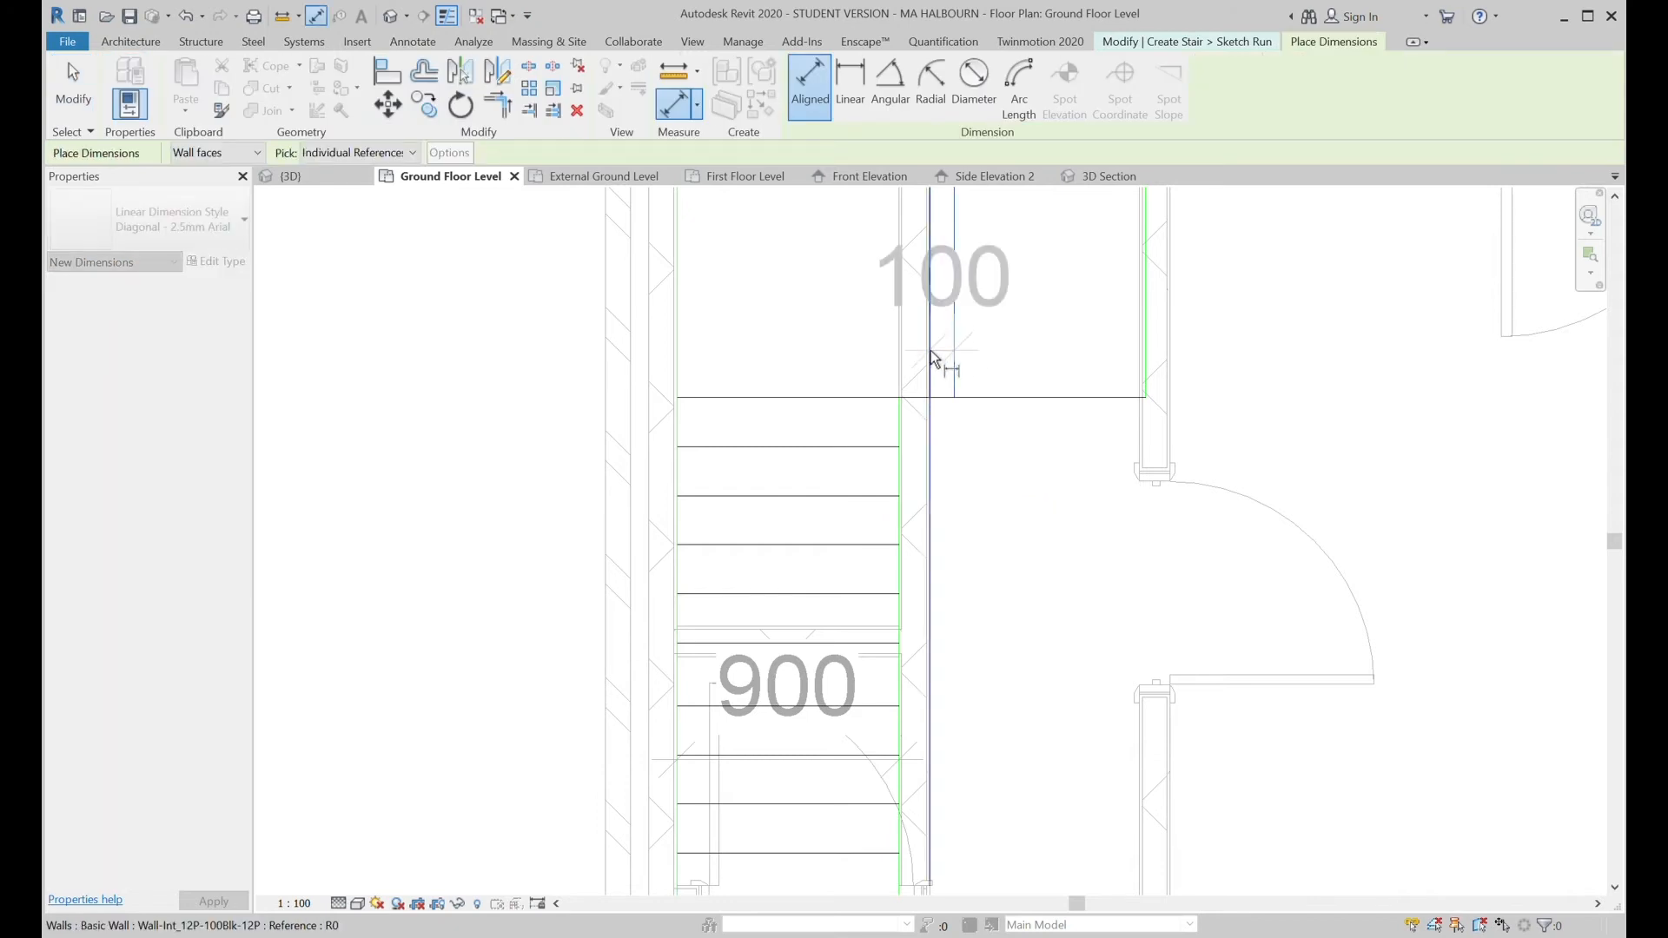
{"action": "left_click", "coordinate": [938, 476]}
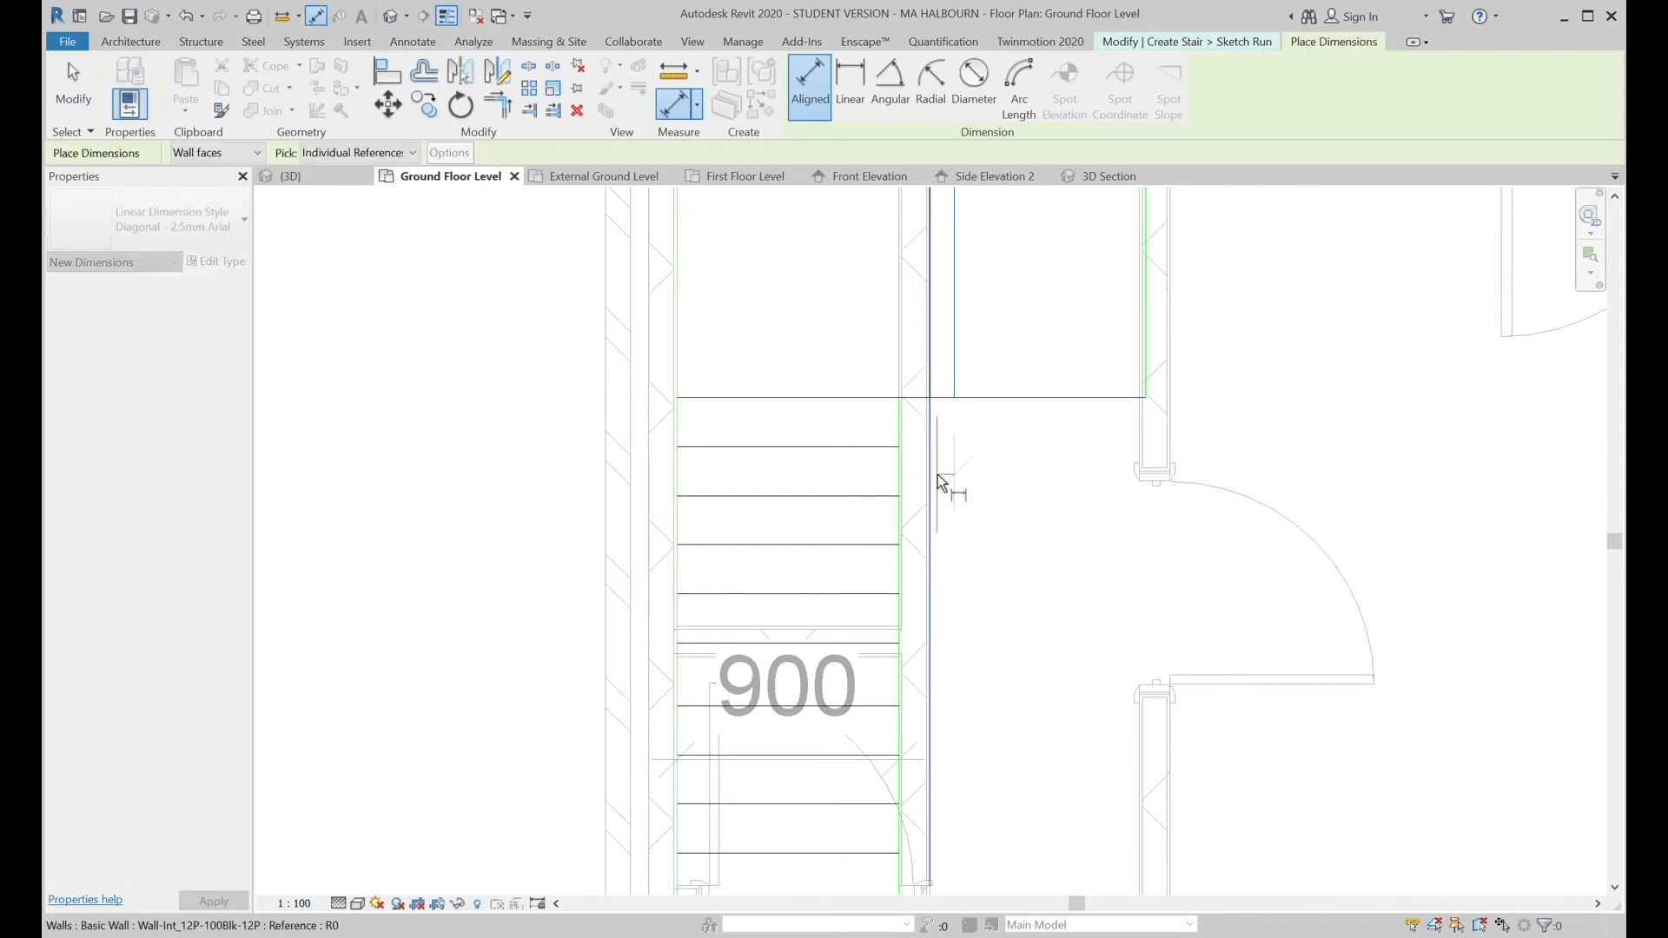
{"action": "key", "text": "Escape"}
{"action": "key", "text": "Escape"}
Select the vertical riser in line with the hall face of the cupboard wall.
{"action": "left_click", "coordinate": [929, 348]}
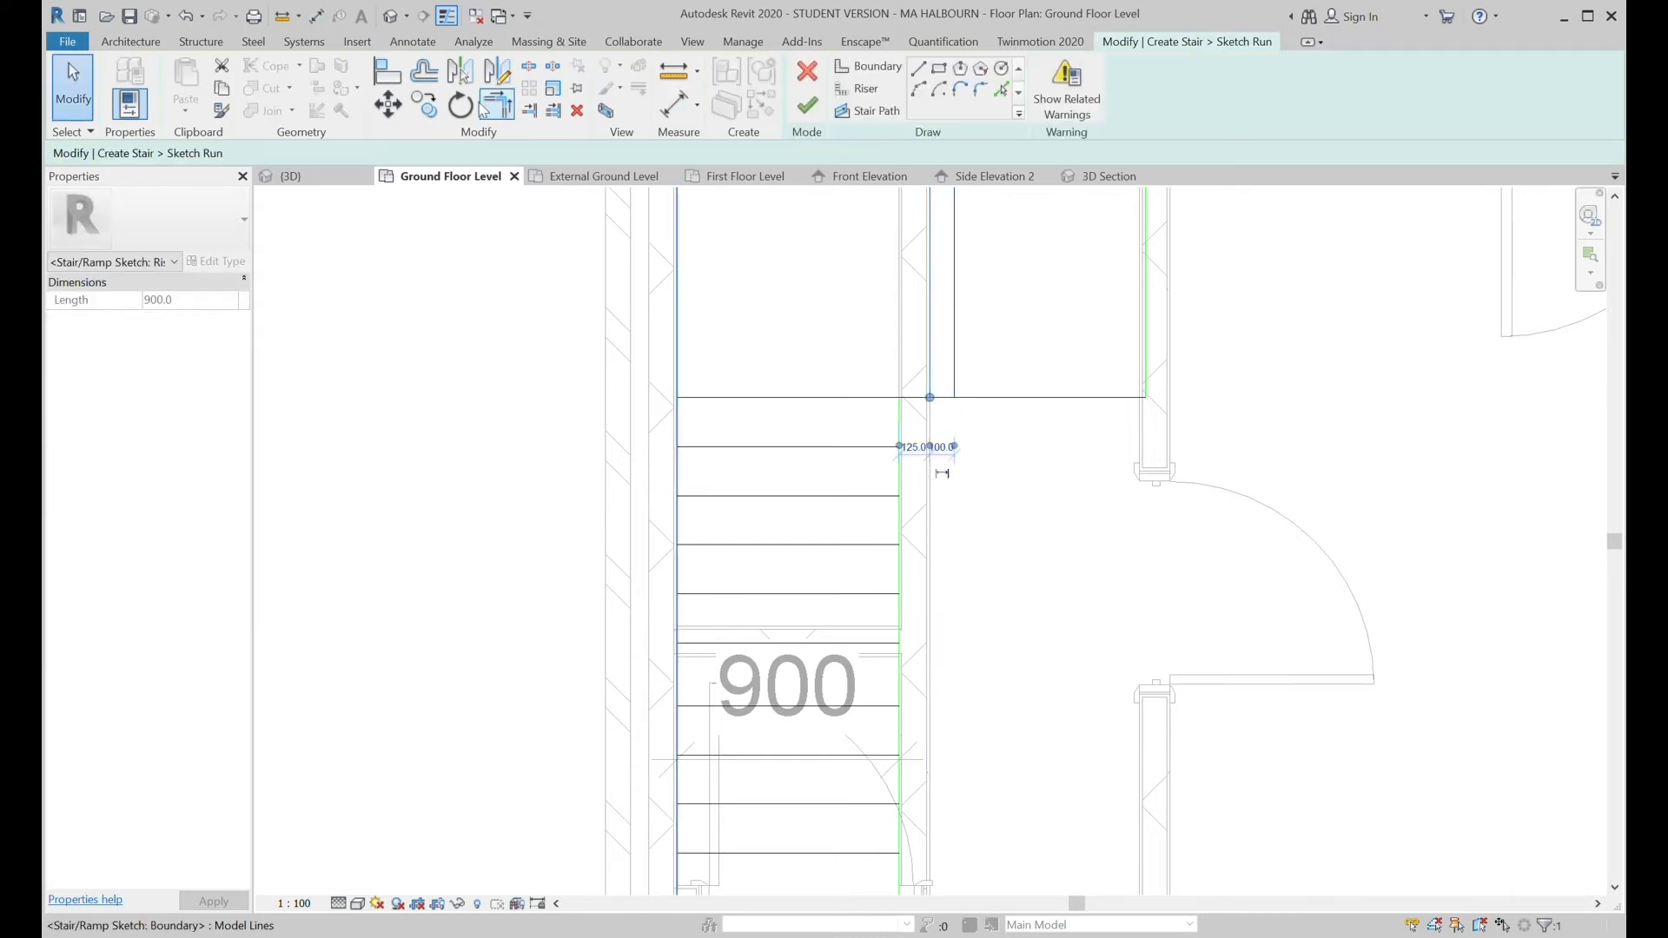
{"action": "left_click", "coordinate": [388, 104]}
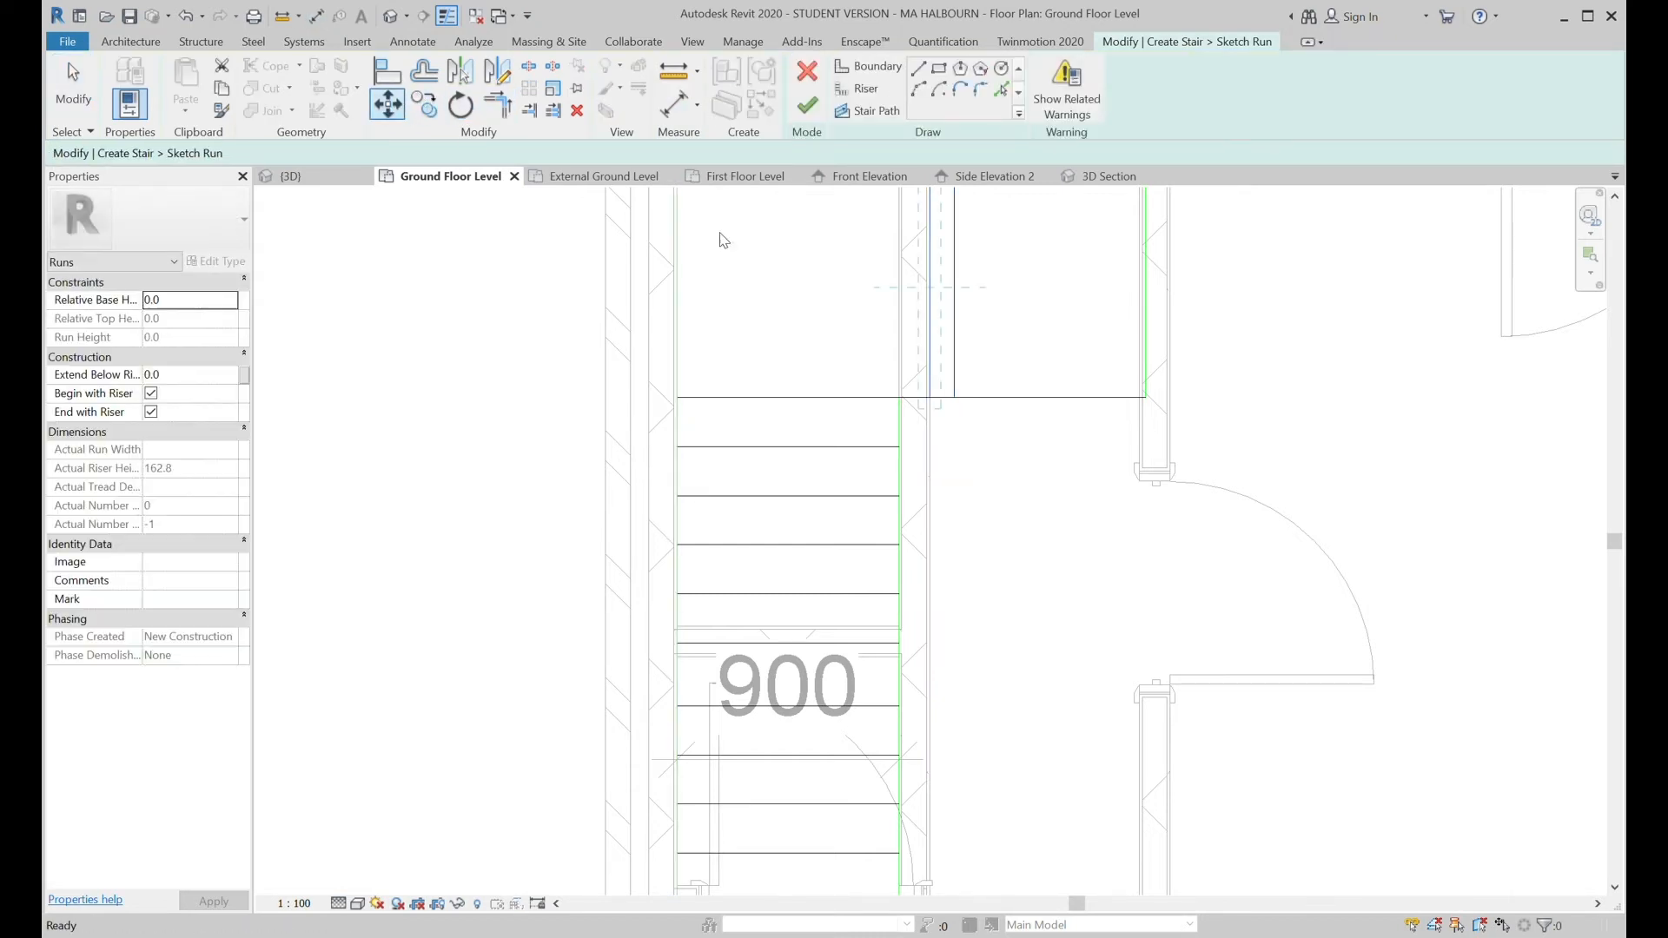
{"action": "left_click", "coordinate": [926, 349]}
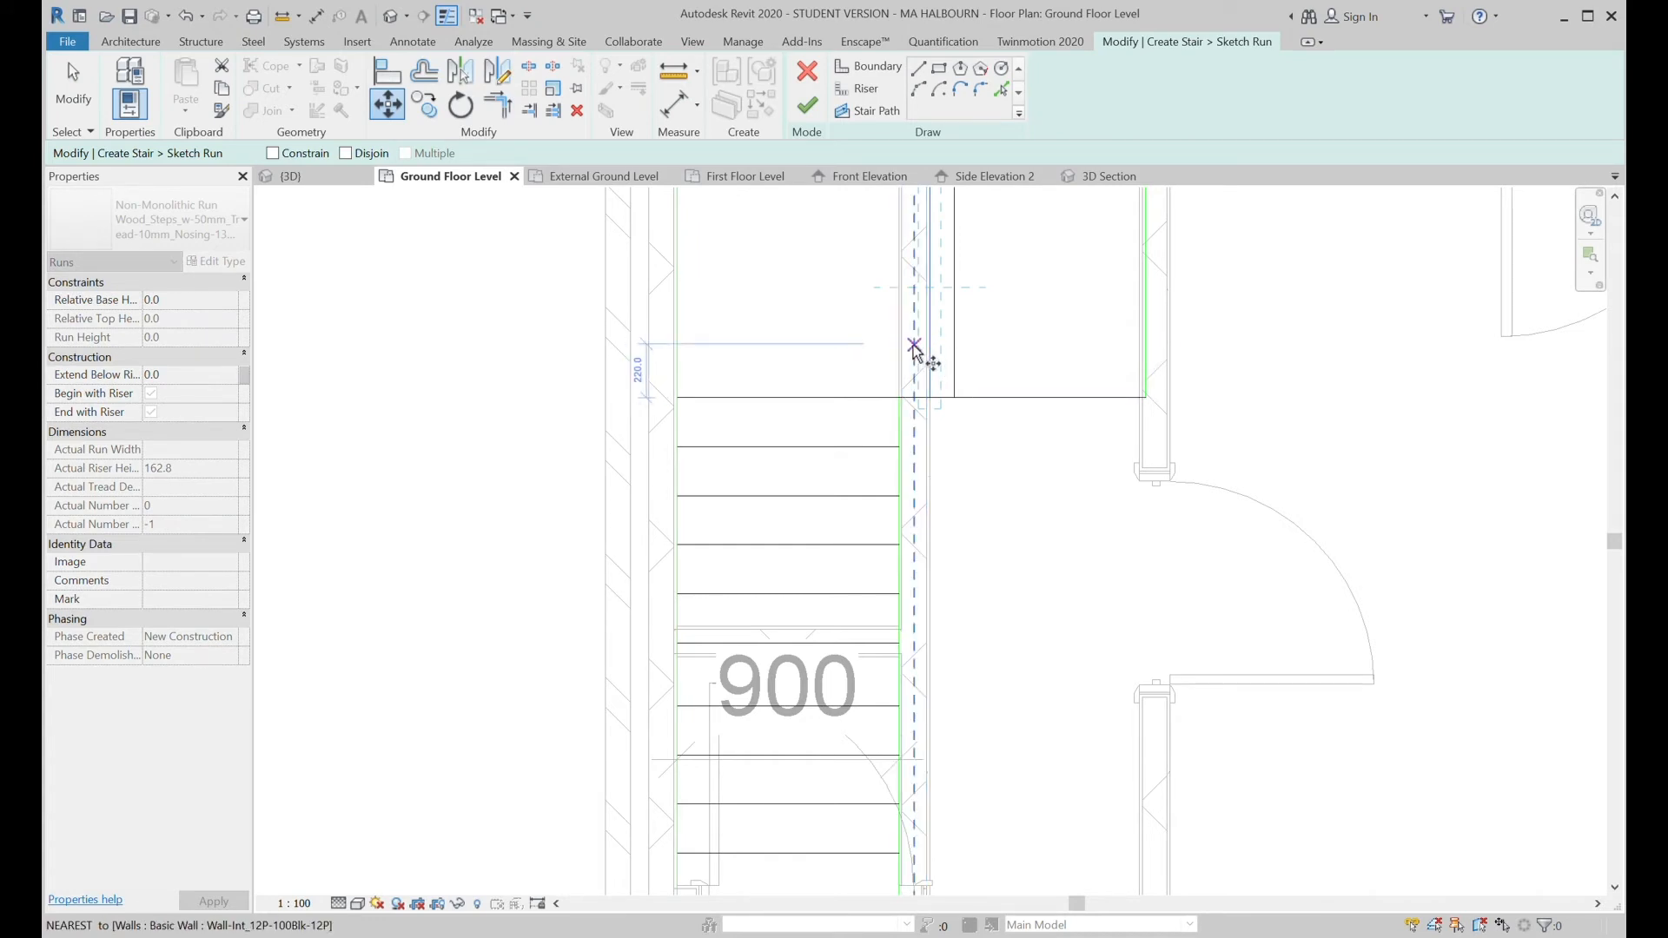
{"action": "left_click", "coordinate": [895, 351]}
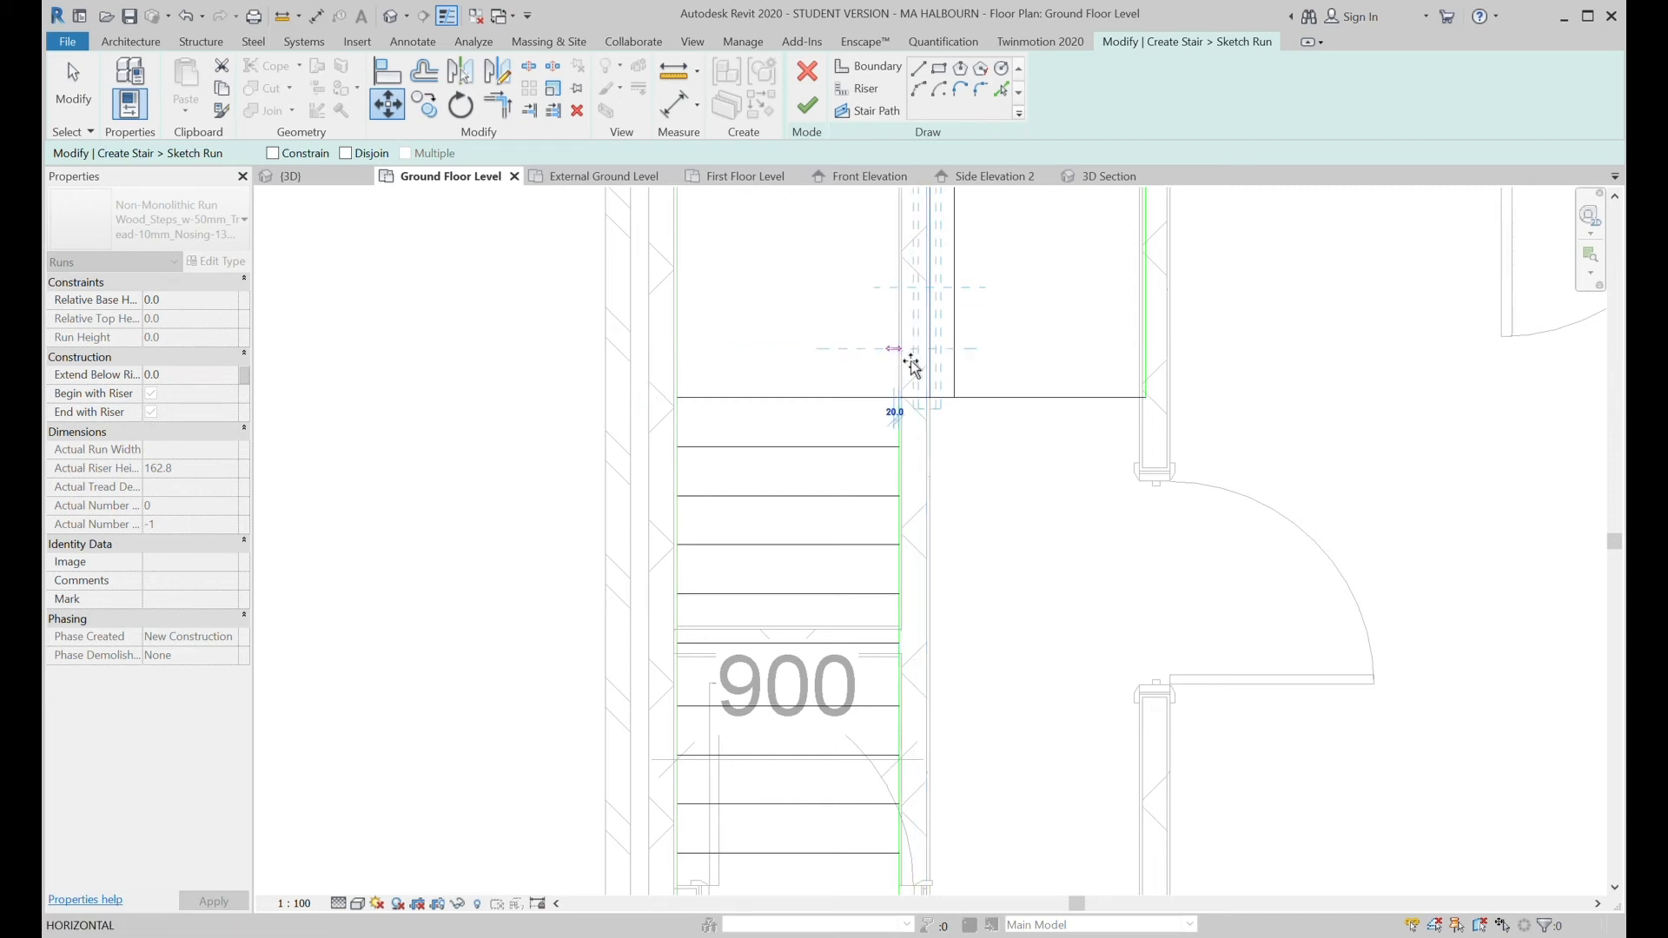
{"action": "key", "text": "Escape"}
{"action": "key", "text": "Escape"}
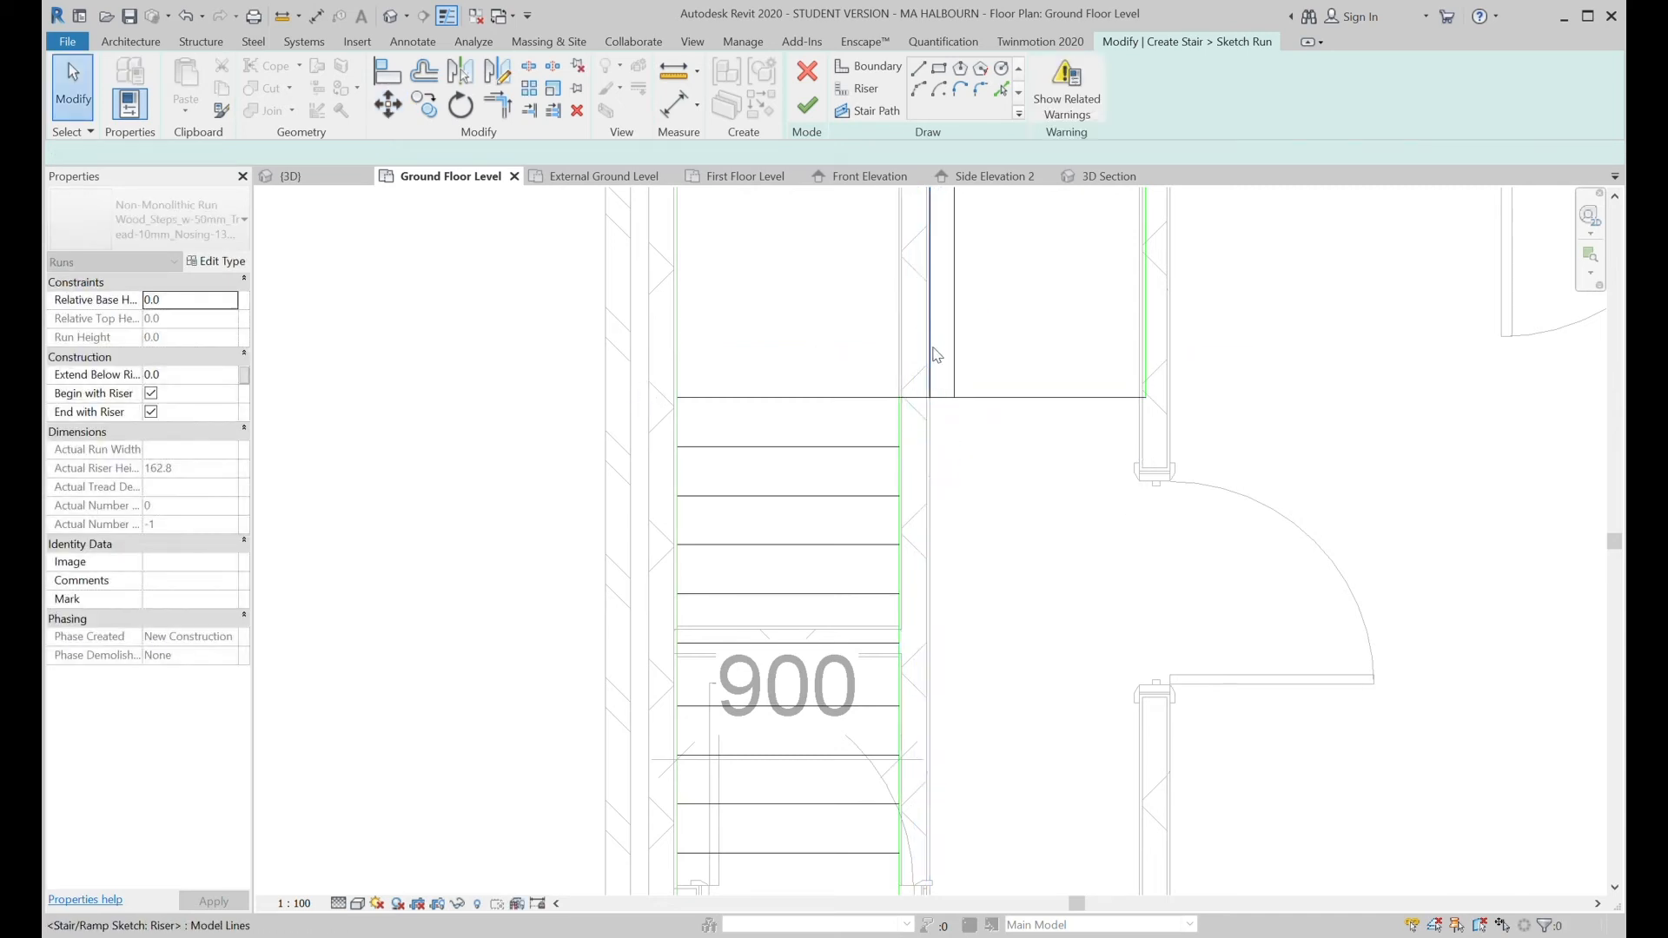
Nudge the riser line beside the internal wall left until it lines up with the inner edge of the straight flight.
{"action": "left_click", "coordinate": [932, 351]}
{"action": "key", "text": "Left"}
{"action": "key", "text": "Left"}
{"action": "key", "text": "Left"}
{"action": "key", "text": "Left"}
{"action": "key", "text": "Left"}
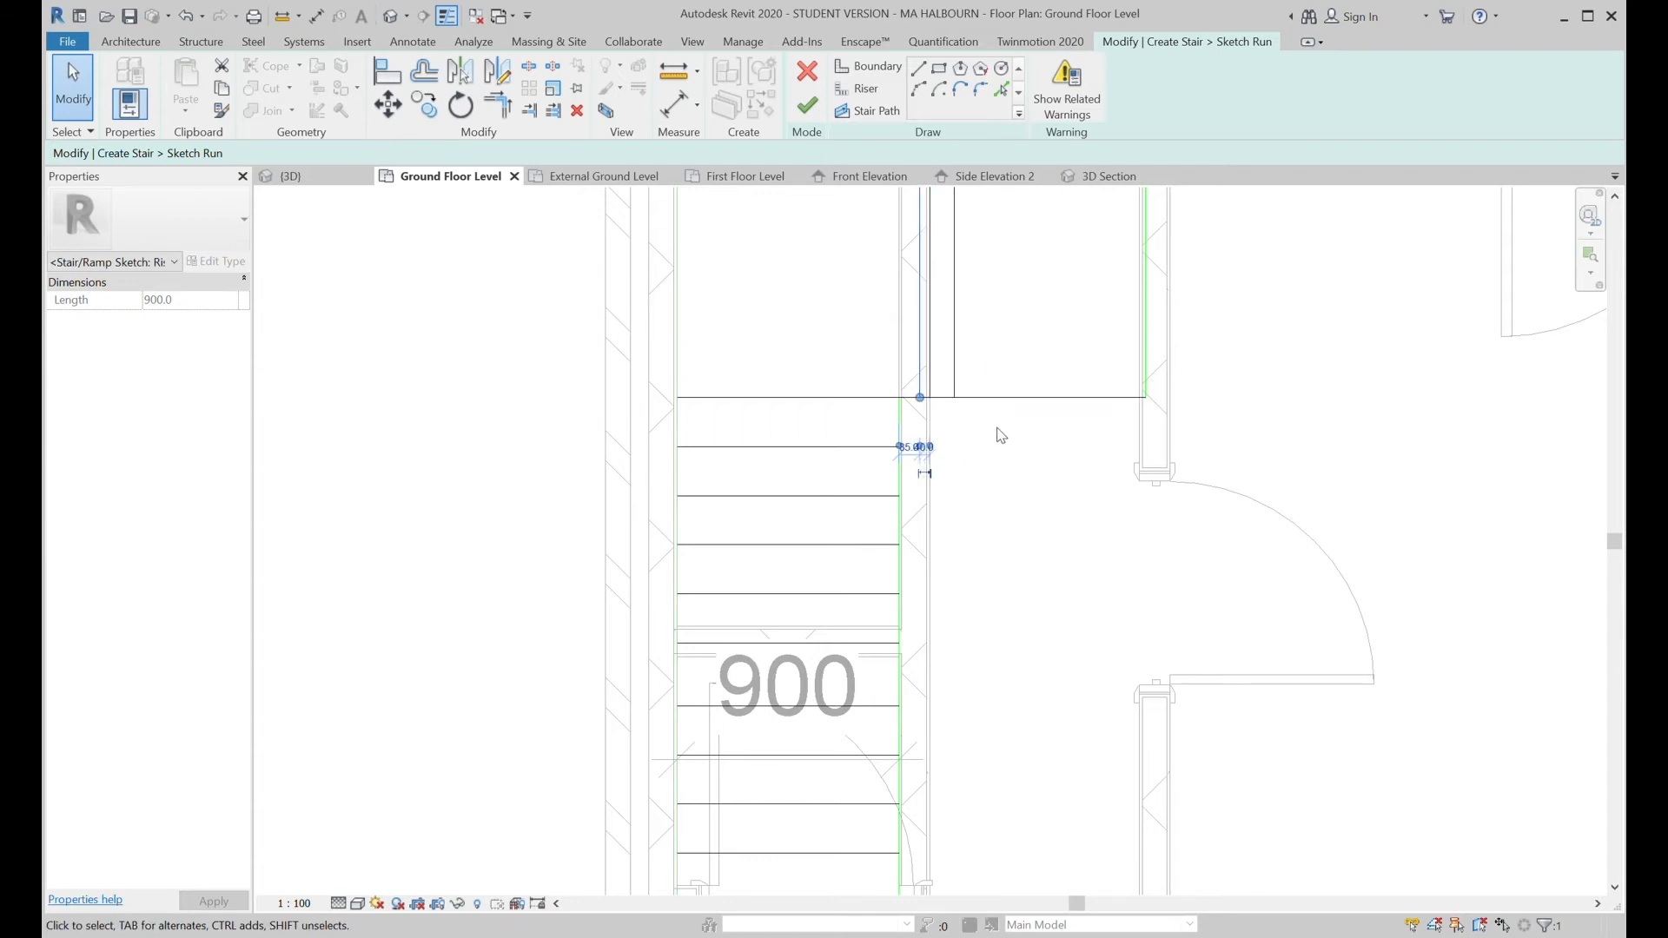
{"action": "key", "text": "Left"}
{"action": "key", "text": "Left"}
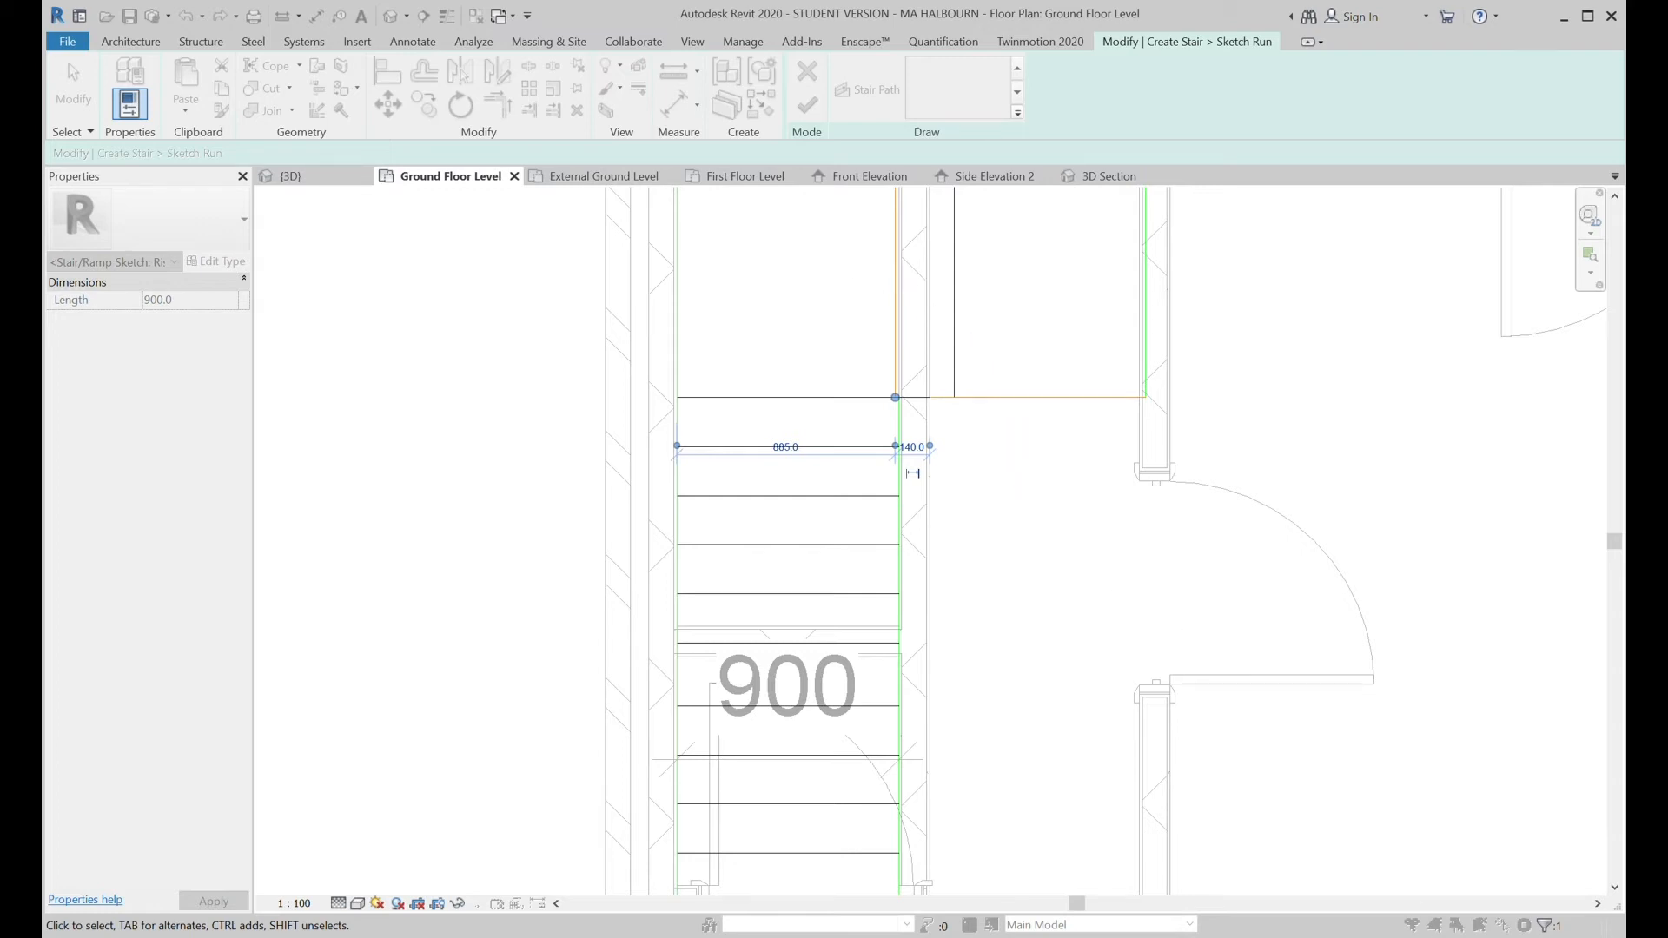
{"action": "key", "text": "Right"}
{"action": "left_click", "coordinate": [1308, 696]}
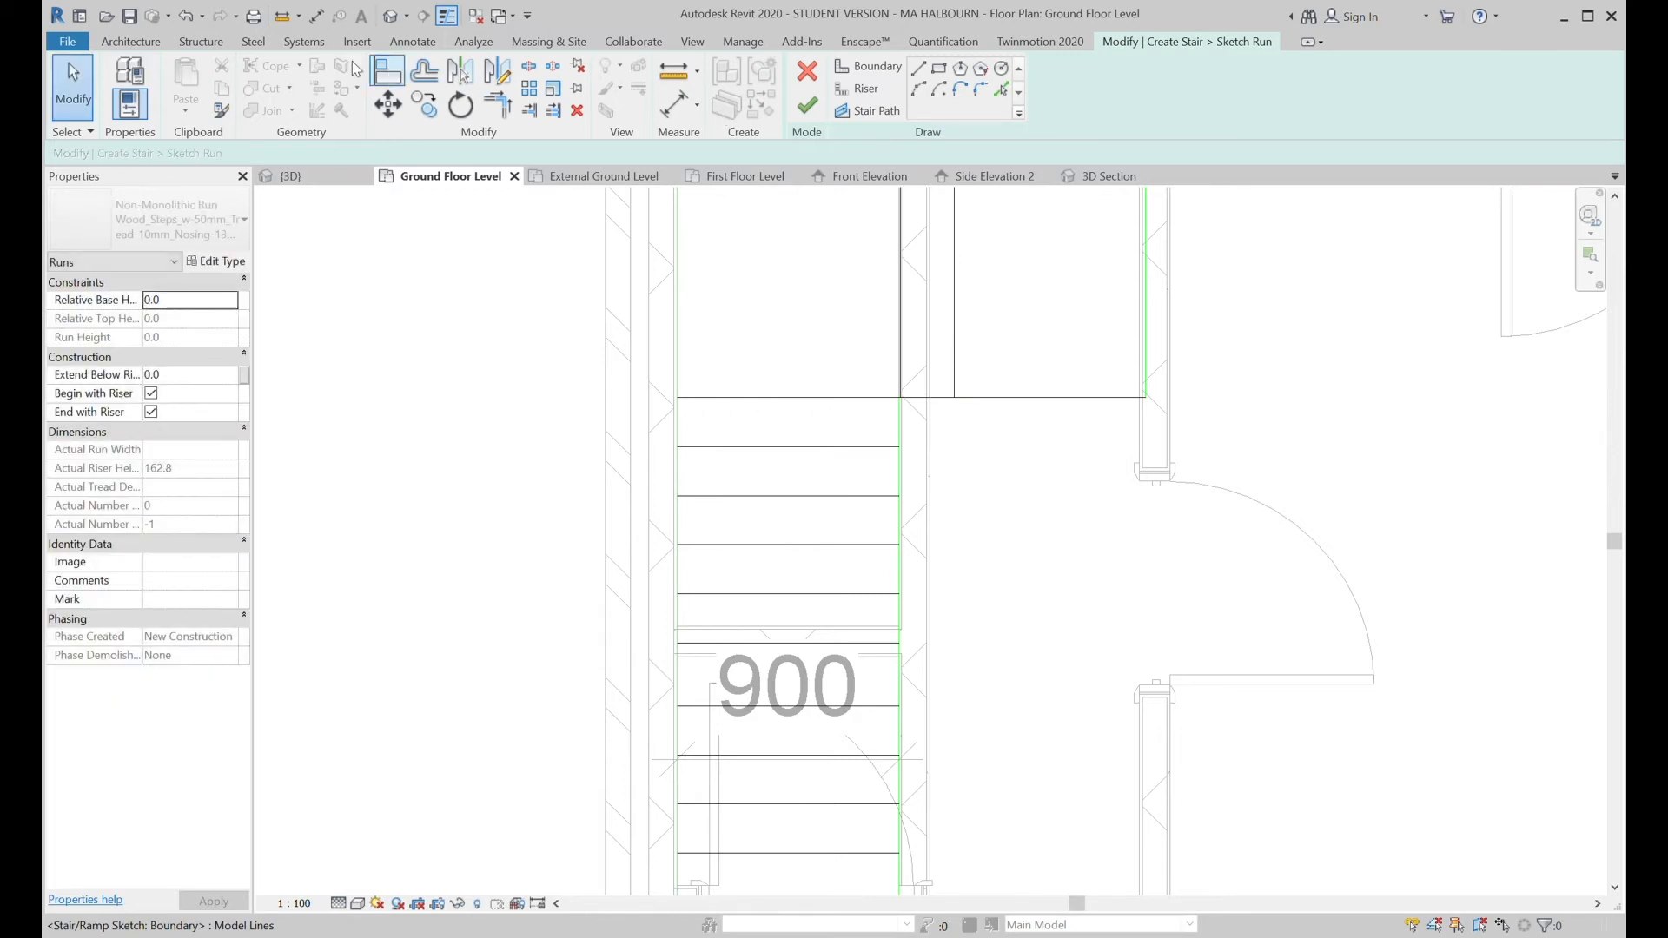
Place an aligned dimension between the riser at the flight's inner edge and the outermost vertical riser.
{"action": "left_click", "coordinate": [413, 41]}
{"action": "left_click", "coordinate": [123, 79]}
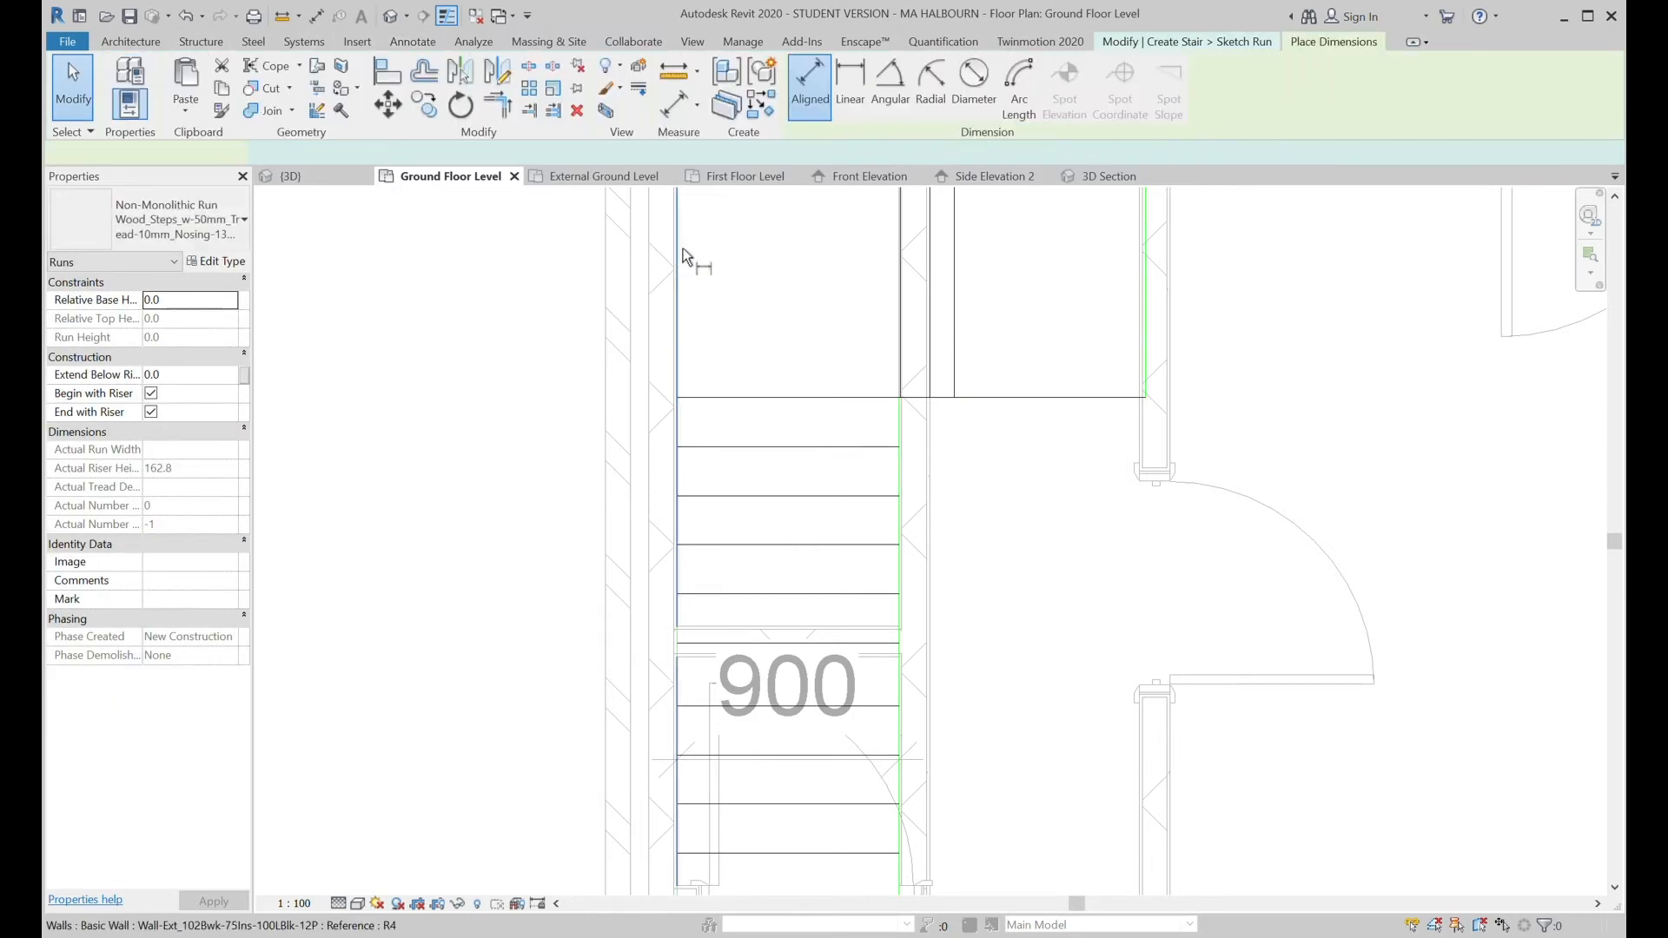
{"action": "left_click", "coordinate": [905, 331]}
{"action": "left_click", "coordinate": [956, 337]}
{"action": "left_click", "coordinate": [947, 486]}
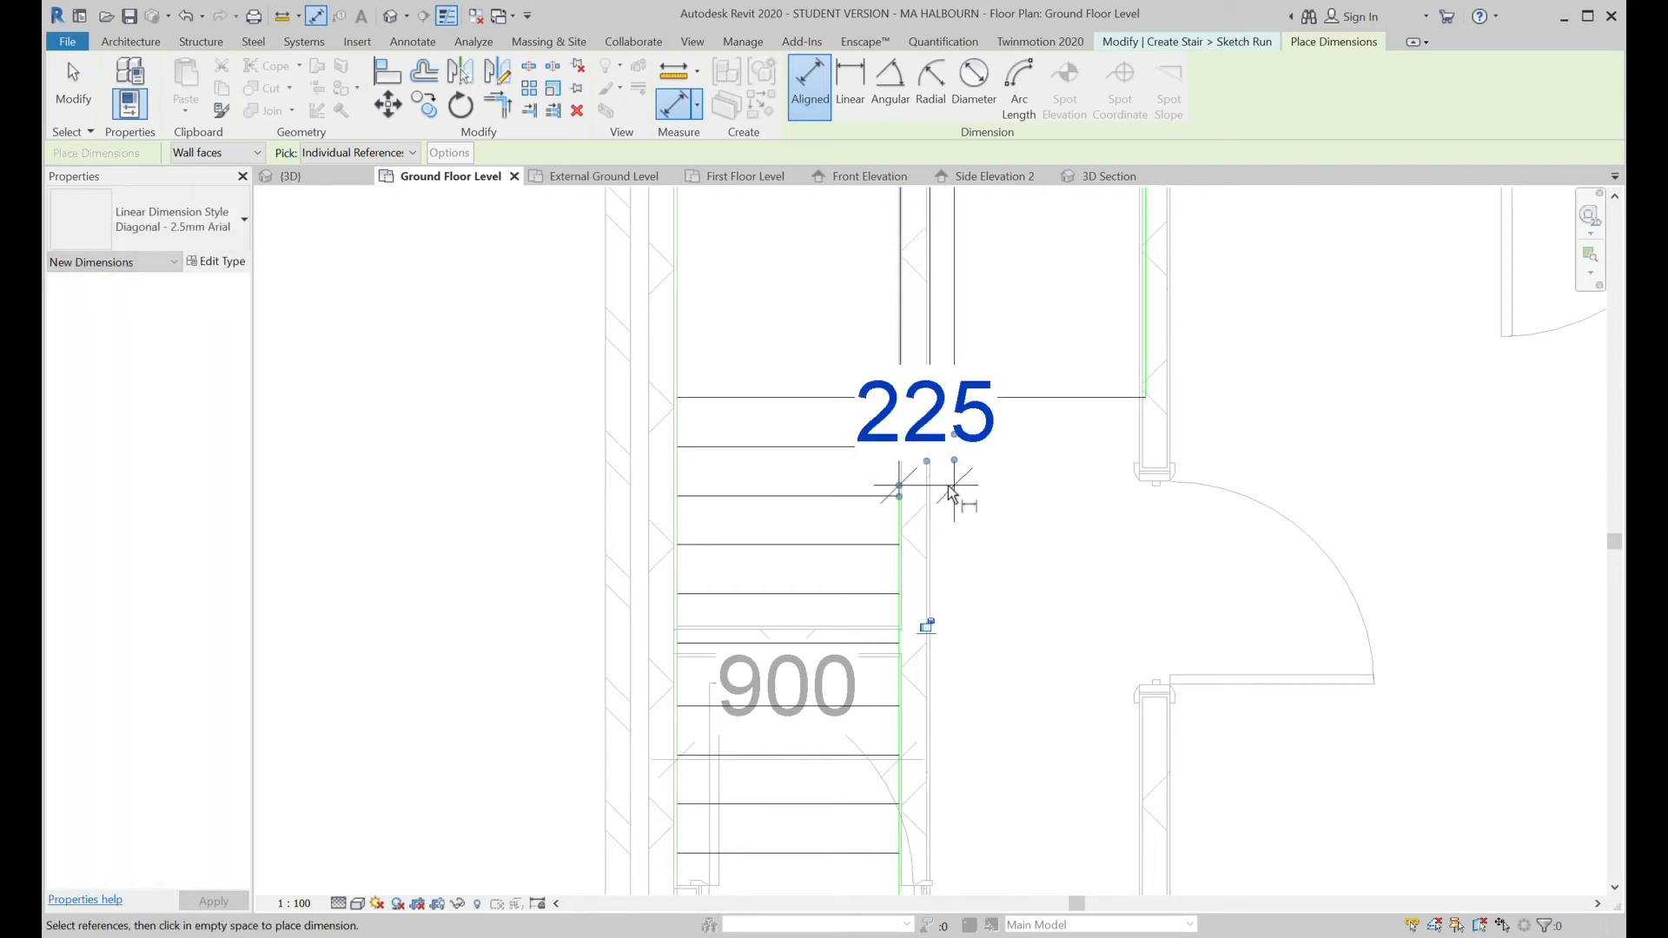
{"action": "left_click", "coordinate": [902, 339]}
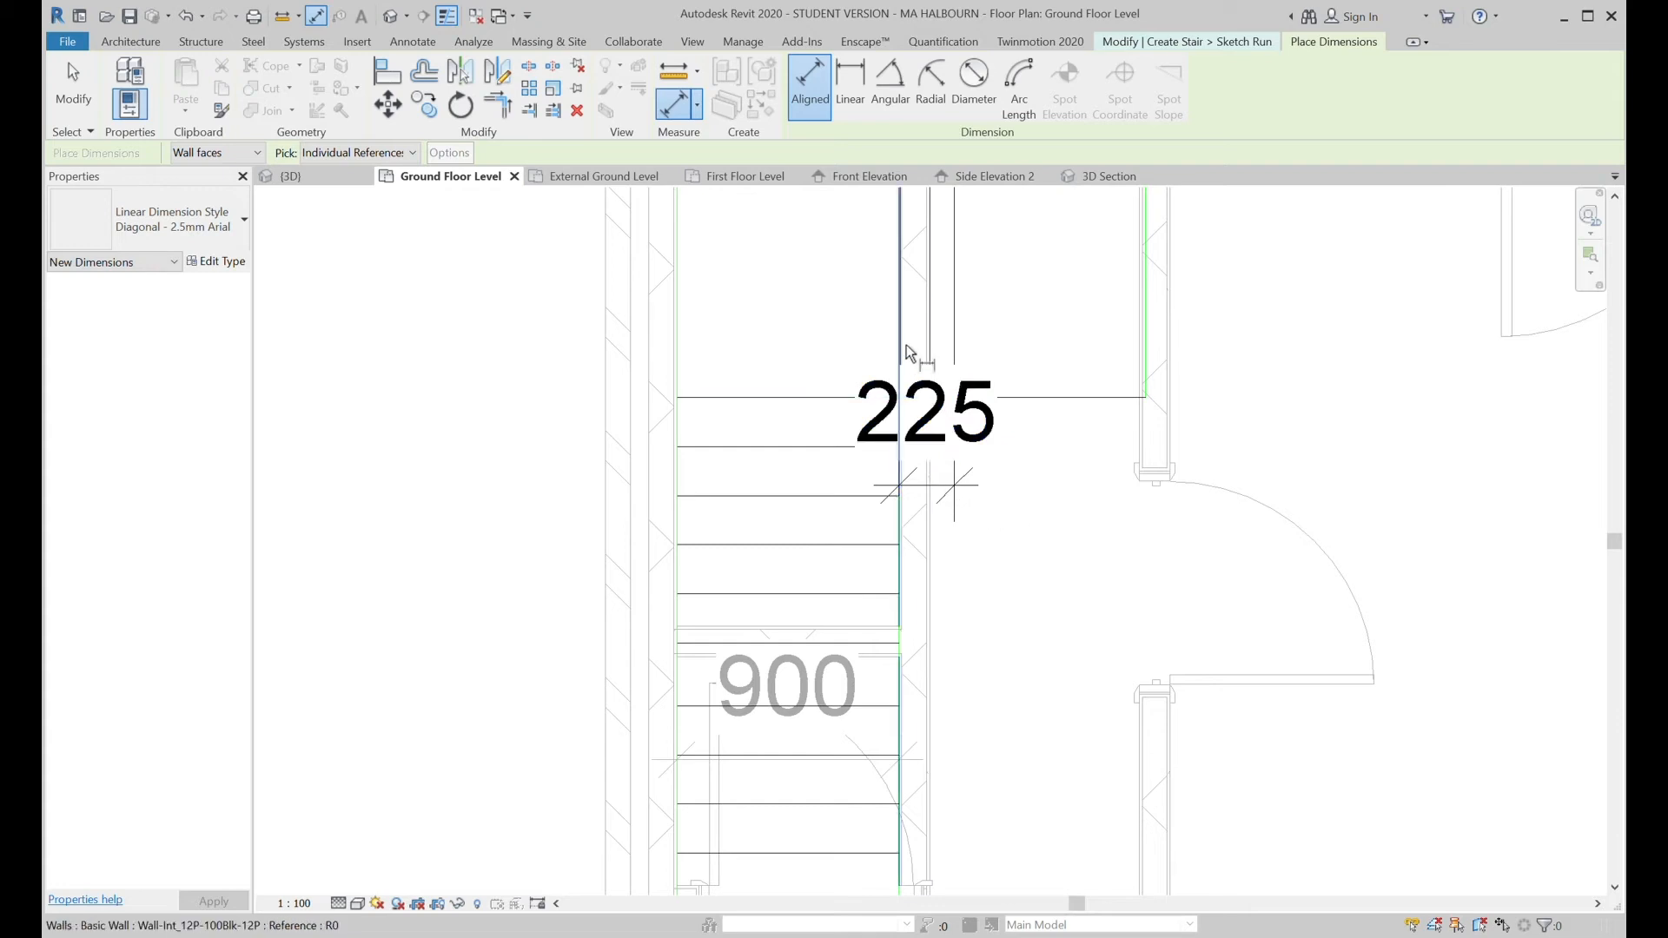
{"action": "key", "text": "Escape"}
{"action": "key", "text": "Escape"}
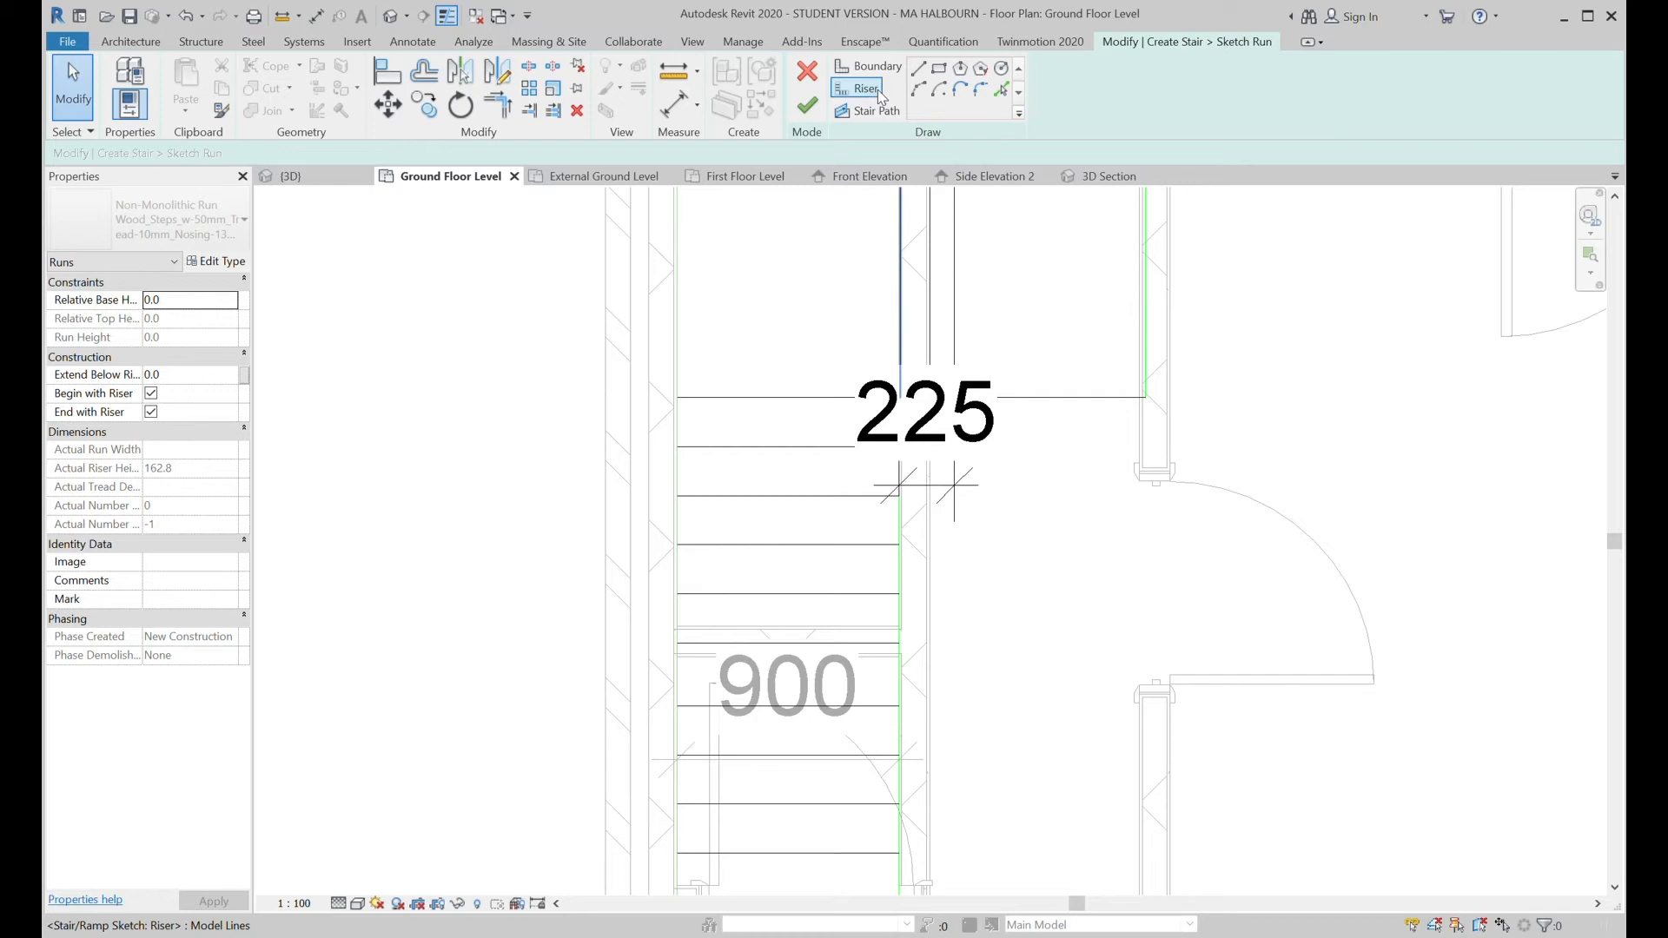
{"action": "left_click", "coordinate": [918, 68]}
{"action": "left_click", "coordinate": [866, 88]}
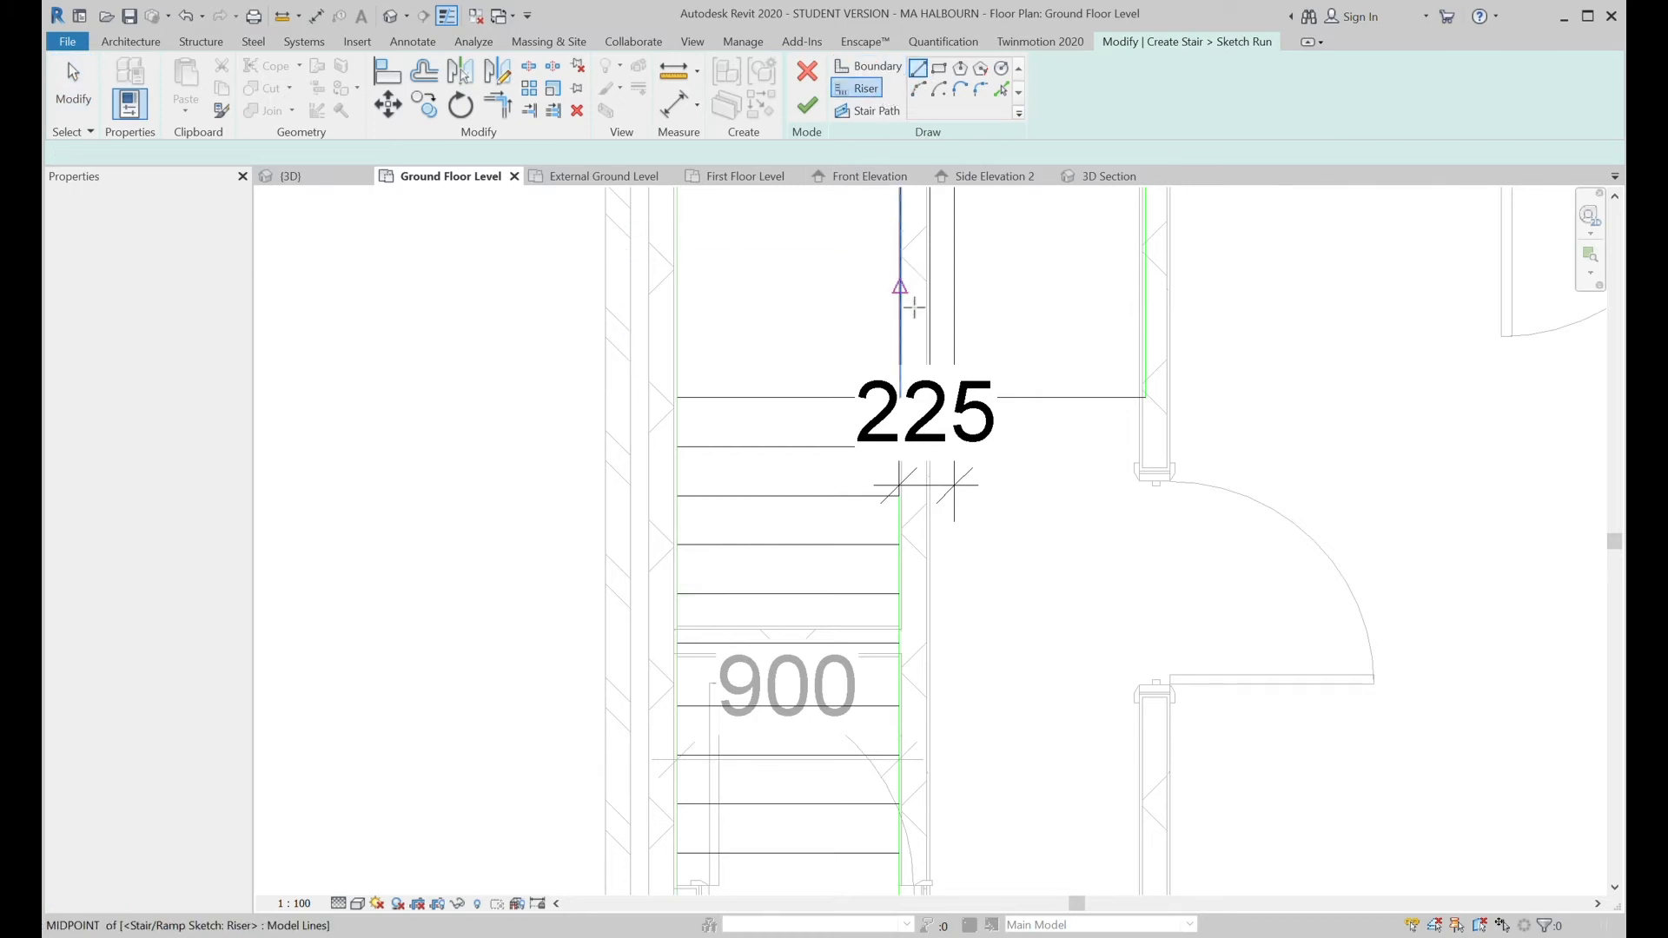
{"action": "key", "text": "Escape"}
{"action": "key", "text": "Escape"}
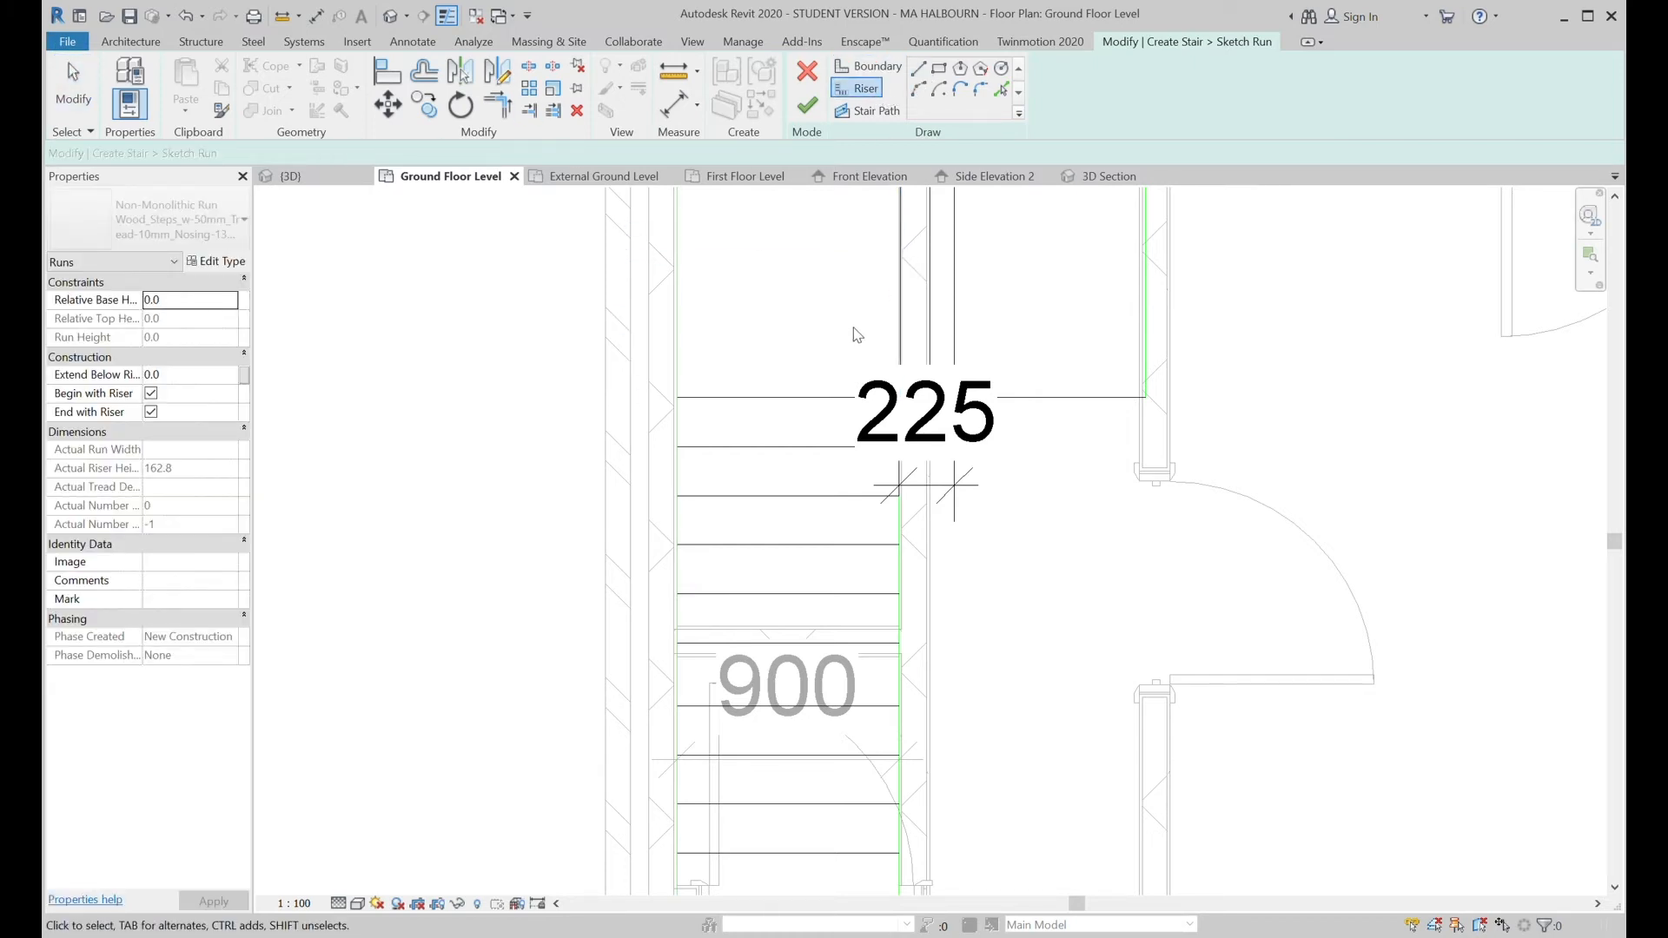
{"action": "left_click", "coordinate": [917, 439]}
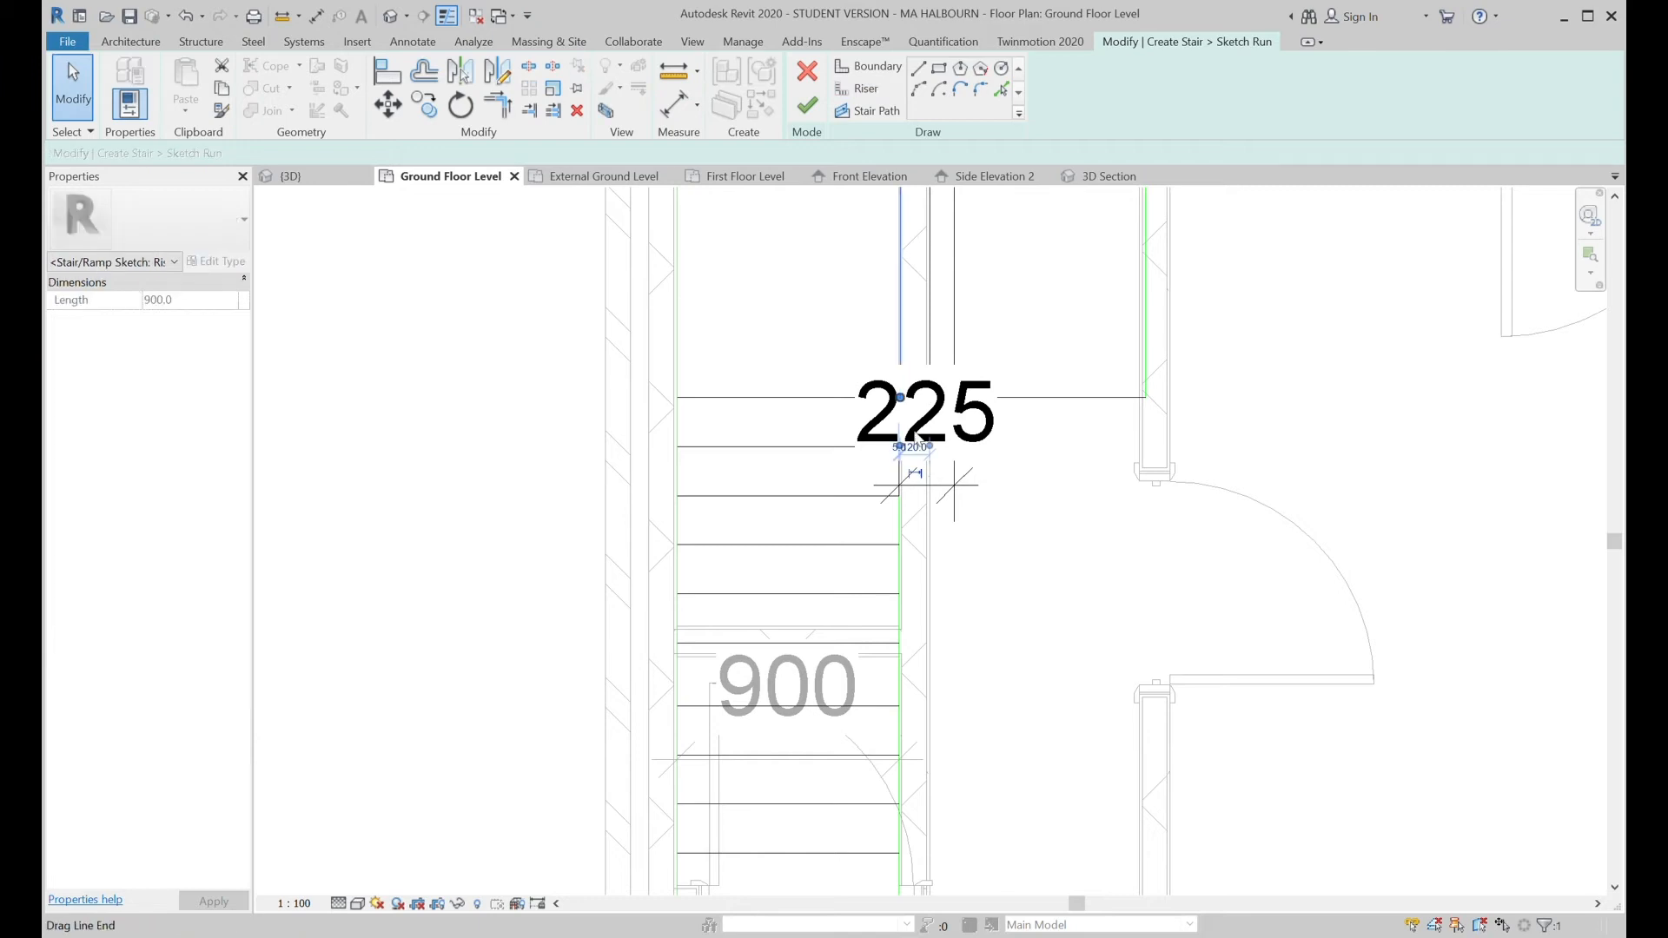
{"action": "left_click", "coordinate": [917, 473]}
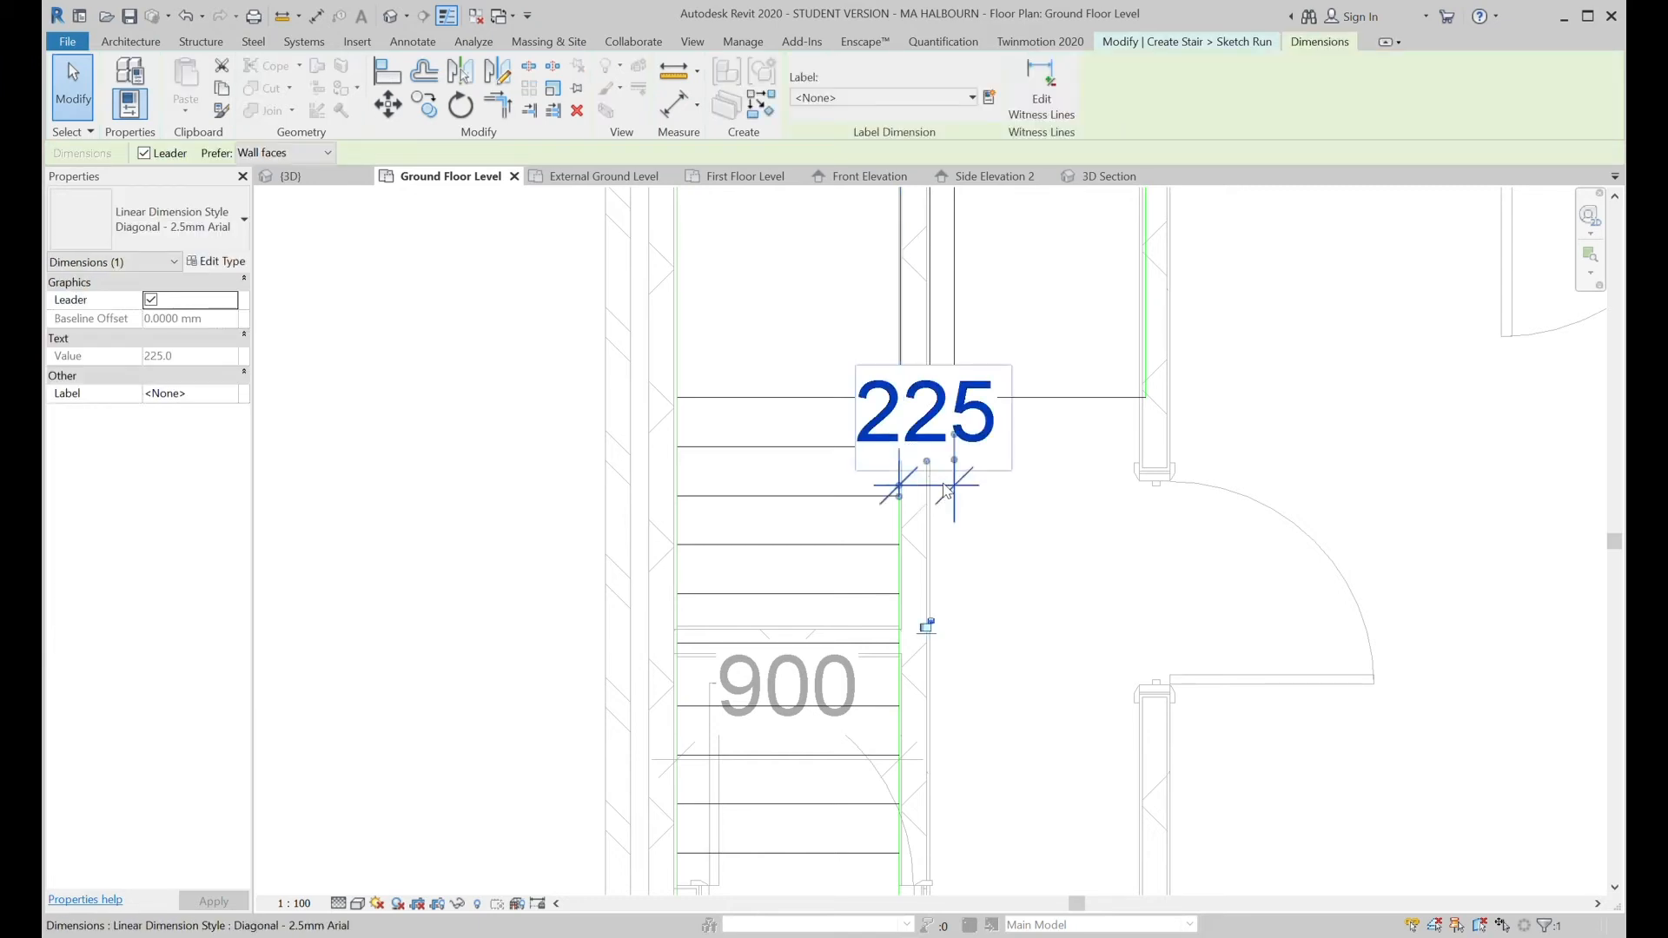
{"action": "left_click", "coordinate": [1021, 520]}
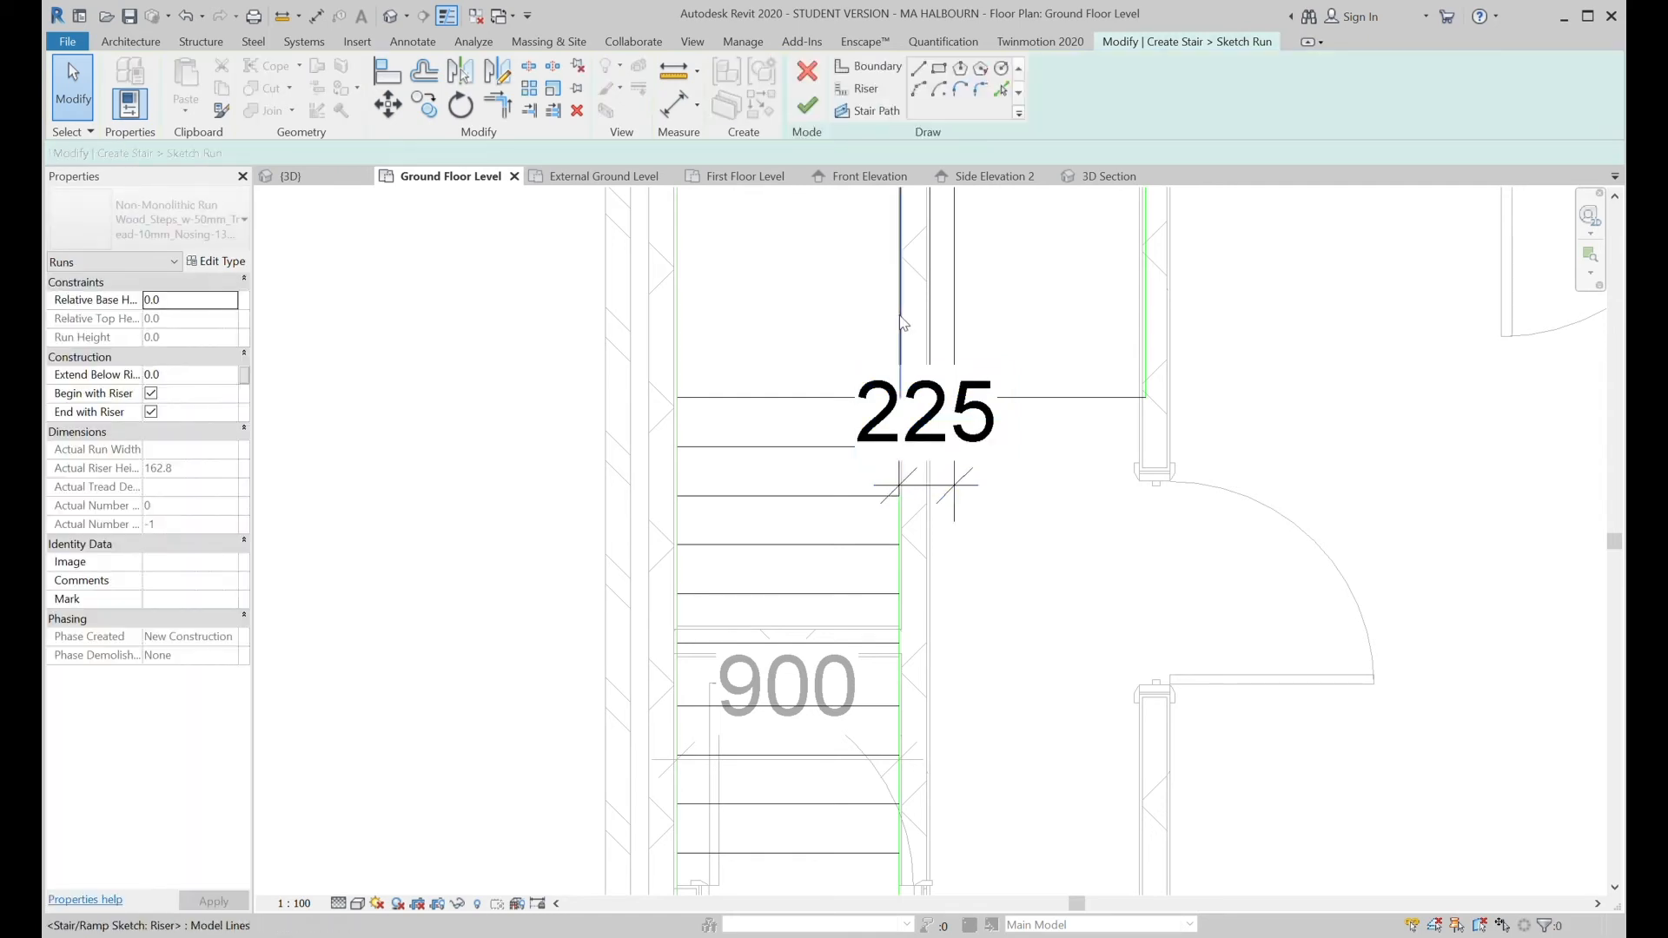
Move the vertical riser at the flight's inner edge slightly right toward the neighbouring riser.
{"action": "left_click", "coordinate": [904, 327]}
{"action": "left_click", "coordinate": [388, 105]}
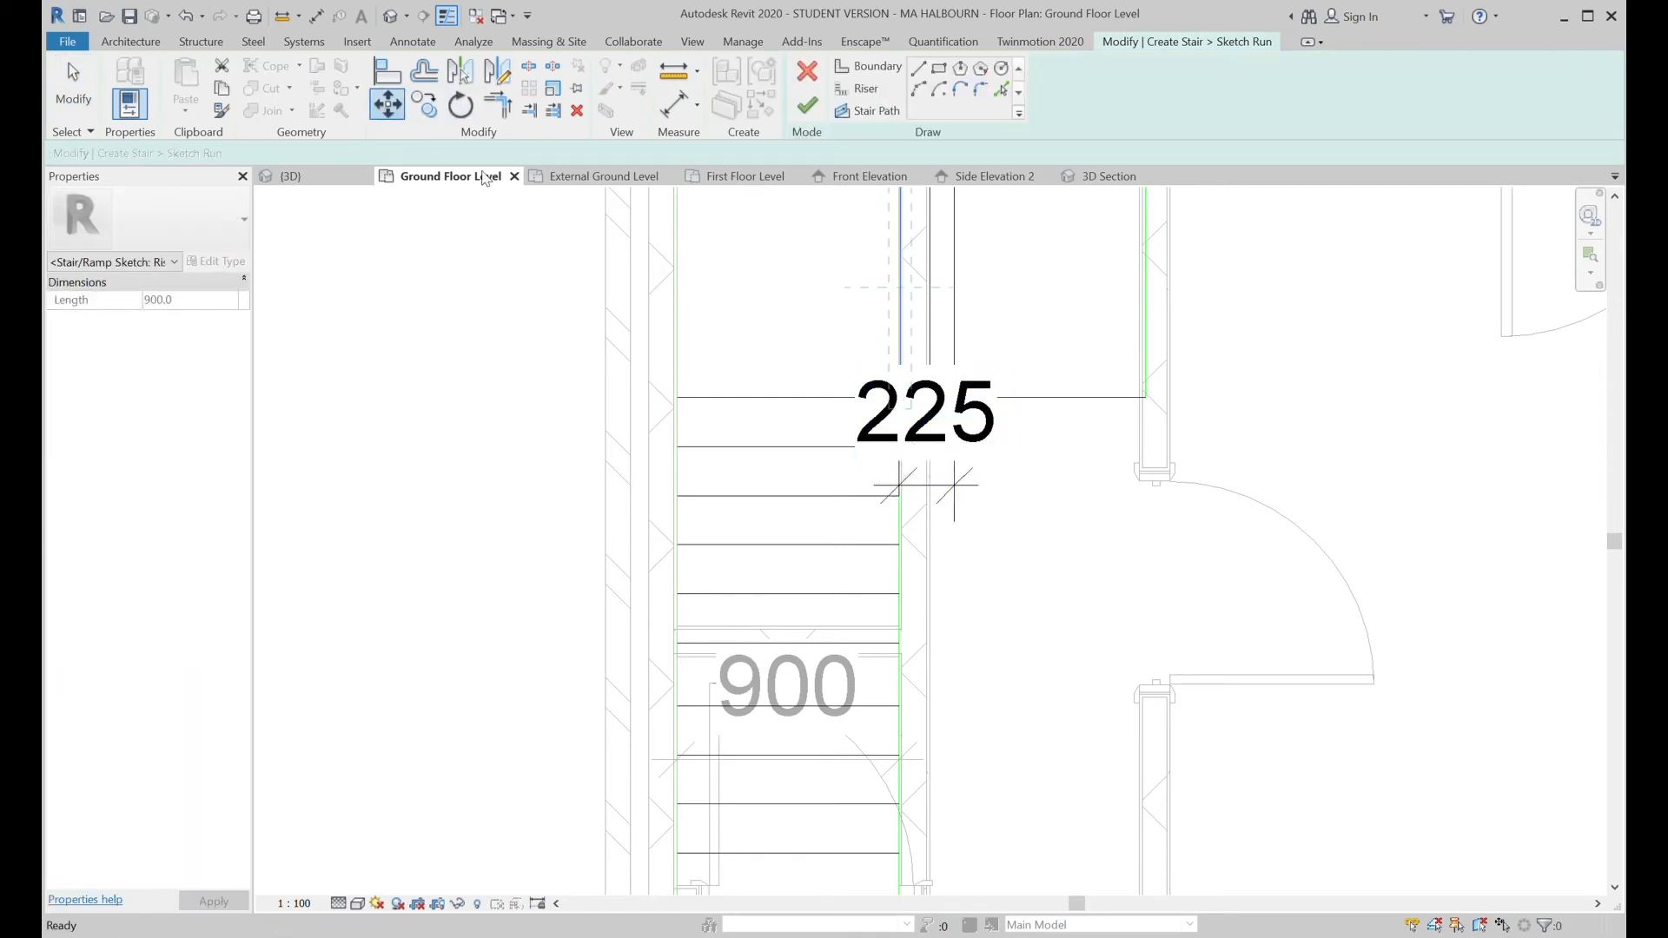
{"action": "left_click", "coordinate": [901, 331]}
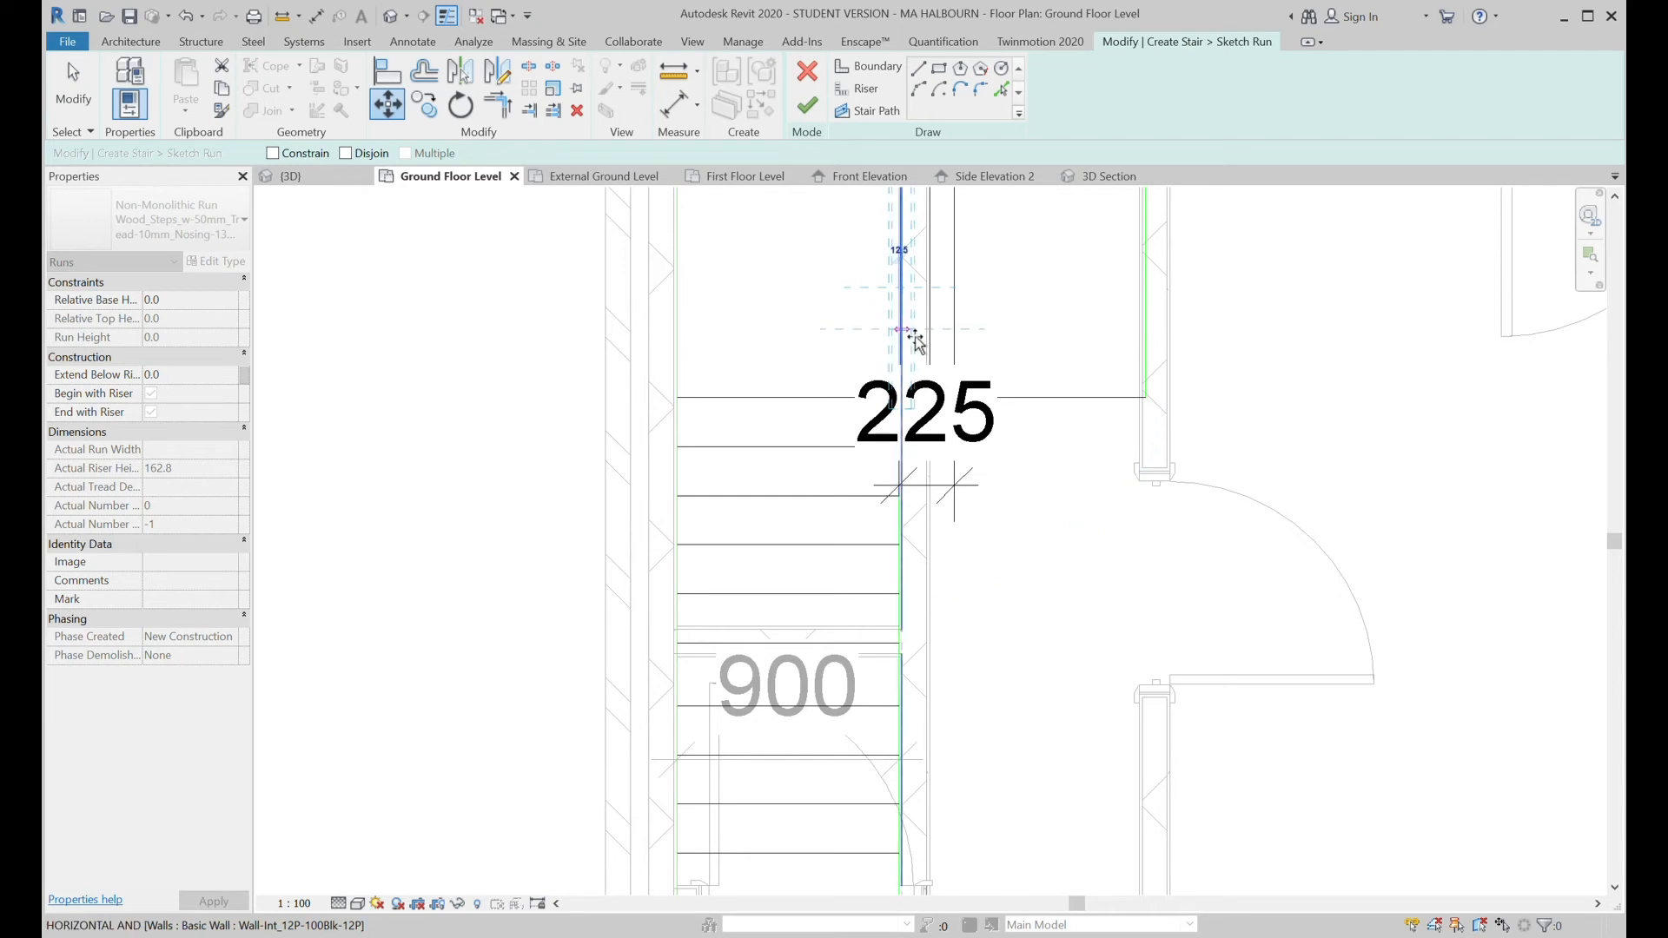
{"action": "type", "text": "9"}
{"action": "key", "text": "Return"}
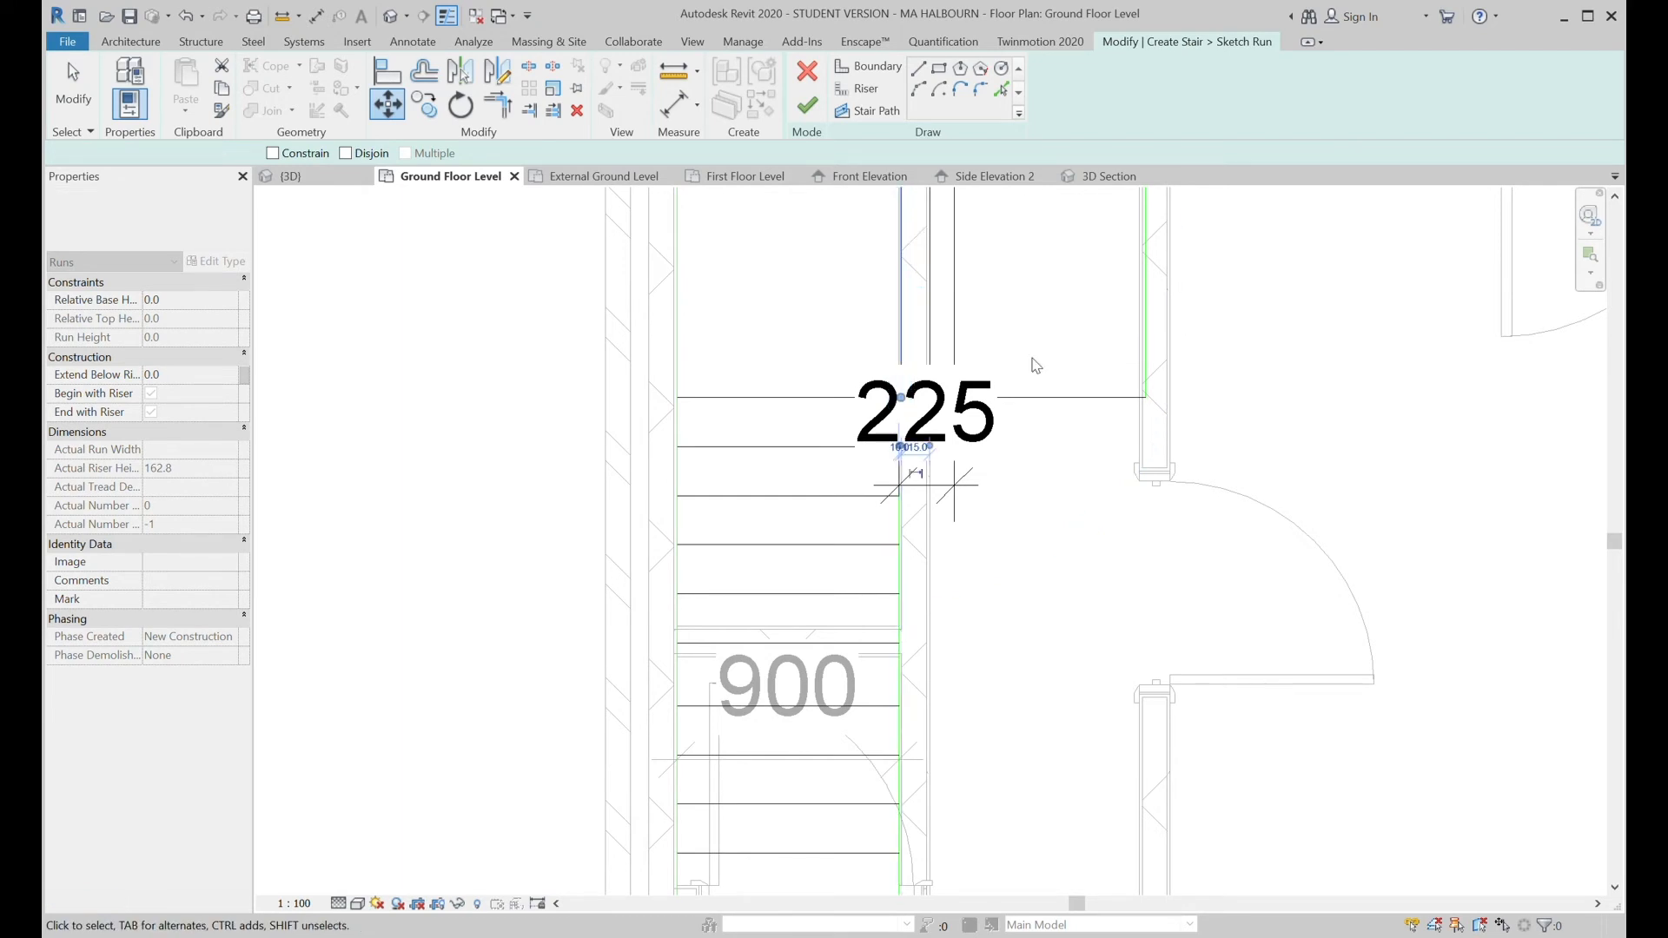
Delete the 225 dimension placed between the vertical risers.
{"action": "left_click", "coordinate": [1349, 361]}
{"action": "left_click", "coordinate": [952, 479]}
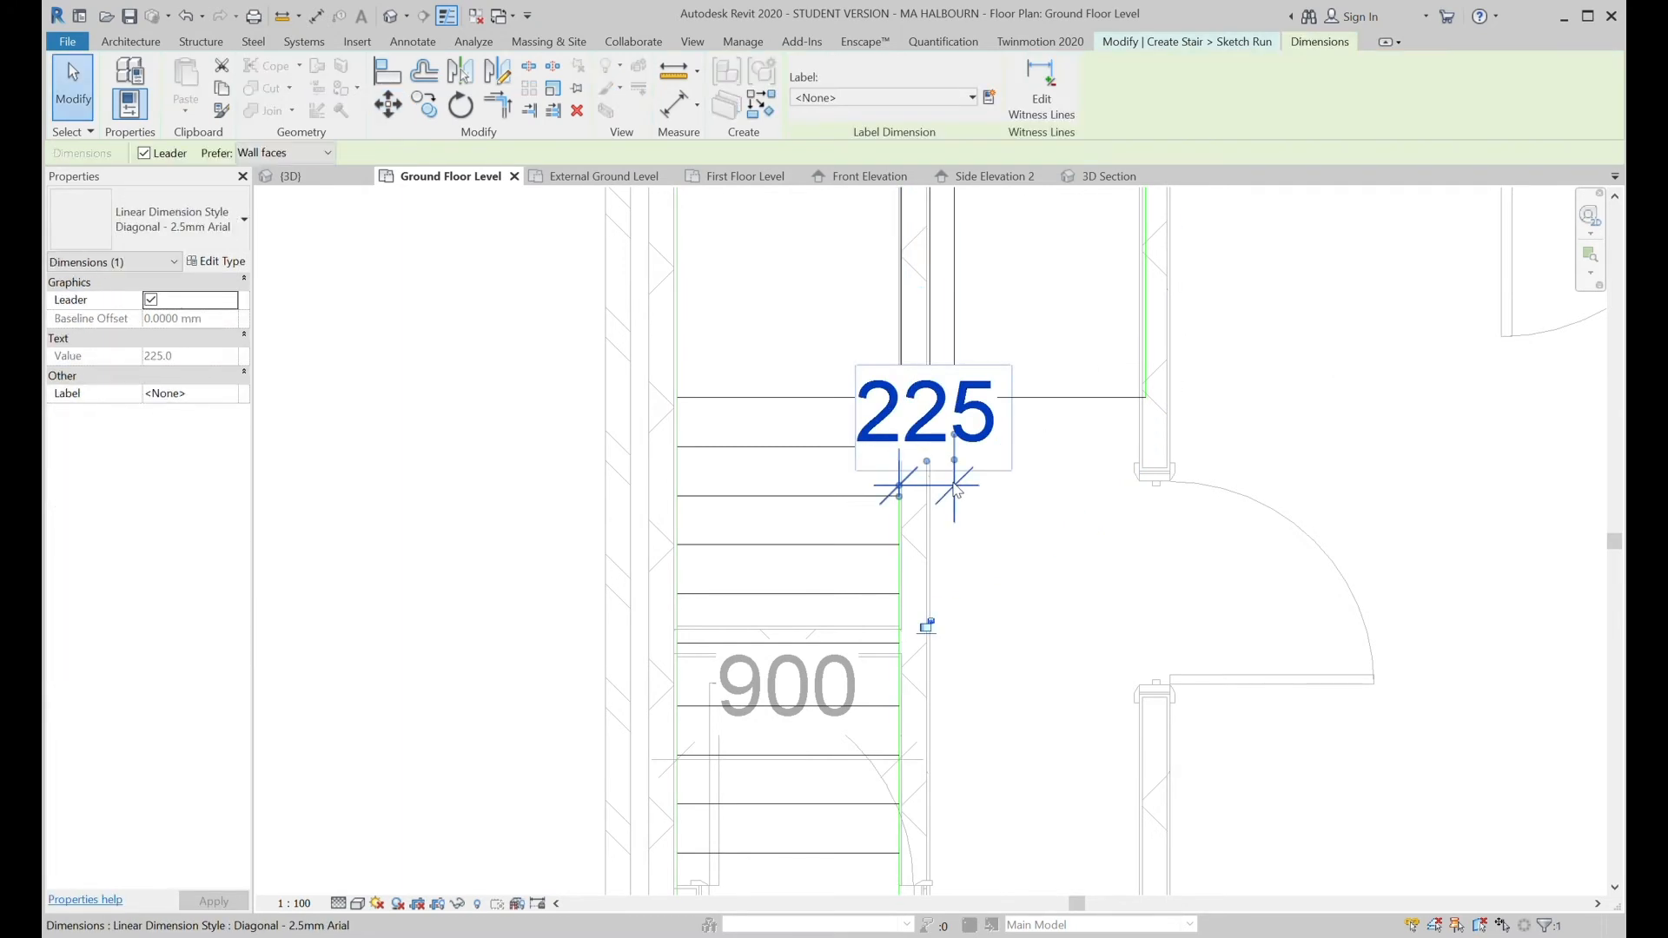
{"action": "key", "text": "Delete"}
Sketch the stair path from the right-hand riser's midpoint up about 400 mm, left, and down to the last riser, and try finishing the sketch.
{"action": "scroll", "coordinate": [1086, 321], "scroll_direction": "down", "scroll_amount": 2}
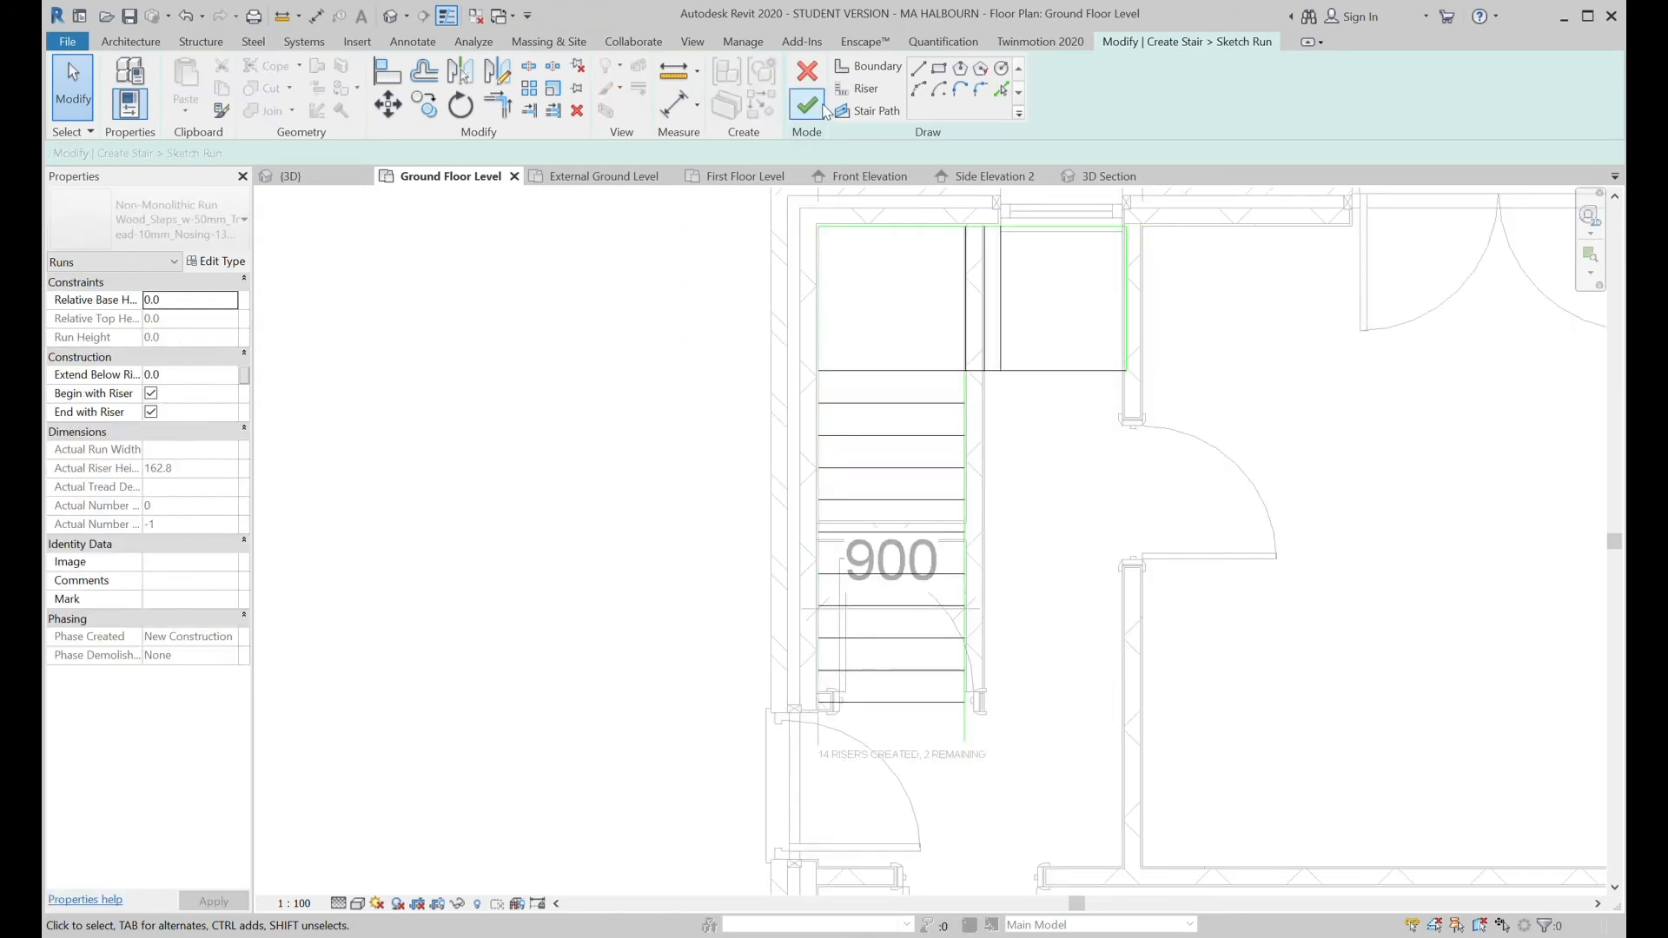
{"action": "left_click", "coordinate": [873, 110]}
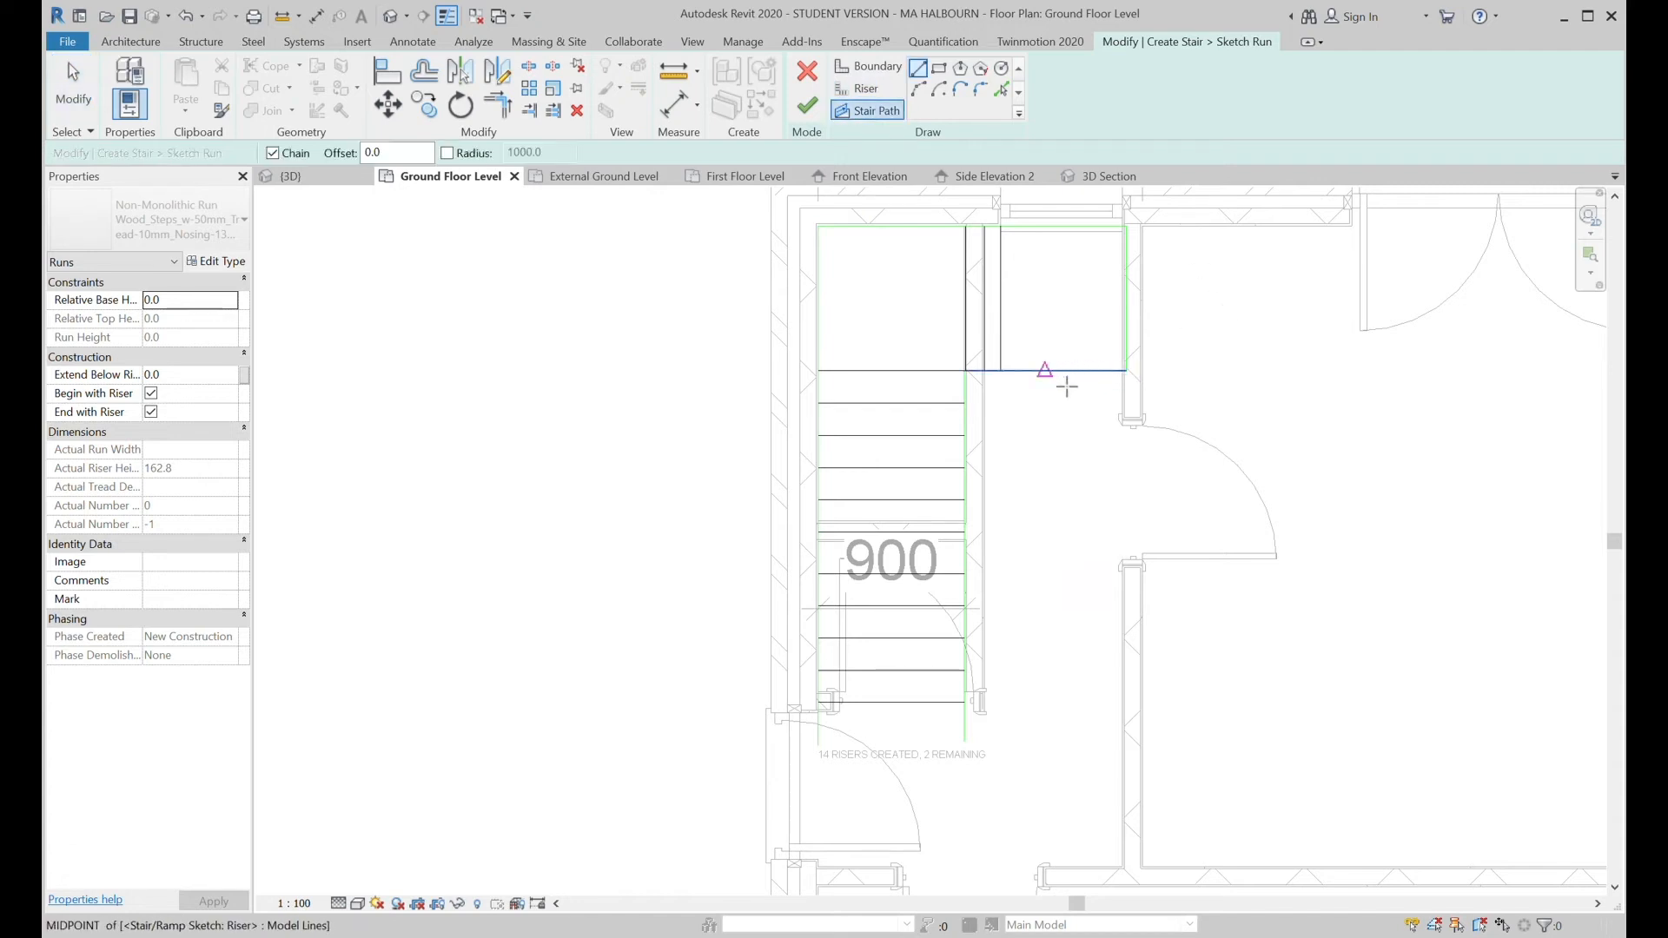
{"action": "left_click", "coordinate": [1060, 386]}
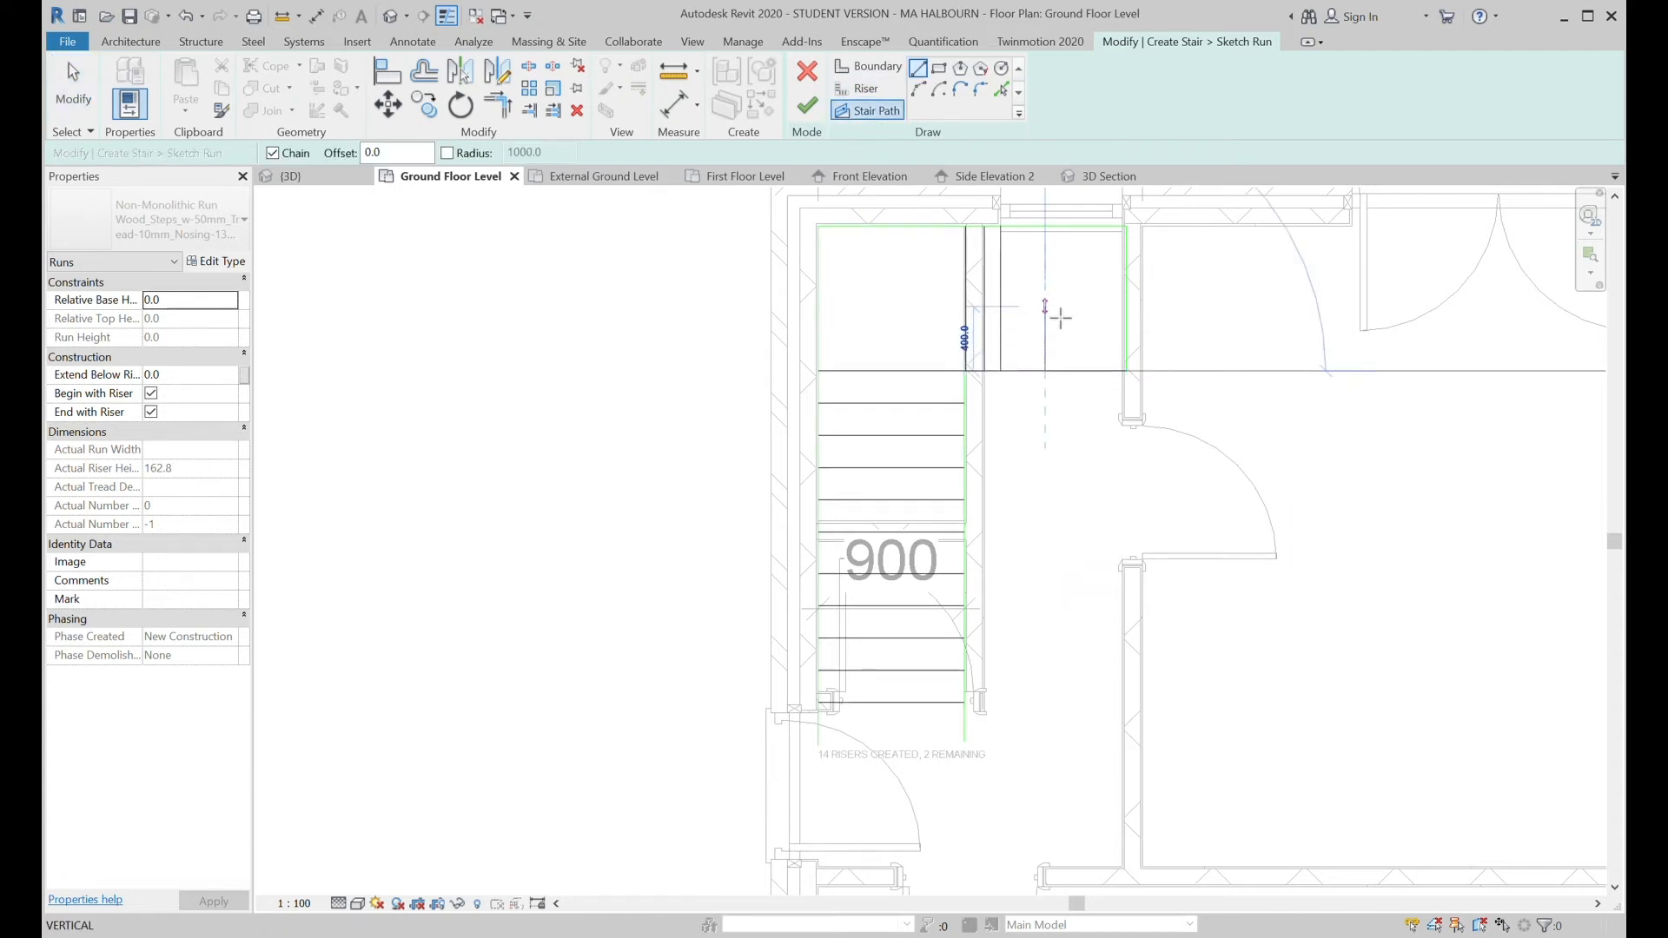
{"action": "left_click", "coordinate": [1048, 308]}
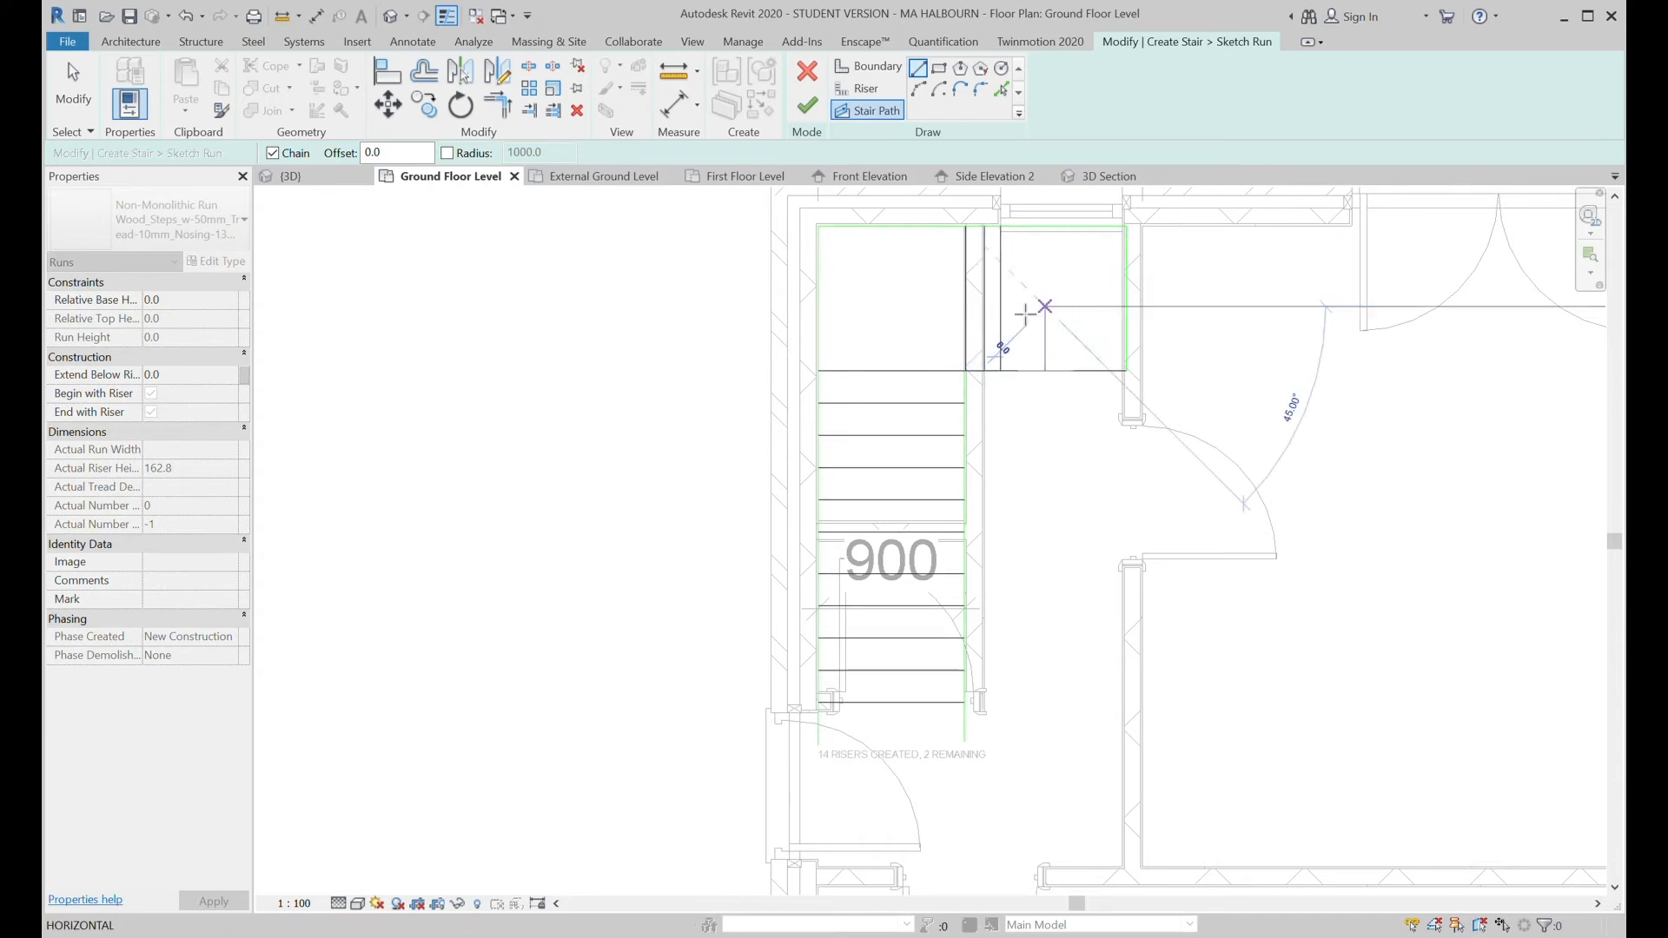
{"action": "left_click", "coordinate": [901, 308]}
{"action": "left_click", "coordinate": [901, 702]}
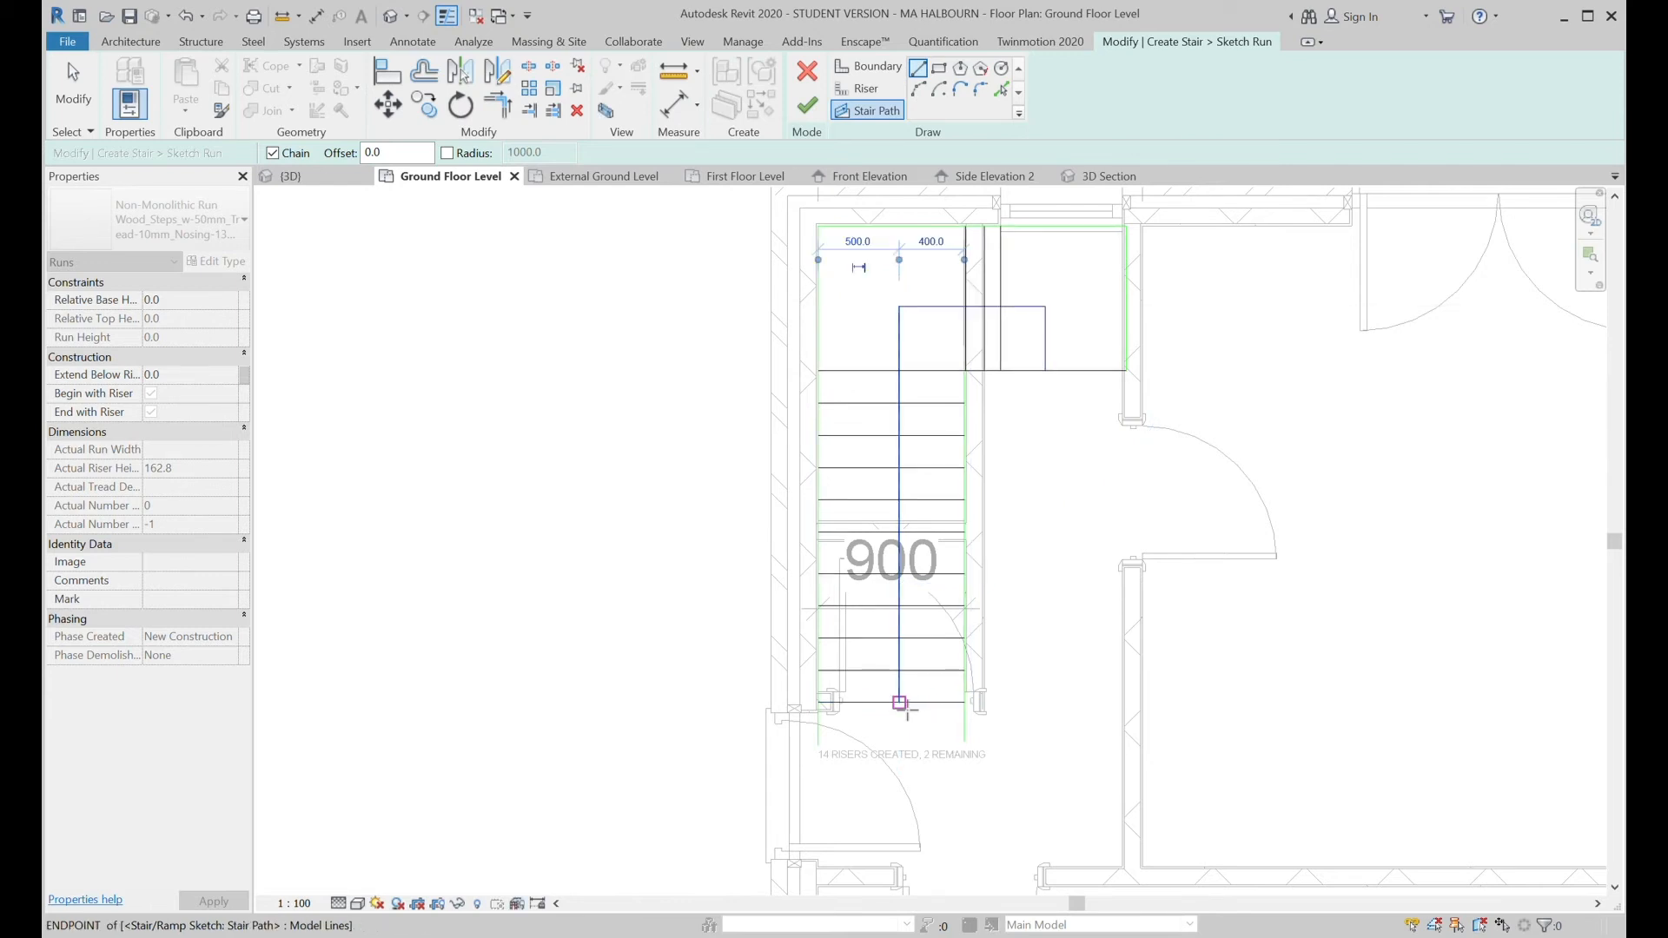
{"action": "left_click", "coordinate": [803, 104]}
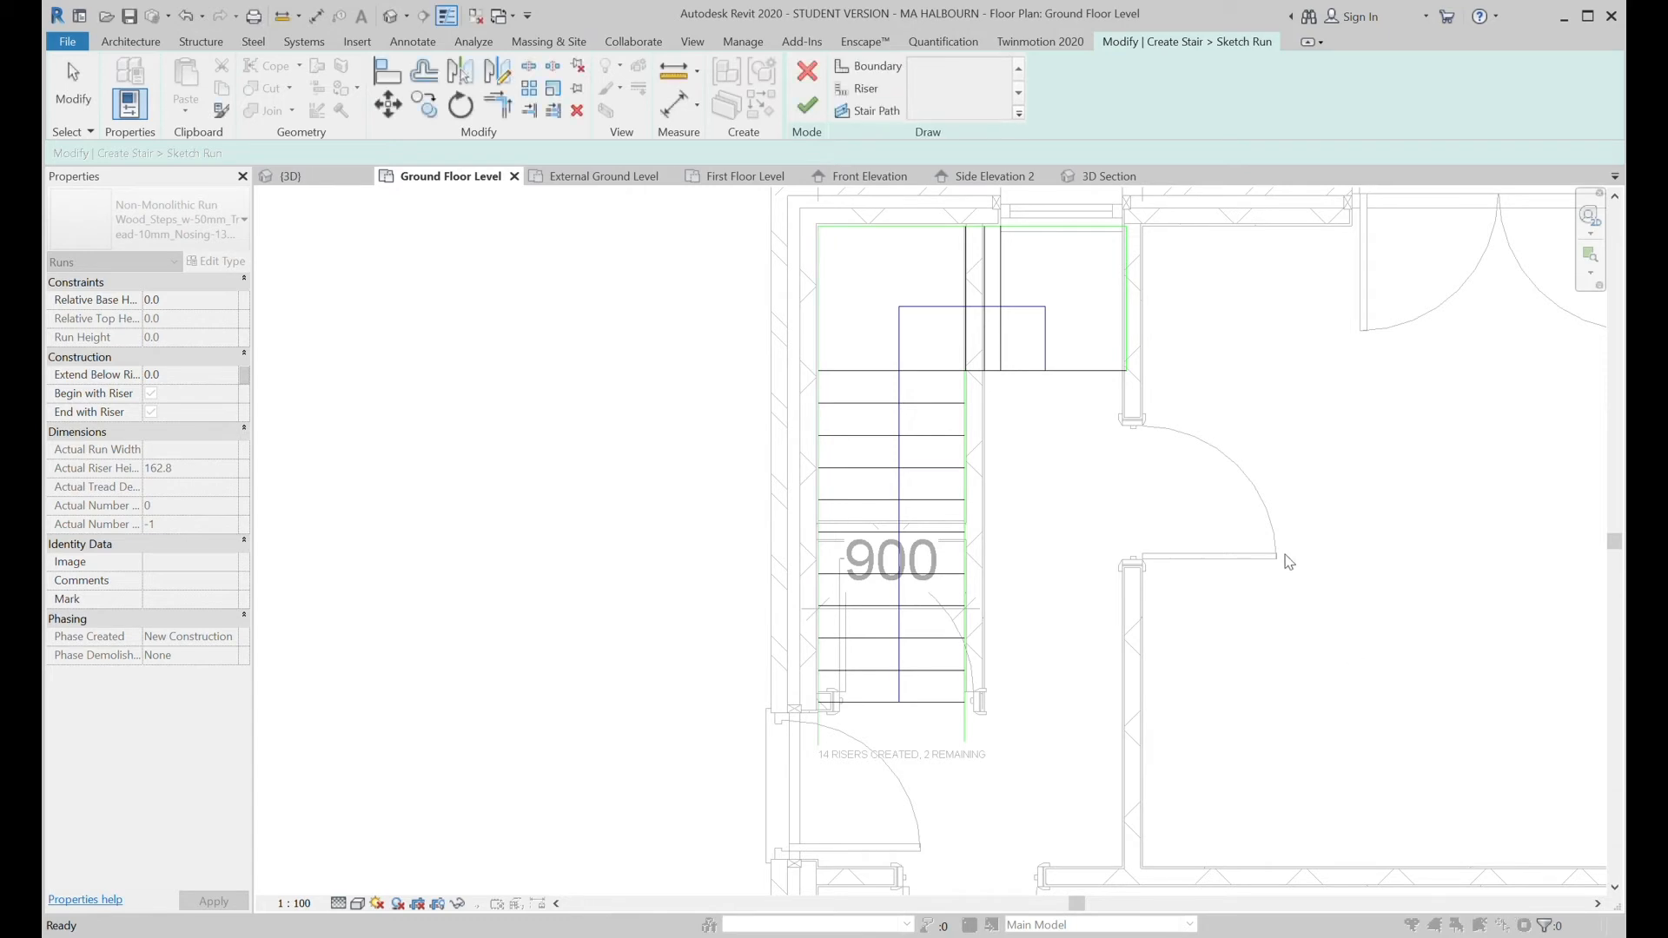
Delete the two vertical risers lying along the internal wall at the stair's turn.
{"action": "scroll", "coordinate": [1049, 219], "scroll_direction": "up", "scroll_amount": 3}
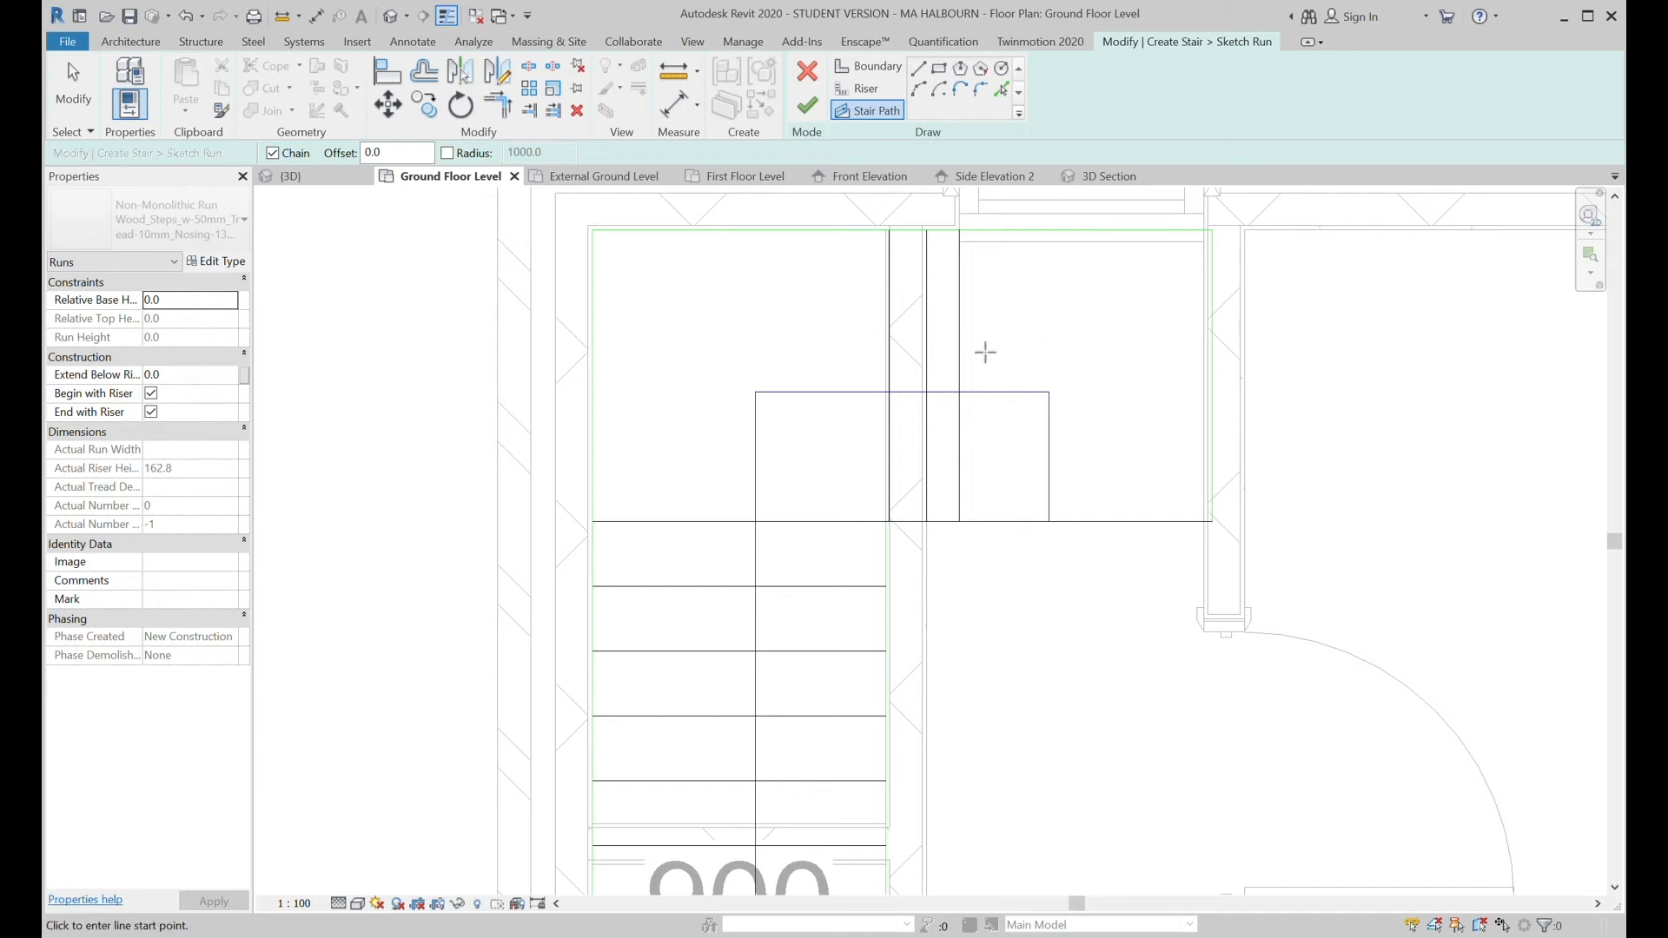
{"action": "left_click", "coordinate": [73, 87]}
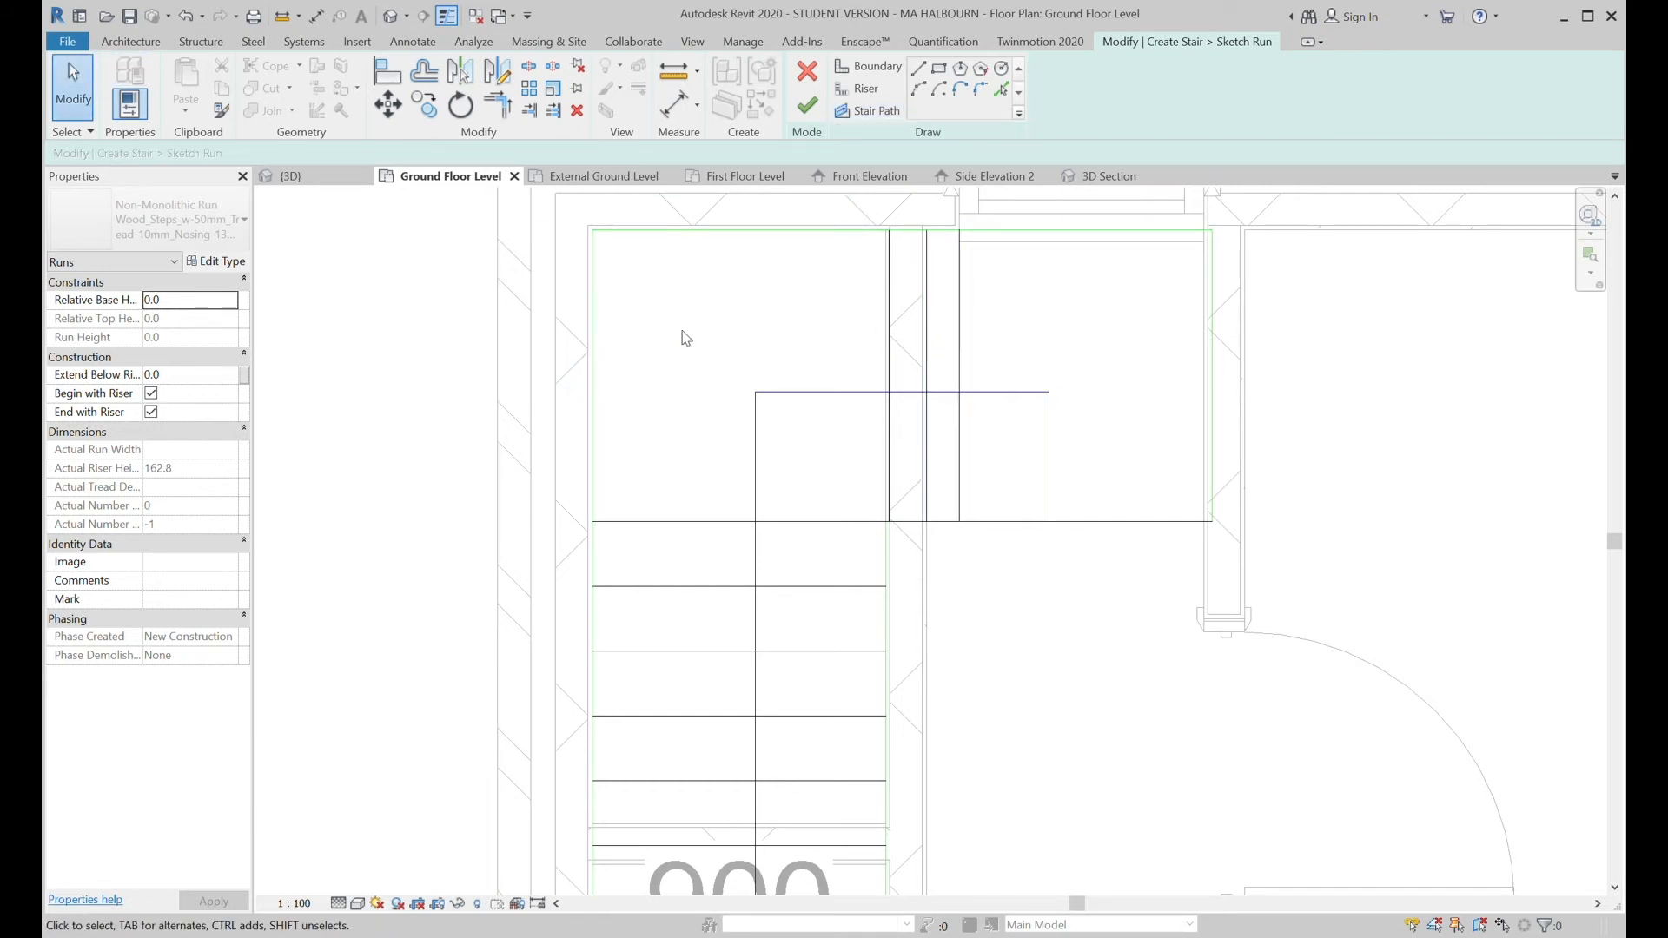
{"action": "key", "text": "Delete"}
{"action": "left_click", "coordinate": [927, 365]}
{"action": "key", "text": "Delete"}
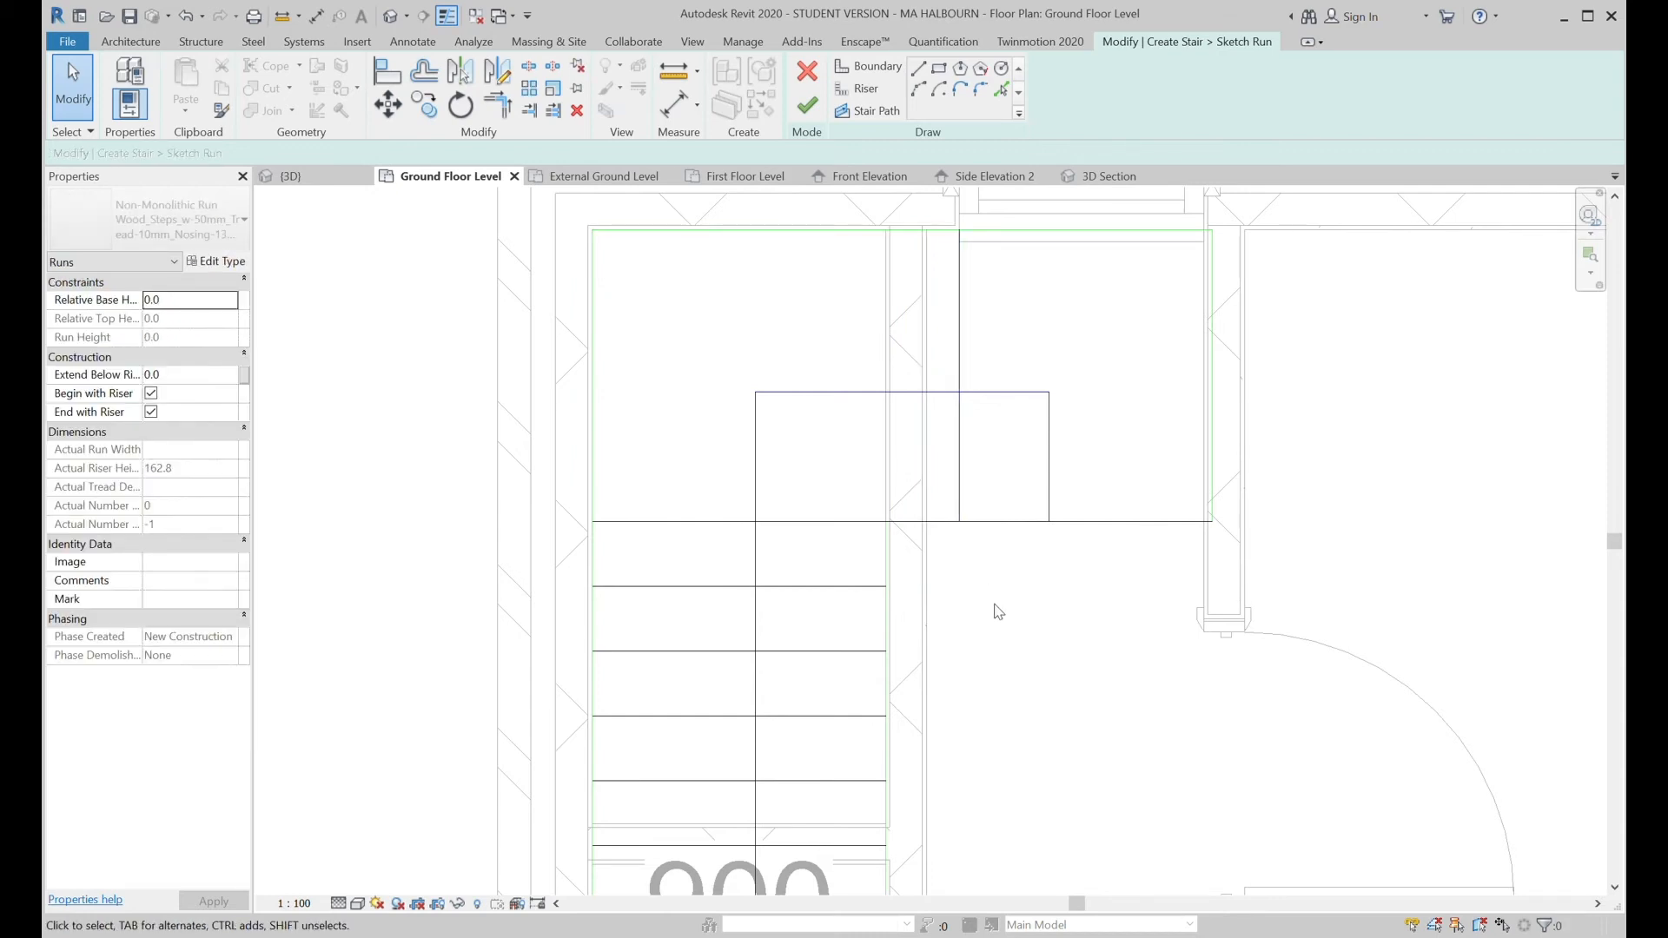
Try to finish the run sketch with the reduced set of risers.
{"action": "scroll", "coordinate": [996, 607], "scroll_direction": "down", "scroll_amount": 3}
{"action": "scroll", "coordinate": [1013, 878], "scroll_direction": "down", "scroll_amount": 2}
{"action": "middle_click_drag", "start_coordinate": [1014, 879], "coordinate": [979, 633]}
{"action": "scroll", "coordinate": [945, 582], "scroll_direction": "up", "scroll_amount": 5}
{"action": "scroll", "coordinate": [946, 582], "scroll_direction": "up", "scroll_amount": 4}
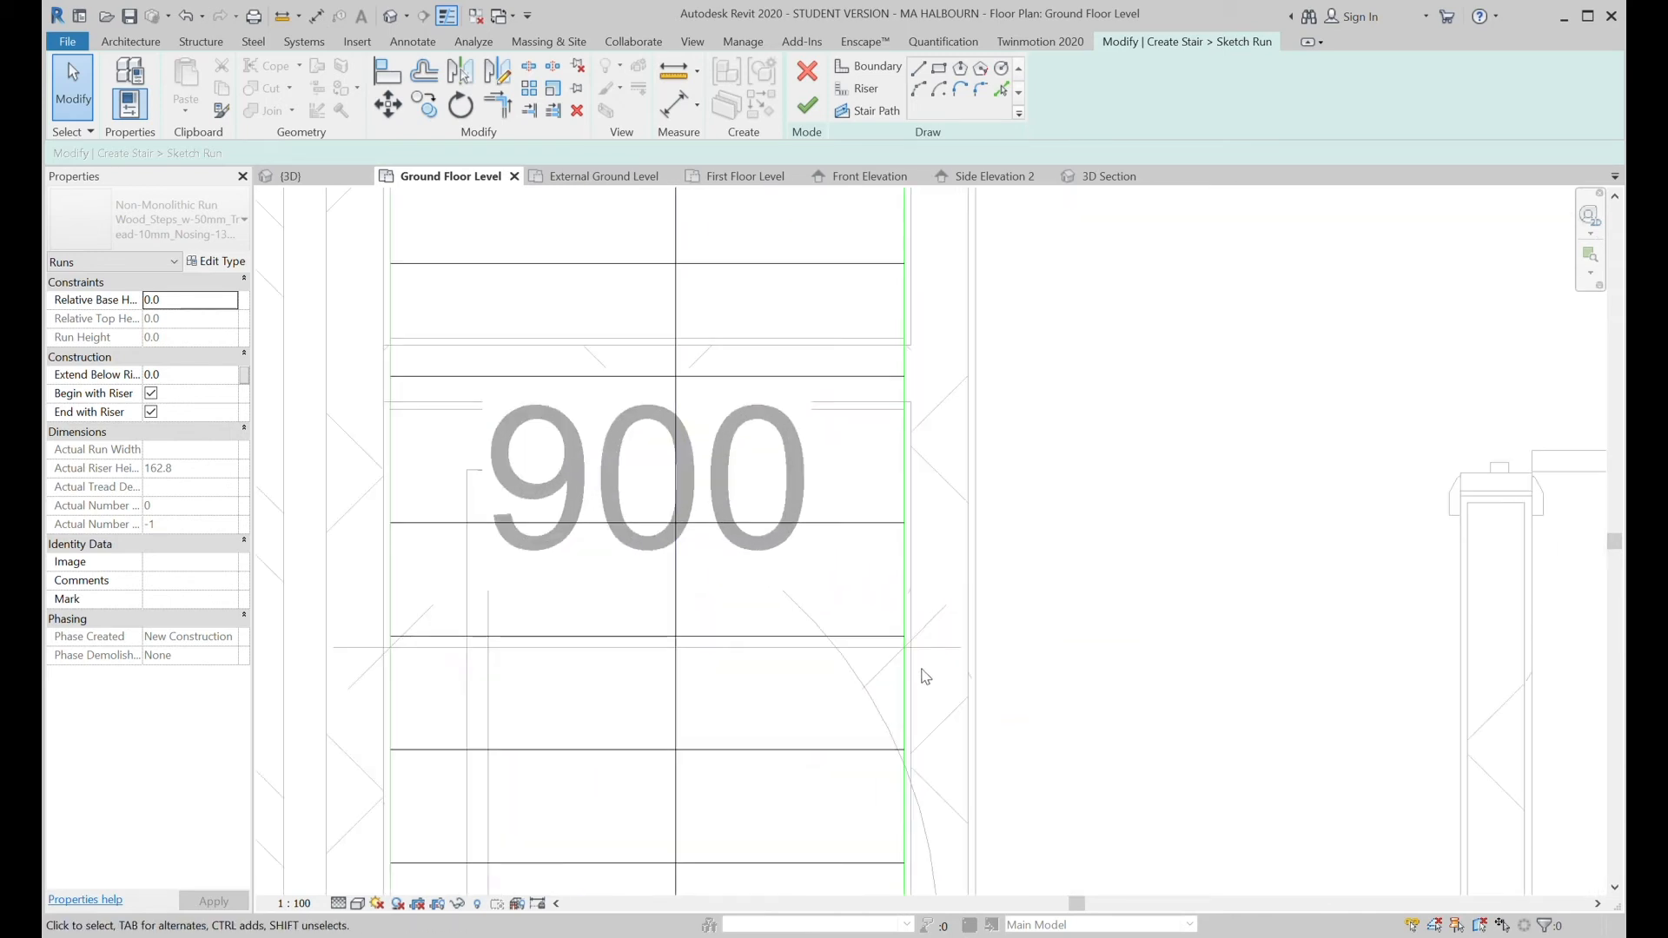
{"action": "scroll", "coordinate": [882, 641], "scroll_direction": "down", "scroll_amount": 3}
{"action": "scroll", "coordinate": [881, 643], "scroll_direction": "down", "scroll_amount": 2}
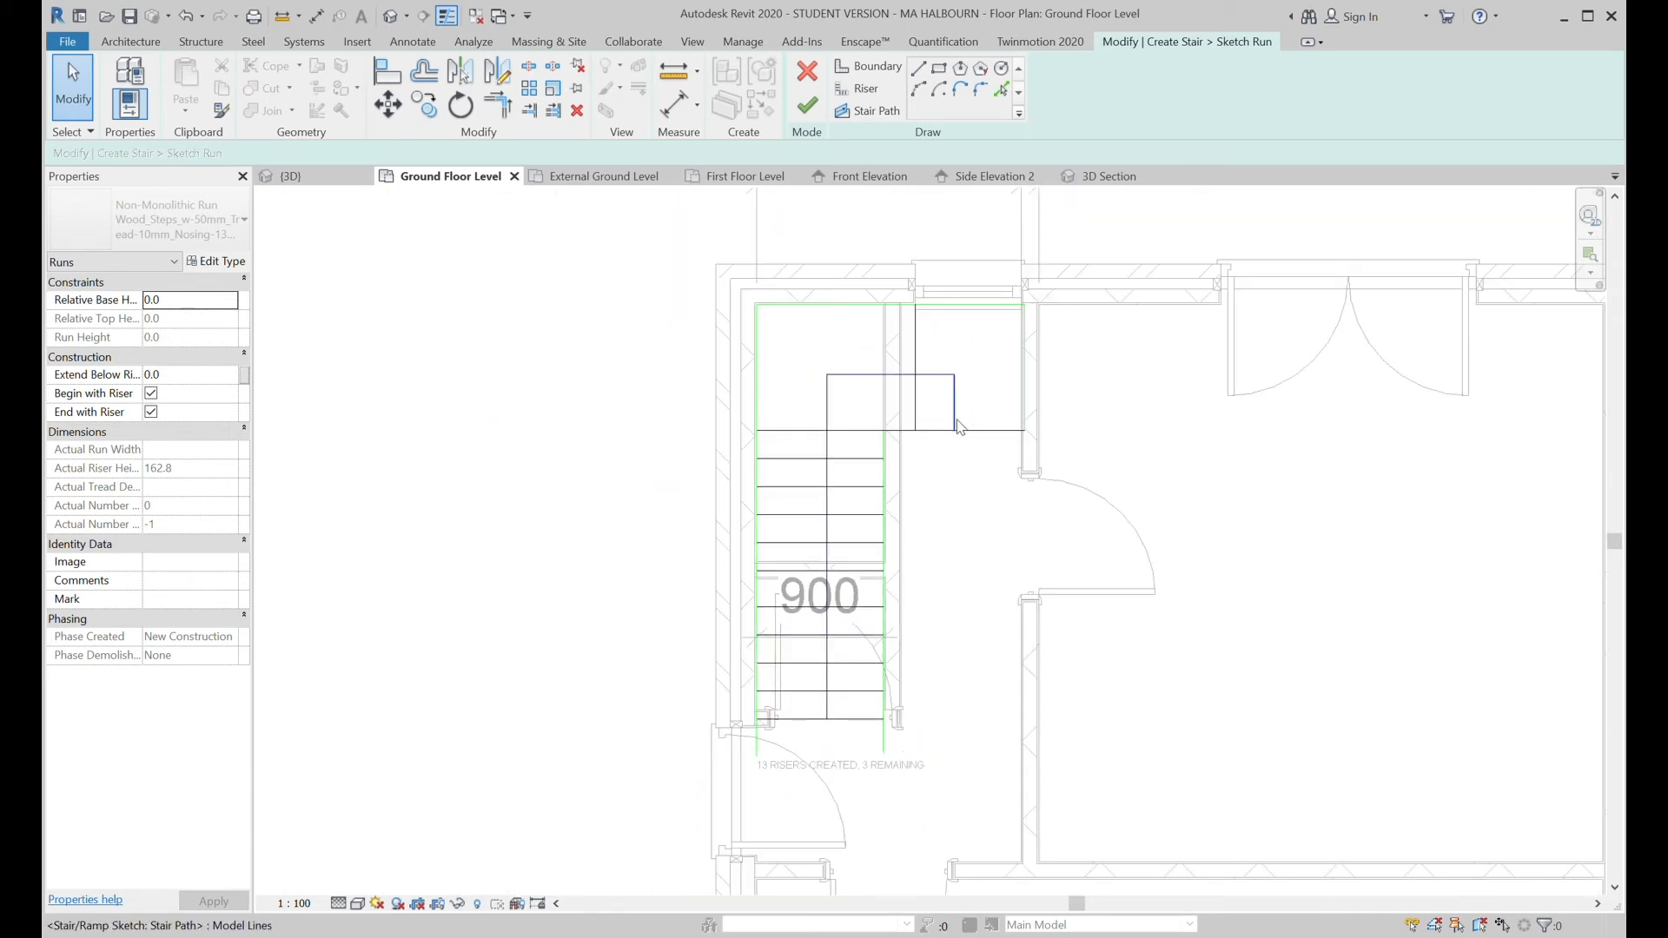
{"action": "left_click", "coordinate": [807, 108]}
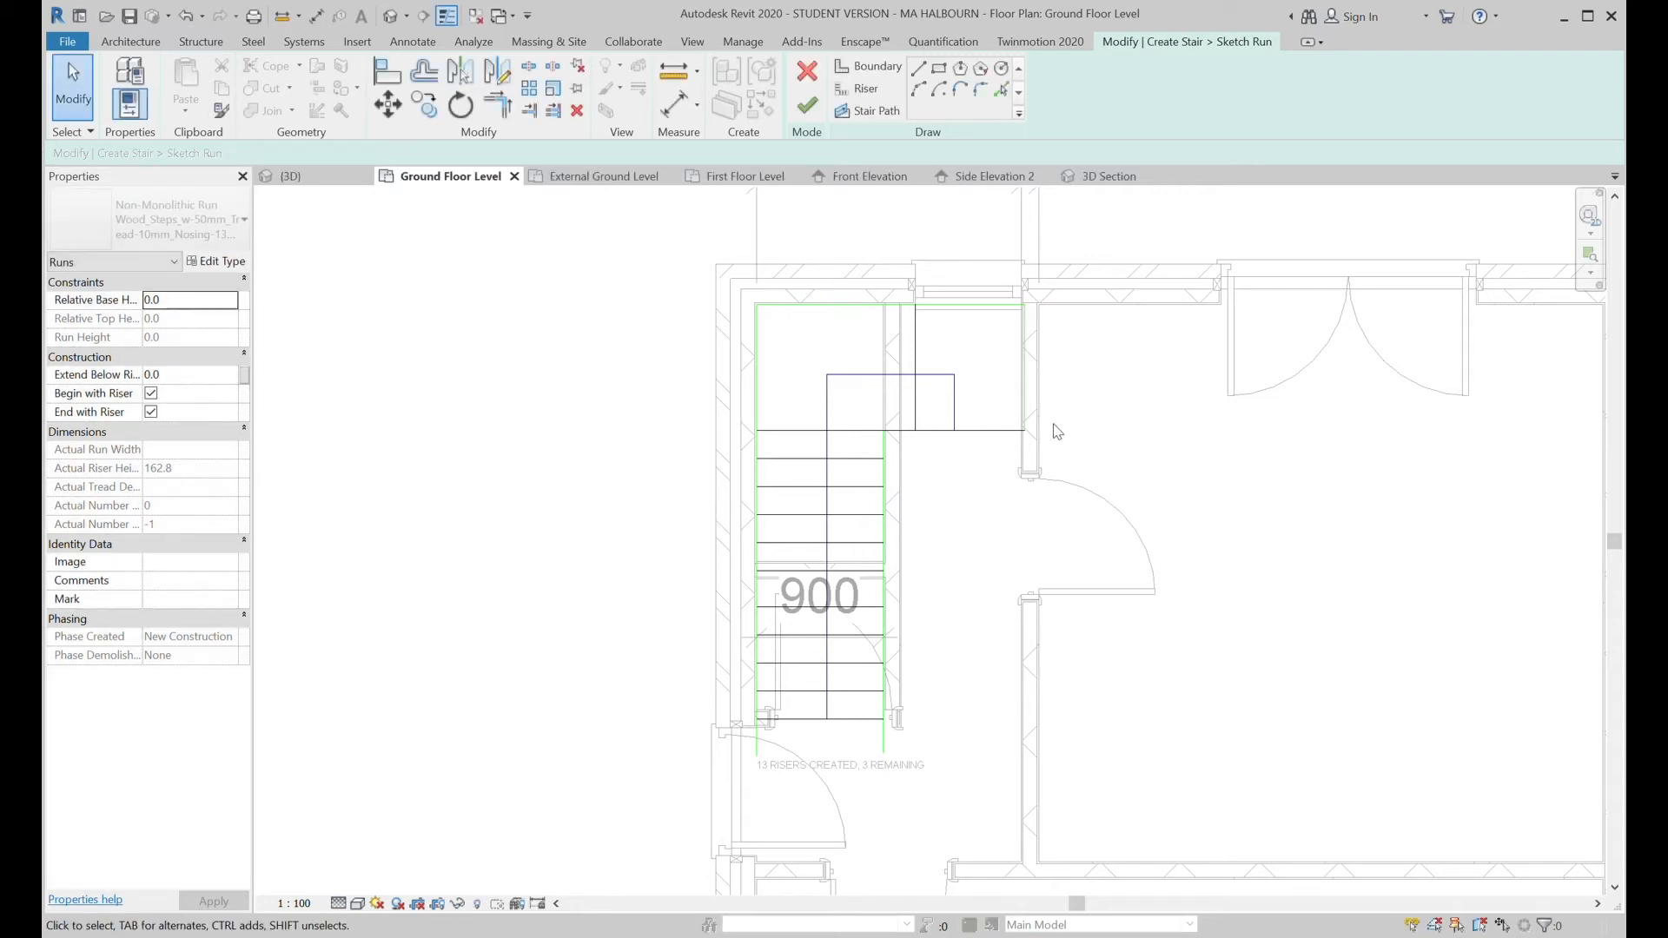
Delete the remaining horizontal and vertical risers and the short descending stair path segment beyond the stair's turn.
{"action": "left_click", "coordinate": [1000, 431]}
{"action": "key", "text": "Delete"}
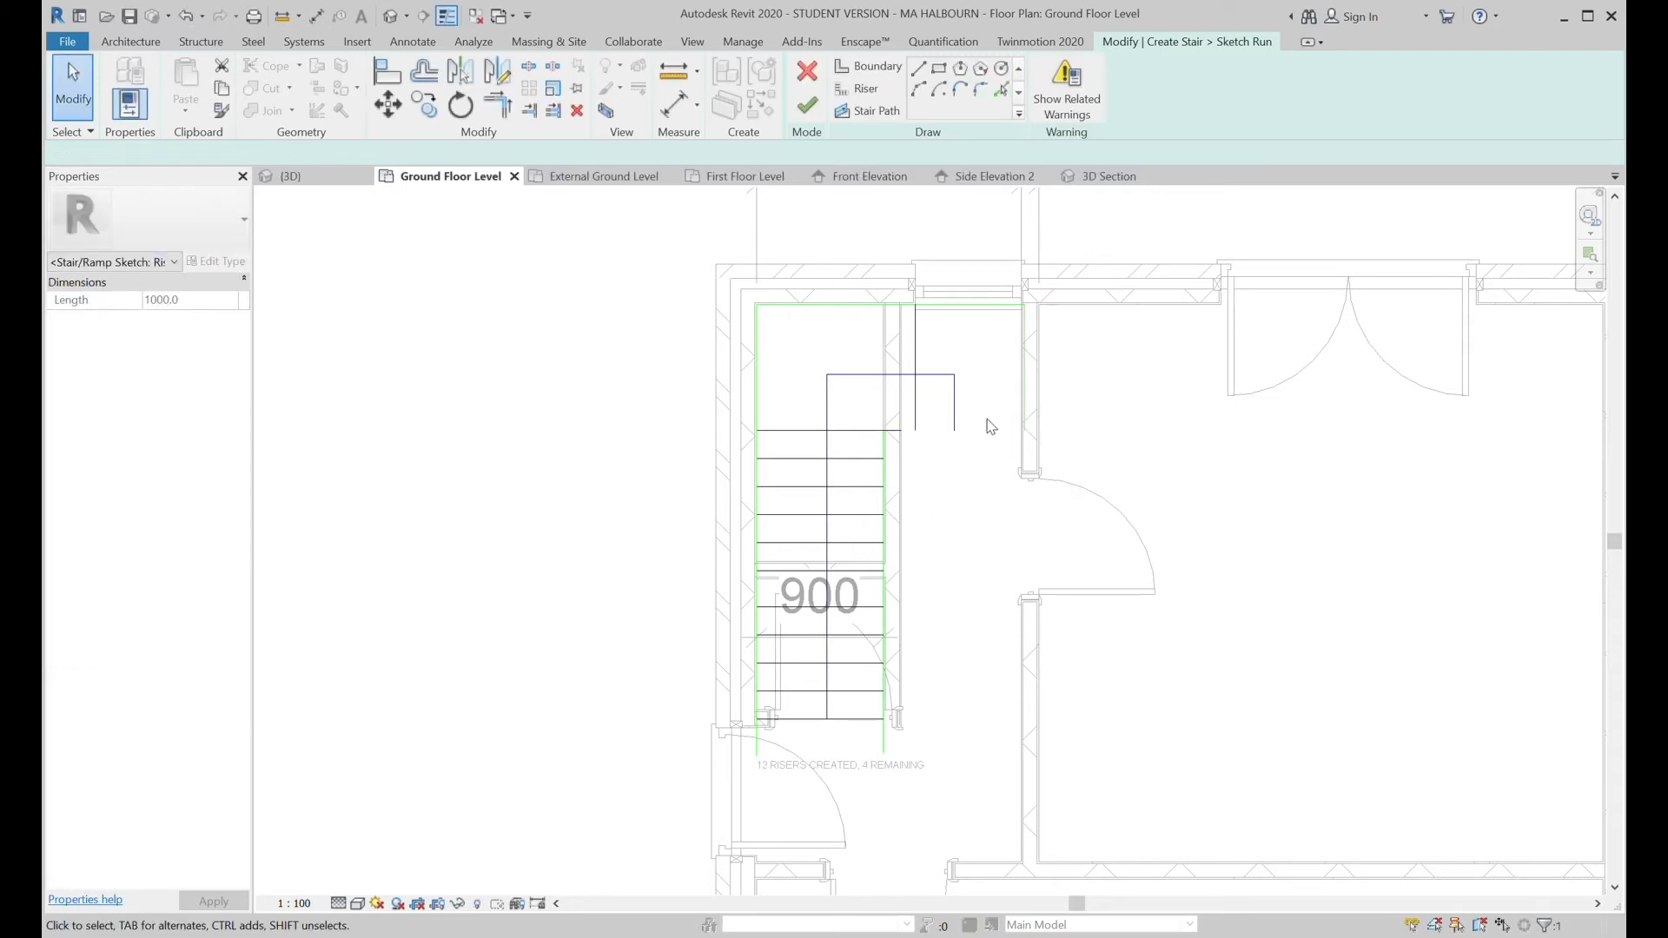
{"action": "left_click", "coordinate": [915, 400]}
{"action": "key", "text": "Delete"}
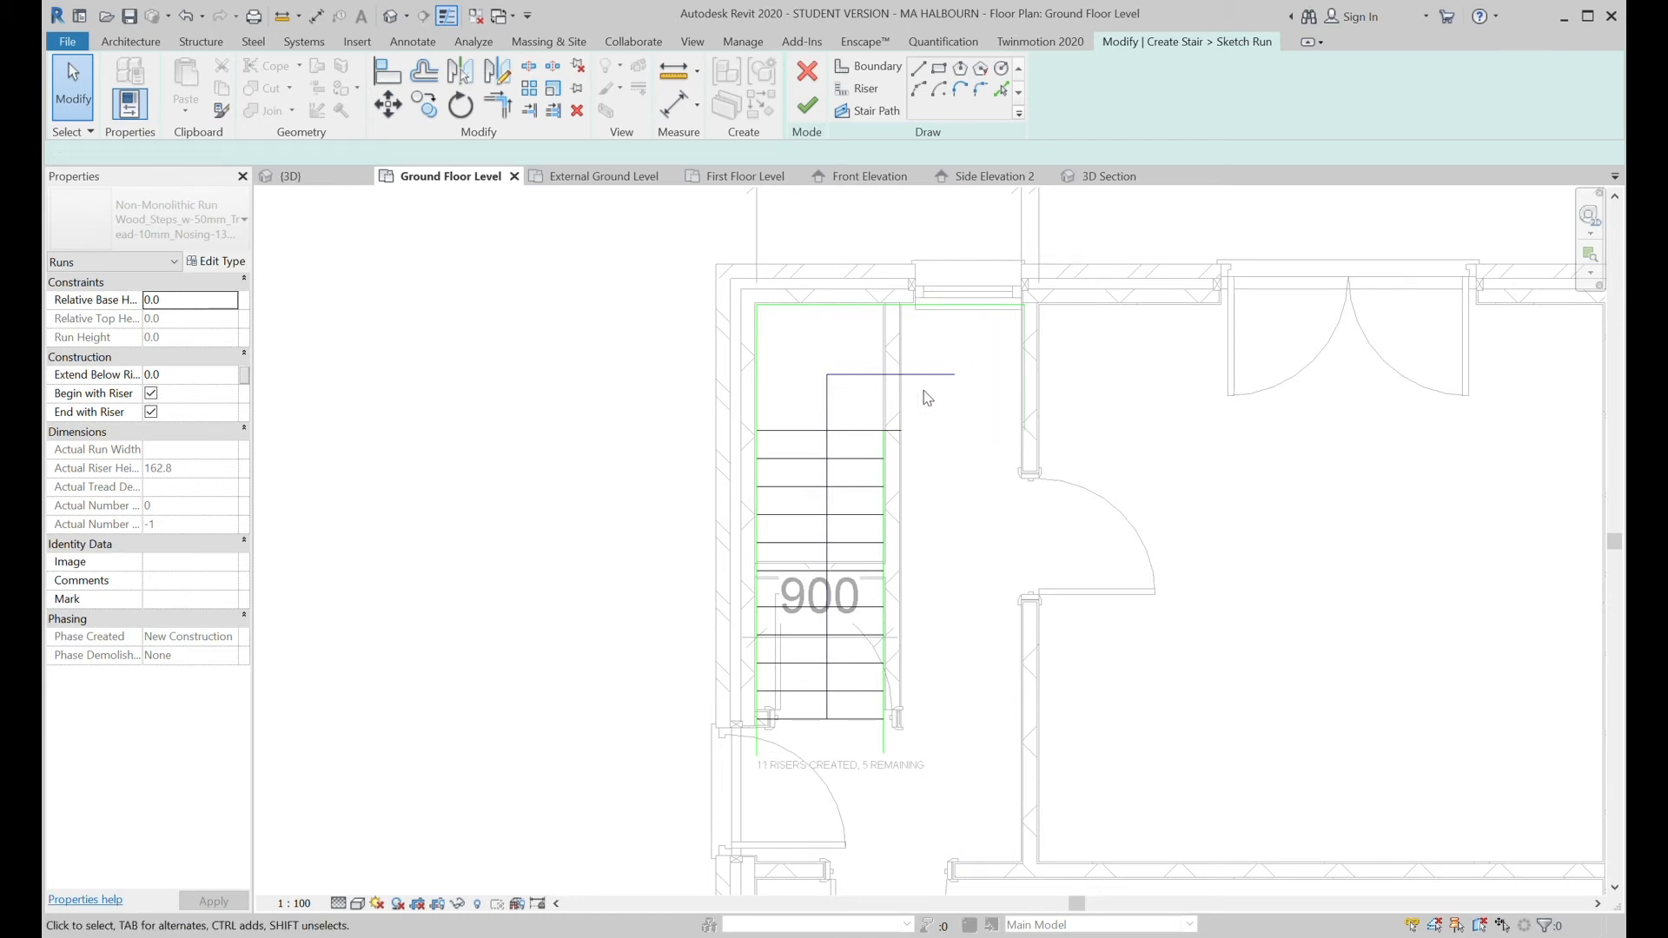
Delete the boundary lines along the upper and right-hand walls and the horizontal stair path segment at the turn.
{"action": "left_click", "coordinate": [954, 306]}
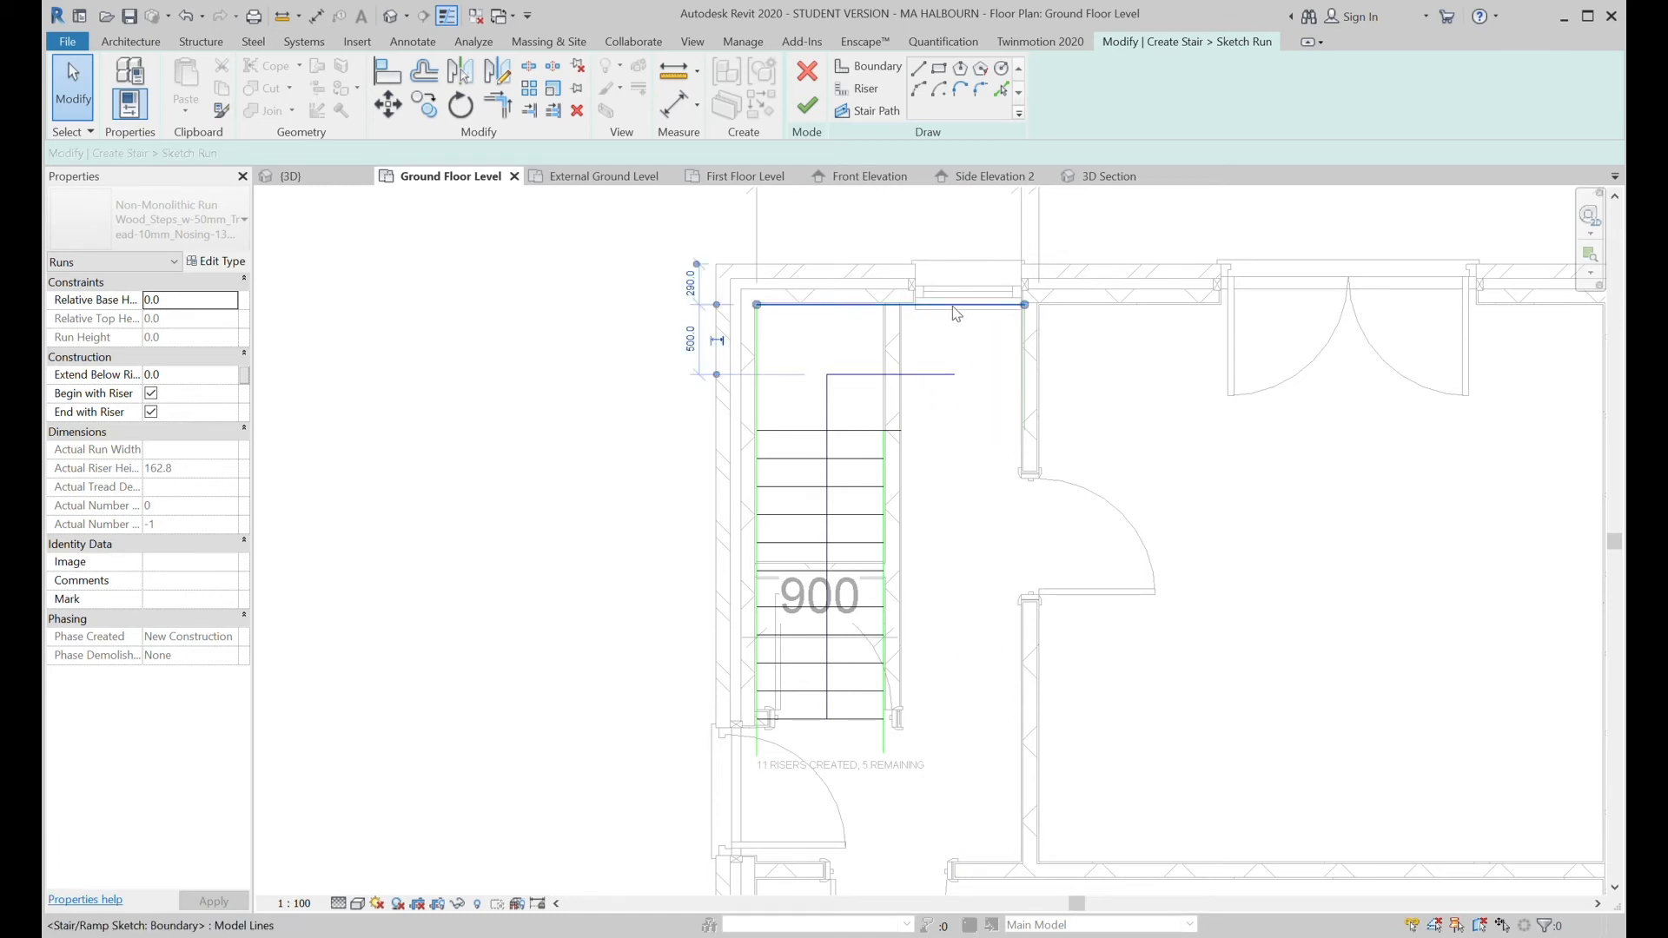
{"action": "key", "text": "Delete"}
{"action": "left_click", "coordinate": [1023, 377]}
{"action": "key", "text": "Delete"}
{"action": "left_click", "coordinate": [927, 375]}
{"action": "key", "text": "Delete"}
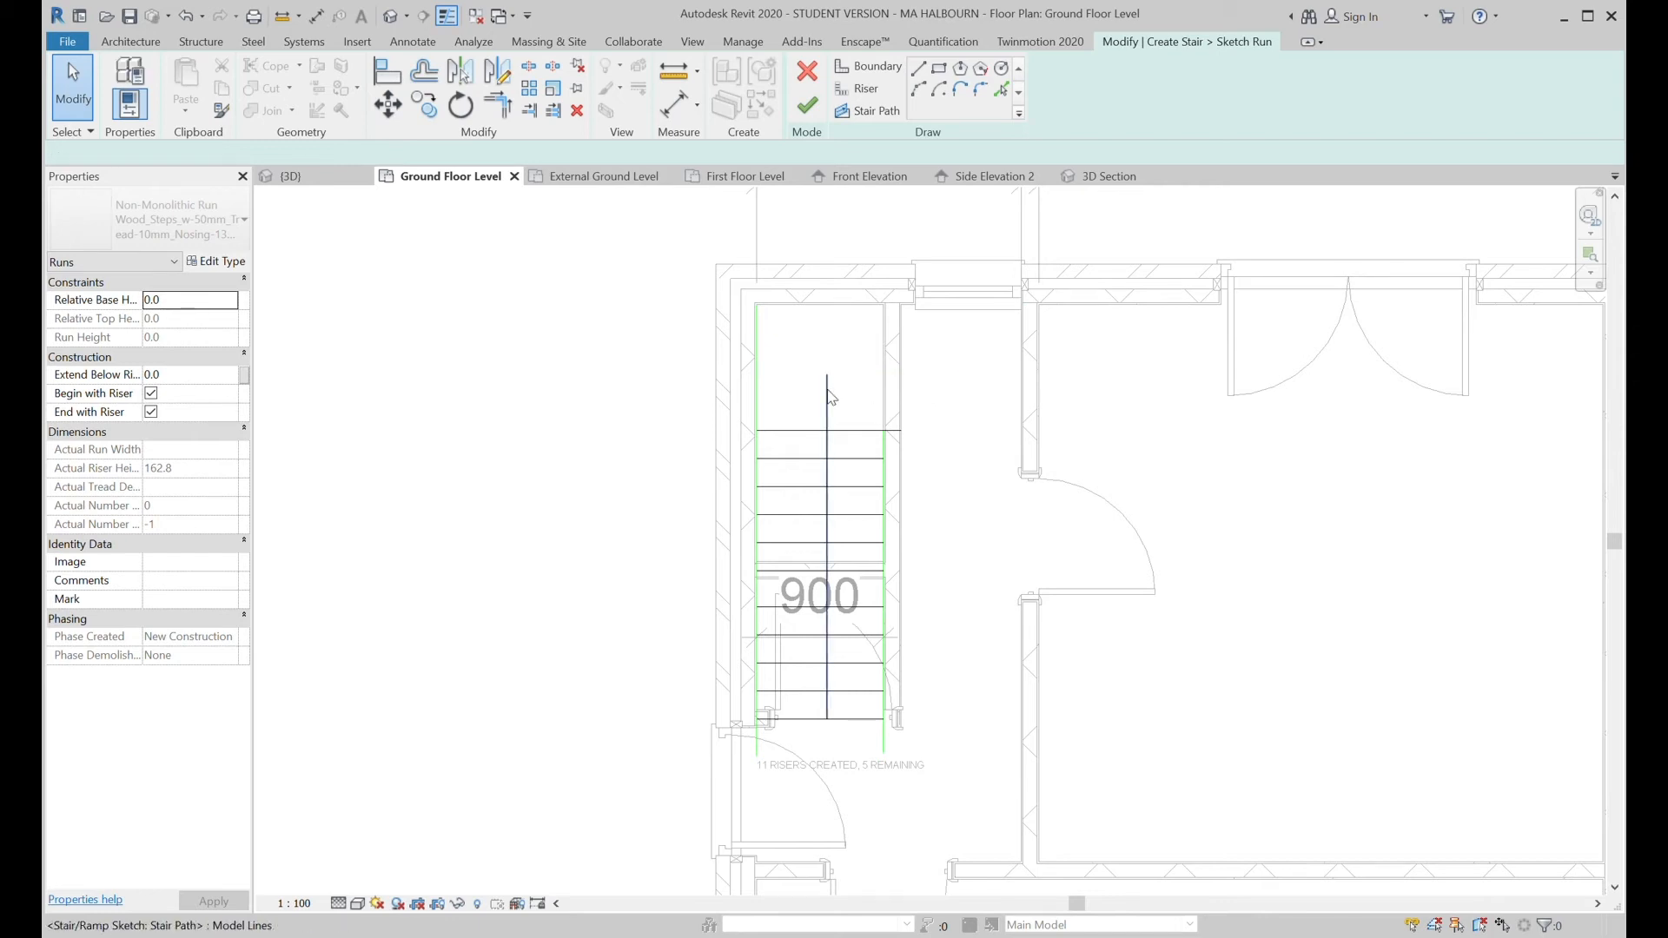
Extend the vertical stair path's upper end to the inner face of the external wall.
{"action": "left_click", "coordinate": [828, 396]}
{"action": "left_click_drag", "start_coordinate": [828, 376], "coordinate": [827, 305]}
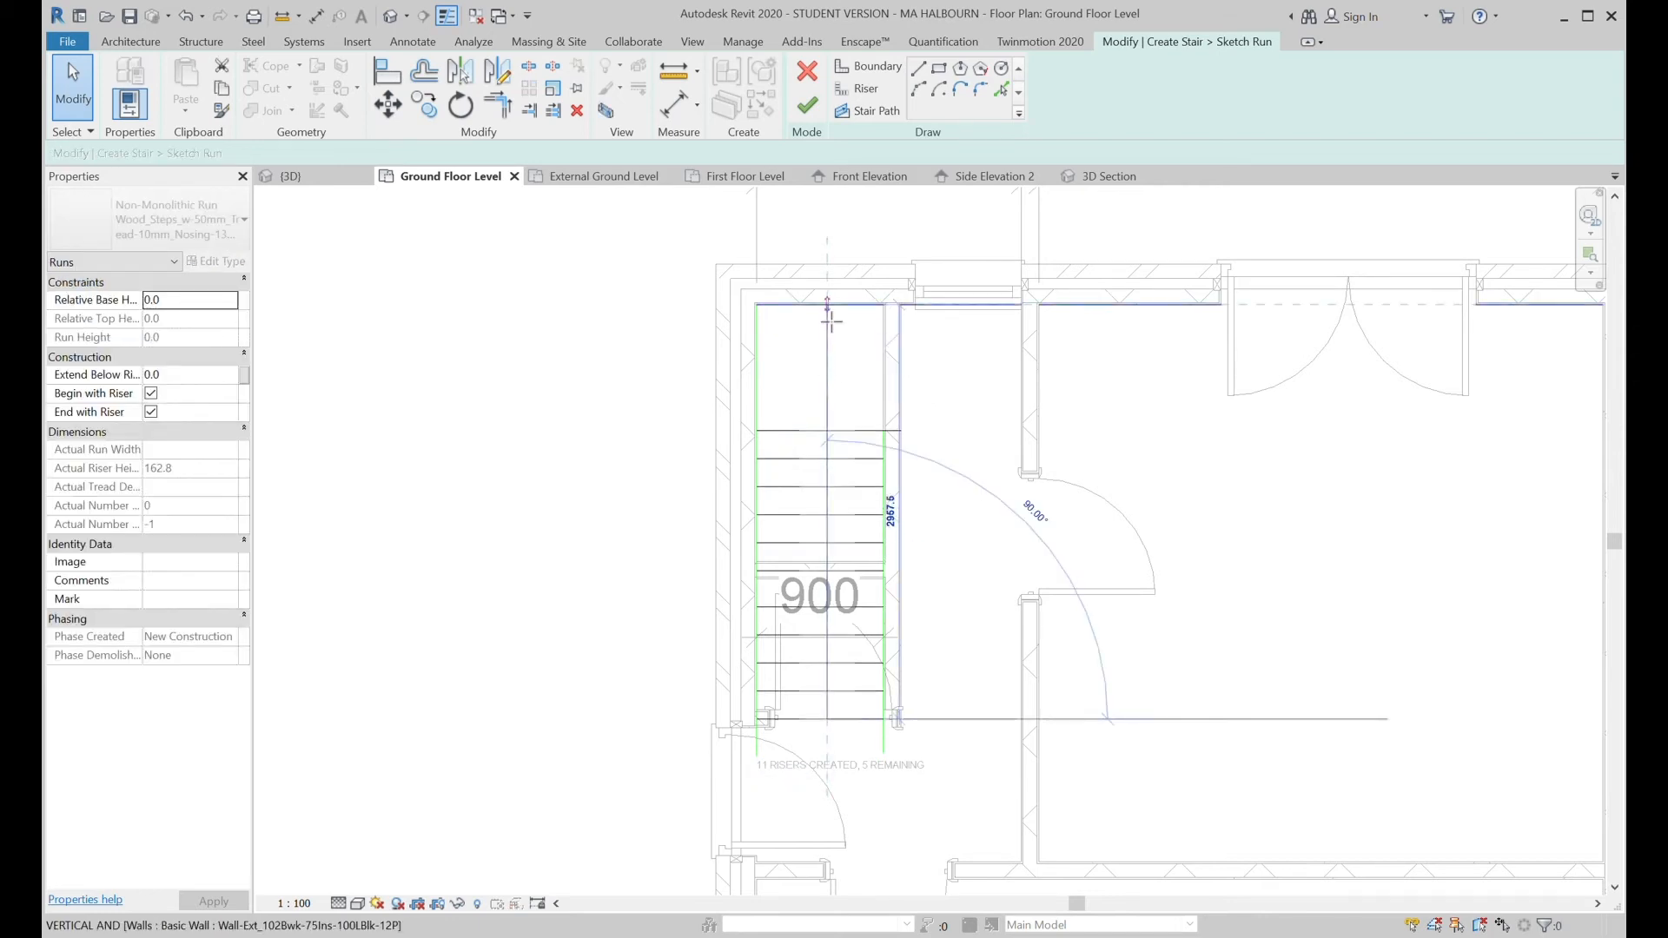
Align the upper ends of both side boundaries with the top riser and try finishing the run sketch.
{"action": "left_click", "coordinate": [887, 459]}
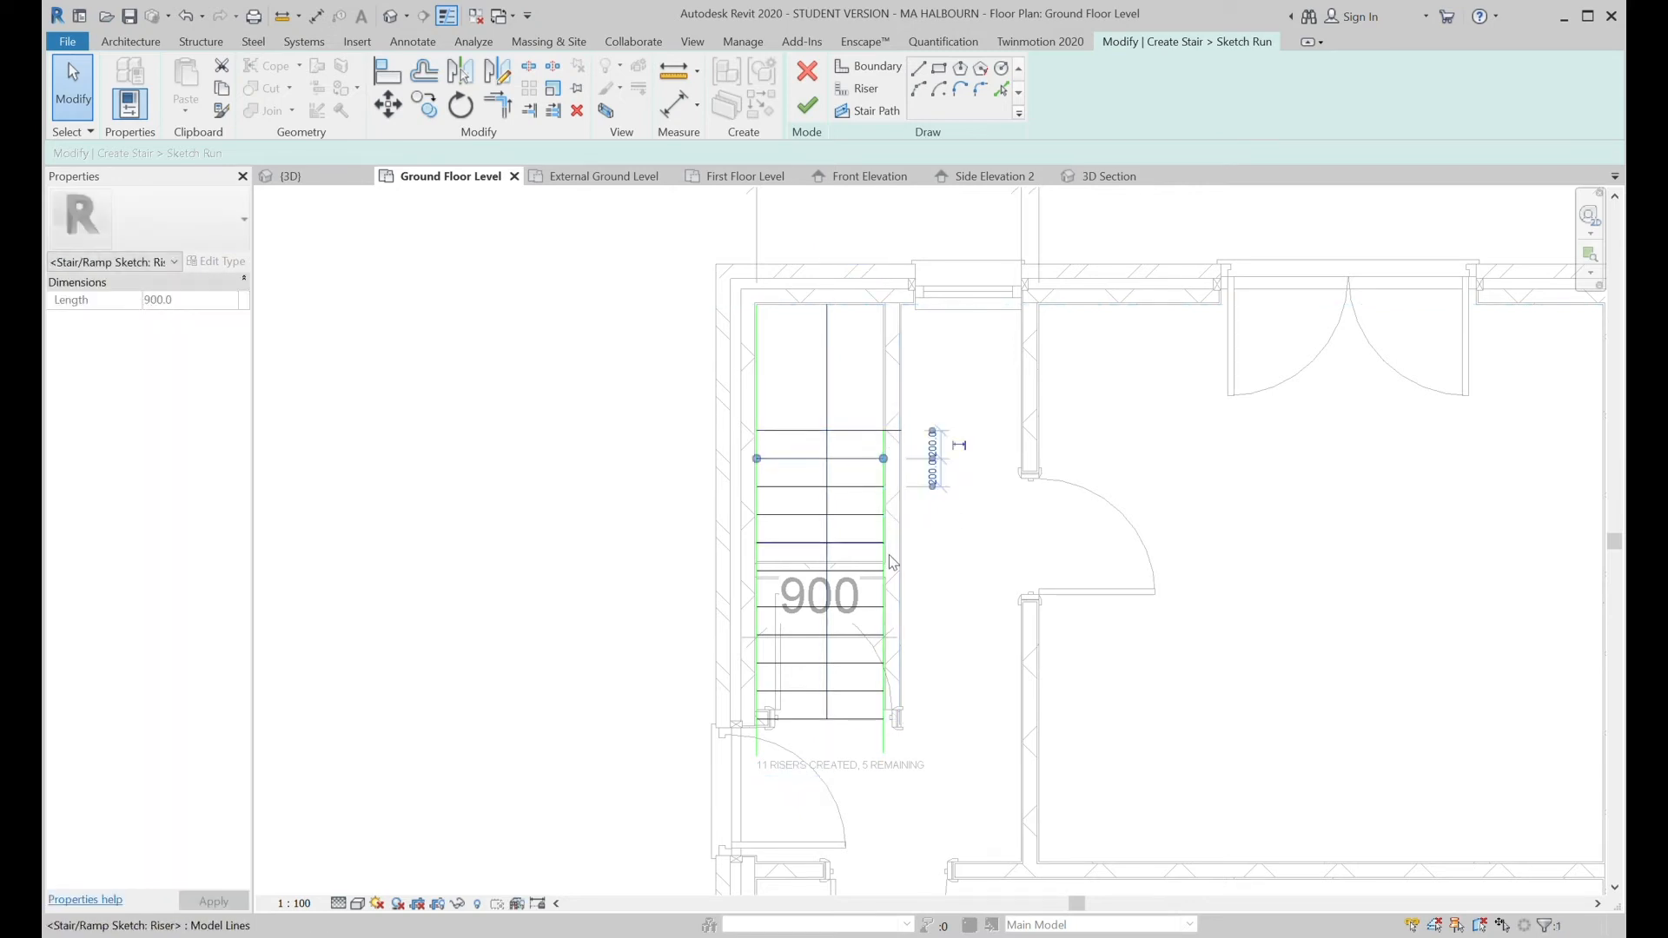
{"action": "left_click", "coordinate": [883, 749]}
{"action": "mouse_move", "coordinate": [885, 433]}
{"action": "left_mouse_down"}
{"action": "mouse_move", "coordinate": [897, 384]}
{"action": "mouse_move", "coordinate": [885, 432]}
{"action": "left_mouse_up"}
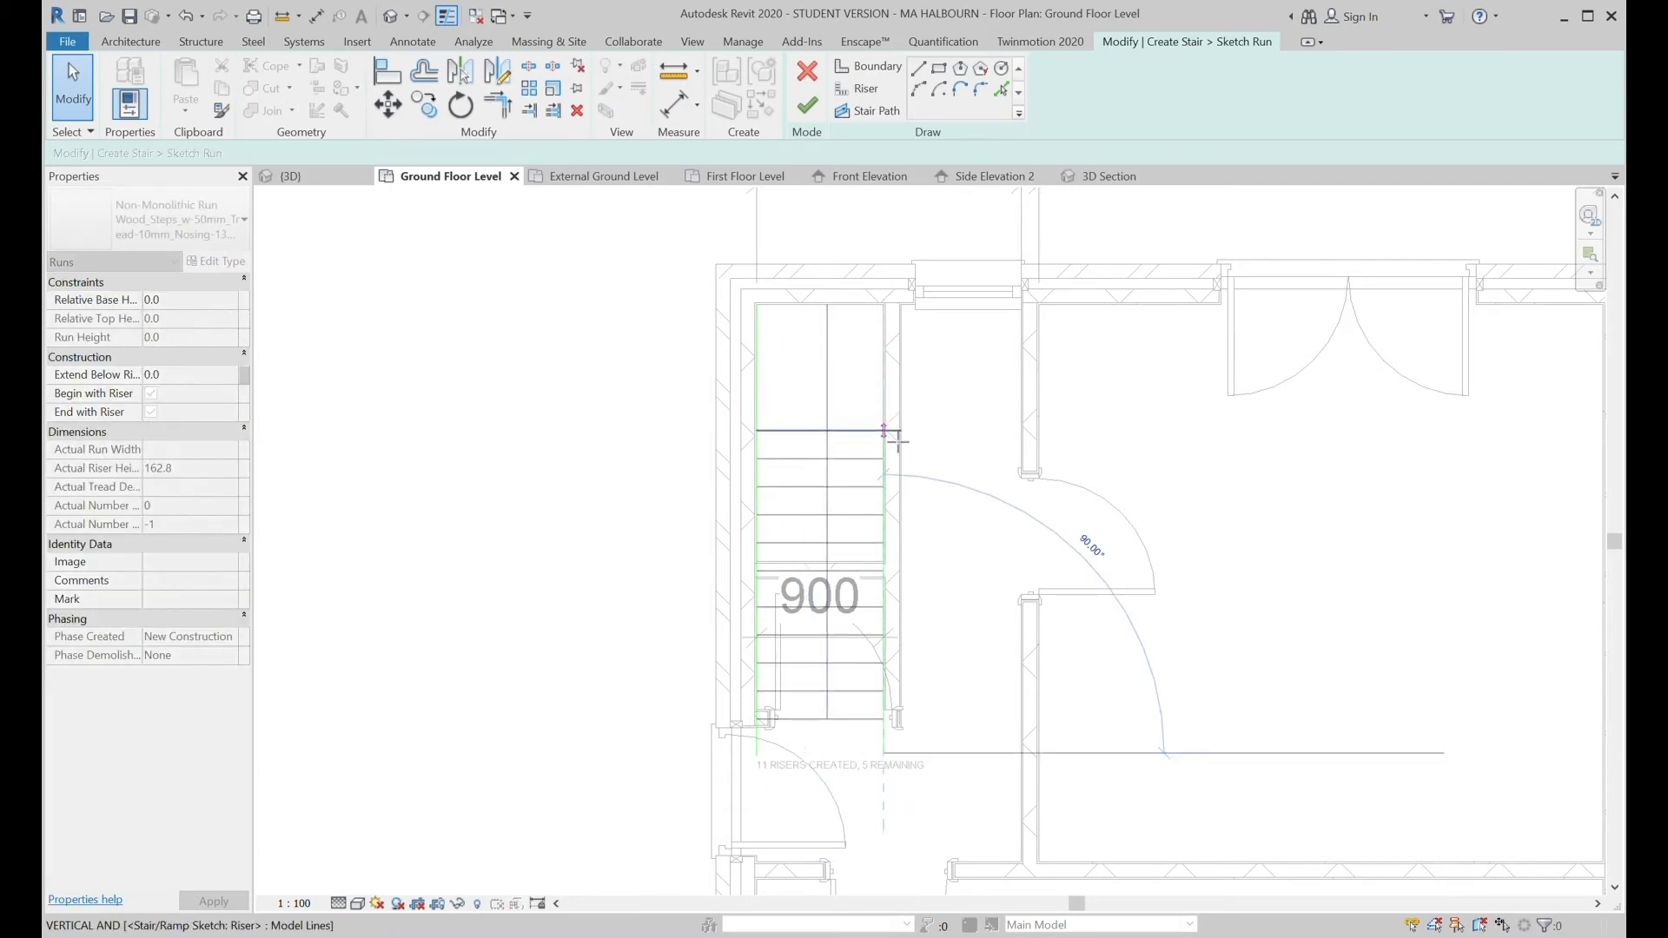
{"action": "left_click", "coordinate": [761, 347]}
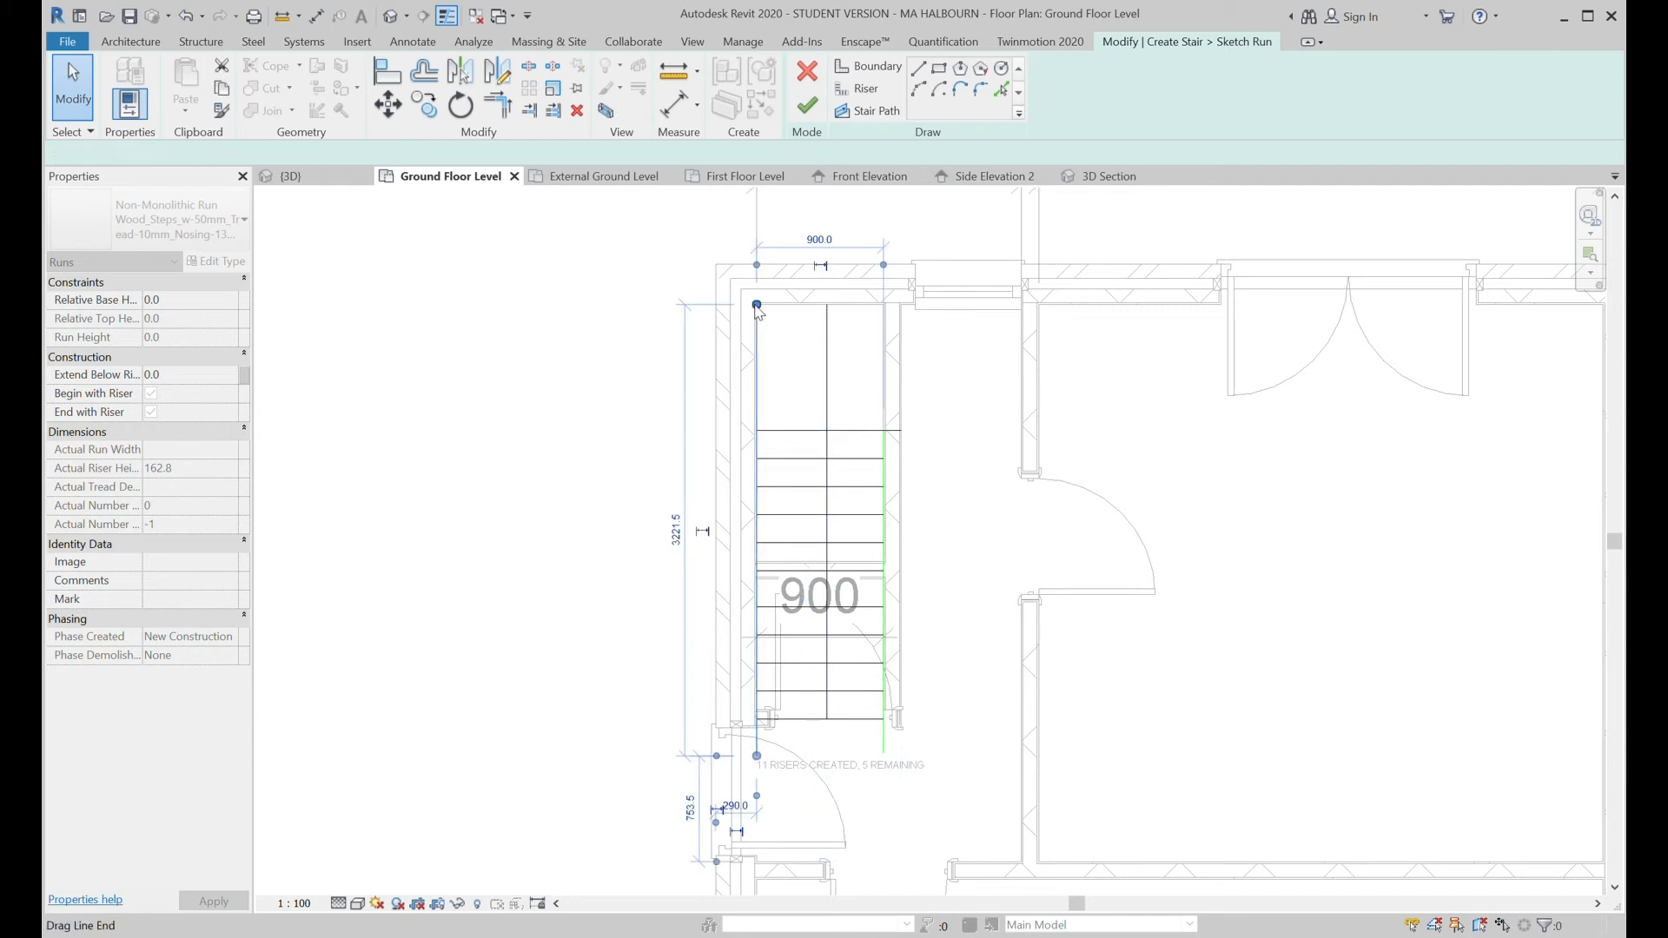
{"action": "left_click_drag", "start_coordinate": [769, 439], "coordinate": [758, 431]}
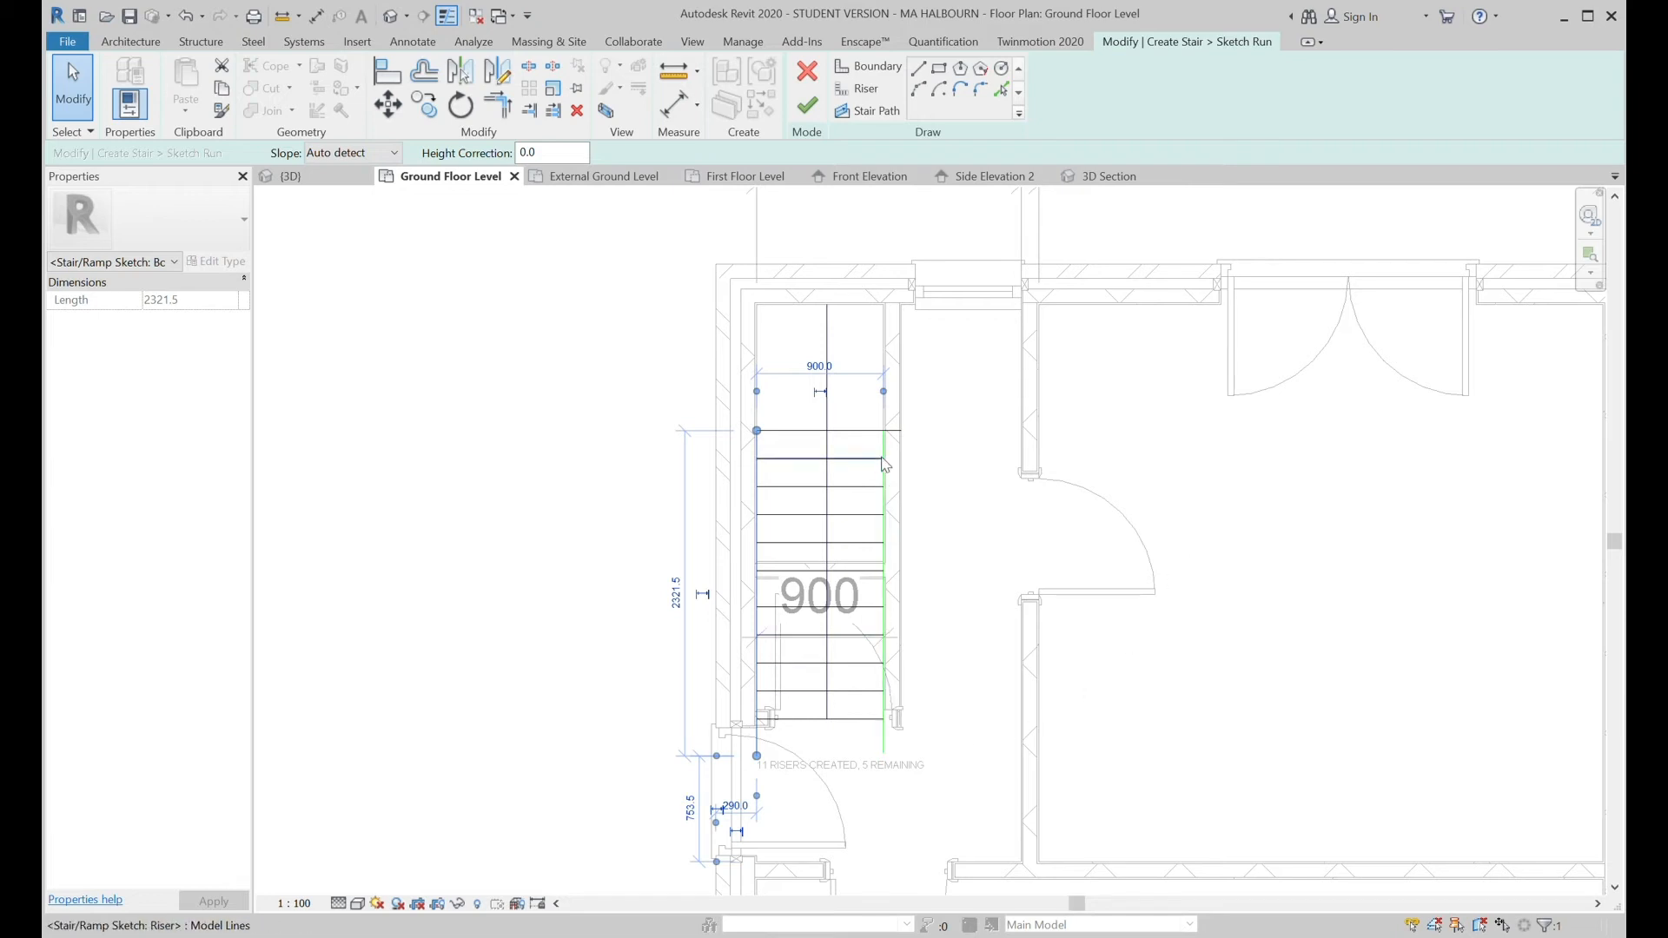
{"action": "left_click", "coordinate": [807, 106]}
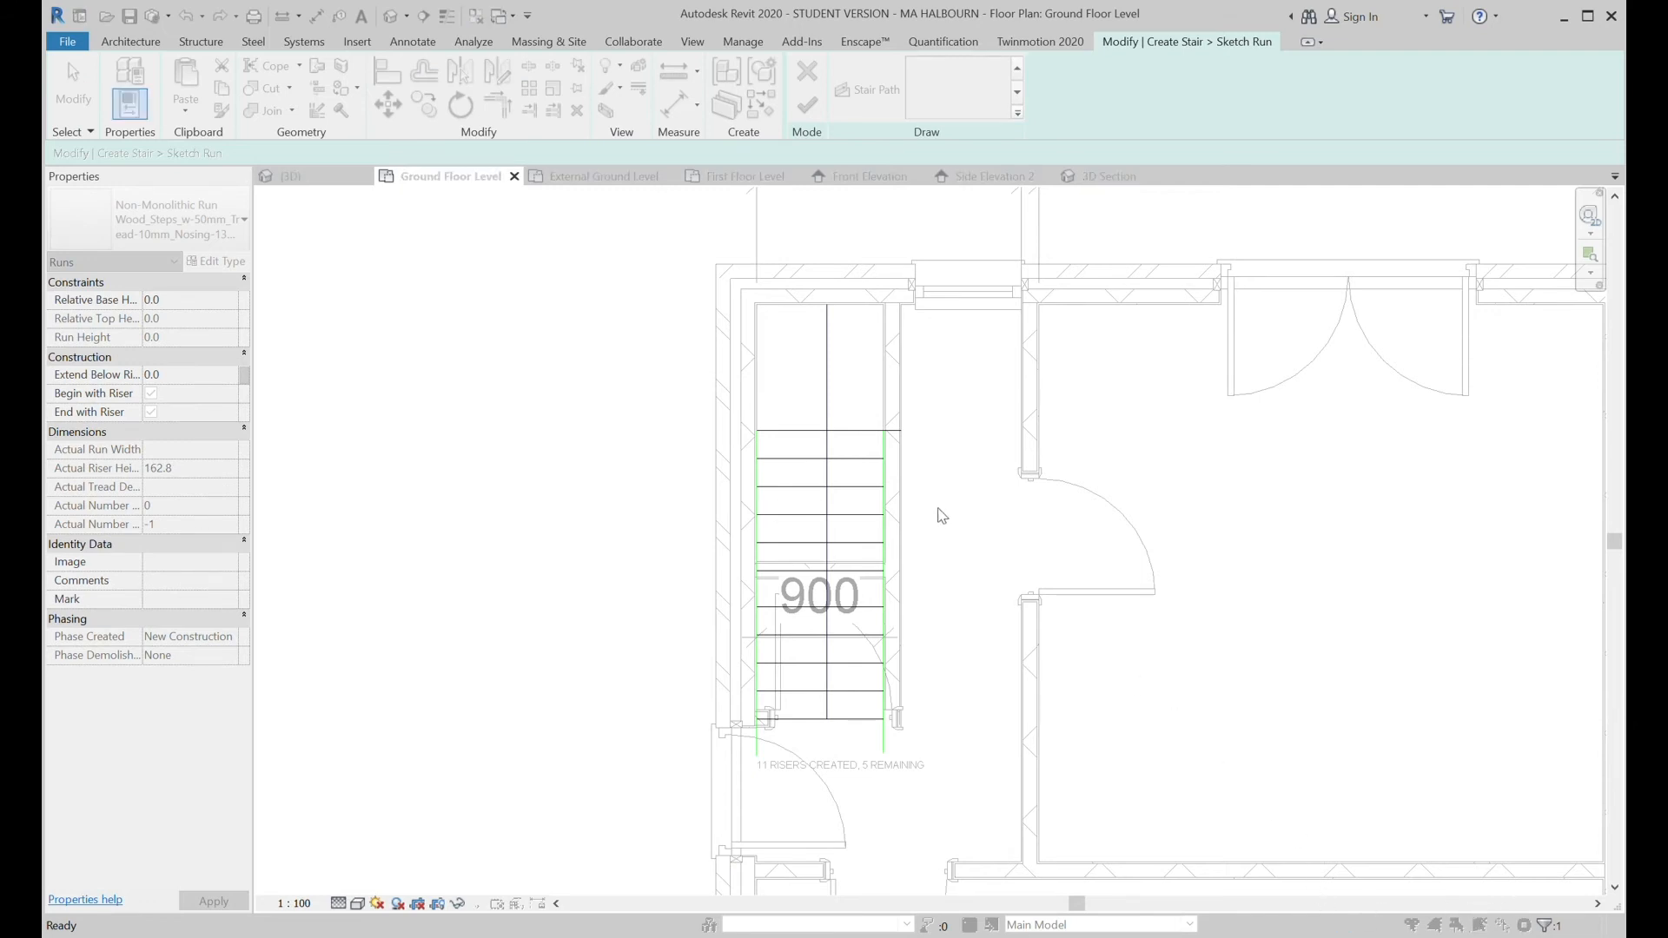
Shorten the stair path's upper end to the top riser and finish the run sketch.
{"action": "left_click", "coordinate": [828, 347]}
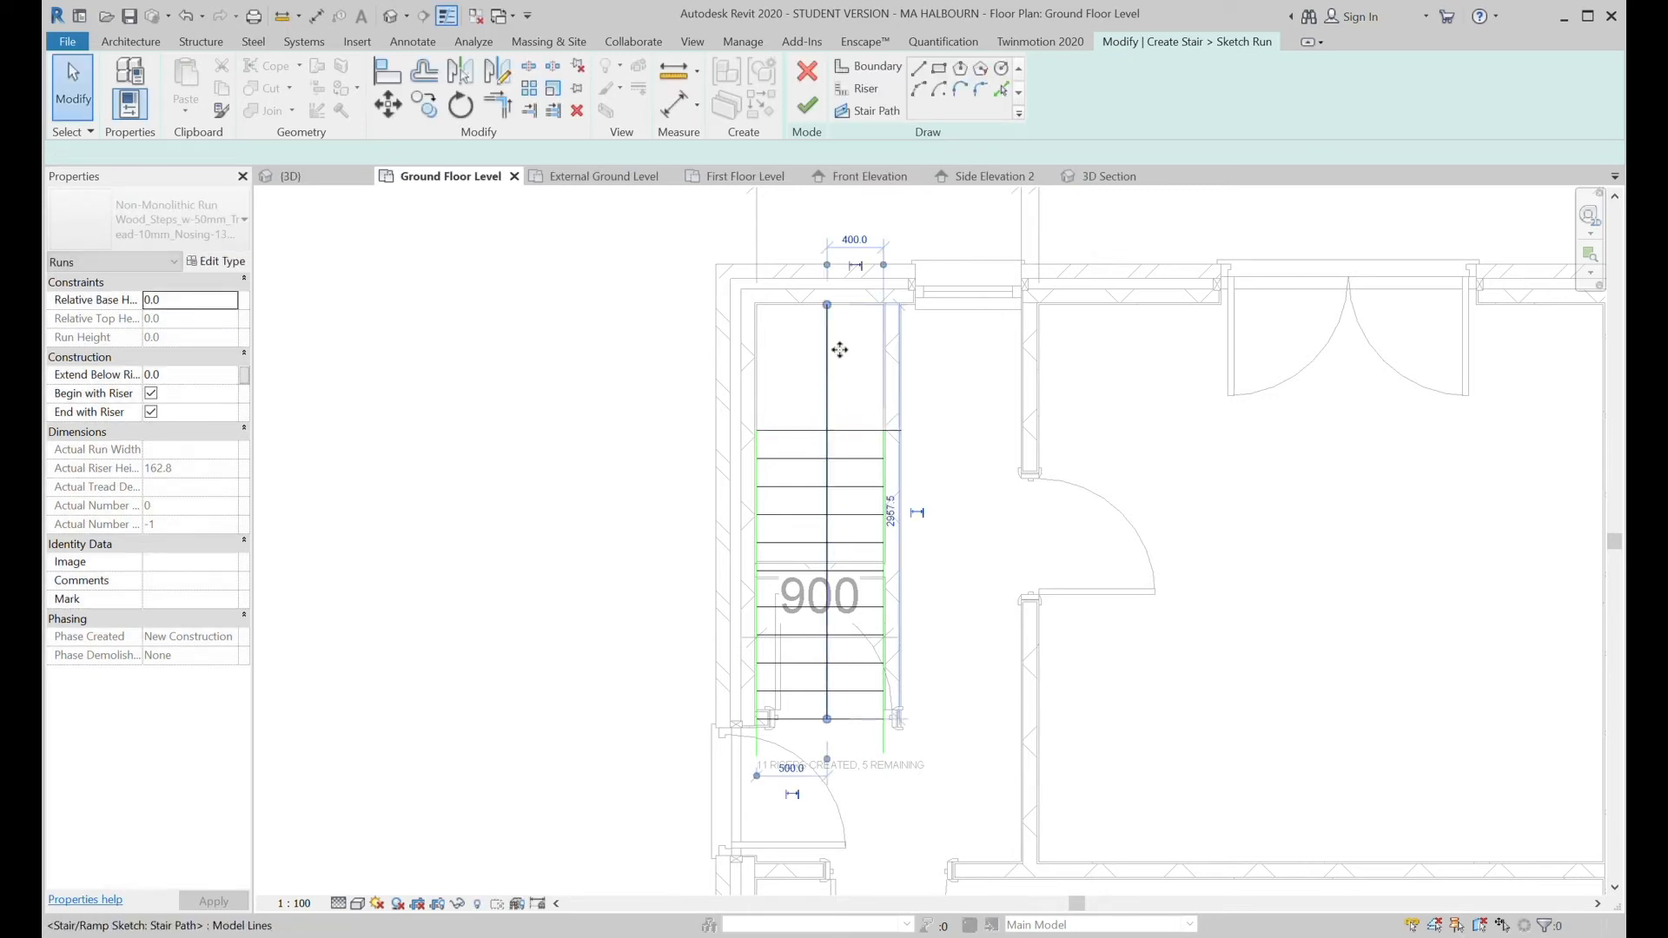
{"action": "left_click_drag", "start_coordinate": [828, 306], "coordinate": [839, 434]}
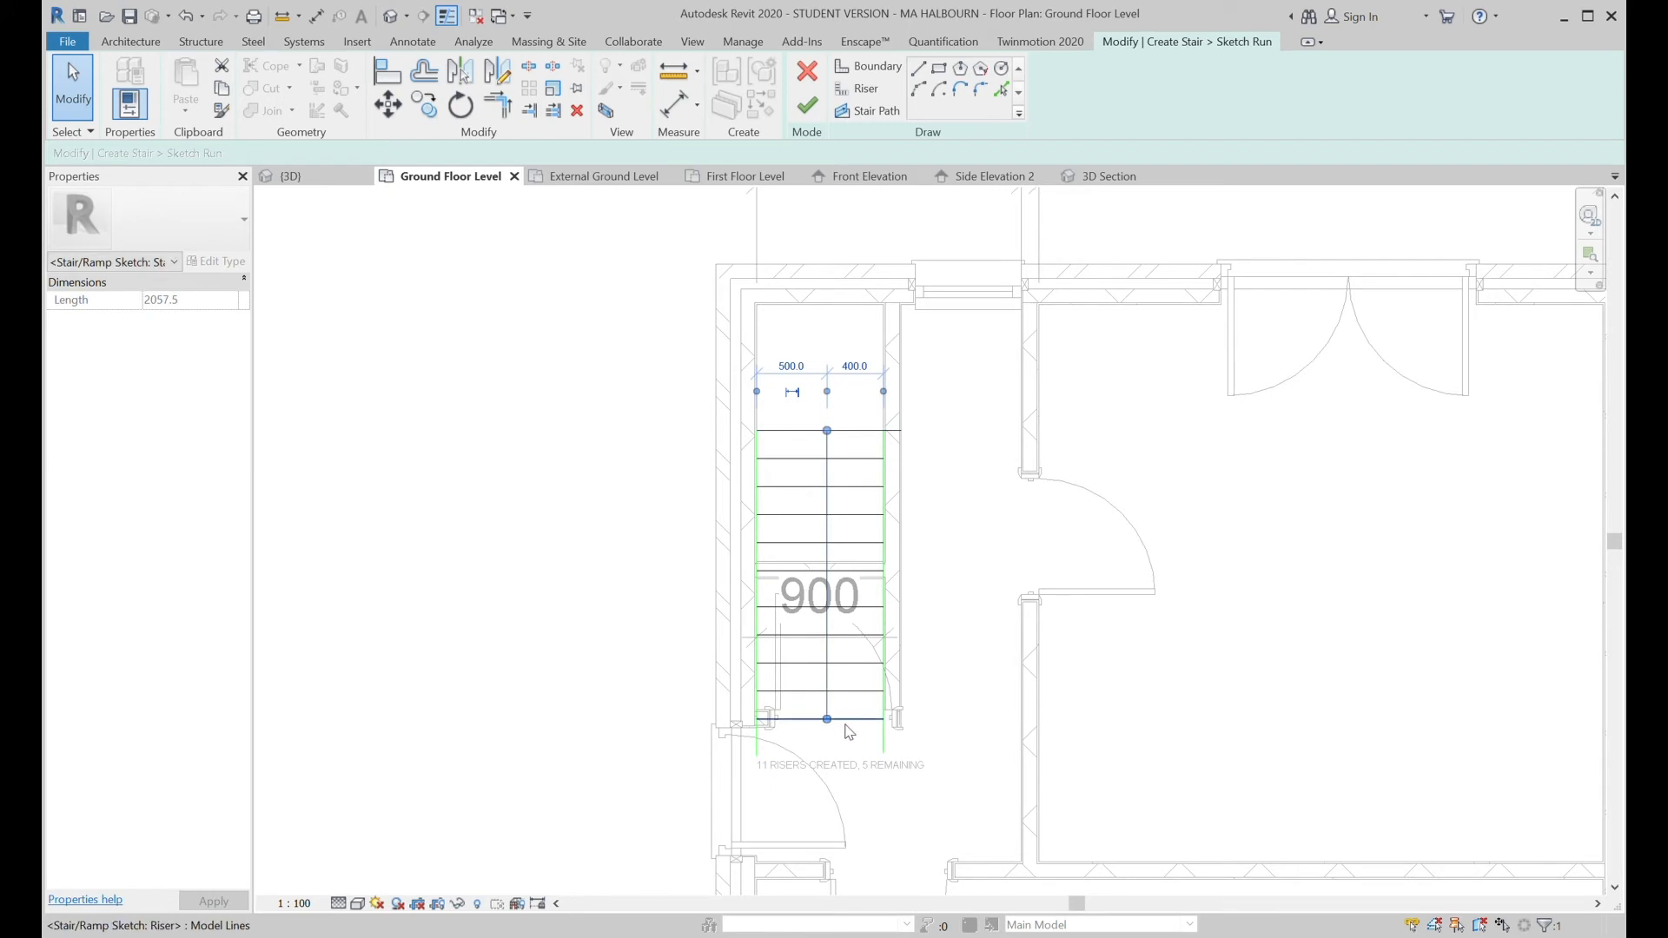
{"action": "left_click", "coordinate": [808, 105]}
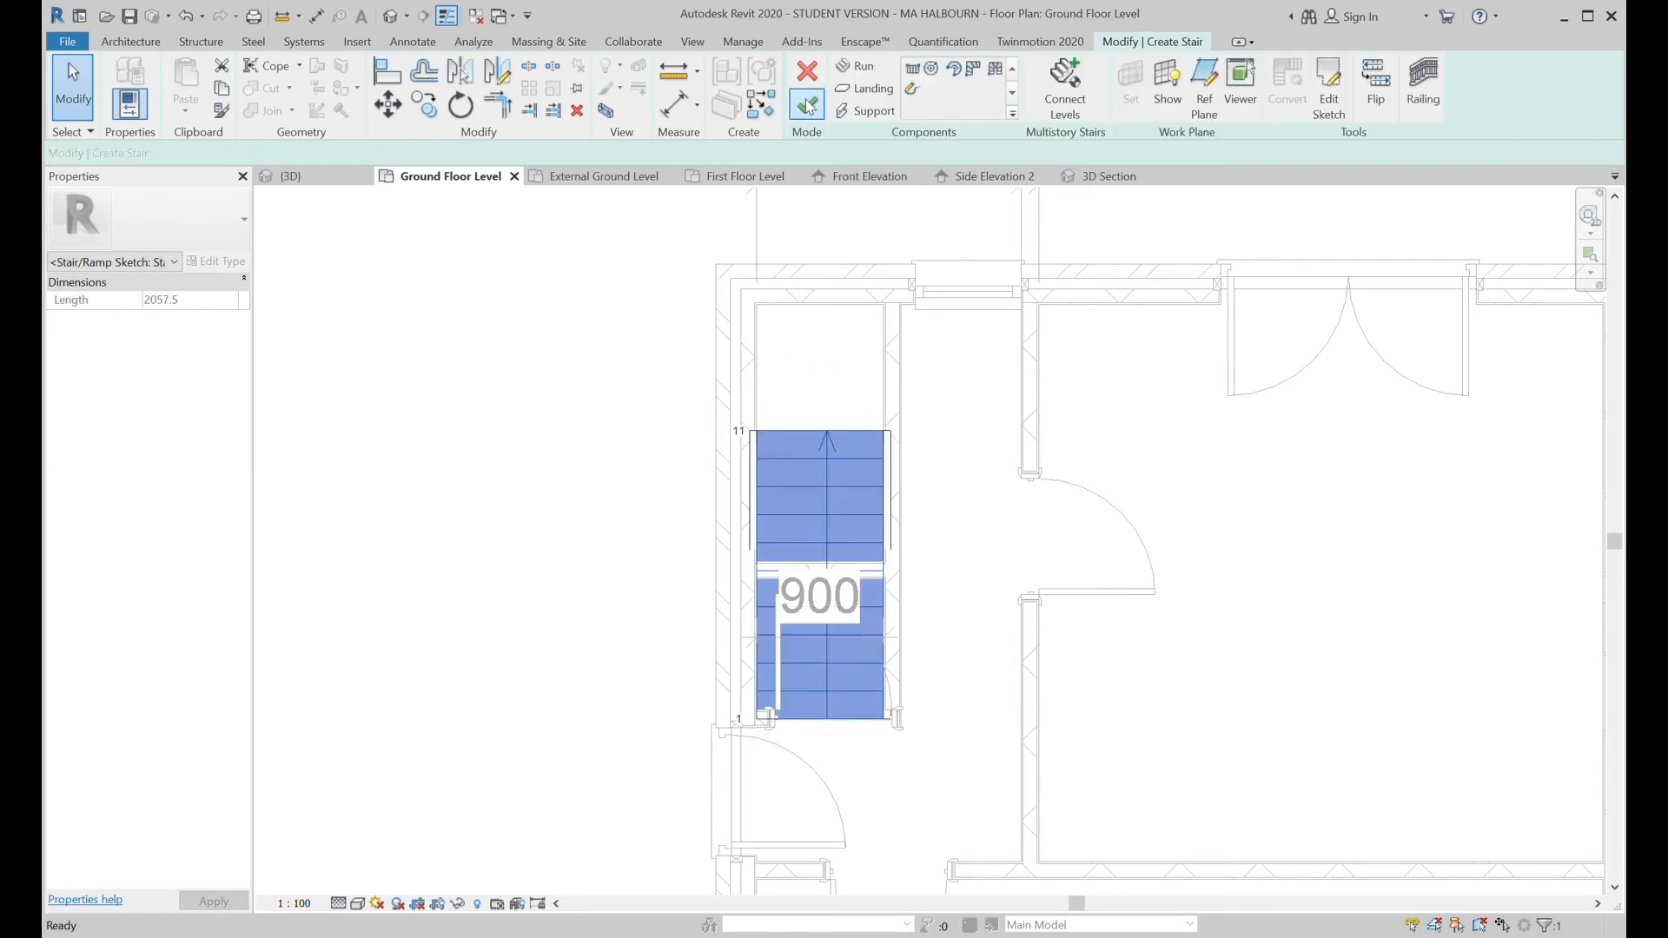
{"action": "left_click", "coordinate": [1303, 696]}
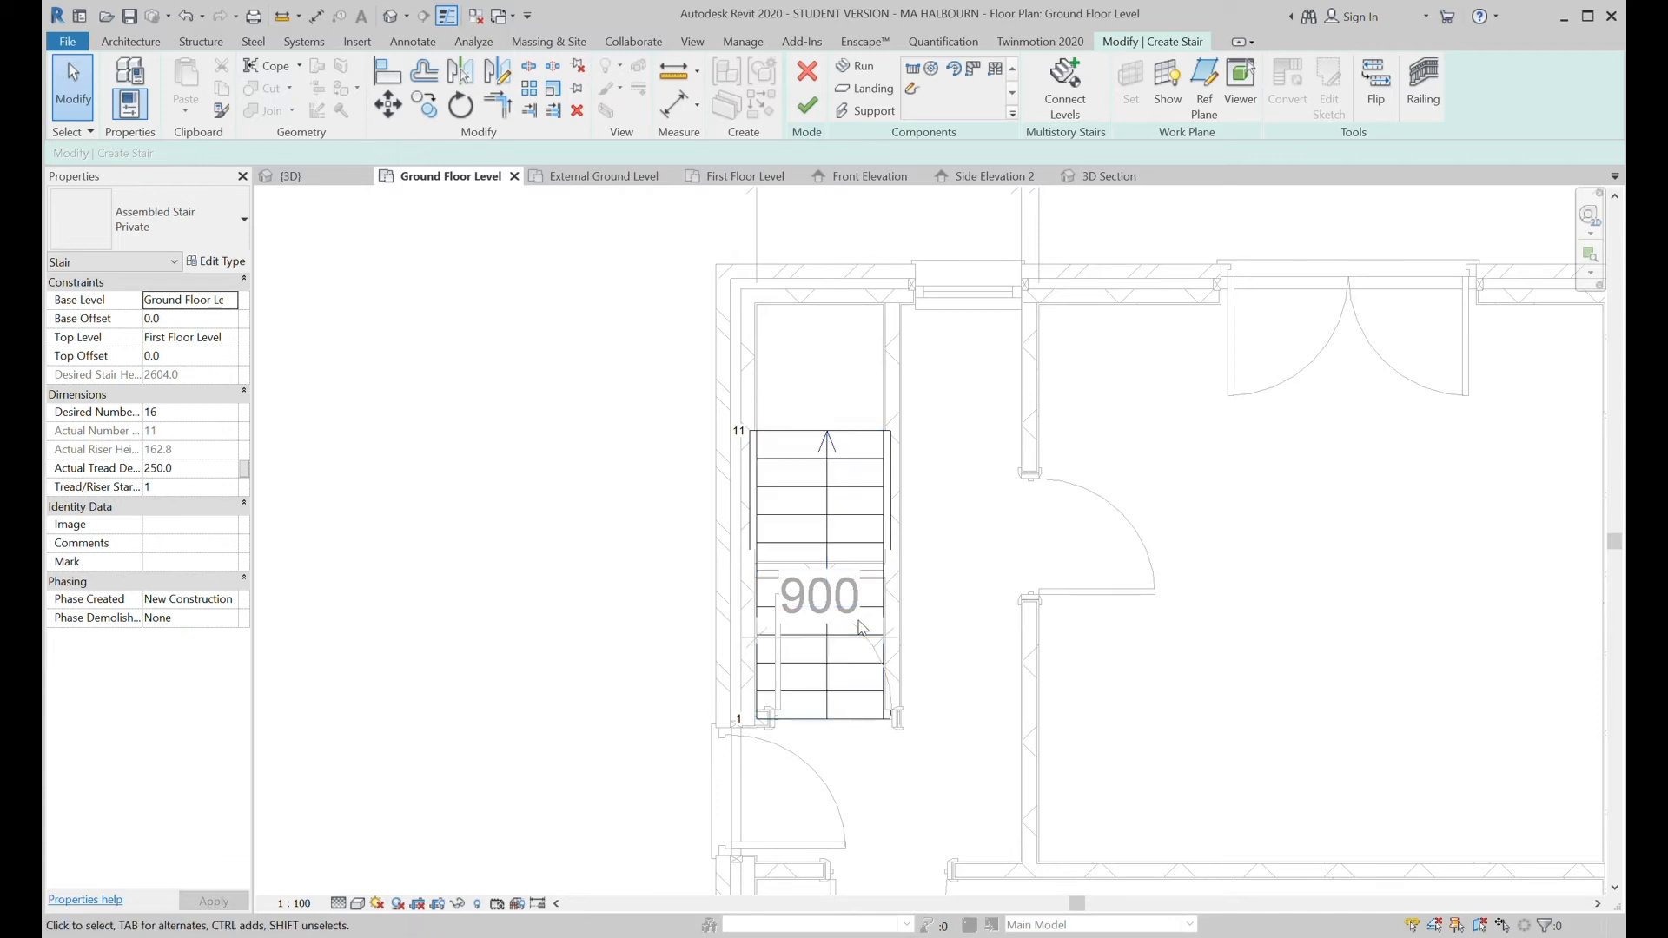
Reopen the run's sketch and position the seventh riser from the top 200 mm below the sixth.
{"action": "scroll", "coordinate": [869, 624], "scroll_direction": "up", "scroll_amount": 2}
{"action": "left_click", "coordinate": [860, 542]}
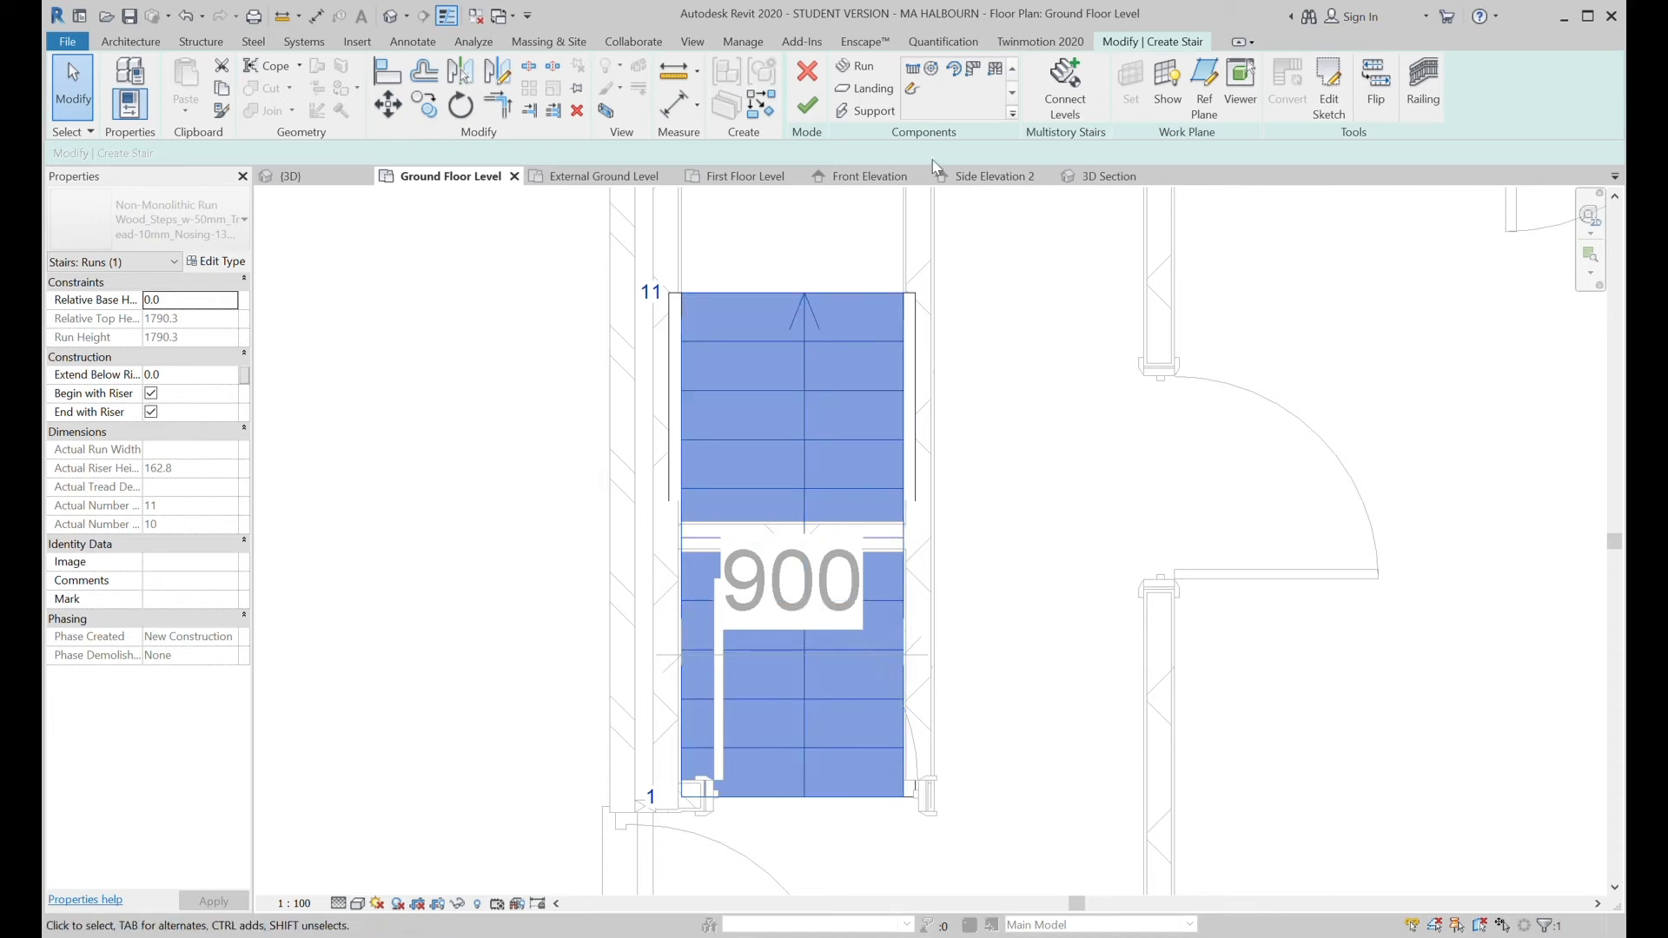
{"action": "left_click", "coordinate": [1328, 91]}
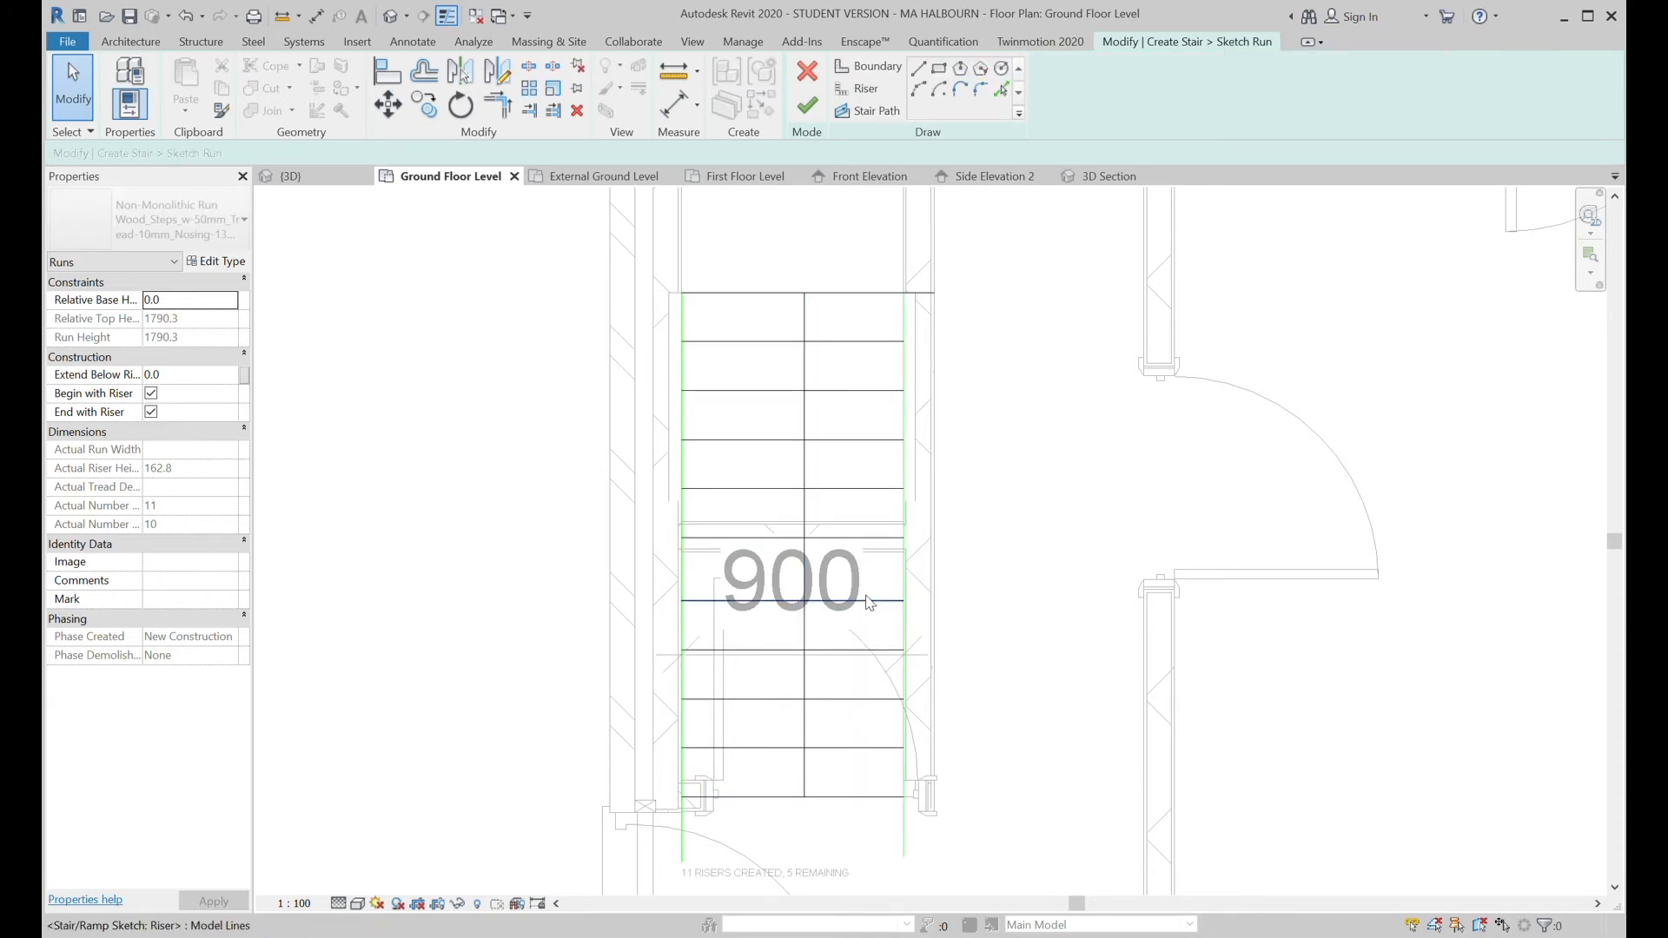
{"action": "left_click", "coordinate": [869, 542]}
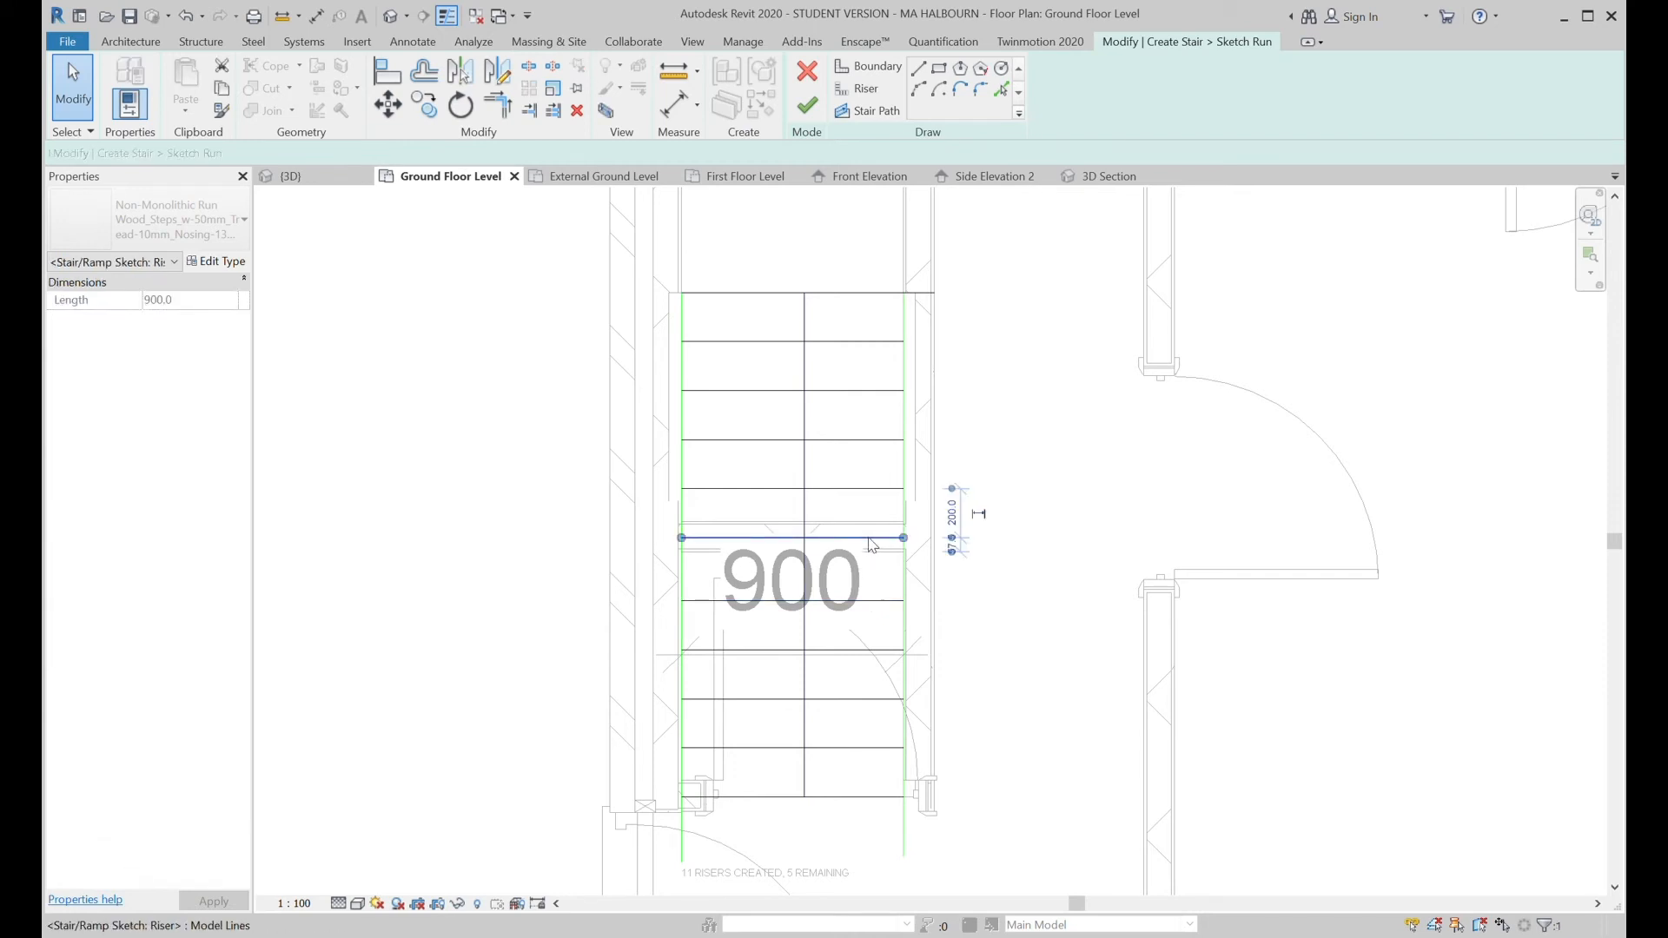
{"action": "left_click", "coordinate": [878, 600]}
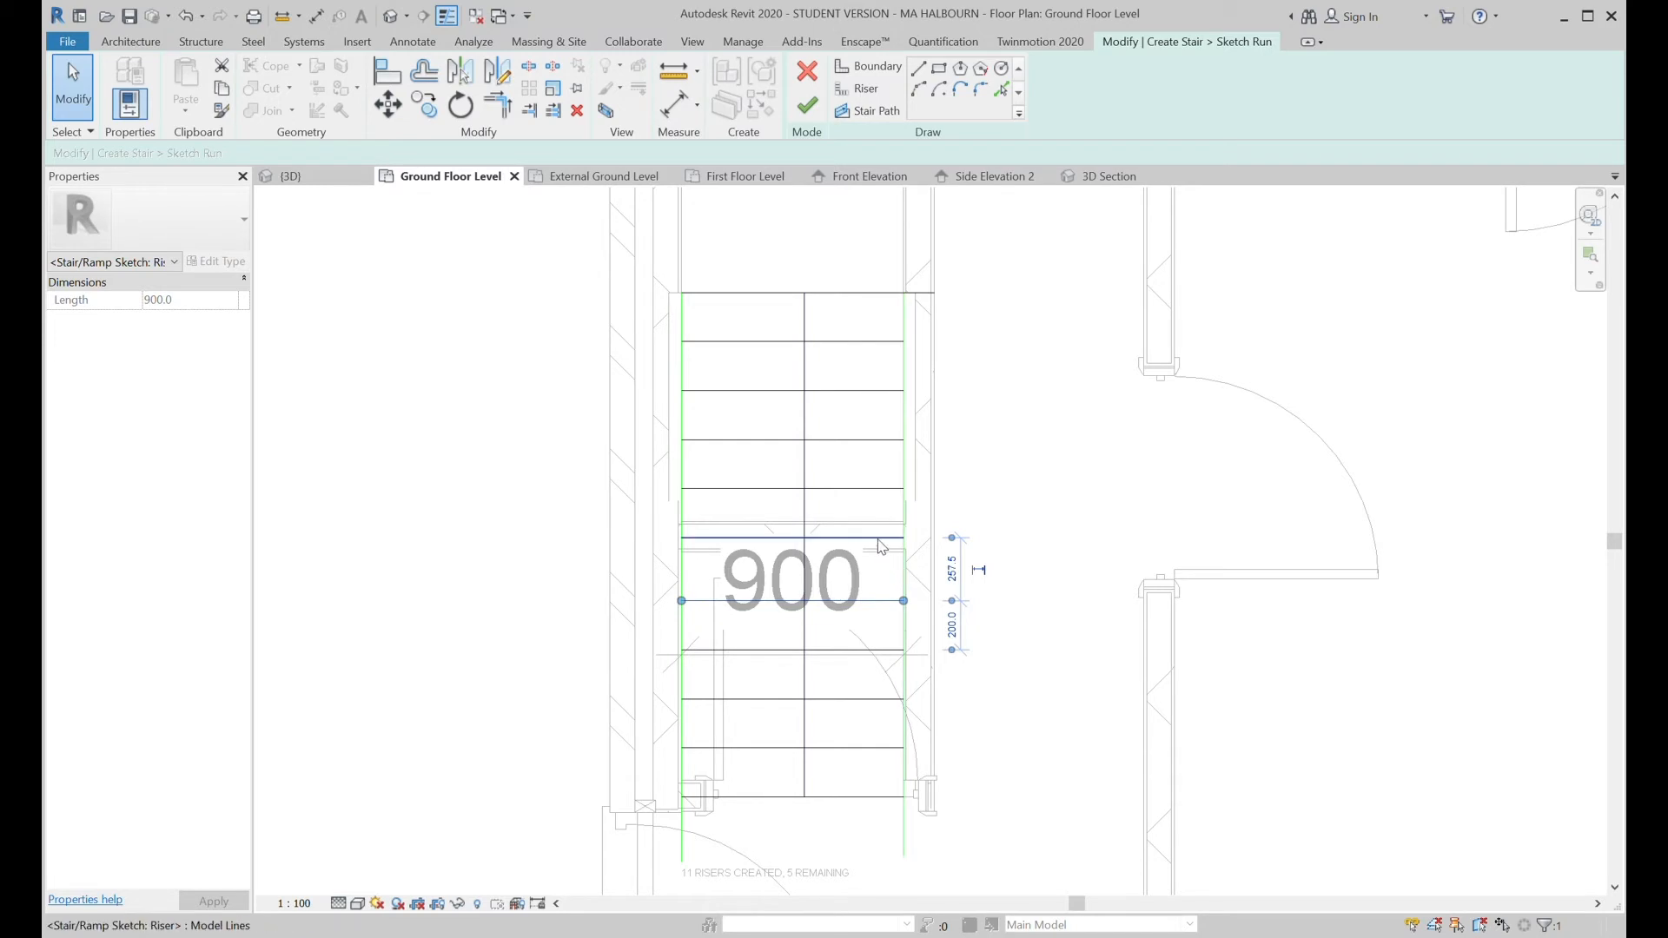
{"action": "left_click", "coordinate": [953, 572]}
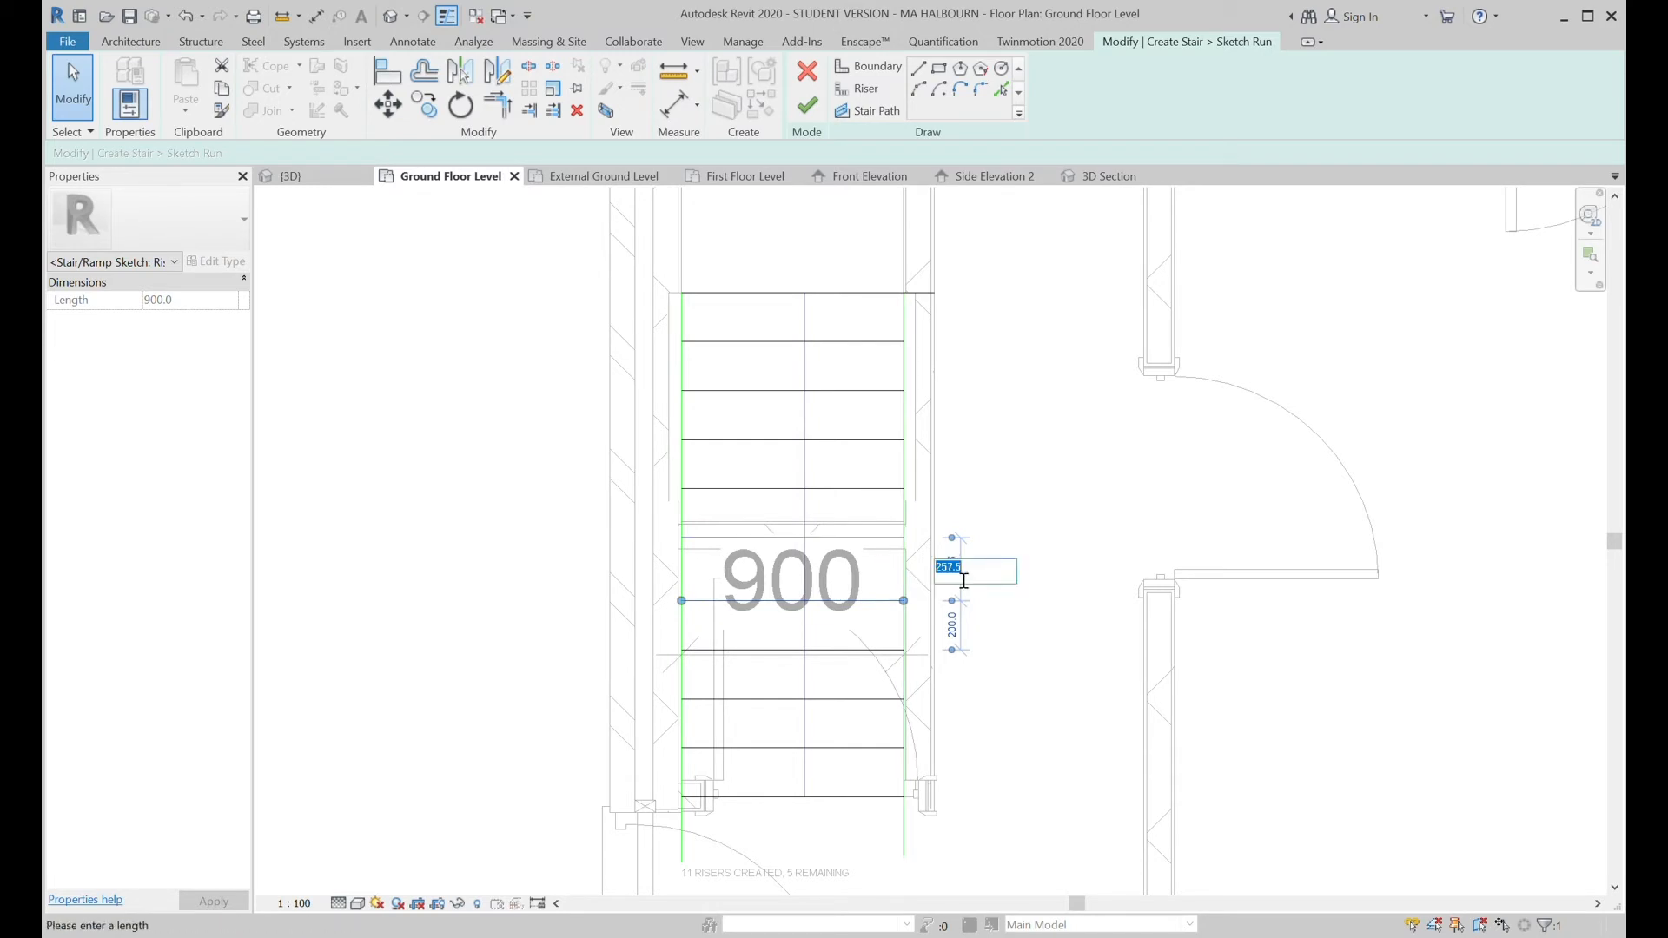
{"action": "type", "text": "200"}
{"action": "key", "text": "Return"}
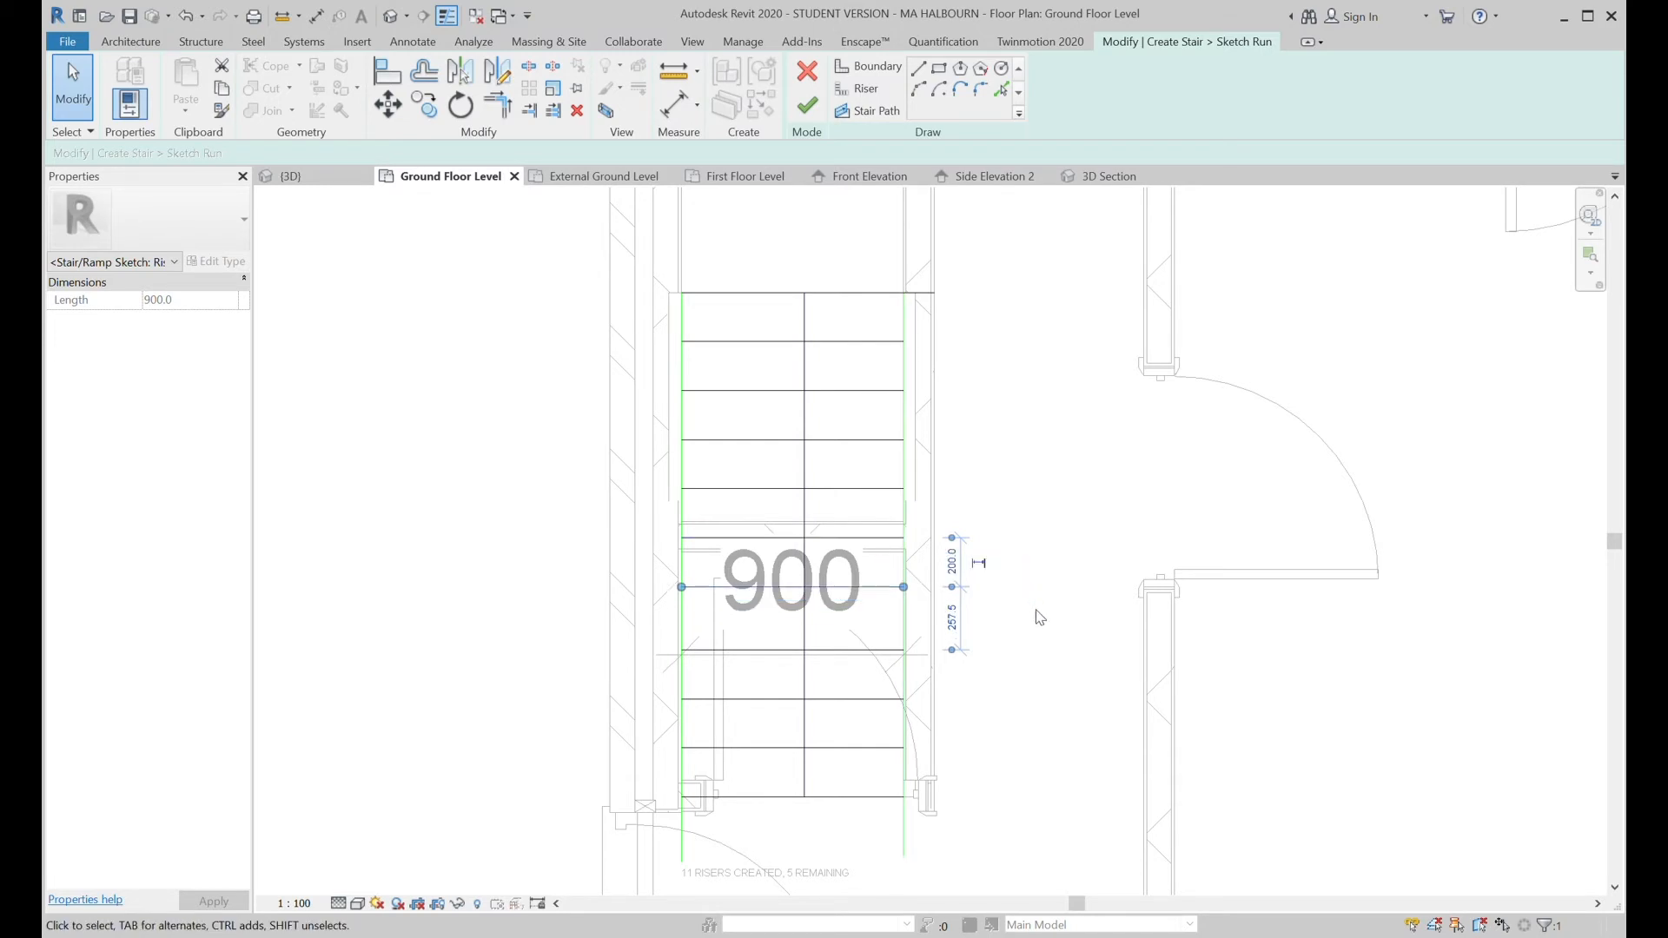
Set the spacing of the eighth and ninth risers from the top to 200 mm from the riser above each.
{"action": "left_click", "coordinate": [953, 621]}
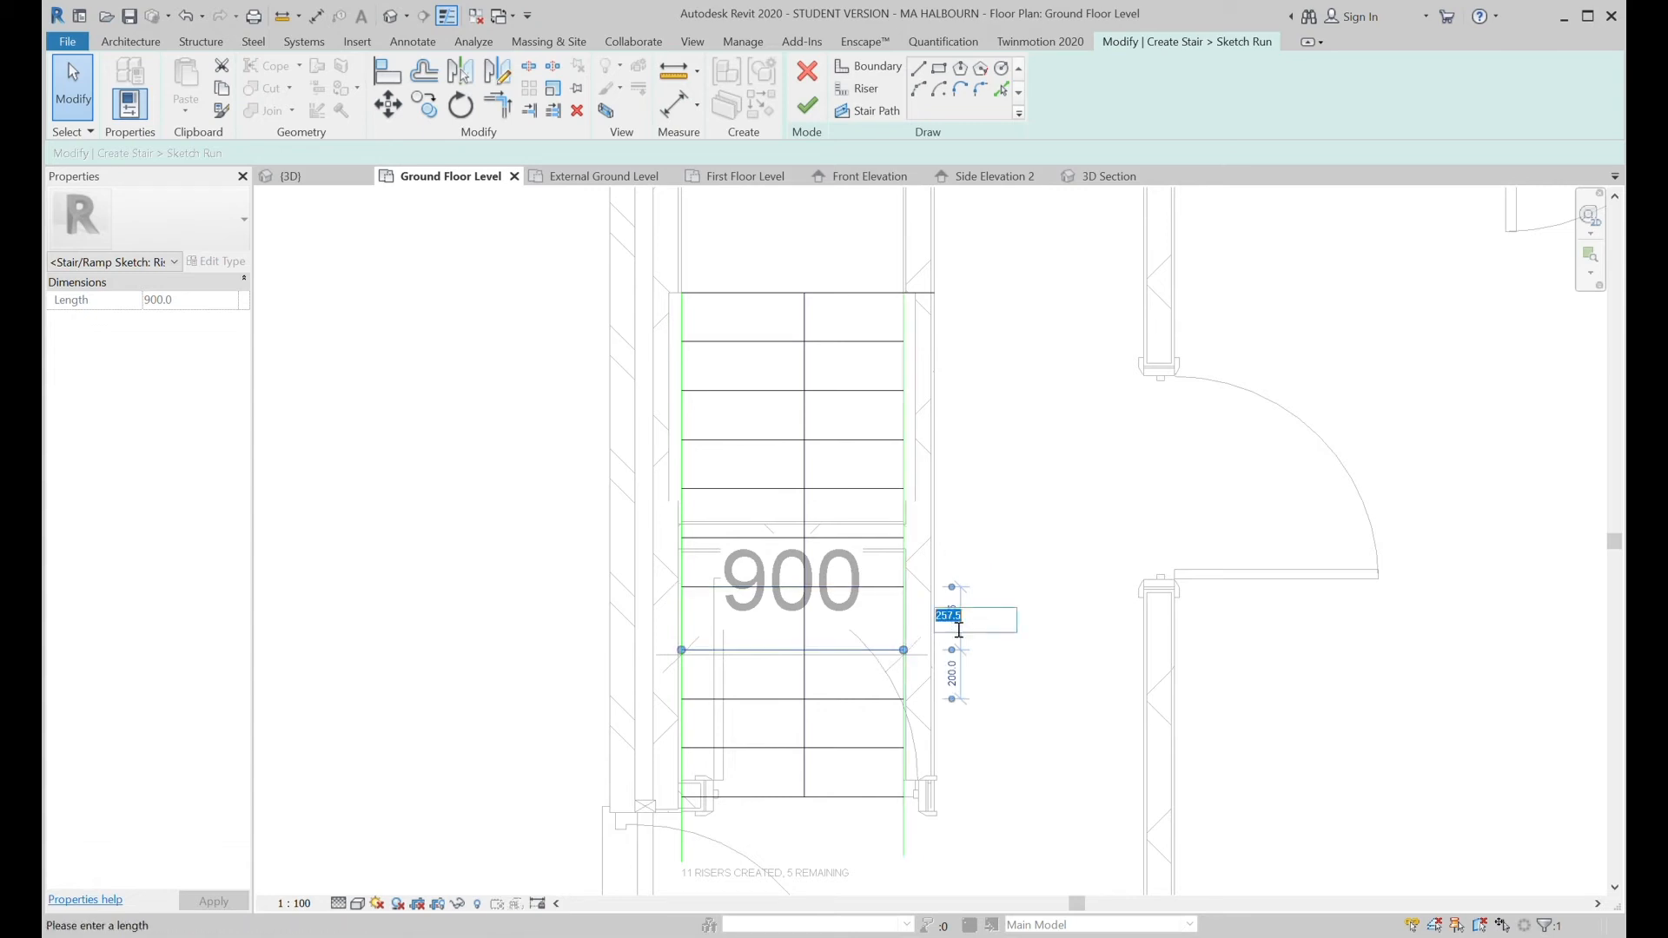
{"action": "type", "text": "2"}
{"action": "key", "text": "Return"}
{"action": "left_click", "coordinate": [951, 668]}
{"action": "type", "text": "200"}
{"action": "key", "text": "Return"}
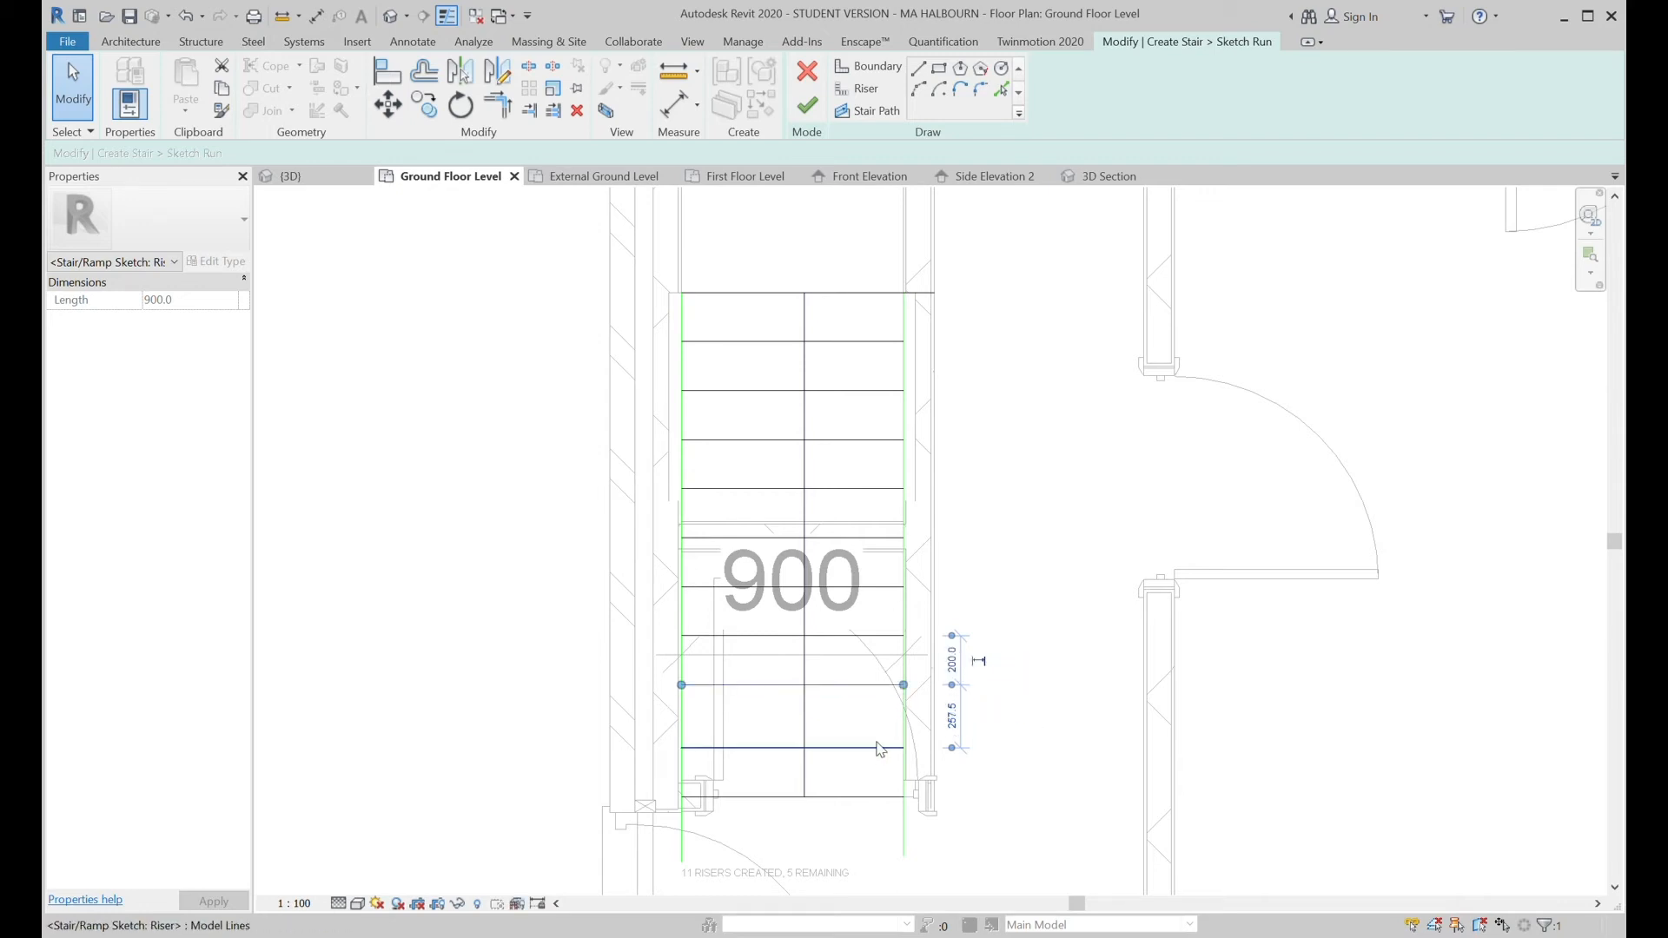
Set the tenth and lowest risers each 200 mm below the riser above.
{"action": "left_click", "coordinate": [951, 716]}
{"action": "type", "text": "200"}
{"action": "key", "text": "Return"}
{"action": "left_click", "coordinate": [949, 769]}
{"action": "type", "text": "200"}
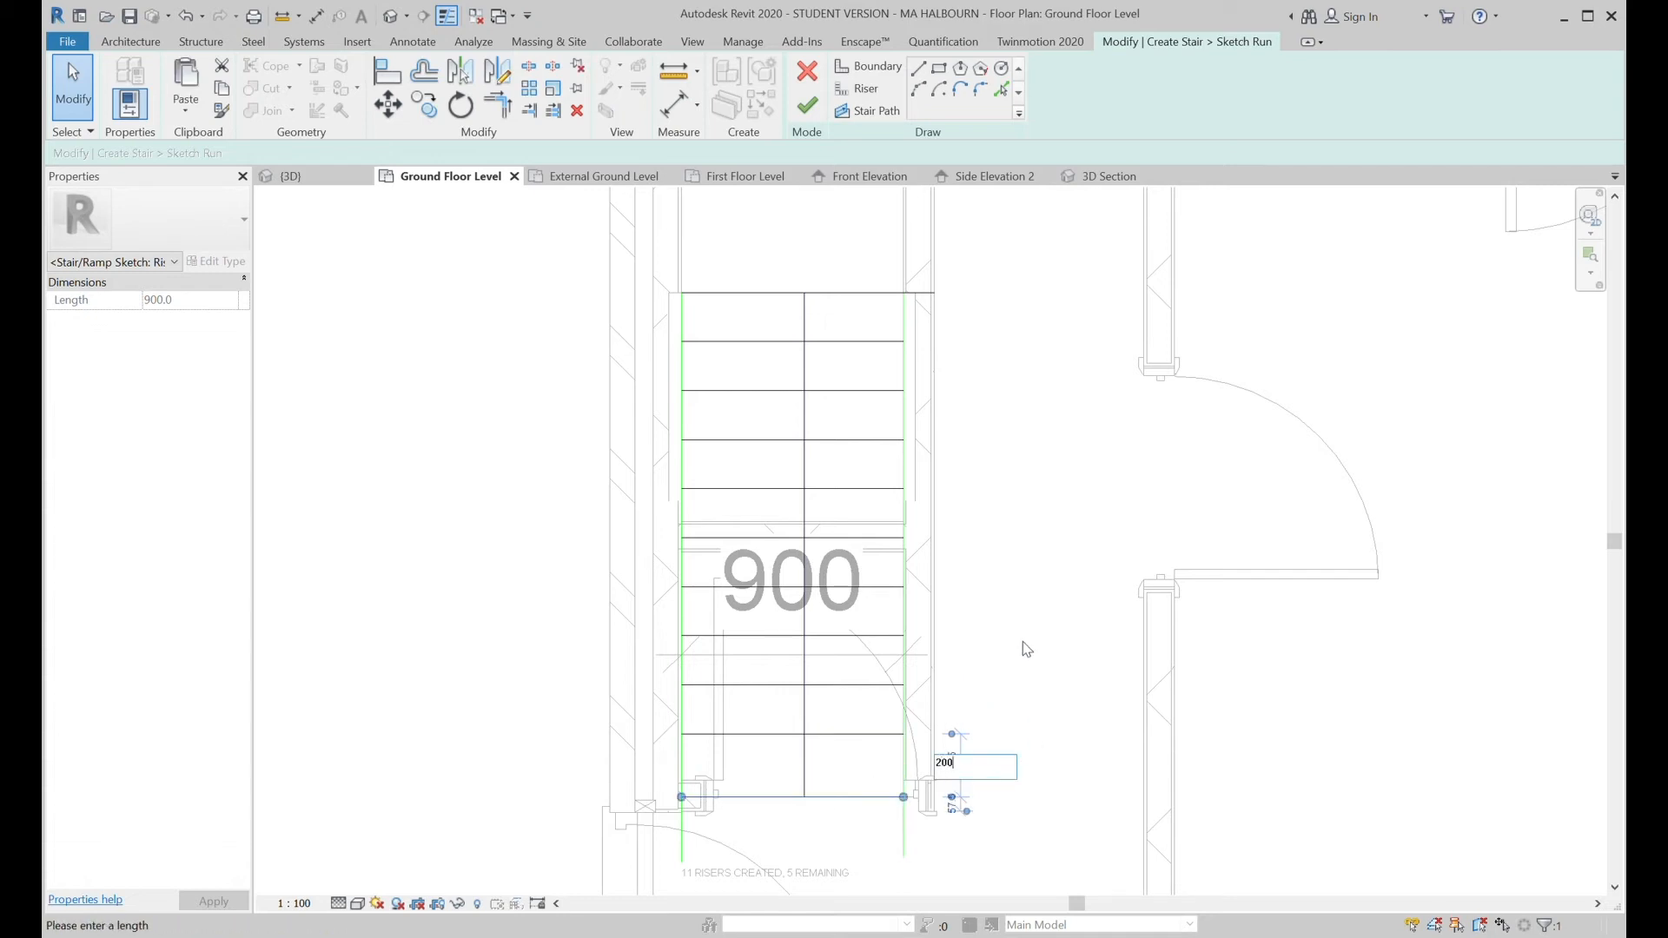
{"action": "key", "text": "Return"}
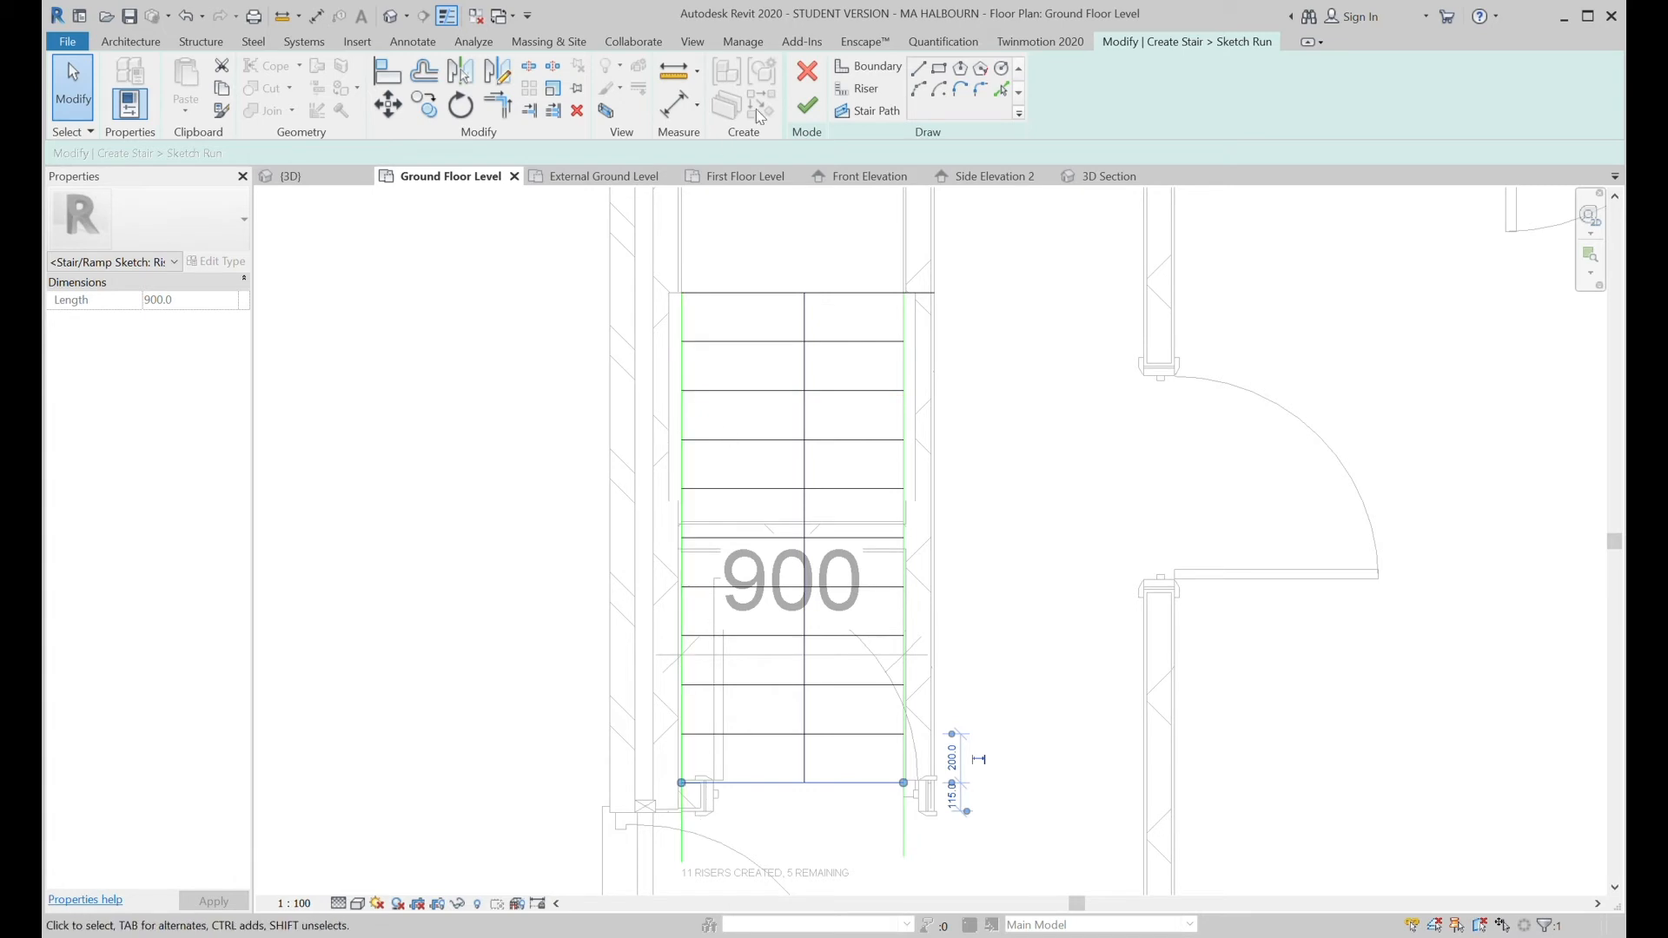
Draw an additional 900 mm riser between the boundaries below the lowest one and set its spacing to 200 mm.
{"action": "left_click", "coordinate": [868, 90]}
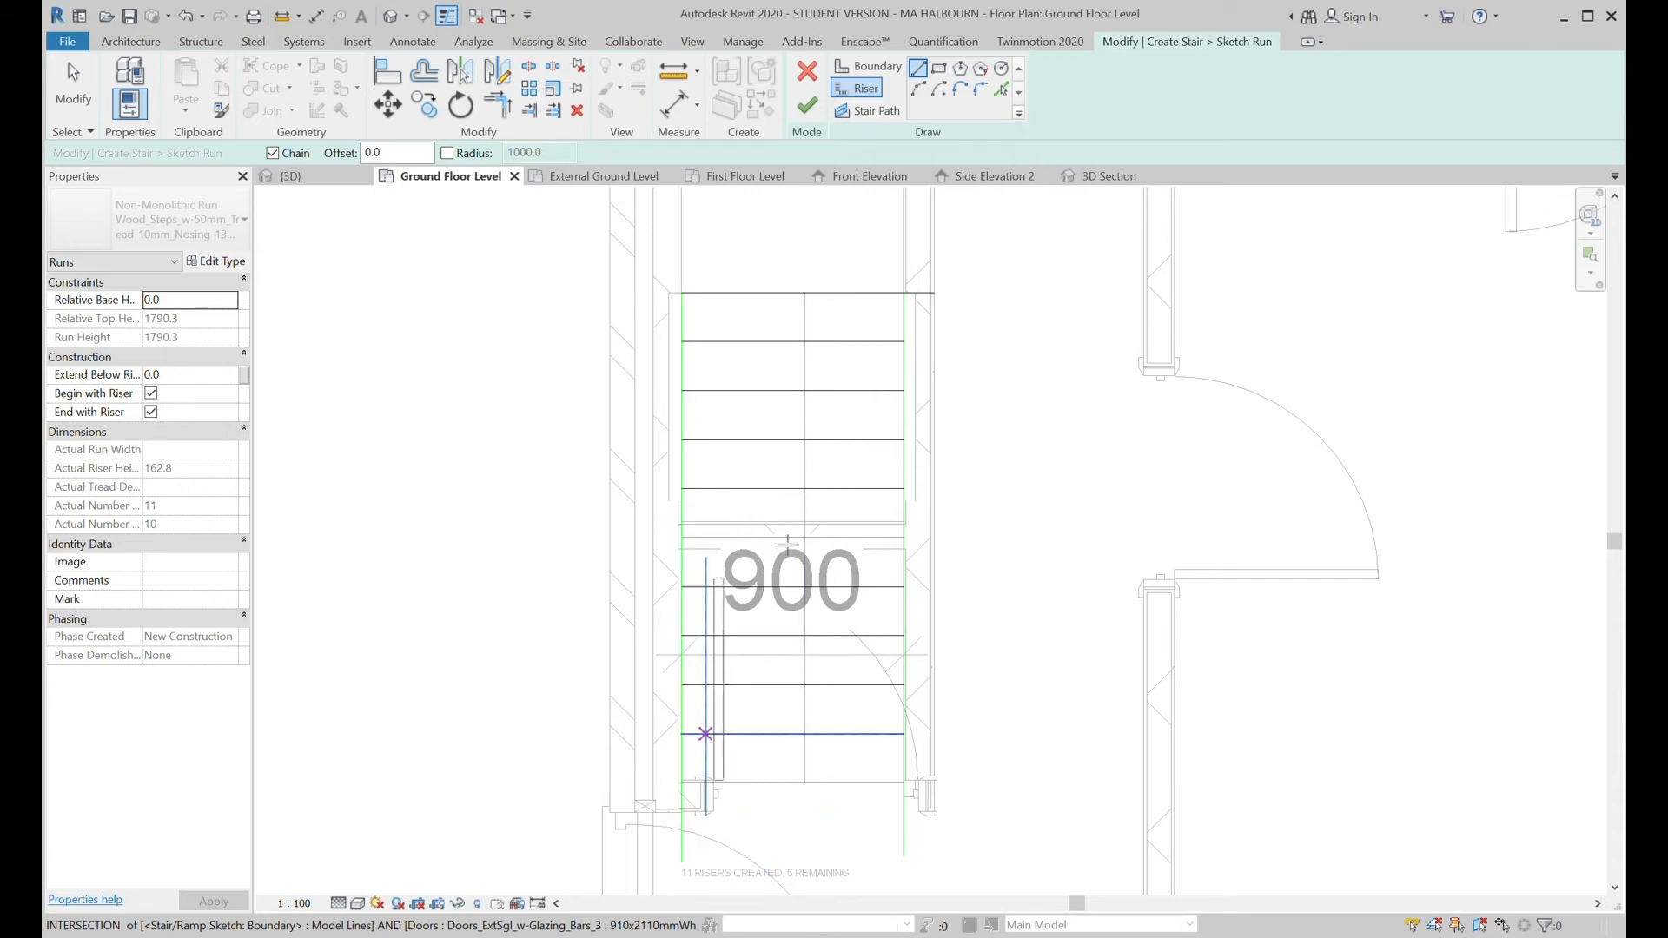
{"action": "key", "text": "Escape"}
{"action": "key", "text": "Escape"}
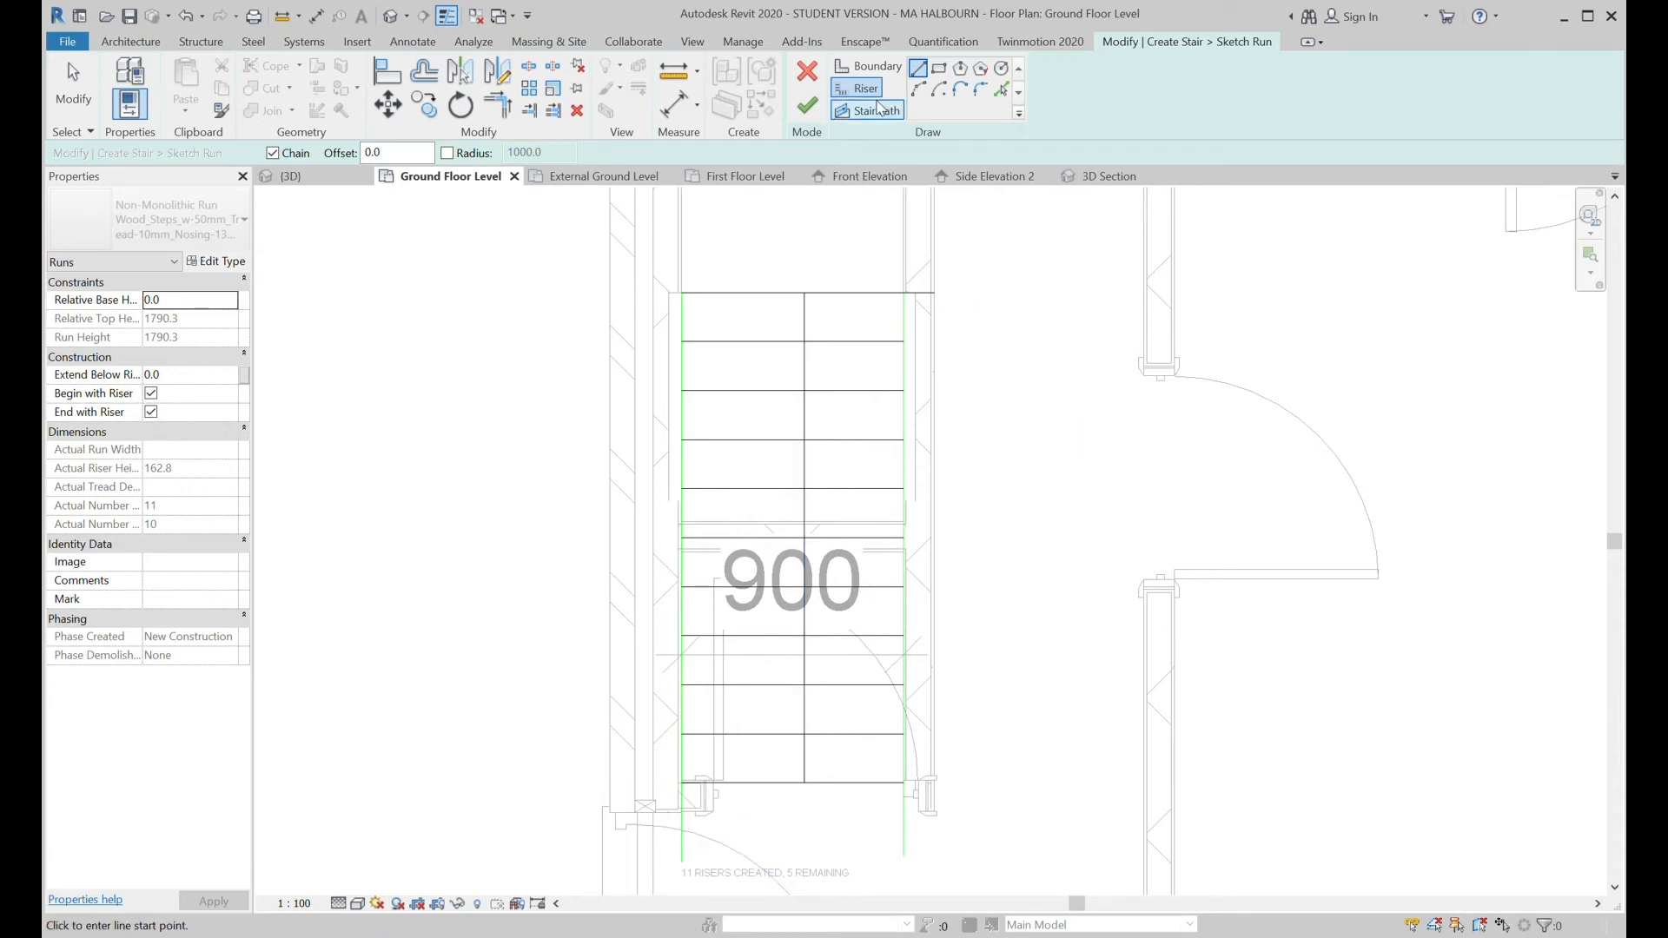
{"action": "left_click", "coordinate": [904, 835]}
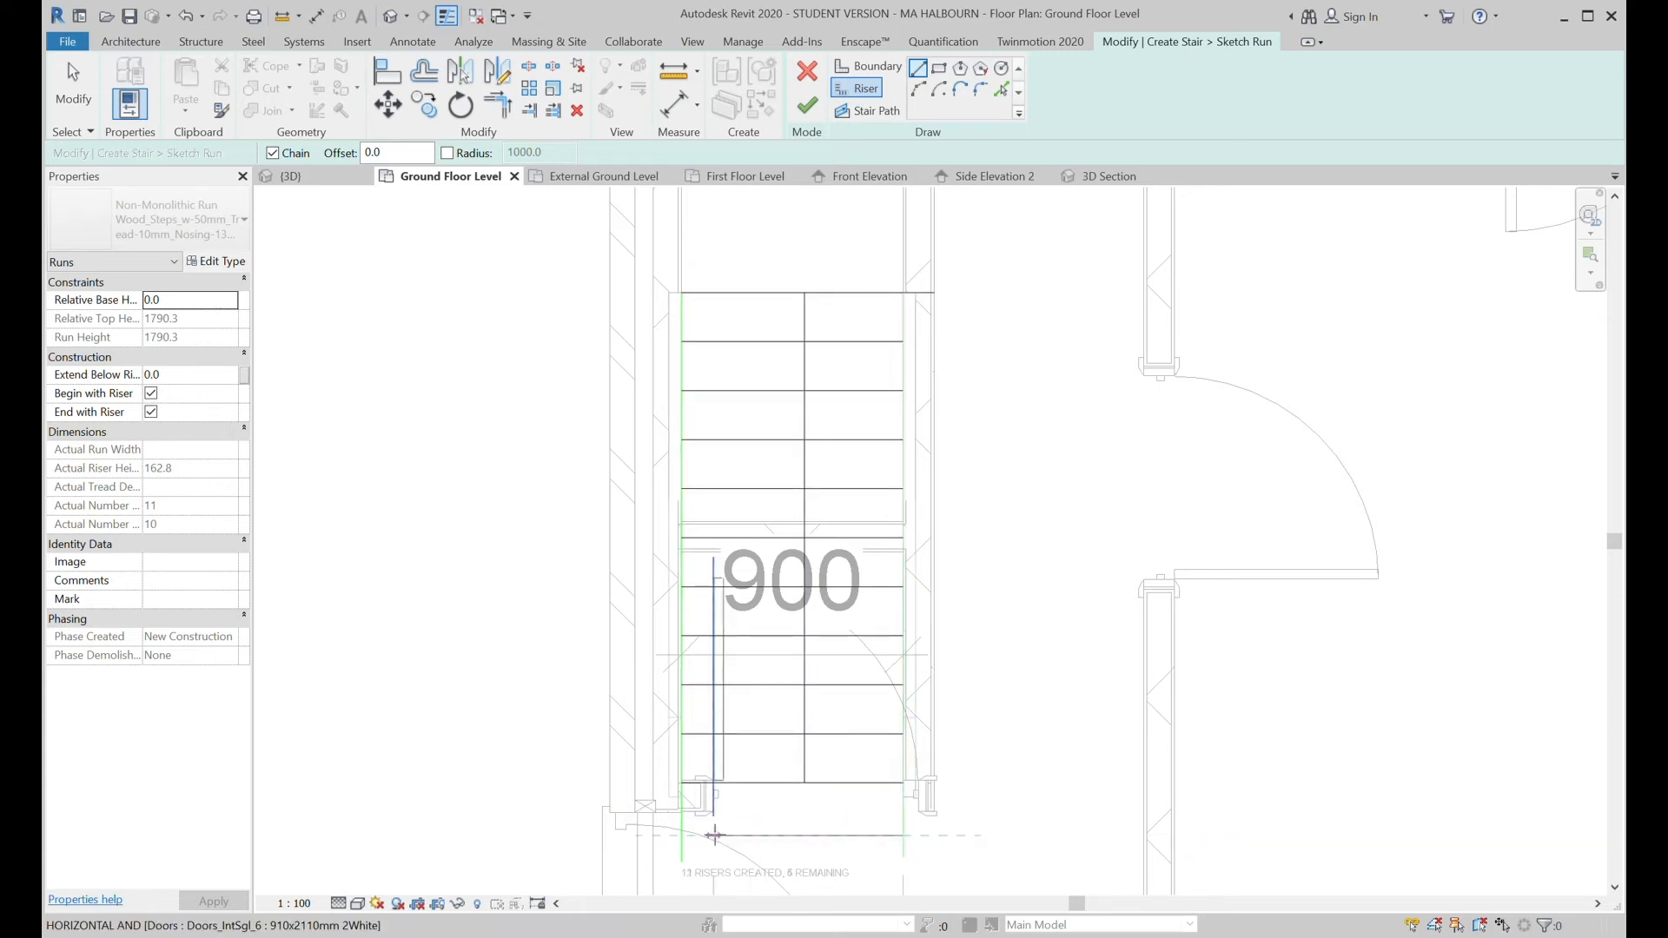
{"action": "left_click", "coordinate": [681, 836]}
{"action": "key", "text": "Escape"}
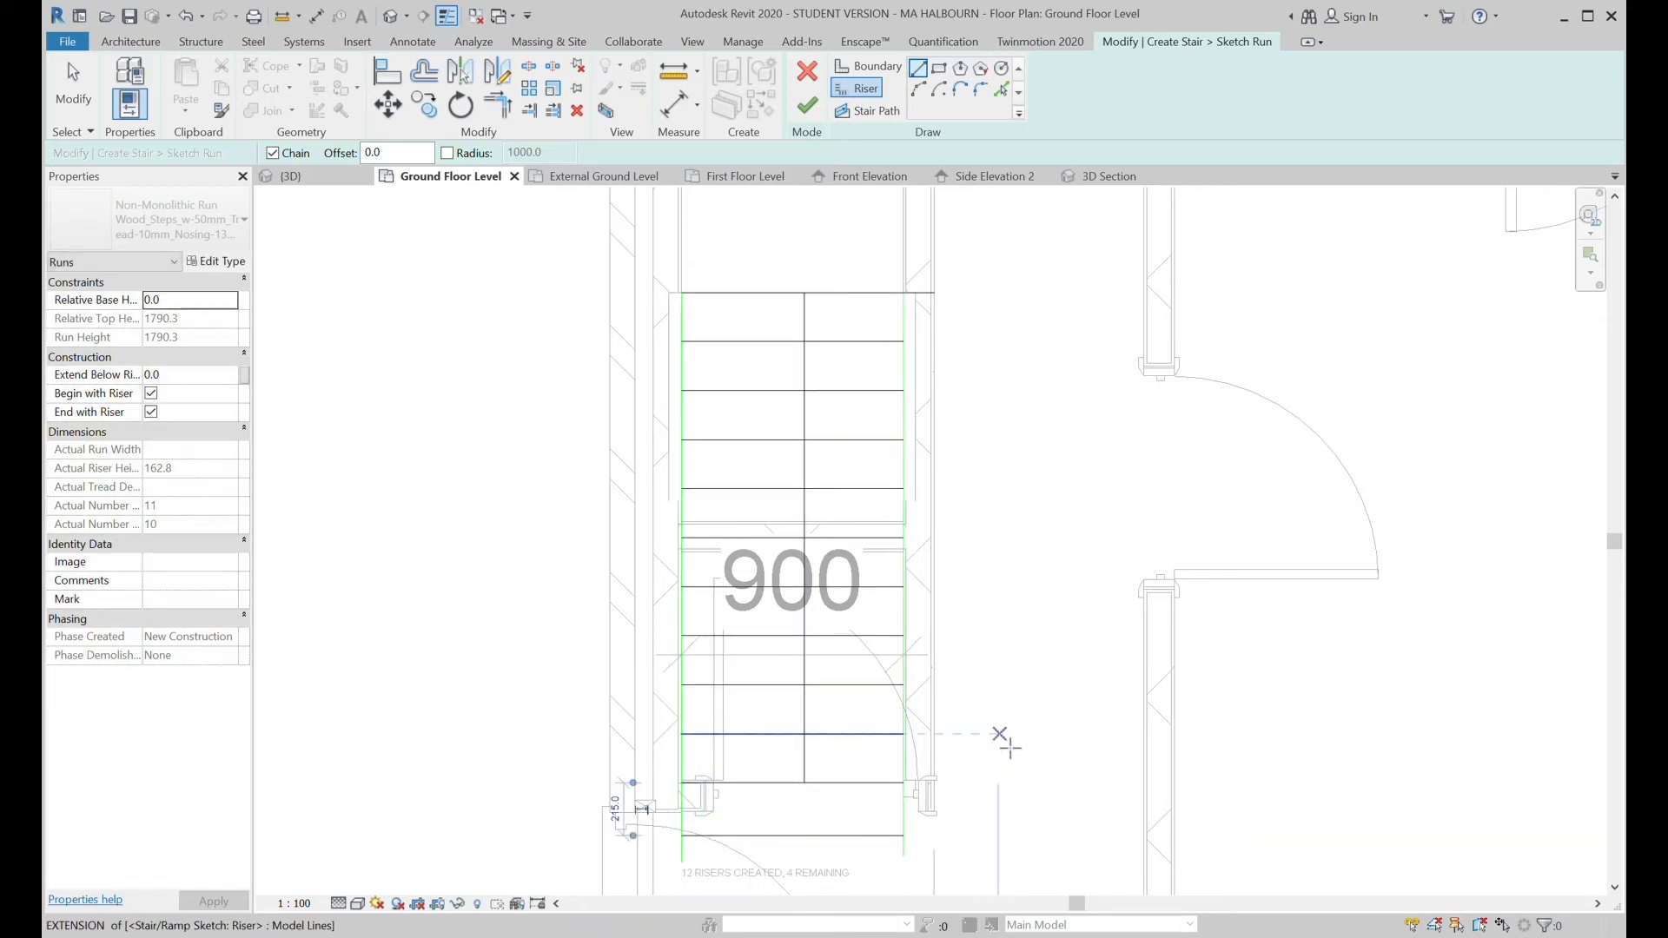
{"action": "key", "text": "Escape"}
{"action": "left_click", "coordinate": [730, 837]}
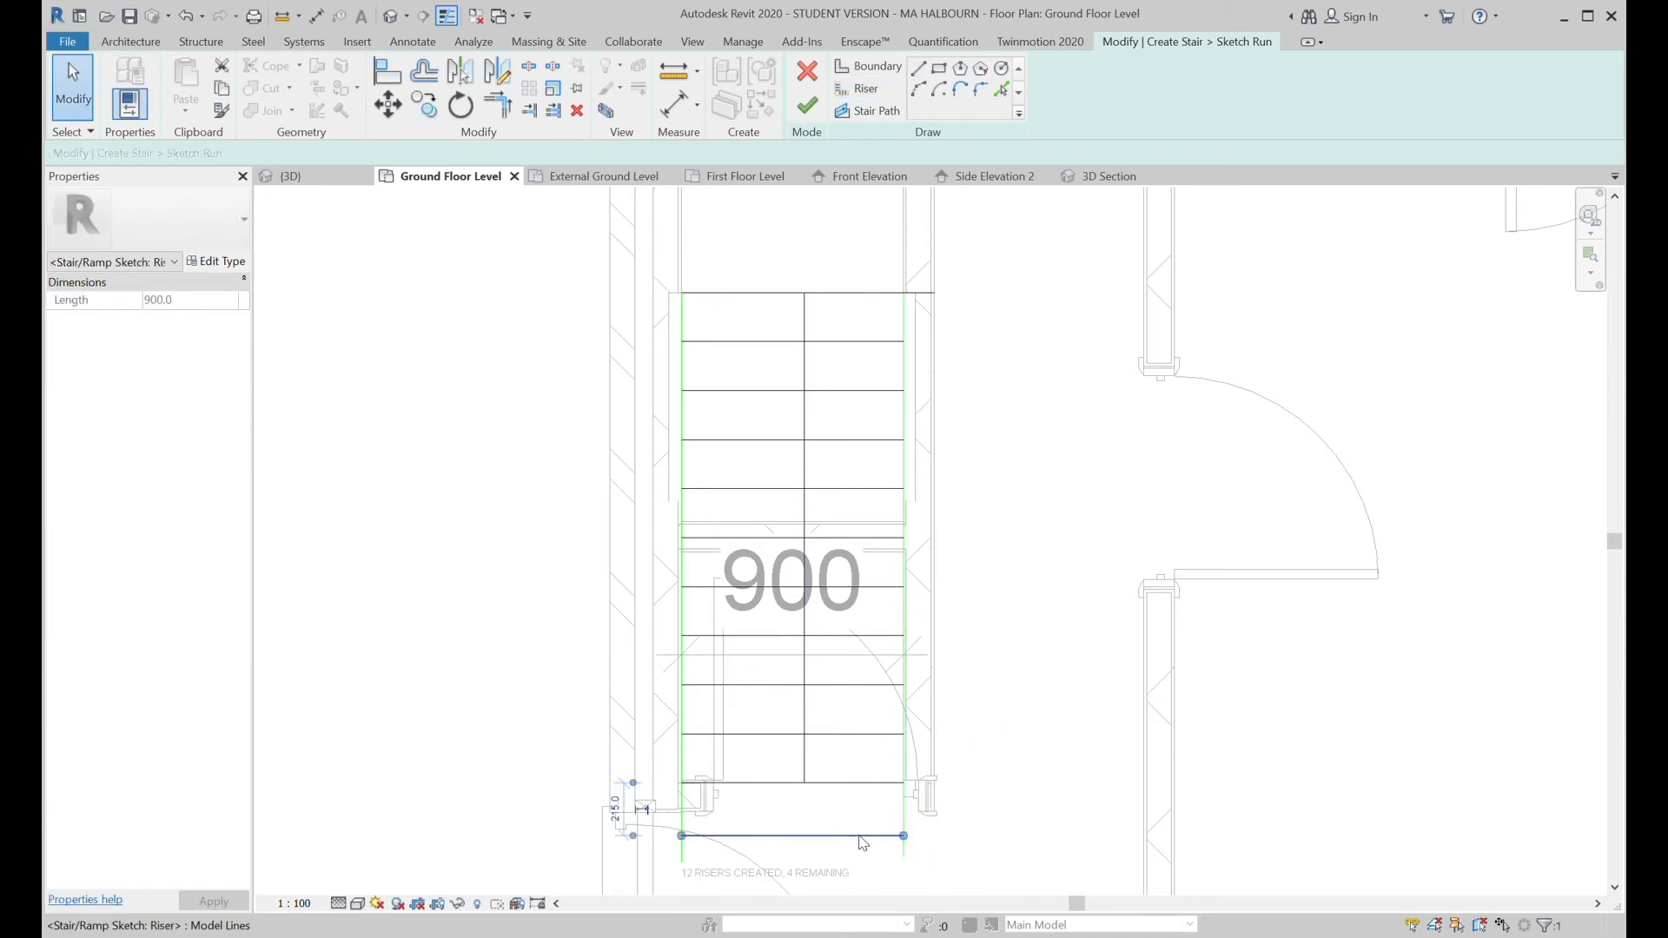
{"action": "left_click", "coordinate": [616, 809]}
{"action": "type", "text": "200"}
{"action": "key", "text": "Return"}
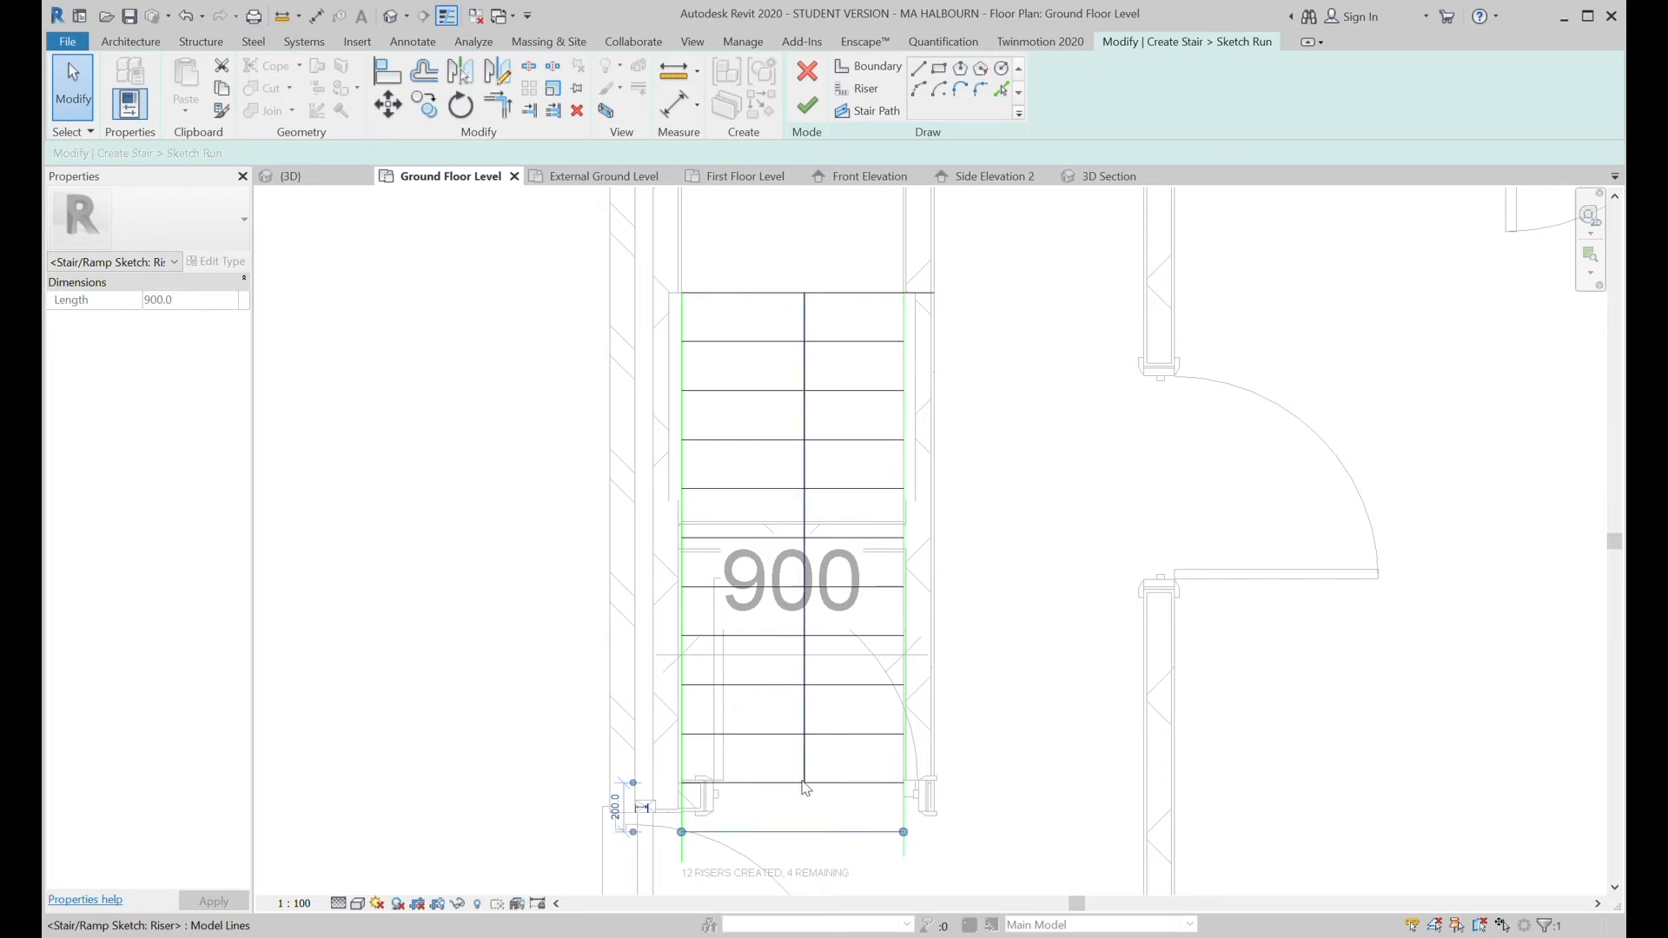
Extend the stair path's lower end to the newly added bottom riser and finish the run sketch.
{"action": "left_click", "coordinate": [805, 777]}
{"action": "left_click_drag", "start_coordinate": [805, 783], "coordinate": [805, 831]}
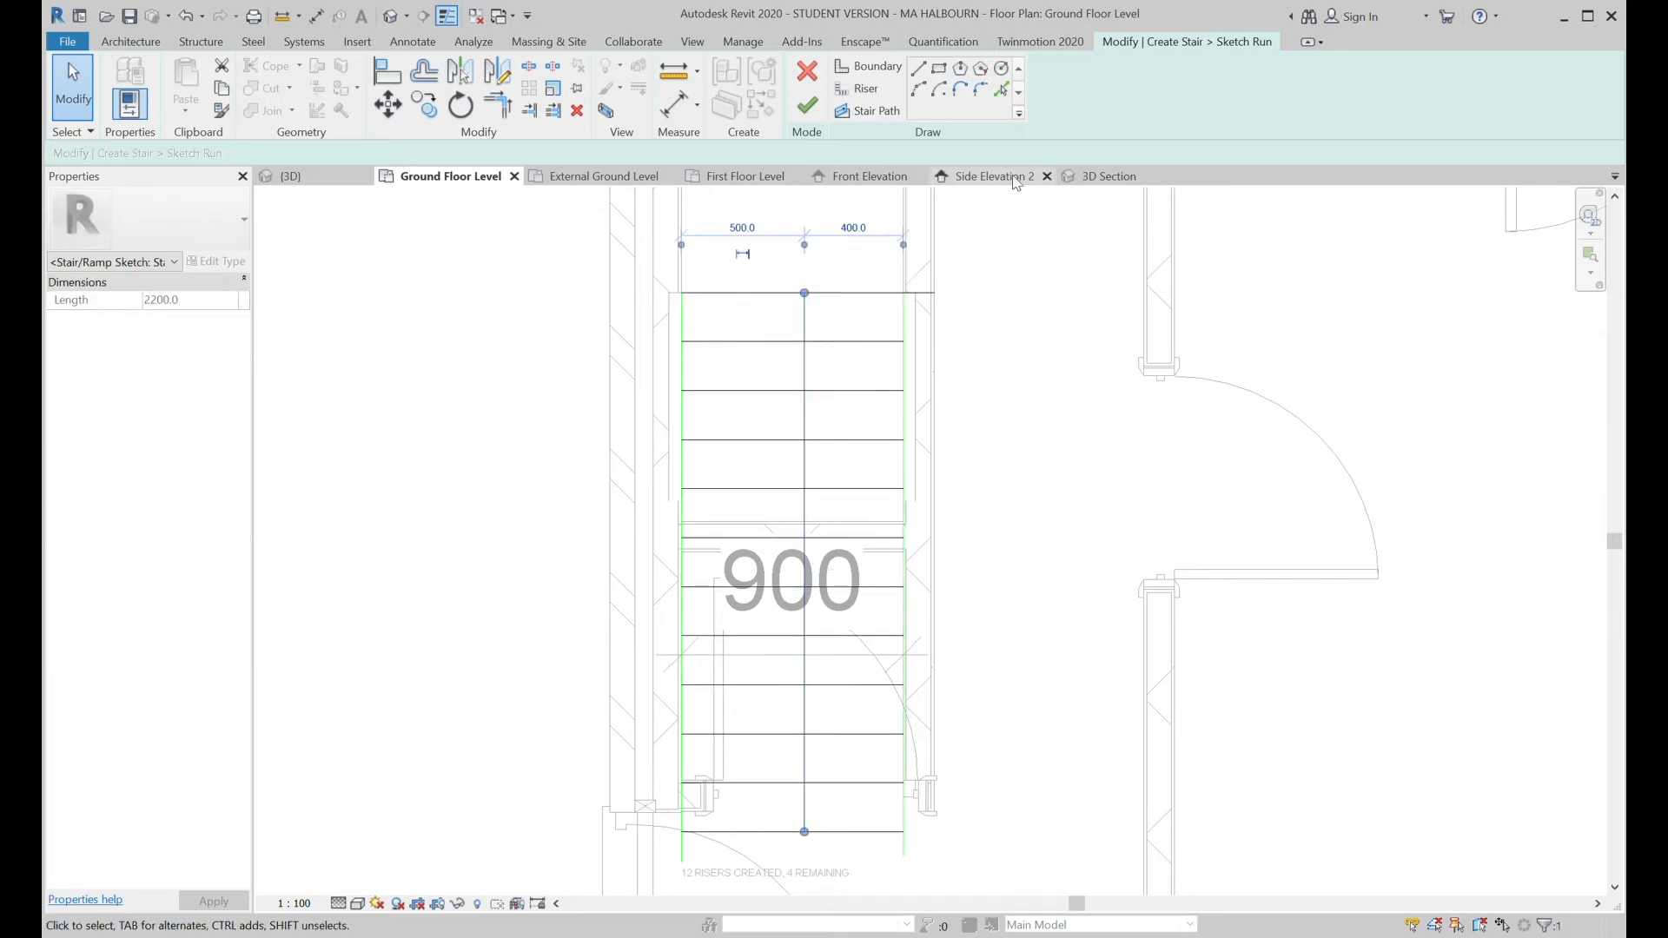
{"action": "left_click", "coordinate": [807, 105]}
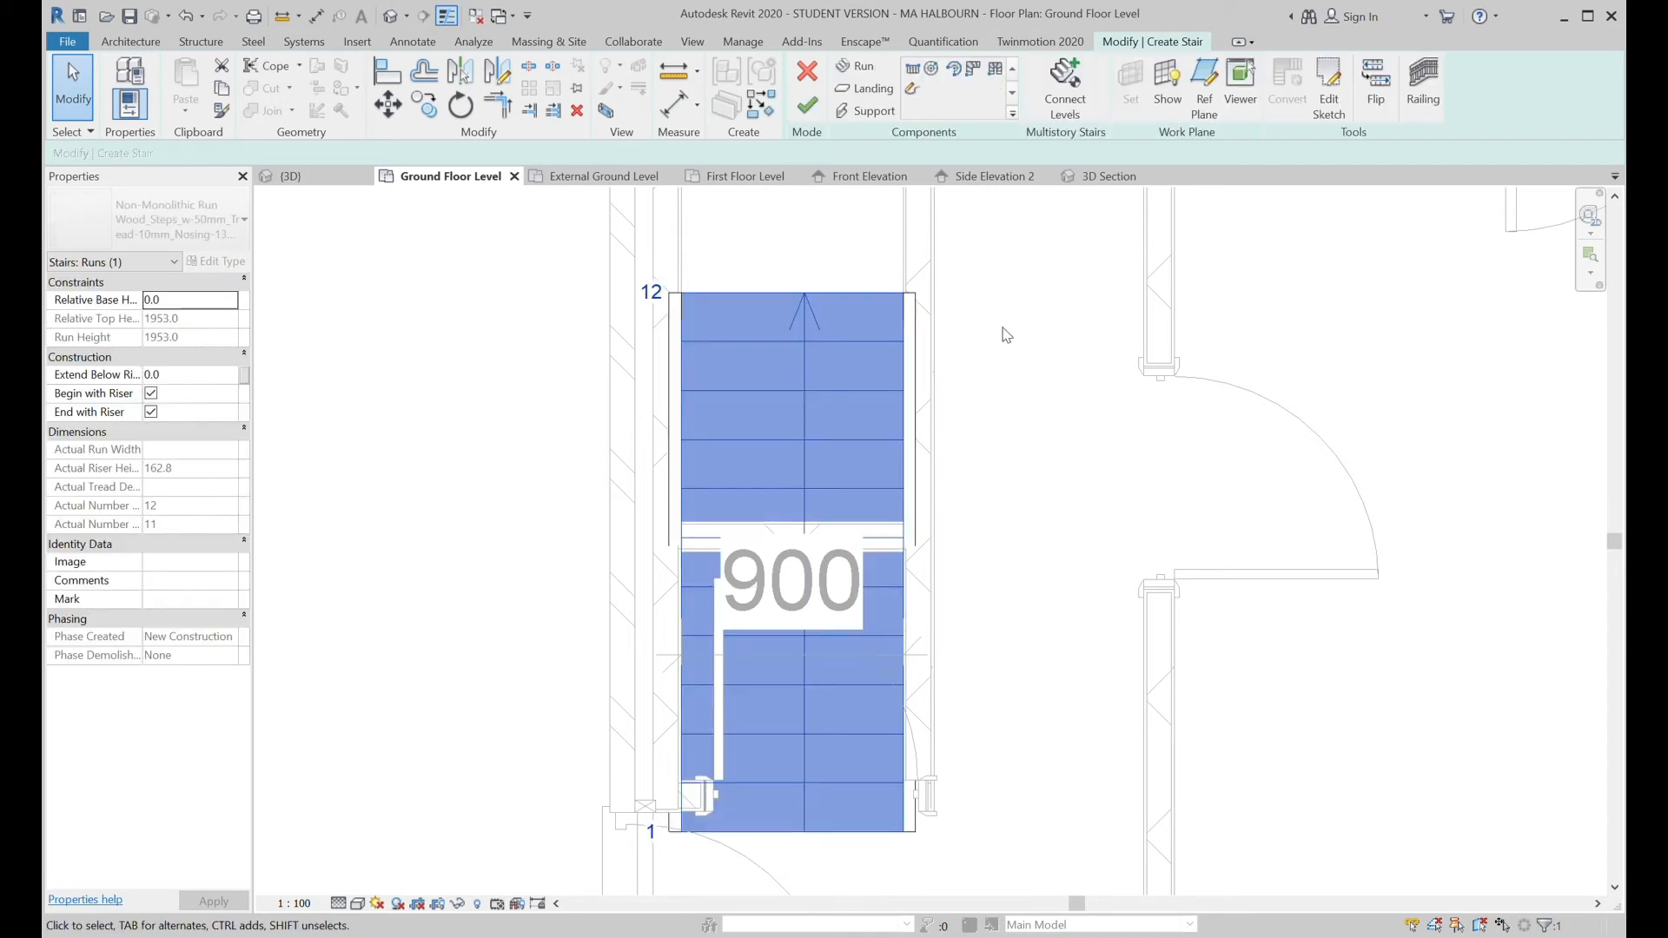
Finish creating the stair with the completed straight run on the ground floor plan.
{"action": "scroll", "coordinate": [1000, 332], "scroll_direction": "down", "scroll_amount": 2}
{"action": "middle_click_drag", "start_coordinate": [1034, 307], "coordinate": [965, 607]}
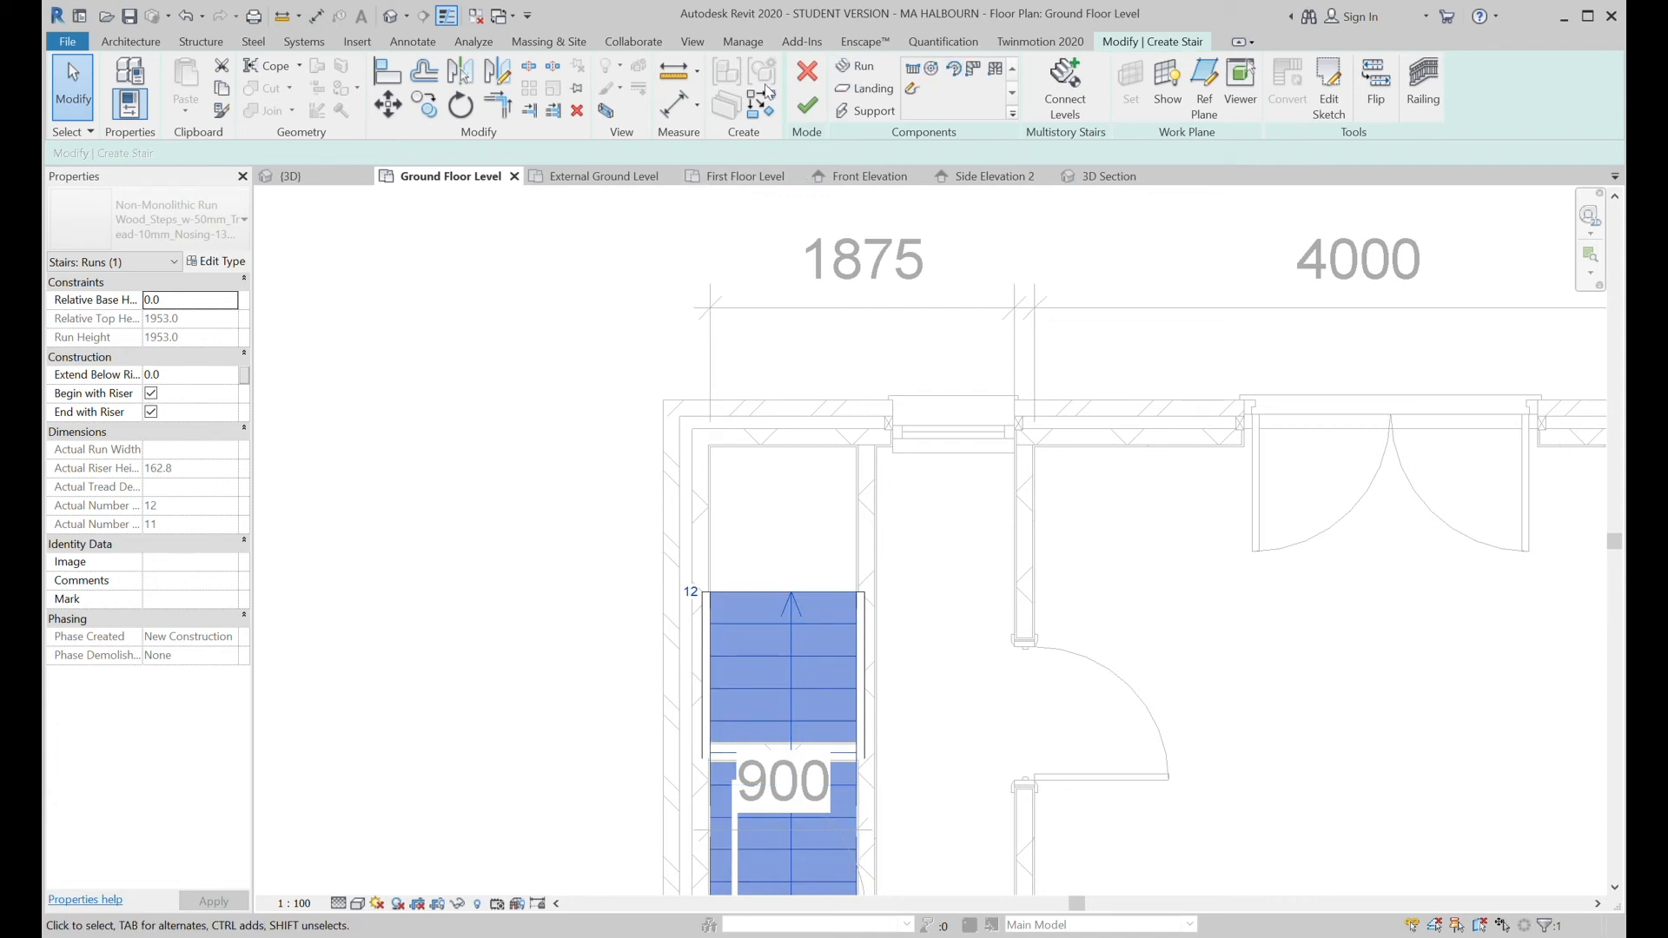
{"action": "left_click", "coordinate": [804, 101]}
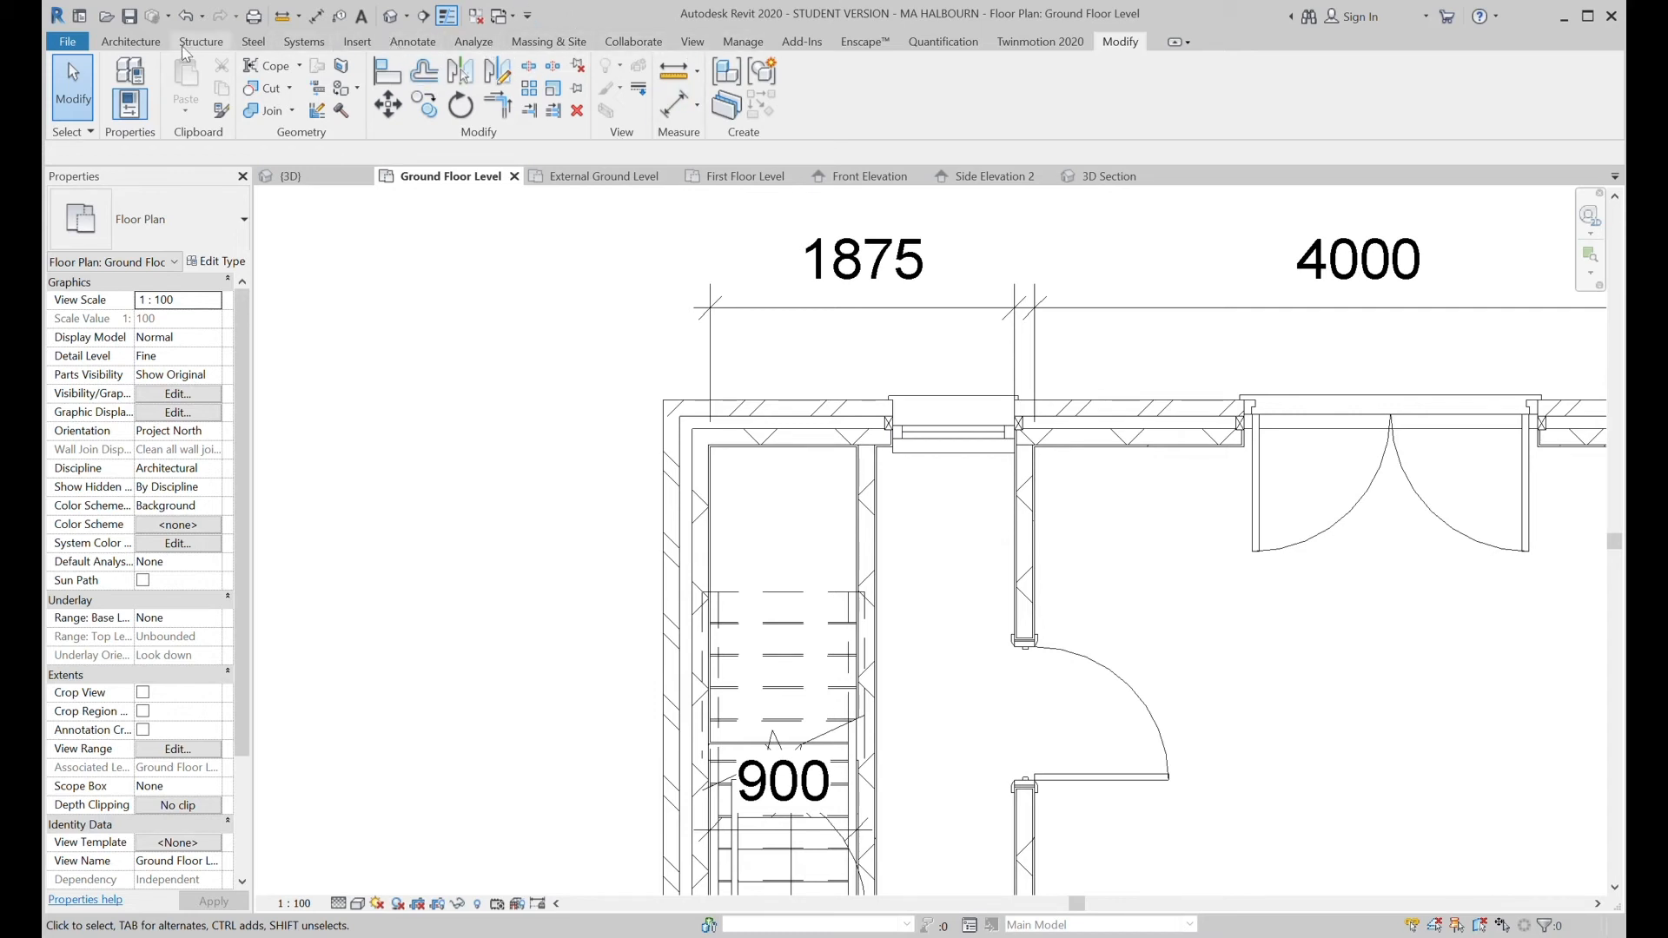
{"action": "left_click", "coordinate": [131, 41]}
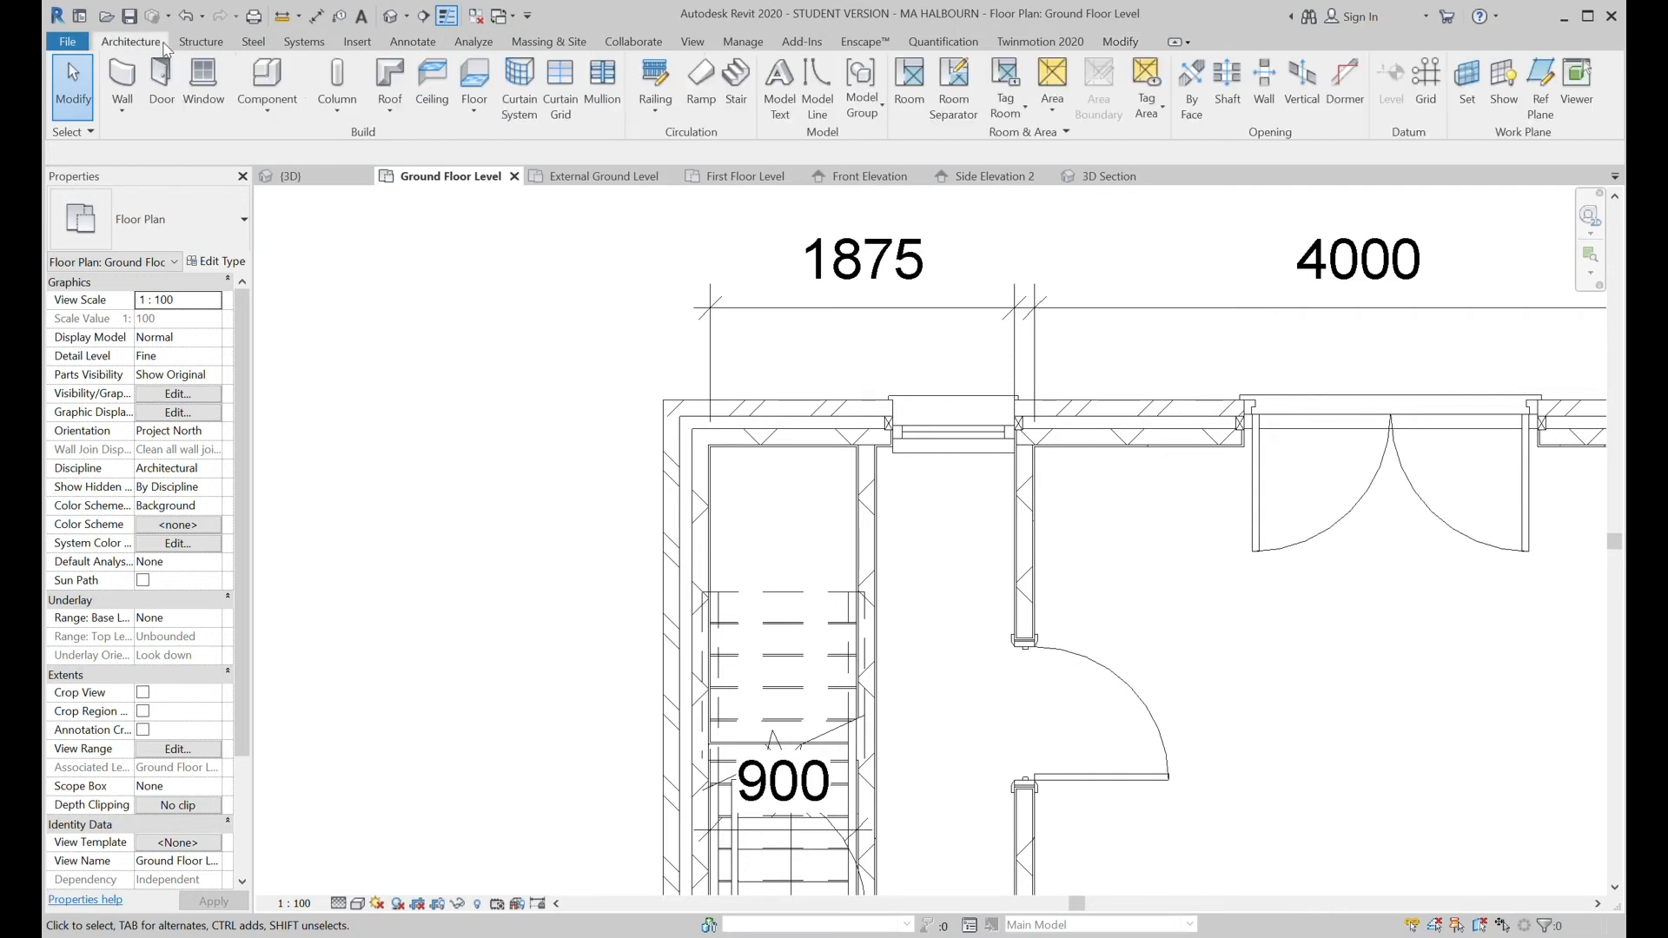
Try to sketch a second stair run with two parallel boundary lines 900 mm apart across the stairwell, above the existing flight.
{"action": "left_click", "coordinate": [736, 87]}
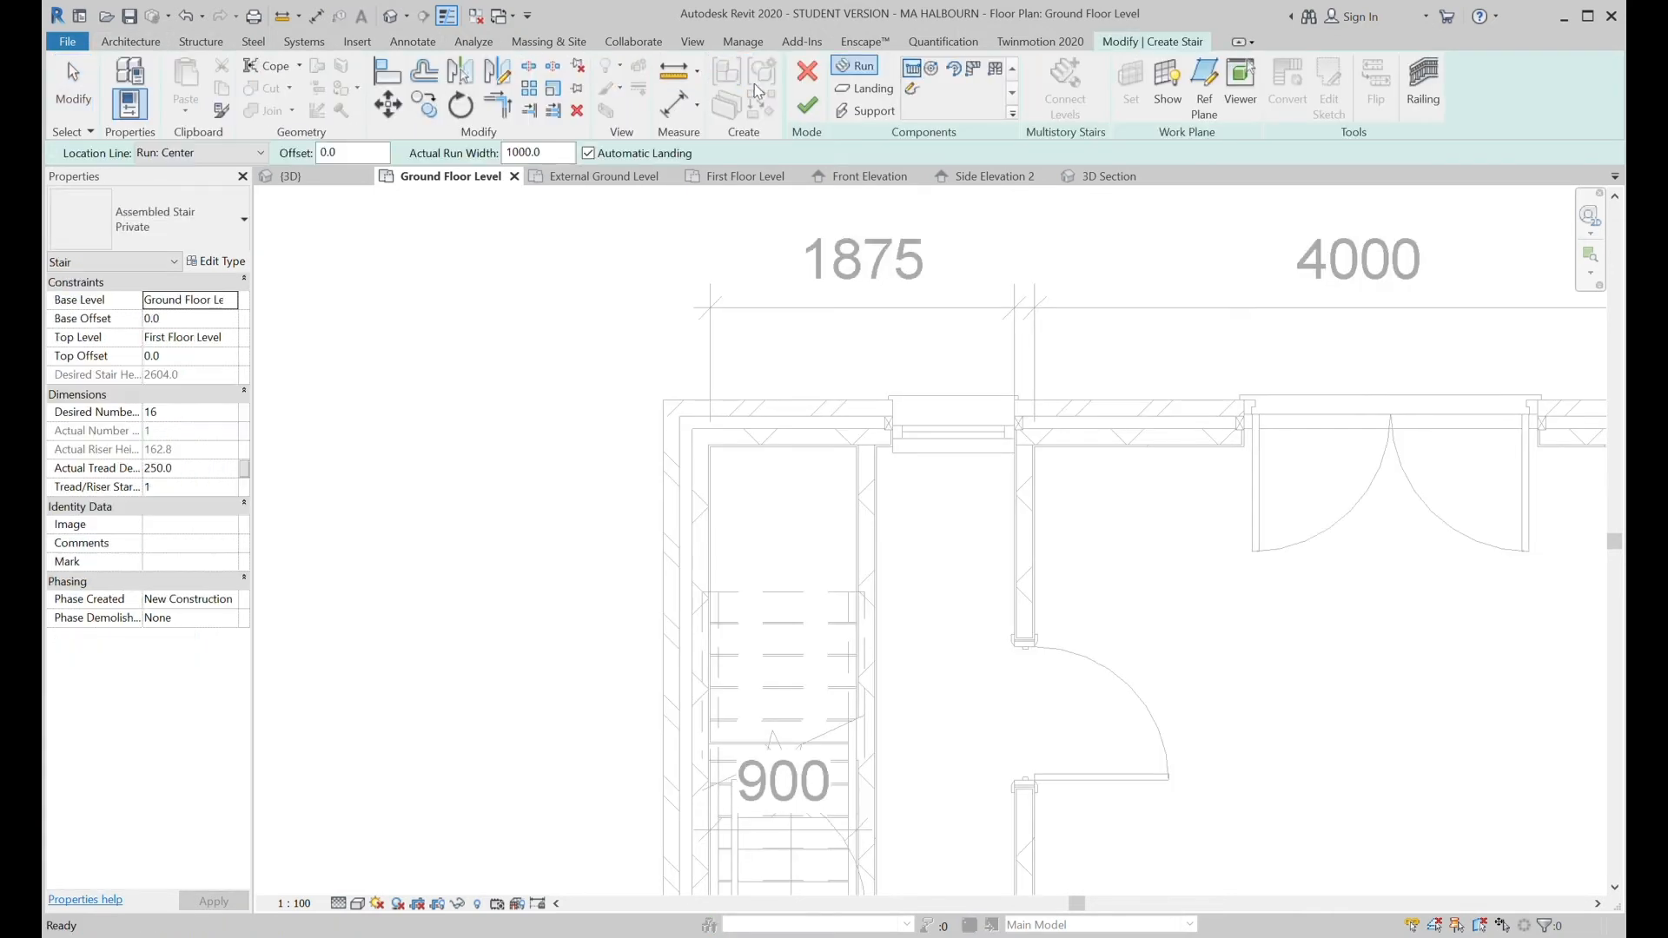
{"action": "left_click", "coordinate": [913, 88]}
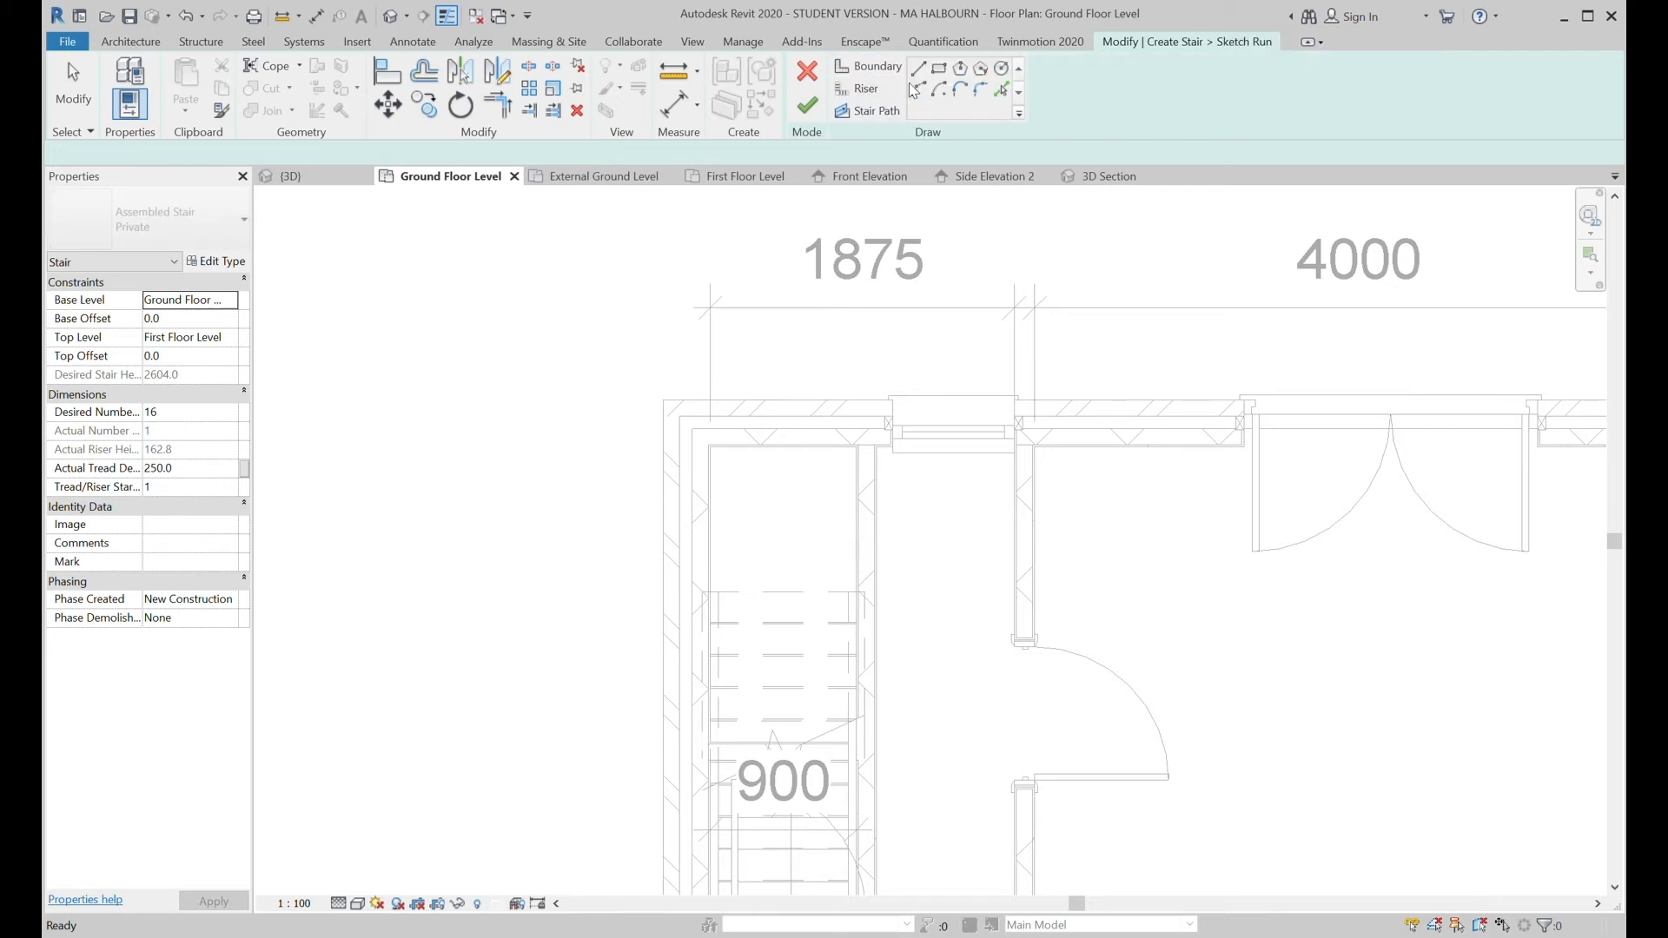
{"action": "left_click", "coordinate": [710, 592]}
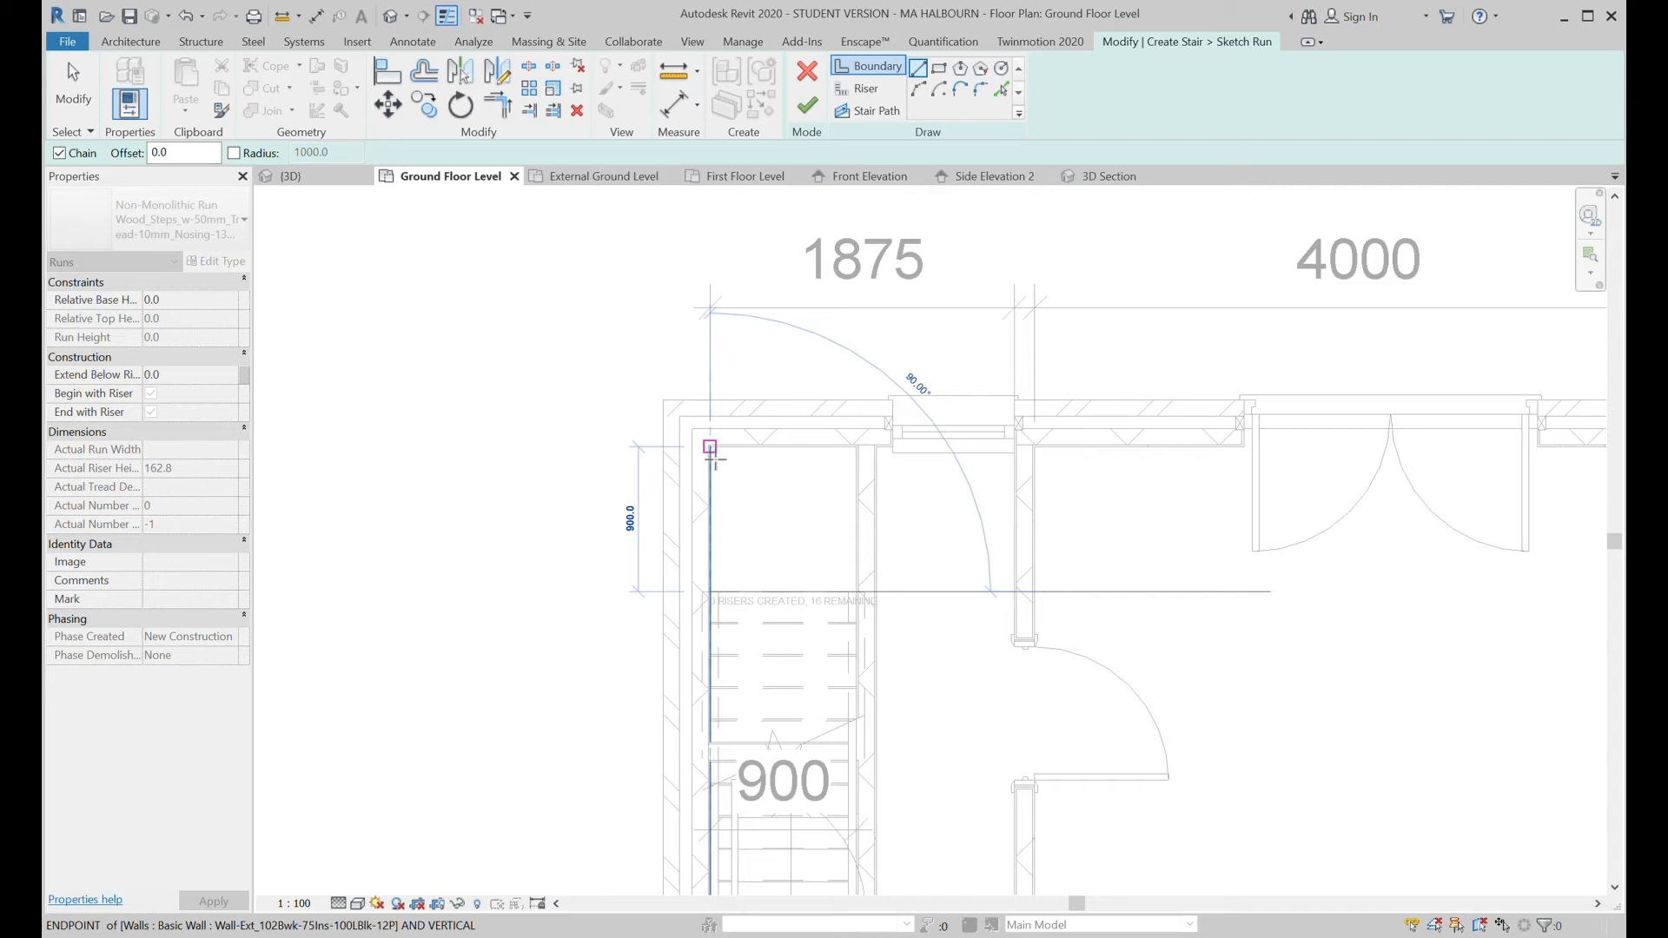
{"action": "left_click", "coordinate": [710, 448]}
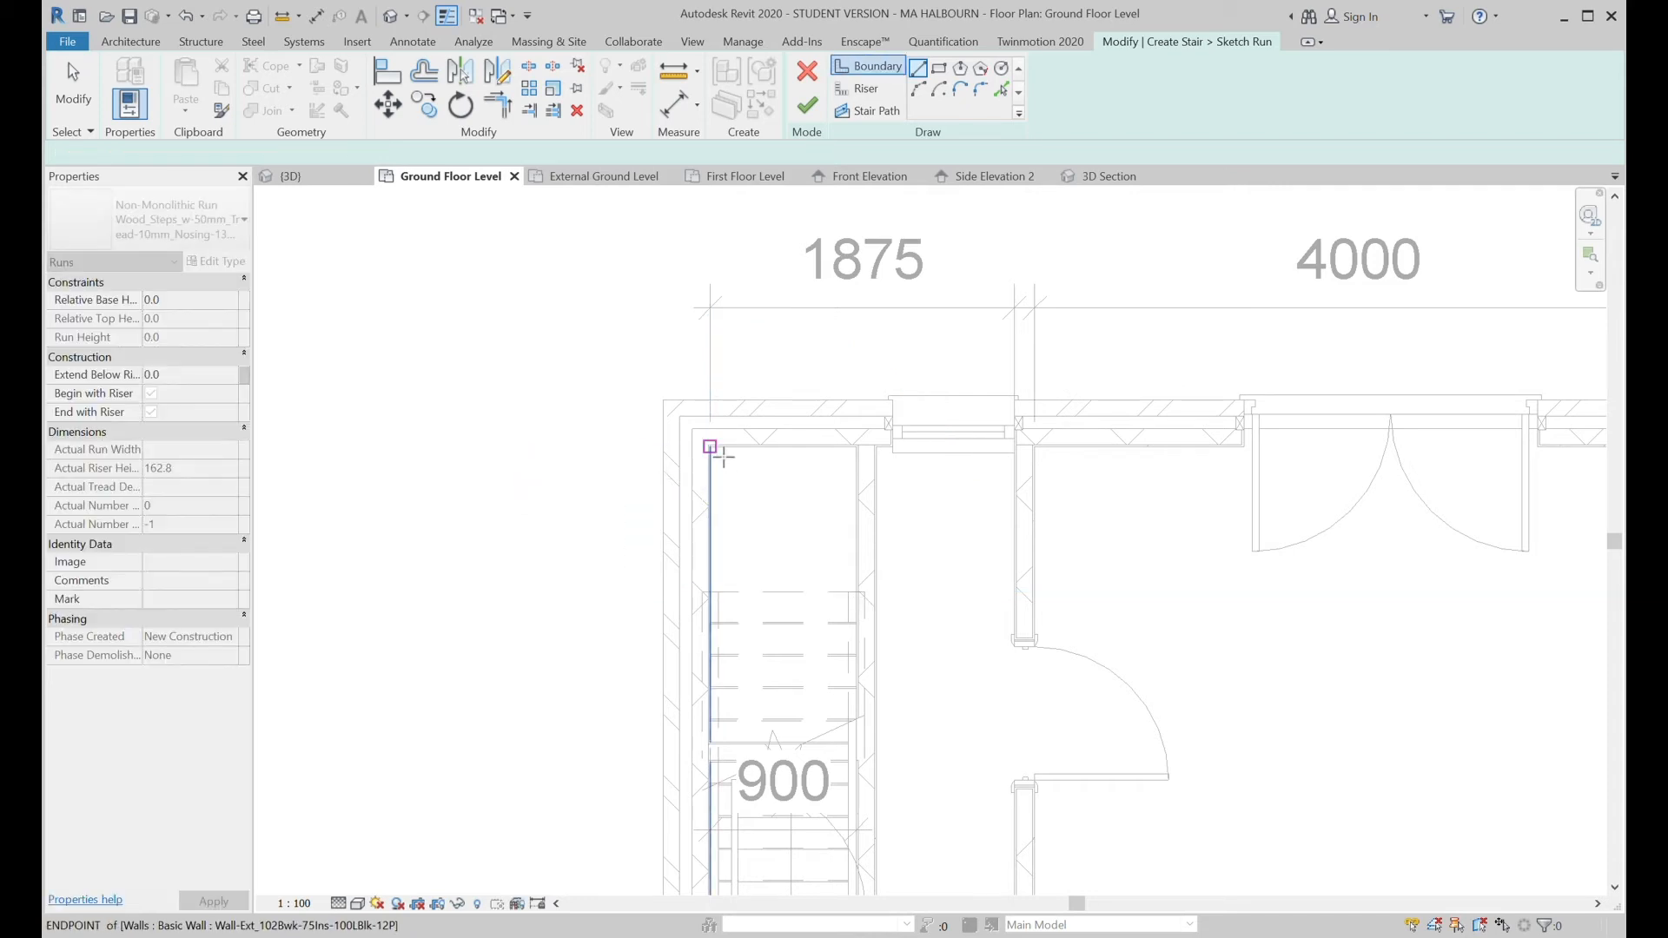
{"action": "left_click", "coordinate": [857, 448]}
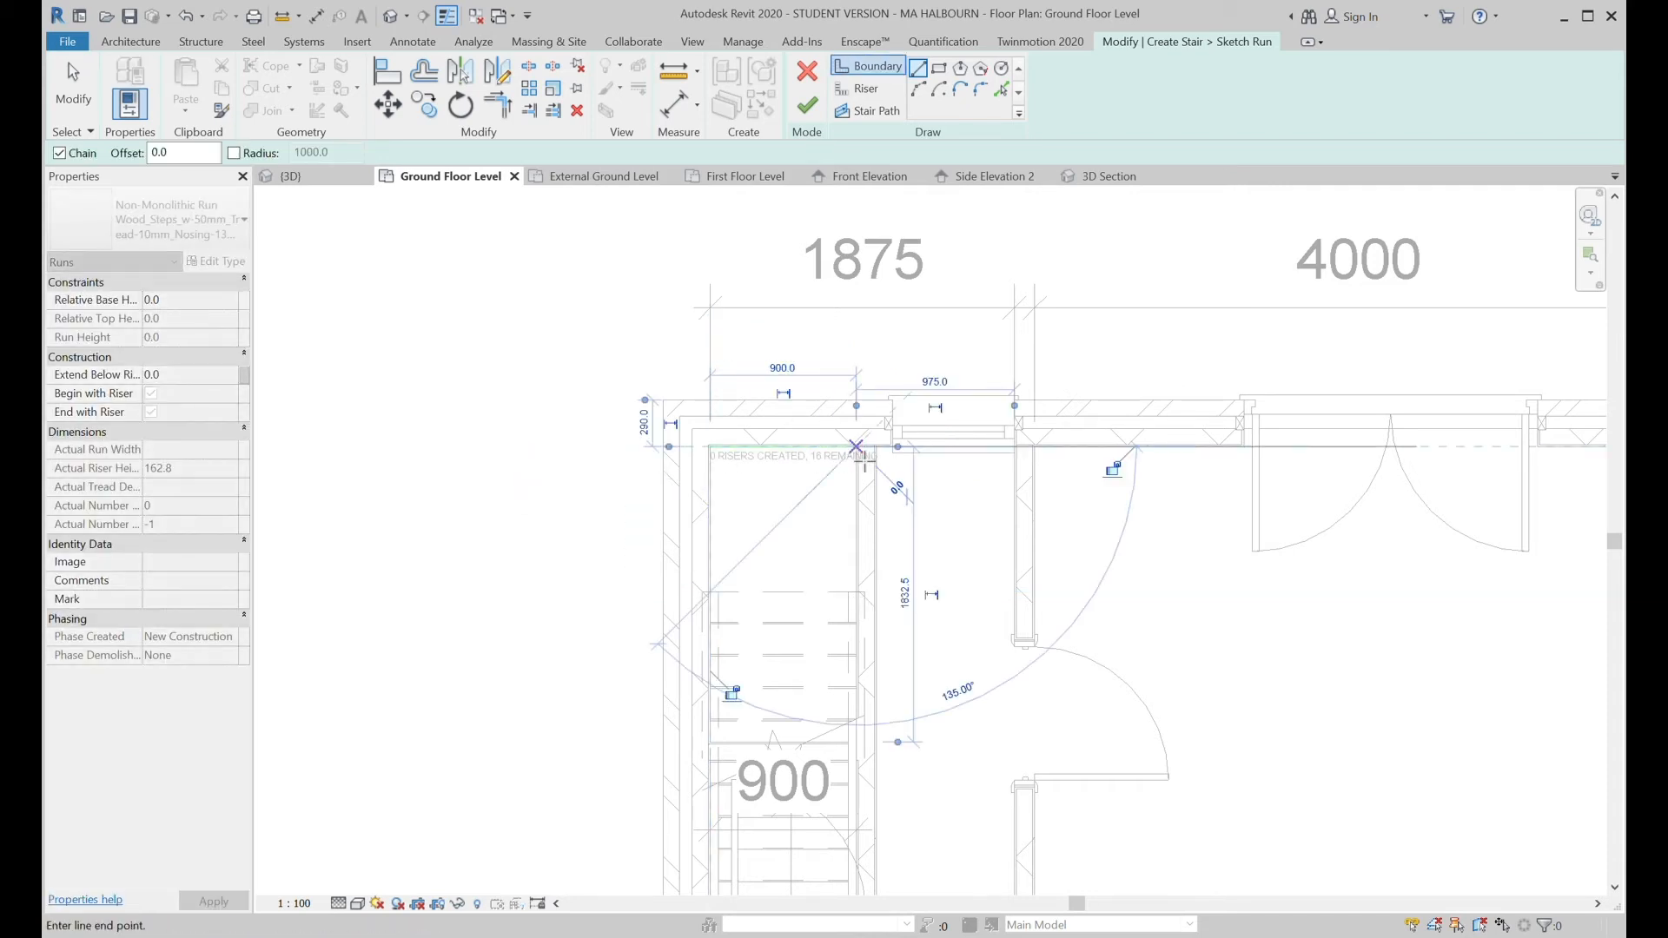
{"action": "left_click", "coordinate": [859, 604]}
{"action": "left_click", "coordinate": [712, 594]}
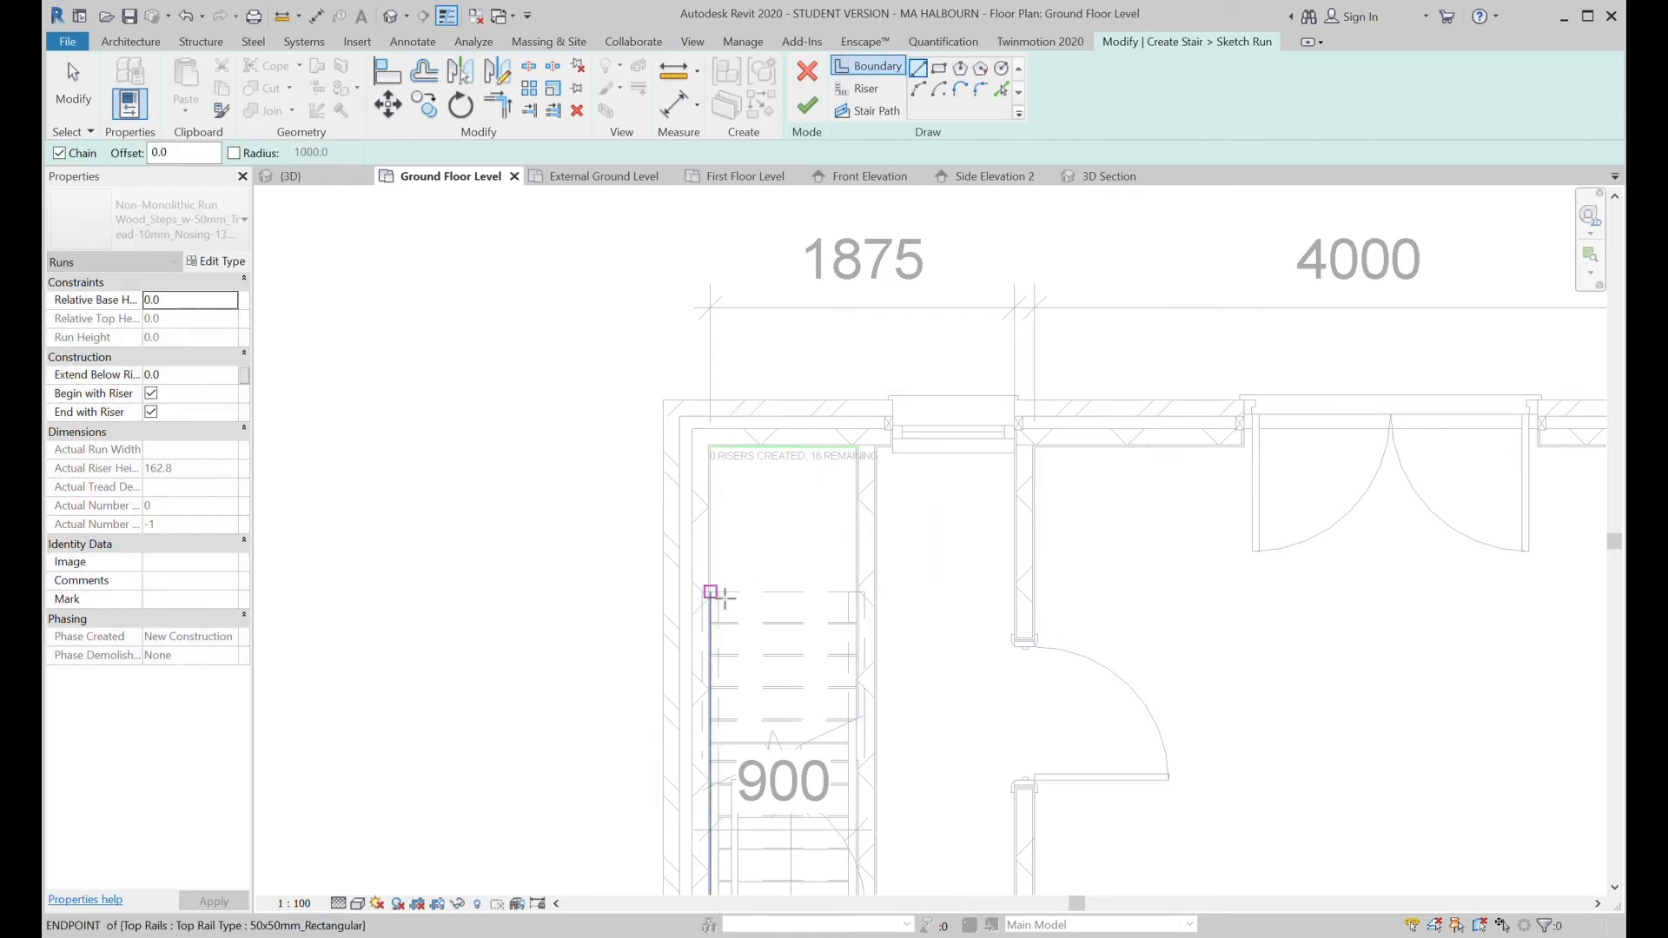
{"action": "left_click", "coordinate": [848, 592]}
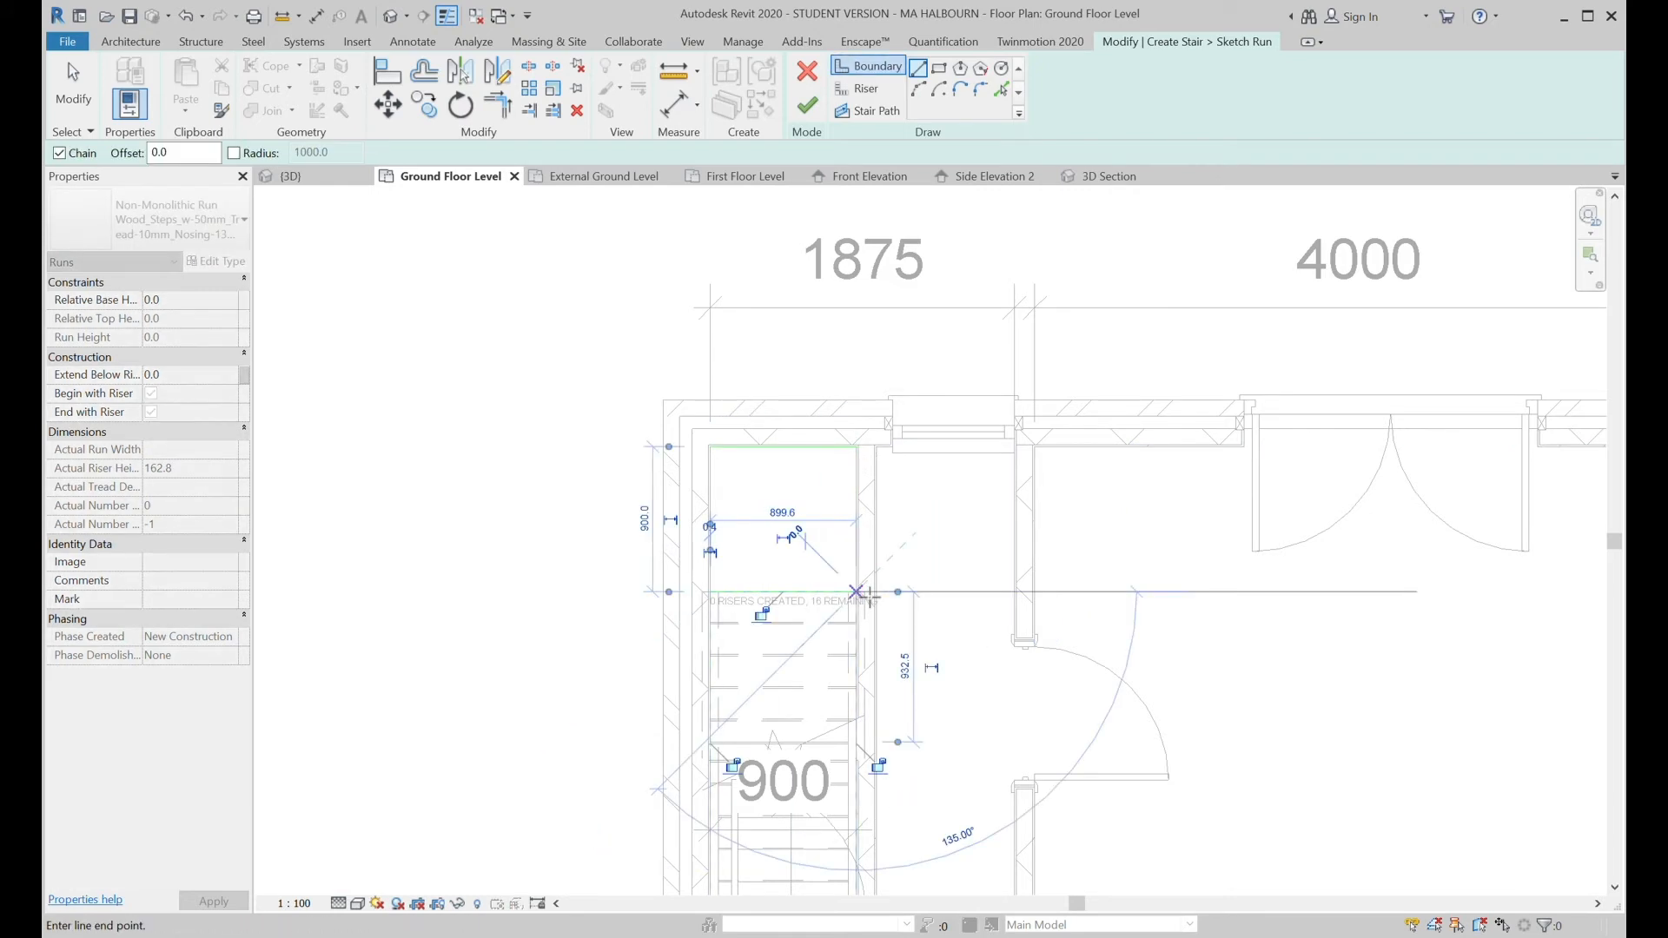
{"action": "key", "text": "Escape"}
Try to close the landing square with a 900 mm boundary along the external wall and a 900 mm riser opposite, and leave the run sketch.
{"action": "left_click", "coordinate": [867, 89]}
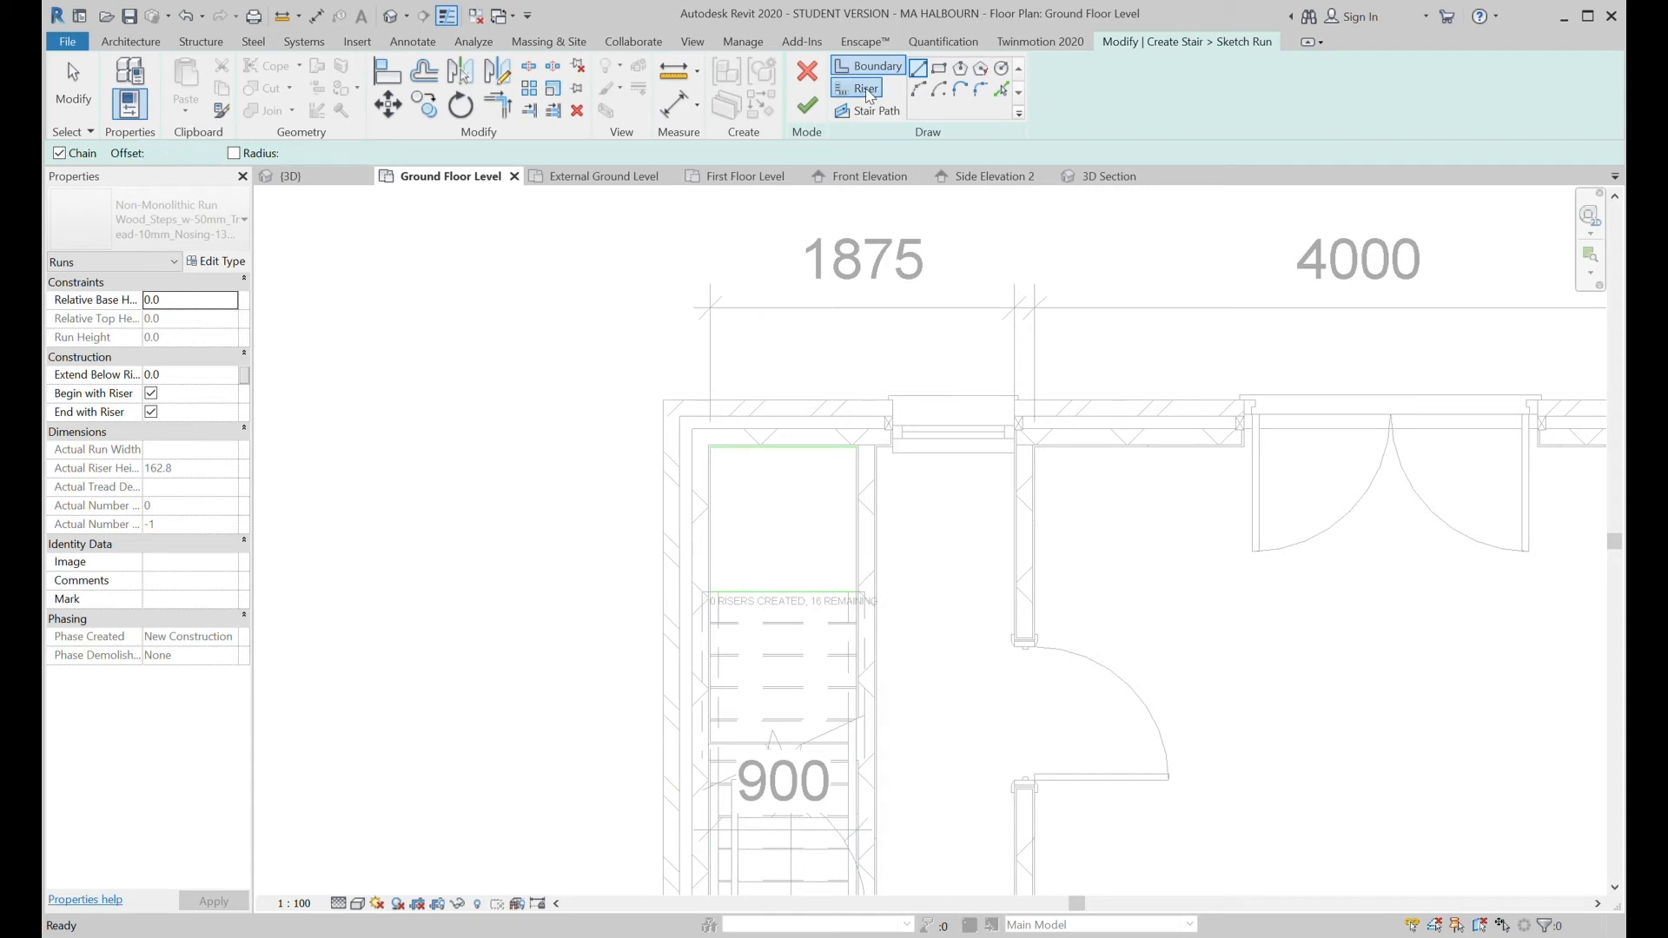
{"action": "left_click", "coordinate": [871, 68]}
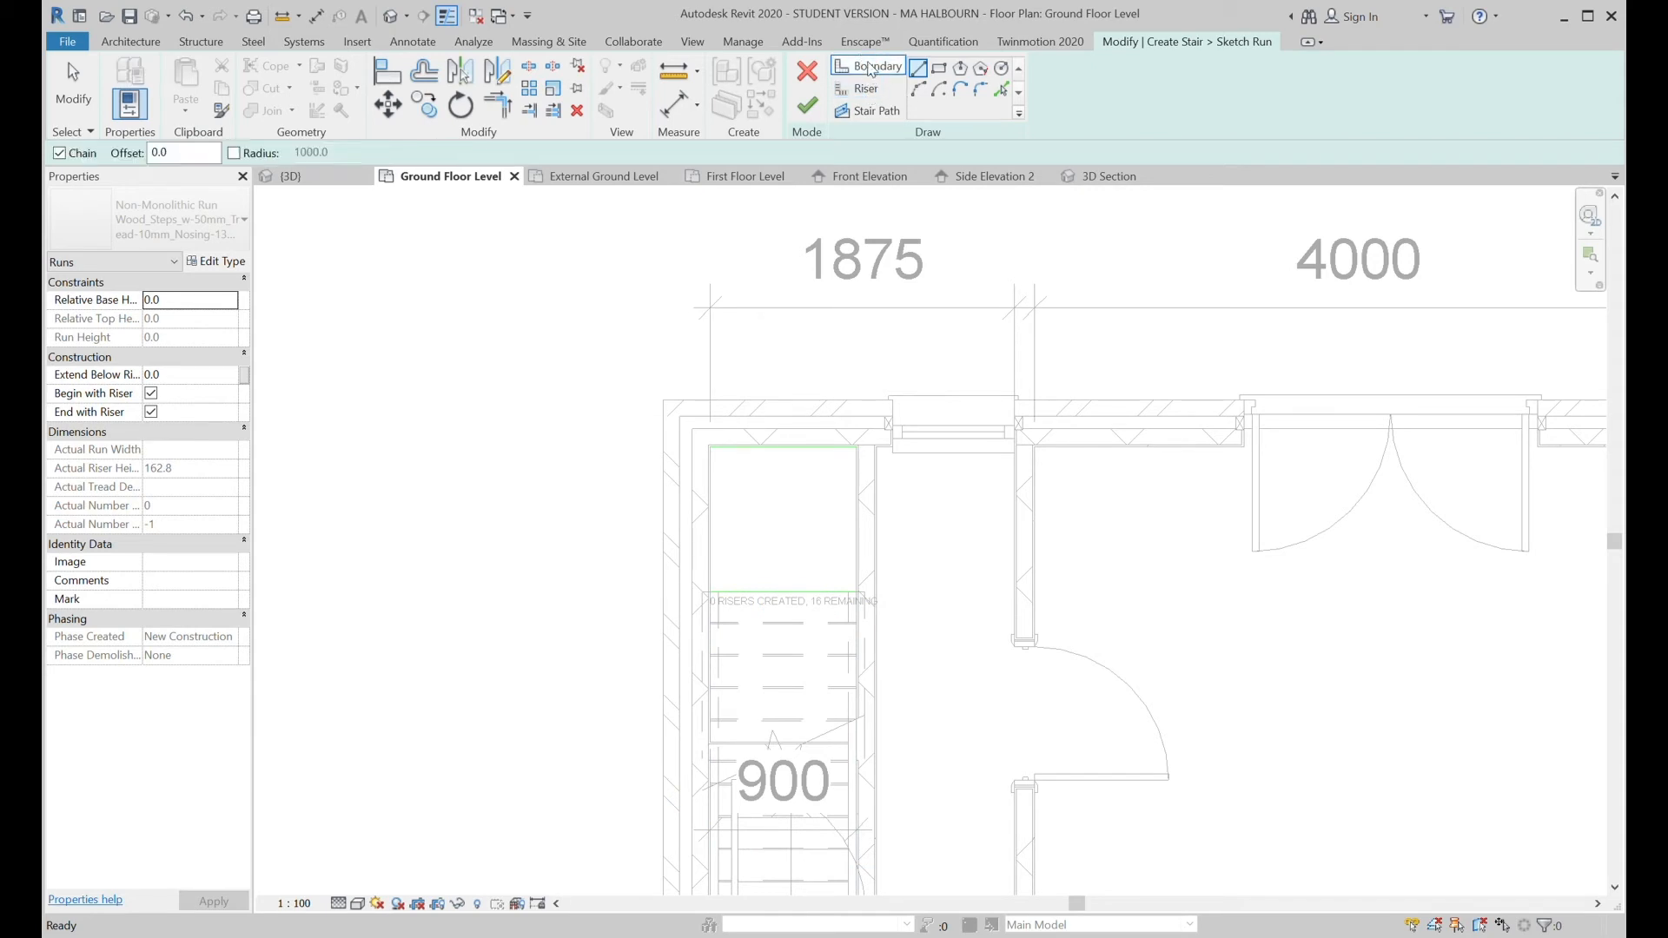
{"action": "left_click", "coordinate": [710, 446]}
{"action": "key", "text": "Escape"}
{"action": "key", "text": "Escape"}
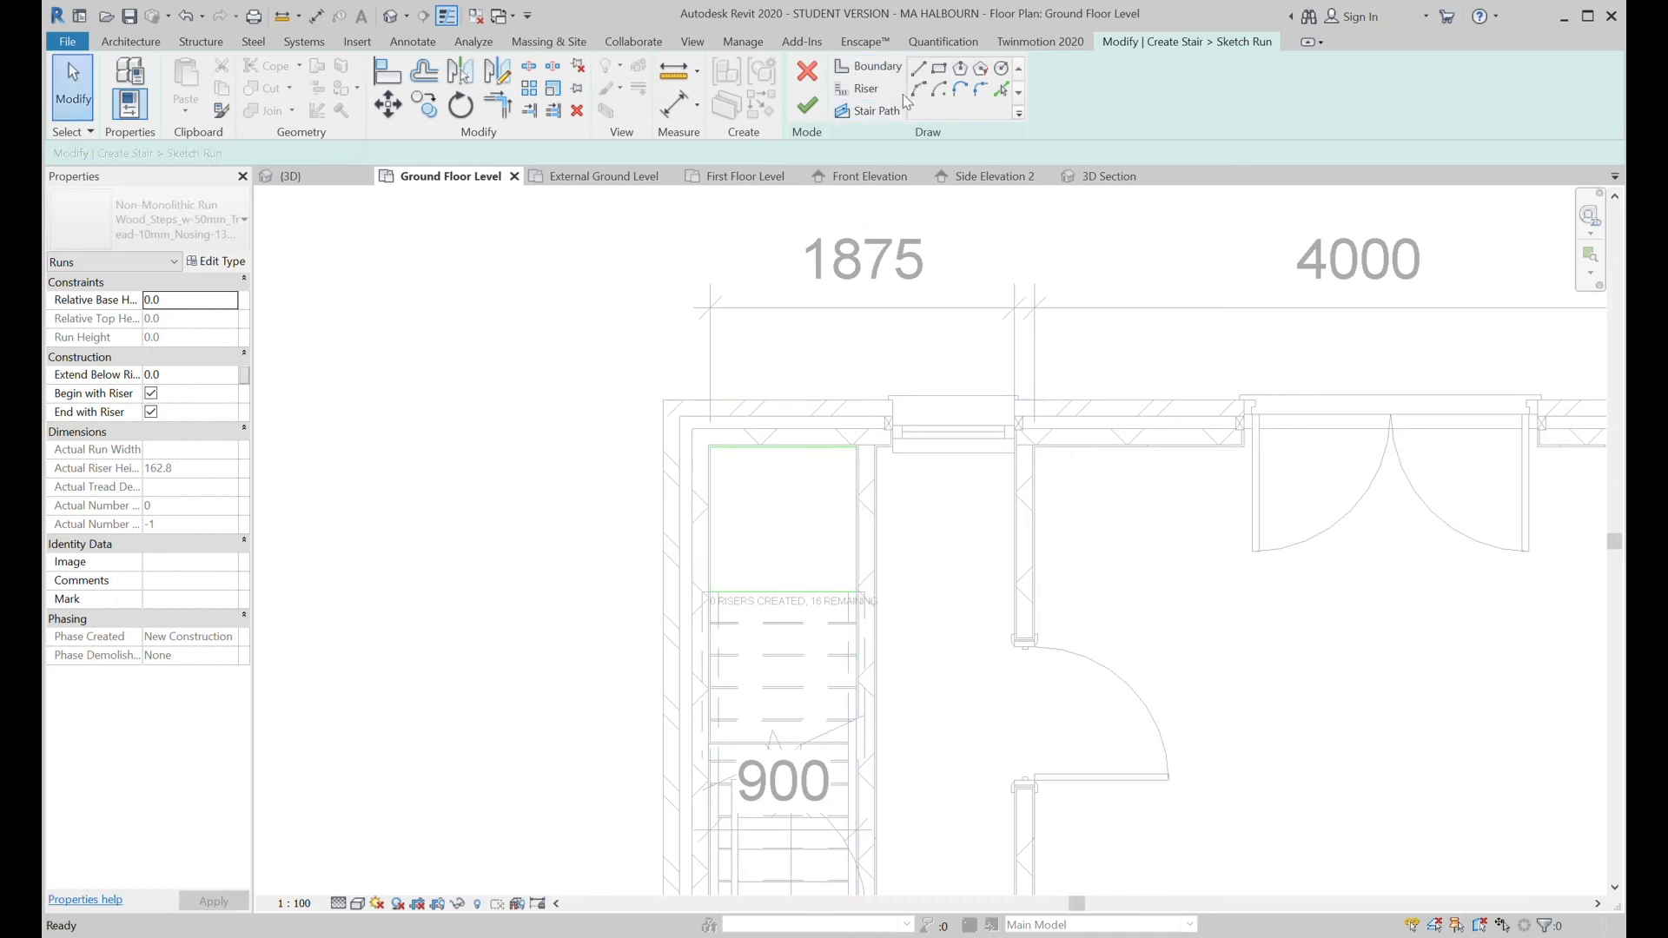
{"action": "left_click", "coordinate": [865, 88]}
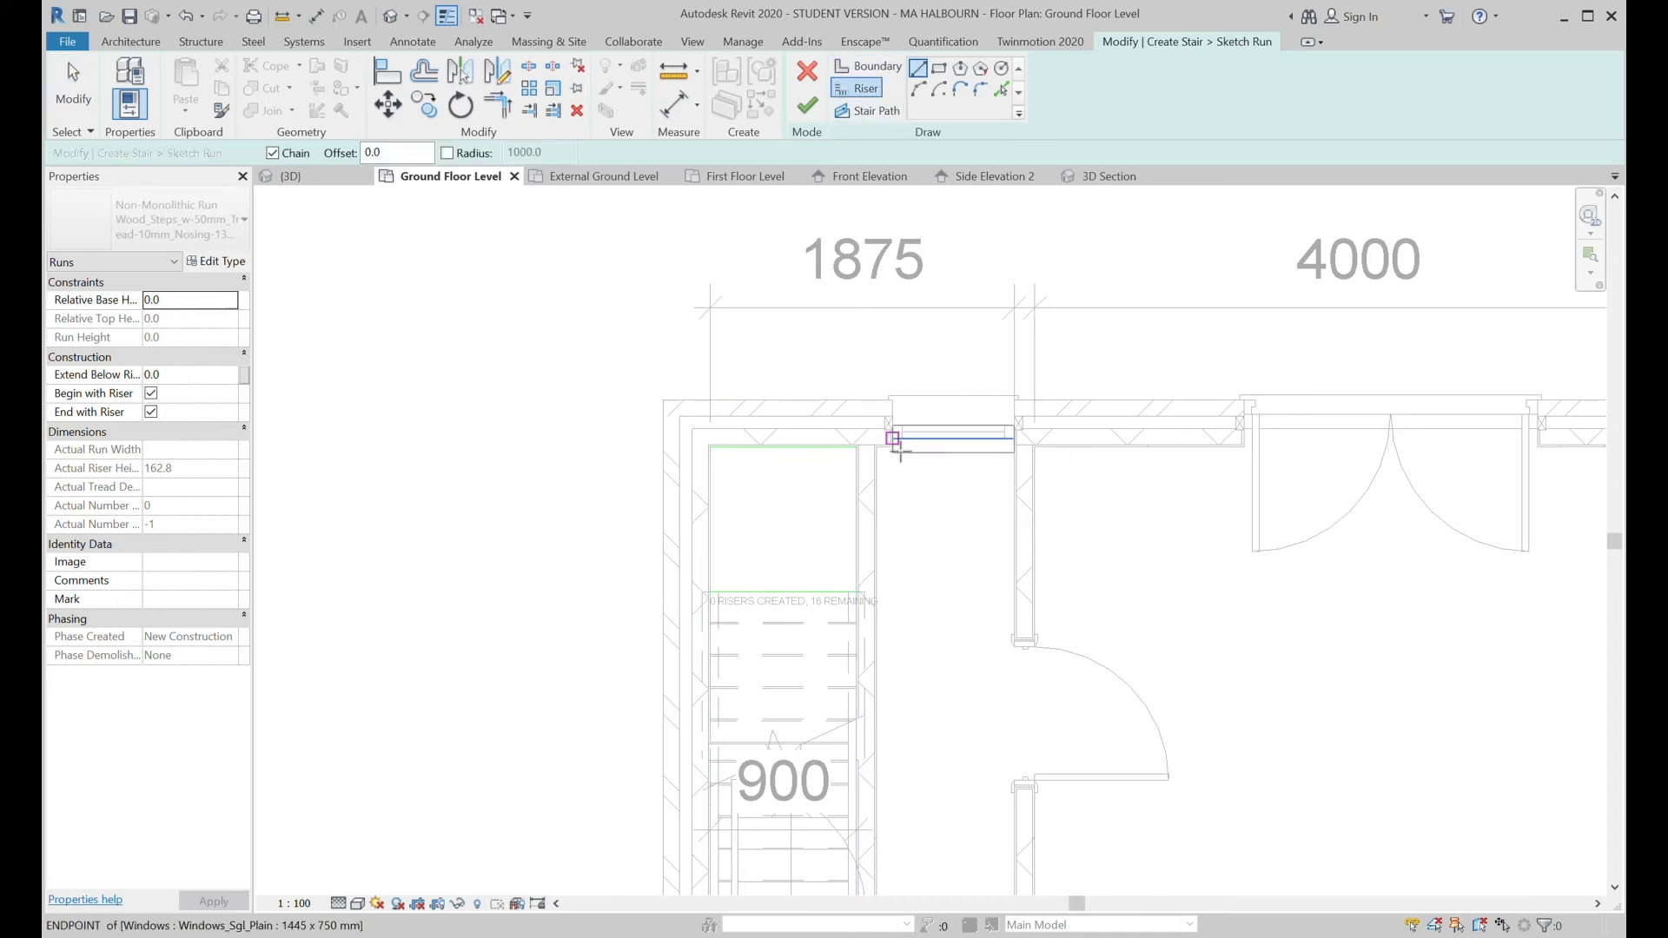
{"action": "left_click", "coordinate": [856, 447]}
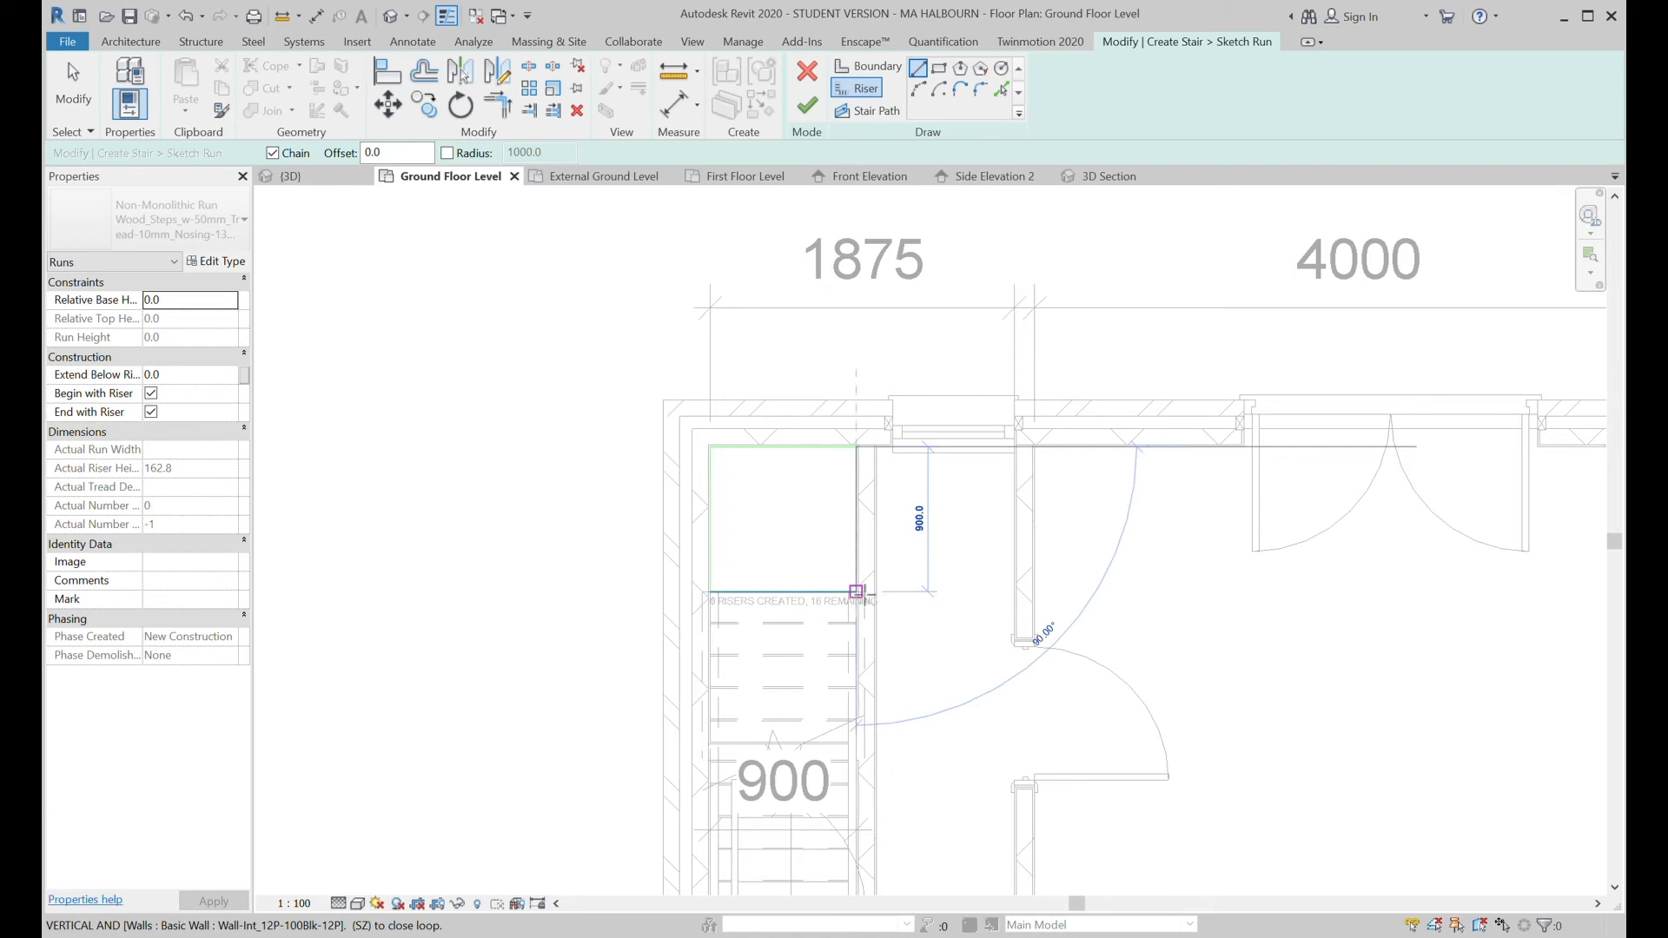
{"action": "key", "text": "Escape"}
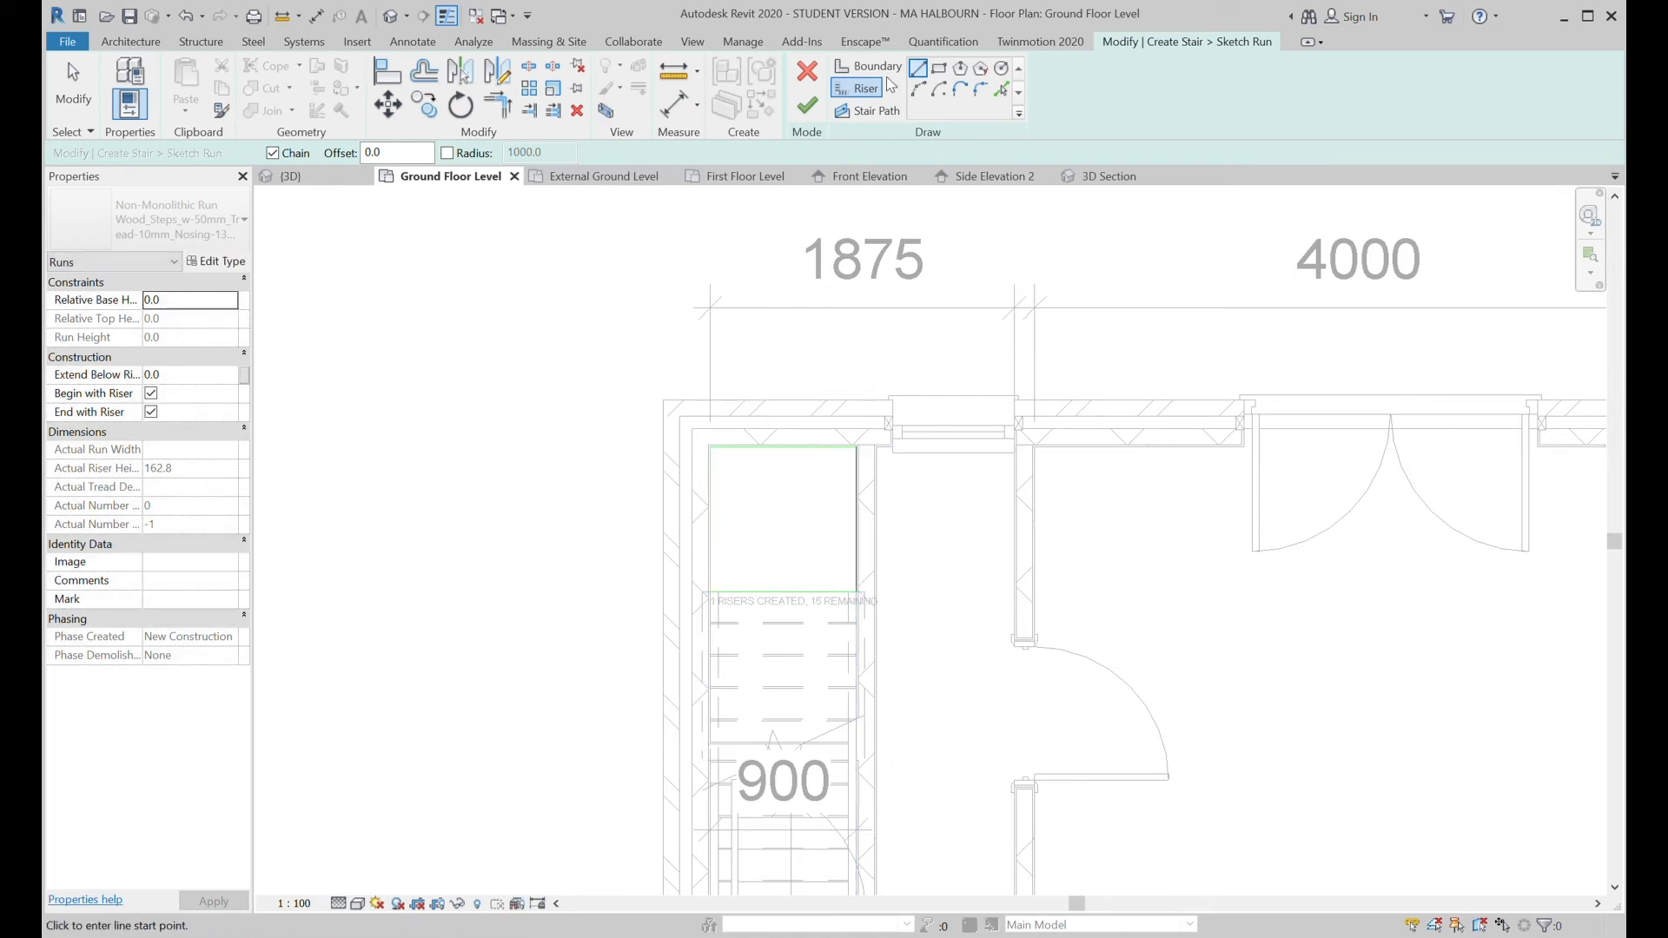
{"action": "left_click", "coordinate": [813, 111]}
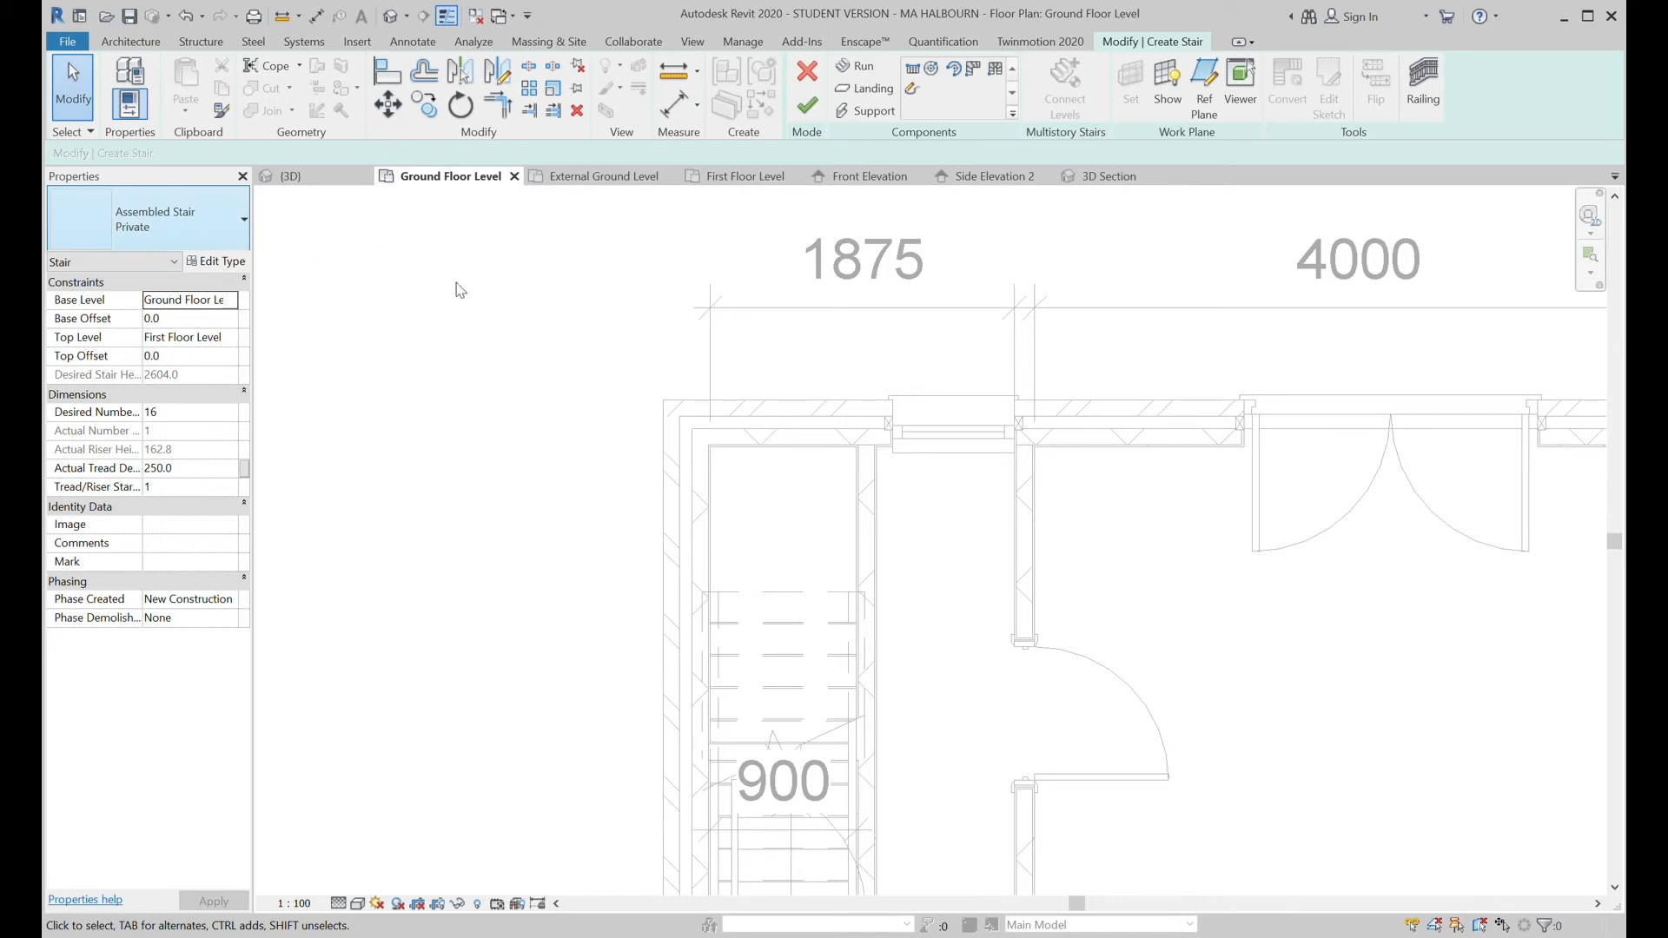
Open the External Ground Level floor plan.
{"action": "left_click", "coordinate": [156, 44]}
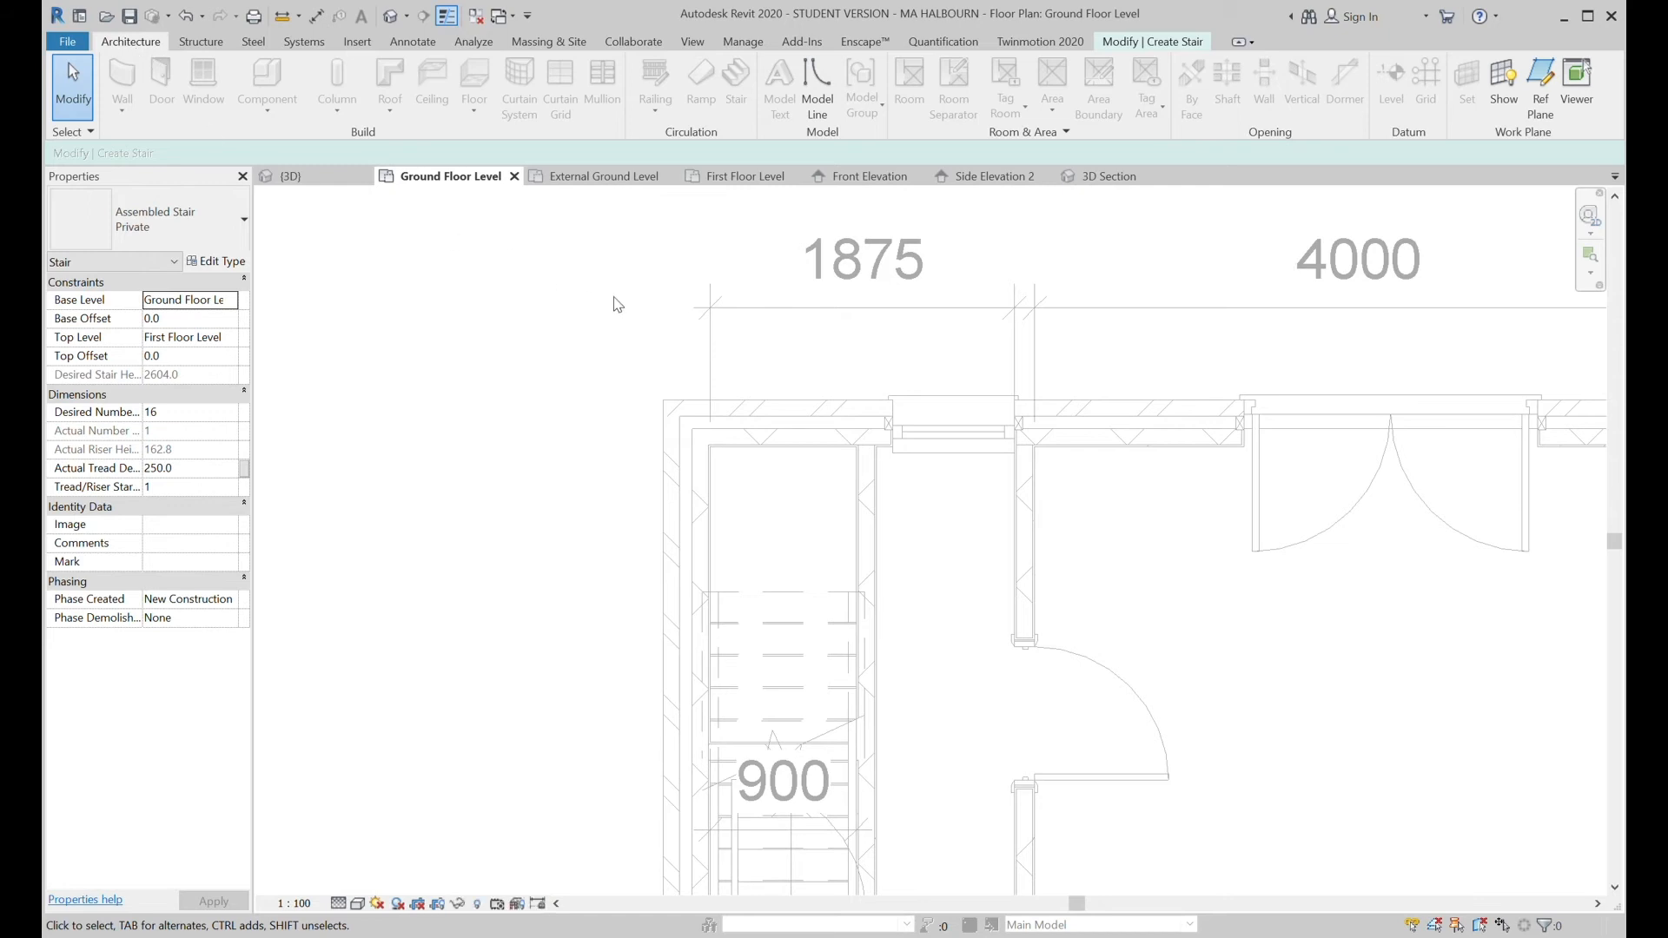
{"action": "scroll", "coordinate": [1025, 404], "scroll_direction": "down", "scroll_amount": 1}
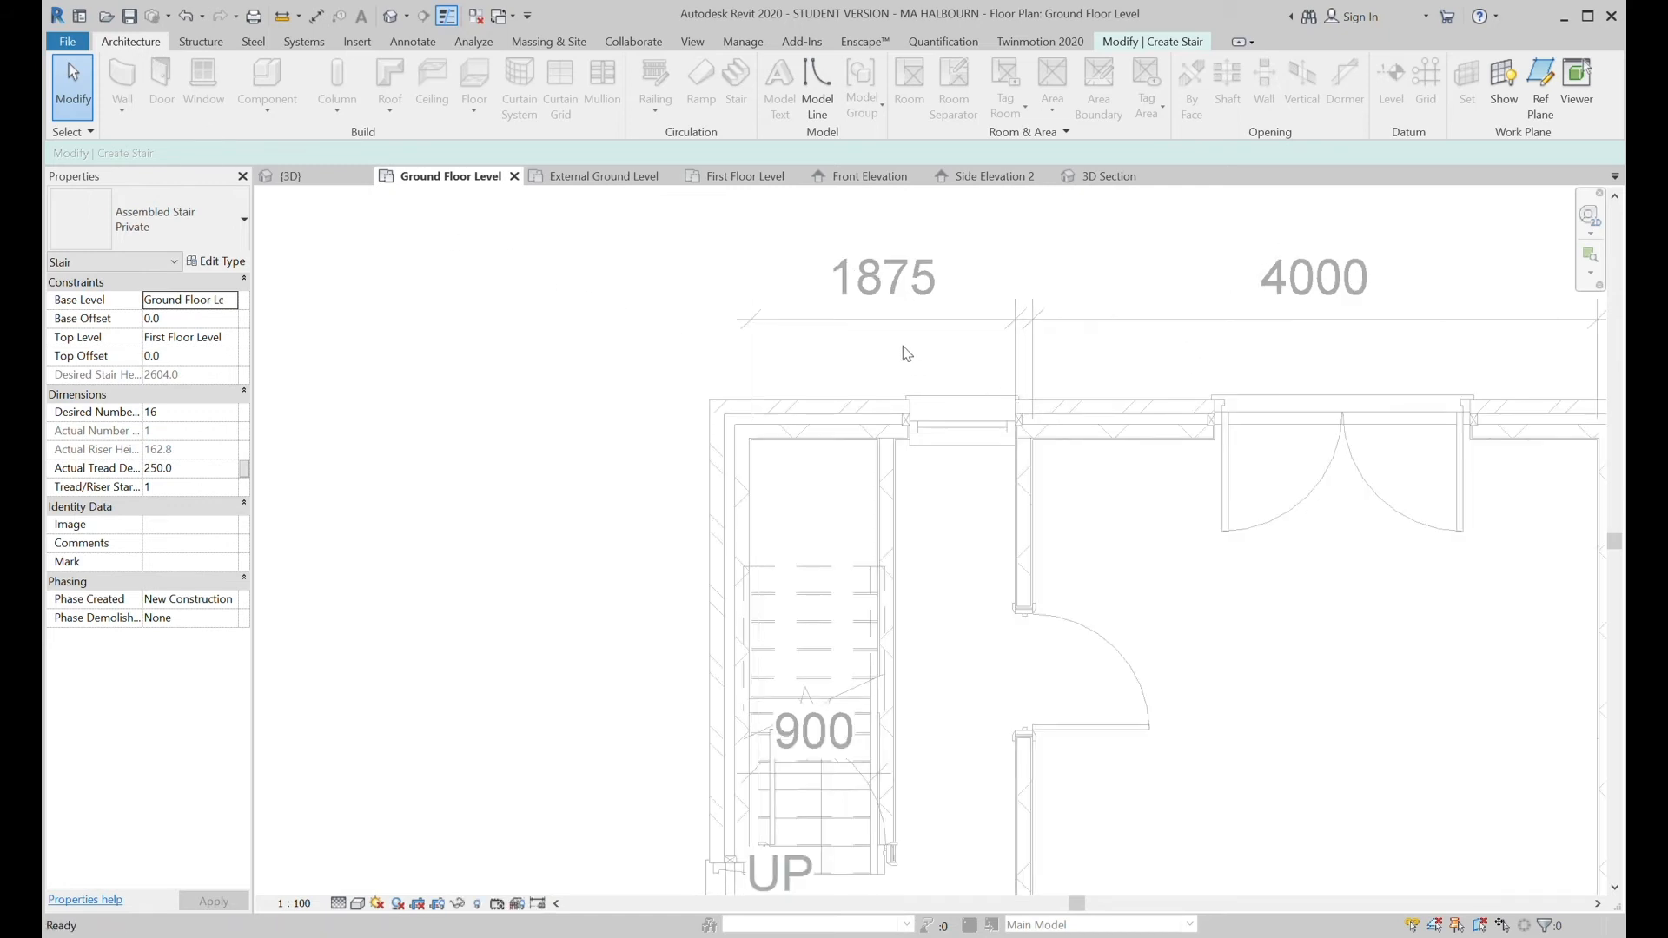
{"action": "scroll", "coordinate": [808, 495], "scroll_direction": "down", "scroll_amount": 3}
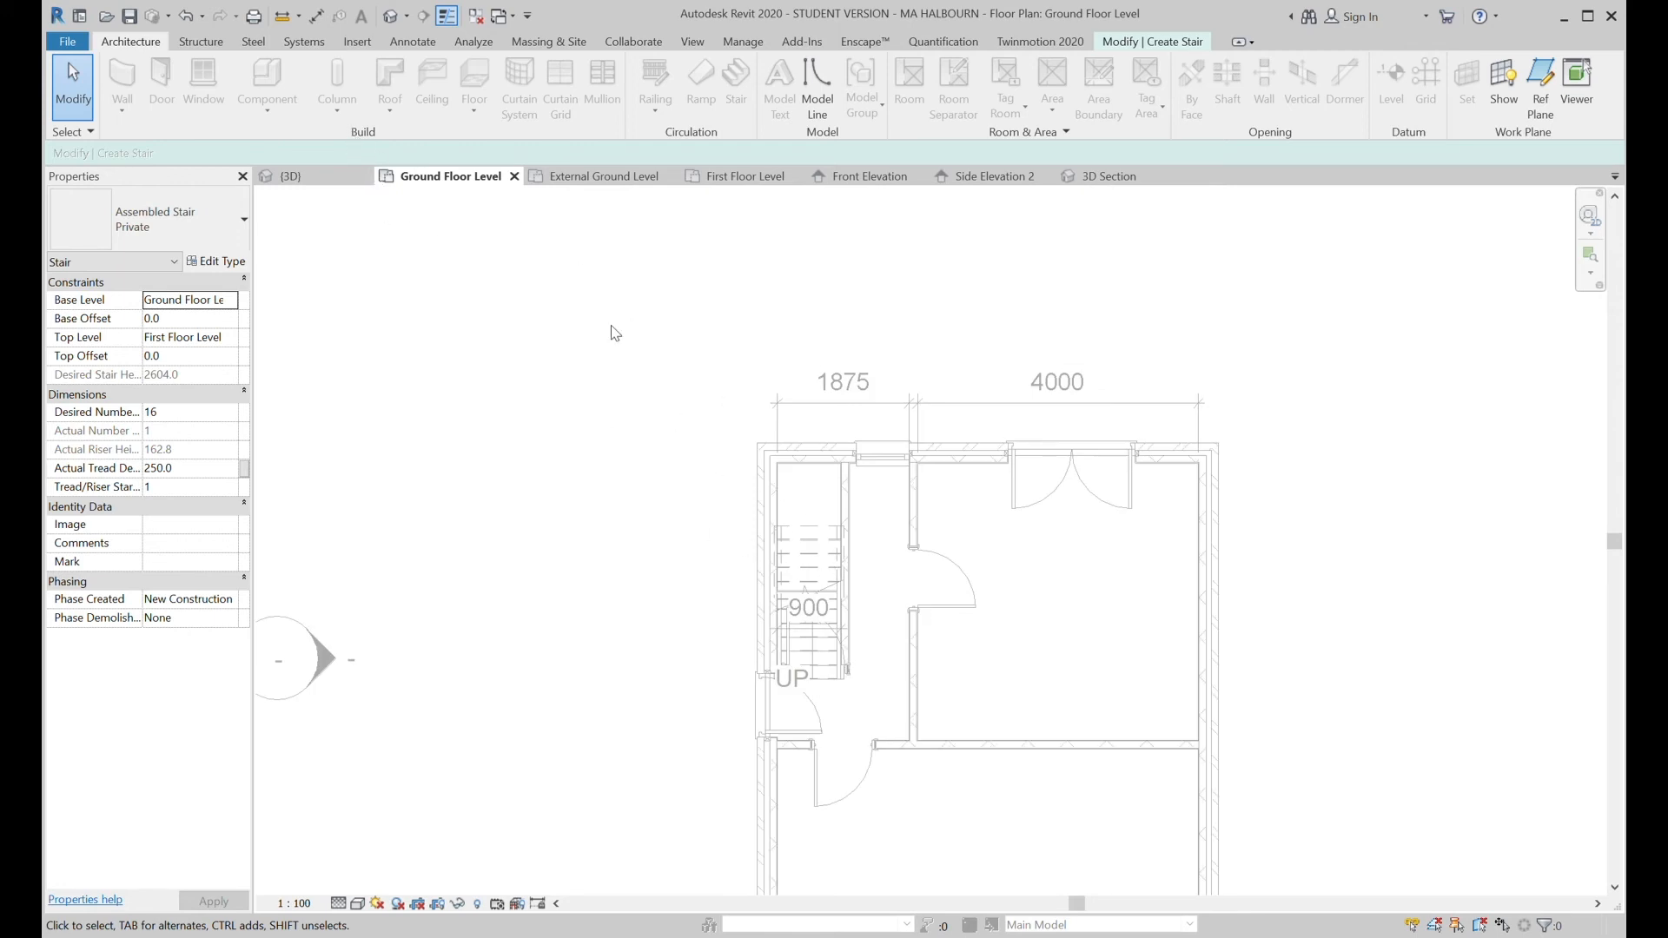
{"action": "scroll", "coordinate": [599, 314], "scroll_direction": "down", "scroll_amount": 2}
{"action": "scroll", "coordinate": [599, 313], "scroll_direction": "up", "scroll_amount": 5}
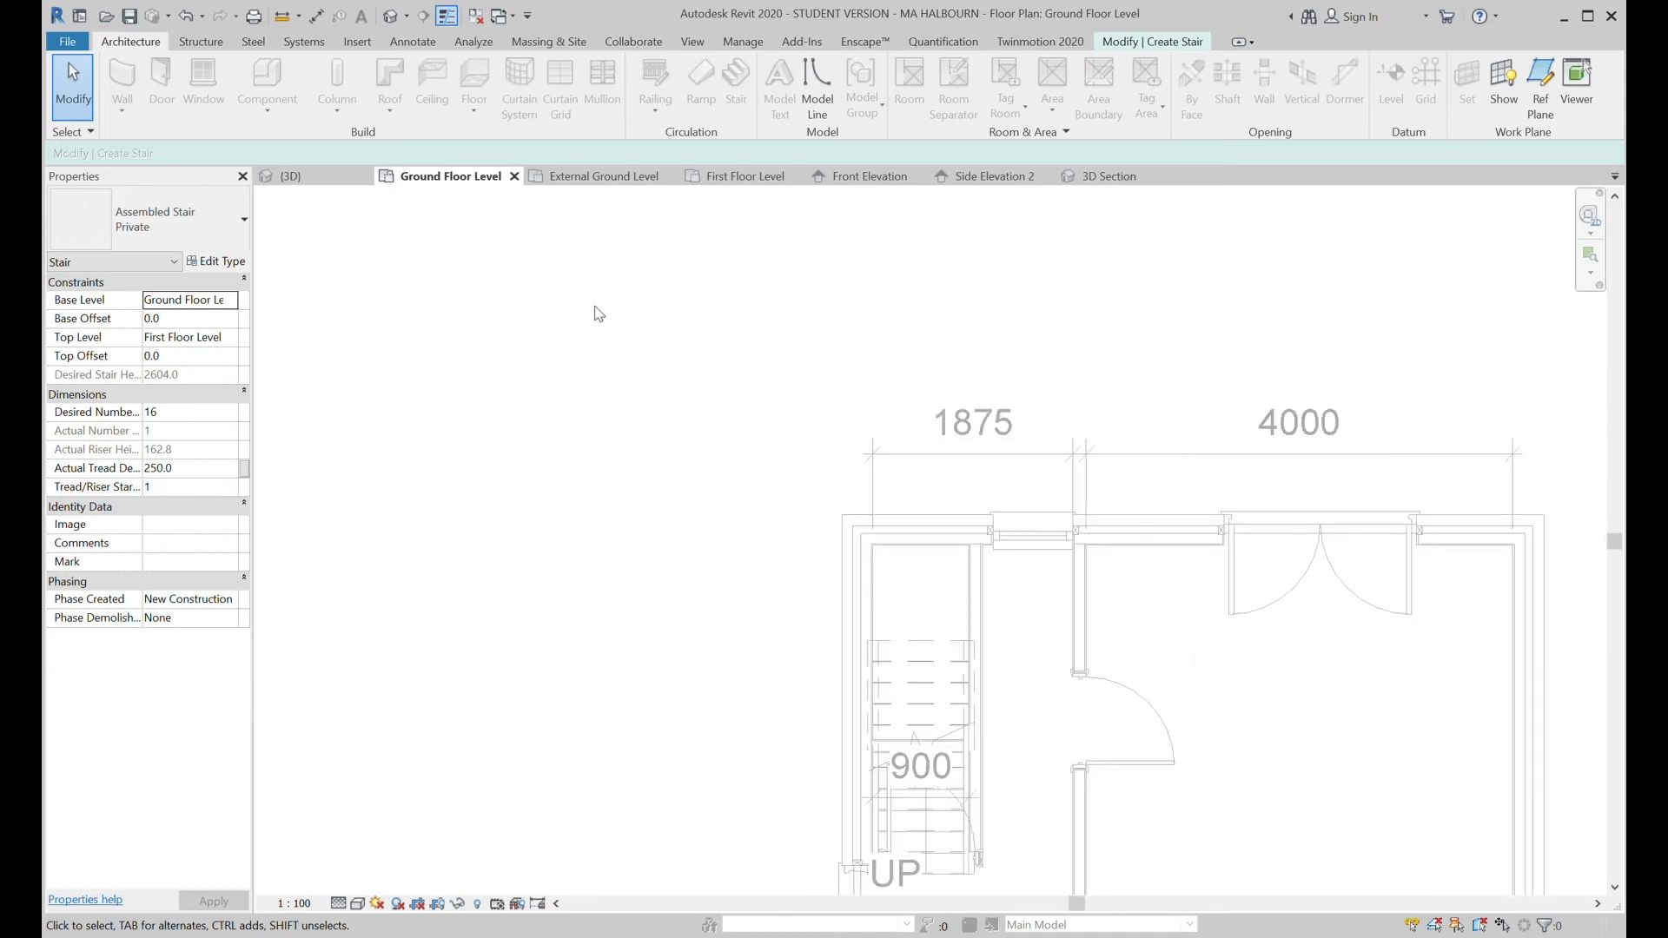
{"action": "left_click", "coordinate": [608, 177]}
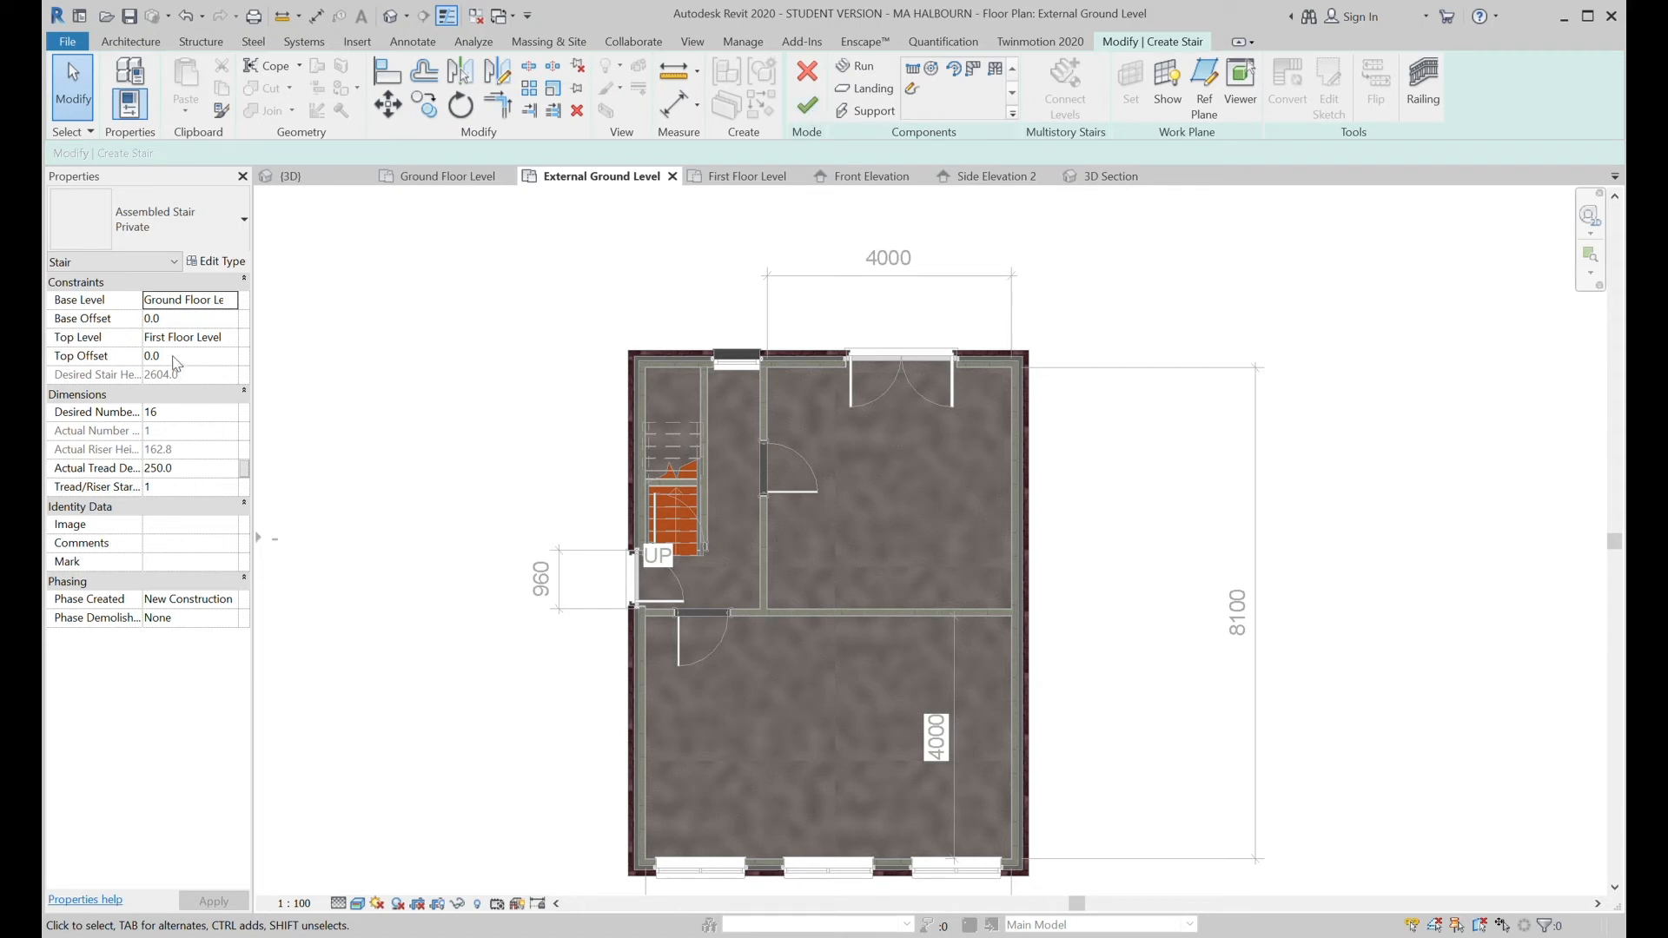
Try a base offset of 400 for the new stair, reset it to 0 and cancel the stair.
{"action": "key", "text": "Tab"}
{"action": "type", "text": "4"}
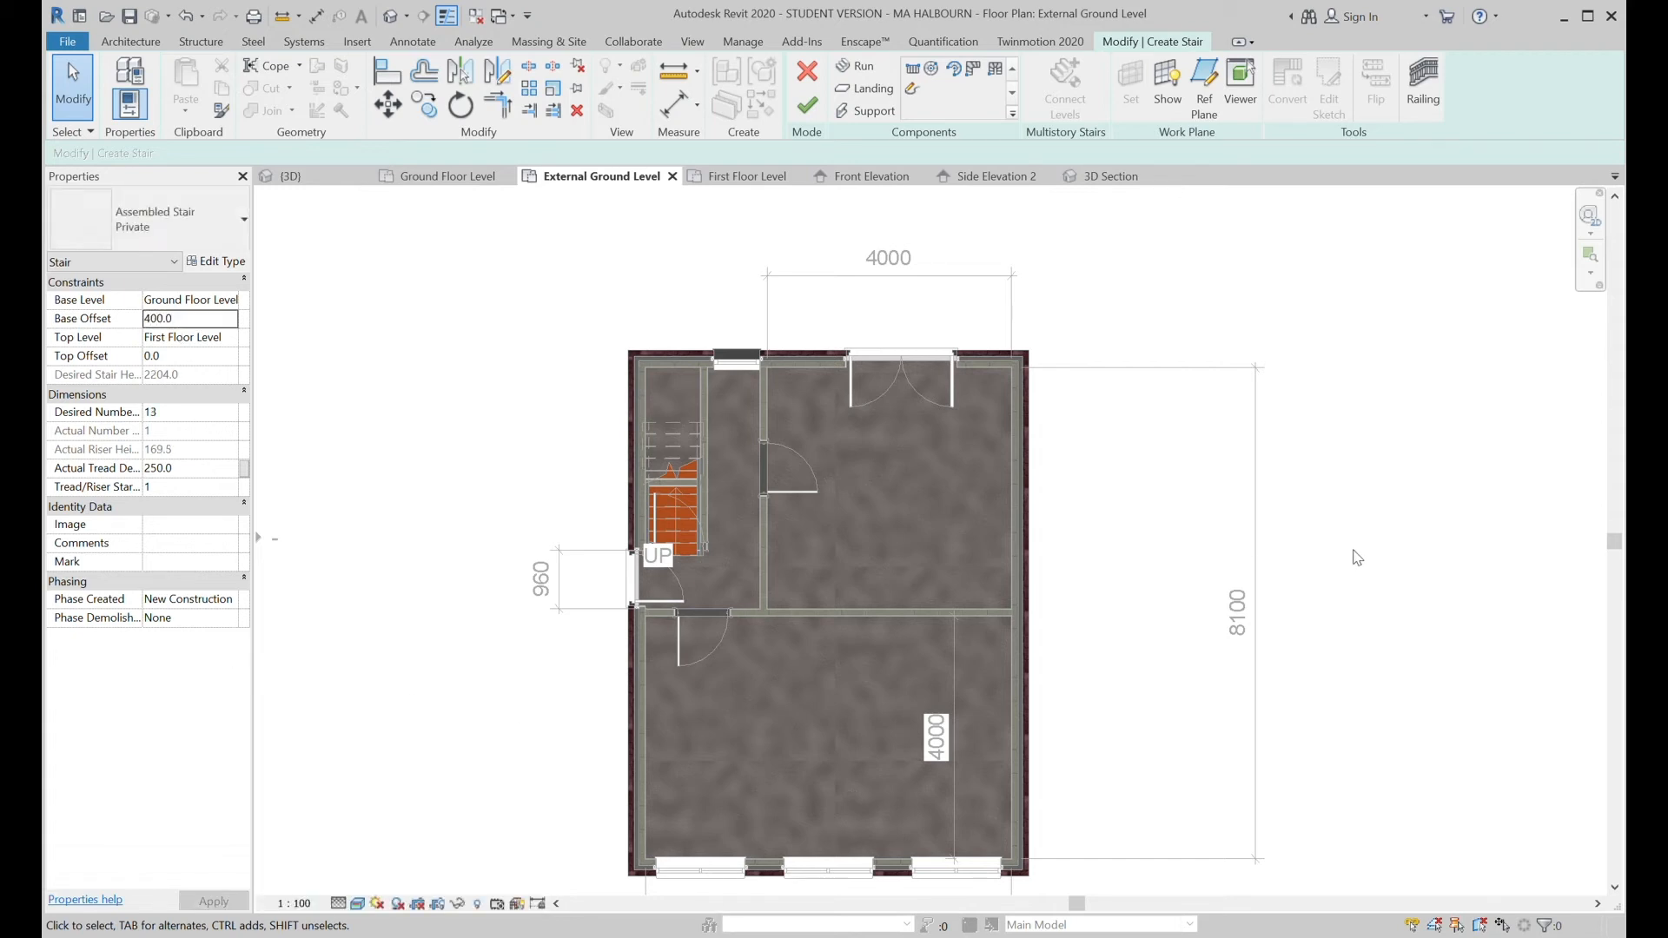
{"action": "left_click", "coordinate": [806, 103]}
{"action": "left_click_drag", "start_coordinate": [173, 319], "coordinate": [151, 319]}
{"action": "type", "text": "0"}
{"action": "key", "text": "Return"}
{"action": "left_click", "coordinate": [807, 111]}
{"action": "left_click", "coordinate": [815, 73]}
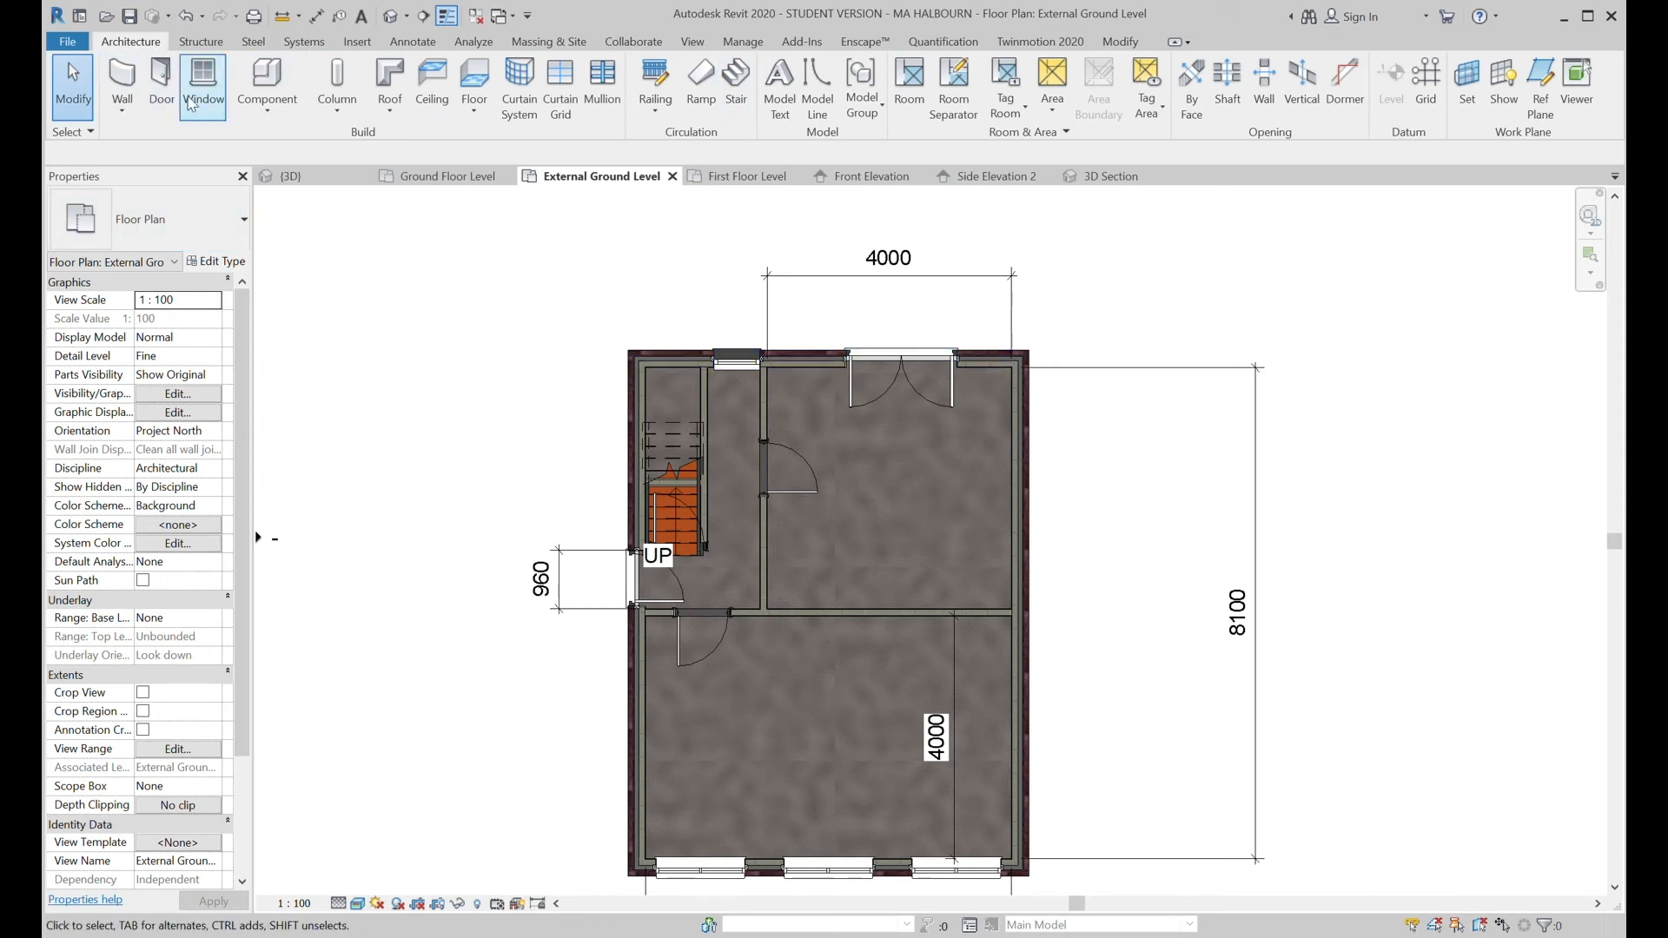
Start a new floor and assign it a 200 mm thick floor type named "stair base".
{"action": "left_click", "coordinate": [476, 97]}
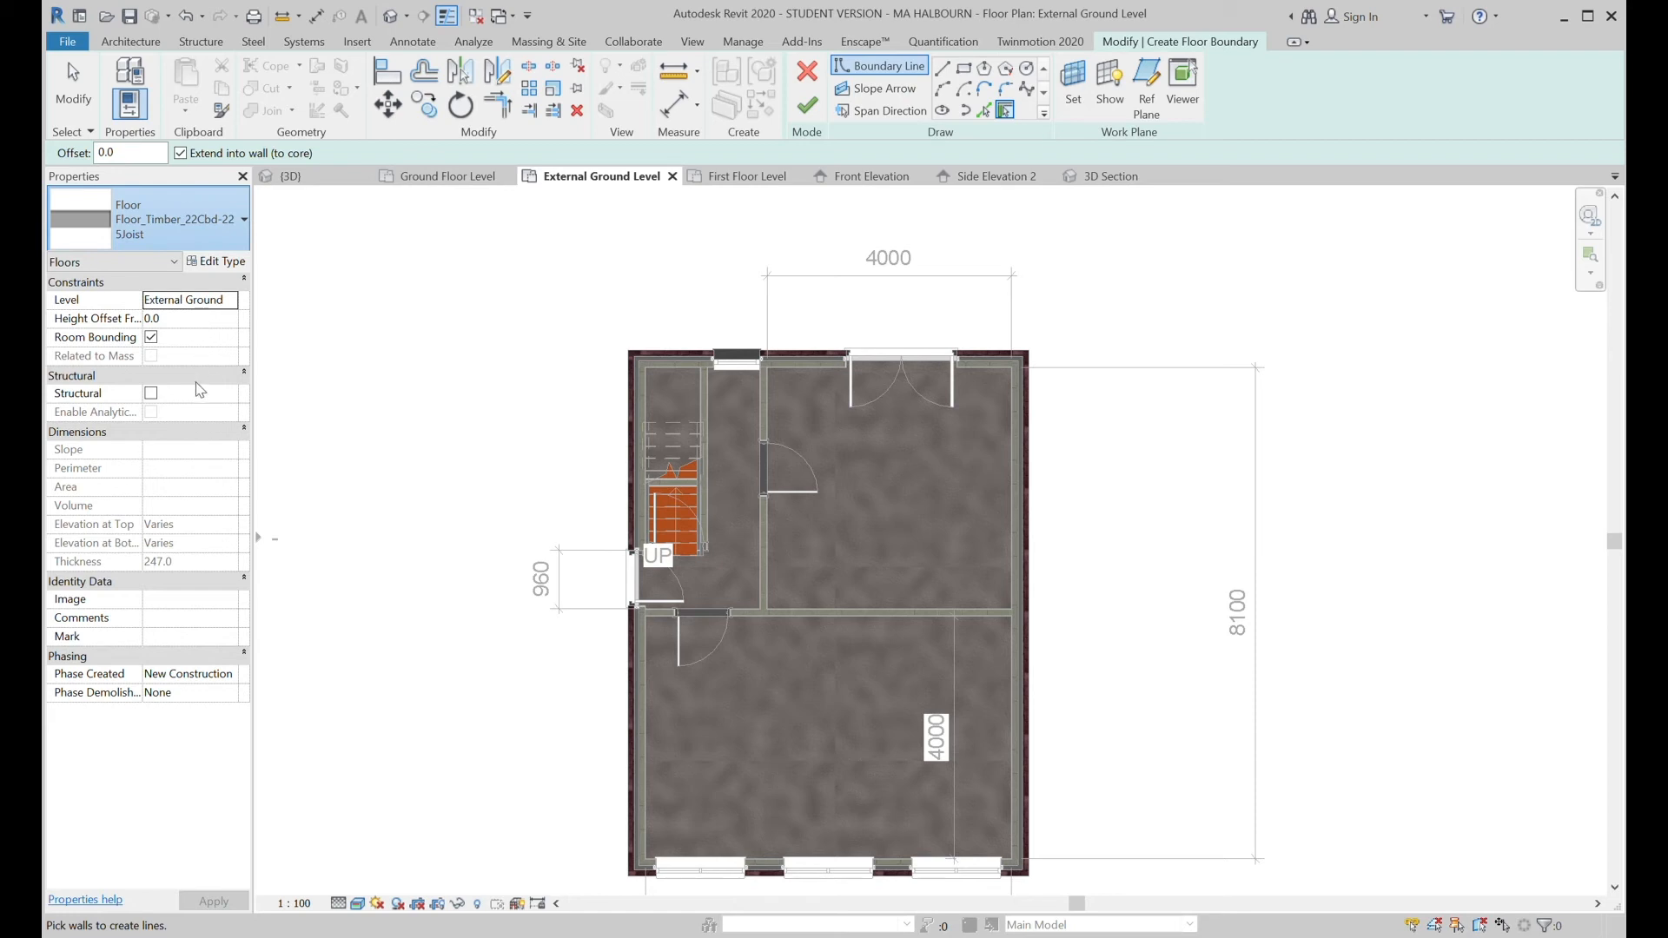
{"action": "left_click", "coordinate": [242, 268]}
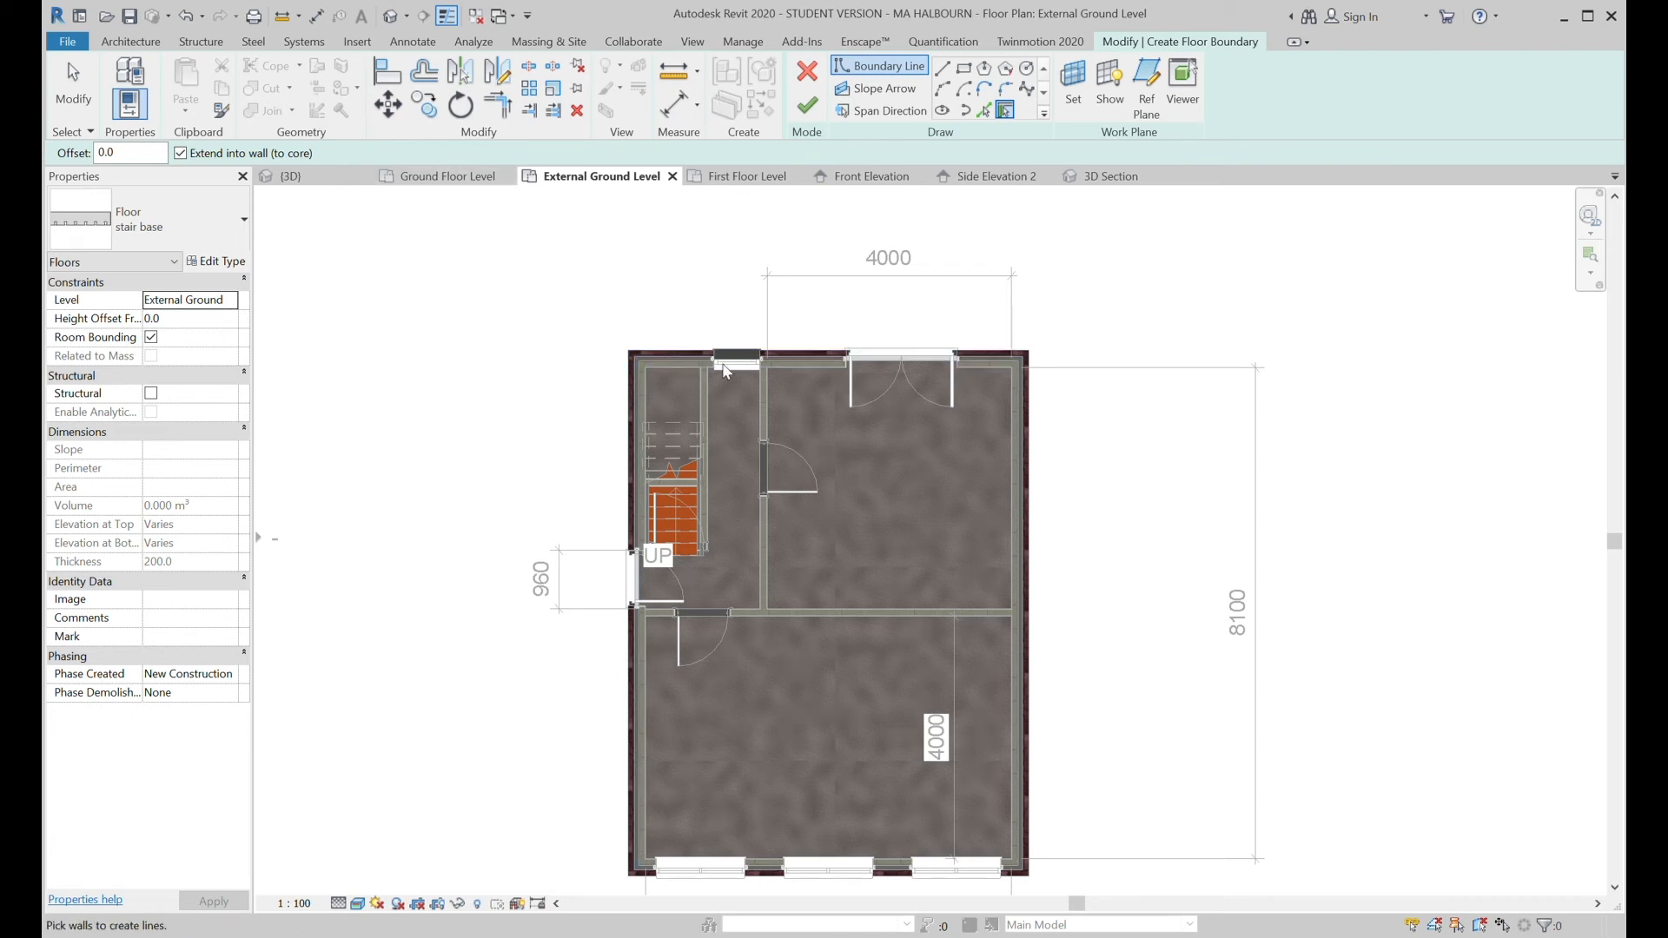
Sketch a rectangular floor about 988 by 888 mm from the stairwell corner to the hallway partition and finish the floor.
{"action": "scroll", "coordinate": [722, 371], "scroll_direction": "up", "scroll_amount": 2}
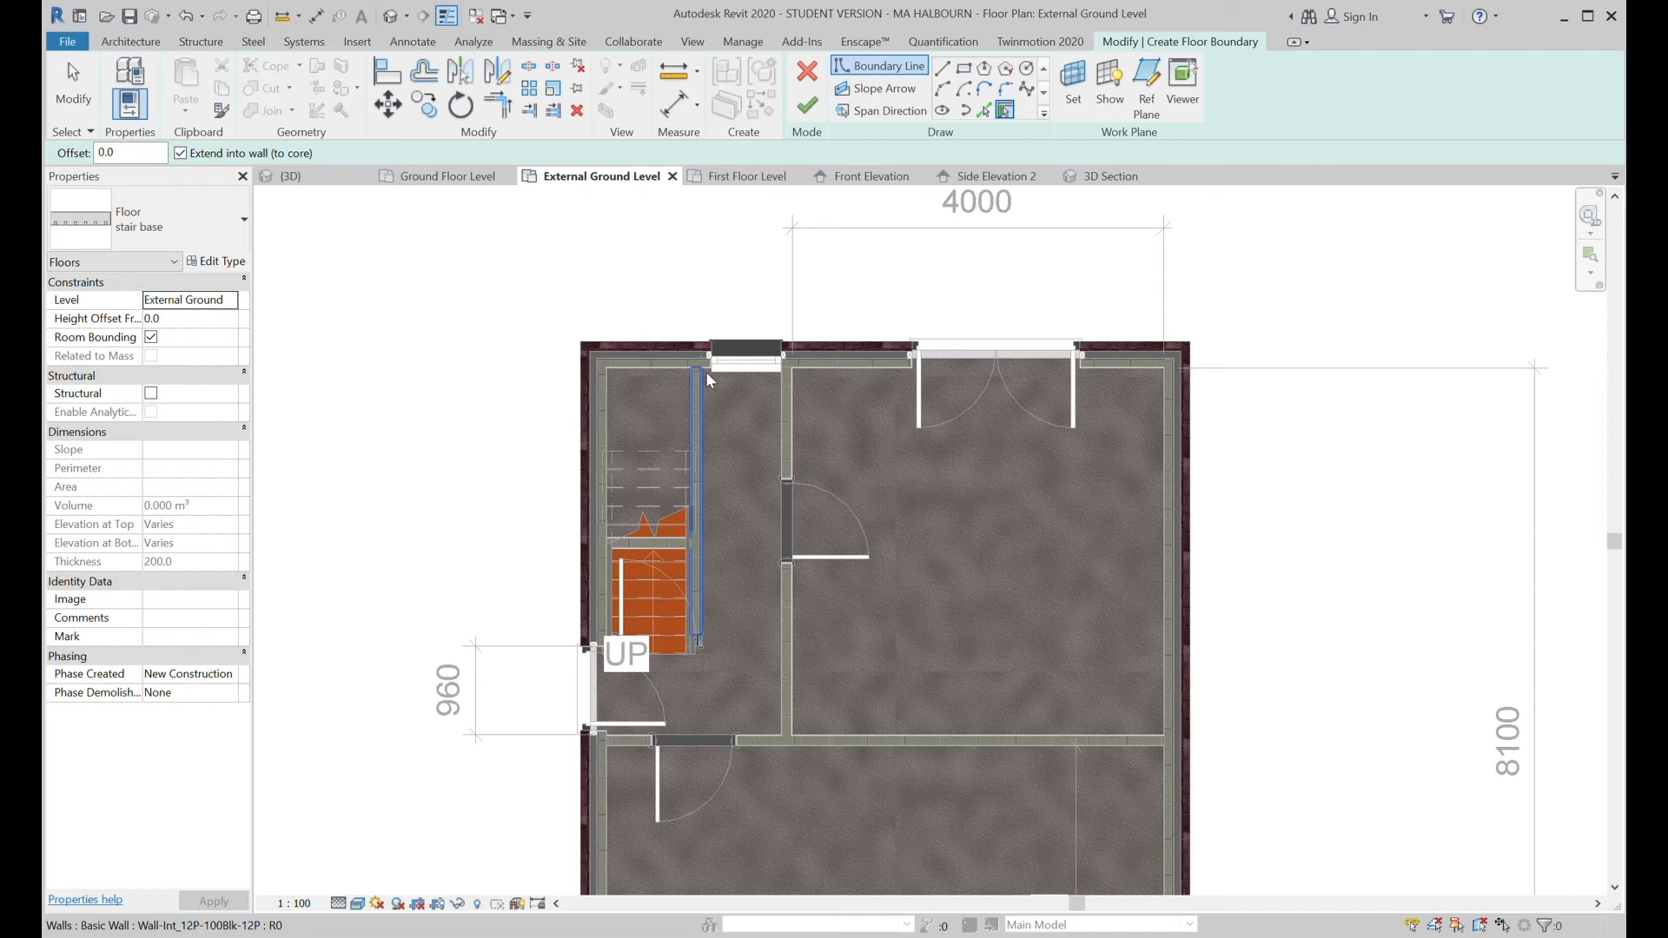
{"action": "left_click", "coordinate": [964, 68]}
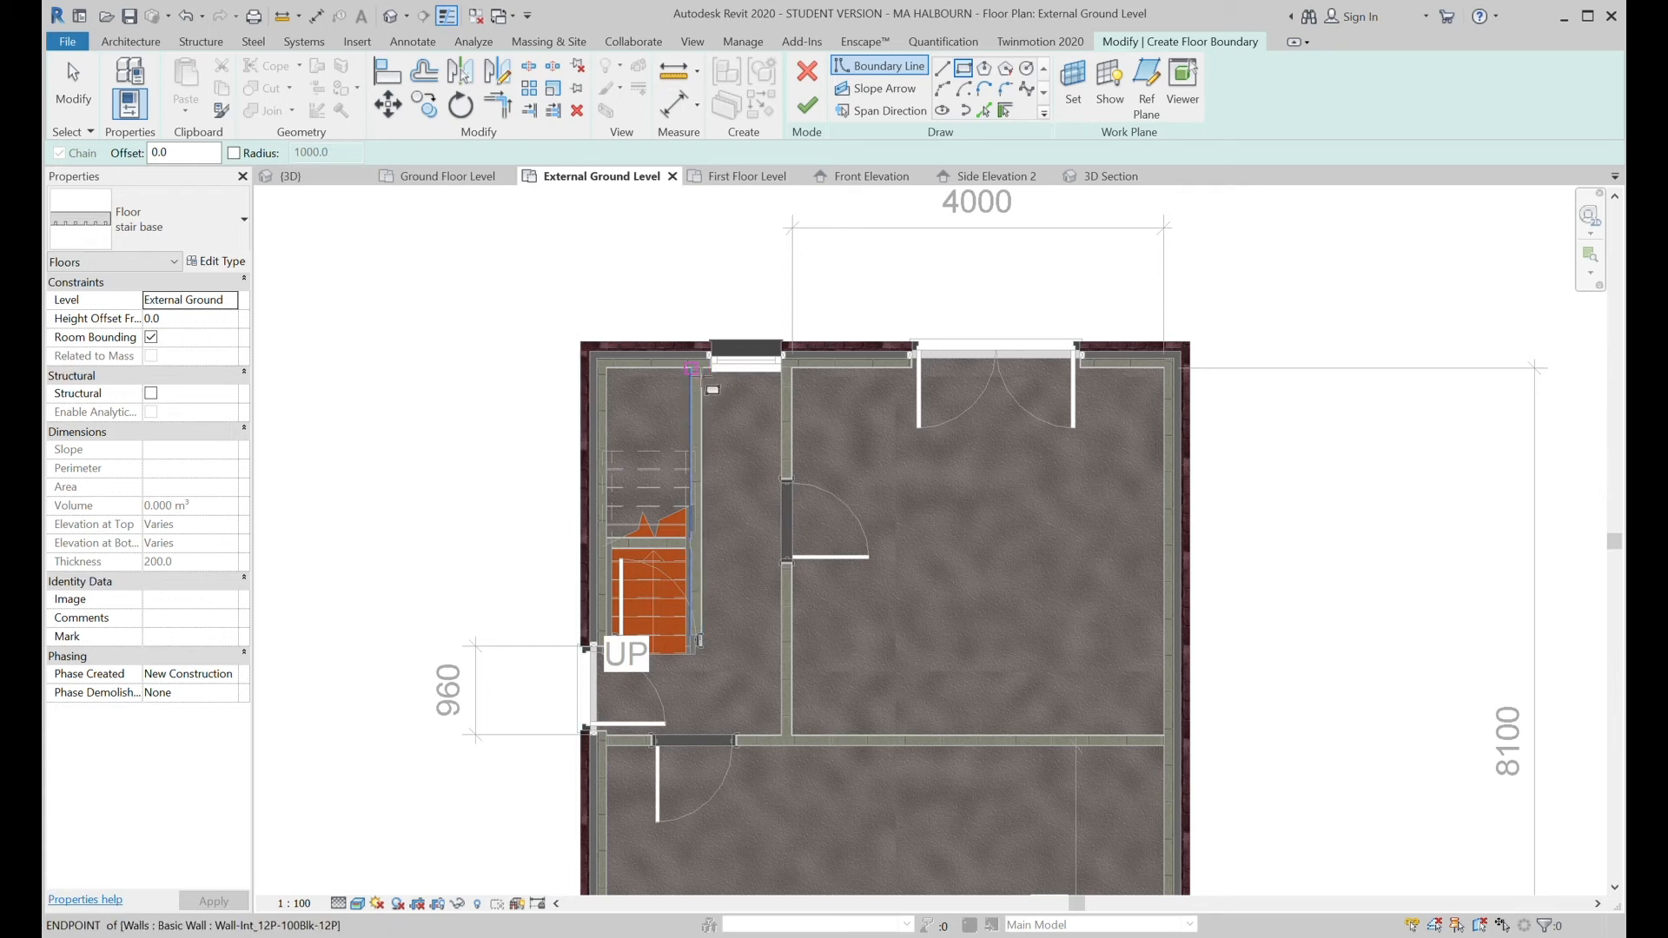
{"action": "left_click", "coordinate": [692, 369]}
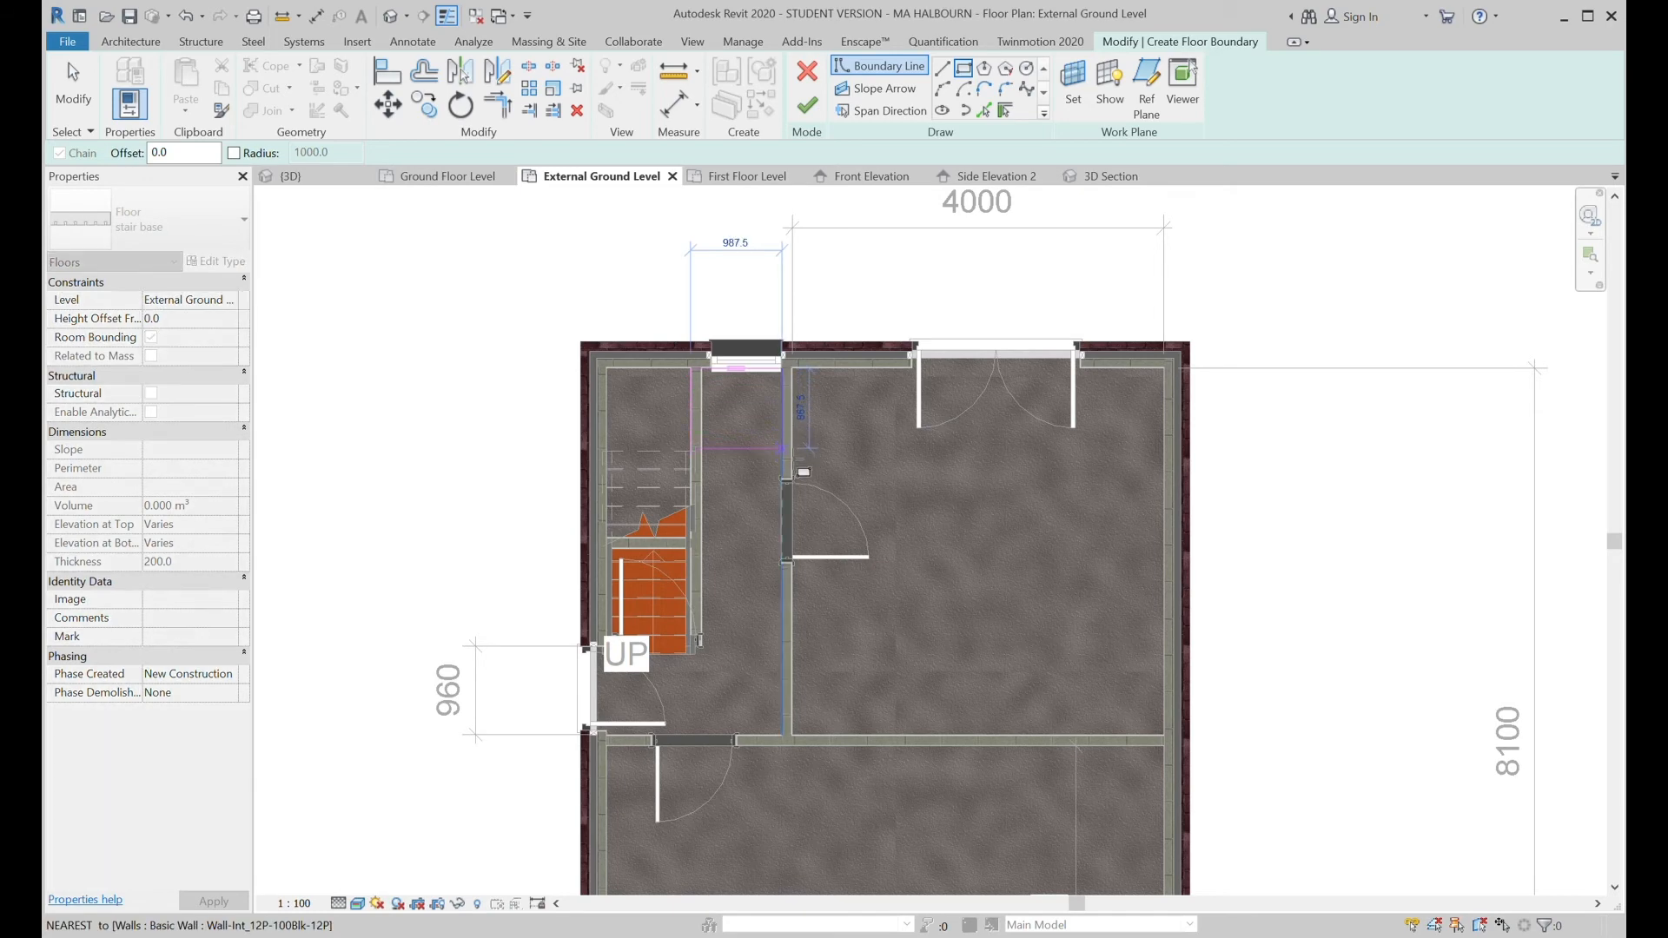
{"action": "scroll", "coordinate": [781, 448], "scroll_direction": "up", "scroll_amount": 4}
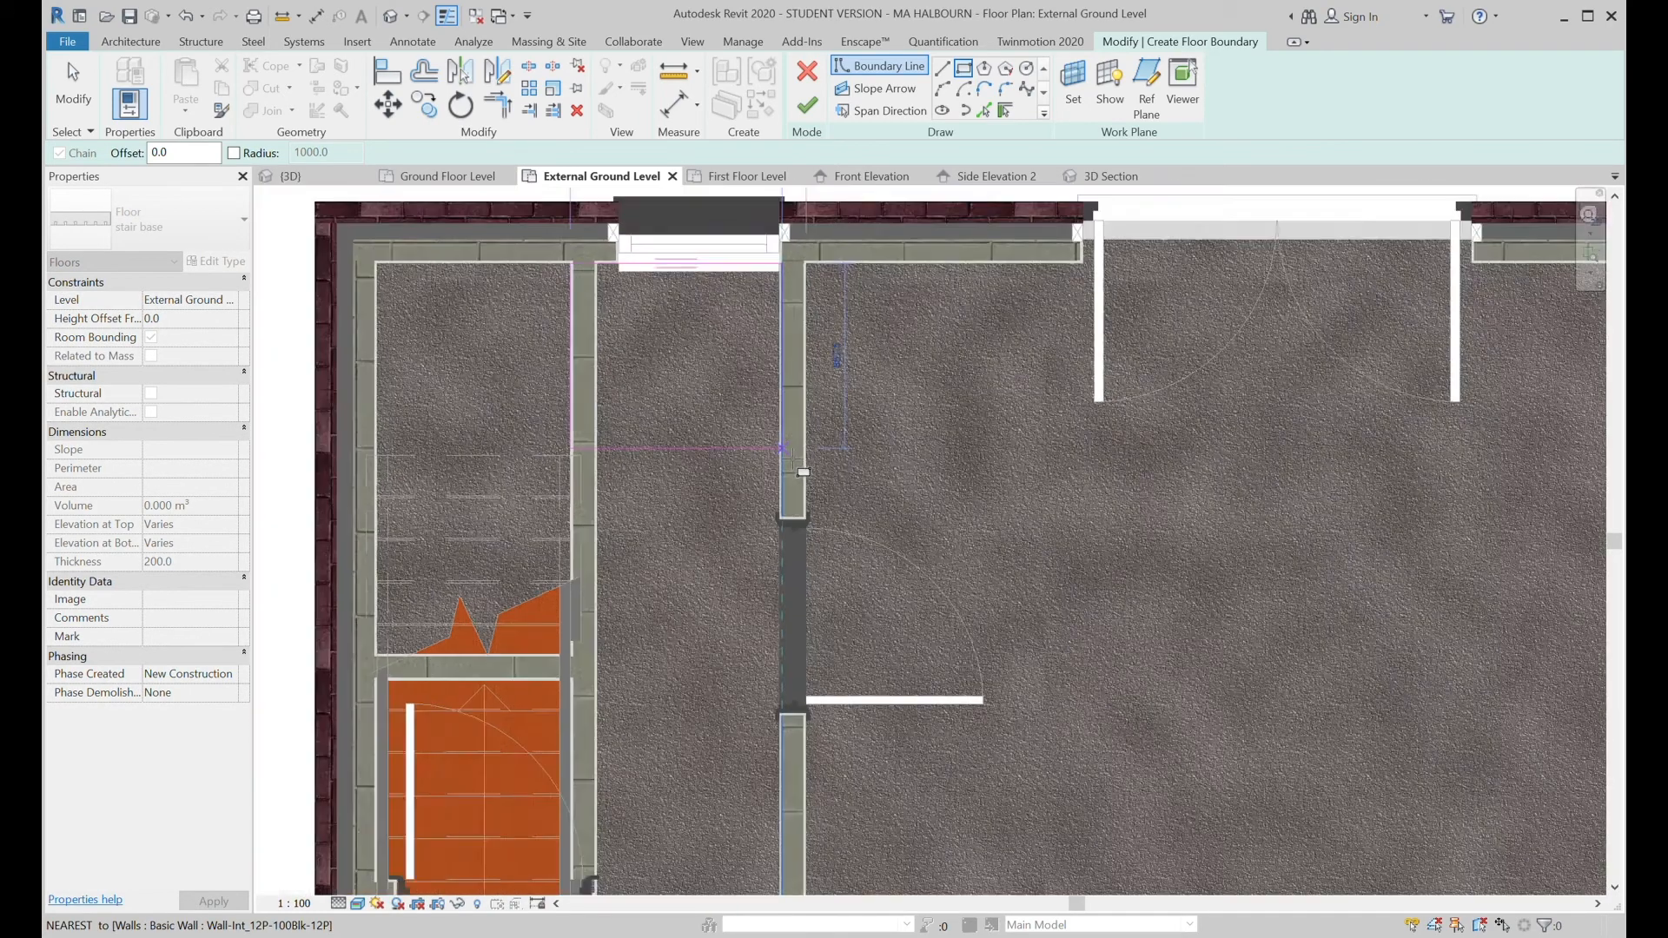
{"action": "scroll", "coordinate": [792, 460], "scroll_direction": "down", "scroll_amount": 1}
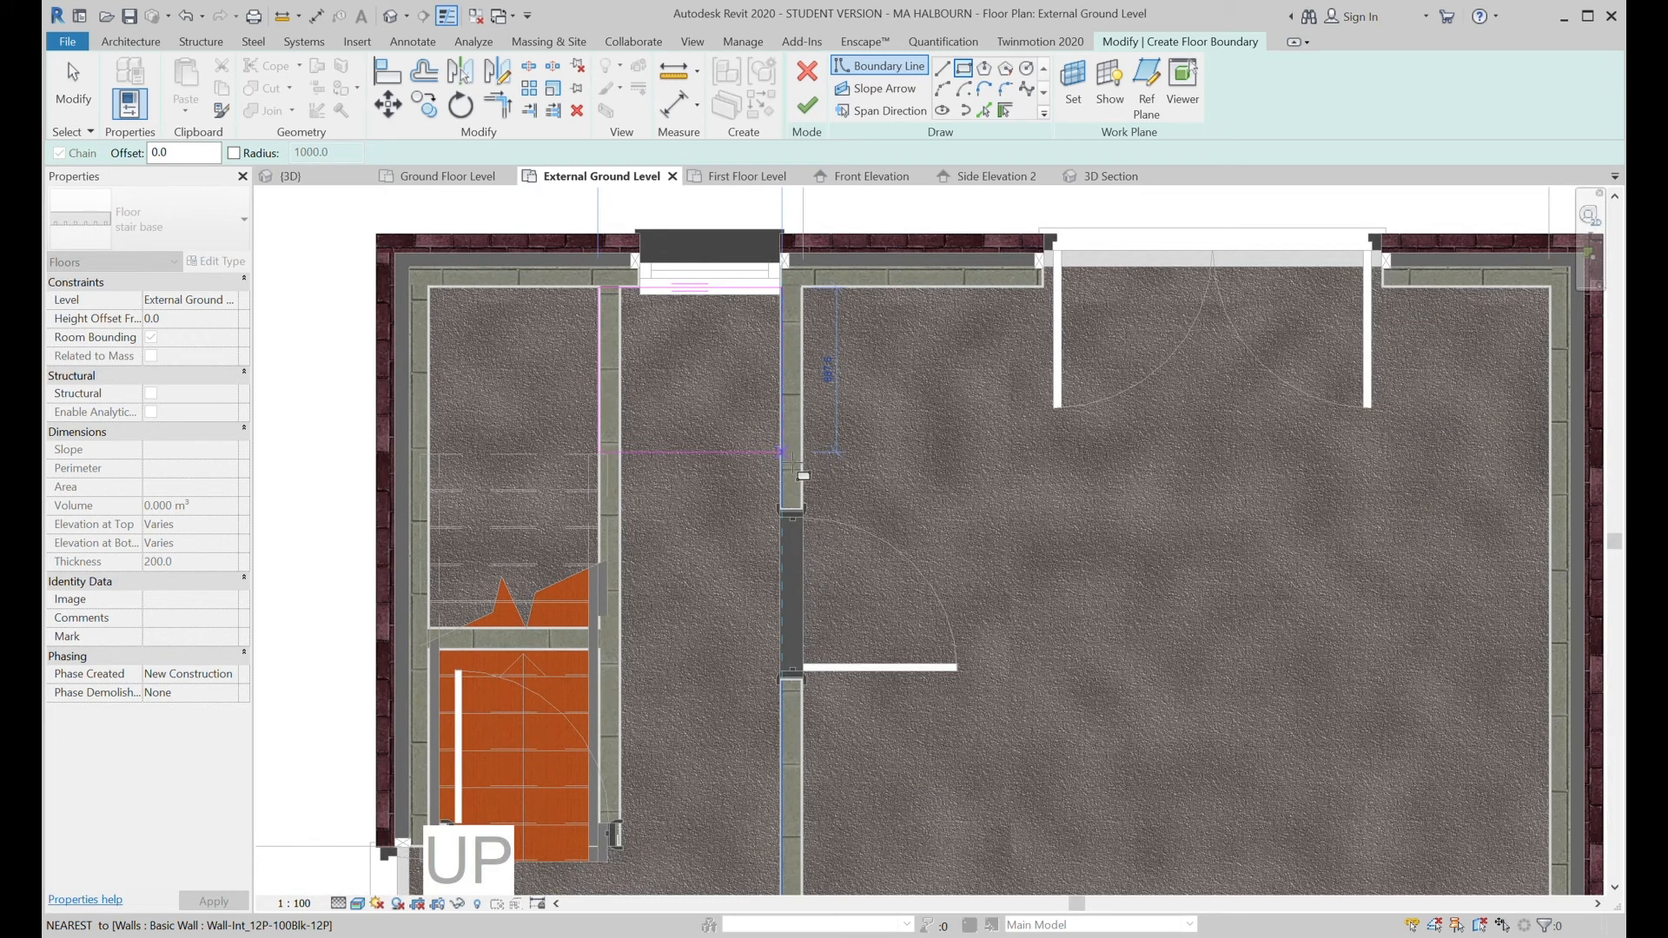
{"action": "left_click", "coordinate": [797, 470]}
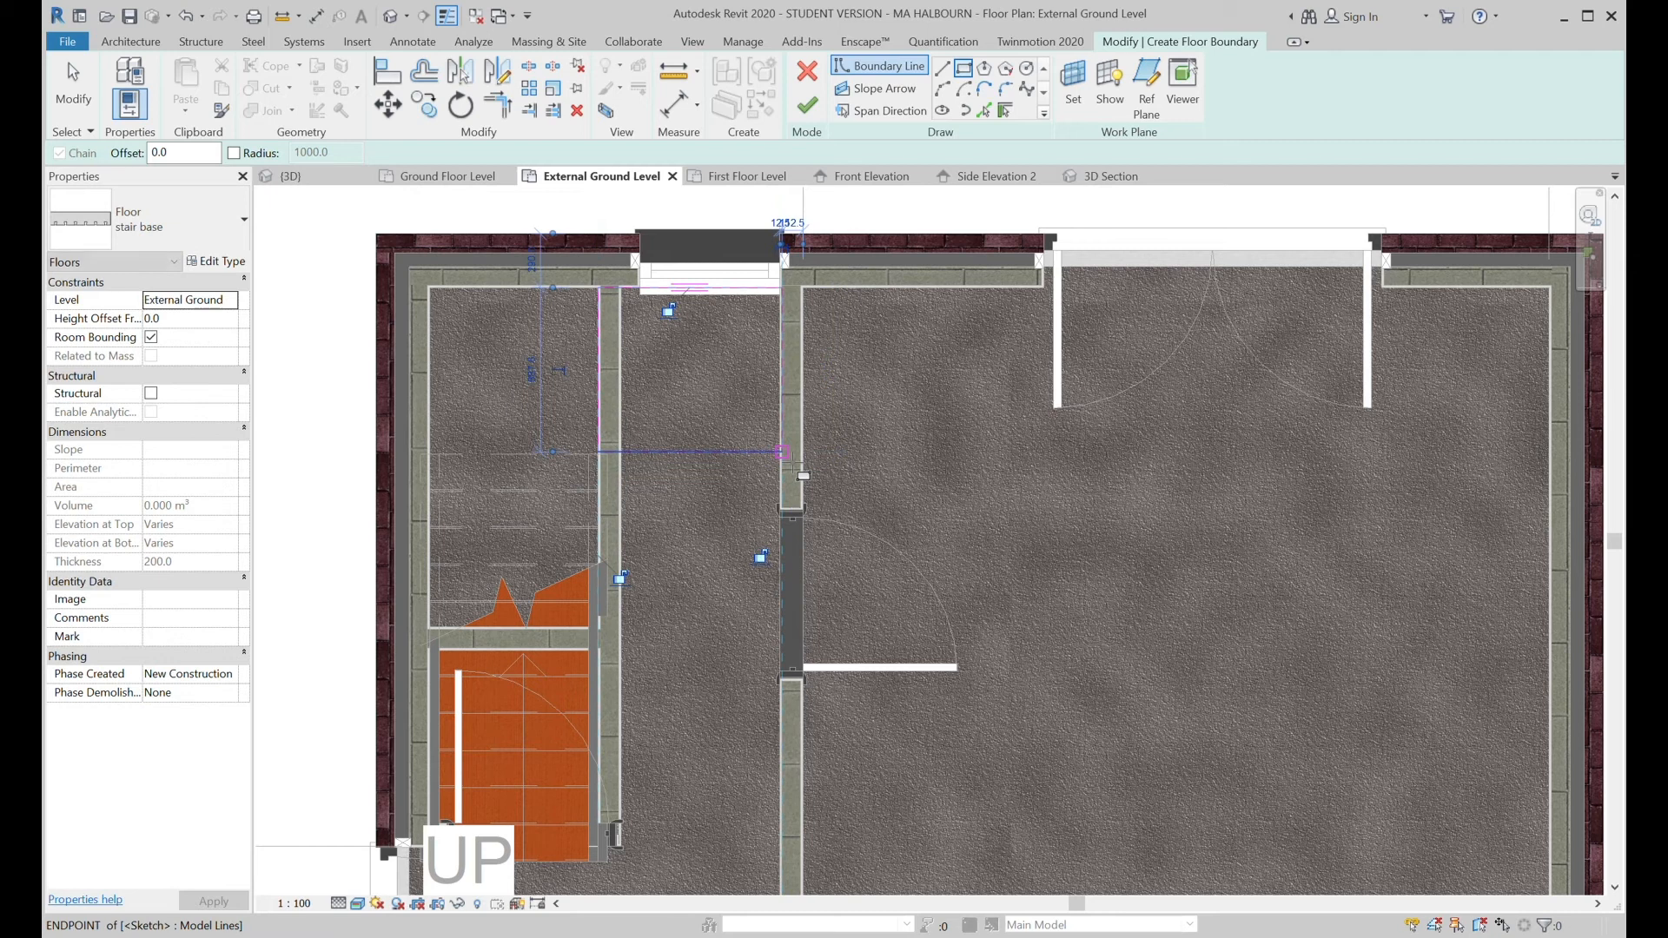
{"action": "left_click", "coordinate": [808, 104]}
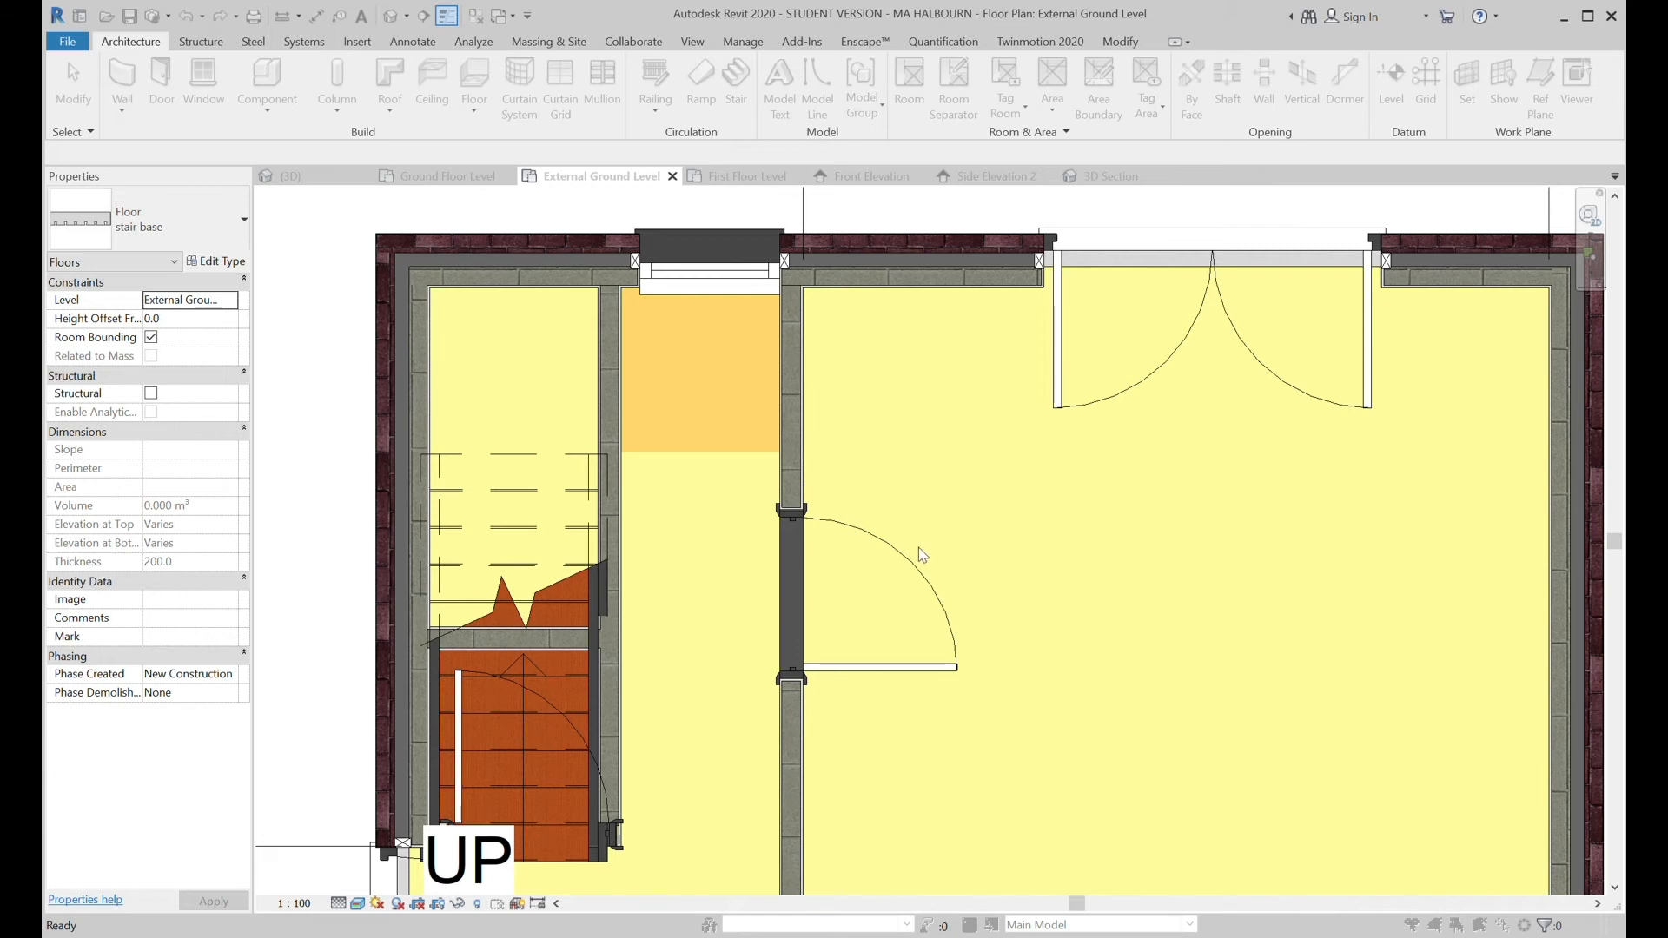
Set the stair base floor's level to Ground Floor Level and deselect the floor.
{"action": "left_click", "coordinate": [230, 301]}
{"action": "left_click", "coordinate": [219, 345]}
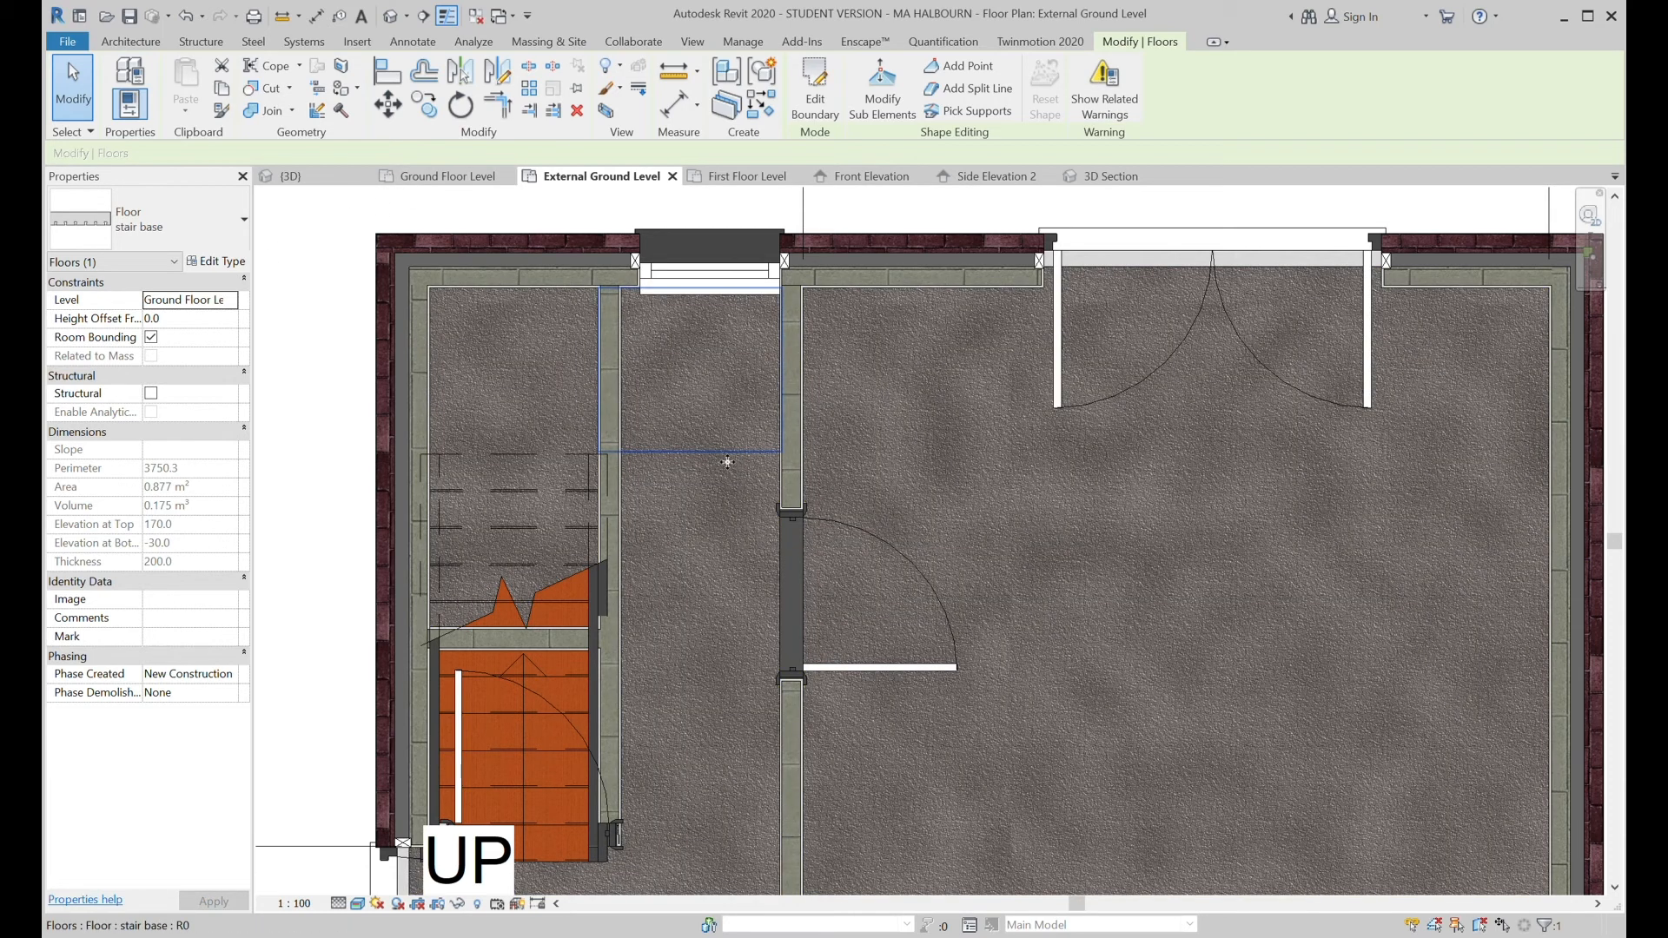
{"action": "left_click", "coordinate": [889, 447]}
{"action": "left_click", "coordinate": [712, 446]}
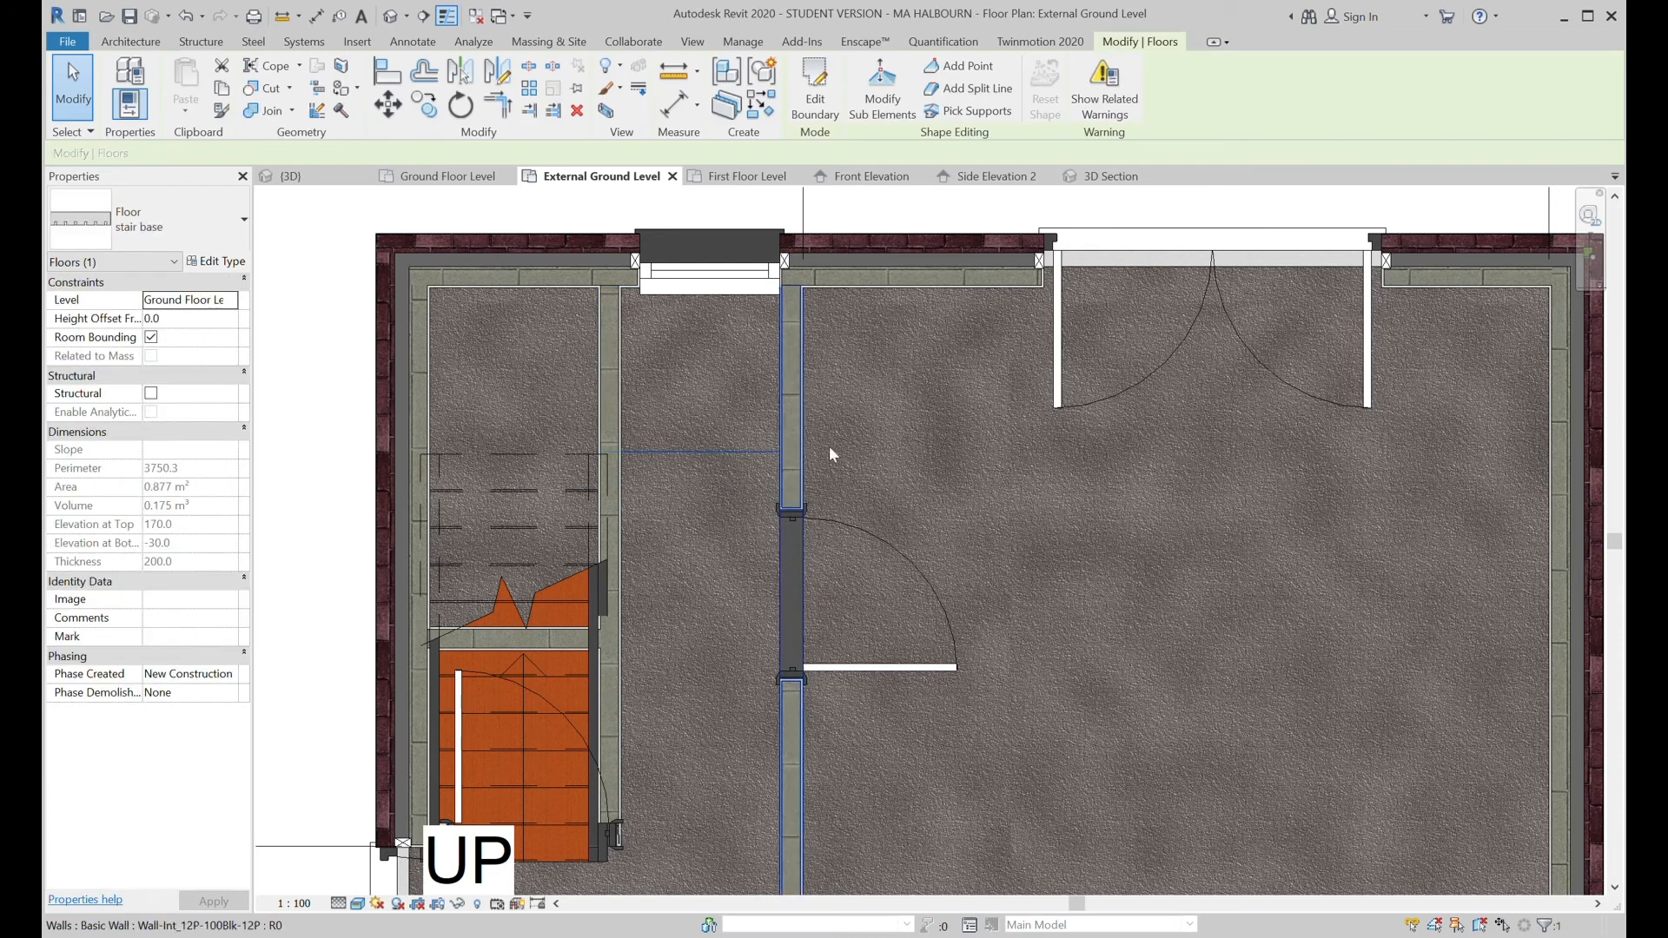
{"action": "left_click", "coordinate": [895, 446]}
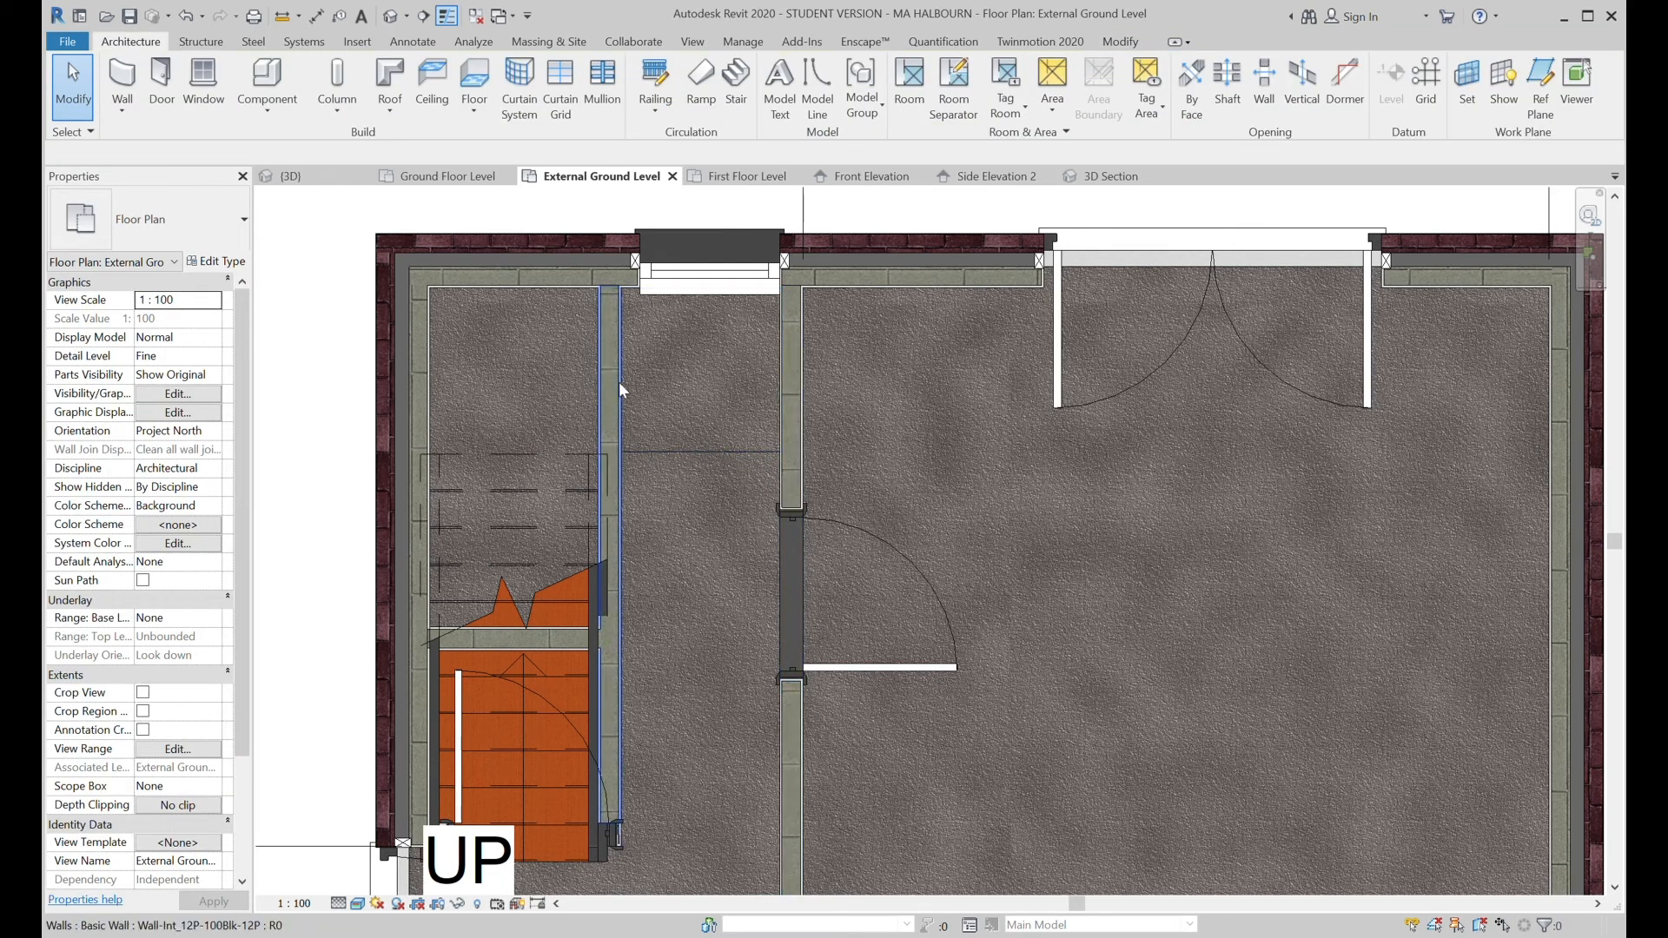
Shorten the wall beside the stairs so that its end stops just below the stair base floor's lower edge.
{"action": "left_click", "coordinate": [613, 356]}
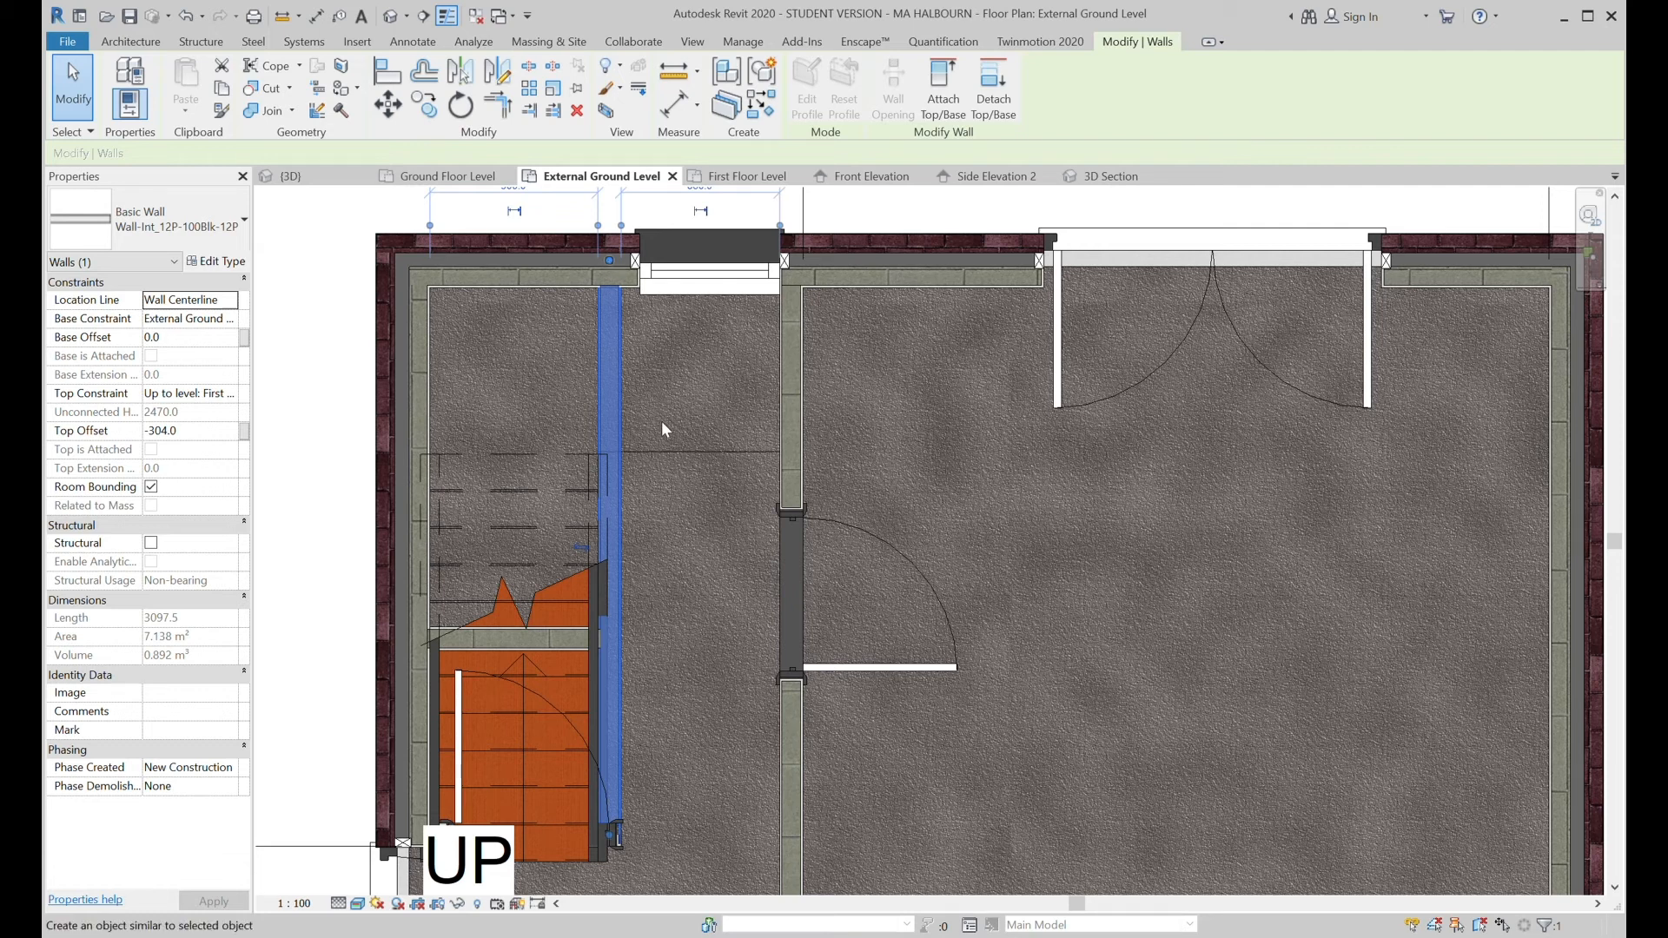
{"action": "left_click_drag", "start_coordinate": [610, 260], "coordinate": [610, 465]}
{"action": "left_click", "coordinate": [962, 443]}
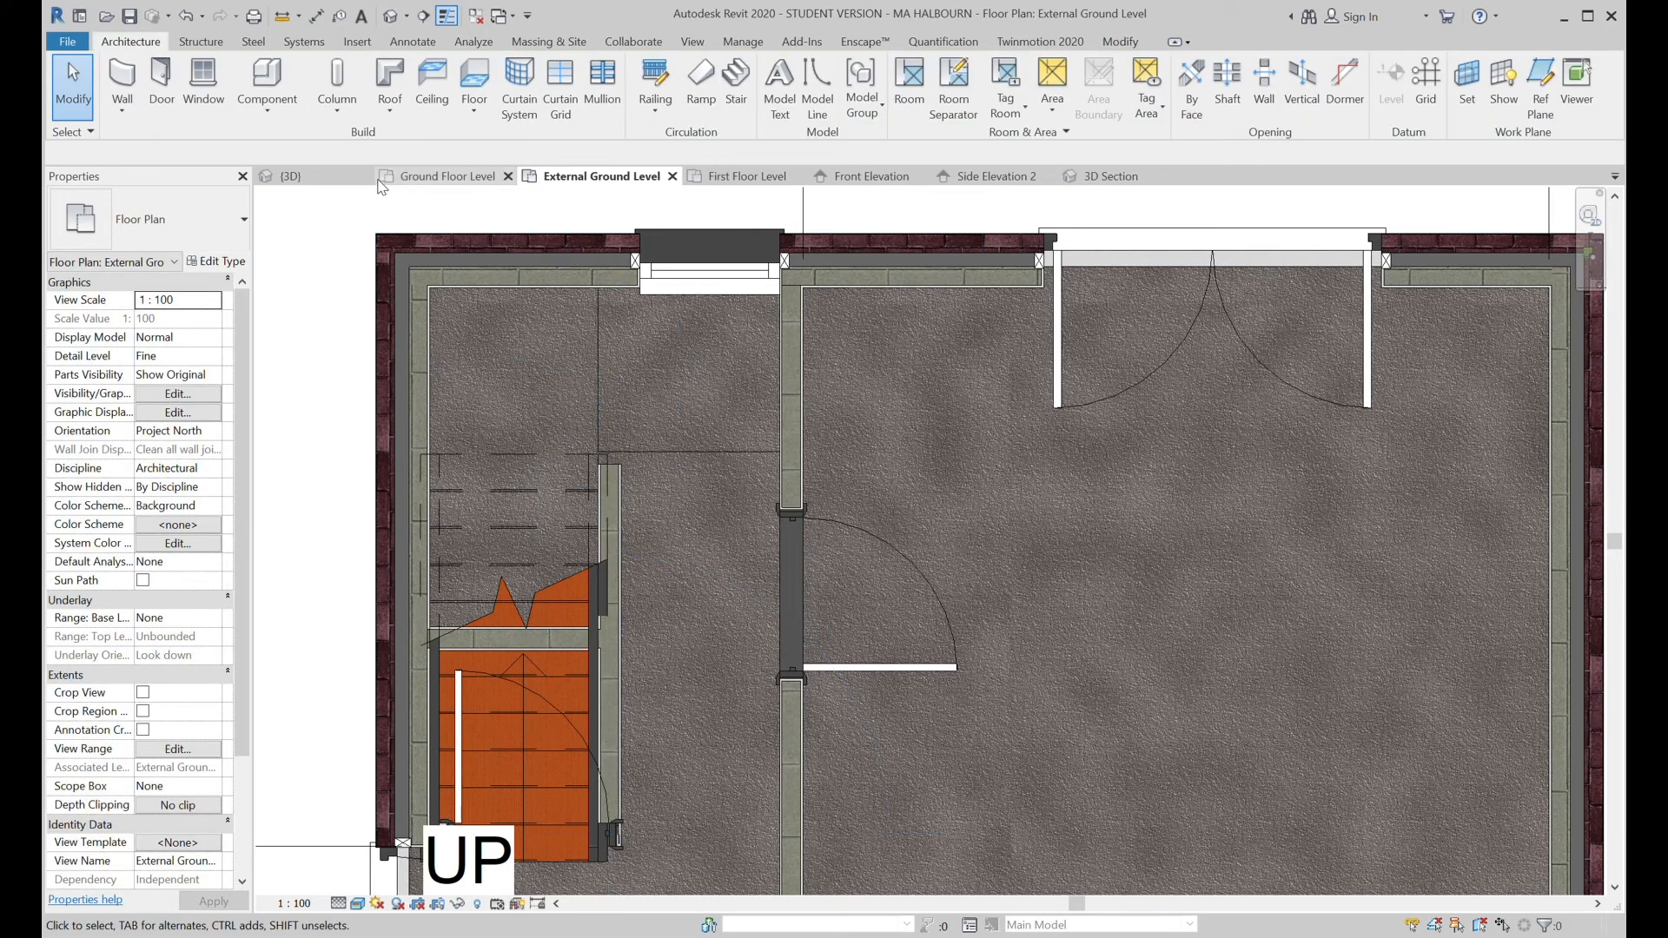
Open the 3D Section view and lower the section box's upper face to ground floor height, exposing the stairs from above.
{"action": "left_click", "coordinate": [292, 176]}
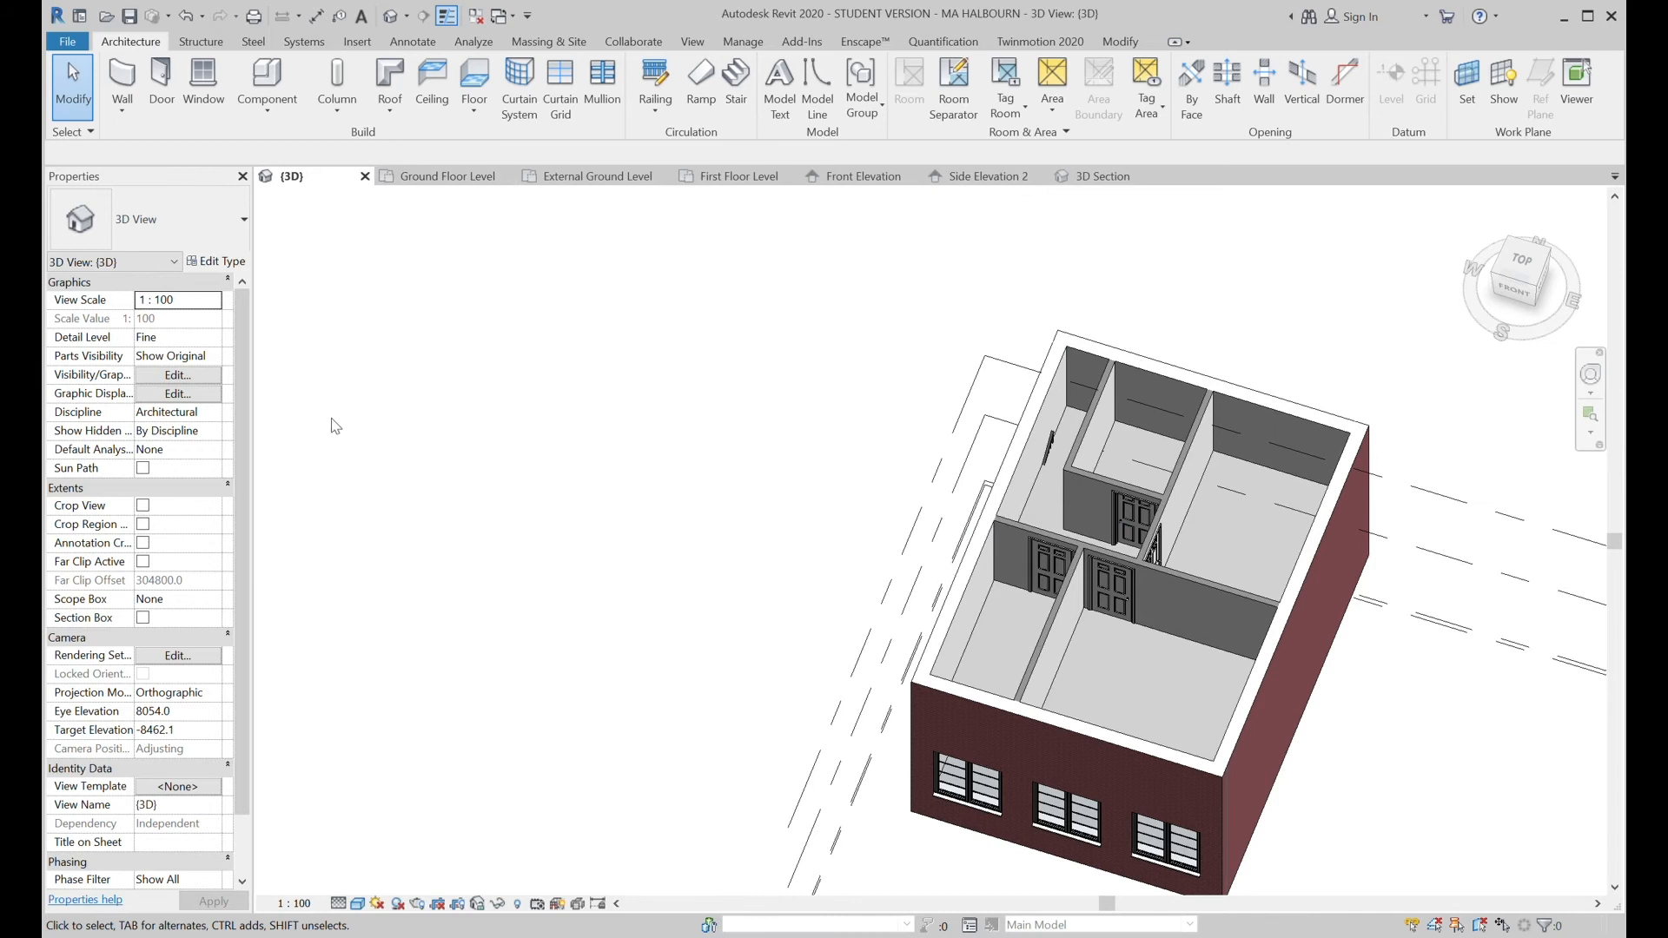
{"action": "left_click", "coordinate": [1103, 177]}
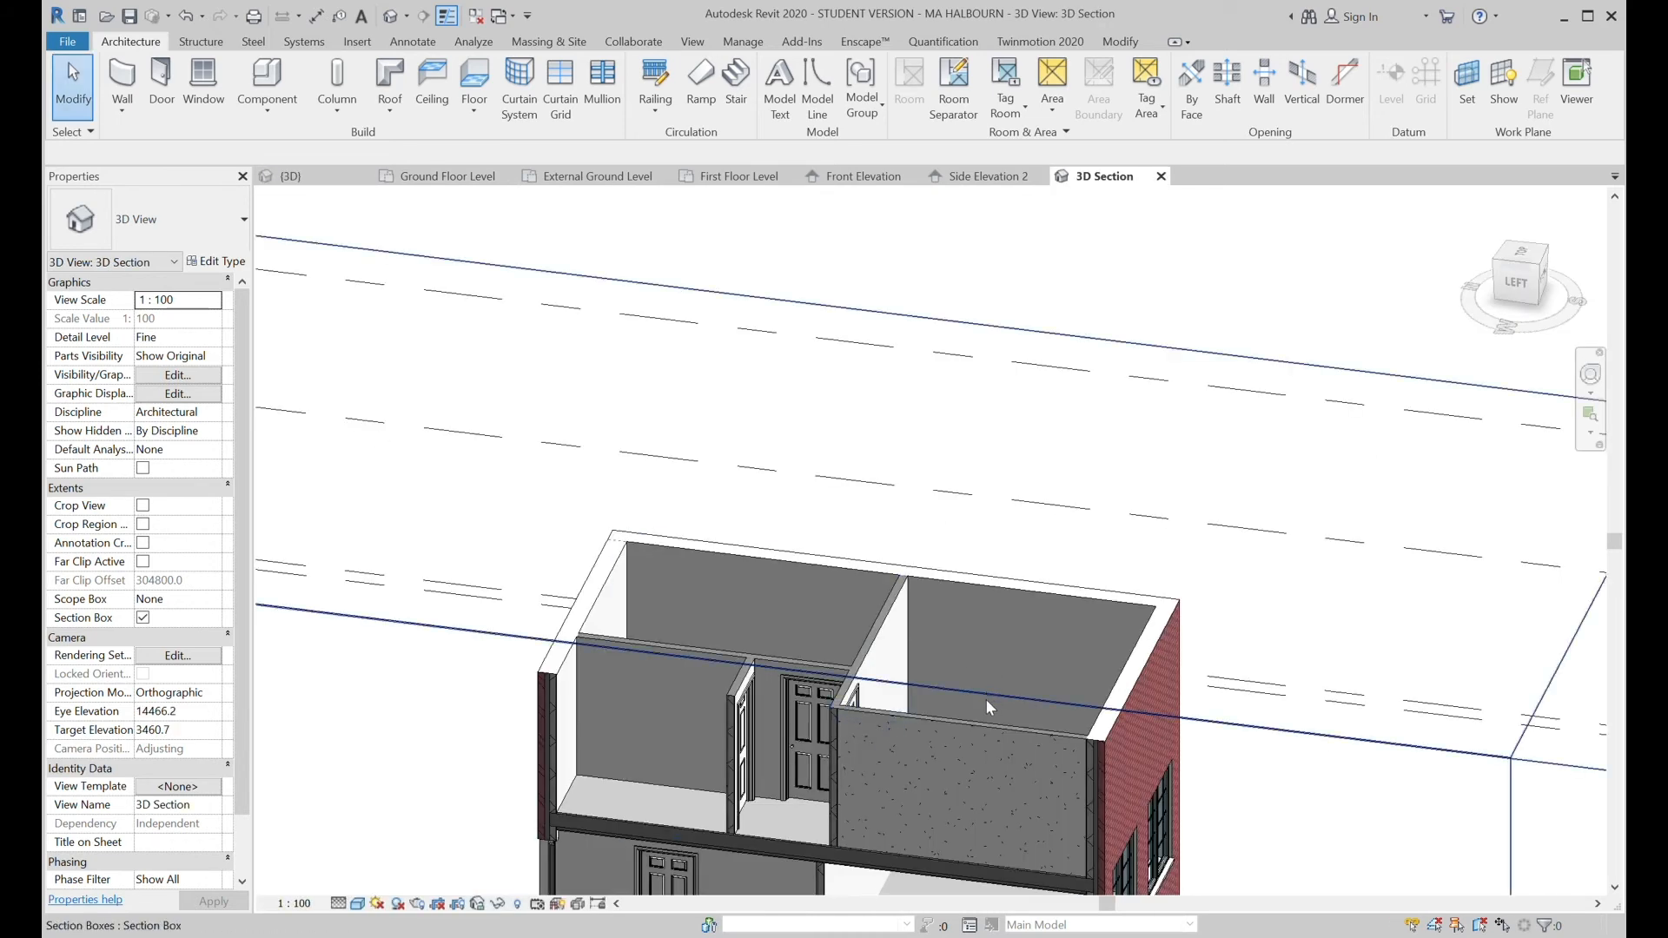
{"action": "scroll", "coordinate": [986, 698], "scroll_direction": "down", "scroll_amount": 5}
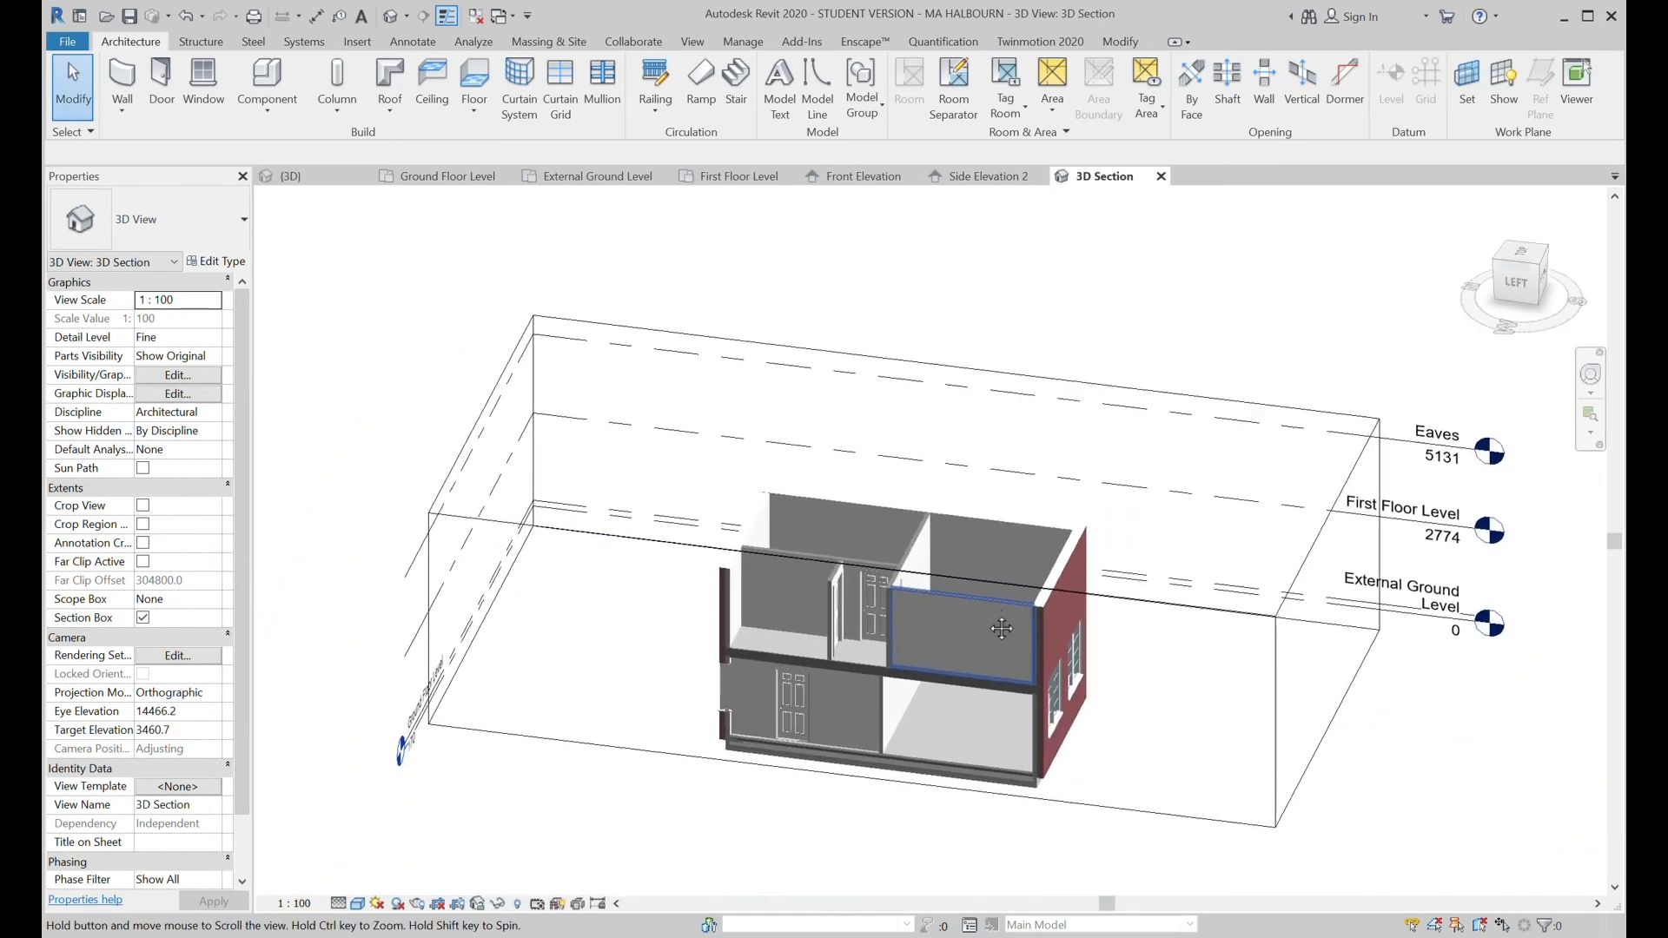
{"action": "middle_click_drag", "start_coordinate": [1002, 628], "coordinate": [1015, 515]}
{"action": "left_click", "coordinate": [863, 565]}
{"action": "left_click_drag", "start_coordinate": [859, 560], "coordinate": [817, 651]}
{"action": "left_click_drag", "start_coordinate": [897, 412], "coordinate": [889, 523]}
{"action": "middle_click_drag", "start_coordinate": [1056, 499], "coordinate": [721, 522], "text": "shift"}
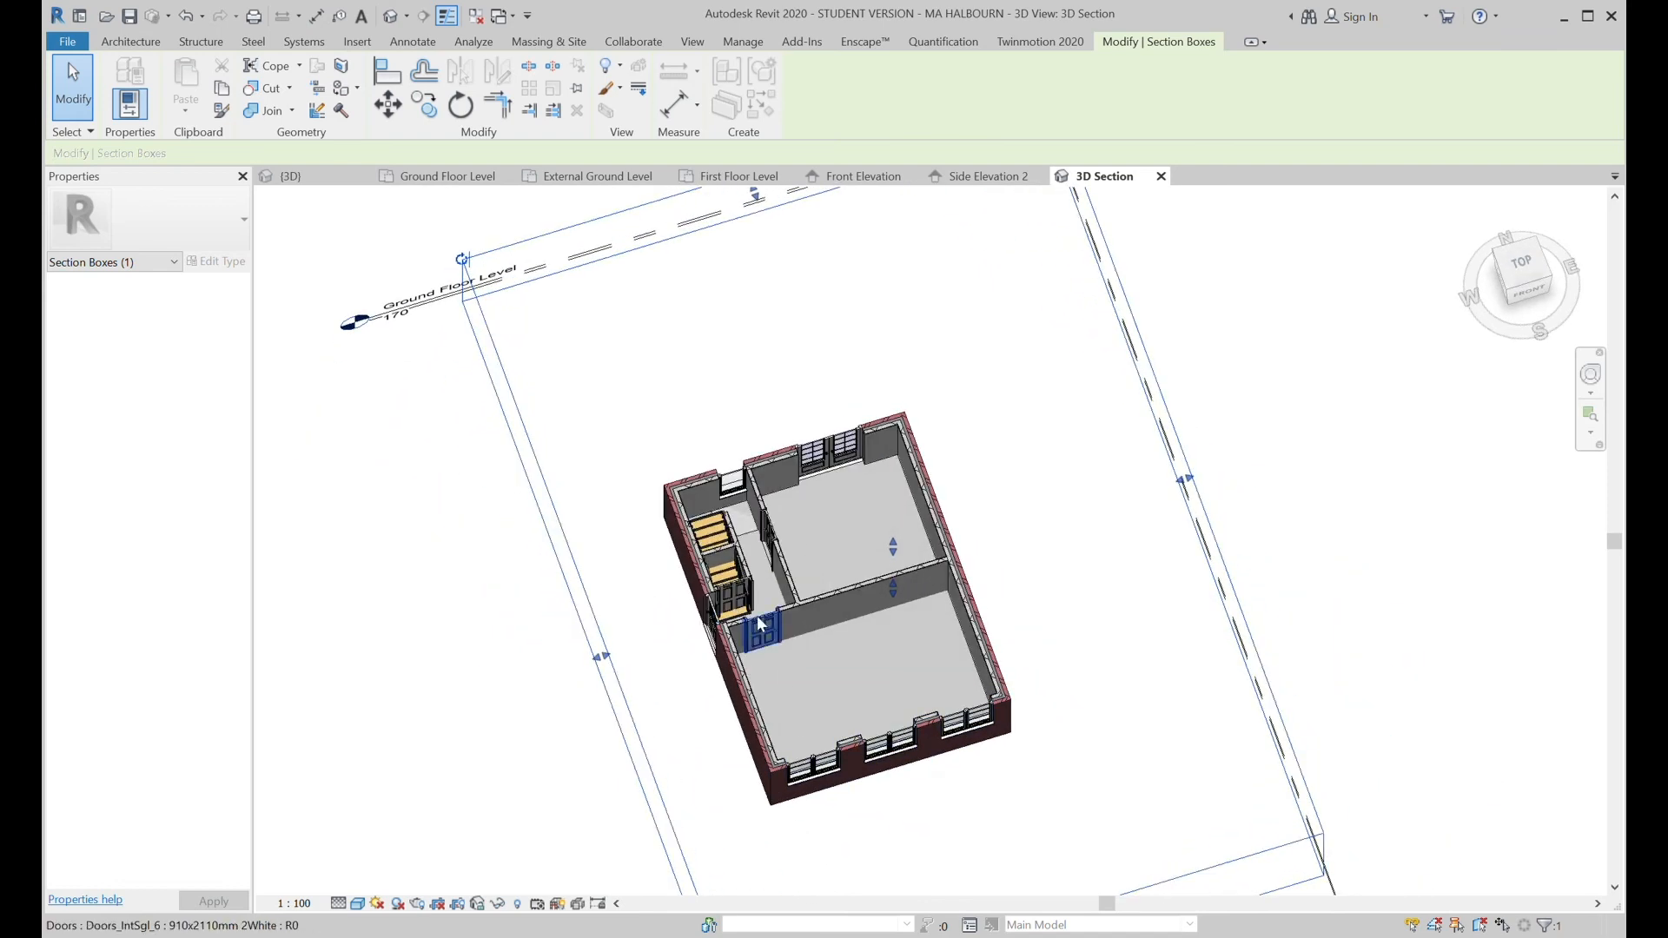
{"action": "scroll", "coordinate": [709, 475], "scroll_direction": "up", "scroll_amount": 5}
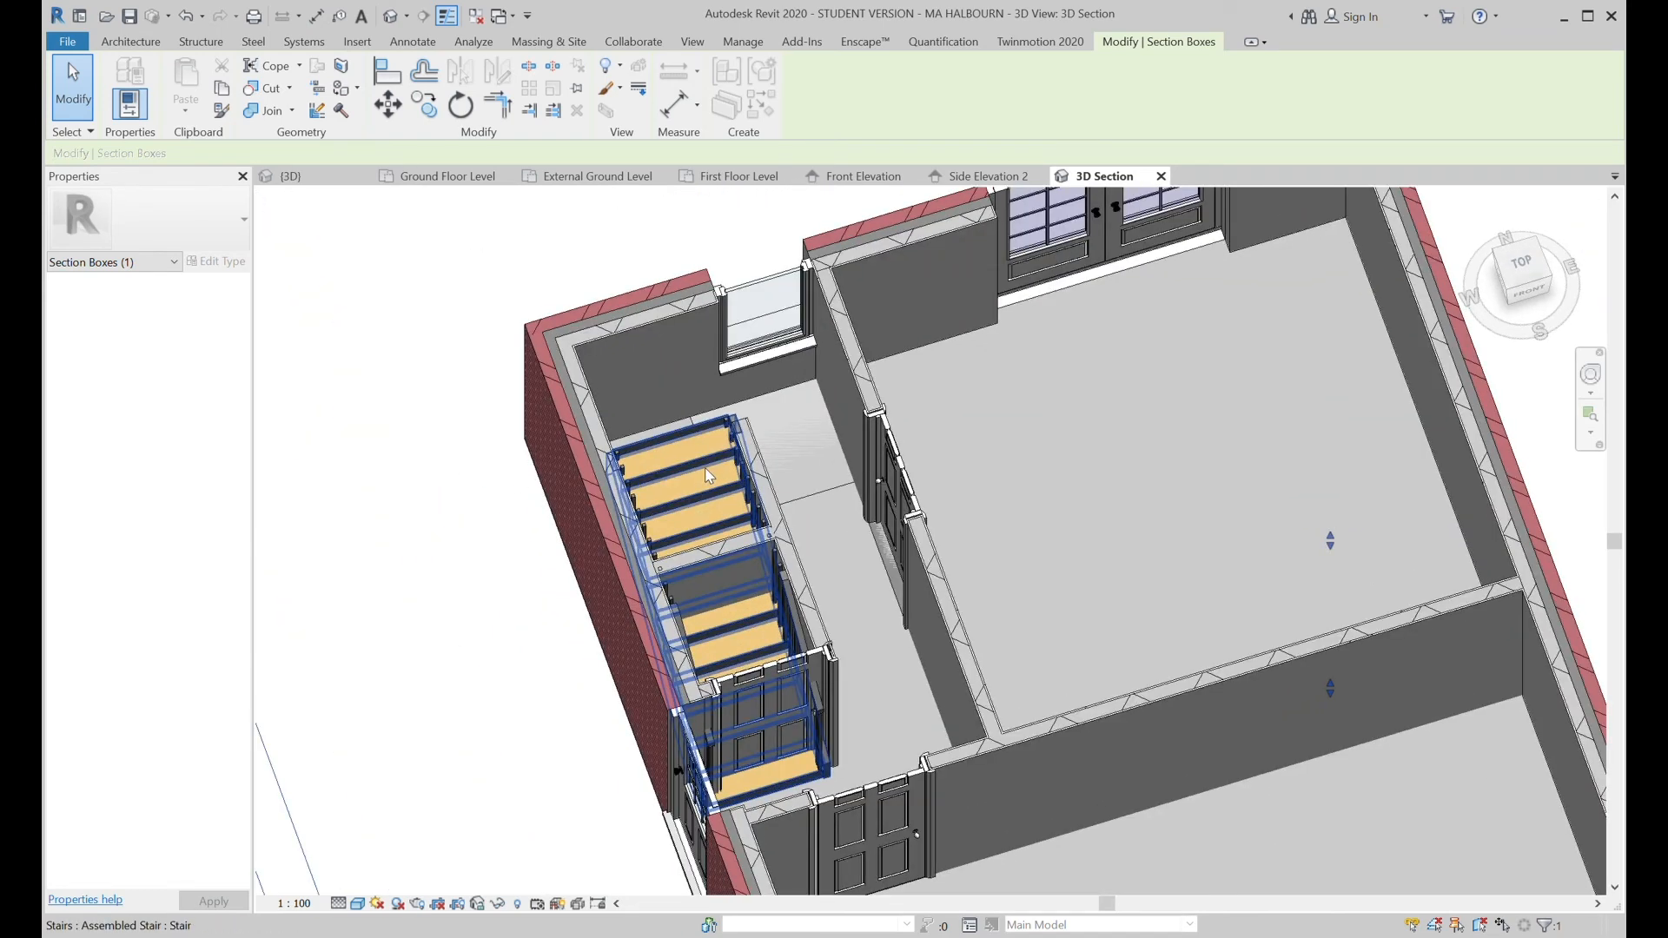
{"action": "scroll", "coordinate": [708, 476], "scroll_direction": "down", "scroll_amount": 3}
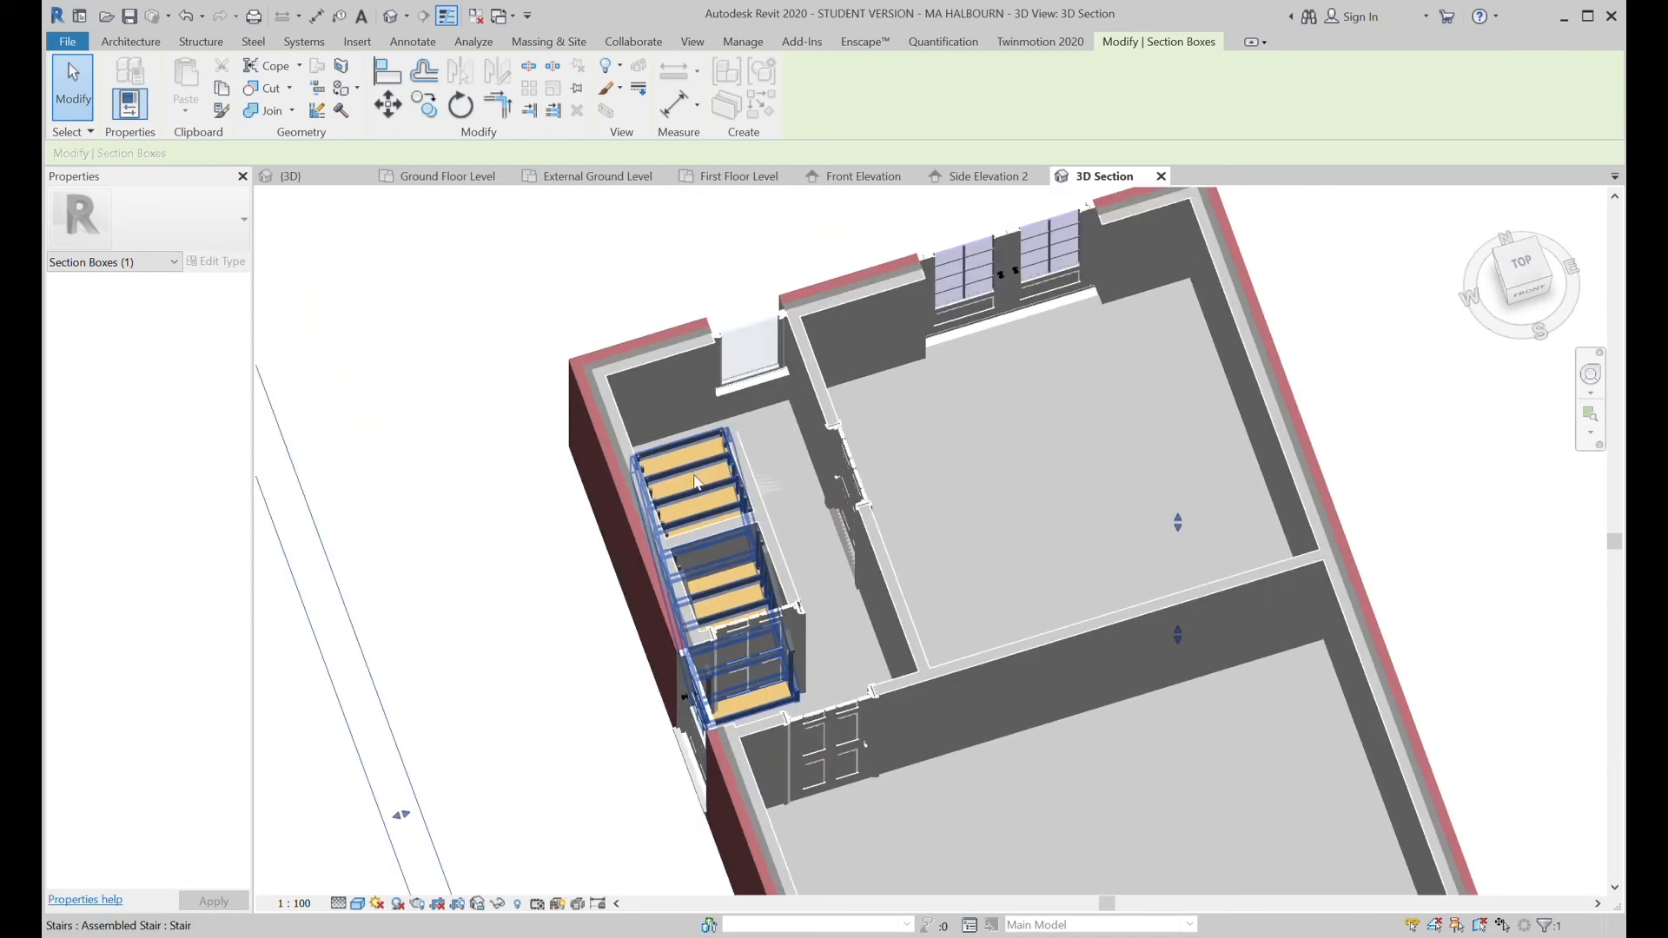
Check the type properties of the stair base floor beside the stairs without changing them, and deselect the floor.
{"action": "left_click", "coordinate": [794, 495]}
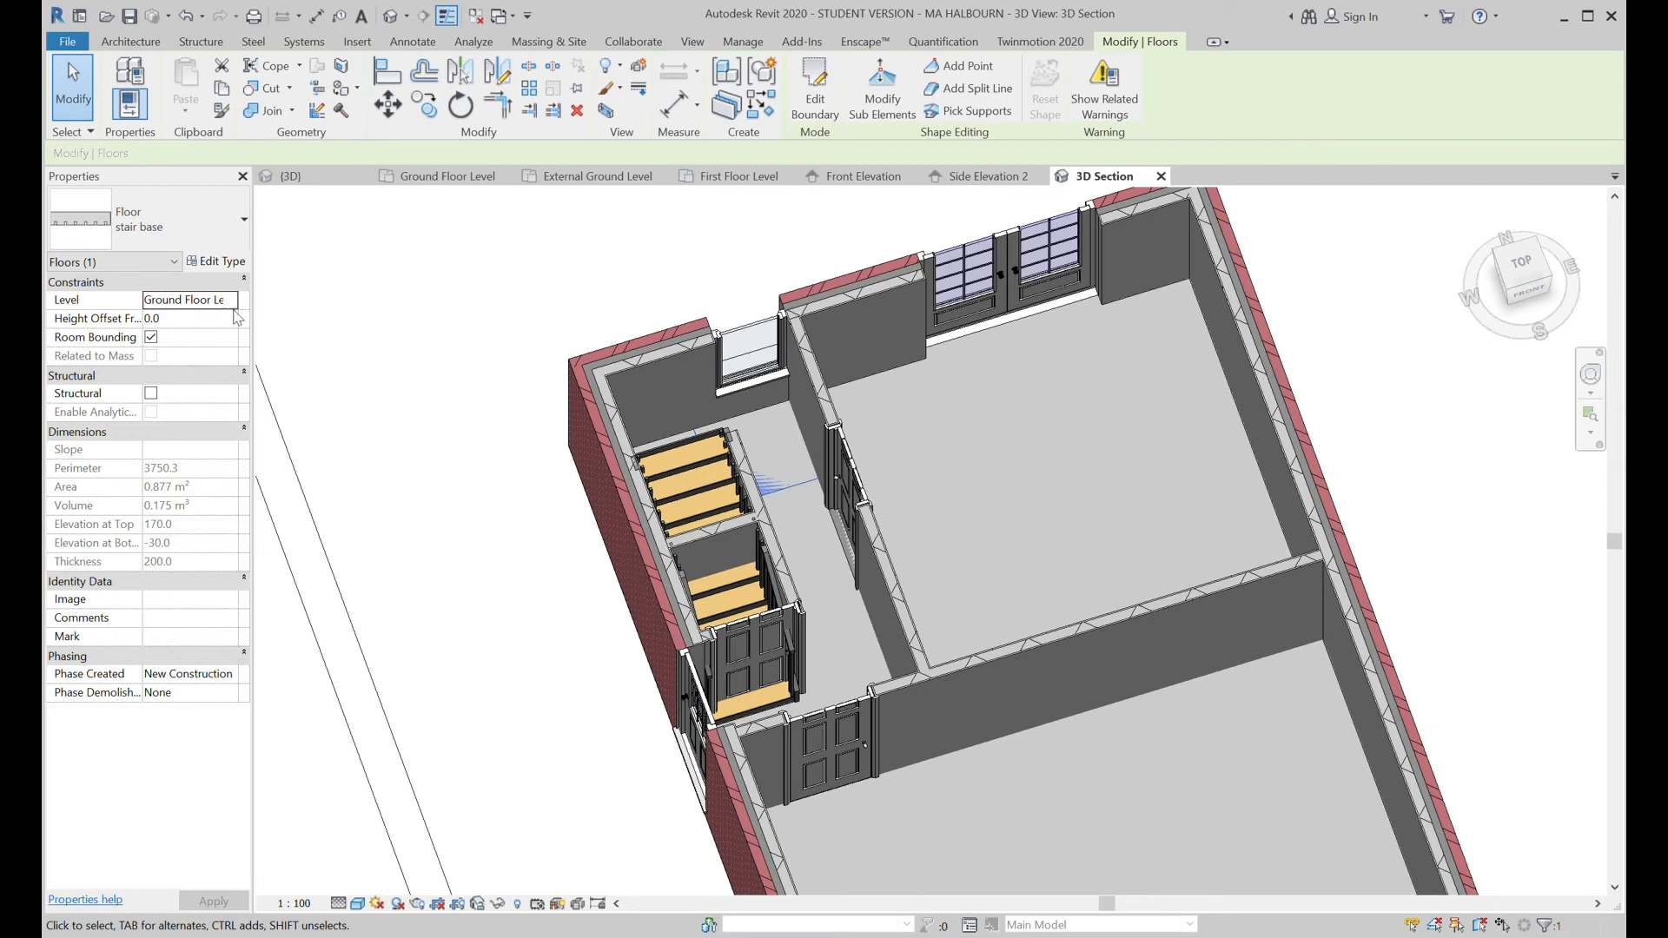
{"action": "left_click", "coordinate": [218, 266]}
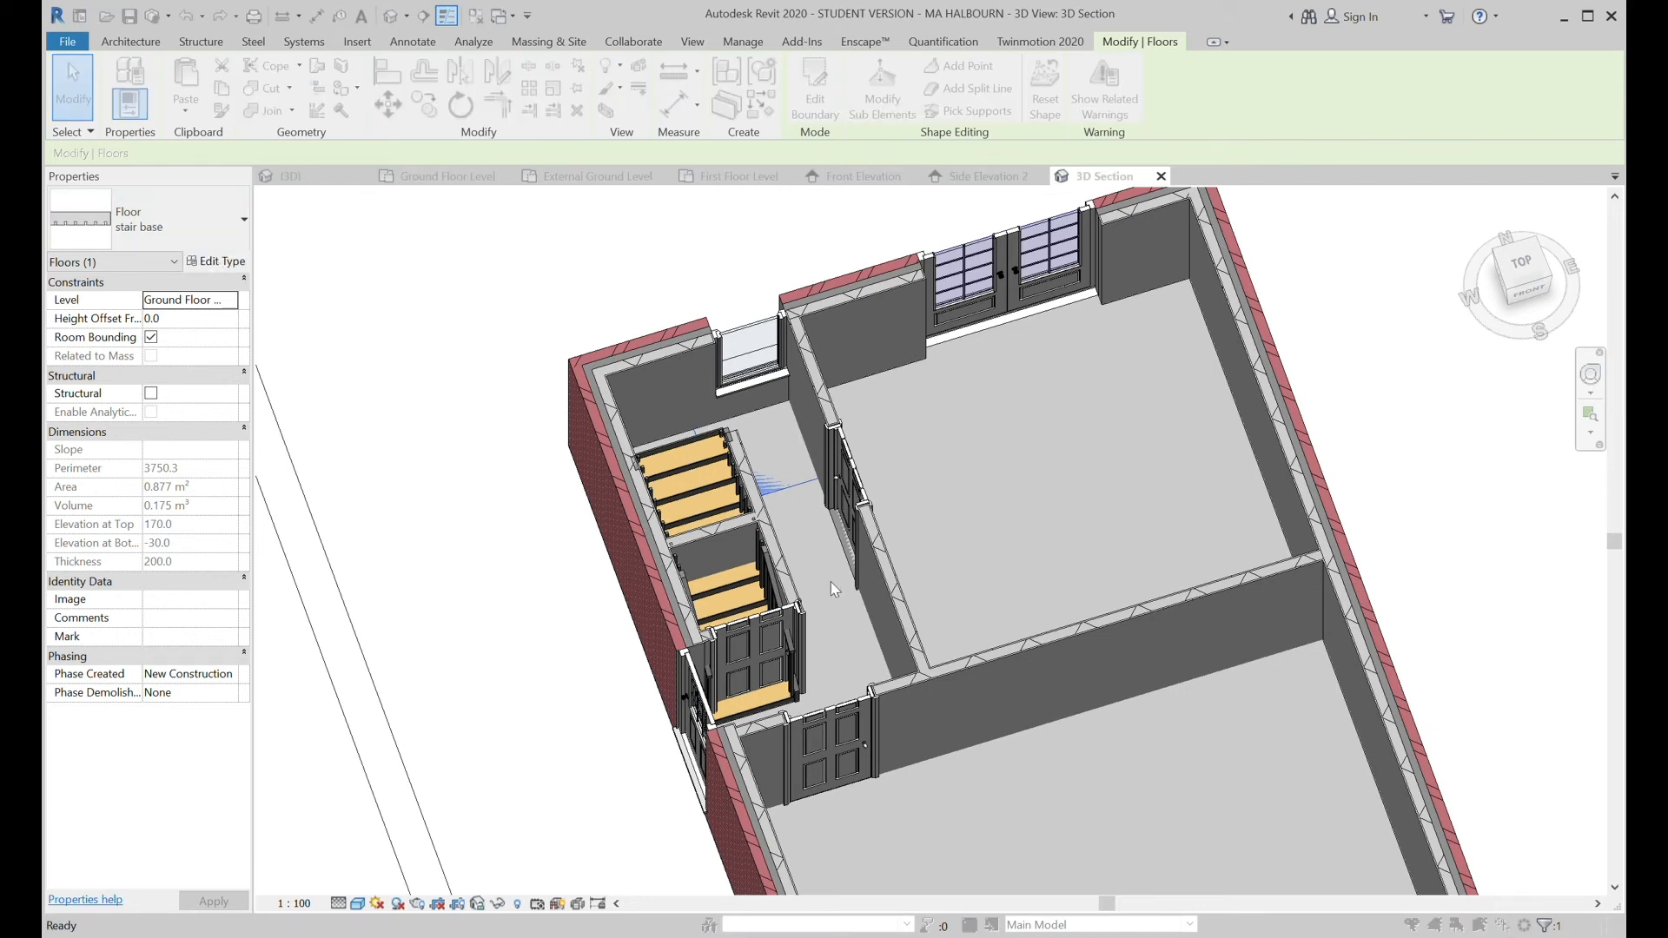
{"action": "left_click", "coordinate": [977, 751]}
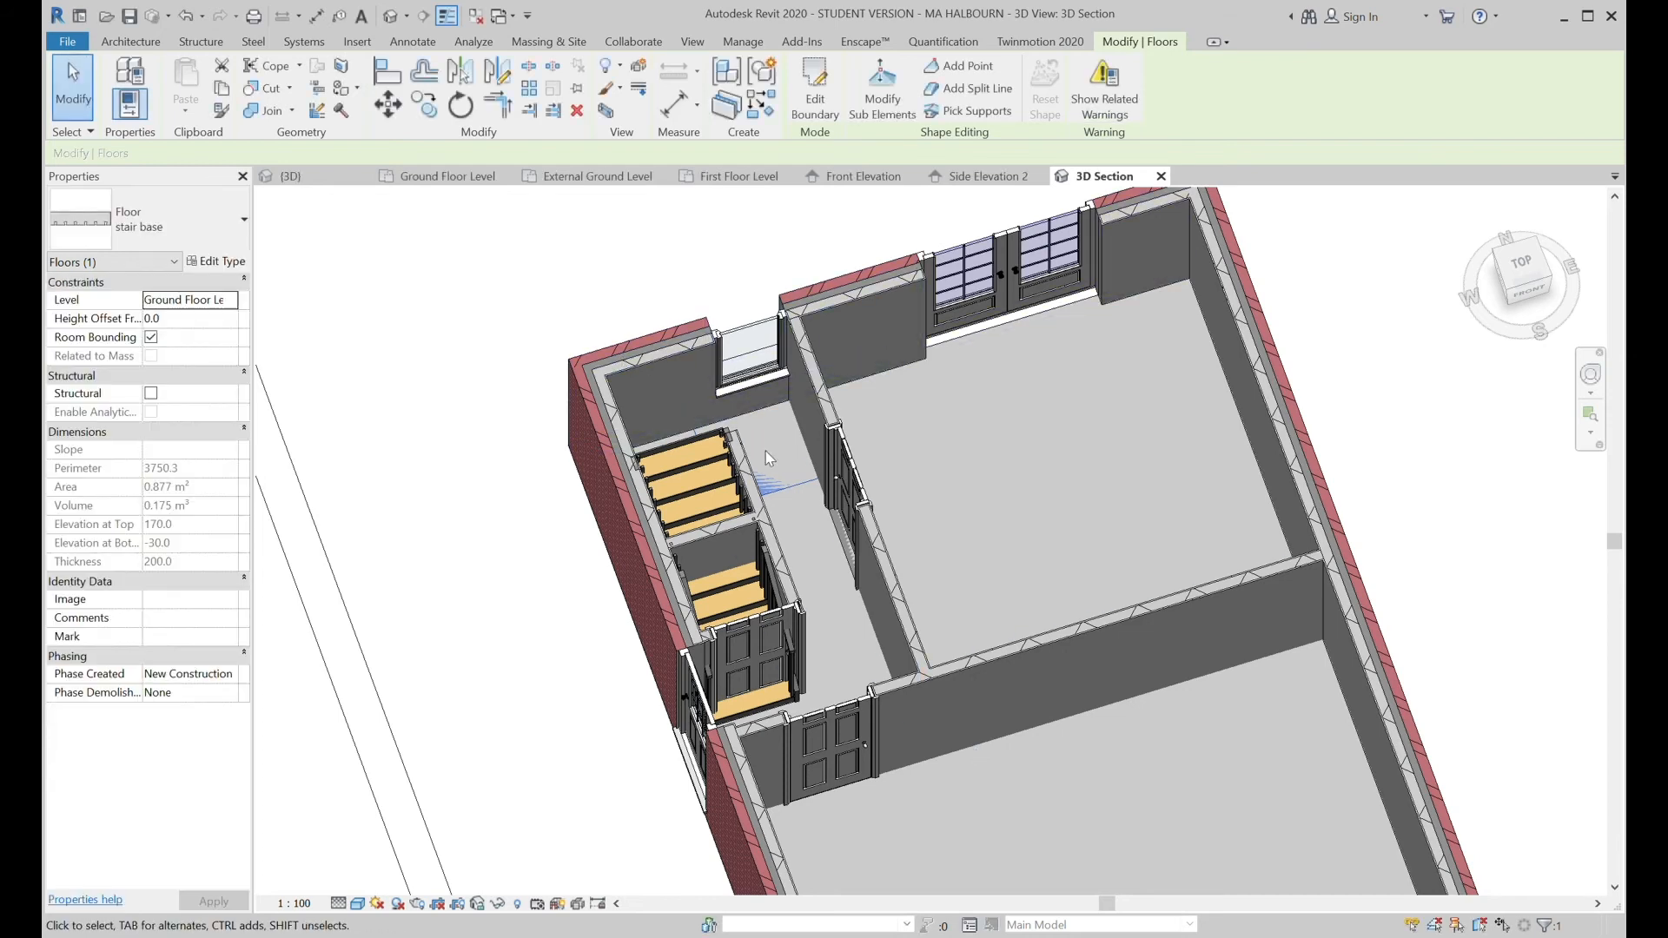
{"action": "left_click", "coordinate": [629, 226]}
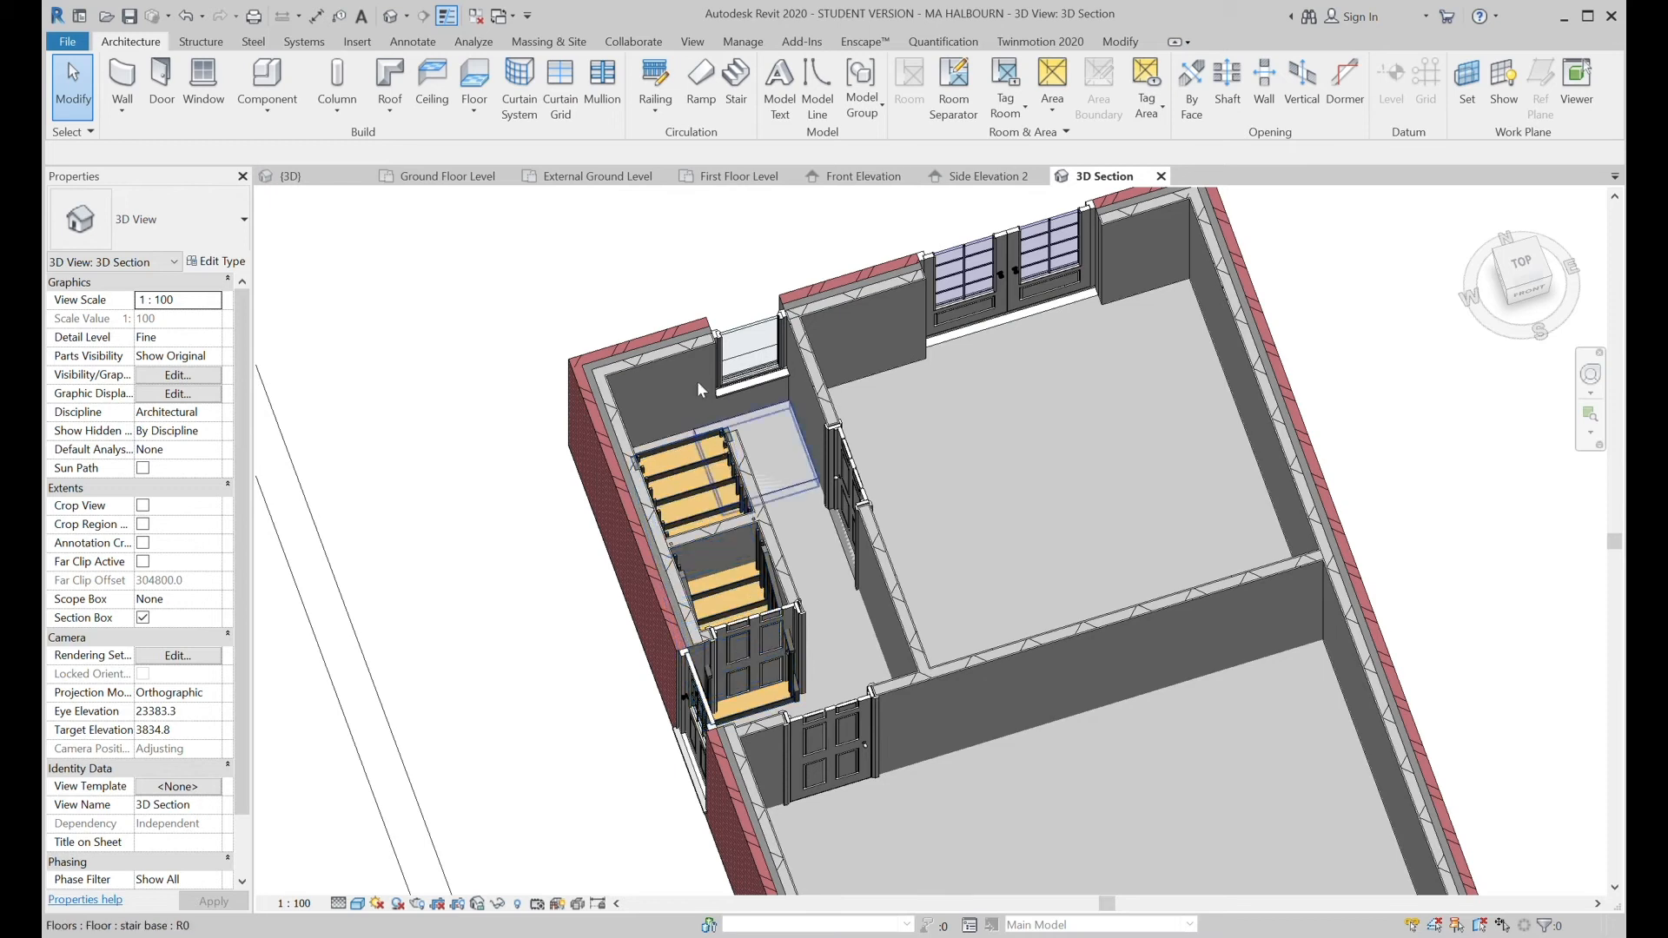
Flip the staircase's up direction in the Ground Floor Level plan, and return to the 3D Section view with the stair deselected.
{"action": "left_click", "coordinate": [448, 176]}
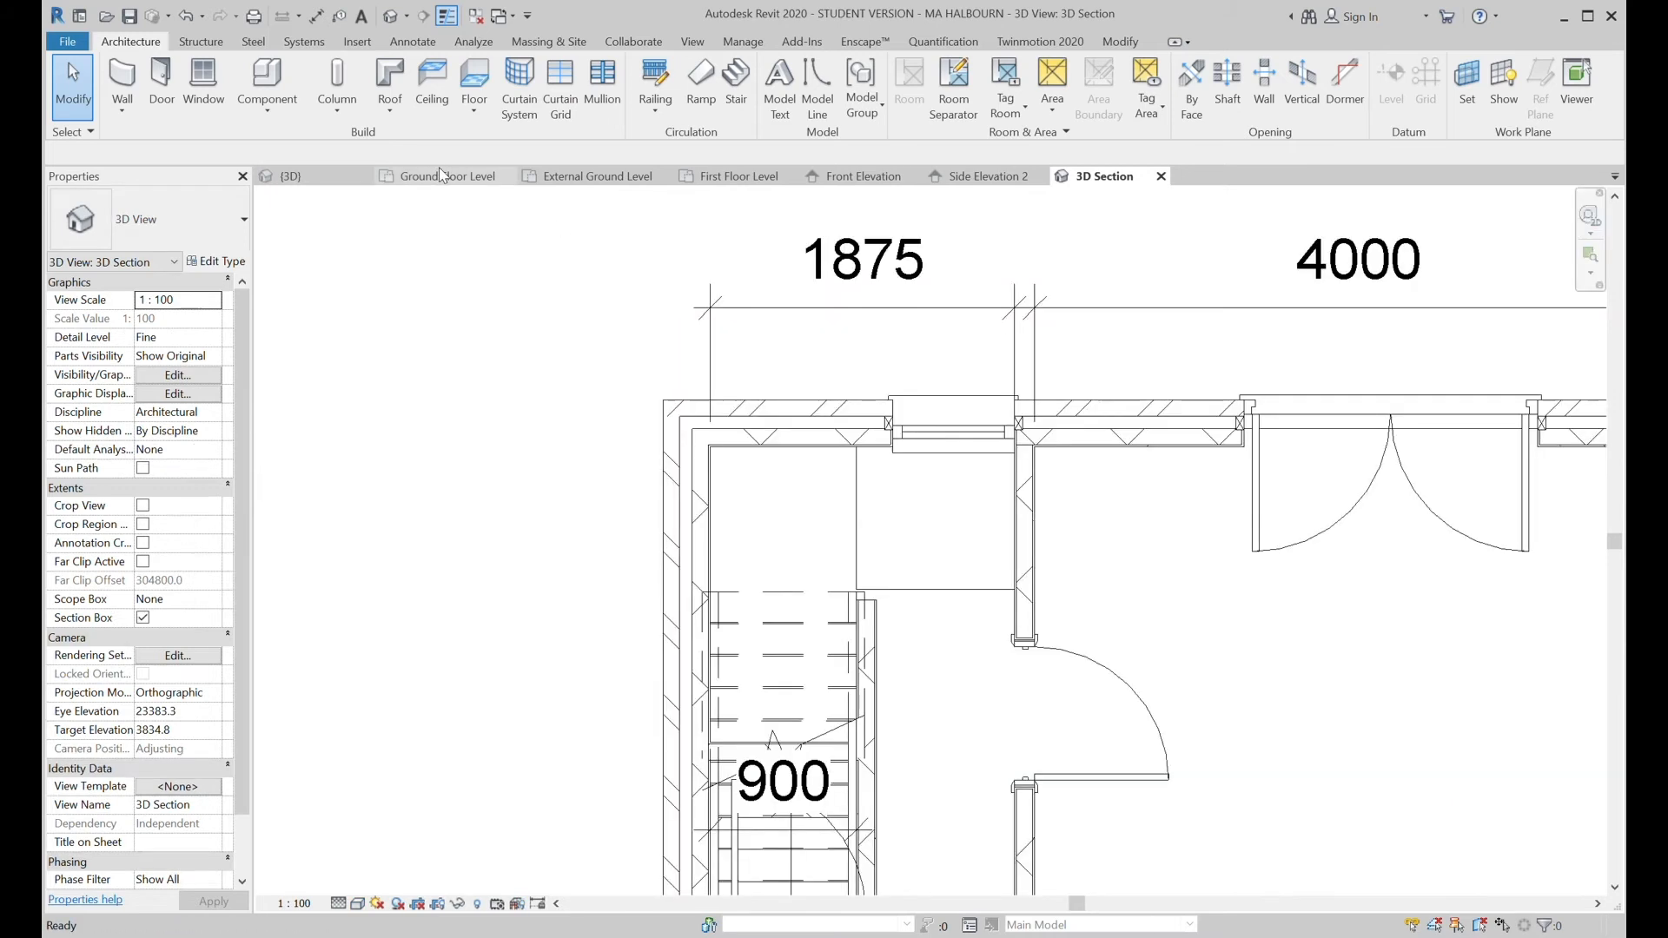
{"action": "left_click", "coordinate": [793, 637]}
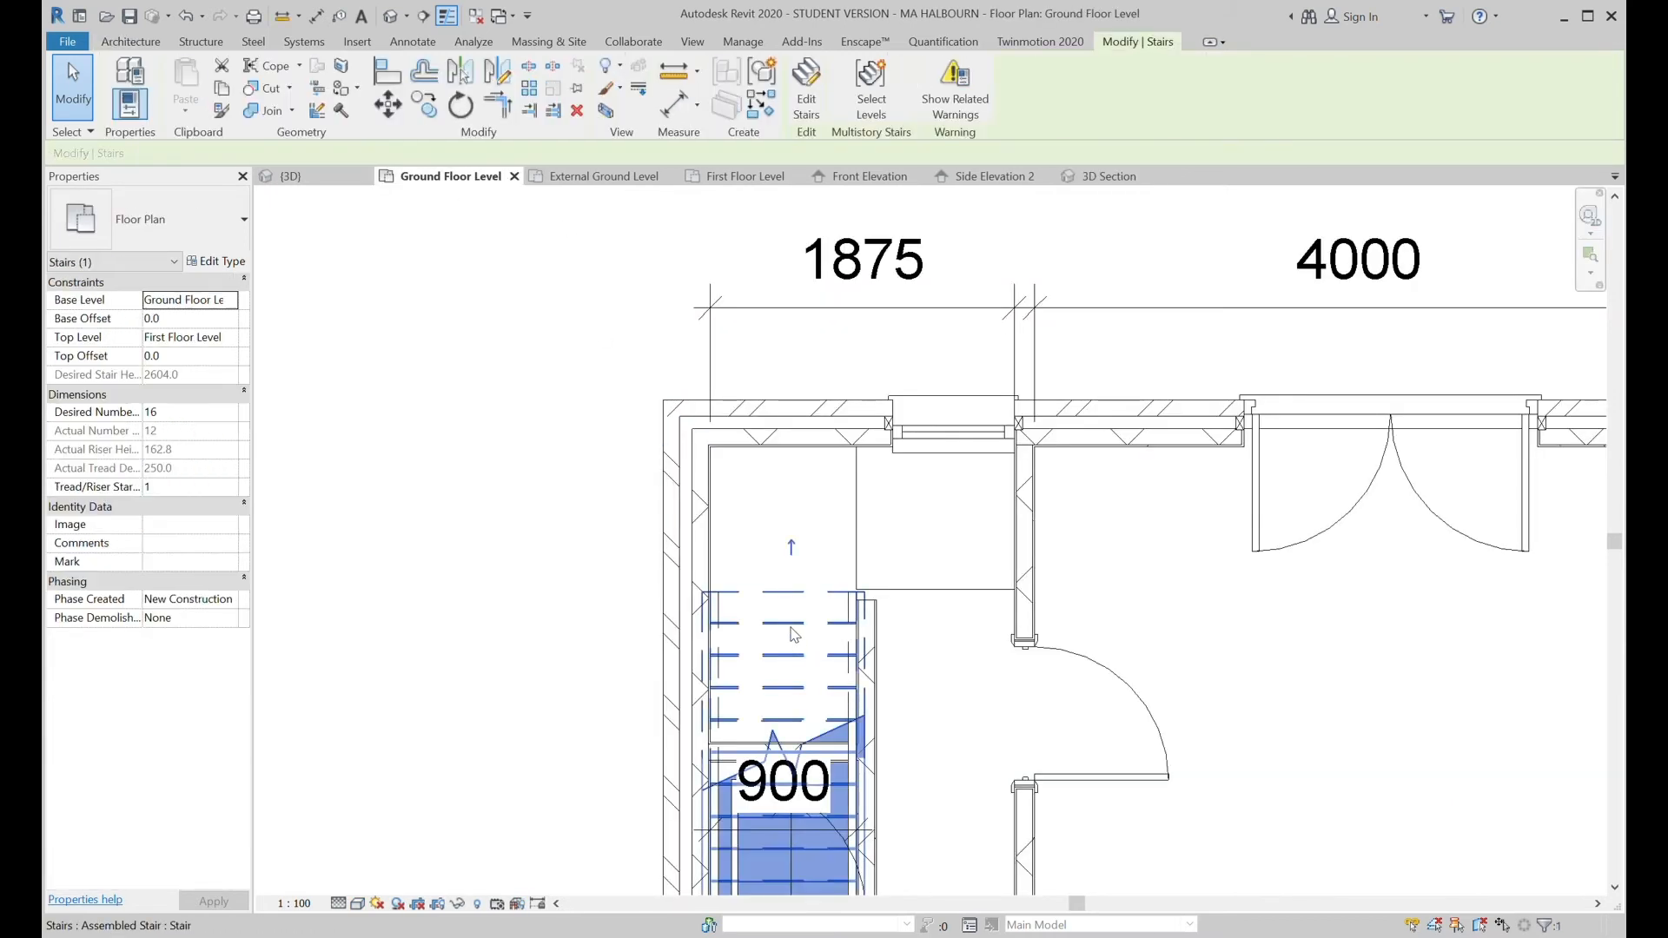
{"action": "left_click", "coordinate": [791, 549]}
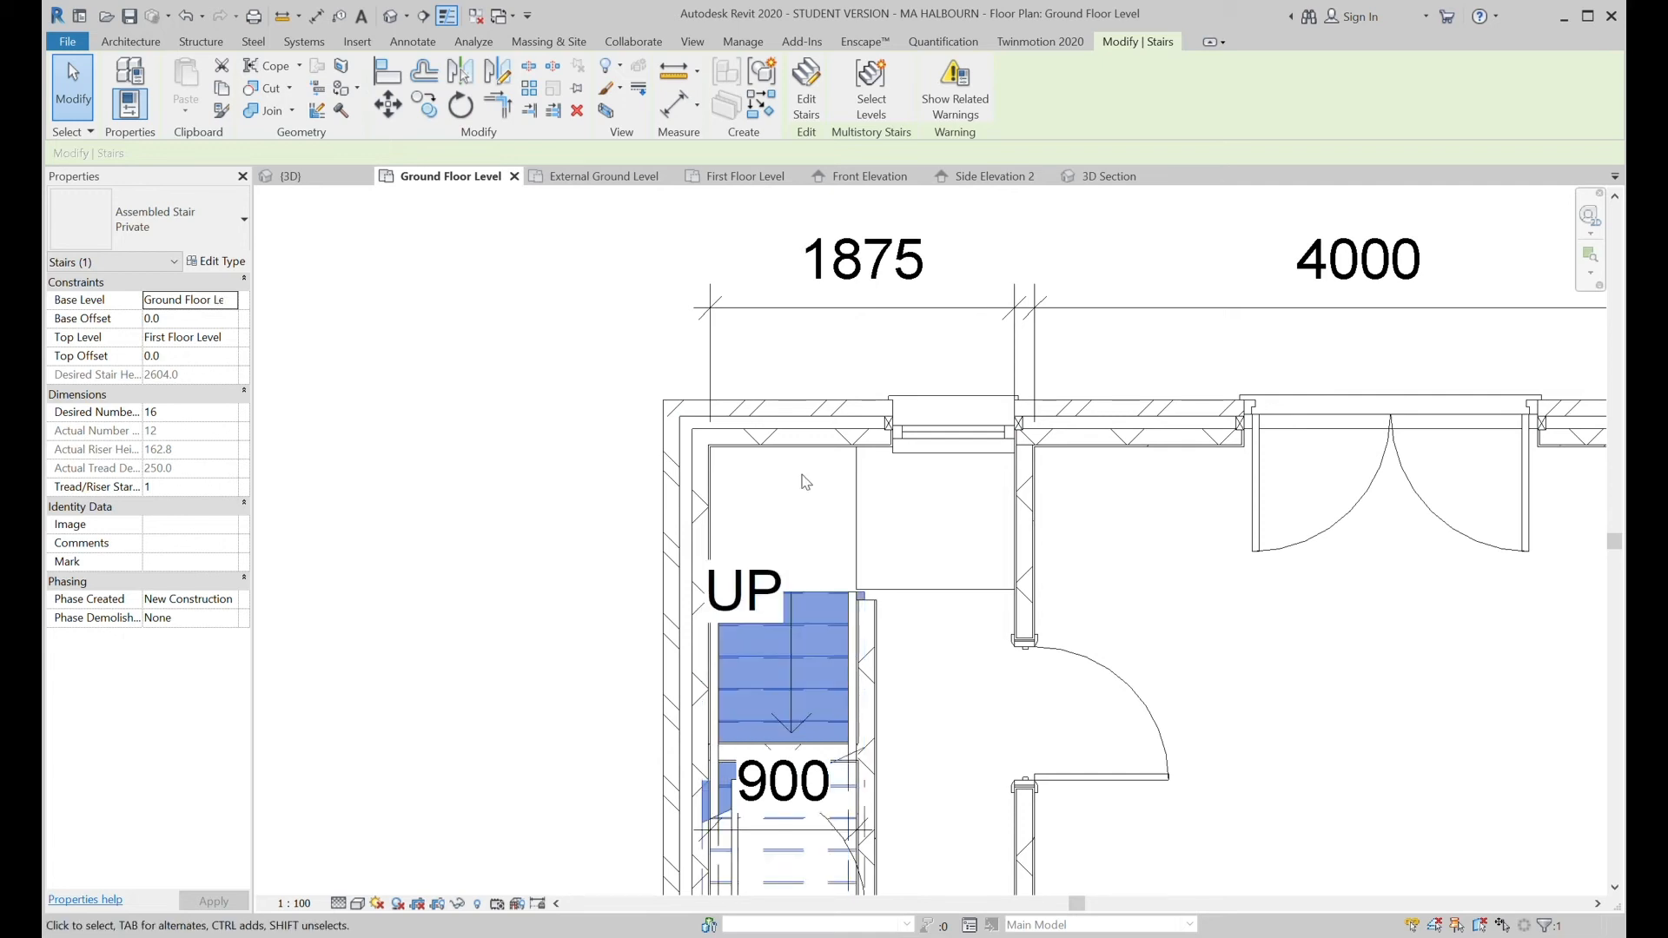
{"action": "left_click", "coordinate": [1105, 177]}
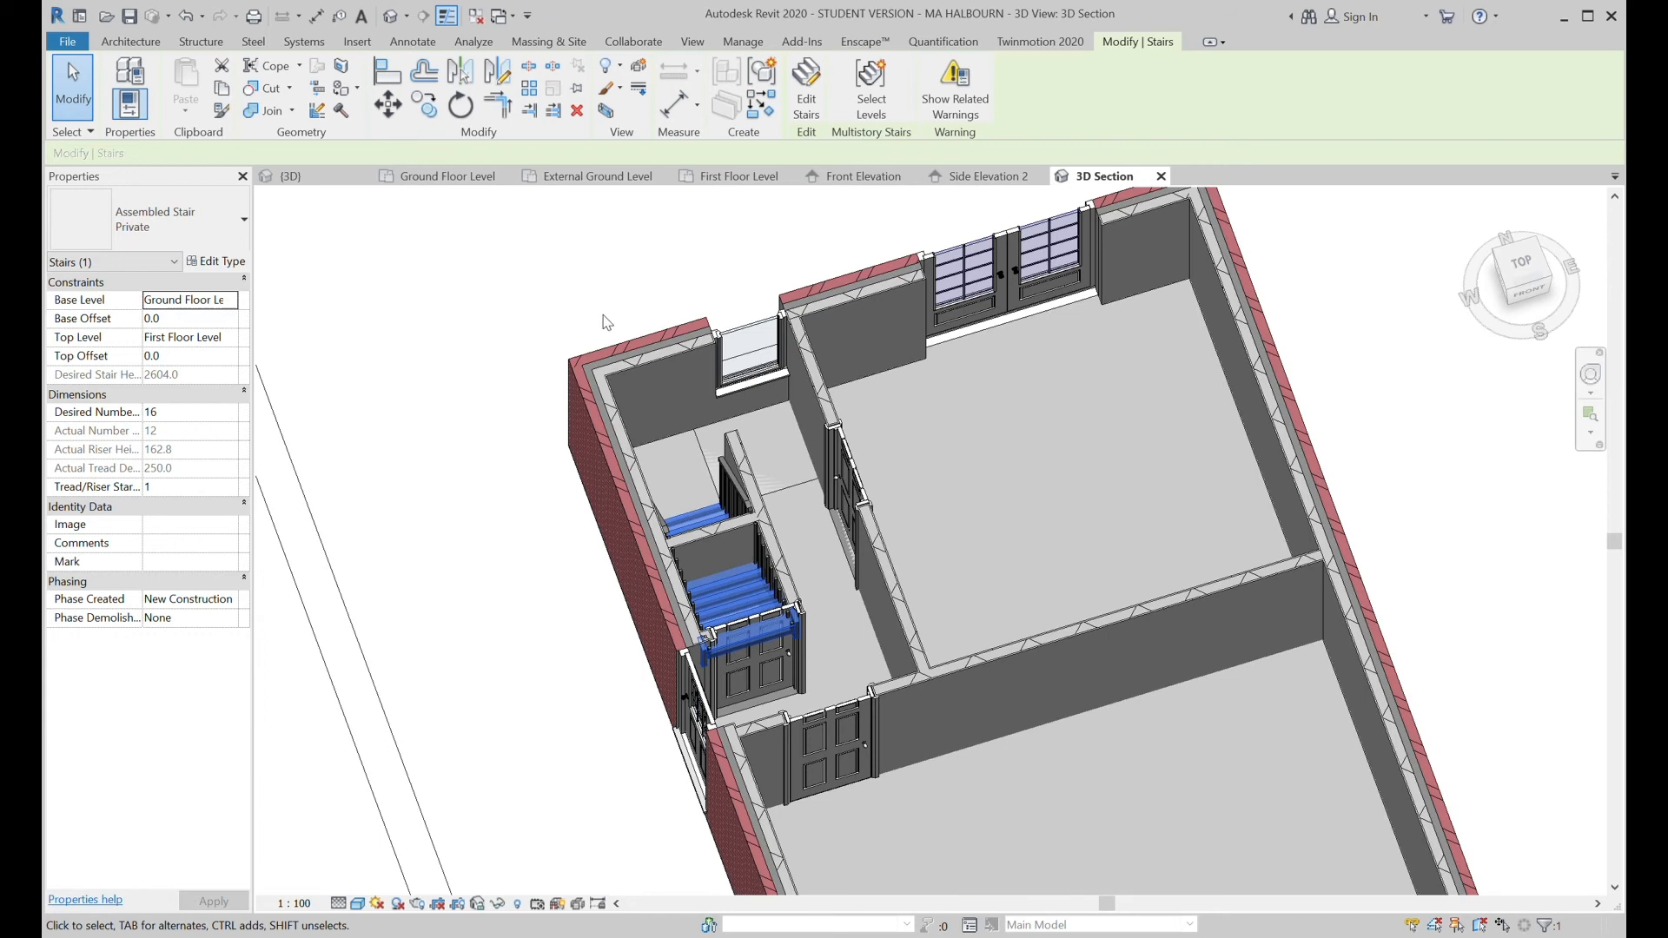
{"action": "key", "text": "Escape"}
{"action": "middle_click_drag", "start_coordinate": [749, 574], "coordinate": [719, 612], "text": "shift"}
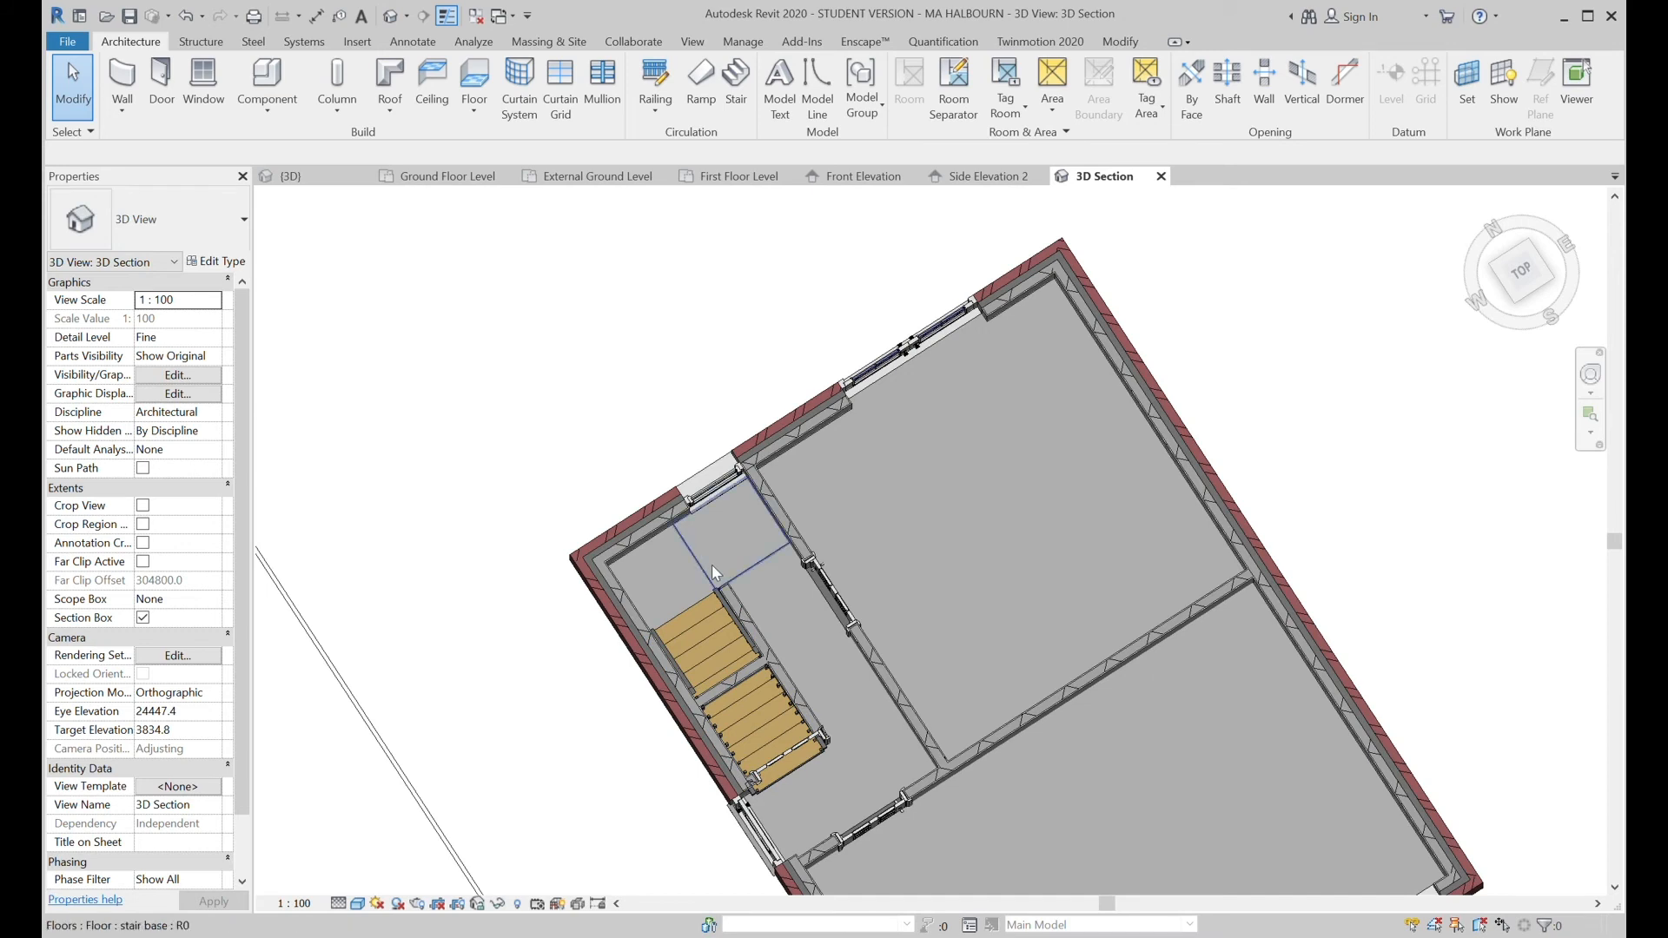
Edit the stair base floor's boundary, extending its edge to the outer wall so it spans the full stairwell width, and finish the edit.
{"action": "left_click", "coordinate": [712, 573]}
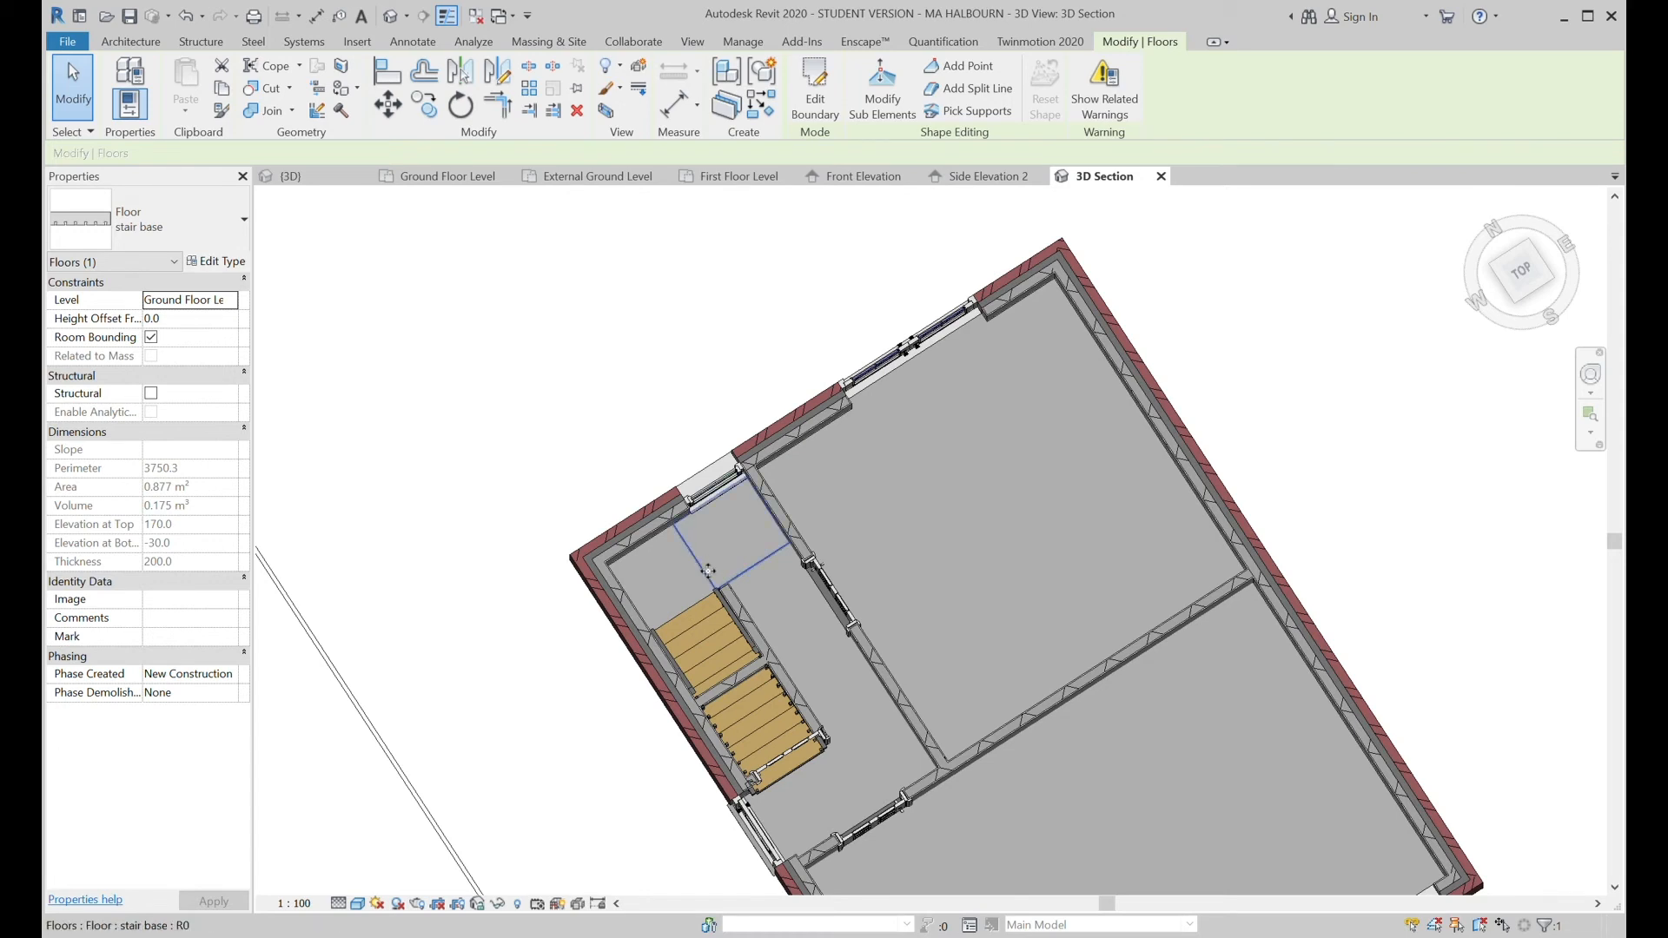
{"action": "left_click", "coordinate": [815, 91]}
{"action": "left_click", "coordinate": [700, 571]}
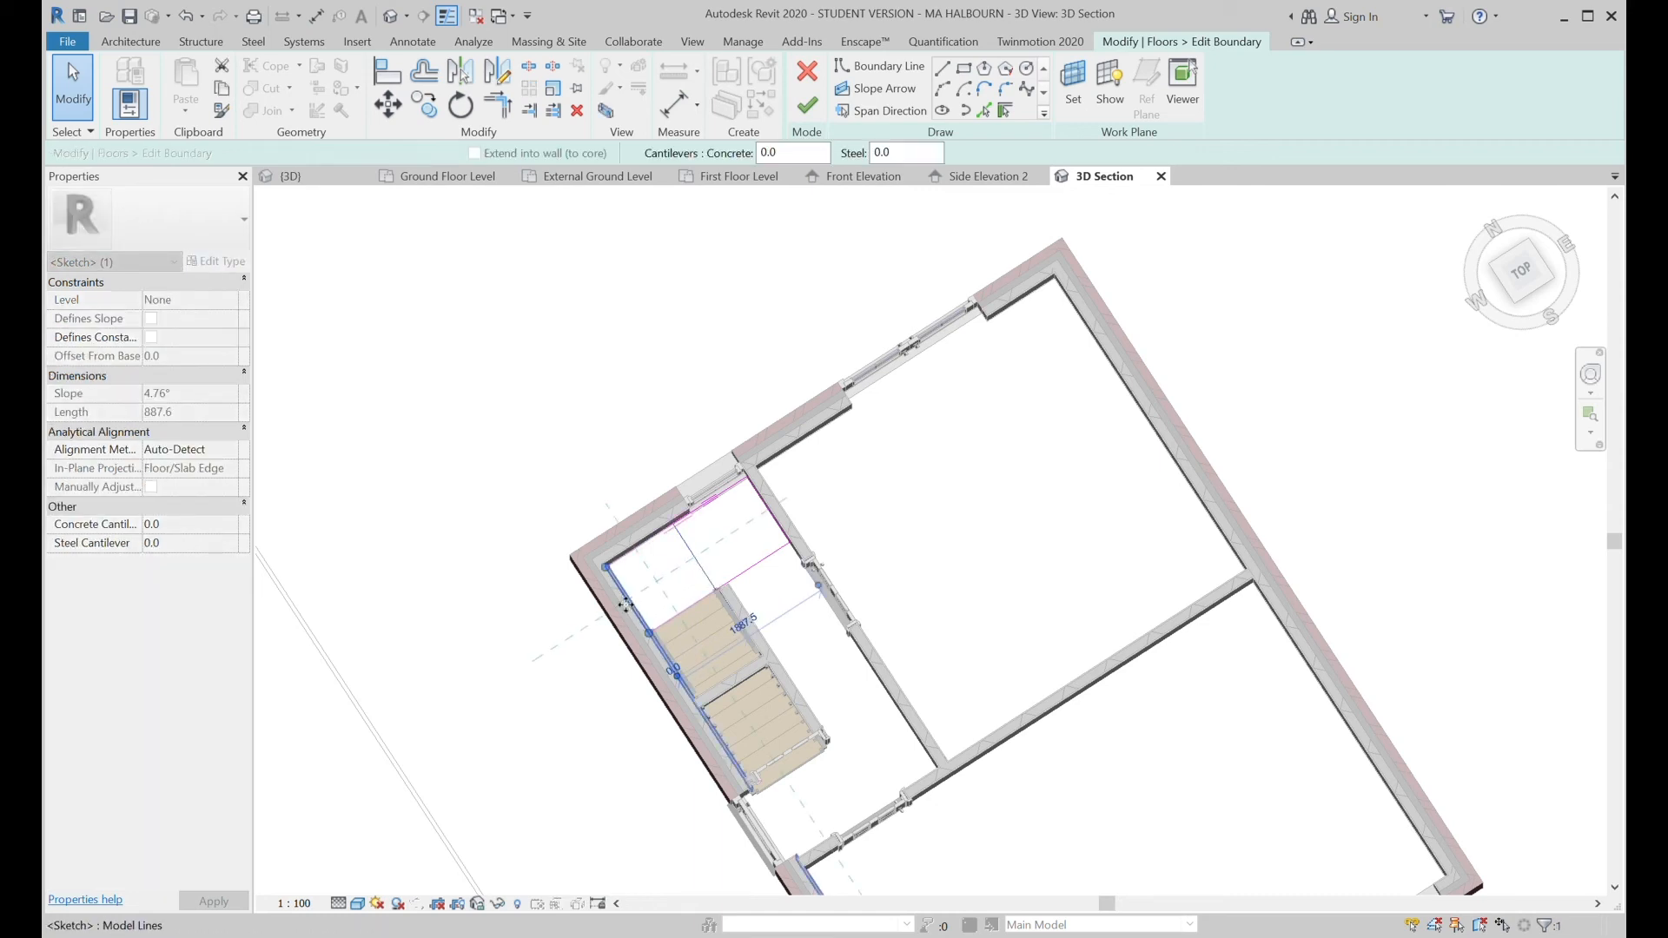
{"action": "left_click", "coordinate": [617, 451]}
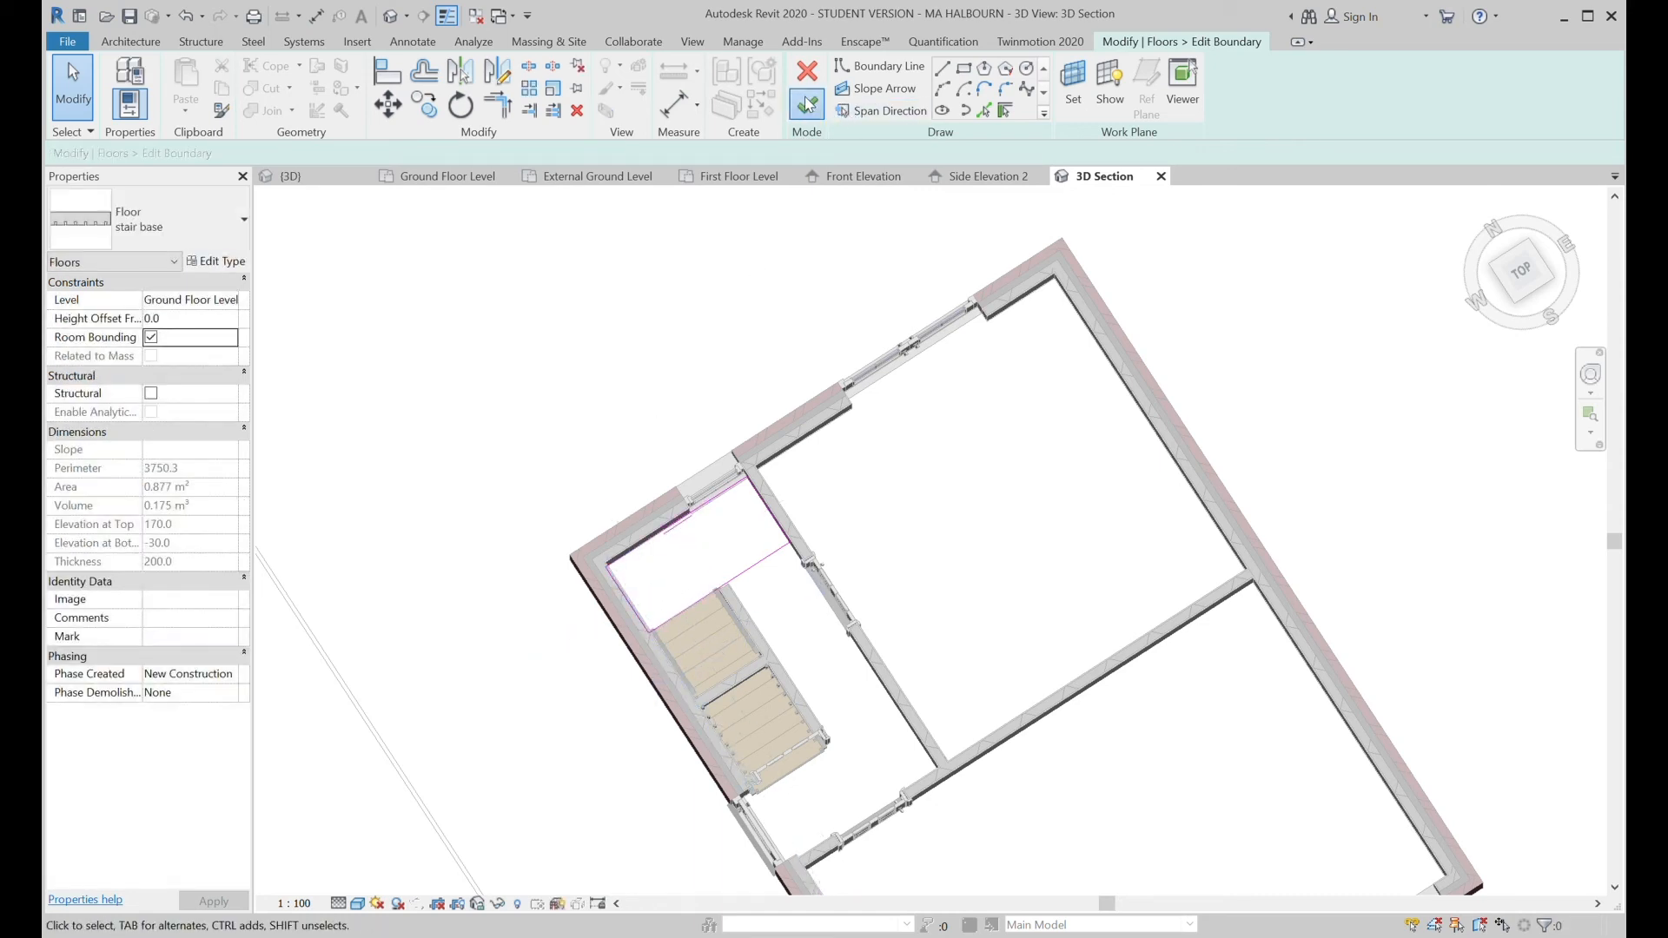
{"action": "left_click", "coordinate": [807, 106]}
{"action": "left_click", "coordinate": [1261, 368]}
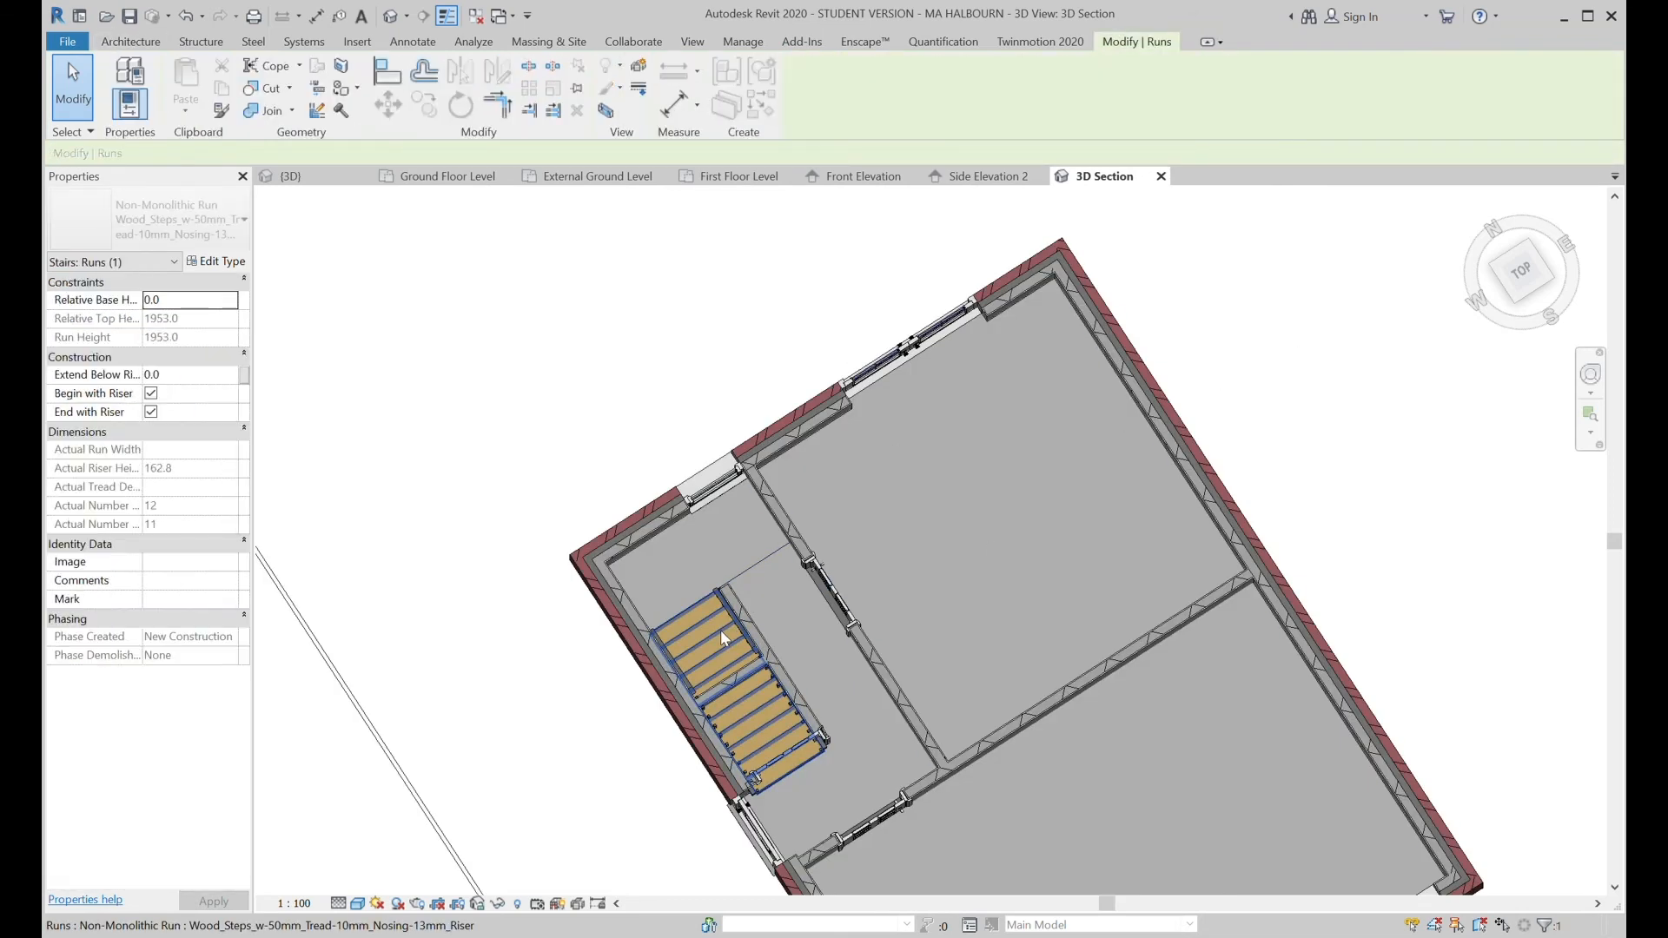
{"action": "left_click", "coordinate": [1344, 272]}
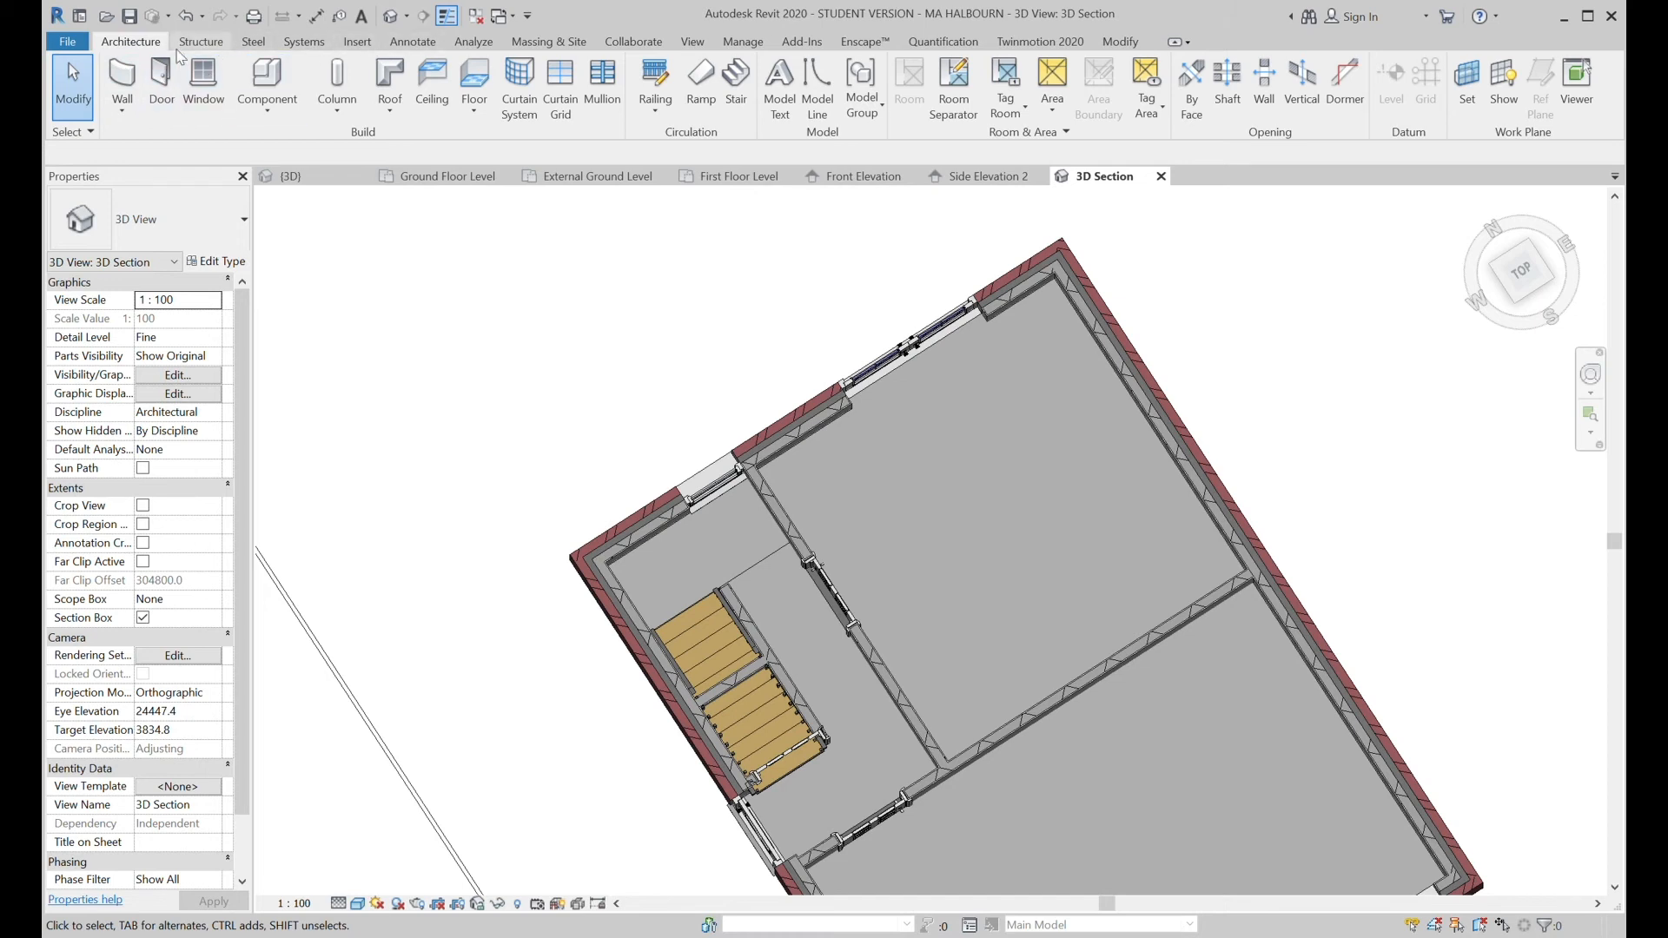
Start another stair base floor in the Ground Floor Level plan and sketch a 900 by 1110 mm rectangle between the stairwell corner and the flight.
{"action": "left_click", "coordinate": [463, 82]}
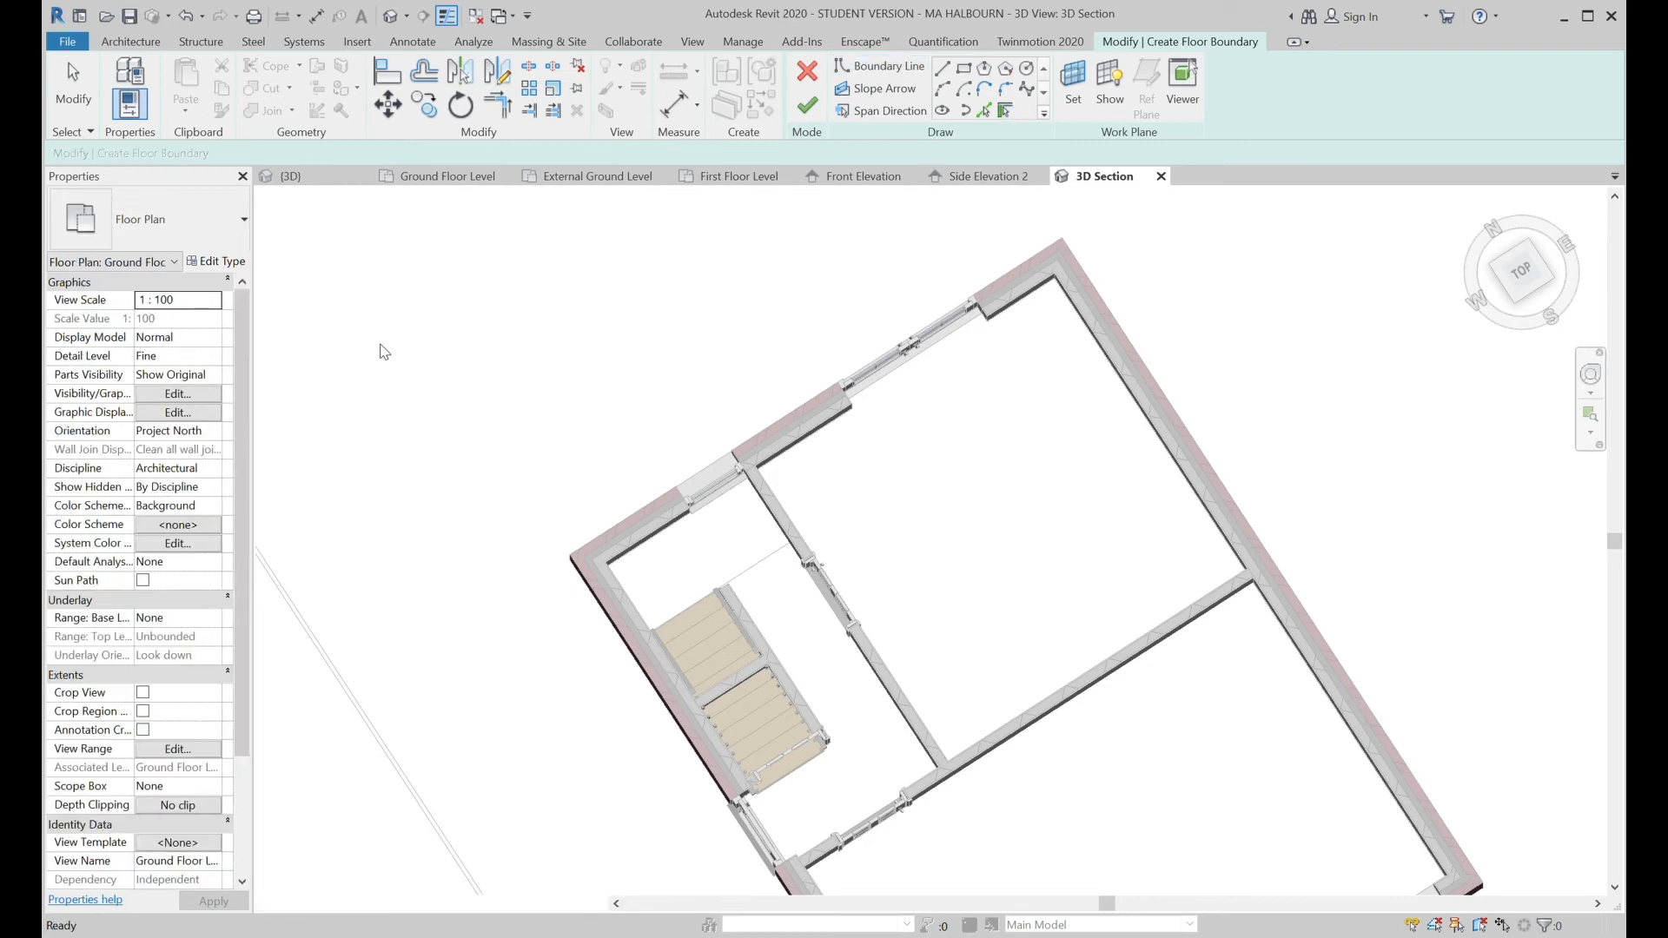
{"action": "left_click", "coordinate": [963, 69]}
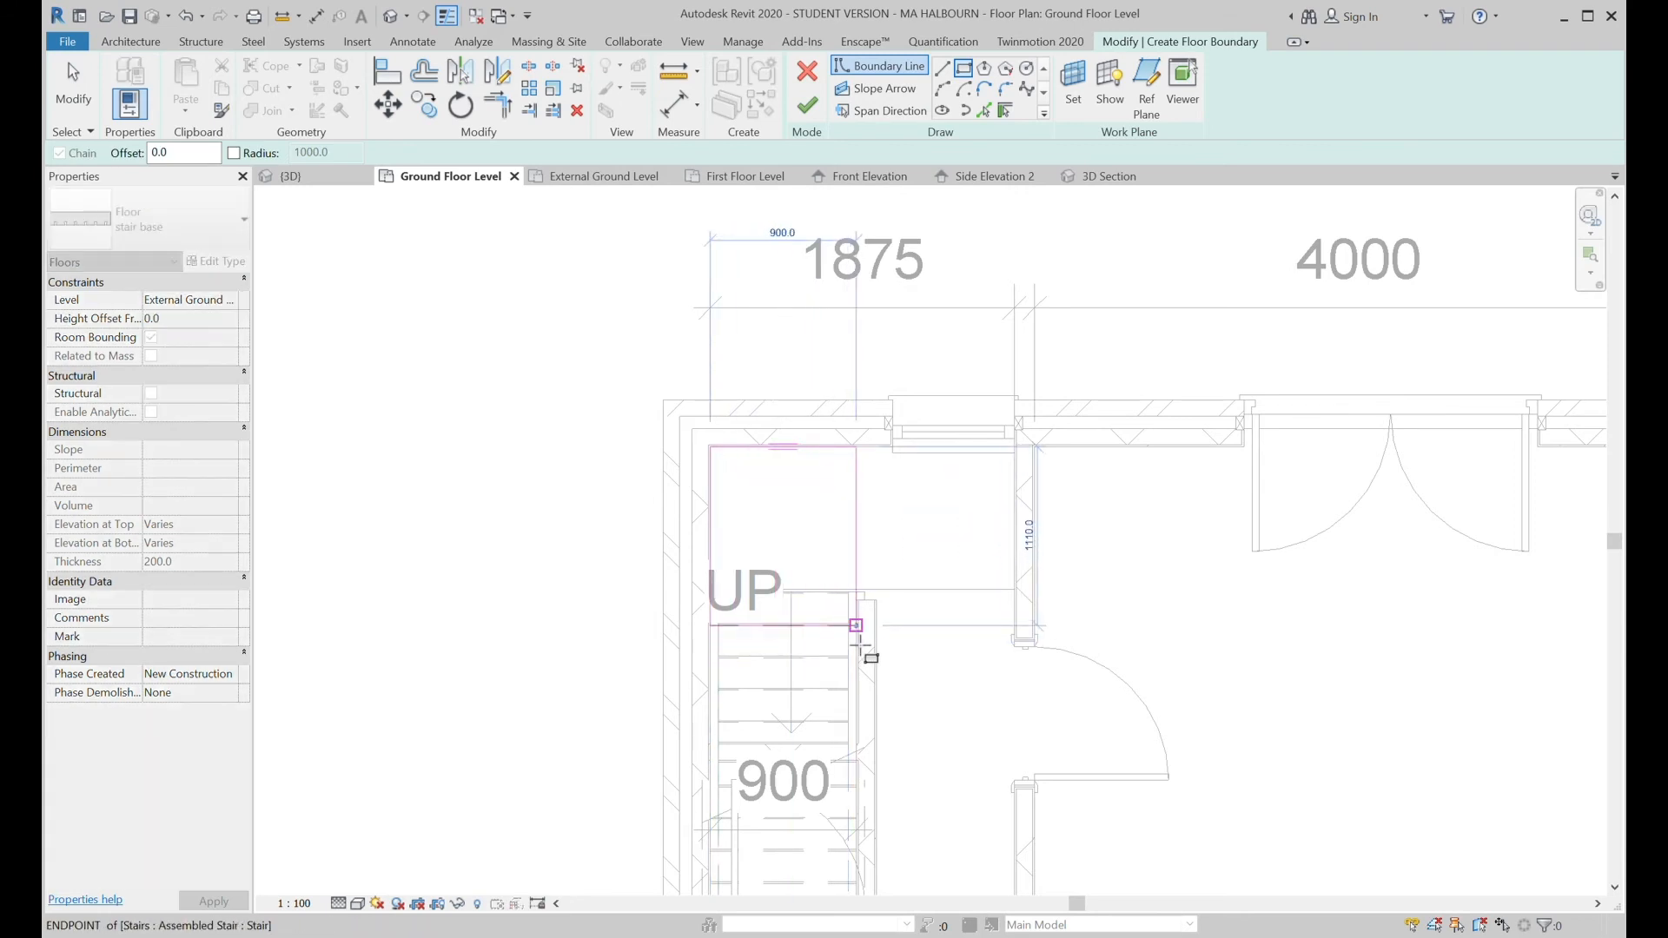
{"action": "left_click", "coordinate": [860, 646]}
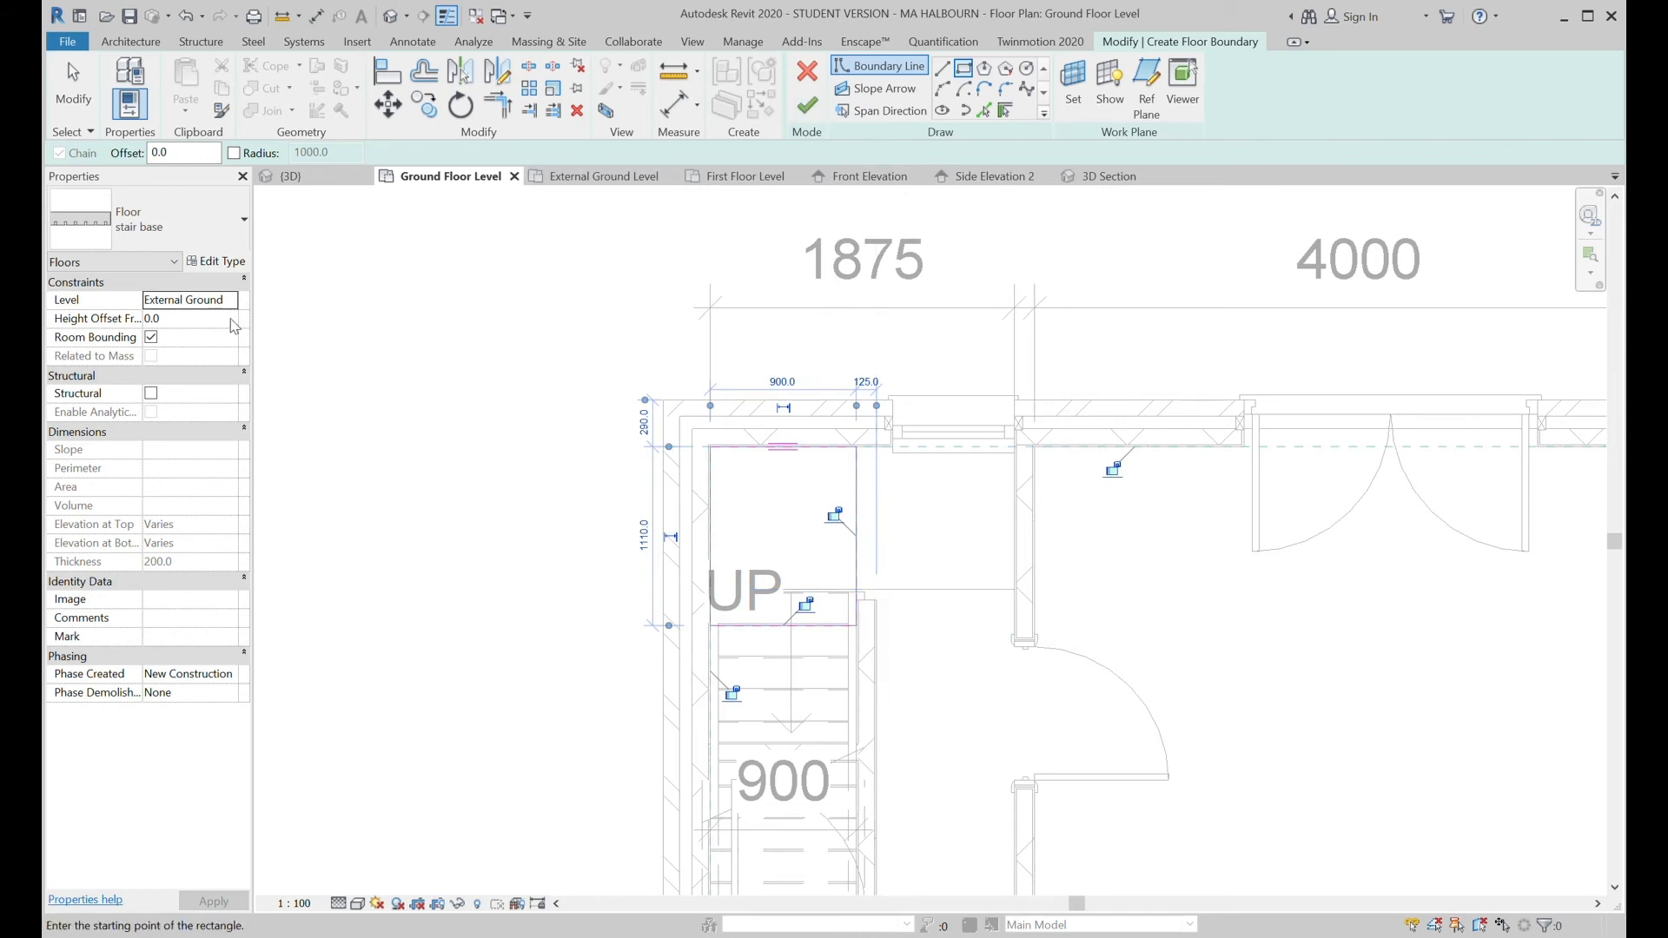
Set the new floor's height offset to 200 mm and its level to Ground Floor Level, and finish the floor.
{"action": "left_click", "coordinate": [193, 320]}
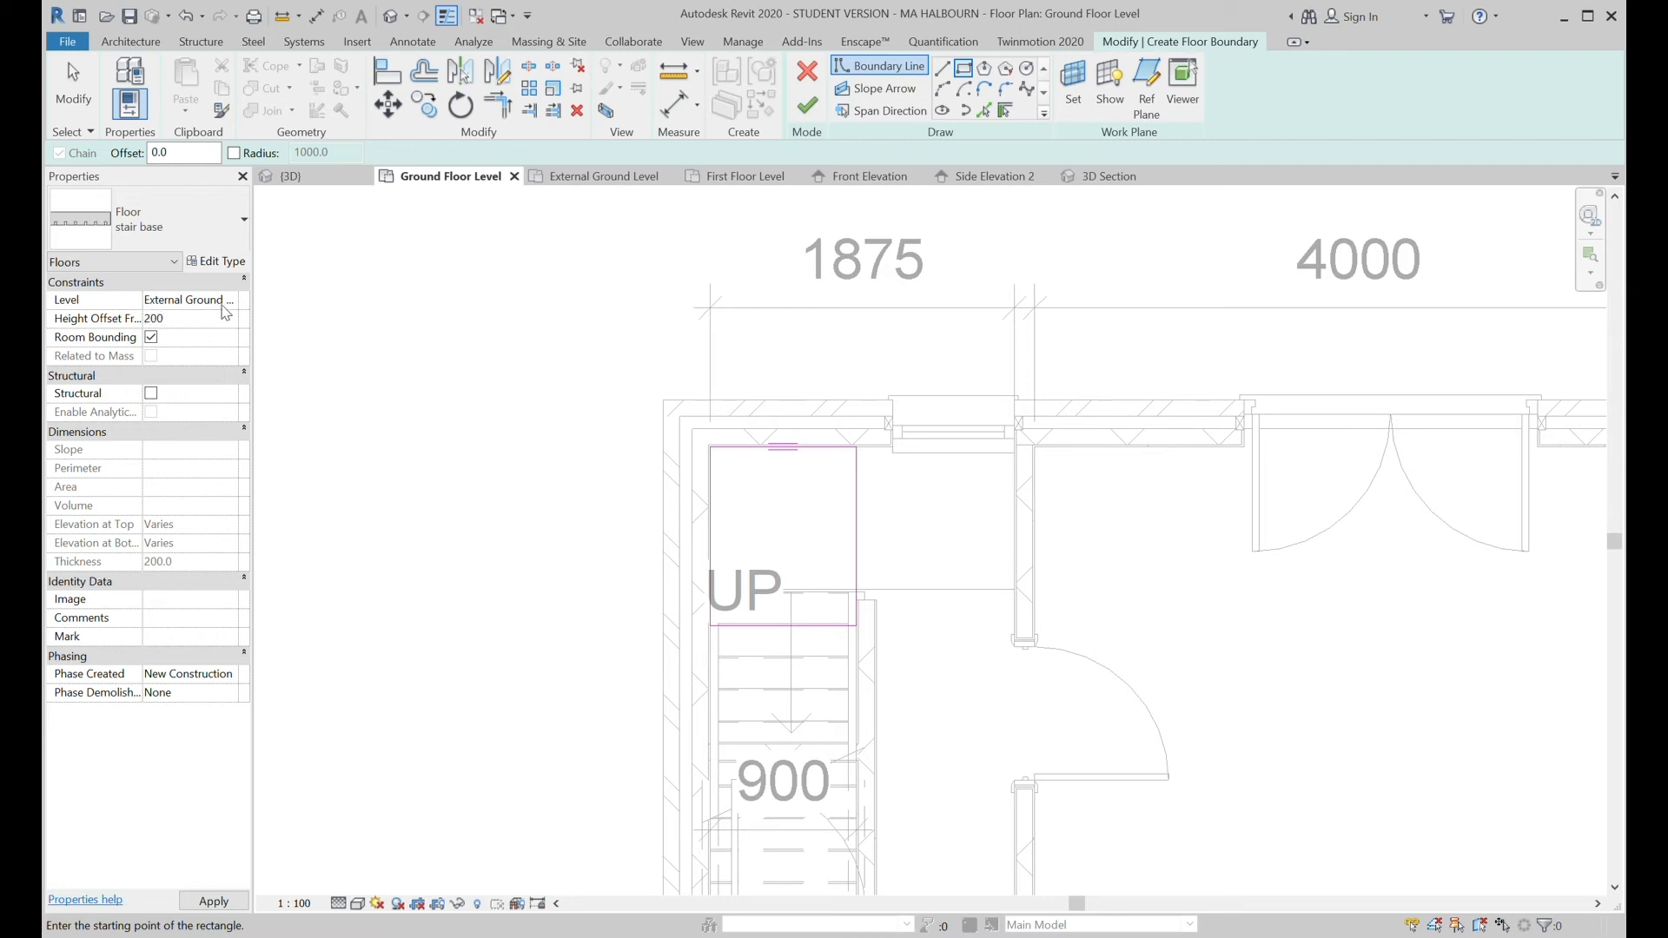
{"action": "left_click", "coordinate": [234, 306]}
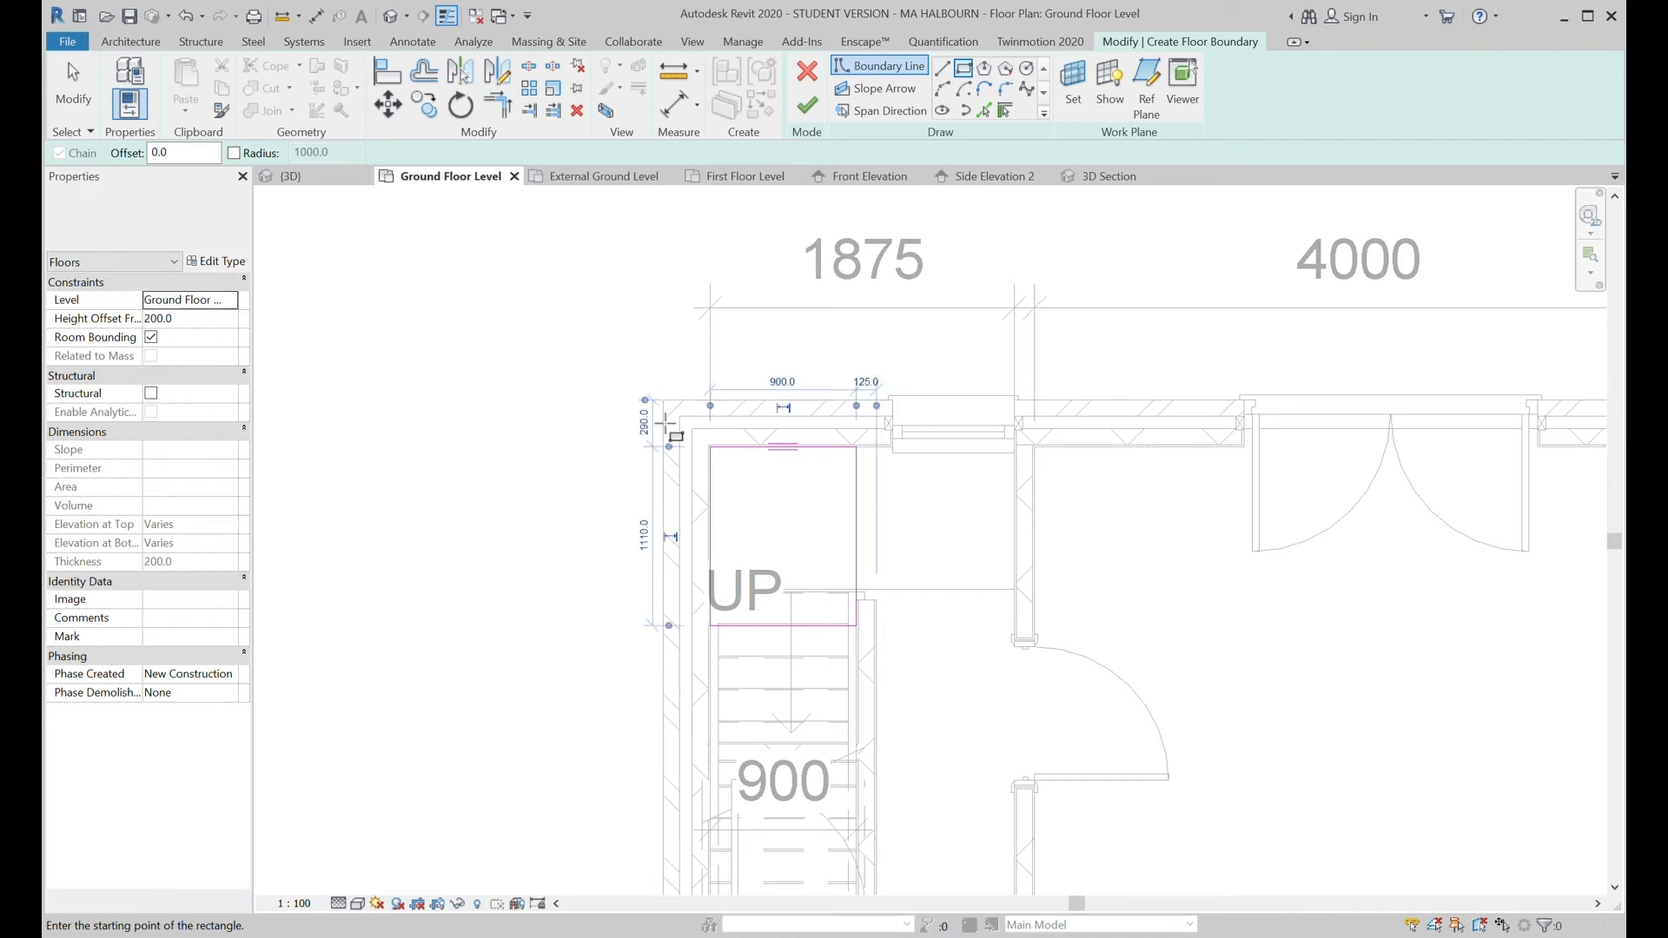
{"action": "left_click", "coordinate": [807, 105]}
{"action": "left_click", "coordinate": [1189, 657]}
Set the staircase's base offset to 400 mm and return to the 3D Section view with the stair deselected.
{"action": "left_click", "coordinate": [813, 671]}
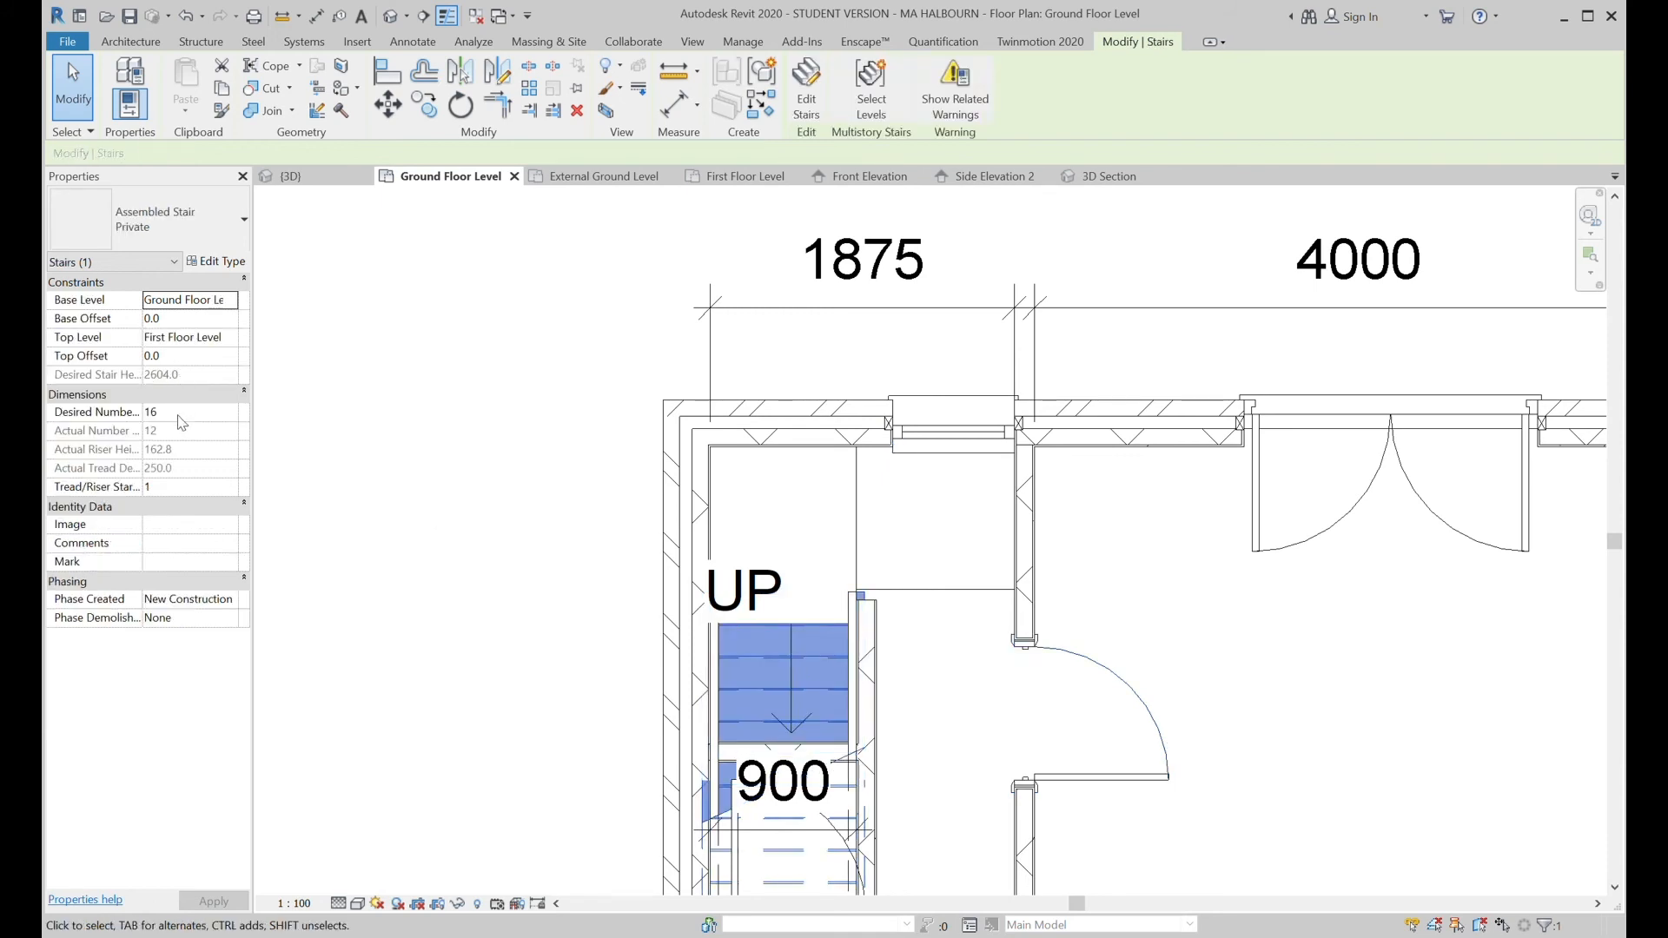
{"action": "left_click", "coordinate": [186, 324]}
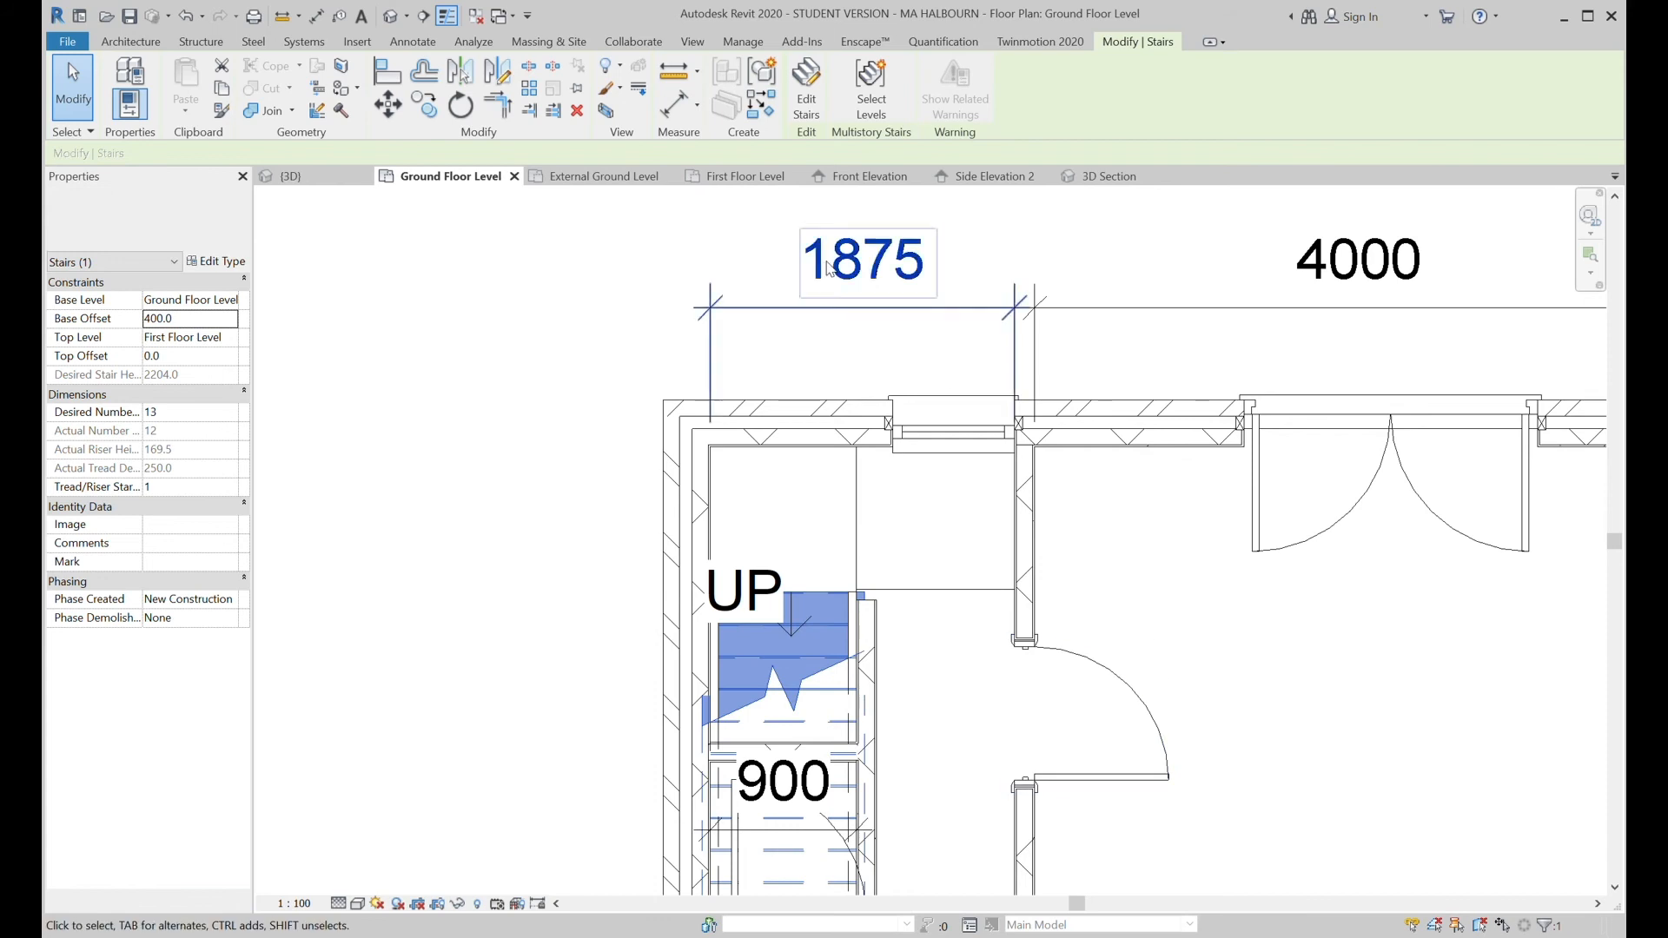
{"action": "left_click", "coordinate": [1108, 176]}
{"action": "key", "text": "Escape"}
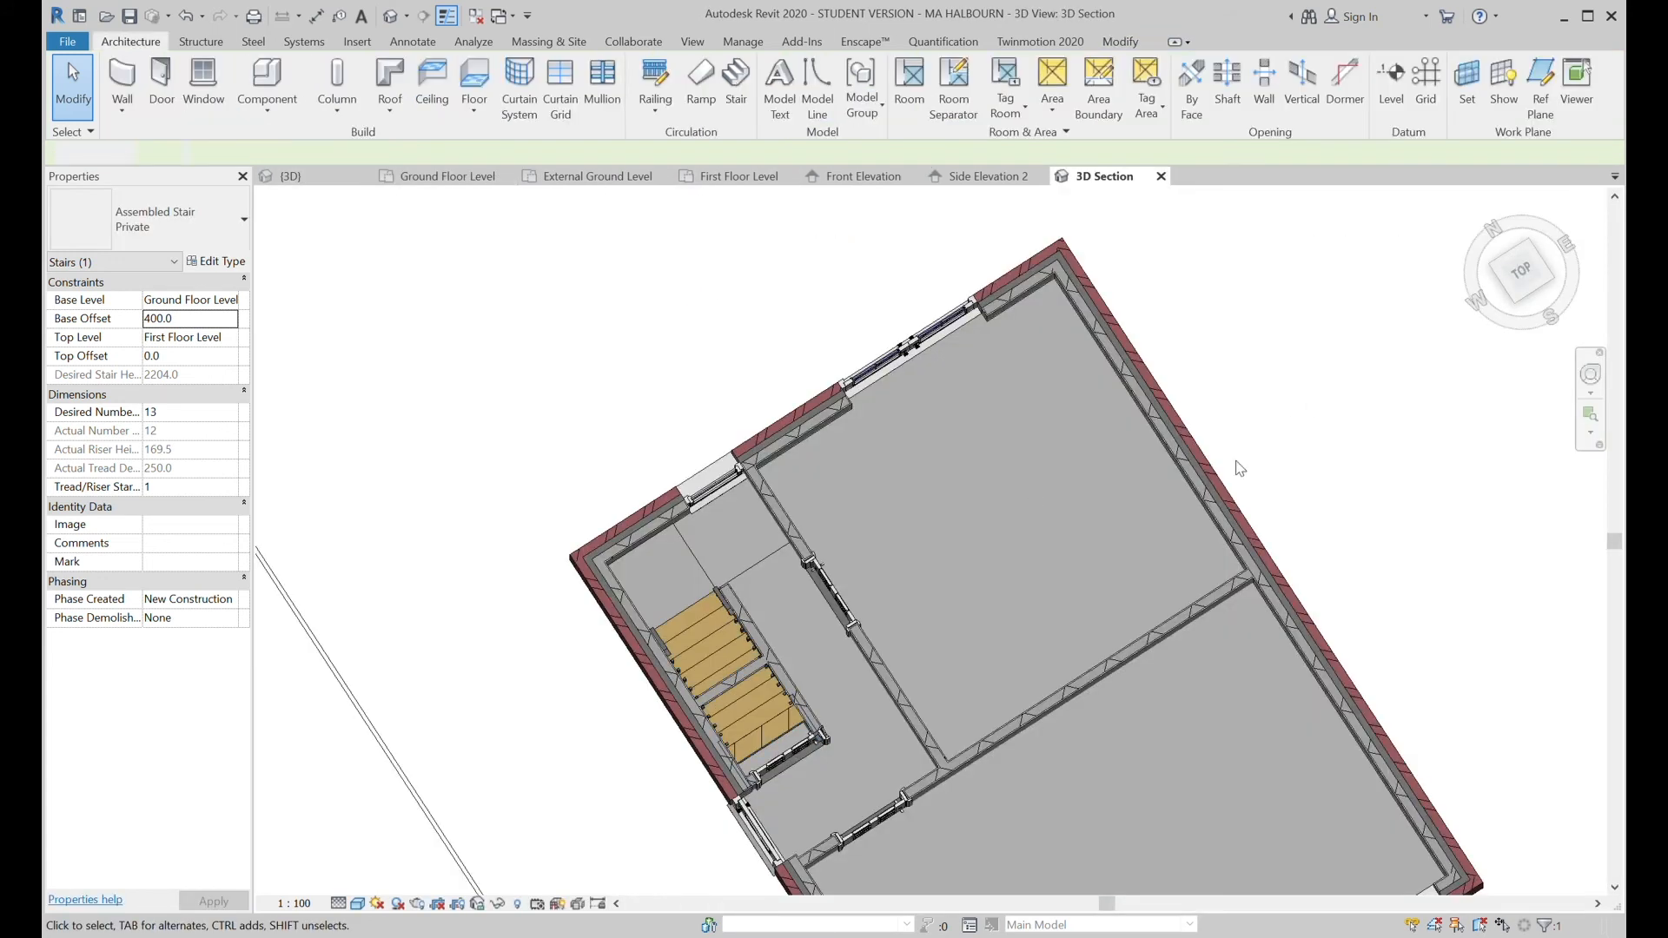
Examine the raised staircase and the stair base floors in the 3D section from several angles.
{"action": "middle_click_drag", "start_coordinate": [938, 728], "coordinate": [899, 416], "text": "shift"}
{"action": "middle_click_drag", "start_coordinate": [1118, 430], "coordinate": [960, 352], "text": "shift"}
{"action": "scroll", "coordinate": [961, 352], "scroll_direction": "up", "scroll_amount": 3}
{"action": "scroll", "coordinate": [958, 349], "scroll_direction": "up", "scroll_amount": 3}
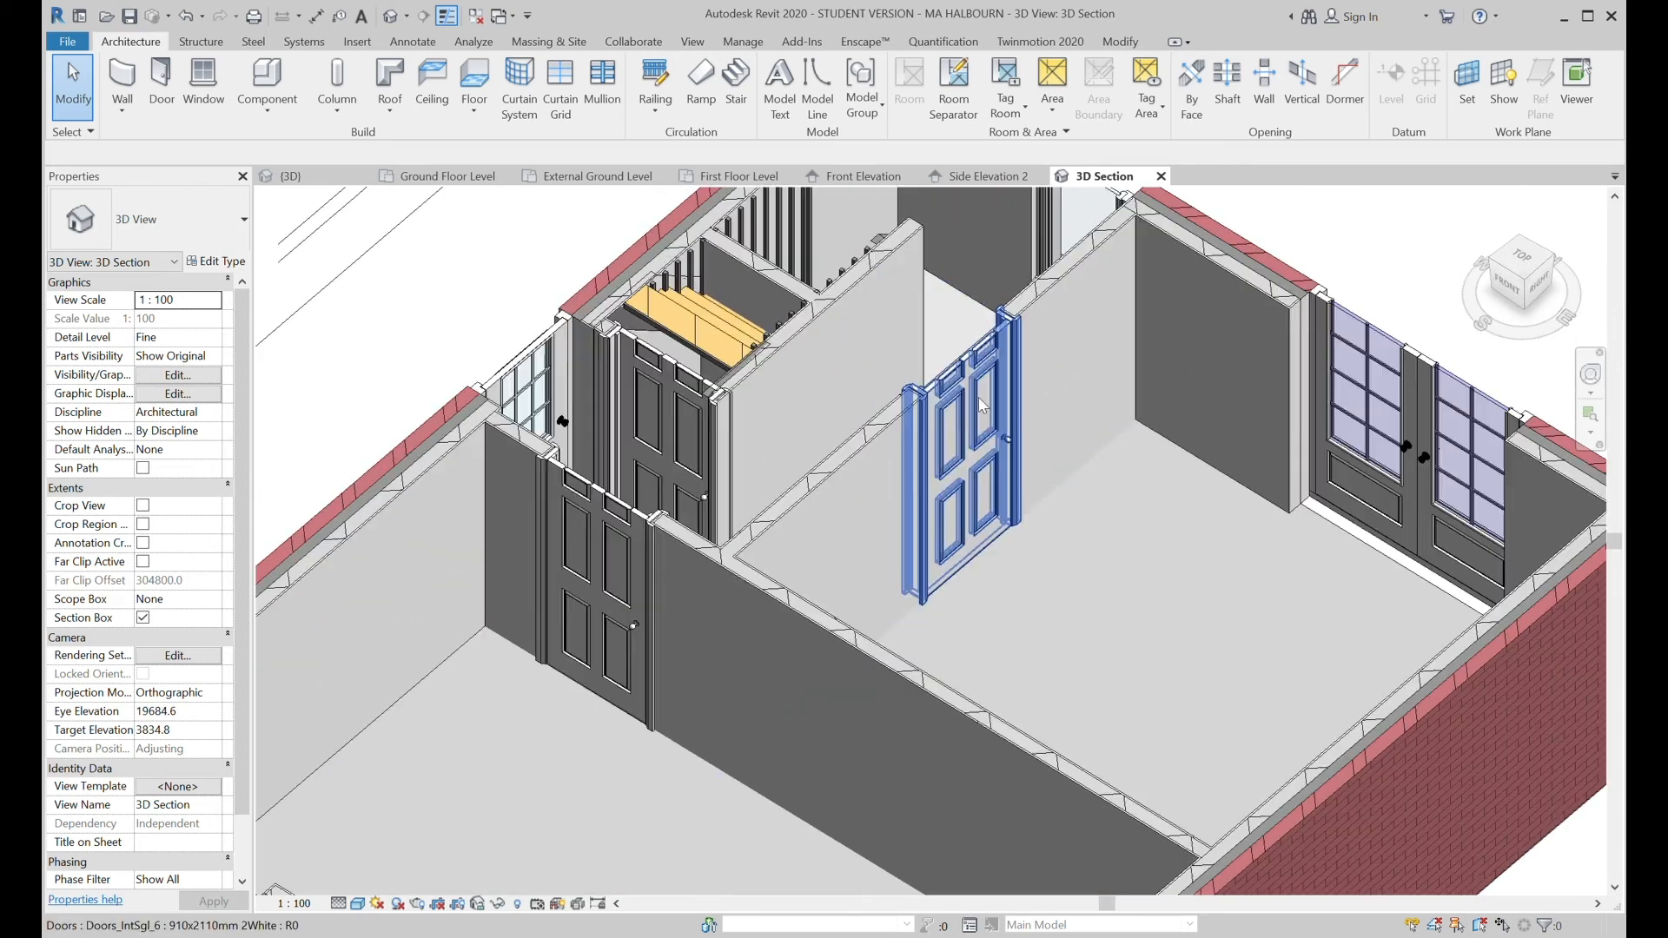
{"action": "middle_click_drag", "start_coordinate": [992, 423], "coordinate": [947, 322], "text": "shift"}
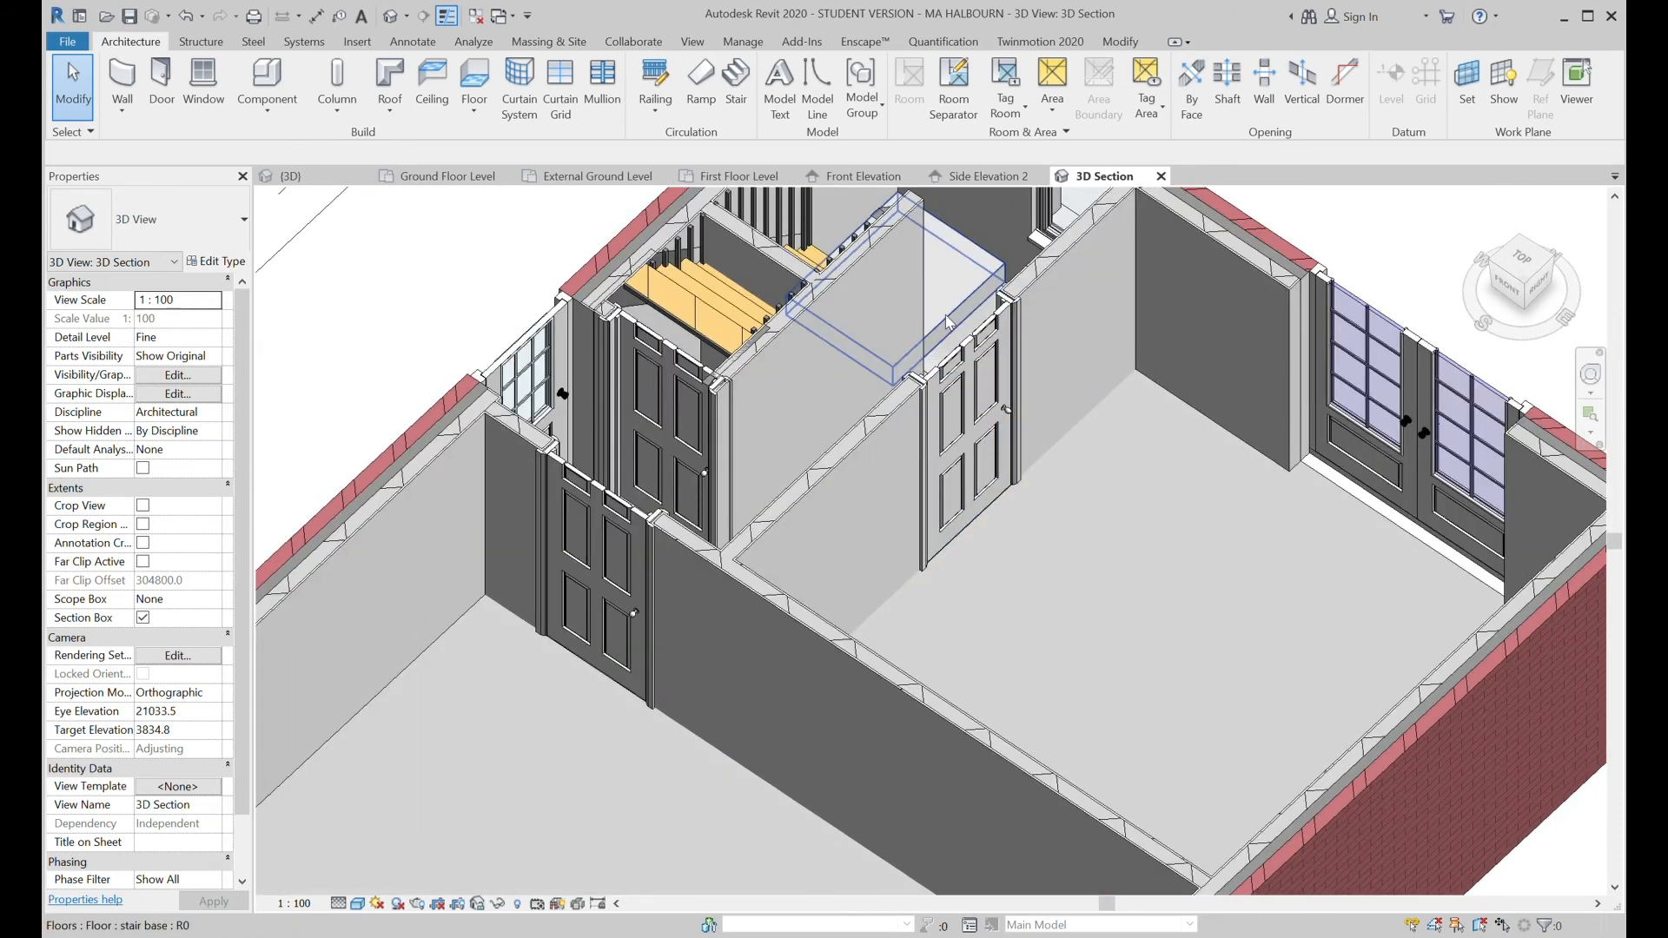
{"action": "middle_click_drag", "start_coordinate": [833, 350], "coordinate": [843, 287], "text": "shift"}
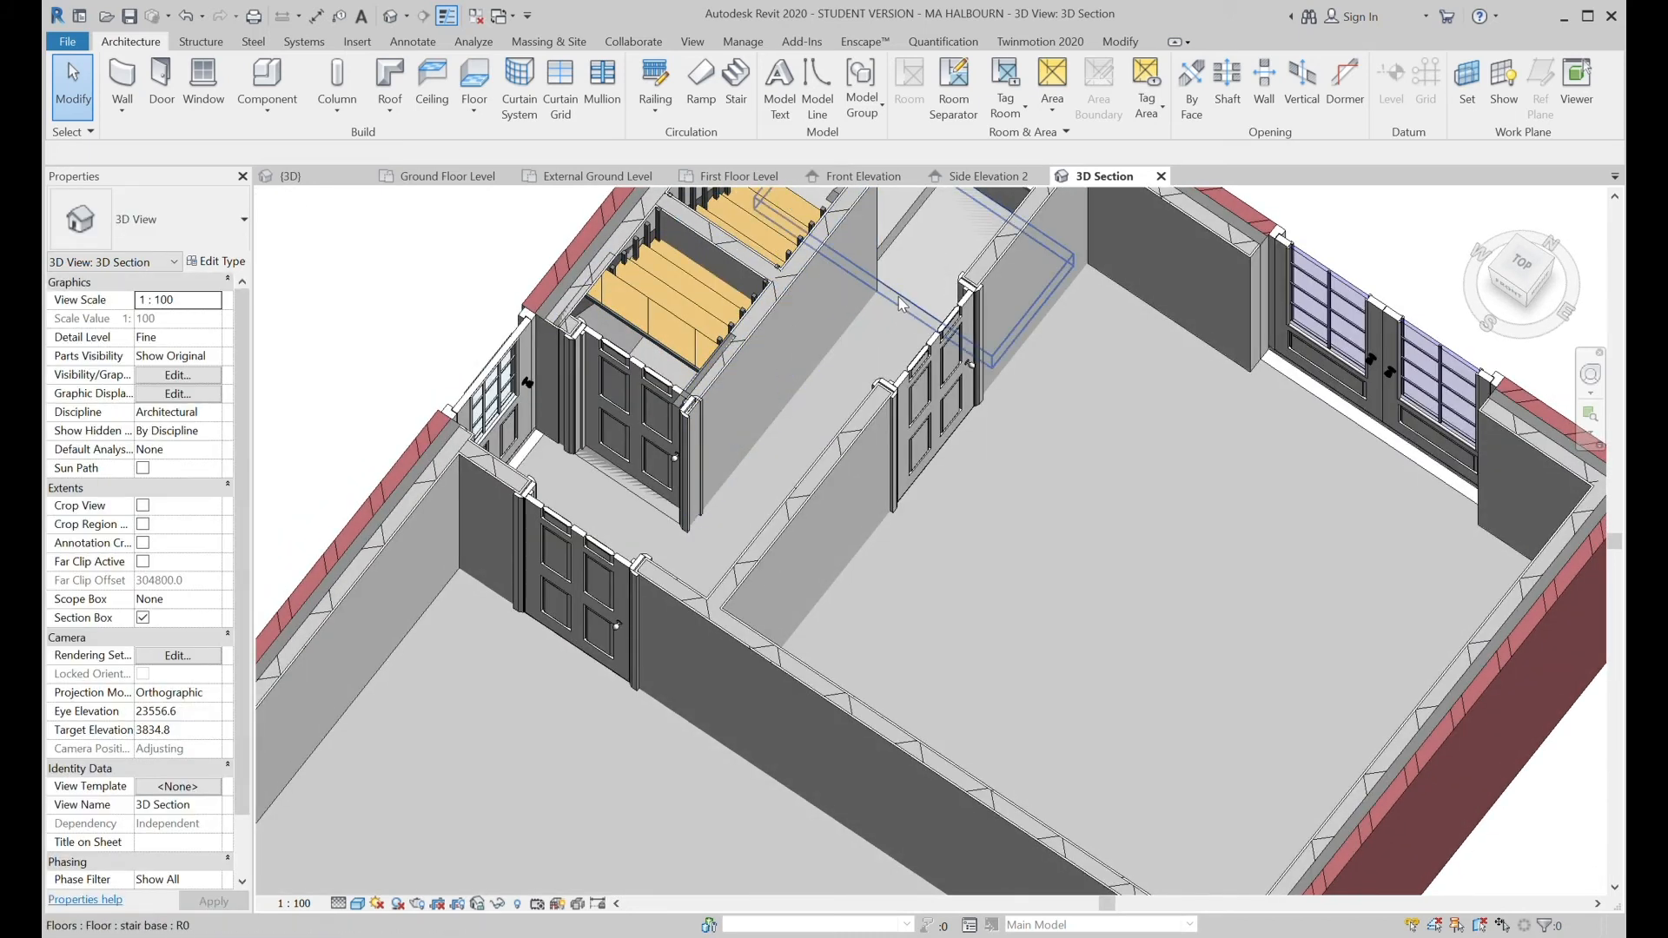
{"action": "middle_click_drag", "start_coordinate": [817, 515], "coordinate": [769, 502], "text": "shift"}
{"action": "middle_click_drag", "start_coordinate": [1004, 610], "coordinate": [870, 496], "text": "shift"}
{"action": "scroll", "coordinate": [837, 461], "scroll_direction": "down", "scroll_amount": 6}
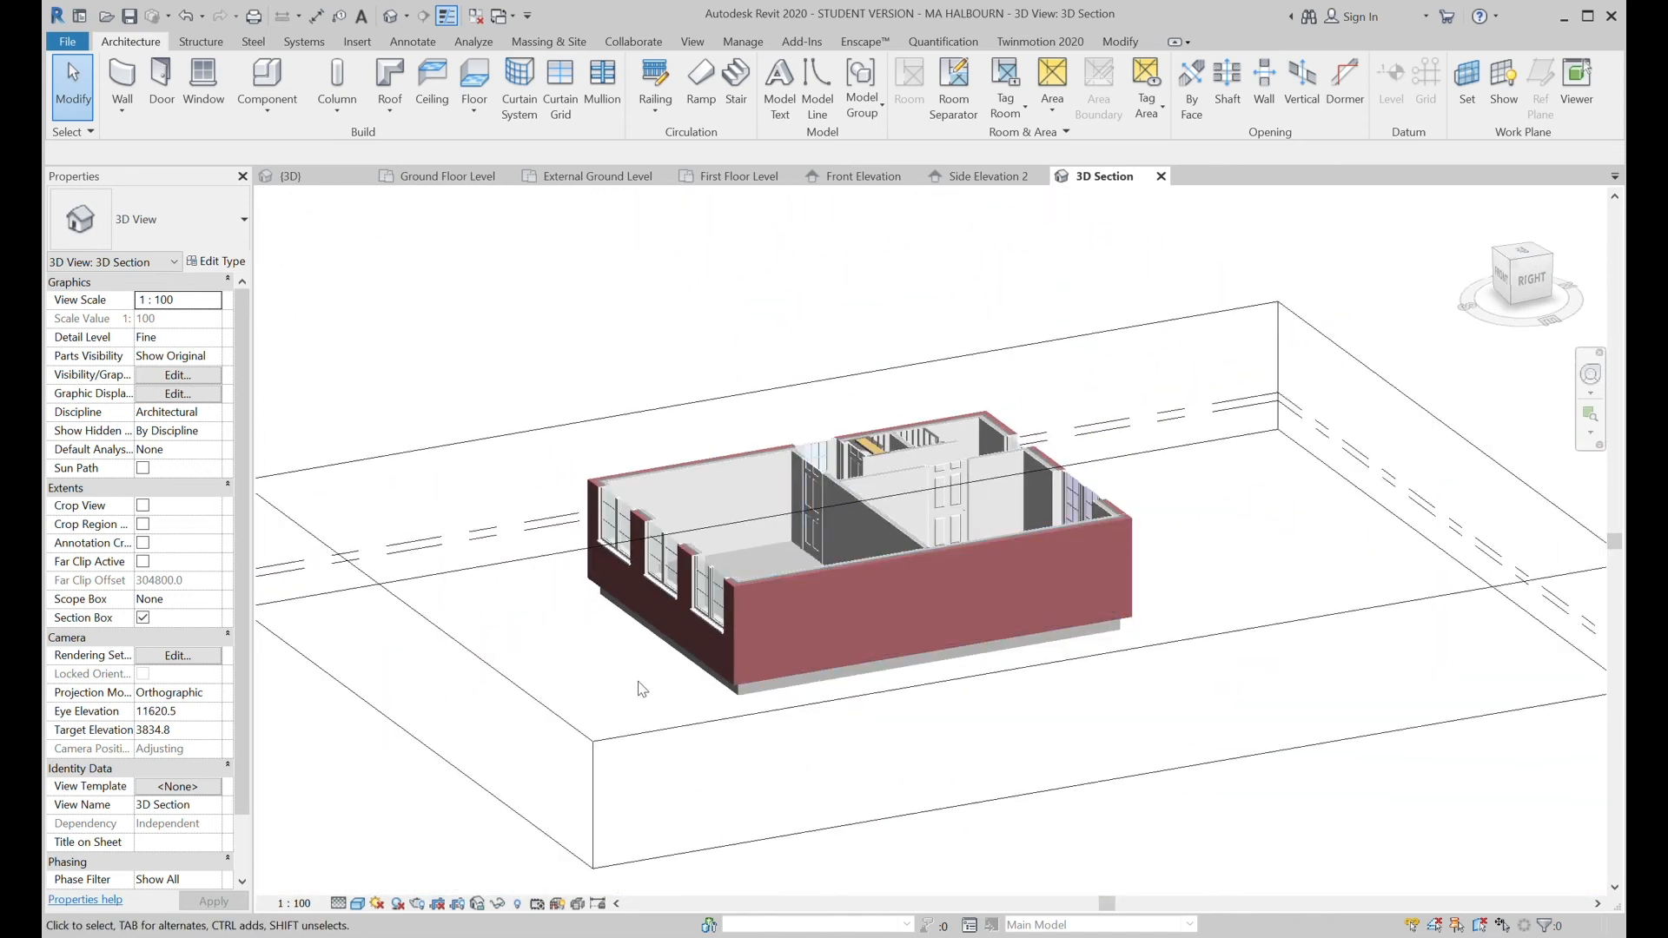
Move one side face of the section box inward so that only the stair end of the house remains visible.
{"action": "left_click", "coordinate": [566, 746]}
{"action": "scroll", "coordinate": [593, 741], "scroll_direction": "down", "scroll_amount": 4}
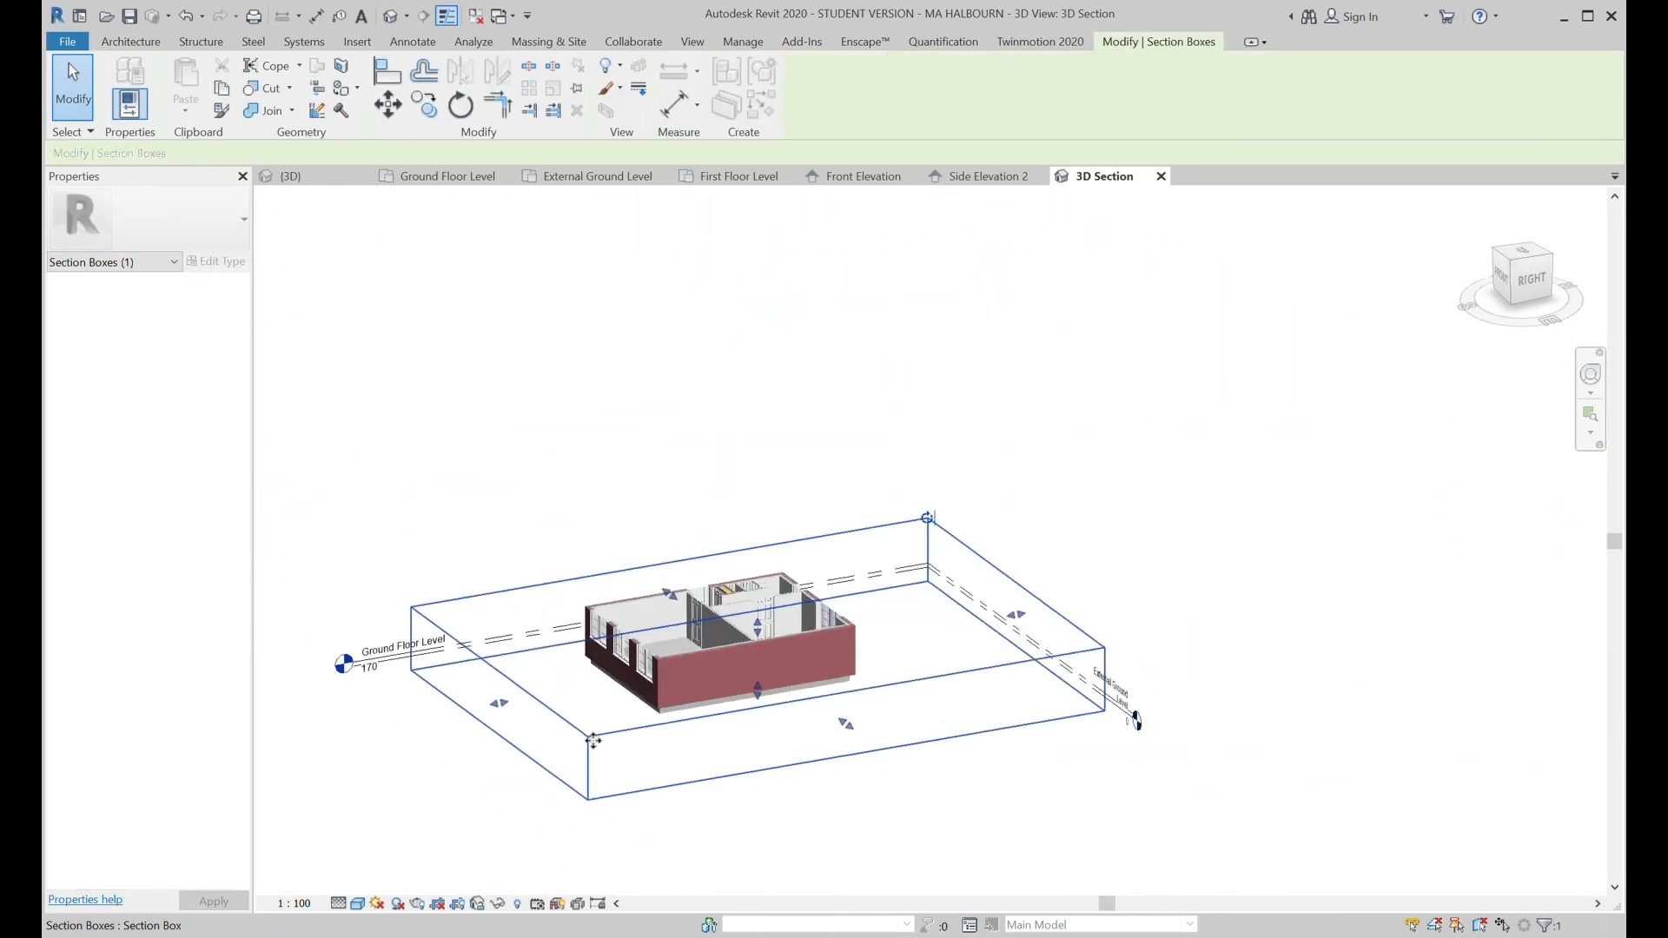
{"action": "middle_click_drag", "start_coordinate": [651, 724], "coordinate": [711, 712]}
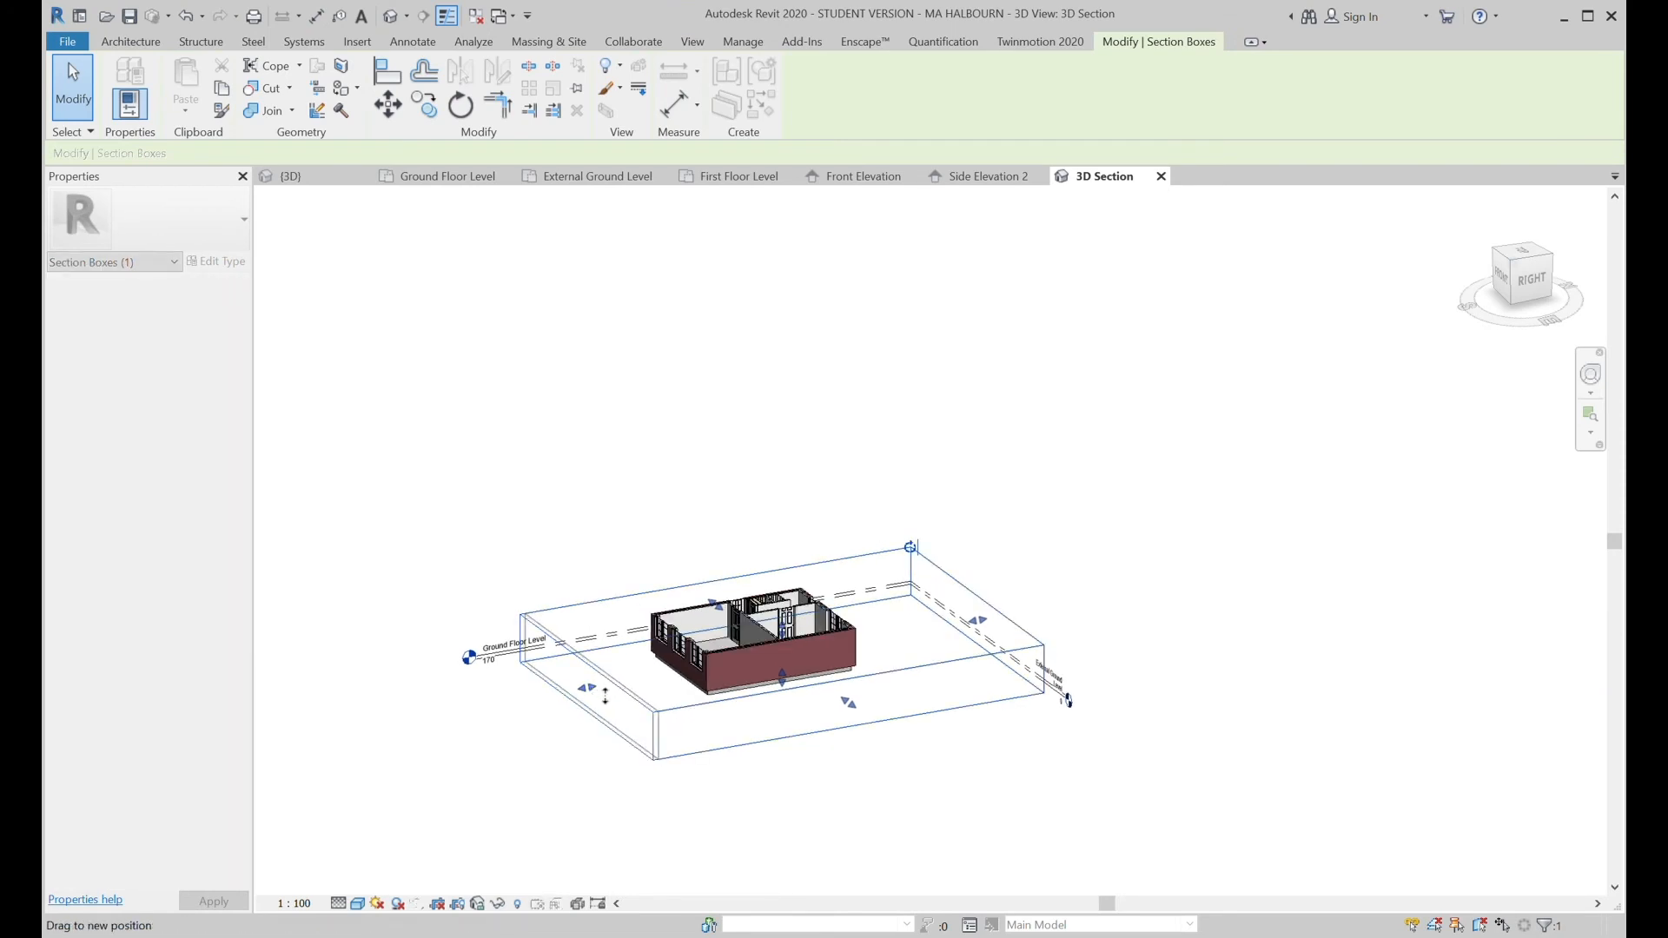
{"action": "left_click_drag", "start_coordinate": [807, 663], "coordinate": [830, 658]}
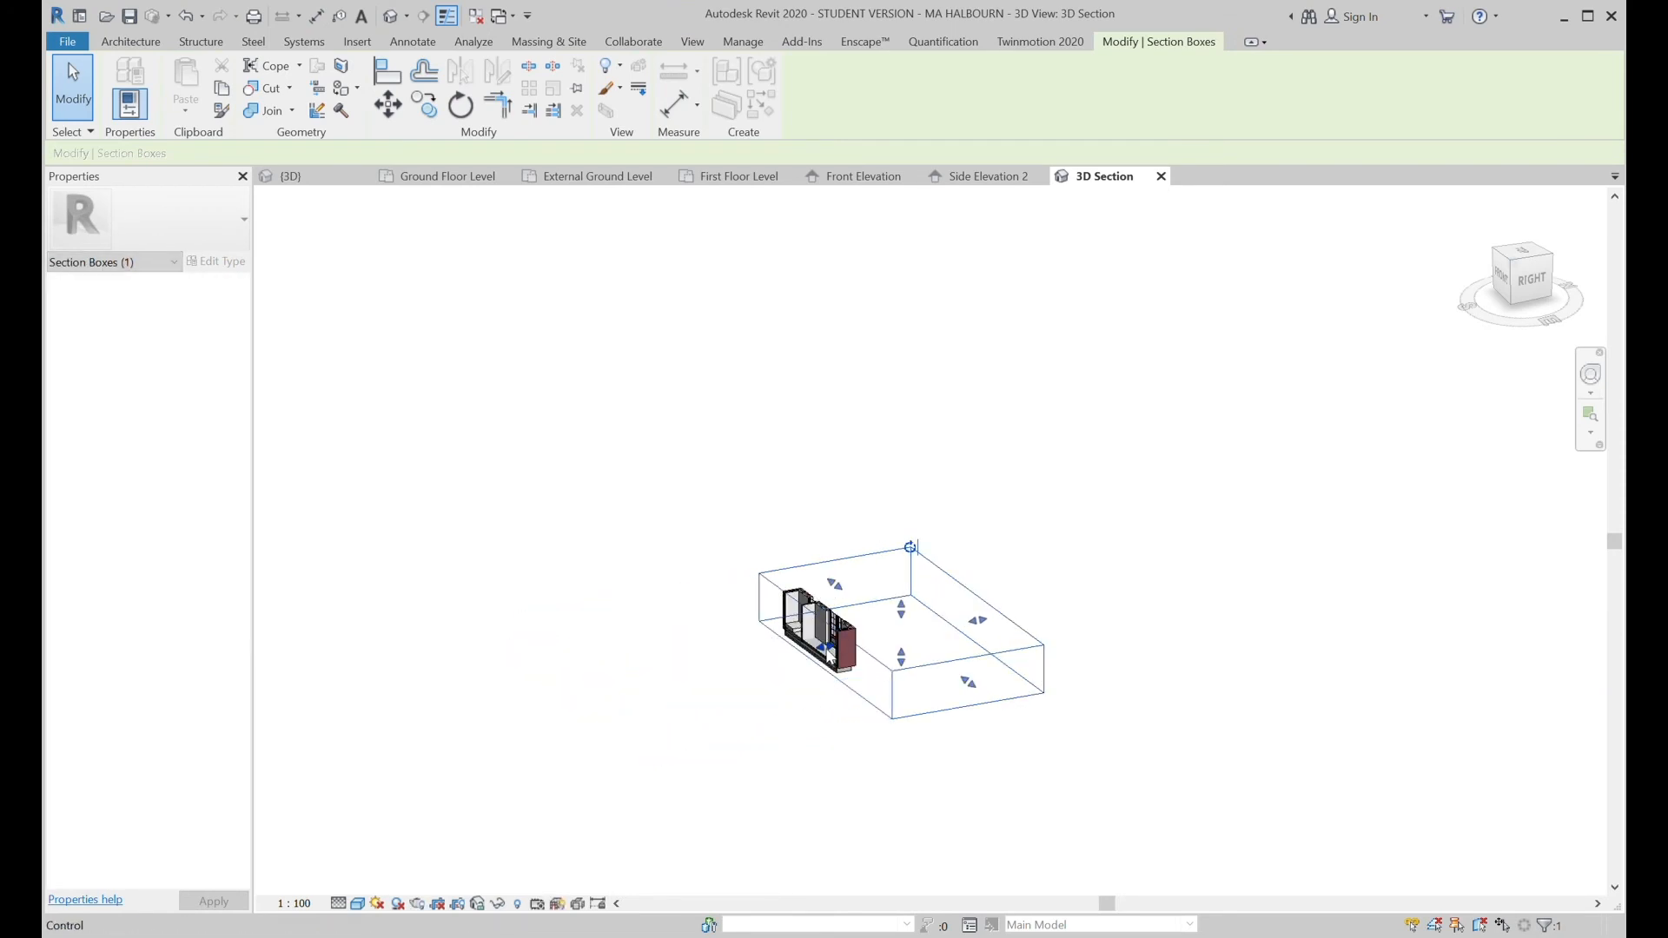
Examine from the front how the two stair base floors sit relative to the ground floor slab in the section.
{"action": "middle_click_drag", "start_coordinate": [759, 713], "coordinate": [1008, 711], "text": "shift"}
{"action": "scroll", "coordinate": [820, 680], "scroll_direction": "up", "scroll_amount": 5}
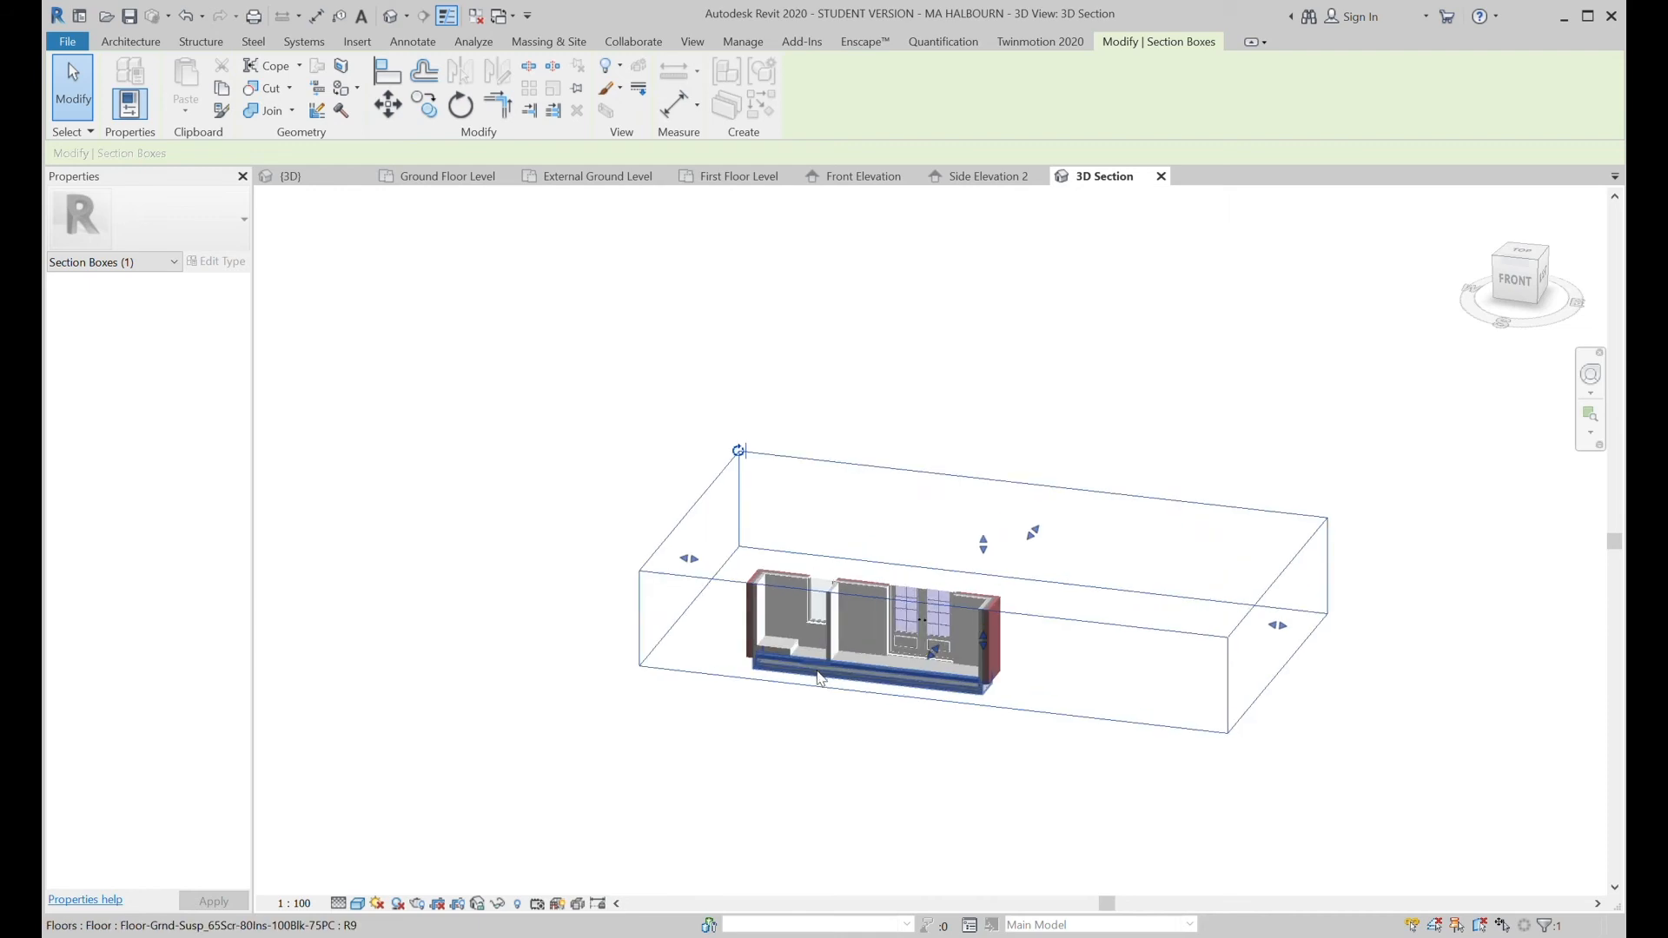
{"action": "middle_click_drag", "start_coordinate": [820, 759], "coordinate": [879, 737], "text": "shift"}
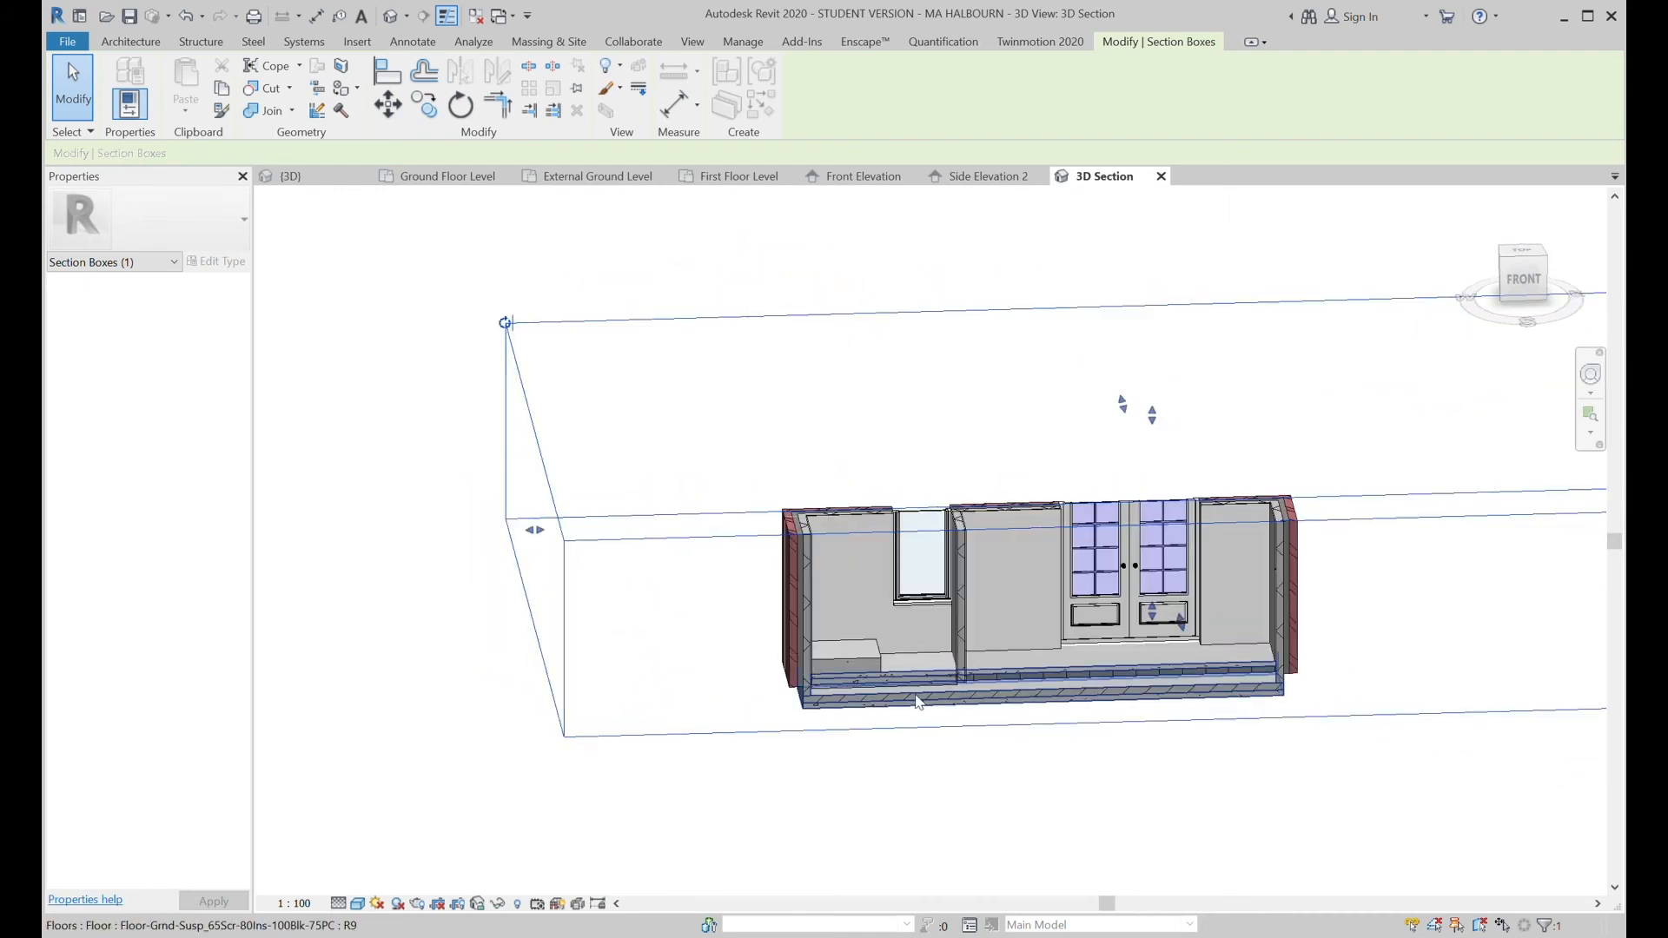
{"action": "scroll", "coordinate": [952, 630], "scroll_direction": "up", "scroll_amount": 5}
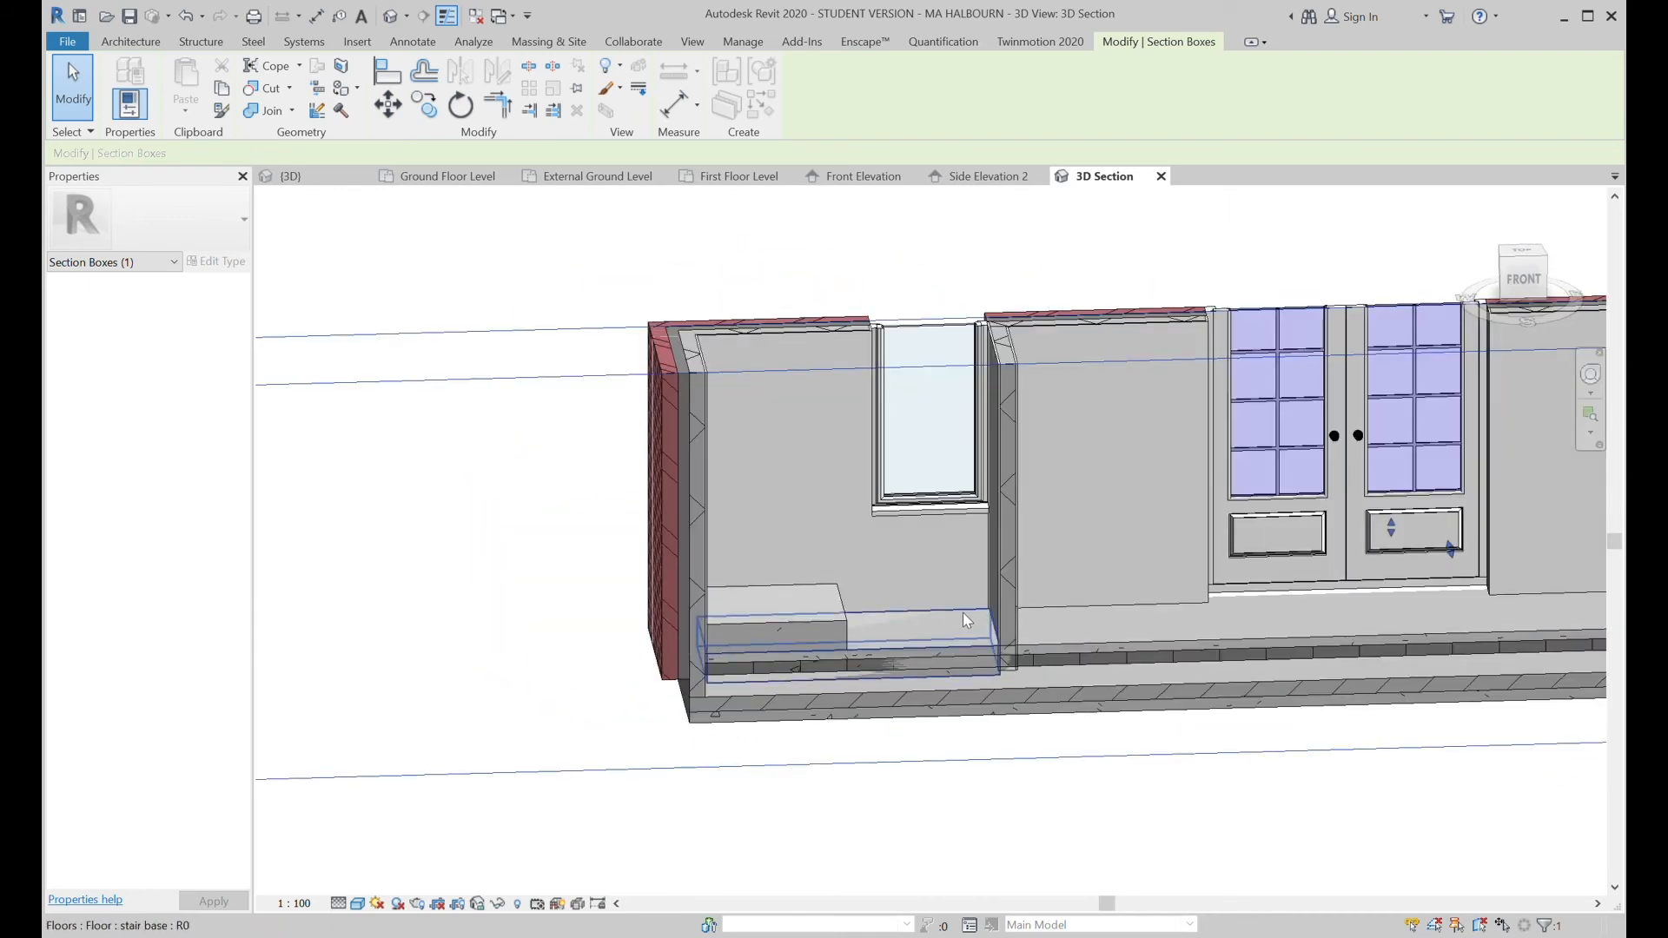
{"action": "left_click", "coordinate": [963, 615]}
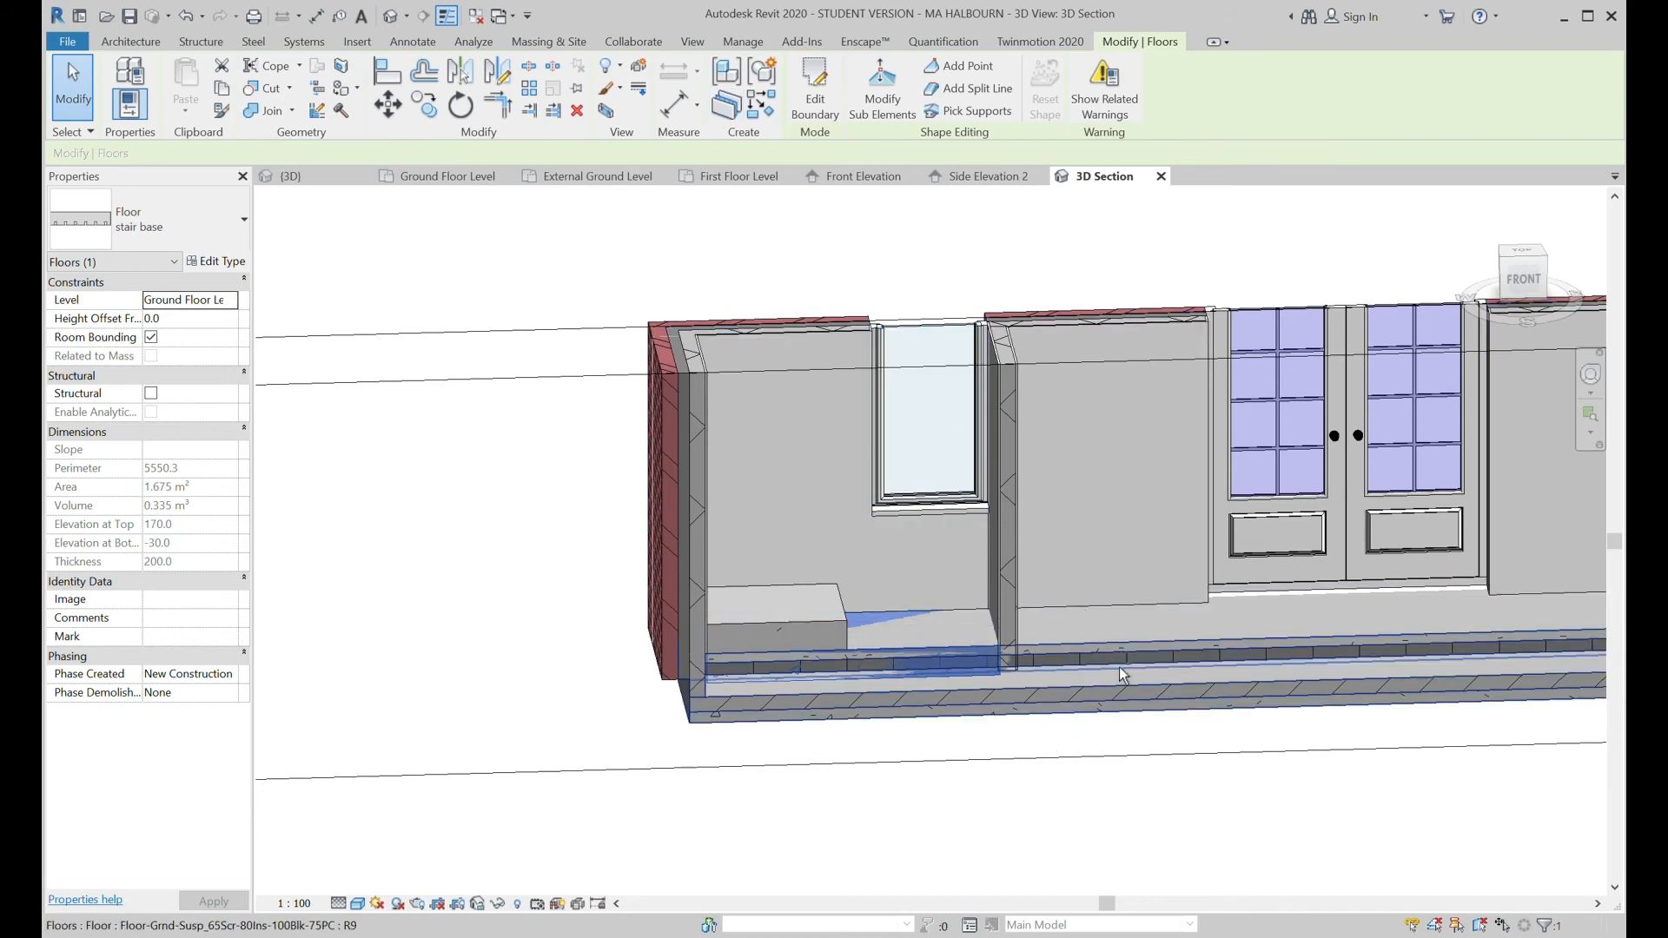
{"action": "left_click", "coordinate": [1523, 280]}
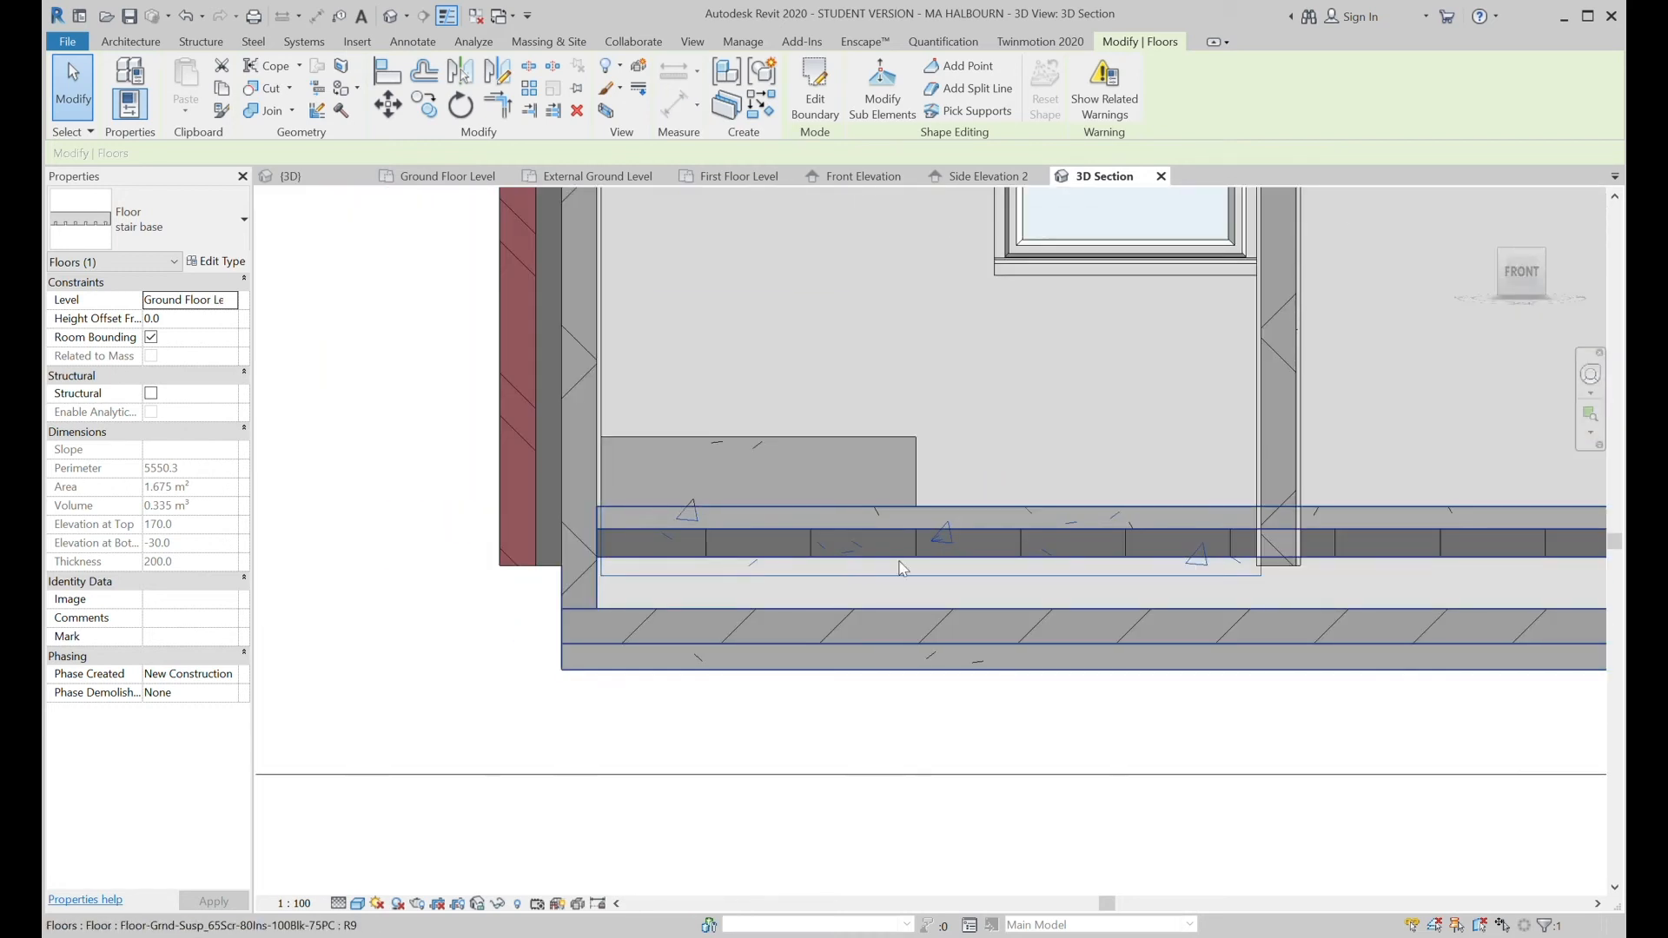
{"action": "left_click", "coordinate": [1040, 519]}
{"action": "left_click", "coordinate": [855, 348]}
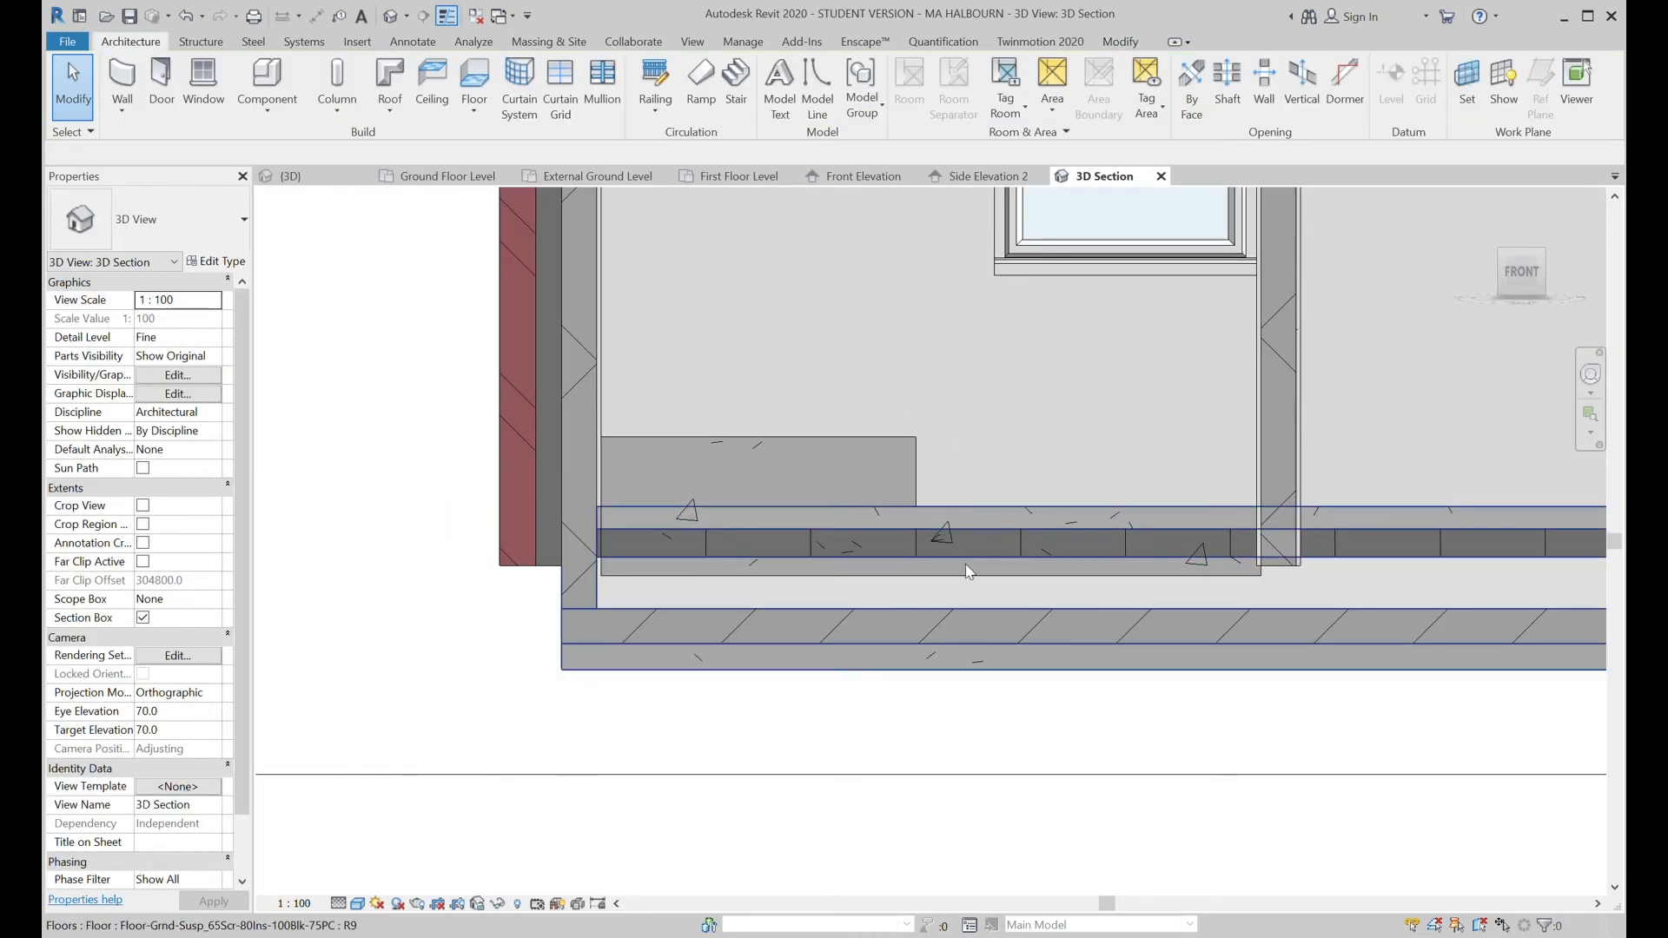
Nudge the upper, shorter stair base floor upward to a height offset of 395 mm from Ground Floor Level.
{"action": "left_click", "coordinate": [849, 441]}
{"action": "key", "text": "Up"}
{"action": "key", "text": "Up"}
{"action": "key", "text": "Up"}
{"action": "key", "text": "Up"}
{"action": "key", "text": "Up"}
{"action": "key", "text": "Up"}
{"action": "key", "text": "Up"}
{"action": "key", "text": "Up"}
{"action": "key", "text": "Up"}
{"action": "key", "text": "Up"}
{"action": "key", "text": "Up"}
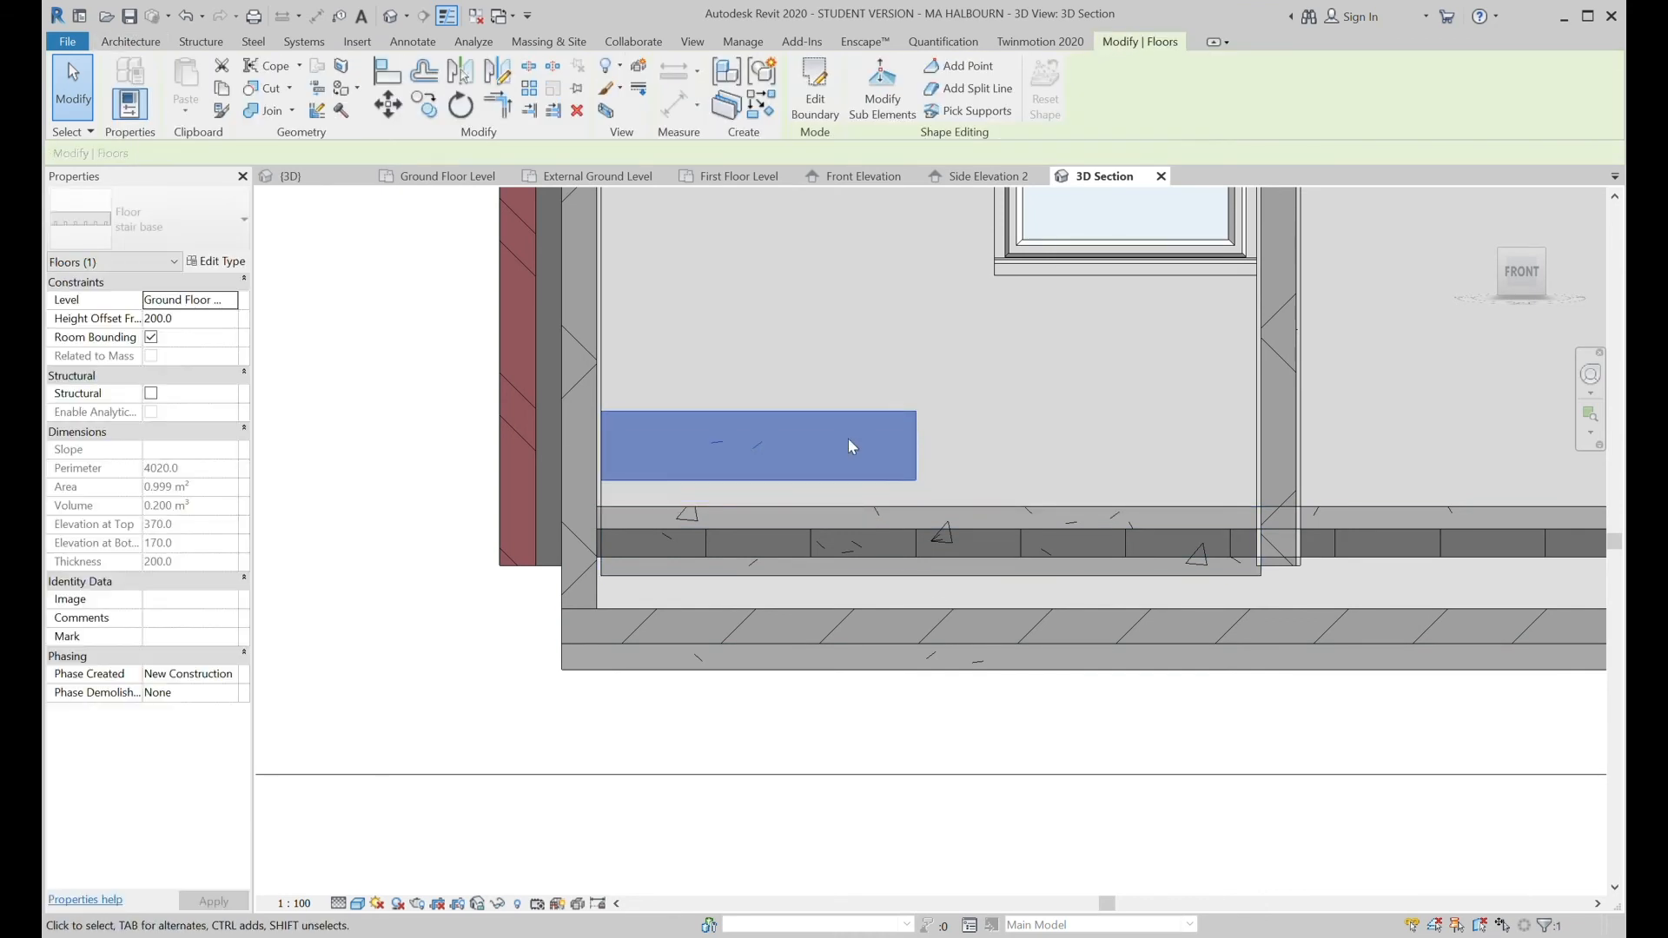
{"action": "key", "text": "Up"}
{"action": "key", "text": "Up"}
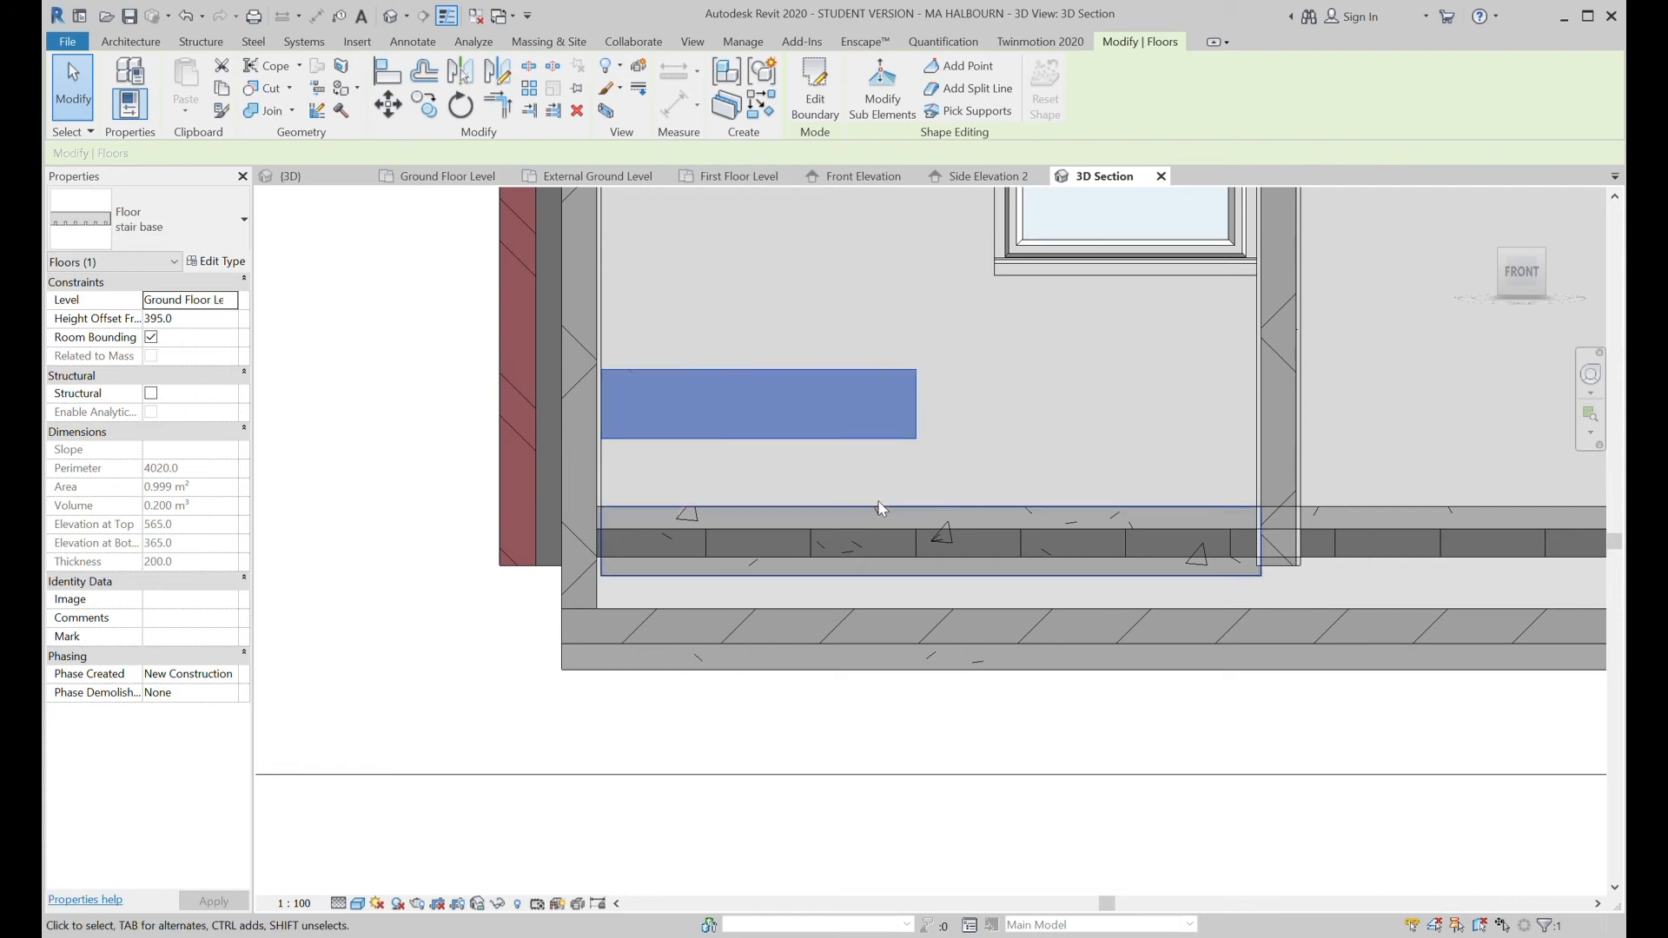
Nudge the lower, longer stair base floor up out of the ground floor slab to a height offset of 225 mm.
{"action": "key", "text": "Up"}
{"action": "key", "text": "Up"}
{"action": "key", "text": "Up"}
{"action": "key", "text": "Up"}
{"action": "key", "text": "Up"}
{"action": "key", "text": "Up"}
{"action": "key", "text": "Up"}
{"action": "key", "text": "Up"}
{"action": "key", "text": "Up"}
{"action": "key", "text": "Up"}
{"action": "key", "text": "Up"}
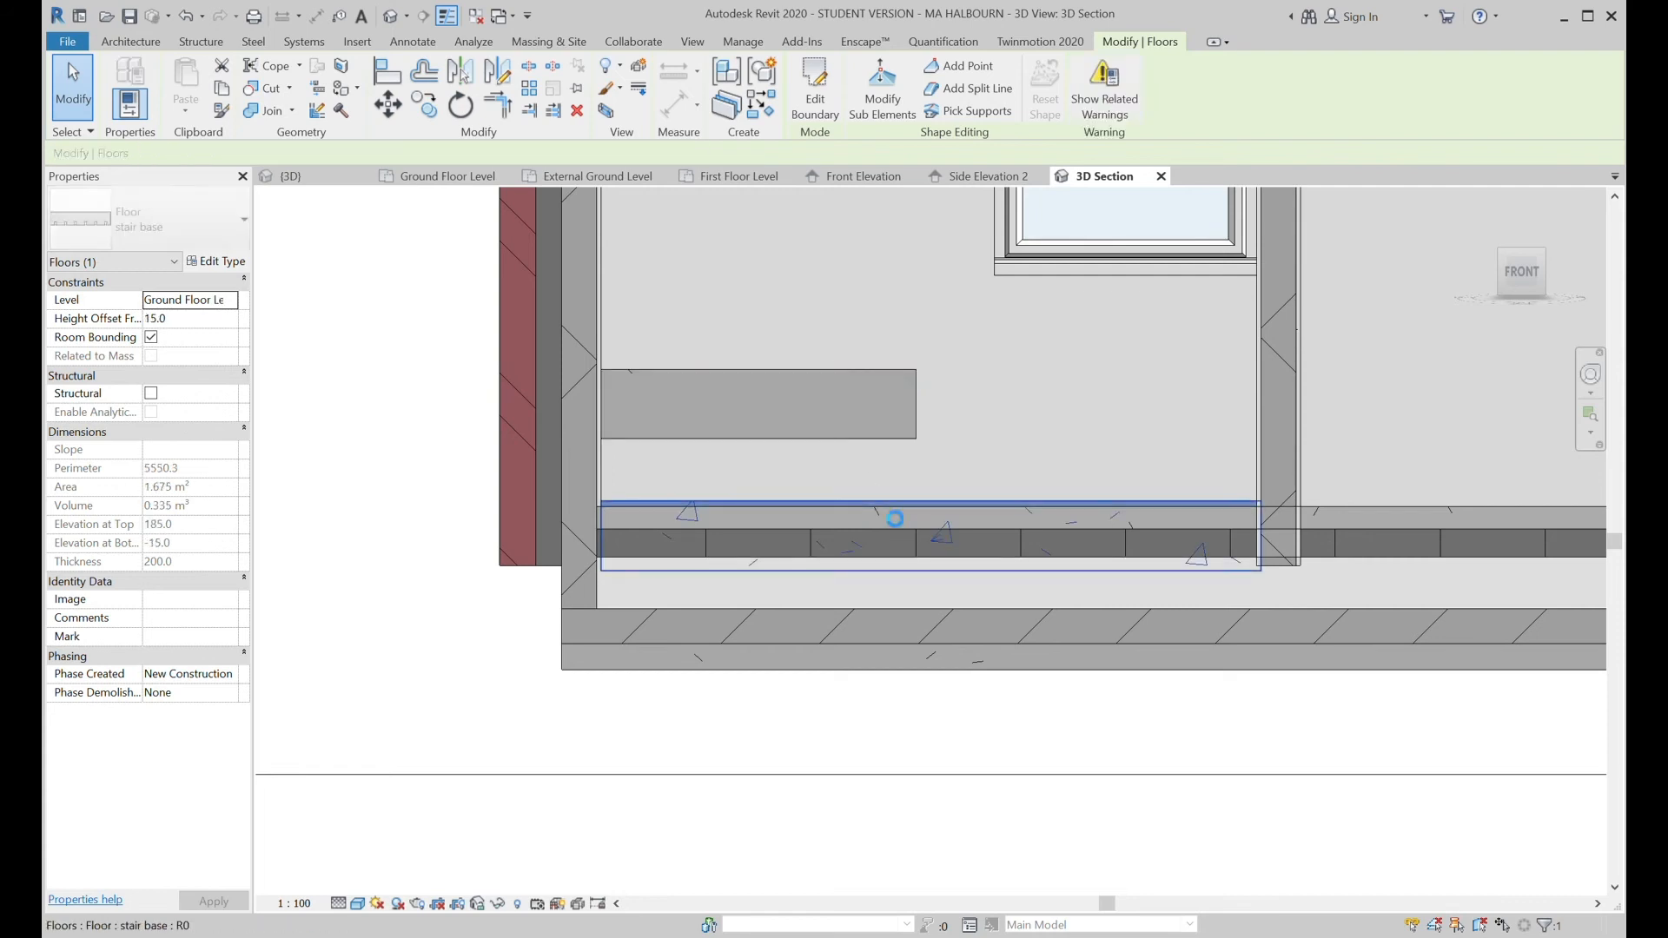
{"action": "key", "text": "Up"}
{"action": "key", "text": "Up"}
{"action": "key", "text": "Up"}
{"action": "key", "text": "Up"}
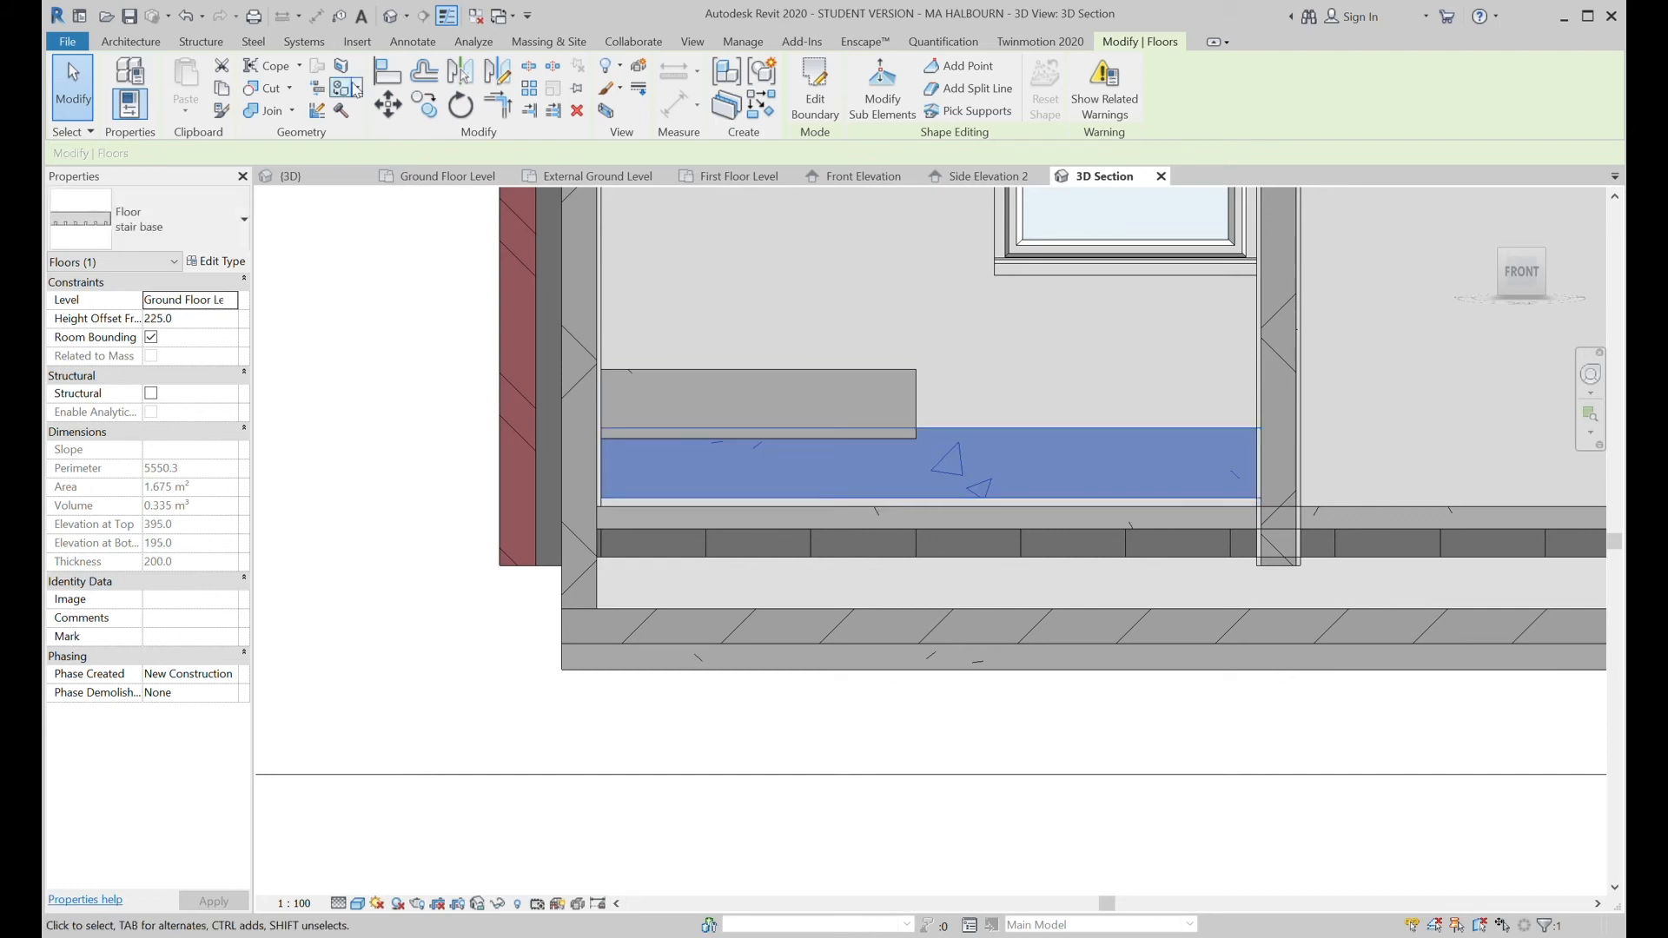
{"action": "left_click", "coordinate": [379, 80]}
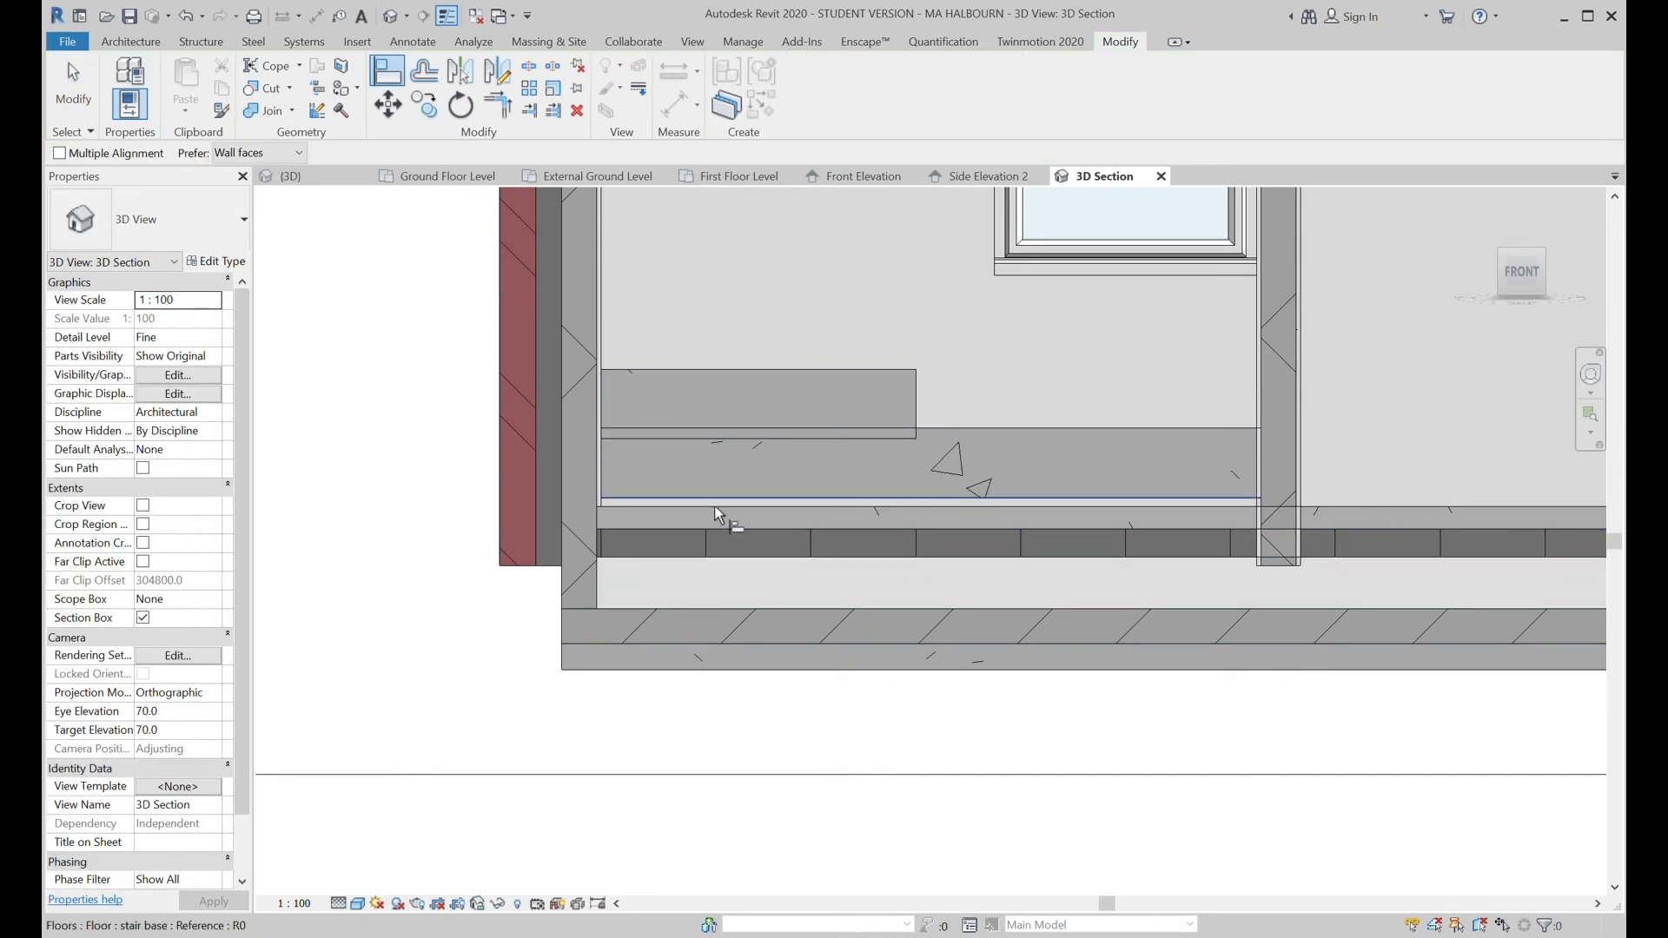
{"action": "scroll", "coordinate": [714, 509], "scroll_direction": "up", "scroll_amount": 3}
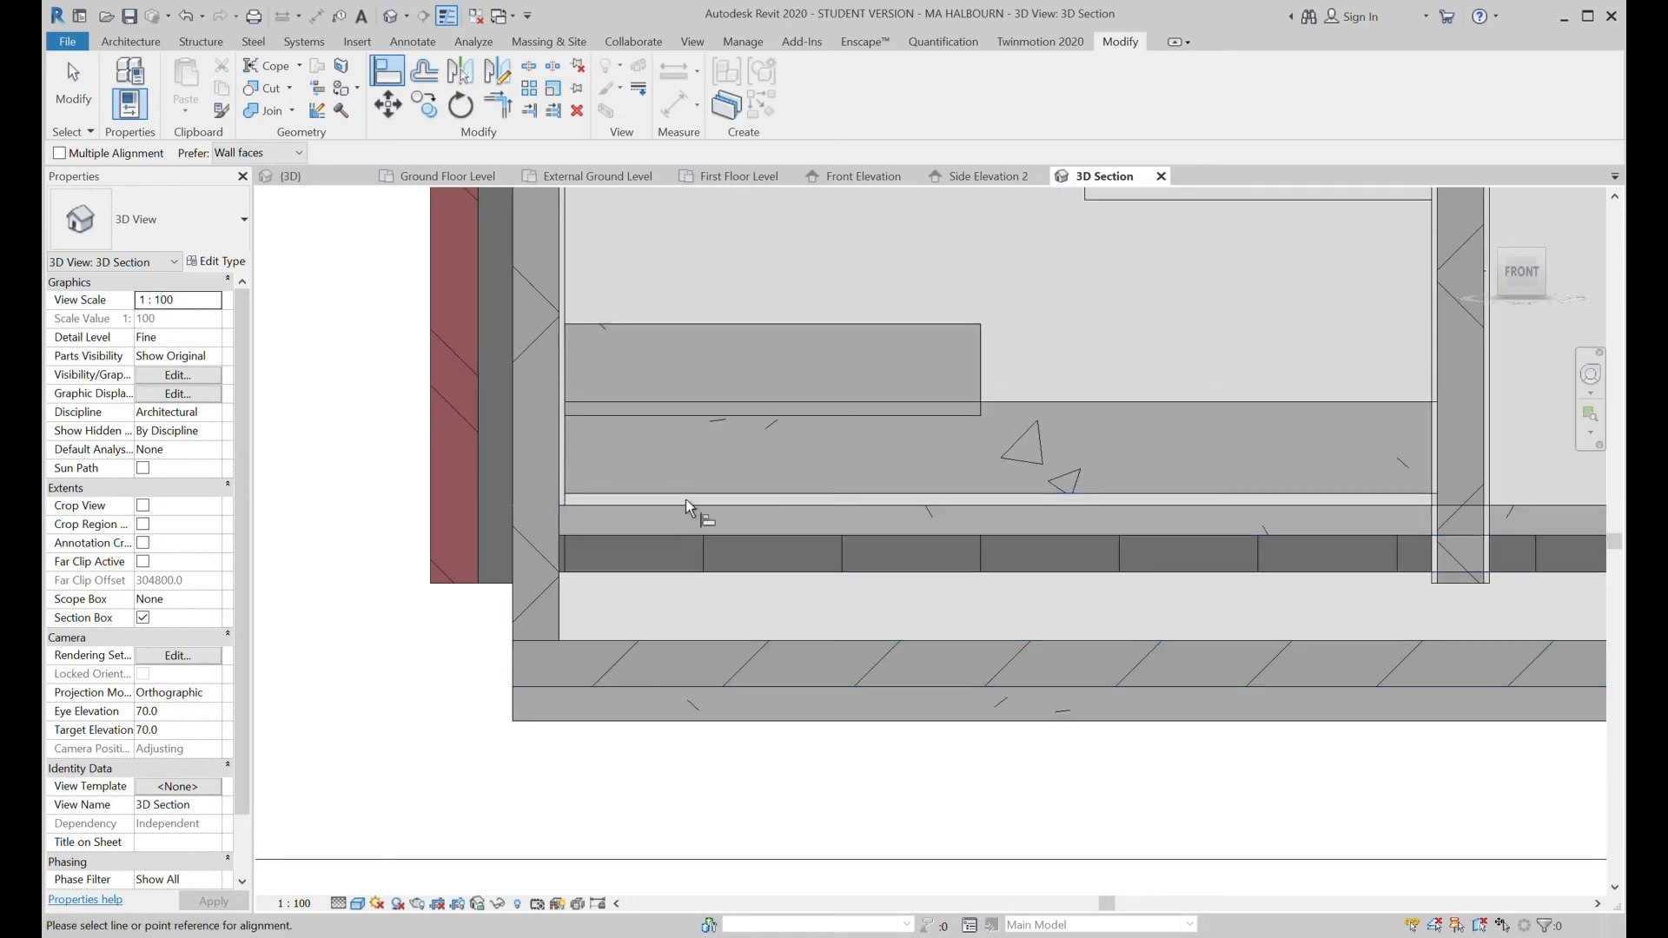
{"action": "key", "text": "Escape"}
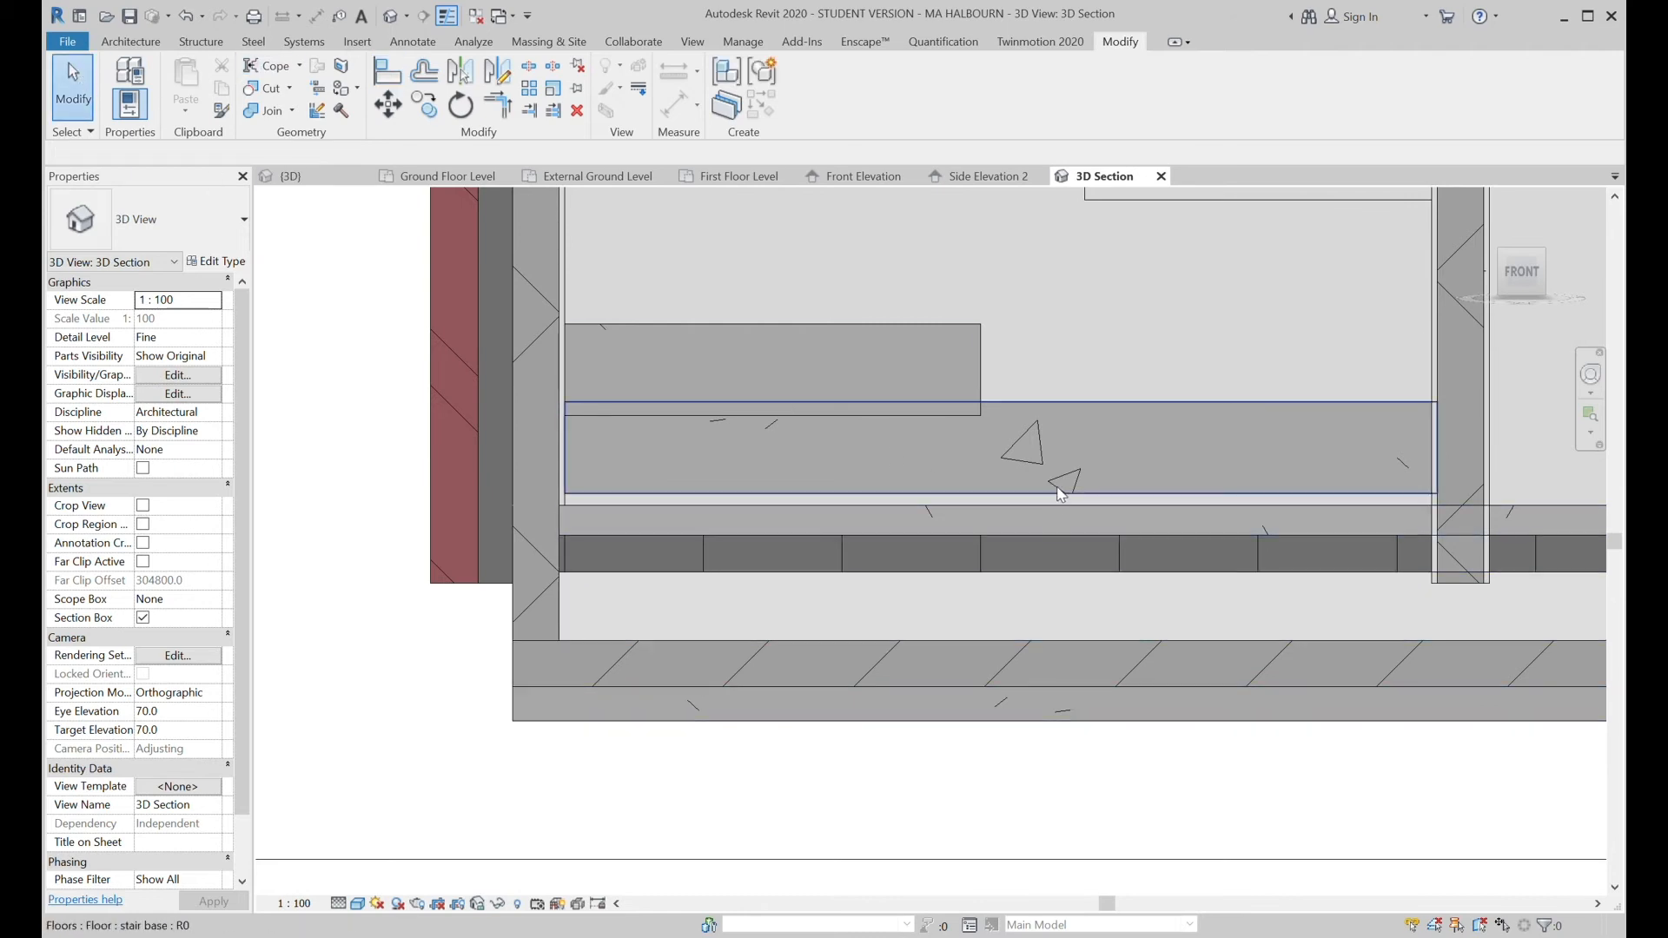
Nudge the lower stair base floor down until its underside meets the top of the ground floor slab.
{"action": "left_click", "coordinate": [1085, 492]}
{"action": "key", "text": "Down"}
{"action": "key", "text": "Down"}
{"action": "key", "text": "Down"}
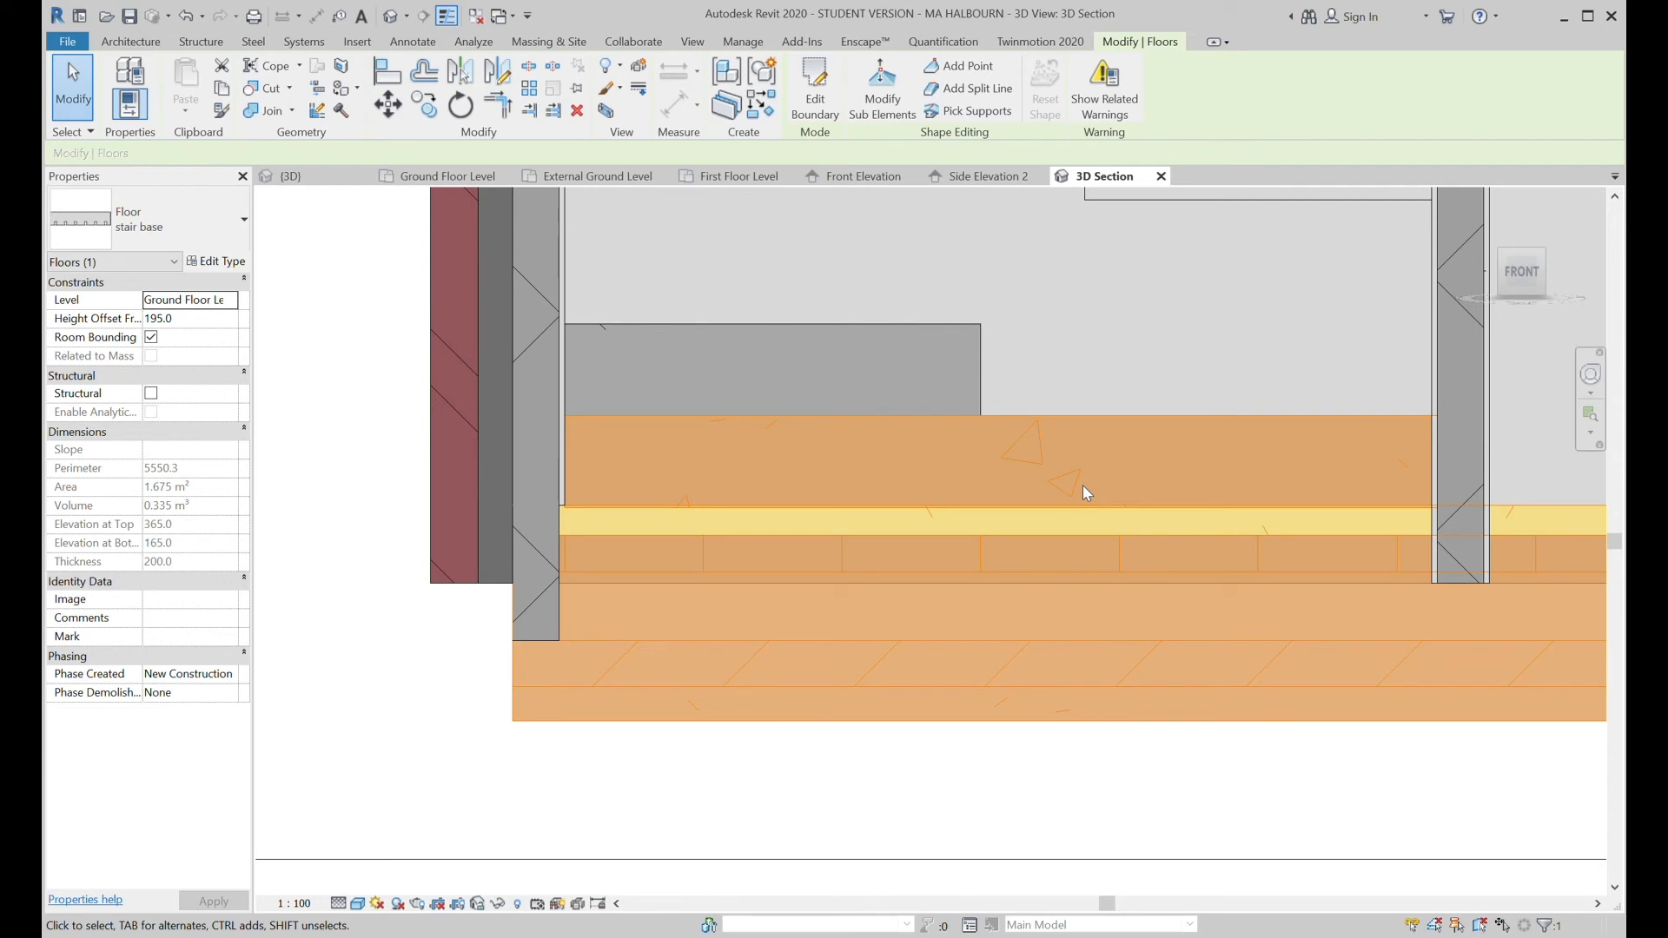
{"action": "key", "text": "Up"}
{"action": "left_click", "coordinate": [1093, 344]}
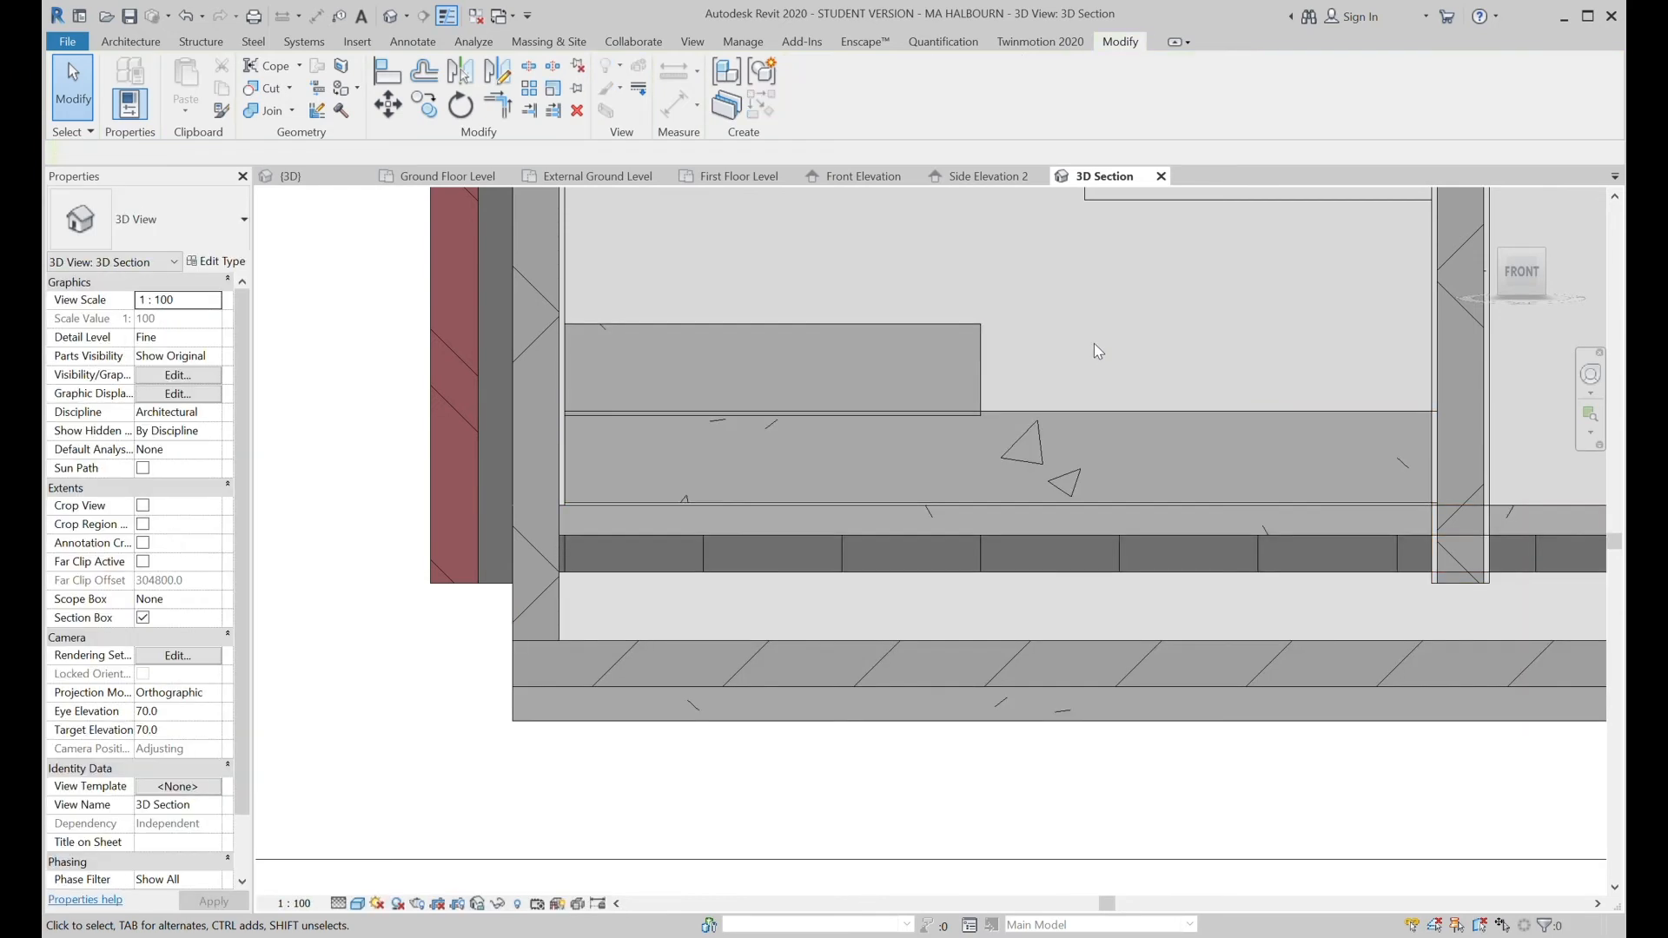
Raise the upper stair base floor to a height offset of 410 mm so it rests on the lower one.
{"action": "scroll", "coordinate": [1093, 342], "scroll_direction": "down", "scroll_amount": 2}
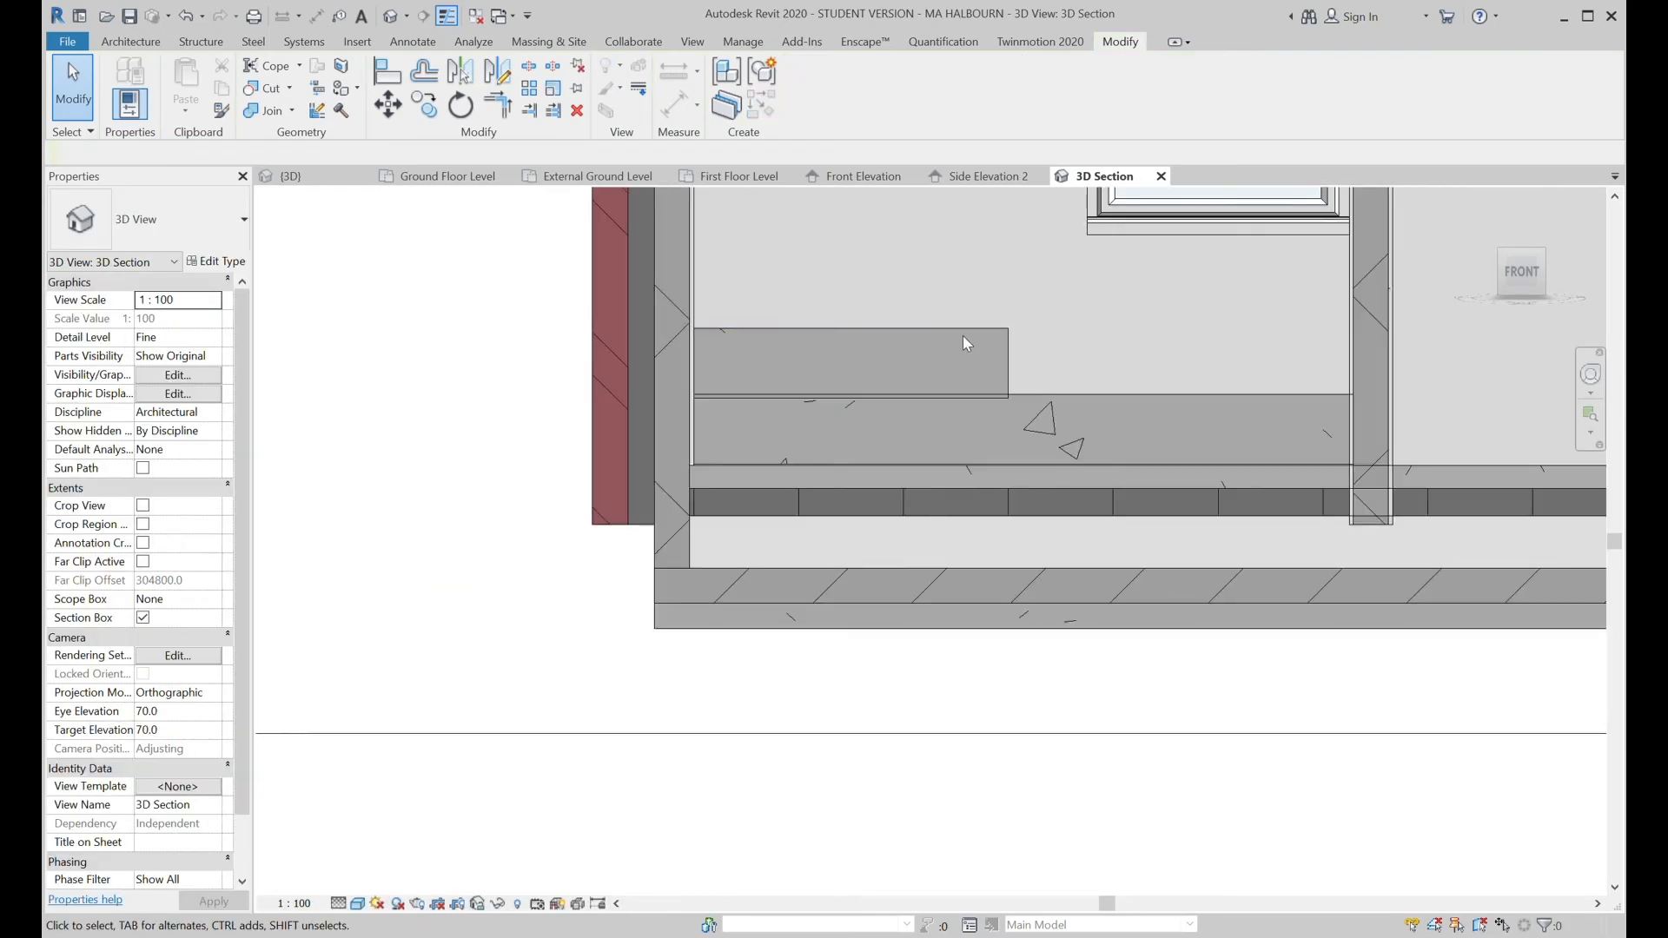
{"action": "left_click", "coordinate": [963, 336]}
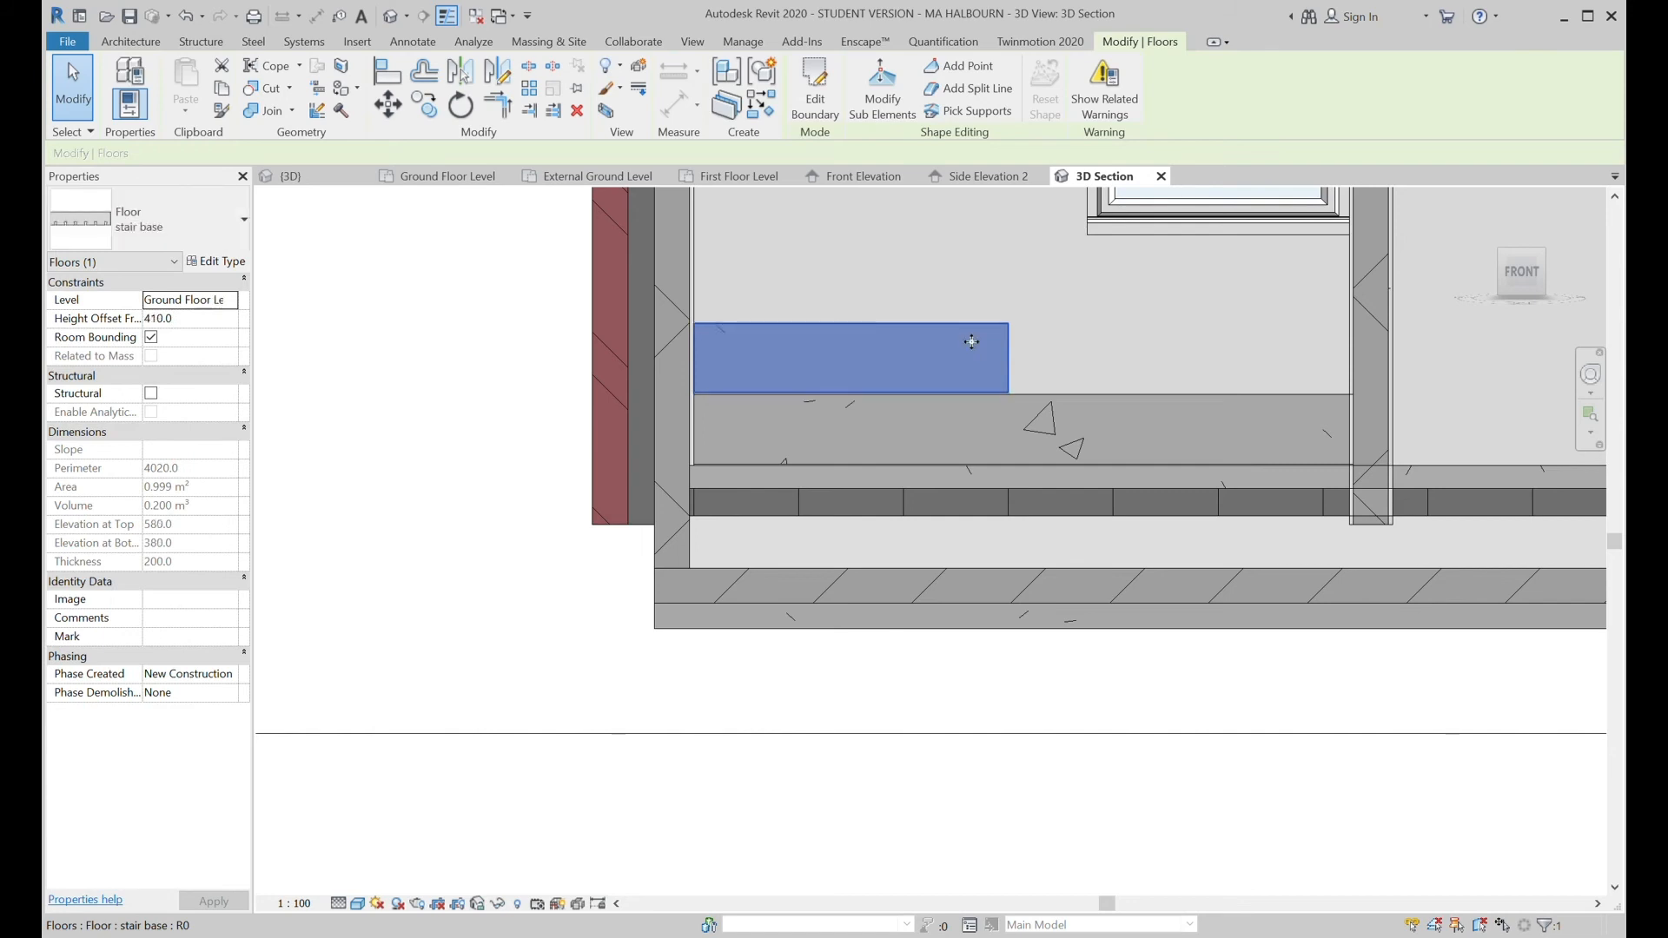
{"action": "left_click", "coordinate": [964, 306]}
{"action": "scroll", "coordinate": [965, 307], "scroll_direction": "down", "scroll_amount": 2}
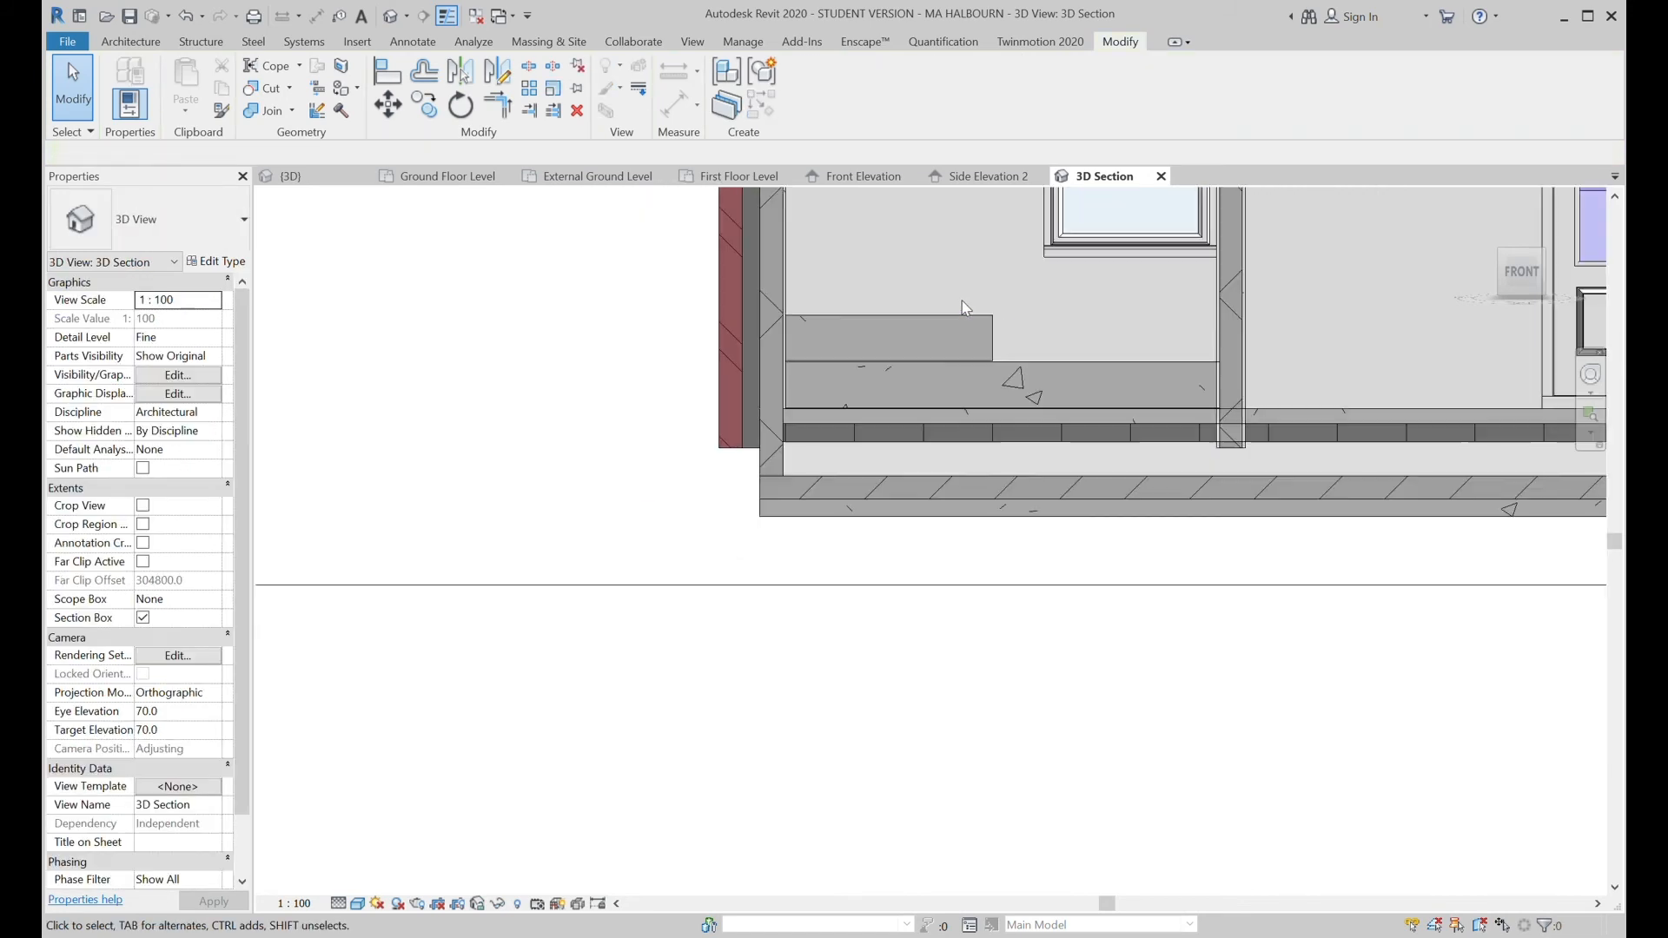
Look over the house in the default 3D view and the Ground Floor Level plan, and return to the 3D Section view.
{"action": "left_click", "coordinate": [403, 43]}
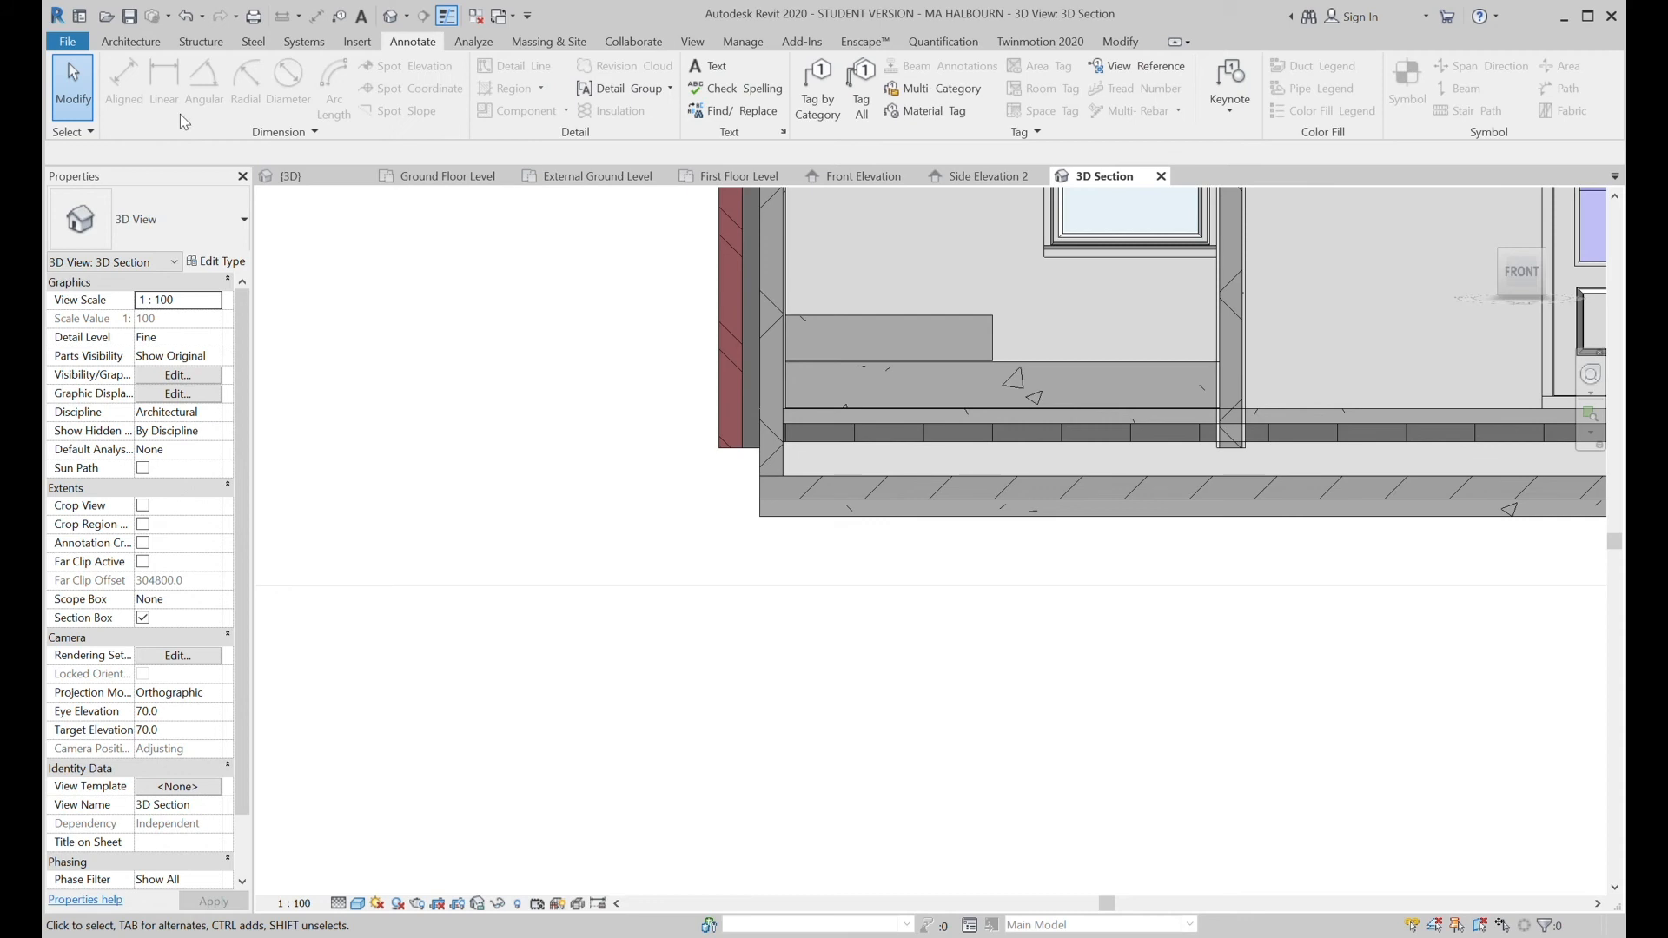
{"action": "left_click", "coordinate": [320, 177]}
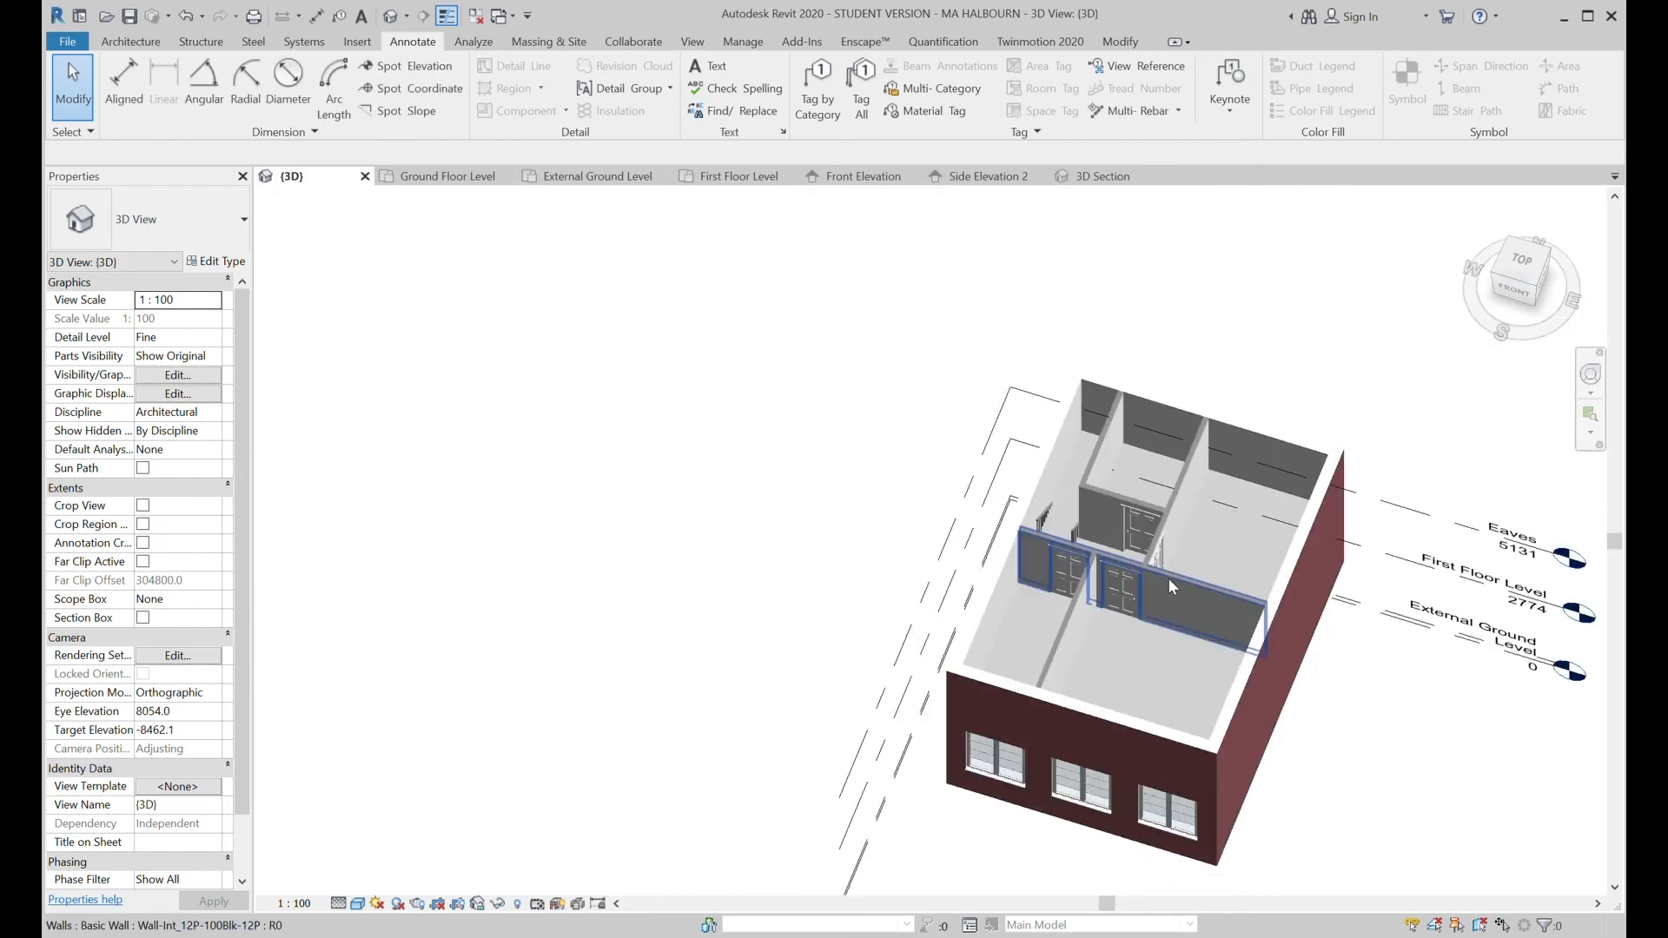
{"action": "middle_click_drag", "start_coordinate": [1060, 666], "coordinate": [1251, 675], "text": "shift"}
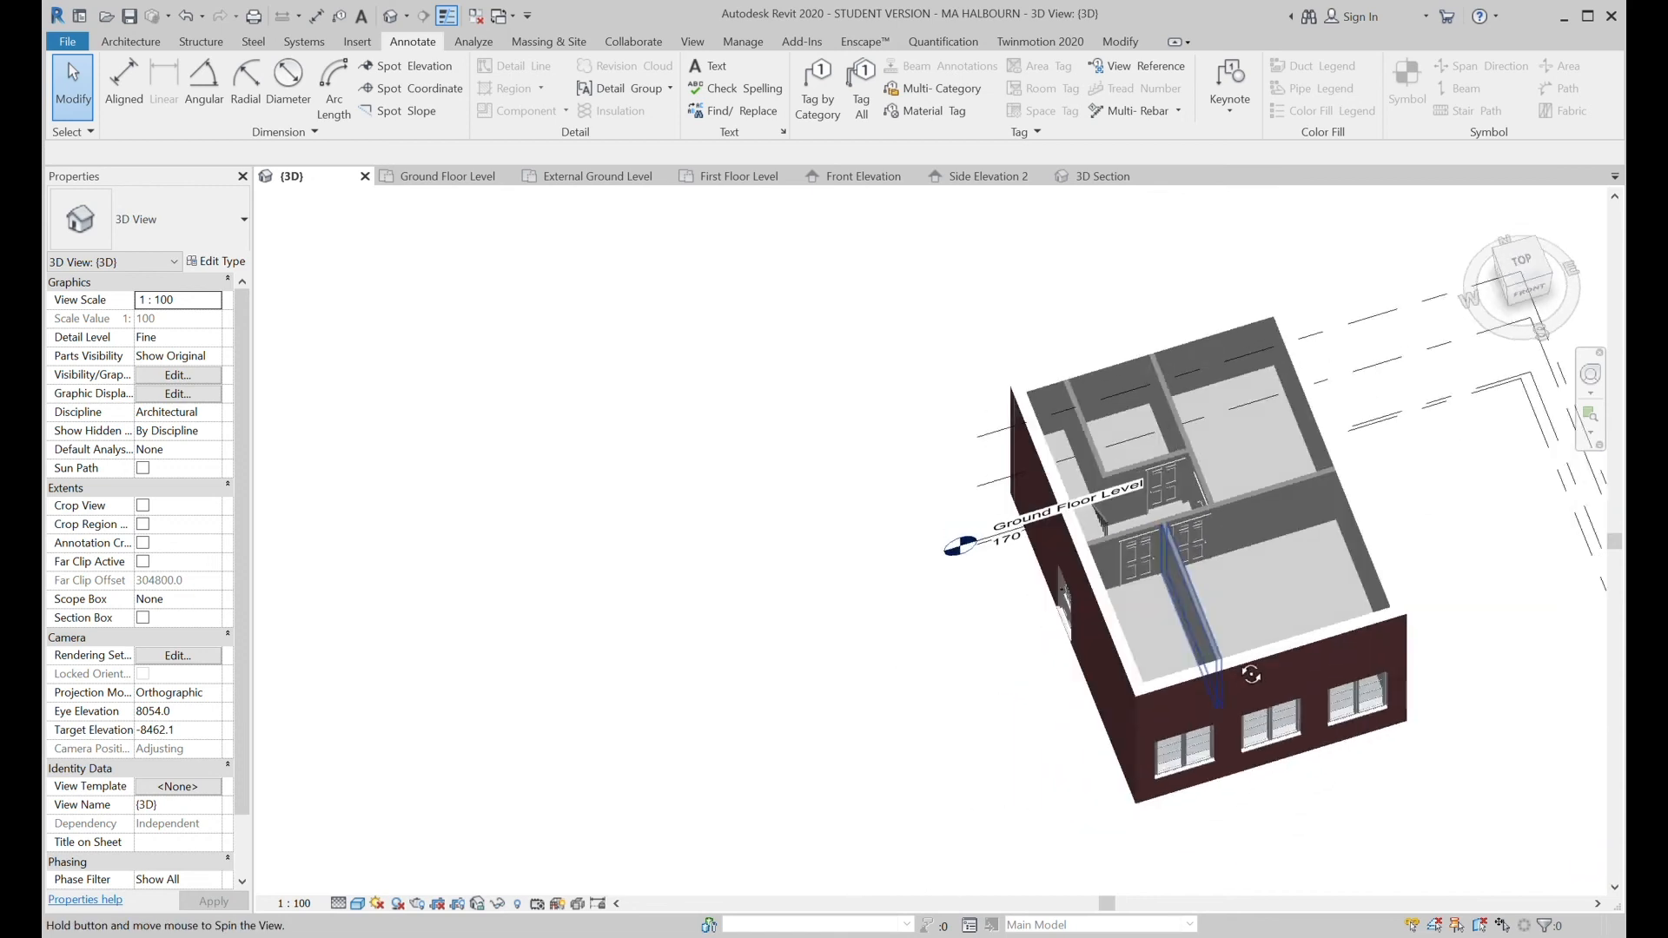
{"action": "scroll", "coordinate": [1047, 489], "scroll_direction": "up", "scroll_amount": 5}
{"action": "mouse_move", "coordinate": [1072, 420]}
{"action": "middle_mouse_down", "text": "shift"}
{"action": "mouse_move", "coordinate": [1064, 470]}
{"action": "mouse_move", "coordinate": [960, 607]}
{"action": "mouse_move", "coordinate": [802, 511]}
{"action": "mouse_move", "coordinate": [761, 190]}
{"action": "middle_mouse_up", "text": "shift"}
{"action": "left_click", "coordinate": [446, 177]}
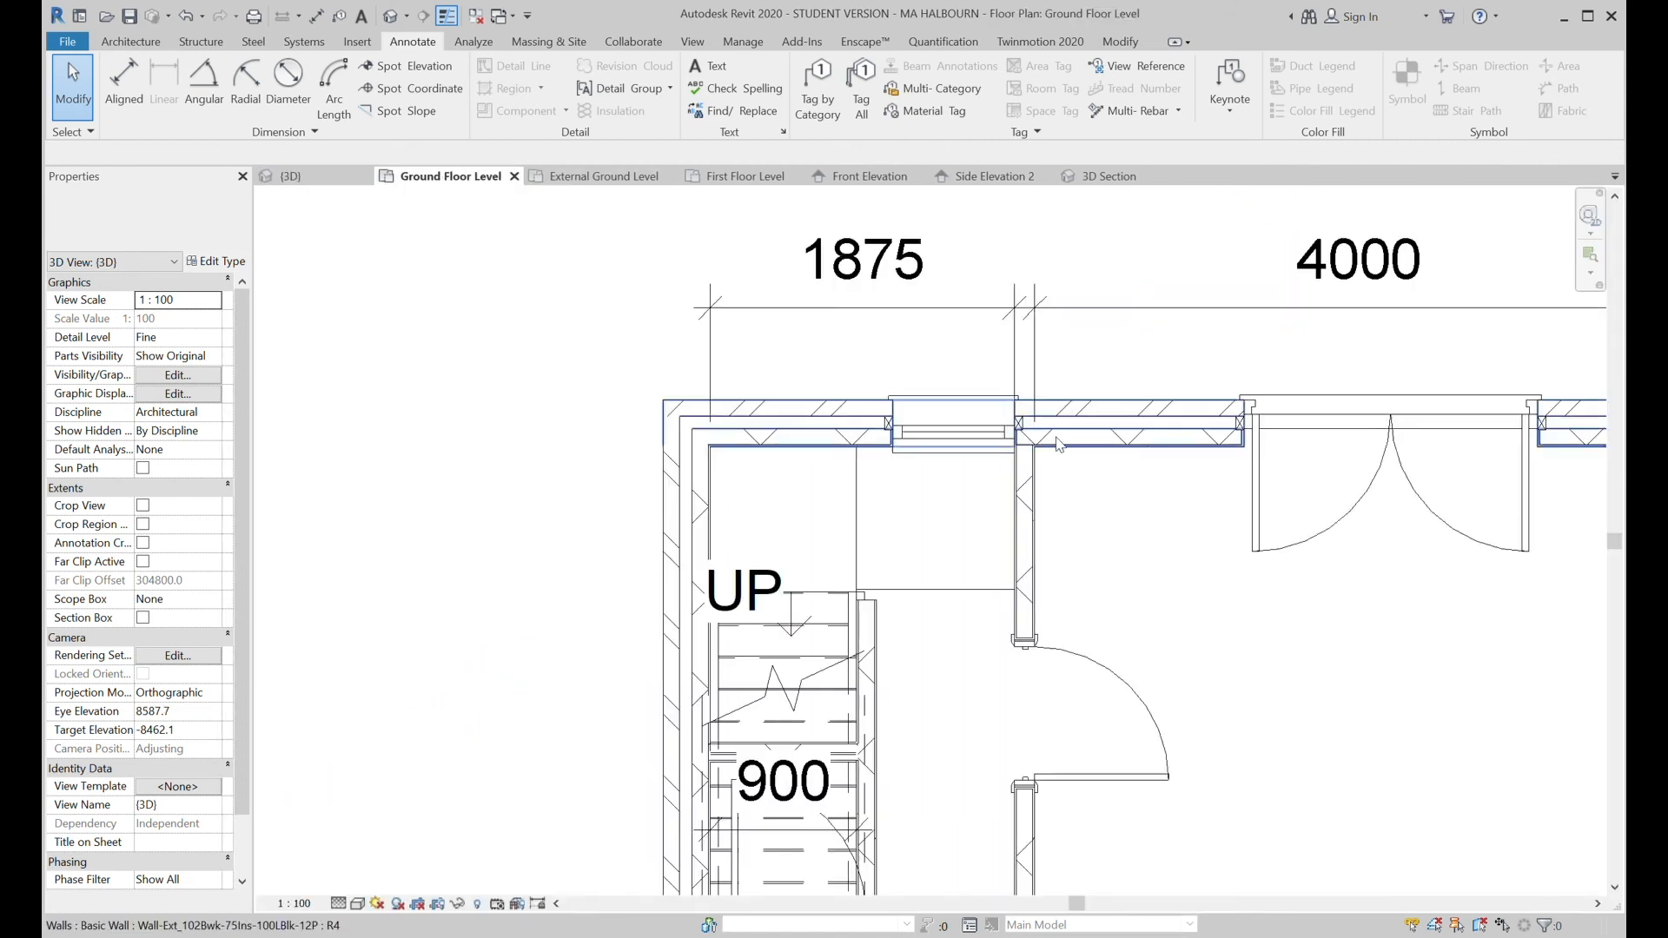
{"action": "left_click", "coordinate": [1103, 177]}
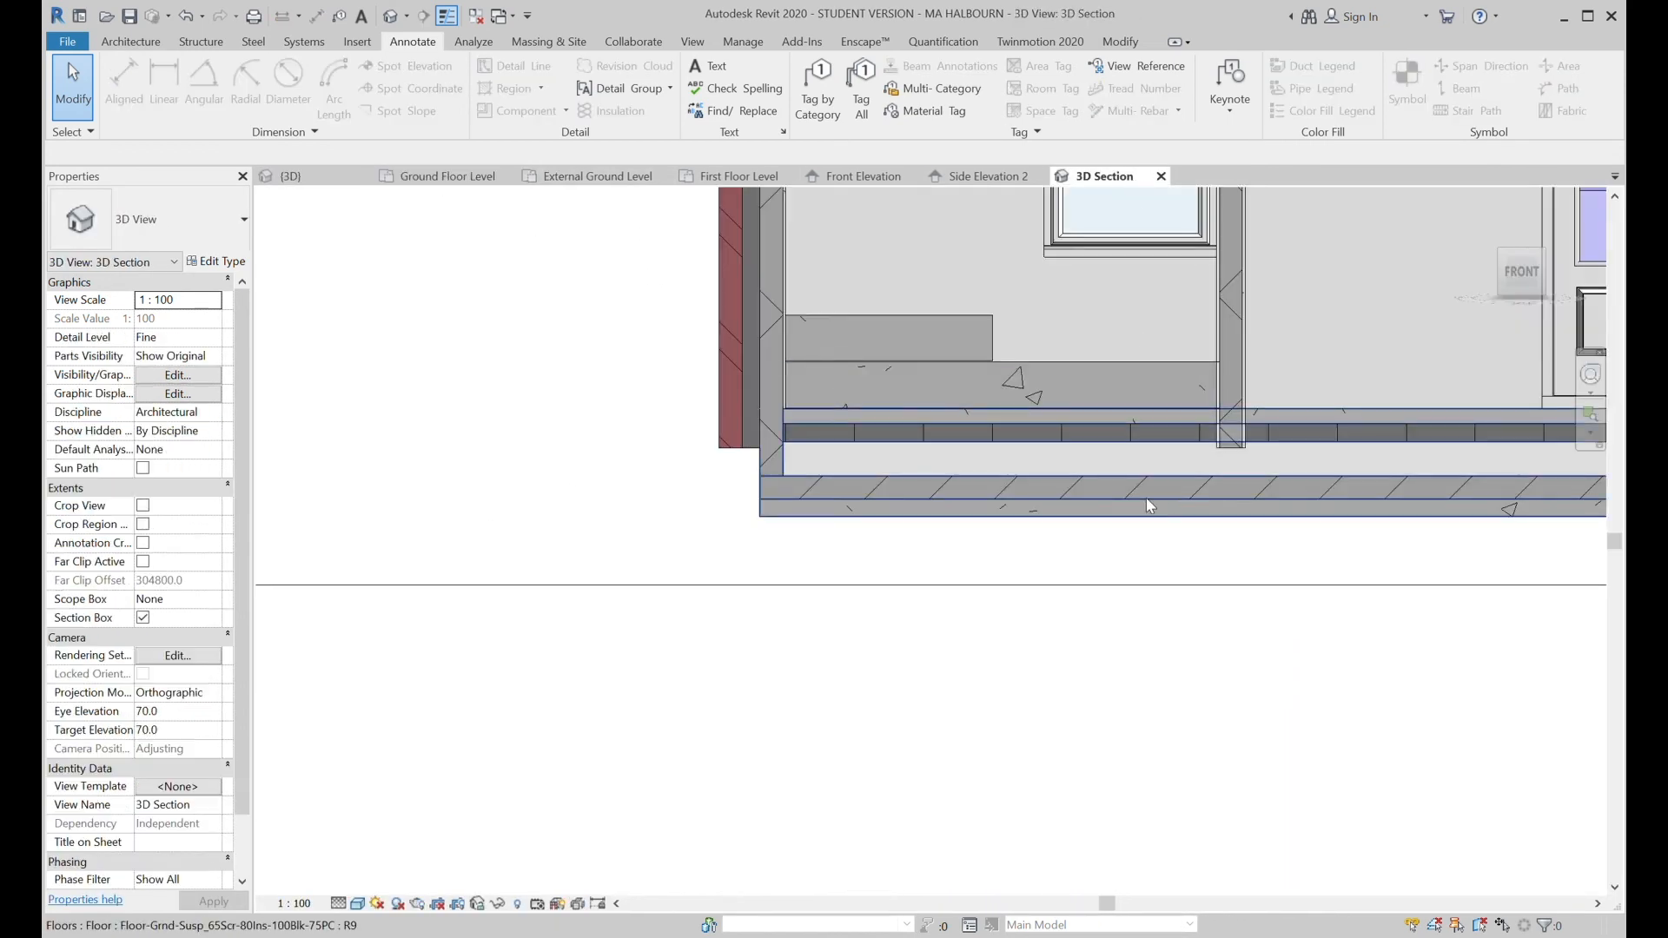
Move the section box's cut face outward to bring the whole staircase back into the section, and view it from the rear.
{"action": "middle_click_drag", "start_coordinate": [1267, 601], "coordinate": [1115, 720], "text": "shift"}
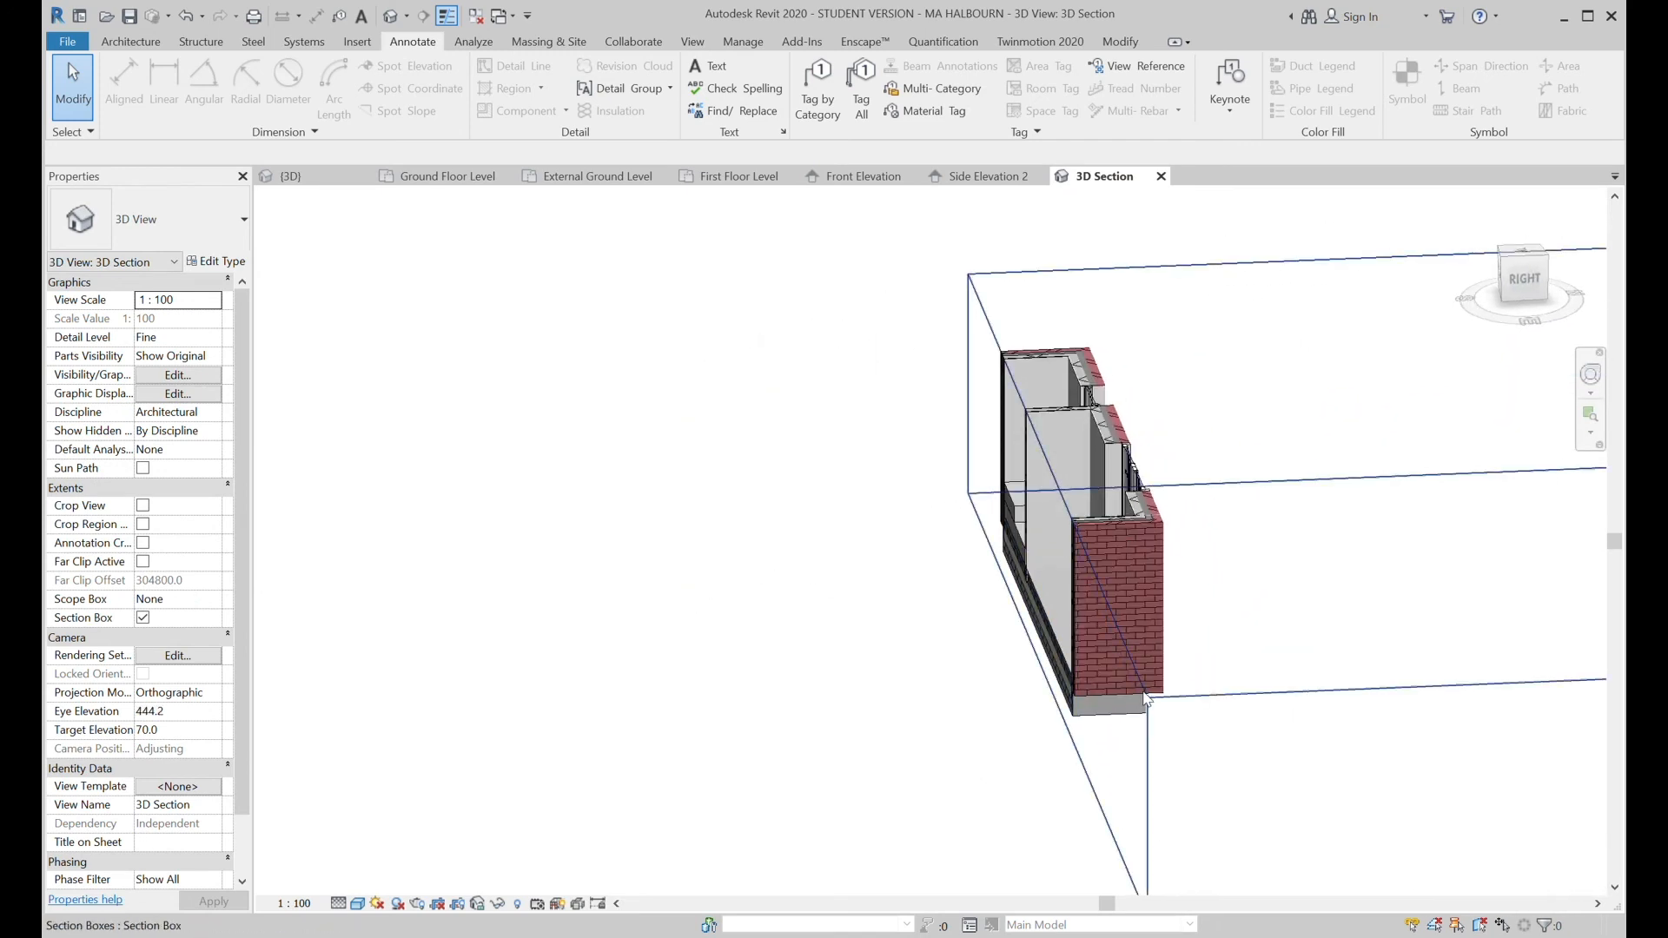
{"action": "left_click", "coordinate": [1126, 722]}
{"action": "left_click_drag", "start_coordinate": [1058, 596], "coordinate": [861, 606]}
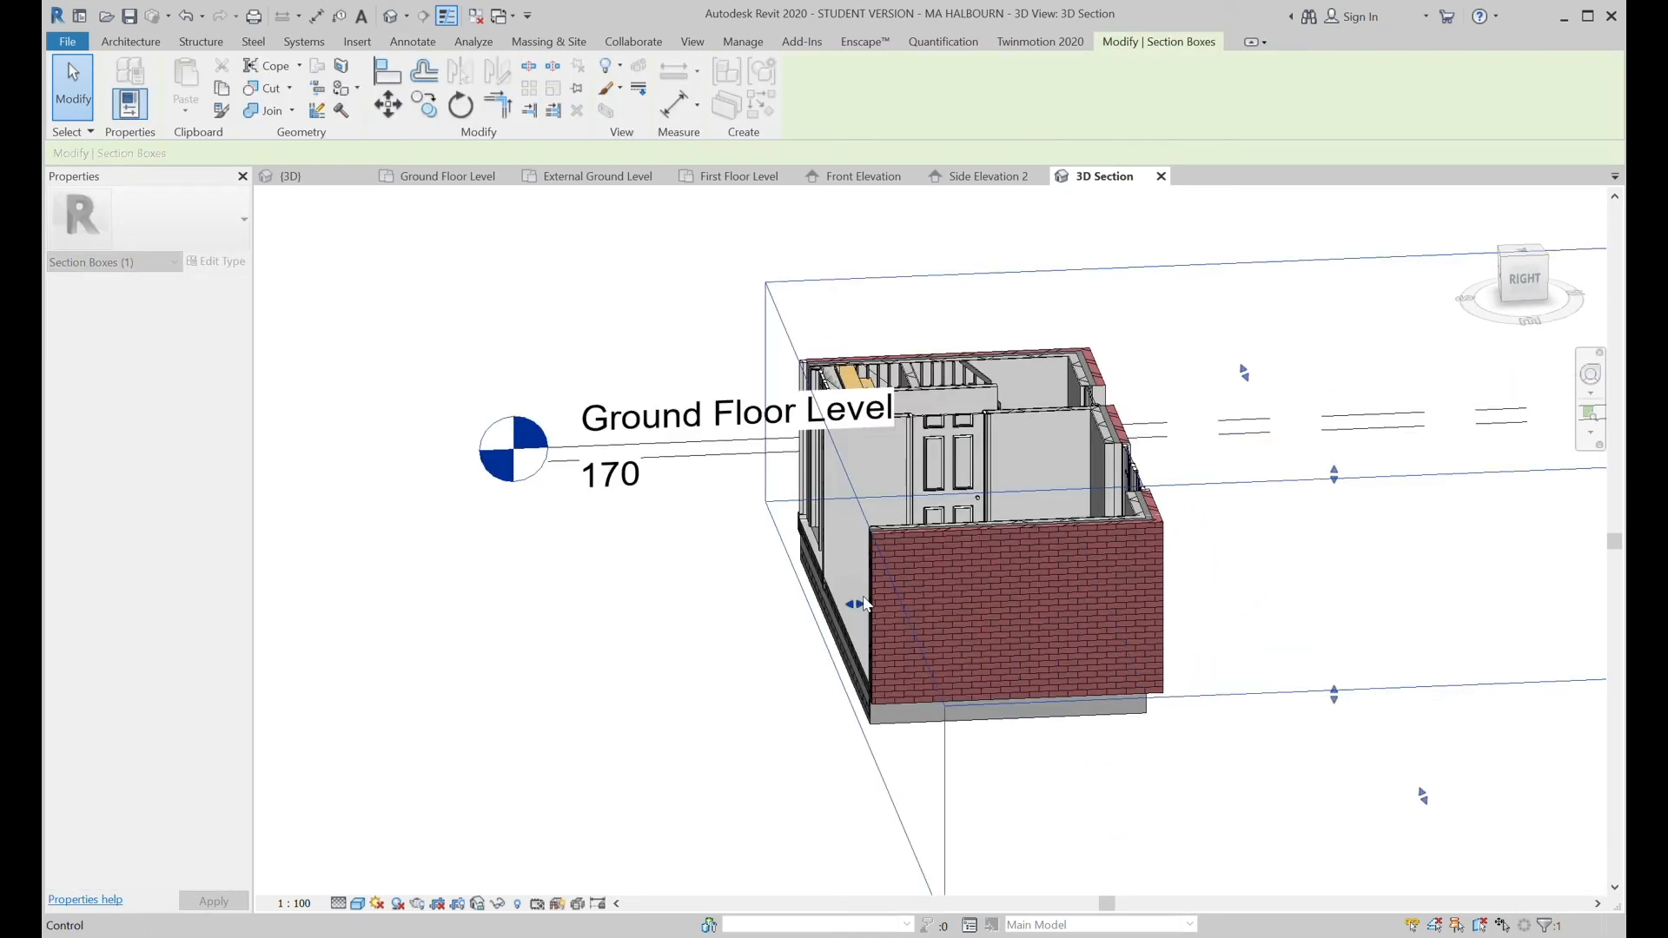
{"action": "middle_click_drag", "start_coordinate": [1229, 425], "coordinate": [1080, 695], "text": "shift"}
{"action": "middle_click_drag", "start_coordinate": [1258, 553], "coordinate": [1077, 487], "text": "shift"}
{"action": "middle_click_drag", "start_coordinate": [1246, 473], "coordinate": [717, 570]}
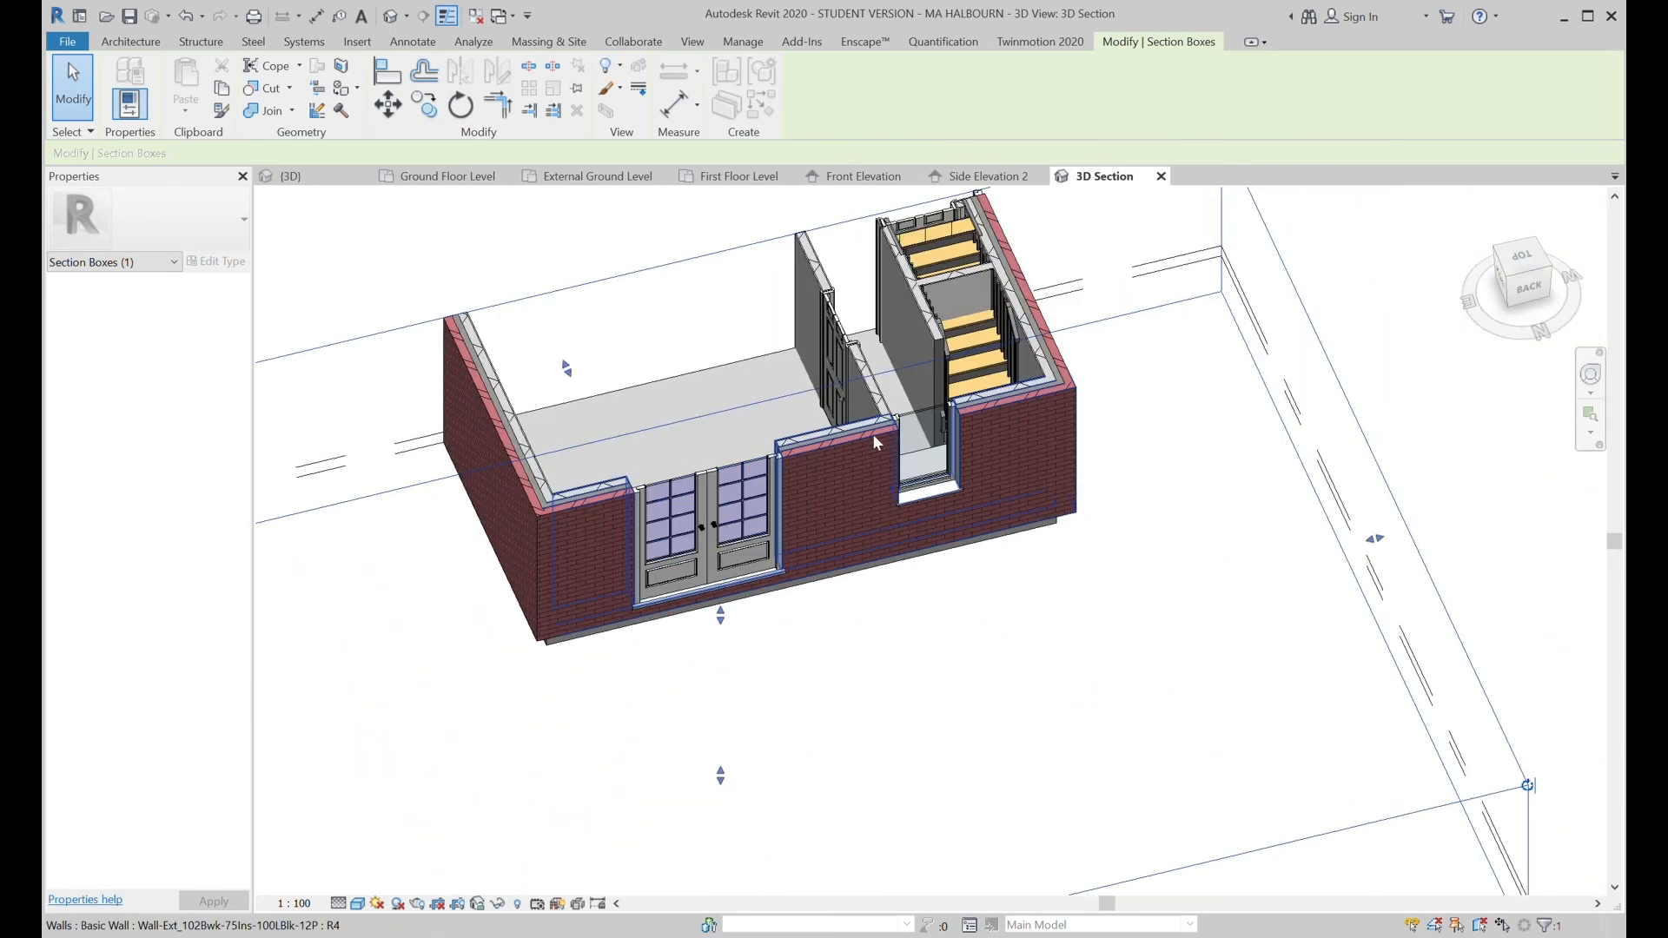
{"action": "scroll", "coordinate": [906, 435], "scroll_direction": "up", "scroll_amount": 4}
{"action": "middle_click_drag", "start_coordinate": [965, 505], "coordinate": [1039, 454], "text": "shift"}
{"action": "scroll", "coordinate": [726, 410], "scroll_direction": "down", "scroll_amount": 5}
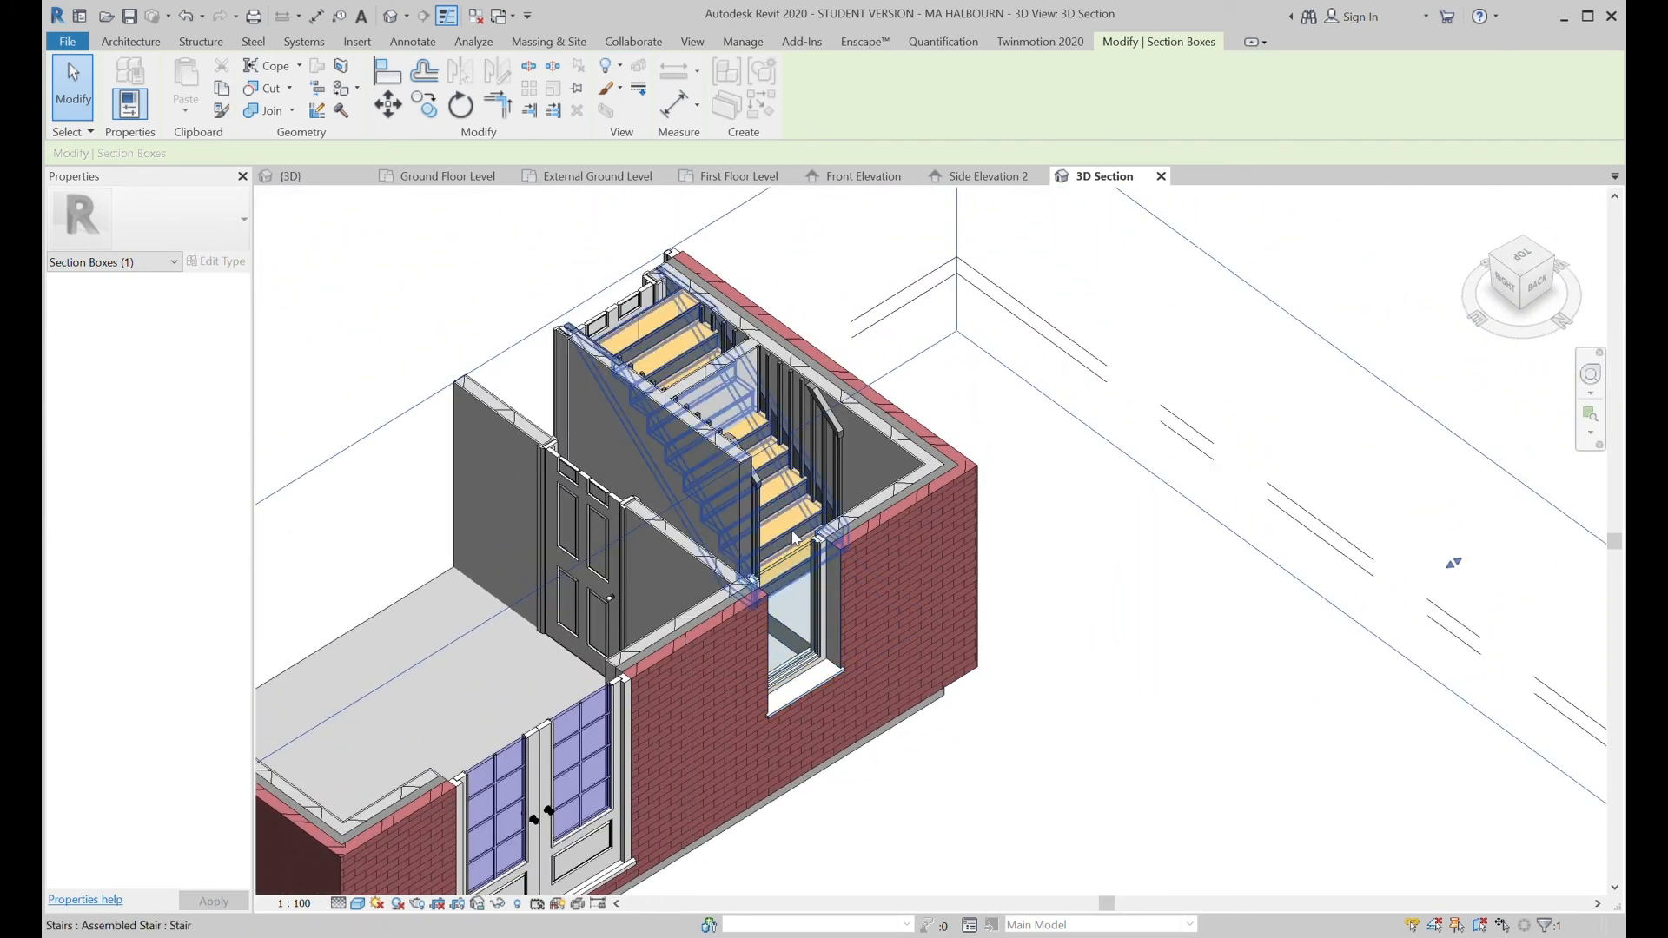
{"action": "left_click", "coordinate": [794, 537]}
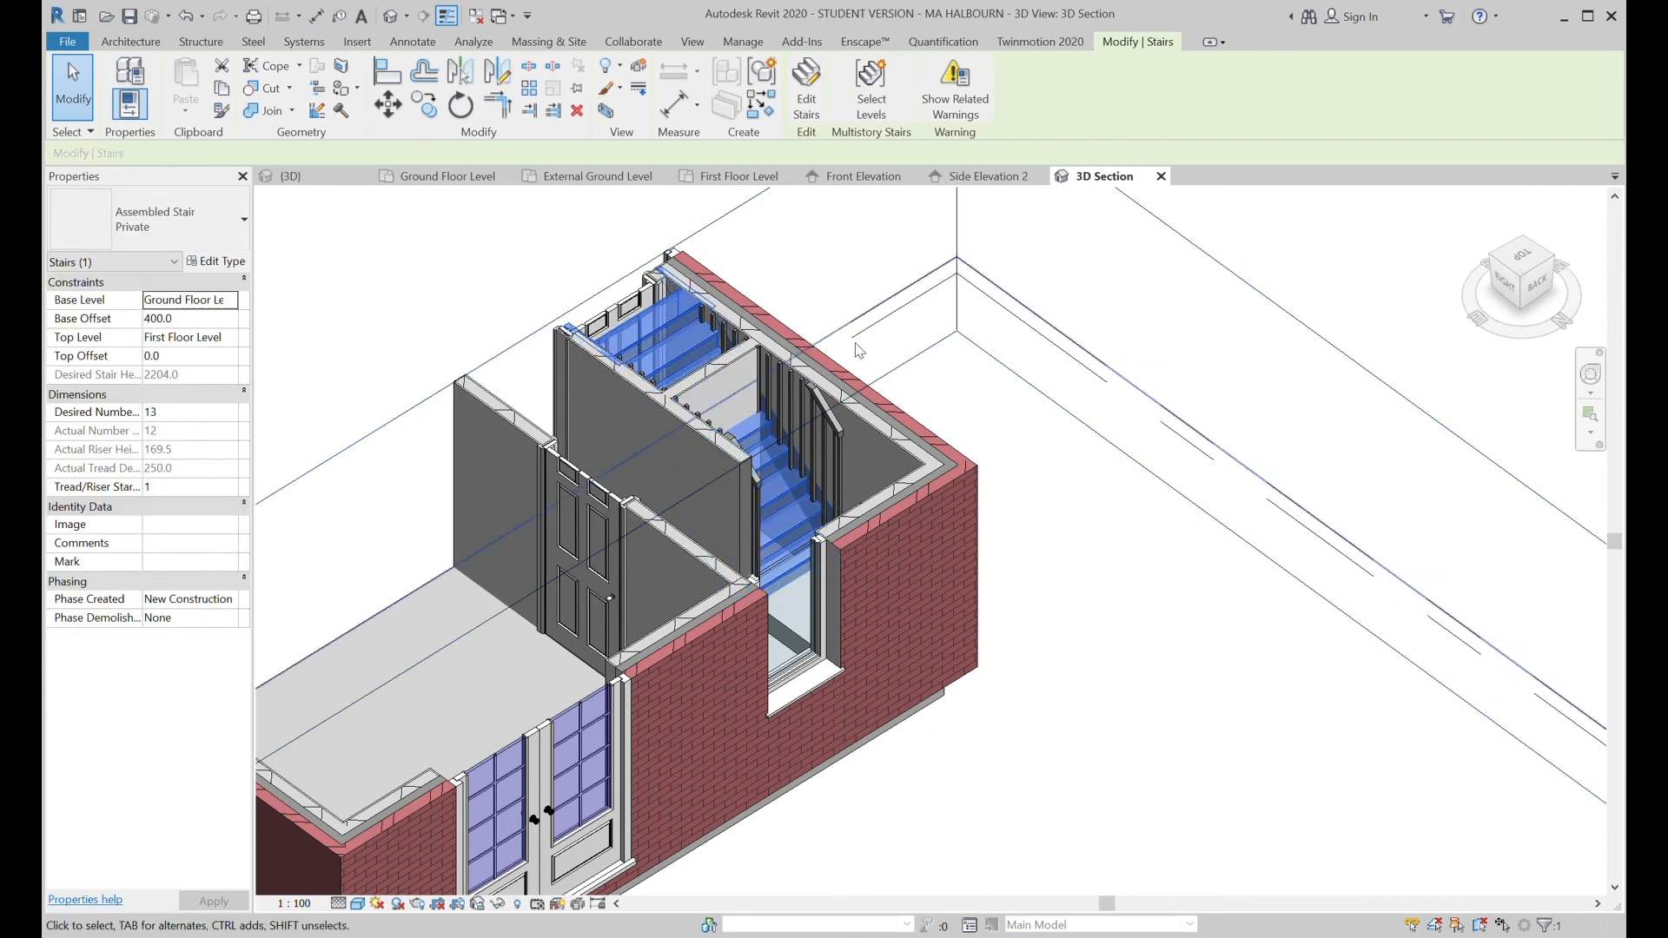
{"action": "mouse_move", "coordinate": [1151, 487]}
{"action": "middle_mouse_down", "text": "shift"}
{"action": "mouse_move", "coordinate": [1098, 503]}
{"action": "mouse_move", "coordinate": [976, 455]}
{"action": "middle_mouse_up", "text": "shift"}
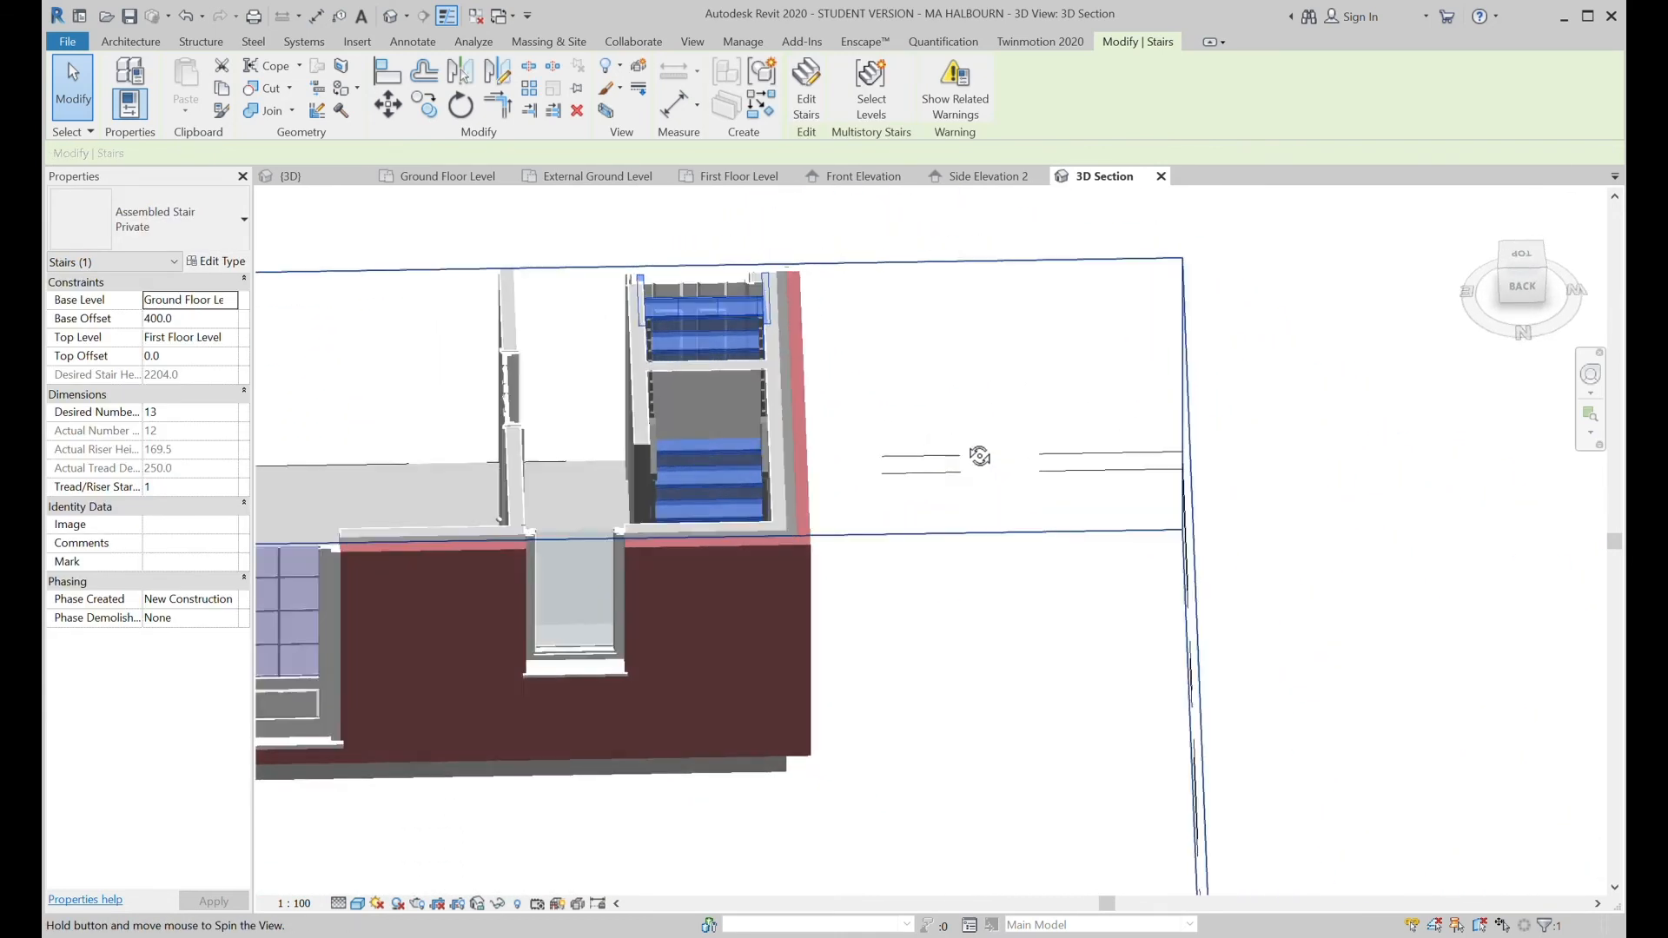
Inspect where the flight meets the stair bases by cutting the section box through the staircase, and move the cut face back out.
{"action": "left_click", "coordinate": [1180, 612]}
{"action": "mouse_move", "coordinate": [1173, 862]}
{"action": "left_mouse_down"}
{"action": "mouse_move", "coordinate": [923, 854]}
{"action": "mouse_move", "coordinate": [813, 839]}
{"action": "mouse_move", "coordinate": [783, 816]}
{"action": "mouse_move", "coordinate": [765, 856]}
{"action": "left_mouse_up"}
{"action": "mouse_move", "coordinate": [1081, 663]}
{"action": "middle_mouse_down", "text": "shift"}
{"action": "mouse_move", "coordinate": [980, 692]}
{"action": "mouse_move", "coordinate": [863, 577]}
{"action": "mouse_move", "coordinate": [842, 864]}
{"action": "mouse_move", "coordinate": [849, 596]}
{"action": "mouse_move", "coordinate": [870, 565]}
{"action": "middle_mouse_up", "text": "shift"}
{"action": "scroll", "coordinate": [726, 706], "scroll_direction": "up", "scroll_amount": 5}
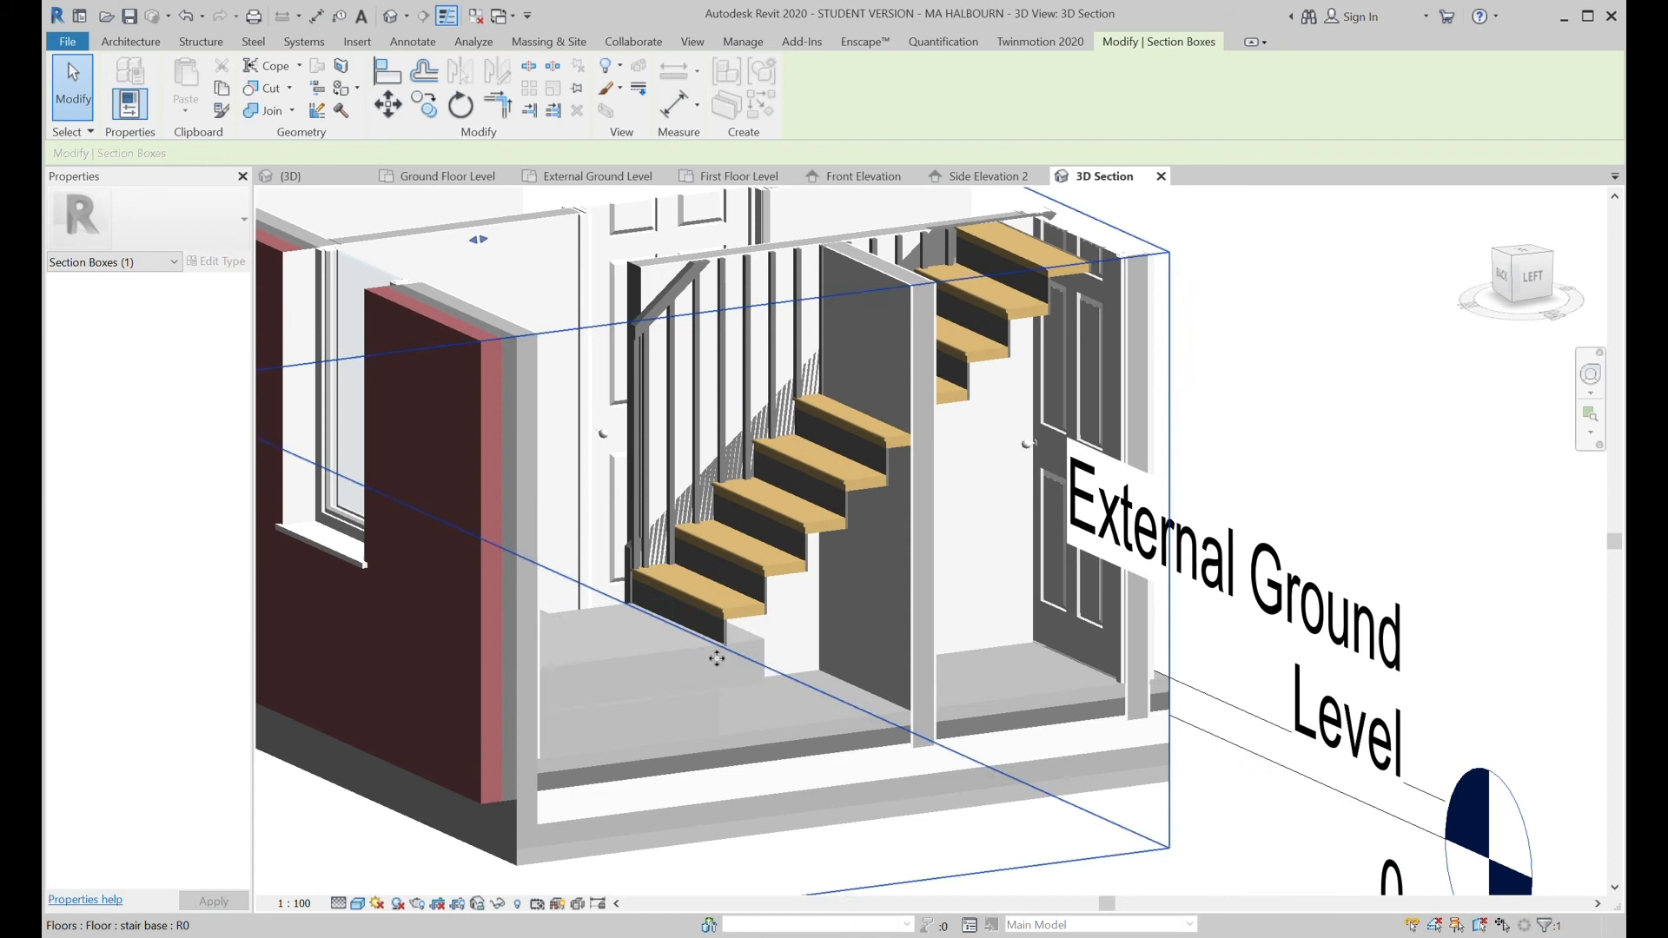
{"action": "scroll", "coordinate": [747, 645], "scroll_direction": "down", "scroll_amount": 8}
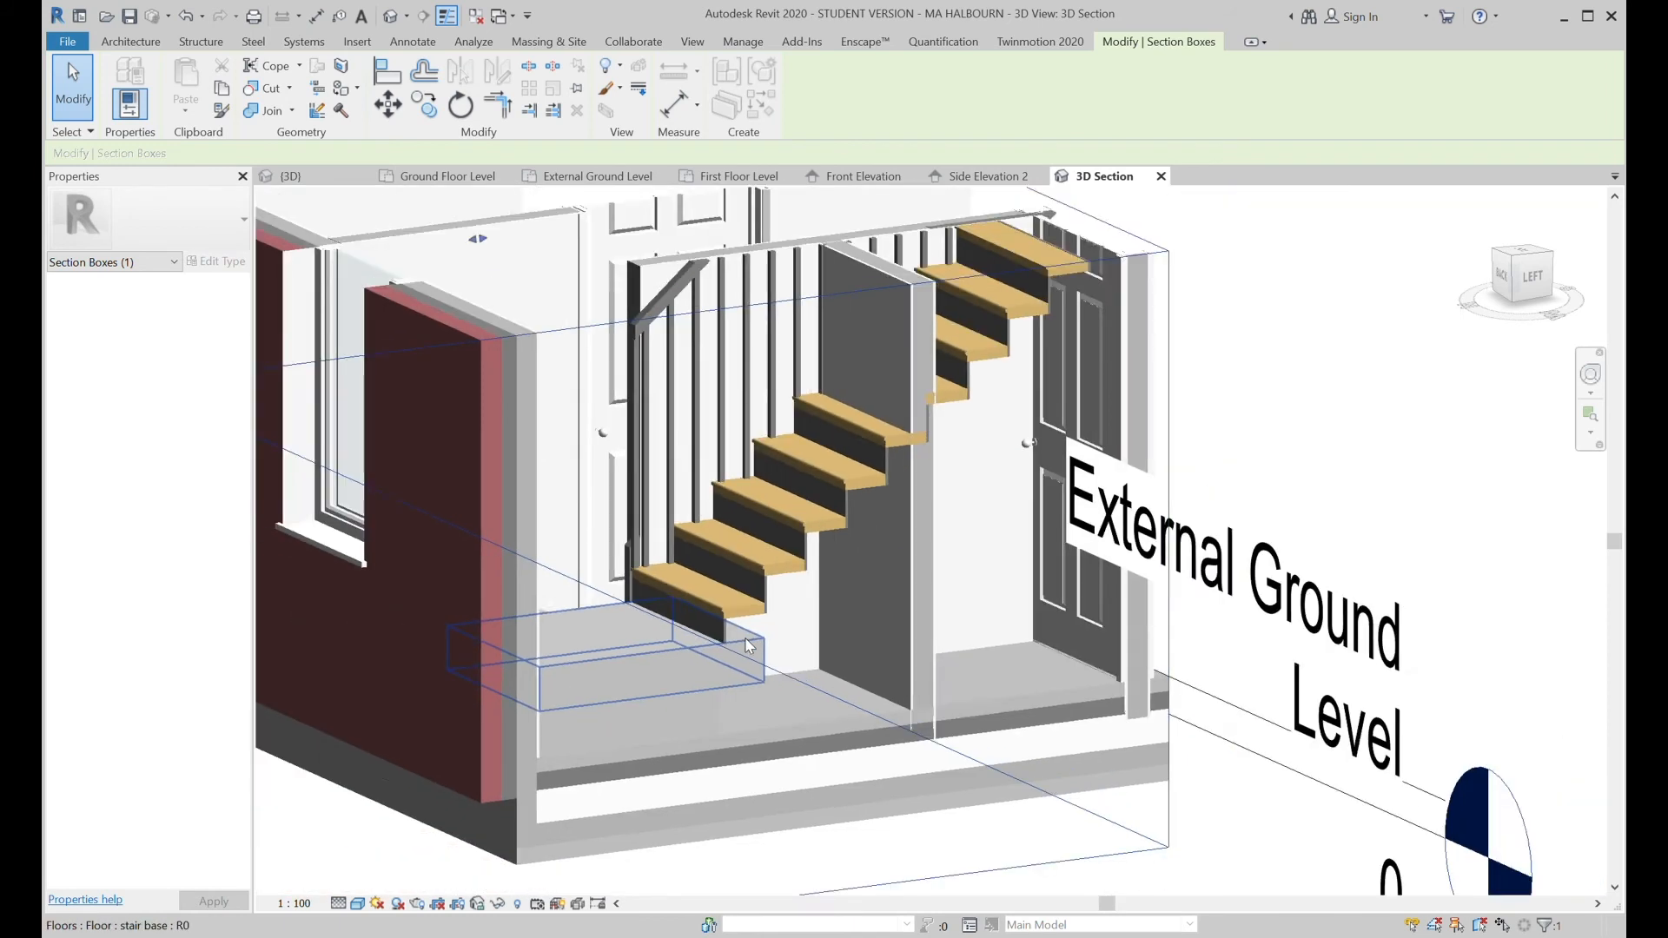
{"action": "middle_click_drag", "start_coordinate": [828, 805], "coordinate": [758, 598], "text": "shift"}
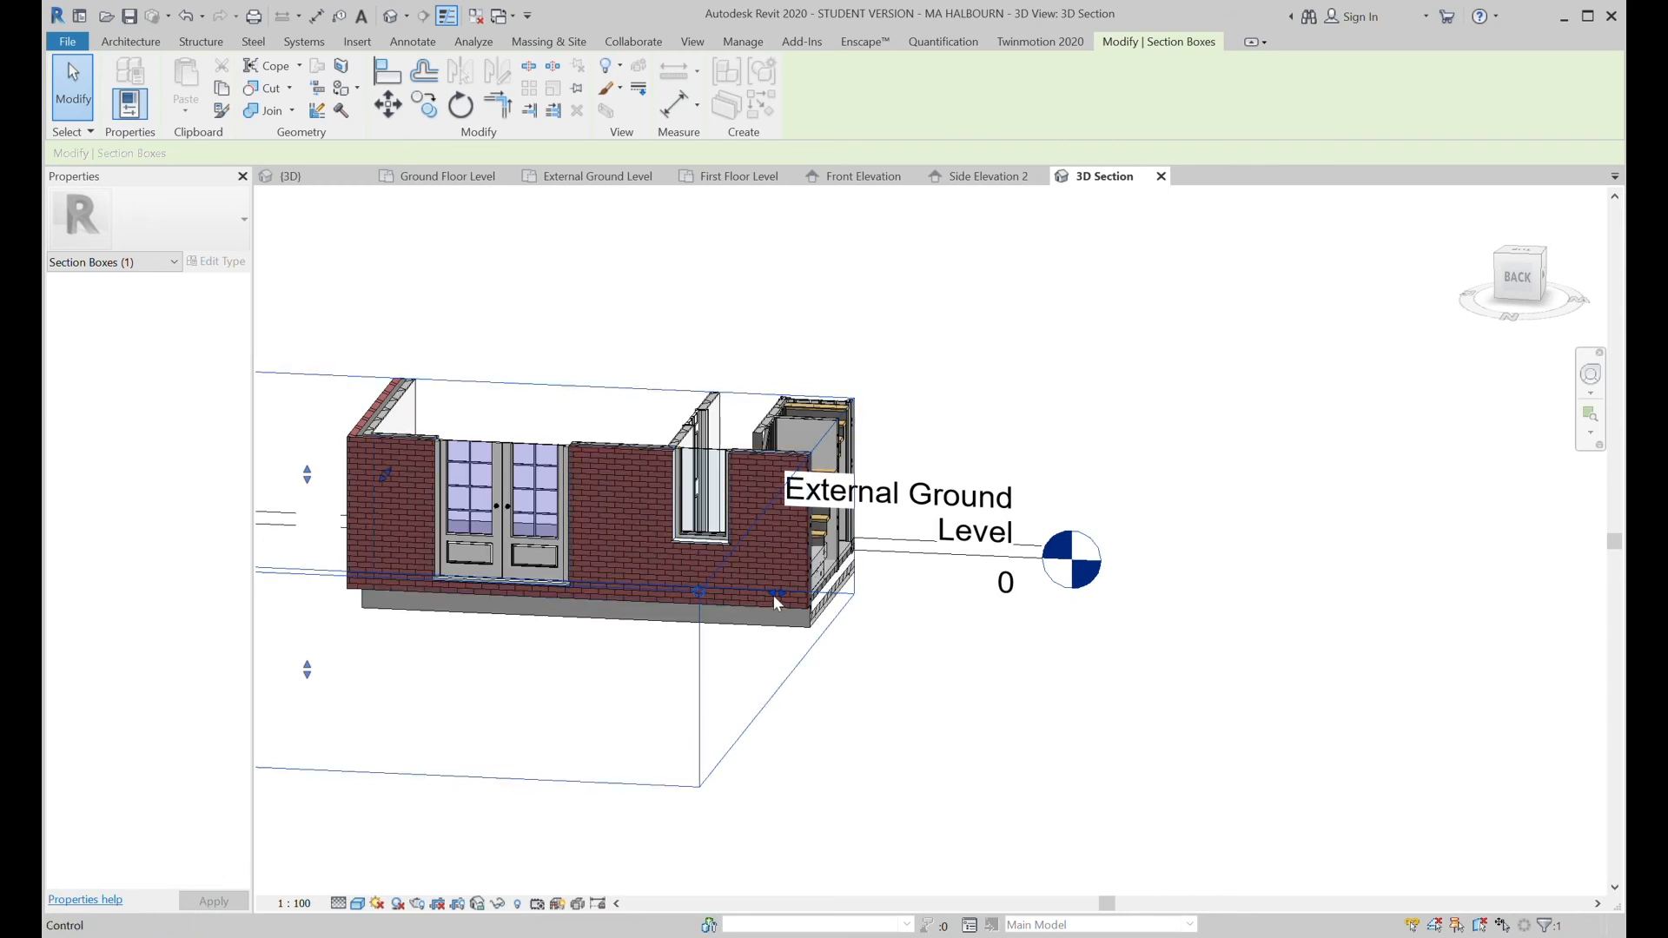
{"action": "left_click_drag", "start_coordinate": [781, 591], "coordinate": [904, 621]}
Delete the 1100mm railing on the internal partition side of the staircase.
{"action": "middle_click_drag", "start_coordinate": [942, 394], "coordinate": [931, 521], "text": "shift"}
{"action": "middle_click_drag", "start_coordinate": [778, 443], "coordinate": [830, 742]}
{"action": "scroll", "coordinate": [801, 654], "scroll_direction": "up", "scroll_amount": 3}
{"action": "scroll", "coordinate": [667, 565], "scroll_direction": "up", "scroll_amount": 2}
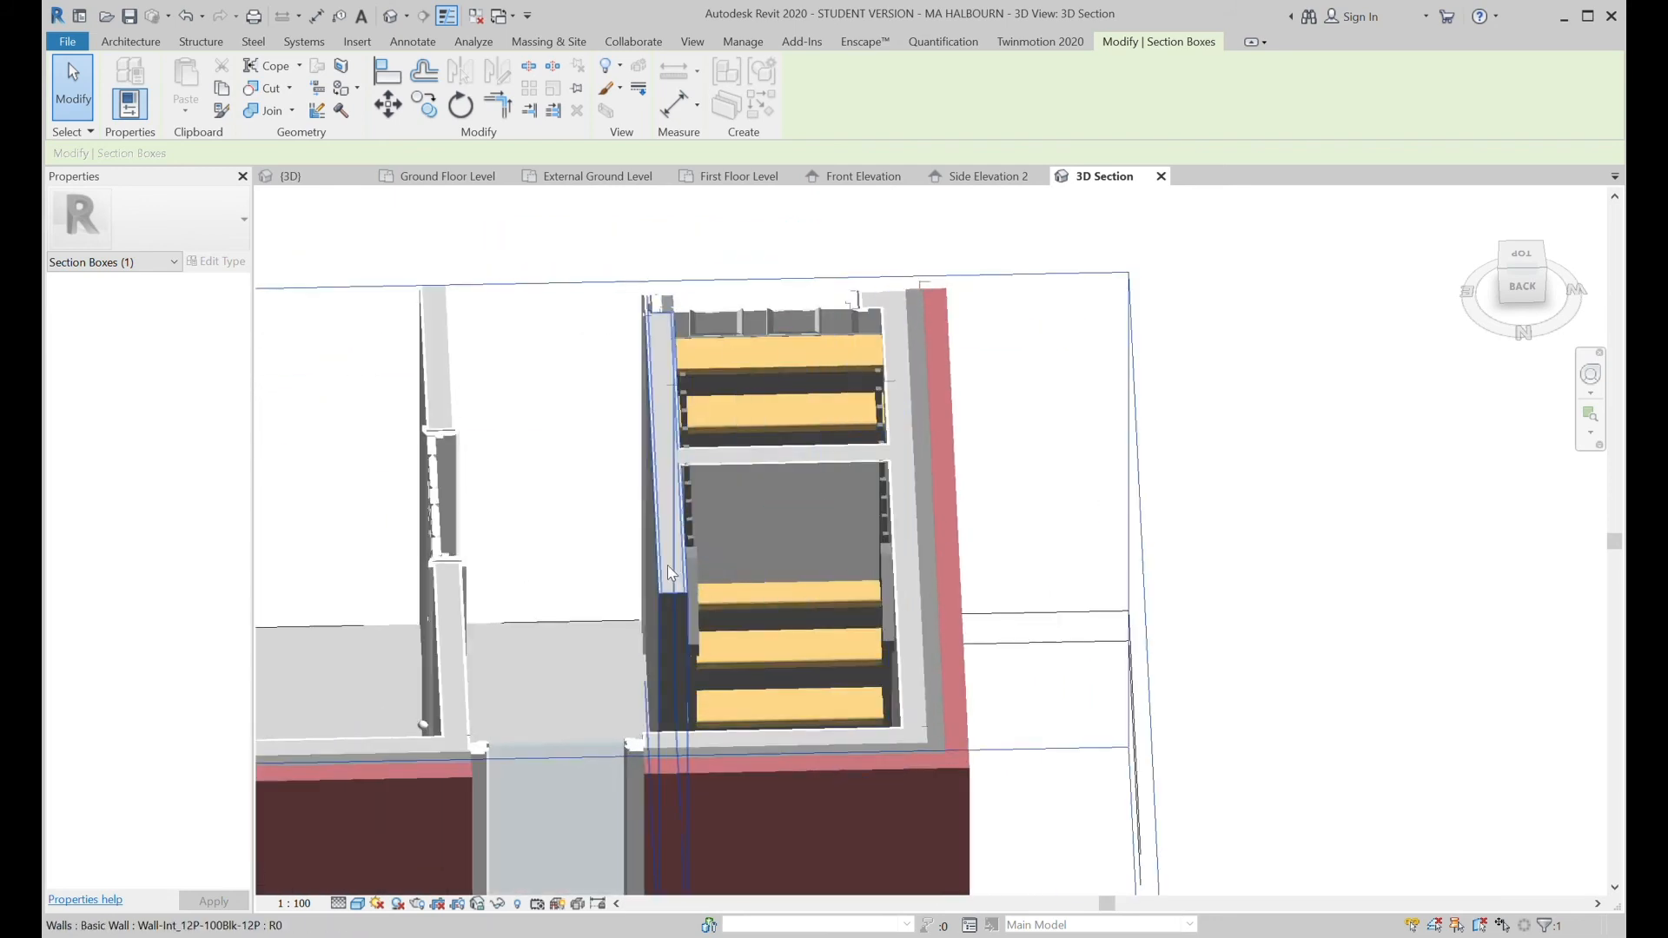
{"action": "left_click", "coordinate": [695, 574]}
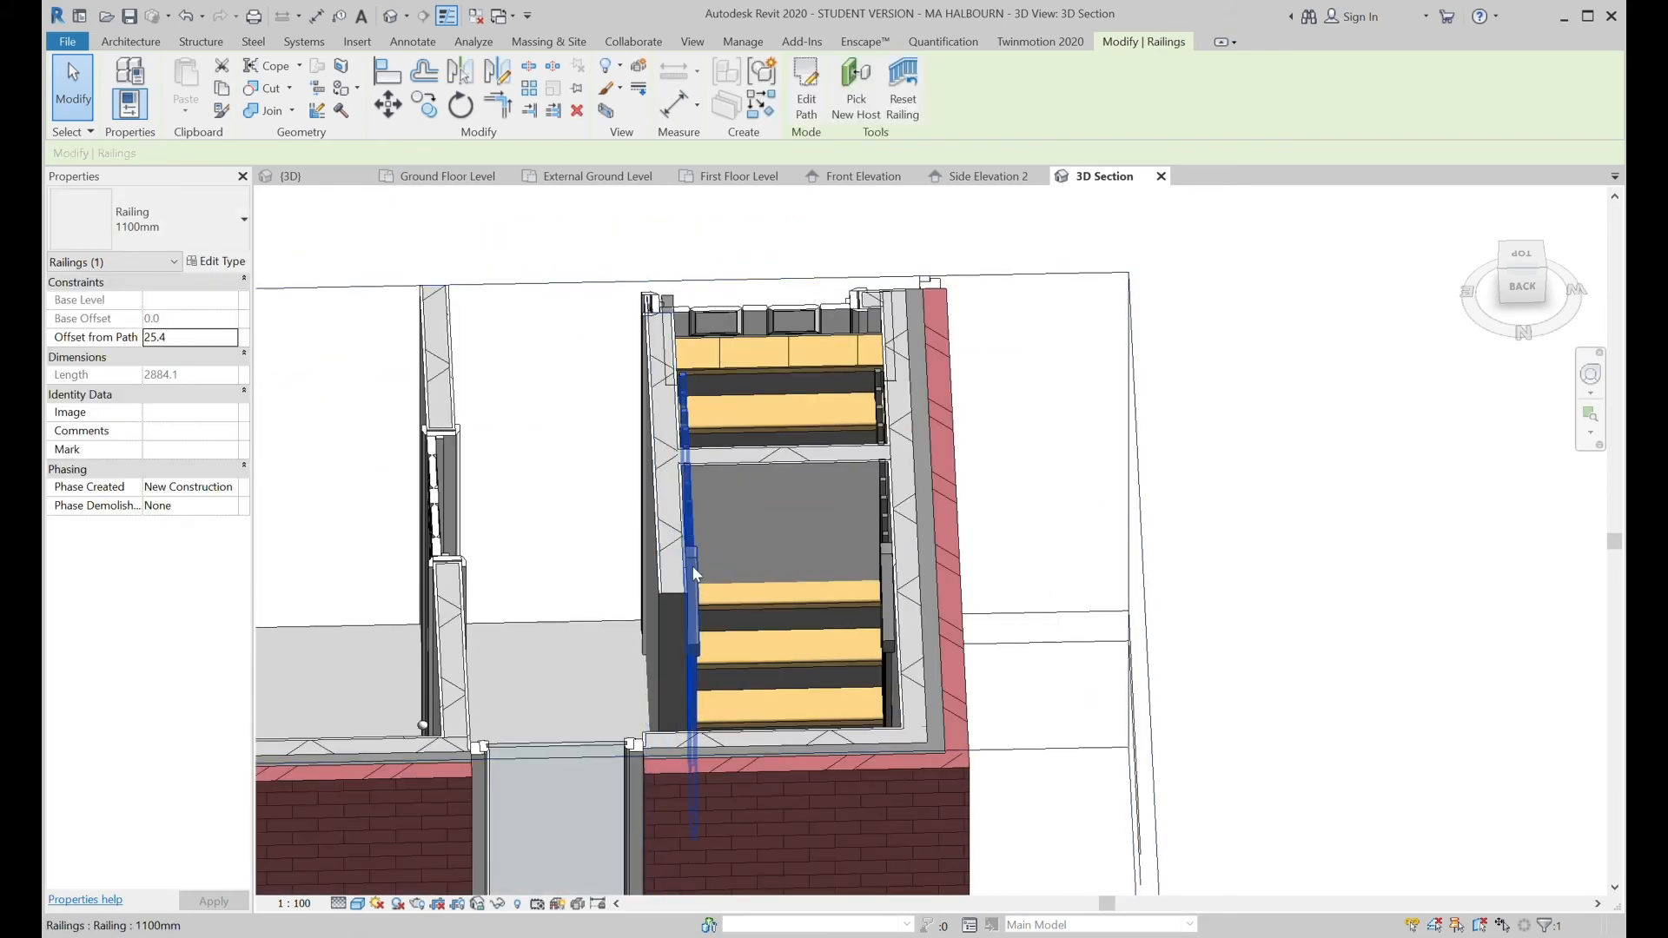
{"action": "key", "text": "Escape"}
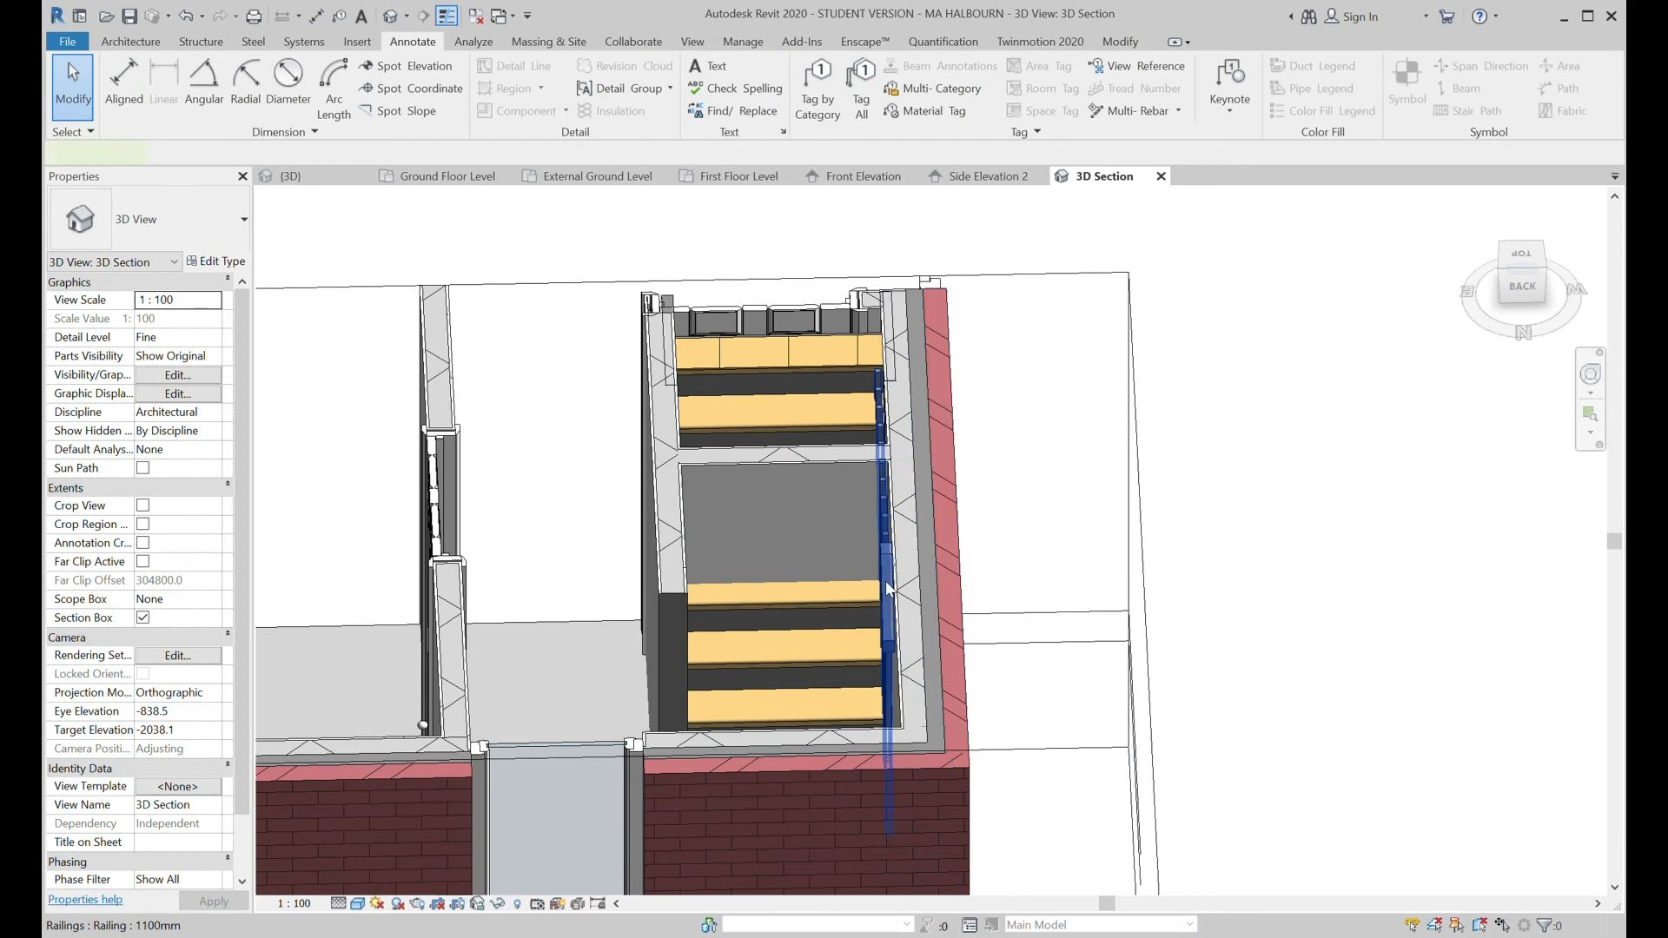
Check the staircase and the space beneath it in the 3D Section view against the Ground Floor Level plan.
{"action": "scroll", "coordinate": [1060, 515], "scroll_direction": "down", "scroll_amount": 2}
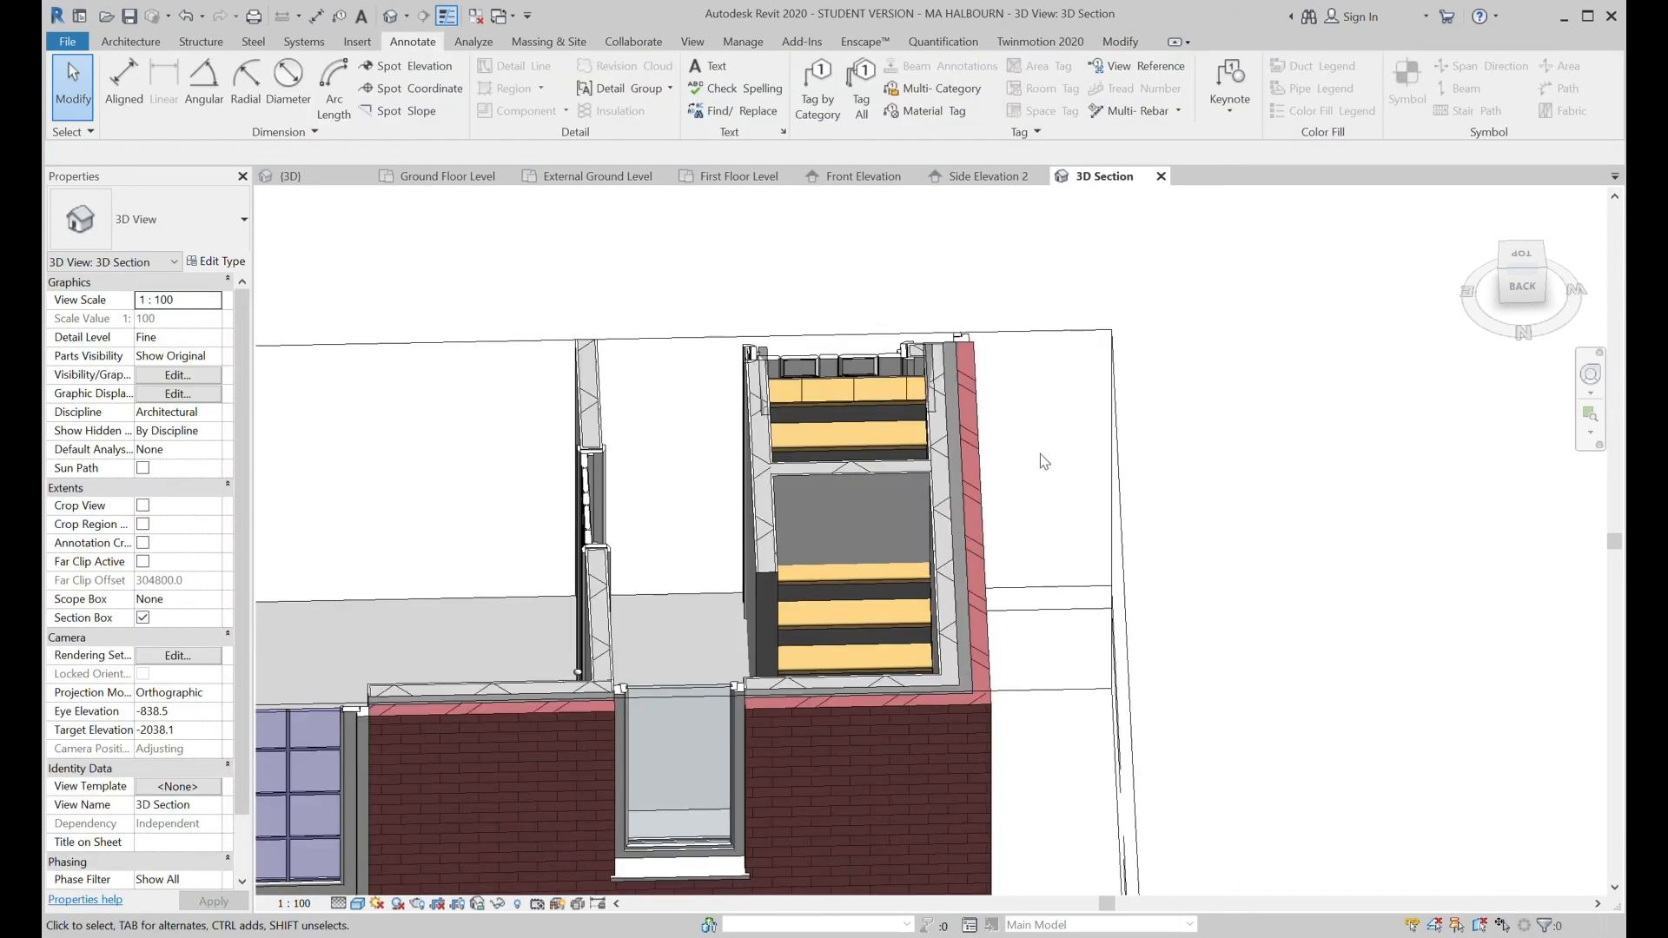
{"action": "middle_click_drag", "start_coordinate": [1045, 453], "coordinate": [1022, 523], "text": "shift"}
{"action": "scroll", "coordinate": [877, 541], "scroll_direction": "up", "scroll_amount": 2}
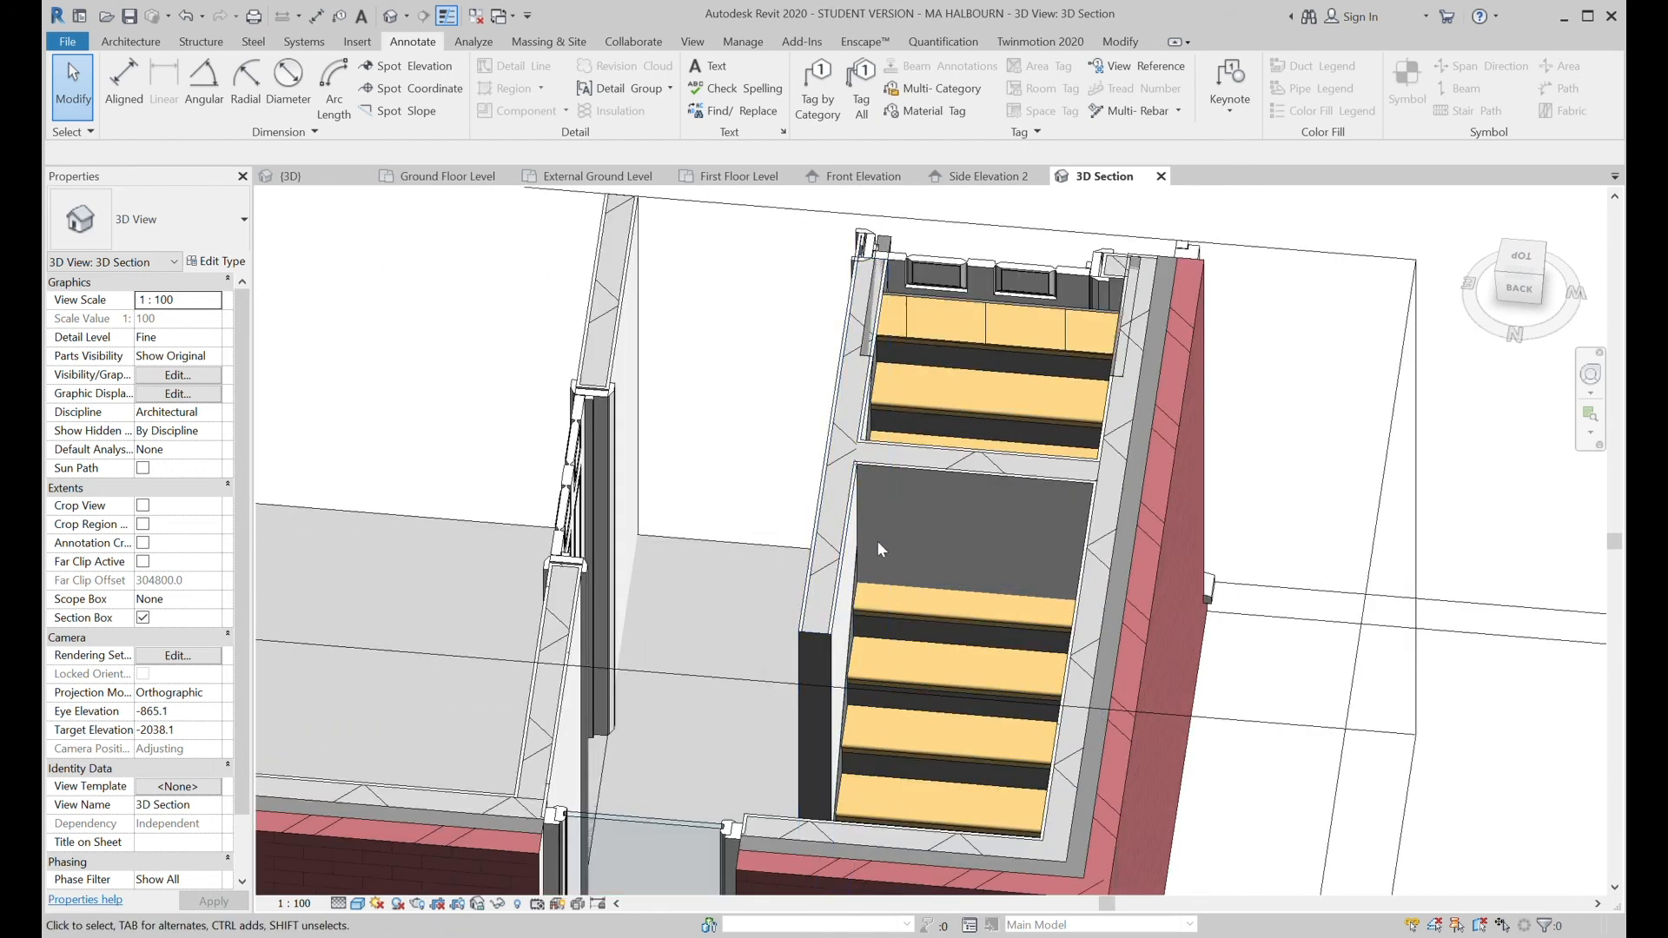
{"action": "left_click", "coordinate": [442, 178]}
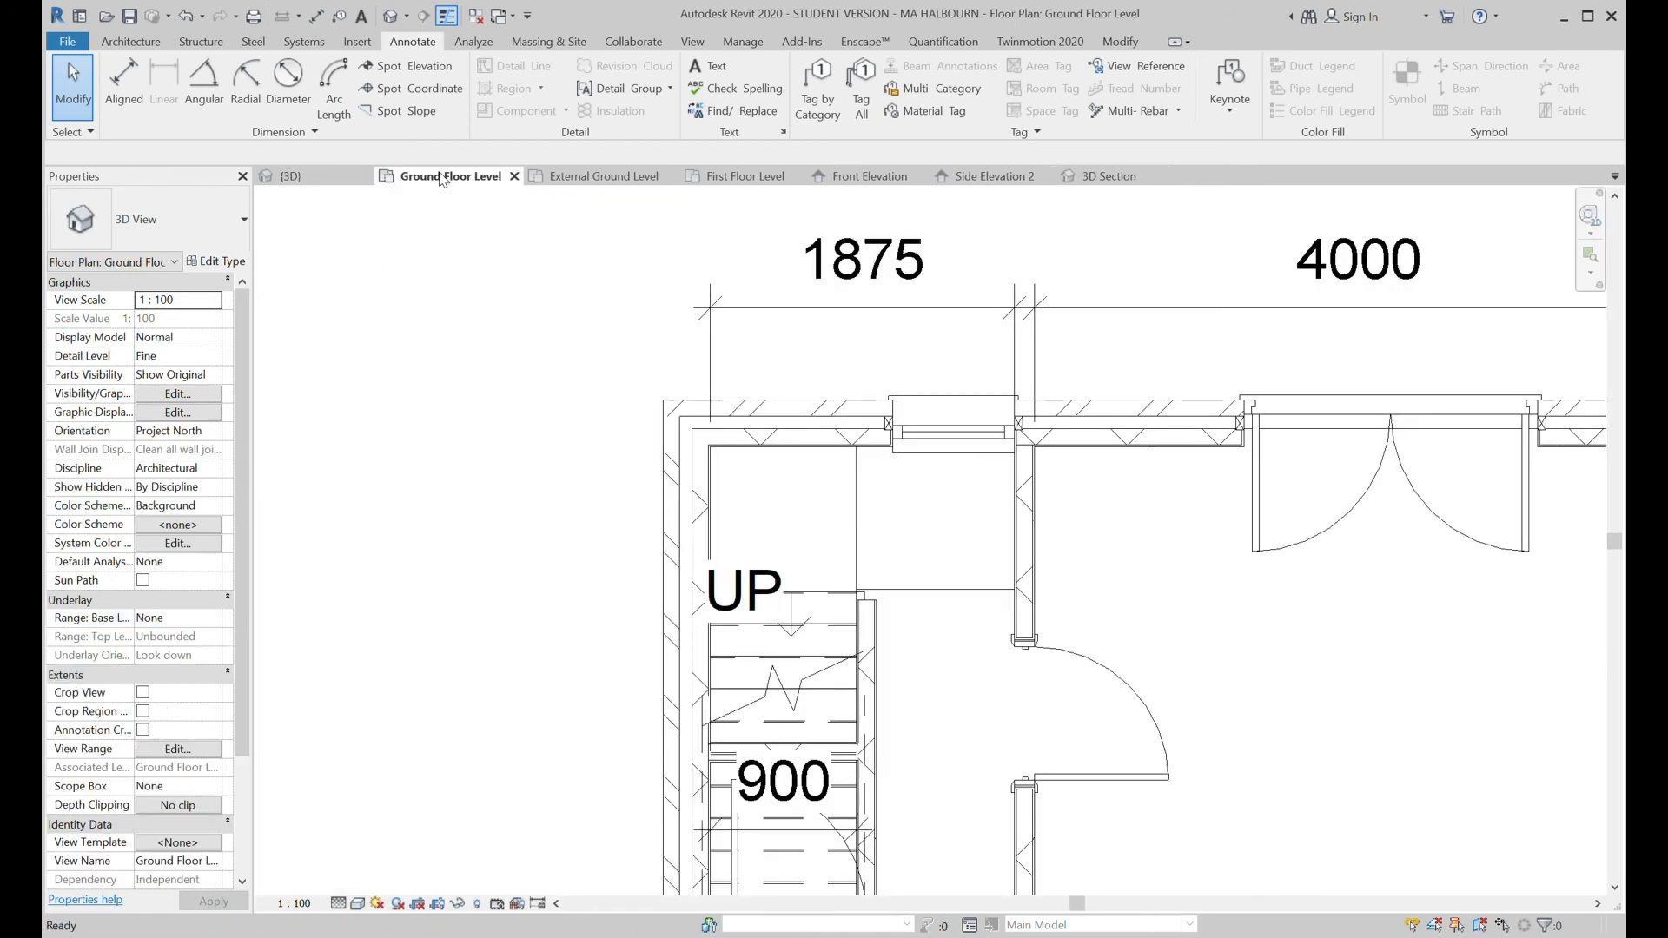
{"action": "scroll", "coordinate": [923, 630], "scroll_direction": "down", "scroll_amount": 1}
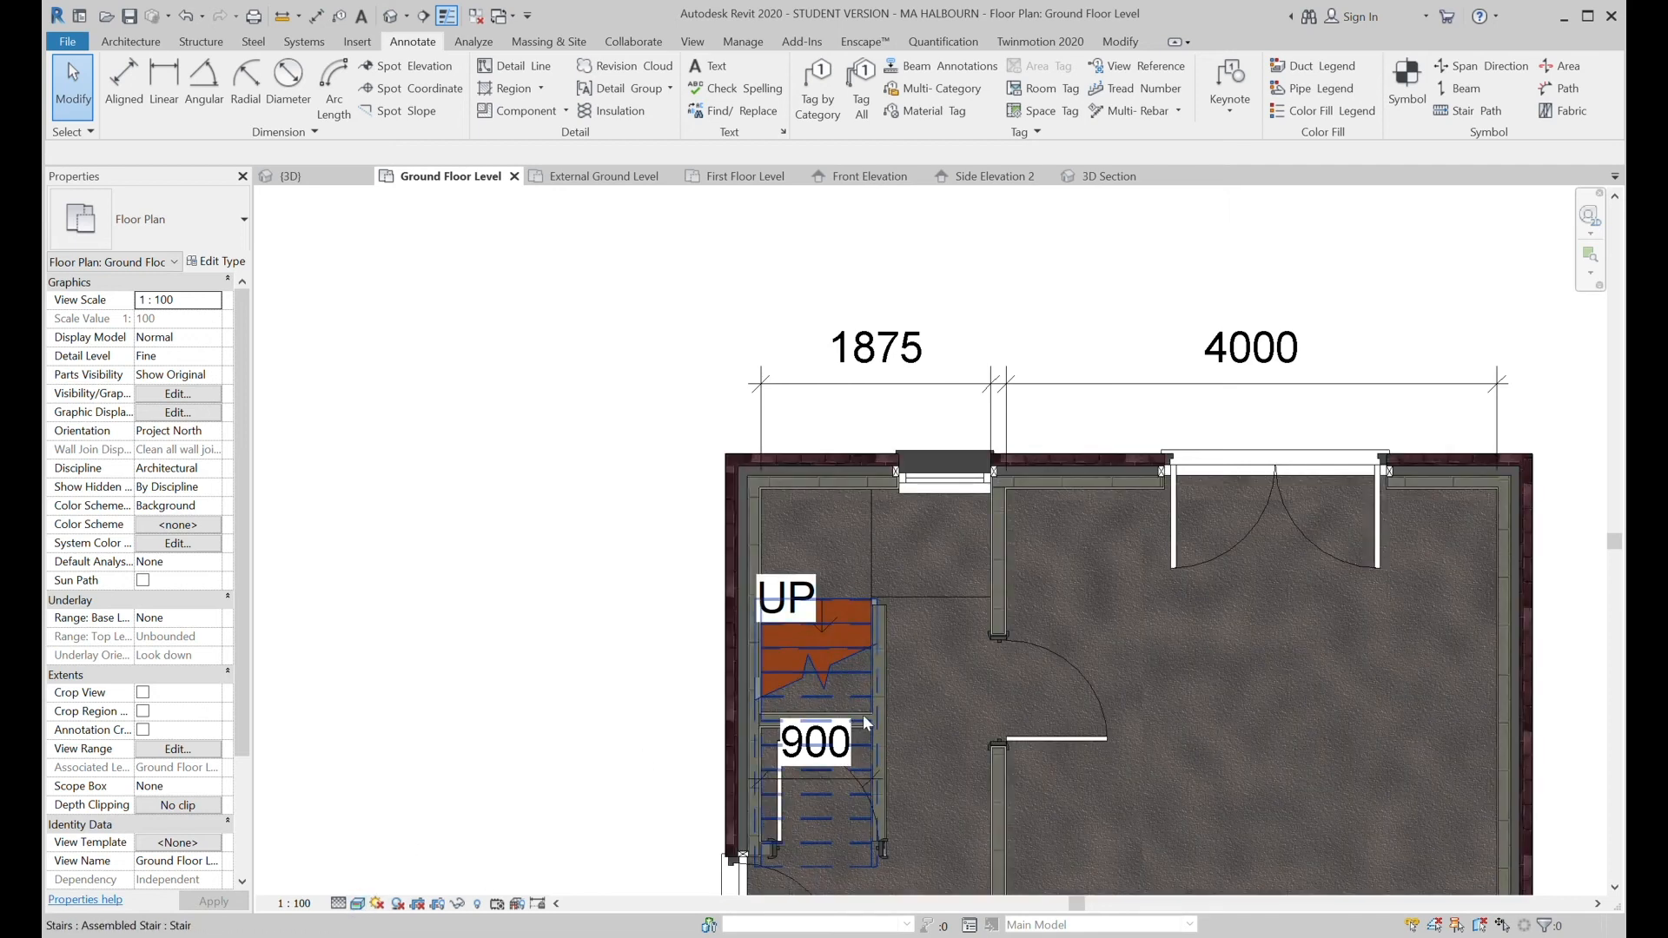
{"action": "left_click", "coordinate": [1118, 177]}
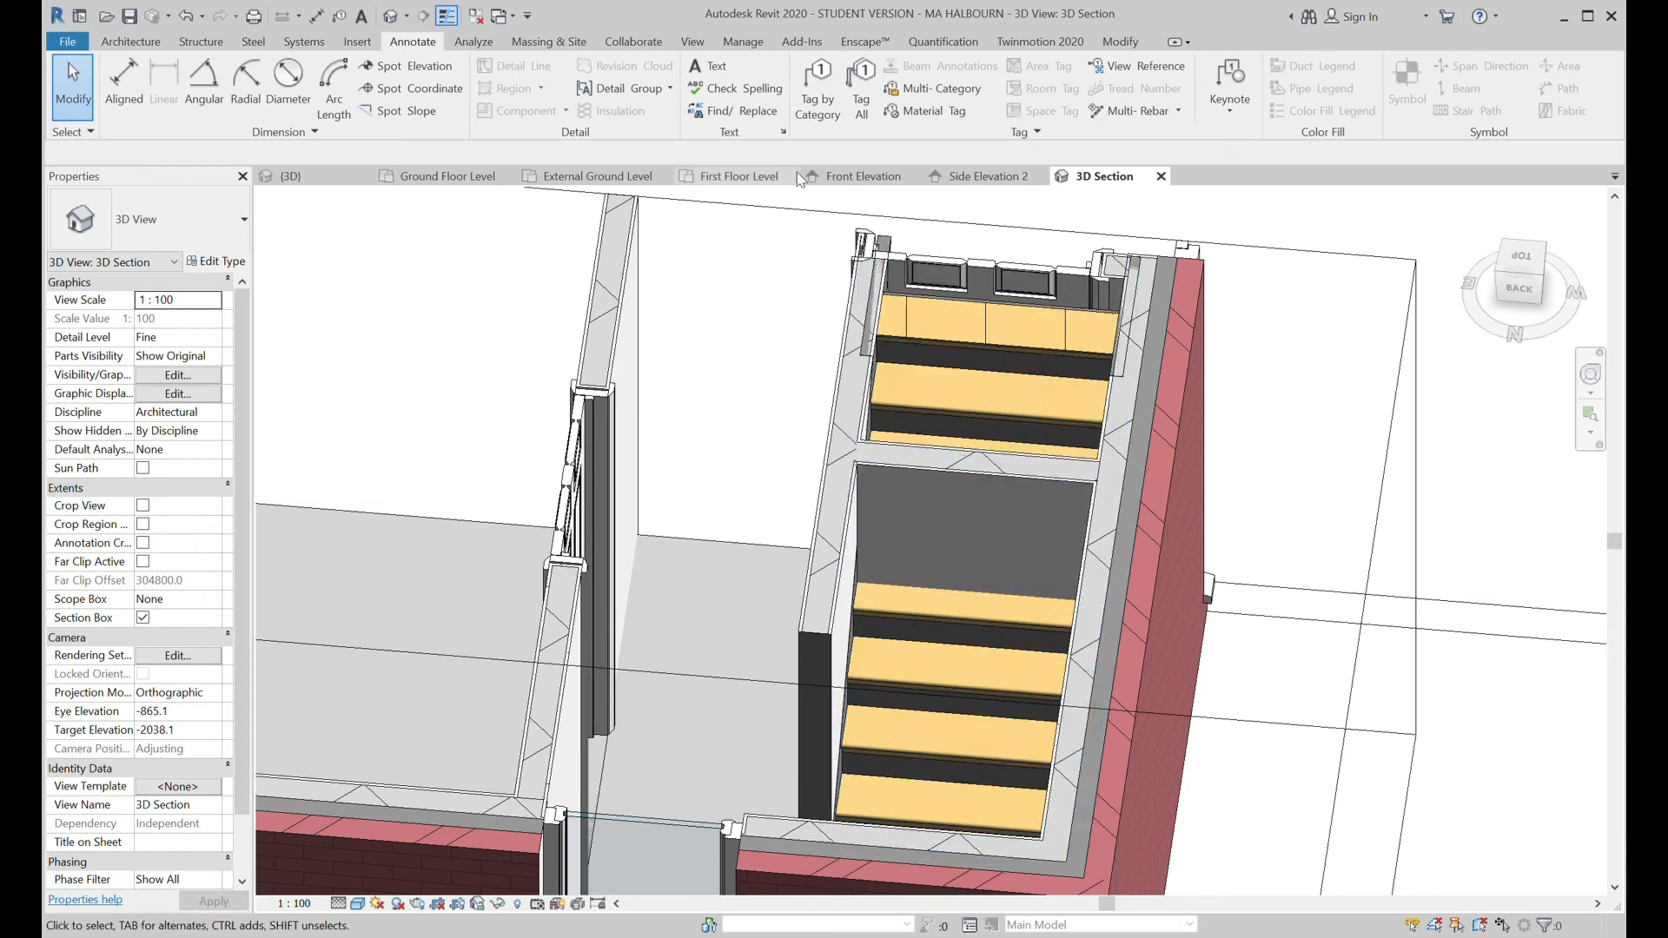
{"action": "left_click", "coordinate": [472, 177]}
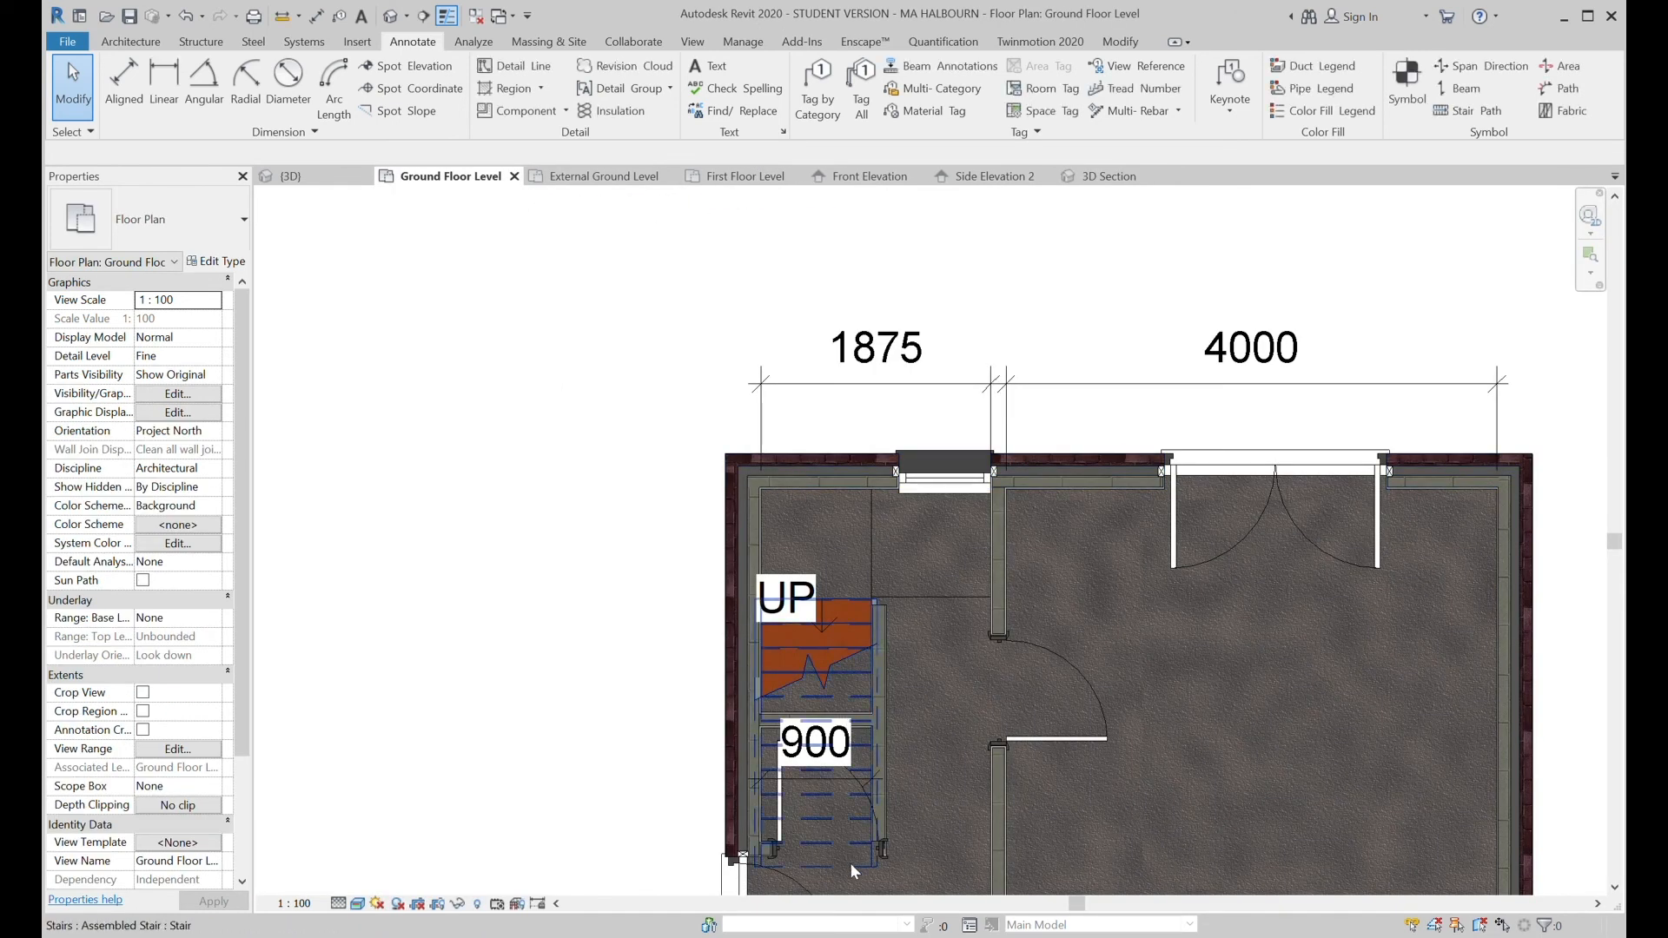
Change the internal door beneath the stair flight to the Doors_IntSgl_6 810x2110mm type.
{"action": "scroll", "coordinate": [822, 822], "scroll_direction": "up", "scroll_amount": 3}
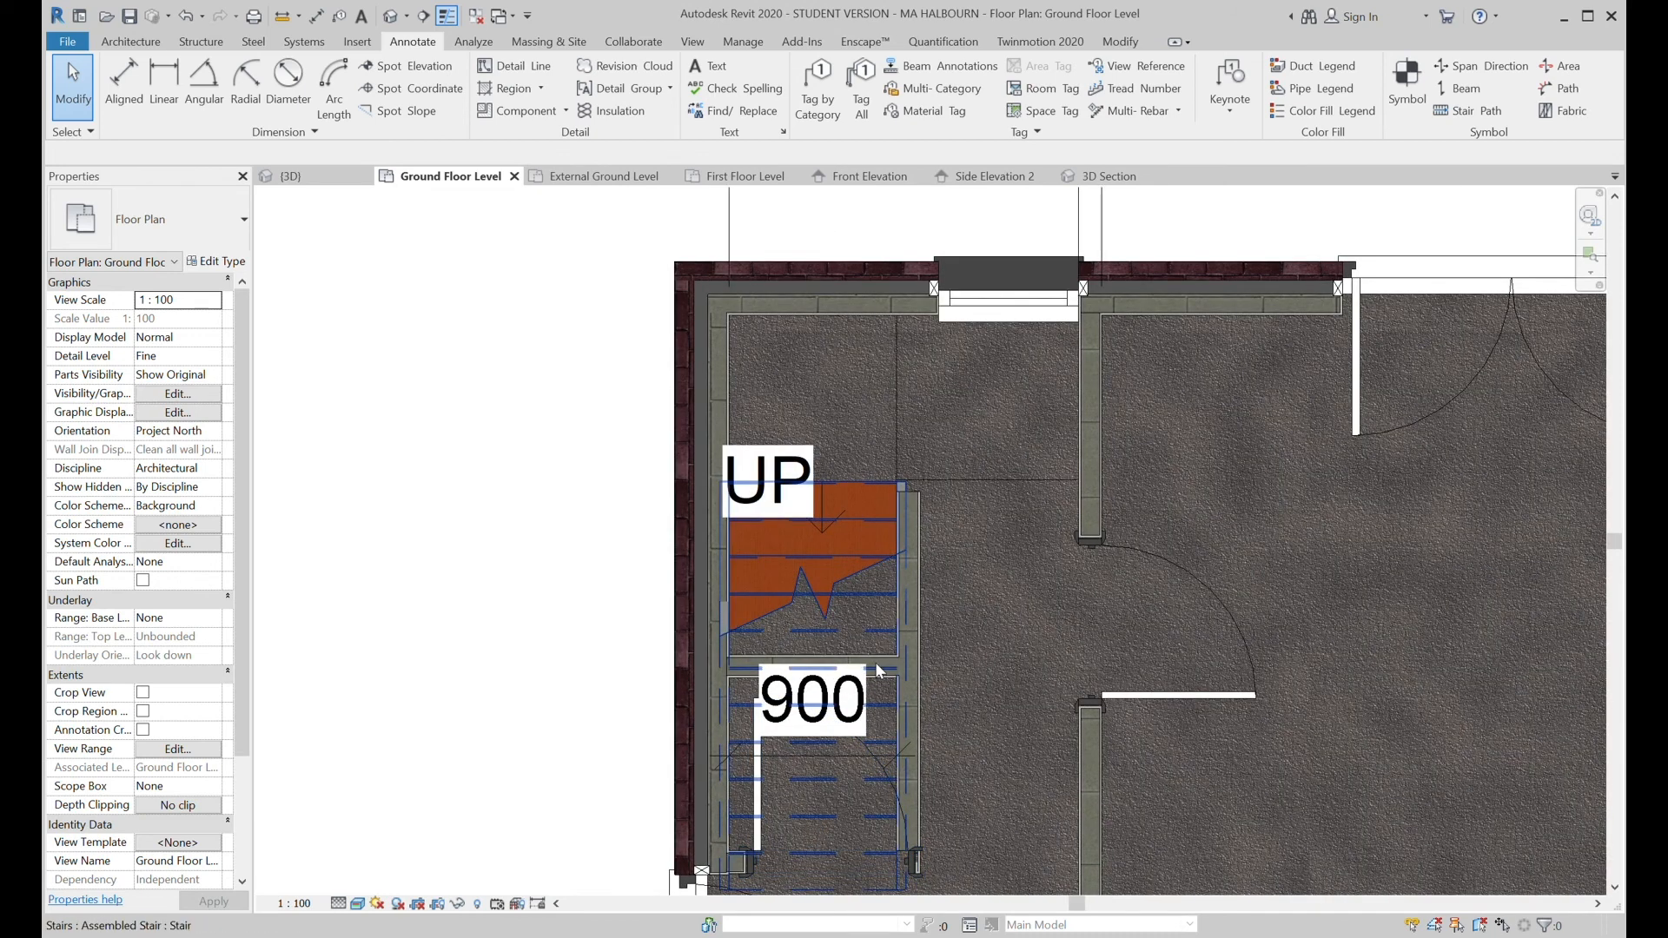
{"action": "left_click", "coordinate": [884, 664]}
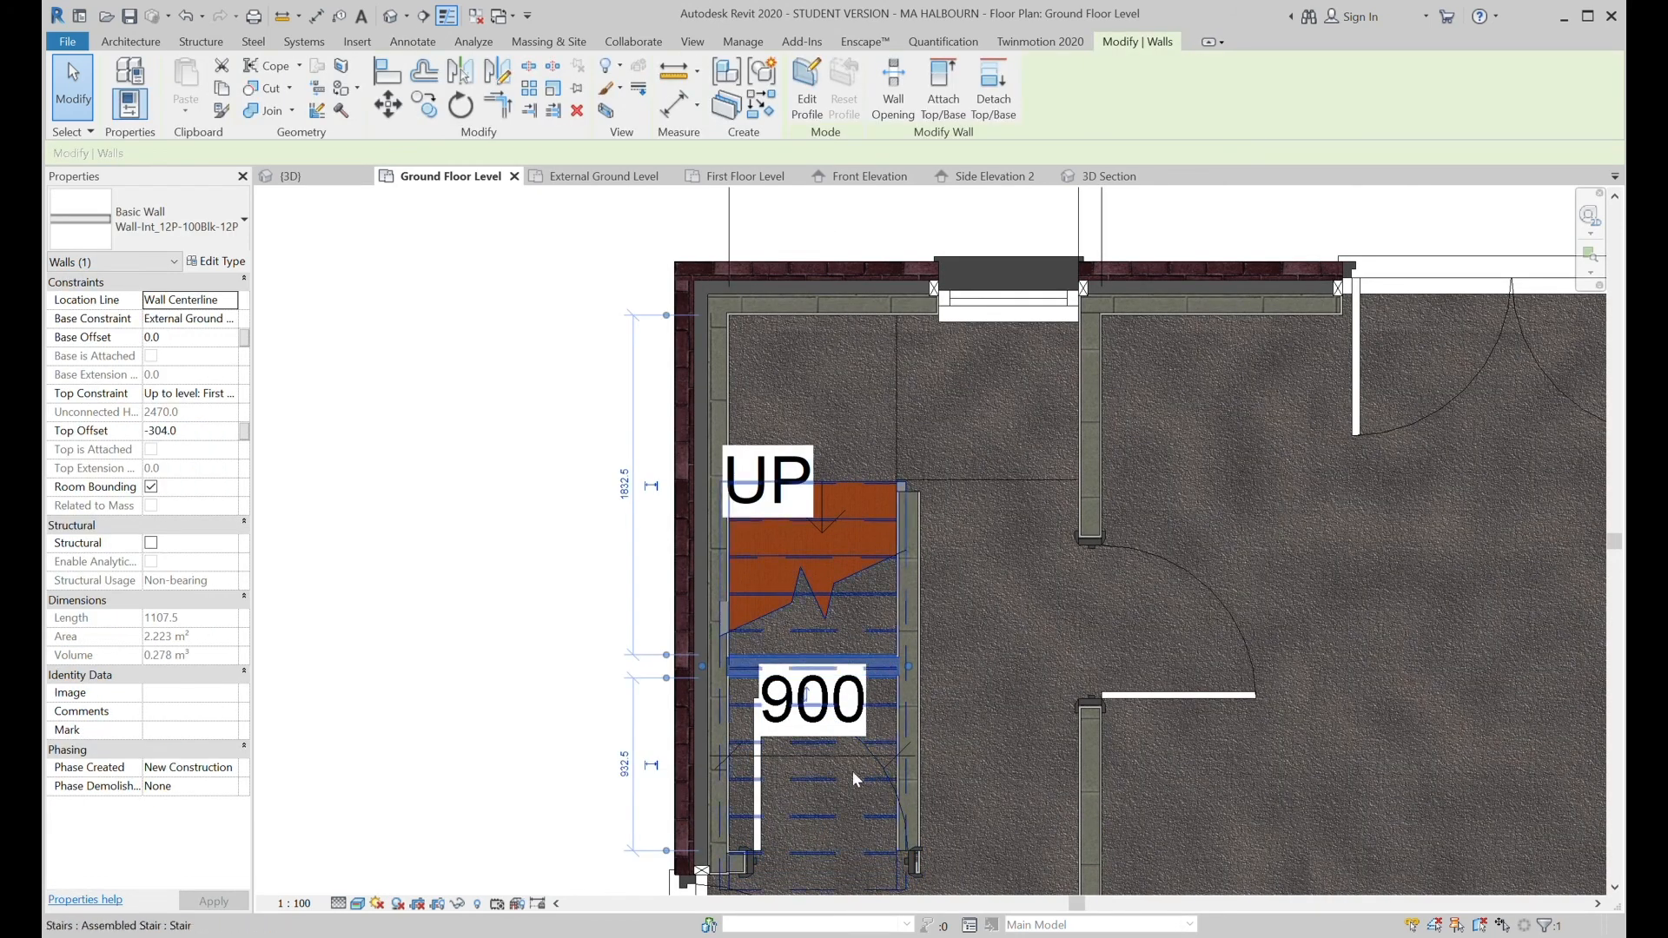
{"action": "left_click", "coordinate": [758, 780]}
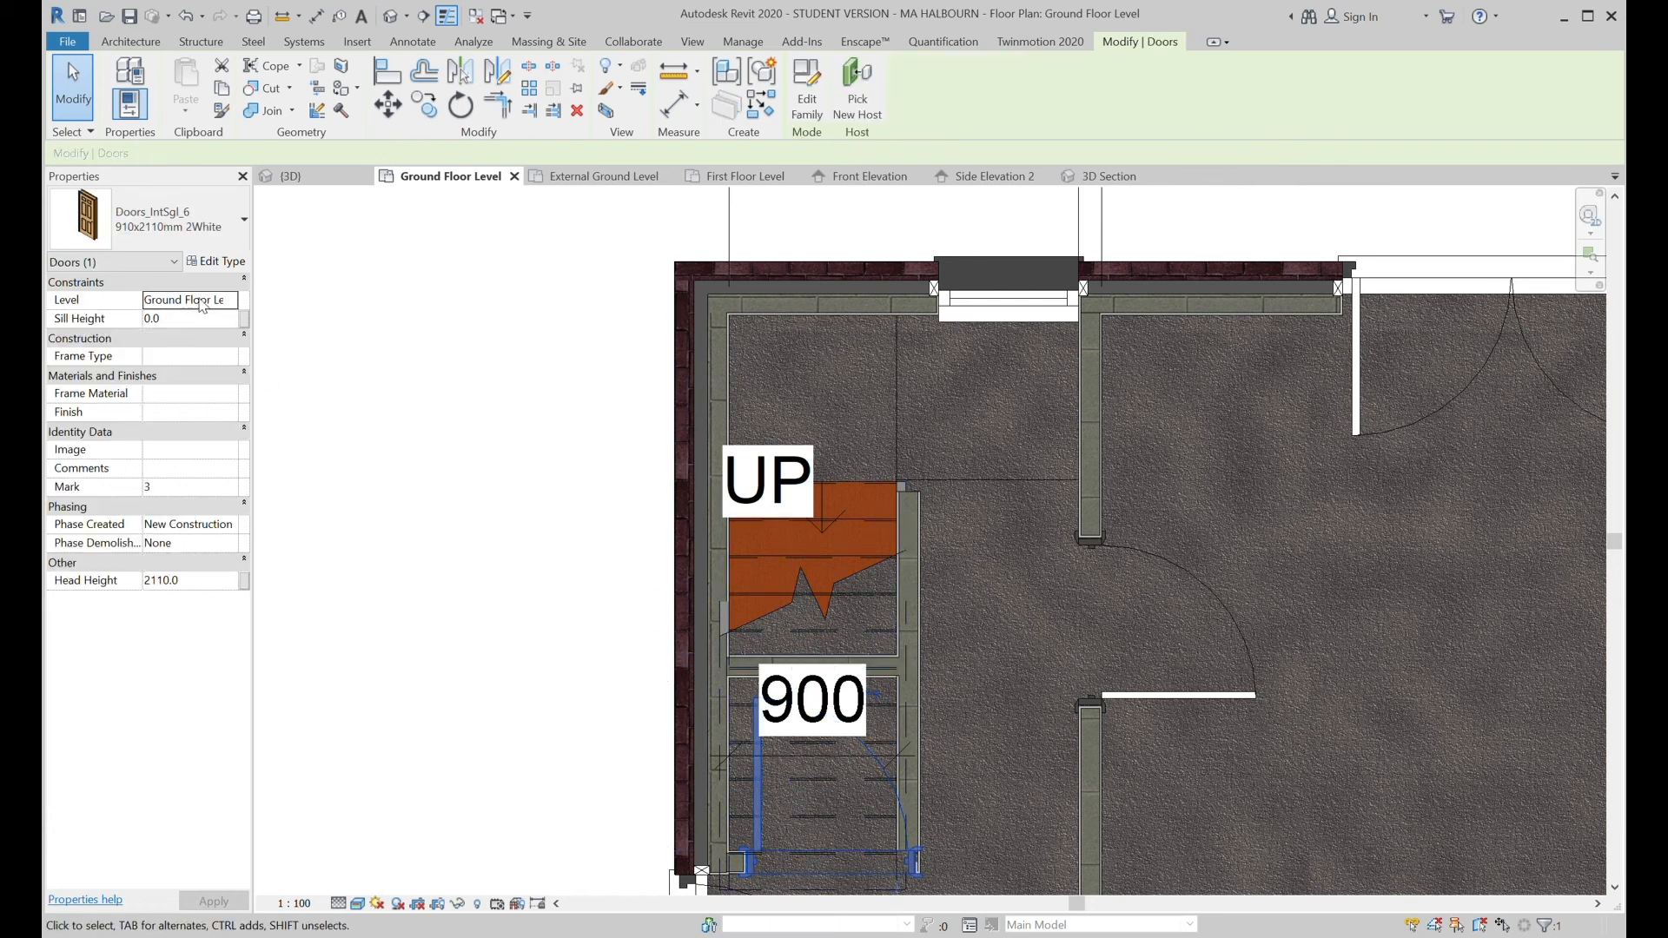
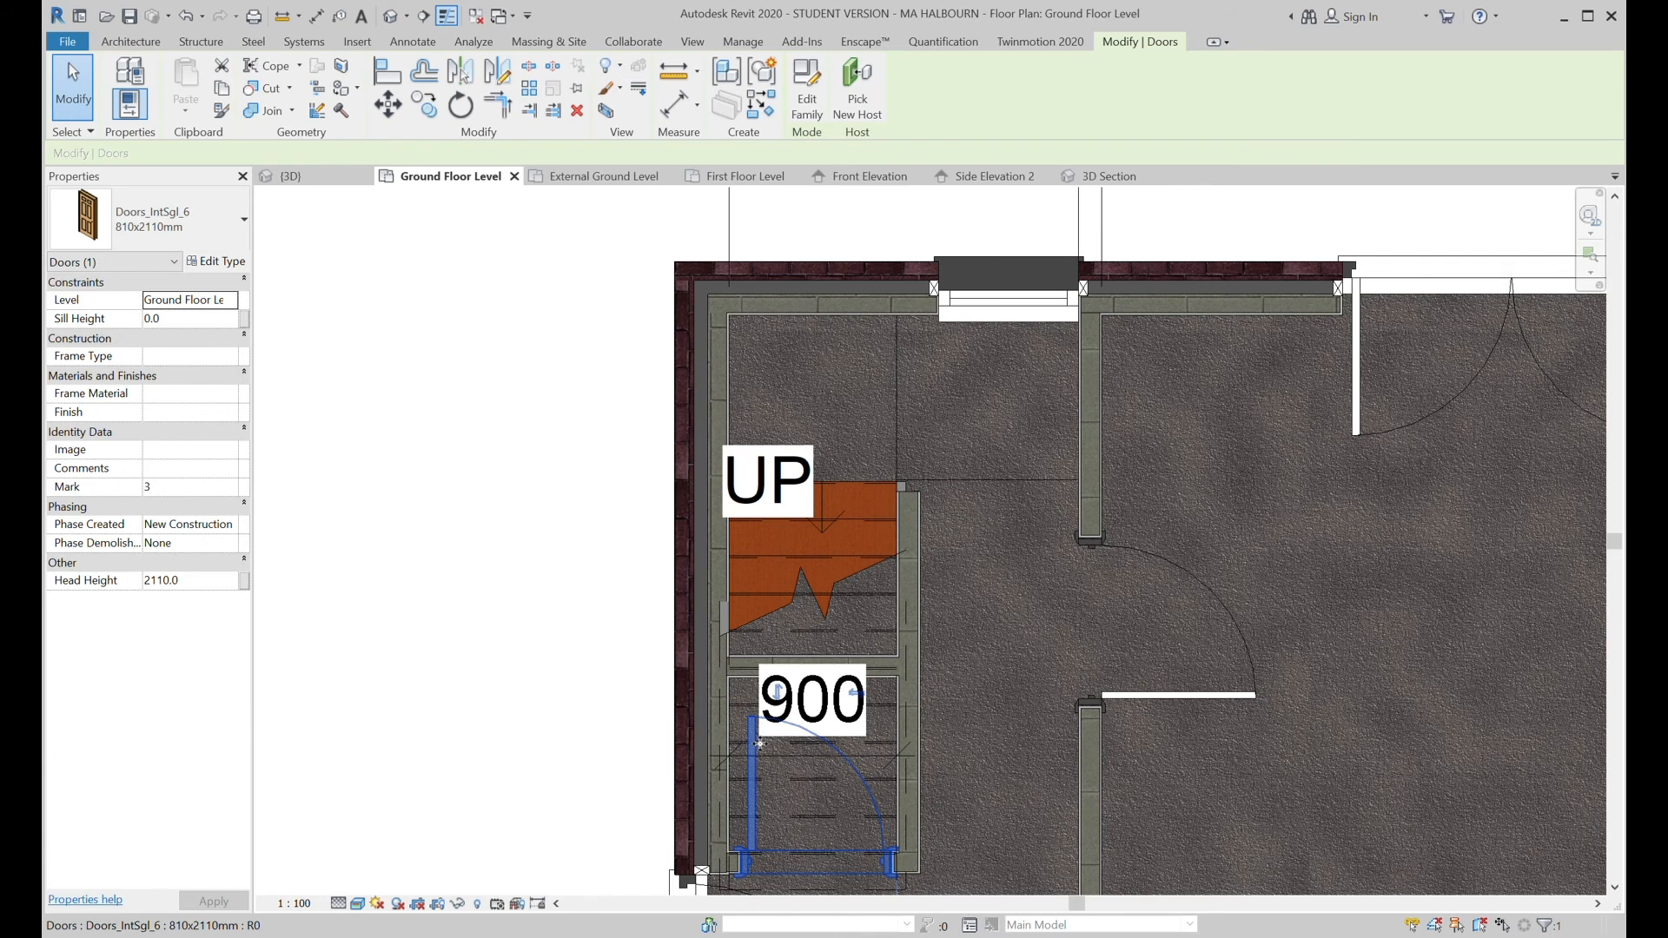
Hide the dimensions category in the Ground Floor Level plan.
{"action": "scroll", "coordinate": [761, 744], "scroll_direction": "up", "scroll_amount": 2}
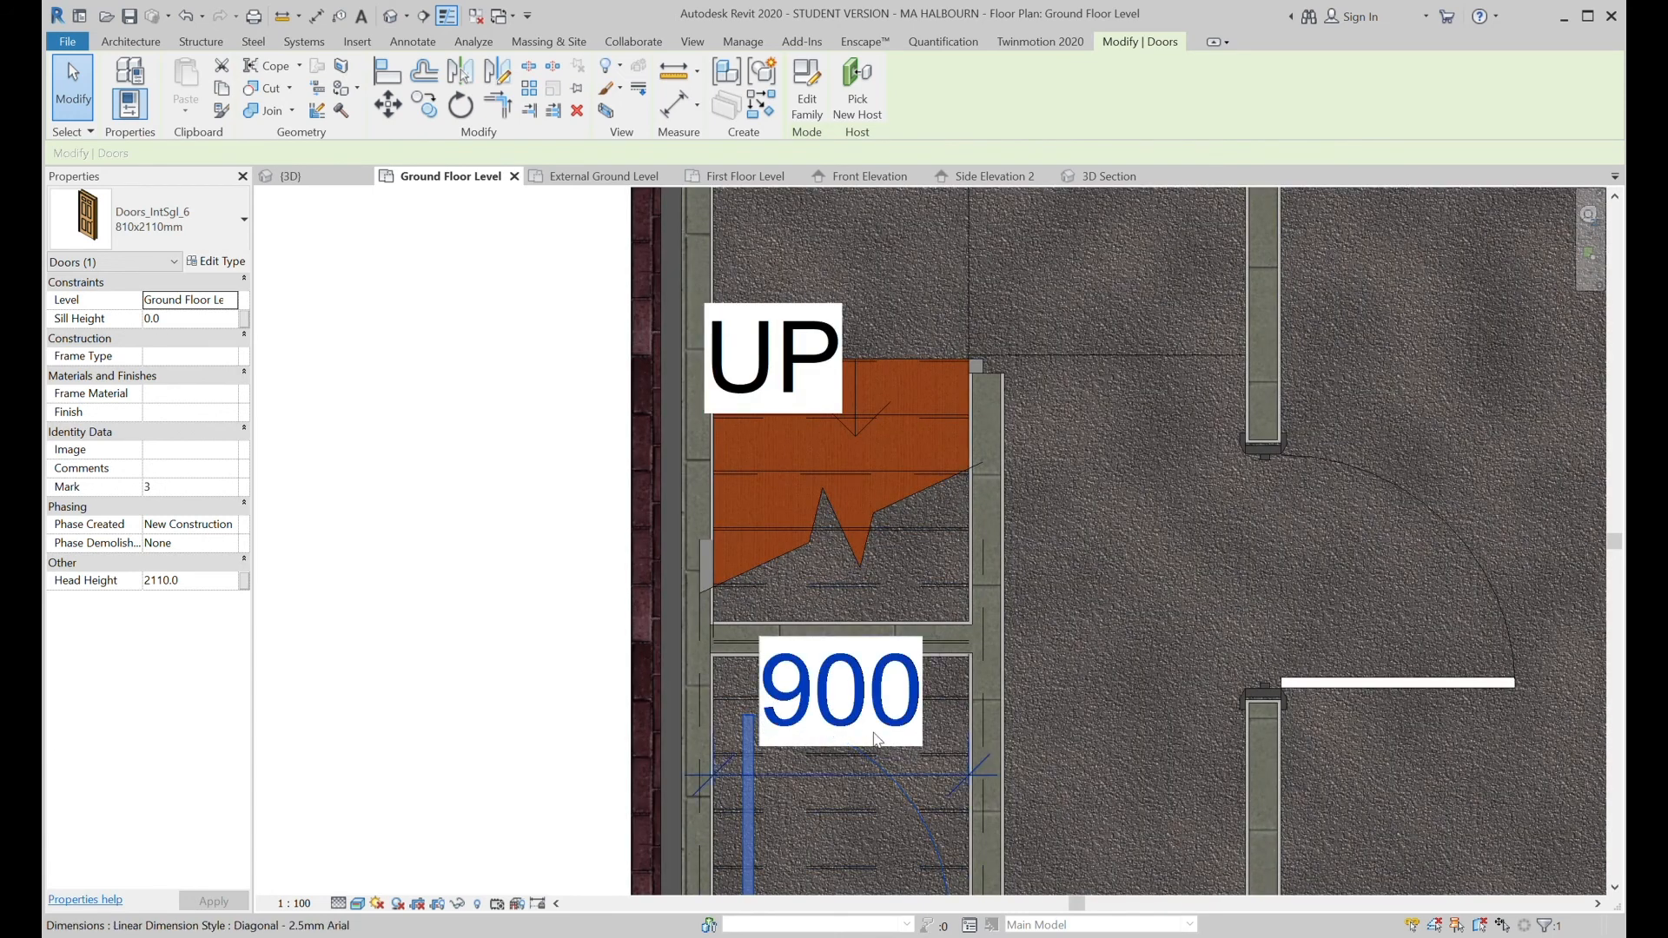
{"action": "left_click", "coordinate": [1041, 700]}
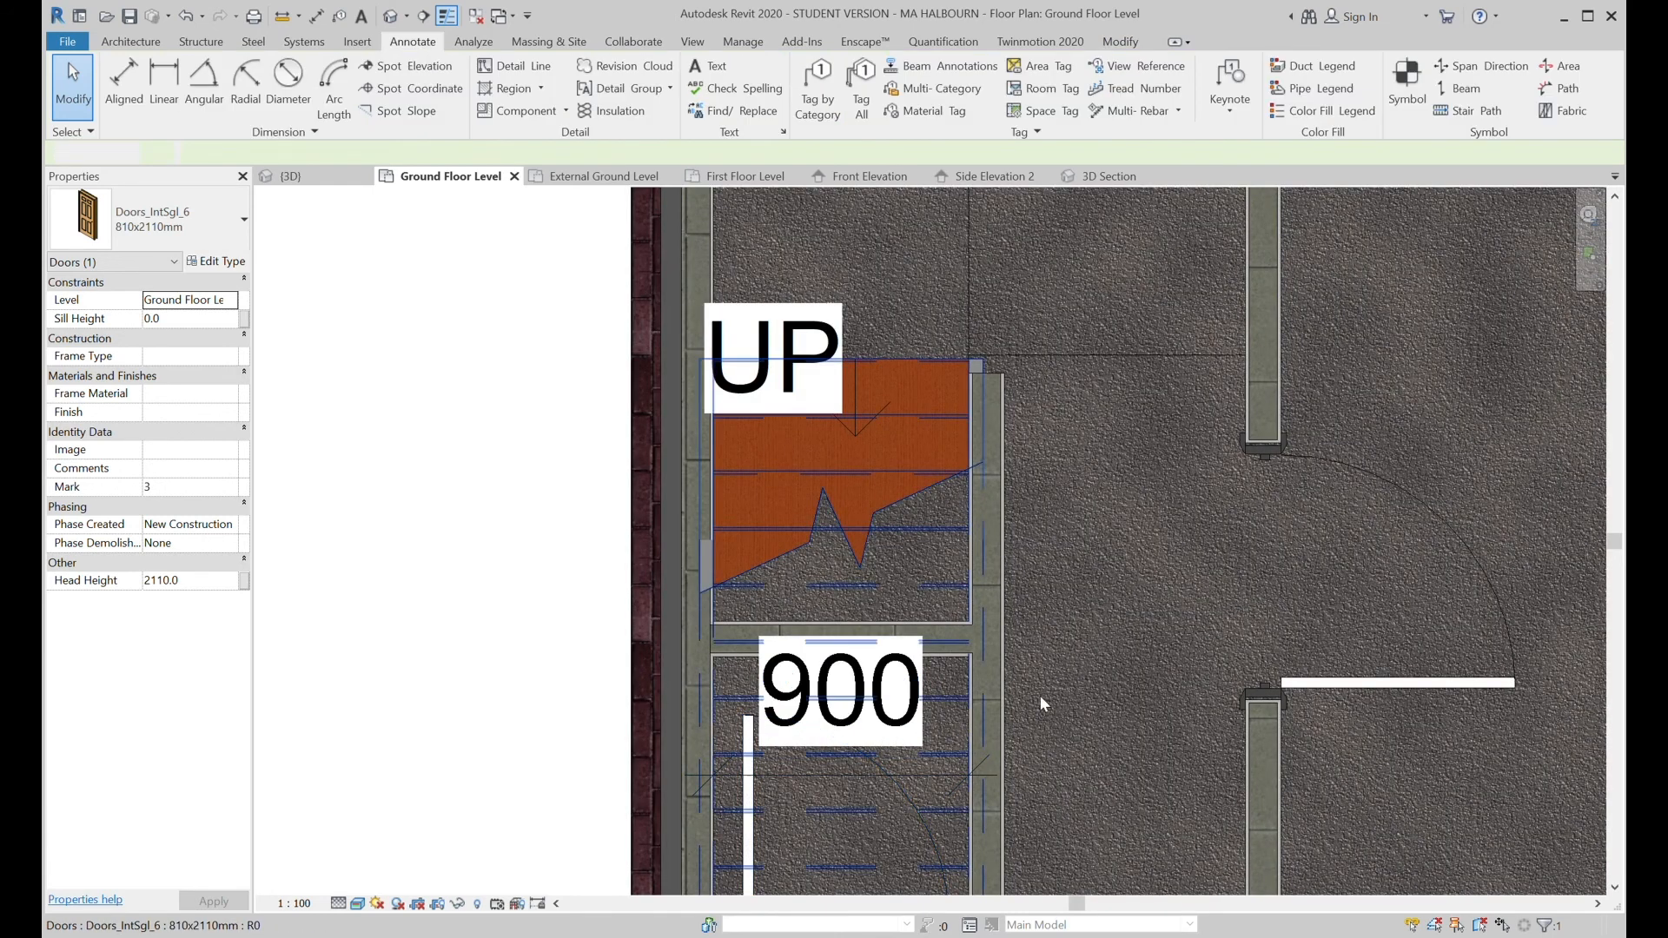
{"action": "left_click", "coordinate": [898, 728]}
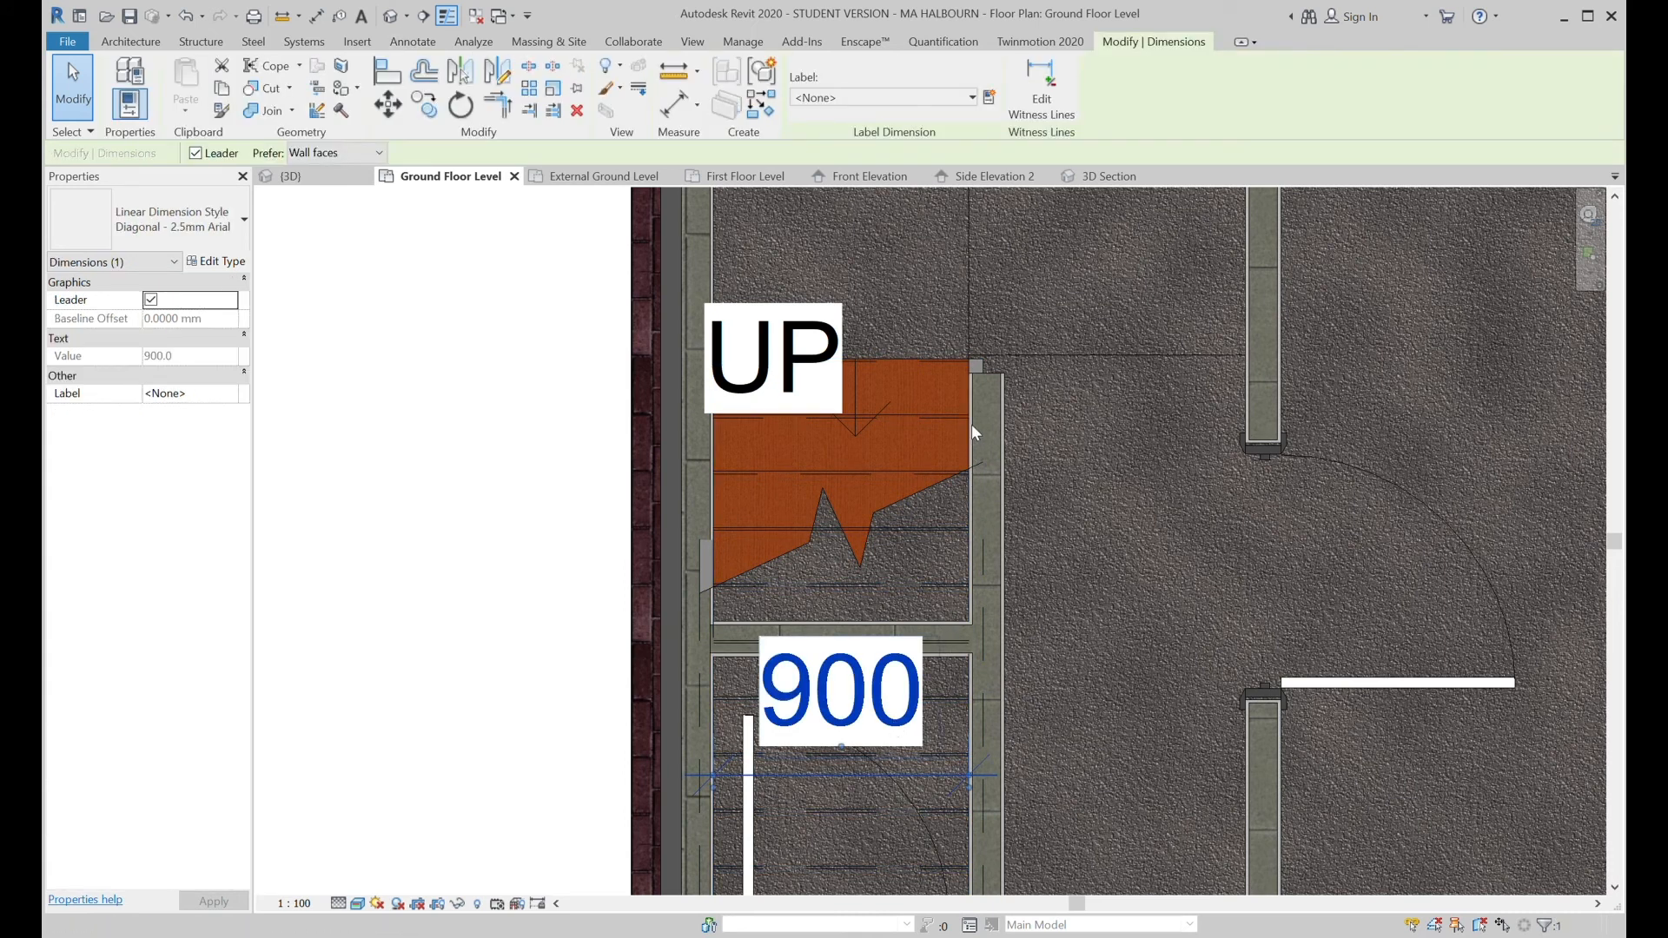
{"action": "key", "text": "h"}
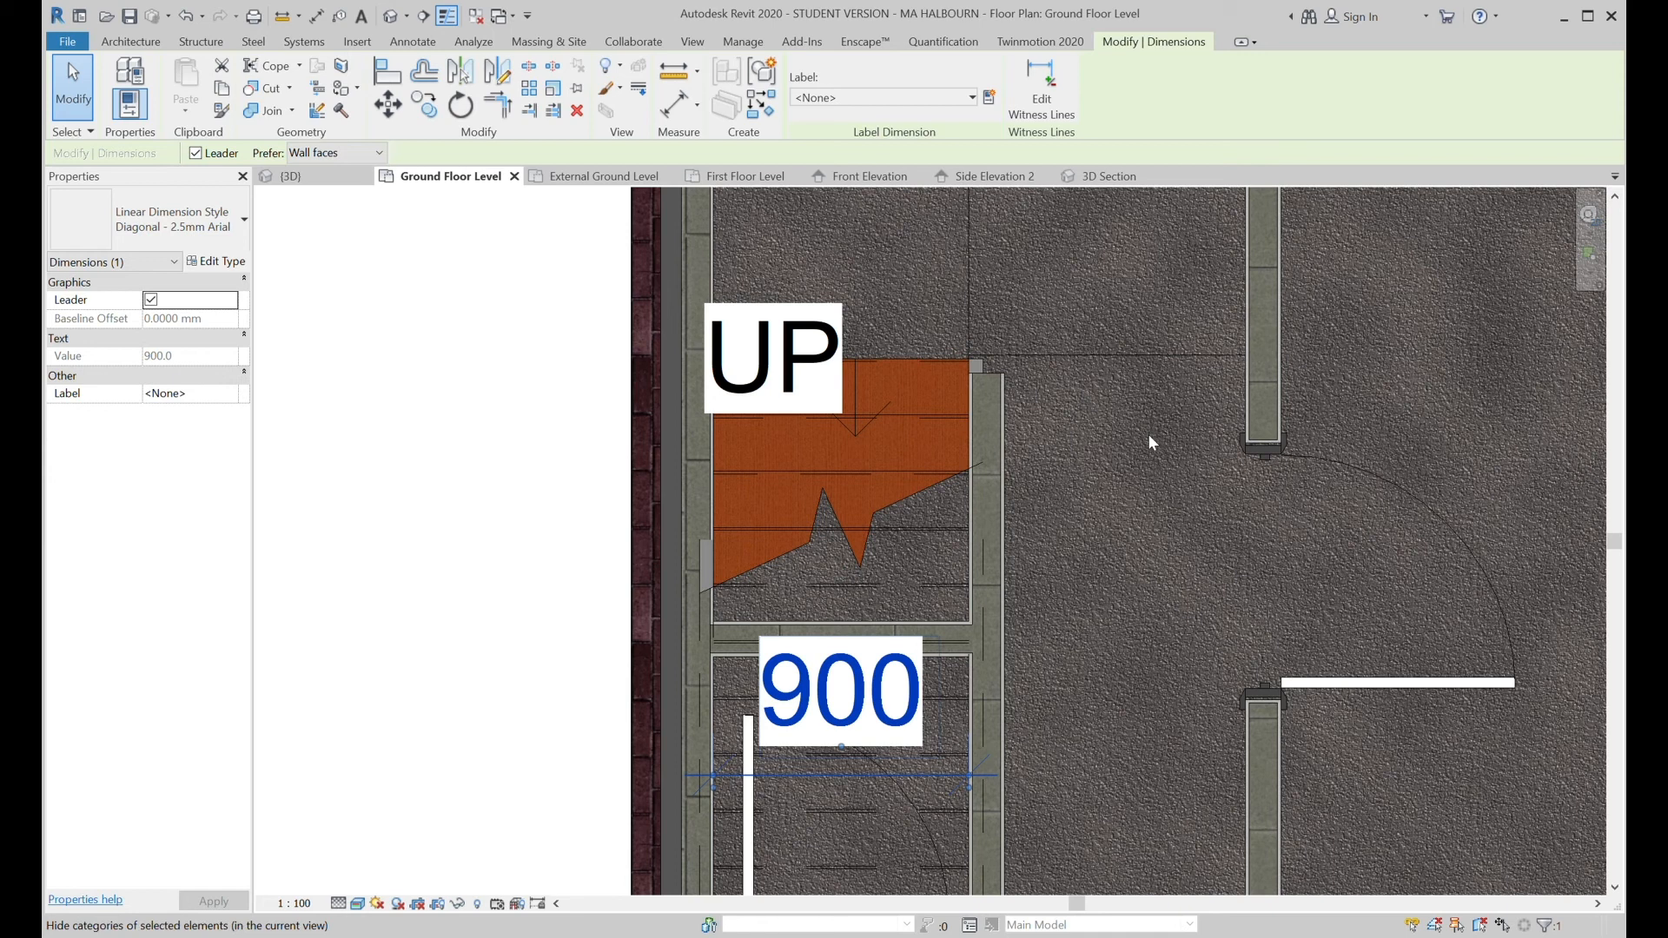
{"action": "key", "text": "h"}
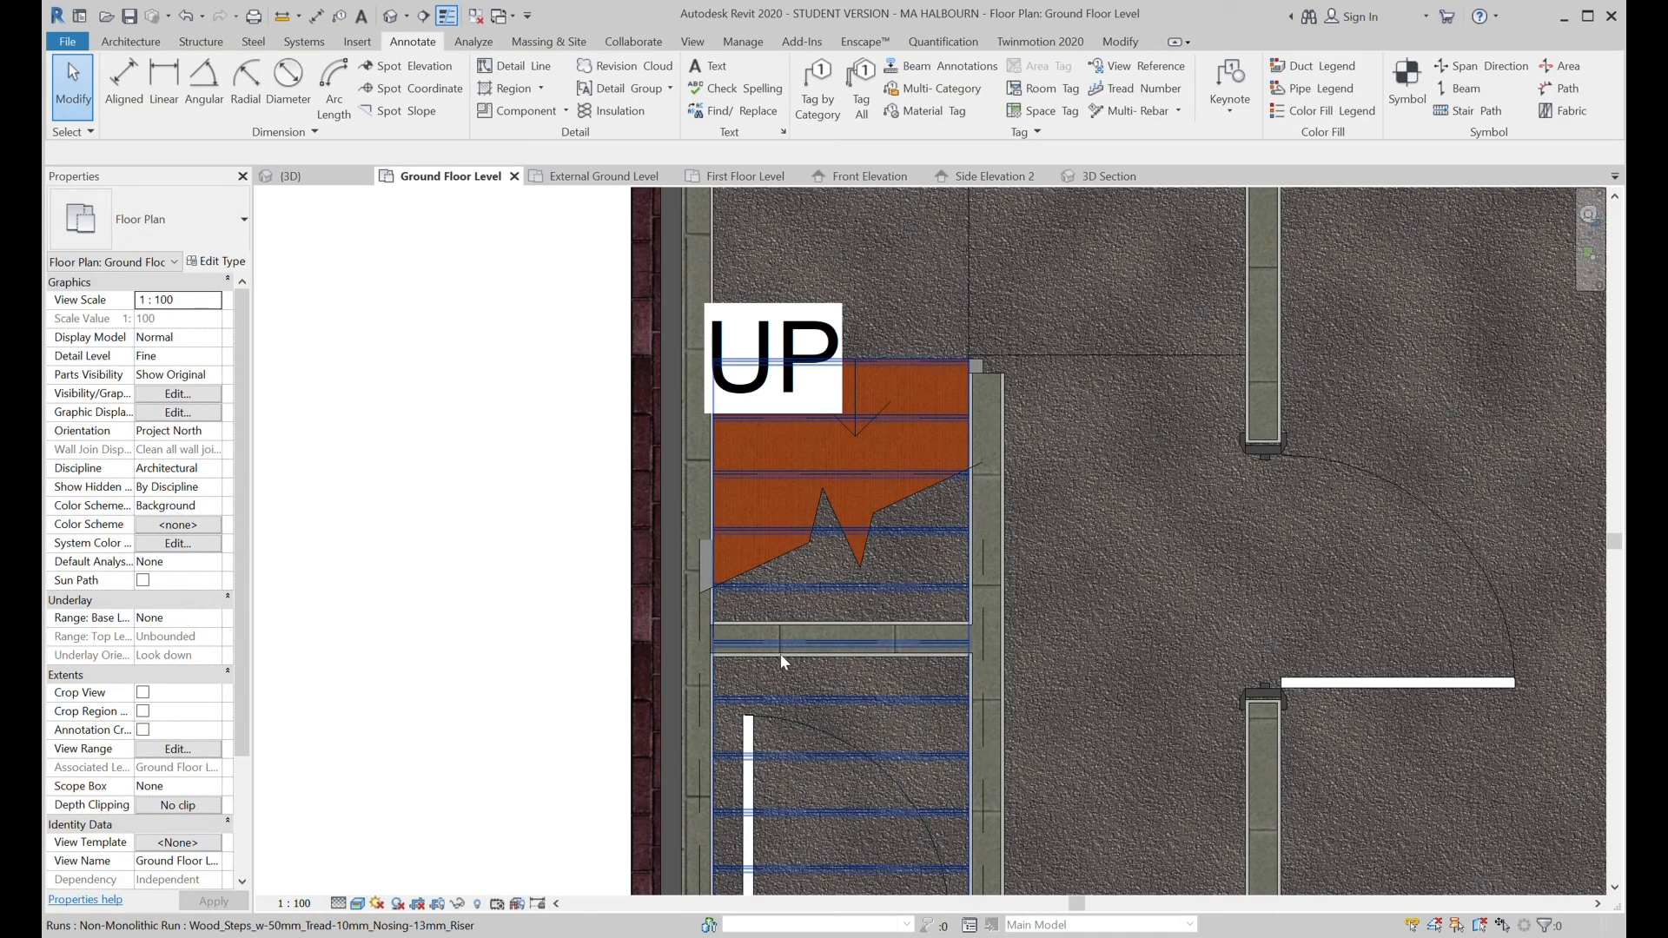
Flip the 810x2110mm door beneath the stairs so it swings outward, away from the under-stair space.
{"action": "scroll", "coordinate": [770, 687], "scroll_direction": "down", "scroll_amount": 4}
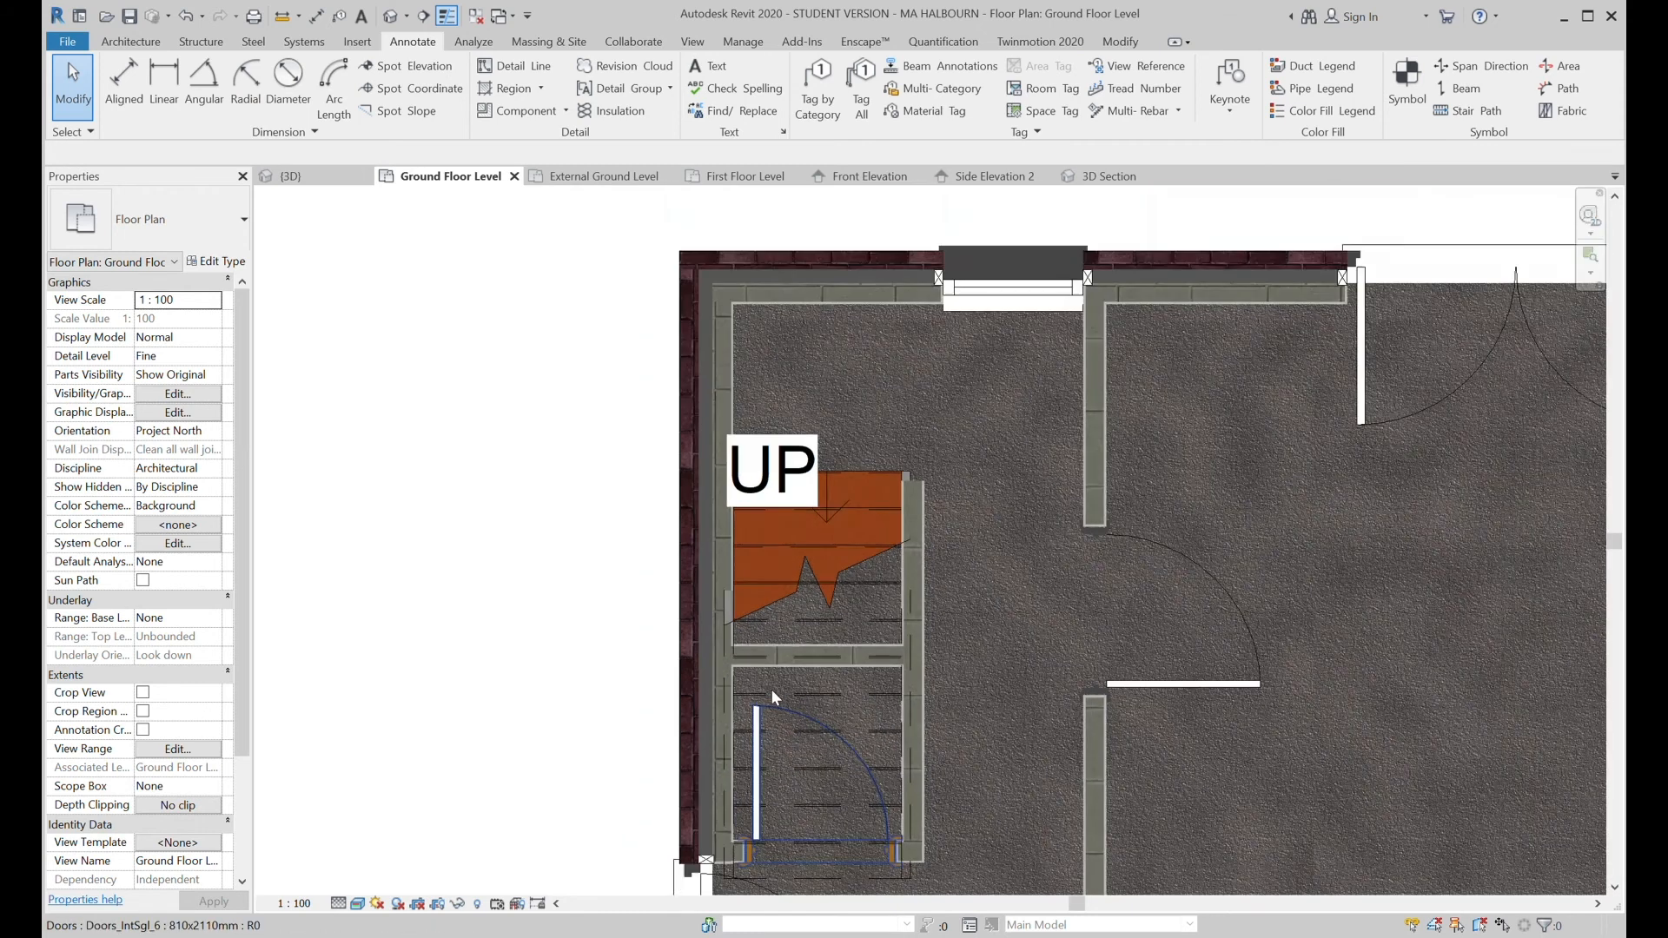
{"action": "left_click", "coordinate": [766, 764]}
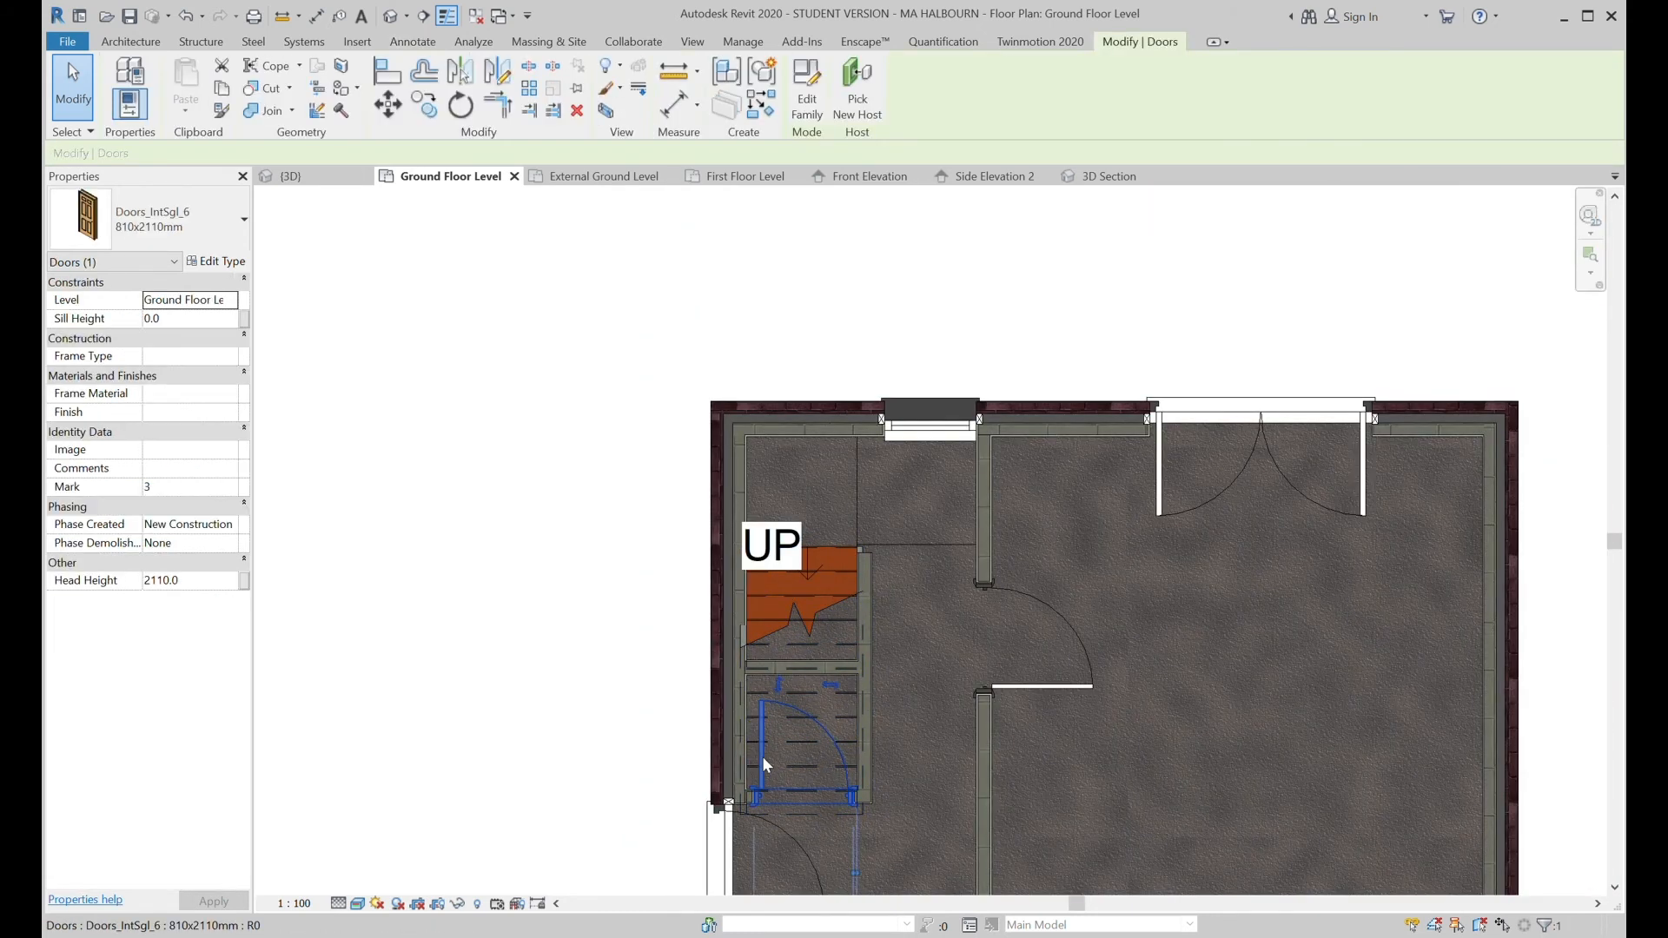
{"action": "left_click", "coordinate": [778, 686]}
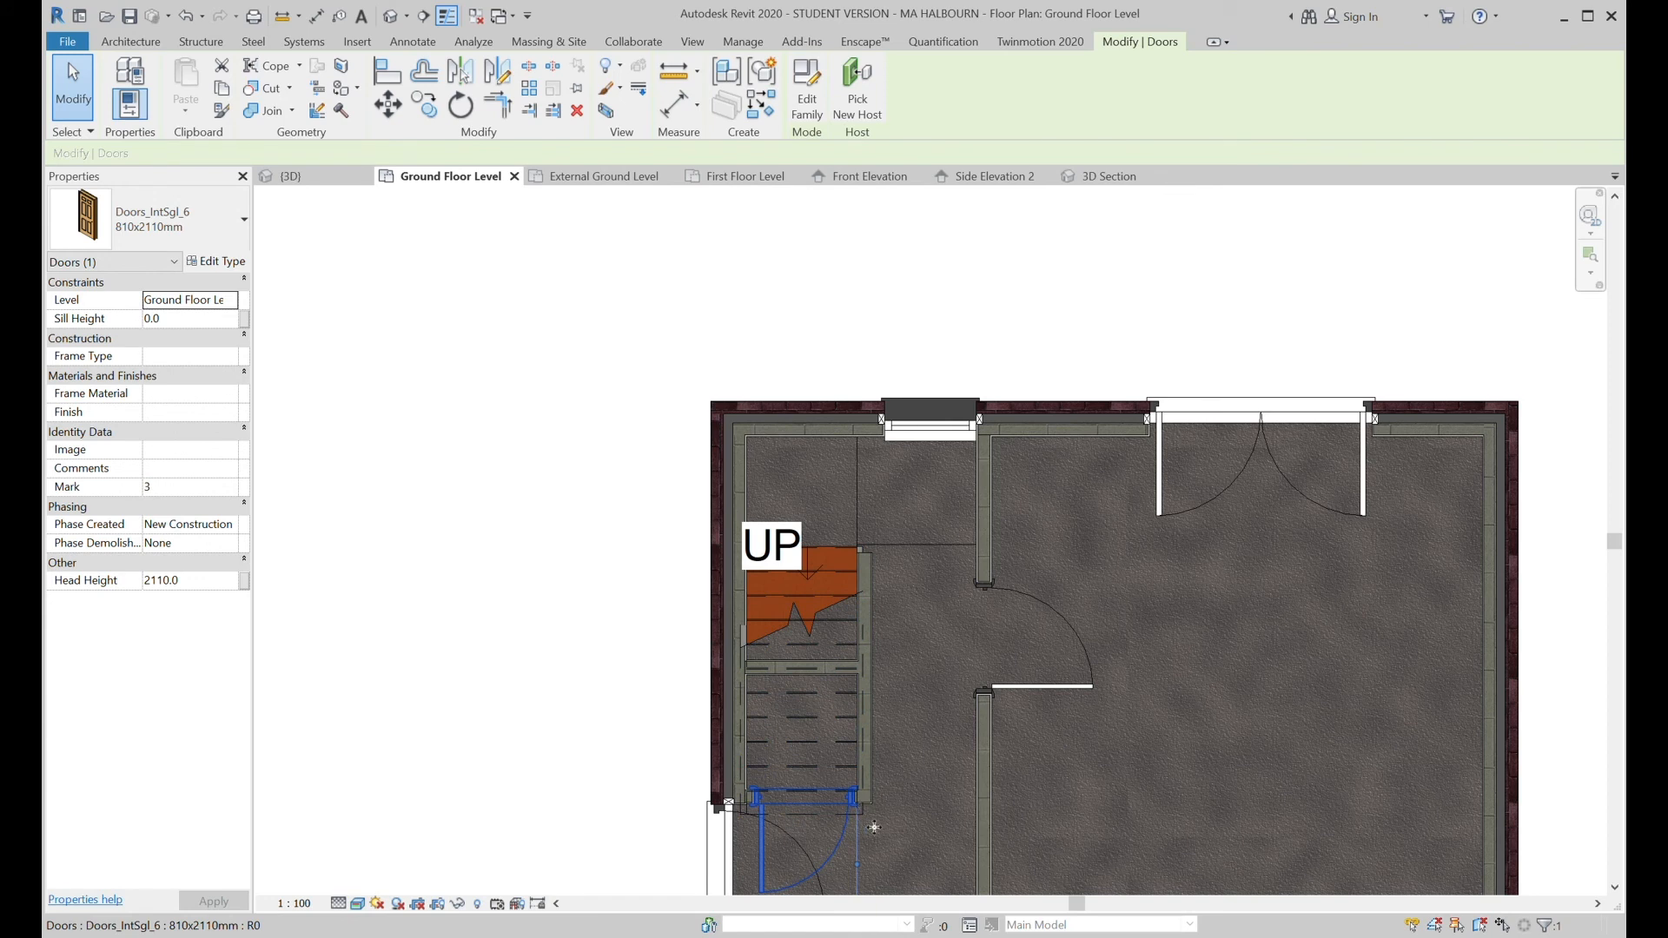
Nudge the short cross wall beneath the flight toward the under-stair door until the space between cross wall and door wall is 532.5 mm.
{"action": "left_click", "coordinate": [834, 663]}
{"action": "scroll", "coordinate": [834, 662], "scroll_direction": "up", "scroll_amount": 3}
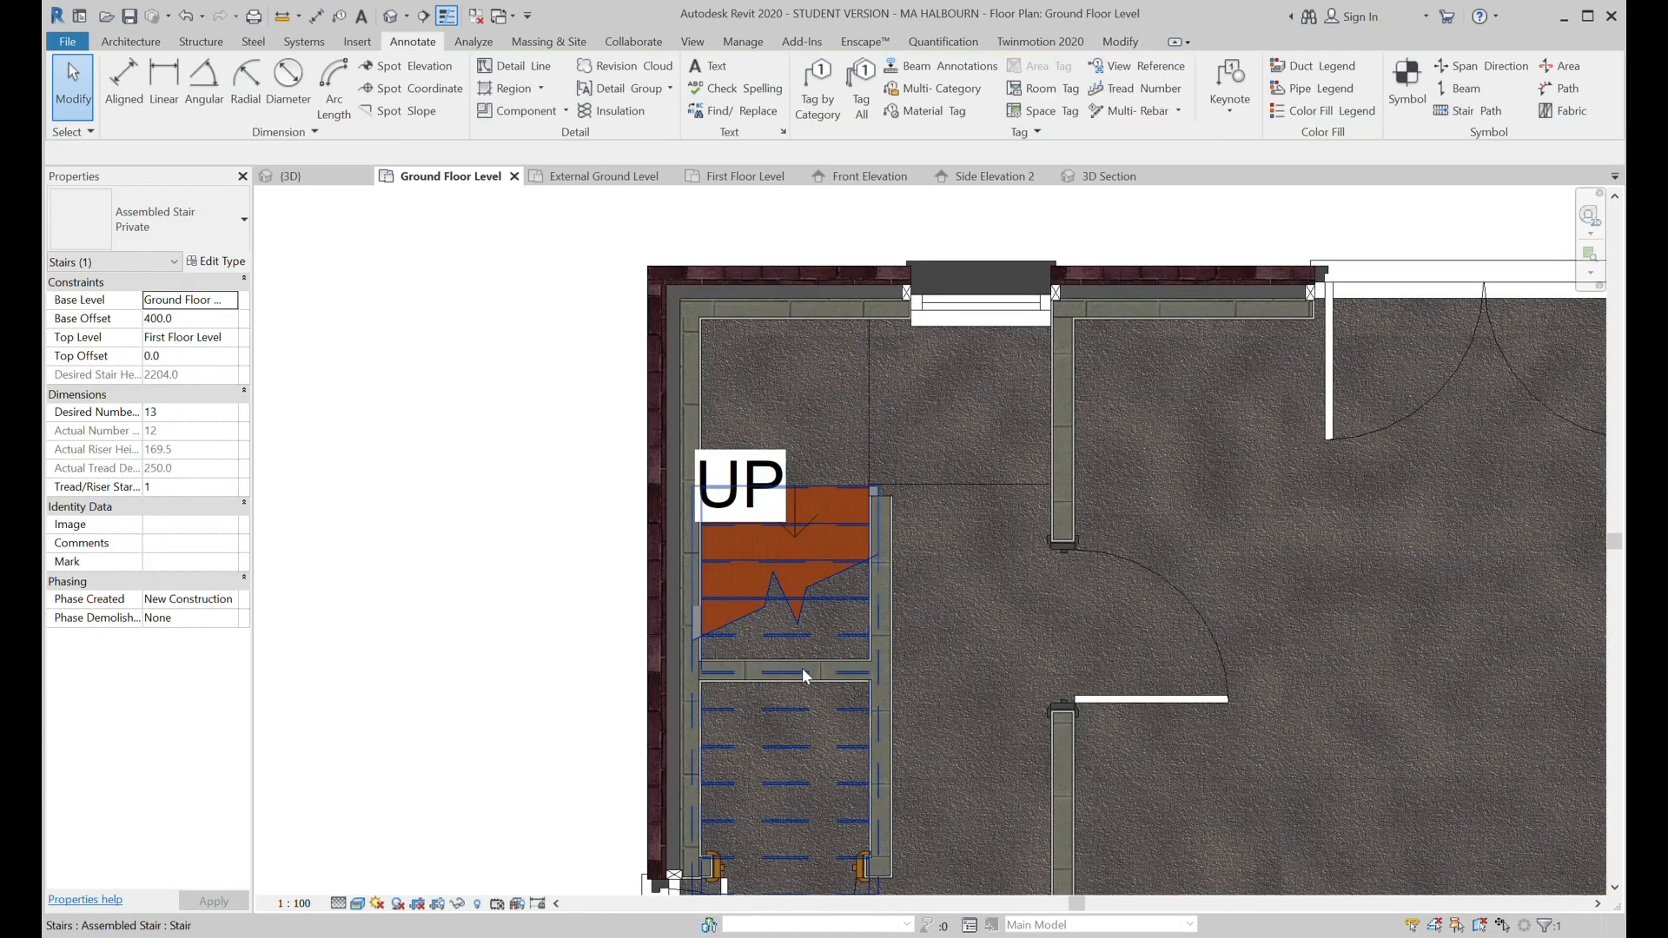
{"action": "key", "text": "Escape"}
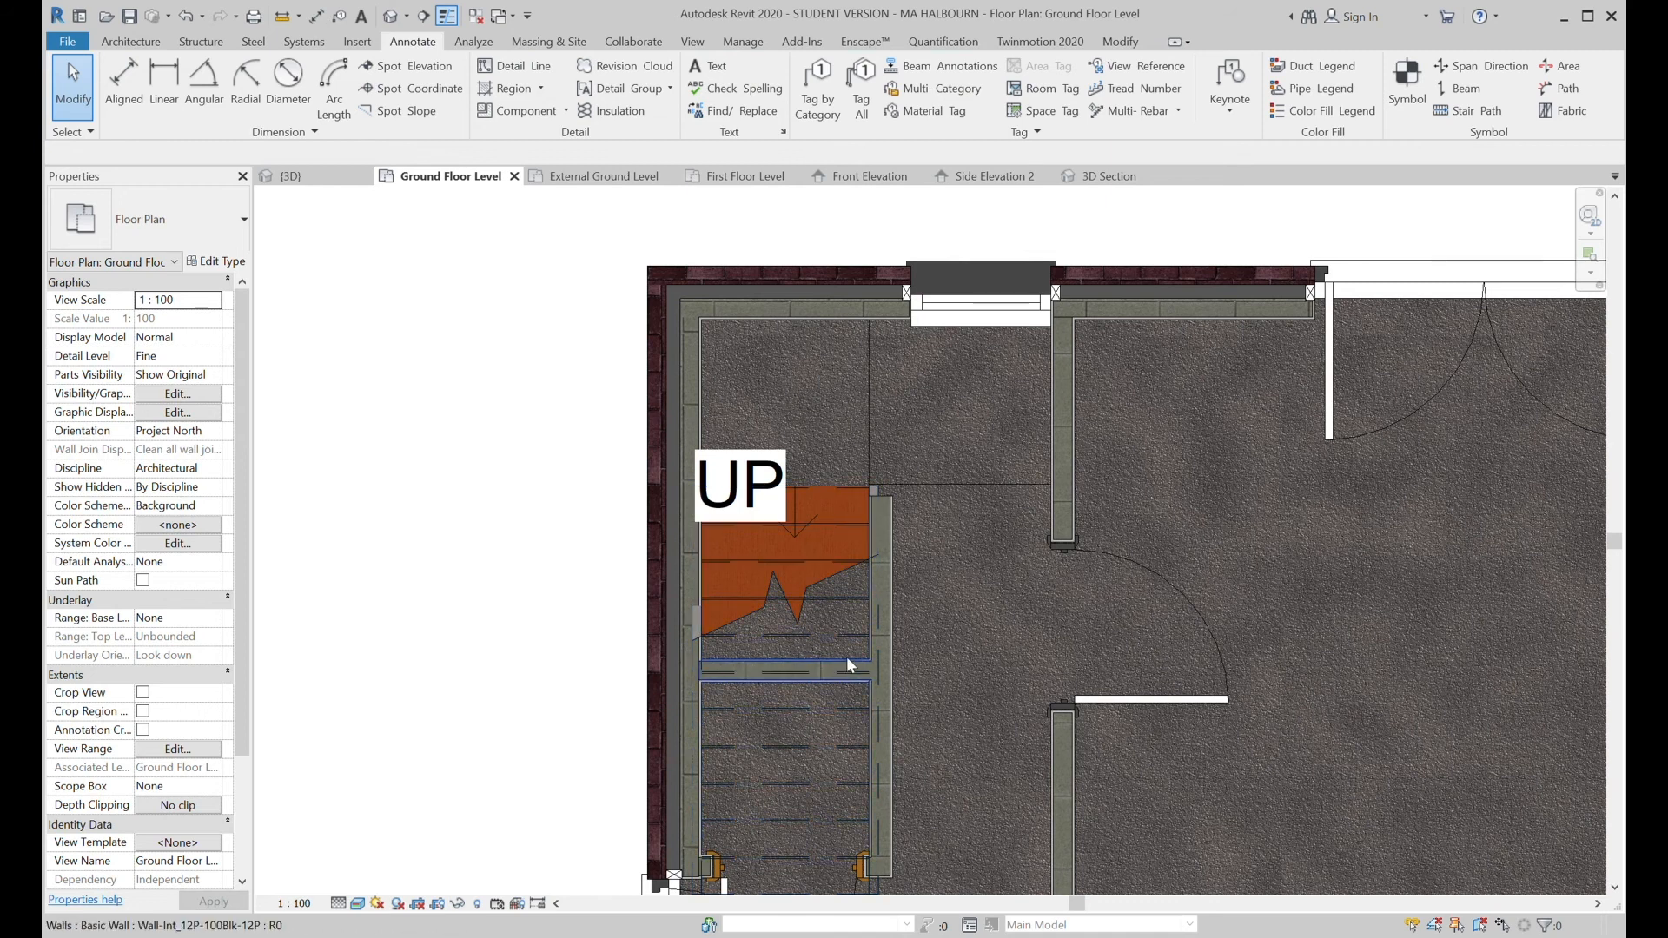
{"action": "left_click", "coordinate": [850, 665]}
{"action": "key", "text": "Down"}
{"action": "key", "text": "Down"}
{"action": "key", "text": "Down"}
{"action": "key", "text": "Down"}
{"action": "key", "text": "Down"}
{"action": "key", "text": "Down"}
{"action": "key", "text": "Down"}
{"action": "key", "text": "Down"}
{"action": "key", "text": "Down"}
{"action": "key", "text": "Down"}
{"action": "key", "text": "Down"}
{"action": "key", "text": "Down"}
{"action": "key", "text": "Down"}
{"action": "key", "text": "Down"}
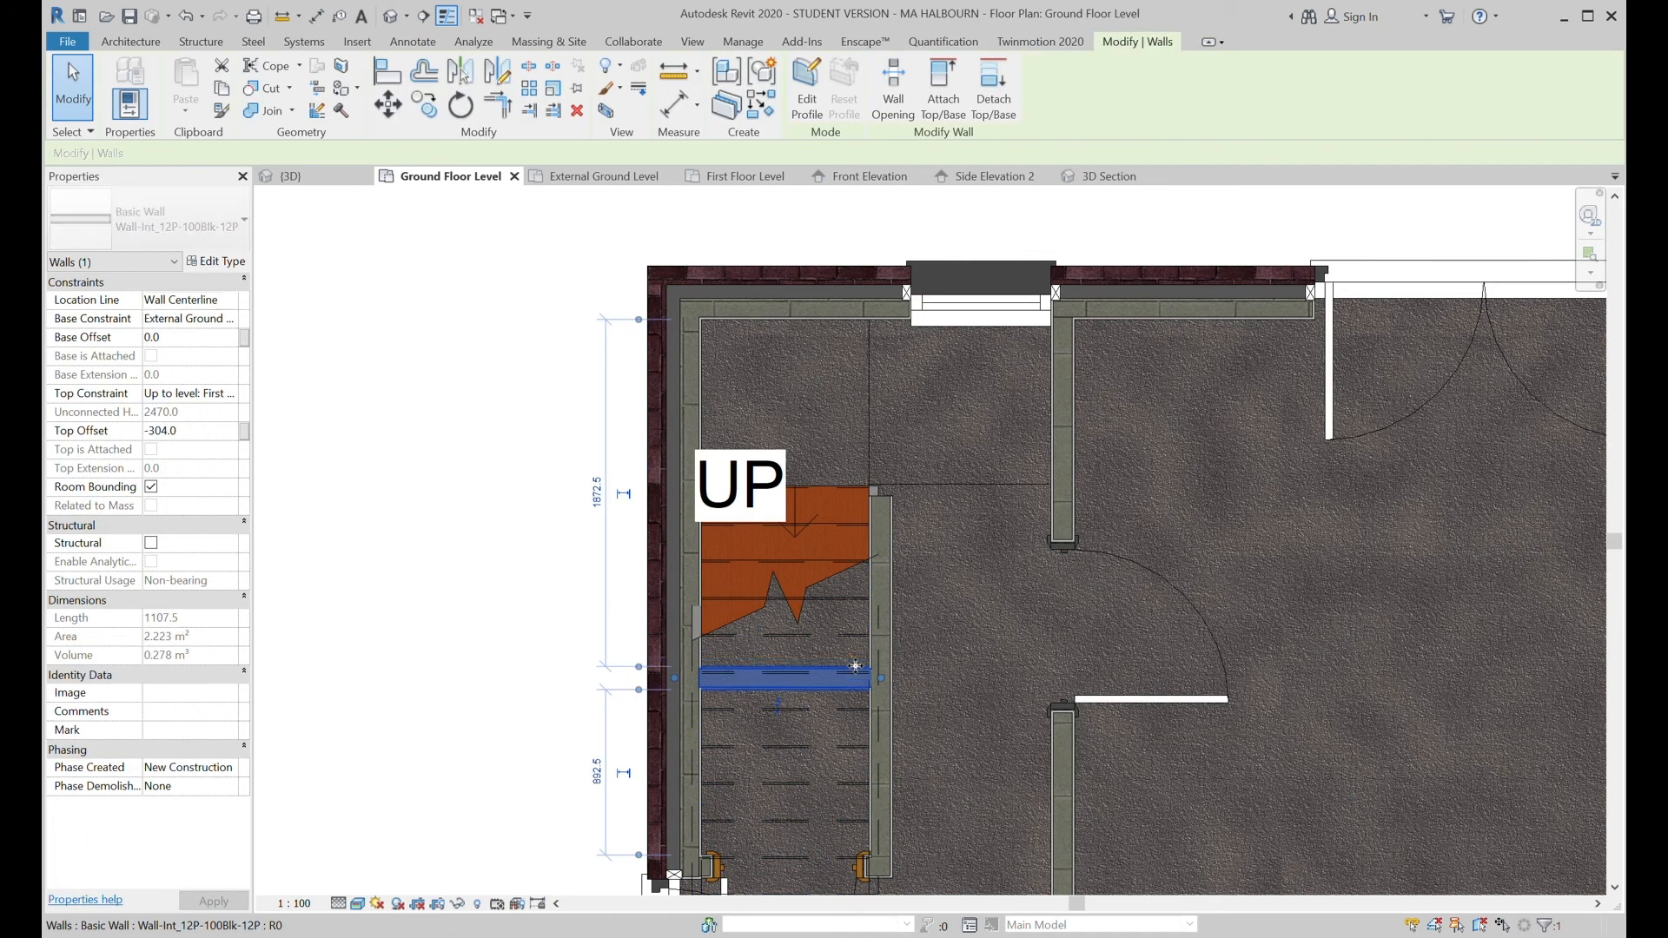
{"action": "key", "text": "Down"}
{"action": "key", "text": "Down"}
{"action": "key", "text": "Down"}
{"action": "key", "text": "Down"}
{"action": "key", "text": "Down"}
{"action": "key", "text": "Down"}
{"action": "key", "text": "Down"}
{"action": "key", "text": "Down"}
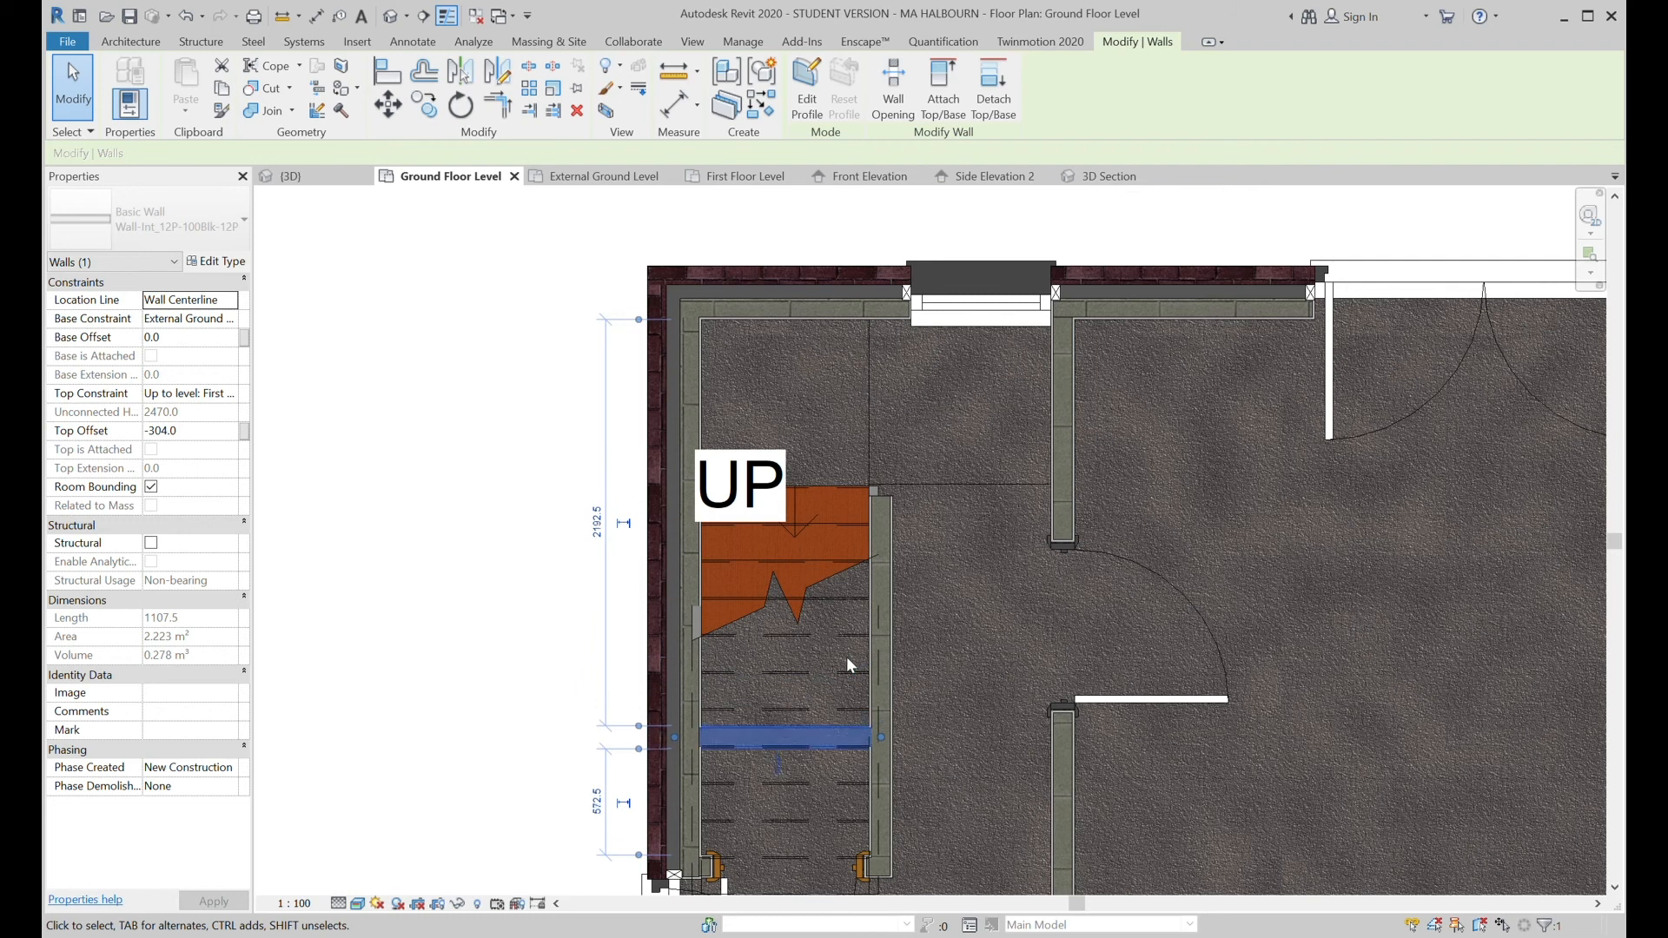
{"action": "key", "text": "Up"}
{"action": "key", "text": "Up"}
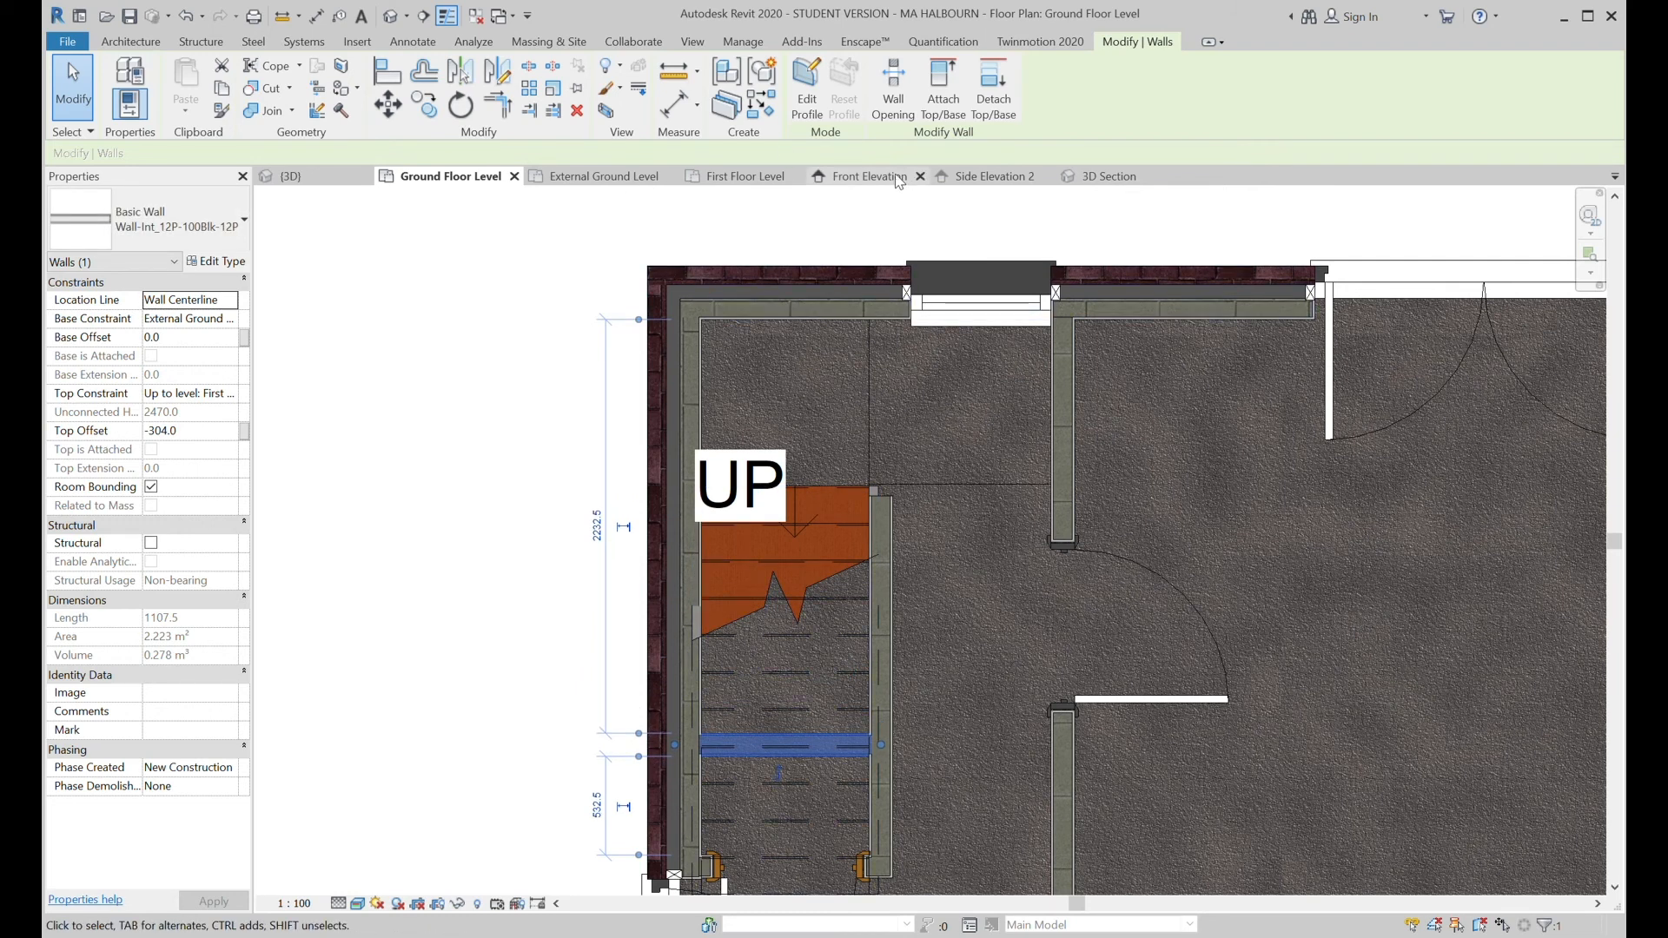
Open the 3D Section view and inspect the moved cross wall against the stair treads from the rear and outer side.
{"action": "left_click", "coordinate": [1108, 177]}
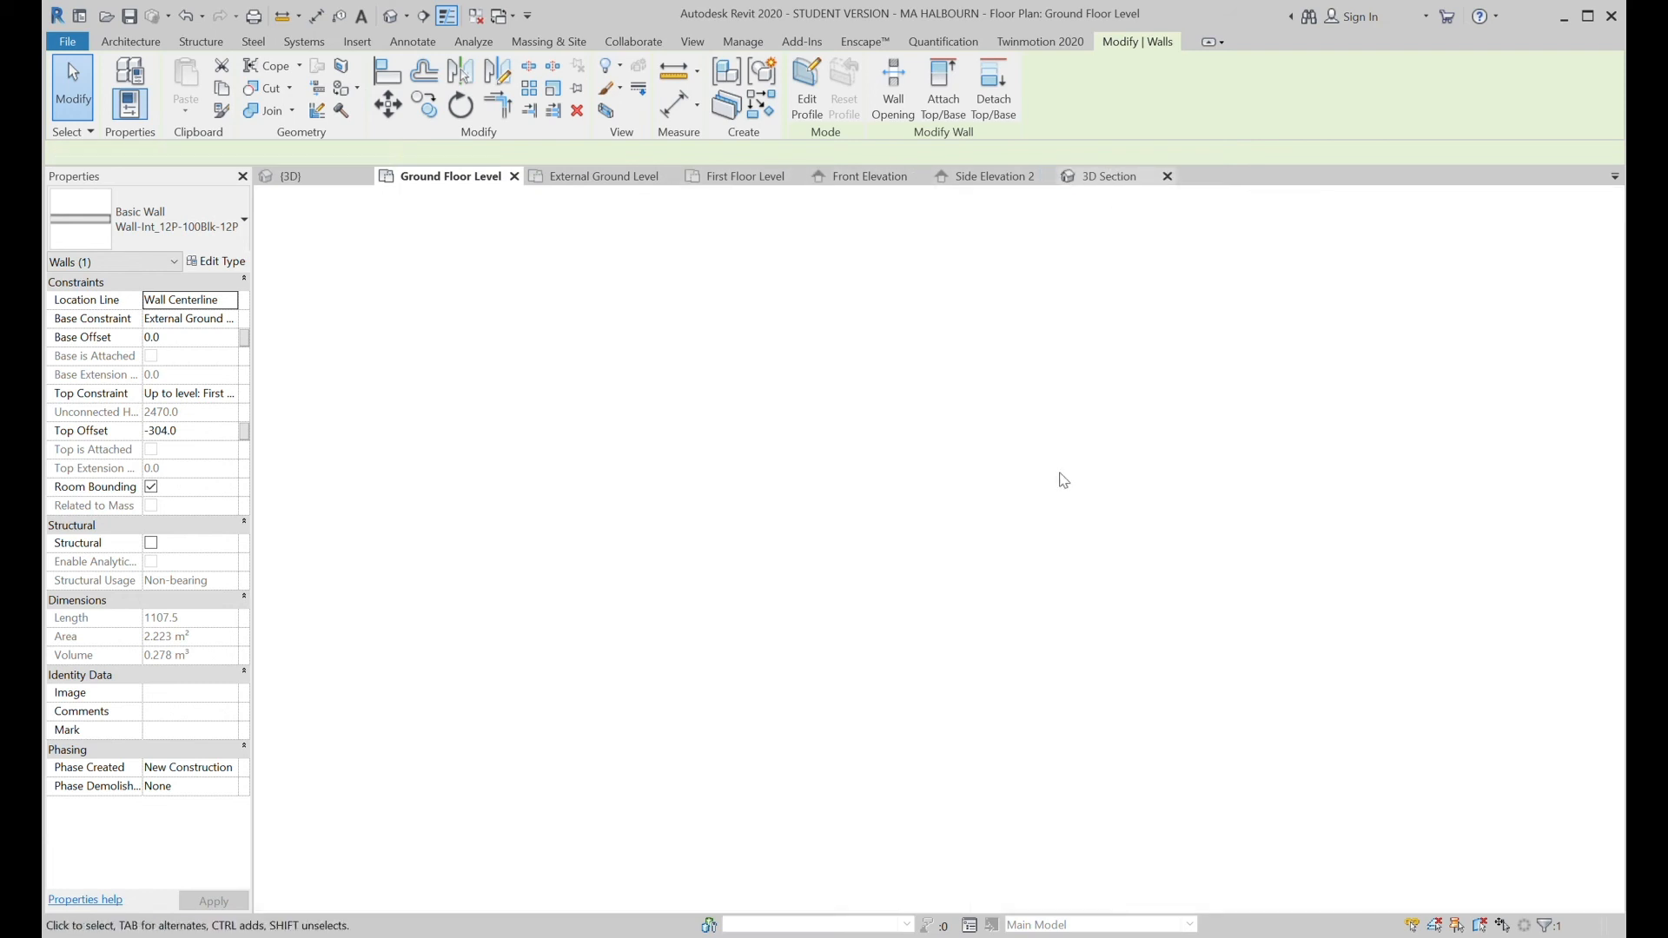
{"action": "key", "text": "Escape"}
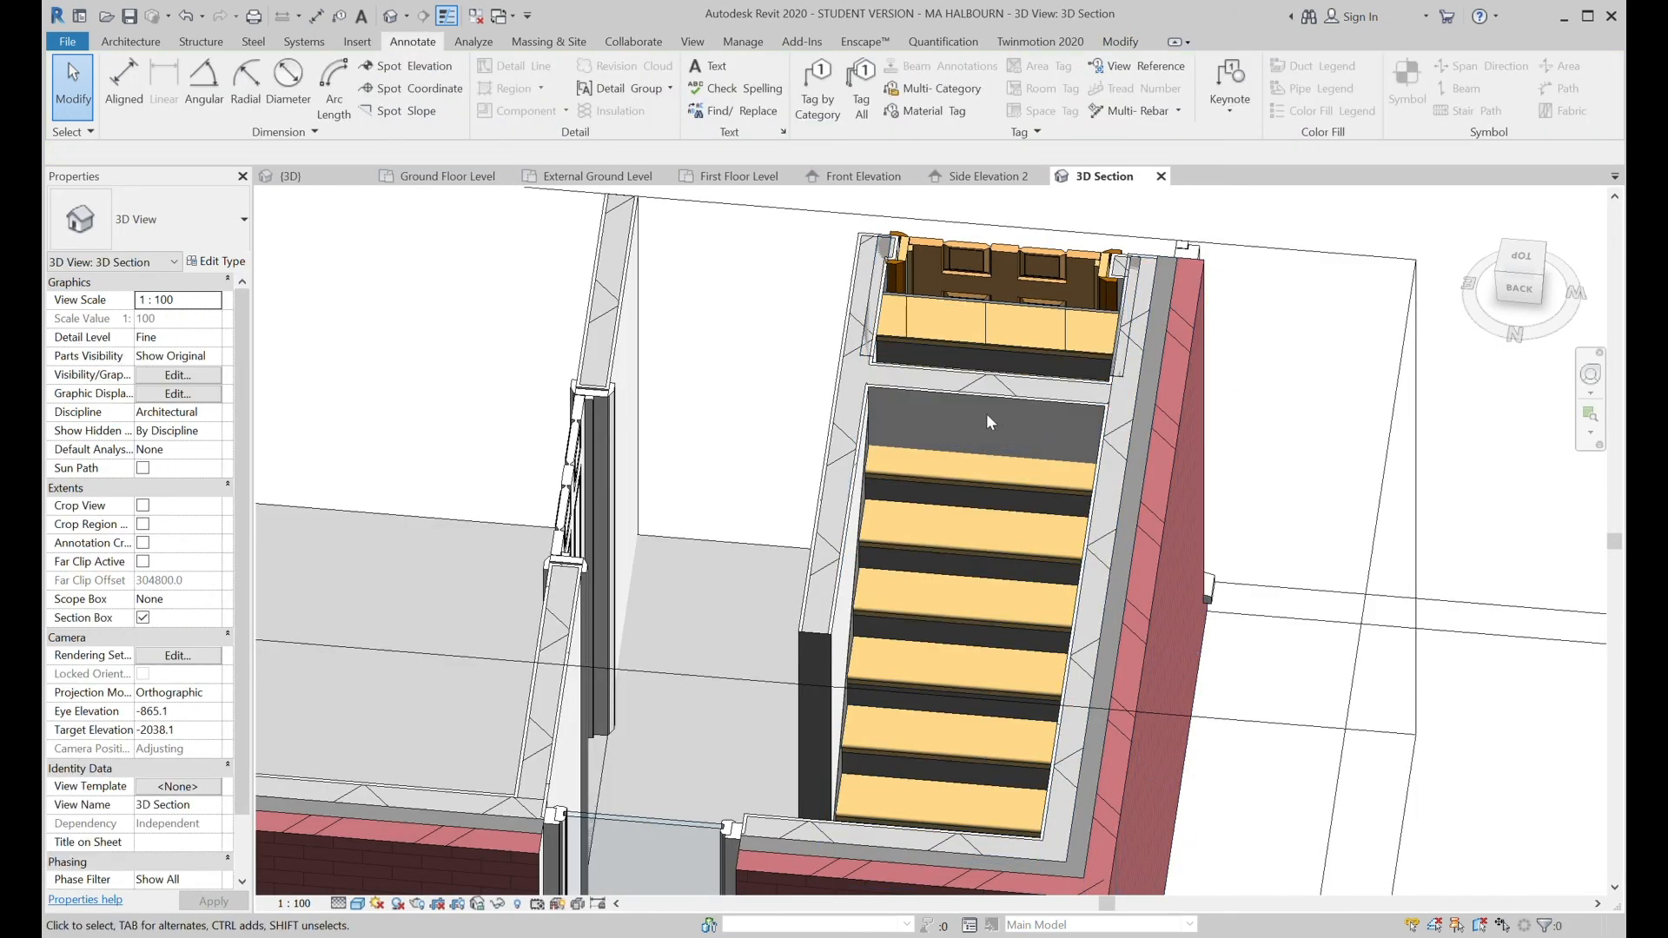
{"action": "left_click", "coordinate": [973, 400]}
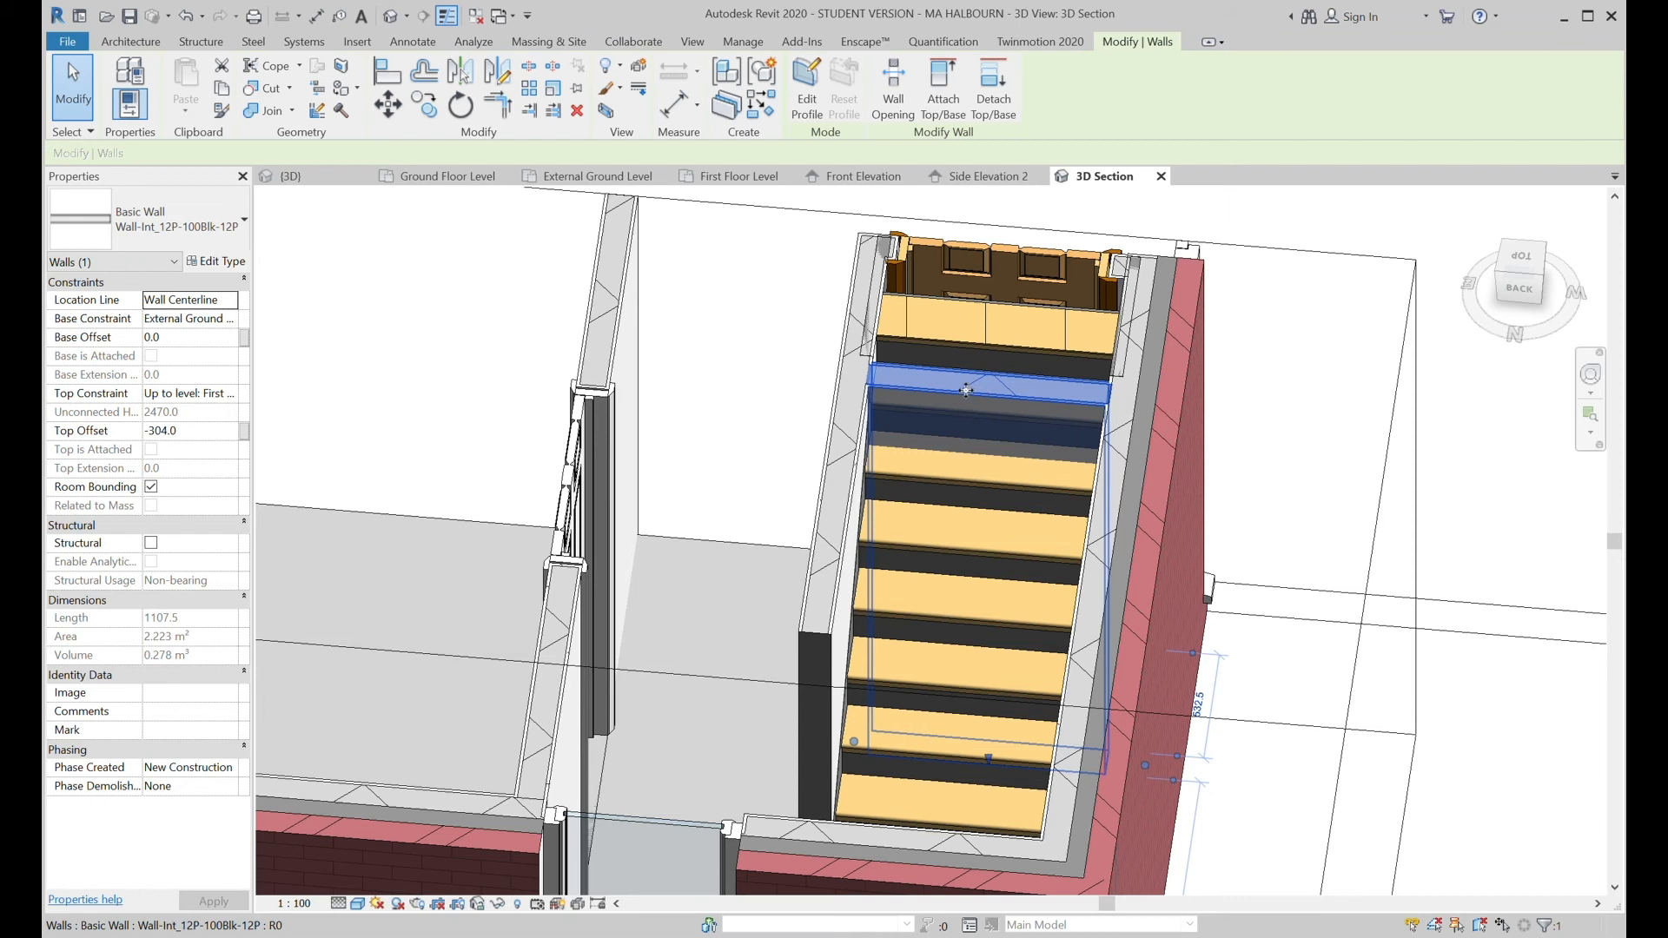
{"action": "middle_click_drag", "start_coordinate": [1071, 576], "coordinate": [999, 497], "text": "shift"}
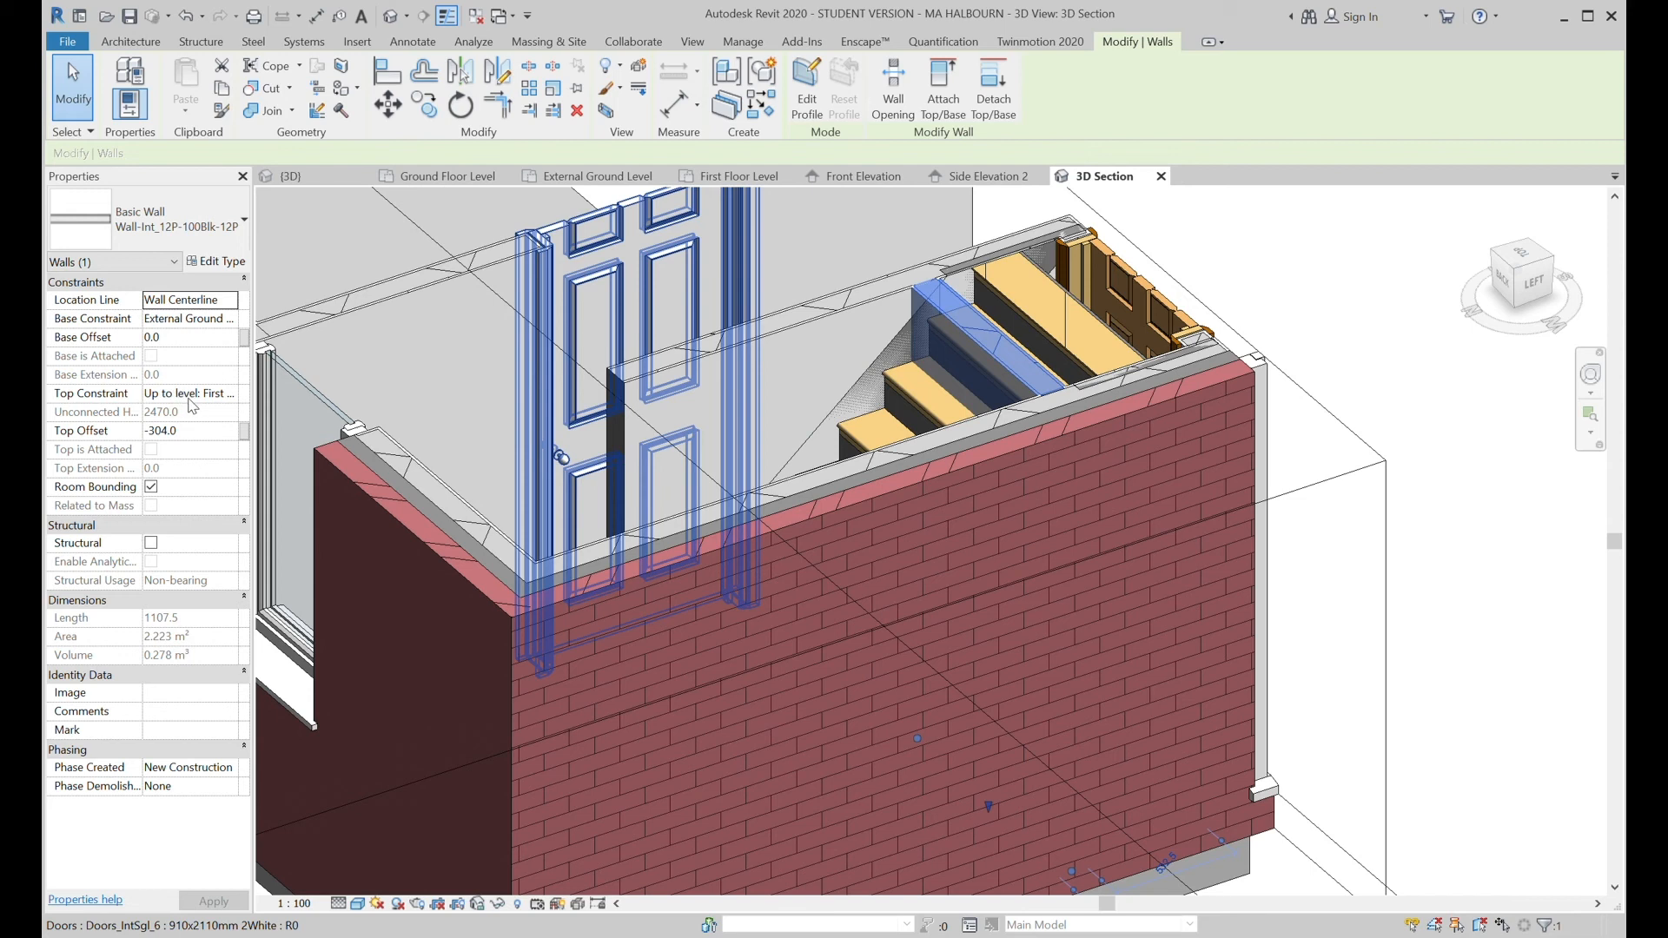
Try a top offset of -400 on the cross wall beneath the stair flight.
{"action": "left_click", "coordinate": [187, 434]}
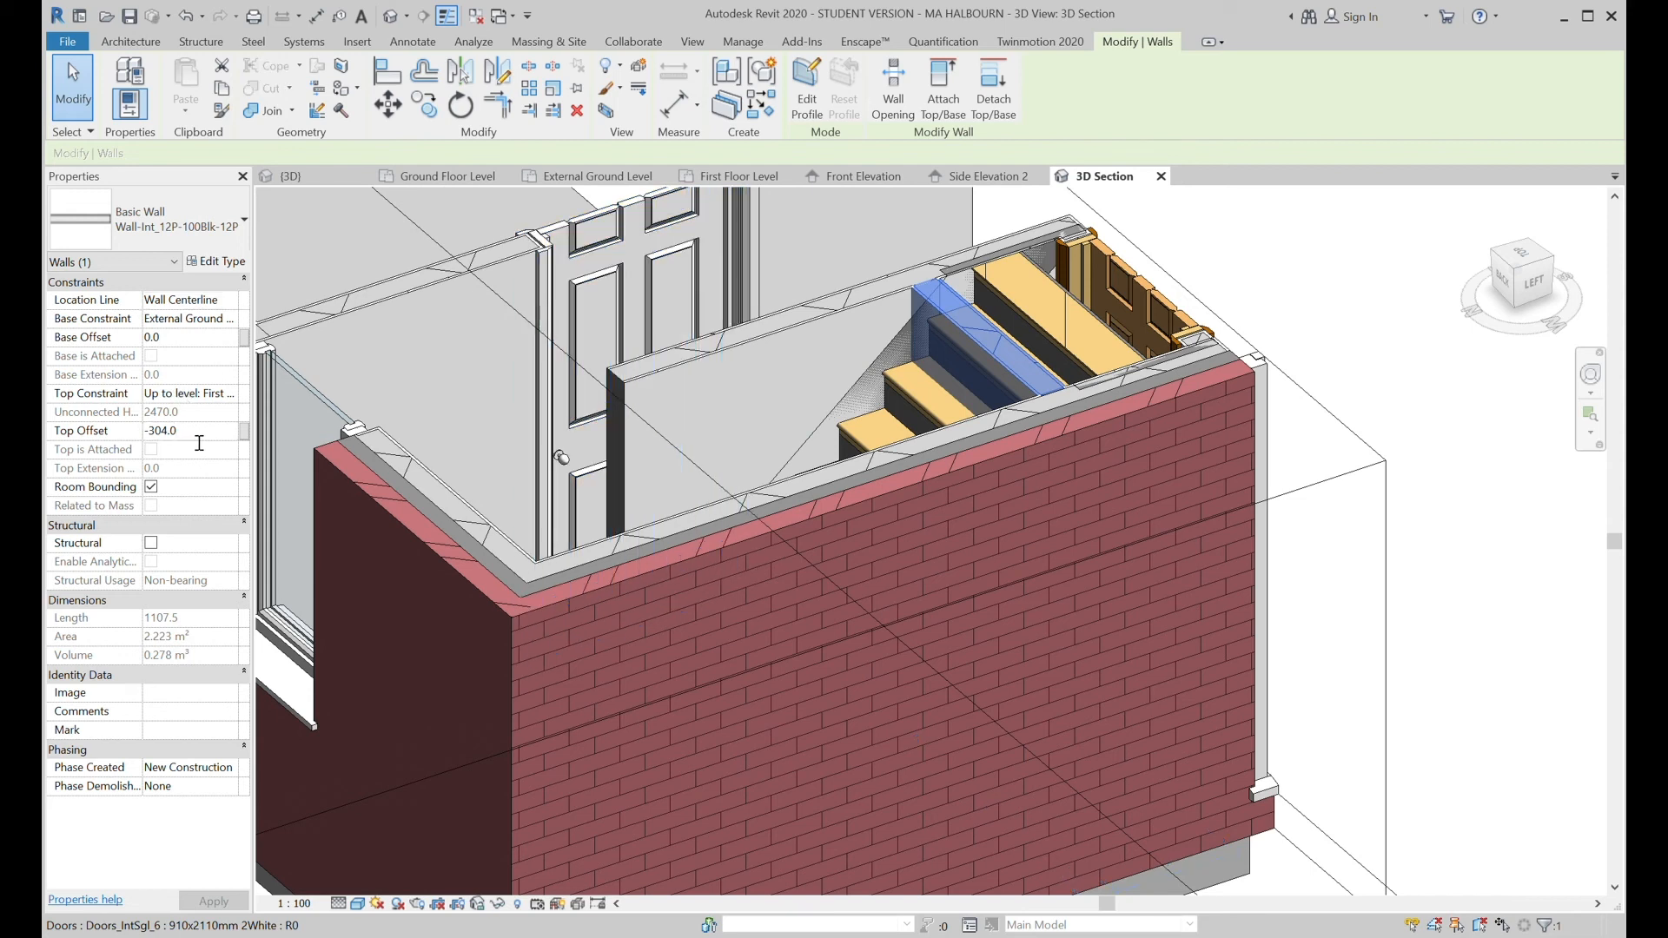
{"action": "type", "text": "-4"}
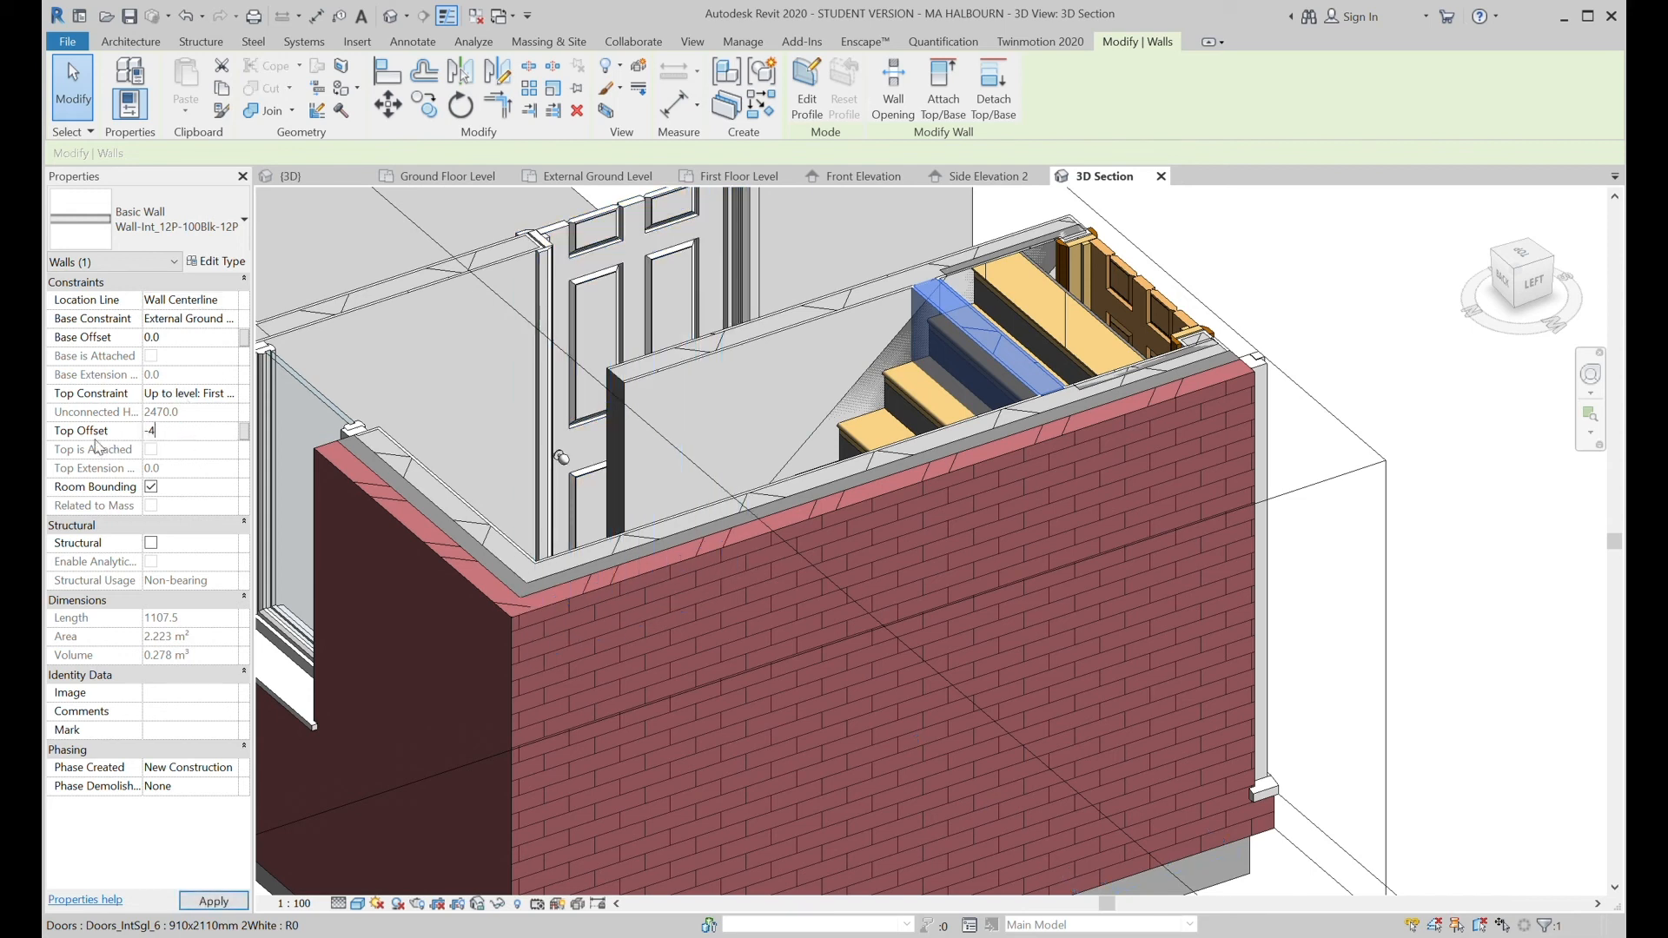
{"action": "key", "text": "Return"}
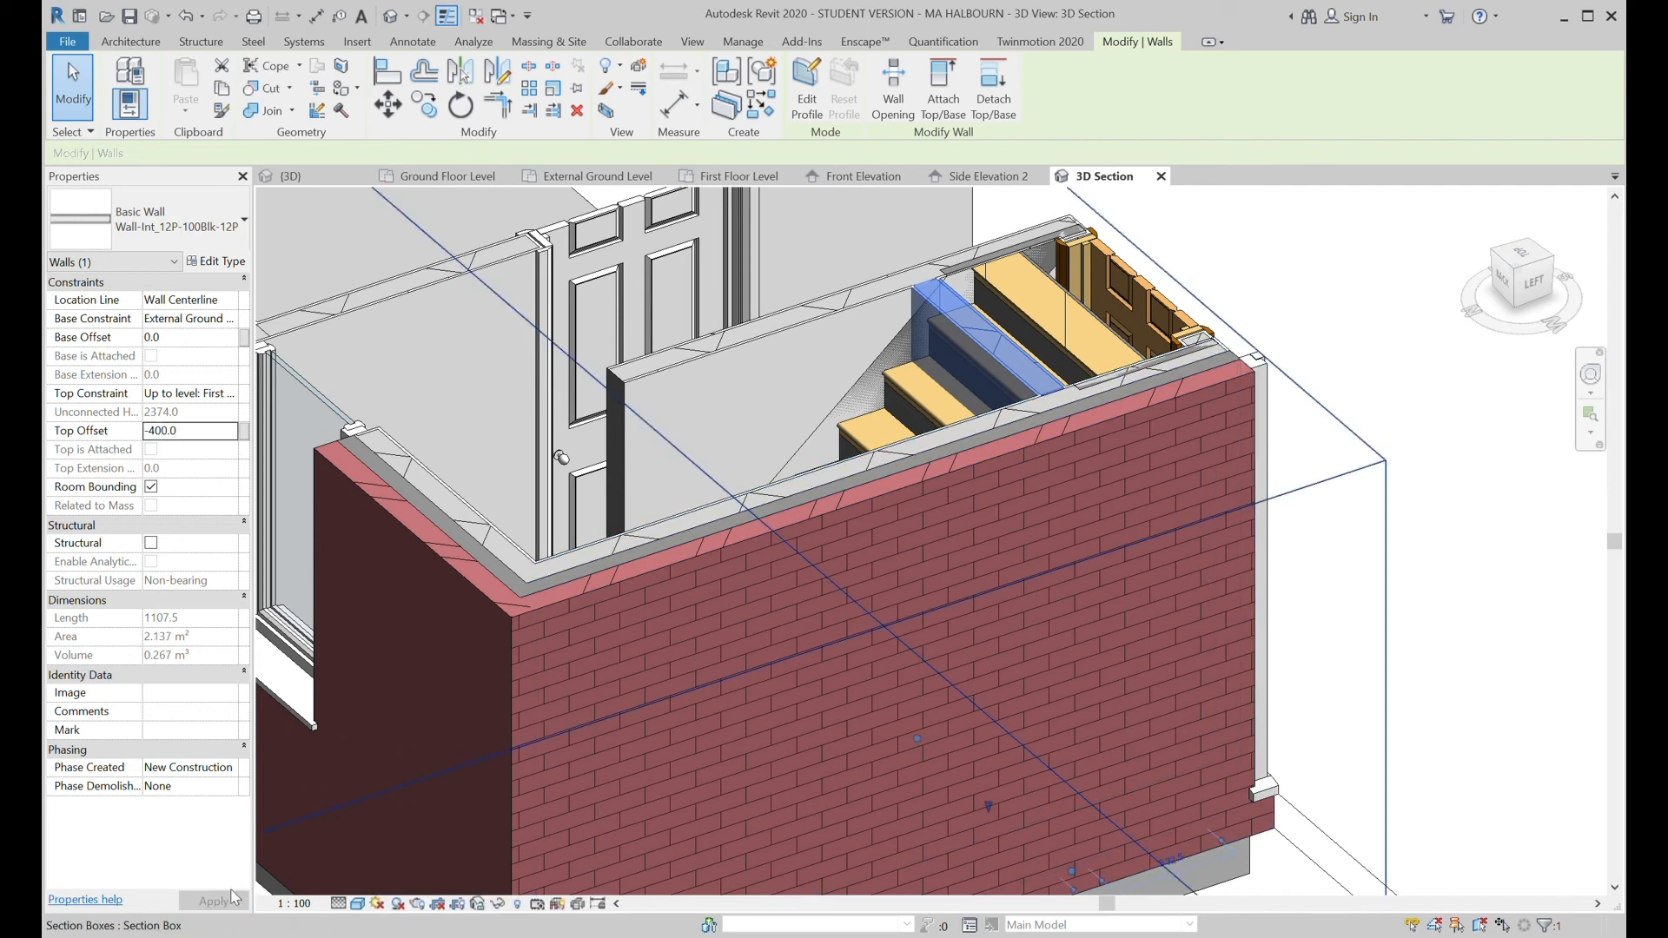
{"action": "key", "text": "Escape"}
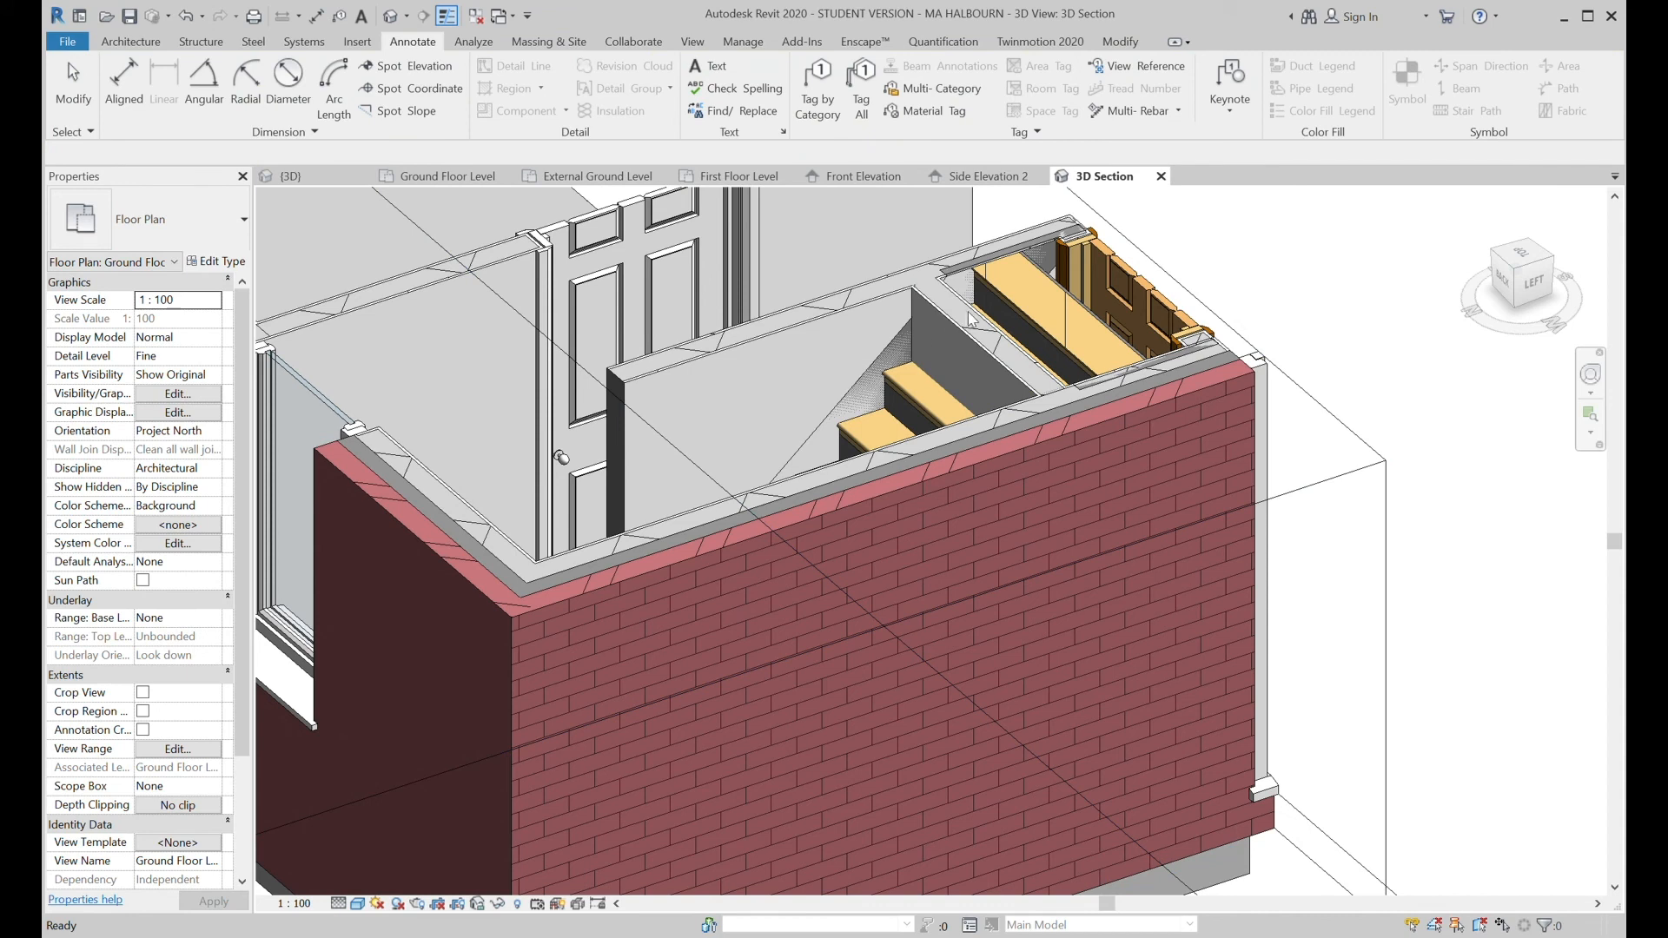
{"action": "left_click", "coordinate": [964, 334]}
{"action": "scroll", "coordinate": [973, 334], "scroll_direction": "down", "scroll_amount": 3}
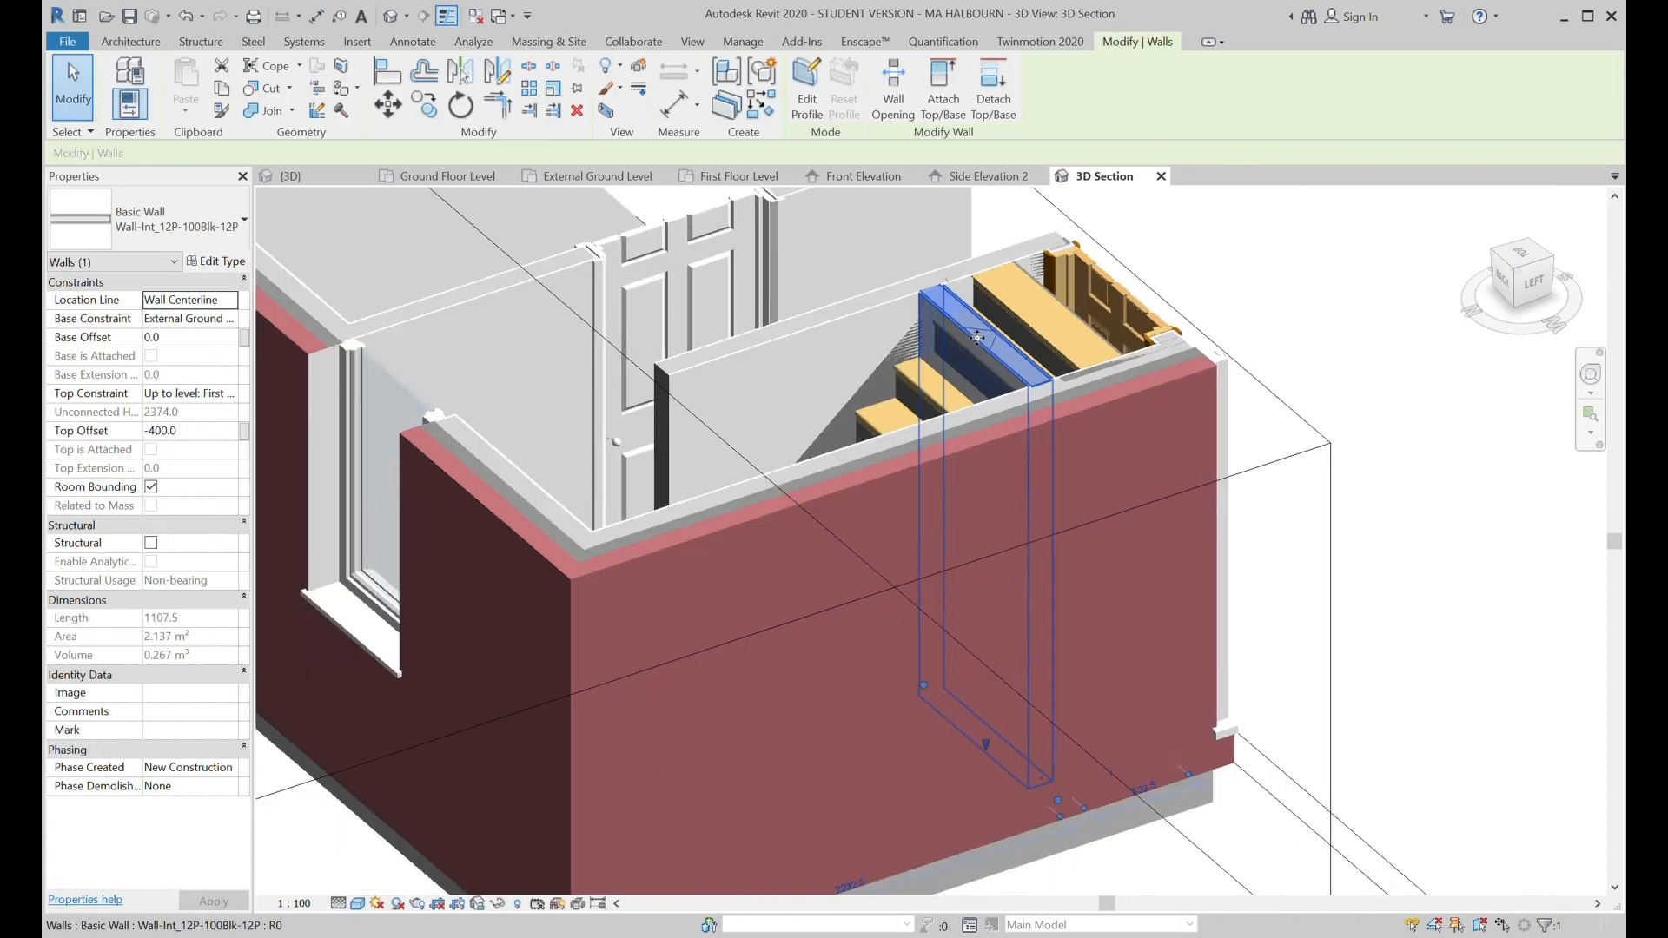
Undo the top offset change on the cross wall beneath the flight.
{"action": "left_click", "coordinate": [187, 21]}
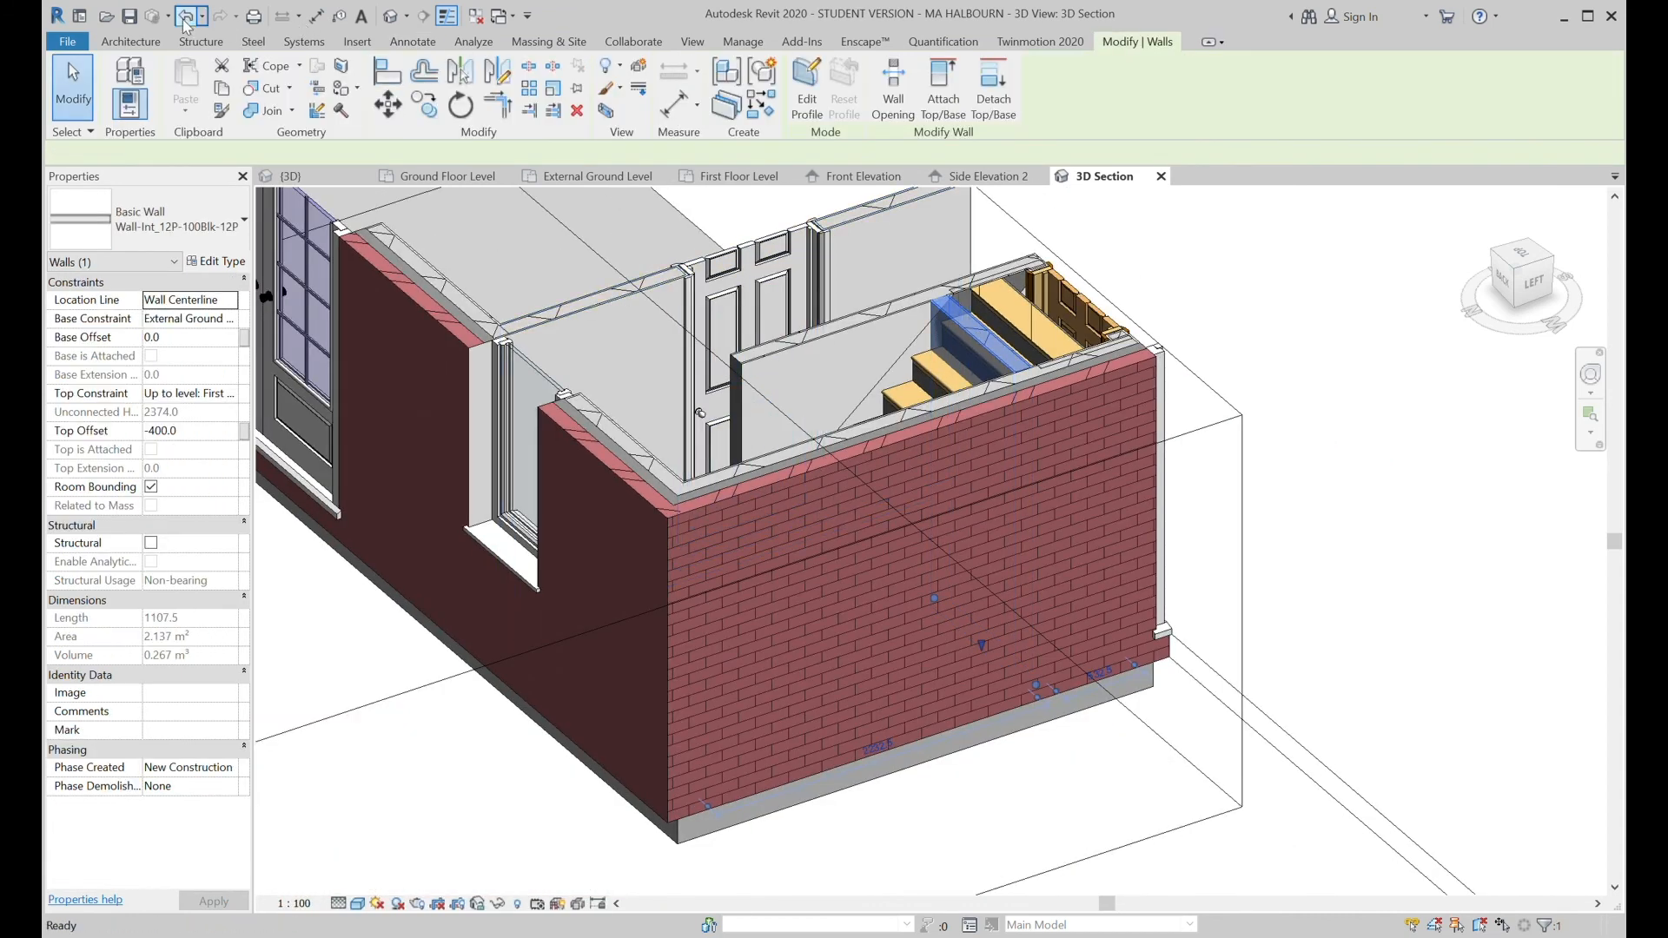
{"action": "left_click", "coordinate": [987, 350]}
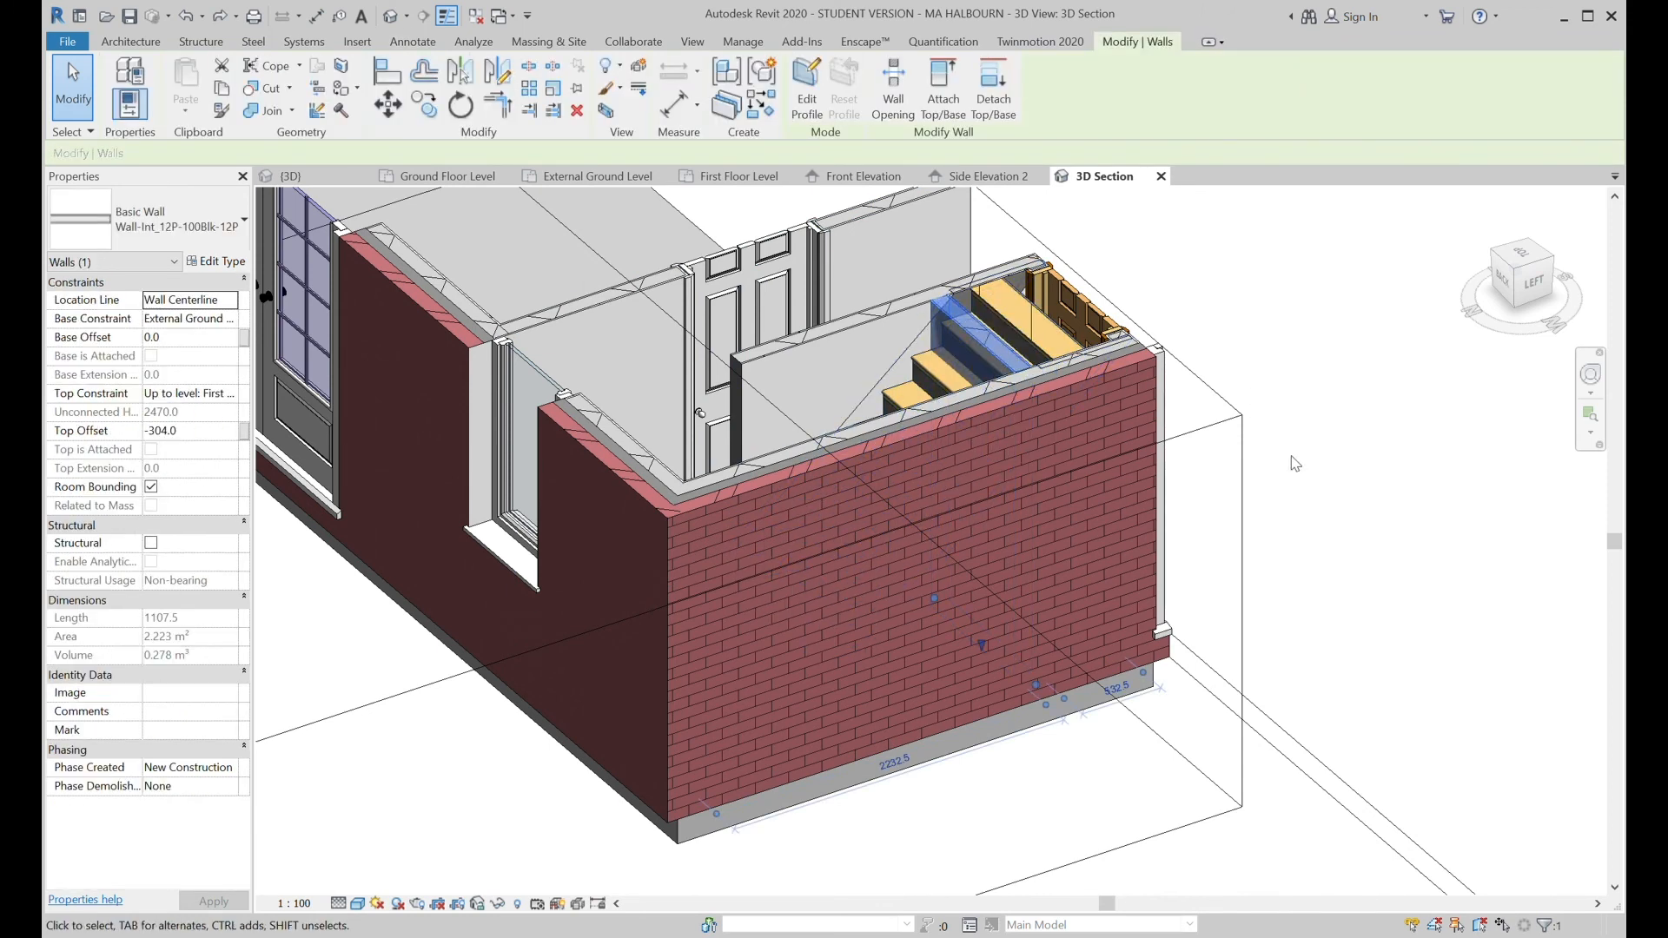
{"action": "middle_click_drag", "start_coordinate": [1300, 546], "coordinate": [484, 425], "text": "shift"}
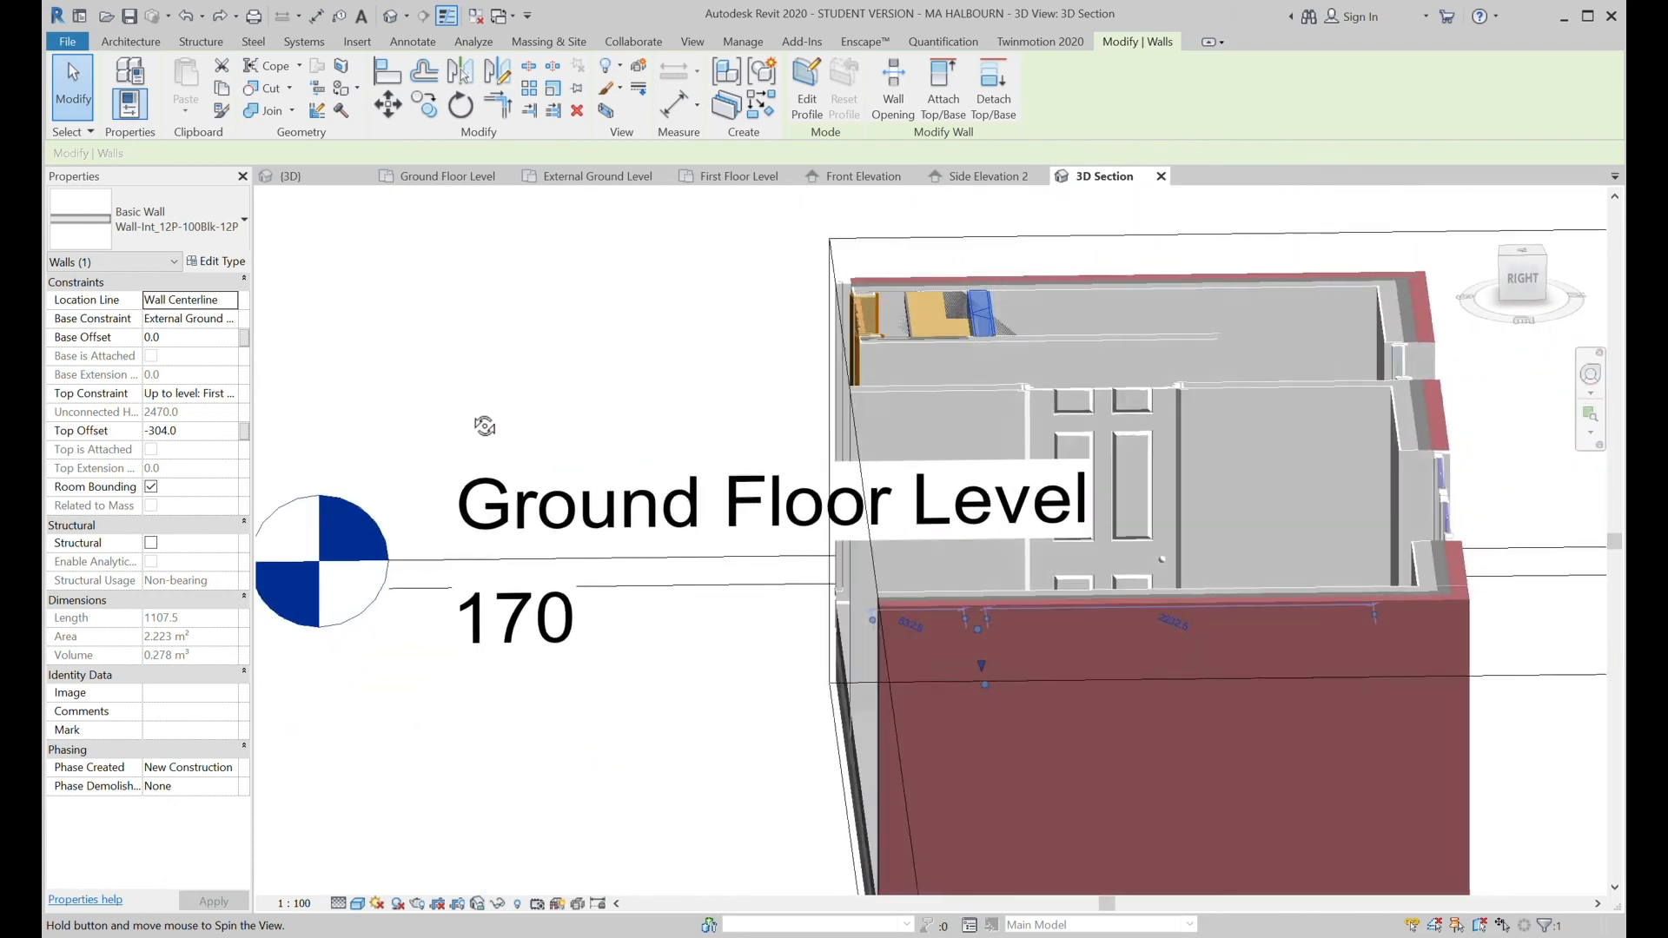
Move the section box's front face back toward the cross wall beneath the flight and view that wall from the front.
{"action": "left_click", "coordinate": [864, 400]}
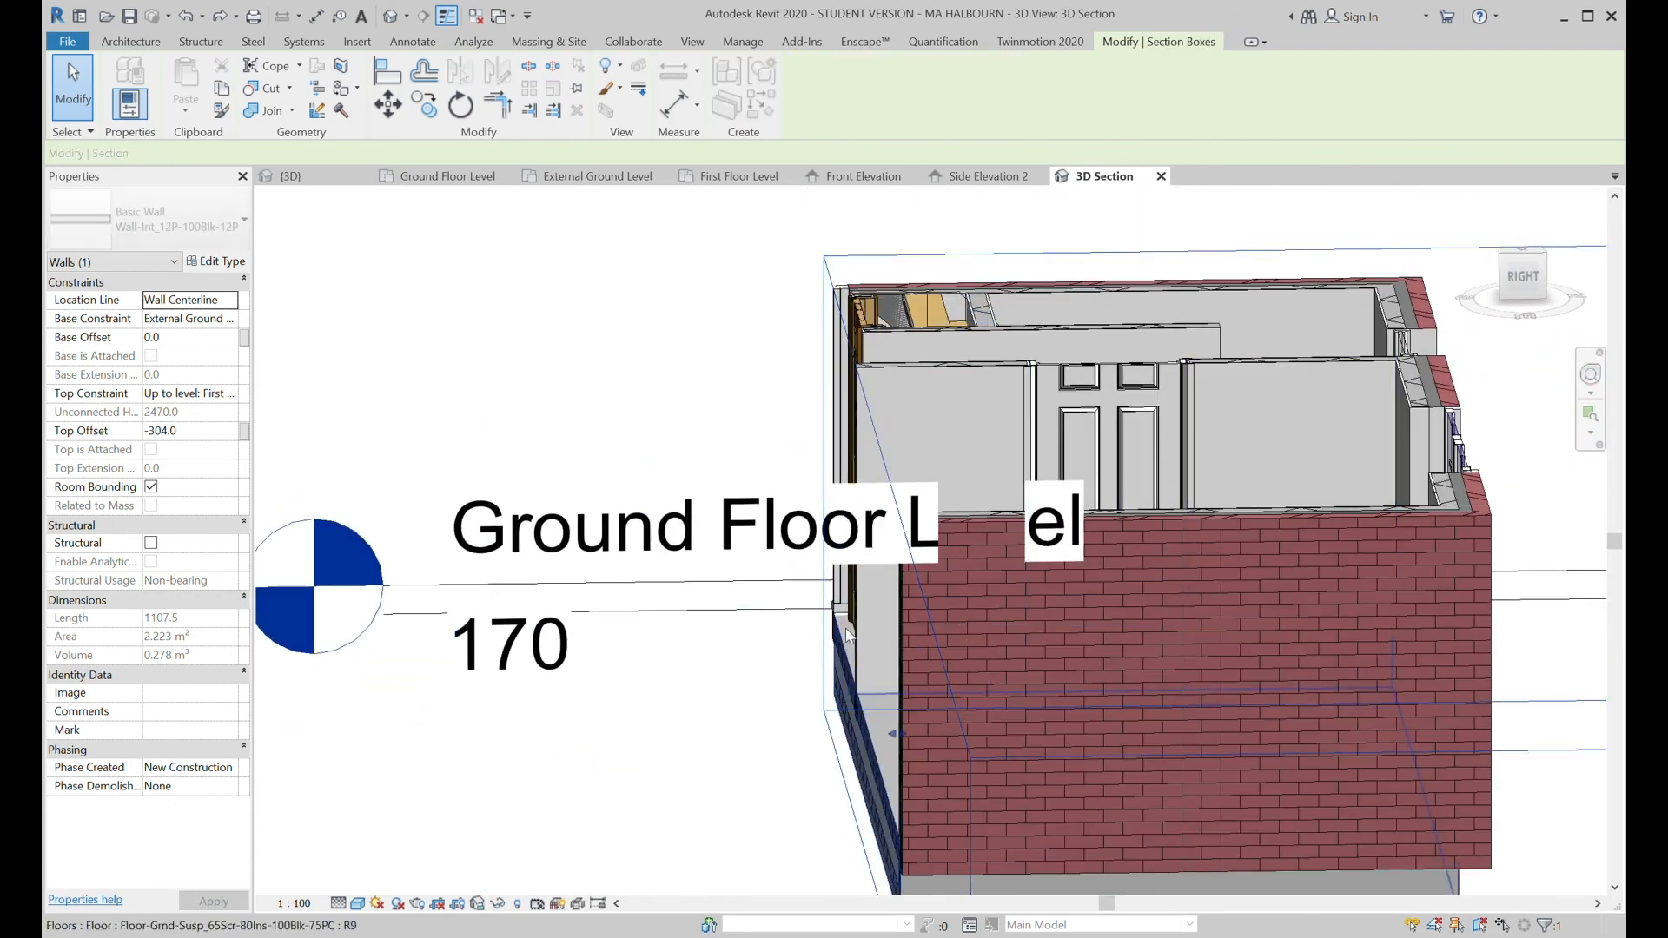
{"action": "scroll", "coordinate": [898, 624], "scroll_direction": "down", "scroll_amount": 3}
{"action": "left_click_drag", "start_coordinate": [898, 666], "coordinate": [951, 668]}
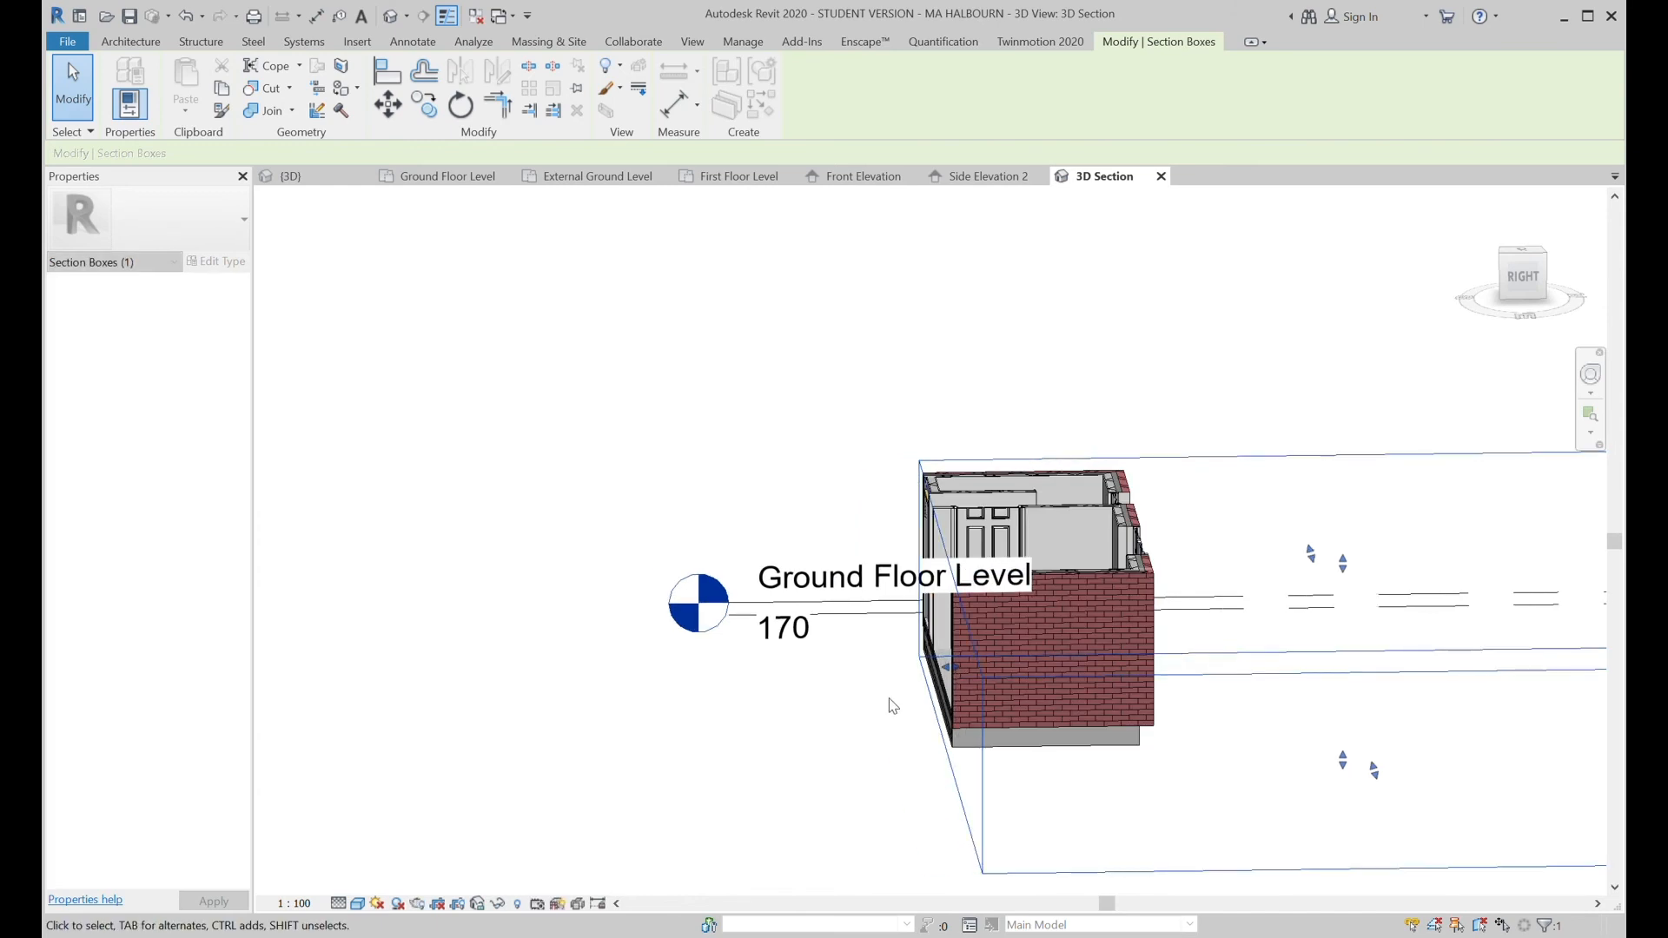
{"action": "middle_click_drag", "start_coordinate": [871, 733], "coordinate": [1203, 639], "text": "shift"}
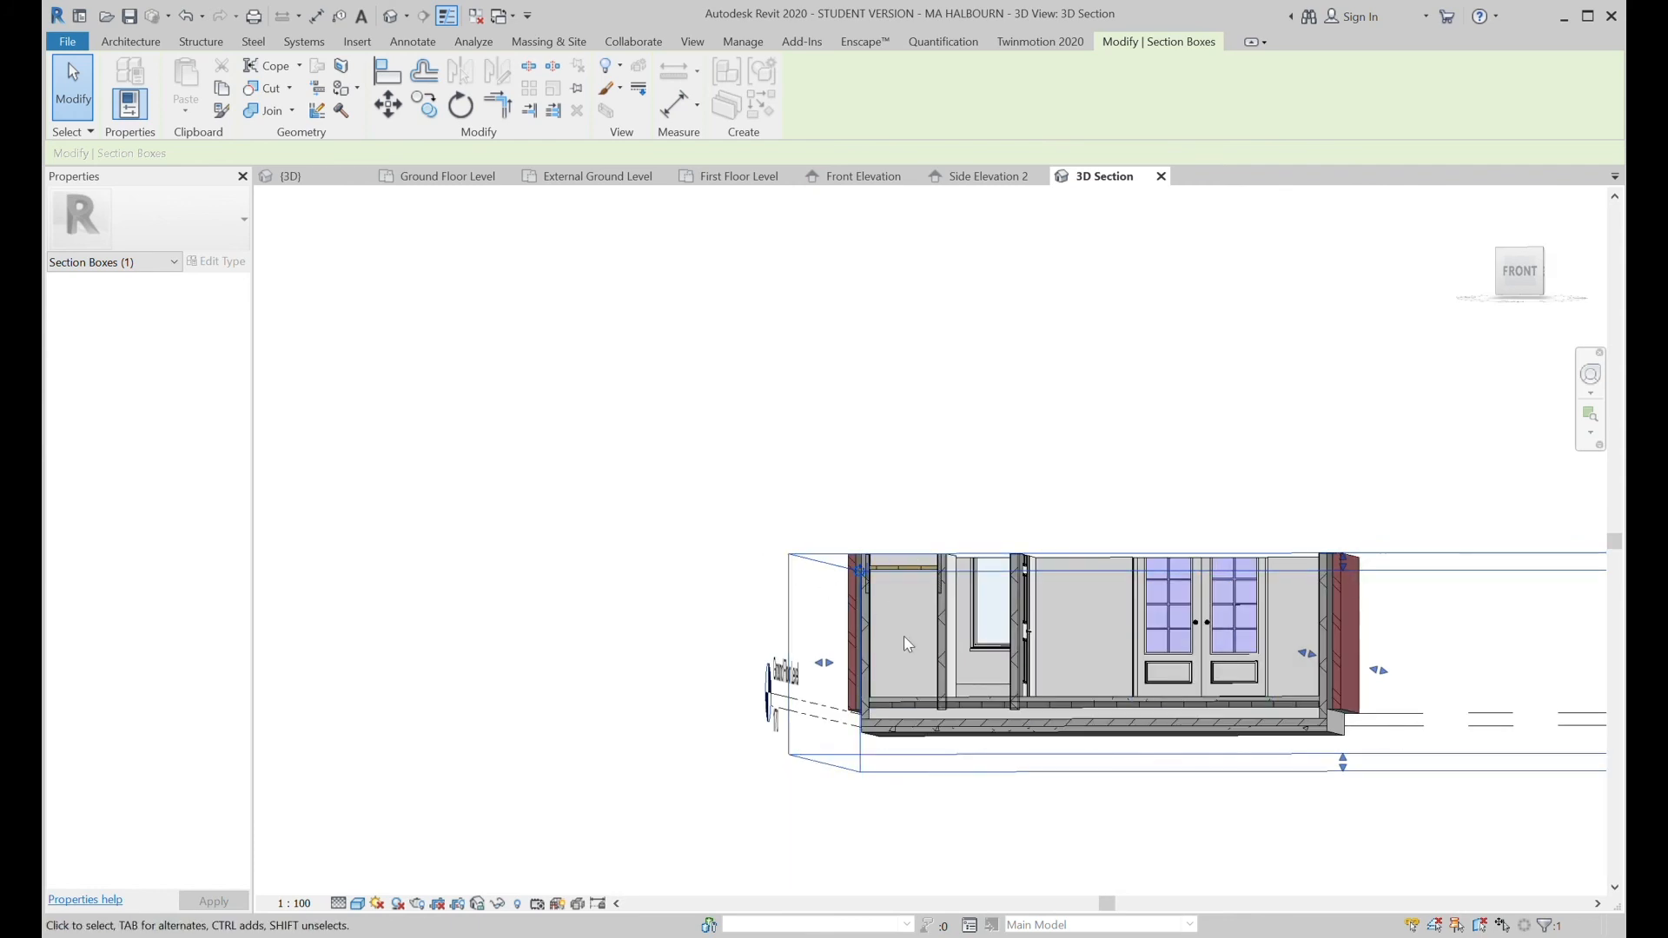
{"action": "scroll", "coordinate": [904, 635], "scroll_direction": "up", "scroll_amount": 4}
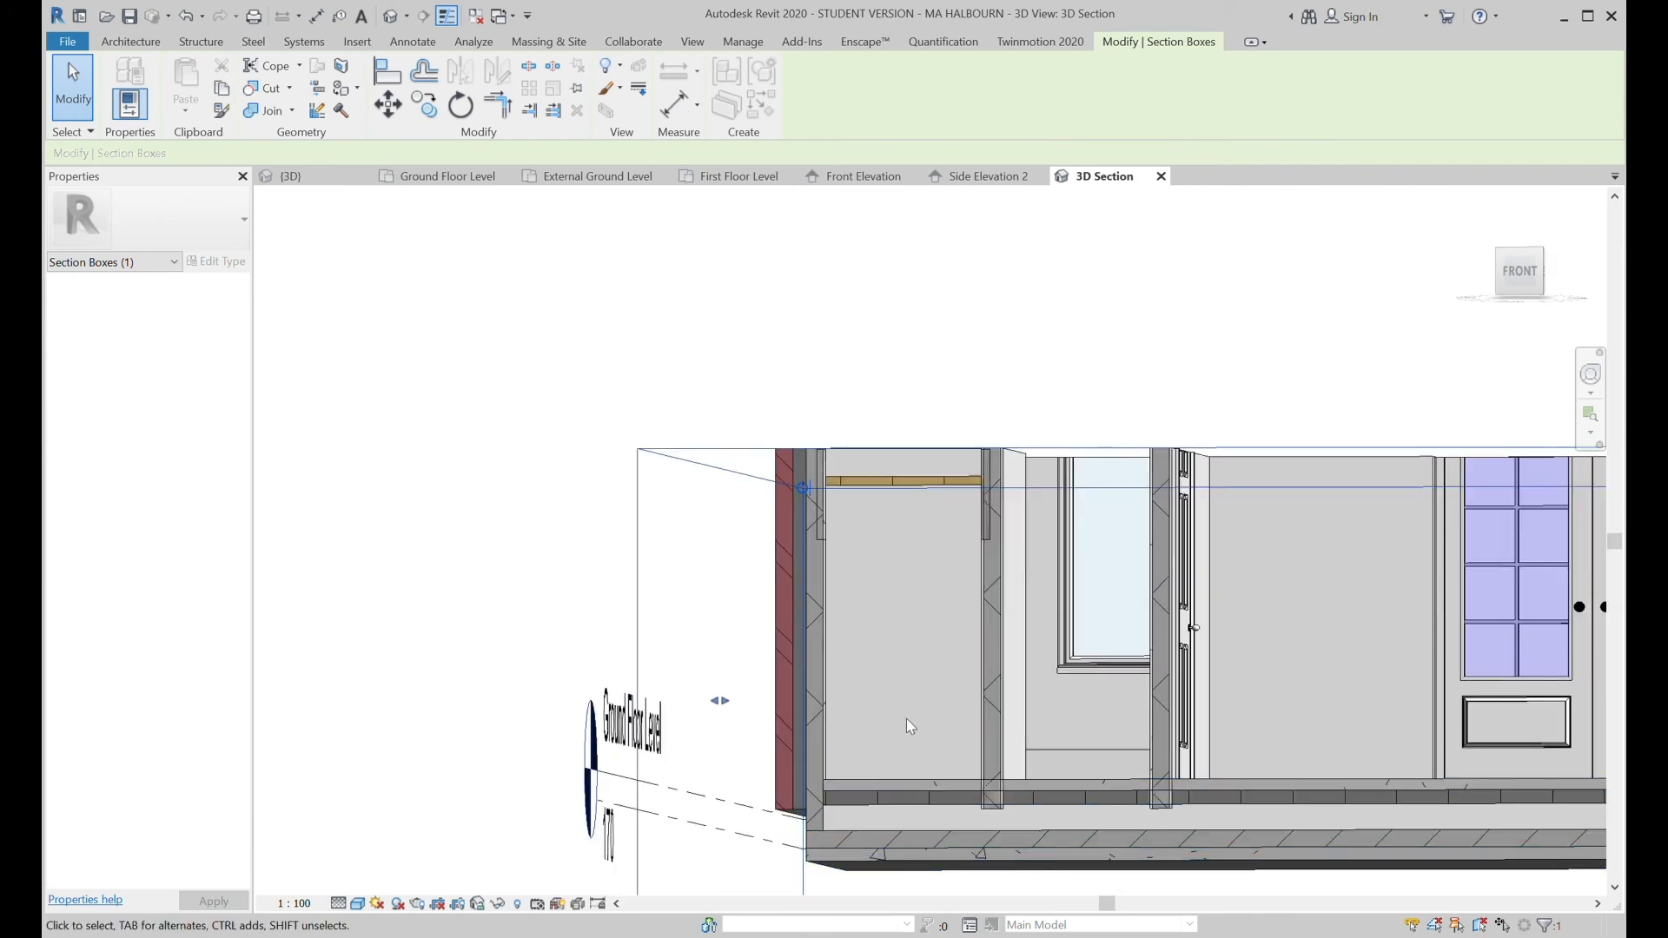
{"action": "left_click", "coordinate": [833, 692]}
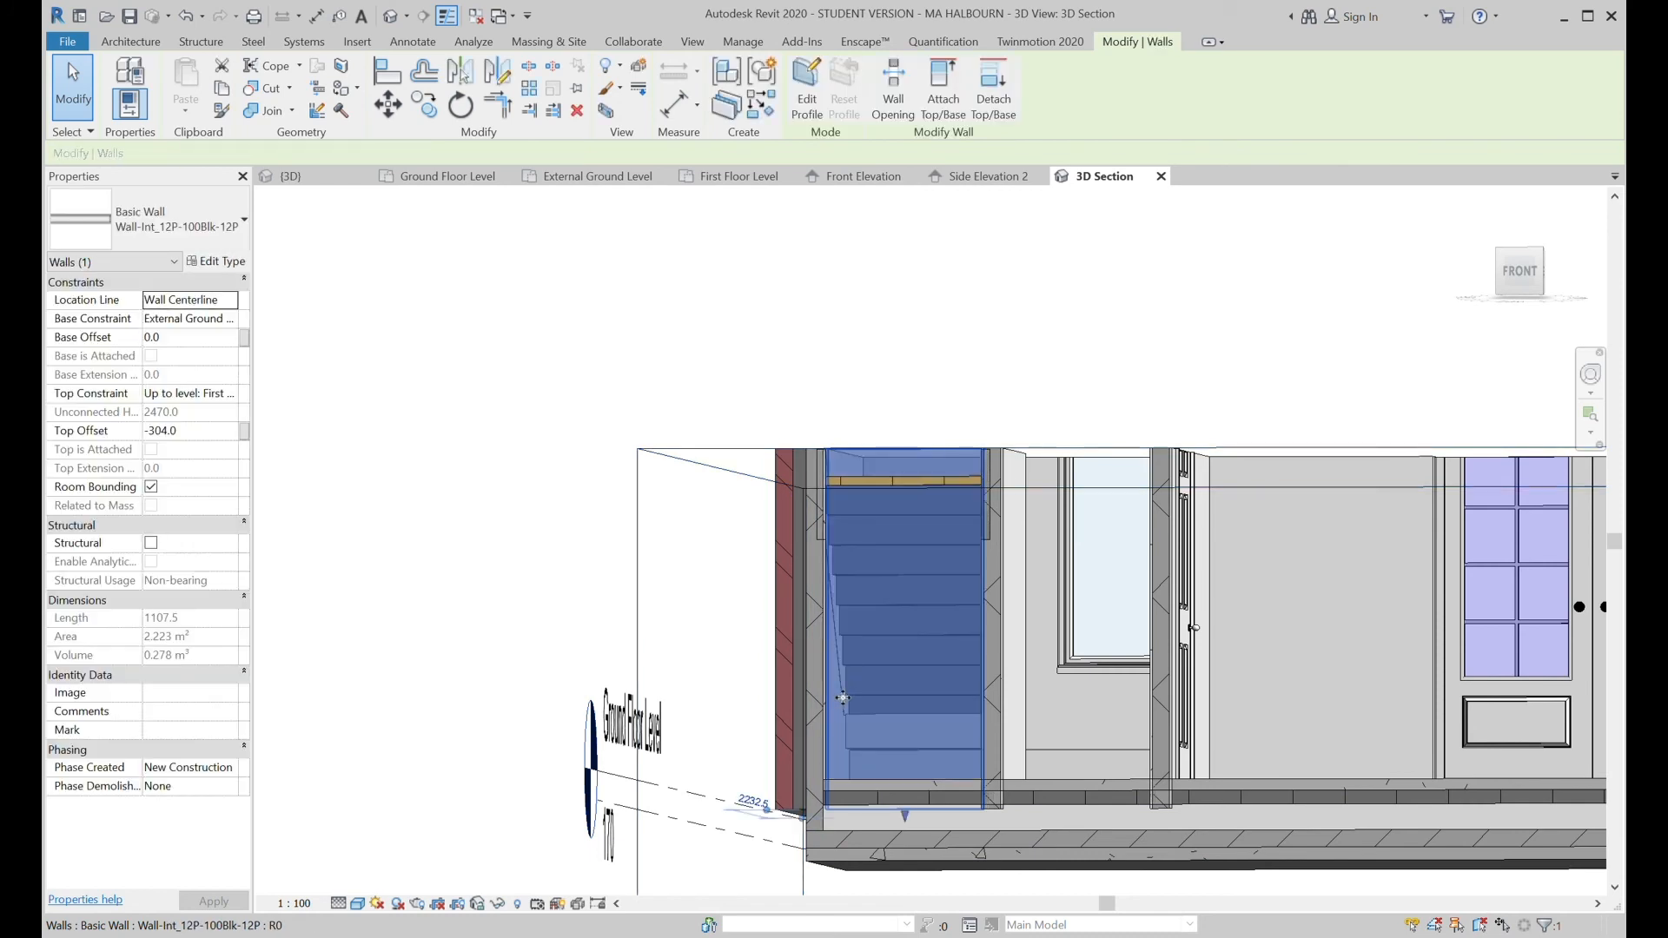
Raise the top of the section box so the upper storey above the staircase is included in the cut view.
{"action": "left_click", "coordinate": [756, 450]}
{"action": "scroll", "coordinate": [1190, 468], "scroll_direction": "down", "scroll_amount": 2}
{"action": "middle_click_drag", "start_coordinate": [1273, 563], "coordinate": [1252, 664], "text": "shift"}
{"action": "middle_click_drag", "start_coordinate": [1216, 498], "coordinate": [1328, 493], "text": "shift"}
{"action": "scroll", "coordinate": [1478, 465], "scroll_direction": "down", "scroll_amount": 4}
{"action": "scroll", "coordinate": [1327, 494], "scroll_direction": "up", "scroll_amount": 4}
Lower the top of the cross wall beneath the flight to the stair treads, a top offset of about -898.
{"action": "left_click", "coordinate": [1328, 494]}
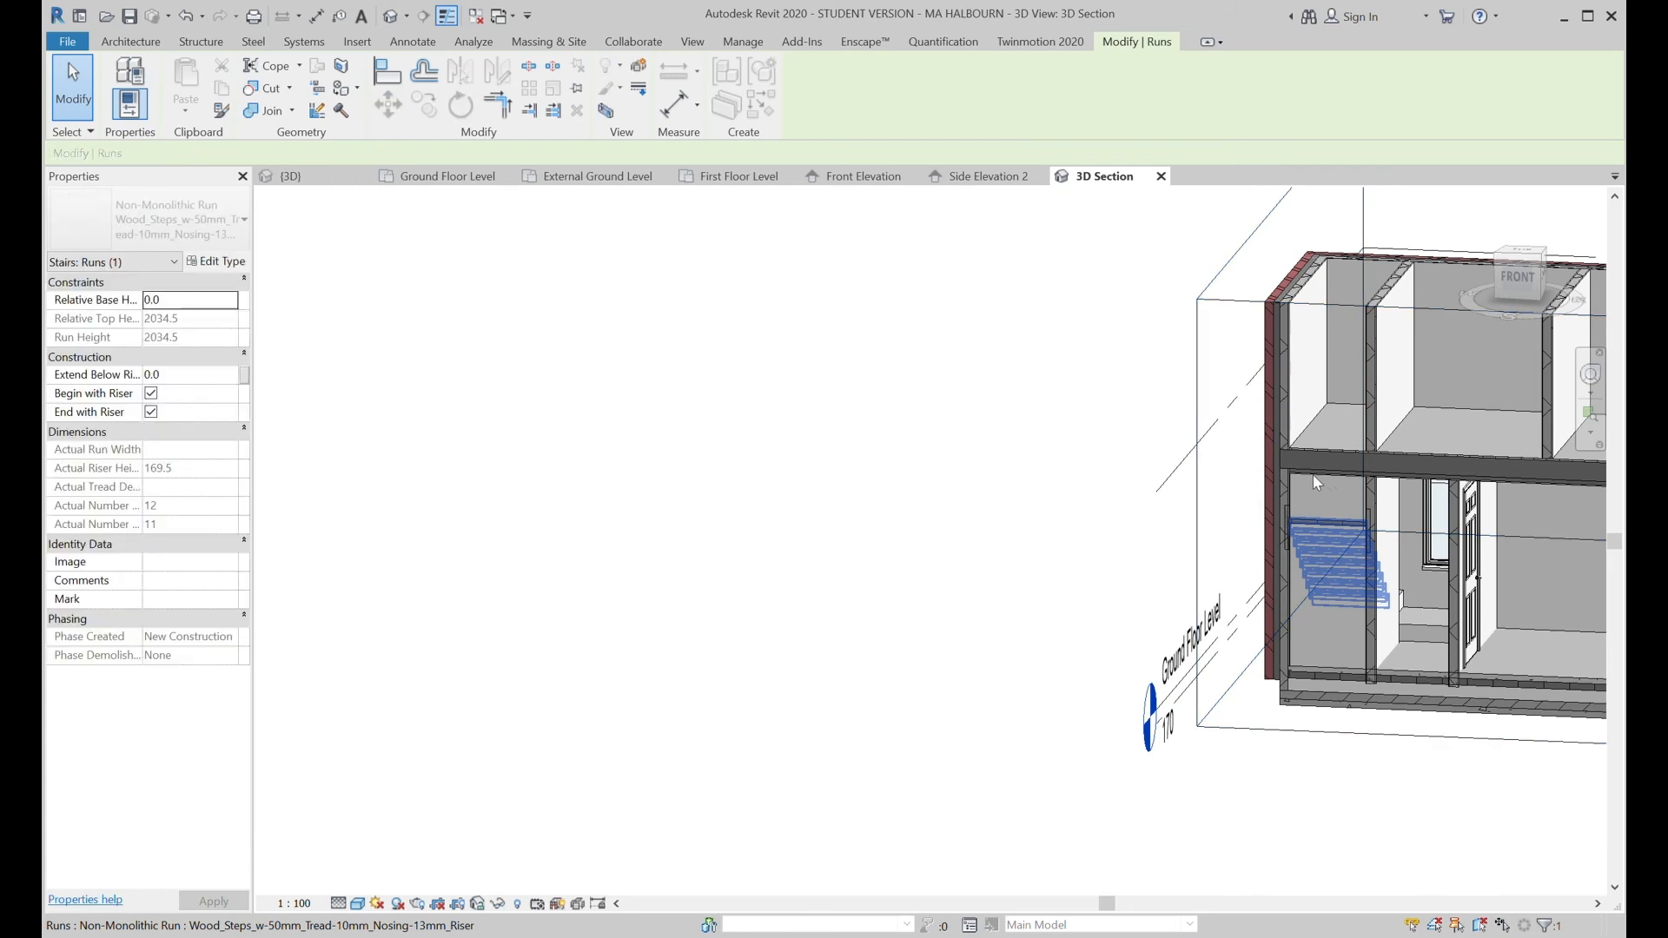
{"action": "left_click", "coordinate": [1302, 634]}
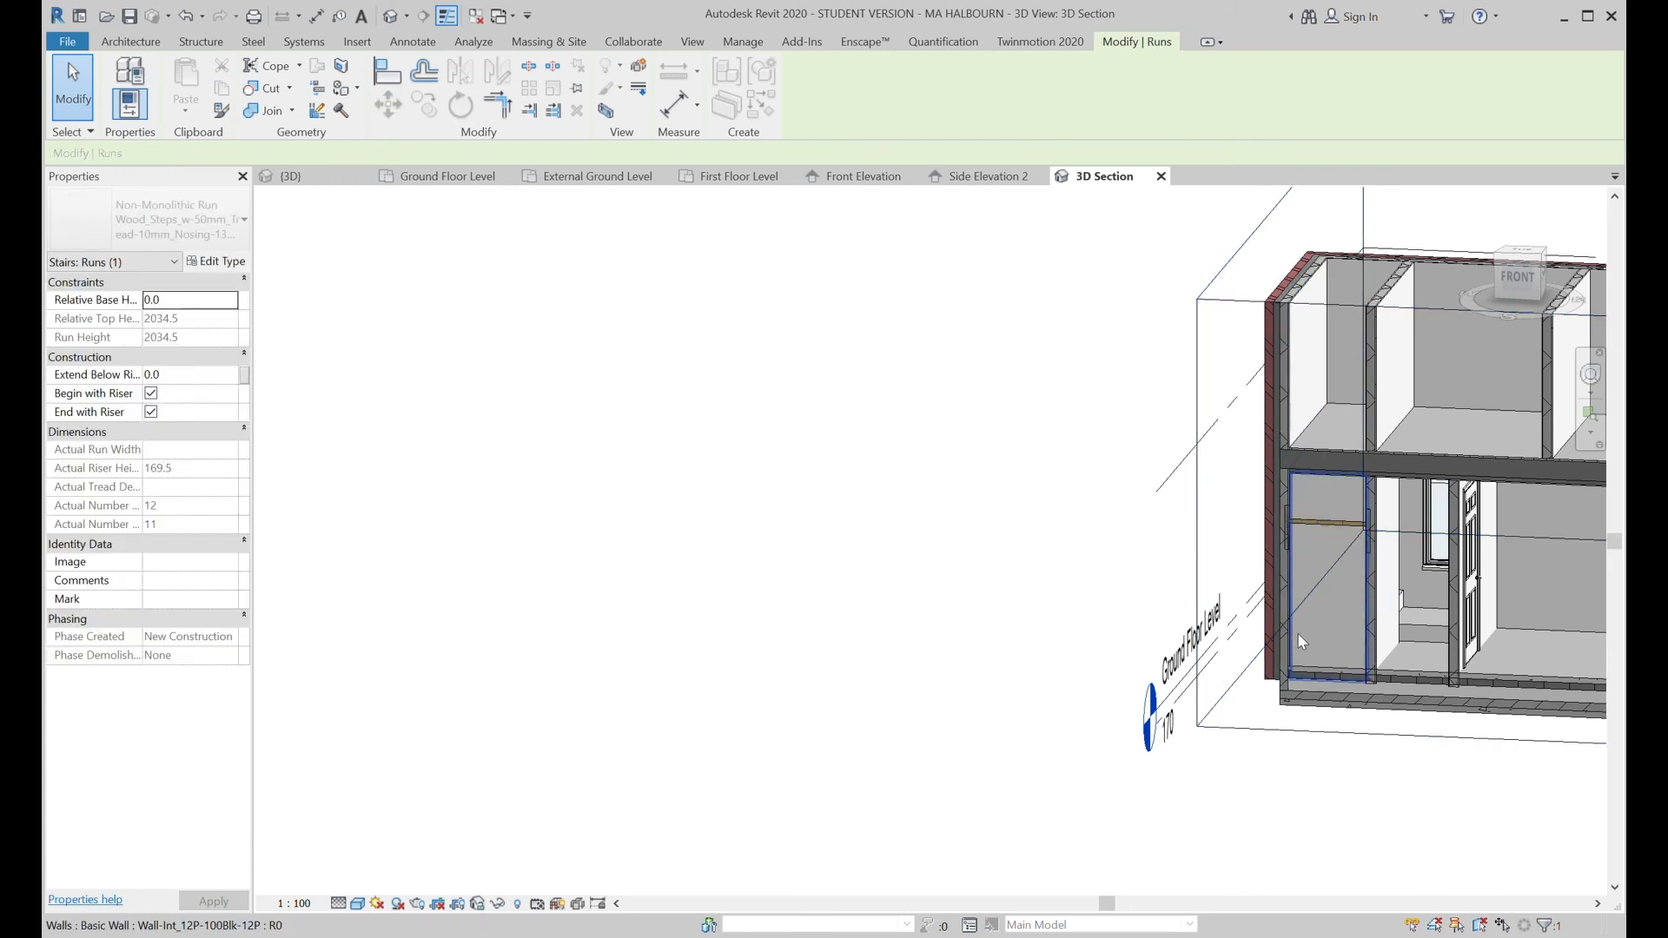
{"action": "left_click", "coordinate": [1297, 633]}
{"action": "mouse_move", "coordinate": [1328, 466]}
{"action": "left_mouse_down"}
{"action": "mouse_move", "coordinate": [1333, 533]}
{"action": "mouse_move", "coordinate": [1324, 485]}
{"action": "left_mouse_up"}
{"action": "scroll", "coordinate": [1331, 530], "scroll_direction": "up", "scroll_amount": 5}
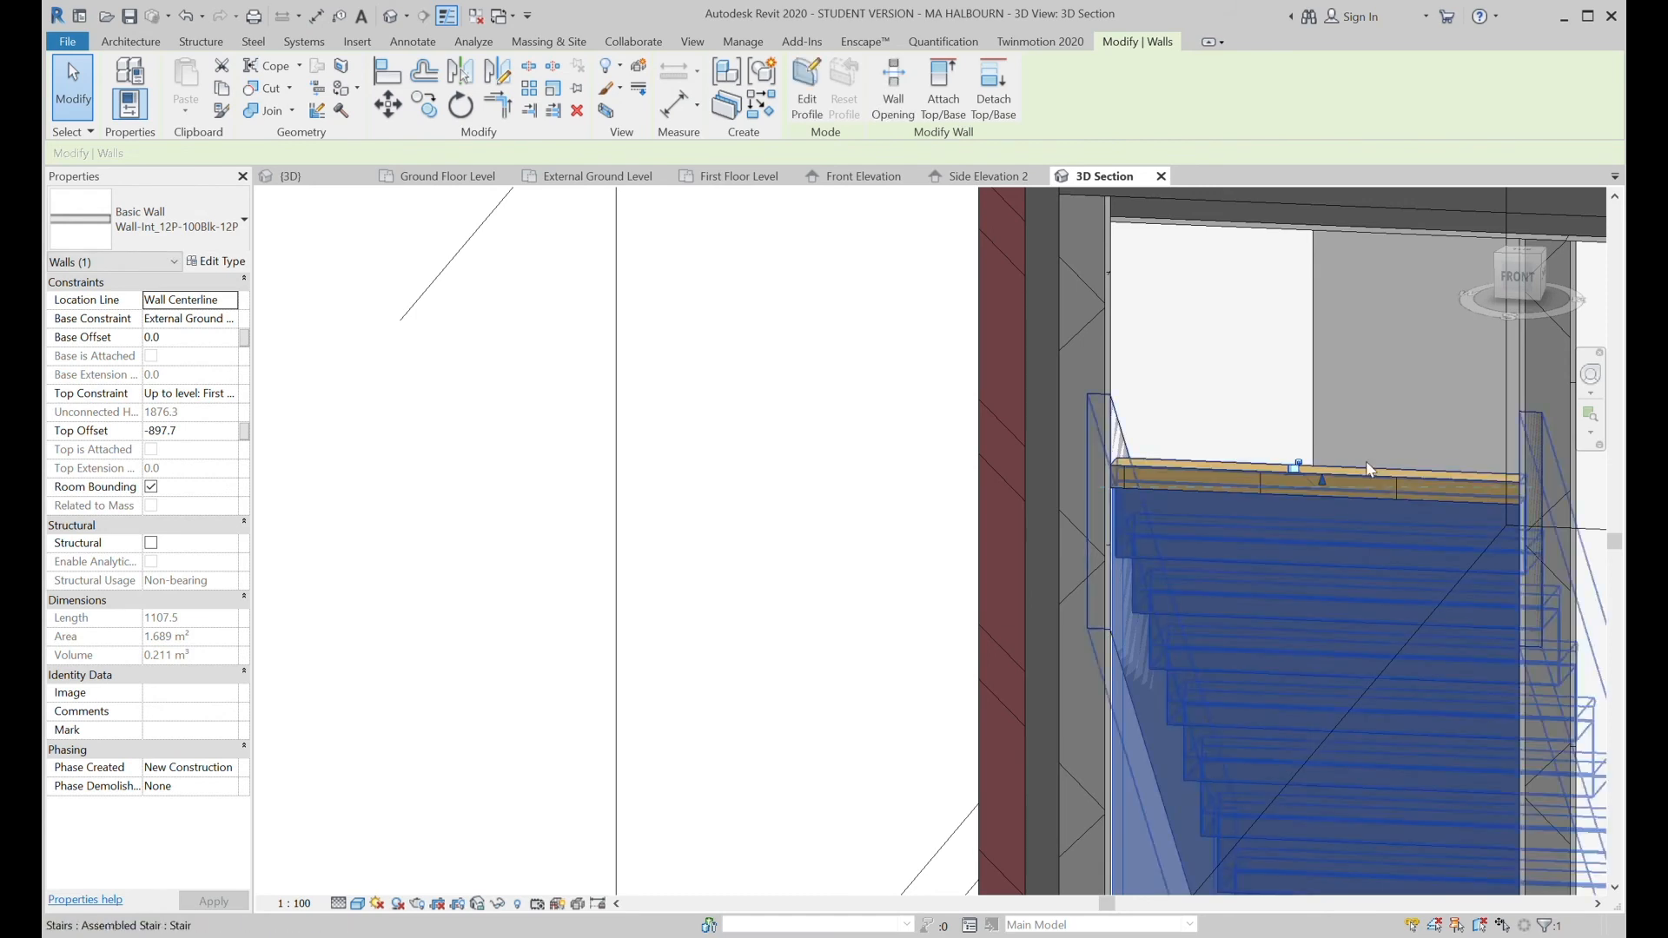
{"action": "key", "text": "Escape"}
Extend the section box's front face beyond the front outer wall to include the full depth of the house.
{"action": "scroll", "coordinate": [1366, 405], "scroll_direction": "down", "scroll_amount": 5}
{"action": "middle_click_drag", "start_coordinate": [1364, 421], "coordinate": [1439, 590], "text": "shift"}
{"action": "scroll", "coordinate": [1342, 607], "scroll_direction": "down", "scroll_amount": 6}
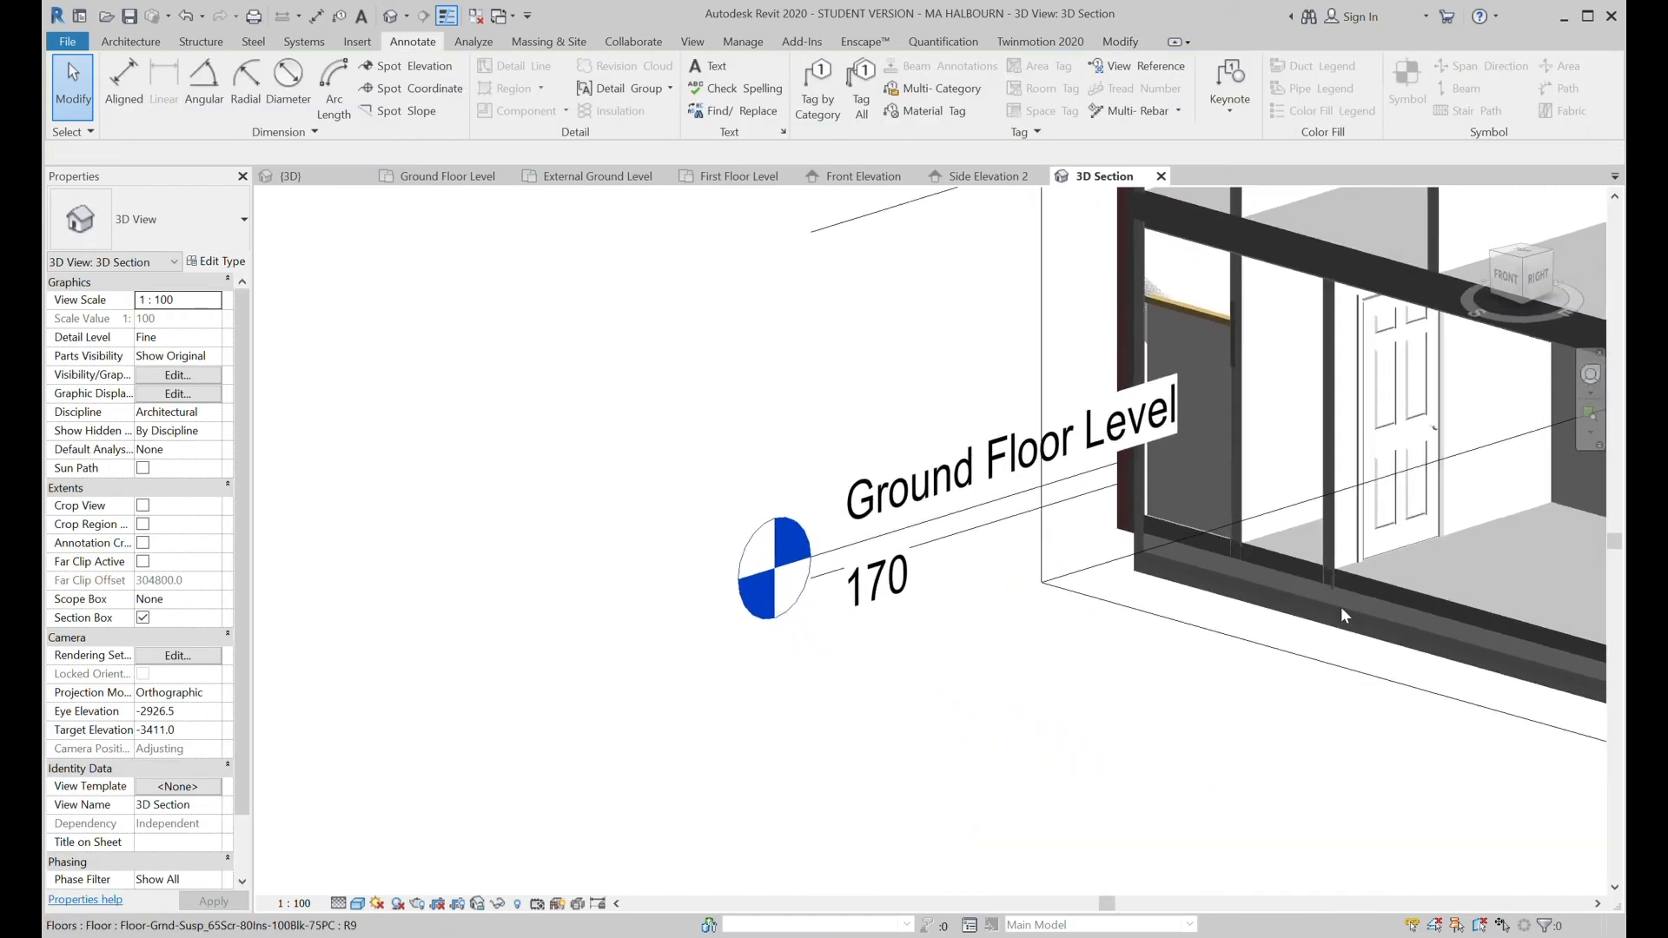
{"action": "left_click", "coordinate": [1470, 565]}
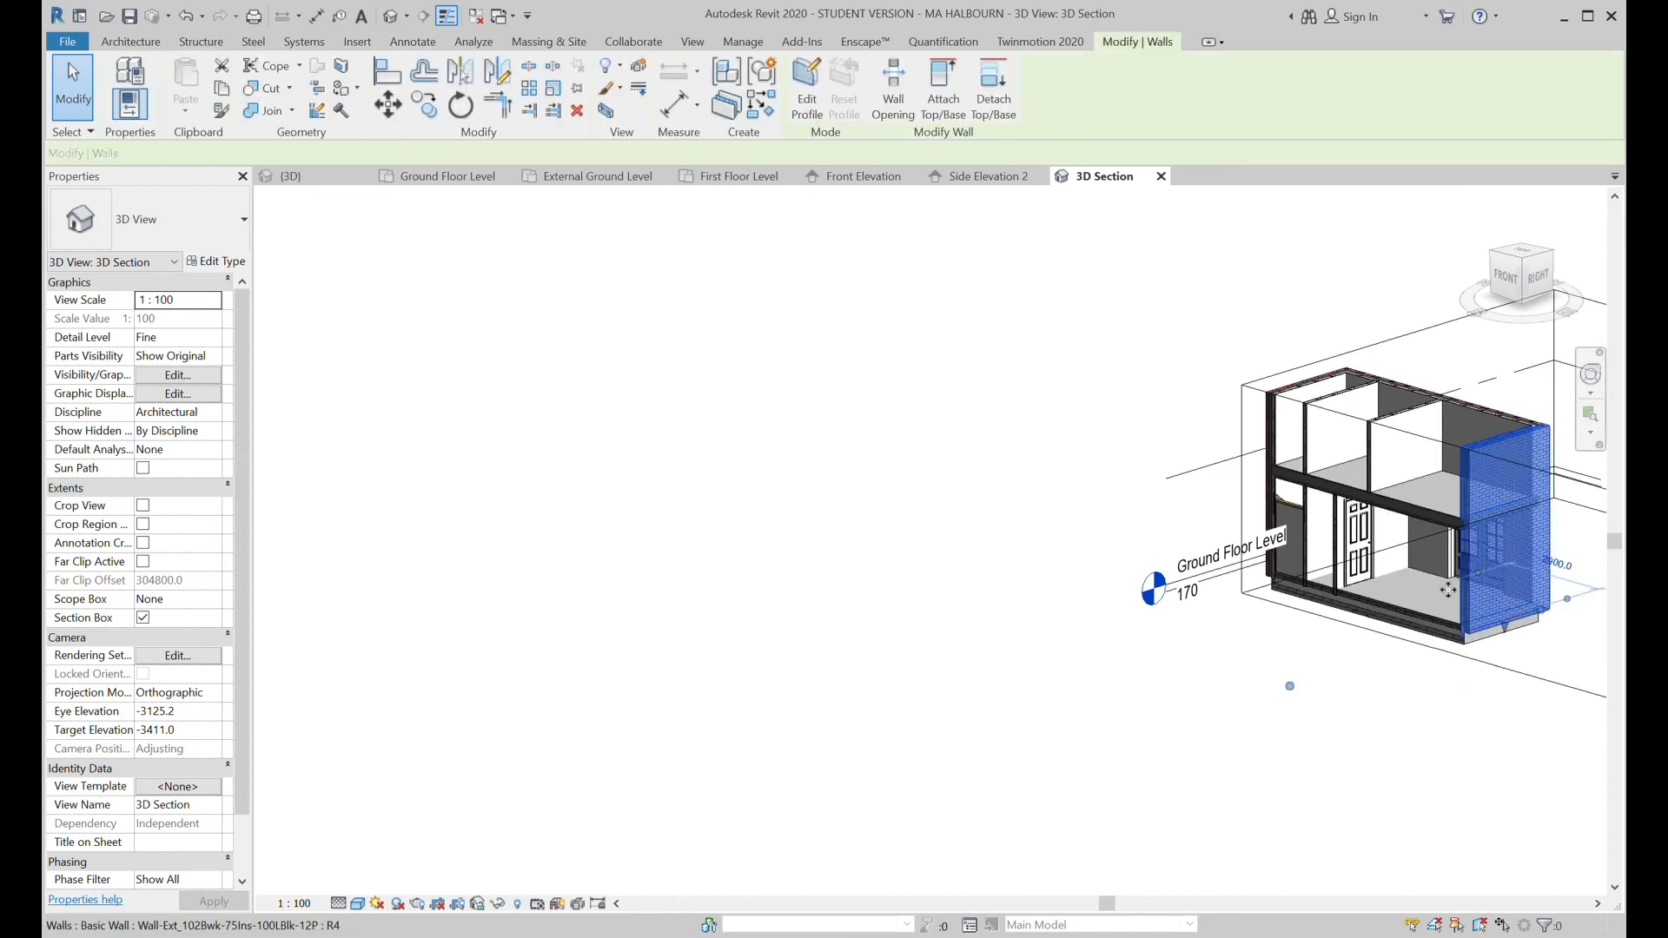
{"action": "middle_click_drag", "start_coordinate": [1351, 578], "coordinate": [999, 604], "text": "shift"}
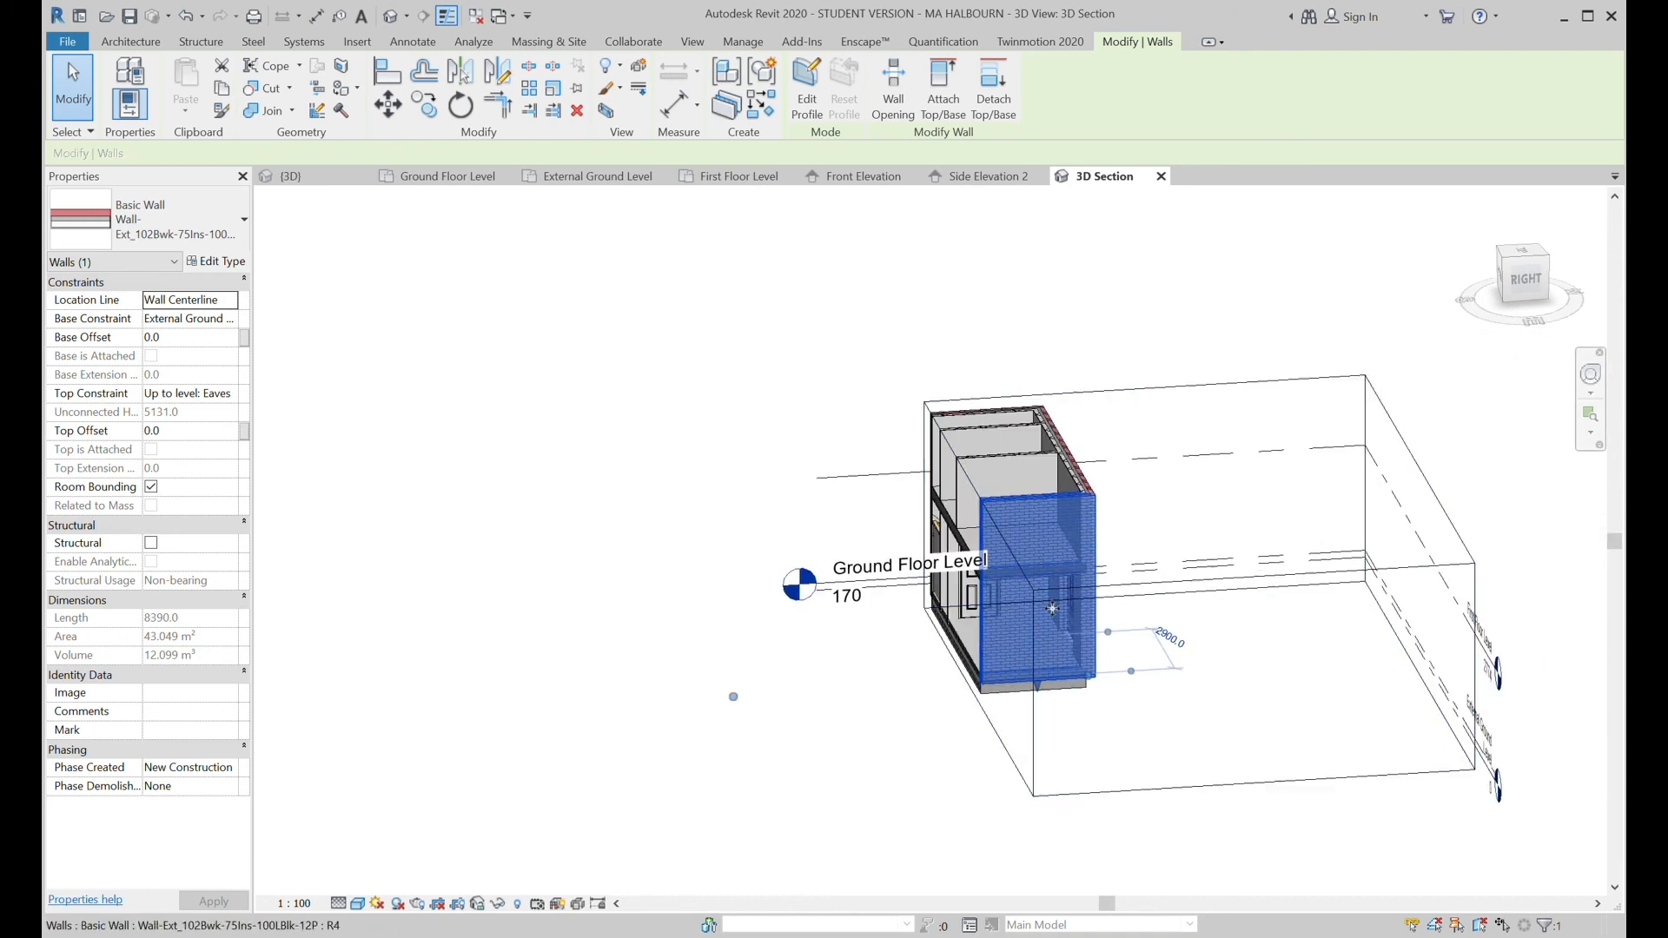
{"action": "middle_click_drag", "start_coordinate": [1133, 681], "coordinate": [1175, 749], "text": "shift"}
{"action": "left_click", "coordinate": [1117, 643]}
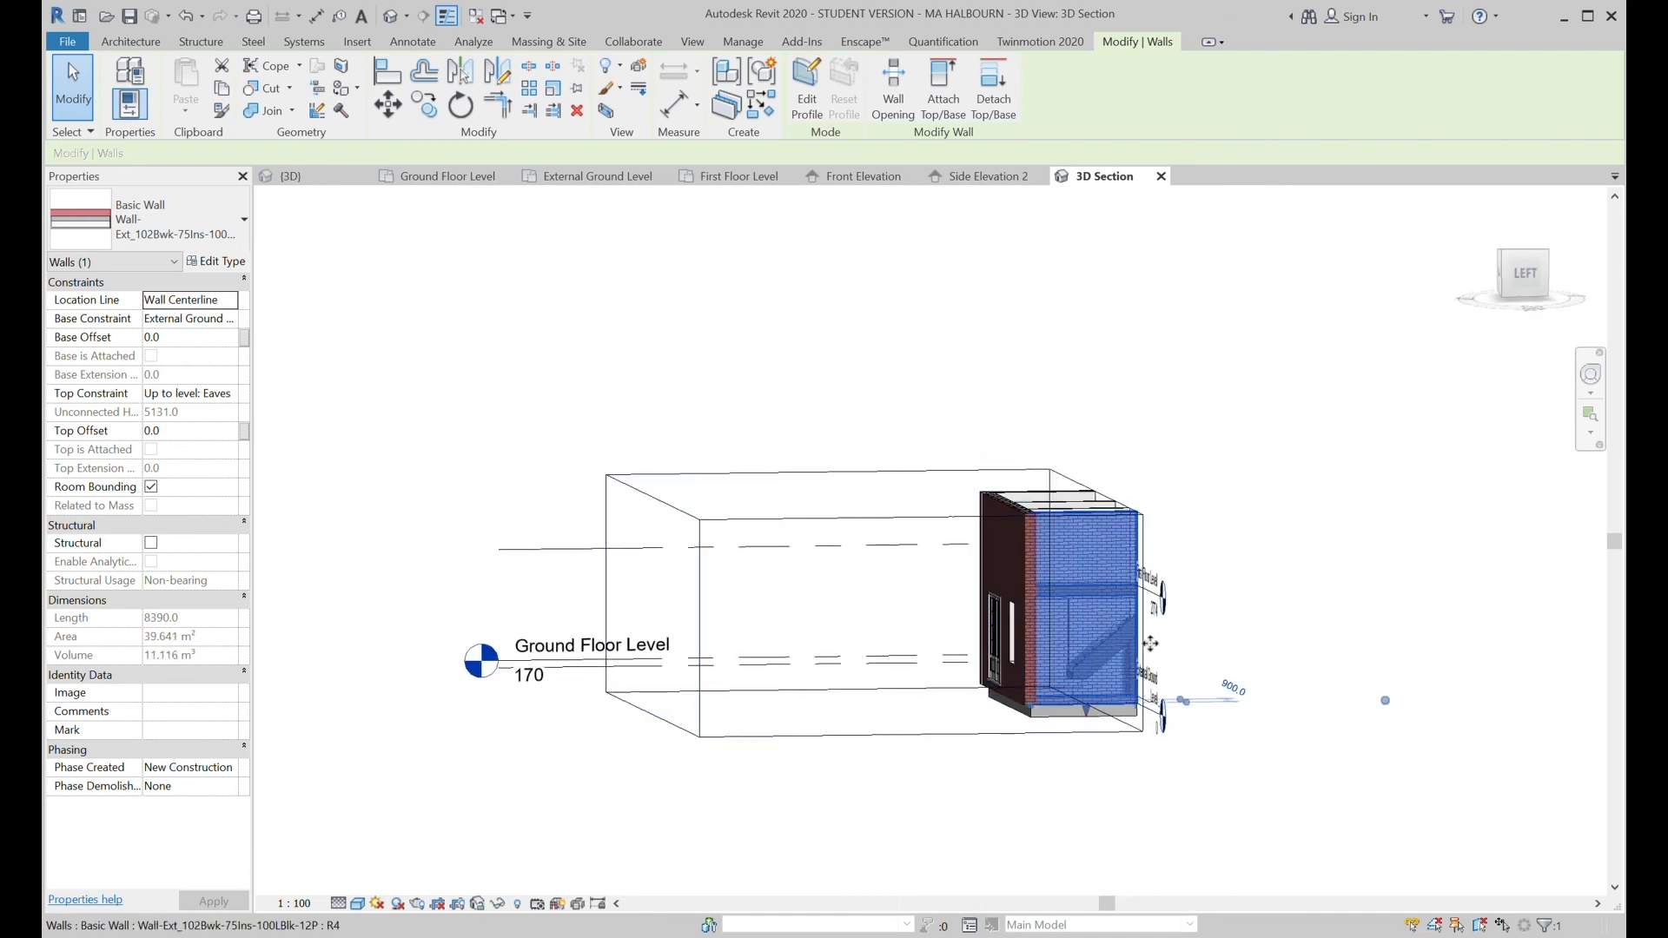
{"action": "middle_click_drag", "start_coordinate": [1289, 614], "coordinate": [1198, 489], "text": "shift"}
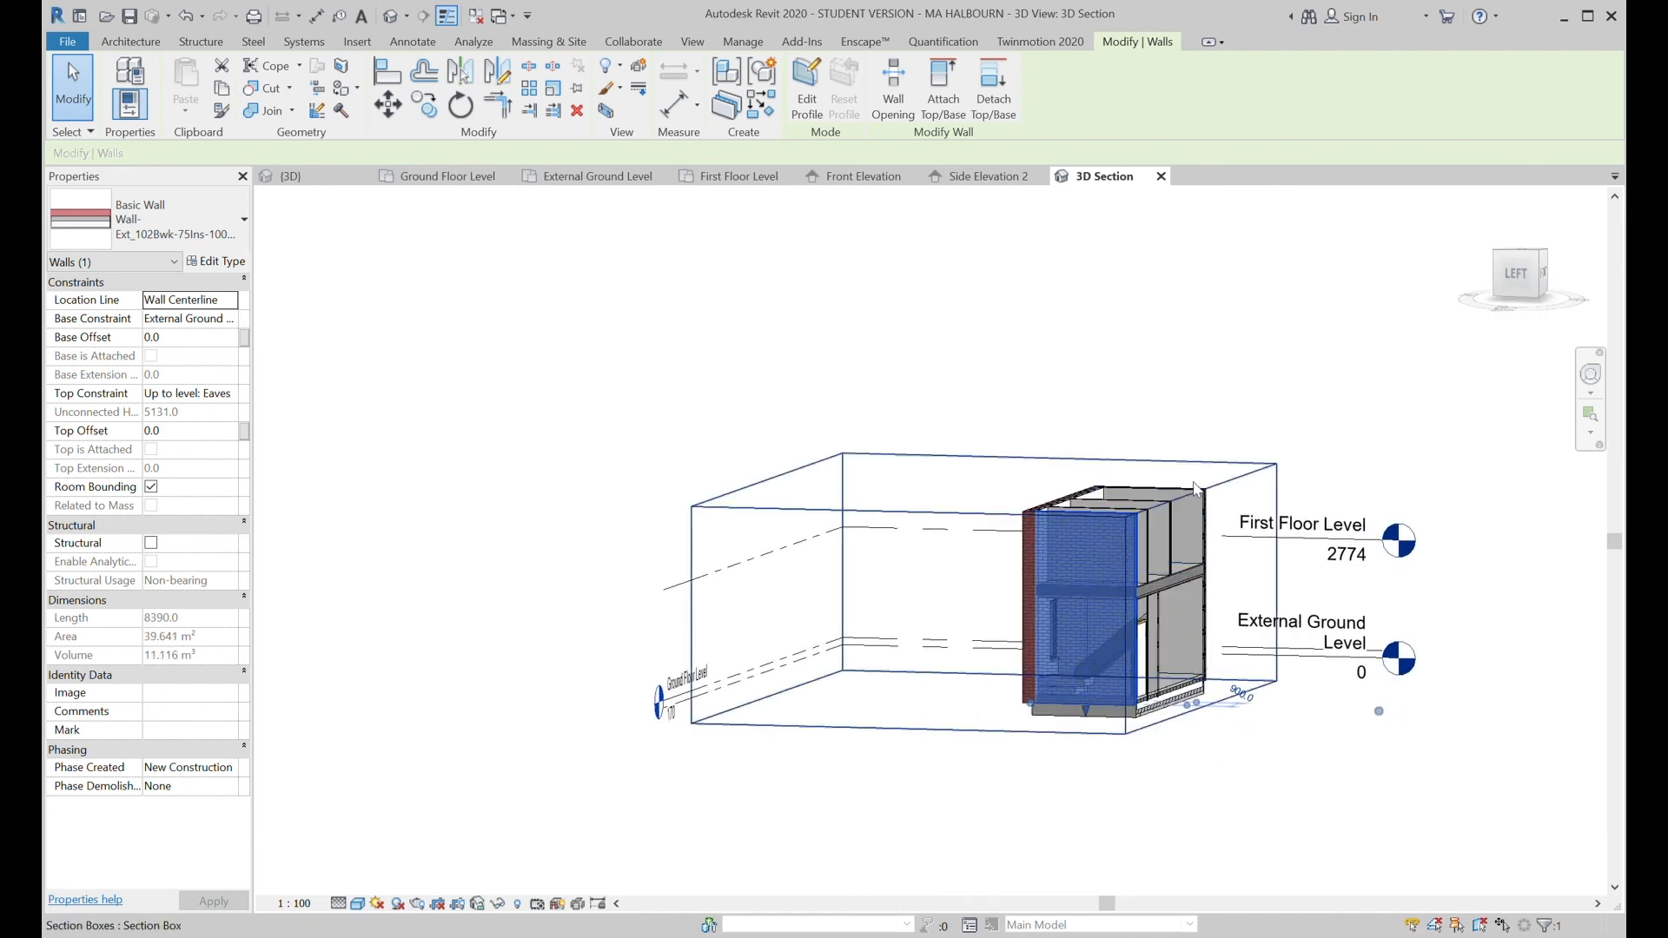
{"action": "left_click", "coordinate": [1219, 494]}
{"action": "left_click_drag", "start_coordinate": [1210, 617], "coordinate": [1376, 618]}
{"action": "middle_click_drag", "start_coordinate": [1348, 425], "coordinate": [1381, 424], "text": "shift"}
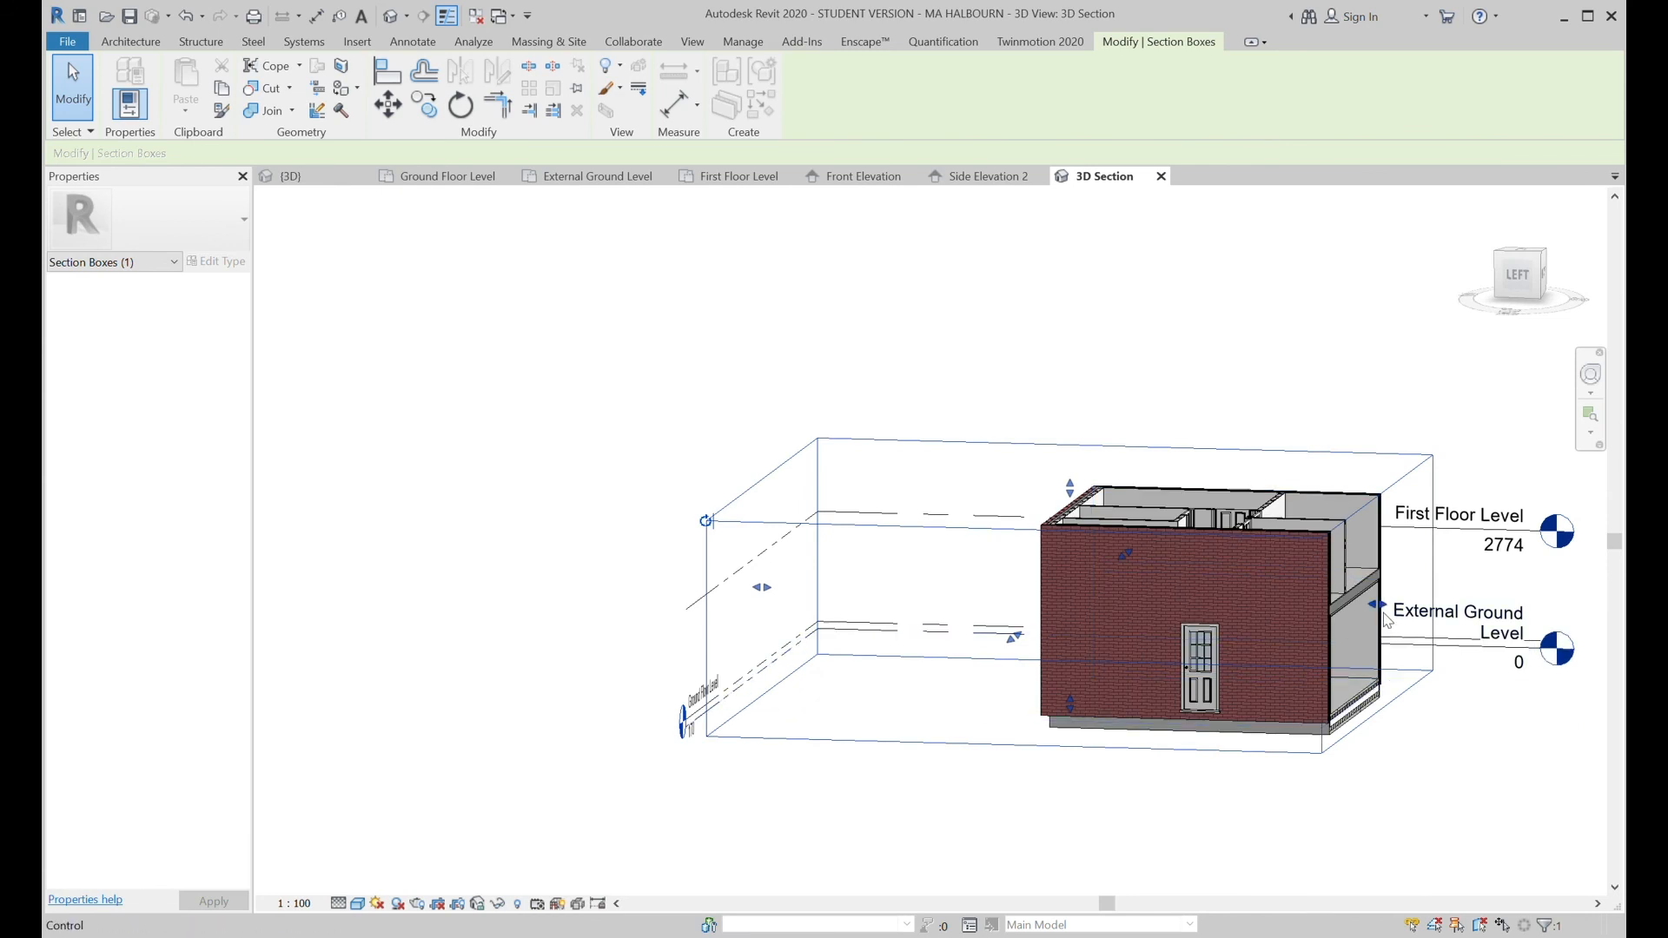
{"action": "left_click_drag", "start_coordinate": [1385, 609], "coordinate": [1477, 611]}
Widen the section box slightly on the stair side and pull its opposite side inward to cut through the rooms.
{"action": "middle_click_drag", "start_coordinate": [1359, 410], "coordinate": [1018, 725], "text": "shift"}
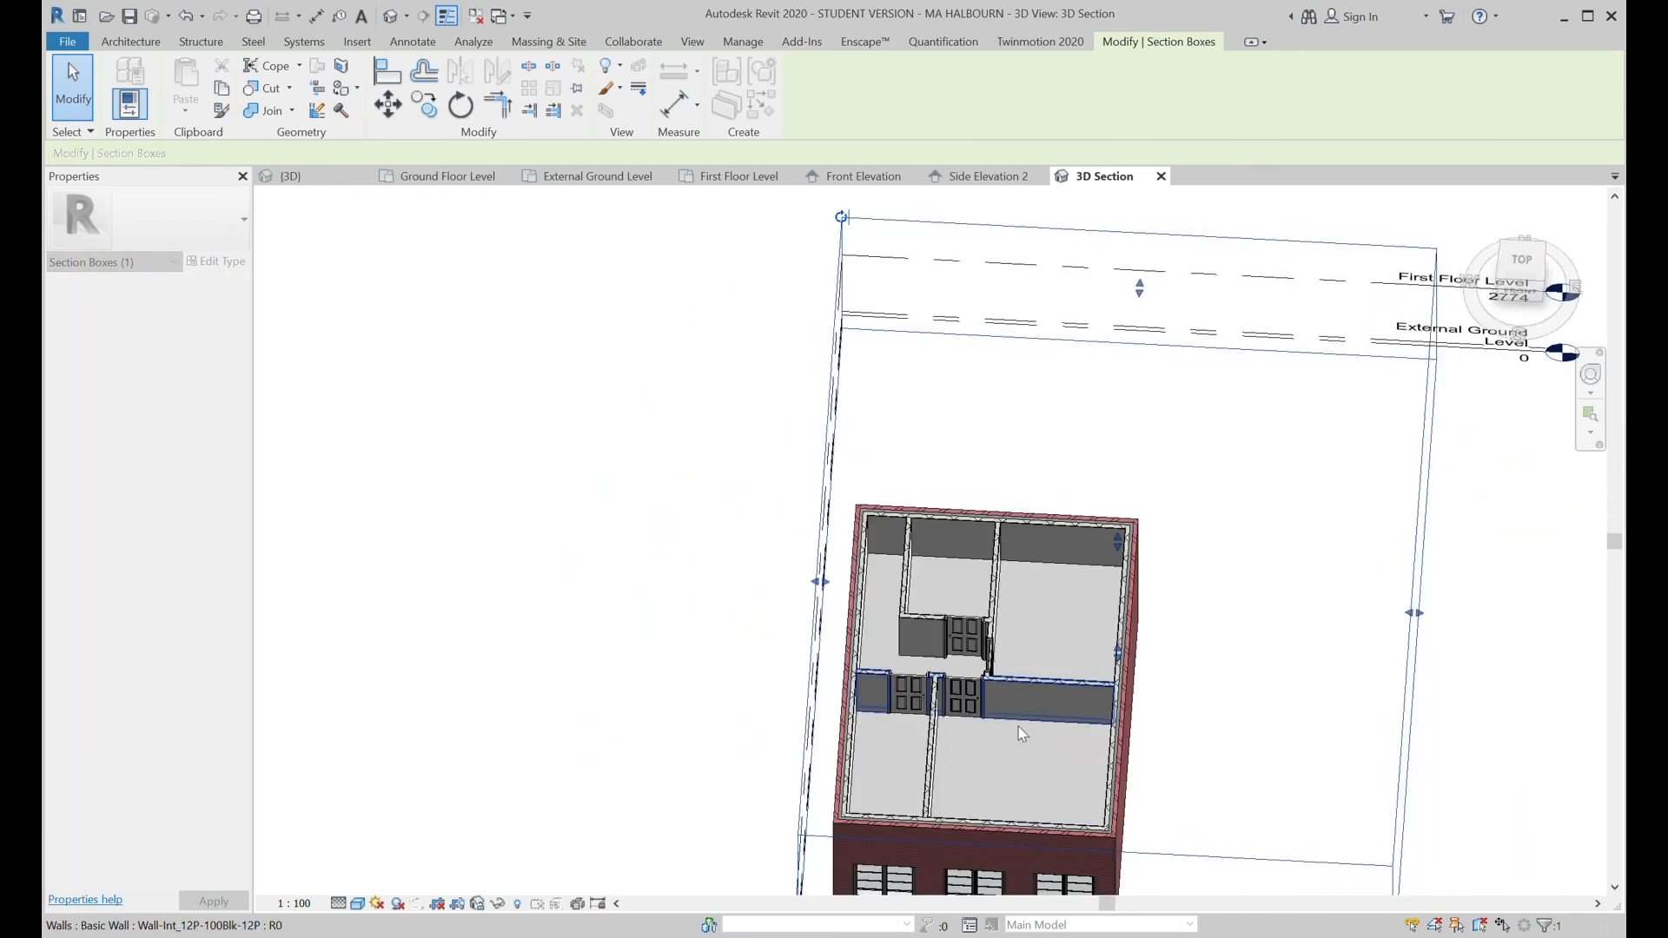
{"action": "middle_click_drag", "start_coordinate": [1054, 864], "coordinate": [1286, 578], "text": "shift"}
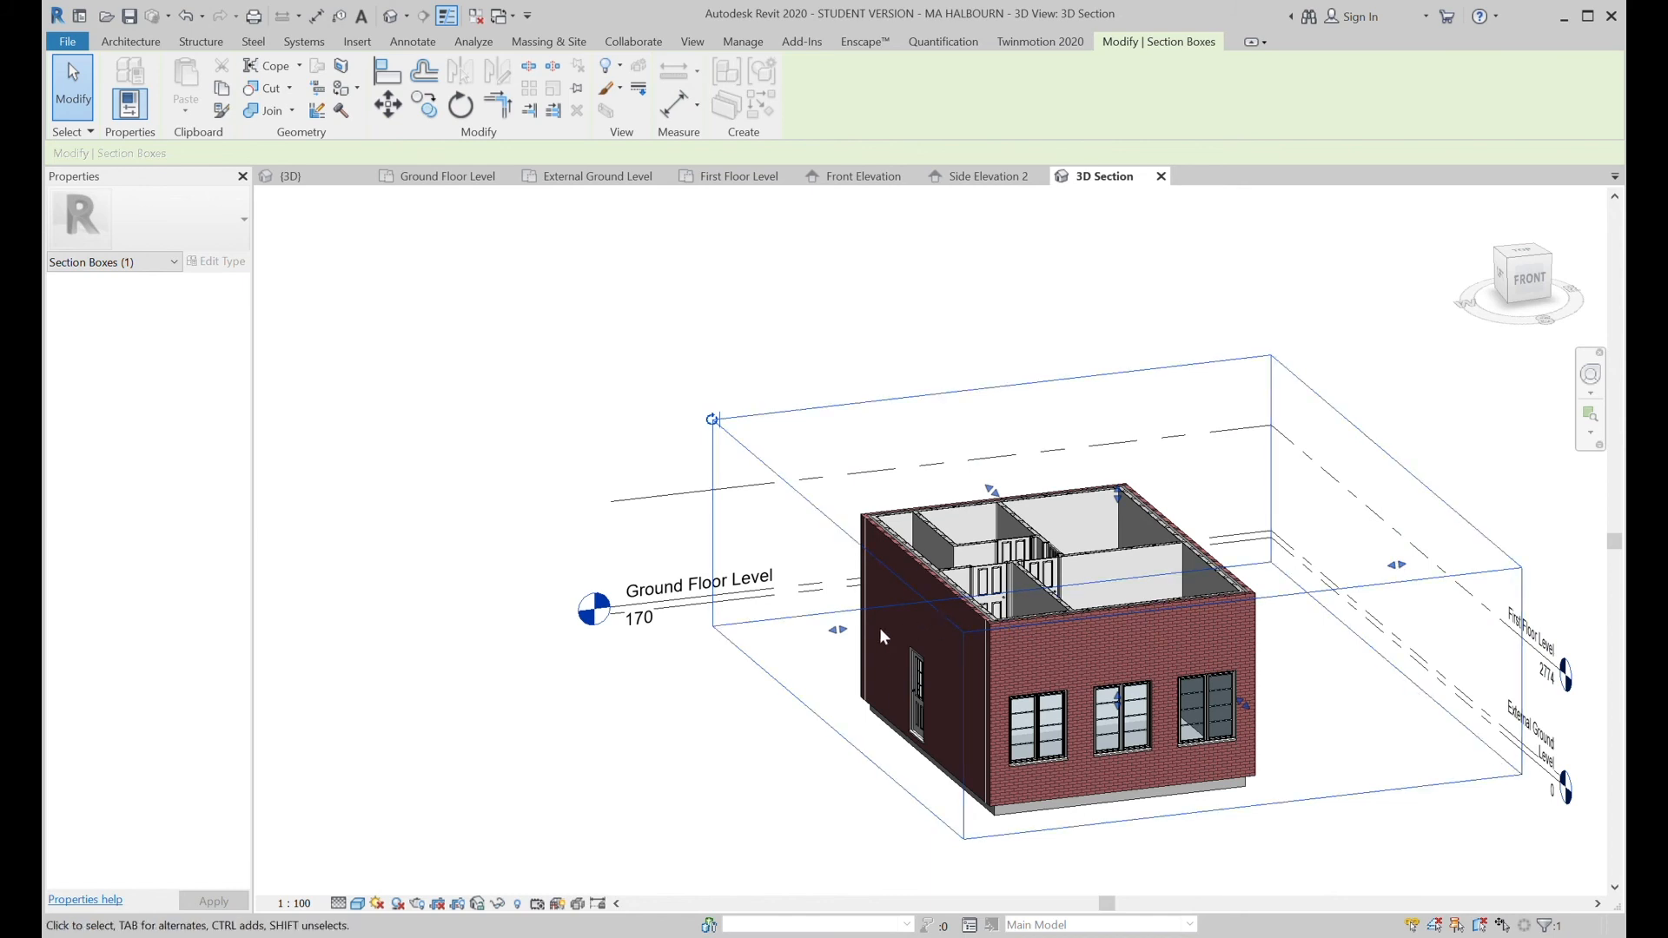
{"action": "left_click_drag", "start_coordinate": [849, 636], "coordinate": [832, 638]}
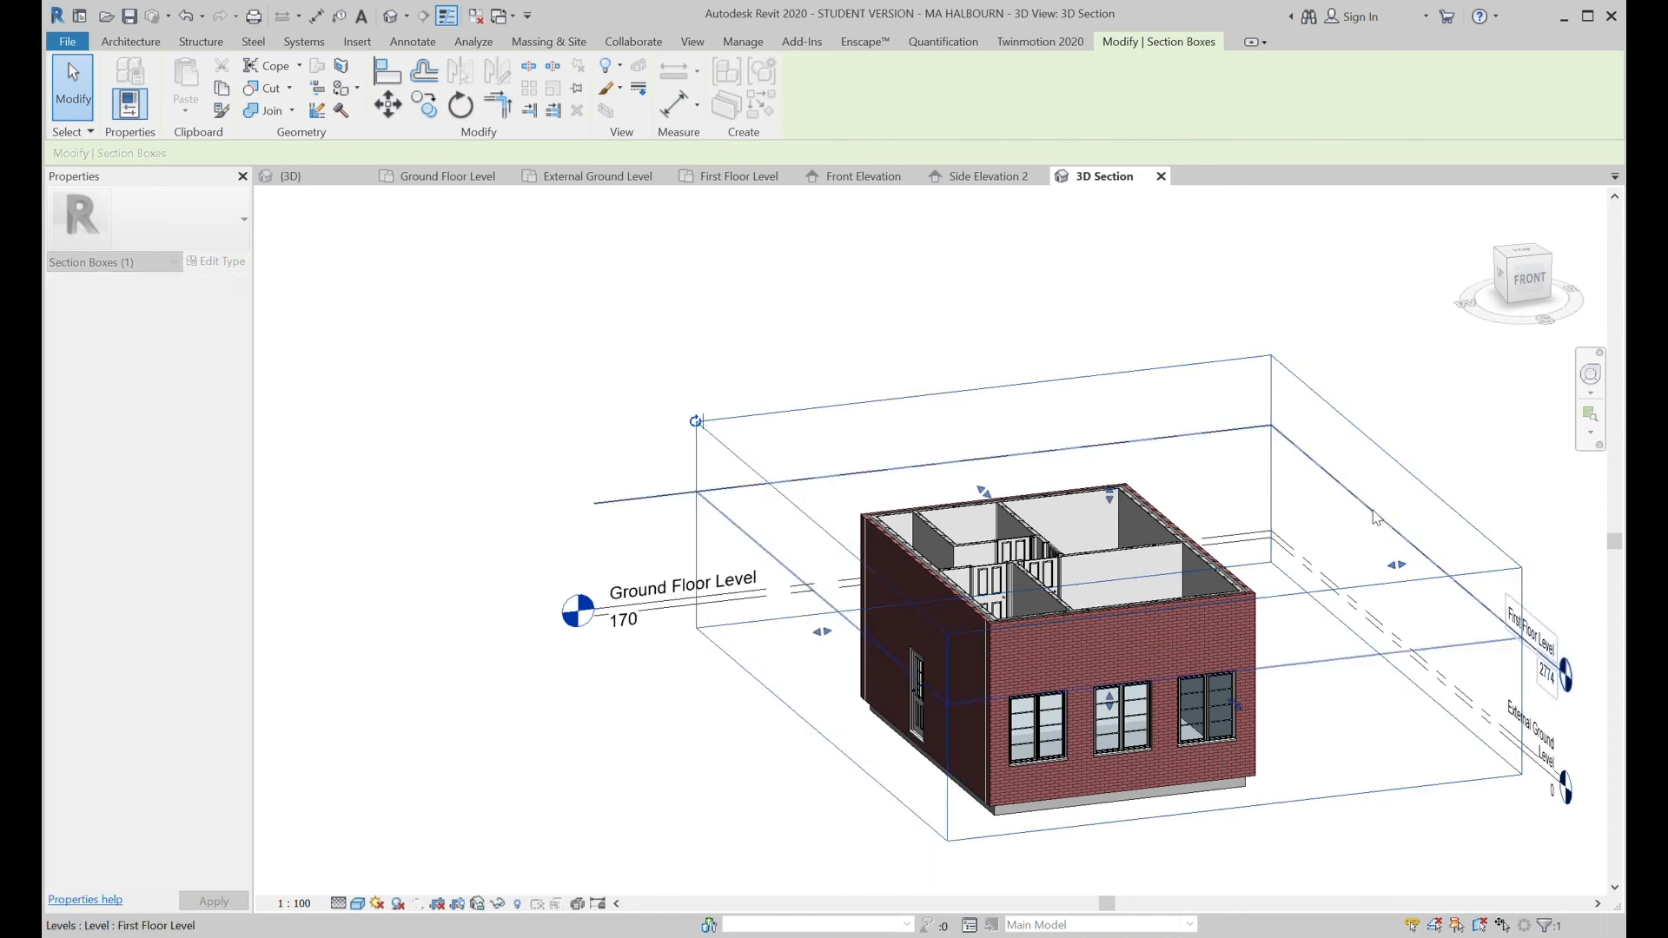
{"action": "left_click_drag", "start_coordinate": [1397, 566], "coordinate": [1130, 621]}
{"action": "middle_click_drag", "start_coordinate": [1385, 618], "coordinate": [945, 695], "text": "shift"}
Edit the timber first floor's boundary in the First Floor Level plan, picking the stair's landing edge and inner side edge as boundary lines.
{"action": "left_click", "coordinate": [915, 680]}
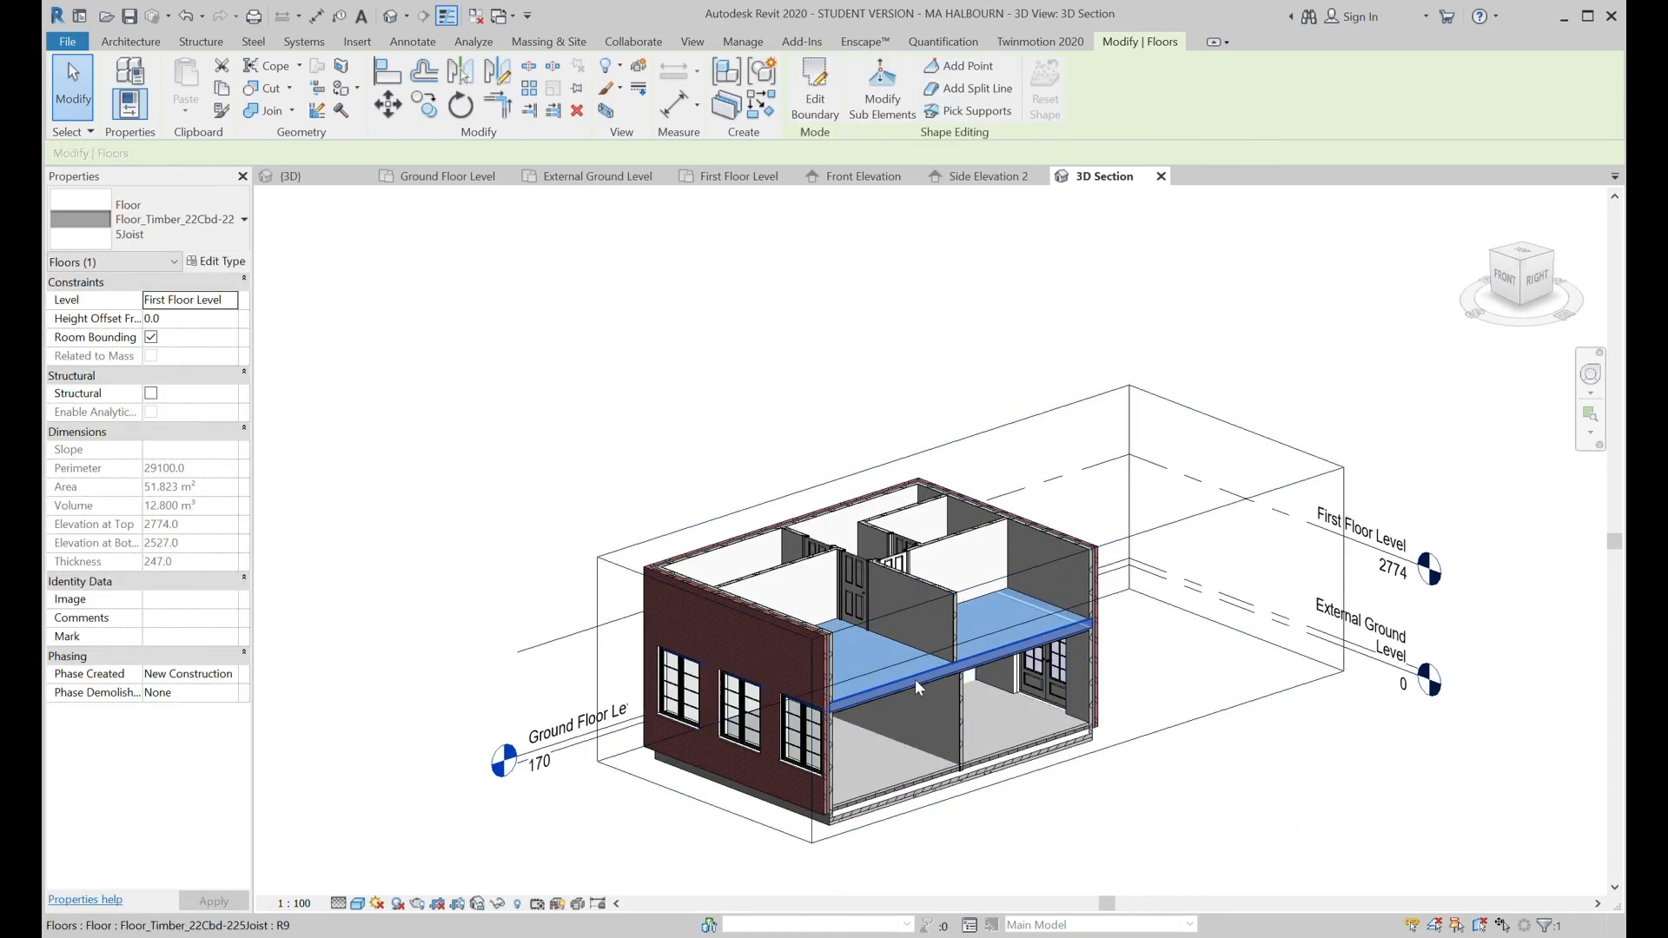
{"action": "left_click", "coordinate": [739, 177]}
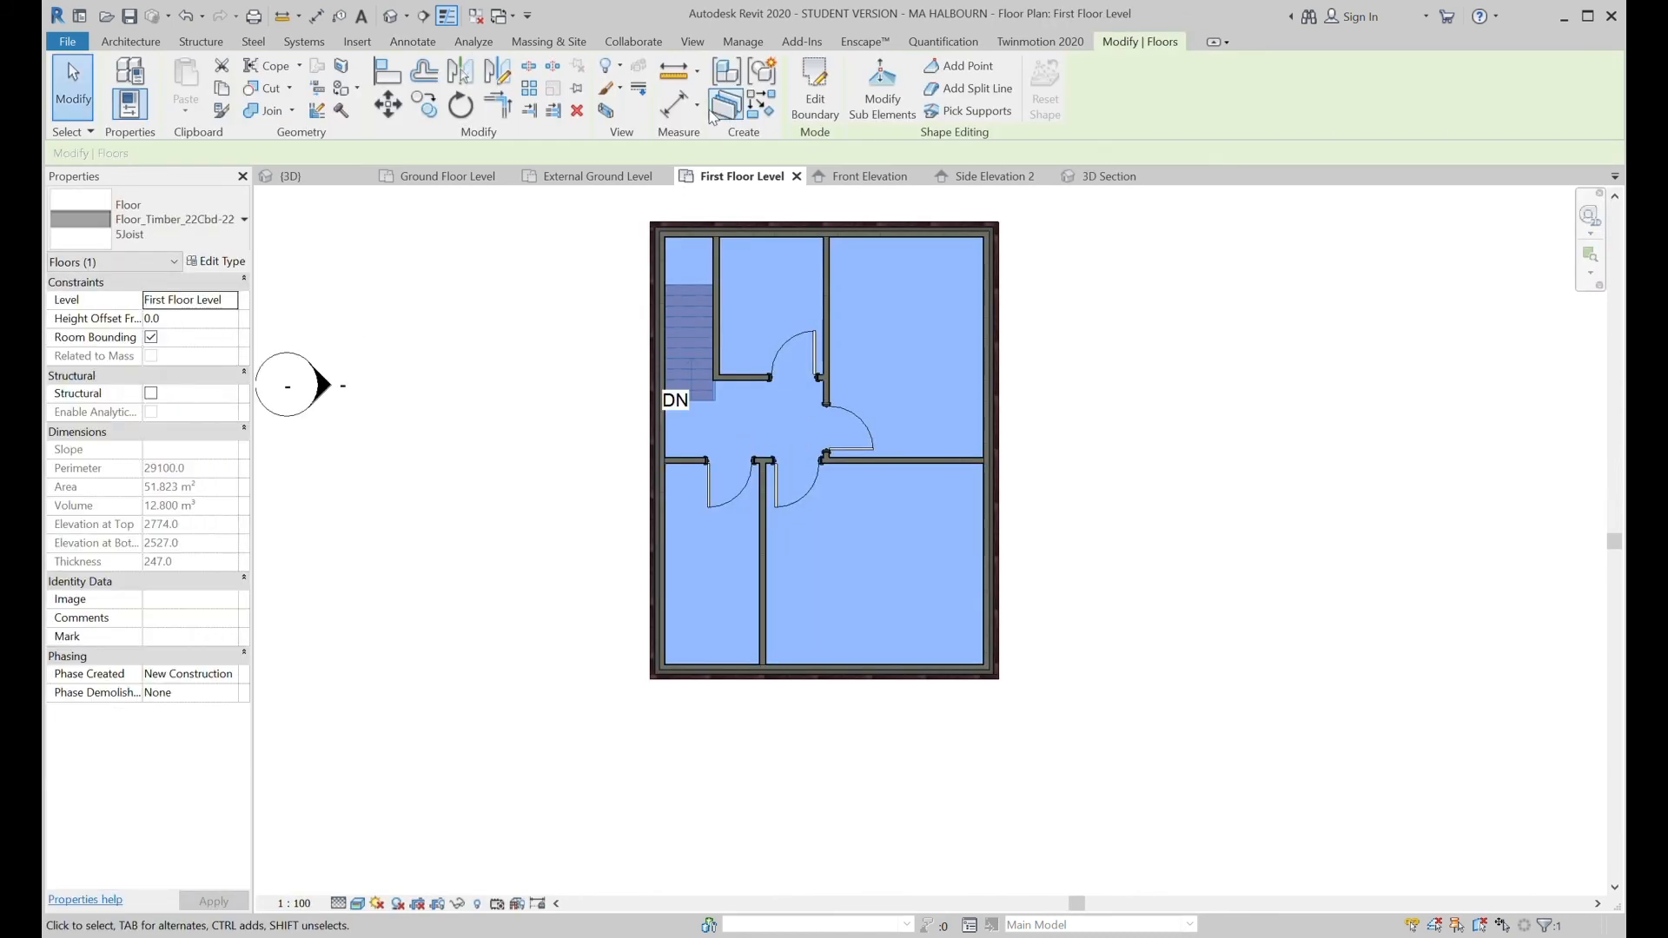
{"action": "left_click", "coordinate": [815, 92]}
{"action": "middle_click_drag", "start_coordinate": [701, 379], "coordinate": [754, 638]}
{"action": "scroll", "coordinate": [754, 637], "scroll_direction": "up", "scroll_amount": 2}
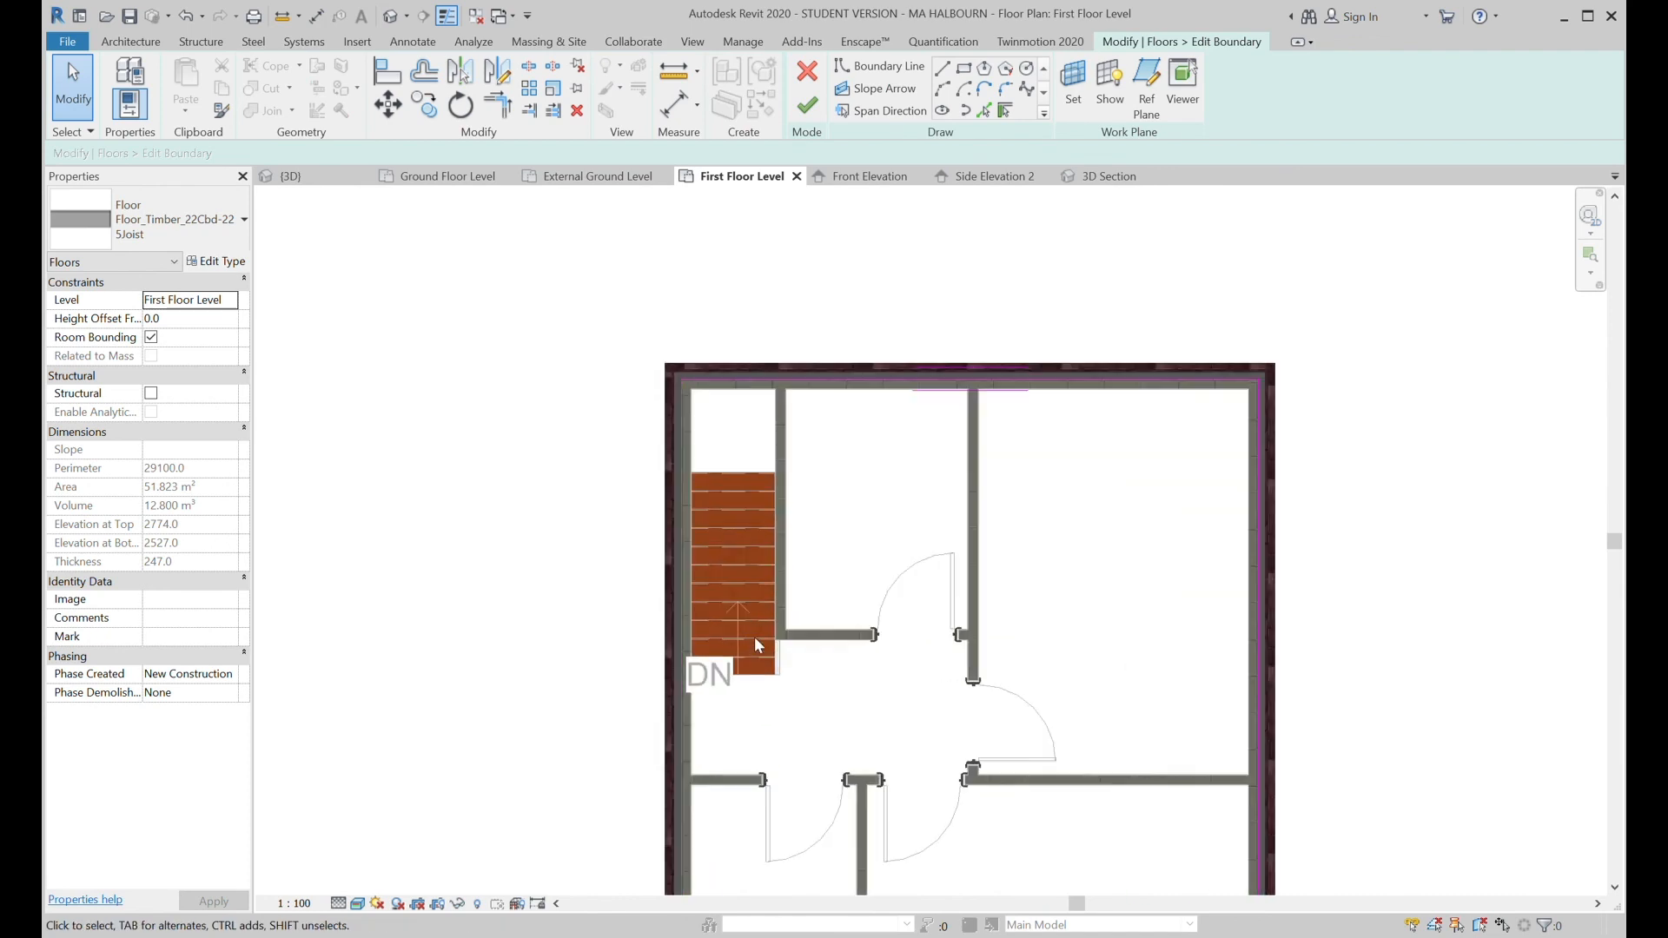
{"action": "scroll", "coordinate": [752, 506], "scroll_direction": "up", "scroll_amount": 2}
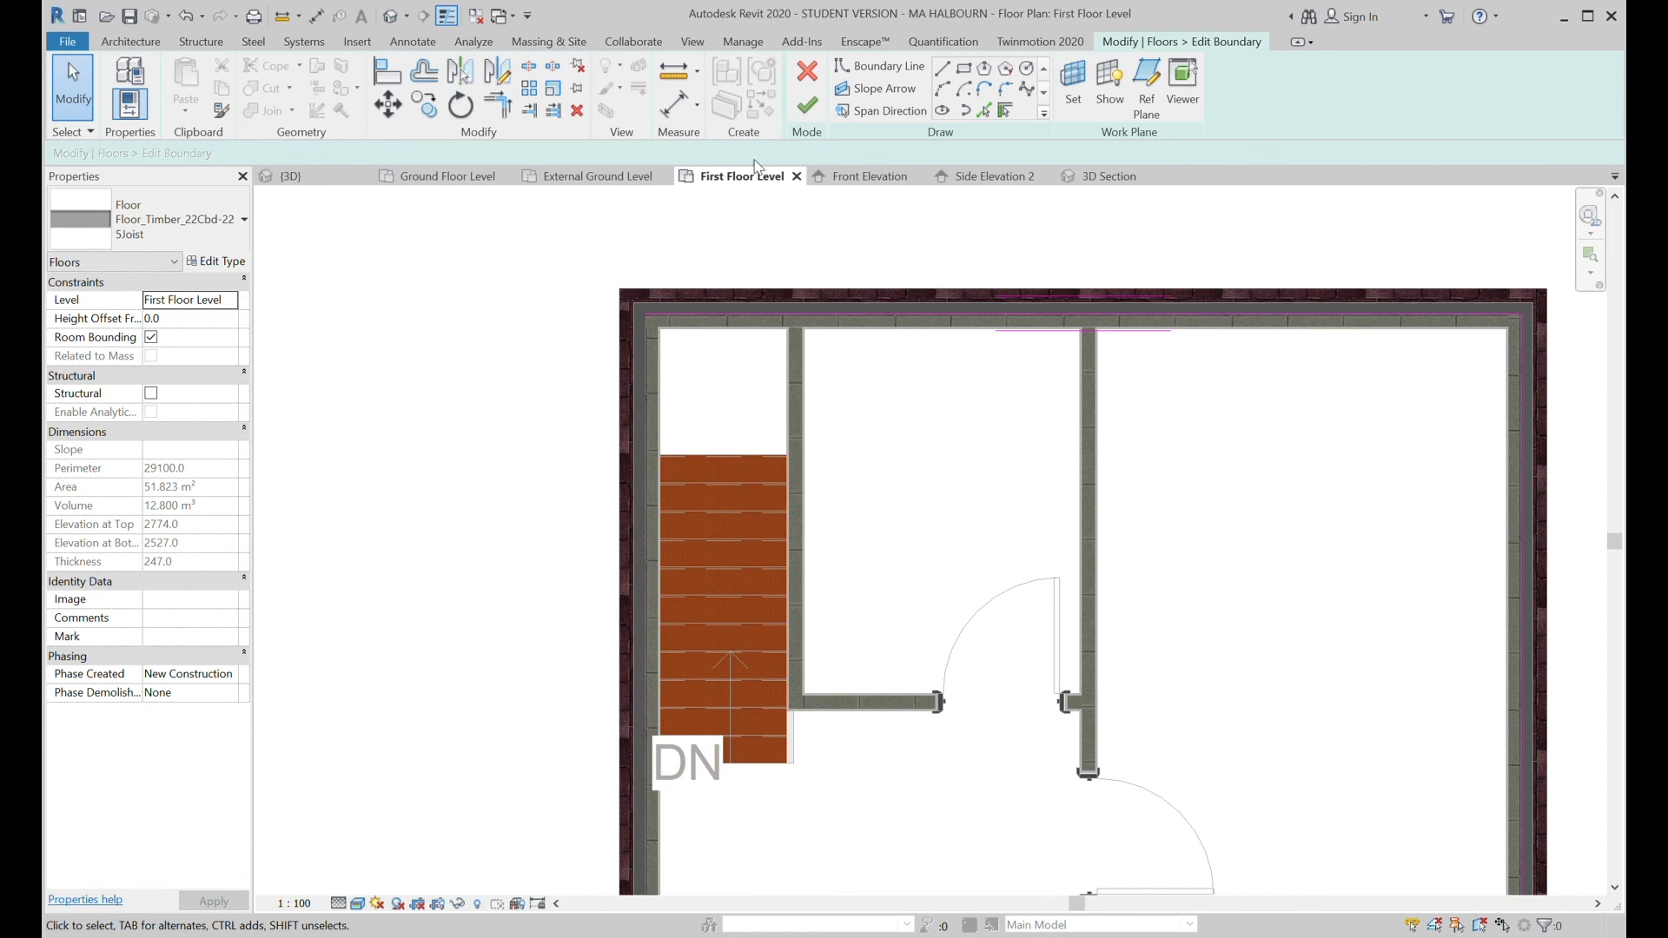
{"action": "left_click", "coordinate": [965, 71]}
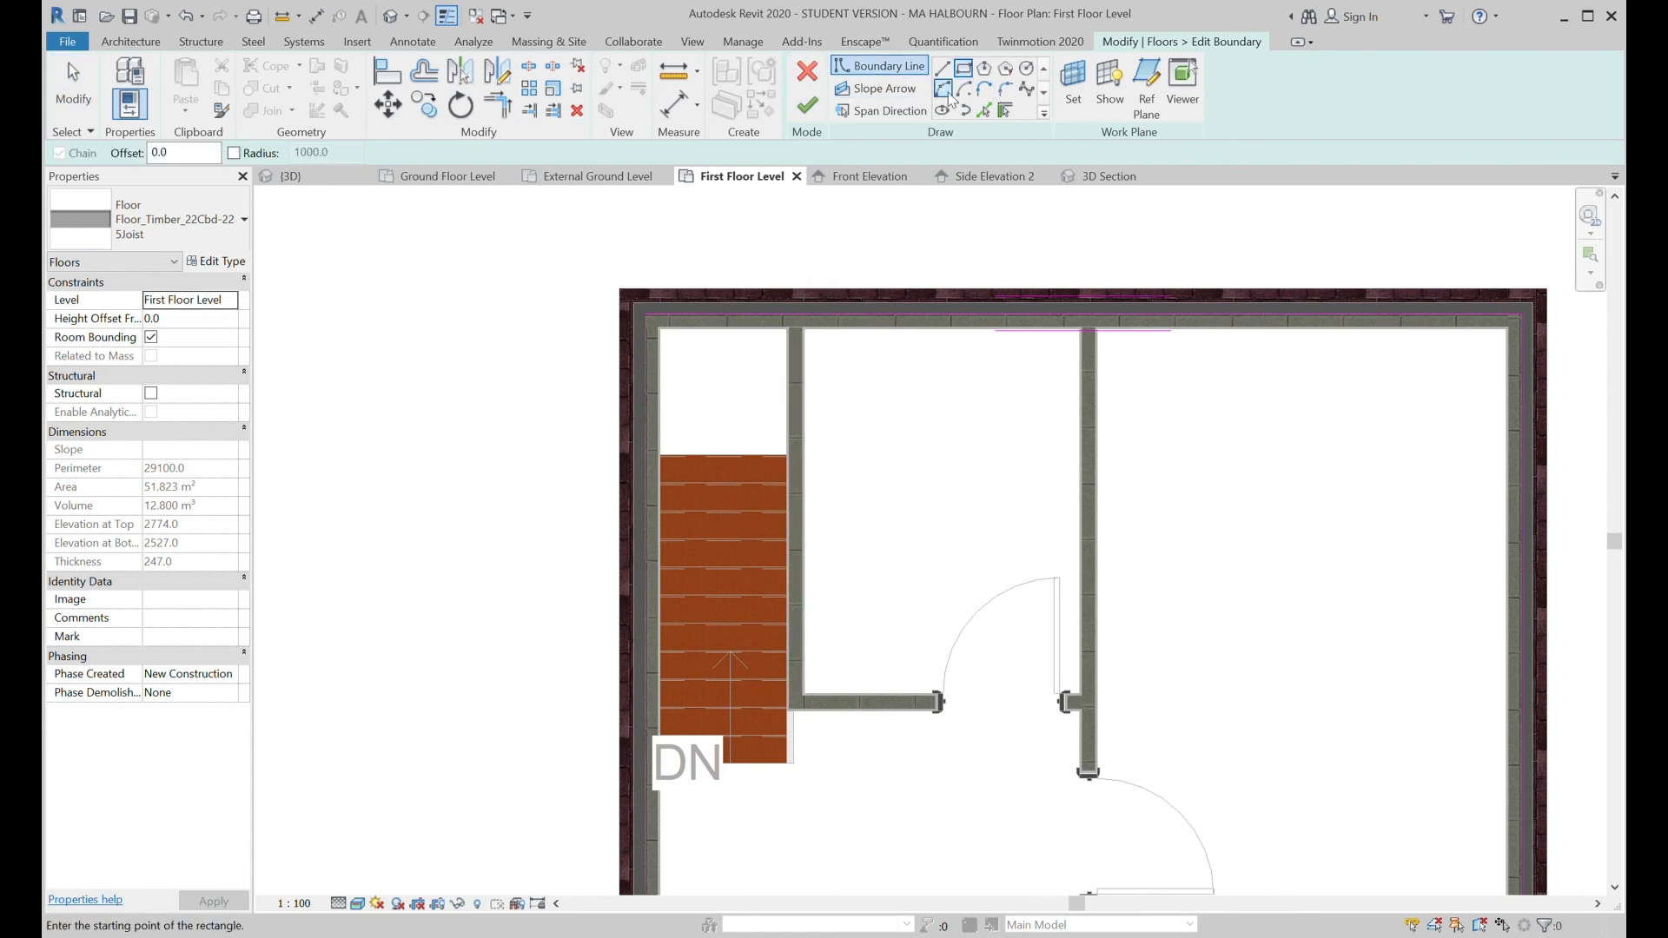
{"action": "left_click", "coordinate": [985, 110]}
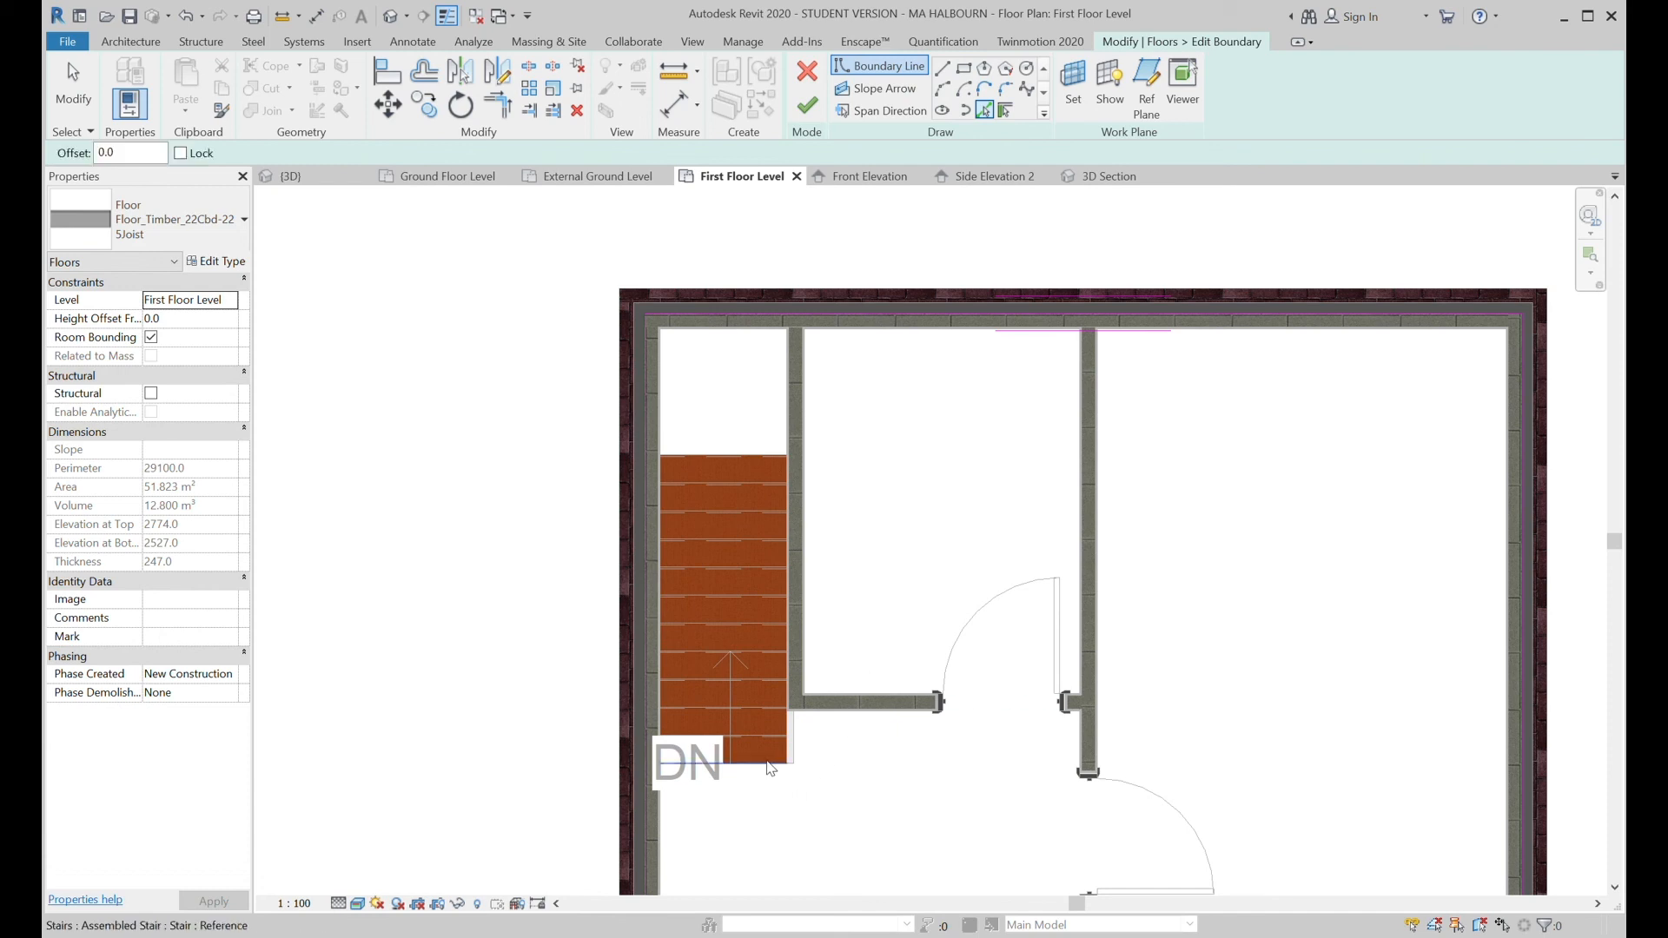
{"action": "left_click", "coordinate": [784, 670]}
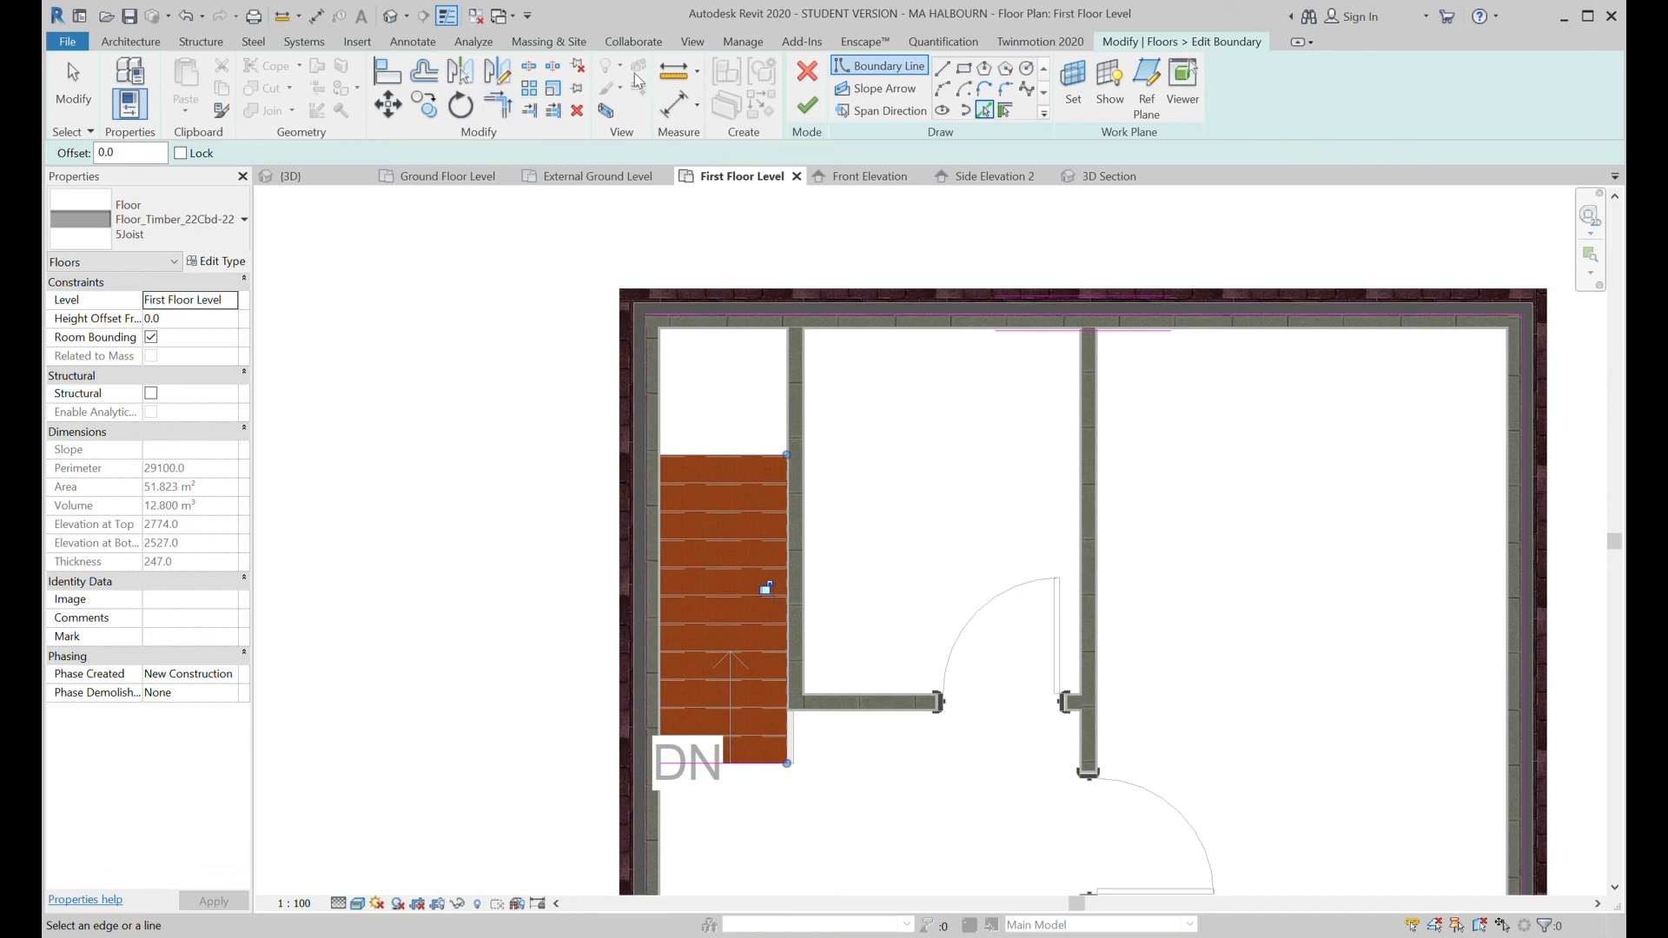
Split the floor boundary along the rear and side outer walls near the stair and trim the picked stair lines to it.
{"action": "left_click", "coordinate": [533, 71]}
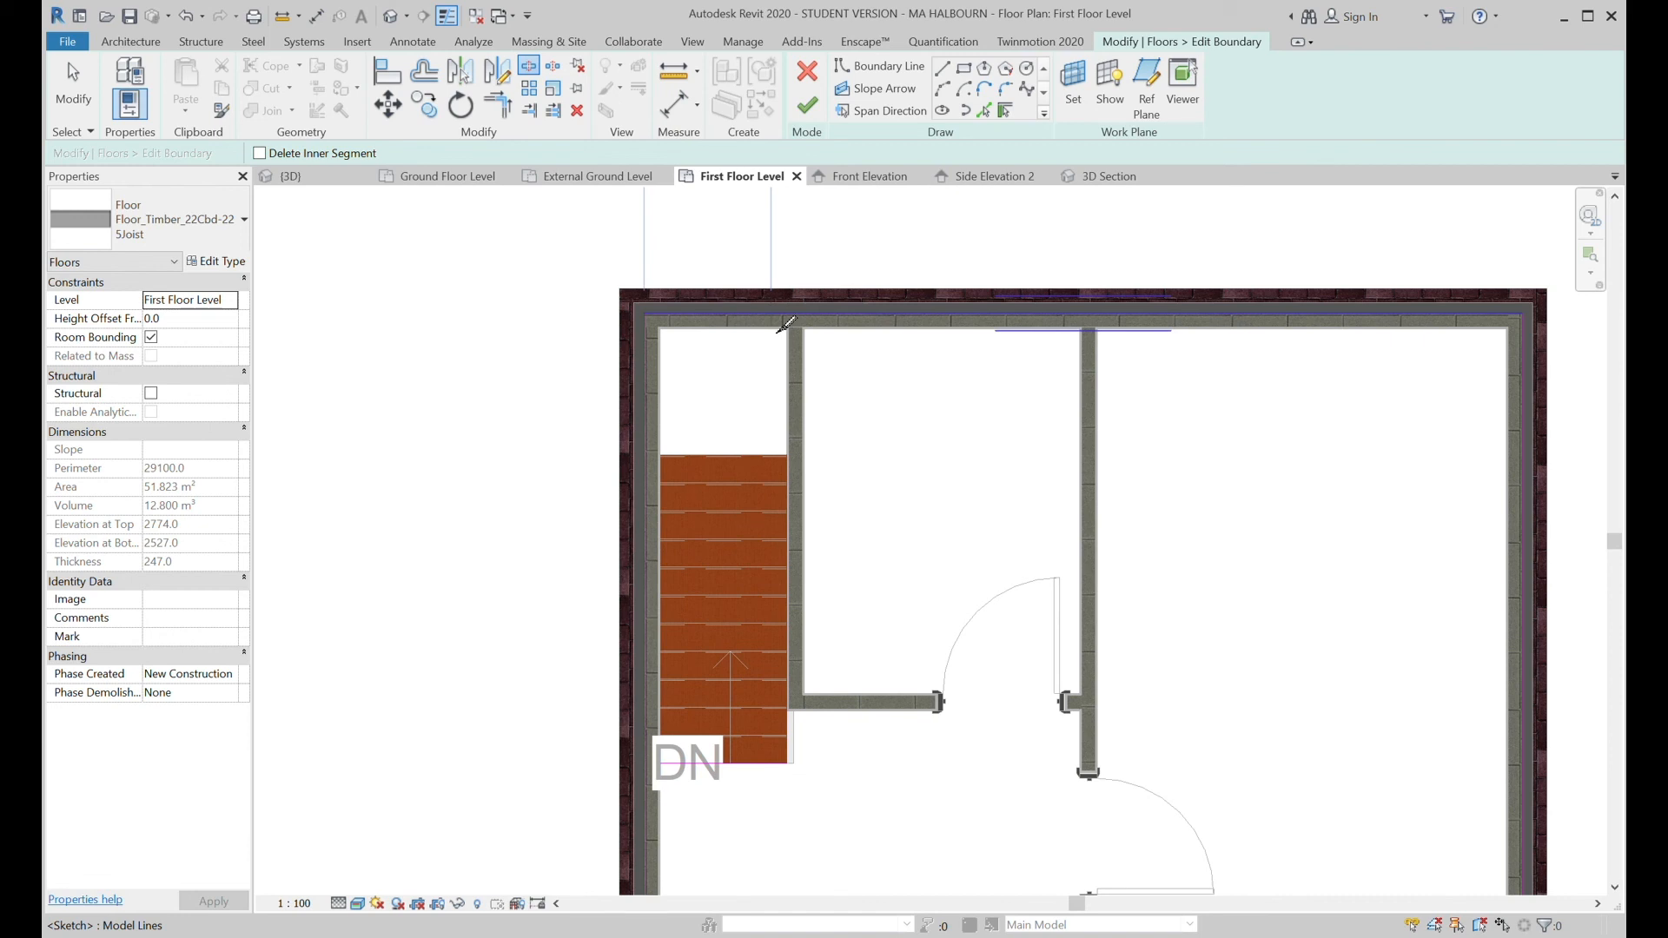
{"action": "left_click", "coordinate": [759, 315]}
{"action": "left_click", "coordinate": [646, 804]}
{"action": "left_click", "coordinate": [500, 106]}
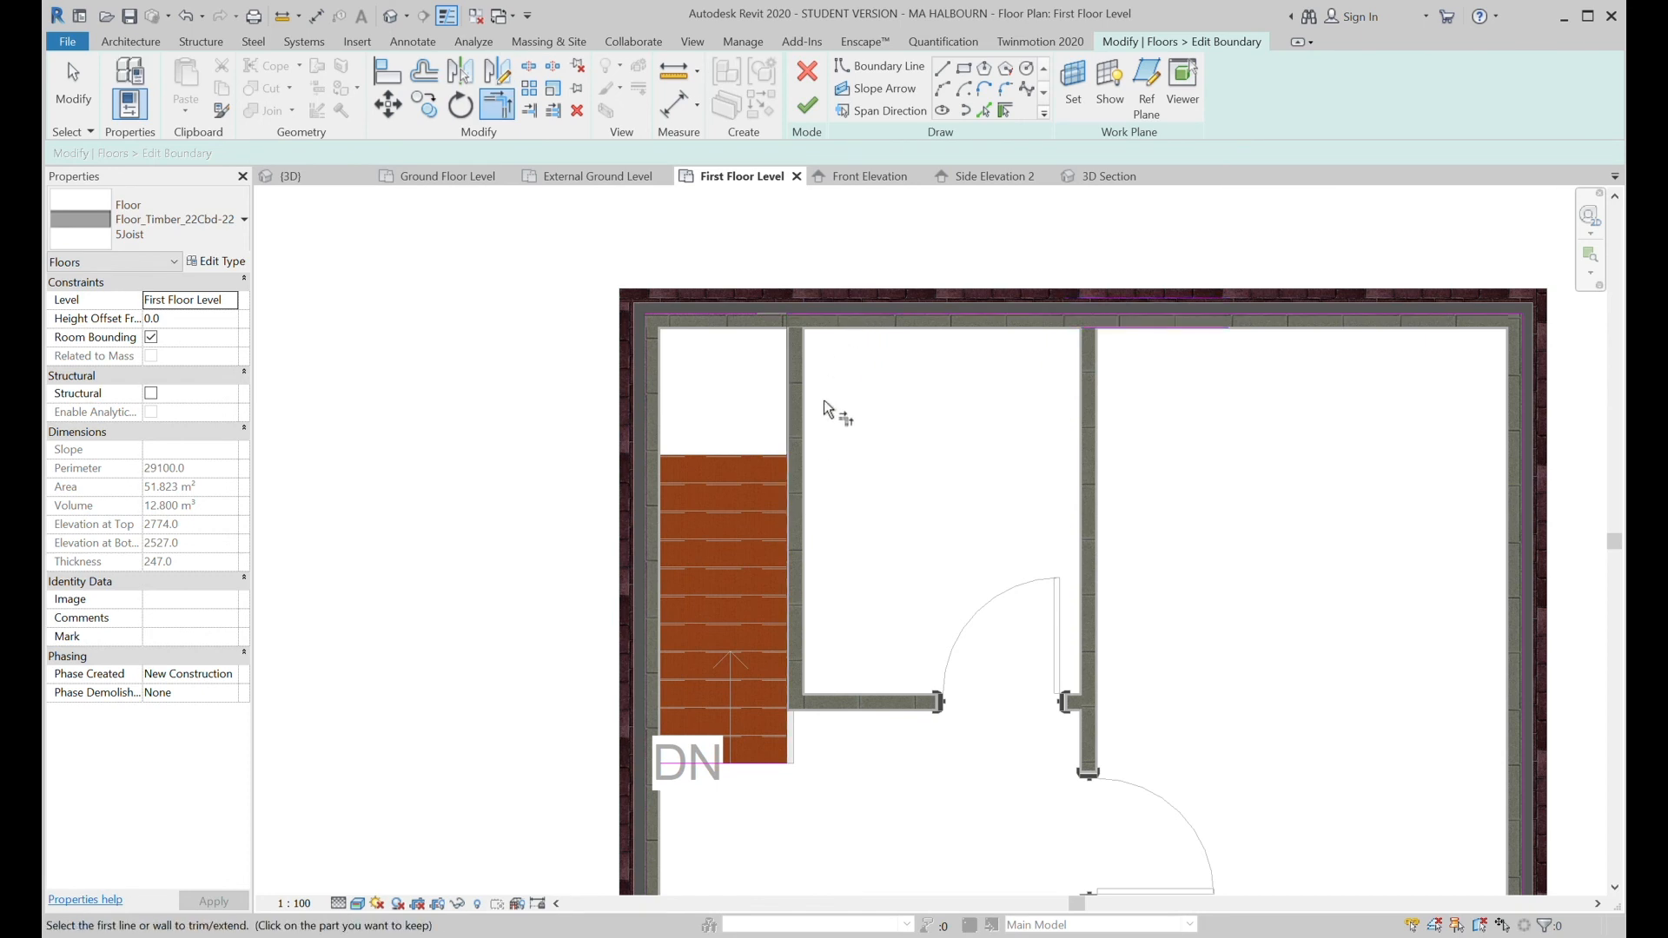
{"action": "left_click", "coordinate": [700, 765]}
{"action": "left_click", "coordinate": [646, 815]}
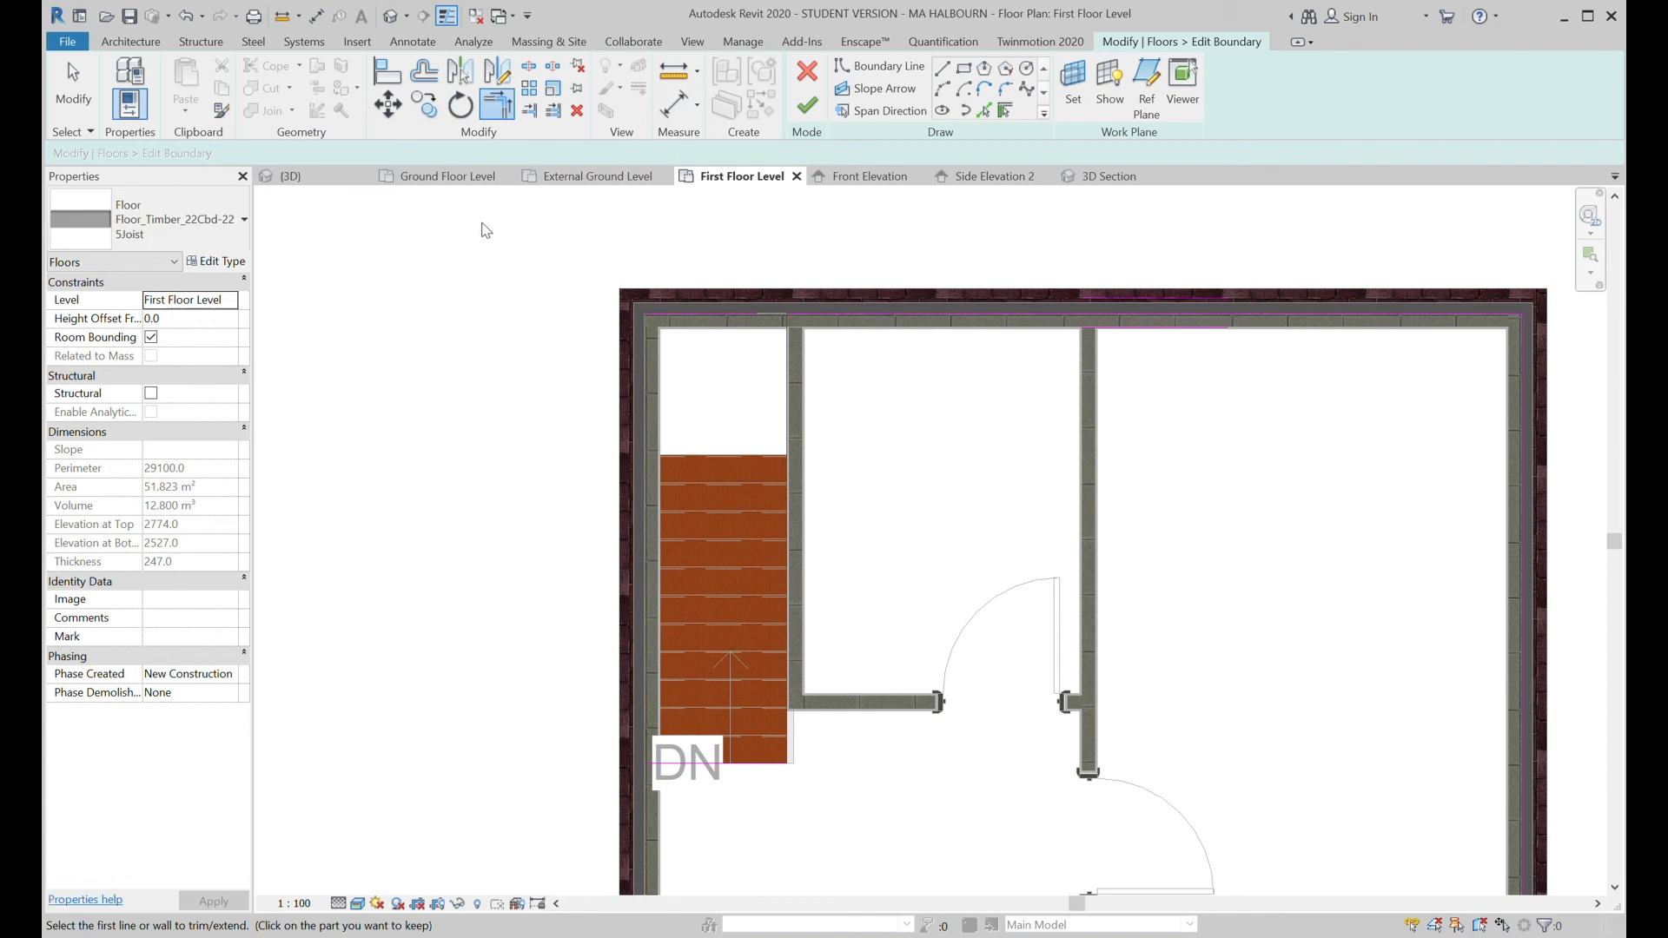
Delete the leftover boundary segments along the outer walls around the stairwell and finish the floor sketch.
{"action": "left_click", "coordinate": [77, 80]}
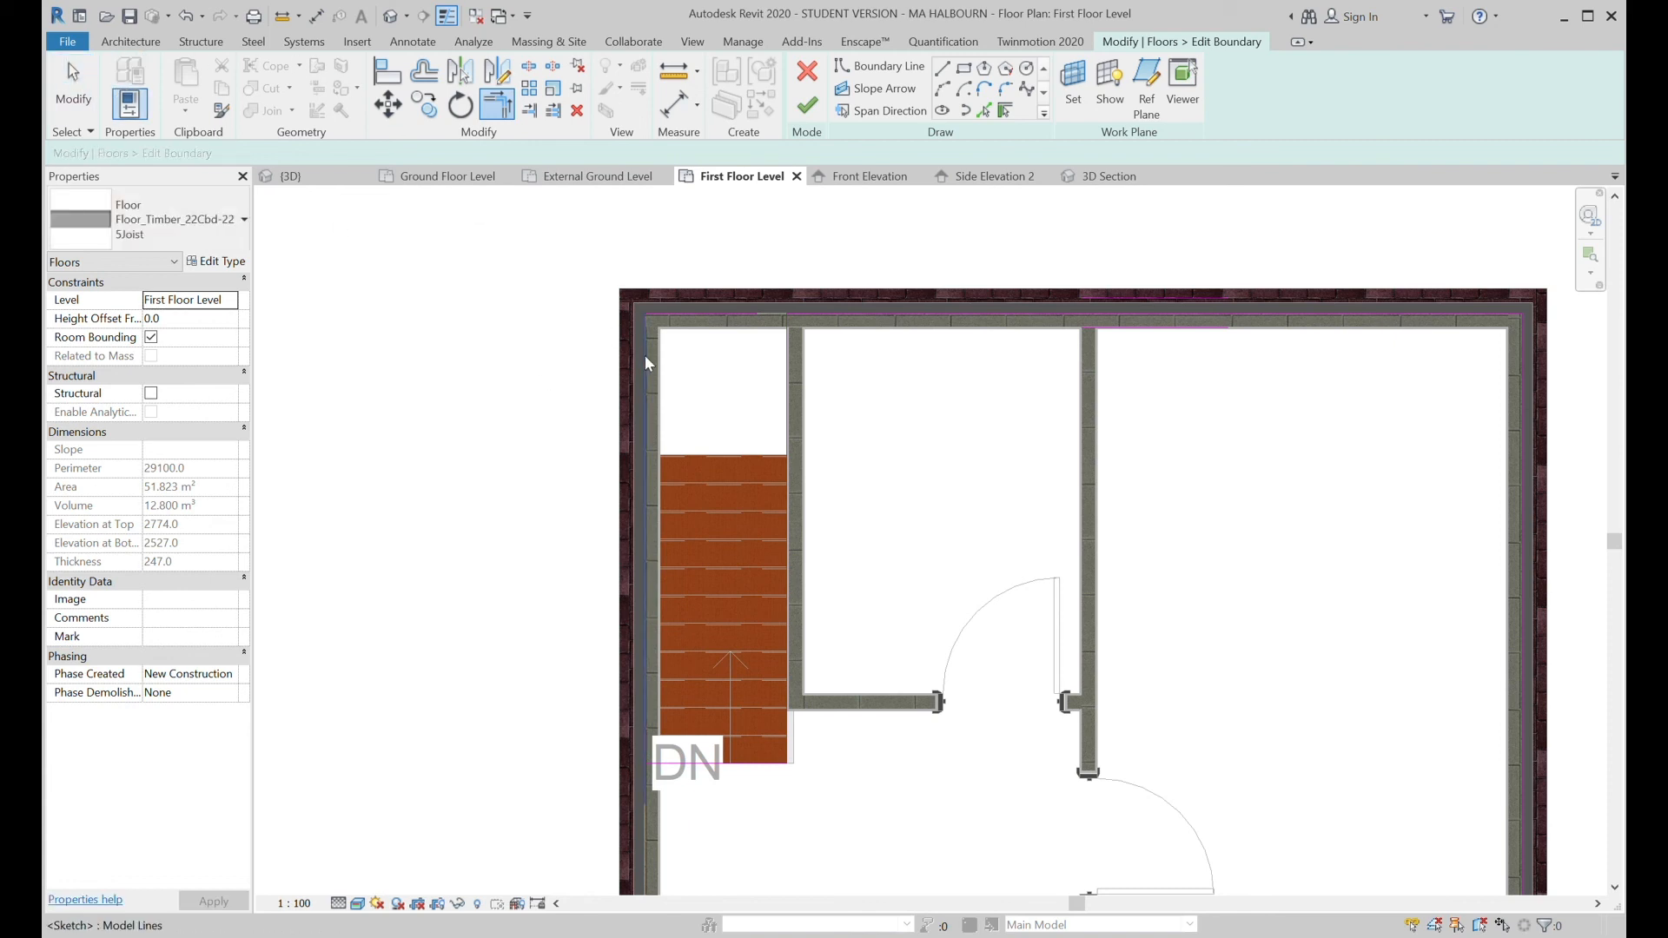
{"action": "left_click", "coordinate": [645, 426]}
{"action": "key", "text": "Delete"}
{"action": "left_click", "coordinate": [736, 313]}
{"action": "key", "text": "Delete"}
{"action": "scroll", "coordinate": [908, 530], "scroll_direction": "down", "scroll_amount": 2}
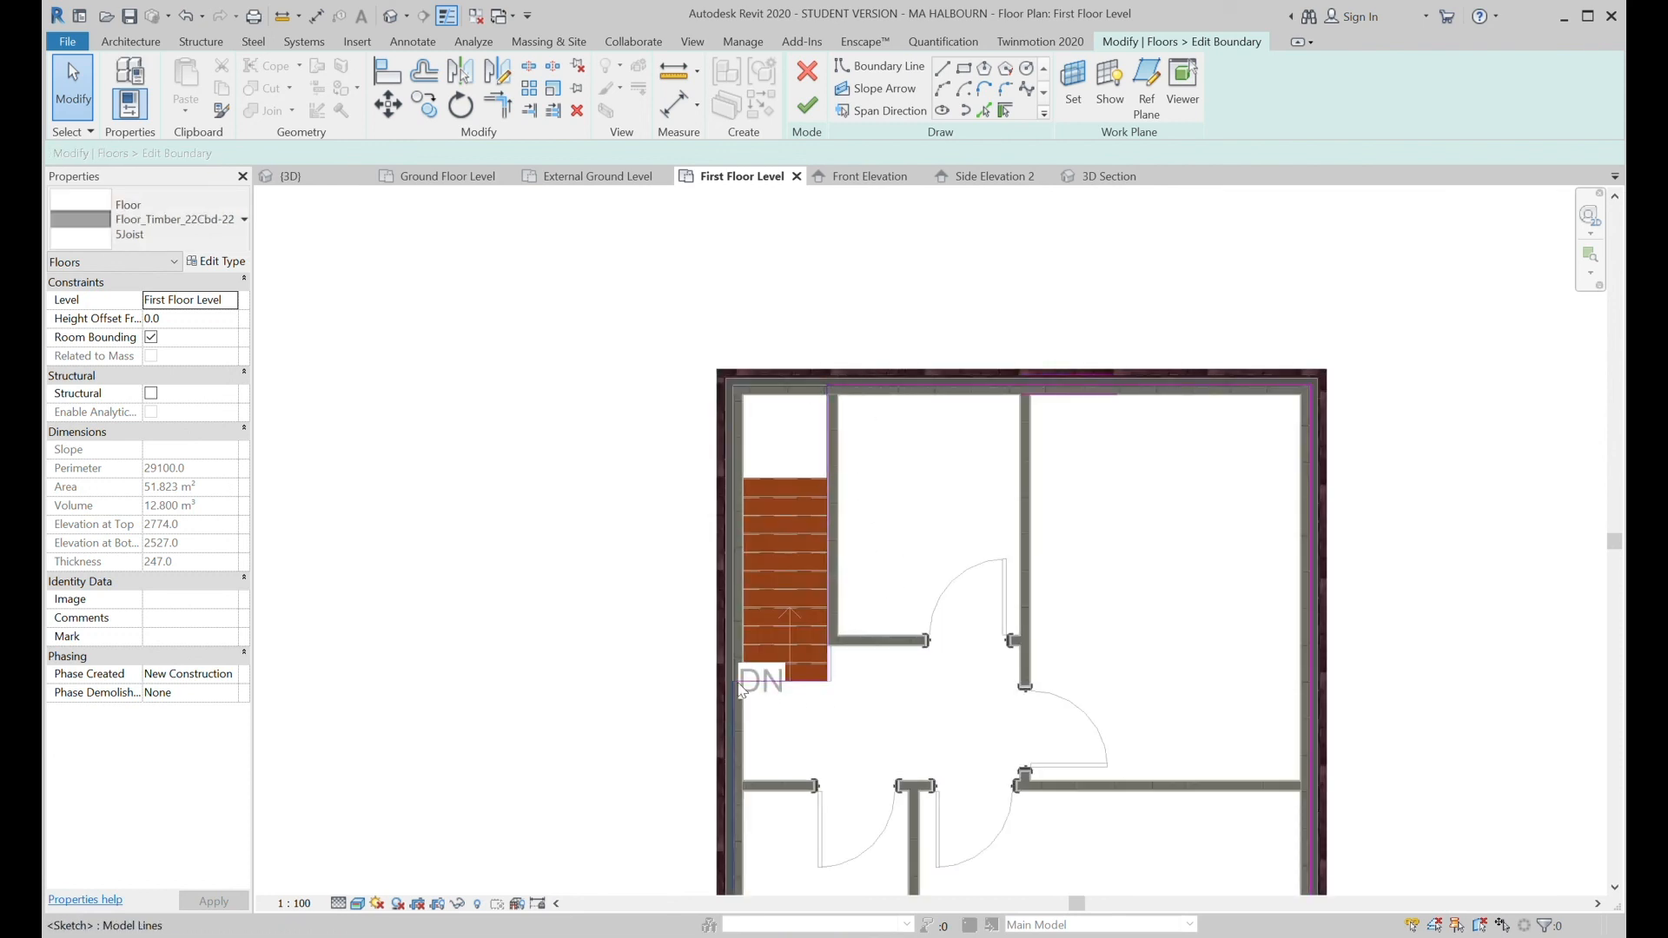
{"action": "left_click", "coordinate": [823, 109]}
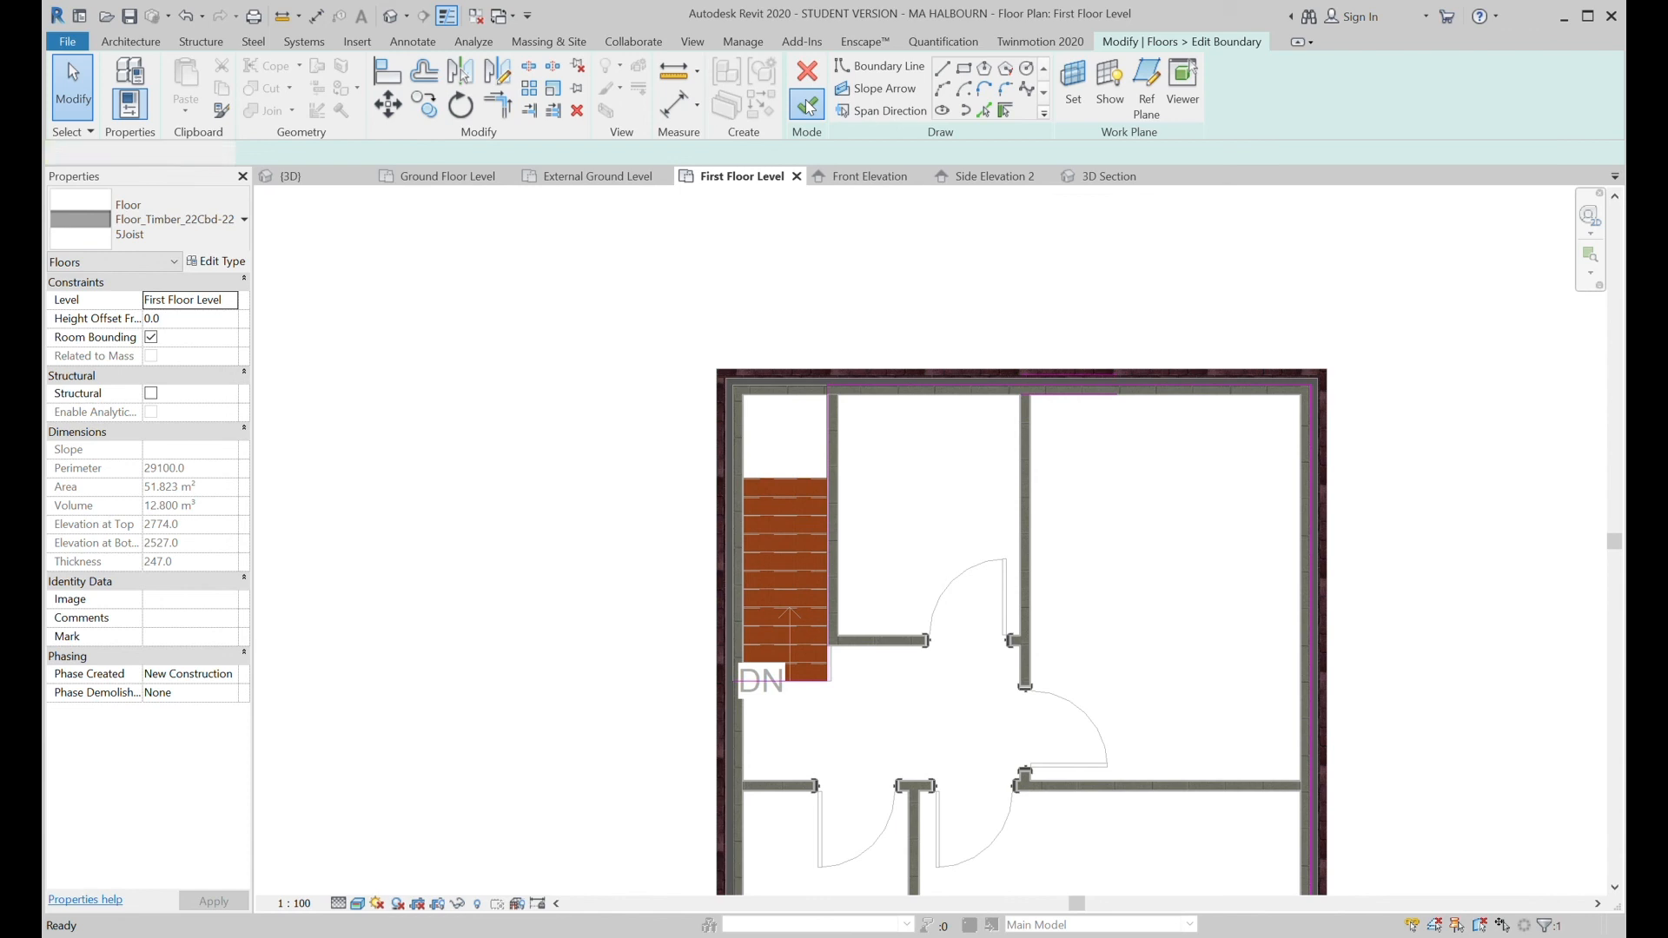
{"action": "left_click", "coordinate": [947, 300]}
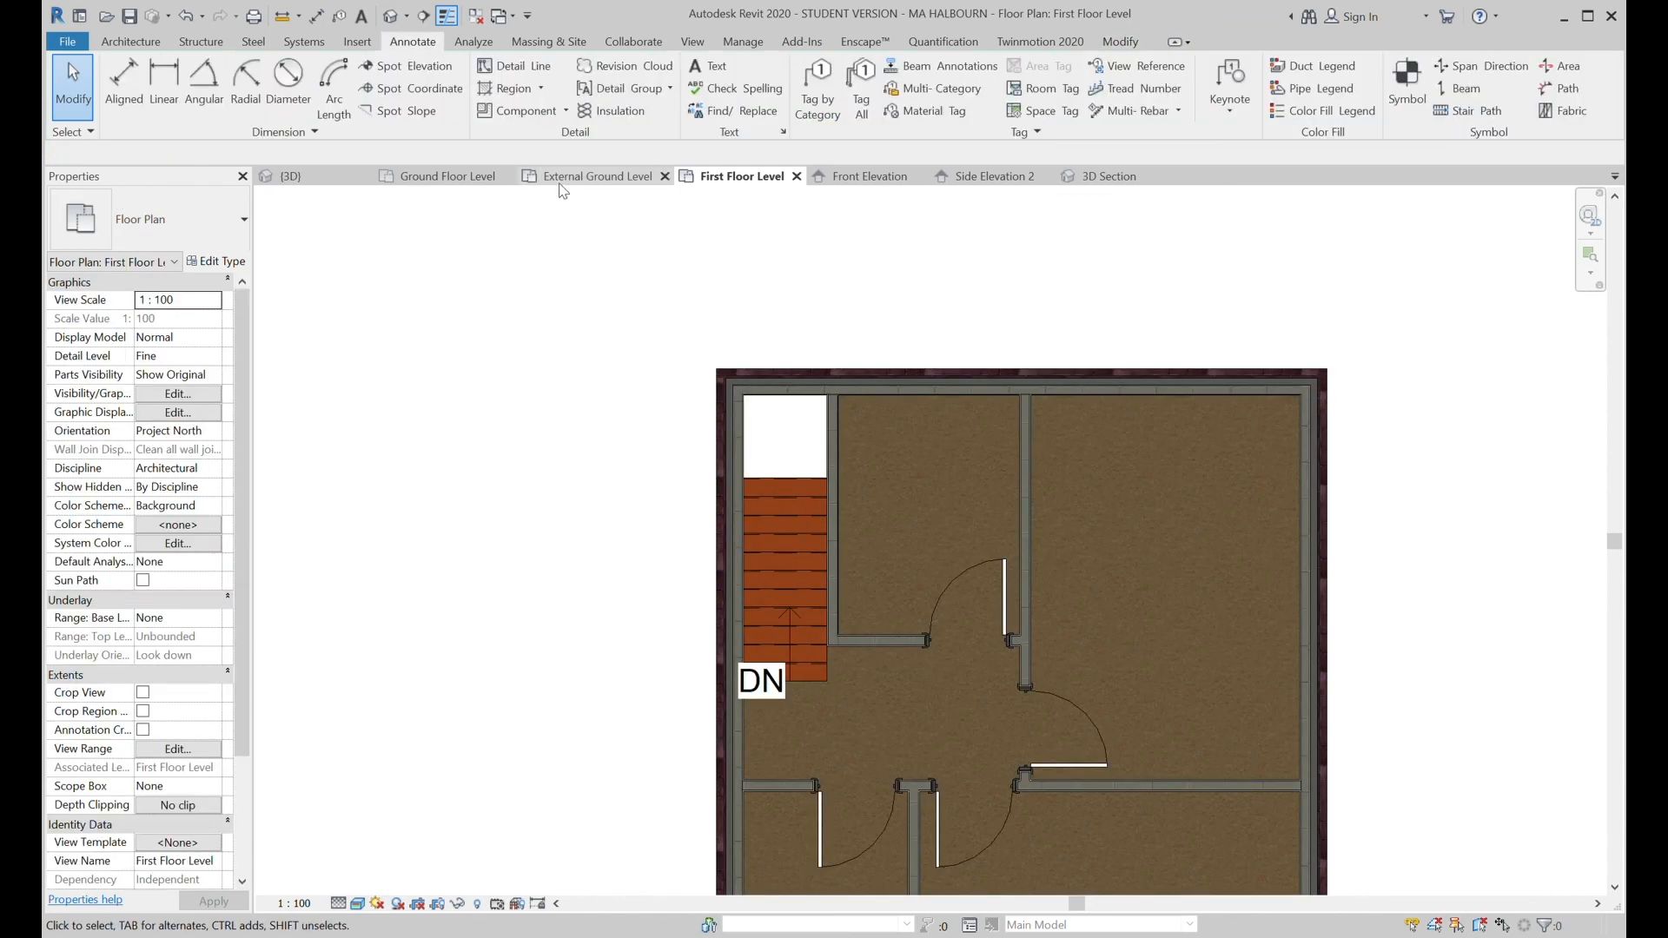
Inspect the new stairwell opening from above and outside in the {3D} view and return to the 3D Section view.
{"action": "left_click", "coordinate": [332, 180]}
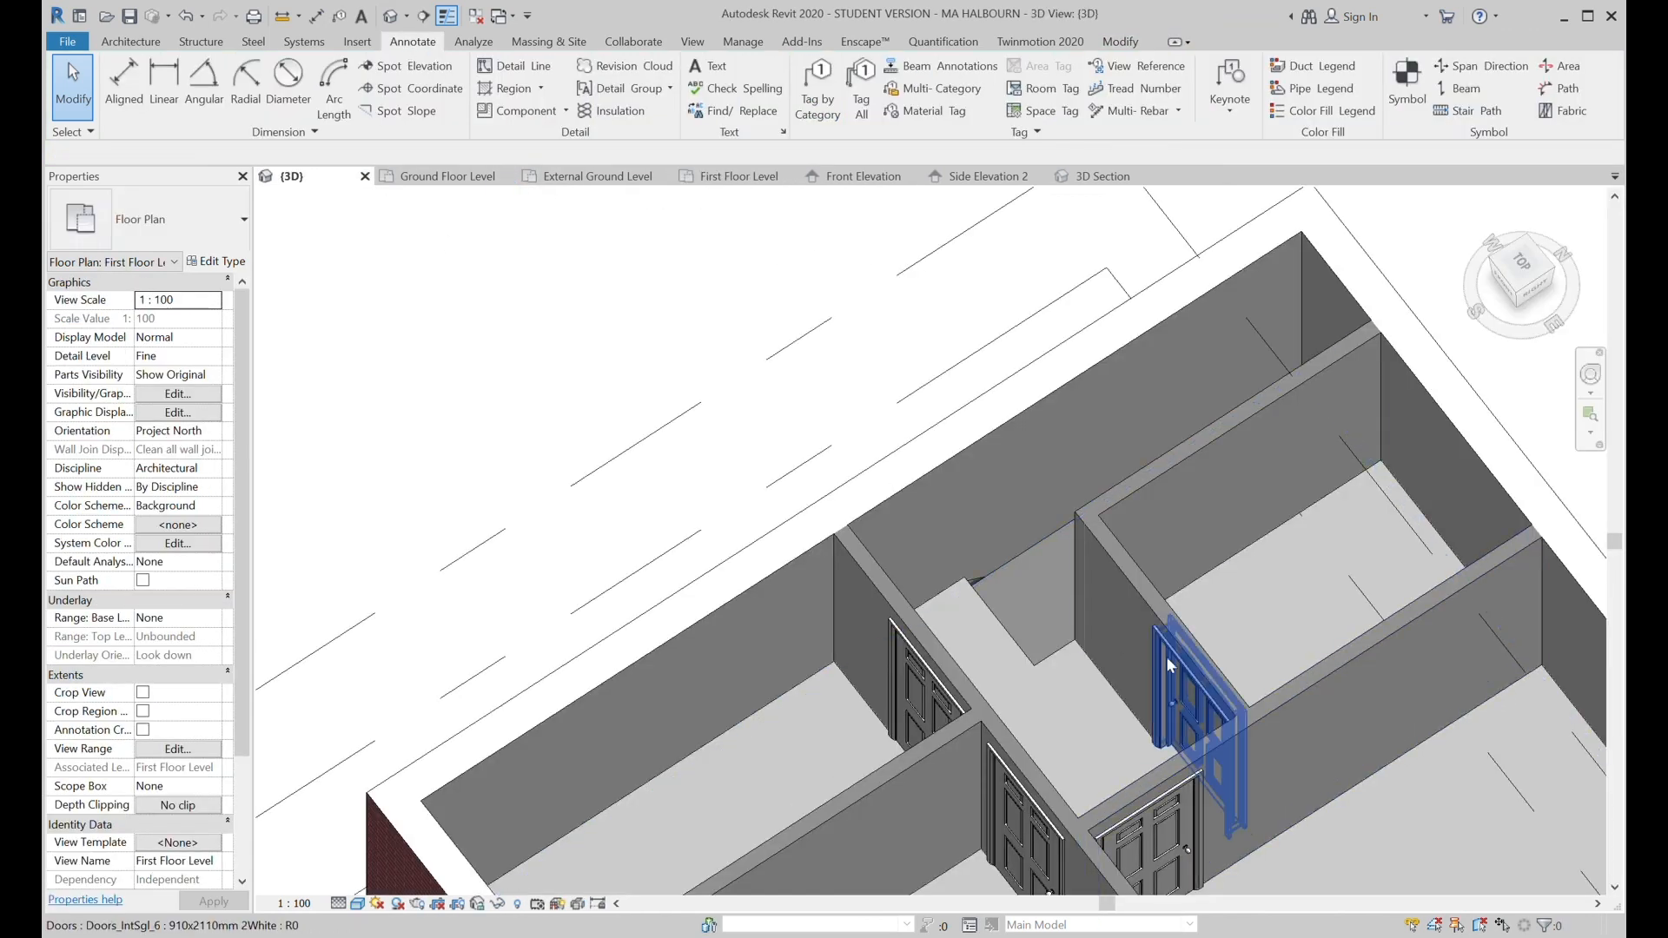
{"action": "scroll", "coordinate": [1166, 654], "scroll_direction": "down", "scroll_amount": 3}
{"action": "middle_click_drag", "start_coordinate": [1249, 800], "coordinate": [1164, 596], "text": "shift"}
{"action": "scroll", "coordinate": [1170, 525], "scroll_direction": "up", "scroll_amount": 4}
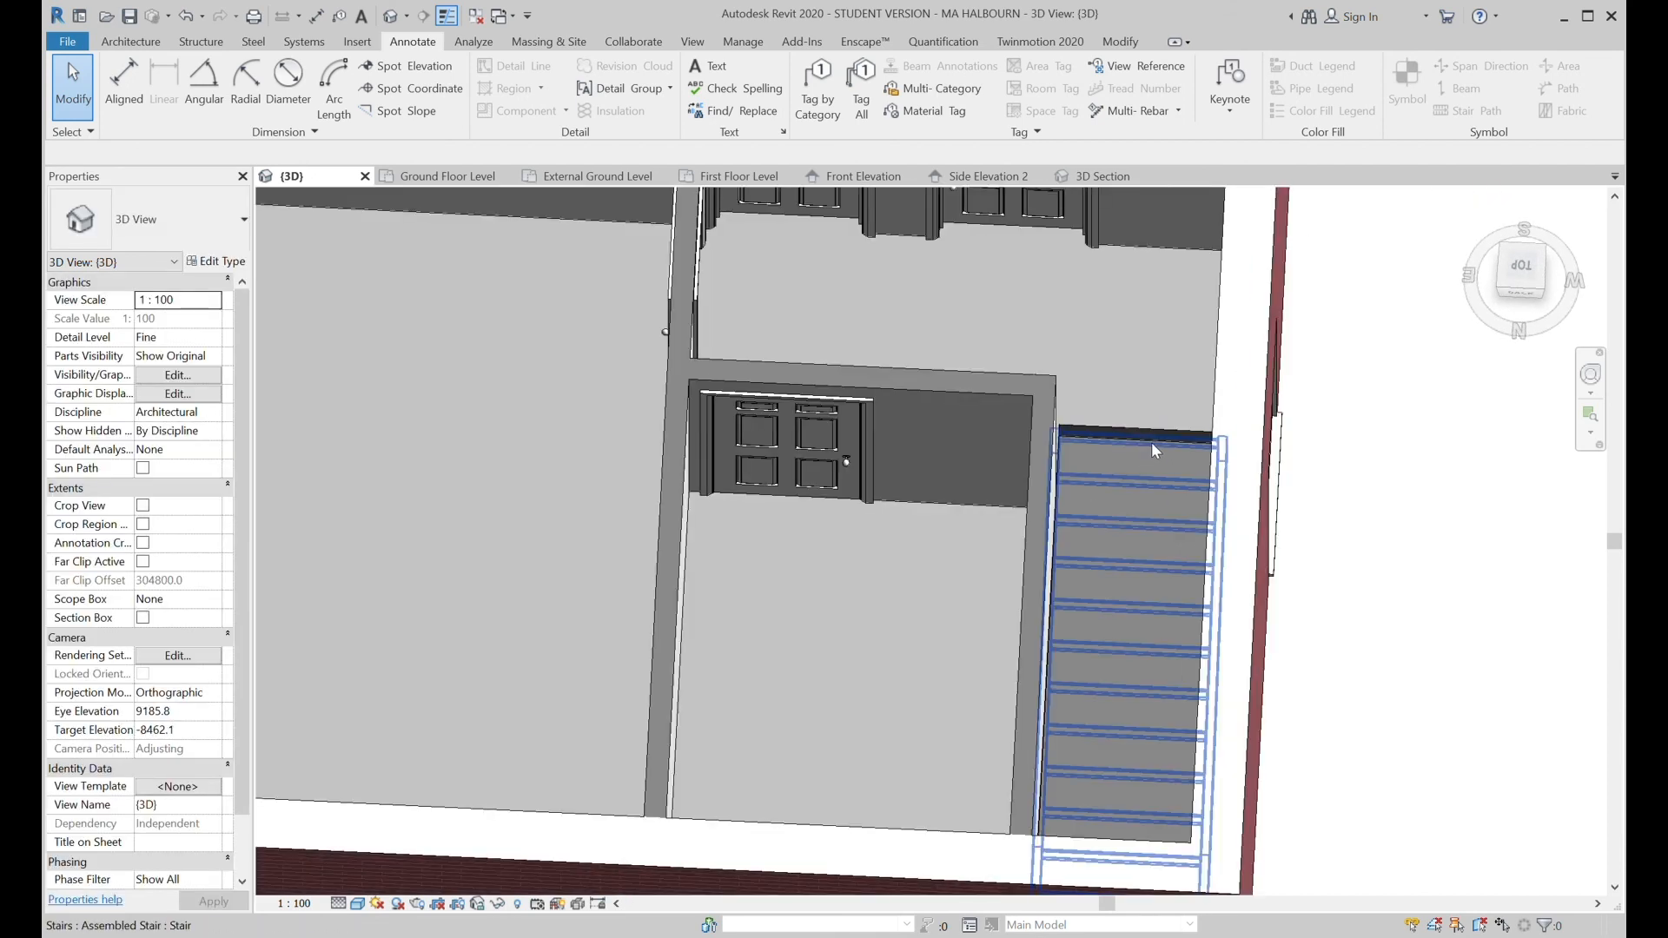
{"action": "middle_click_drag", "start_coordinate": [1445, 693], "coordinate": [839, 450], "text": "shift"}
{"action": "scroll", "coordinate": [1042, 525], "scroll_direction": "down", "scroll_amount": 3}
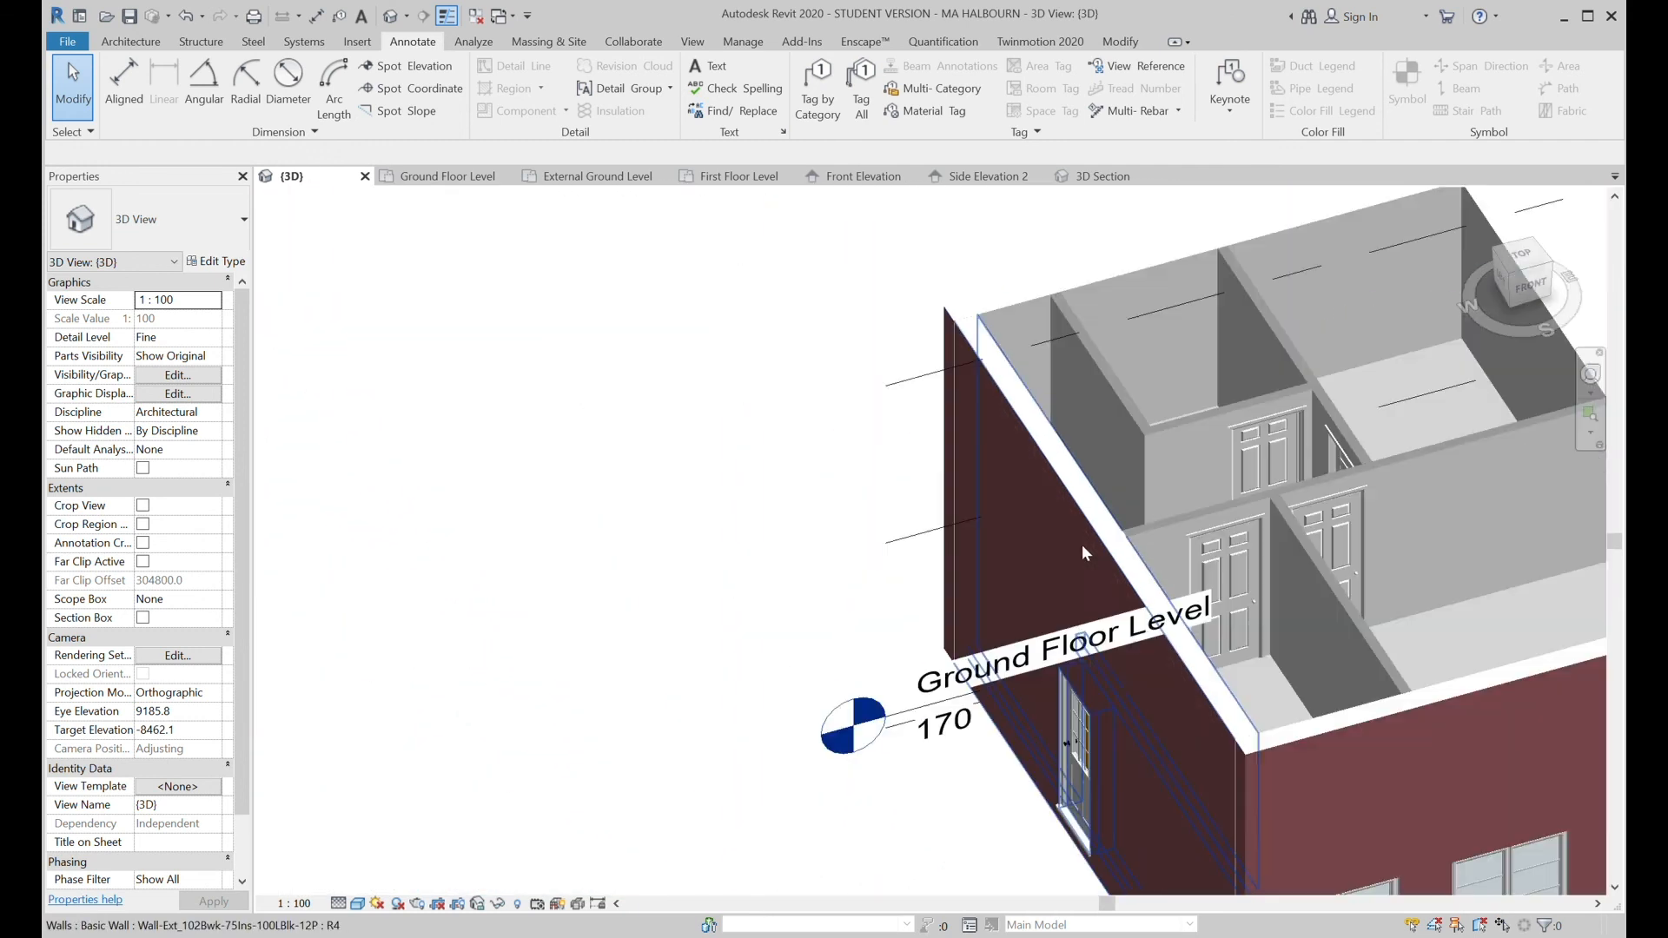
{"action": "left_click", "coordinate": [1119, 178]}
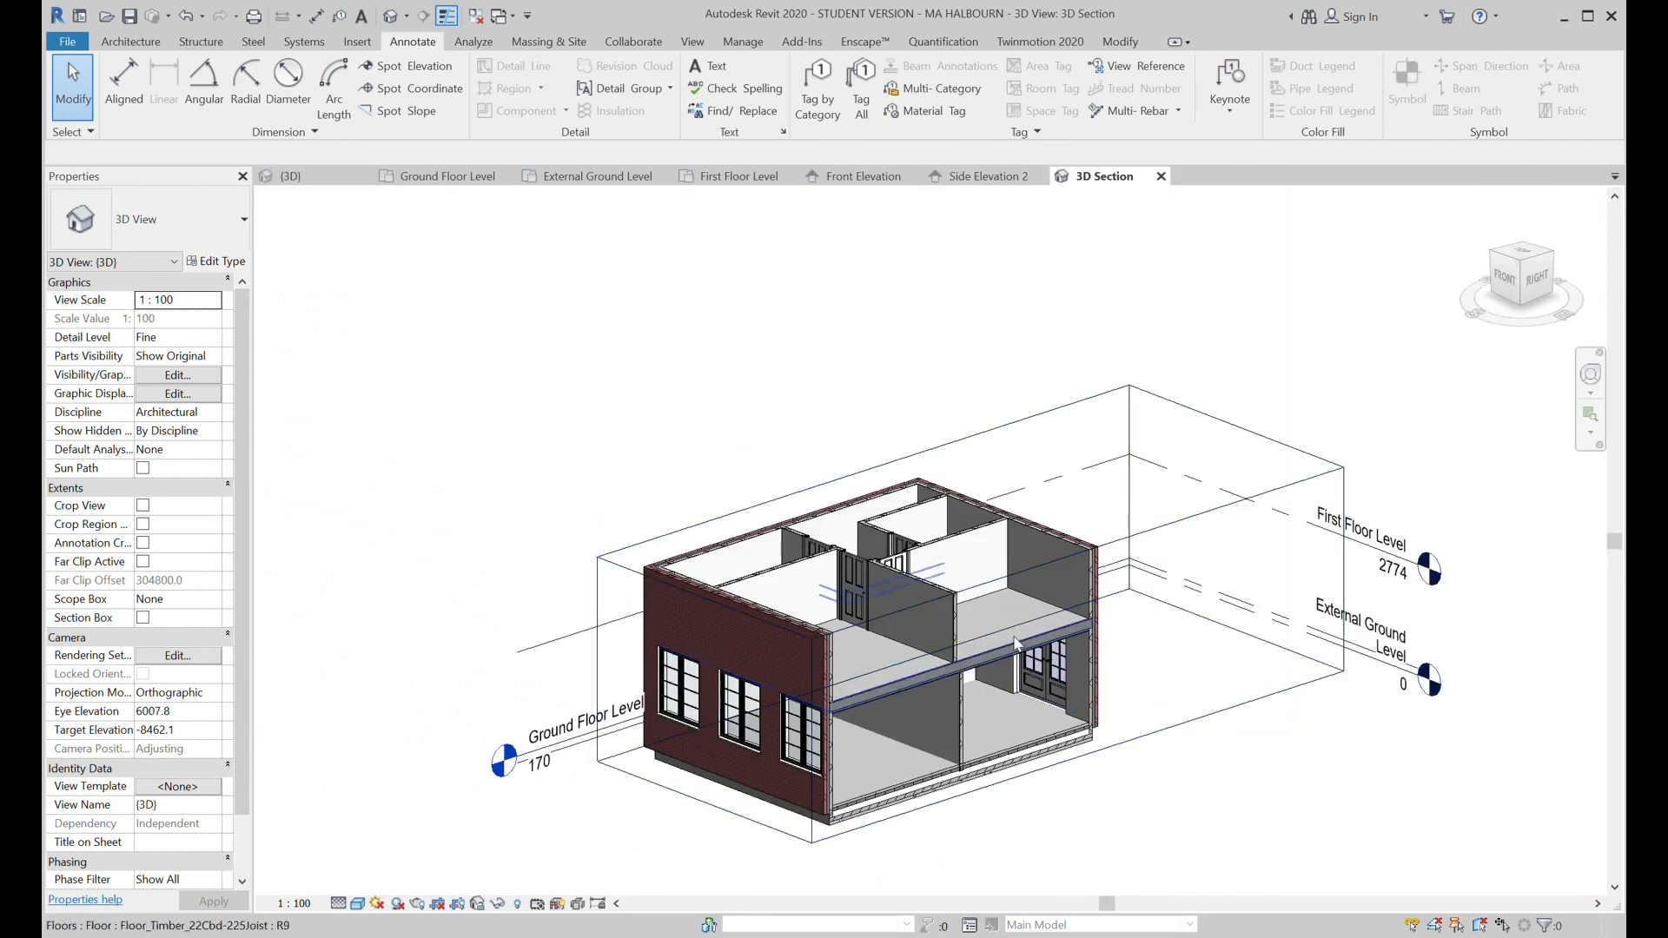
Start editing the ground floor ceiling's boundary and open the Ground Floor Level reflected ceiling plan for the sketch.
{"action": "scroll", "coordinate": [960, 674], "scroll_direction": "up", "scroll_amount": 4}
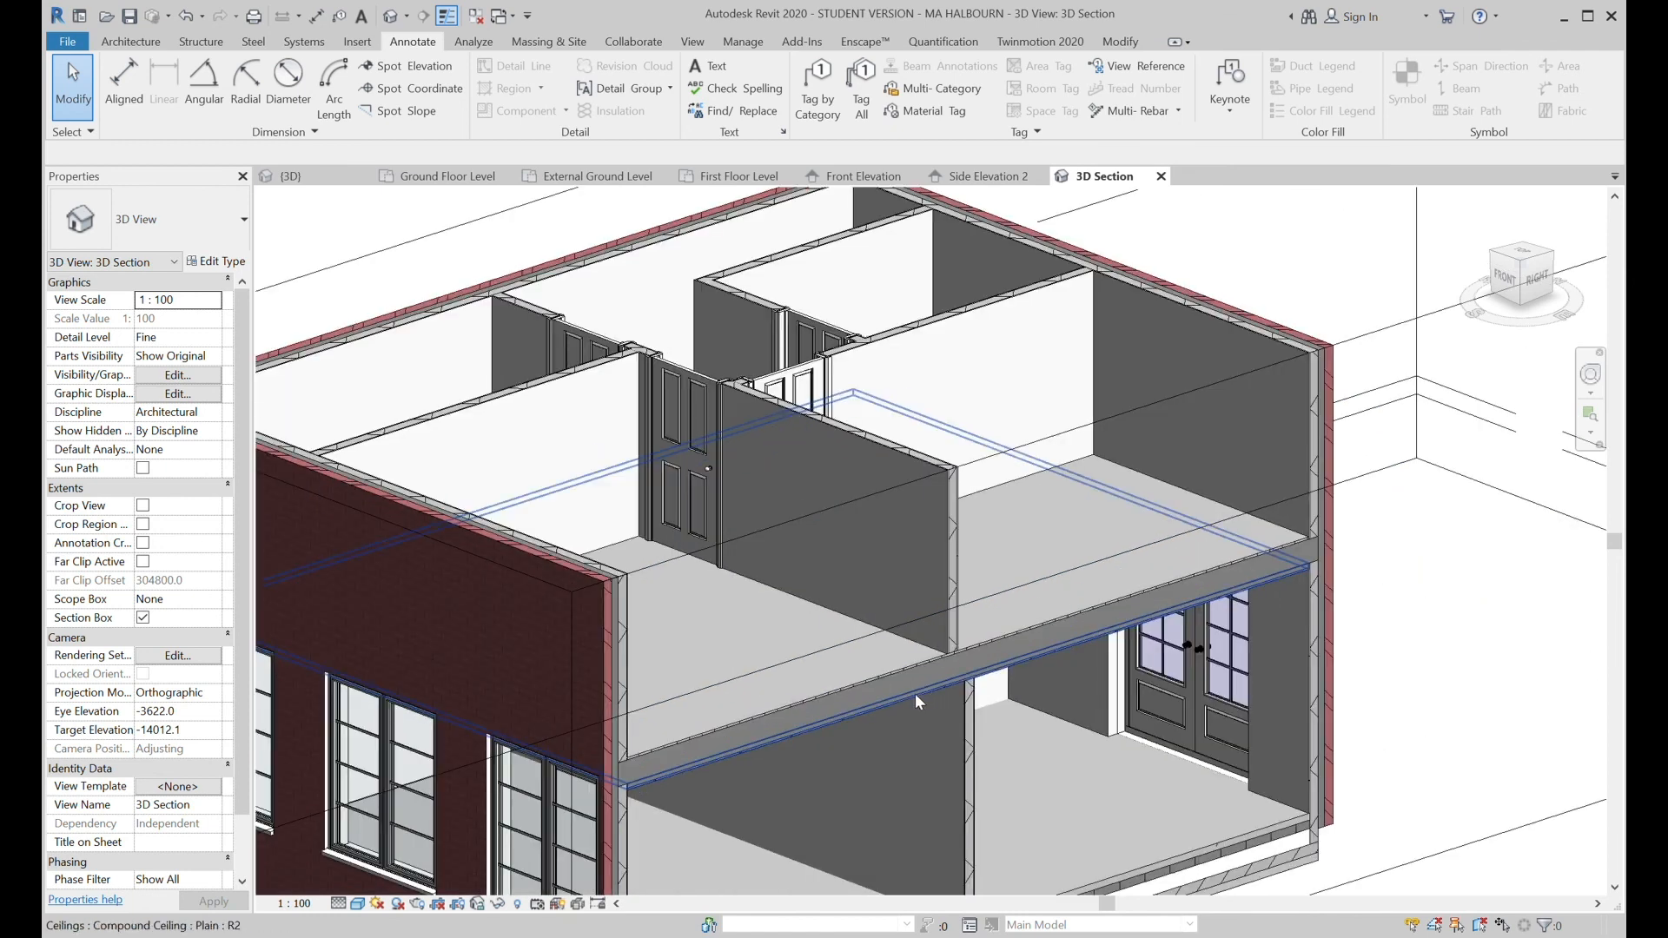
{"action": "left_click", "coordinate": [911, 696]}
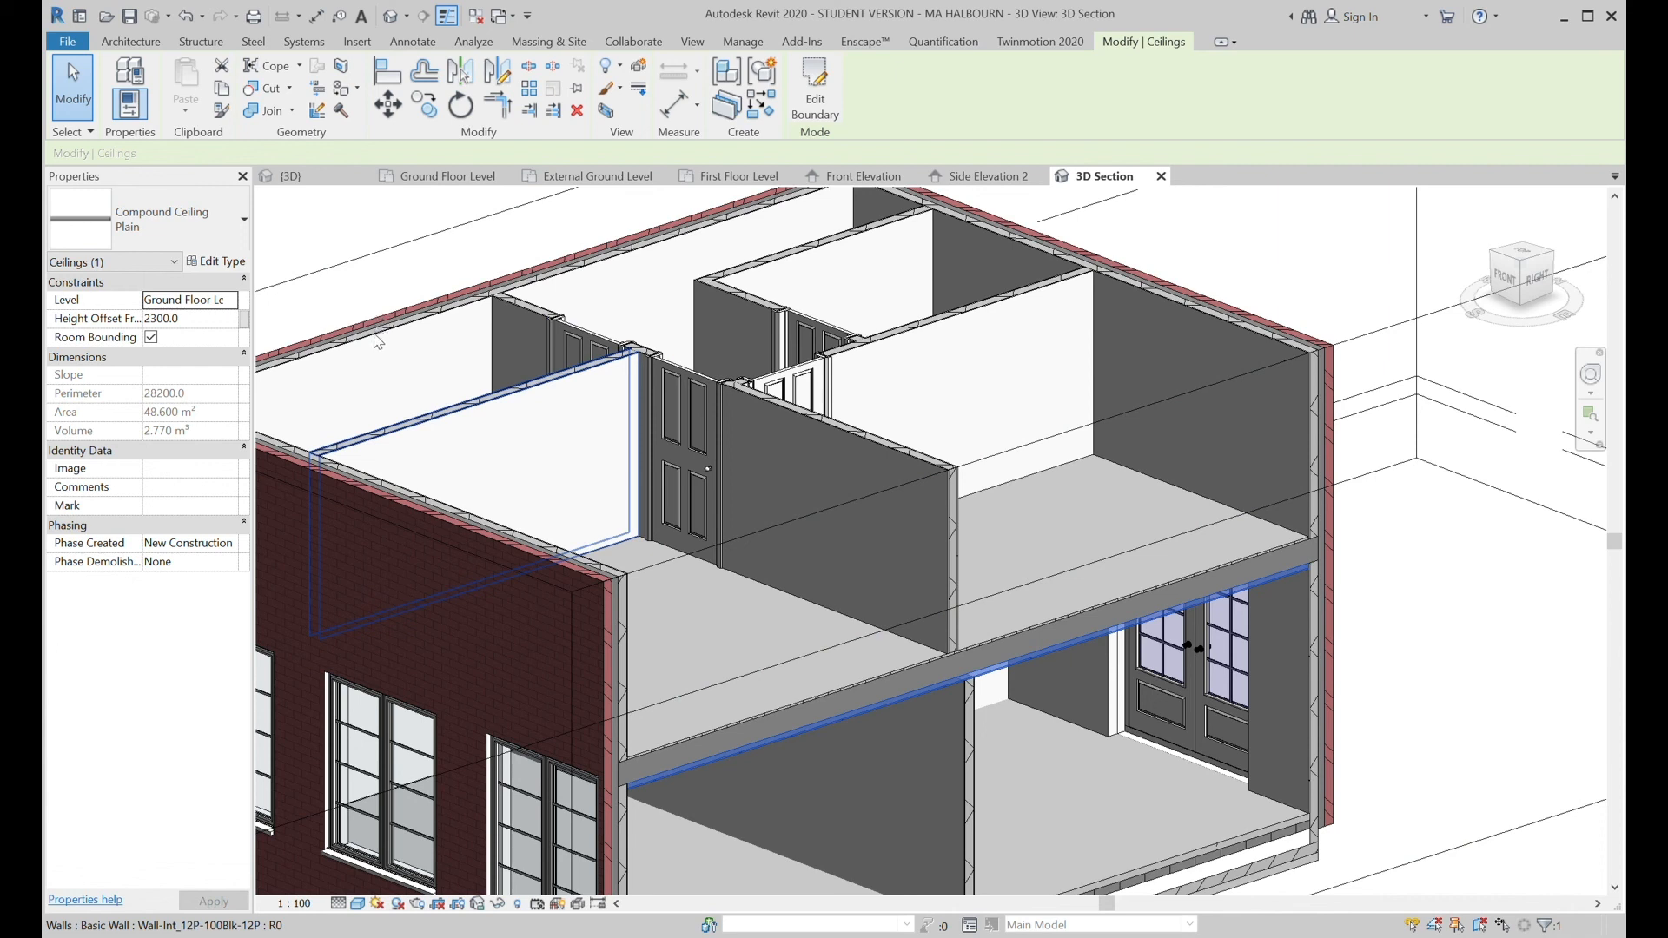
{"action": "scroll", "coordinate": [932, 549], "scroll_direction": "down", "scroll_amount": 3}
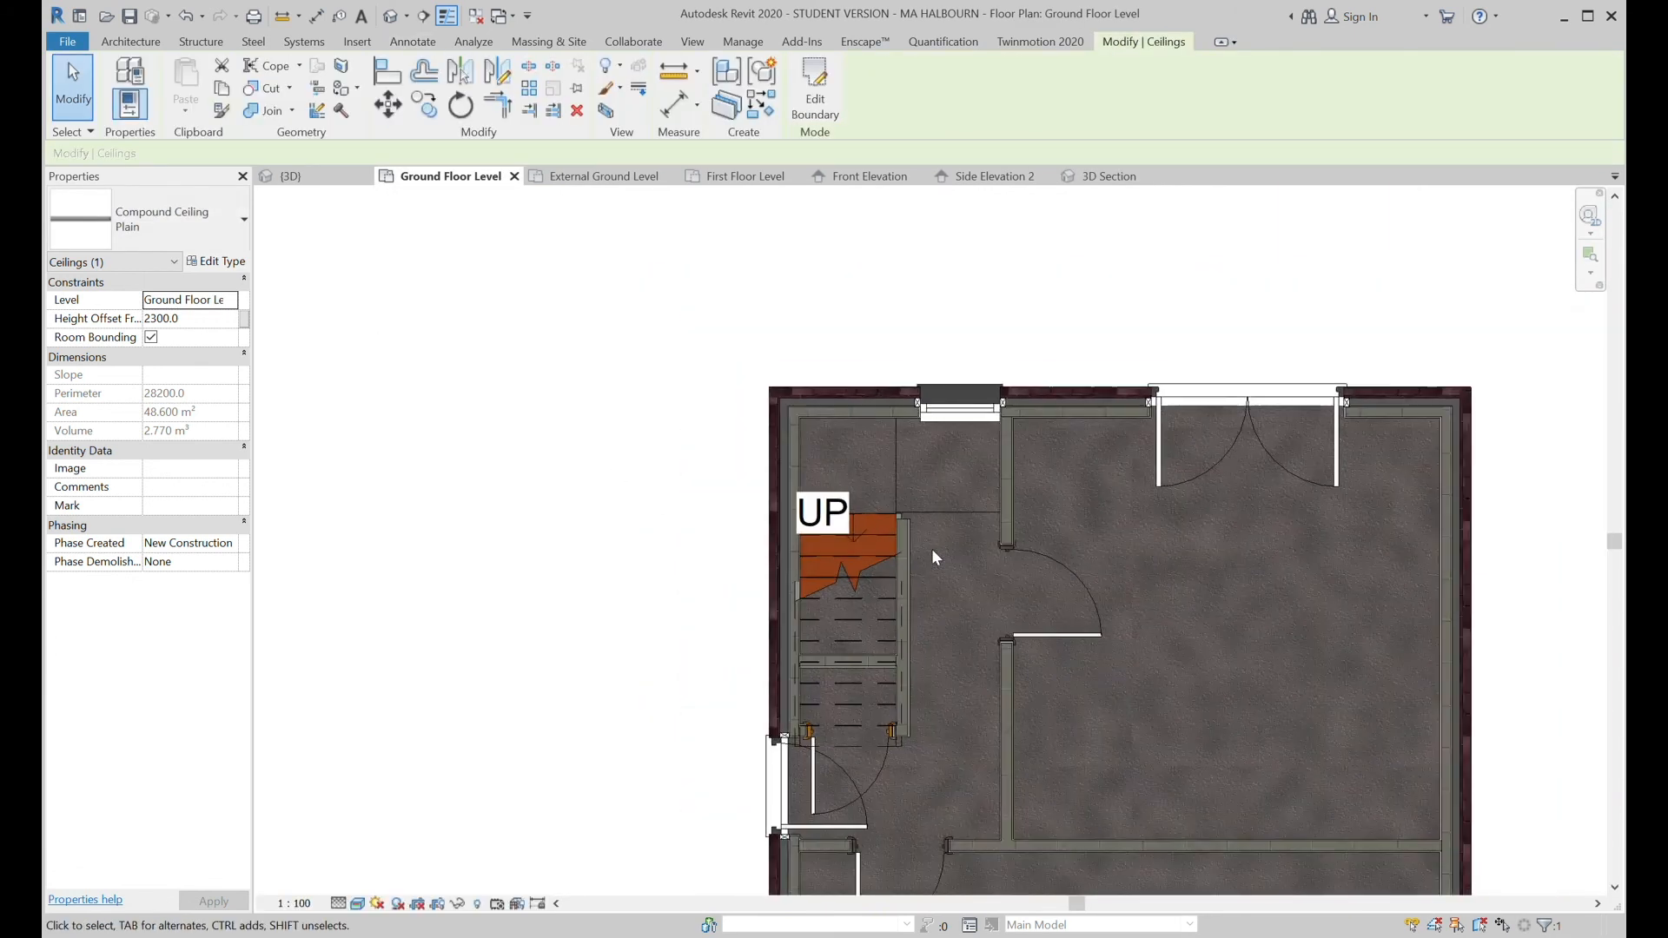
{"action": "scroll", "coordinate": [931, 549], "scroll_direction": "down", "scroll_amount": 1}
{"action": "left_click", "coordinate": [815, 95]}
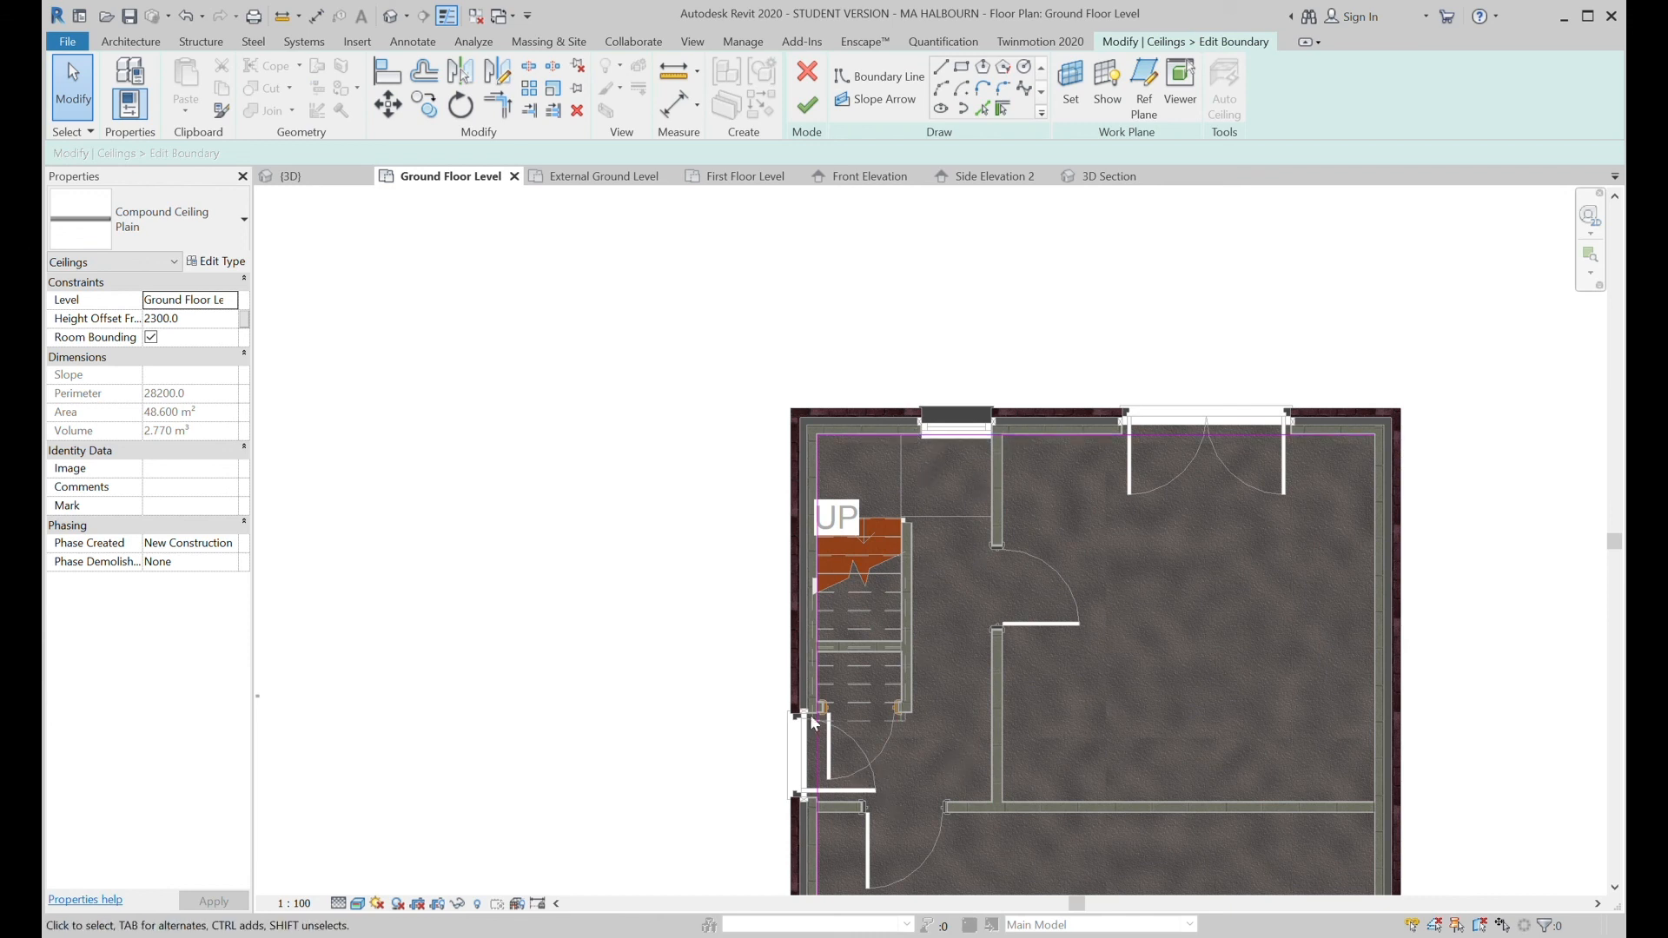
{"action": "left_click", "coordinate": [293, 384]}
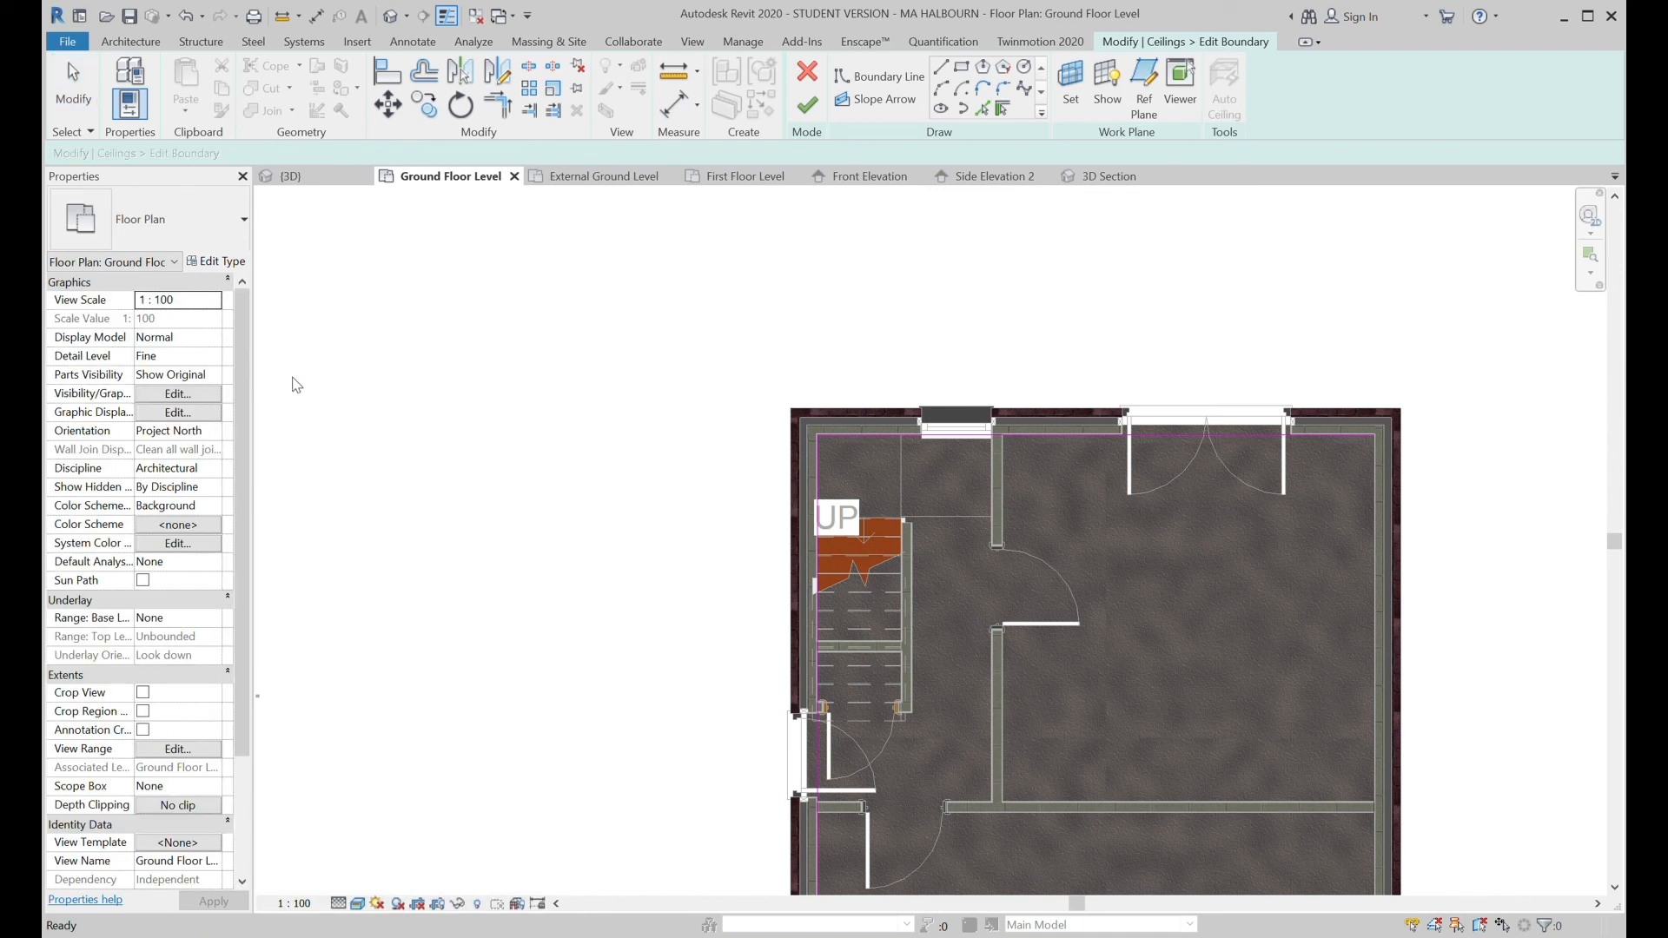
{"action": "double_click", "coordinate": [335, 439]}
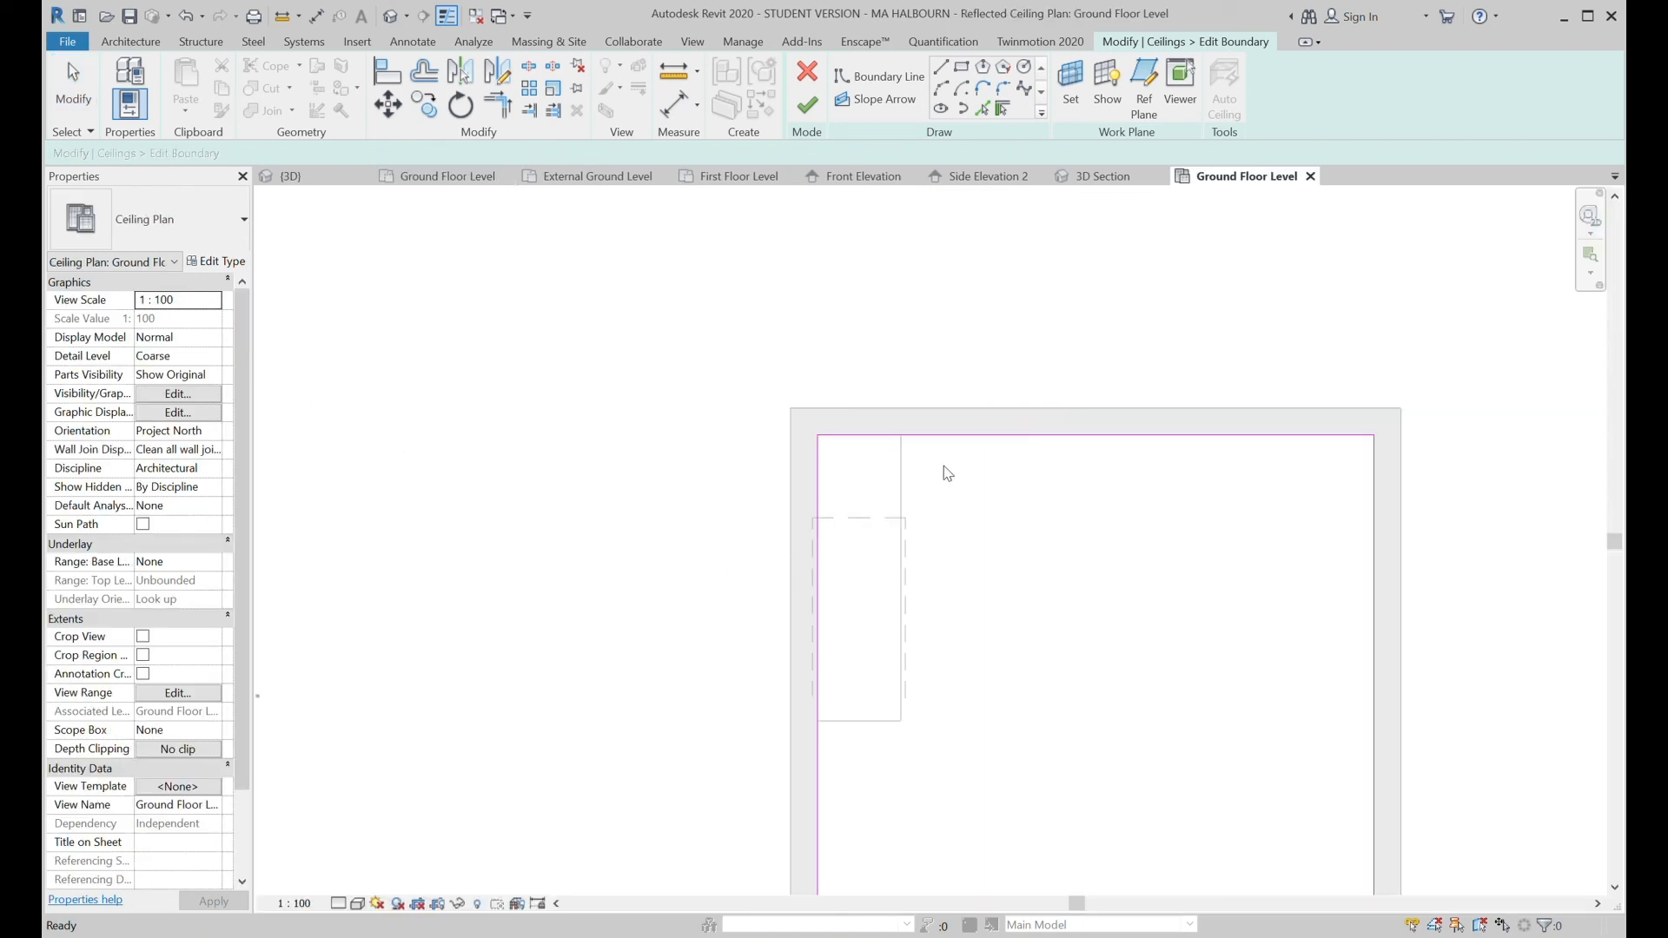
Pick the stair's inner side edge and landing edge as ceiling boundary lines and split the outer-wall boundary beside the stair.
{"action": "scroll", "coordinate": [1006, 609], "scroll_direction": "down", "scroll_amount": 1}
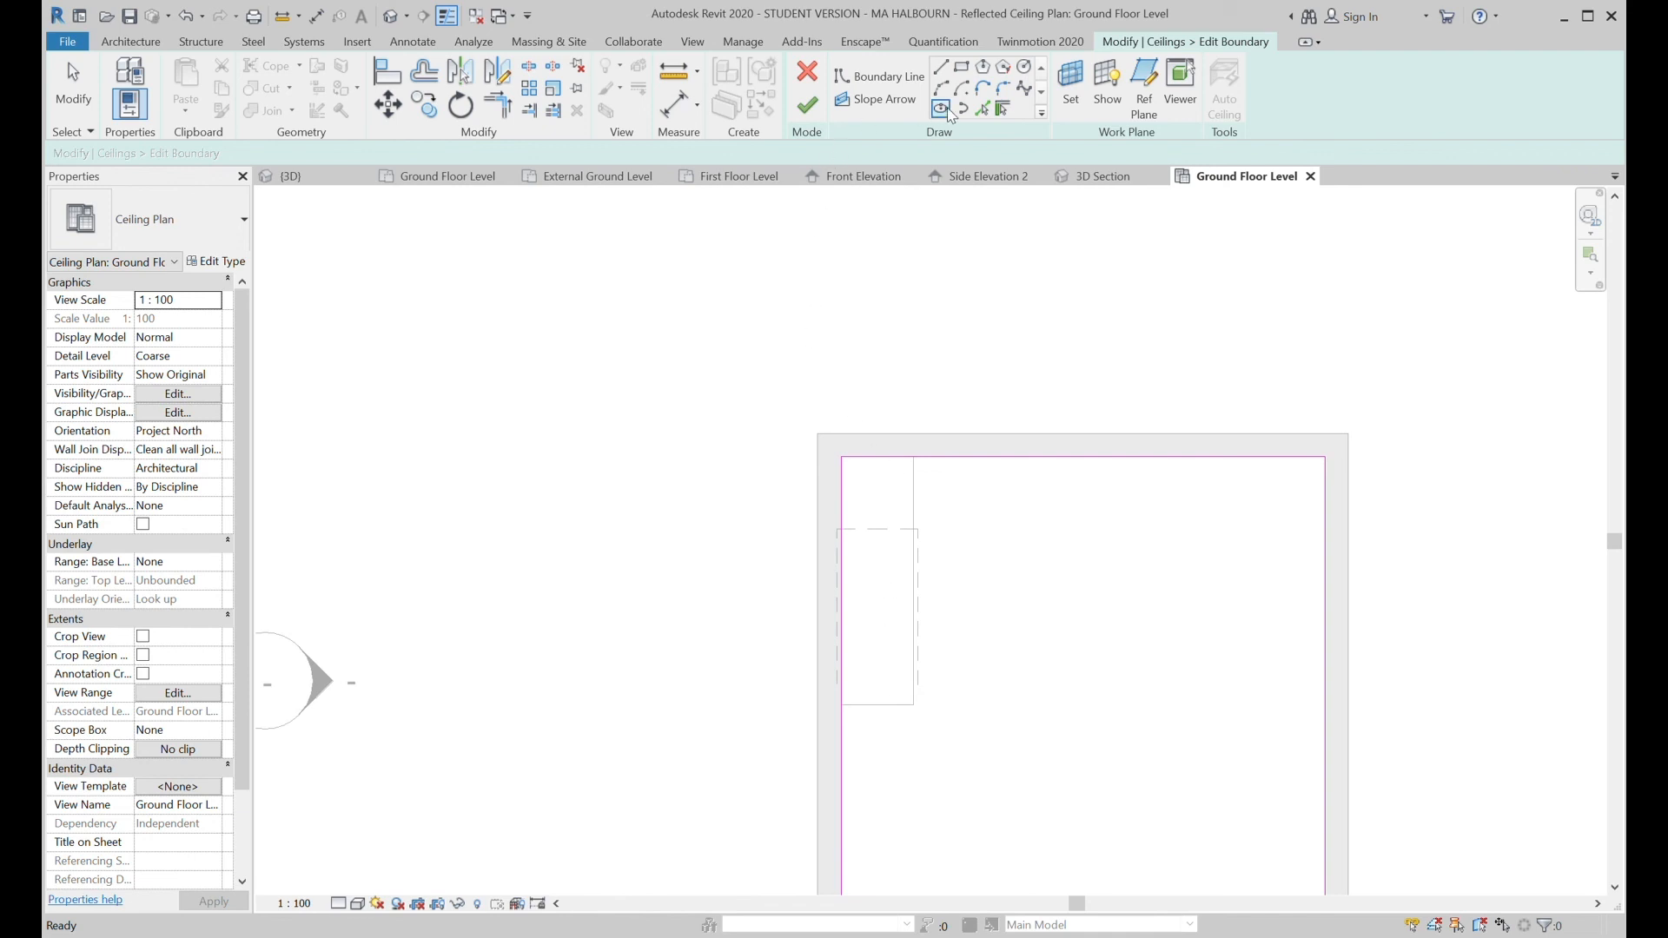
{"action": "left_click", "coordinate": [989, 108]}
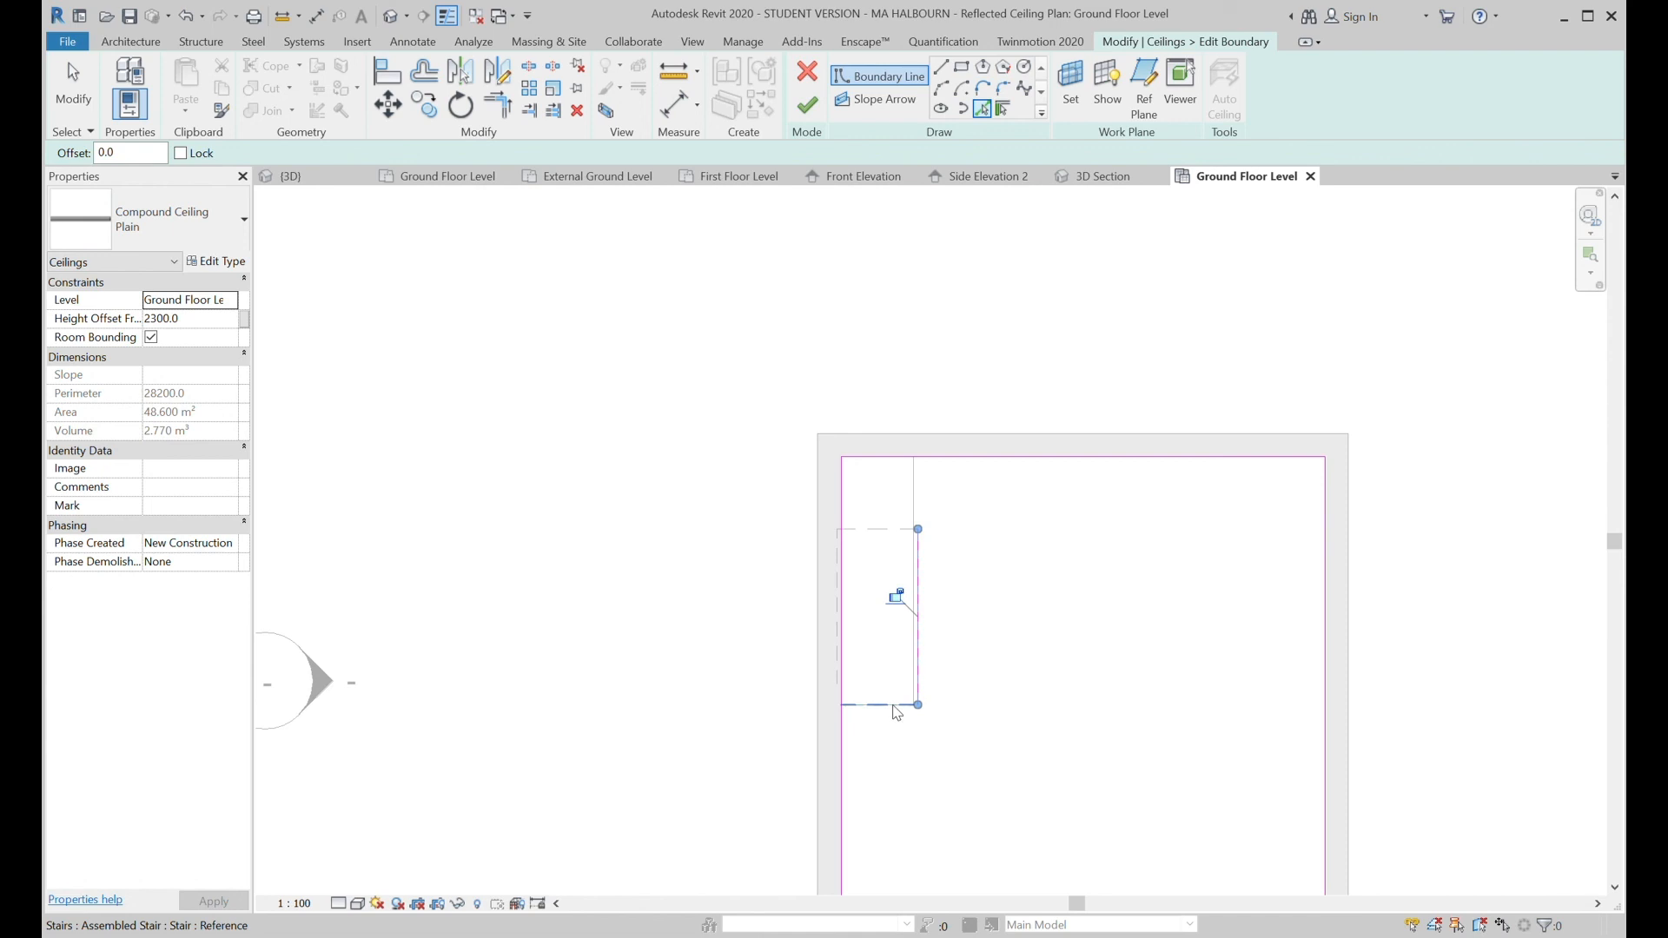
{"action": "key", "text": "s"}
{"action": "key", "text": "l"}
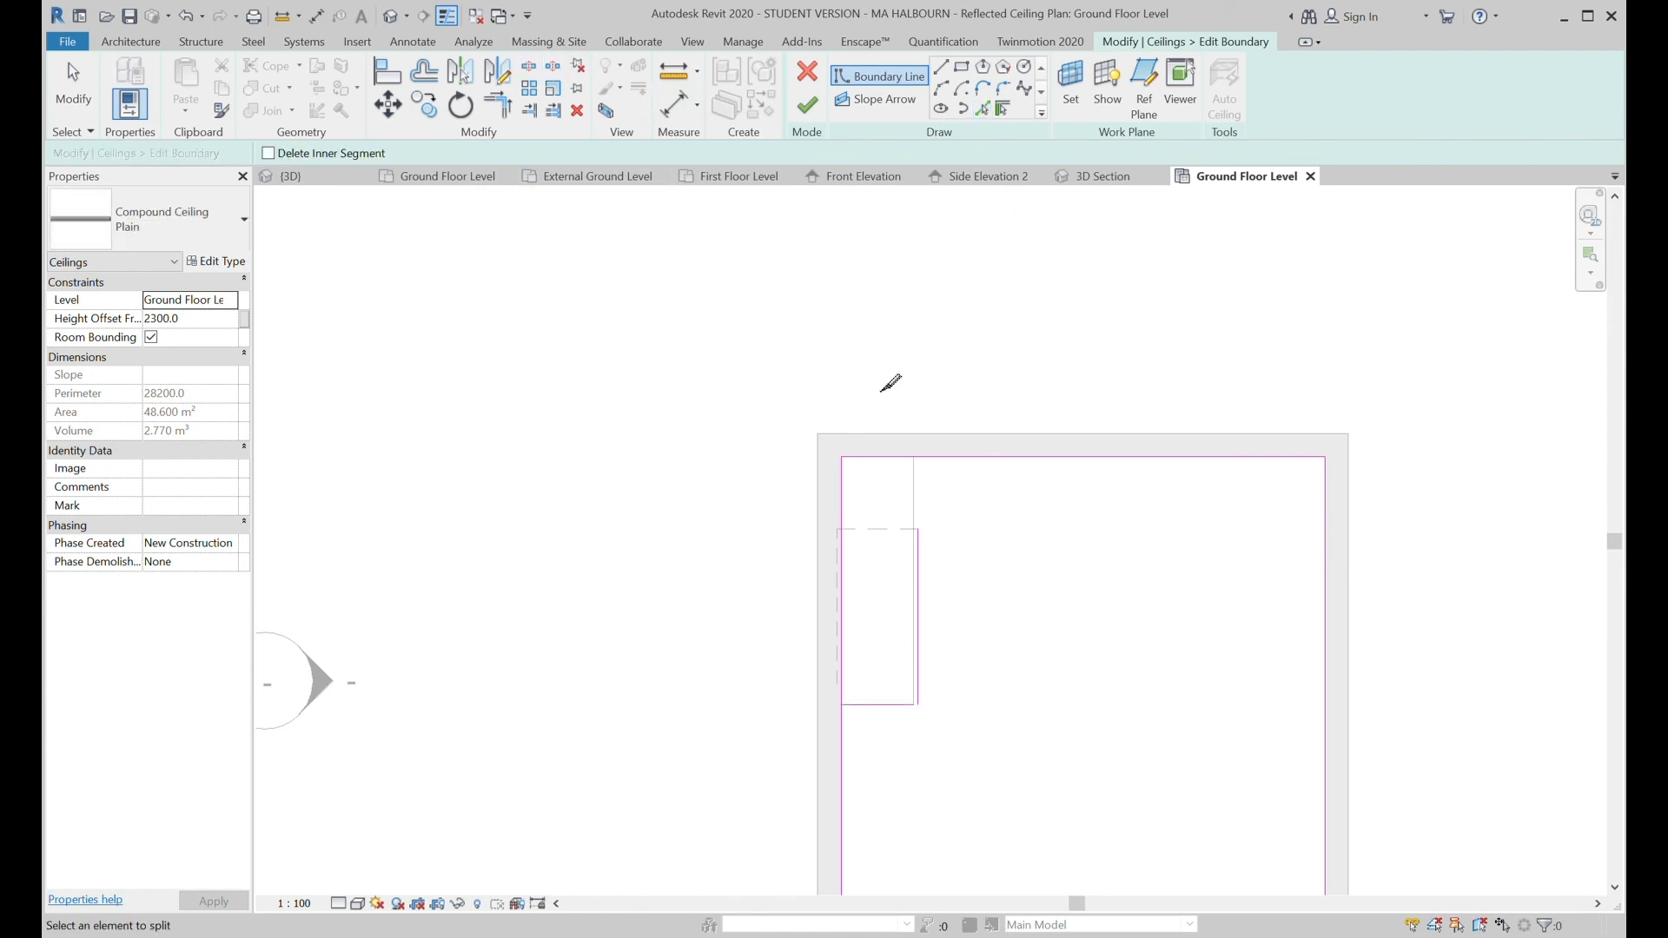
{"action": "left_click", "coordinate": [842, 753]}
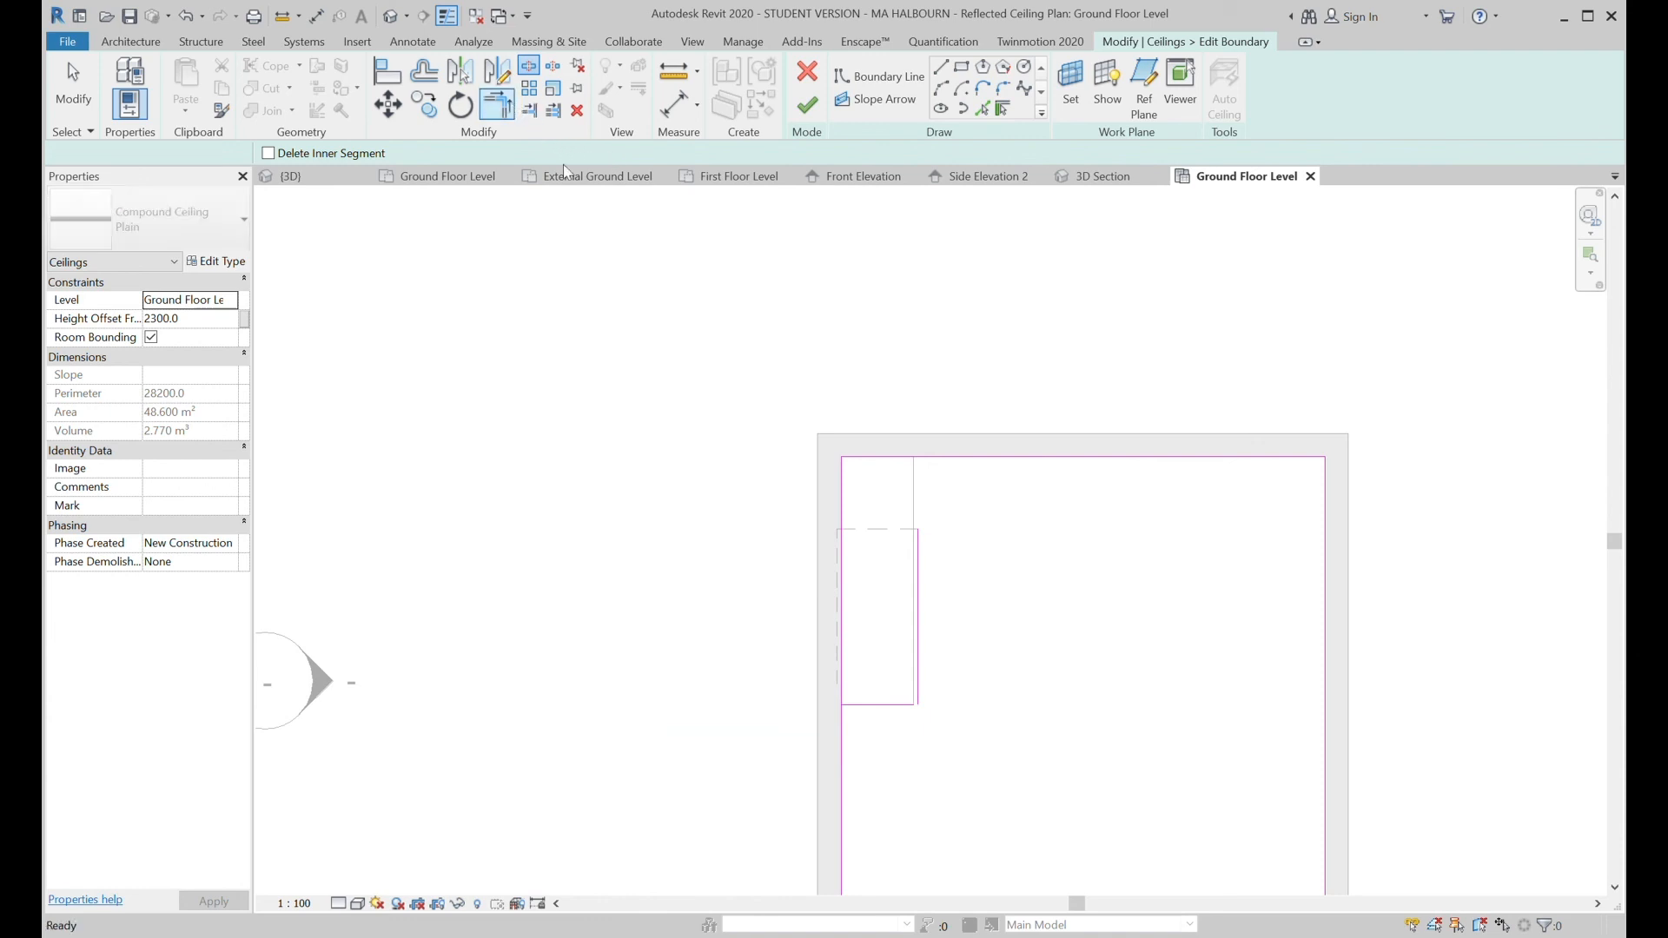
Trim the picked stair lines to each other and to the ceiling boundary along the outer walls.
{"action": "left_click", "coordinate": [499, 104]}
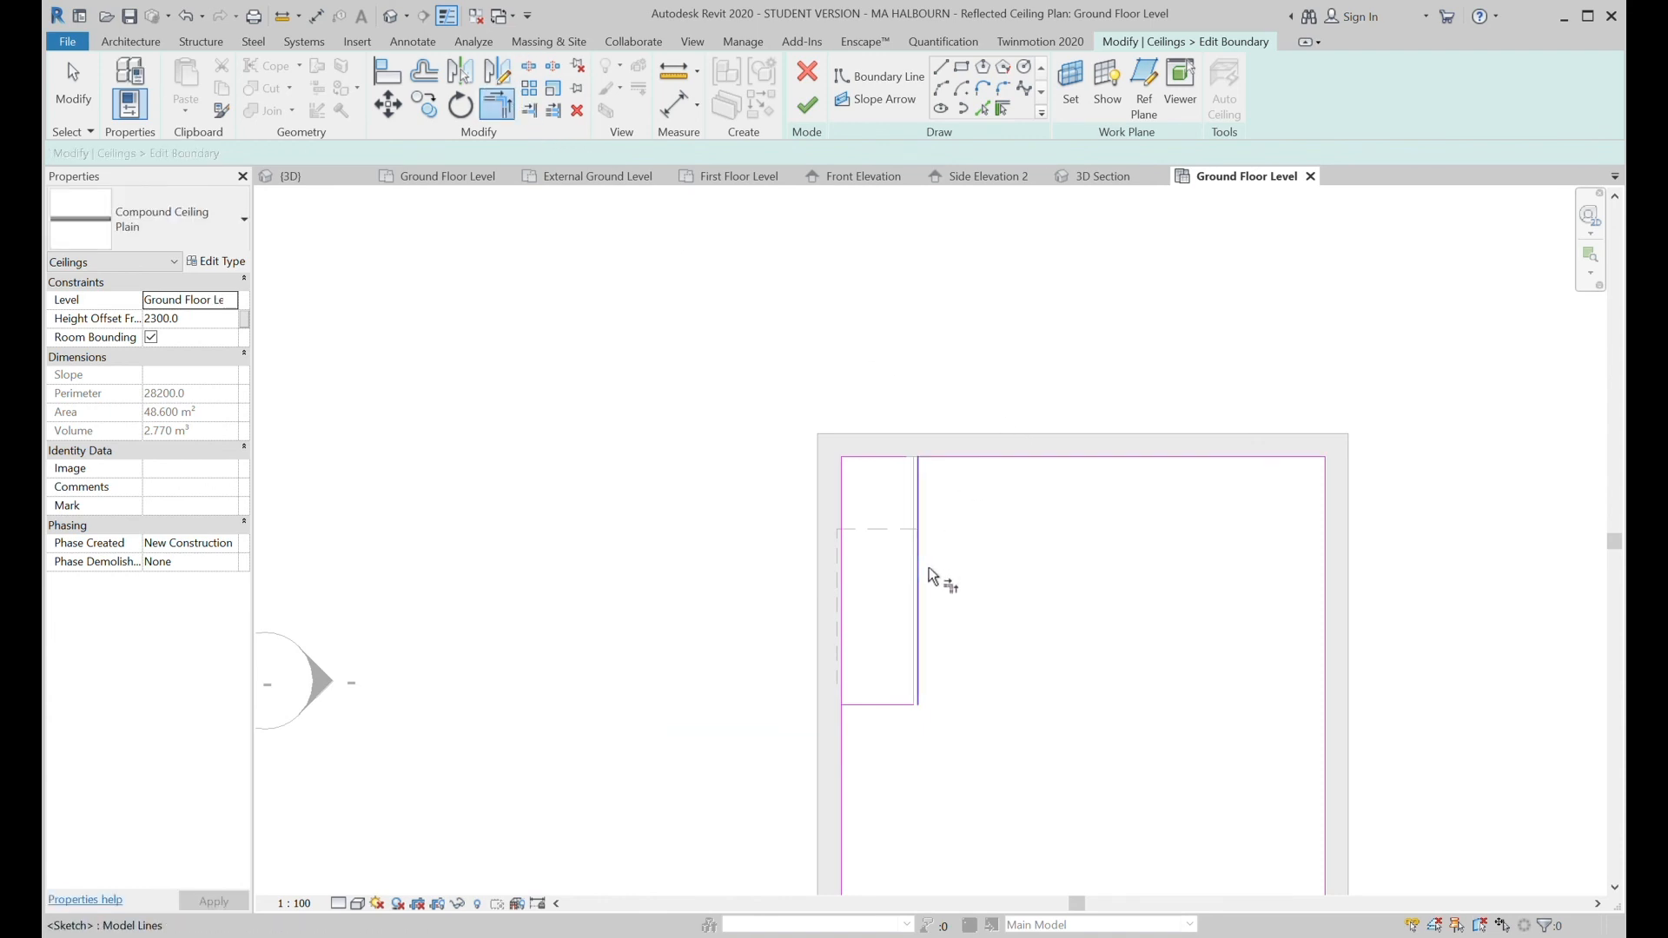
{"action": "left_click", "coordinate": [884, 698]}
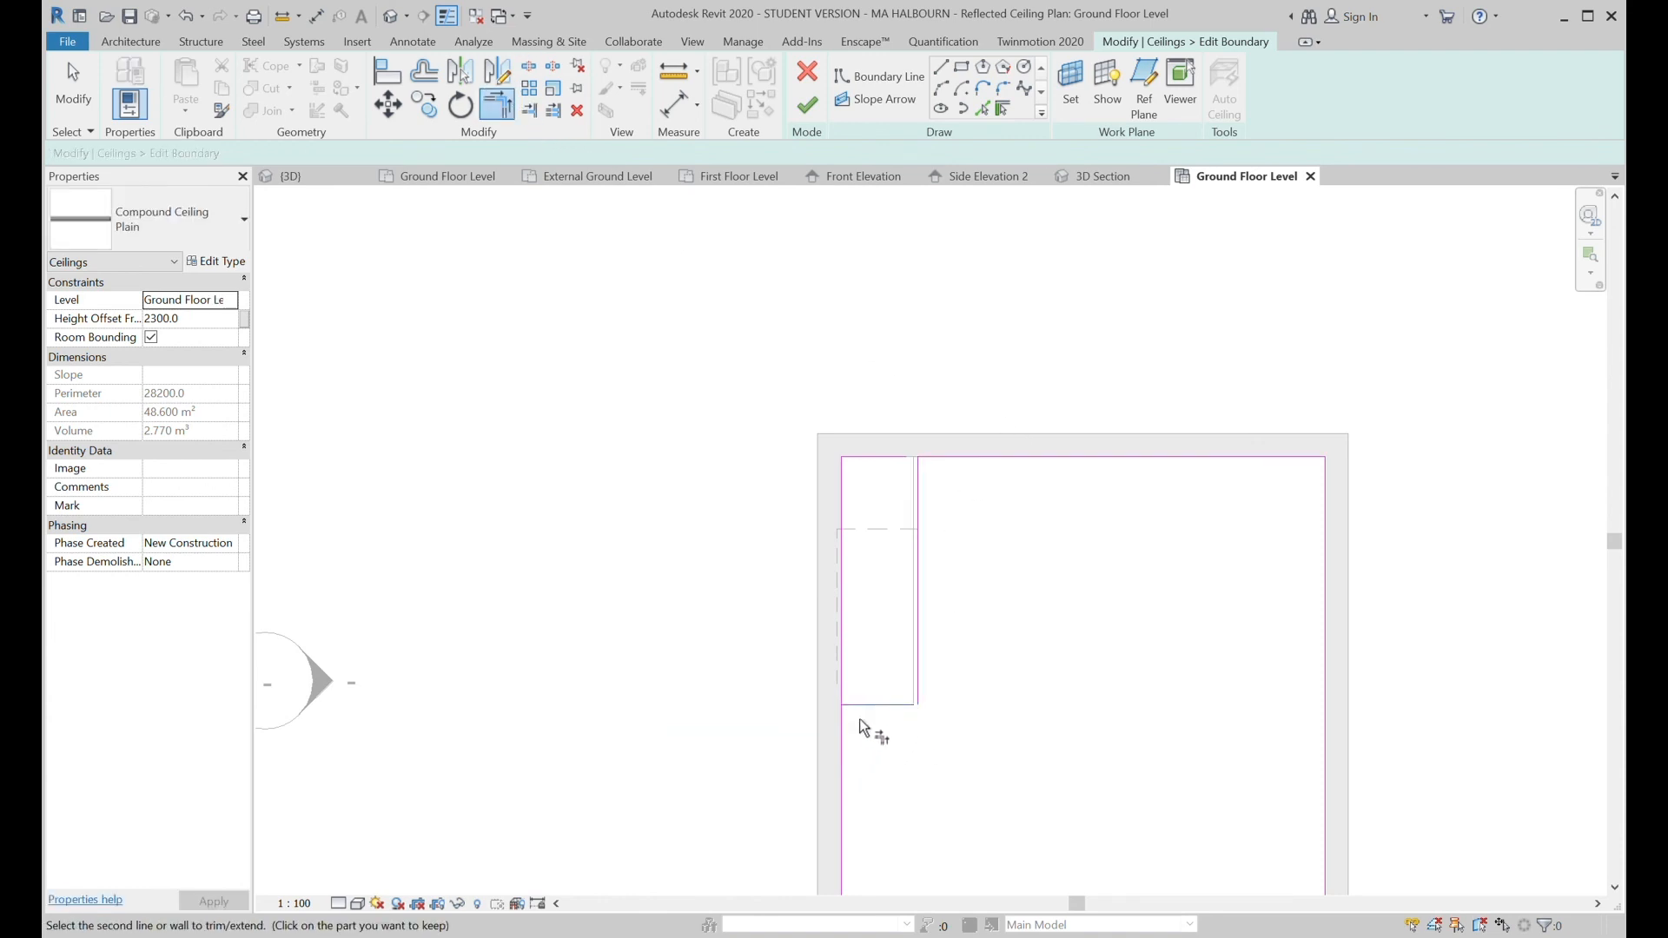
{"action": "left_click", "coordinate": [840, 753]}
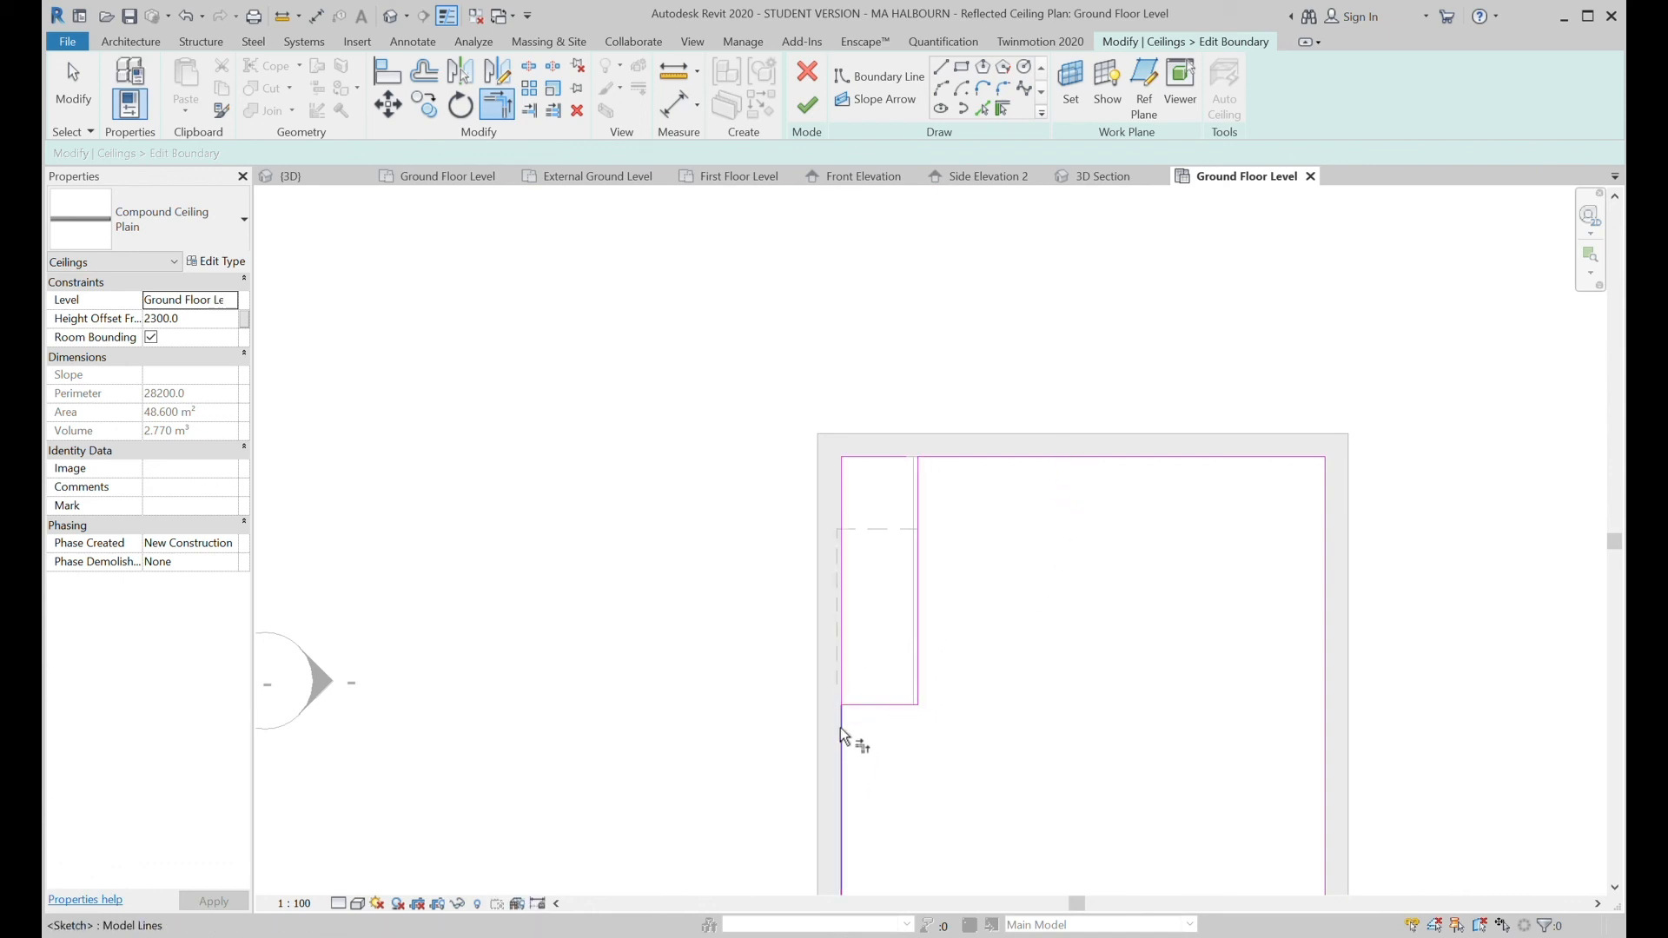
Delete the leftover ceiling boundary segments around the stairwell corner and try to finish the sketch.
{"action": "left_click", "coordinate": [83, 90]}
{"action": "left_click", "coordinate": [888, 465]}
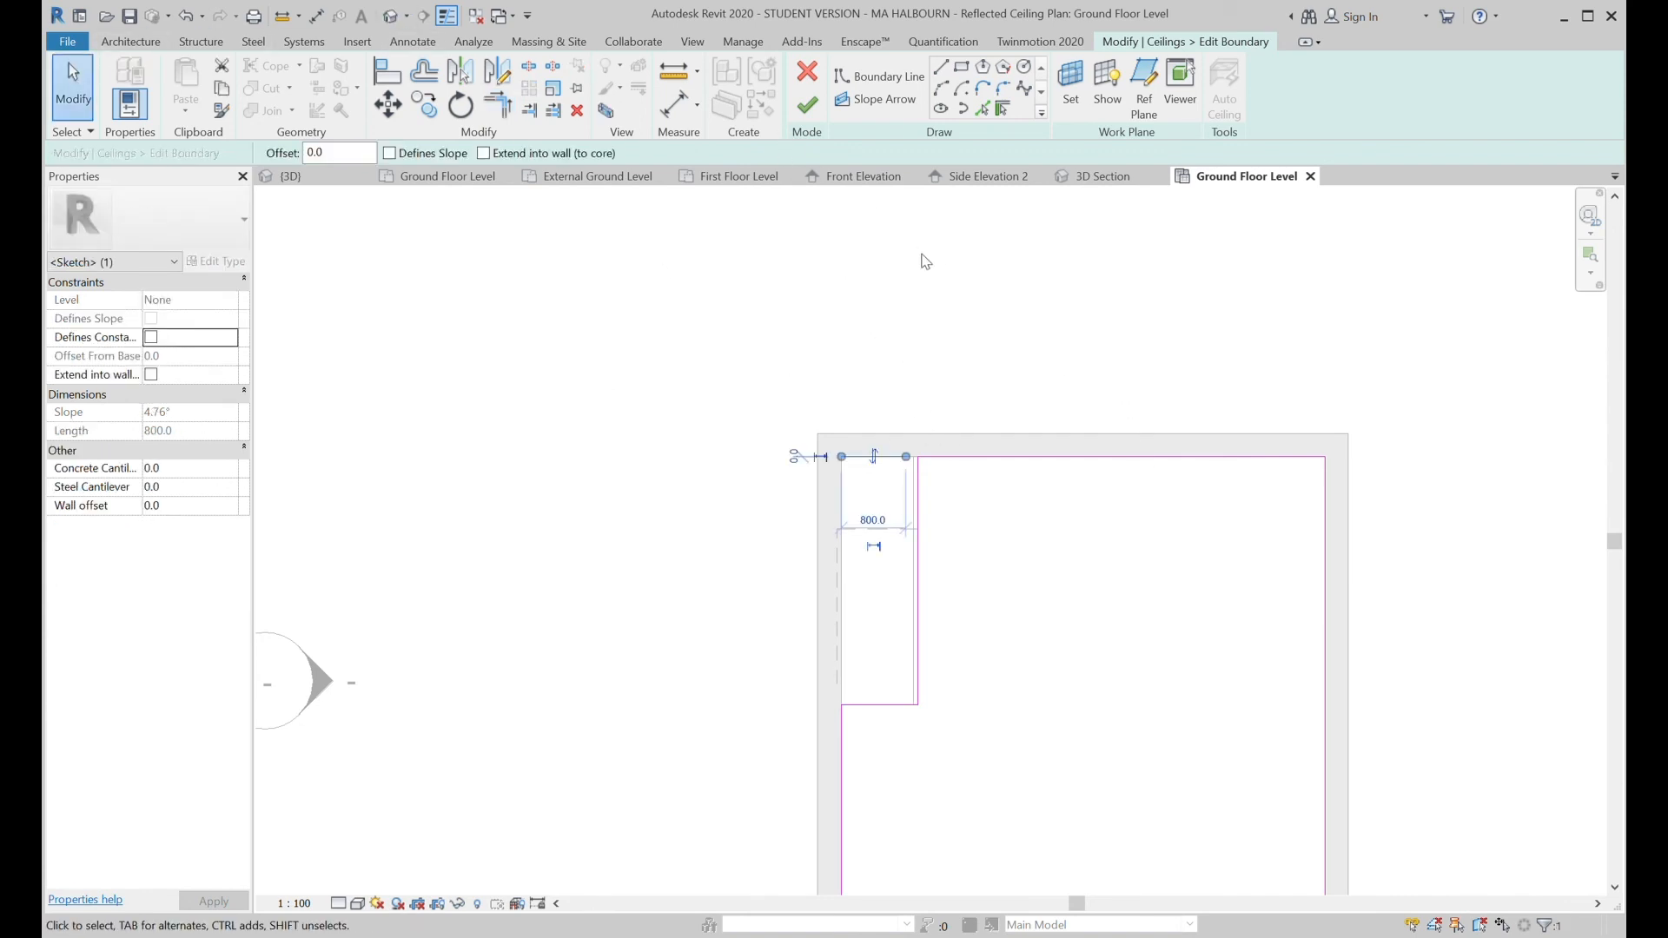
{"action": "key", "text": "Delete"}
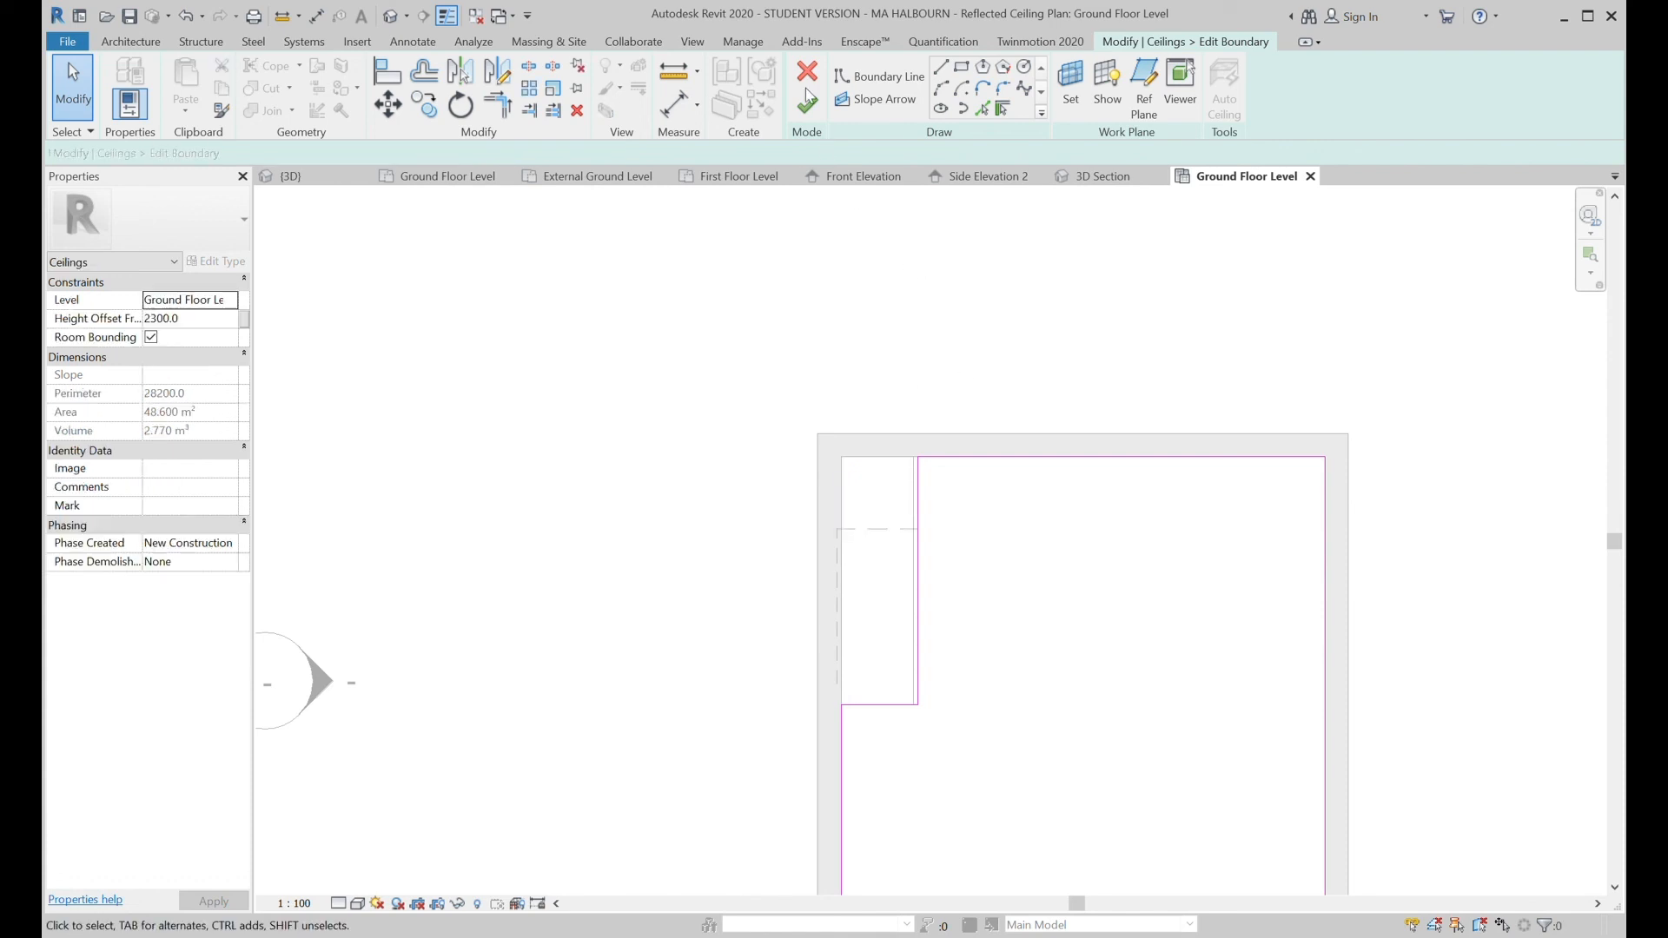
{"action": "left_click", "coordinate": [807, 106]}
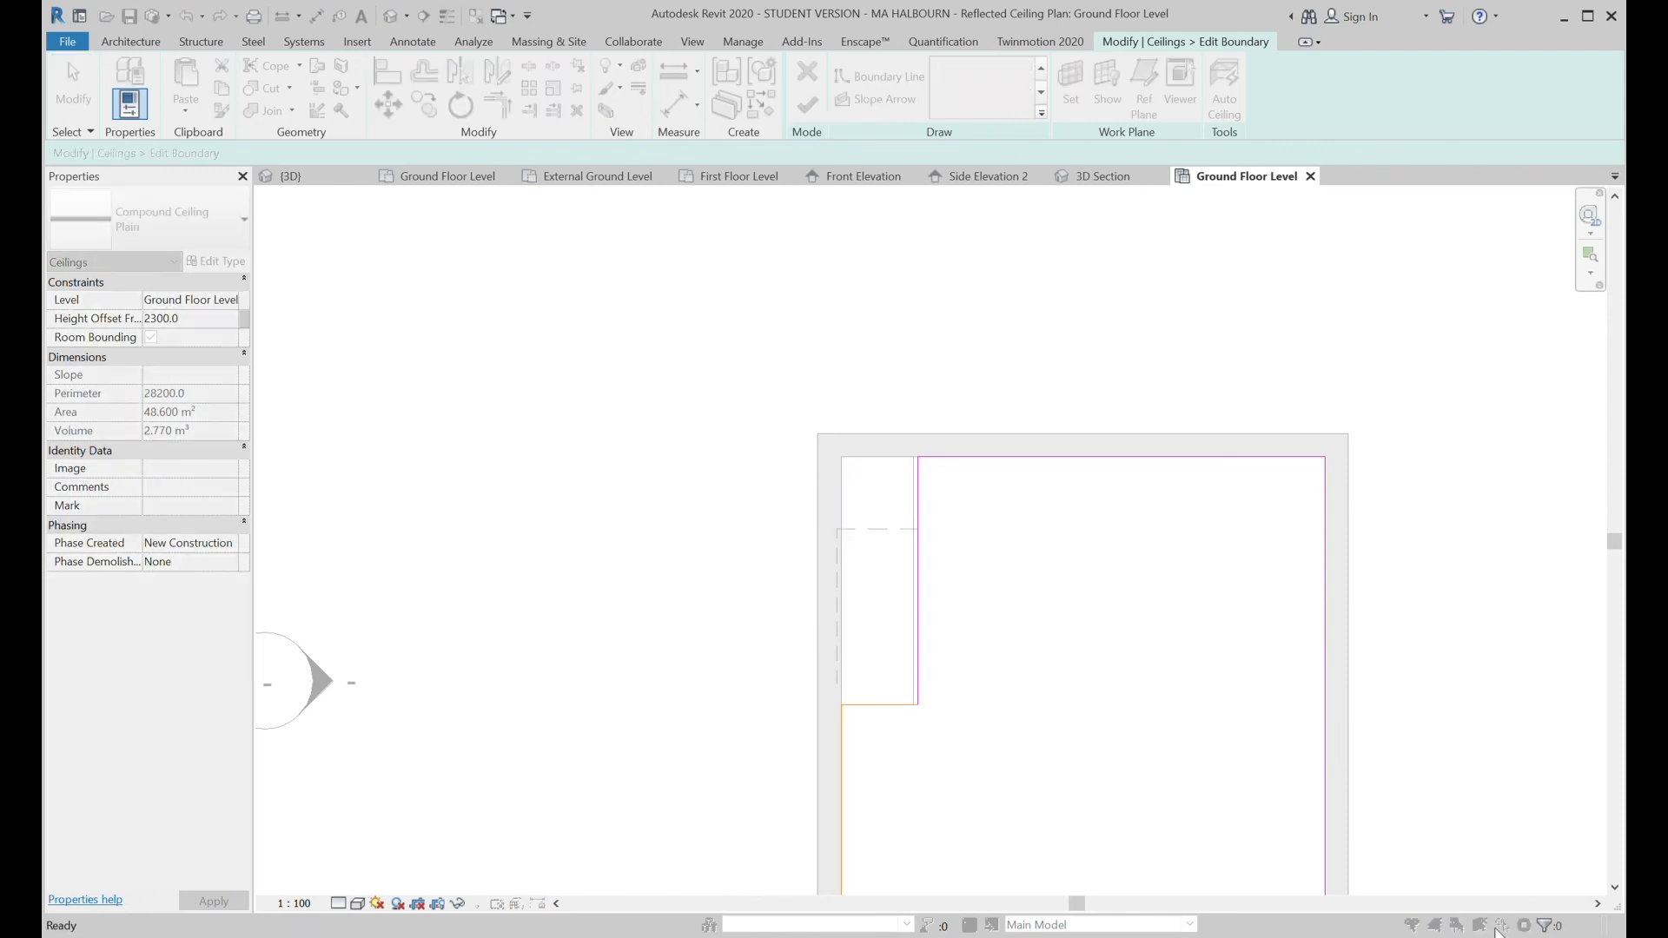
Delete the overlapping side-wall boundary segment, extend the remaining short line to the front boundary, and finish the ceiling sketch.
{"action": "scroll", "coordinate": [862, 810], "scroll_direction": "up", "scroll_amount": 2}
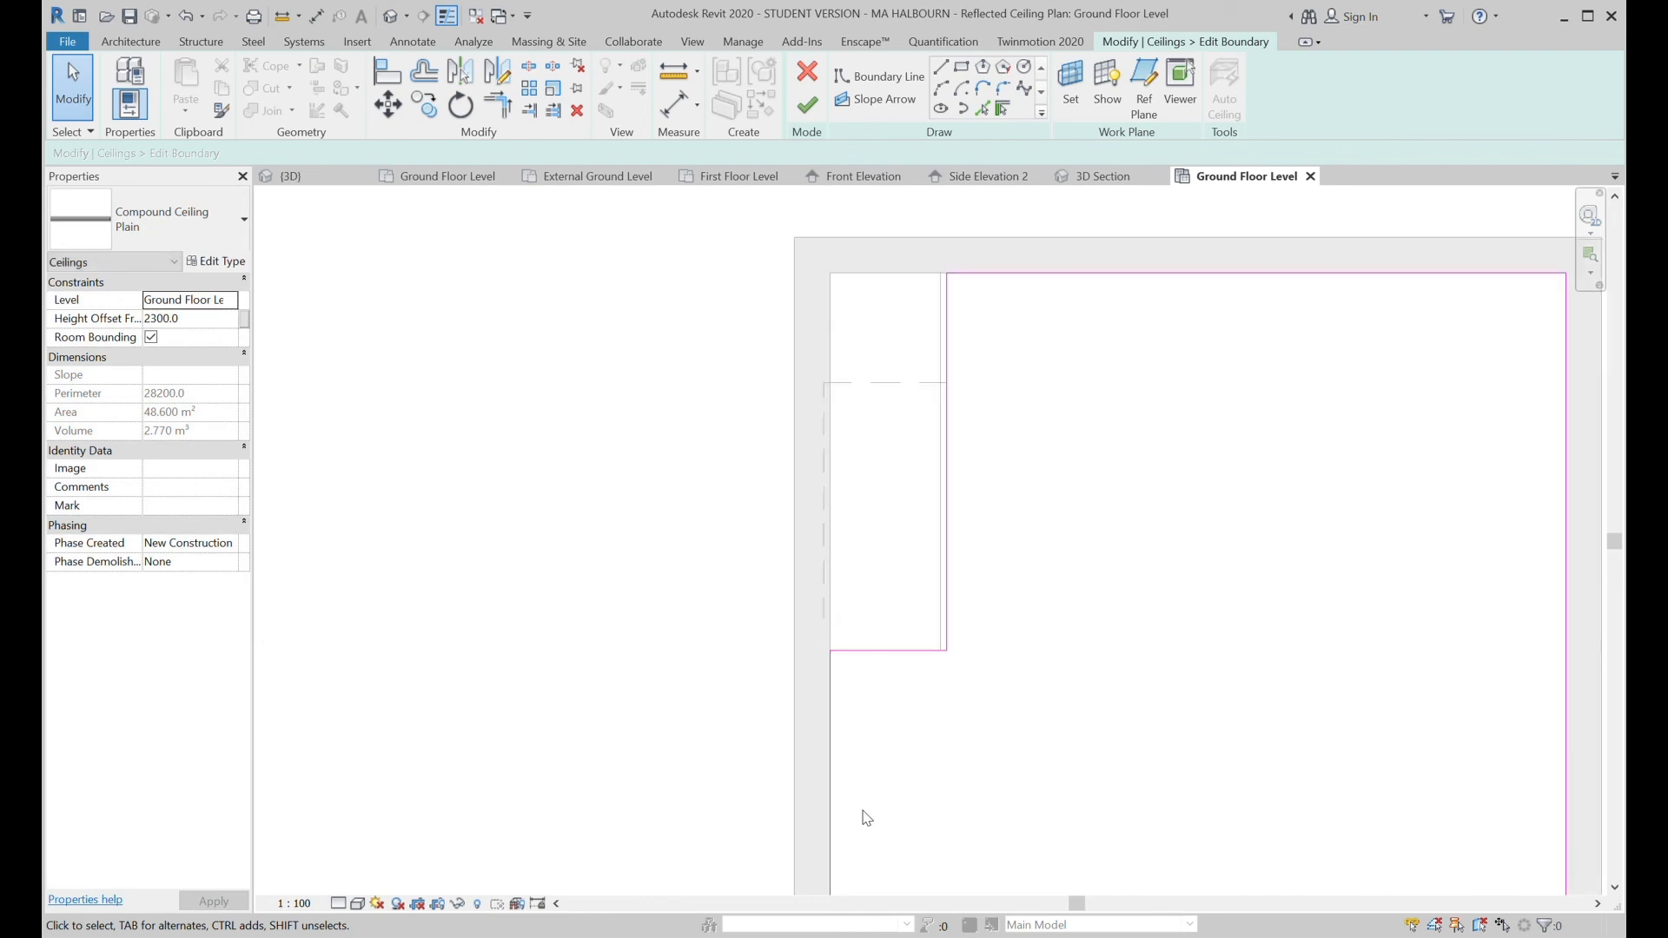
{"action": "left_click", "coordinate": [830, 782]}
{"action": "key", "text": "Delete"}
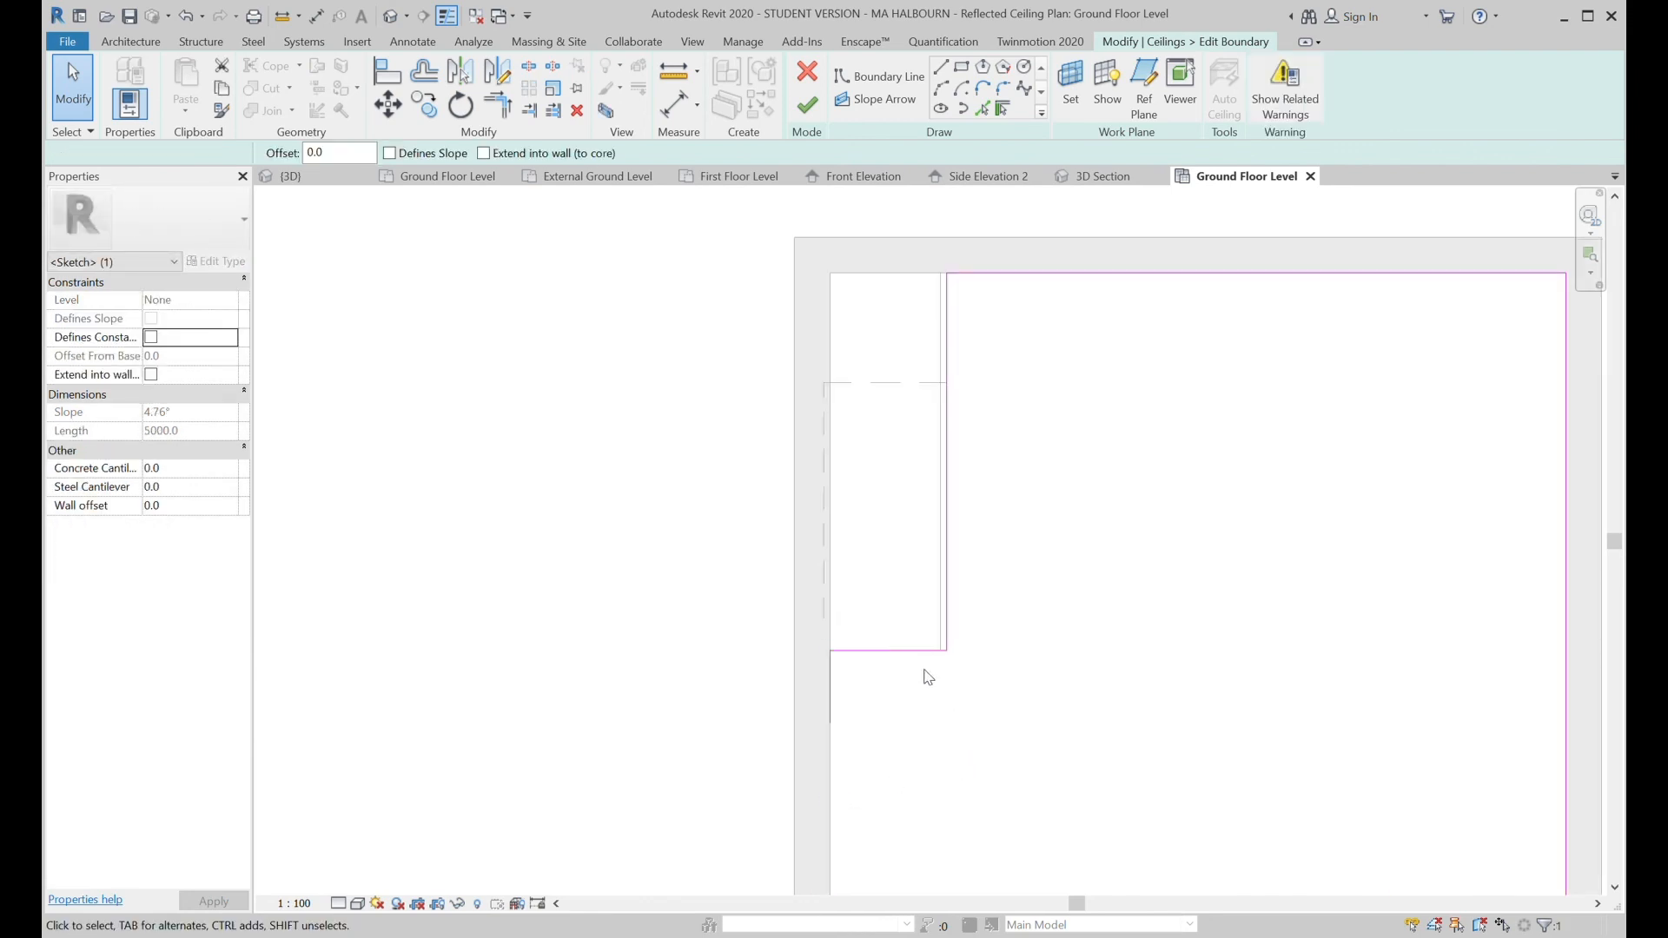
{"action": "scroll", "coordinate": [889, 718], "scroll_direction": "down", "scroll_amount": 5}
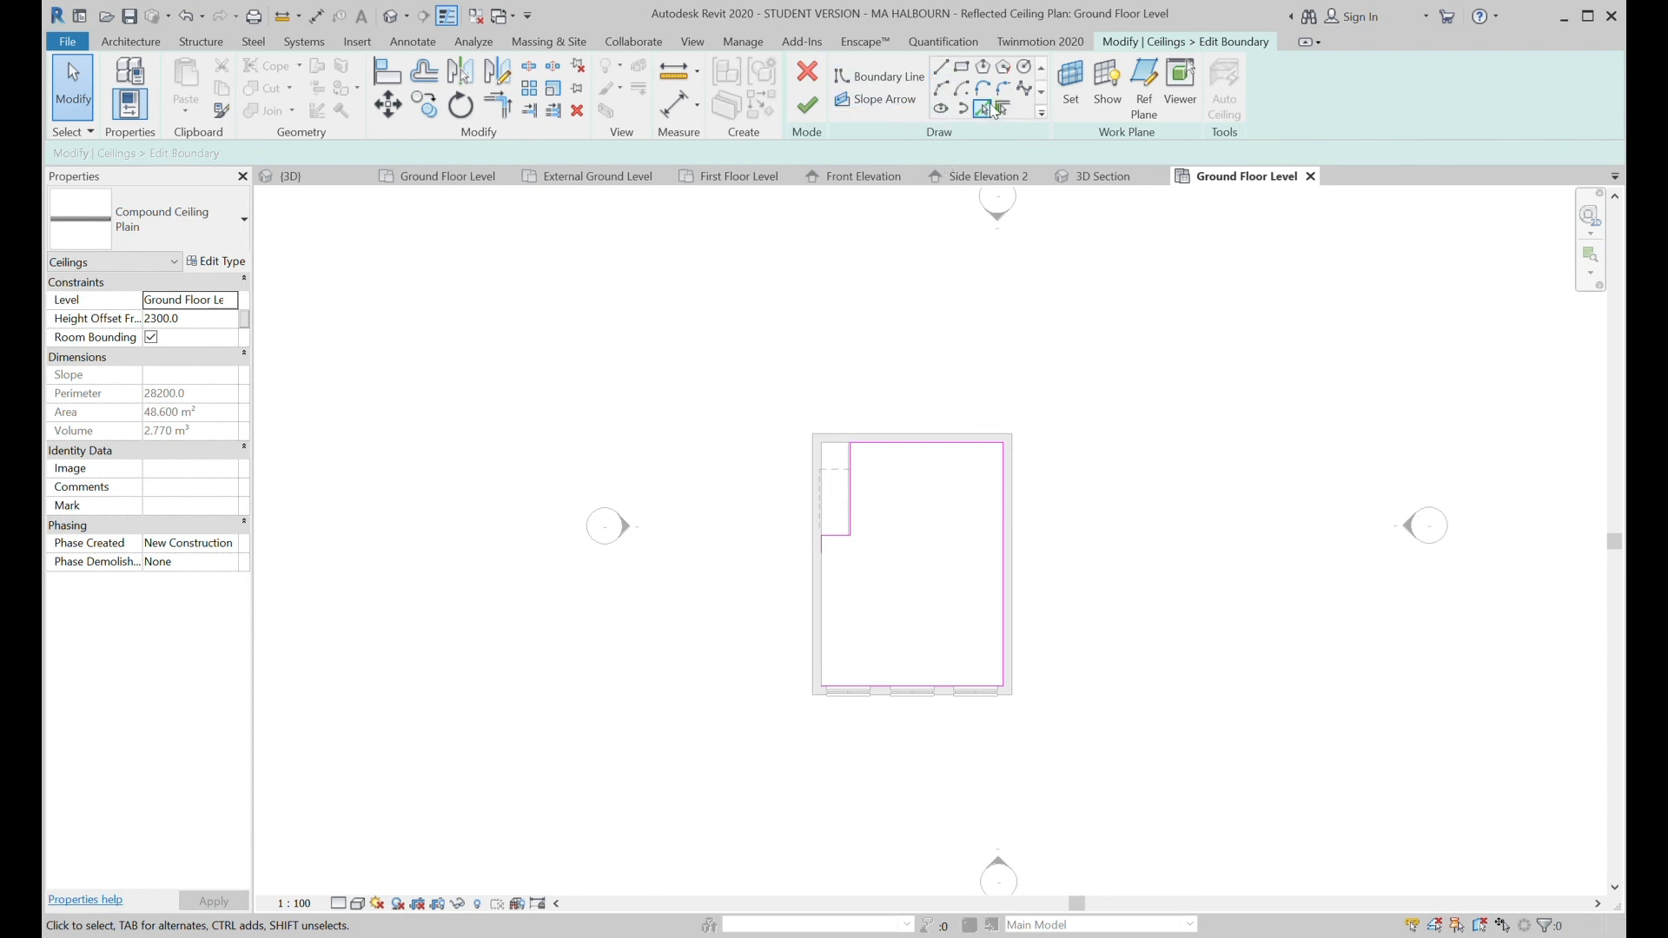
{"action": "left_click", "coordinate": [497, 104]}
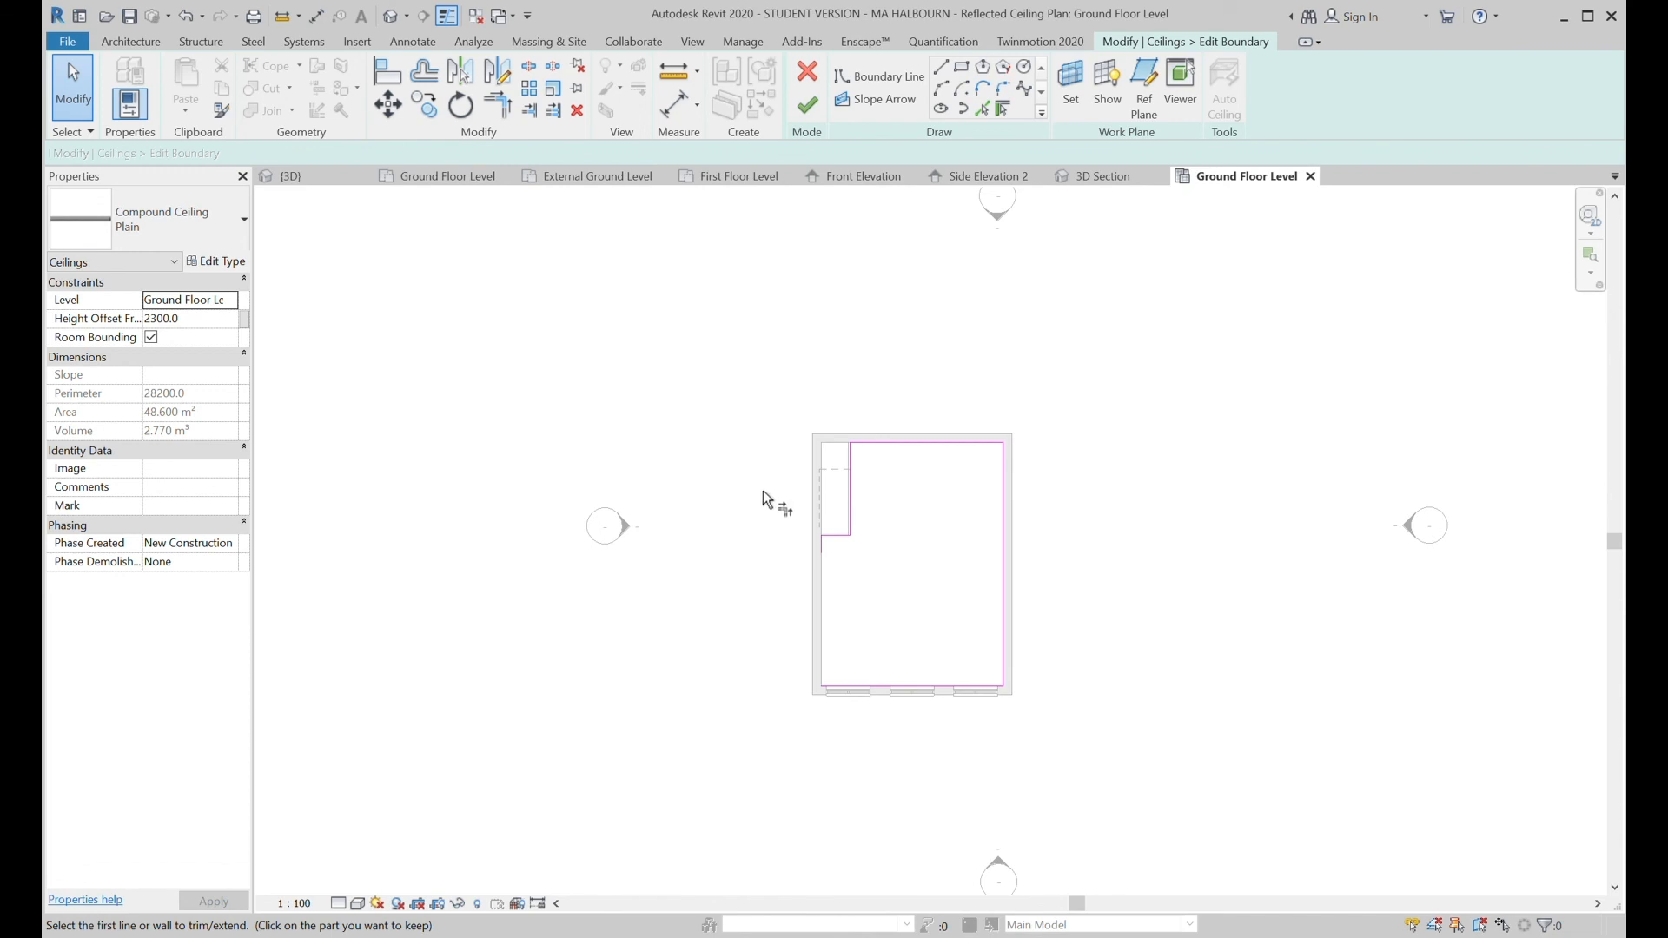
{"action": "left_click", "coordinate": [823, 548]}
{"action": "left_click", "coordinate": [837, 686]}
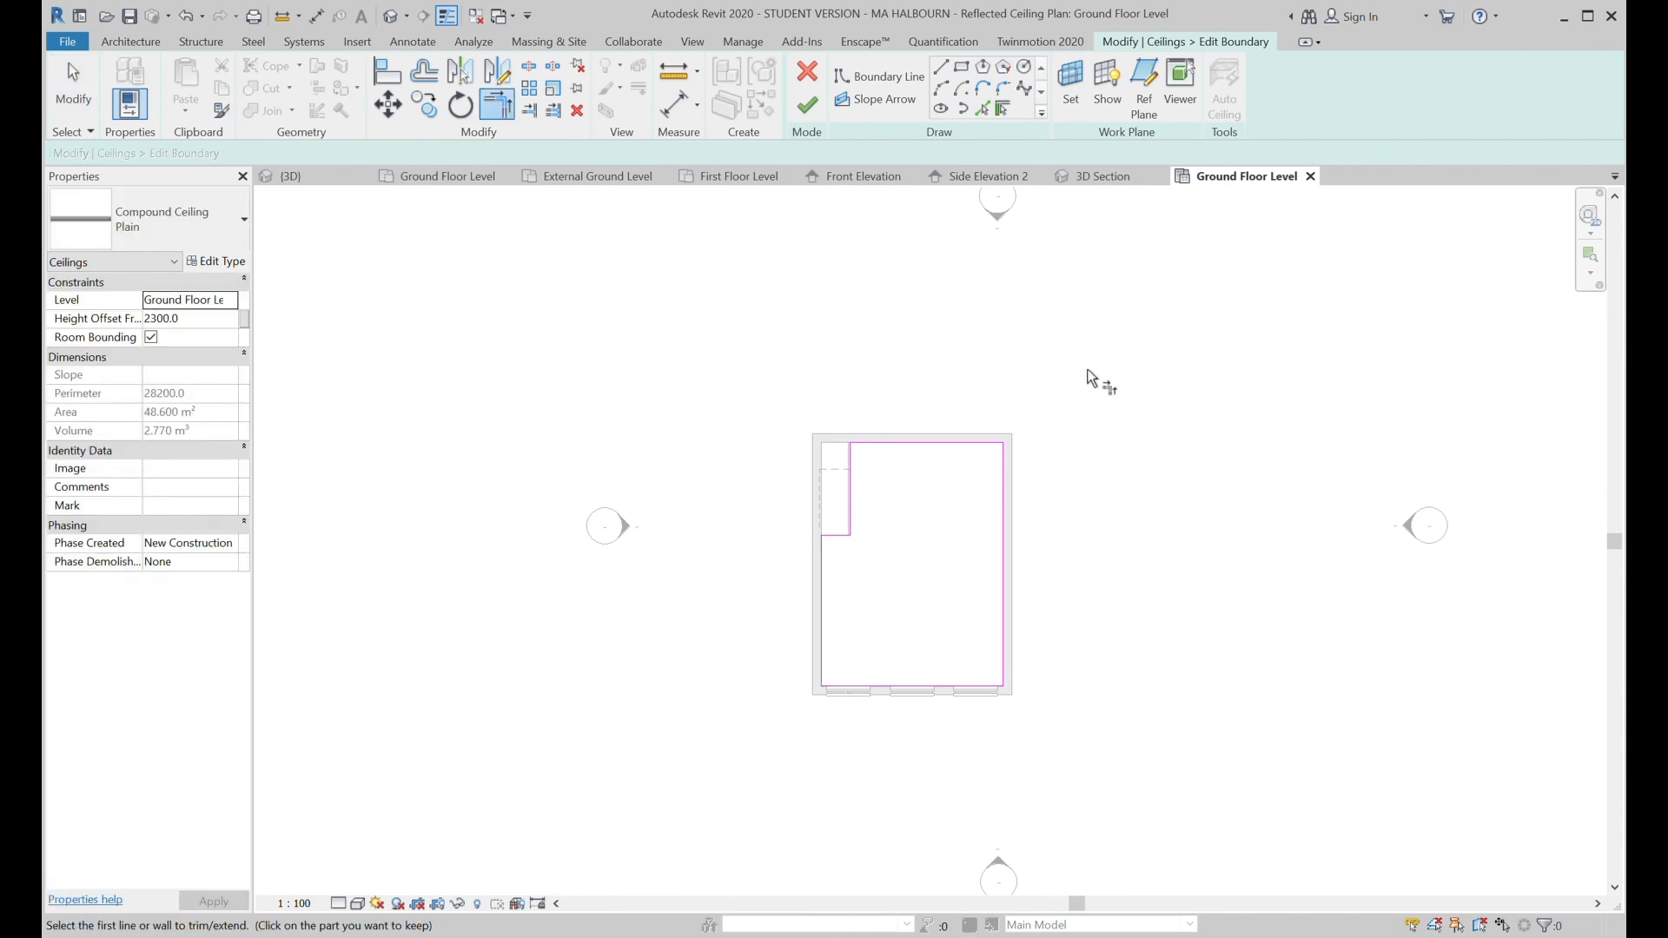
{"action": "left_click", "coordinate": [807, 106]}
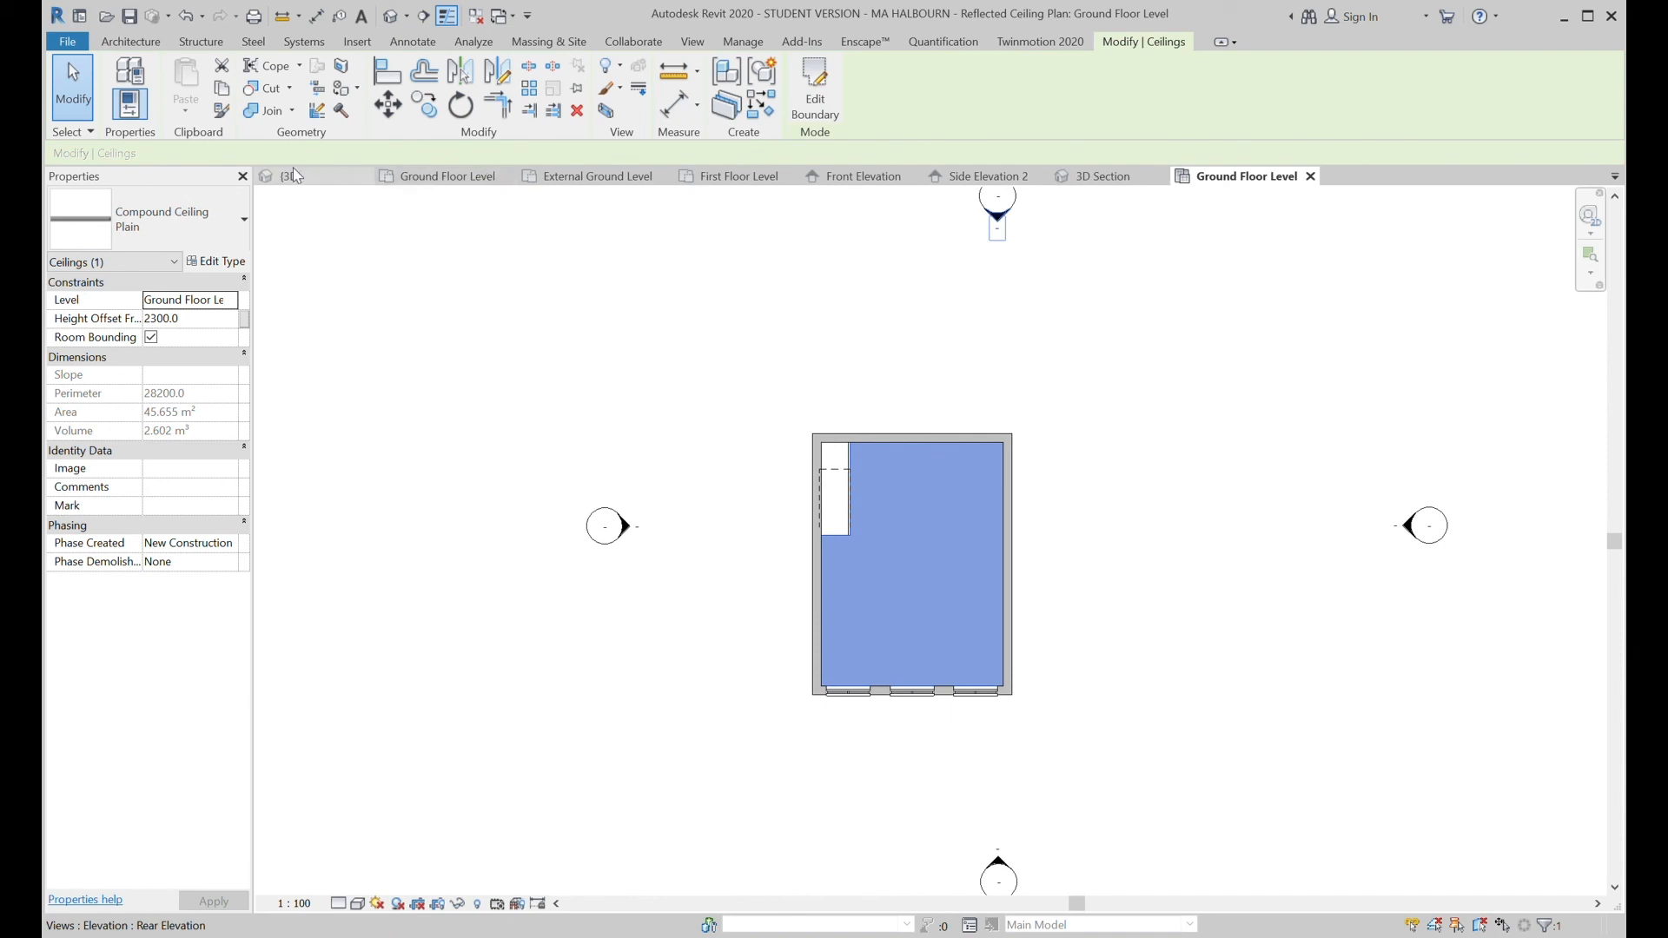
In the 3D Section view, lower the walls protruding through the treads: the door wall to top offset -536, the cross wall to -1049.7.
{"action": "left_click", "coordinate": [1100, 177]}
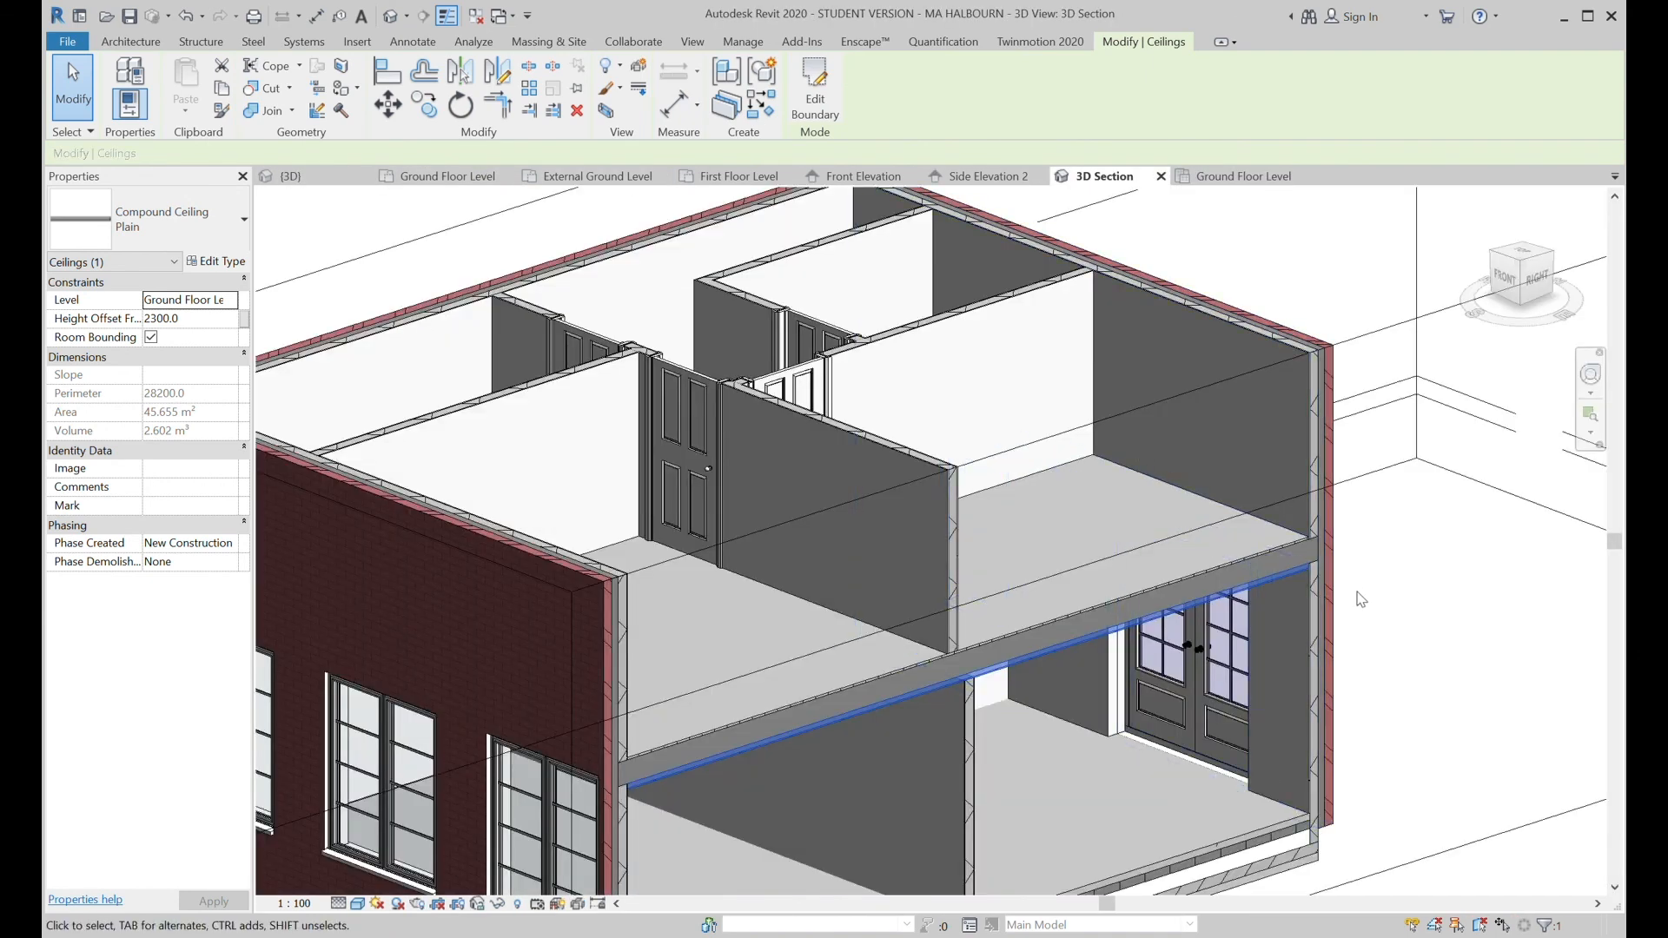
{"action": "scroll", "coordinate": [1287, 526], "scroll_direction": "down", "scroll_amount": 3}
{"action": "middle_click_drag", "start_coordinate": [1310, 629], "coordinate": [1268, 552], "text": "shift"}
{"action": "scroll", "coordinate": [1264, 504], "scroll_direction": "up", "scroll_amount": 6}
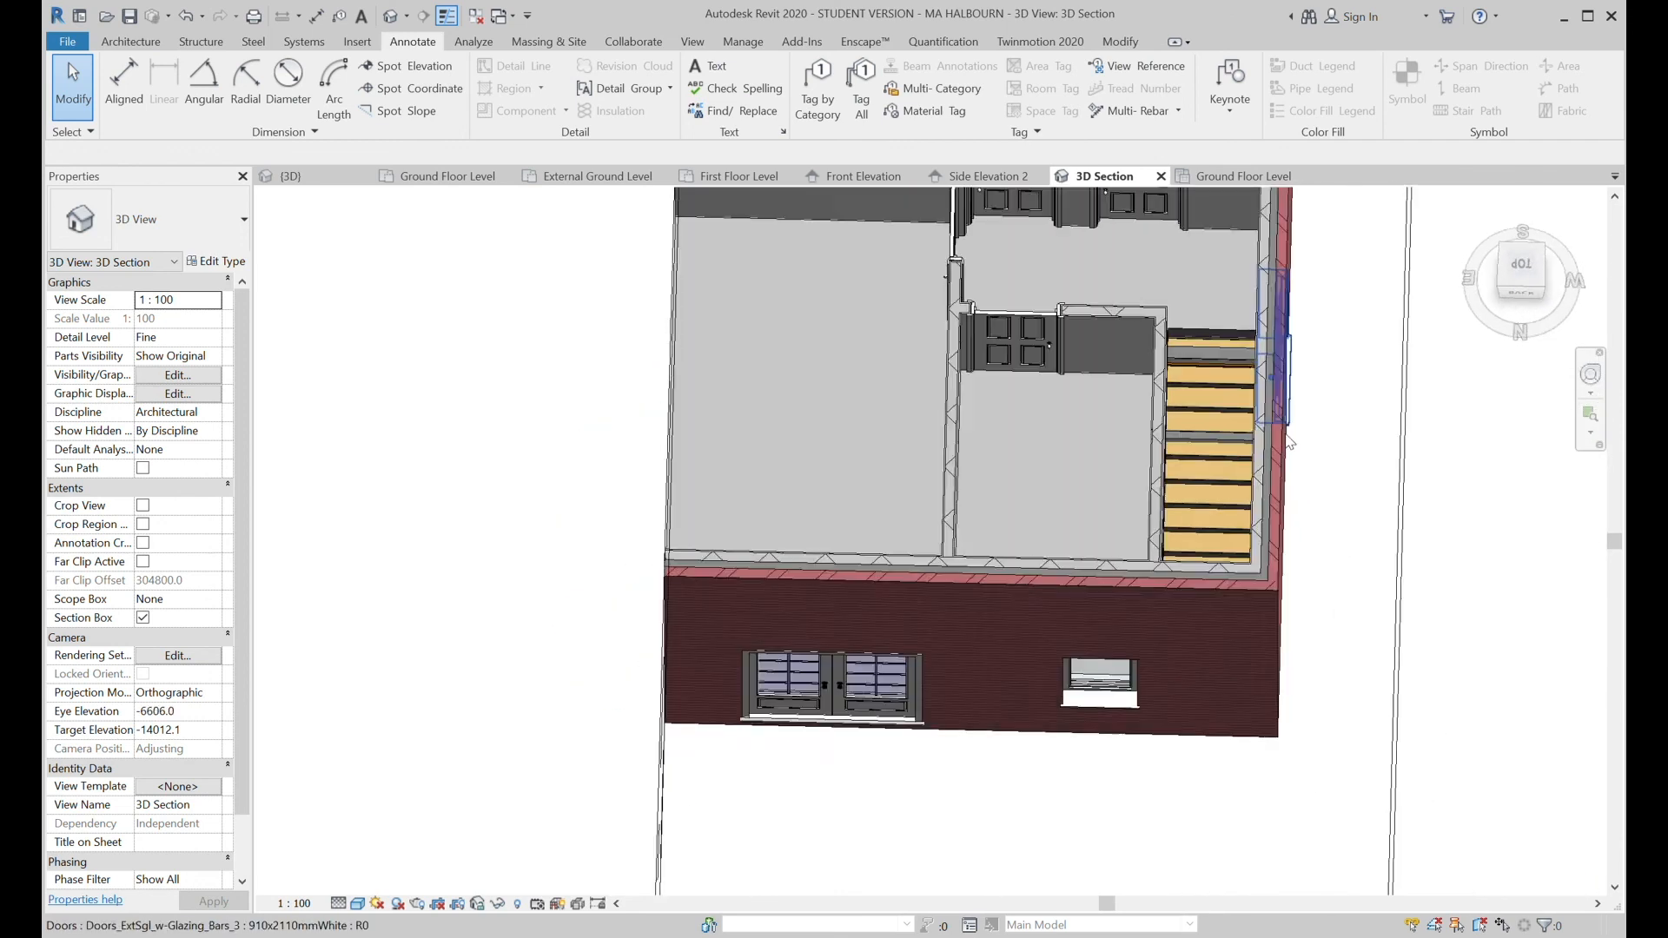
{"action": "middle_click_drag", "start_coordinate": [1260, 455], "coordinate": [1220, 396], "text": "shift"}
{"action": "left_click", "coordinate": [1220, 396]}
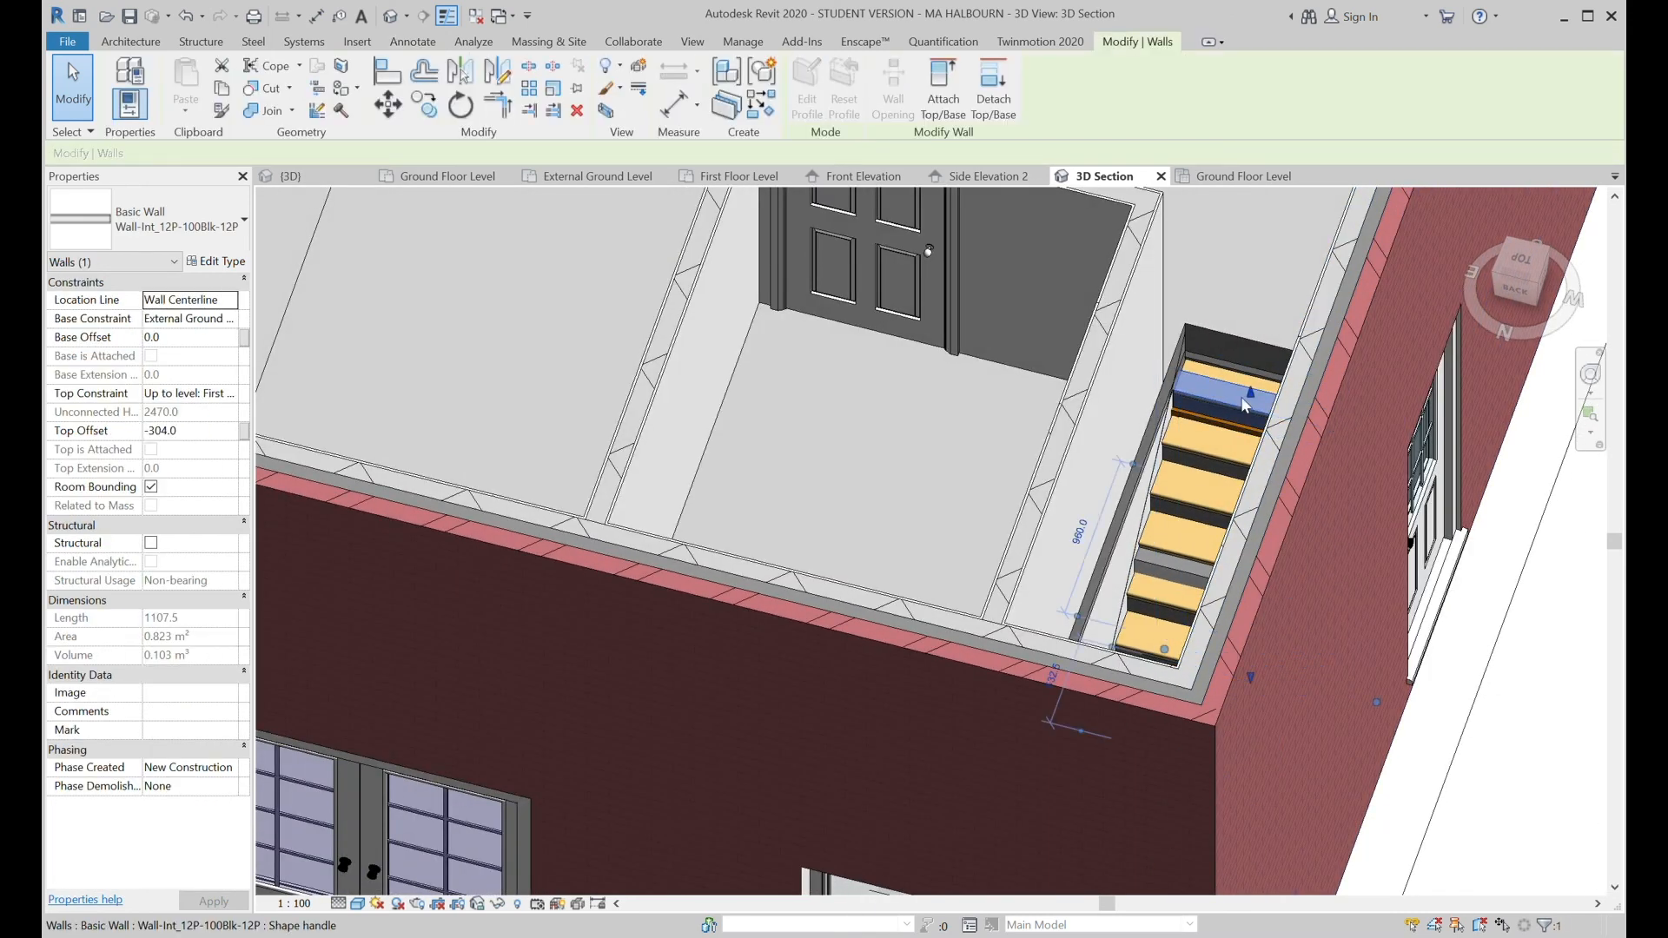
{"action": "left_click_drag", "start_coordinate": [1262, 426], "coordinate": [1241, 448]}
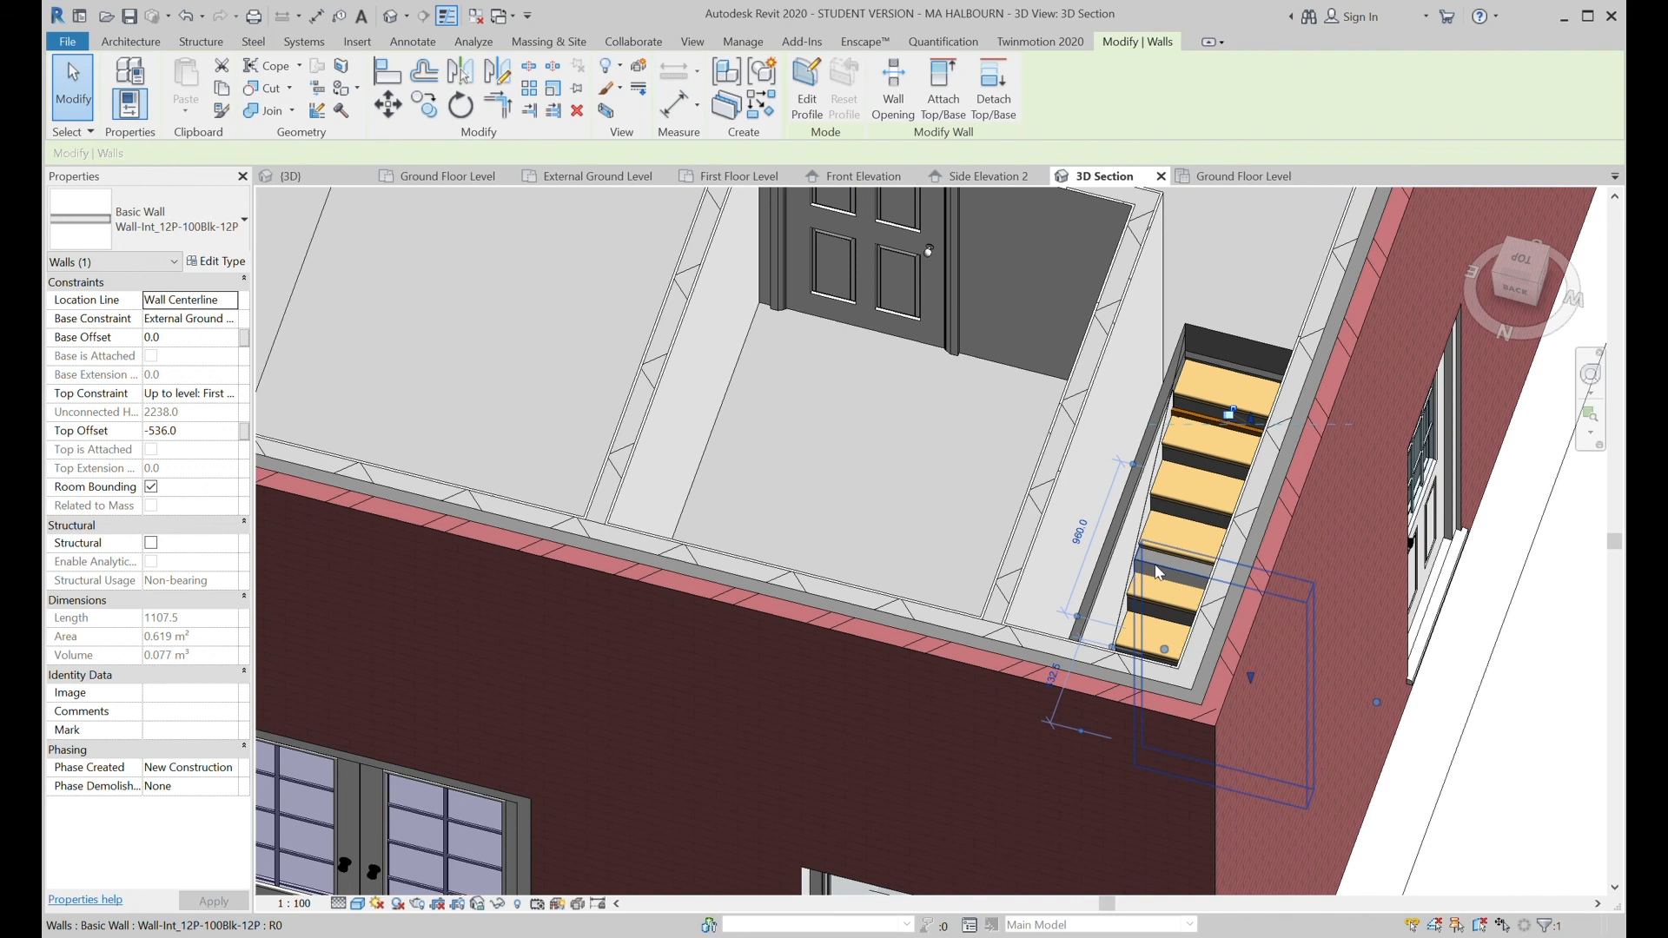
{"action": "left_click_drag", "start_coordinate": [1161, 572], "coordinate": [1229, 596]}
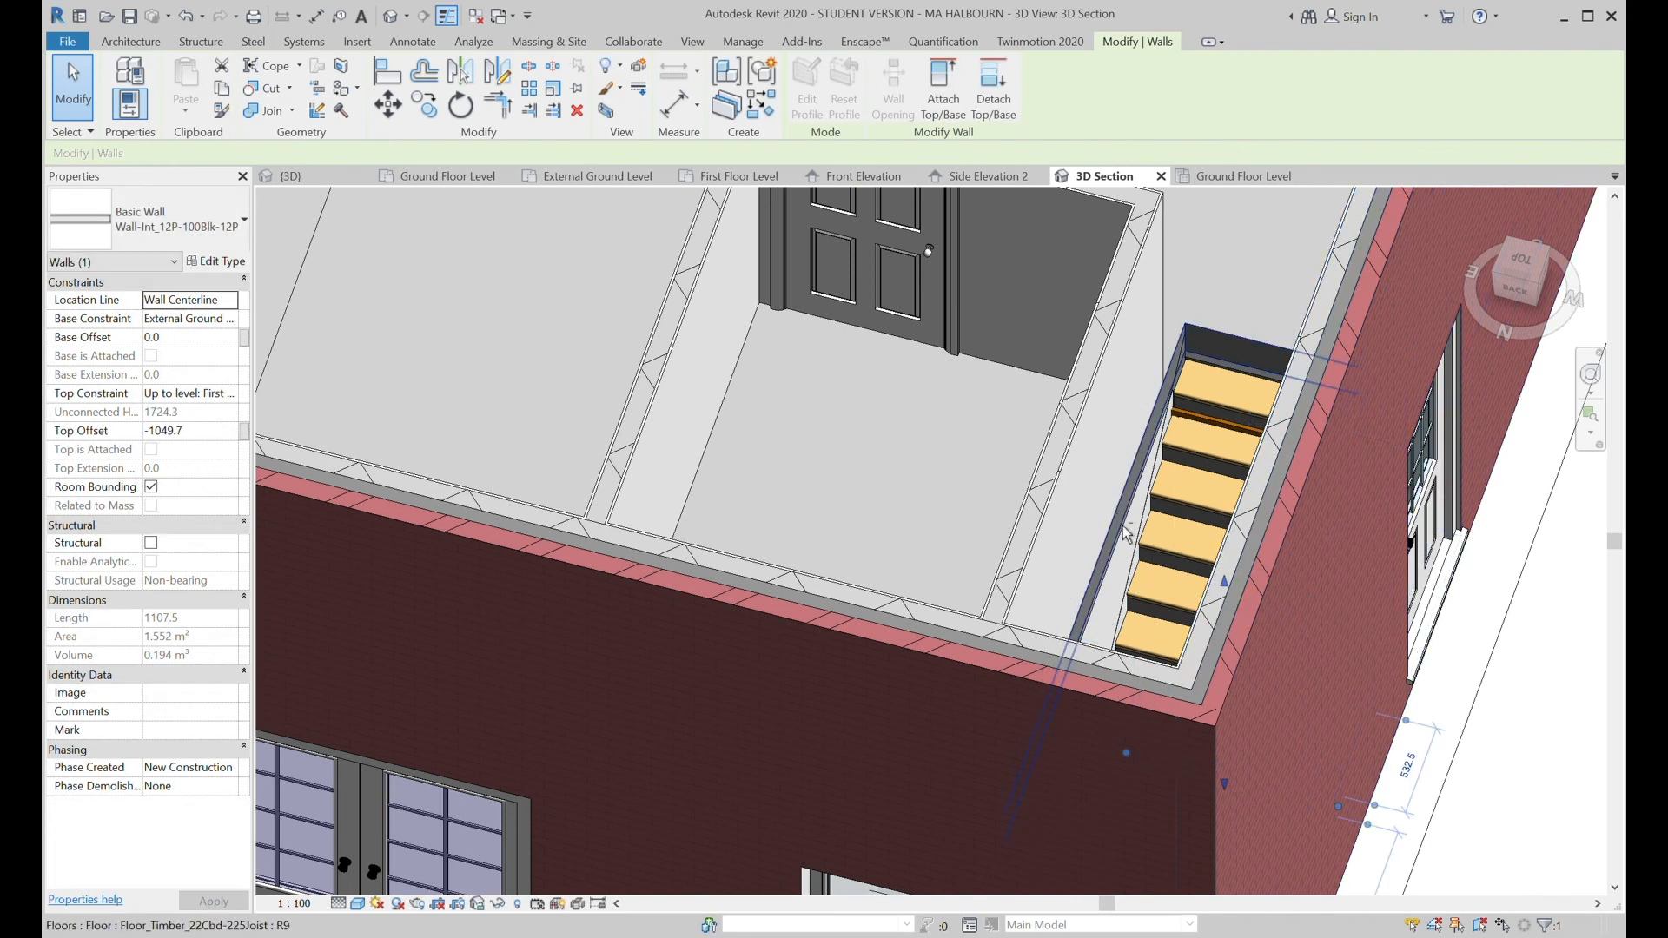
Move the section box's face on the side-door side inwards to cut lengthwise through the staircase.
{"action": "middle_click_drag", "start_coordinate": [1245, 596], "coordinate": [1109, 451], "text": "shift"}
{"action": "scroll", "coordinate": [1238, 582], "scroll_direction": "down", "scroll_amount": 8}
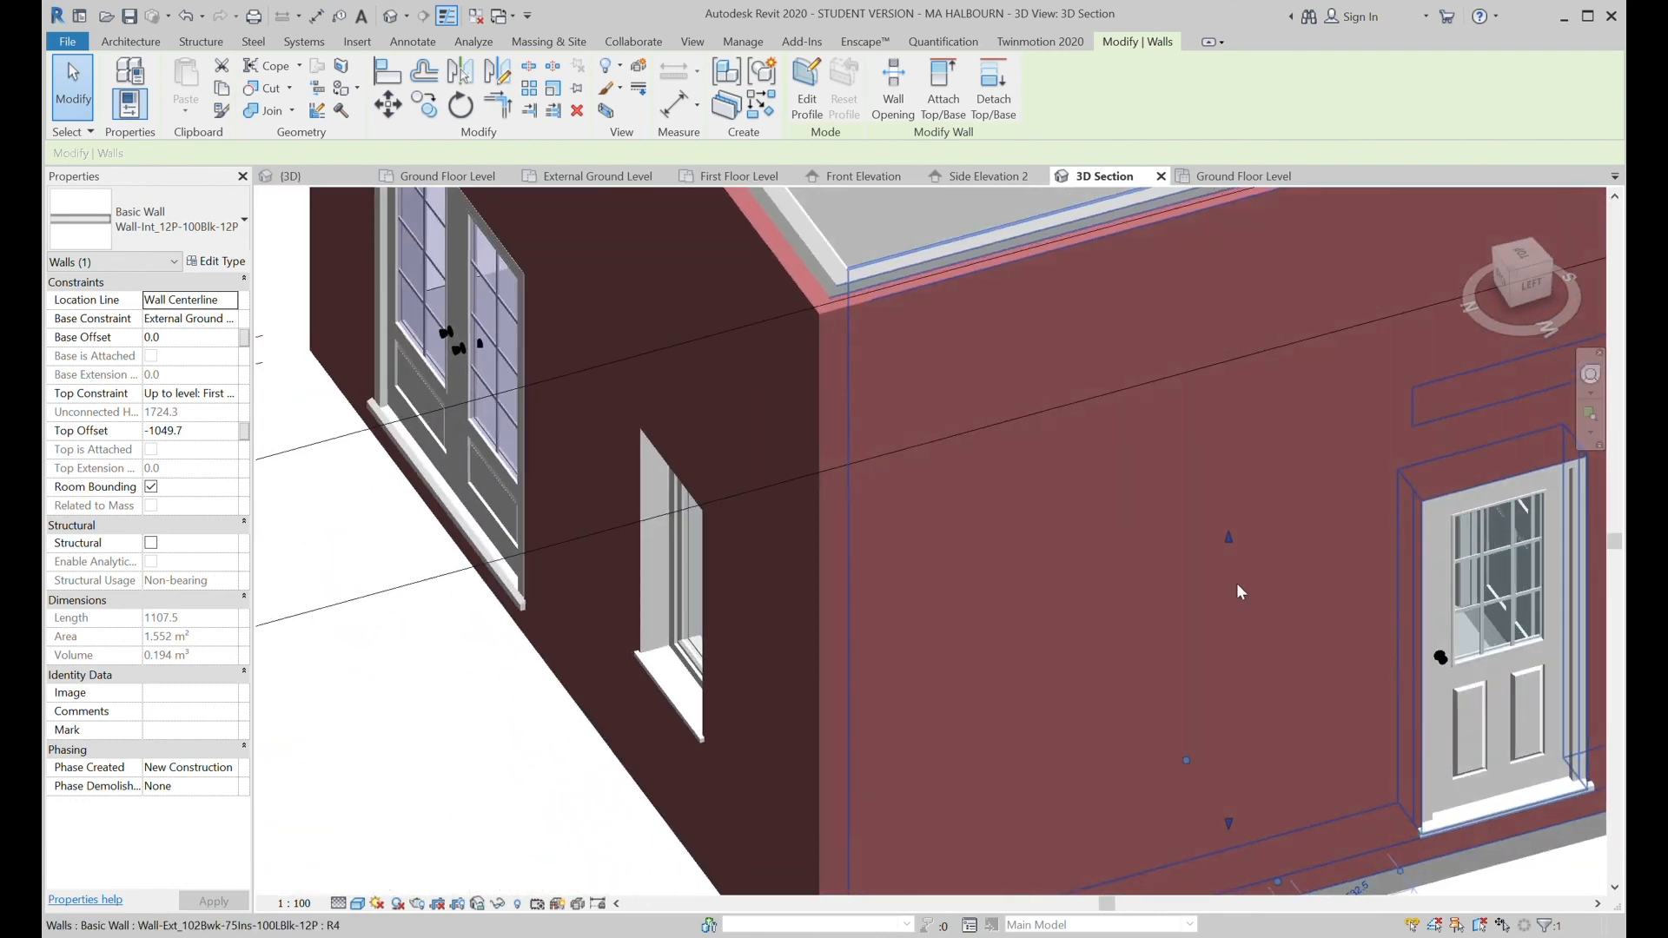
{"action": "middle_click_drag", "start_coordinate": [1456, 690], "coordinate": [1285, 601], "text": "shift"}
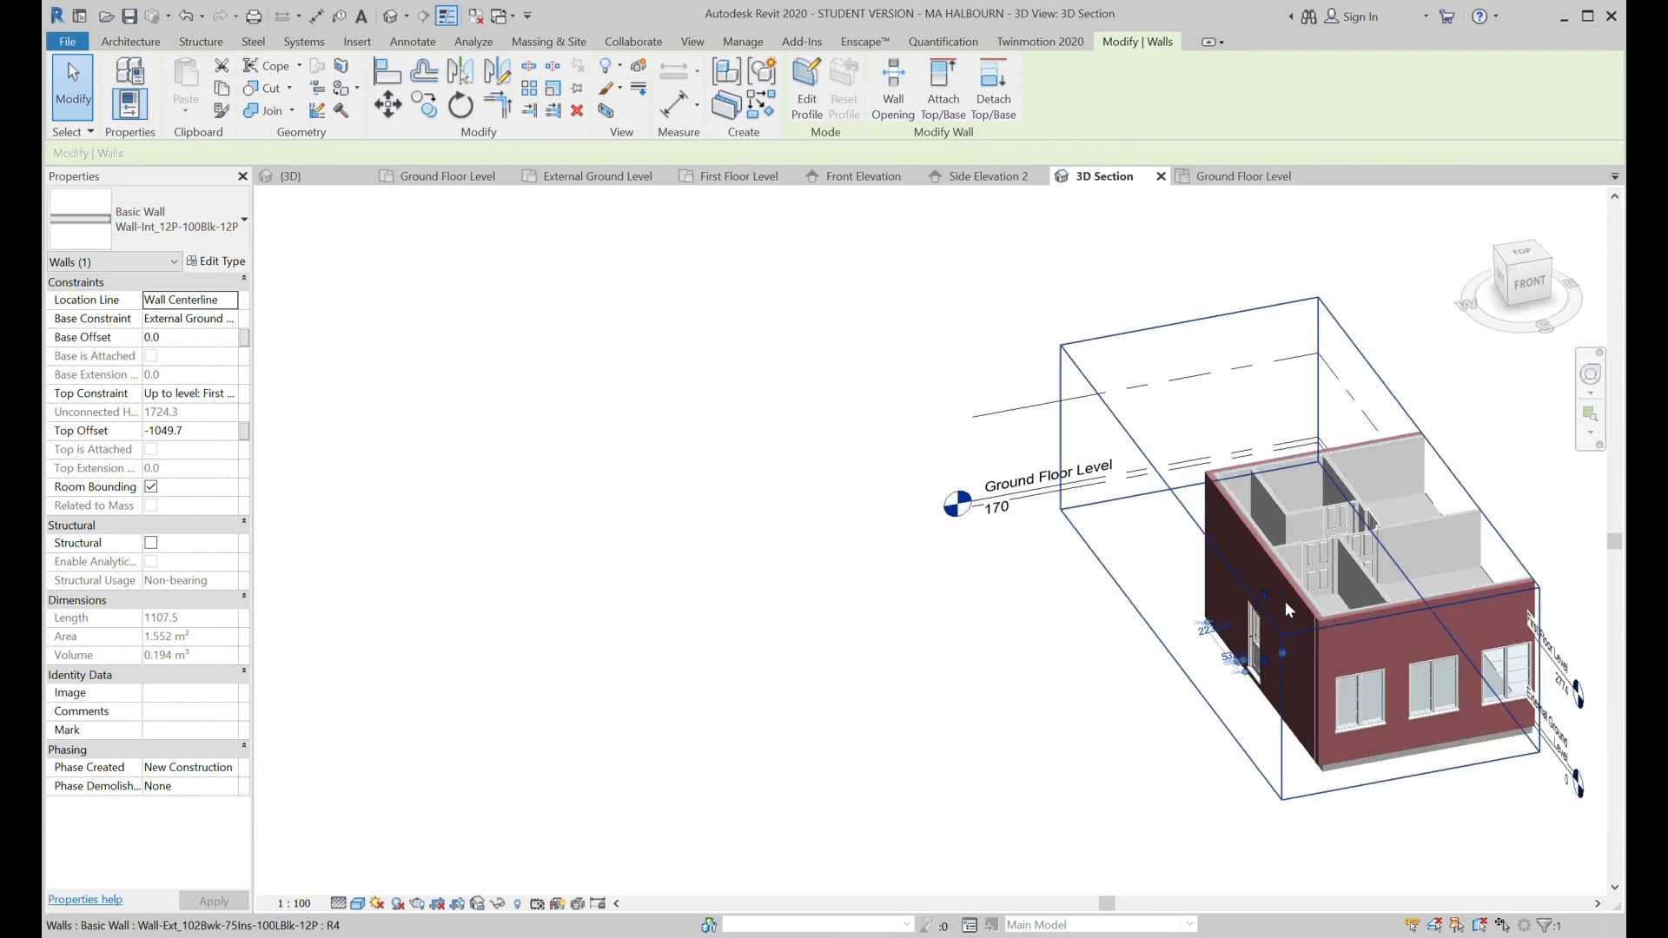
{"action": "left_click", "coordinate": [1213, 548]}
{"action": "left_click_drag", "start_coordinate": [1180, 575], "coordinate": [1239, 567]}
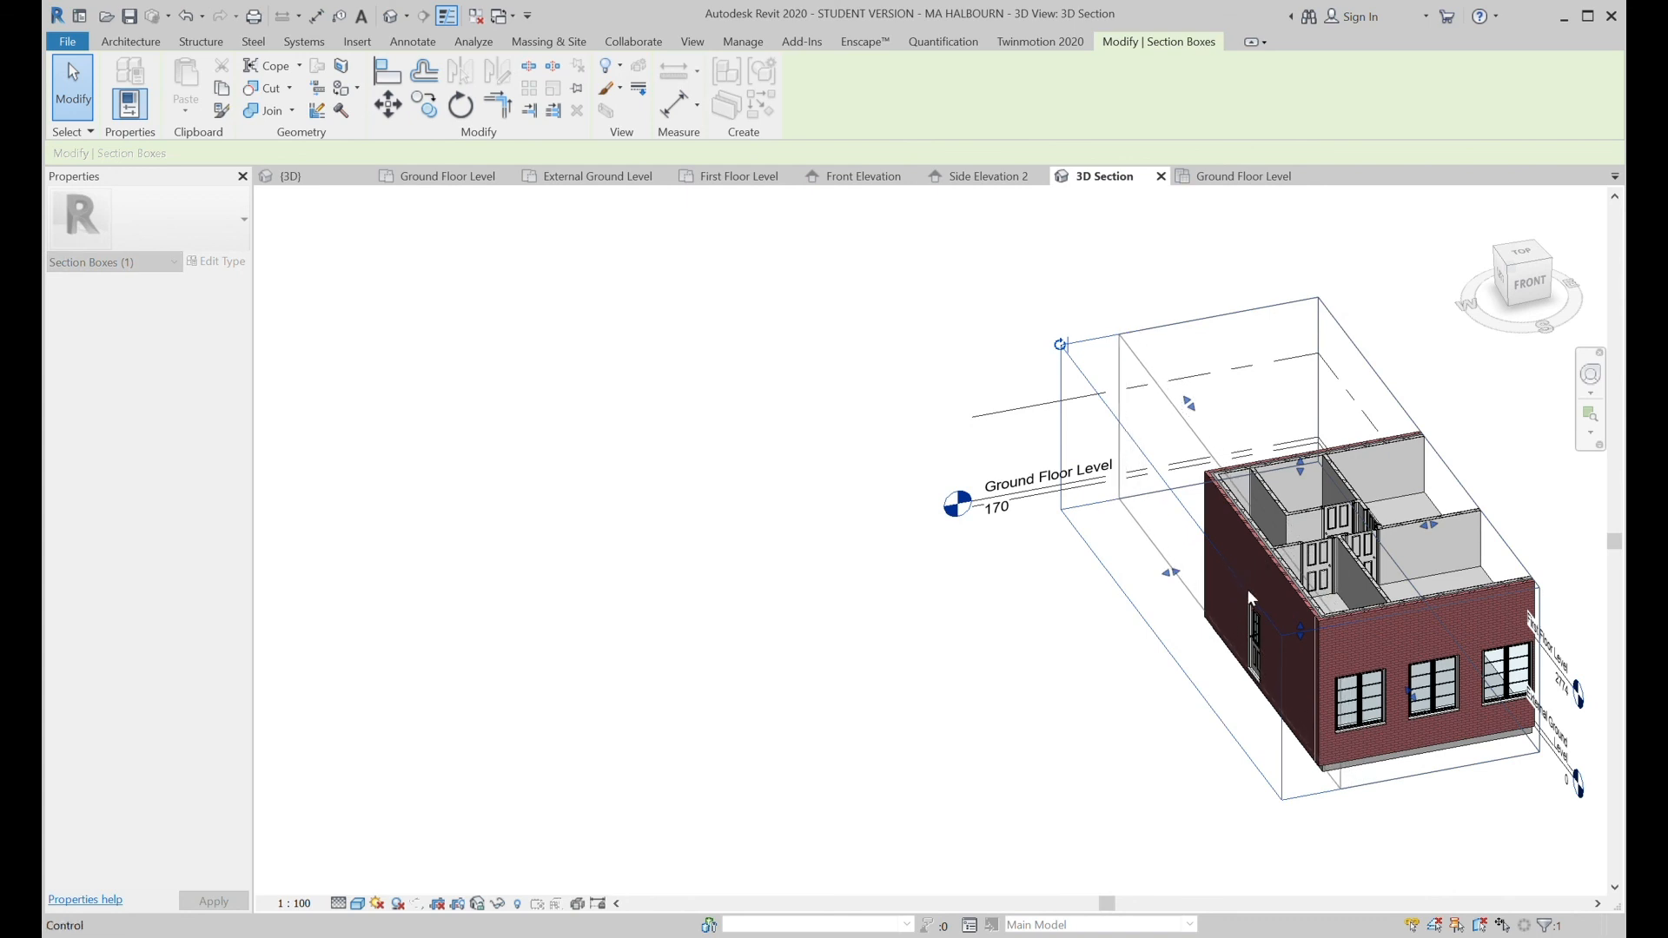
Inspect the sectioned staircase from the left, checking the walls beneath the flight and the junction with the door frame and first floor.
{"action": "middle_click_drag", "start_coordinate": [1282, 739], "coordinate": [1147, 668], "text": "shift"}
{"action": "scroll", "coordinate": [1329, 663], "scroll_direction": "up", "scroll_amount": 5}
{"action": "scroll", "coordinate": [1181, 534], "scroll_direction": "up", "scroll_amount": 2}
{"action": "middle_click_drag", "start_coordinate": [1177, 582], "coordinate": [1165, 497], "text": "shift"}
{"action": "scroll", "coordinate": [1154, 379], "scroll_direction": "up", "scroll_amount": 2}
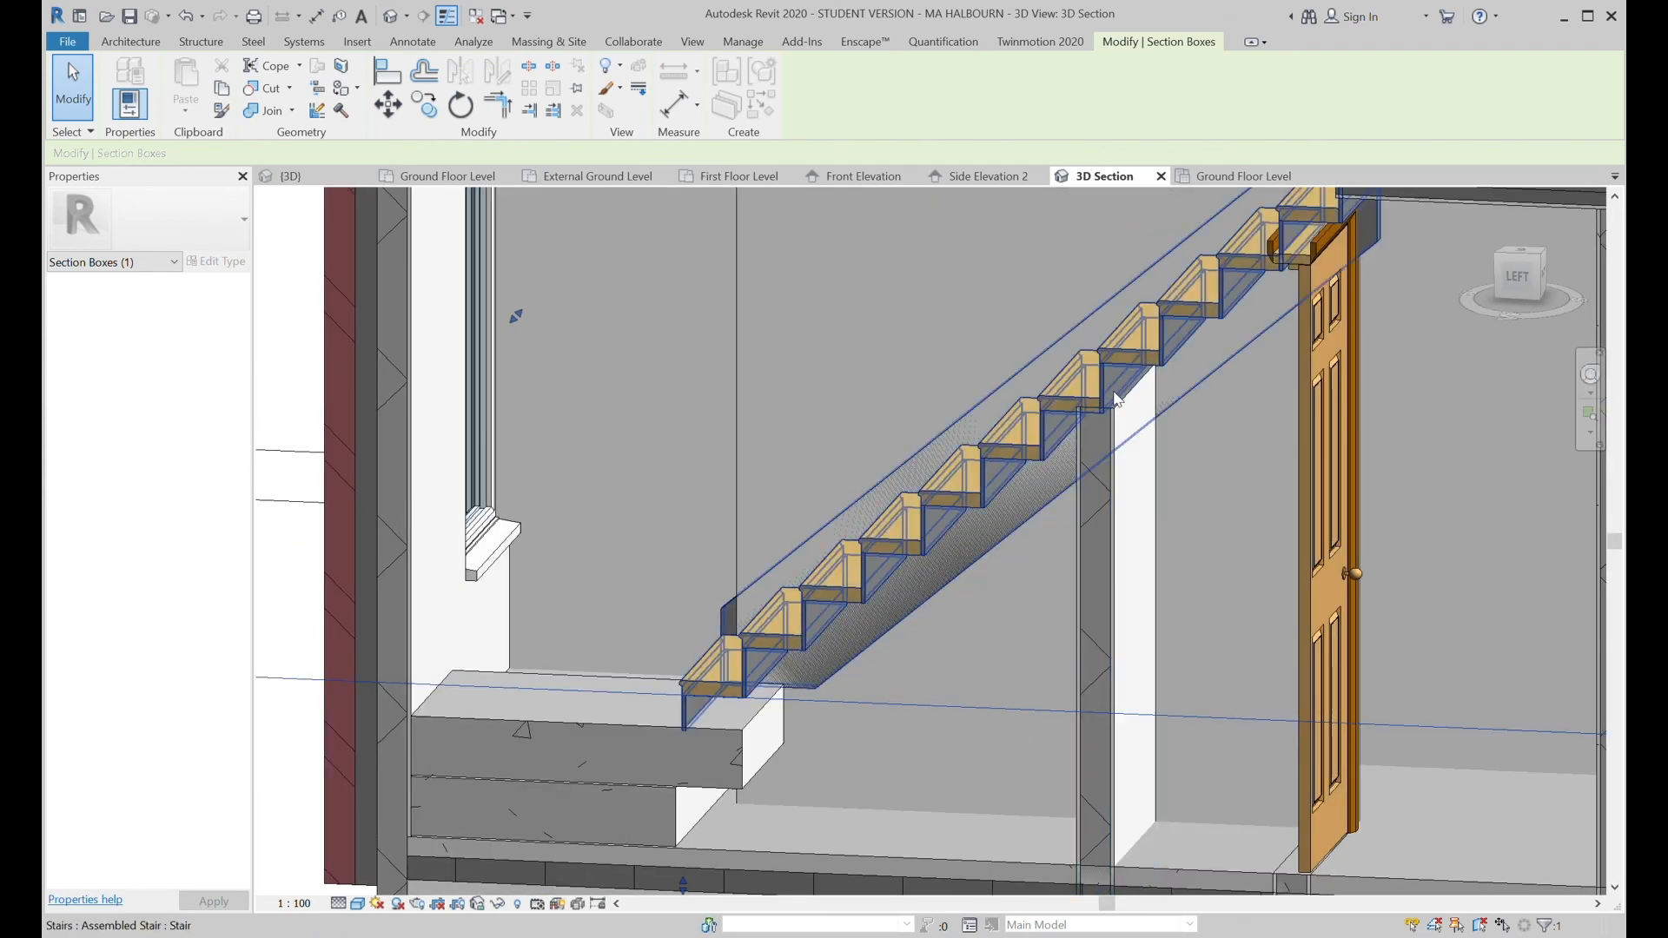
{"action": "middle_click_drag", "start_coordinate": [1177, 606], "coordinate": [1461, 358], "text": "shift"}
{"action": "left_click", "coordinate": [1532, 276]}
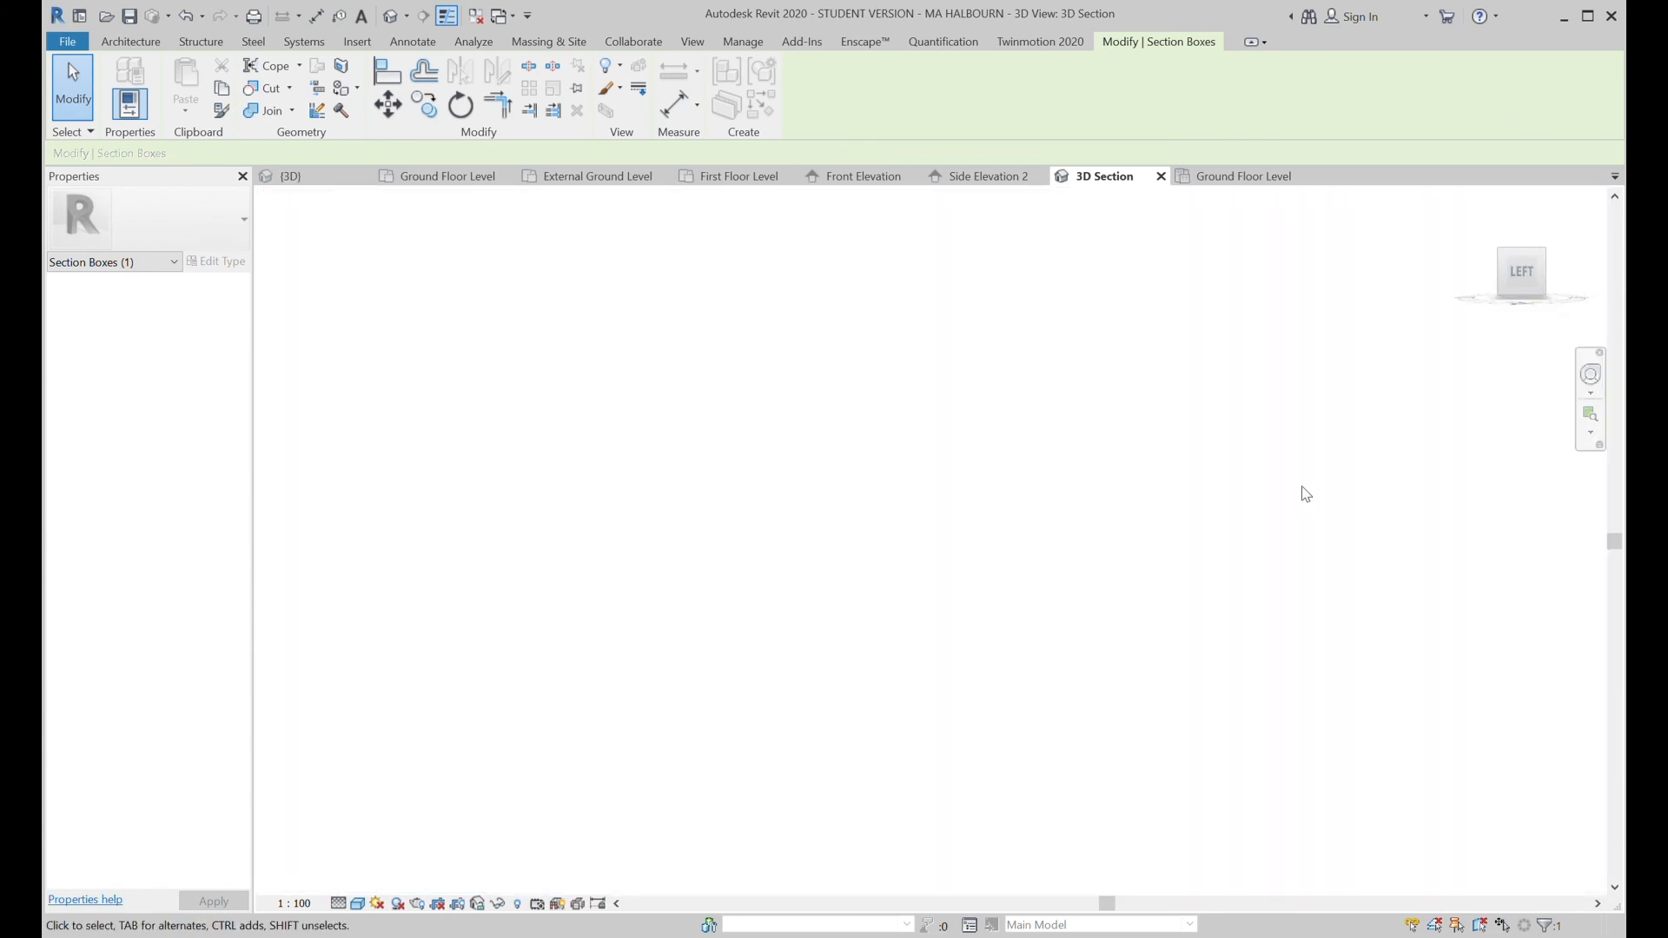
{"action": "scroll", "coordinate": [1300, 484], "scroll_direction": "down", "scroll_amount": 3}
{"action": "scroll", "coordinate": [1184, 544], "scroll_direction": "up", "scroll_amount": 5}
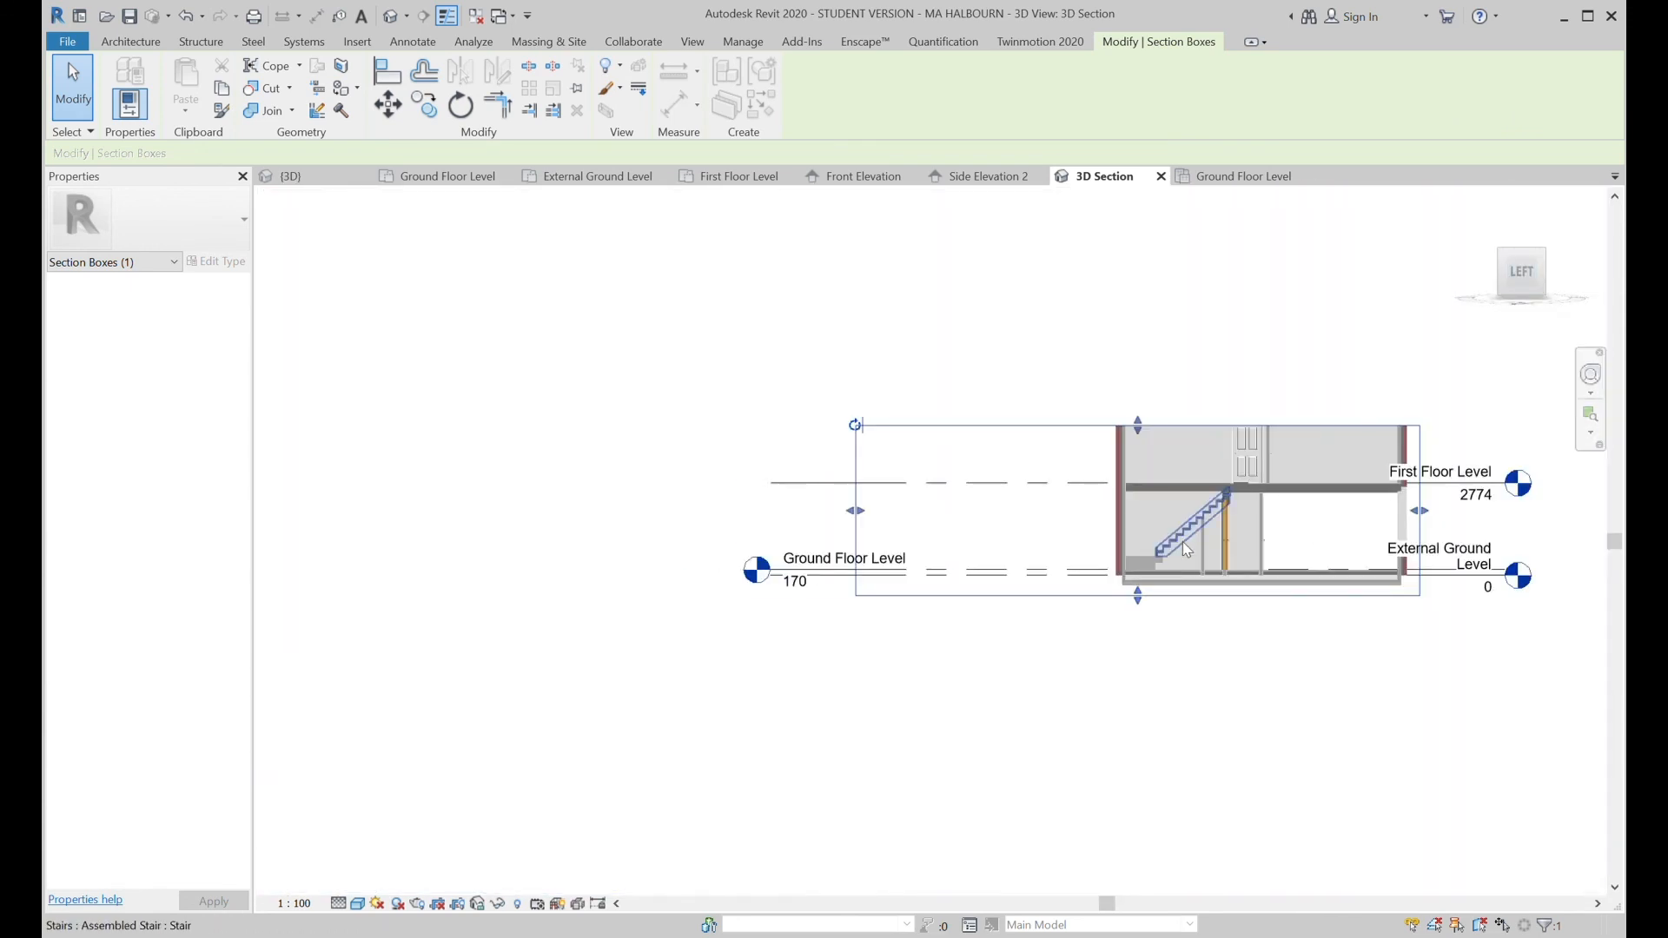
{"action": "scroll", "coordinate": [1184, 543], "scroll_direction": "up", "scroll_amount": 6}
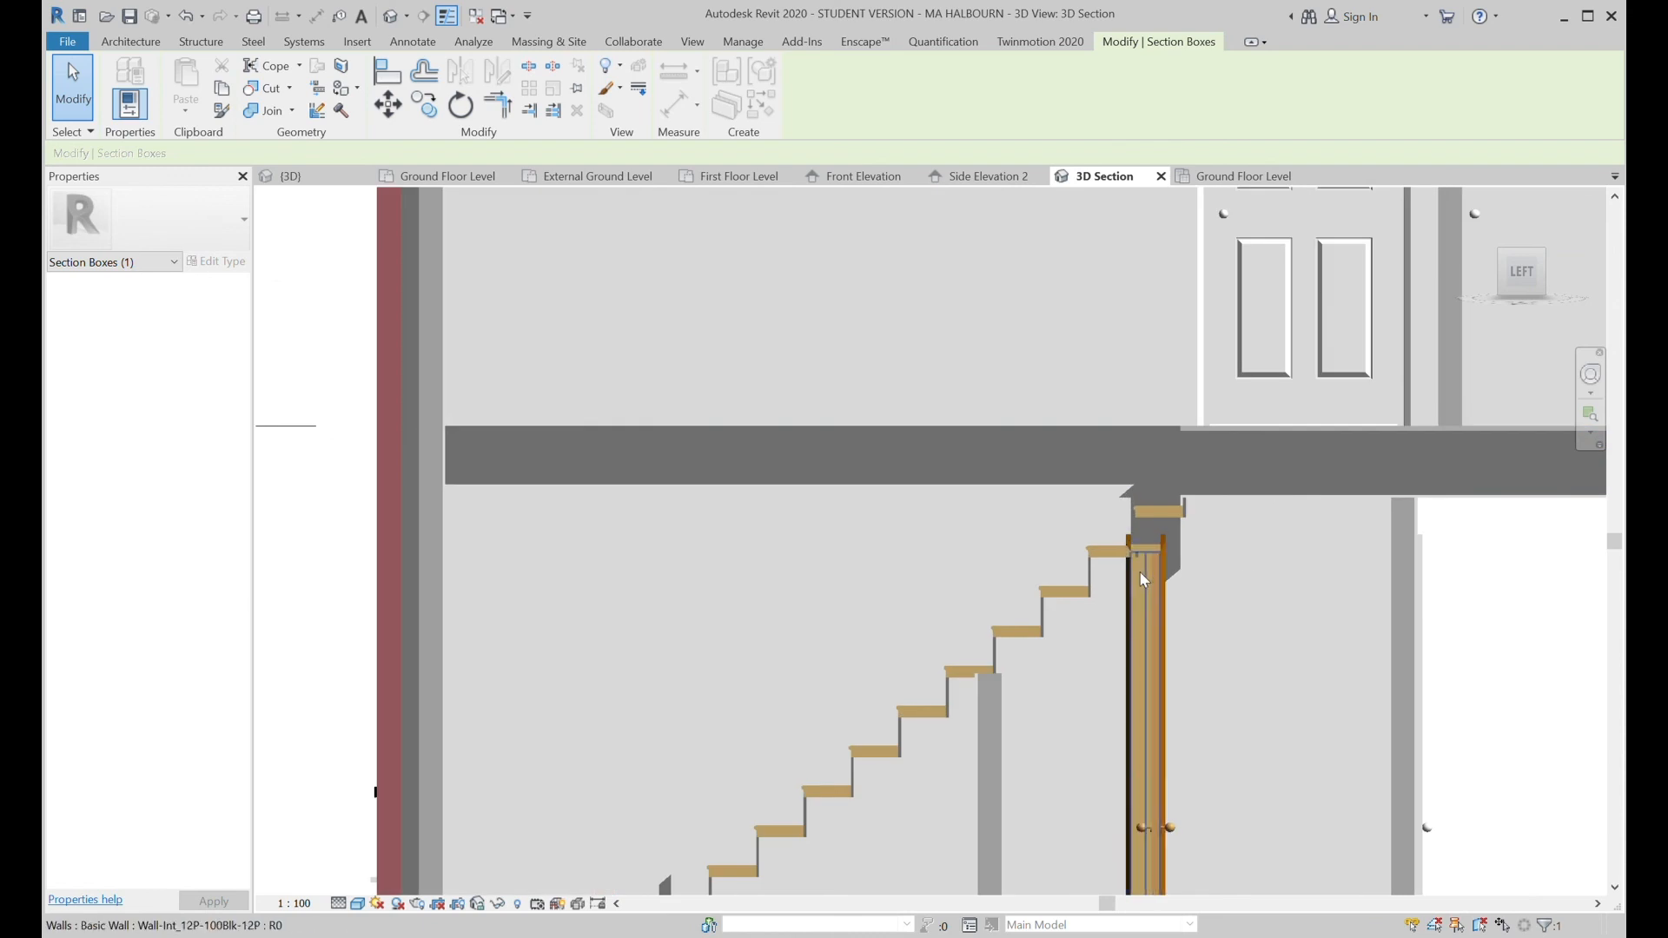
{"action": "scroll", "coordinate": [1140, 561], "scroll_direction": "up", "scroll_amount": 5}
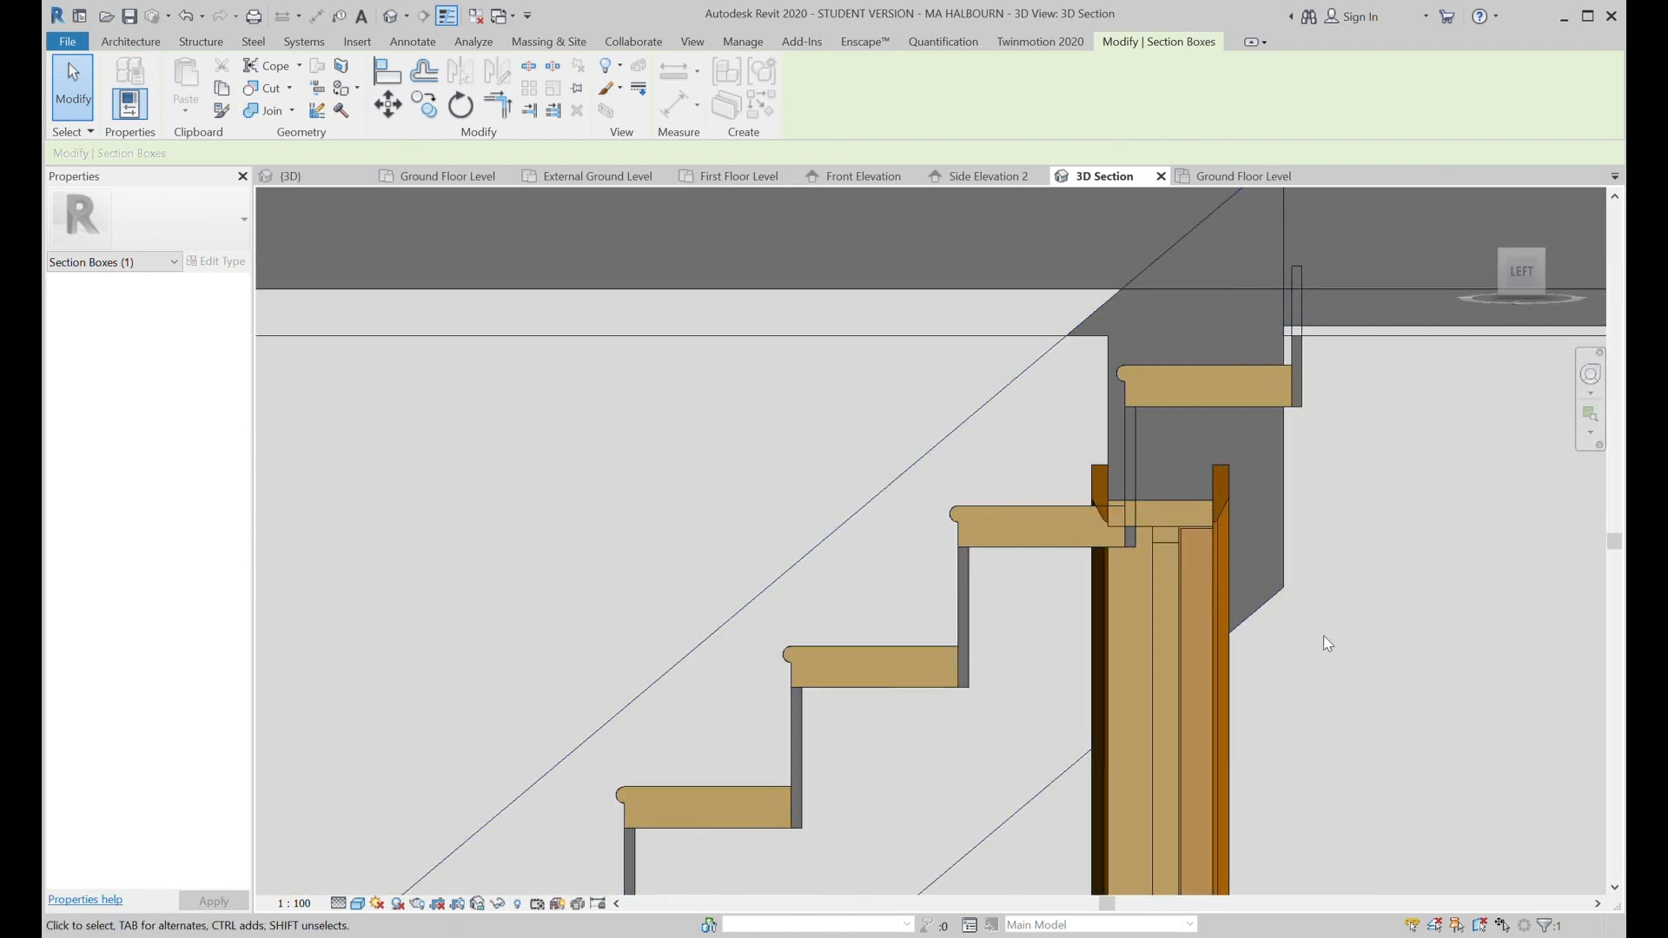
Reduce the height of the interior door beneath the staircase's upper treads through its type properties.
{"action": "middle_click_drag", "start_coordinate": [1338, 650], "coordinate": [1302, 631], "text": "shift"}
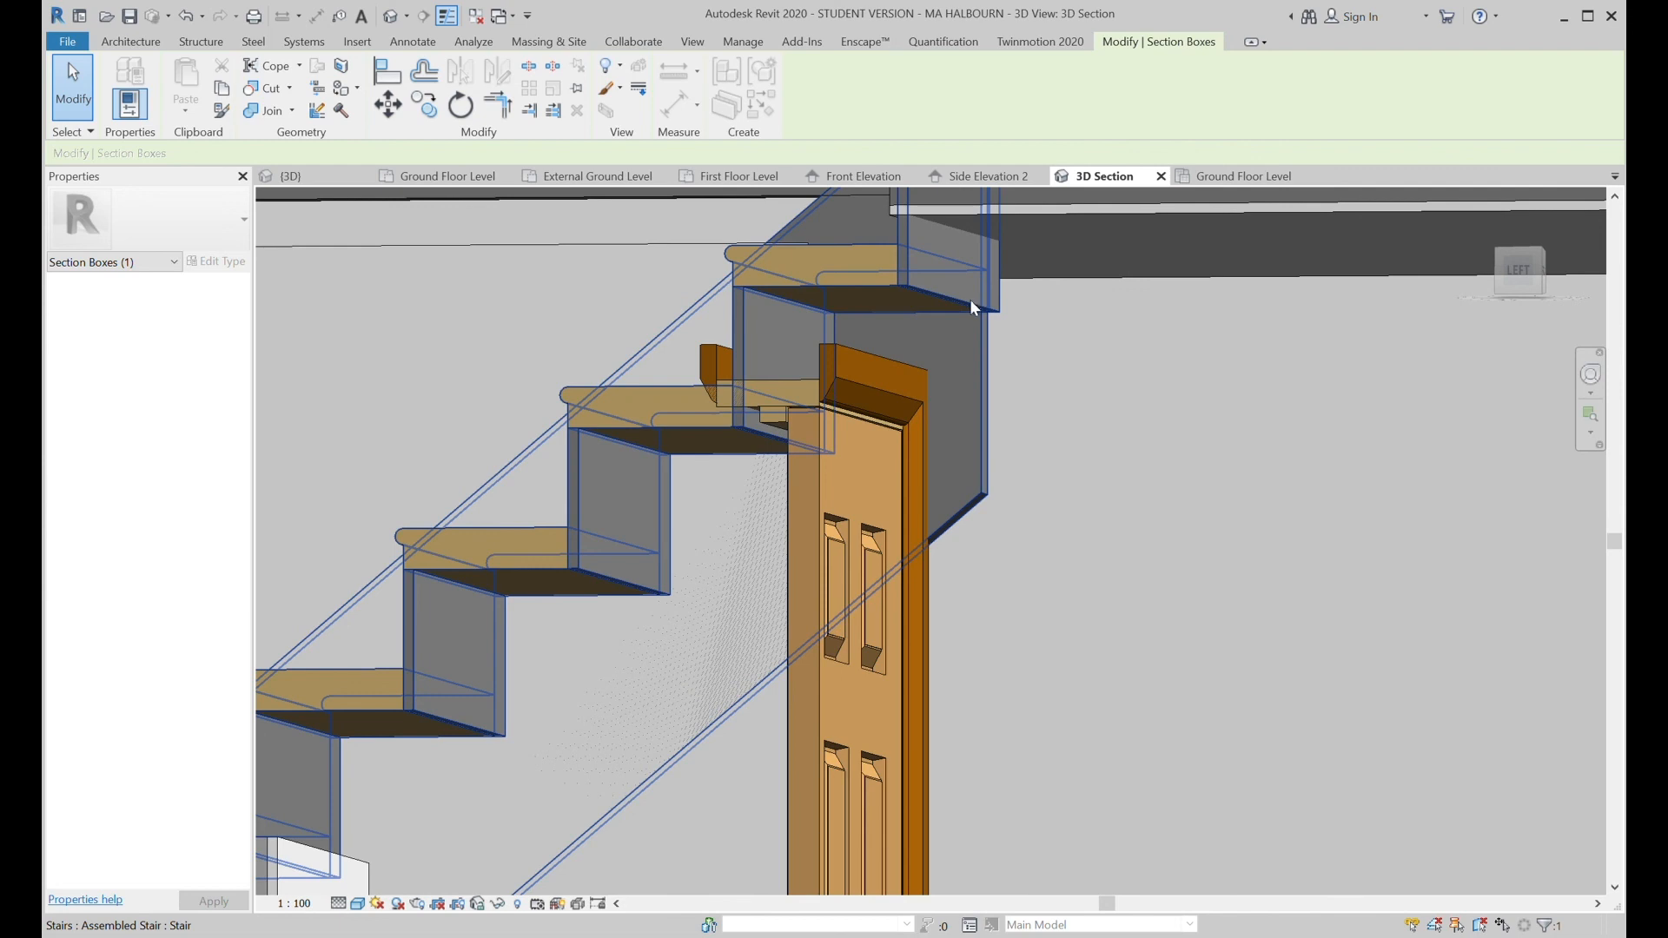
{"action": "middle_click_drag", "start_coordinate": [1081, 633], "coordinate": [1140, 540], "text": "shift"}
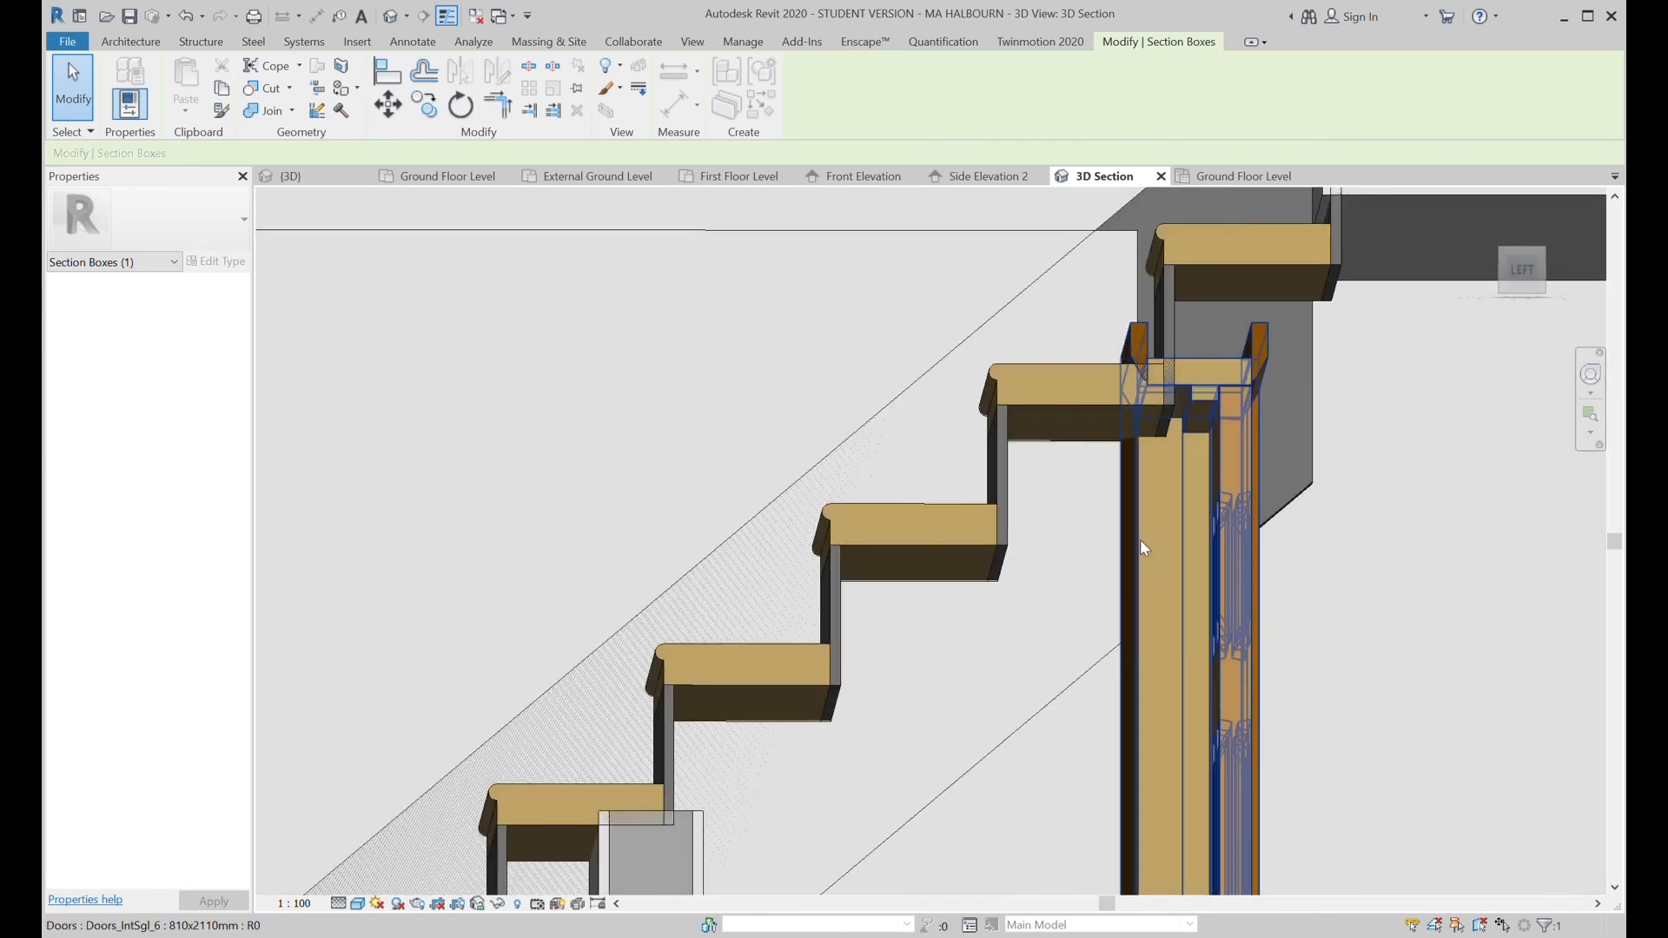
{"action": "left_click", "coordinate": [1241, 426]}
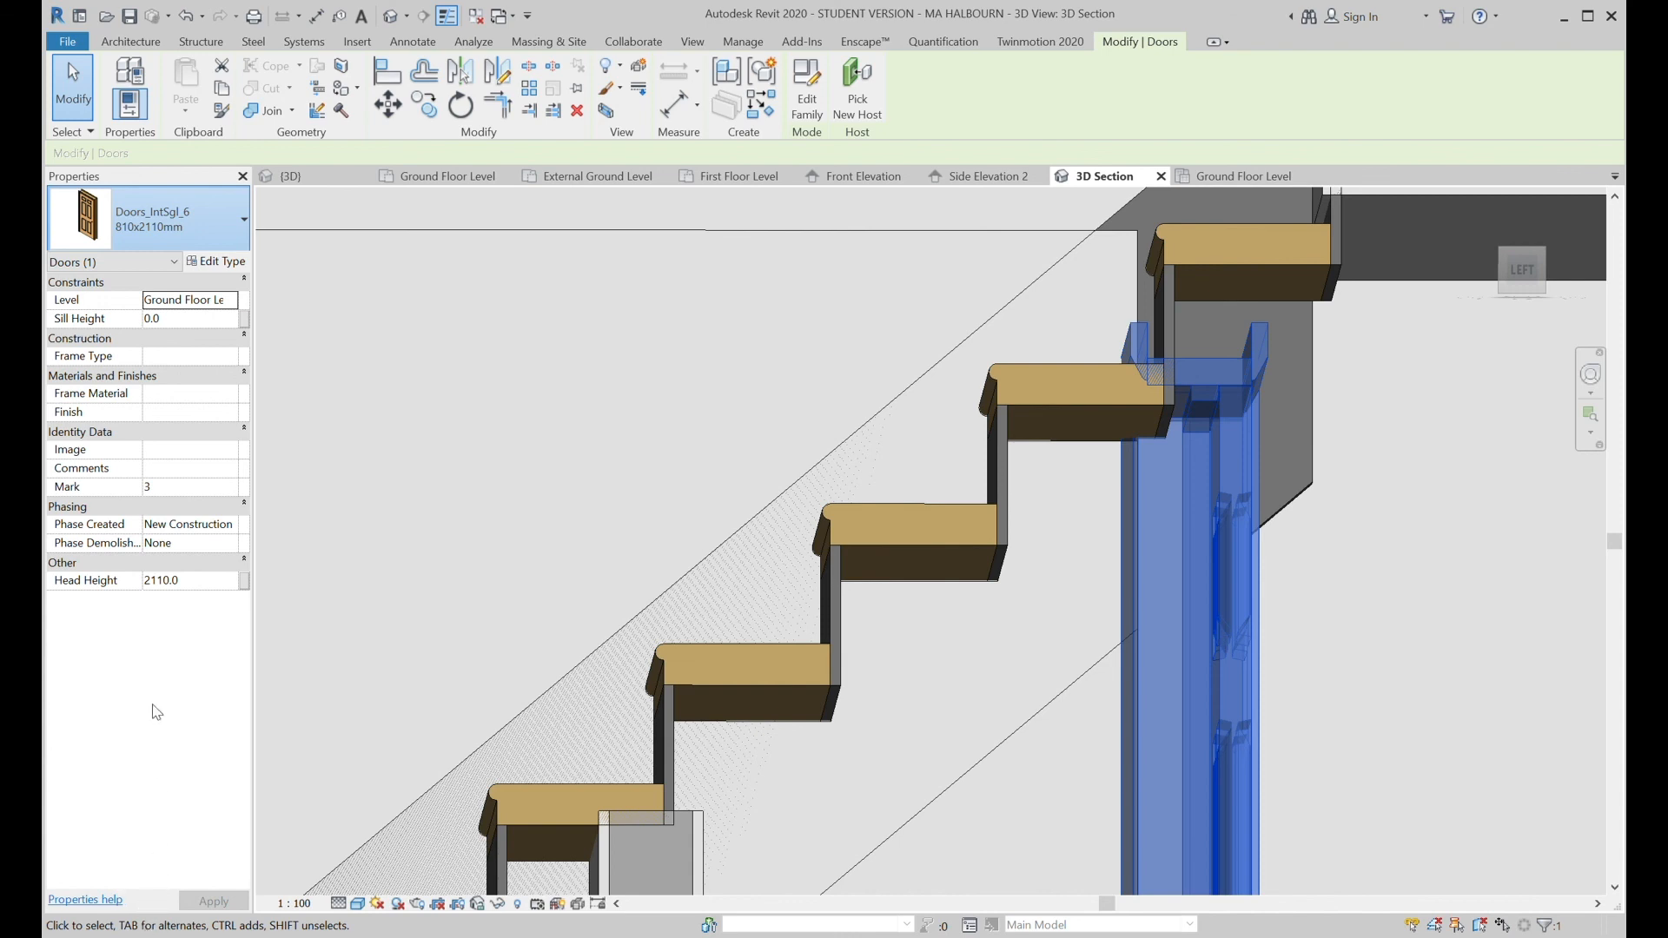
{"action": "left_click", "coordinate": [216, 262]}
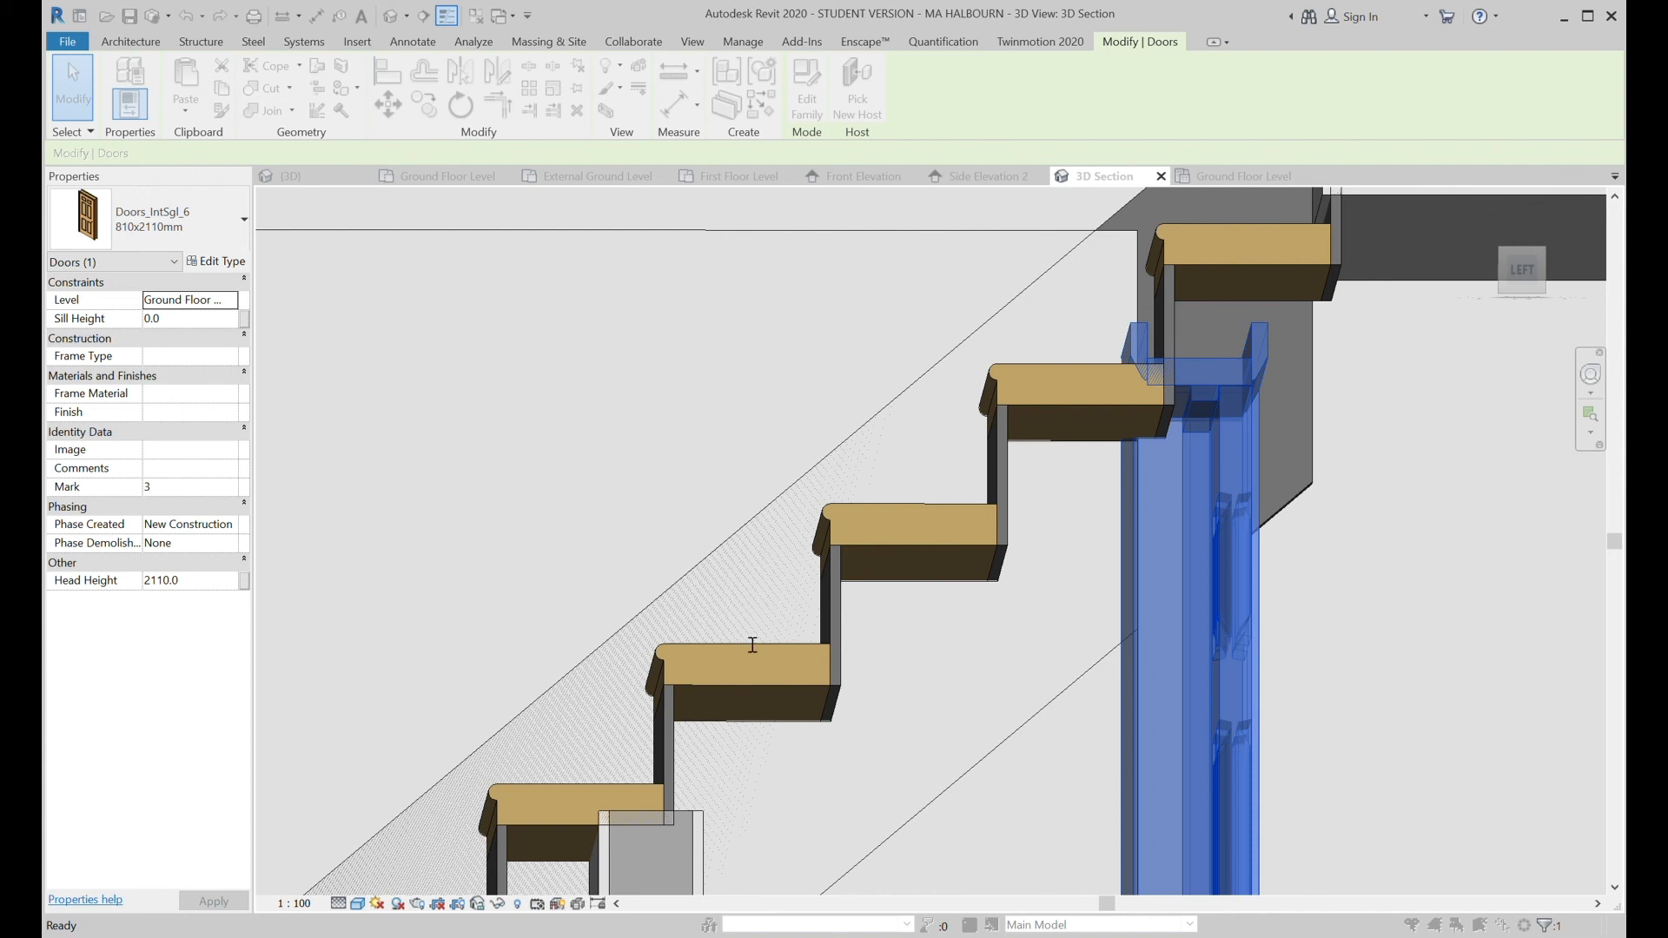
{"action": "left_click", "coordinate": [1364, 635]}
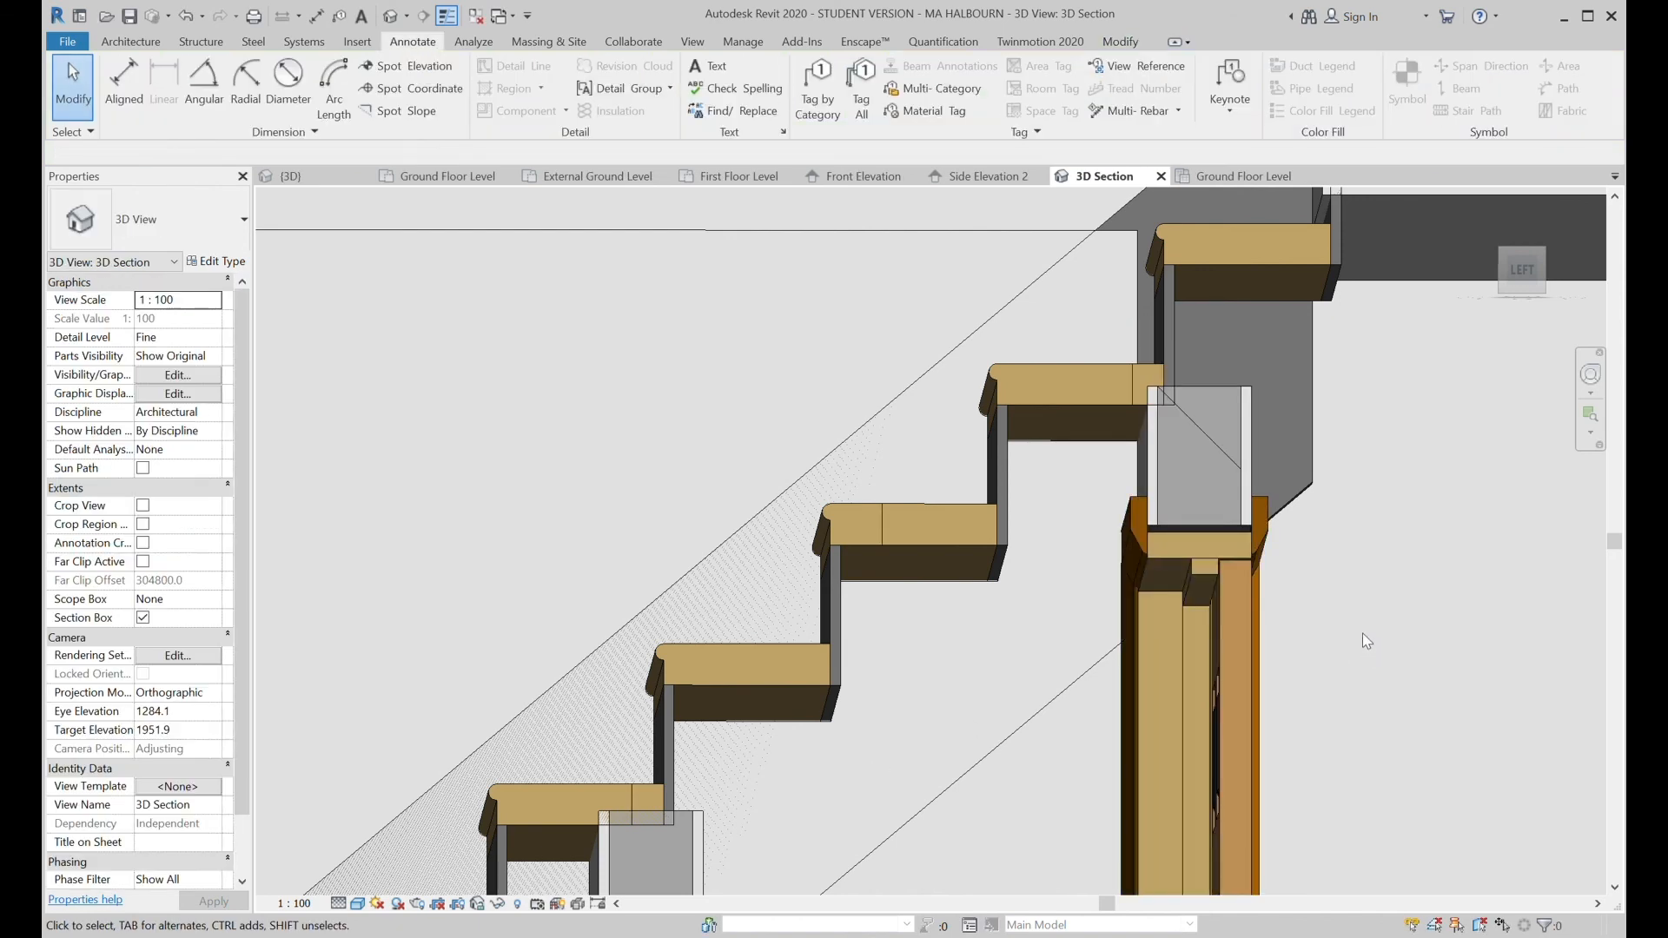
Raise the top of the wall above the interior door to the underside of the upper tread, giving a top offset of -389.1.
{"action": "middle_click_drag", "start_coordinate": [1407, 676], "coordinate": [1373, 673], "text": "shift"}
{"action": "left_click", "coordinate": [870, 346]}
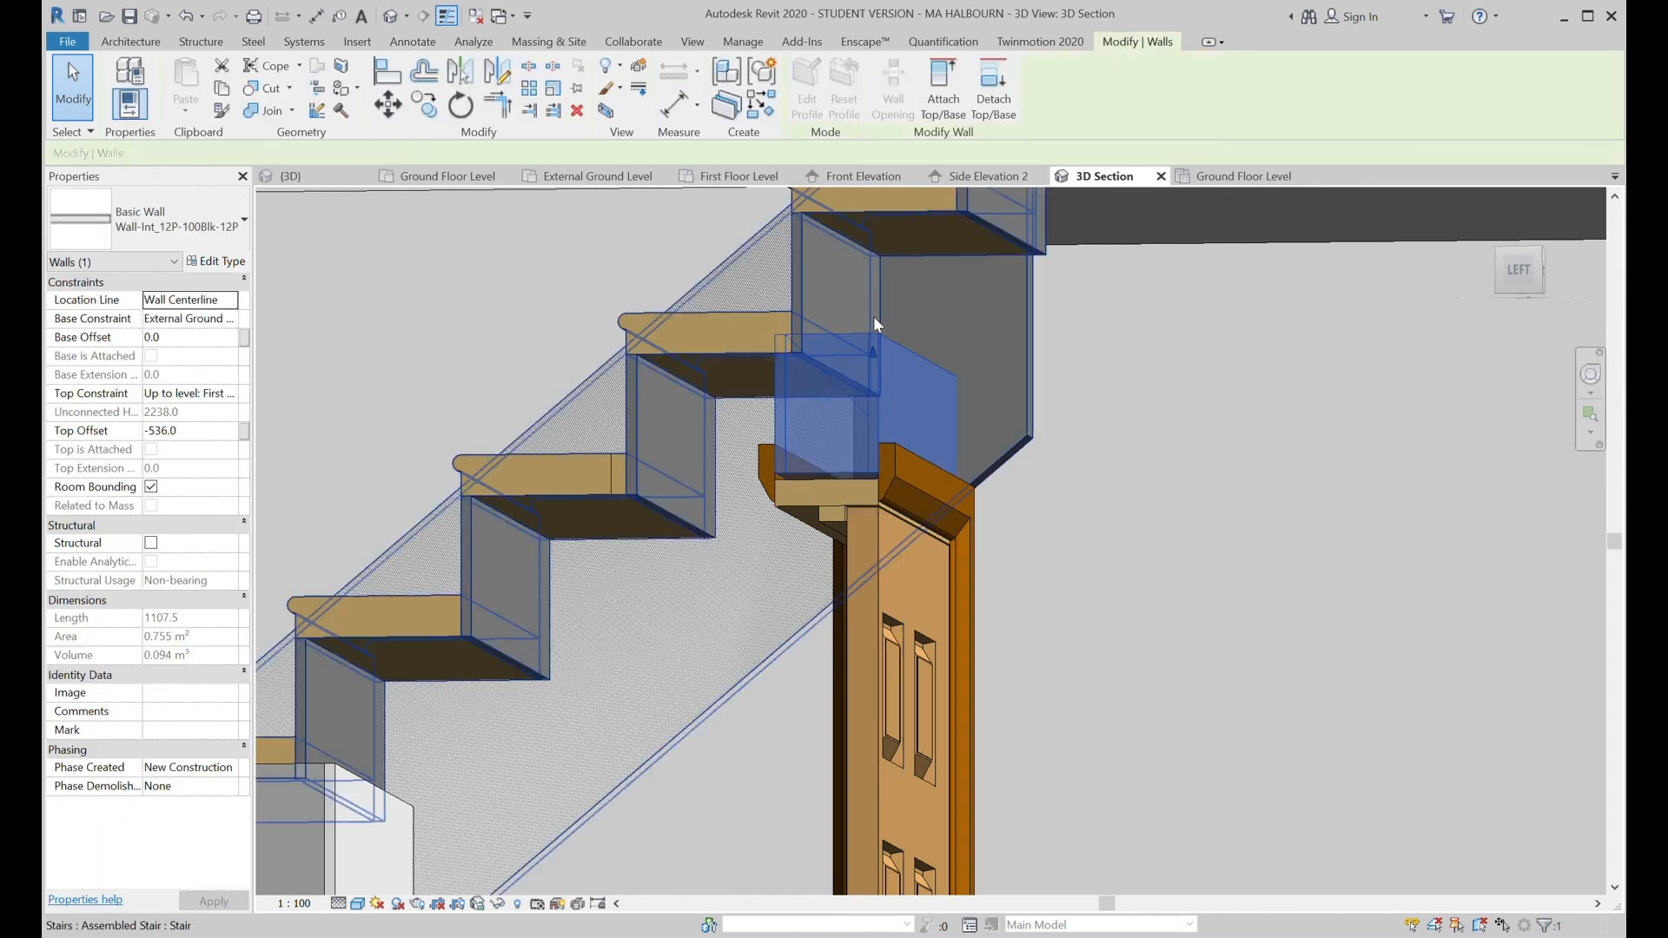
{"action": "left_click_drag", "start_coordinate": [875, 350], "coordinate": [883, 317]}
{"action": "left_click_drag", "start_coordinate": [885, 252], "coordinate": [885, 237]}
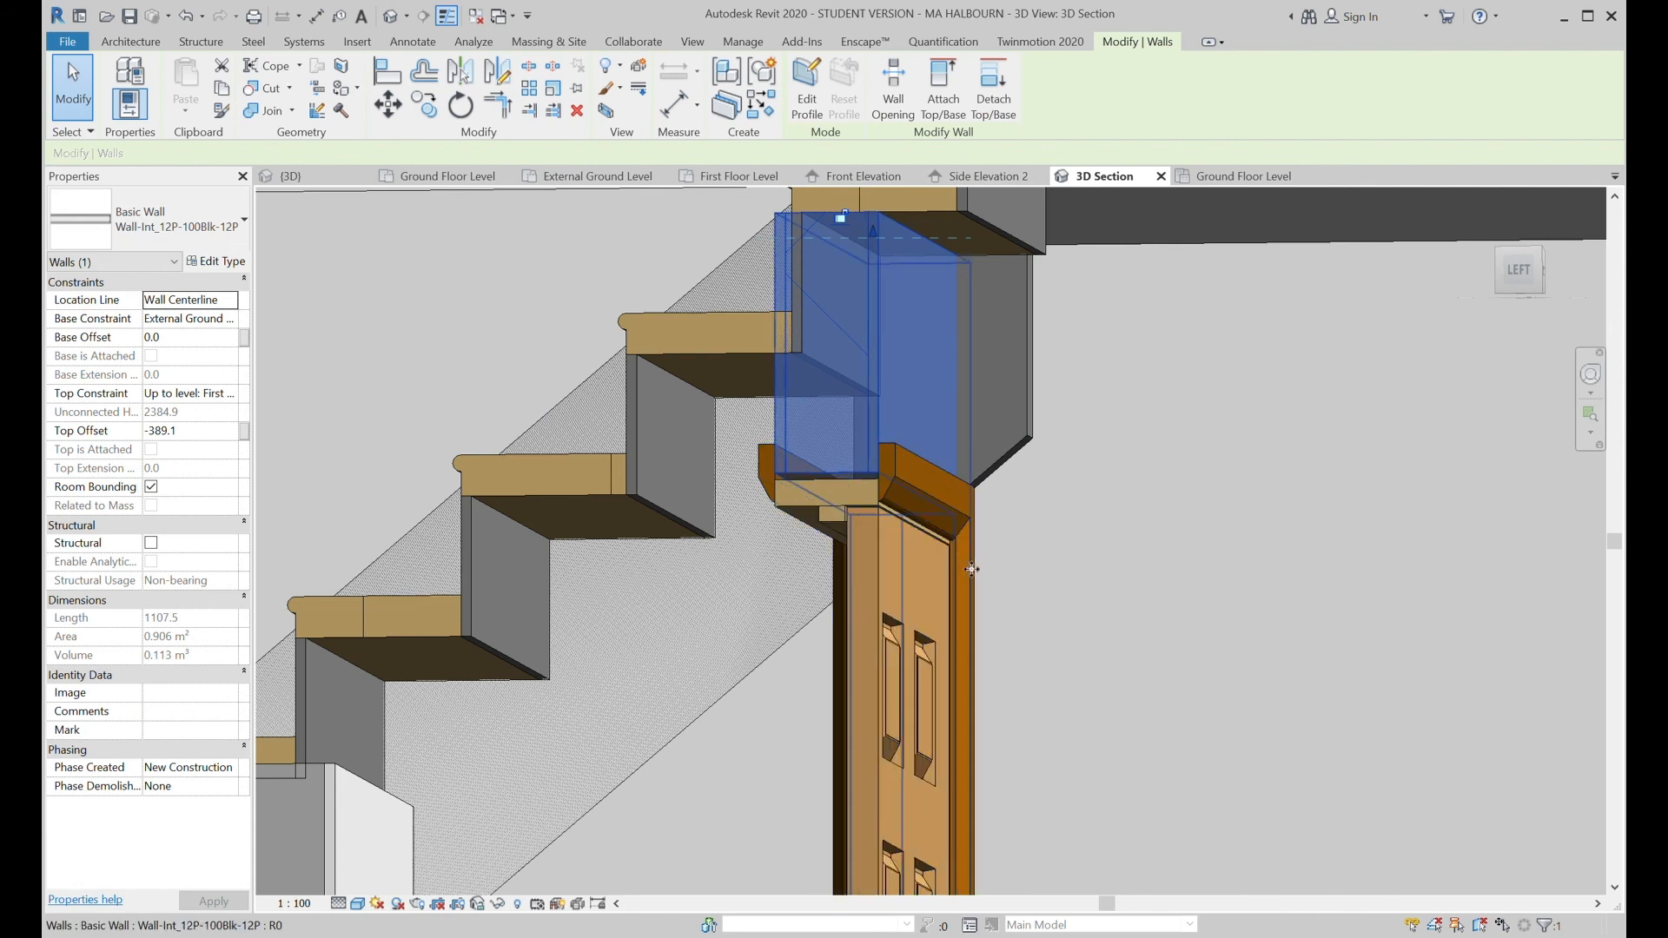
Try to align the side face of the wall above the door with the face of the staircase's top riser.
{"action": "middle_click_drag", "start_coordinate": [978, 575], "coordinate": [1006, 588], "text": "shift"}
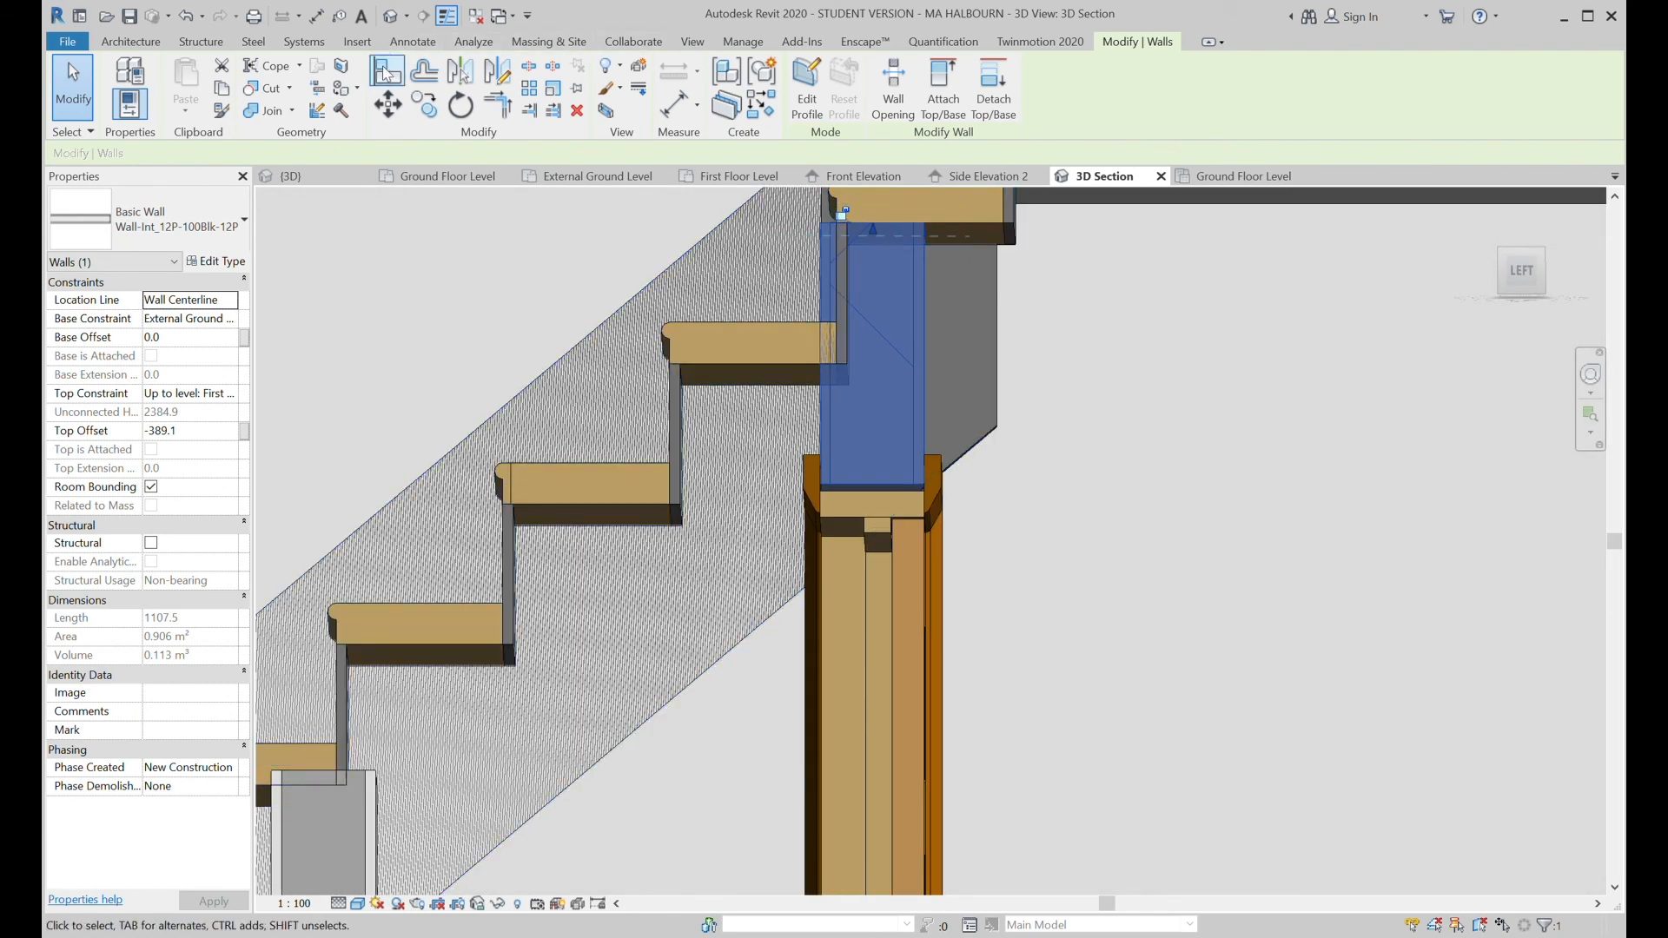
{"action": "left_click", "coordinate": [386, 73]}
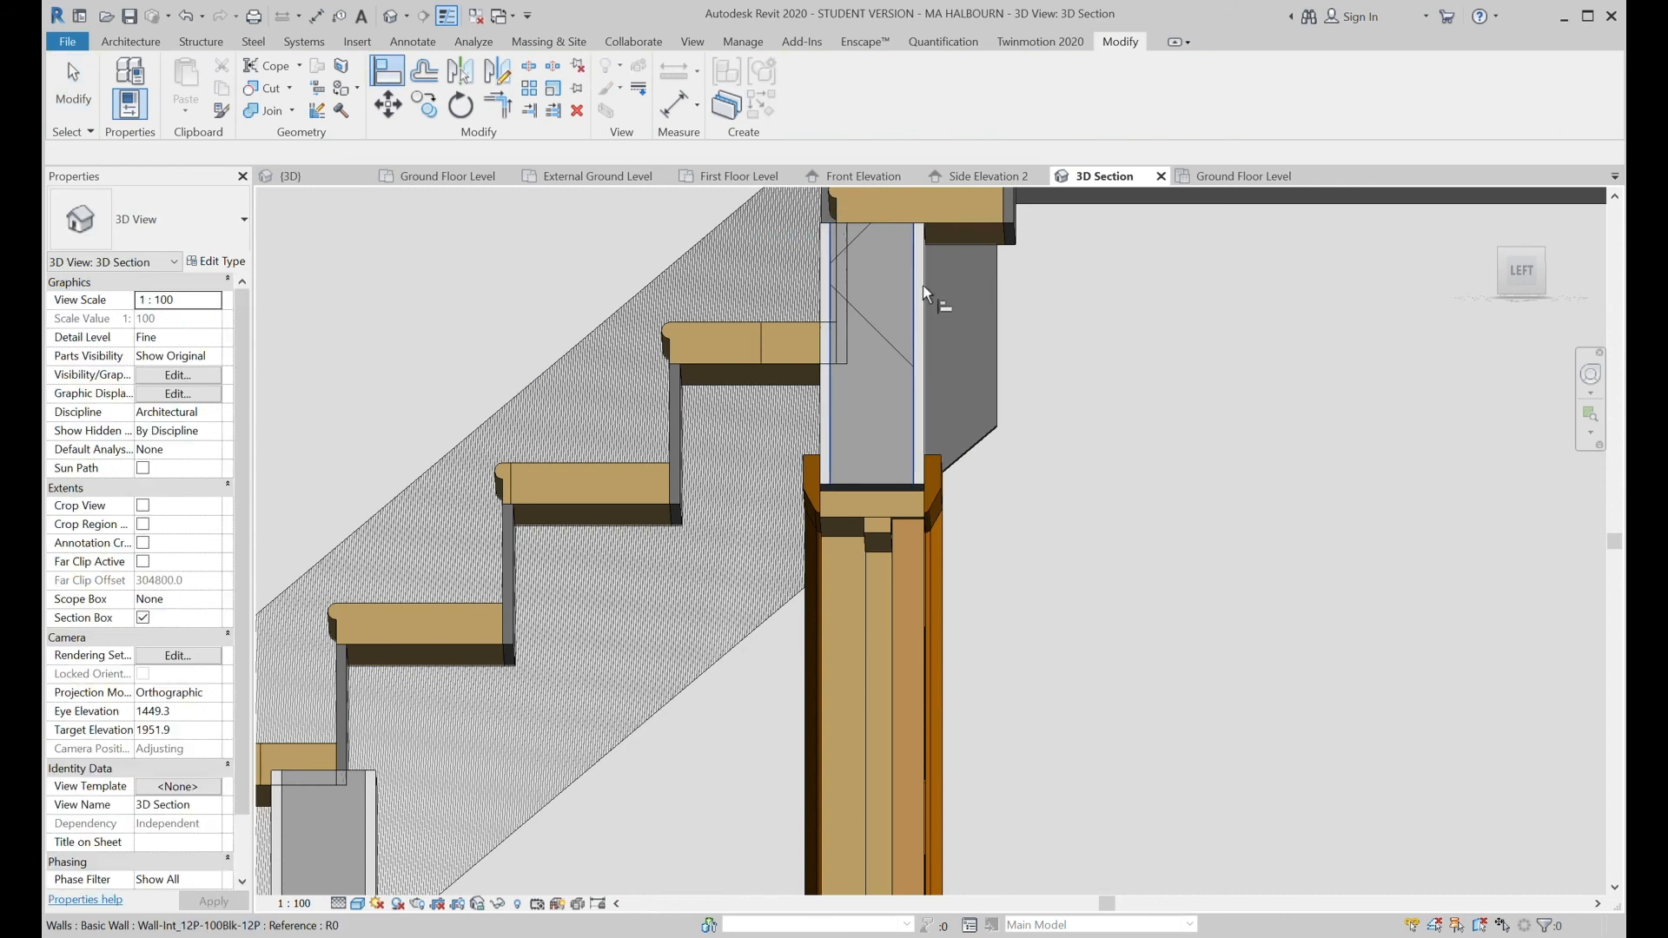
{"action": "mouse_move", "coordinate": [1097, 301]}
{"action": "middle_mouse_down", "text": "shift"}
{"action": "mouse_move", "coordinate": [1165, 357]}
{"action": "mouse_move", "coordinate": [1010, 222]}
{"action": "middle_mouse_up", "text": "shift"}
{"action": "left_click", "coordinate": [1003, 221]}
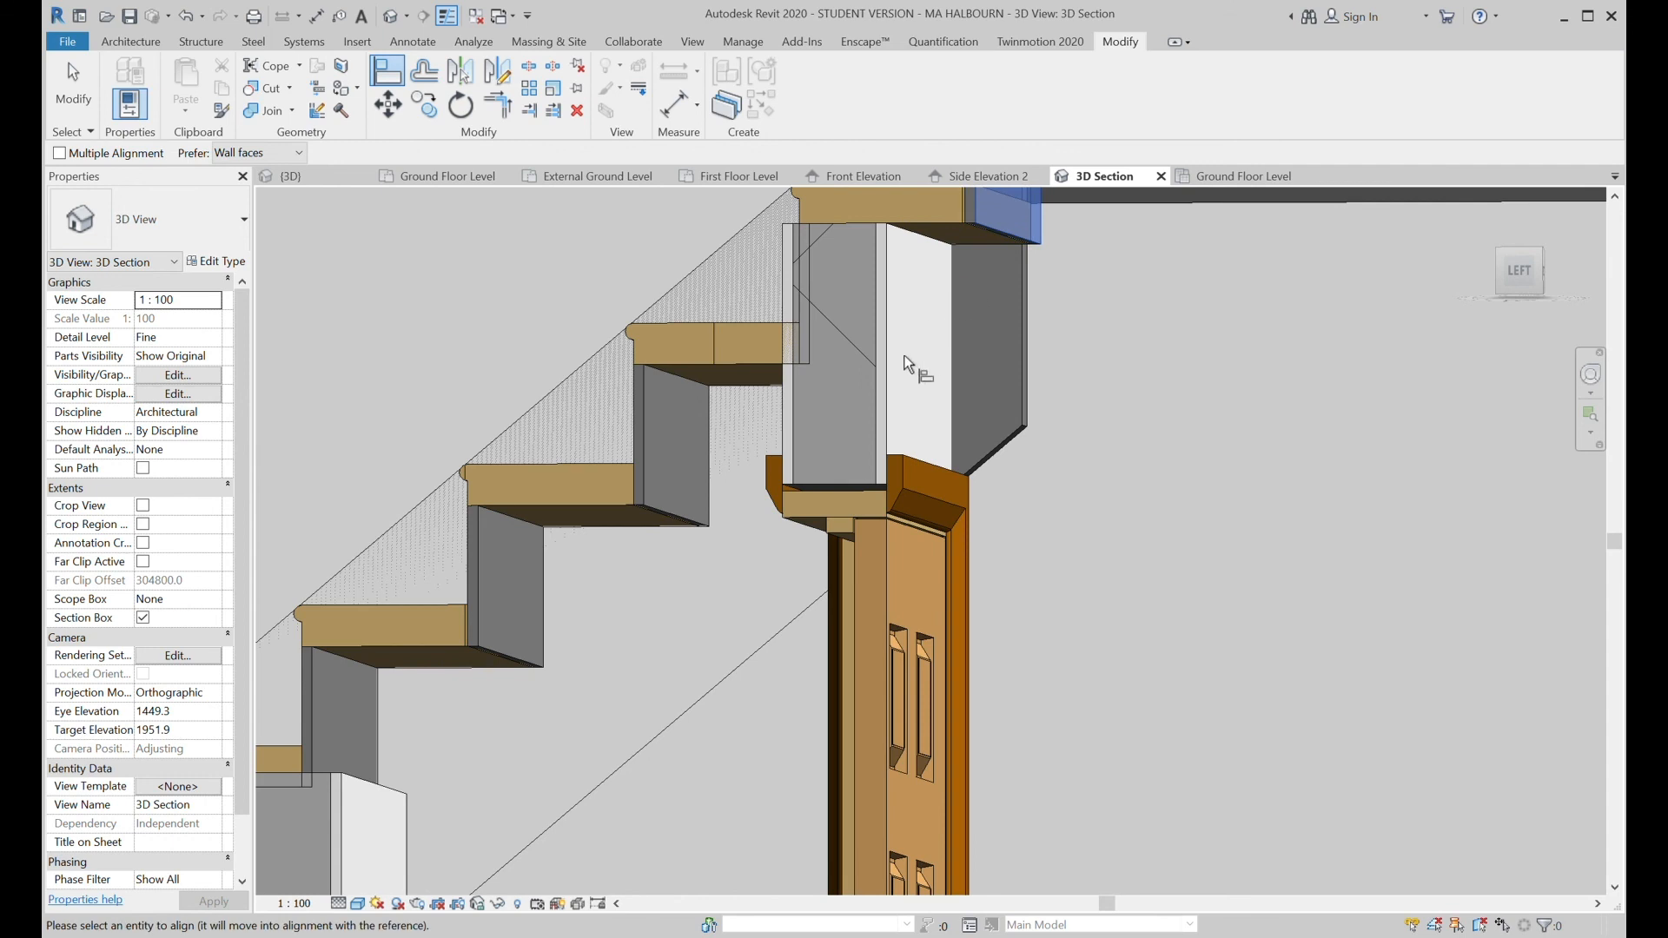
{"action": "left_click", "coordinate": [895, 373]}
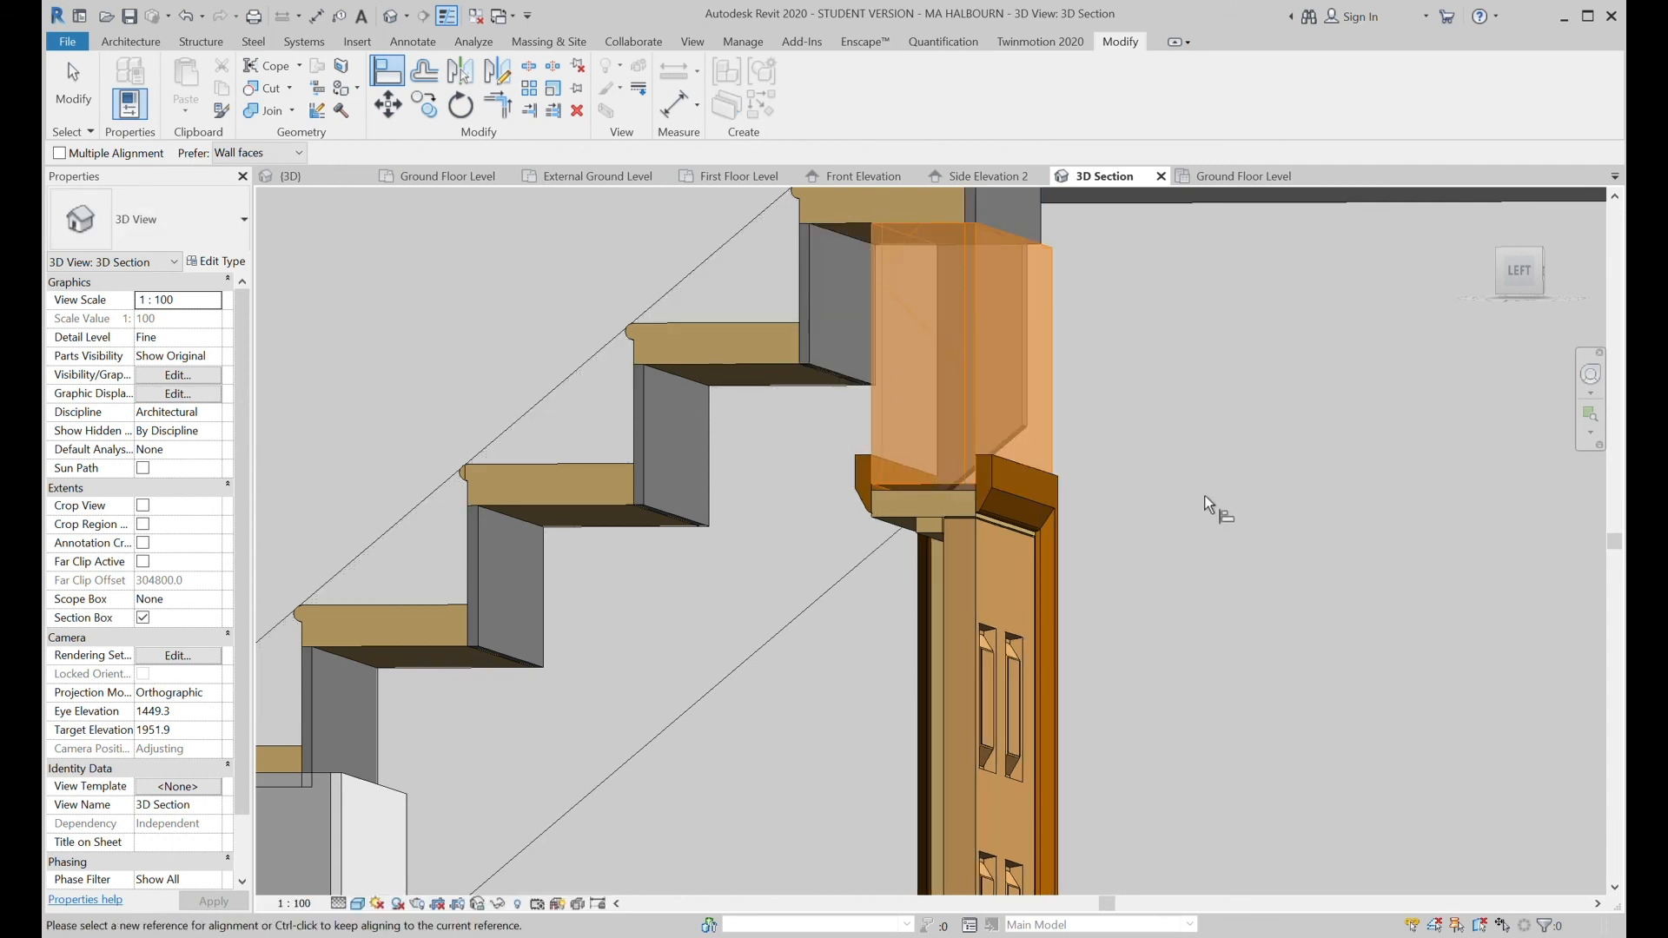
Check the shifted door wall in the Ground Floor Level plan, undo its alignment and leave the Align command.
{"action": "scroll", "coordinate": [1206, 499], "scroll_direction": "down", "scroll_amount": 2}
{"action": "scroll", "coordinate": [1204, 495], "scroll_direction": "down", "scroll_amount": 2}
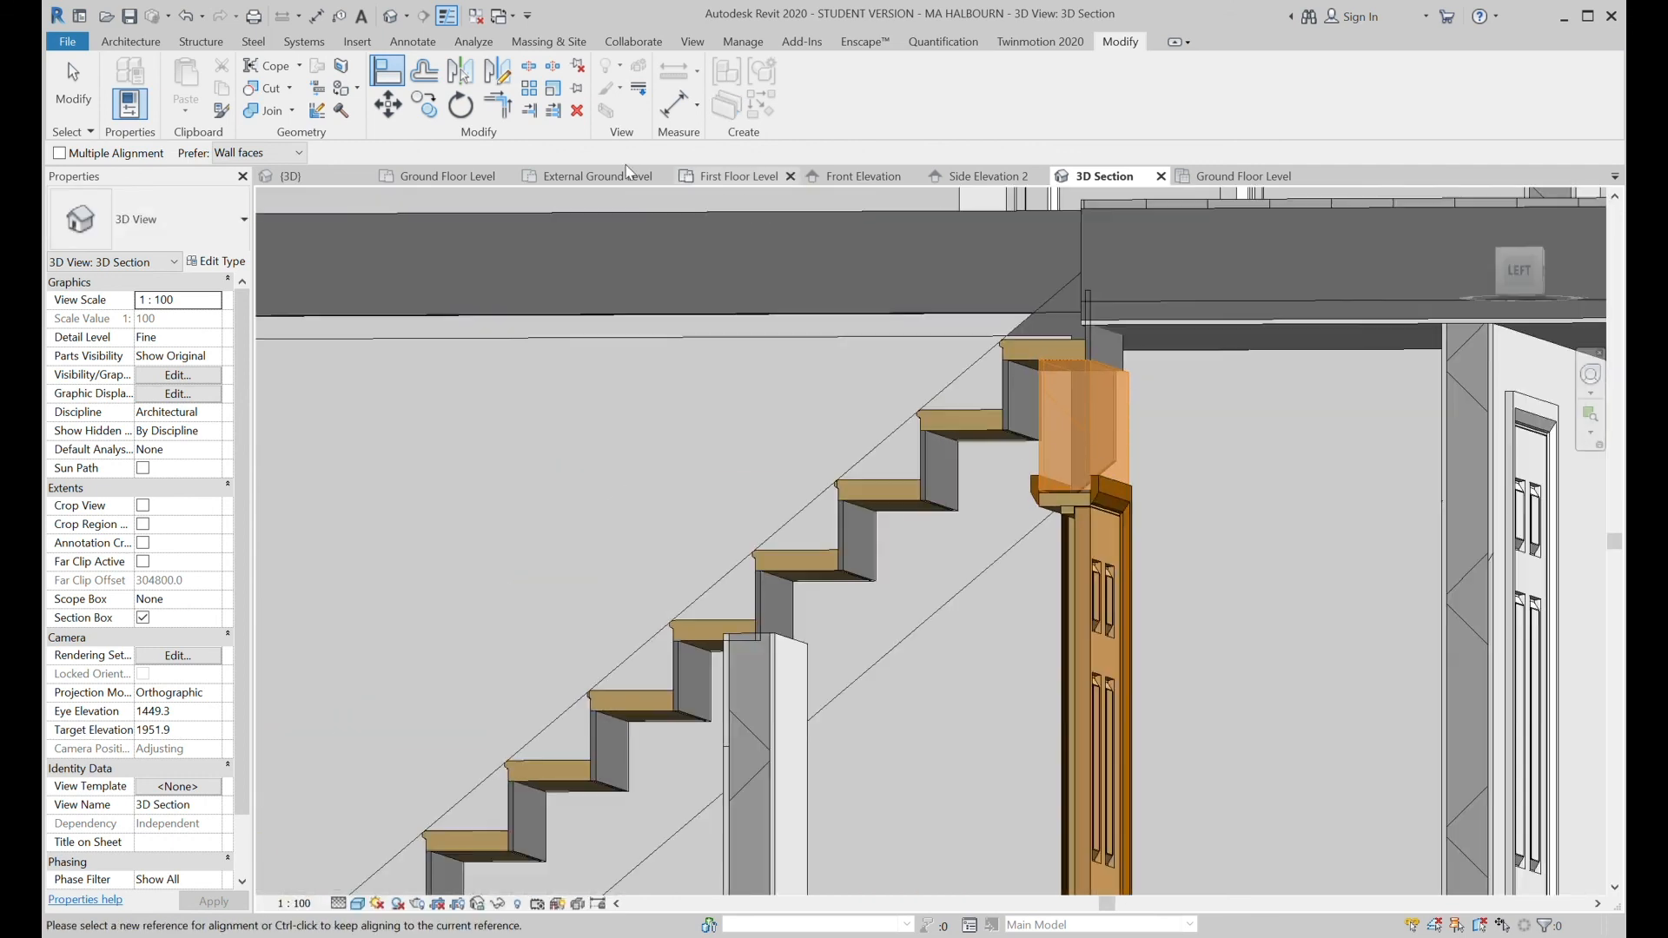
{"action": "left_click", "coordinate": [432, 178]}
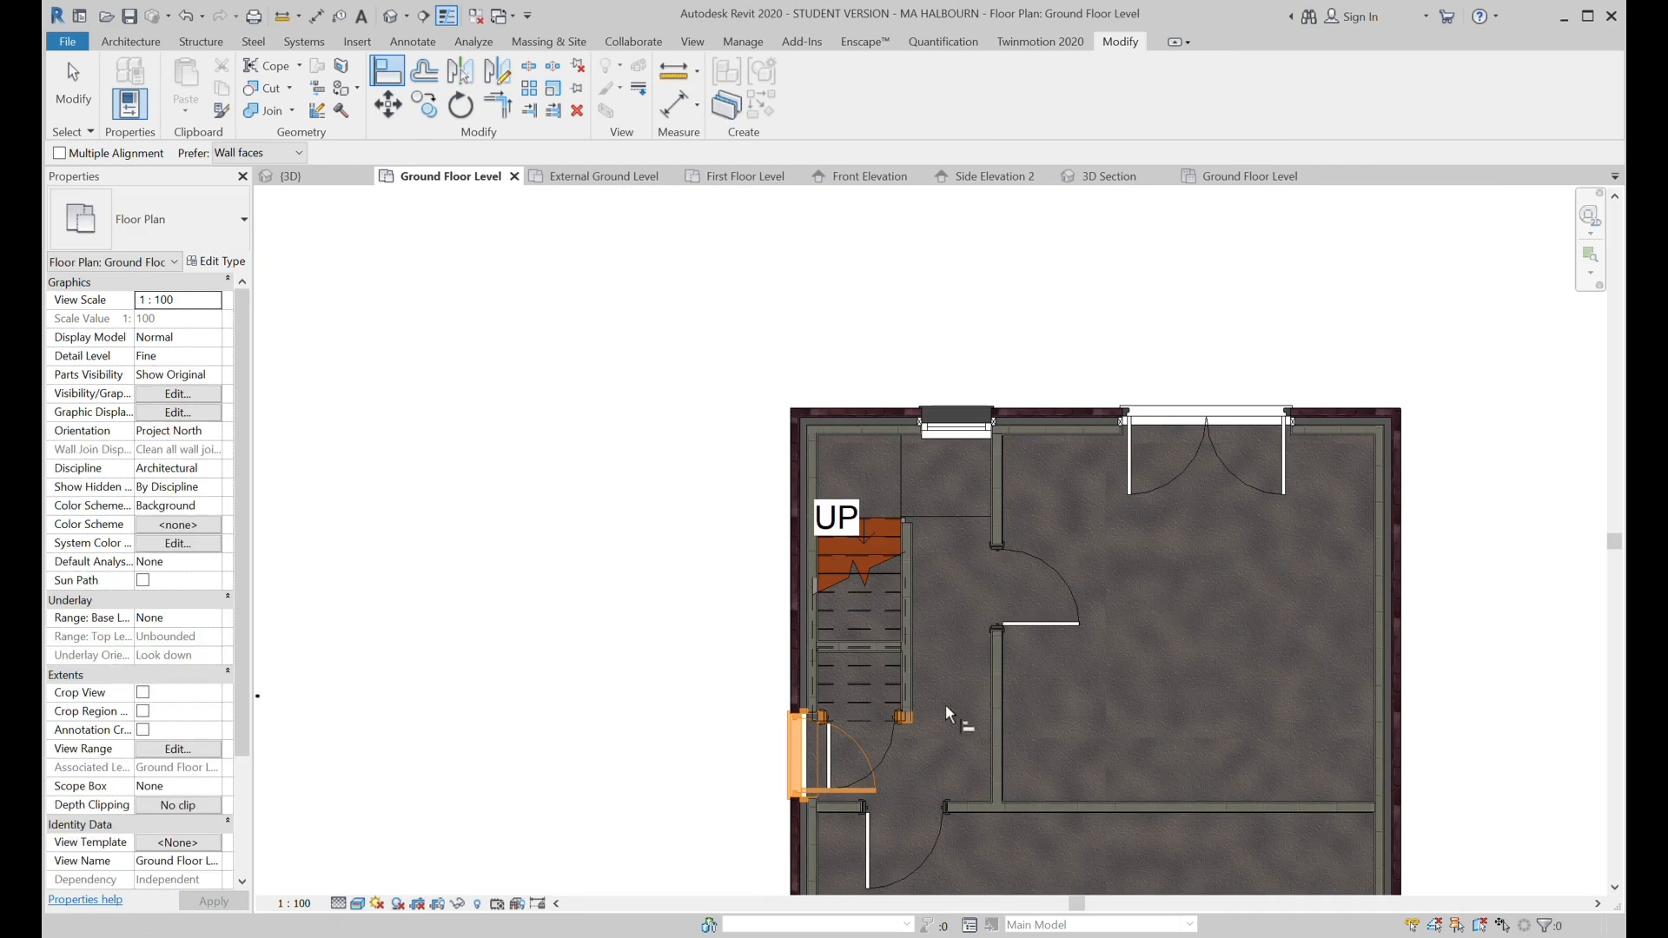
{"action": "scroll", "coordinate": [849, 767], "scroll_direction": "up", "scroll_amount": 3}
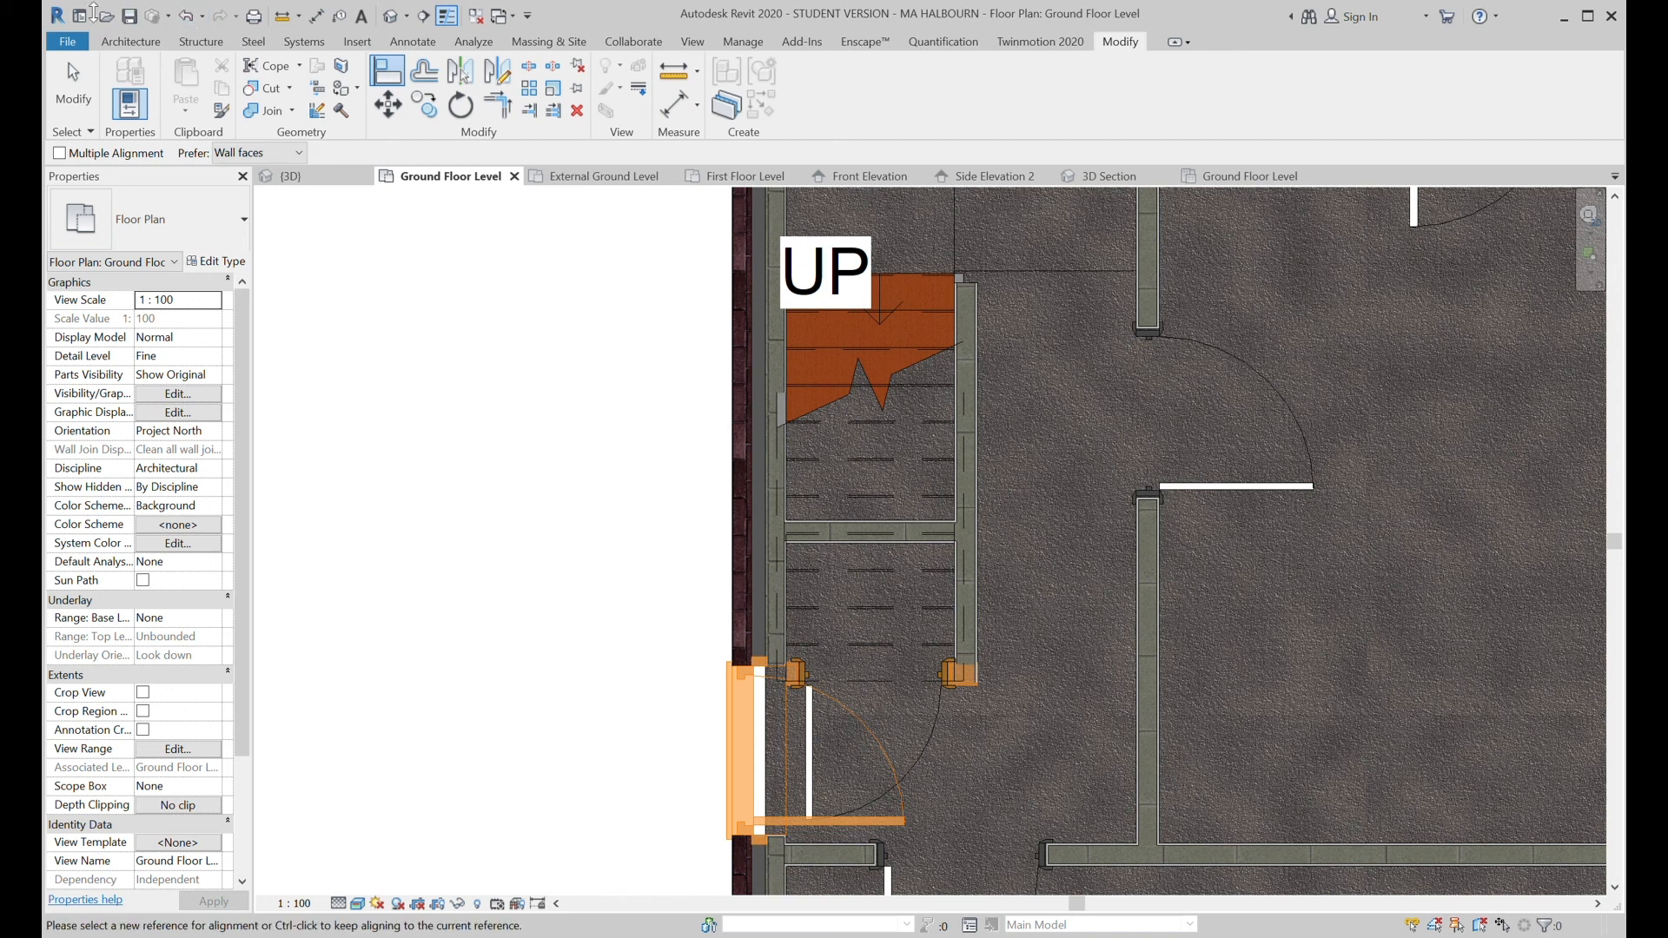
{"action": "left_click", "coordinate": [185, 16]}
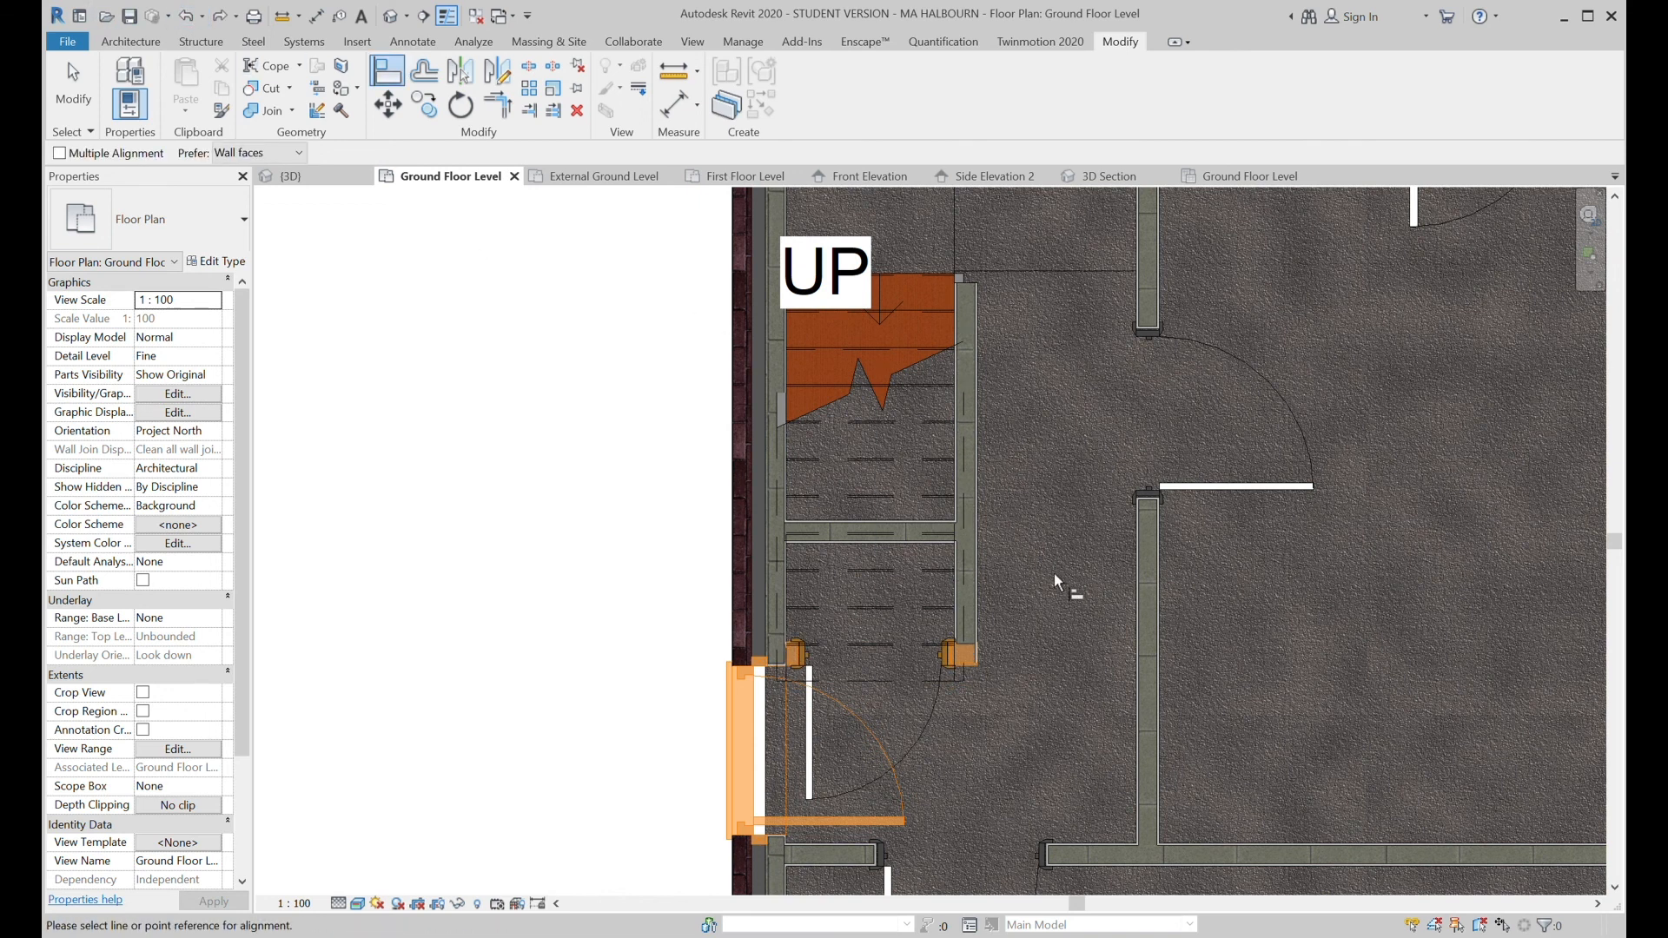
{"action": "key", "text": "Escape"}
{"action": "key", "text": "Escape"}
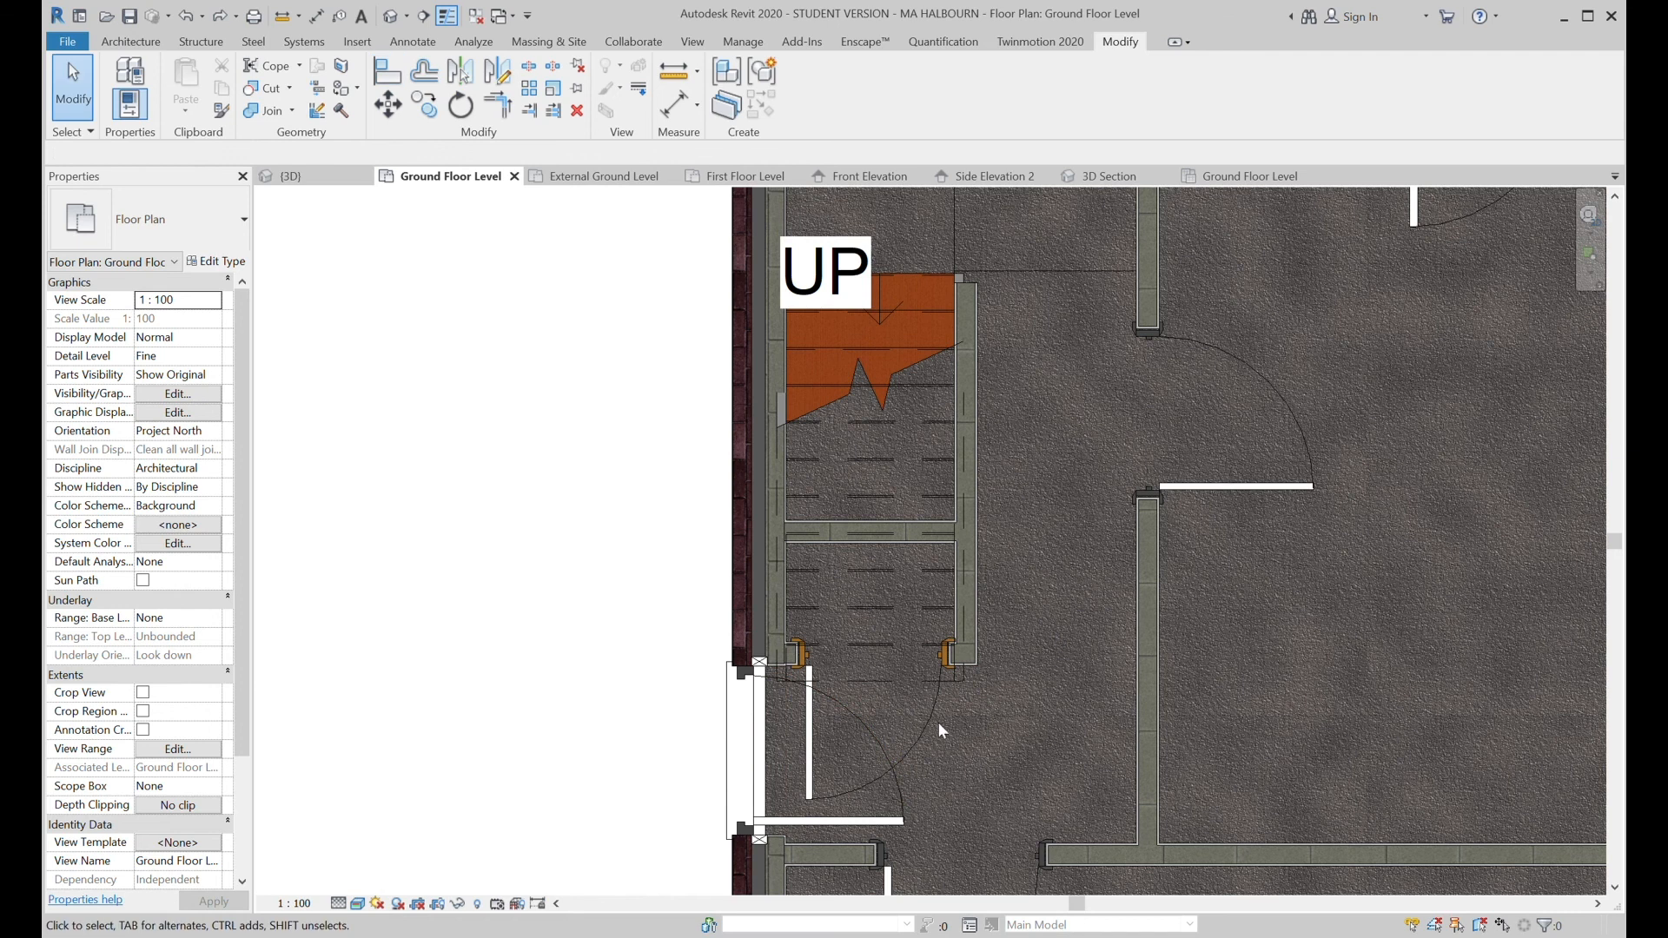
Examine the door and walls around the stair in plan, and the staircase's upper end and first-floor edge in the 3D Section view.
{"action": "scroll", "coordinate": [841, 827], "scroll_direction": "down", "scroll_amount": 5}
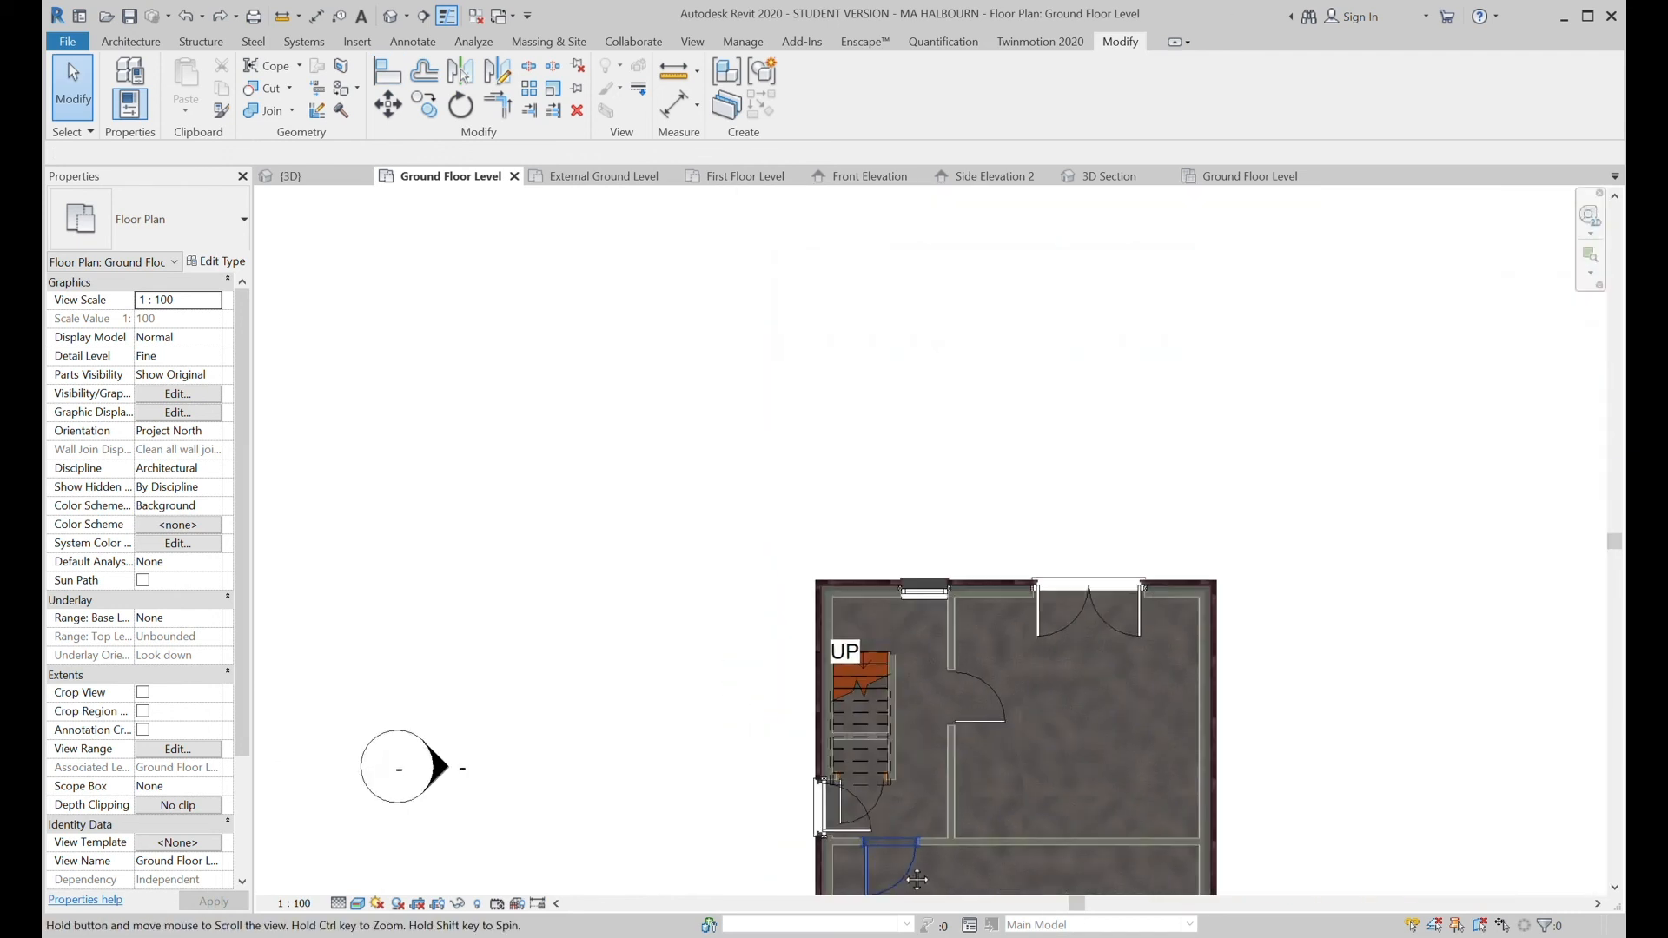
{"action": "scroll", "coordinate": [888, 640], "scroll_direction": "up", "scroll_amount": 5}
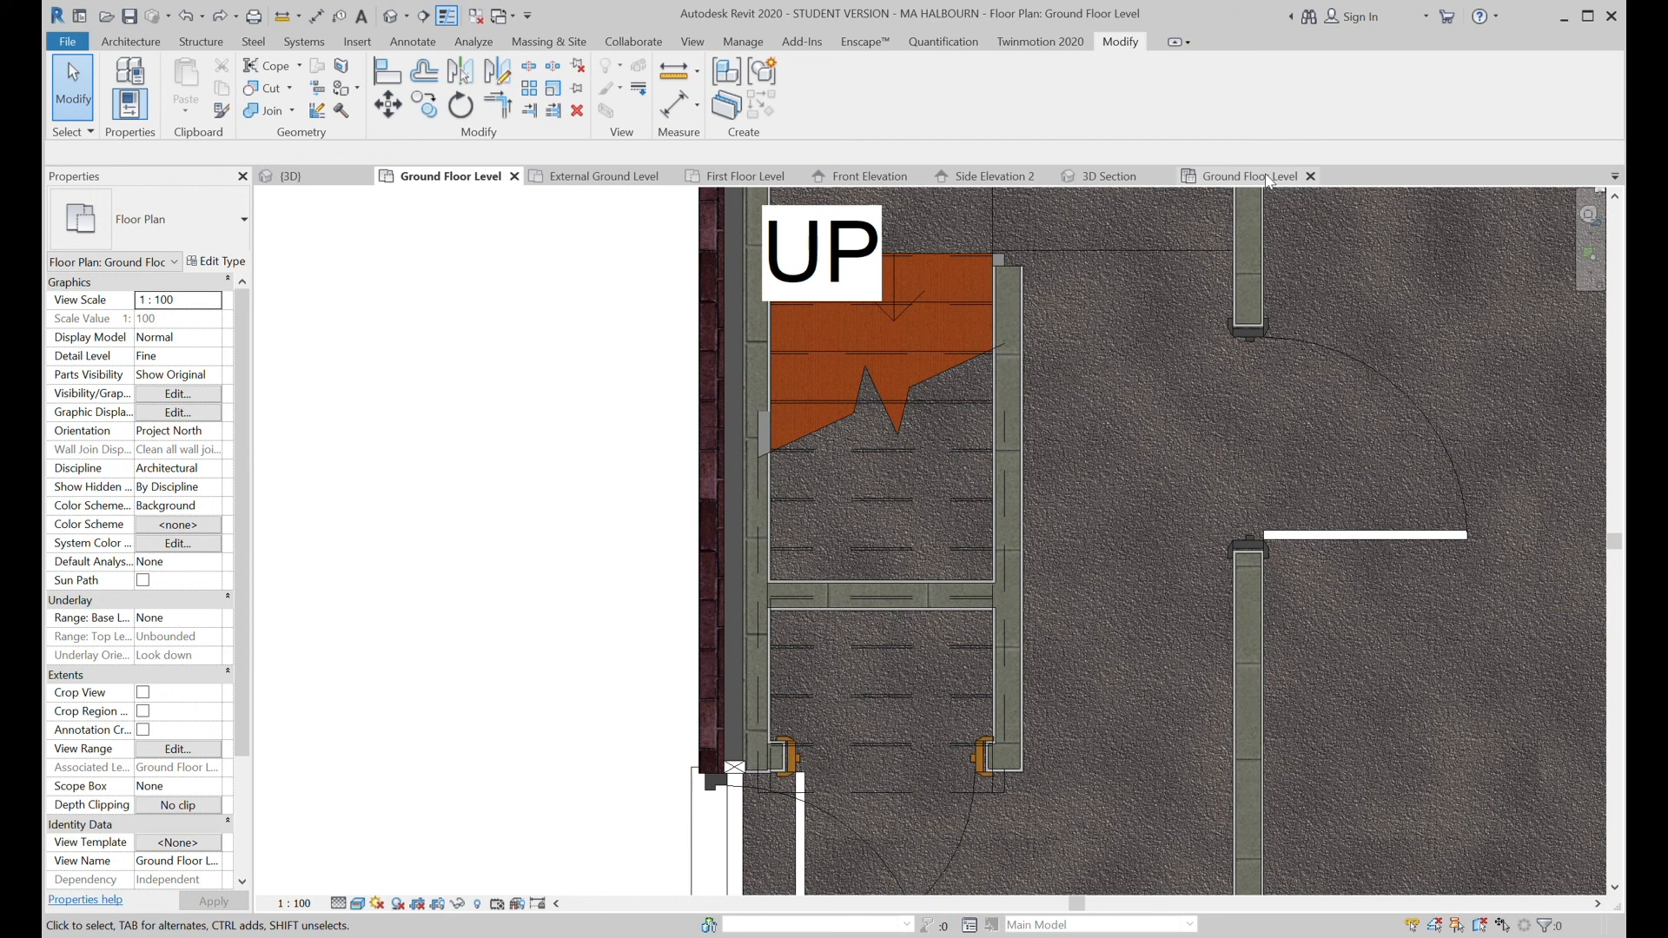
{"action": "left_click", "coordinate": [1101, 177]}
{"action": "scroll", "coordinate": [1182, 585], "scroll_direction": "down", "scroll_amount": 5}
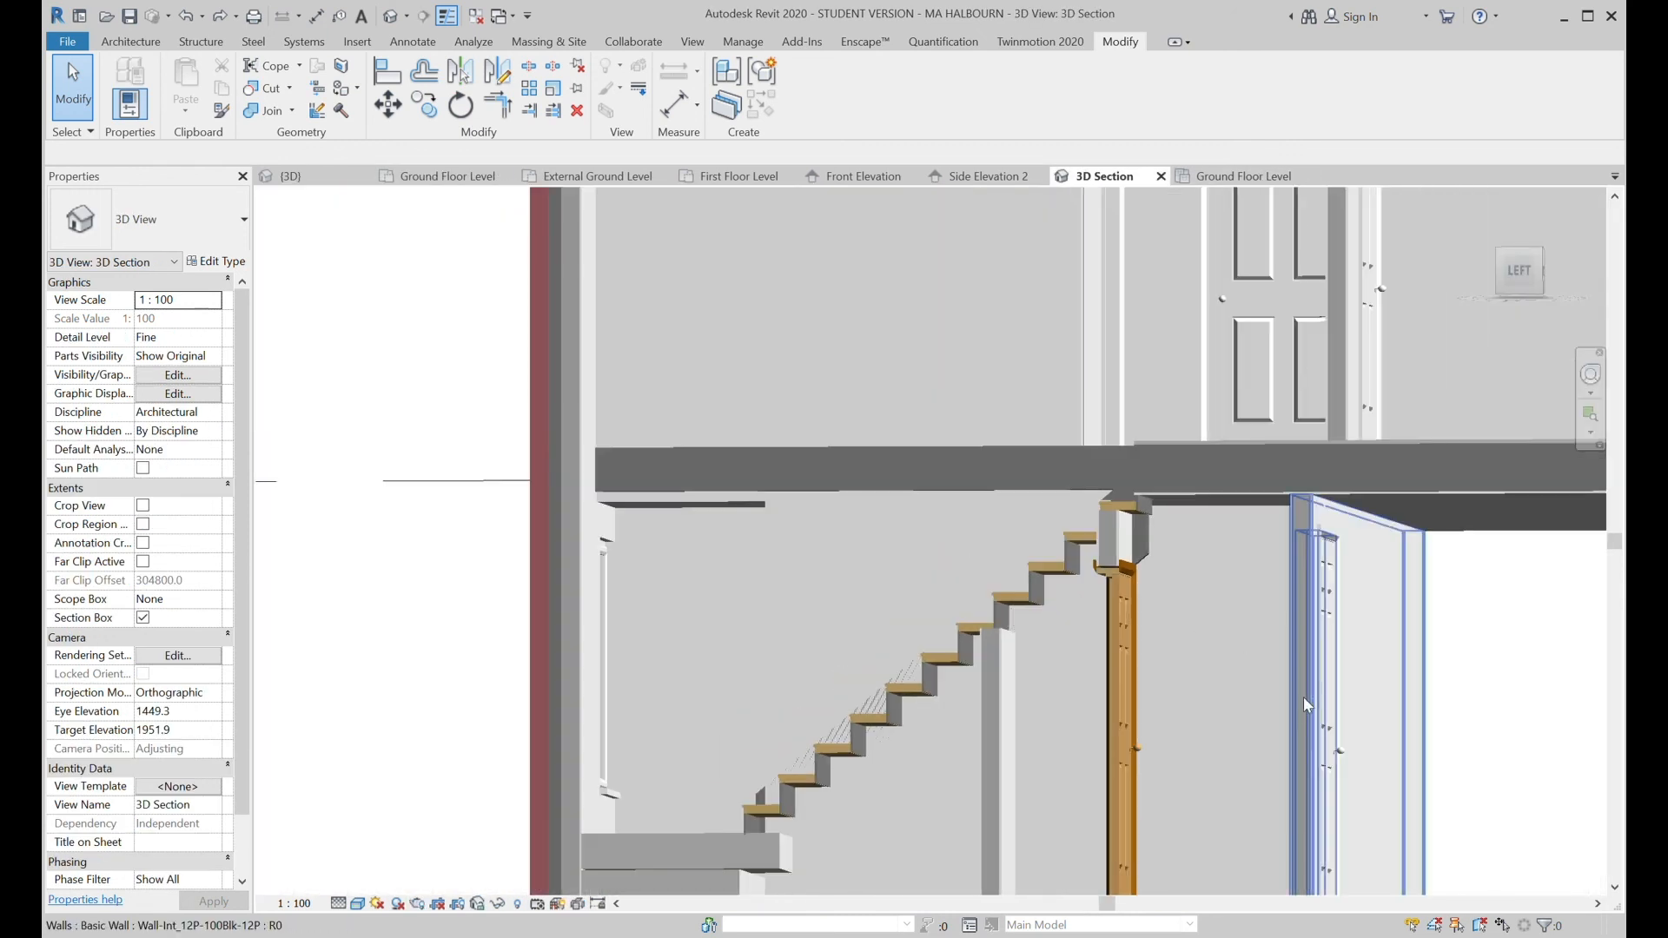
{"action": "middle_click_drag", "start_coordinate": [1303, 697], "coordinate": [1034, 677], "text": "shift"}
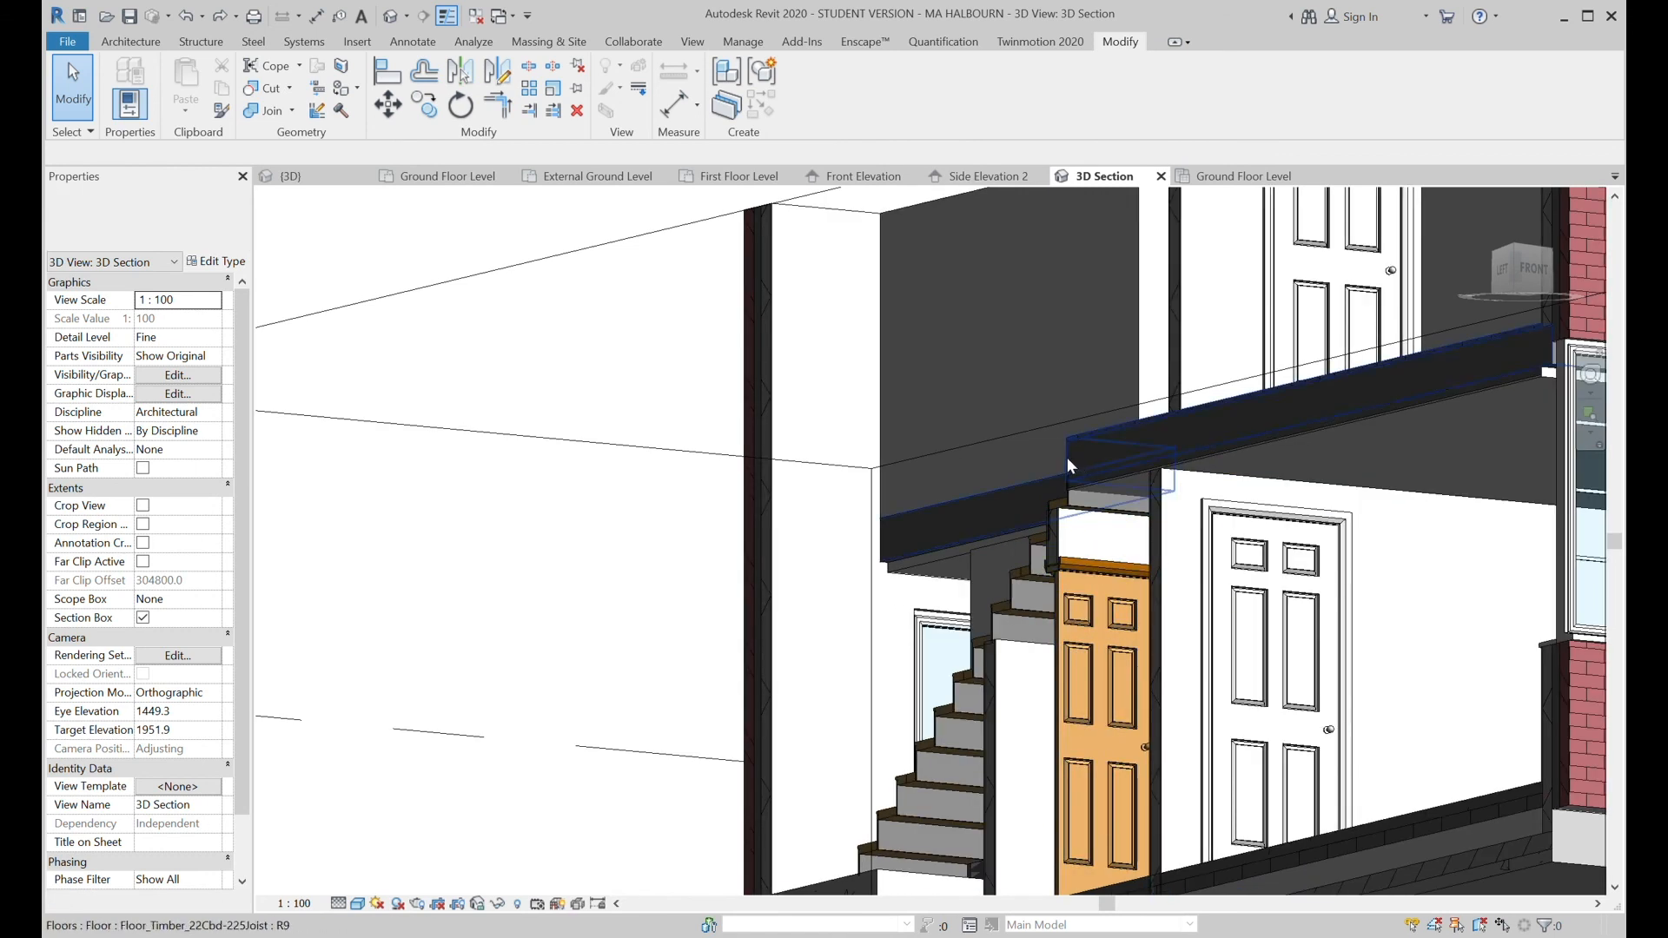
{"action": "middle_click_drag", "start_coordinate": [1074, 749], "coordinate": [1286, 770], "text": "shift"}
{"action": "scroll", "coordinate": [1182, 582], "scroll_direction": "up", "scroll_amount": 3}
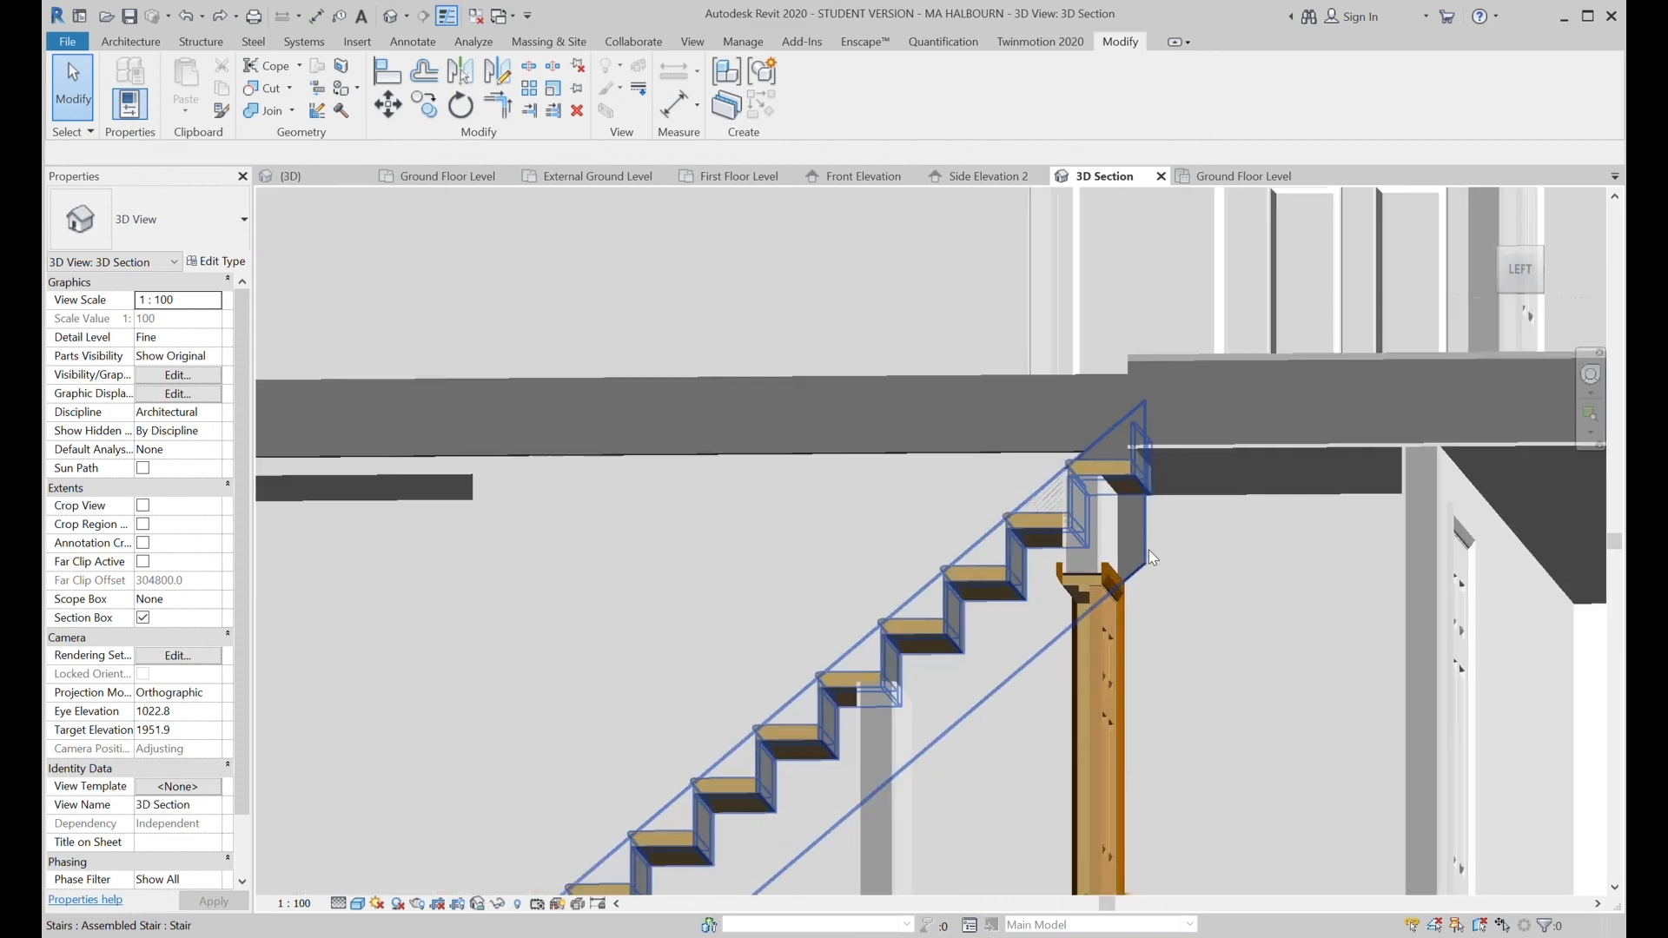
{"action": "middle_click_drag", "start_coordinate": [1204, 614], "coordinate": [1207, 620], "text": "shift"}
{"action": "left_click", "coordinate": [1154, 544]}
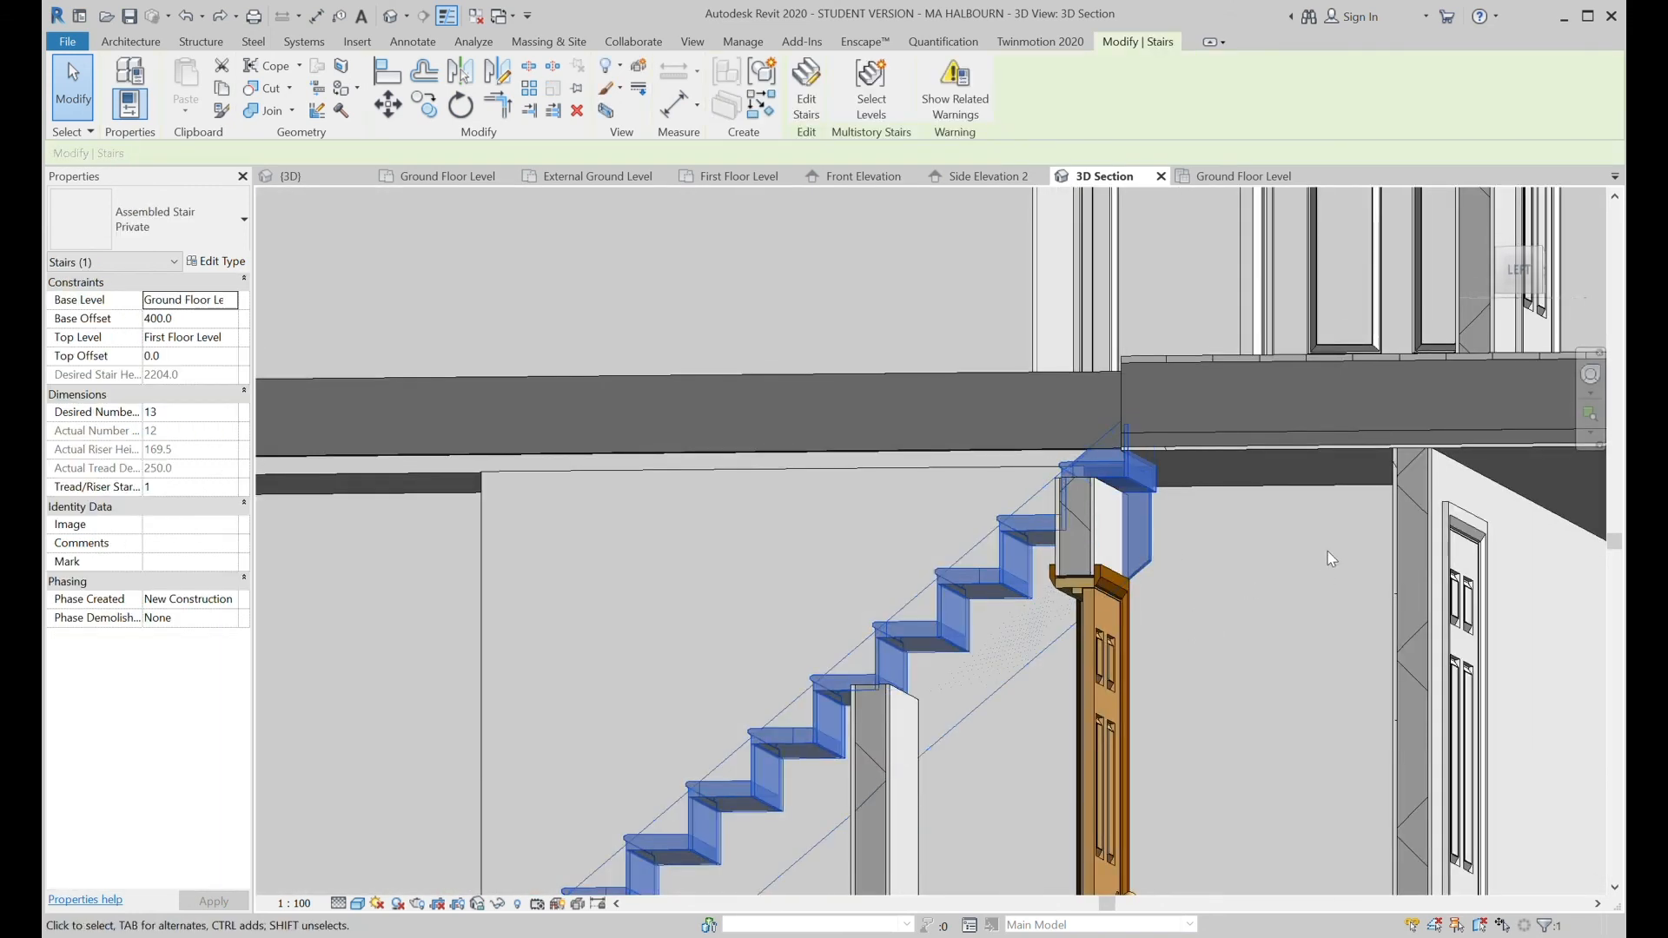
{"action": "middle_click_drag", "start_coordinate": [1226, 602], "coordinate": [964, 849], "text": "shift"}
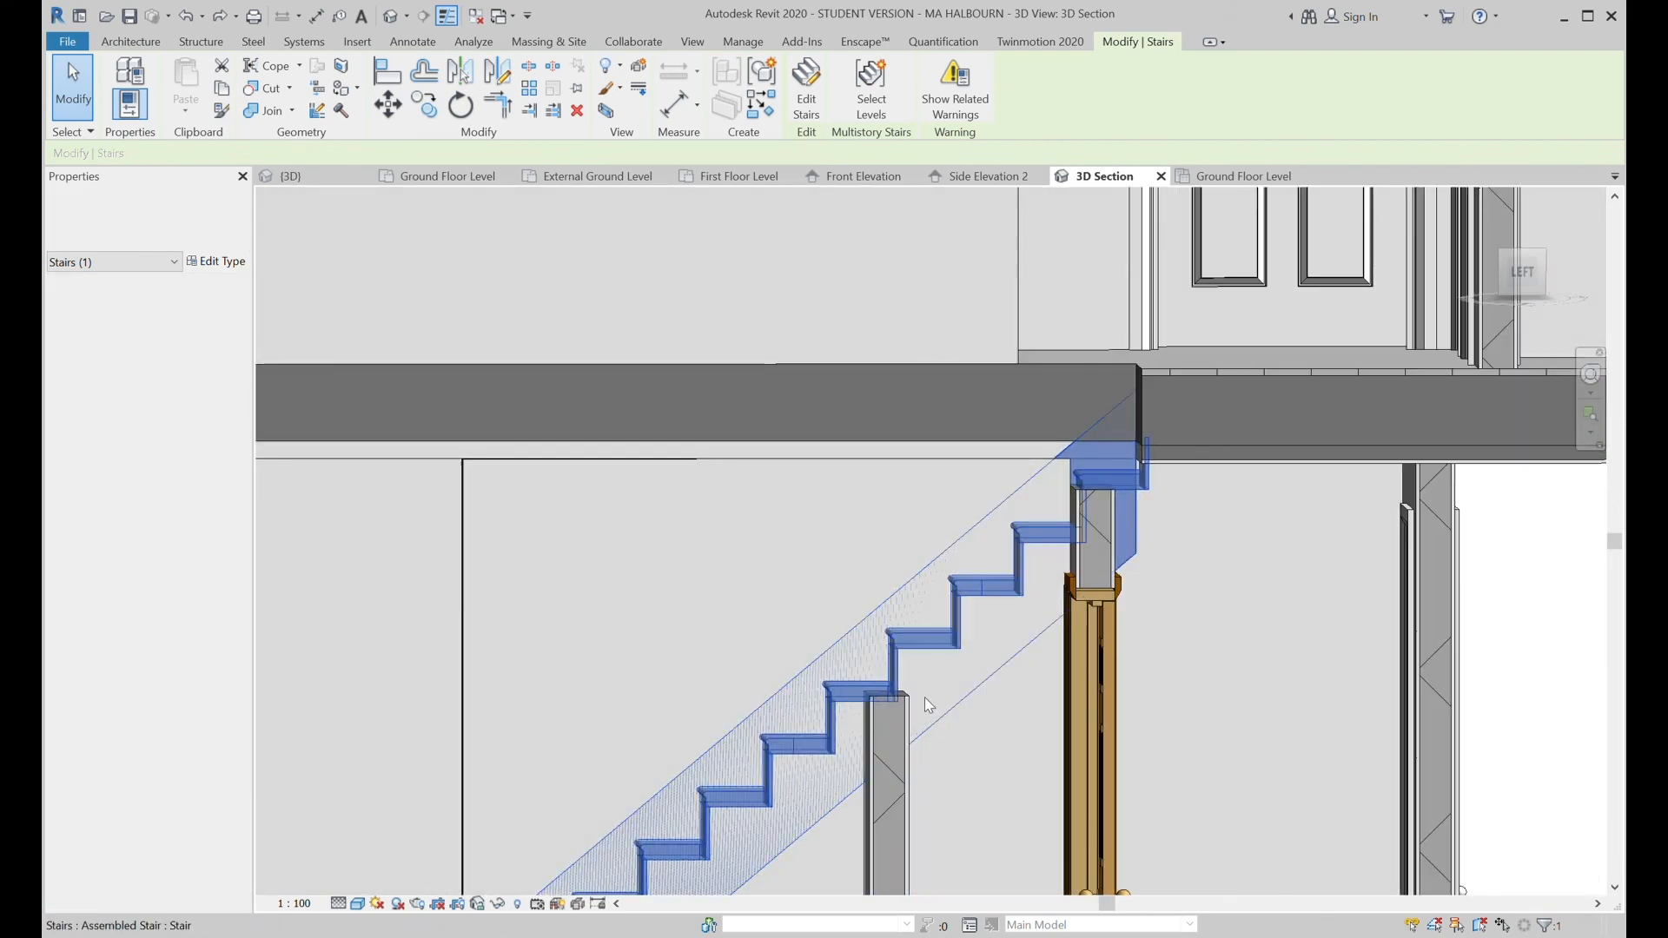
Try to align the top of the cross wall beneath the flight with the underside of the tread above it.
{"action": "left_click", "coordinate": [388, 78]}
{"action": "mouse_move", "coordinate": [963, 728]}
{"action": "middle_mouse_down", "text": "shift"}
{"action": "mouse_move", "coordinate": [966, 745]}
{"action": "mouse_move", "coordinate": [921, 726]}
{"action": "mouse_move", "coordinate": [943, 704]}
{"action": "mouse_move", "coordinate": [961, 826]}
{"action": "mouse_move", "coordinate": [1013, 837]}
{"action": "mouse_move", "coordinate": [889, 700]}
{"action": "middle_mouse_up", "text": "shift"}
{"action": "scroll", "coordinate": [889, 695], "scroll_direction": "up", "scroll_amount": 5}
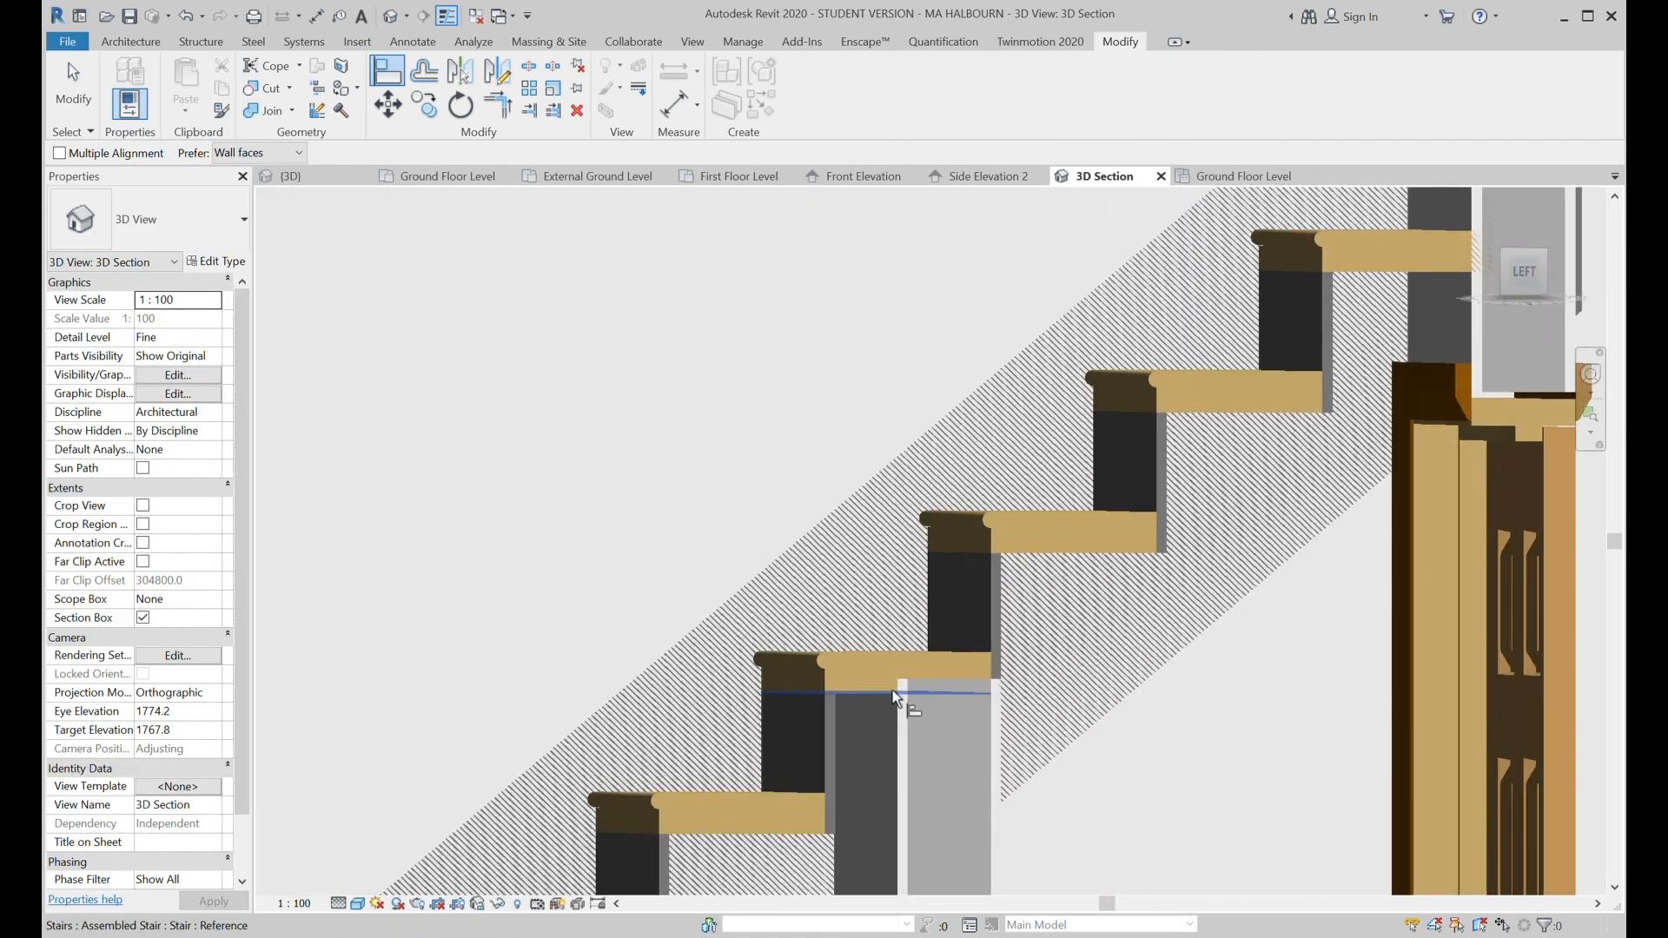
{"action": "scroll", "coordinate": [894, 690], "scroll_direction": "up", "scroll_amount": 2}
{"action": "left_click", "coordinate": [893, 690]}
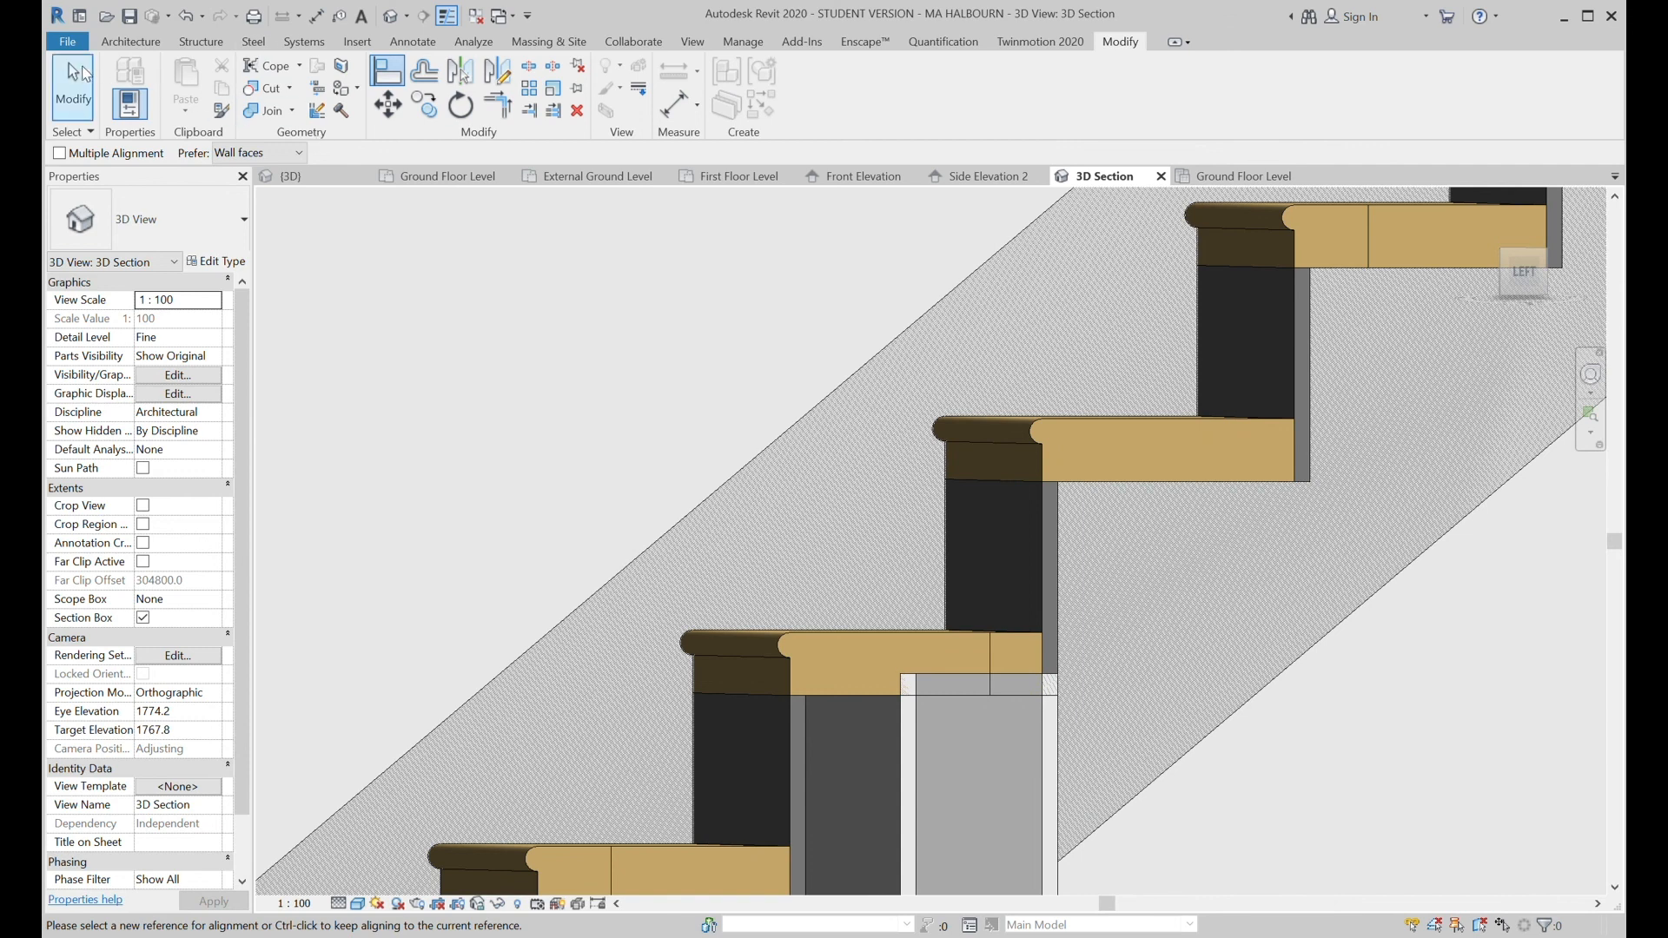
{"action": "left_click", "coordinate": [79, 78]}
Lower the top of the cross wall beneath the flight to the underside of the tread it protrudes into.
{"action": "left_click", "coordinate": [956, 696]}
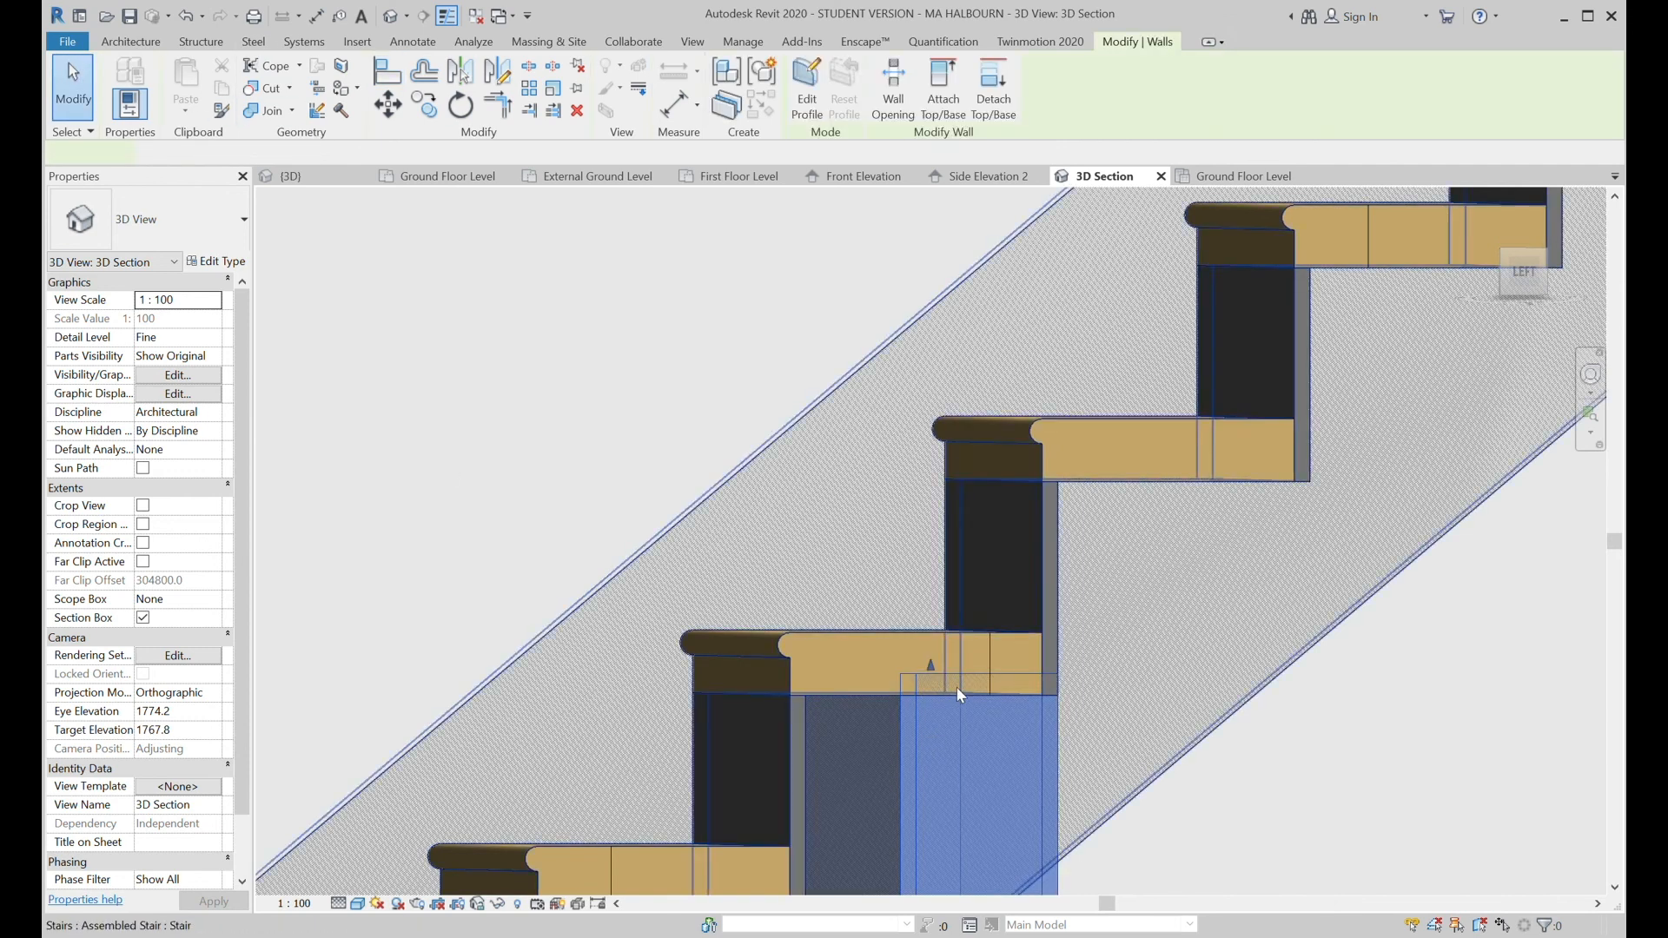
{"action": "left_click_drag", "start_coordinate": [932, 666], "coordinate": [930, 689]}
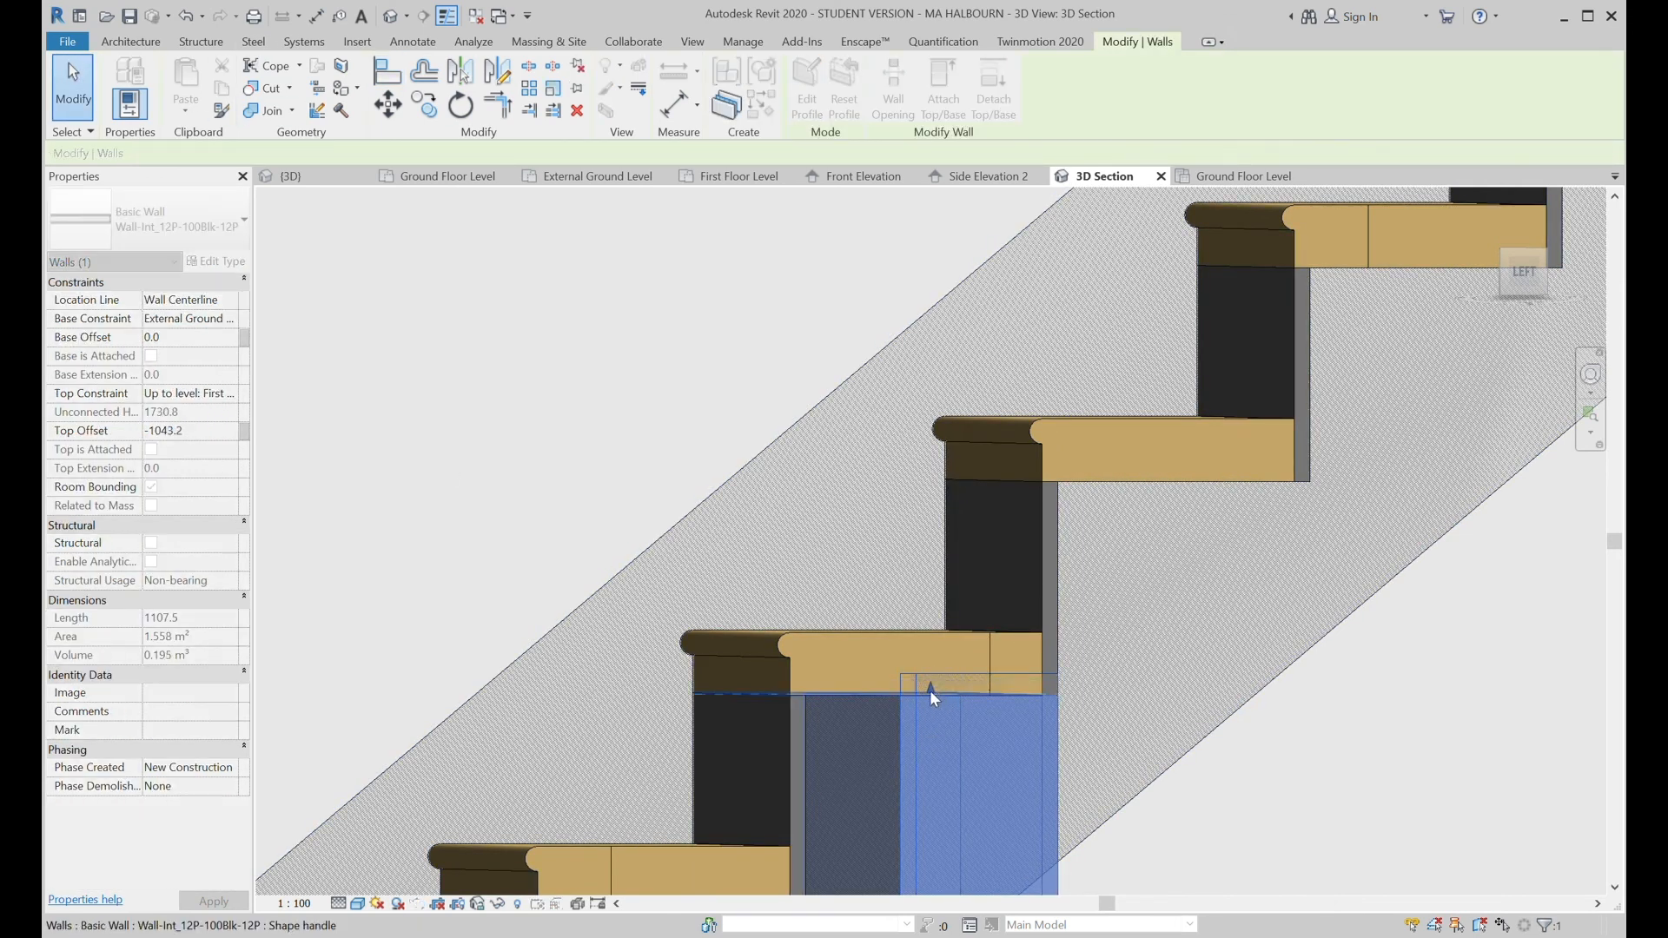
{"action": "left_click", "coordinate": [1316, 795]}
Extend the section box outwards on the staircase side, raise its top above the house, and select the external wall with three windows.
{"action": "middle_click_drag", "start_coordinate": [1329, 785], "coordinate": [1262, 749], "text": "shift"}
{"action": "scroll", "coordinate": [1305, 715], "scroll_direction": "down", "scroll_amount": 5}
{"action": "middle_click_drag", "start_coordinate": [1493, 749], "coordinate": [1405, 596], "text": "shift"}
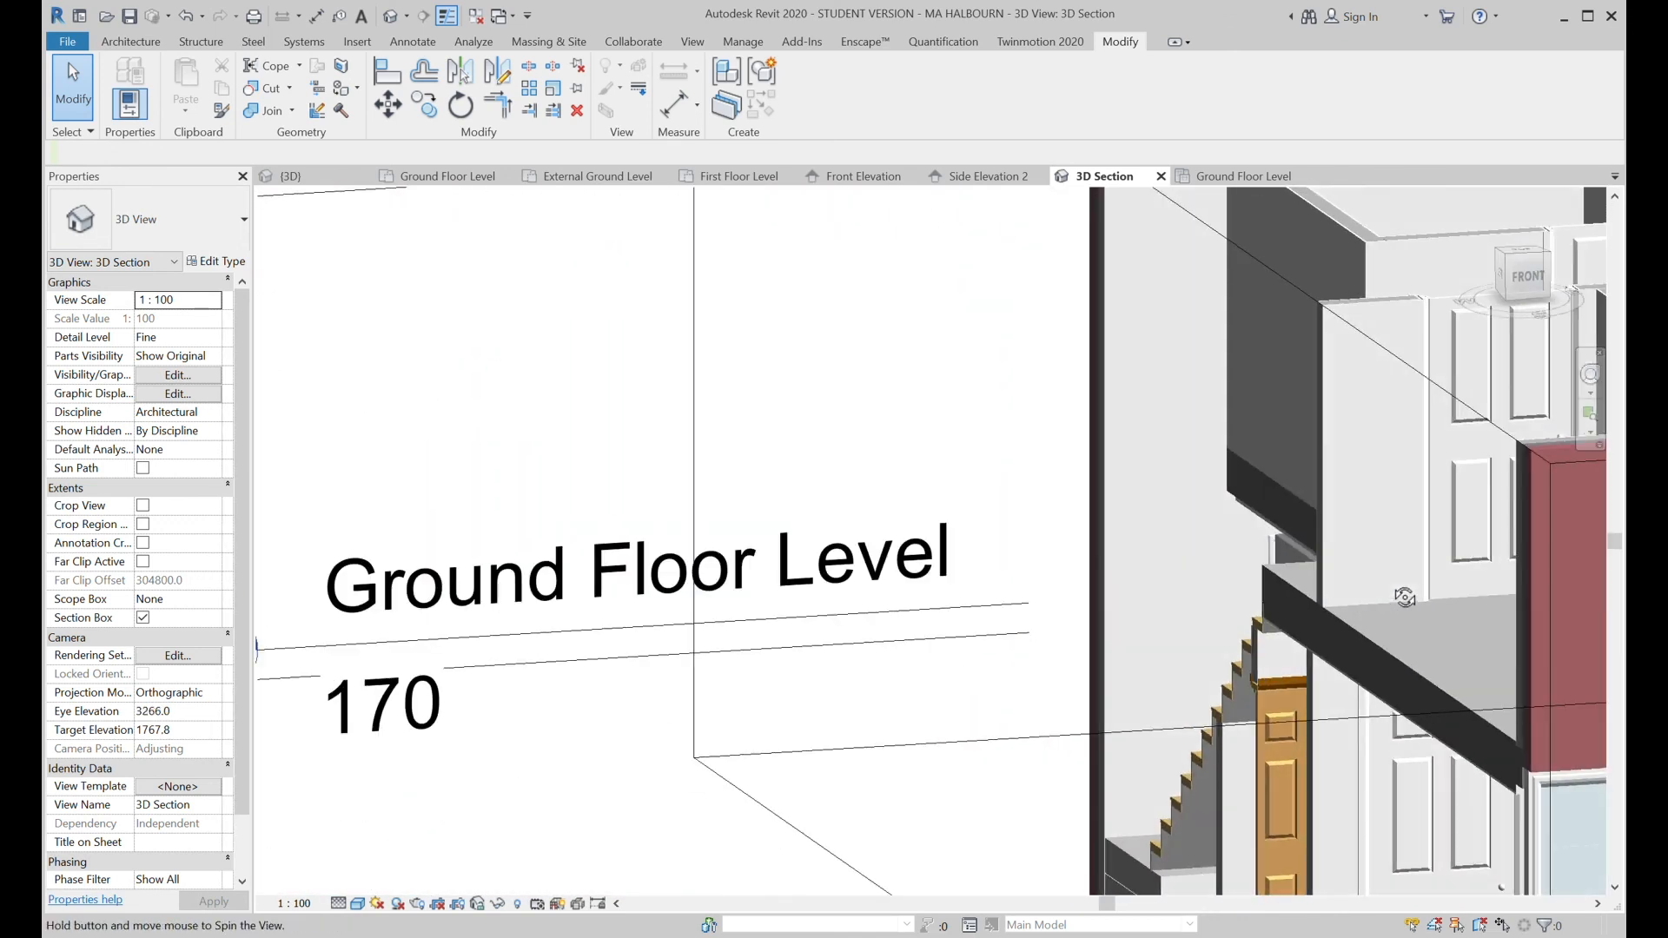
{"action": "scroll", "coordinate": [1405, 597], "scroll_direction": "down", "scroll_amount": 6}
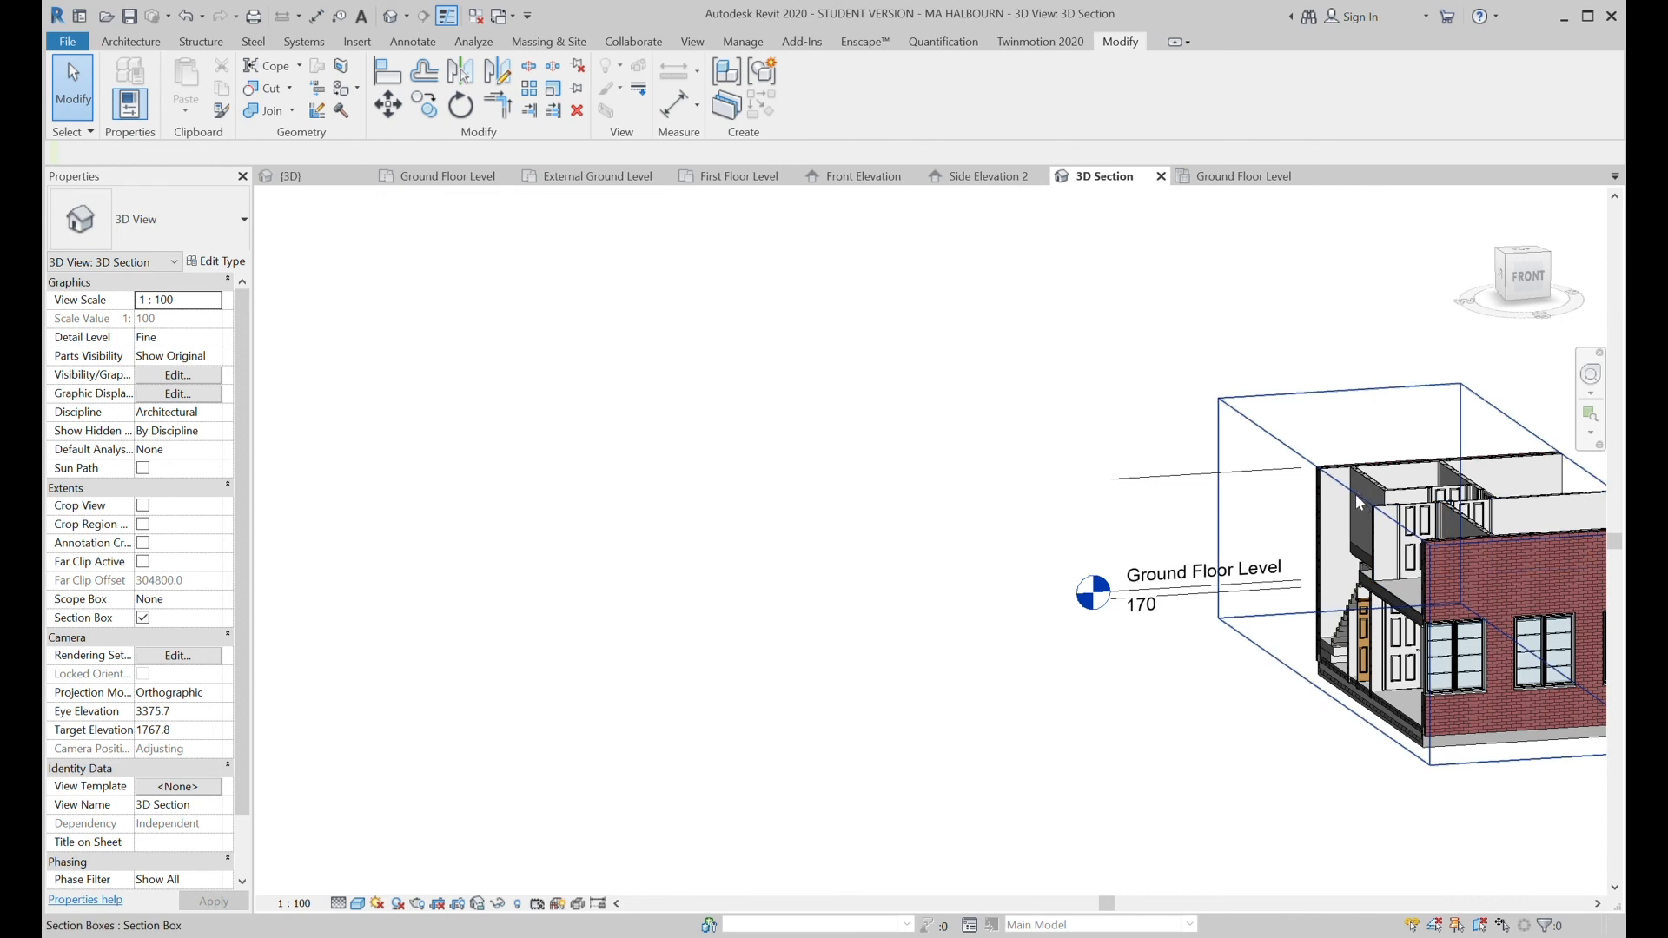
{"action": "left_click", "coordinate": [1360, 504]}
{"action": "left_click_drag", "start_coordinate": [1327, 584], "coordinate": [1085, 619]}
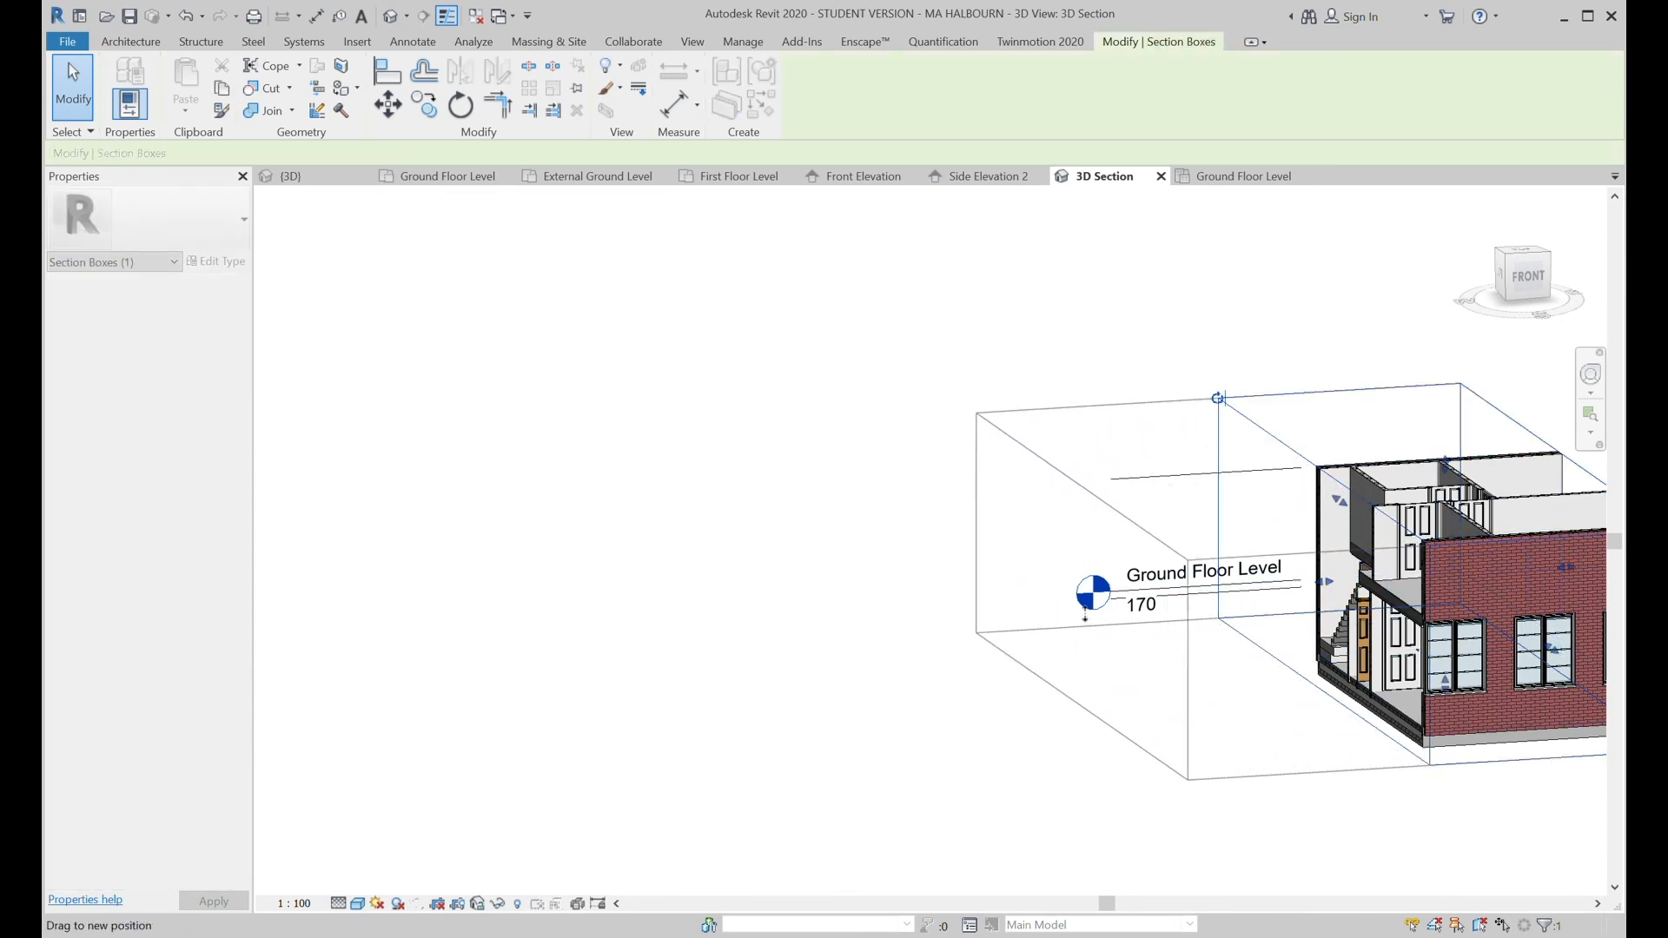
{"action": "left_click_drag", "start_coordinate": [1323, 472], "coordinate": [1321, 327]}
{"action": "middle_click_drag", "start_coordinate": [1531, 762], "coordinate": [1316, 661], "text": "shift"}
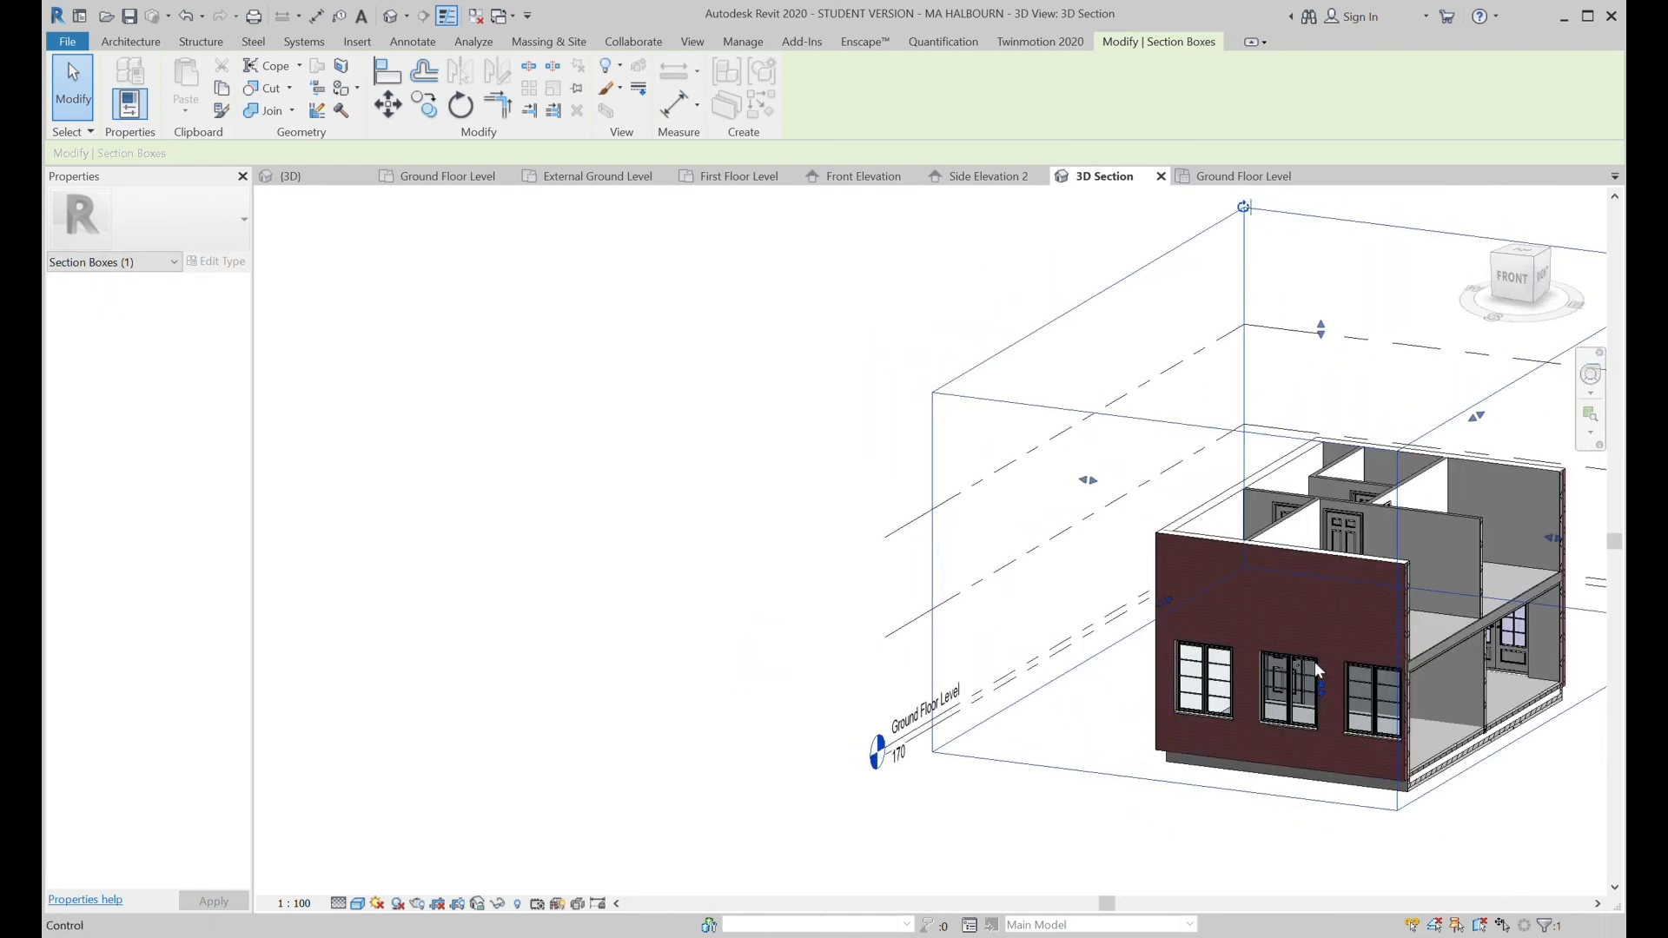
{"action": "left_click", "coordinate": [1326, 595]}
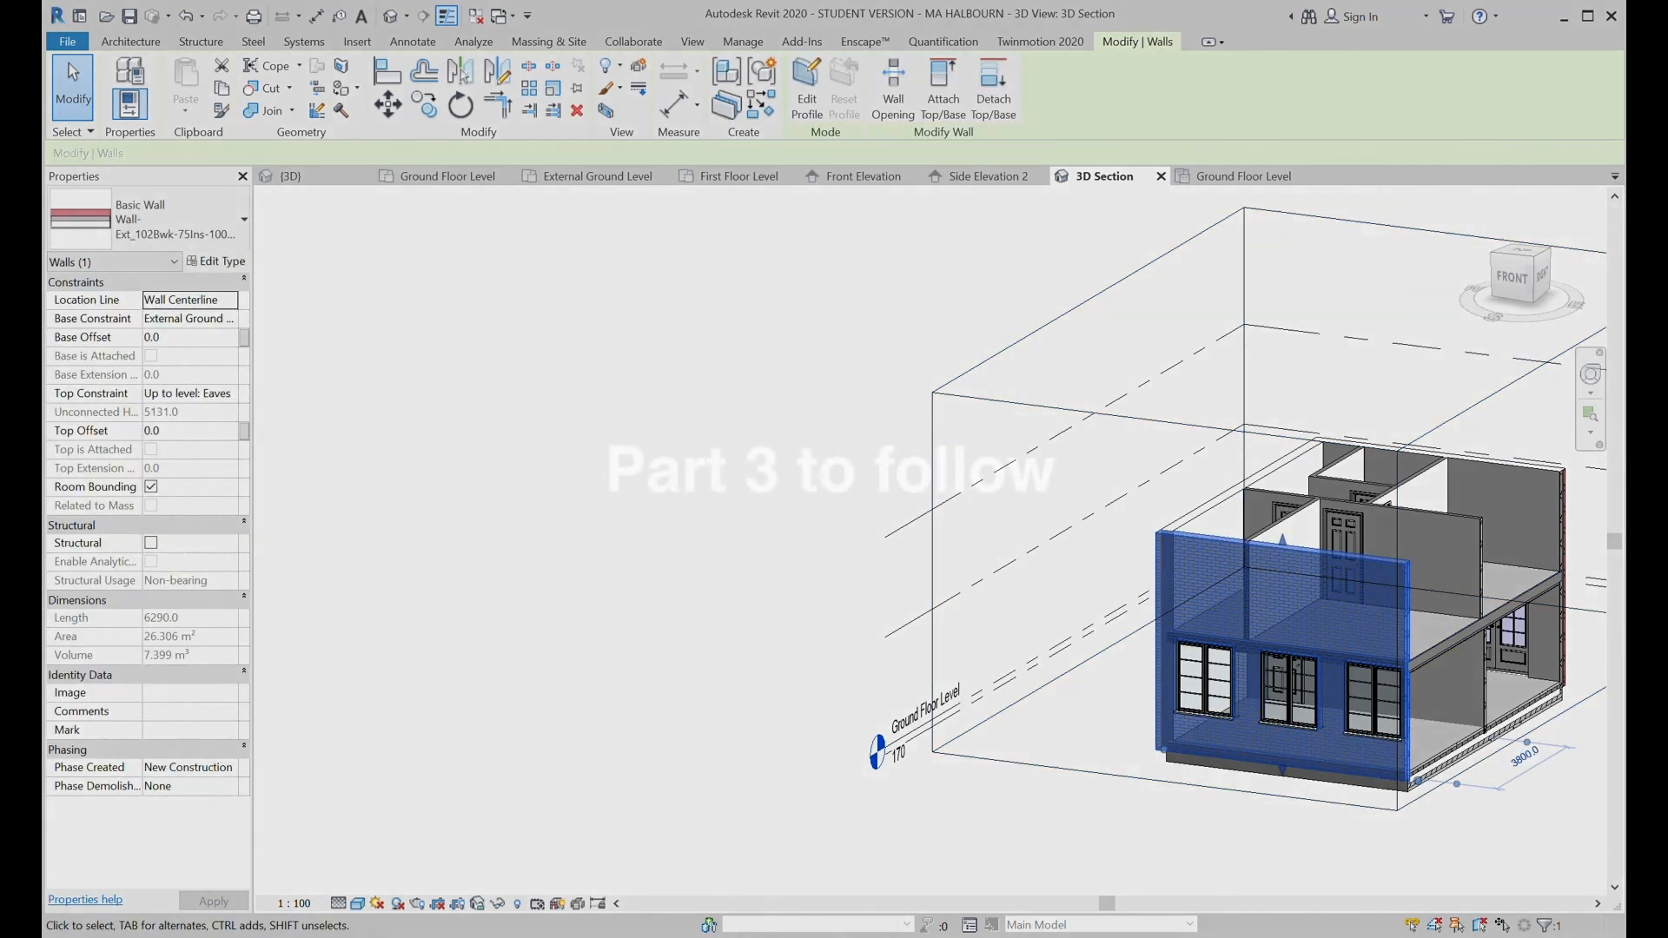